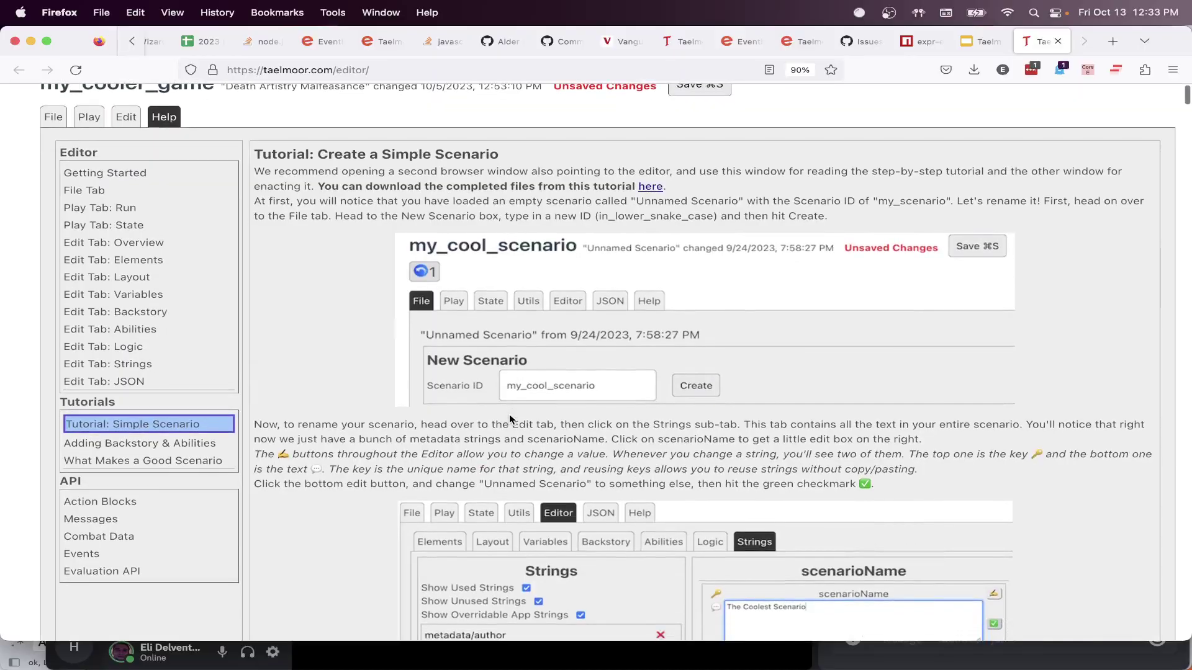
Skim the whole Create a Simple Scenario tutorial and return to its beginning
scroll(509, 415, down, 3)
scroll(509, 415, down, 20)
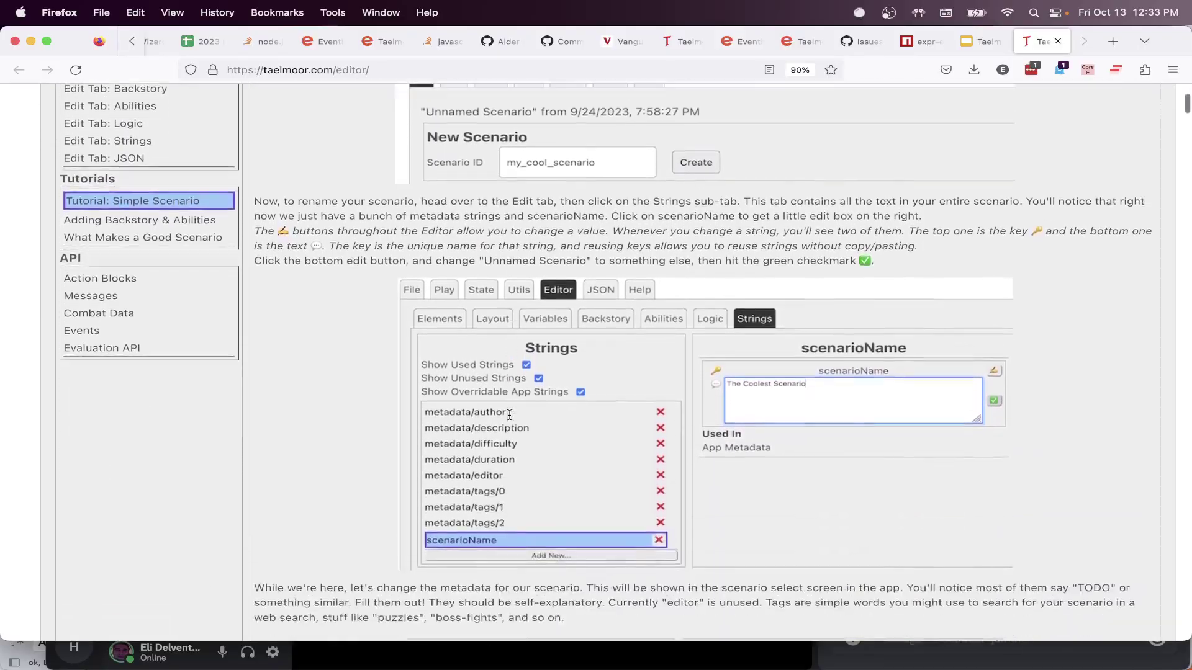
scroll(509, 415, down, 20)
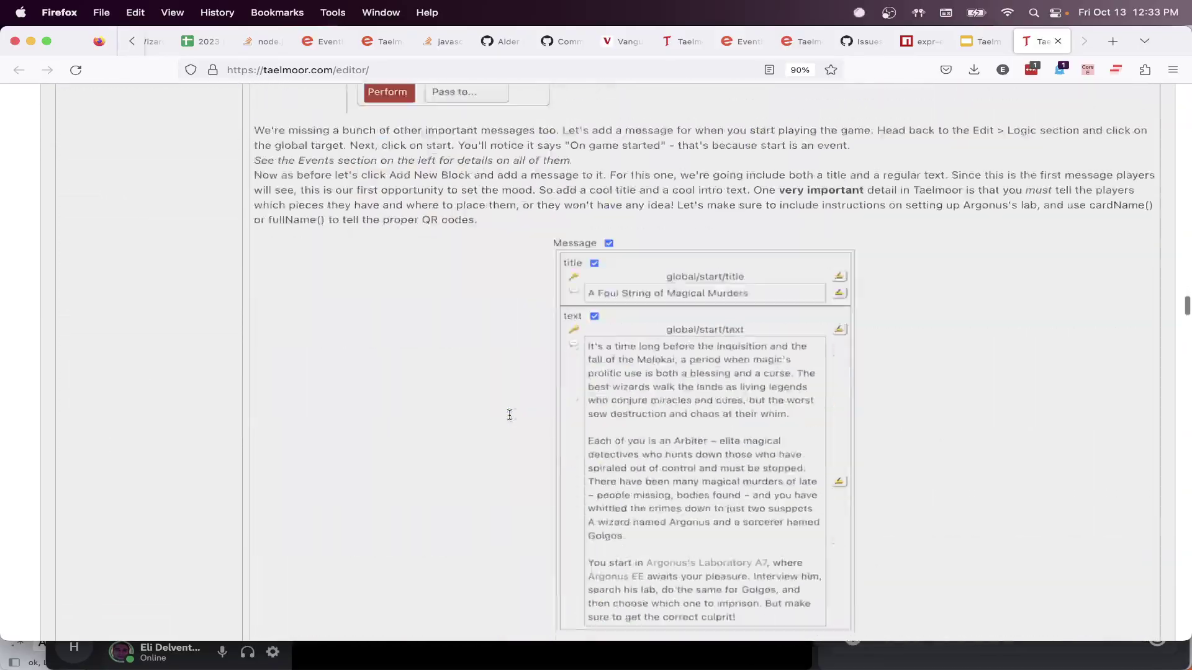
scroll(509, 414, down, 20)
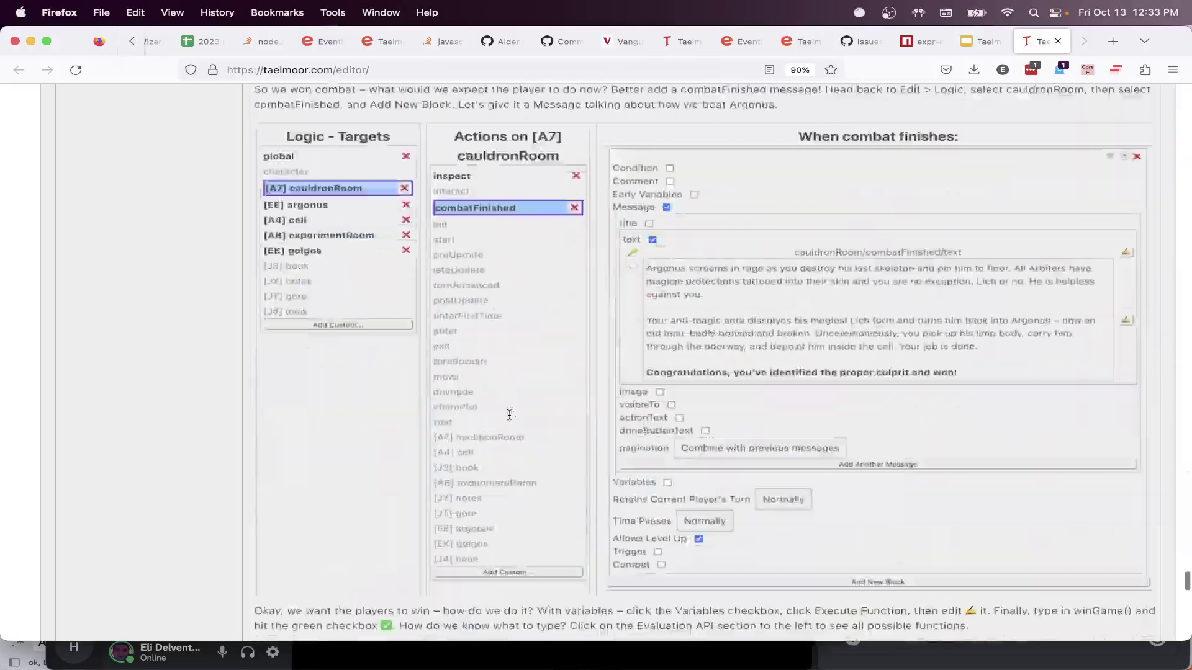
scroll(510, 419, up, 20)
scroll(509, 420, up, 20)
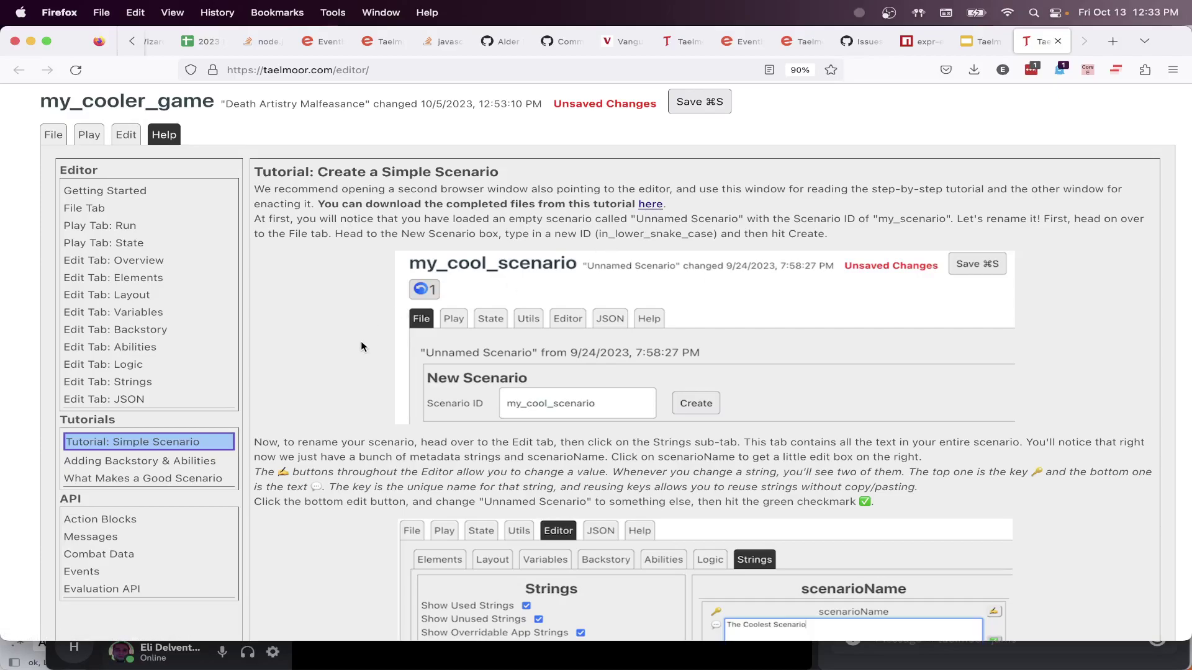
click(377, 71)
key(super+c)
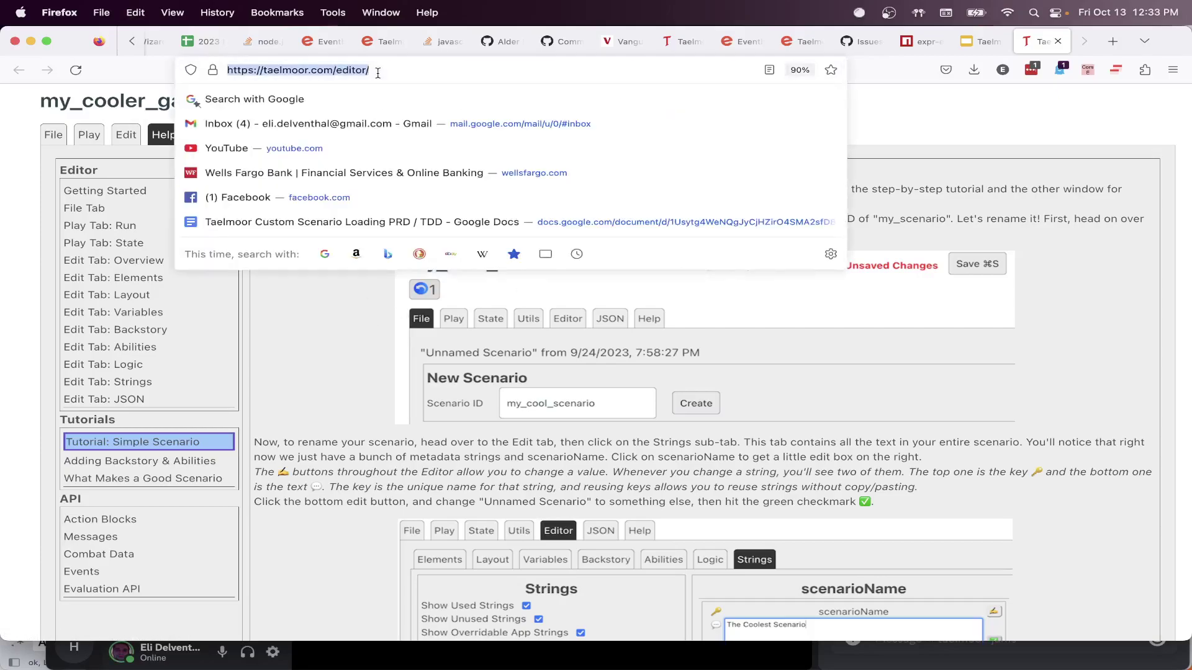
key(super+n)
key(super+v)
key(Return)
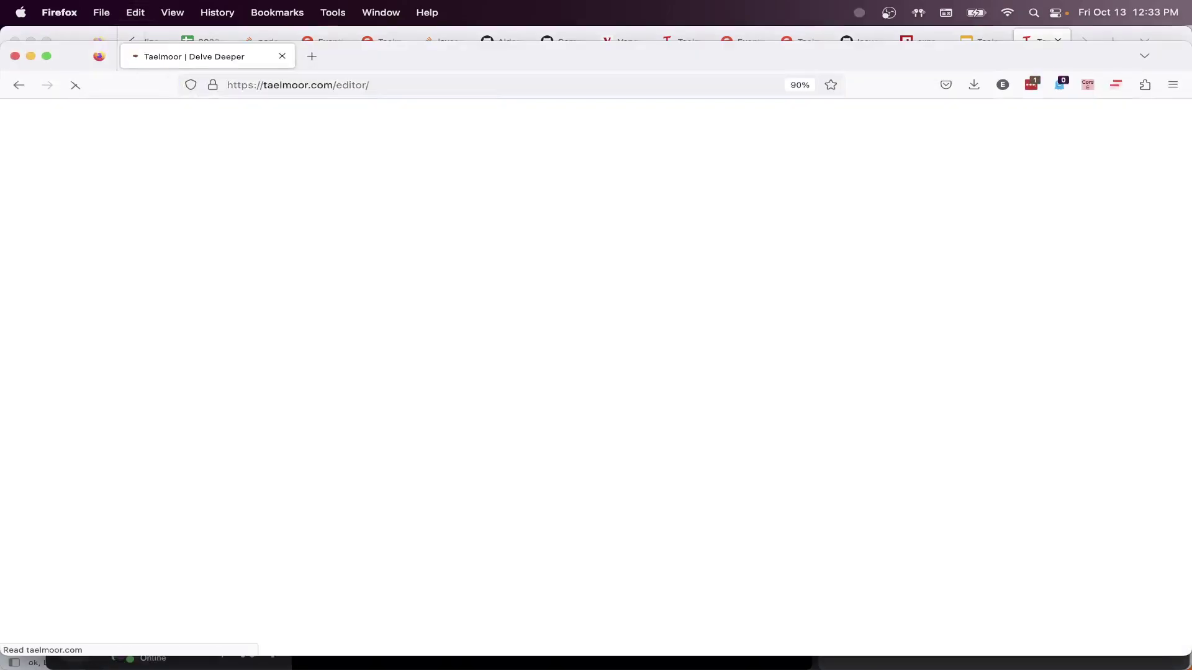
drag(397, 50, 886, 105)
Show the Edit section in the original editor window, then align the second window with the tutorial over it
click(401, 157)
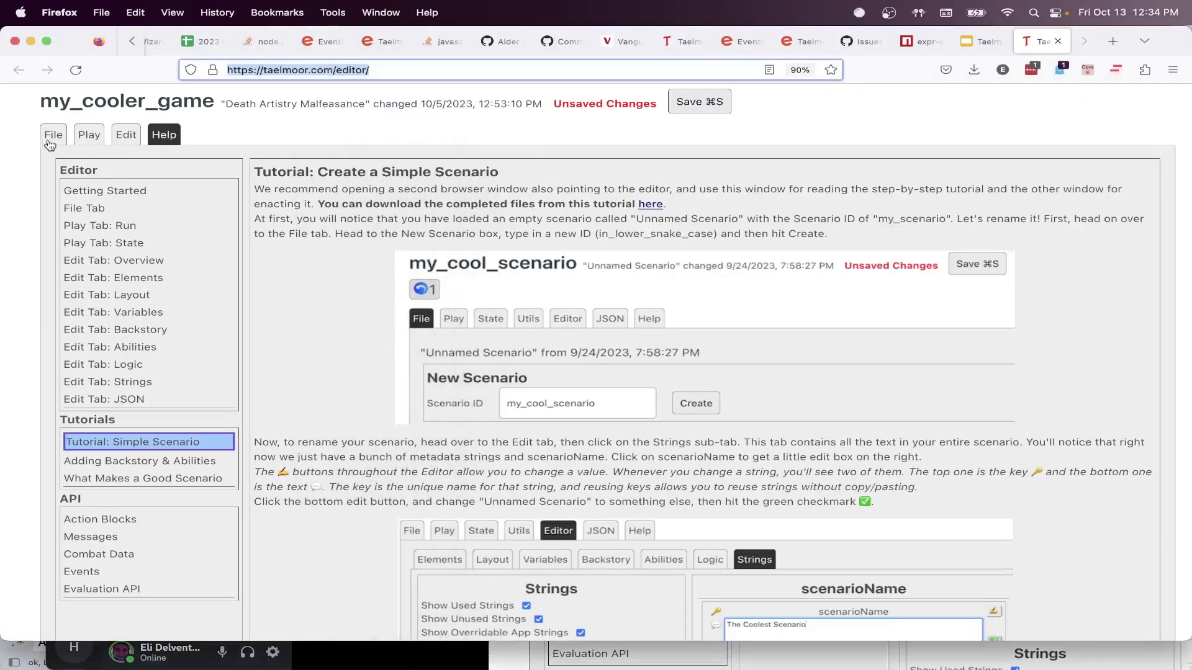
click(118, 138)
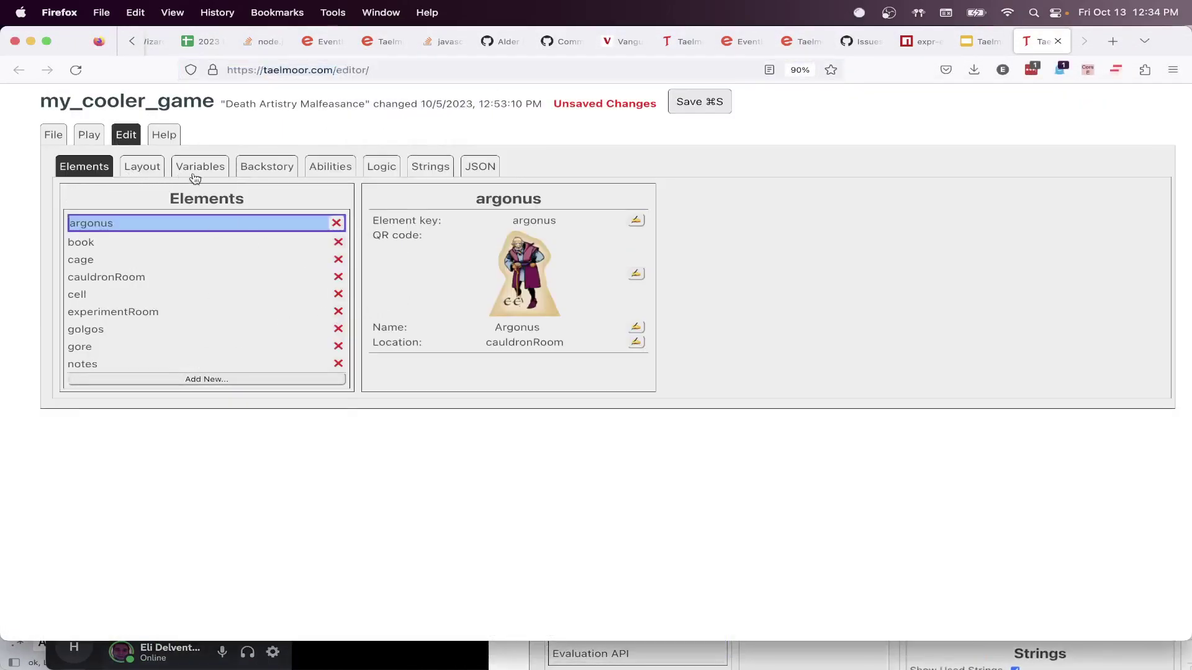
key(super+grave)
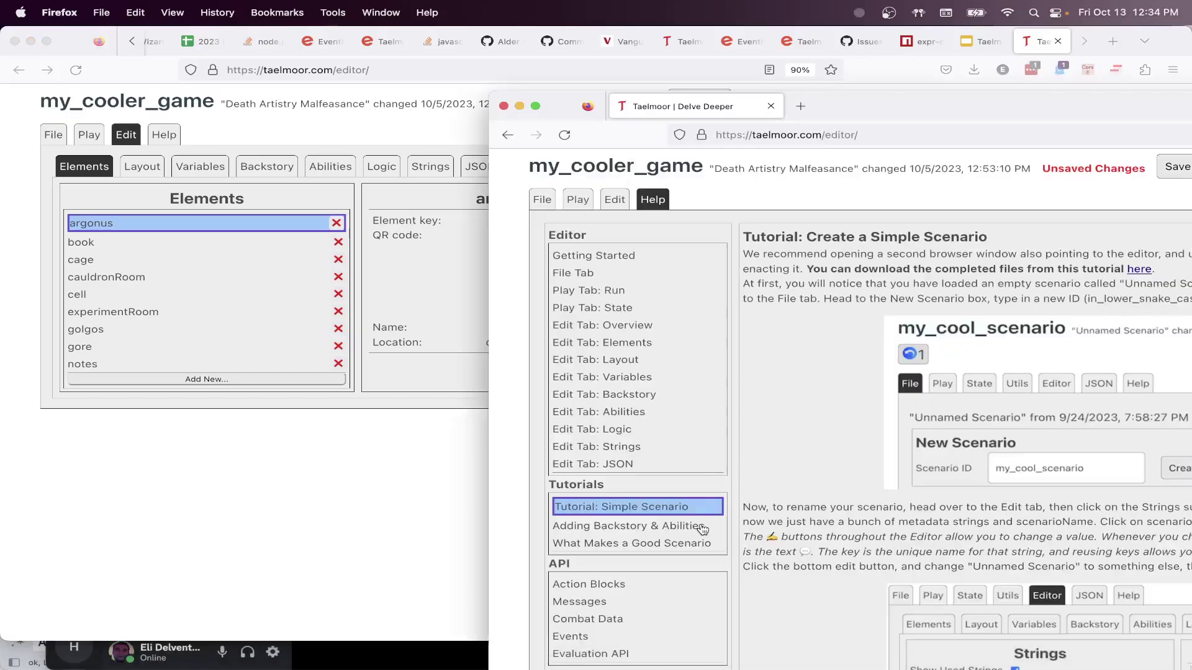
drag(906, 96, 430, 48)
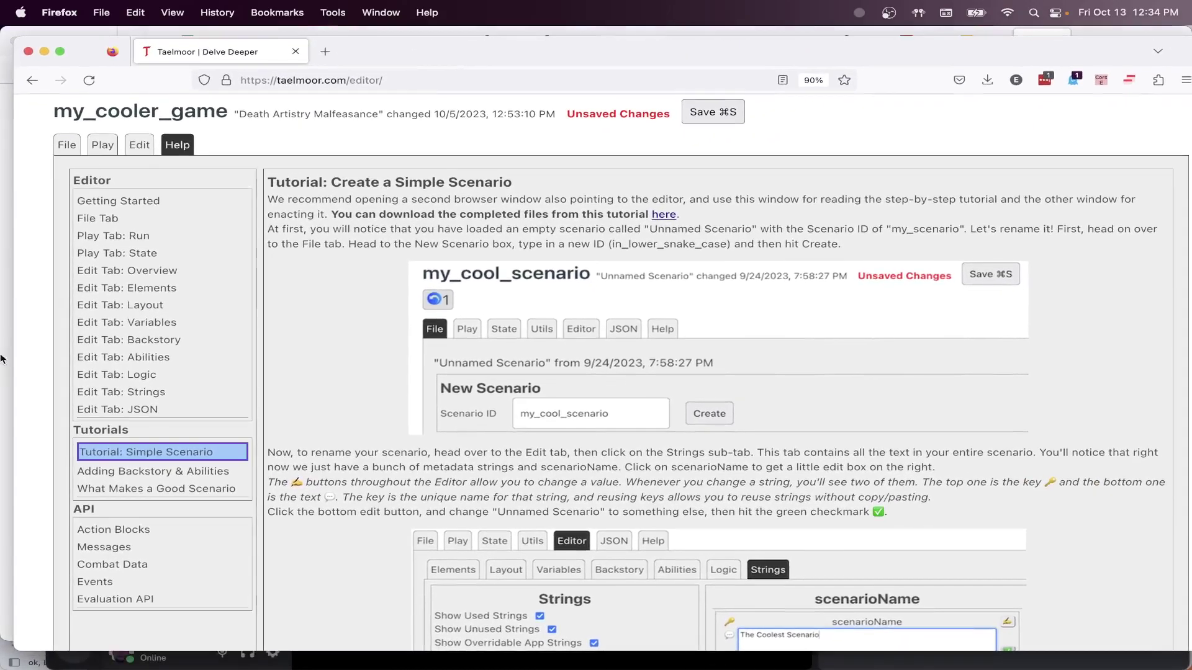
mouse_move(7, 373)
drag(656, 50, 643, 39)
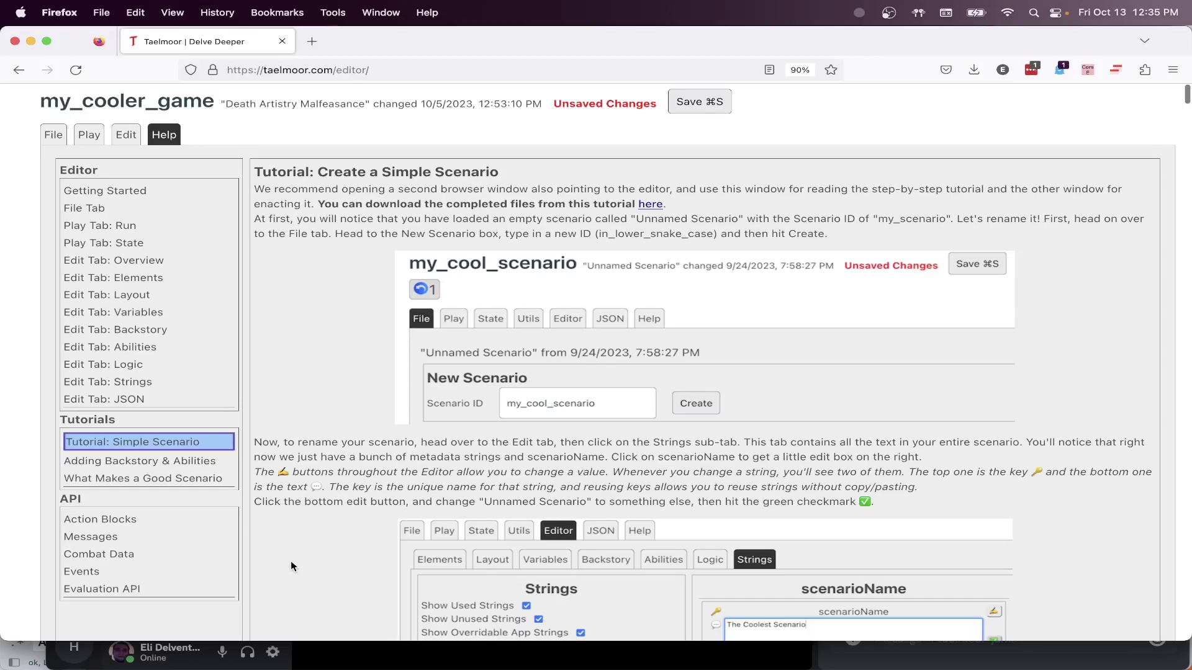
mouse_move(464, 52)
mouse_down()
mouse_move(465, 82)
mouse_move(466, 49)
mouse_up()
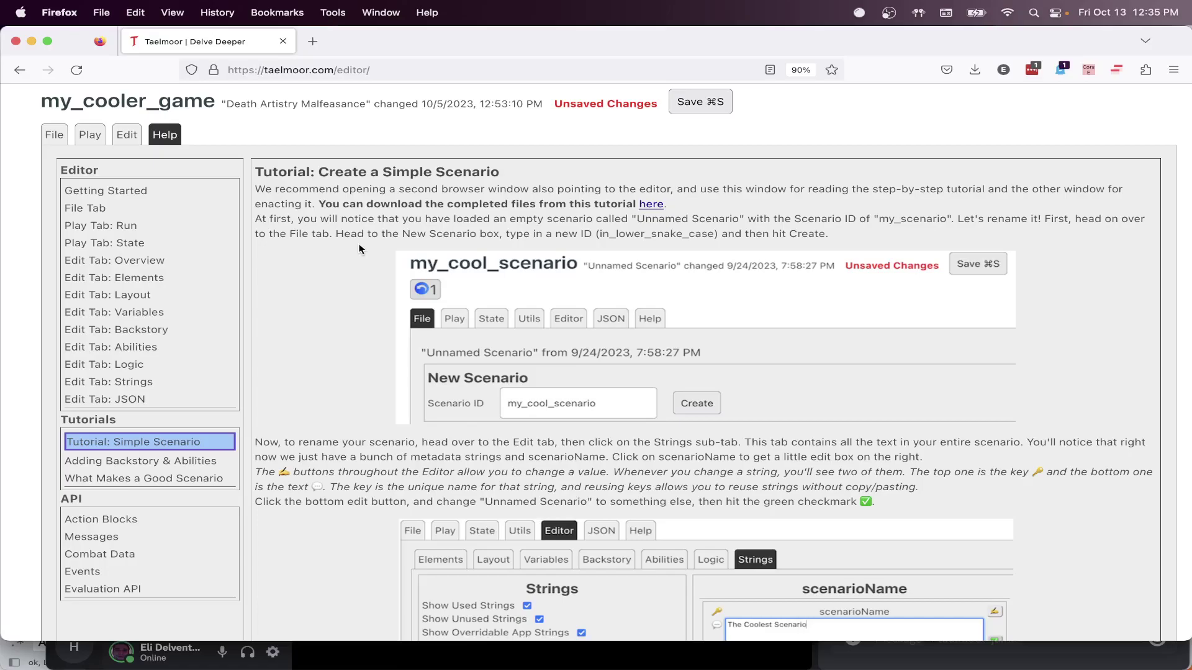
scroll(359, 248, down, 2)
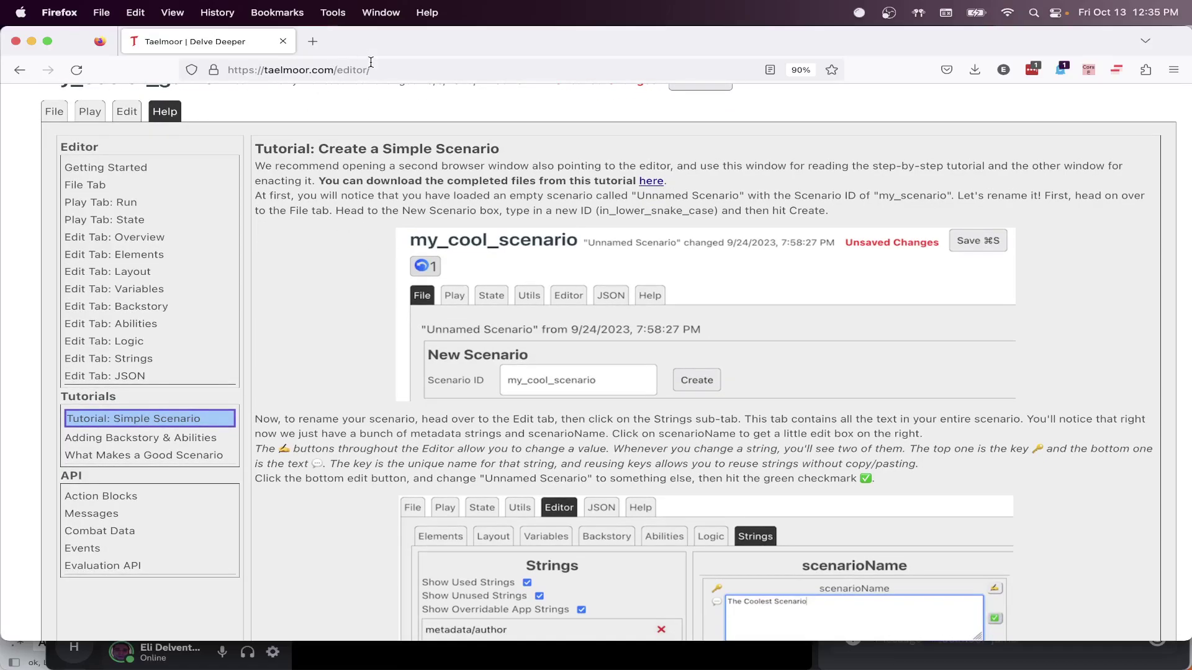
In the original editor window, create a new scenario with the ID death_malfeasance, accepting that unsaved changes are overwritten
key(super+grave)
click(55, 137)
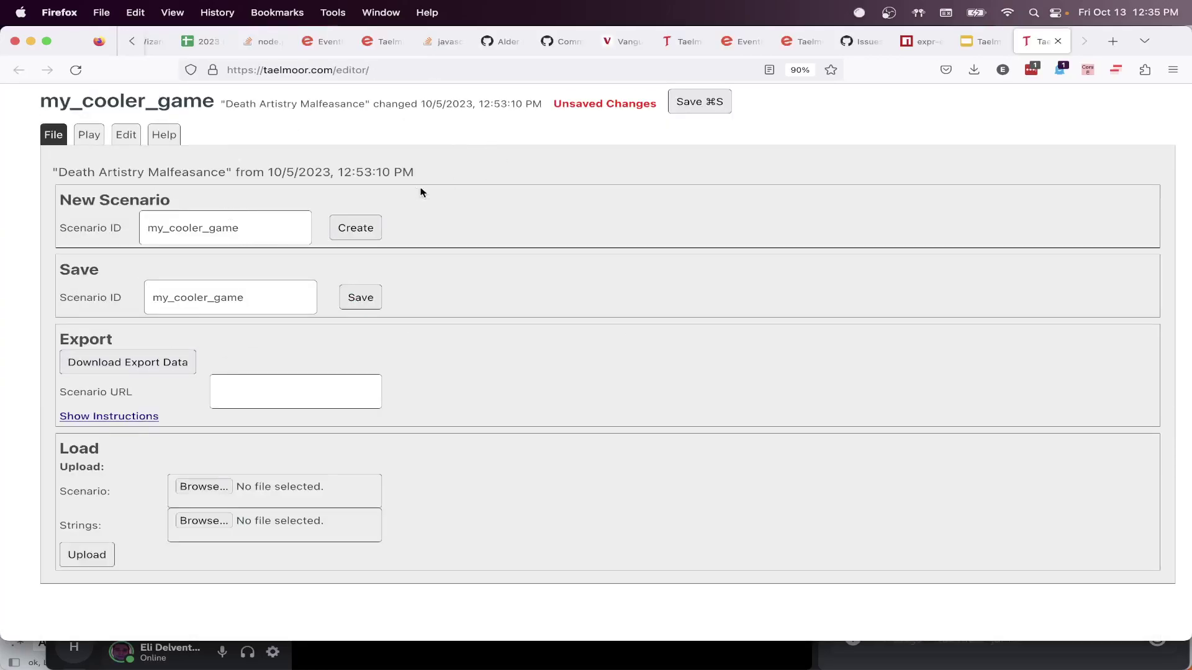
double_click(236, 231)
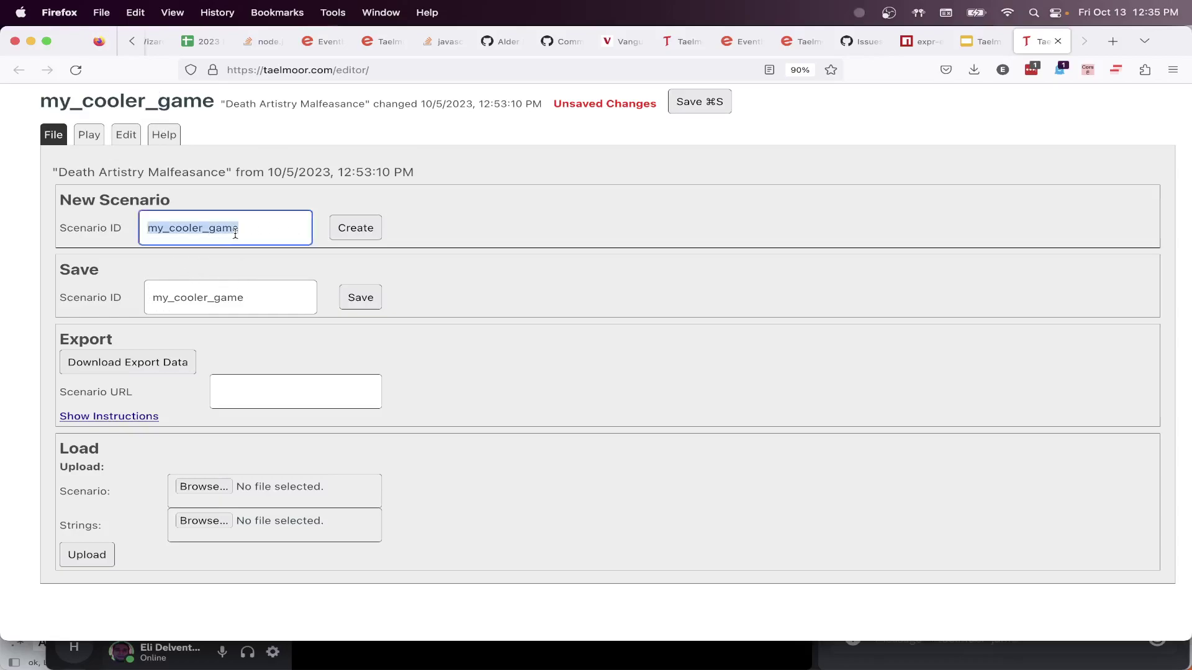
click(253, 231)
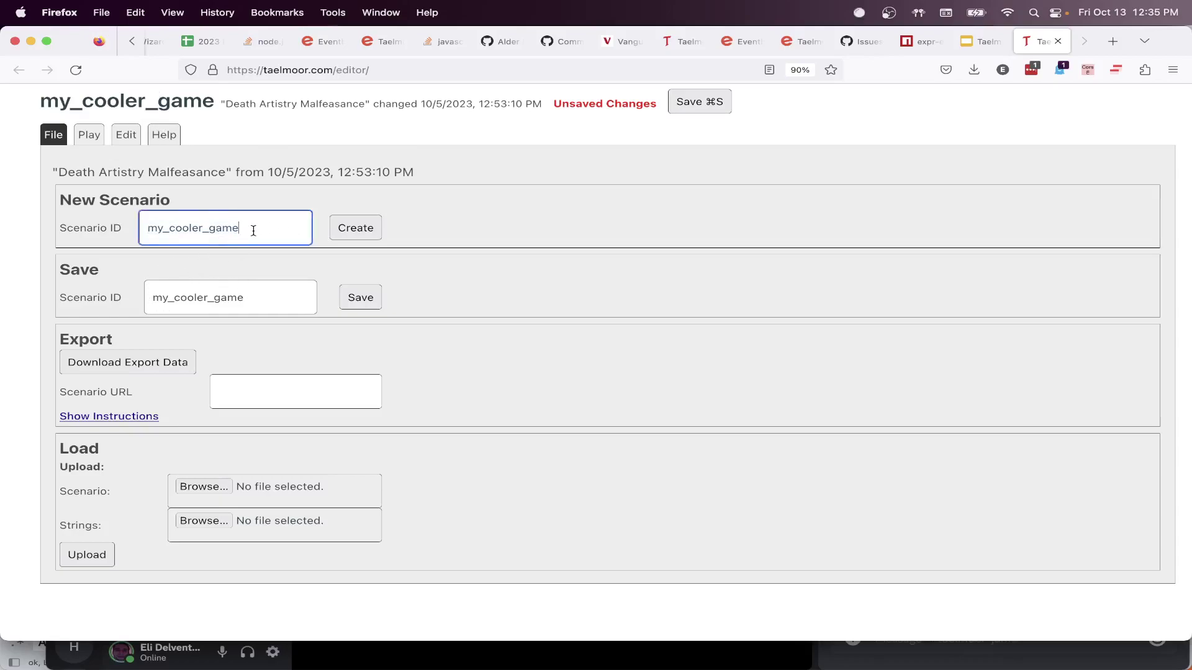
key(shift+Left)
key(shift+Left)
key(shift+Left)
key(shift+Left)
key(shift+Left)
key(shift+Left)
key(shift+Left)
key(shift+Left)
key(shift+Left)
key(shift+Left)
key(shift+Left)
key(shift+Left)
key(shift+Left)
key(shift+Left)
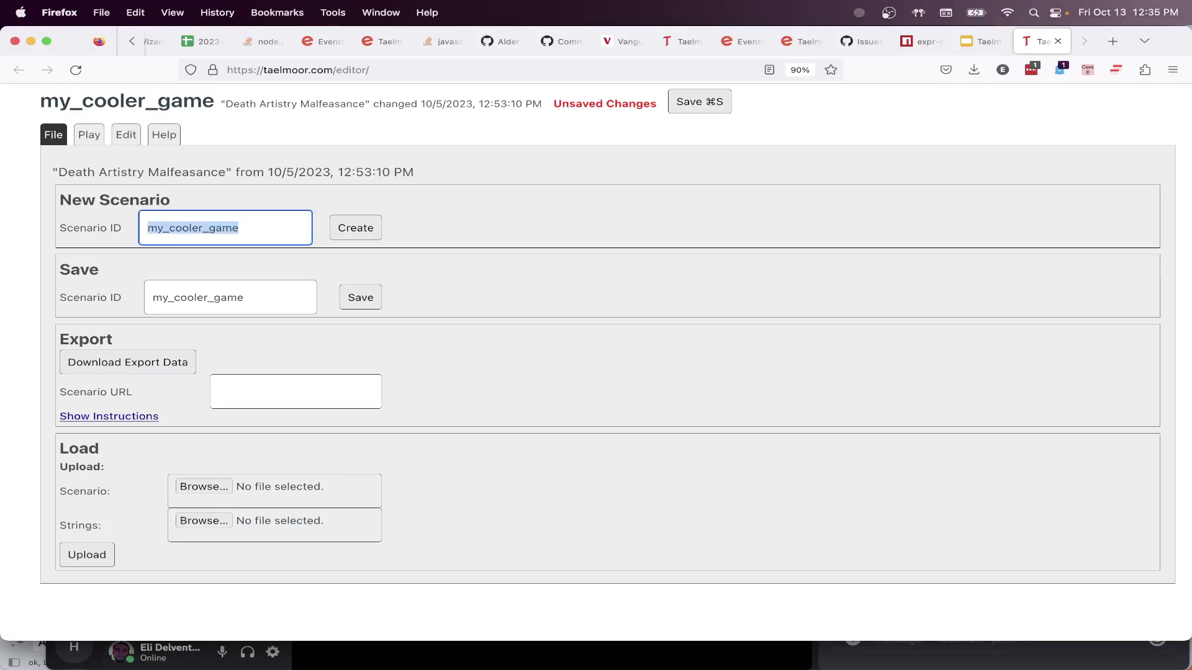
text(death_ar)
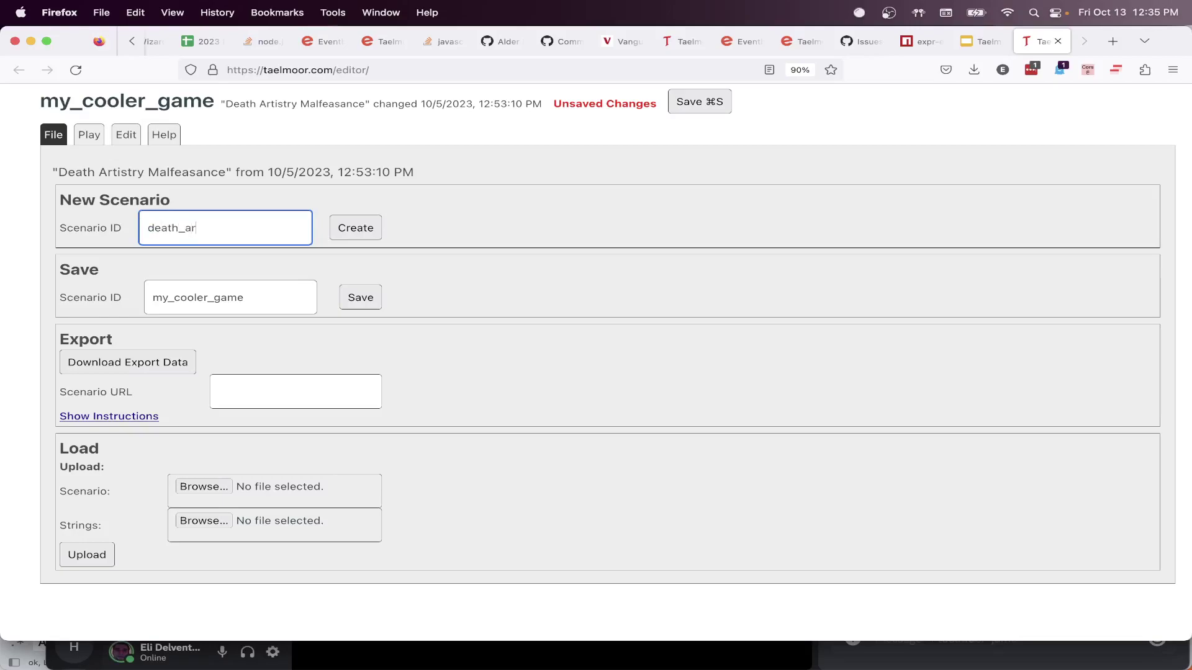
key(BackSpace)
key(BackSpace)
text(malfeasance)
click(361, 230)
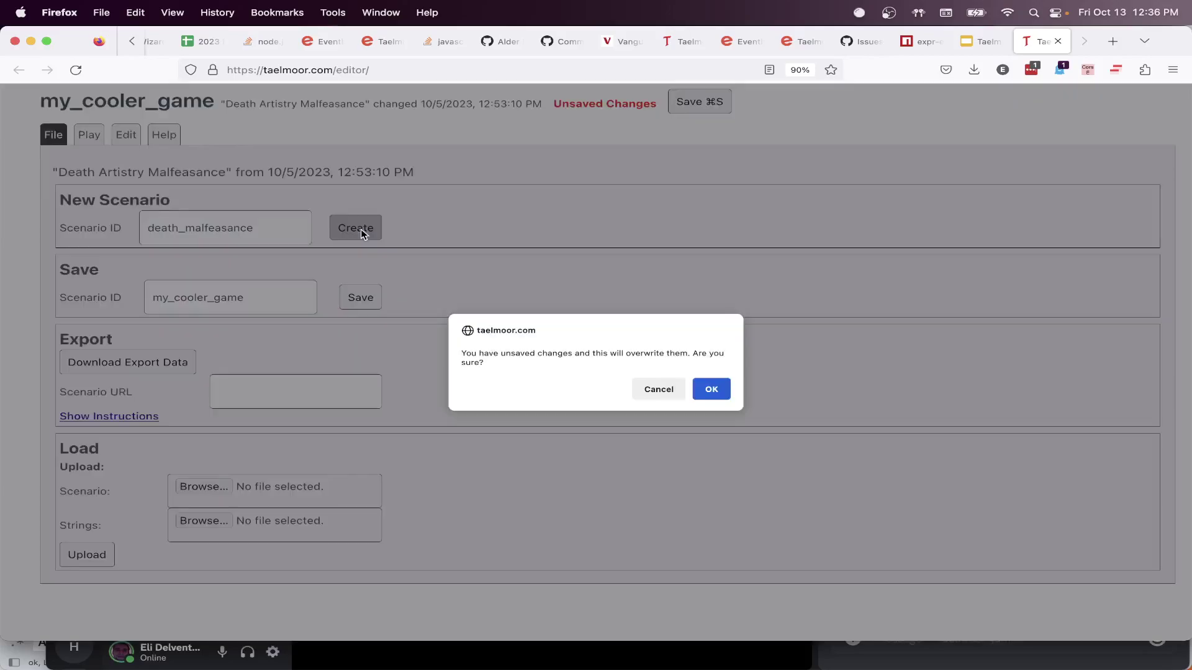
click(719, 398)
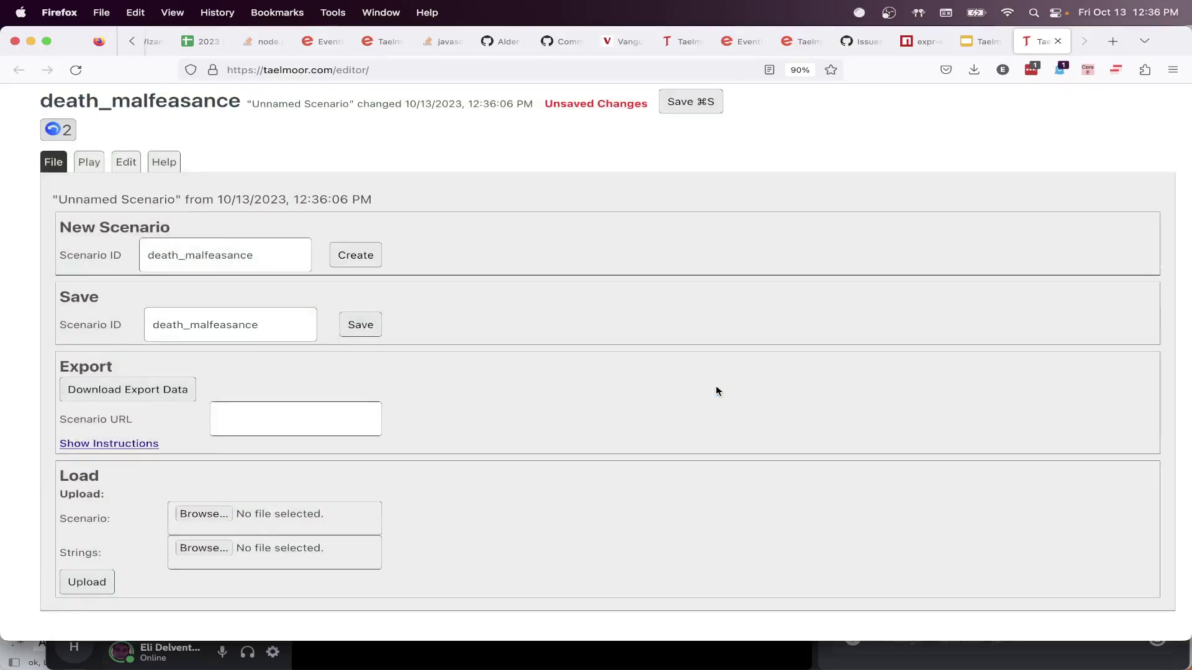
Examine the new scenario's heading and its Elements, Layout, Variables, Backstory, Abilities, Logic and Strings sections
double_click(102, 97)
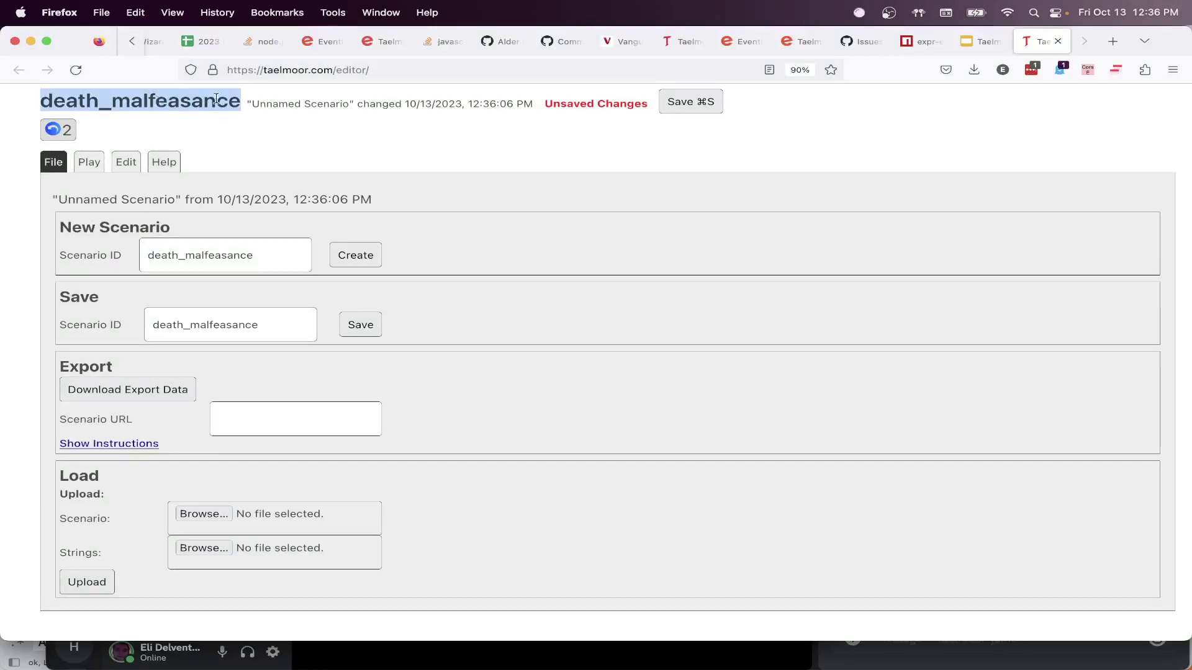
mouse_move(332, 103)
mouse_down()
mouse_move(260, 104)
mouse_move(327, 117)
mouse_up()
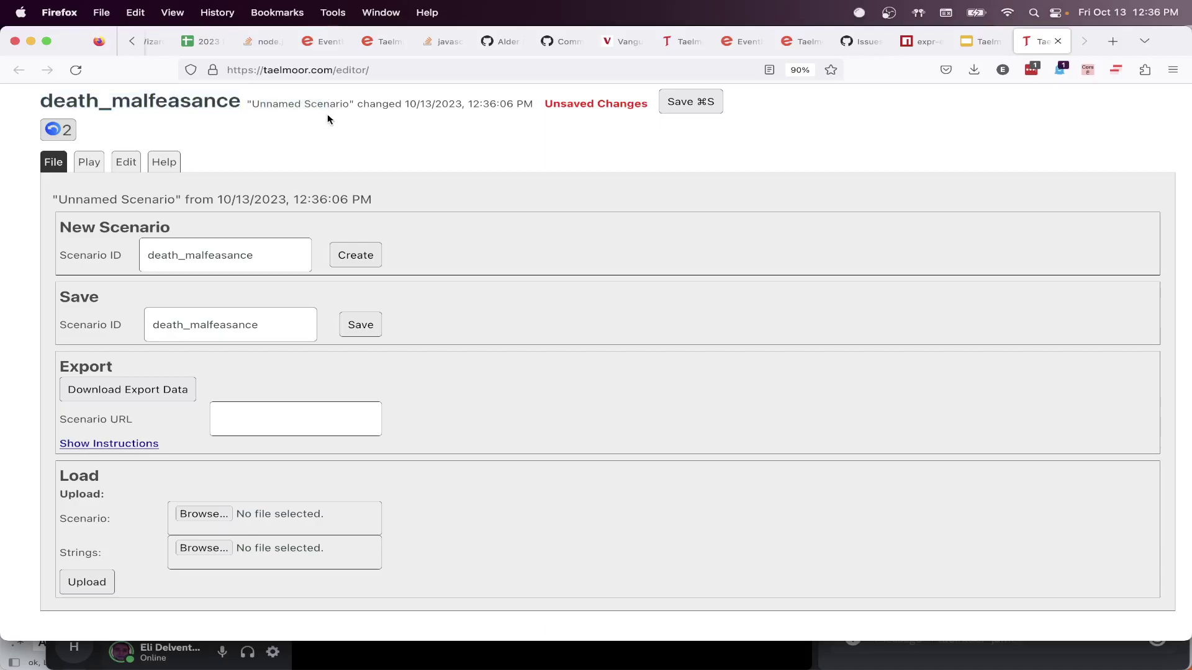
click(126, 162)
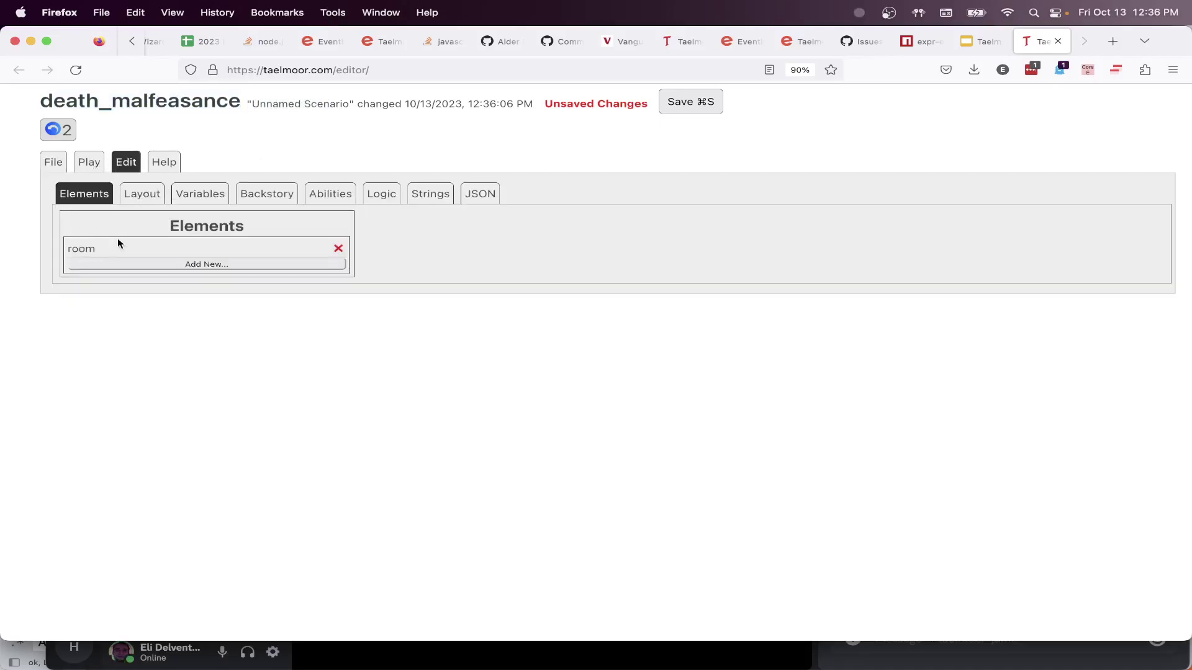
click(161, 194)
click(194, 195)
click(254, 194)
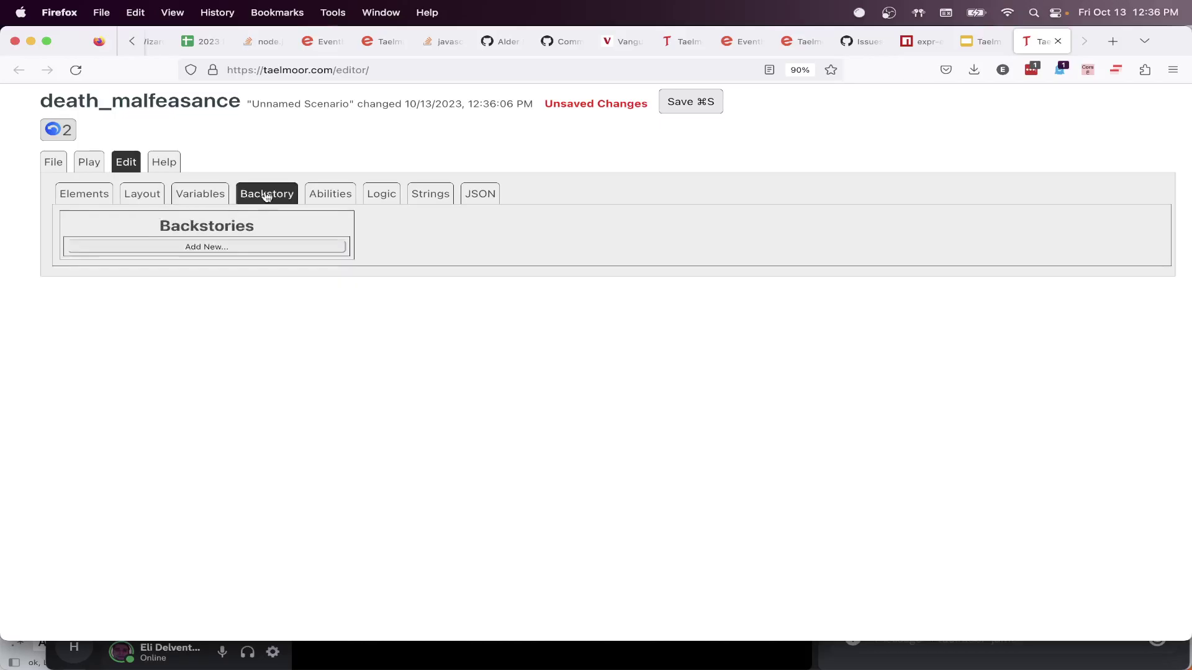
click(331, 194)
click(381, 195)
click(431, 195)
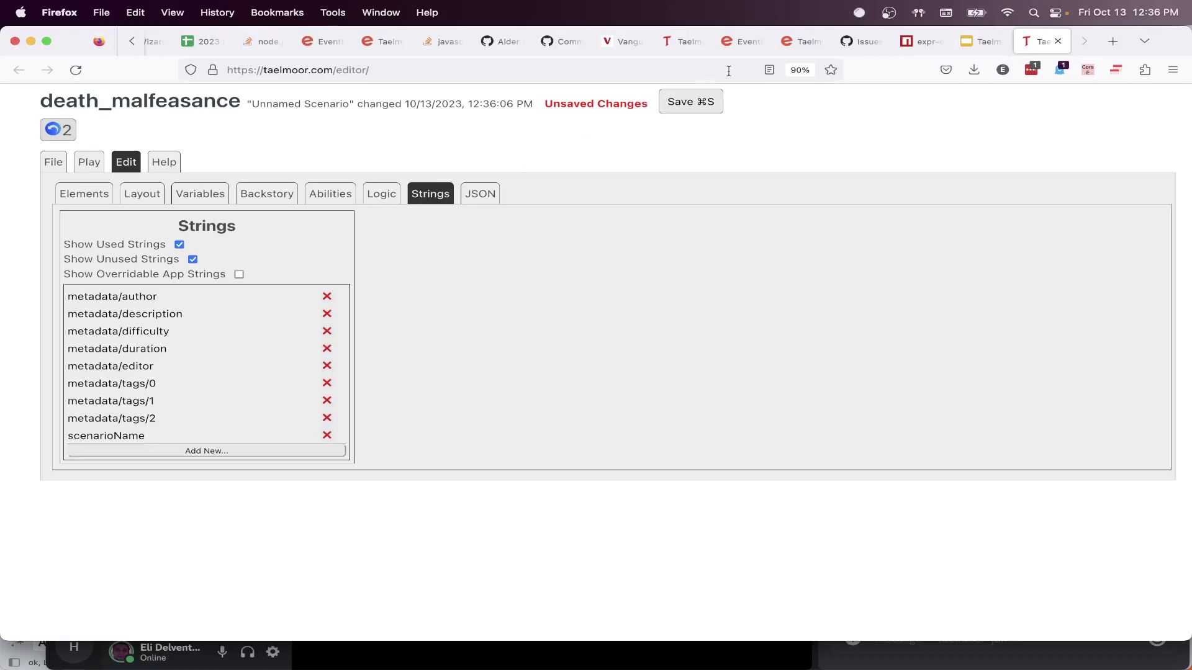
Read the tutorial's instructions on renaming the scenario through its strings, then return to the scenario's window
key(super+grave)
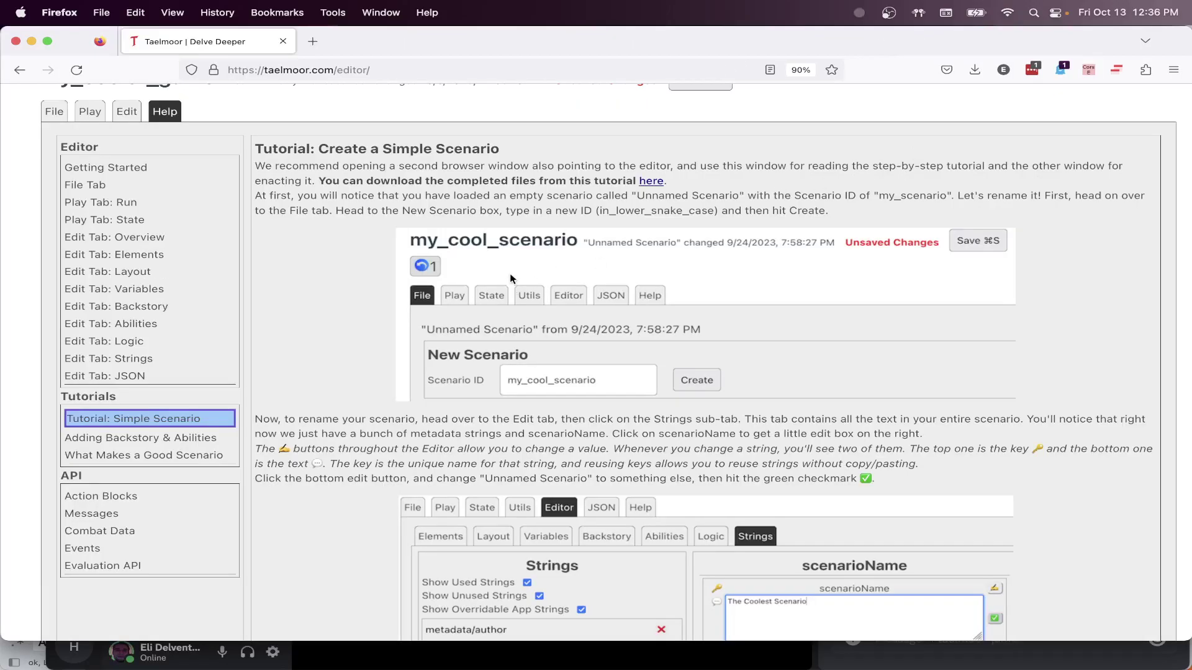
scroll(438, 438, down, 2)
scroll(438, 438, down, 3)
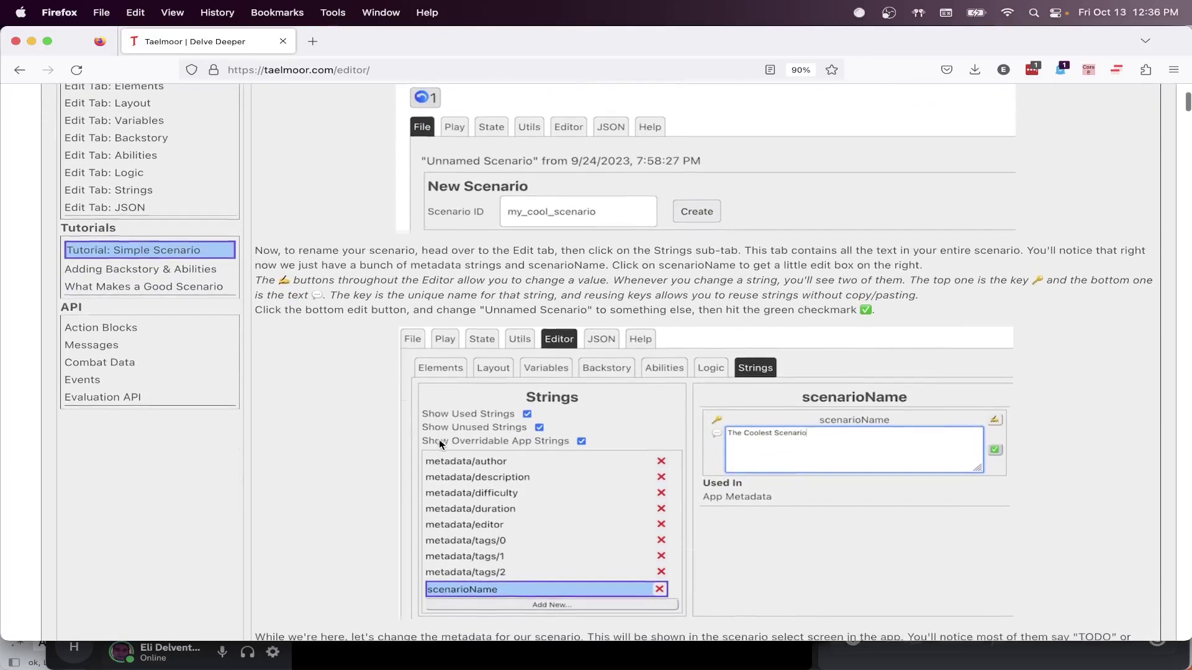
scroll(438, 439, down, 2)
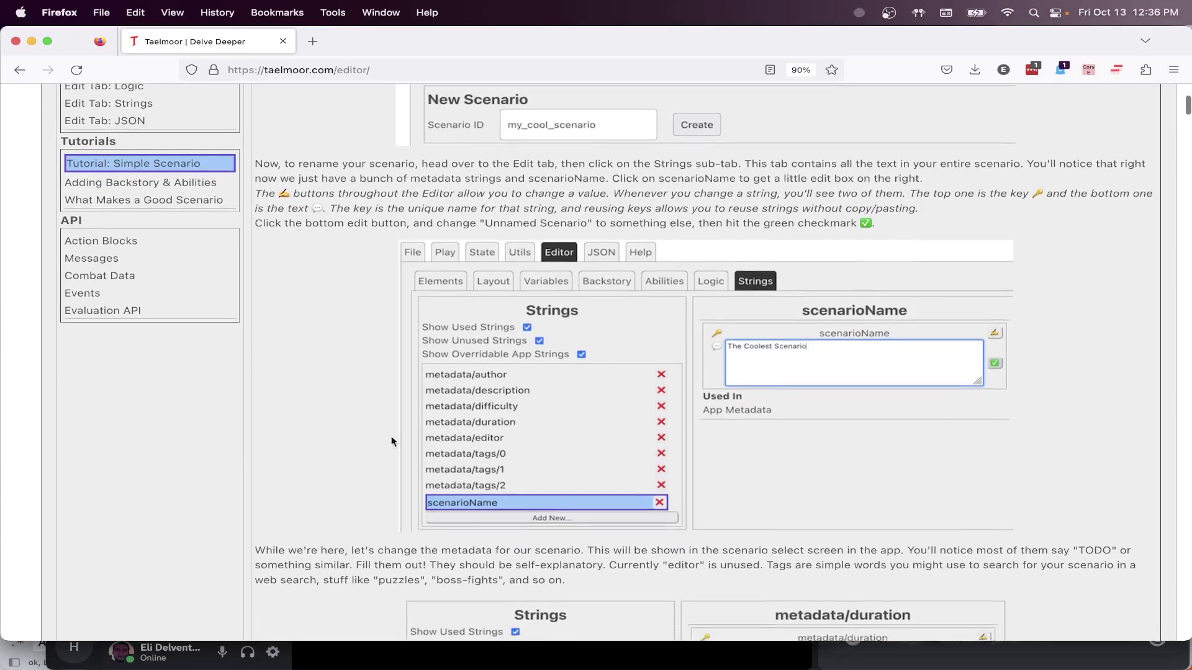
key(super+grave)
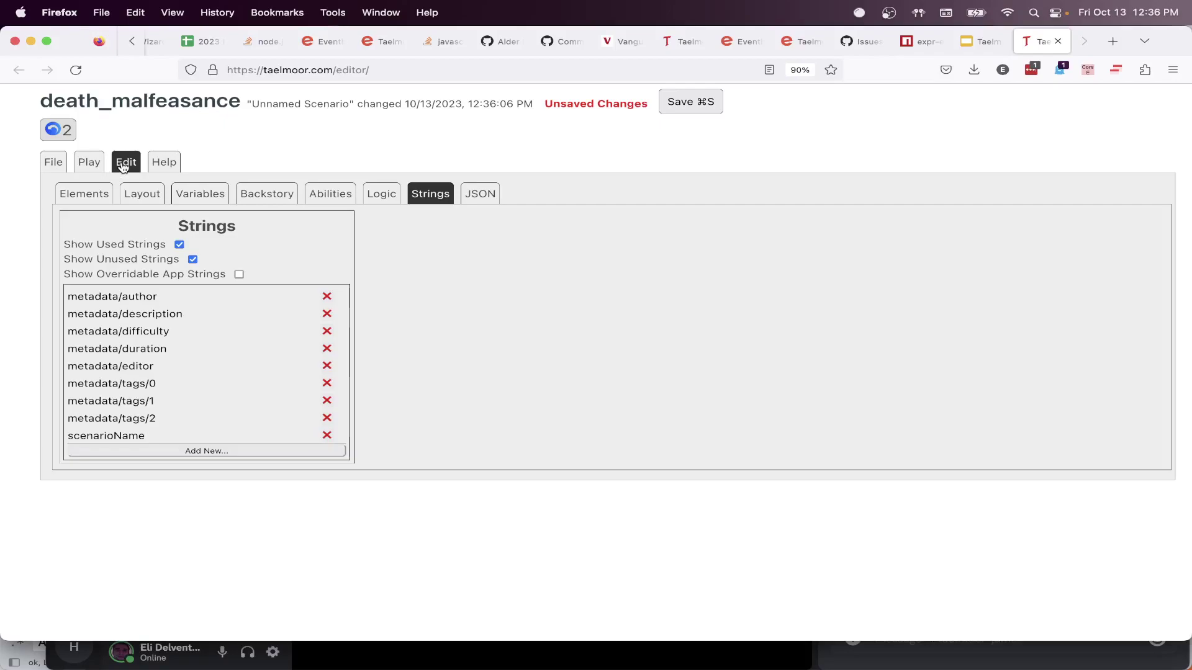
Inspect the scenario's metadata strings one by one, from metadata/author through metadata/tags/2
click(156, 299)
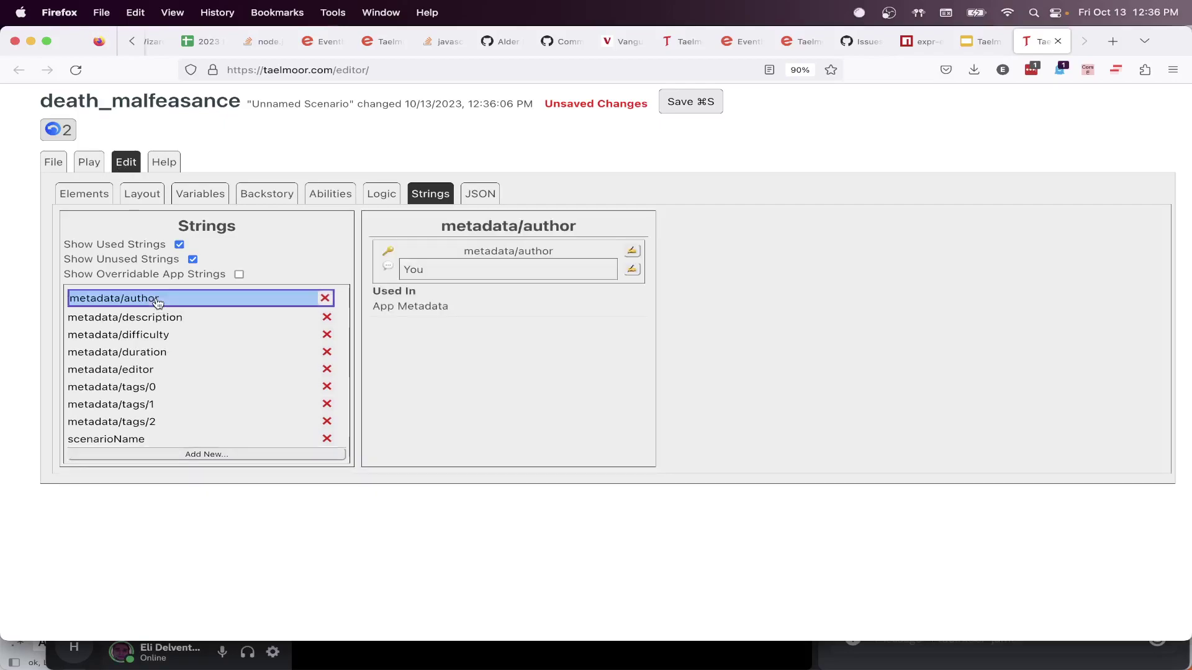
click(154, 319)
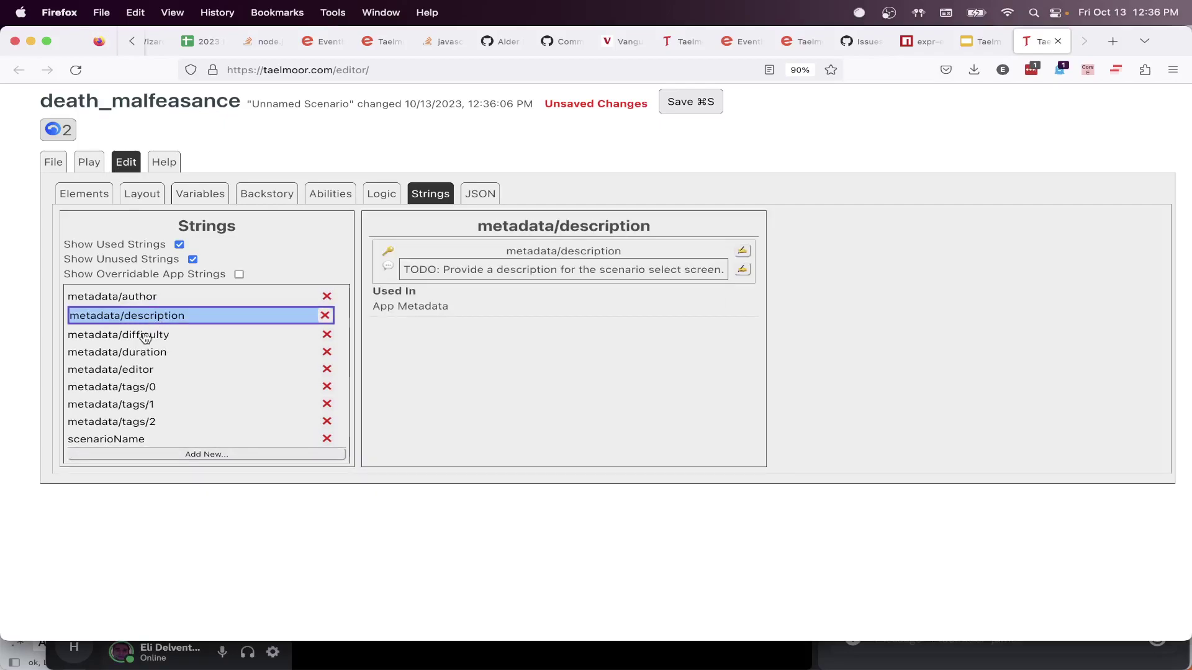
click(140, 338)
click(139, 351)
click(138, 369)
click(138, 386)
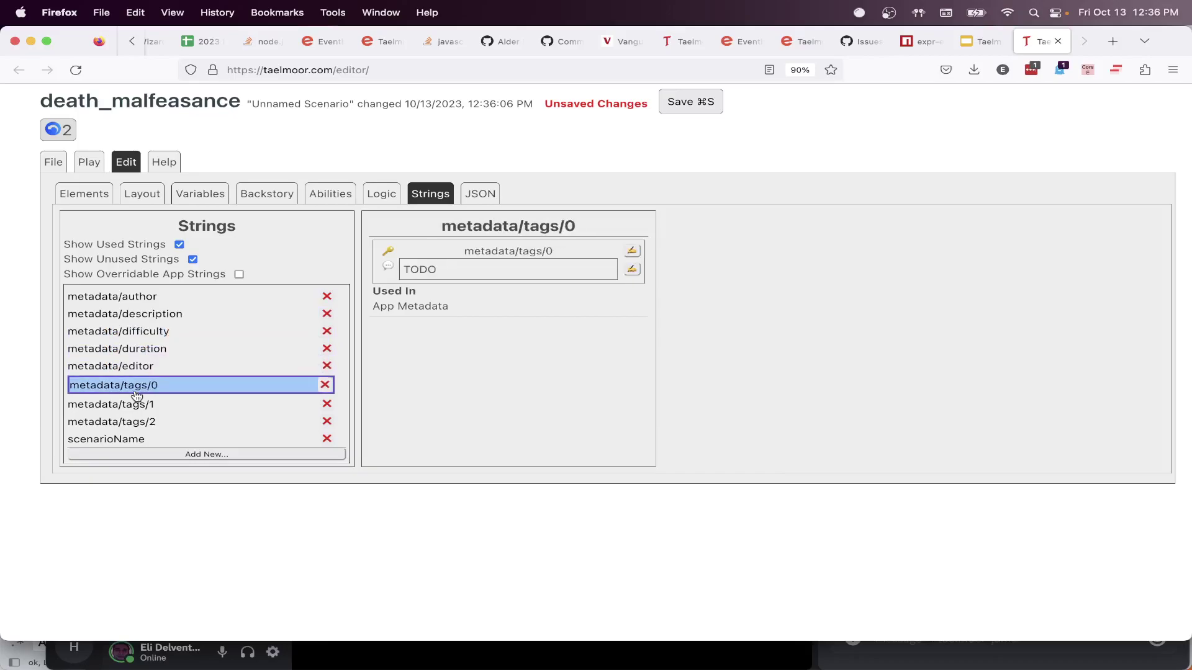
click(136, 404)
click(137, 422)
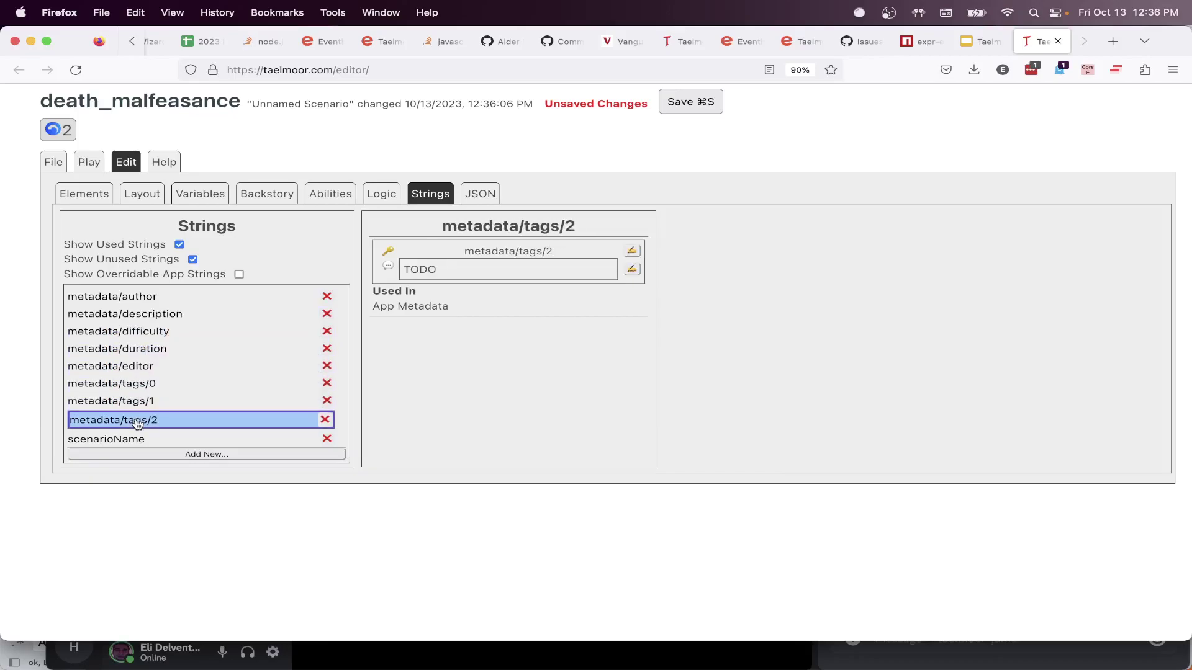
Switch to the Taelmoor Scenario Jam Intro presentation in Google Slides and show slide 19 about releasing great scenarios
click(982, 41)
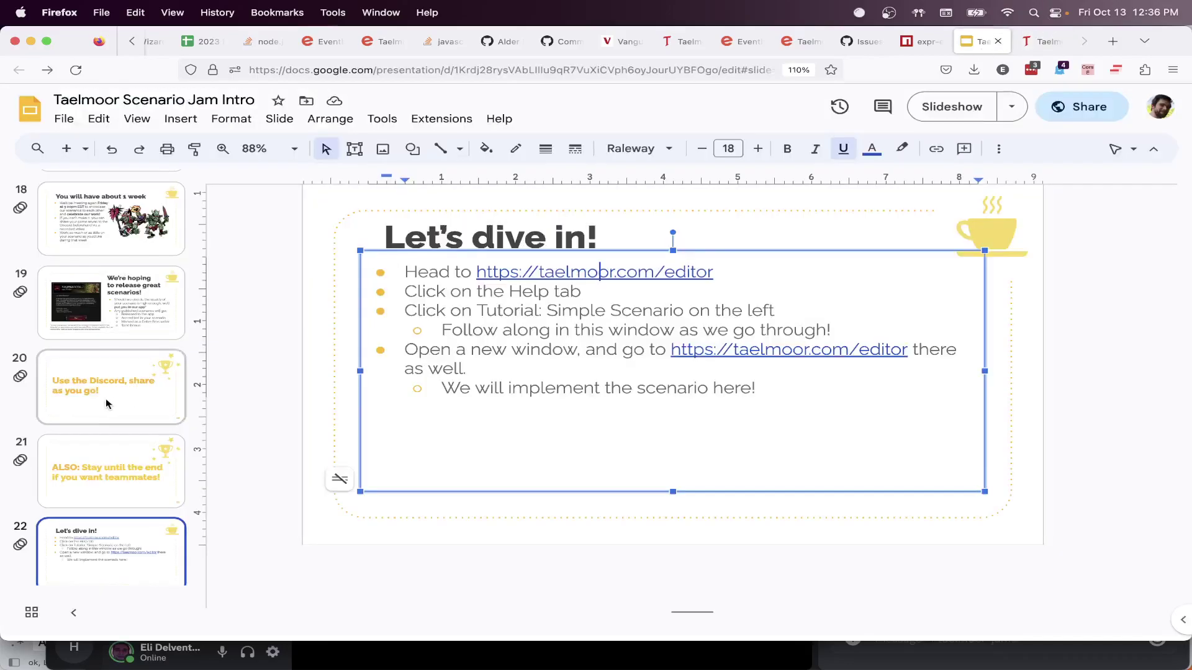
click(96, 329)
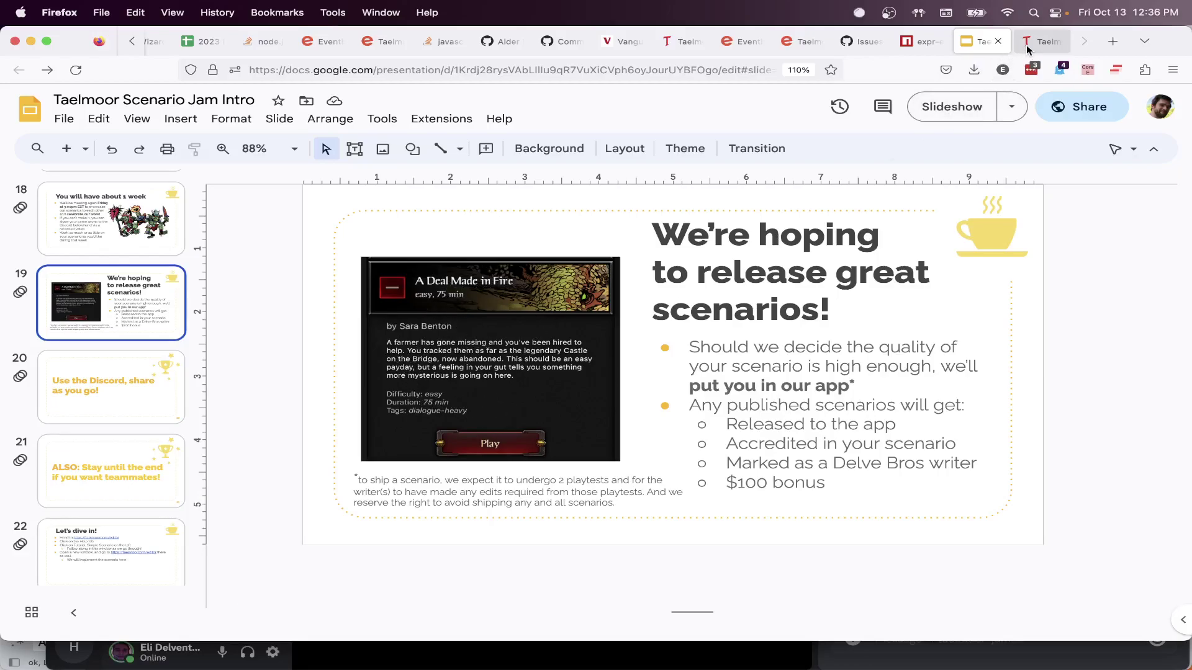
Switch back to the Taelmoor editor and set the metadata/author string to the author's first name
click(1045, 41)
click(133, 304)
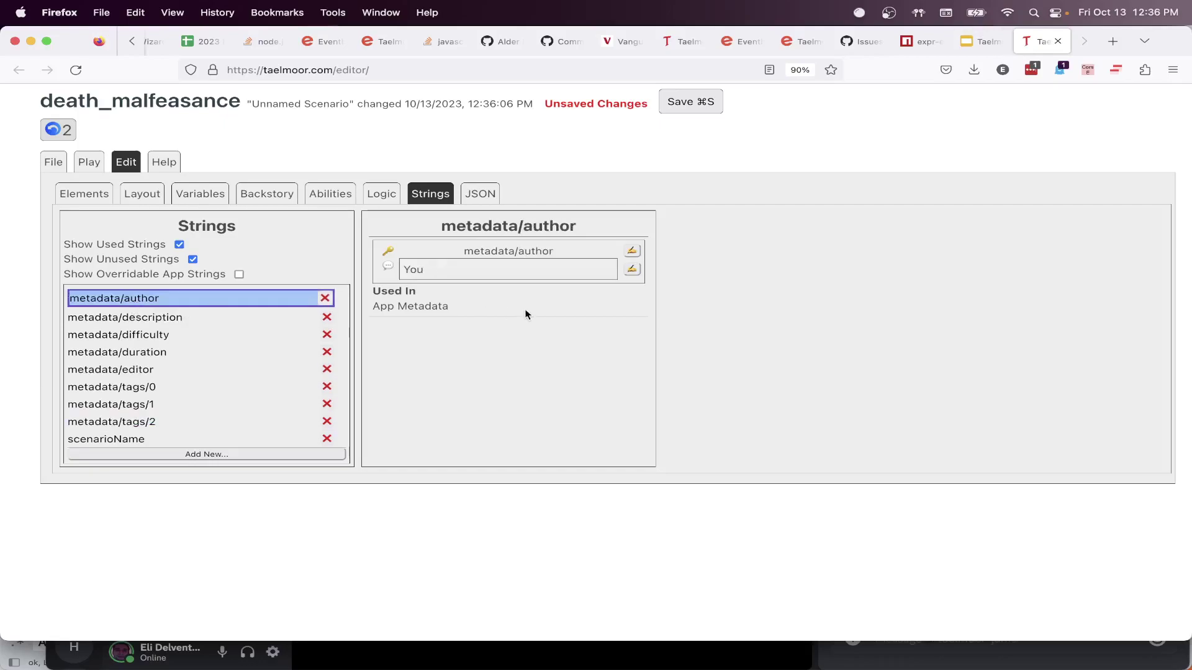
click(633, 270)
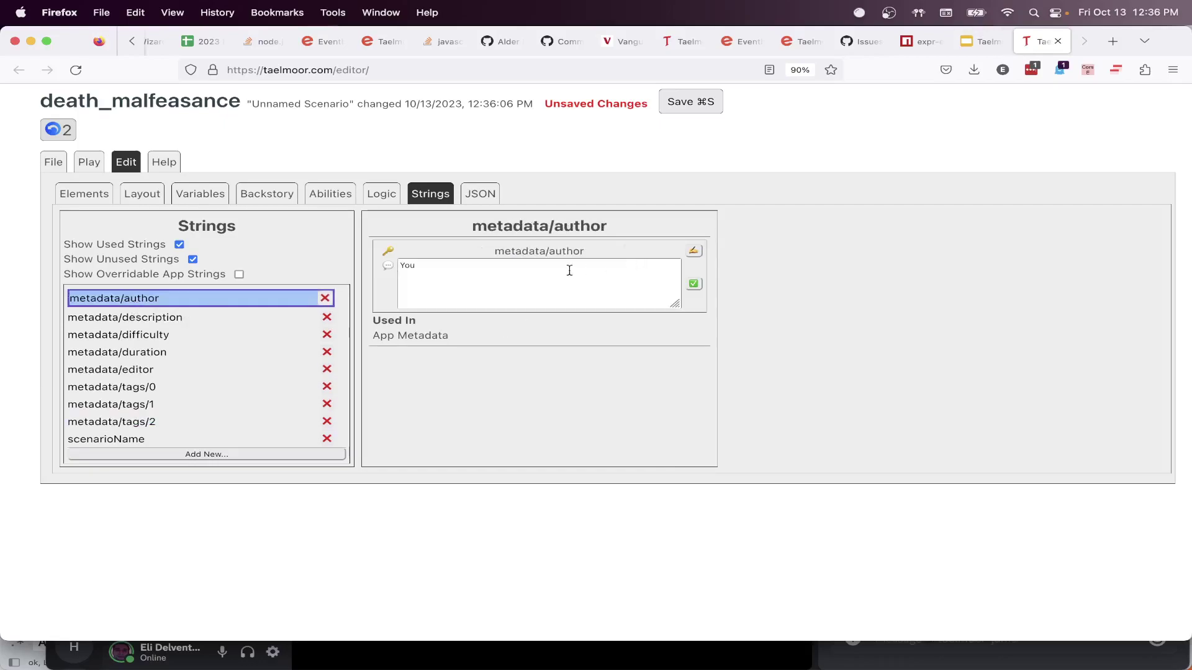
triple_click(567, 267)
text(Eli)
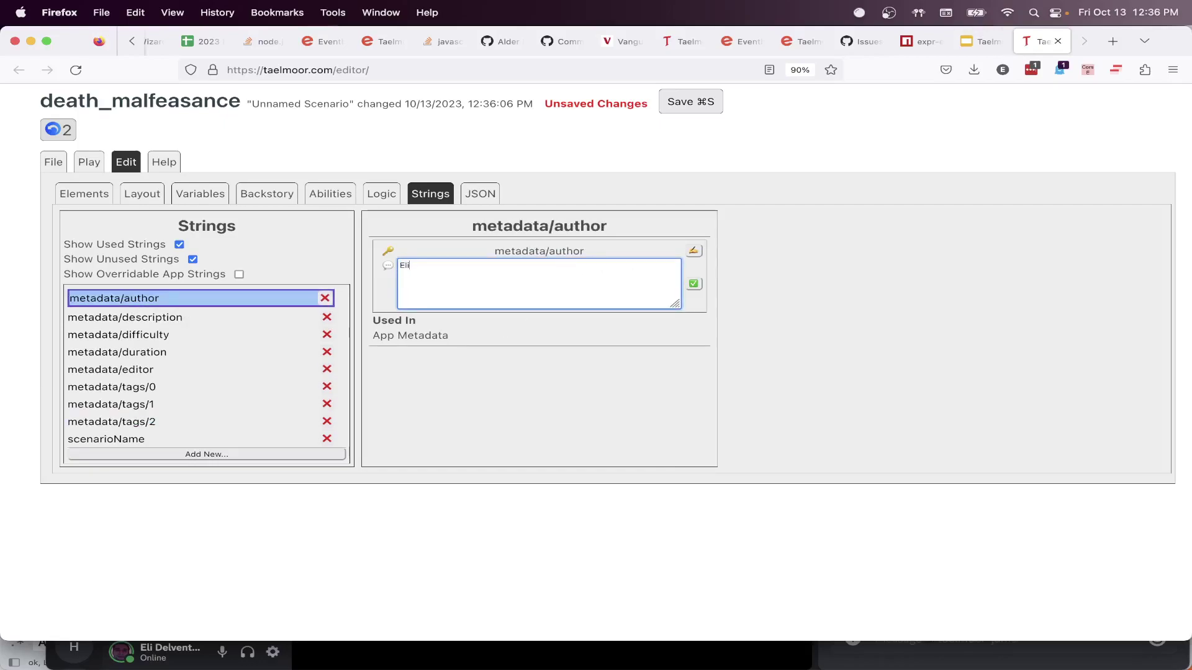
click(693, 284)
Set the metadata/description string to "Two wizards have done bad stuff. One of them is guilty. It's your job to find out who."
click(111, 318)
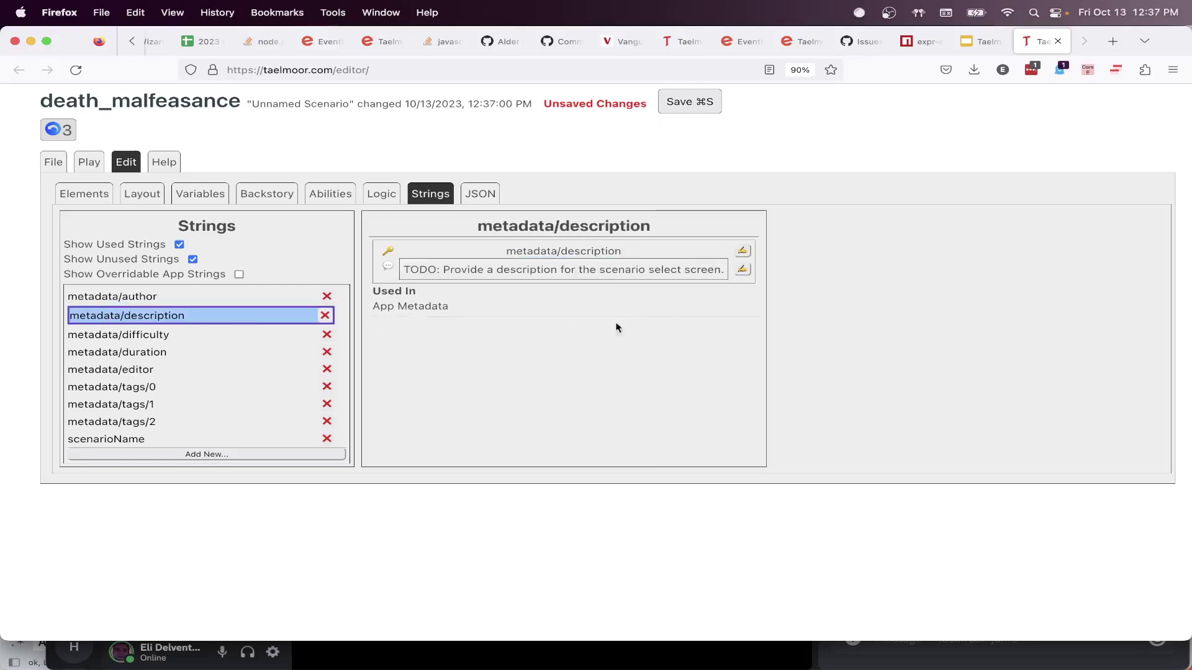
click(745, 269)
triple_click(669, 275)
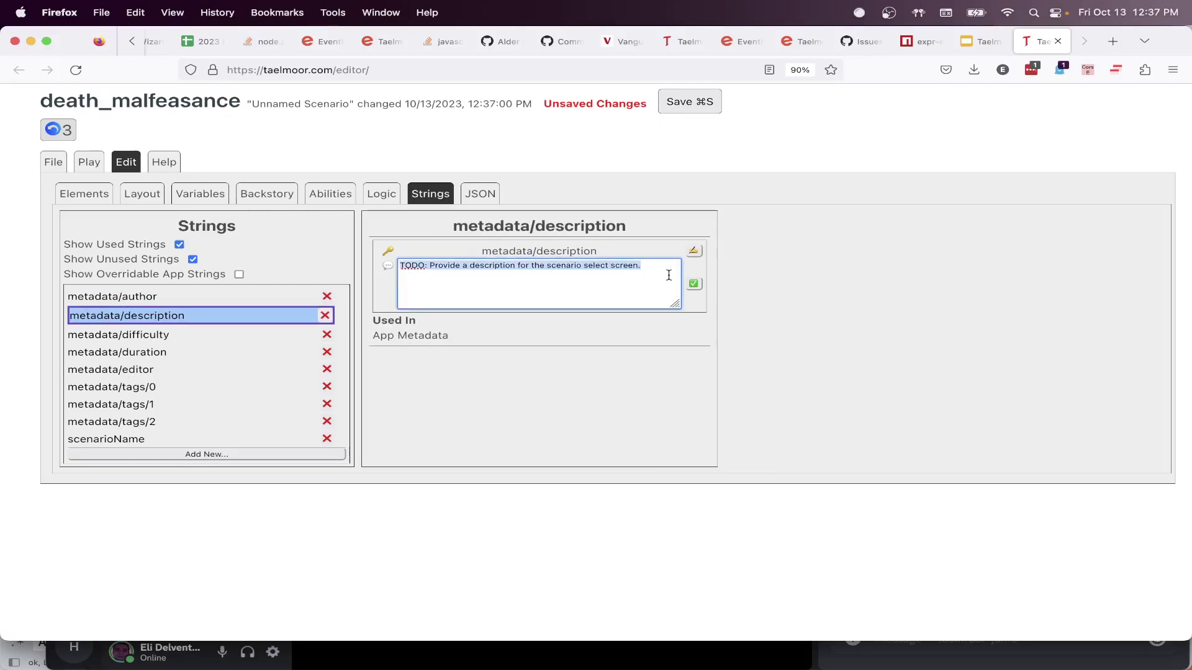
text(In this scenario,)
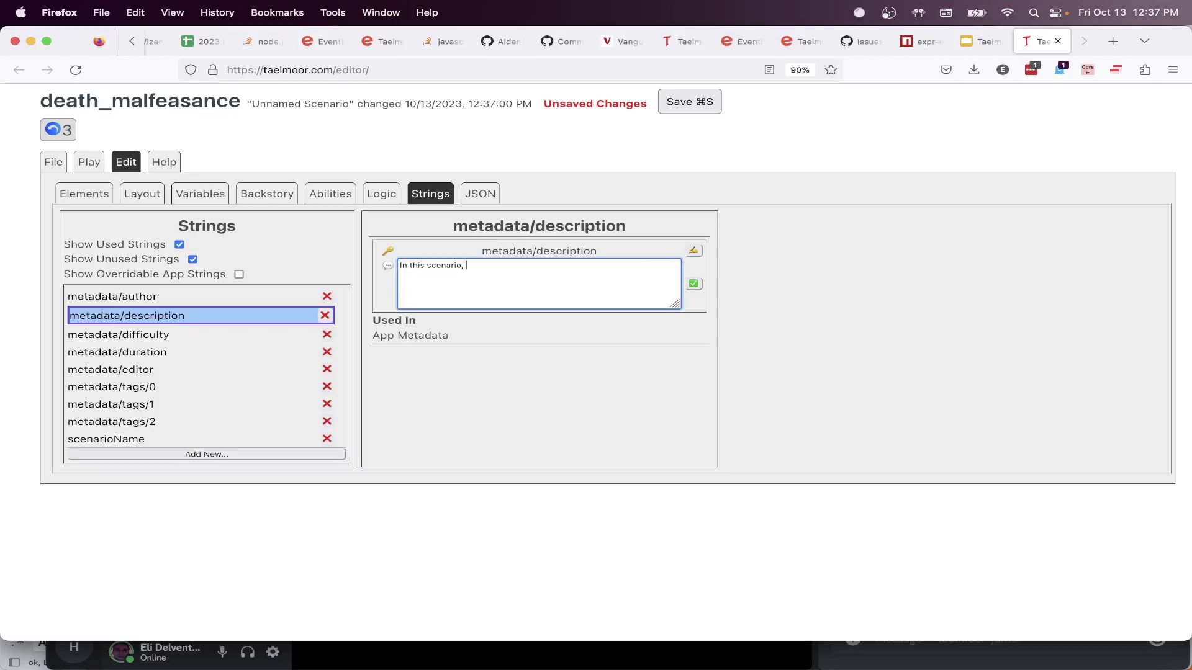
key(super+a)
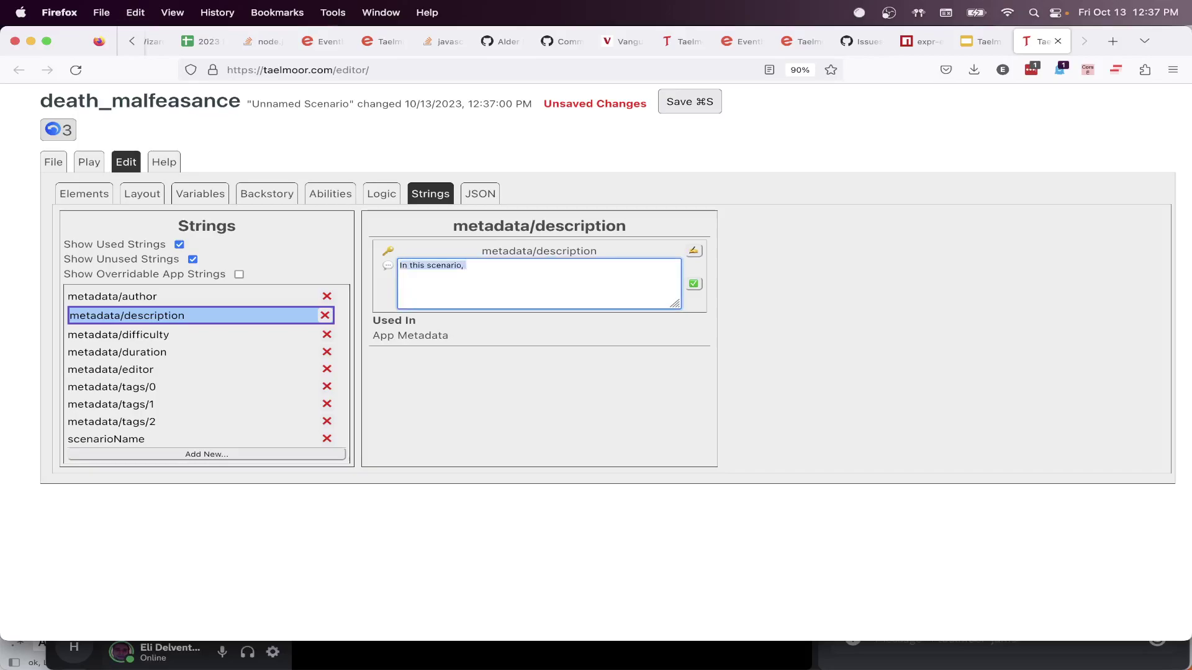
key(BackSpace)
text(Y)
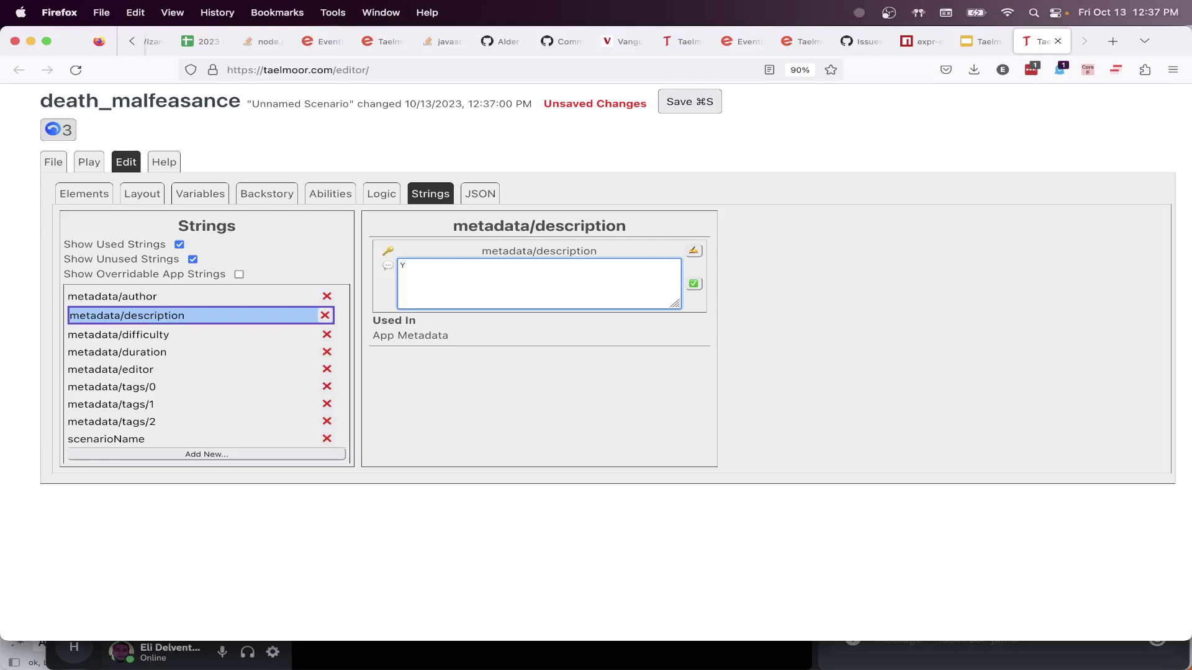
key(BackSpace)
text(Two wizards have do)
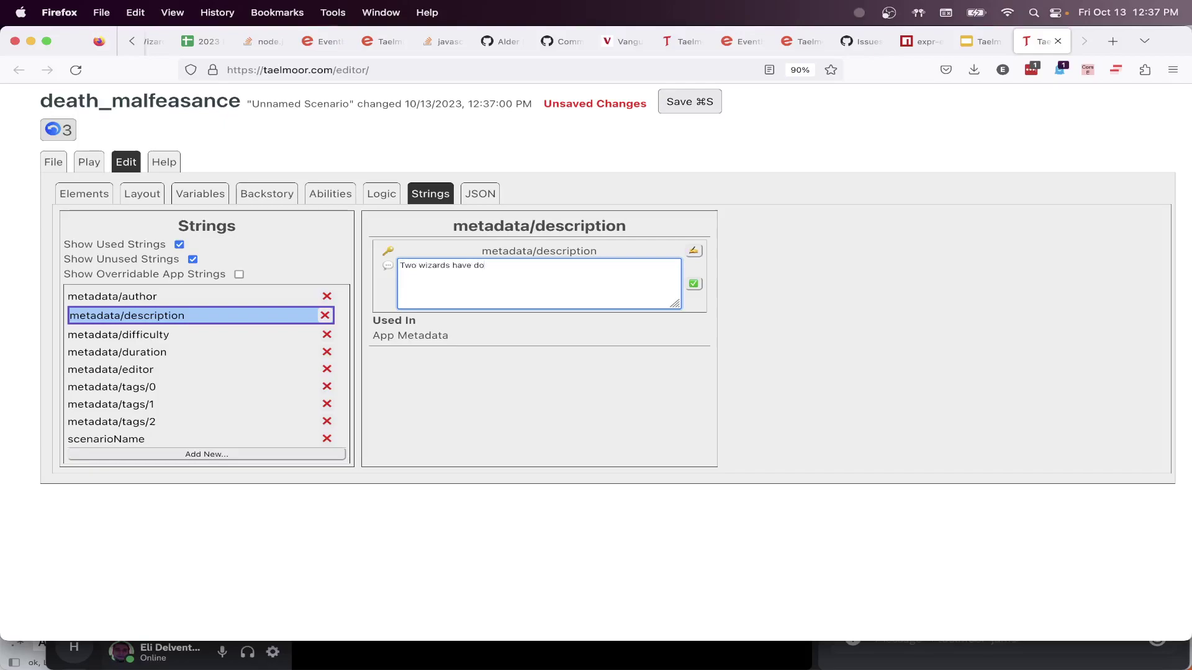
text(ne bad stuff. O)
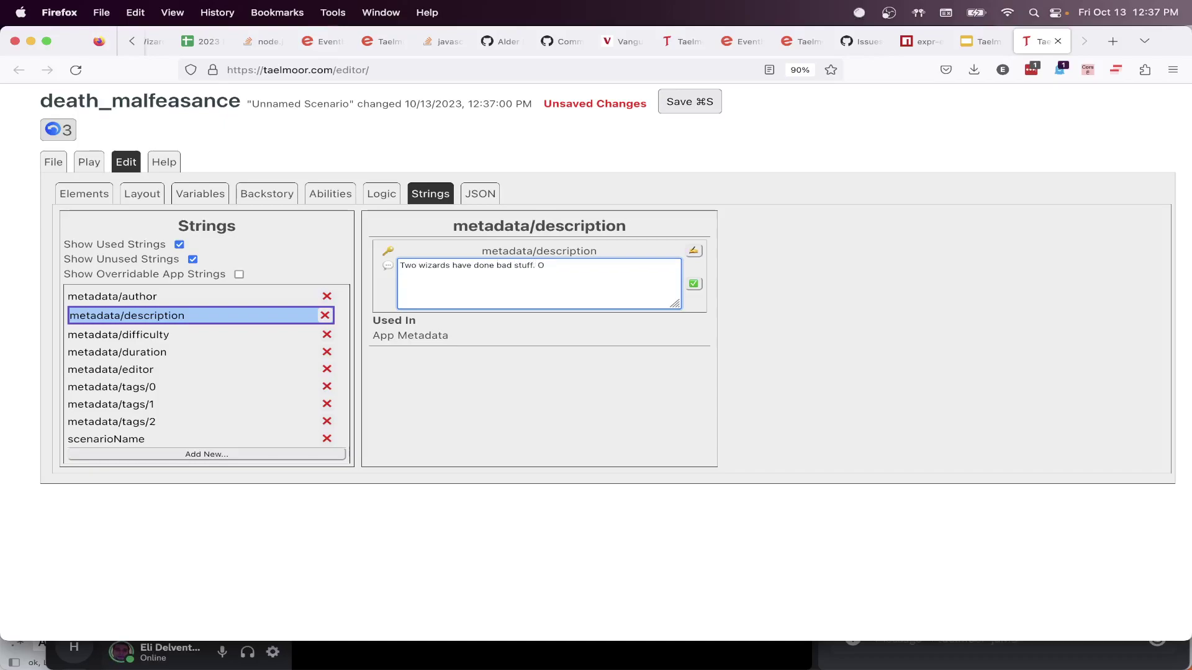
text(ne of them is guilty. It's your)
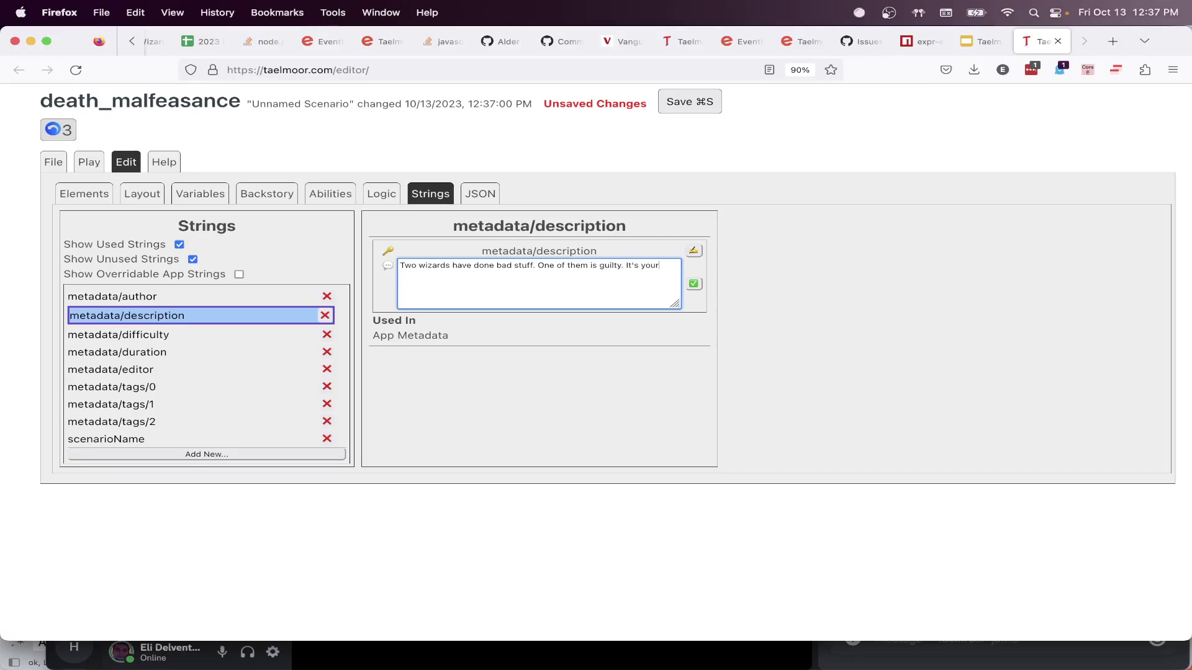
text( job to find out who.)
click(694, 283)
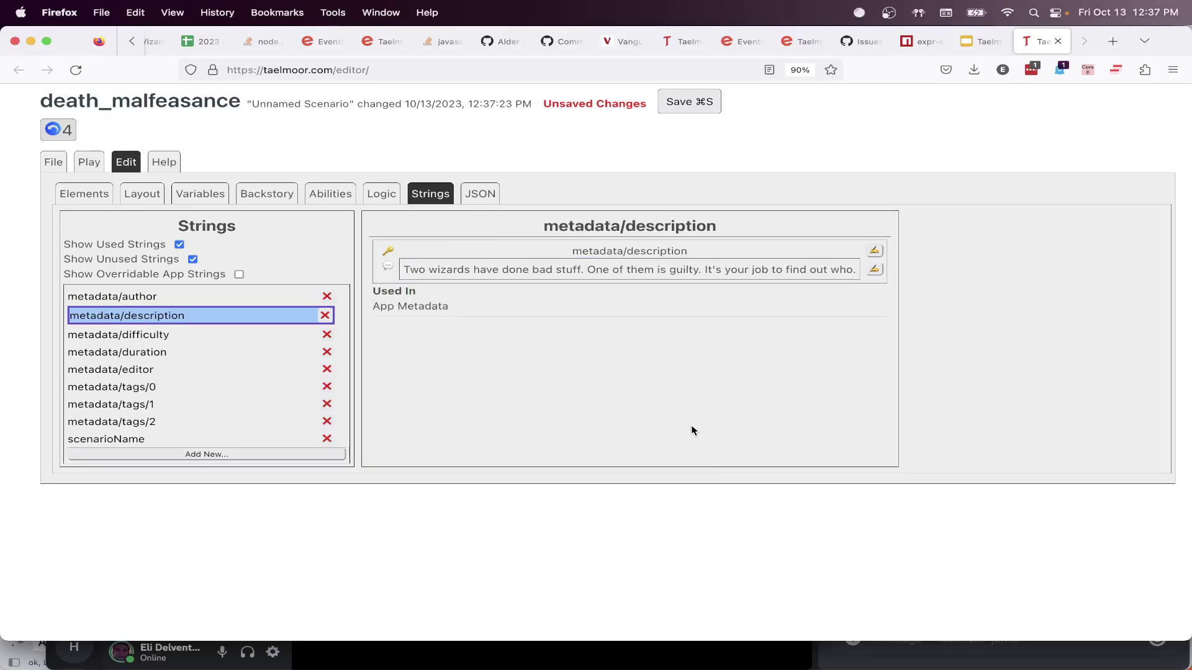
Replace the placeholder in the metadata/difficulty string with "easy"
click(207, 336)
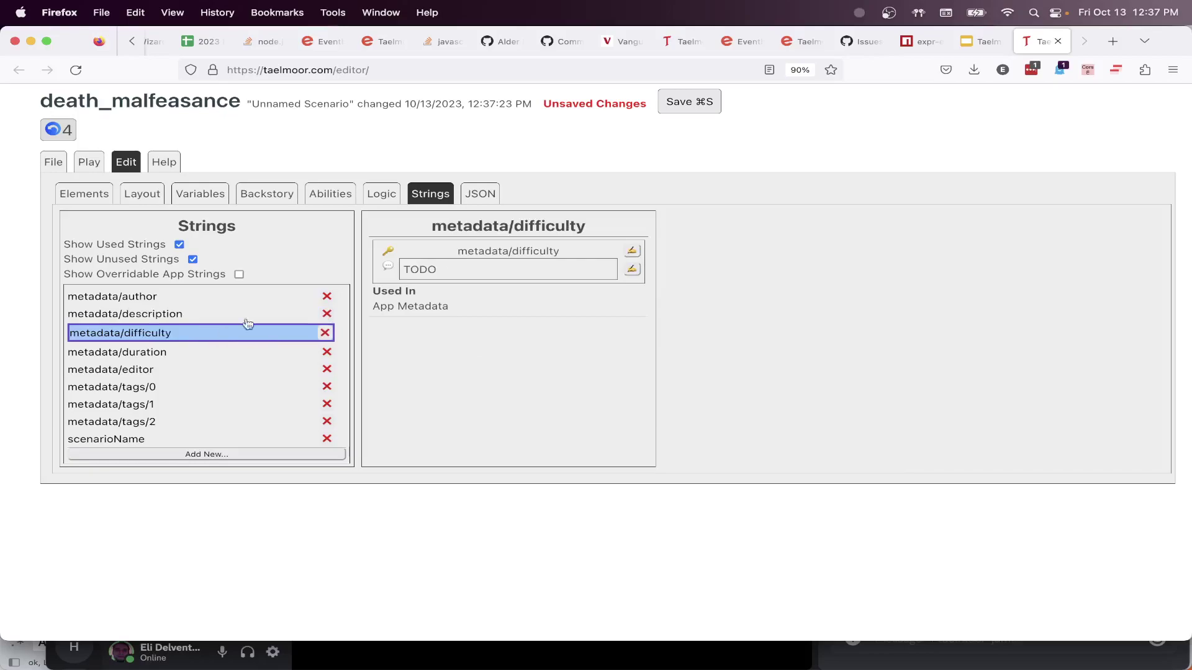
click(627, 269)
click(510, 280)
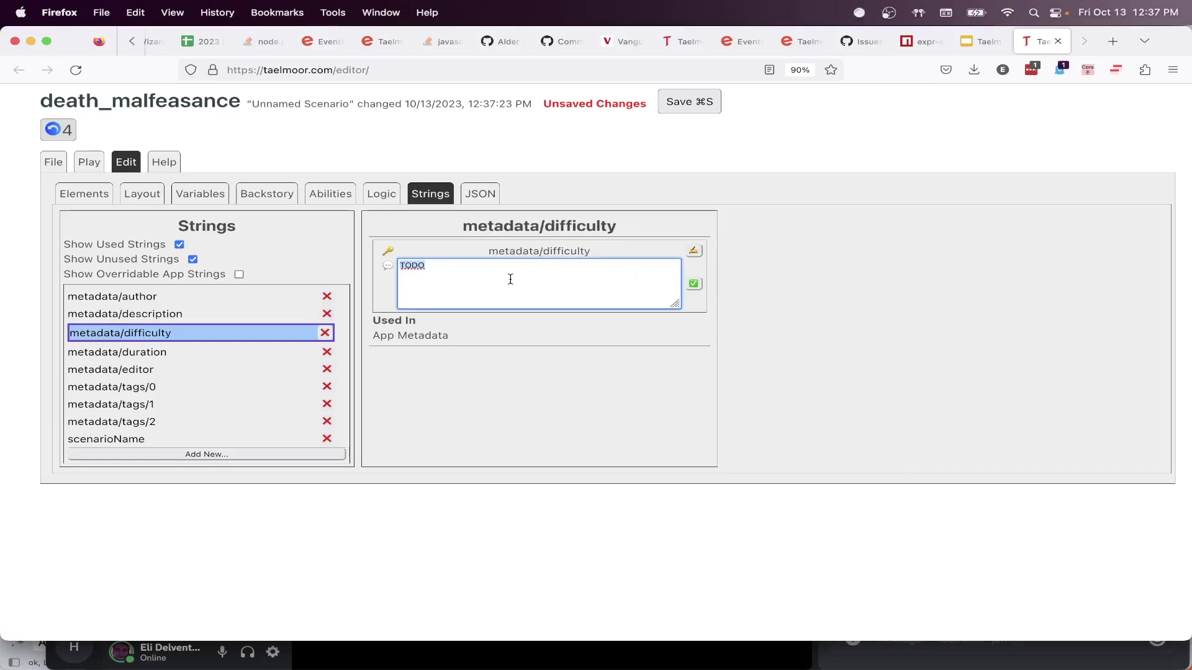
text(easy)
click(694, 285)
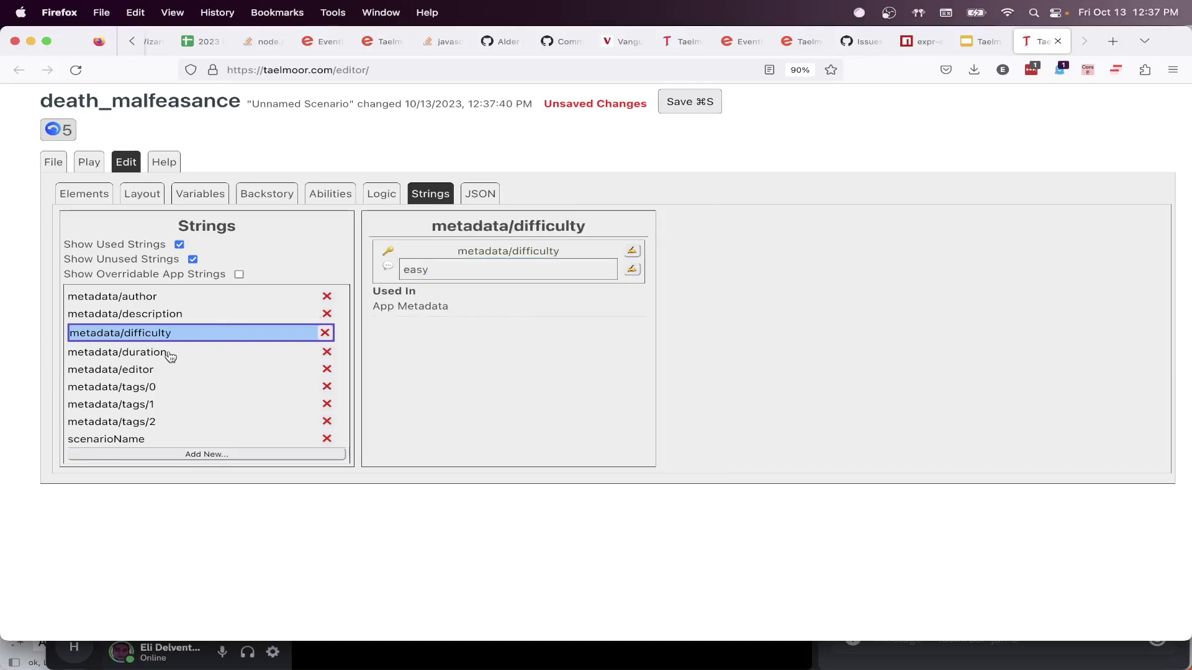
Replace the placeholder in the metadata/duration string with "15 minutes"
click(169, 353)
click(632, 269)
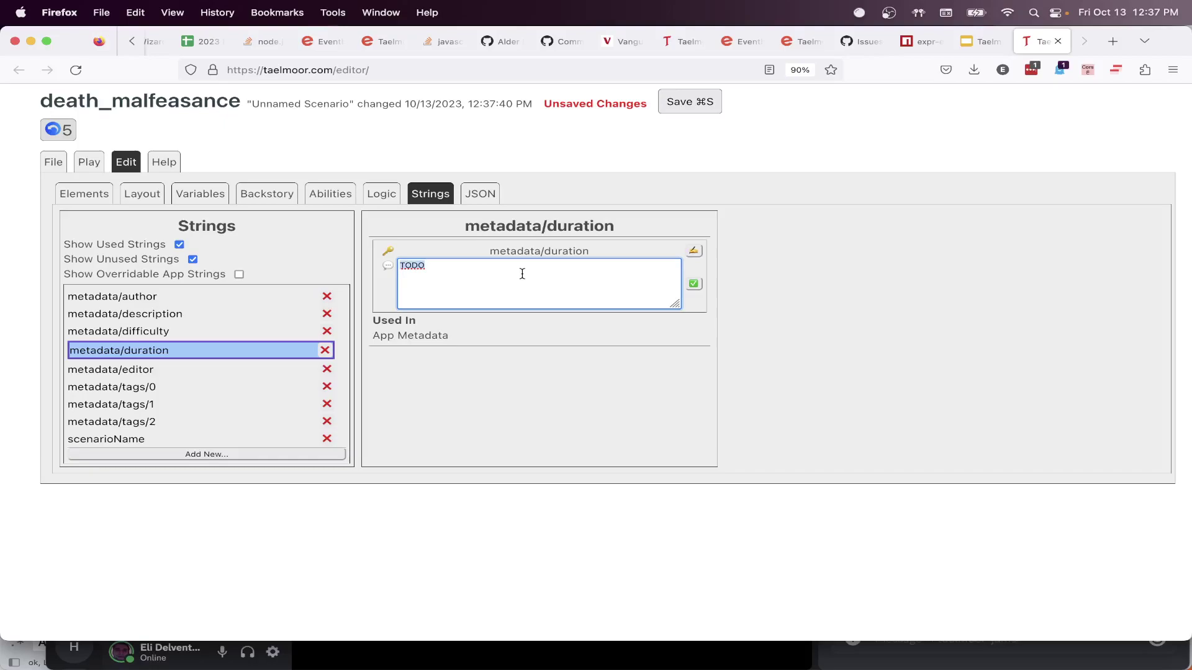
text(15 minutes)
click(693, 288)
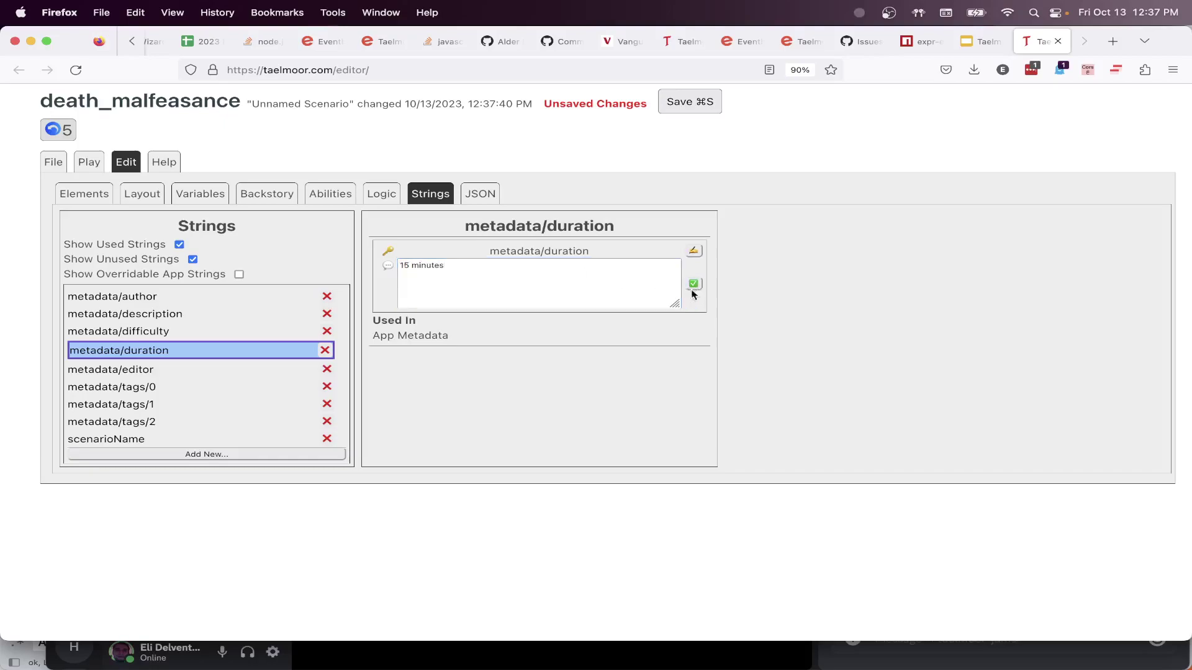
click(694, 288)
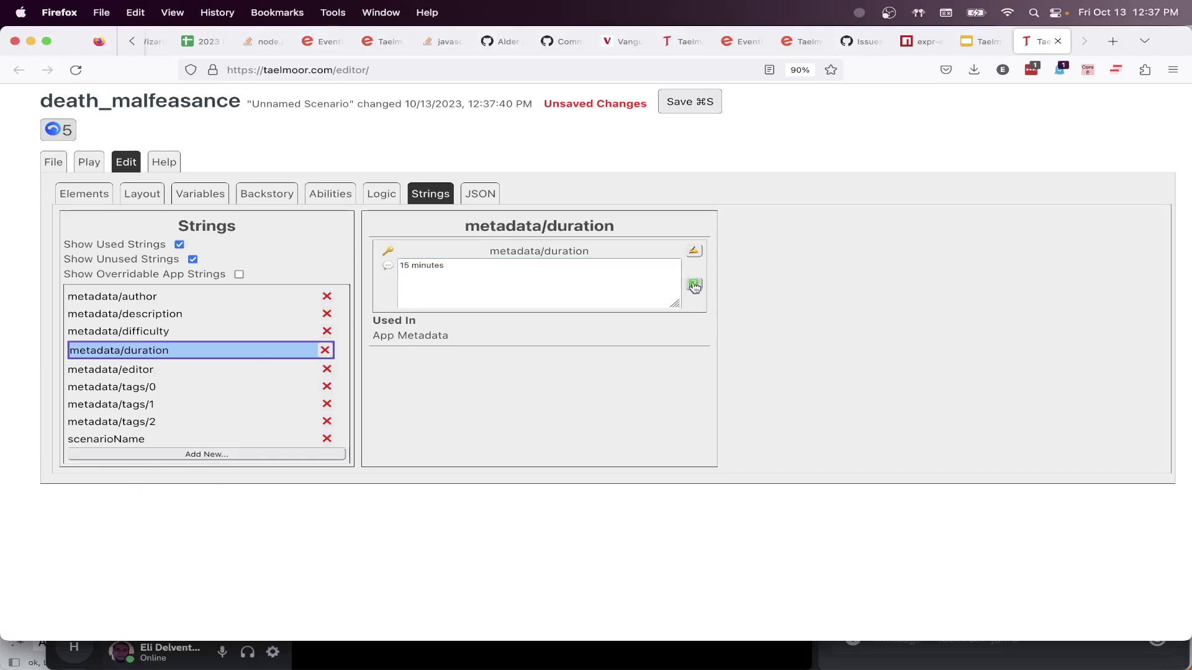
Set the metadata/editor string to the editor's first name
click(111, 370)
click(632, 269)
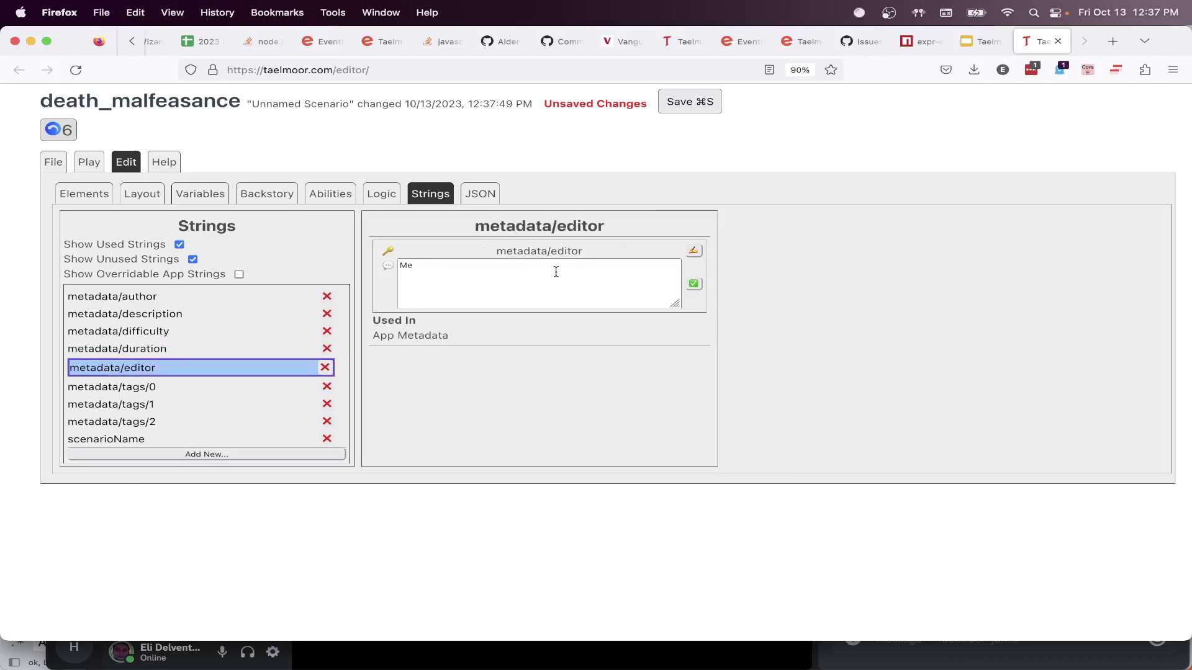
triple_click(556, 272)
text(Eli)
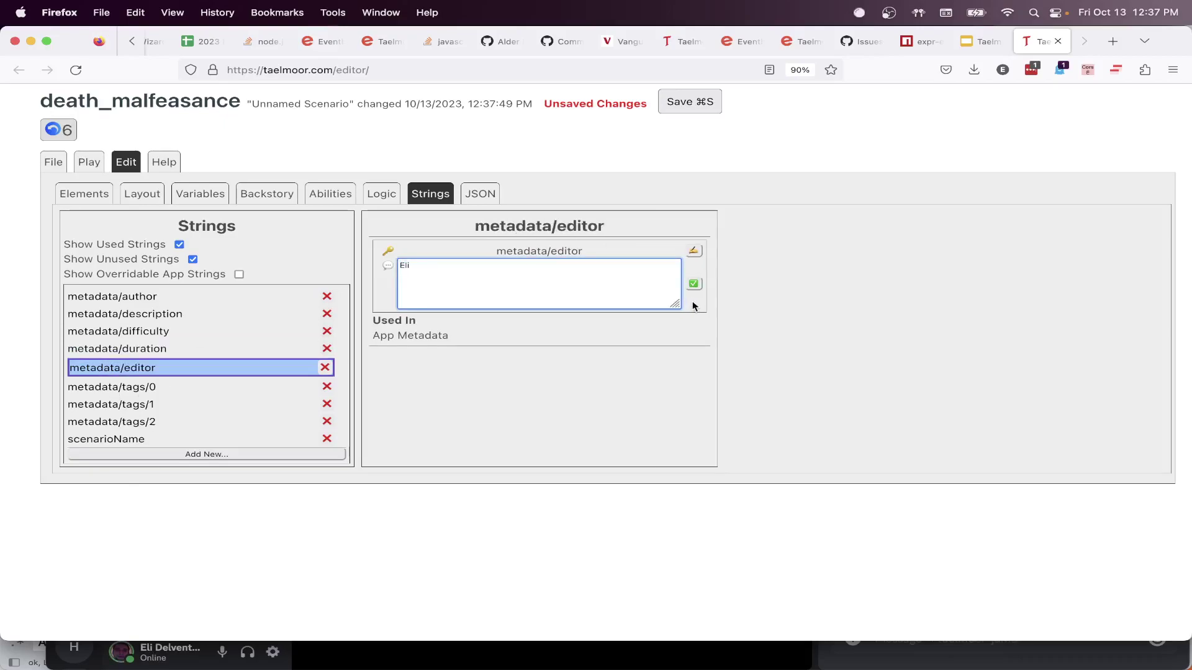
click(694, 284)
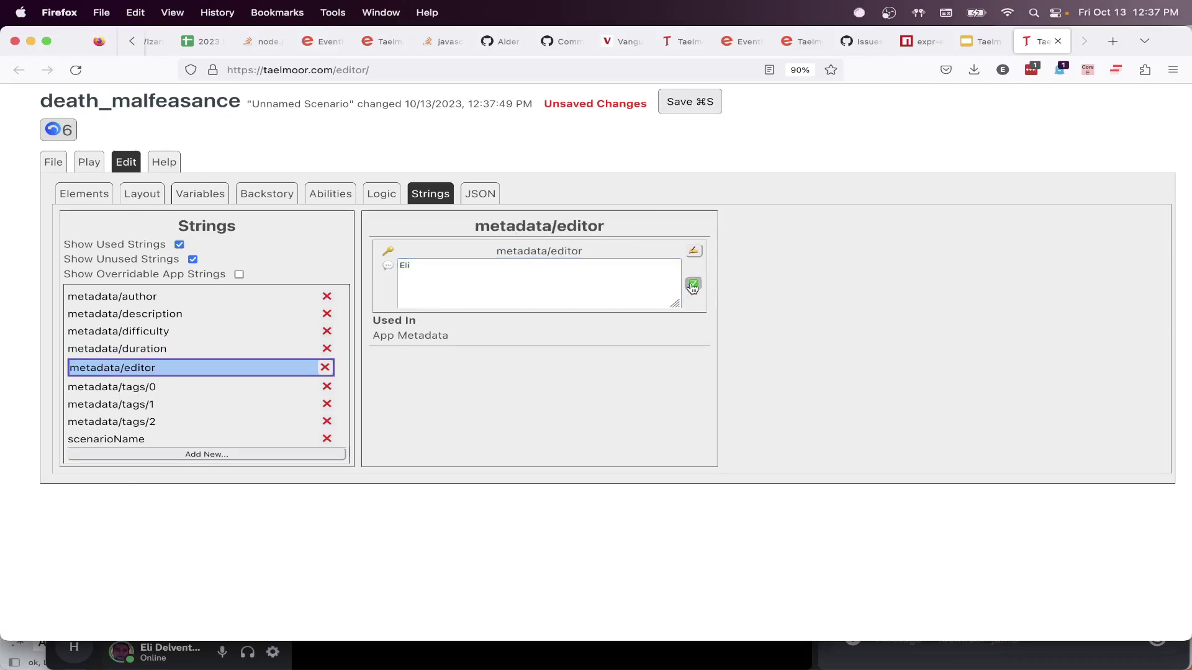
Check the tags on the example scenario card in the Google Slides presentation, and set the metadata/tags/0 string to "crime" in the Taelmoor editor
click(150, 388)
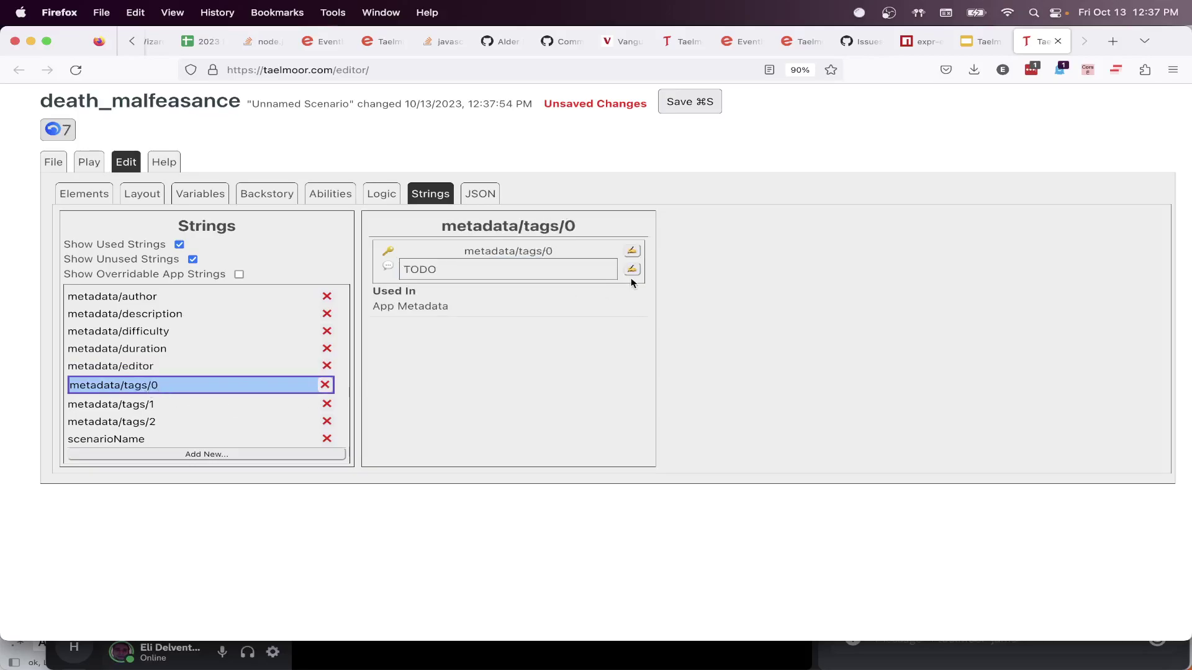
click(981, 41)
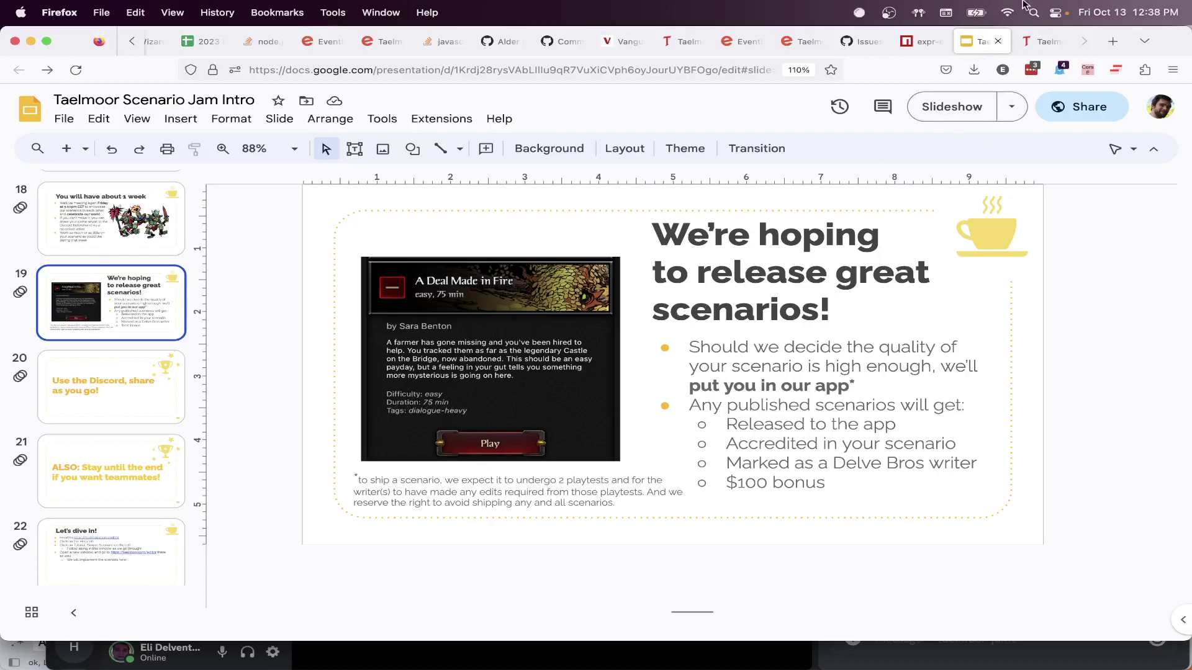
key(ctrl+Tab)
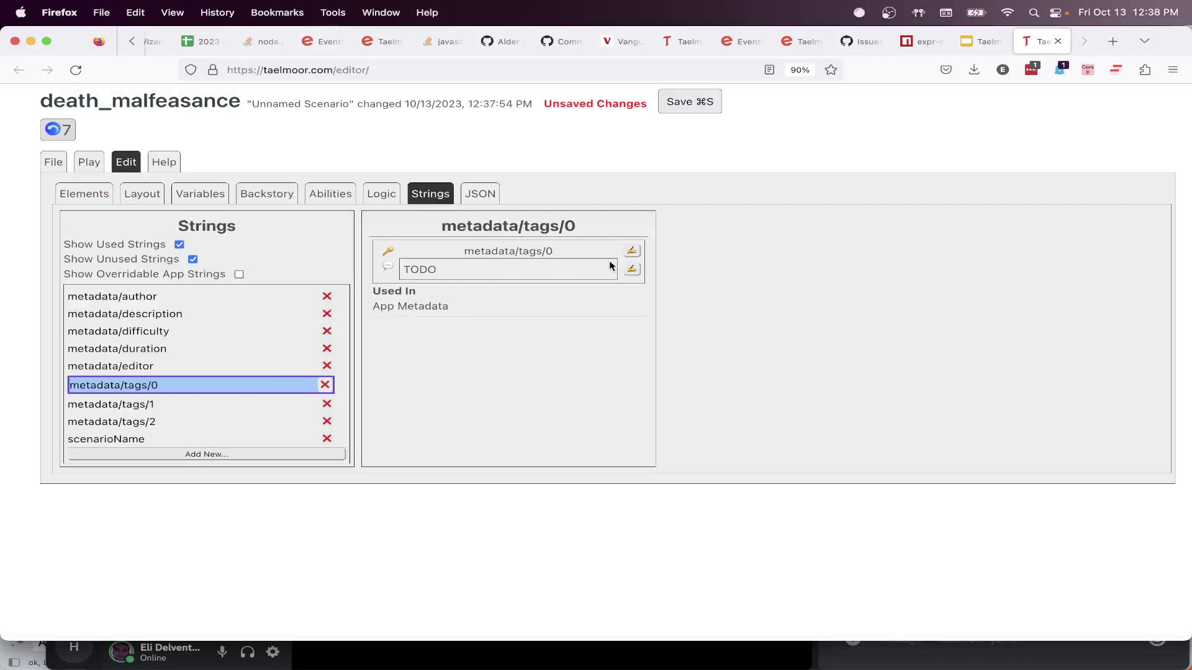
click(632, 268)
key(super+a)
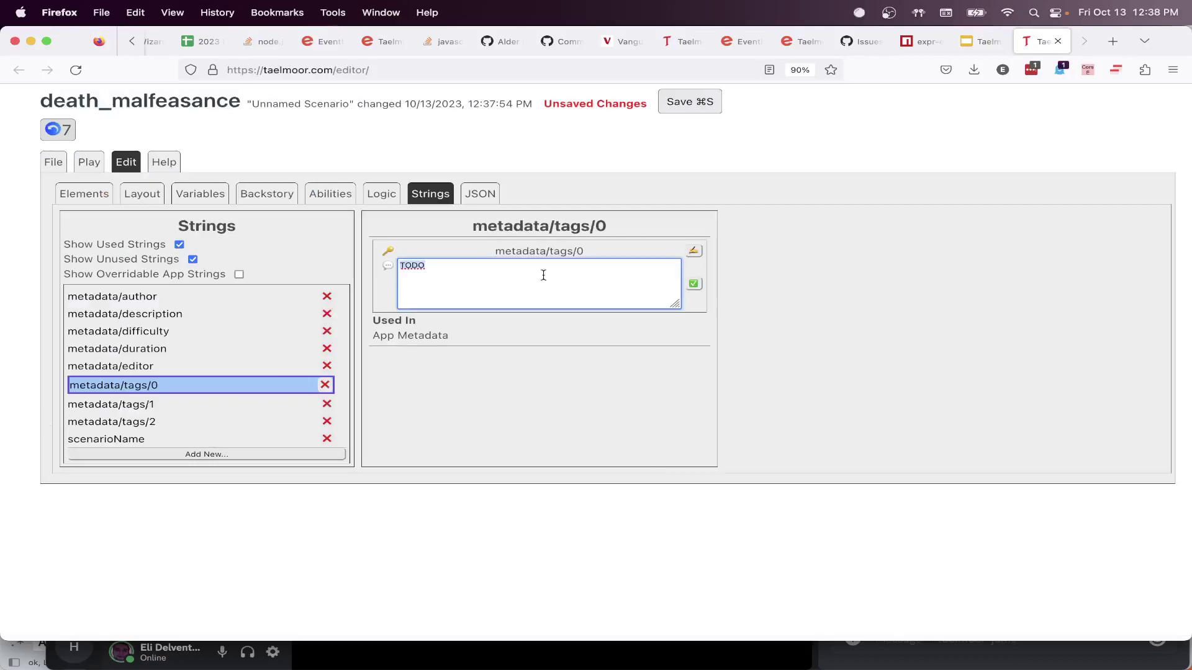
text(crime)
click(693, 284)
Replace the placeholder in the metadata/tags/1 string with "magic"
click(162, 405)
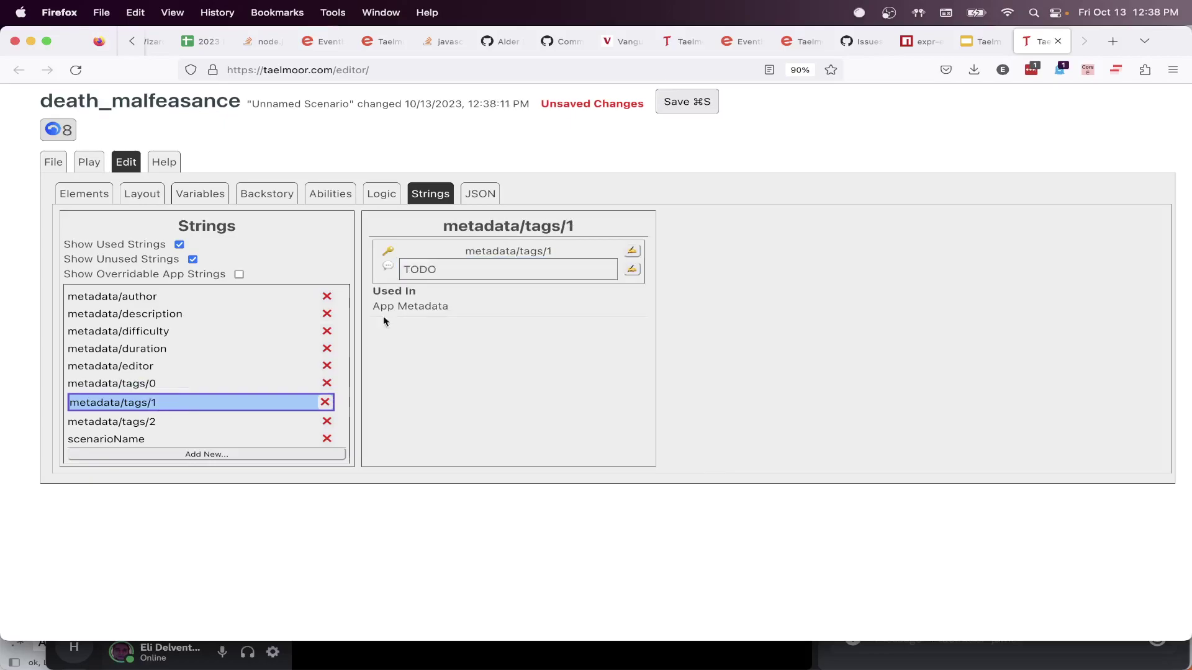
click(632, 268)
key(super+a)
text(a)
key(BackSpace)
text(magic)
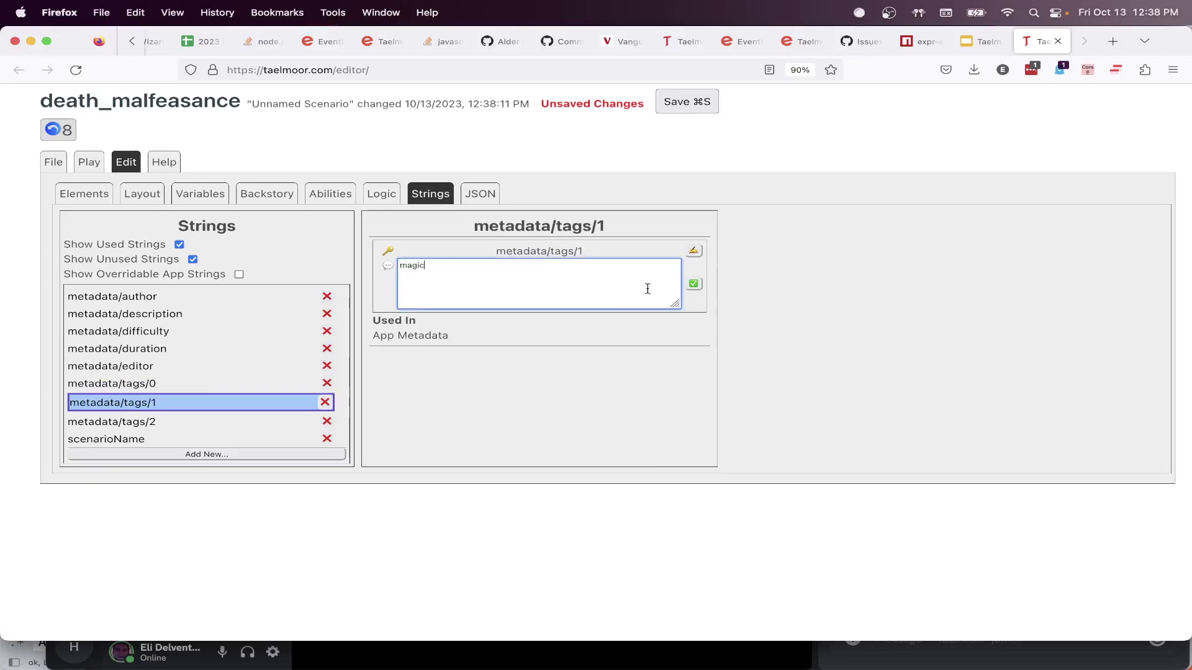
click(693, 283)
Replace the placeholder in the metadata/tags/2 string with "doughnuts"
click(135, 424)
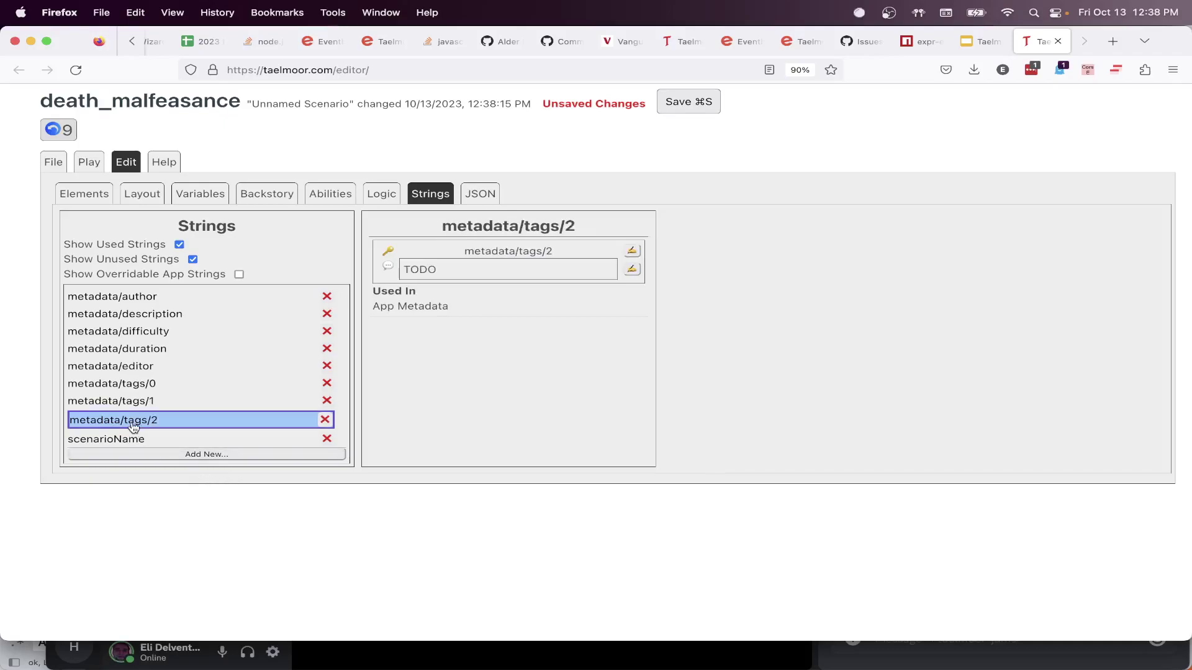
click(632, 269)
key(super+a)
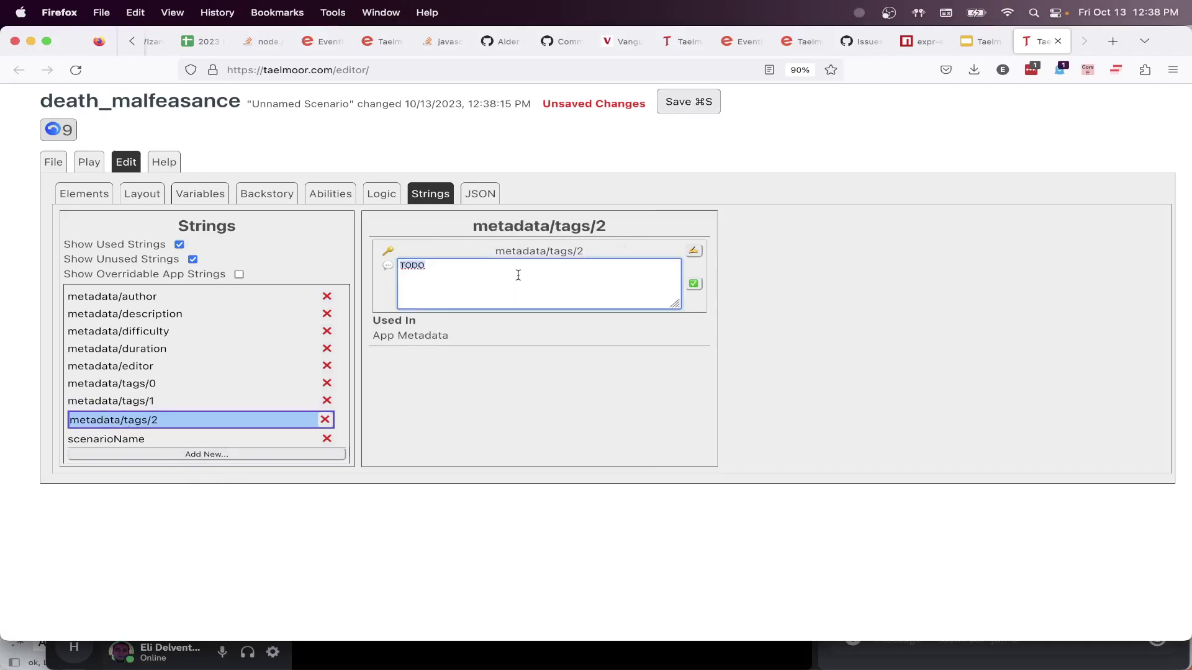
text(doughnuts)
click(693, 284)
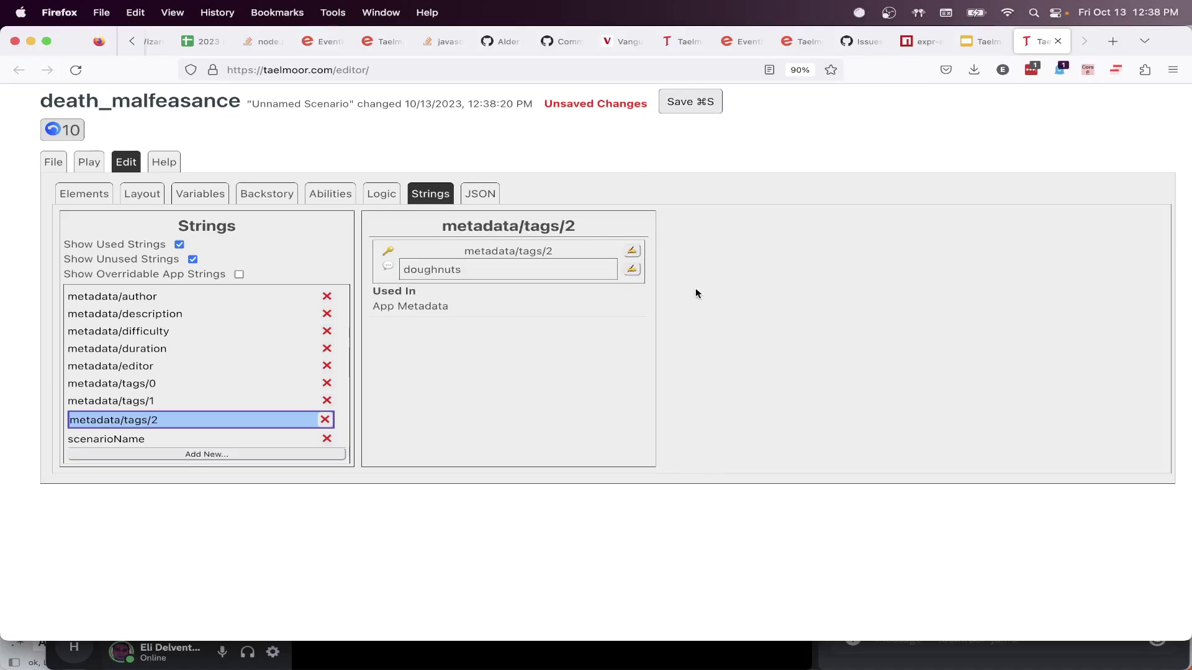
Set the scenarioName string to "Death Artistry Malfeasance" and save the scenario
click(178, 441)
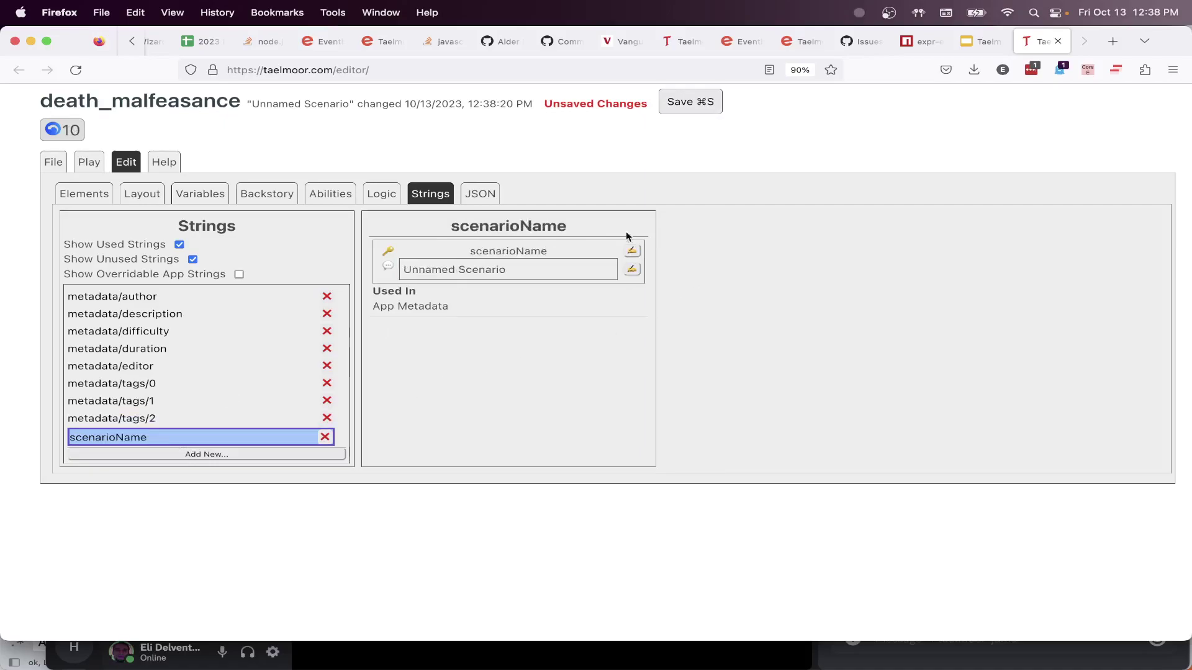
click(631, 269)
key(super+a)
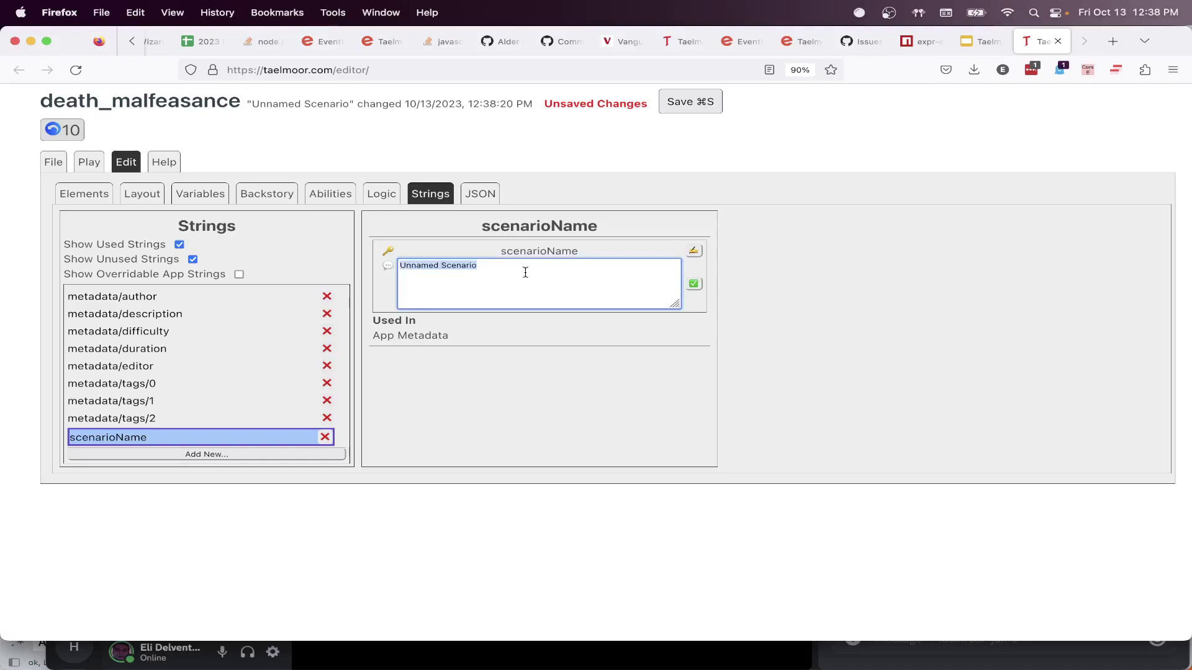
text(Death Artistry Malfeasance)
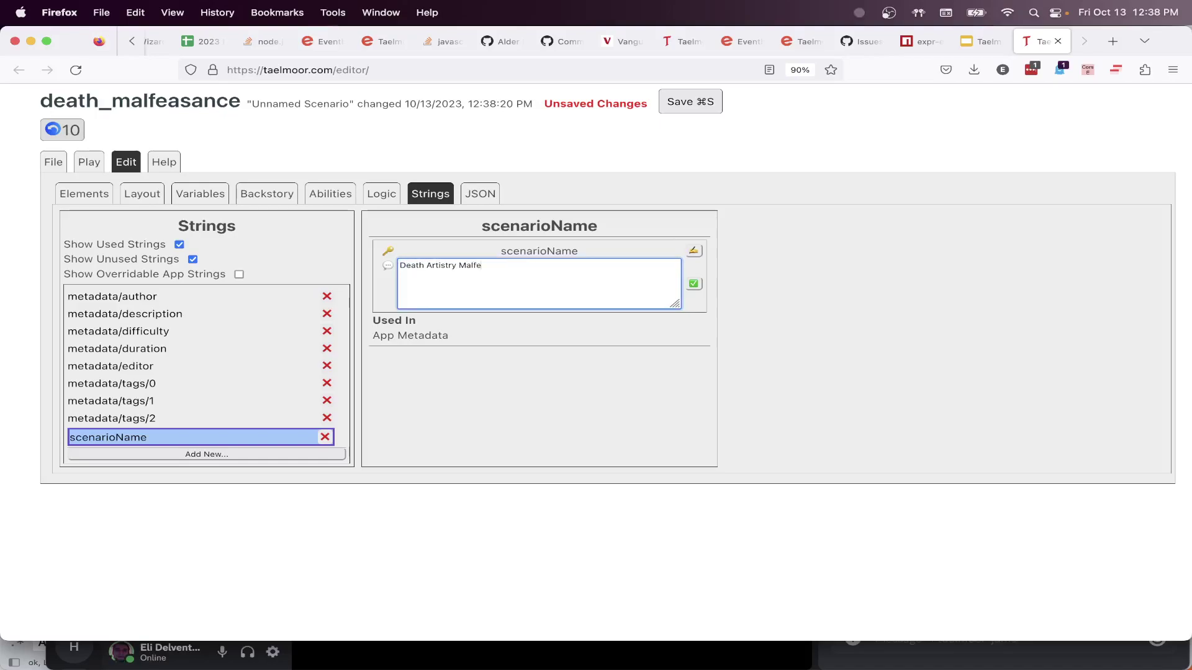
click(693, 284)
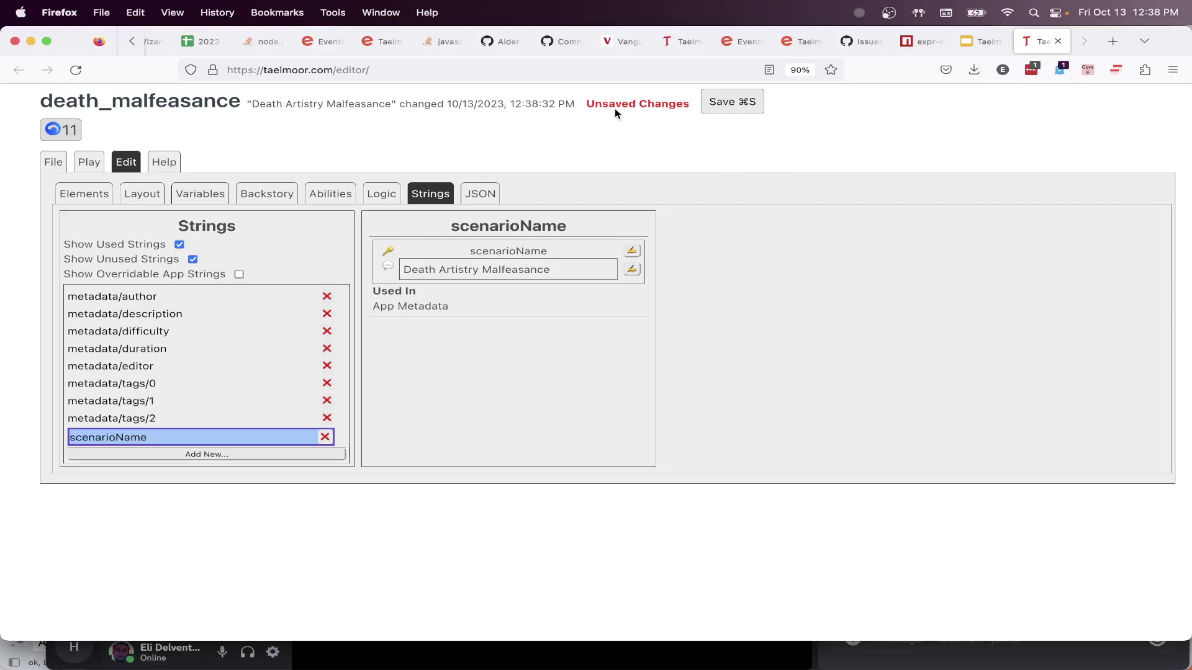
key(super+s)
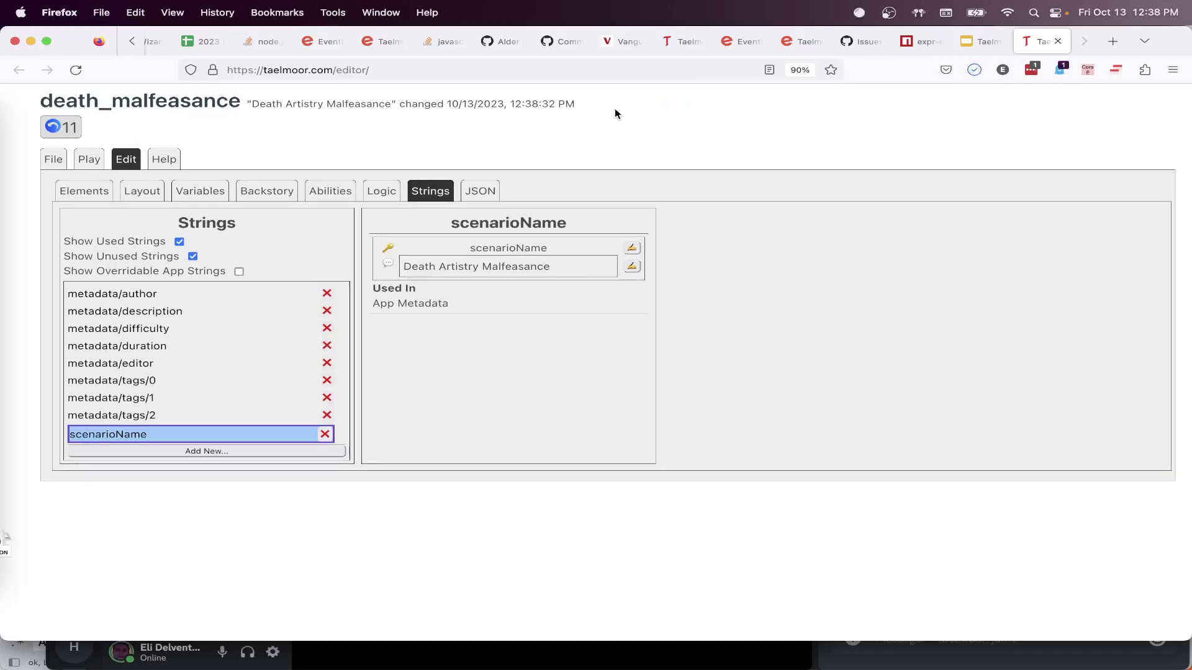
Check the saved scenario files in the Downloads folder, and look over the scenario and strings upload options in the editor
click(11, 549)
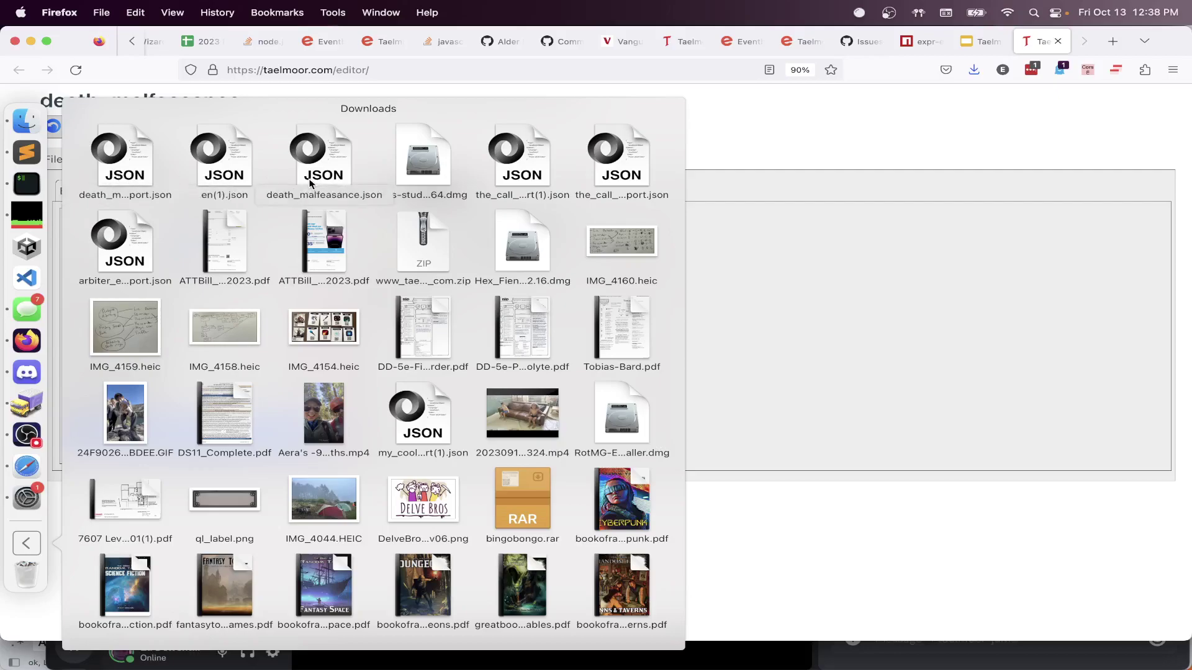
click(904, 160)
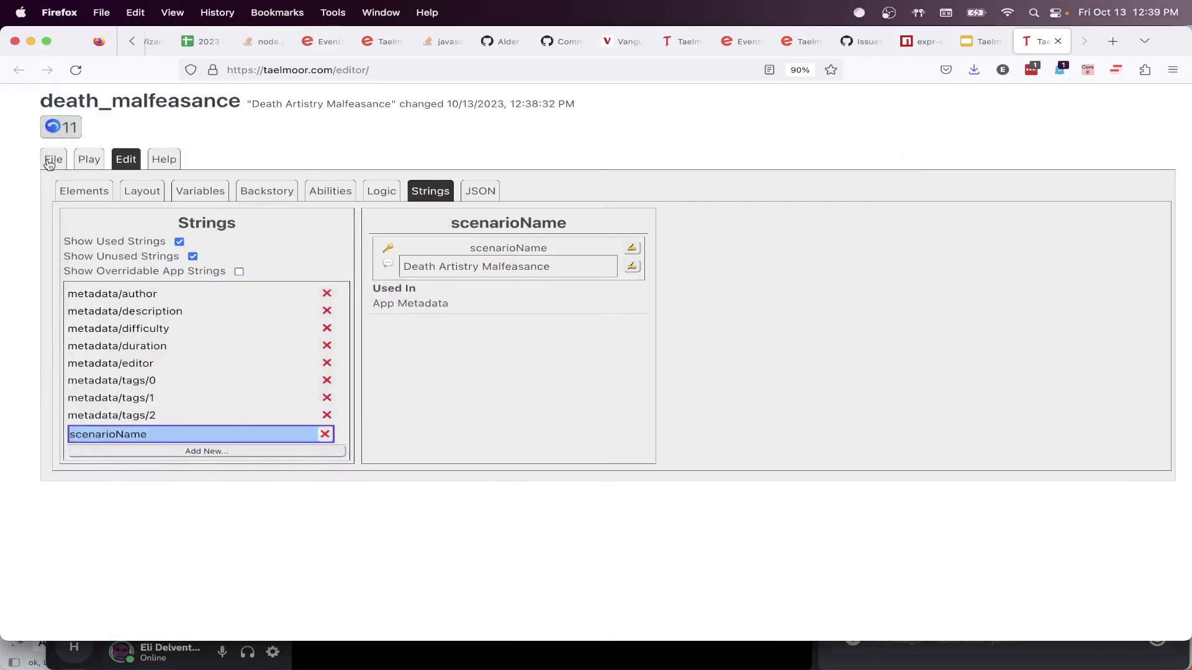
click(49, 163)
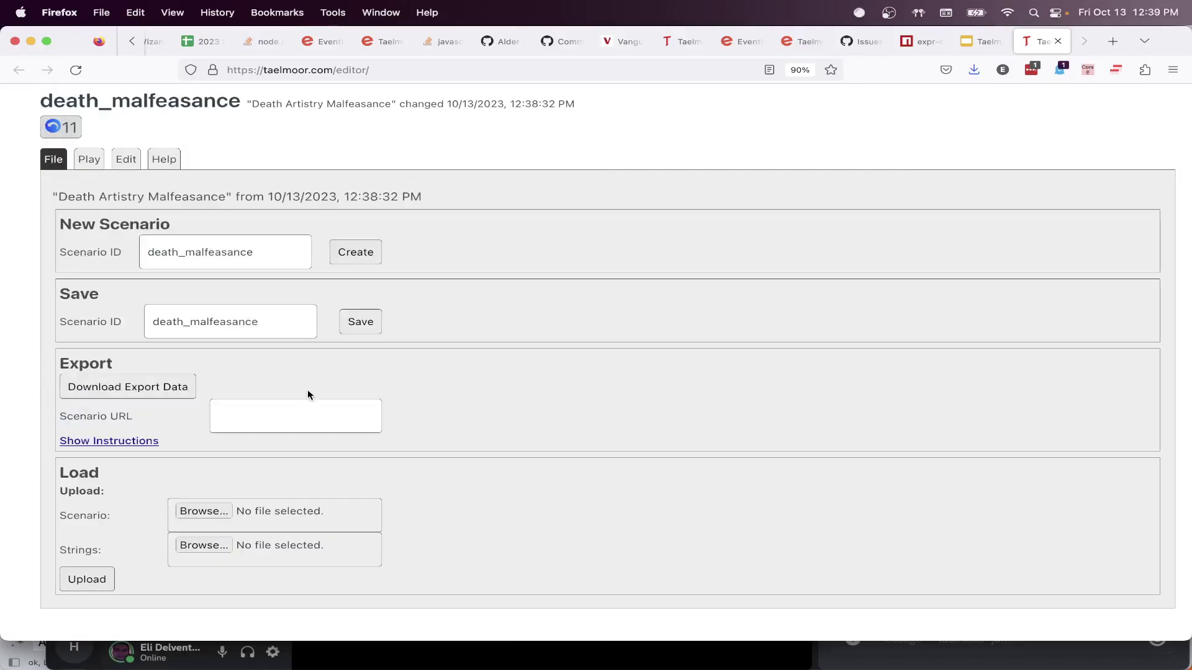
double_click(79, 516)
double_click(75, 550)
click(100, 517)
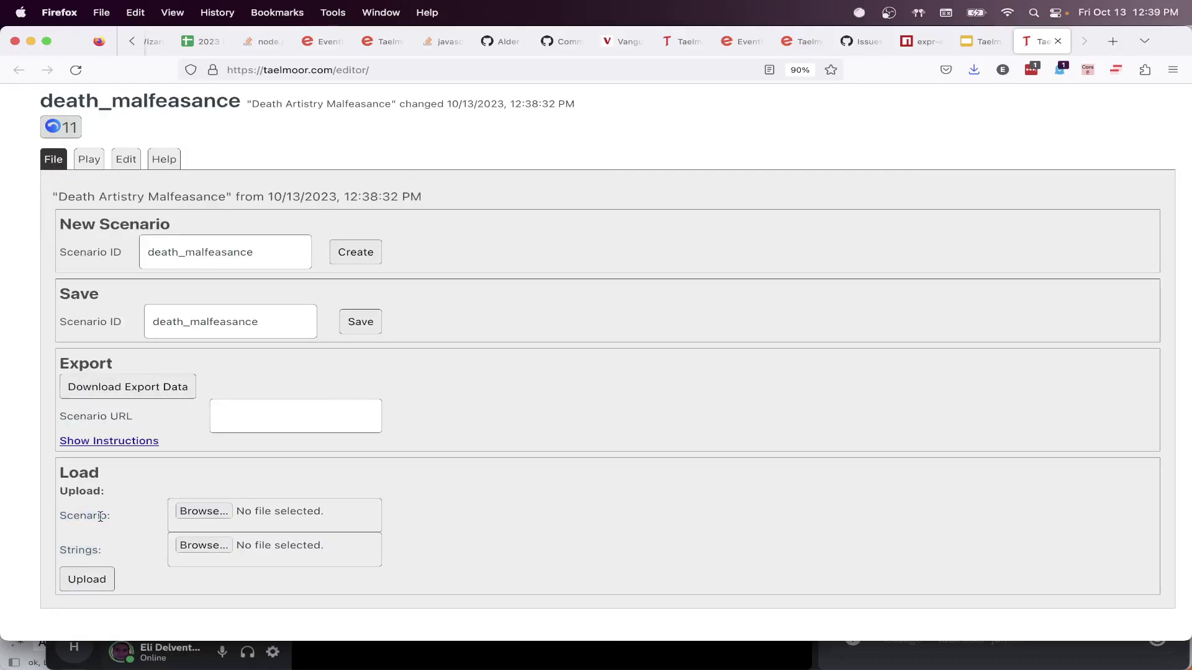
Choose death_malfeasance.json from the Downloads folder as the scenario file to load
click(194, 512)
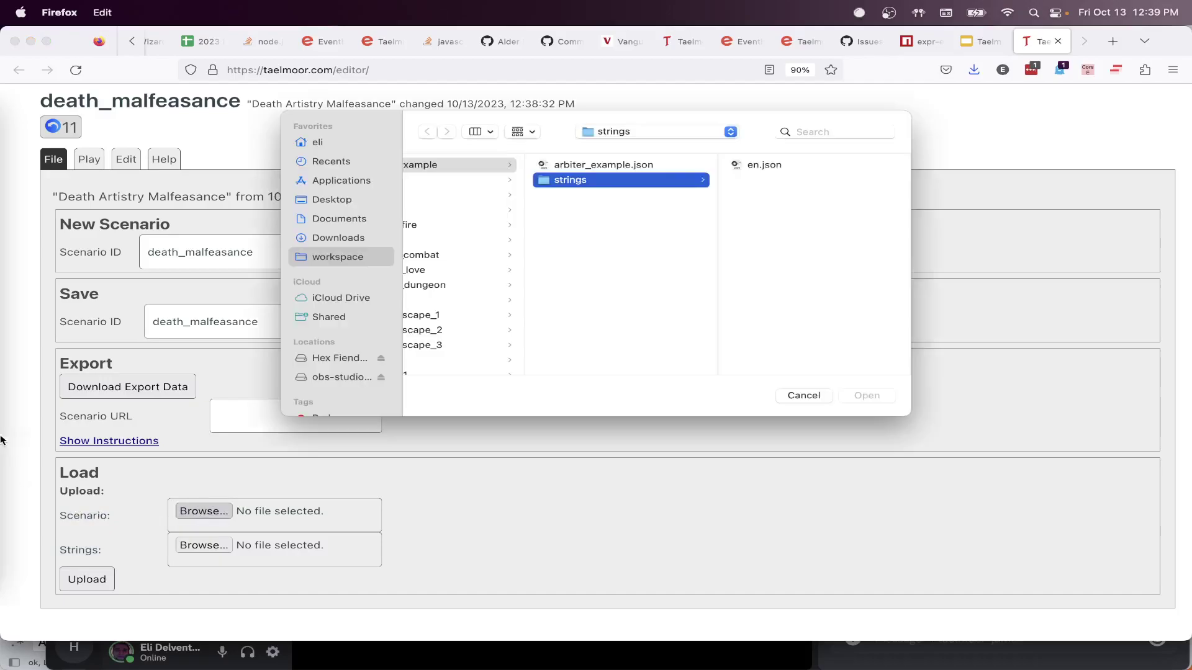
mouse_move(0, 441)
click(26, 543)
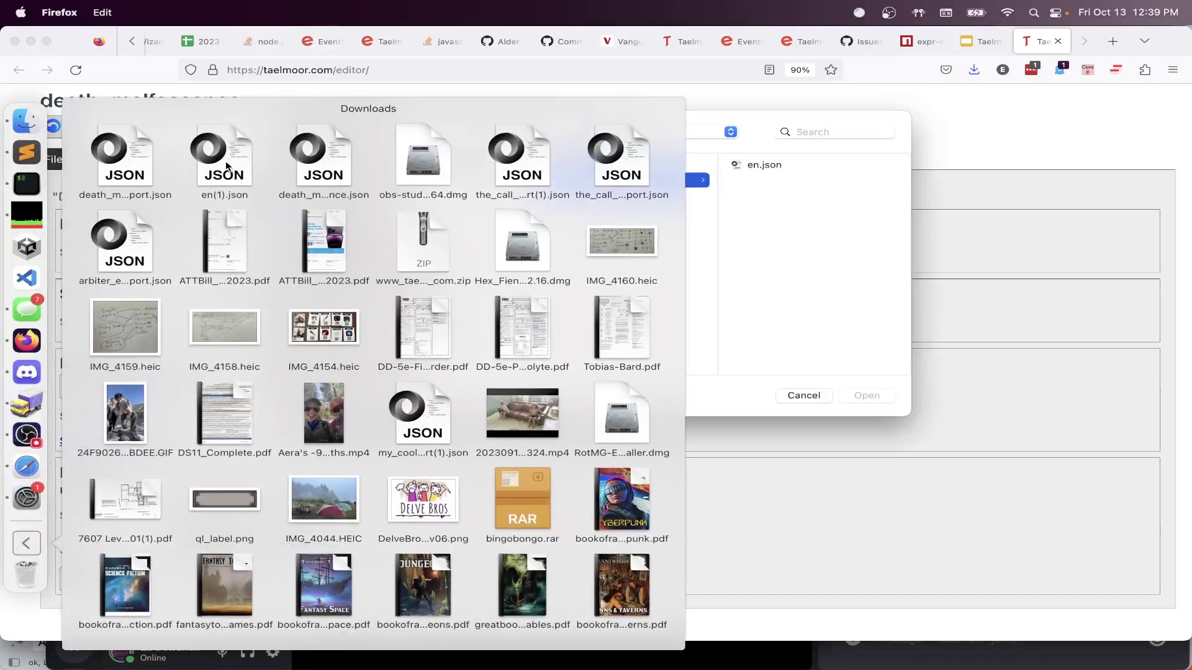
drag(319, 158, 599, 273)
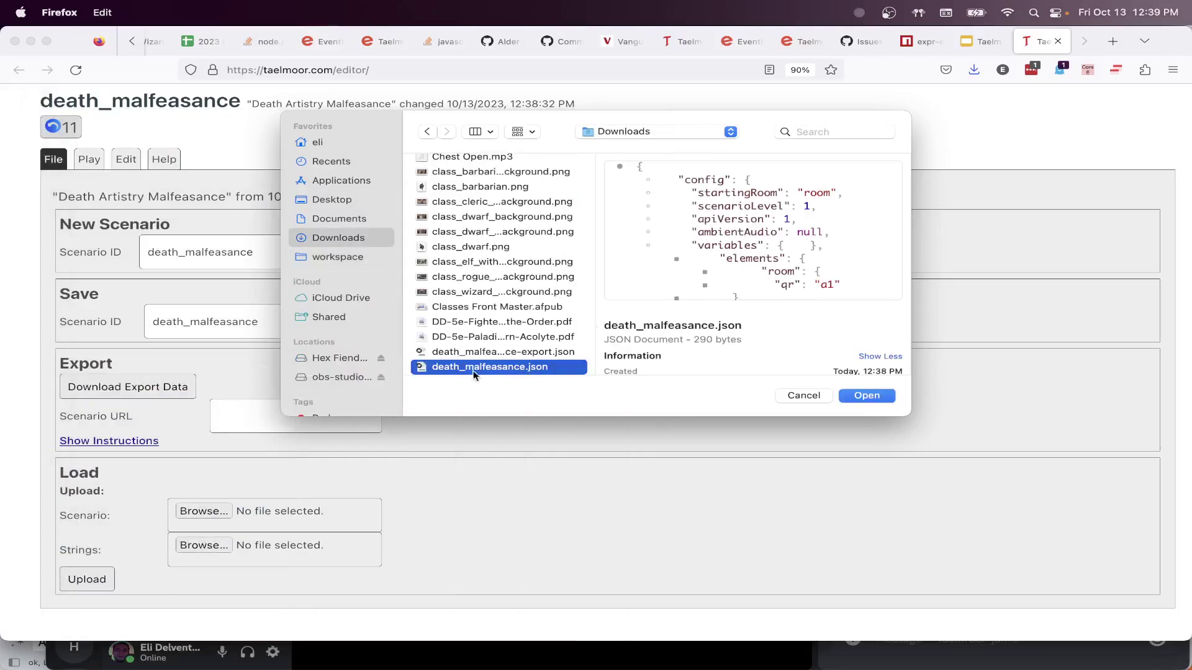
click(877, 397)
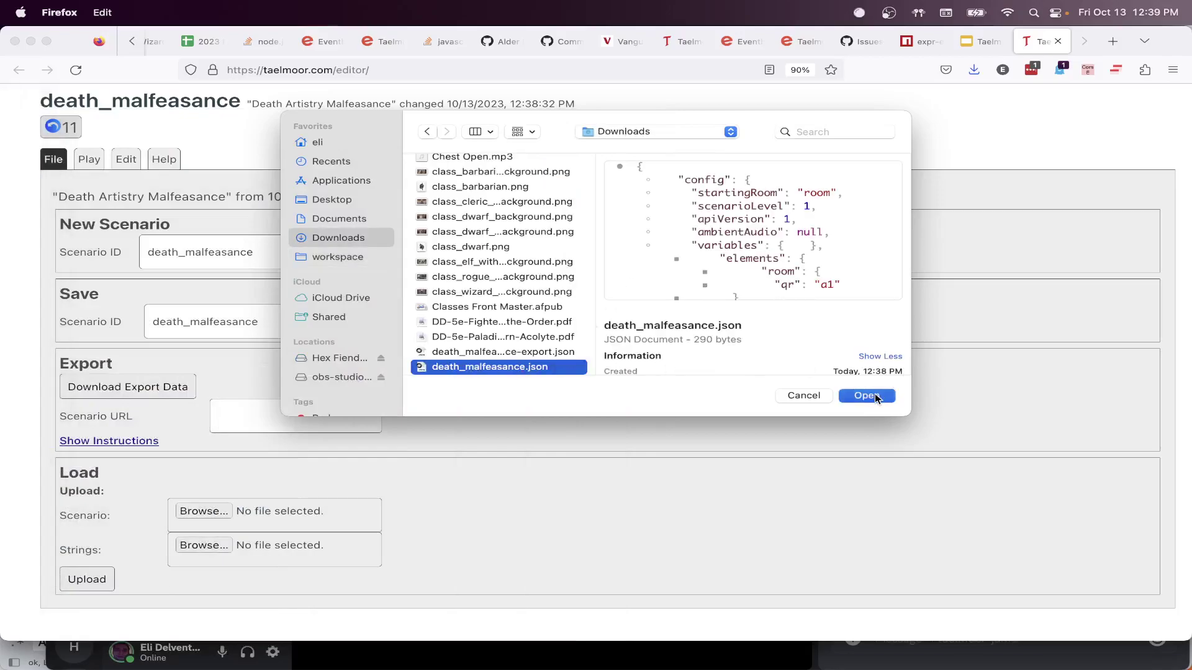
Choose en(1).json from the Downloads folder as the strings file, and upload both files into the editor
click(204, 545)
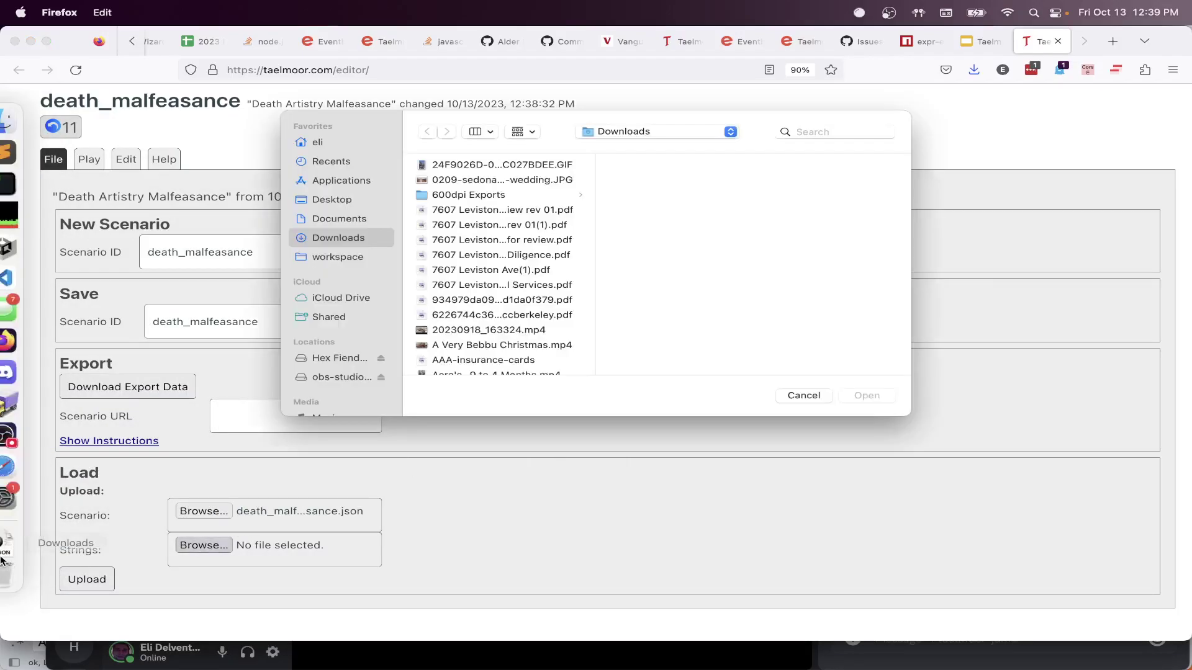
click(2, 559)
drag(228, 163, 587, 287)
click(868, 397)
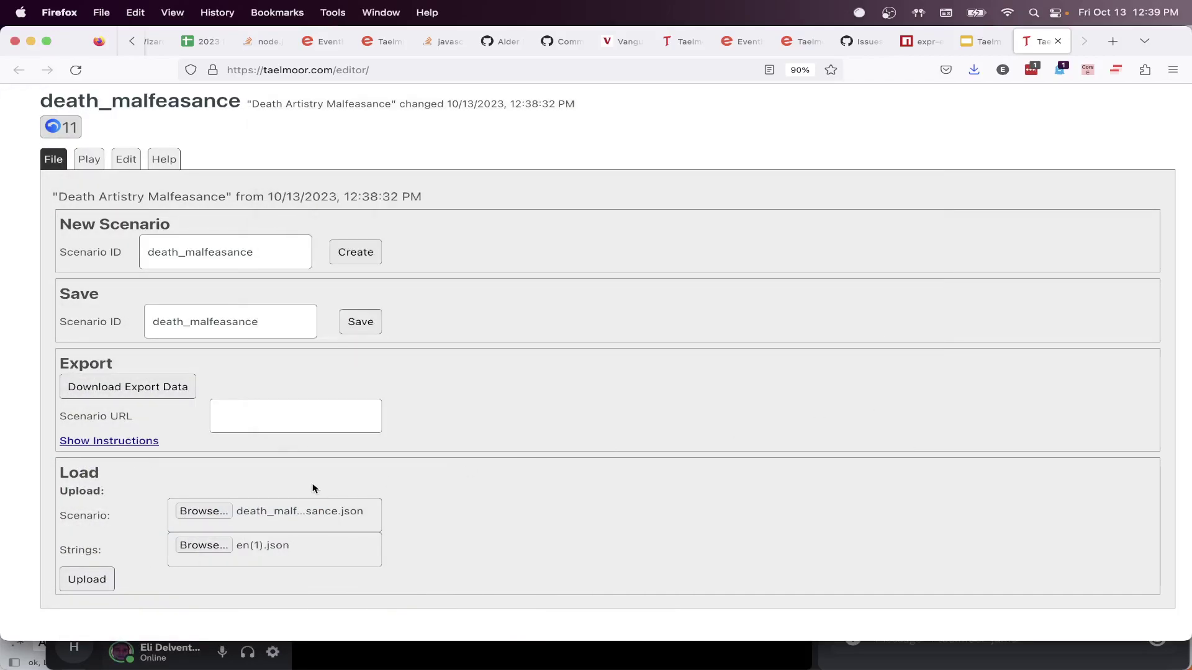
click(87, 580)
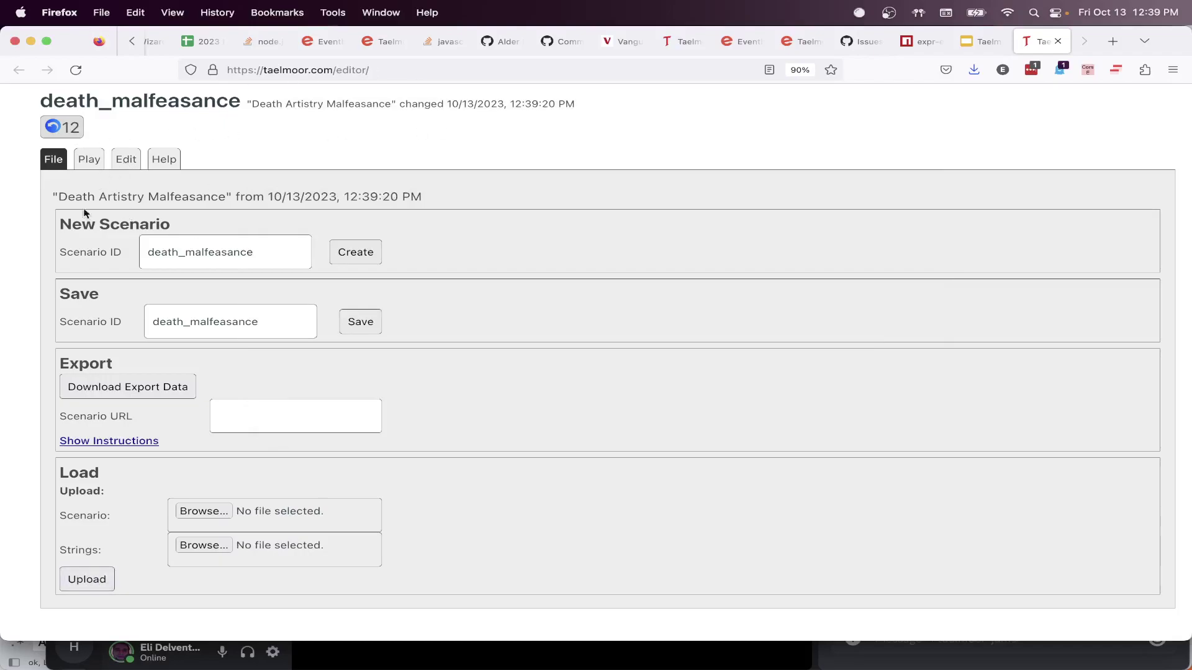
Look over the exported JSON files in the Downloads folder again
mouse_move(2, 493)
click(2, 541)
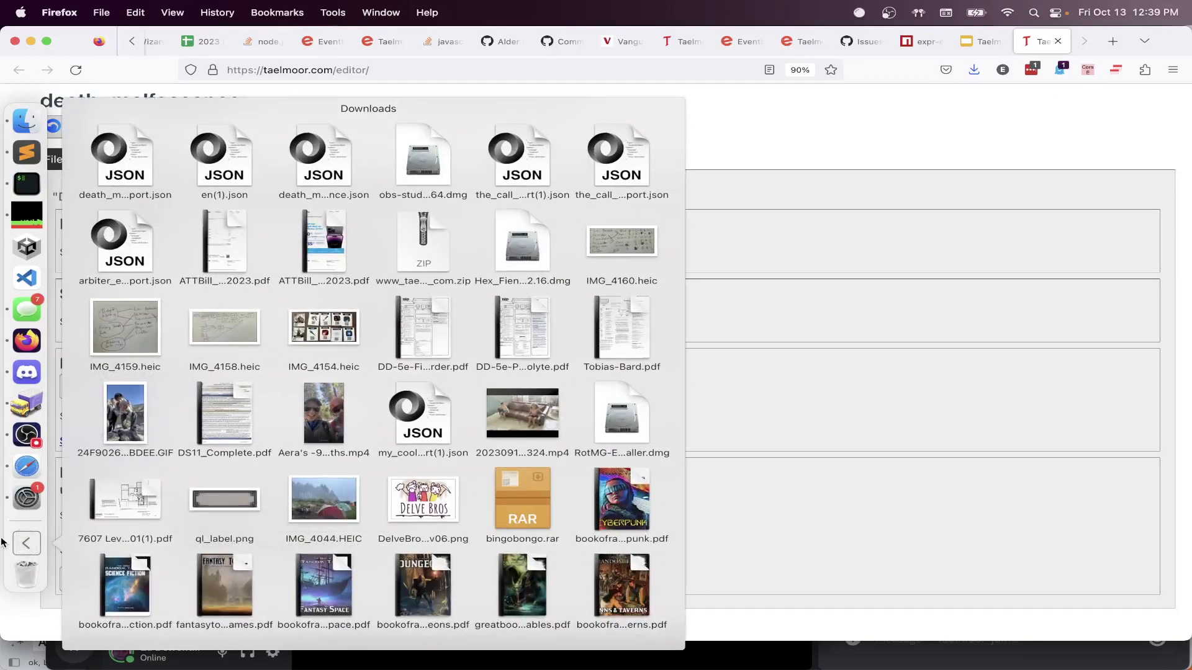
click(588, 319)
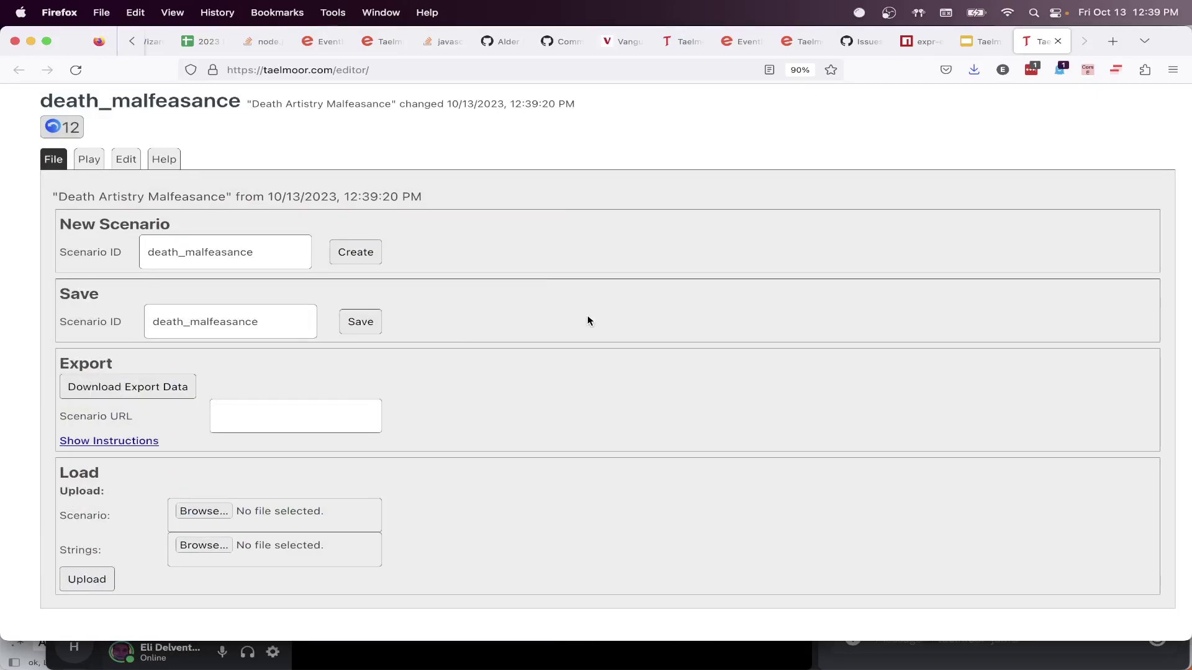
Return to editing the scenario, and read the tutorial's passage on adding pieces to the game through its elements
click(127, 163)
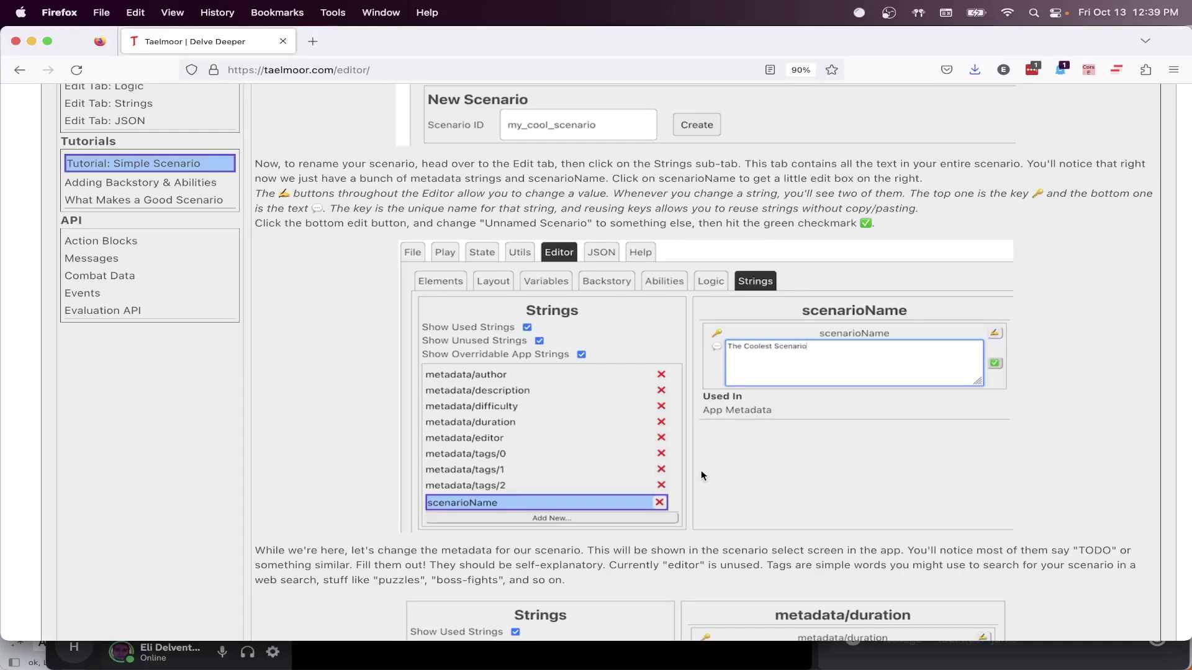
scroll(701, 470, down, 5)
scroll(408, 247, down, 5)
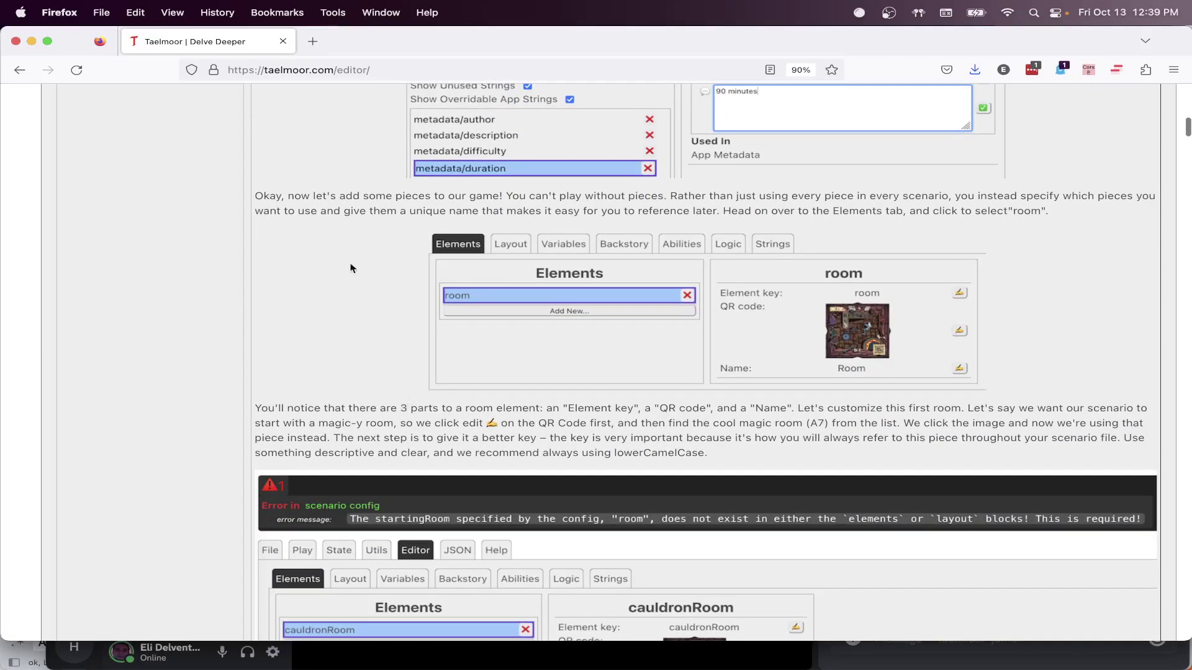
scroll(347, 238, down, 2)
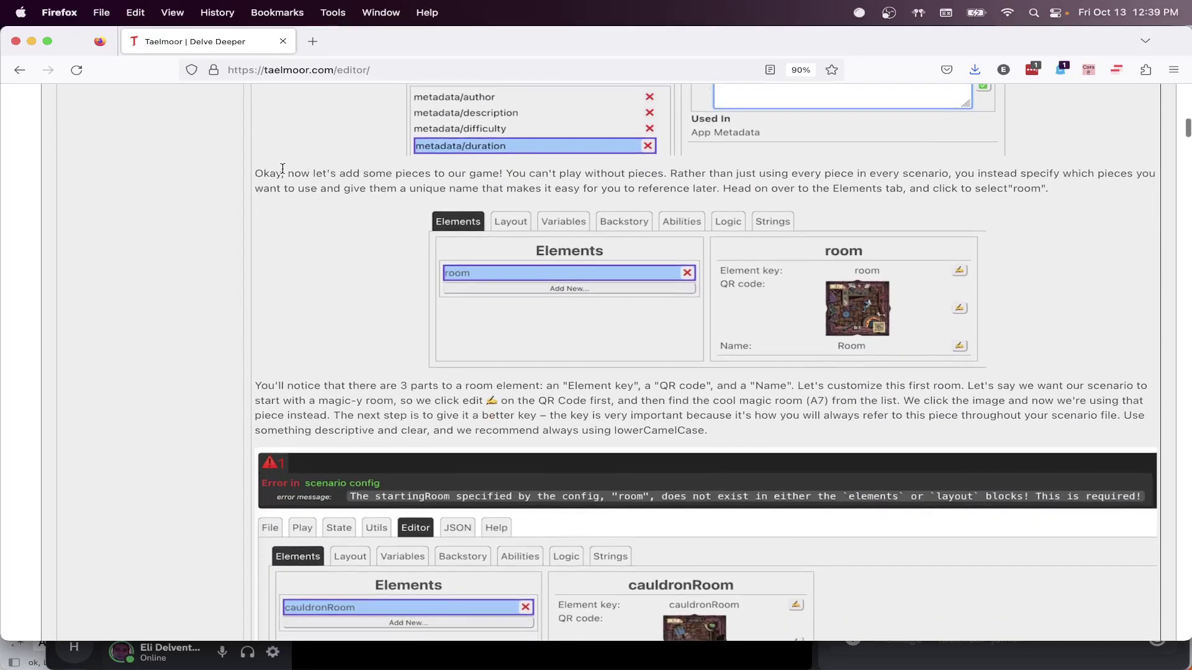
drag(255, 174, 1049, 192)
click(1068, 195)
key(super+grave)
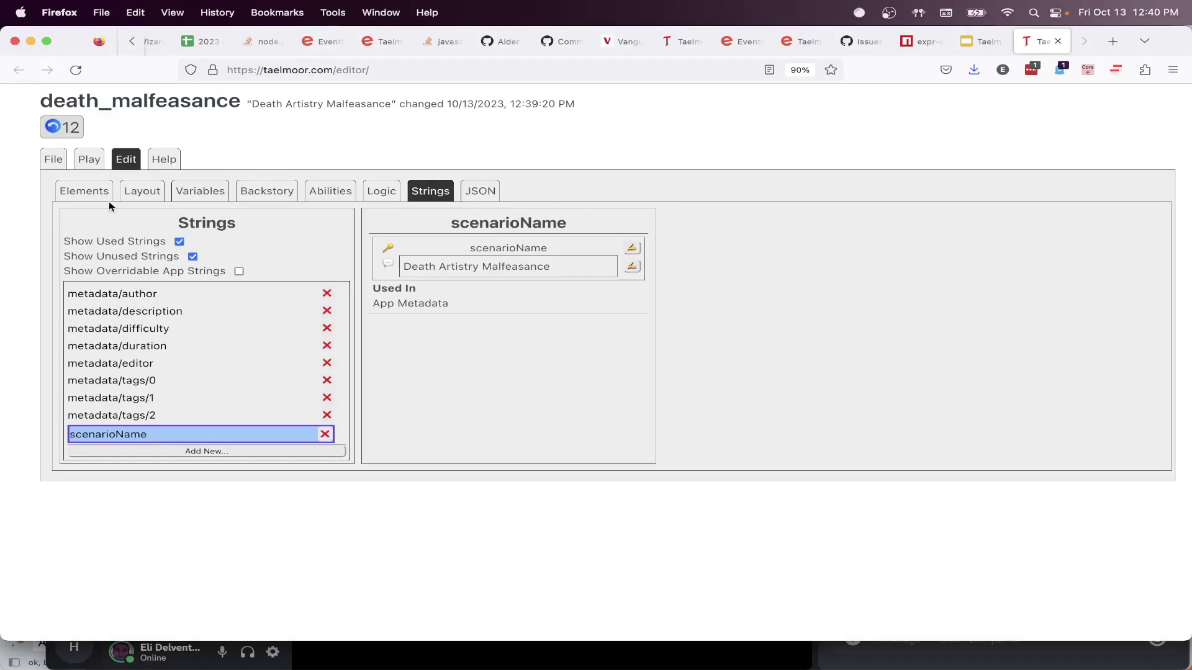
Open the room element's settings, and arrange the editor and tutorial windows side by side
click(84, 193)
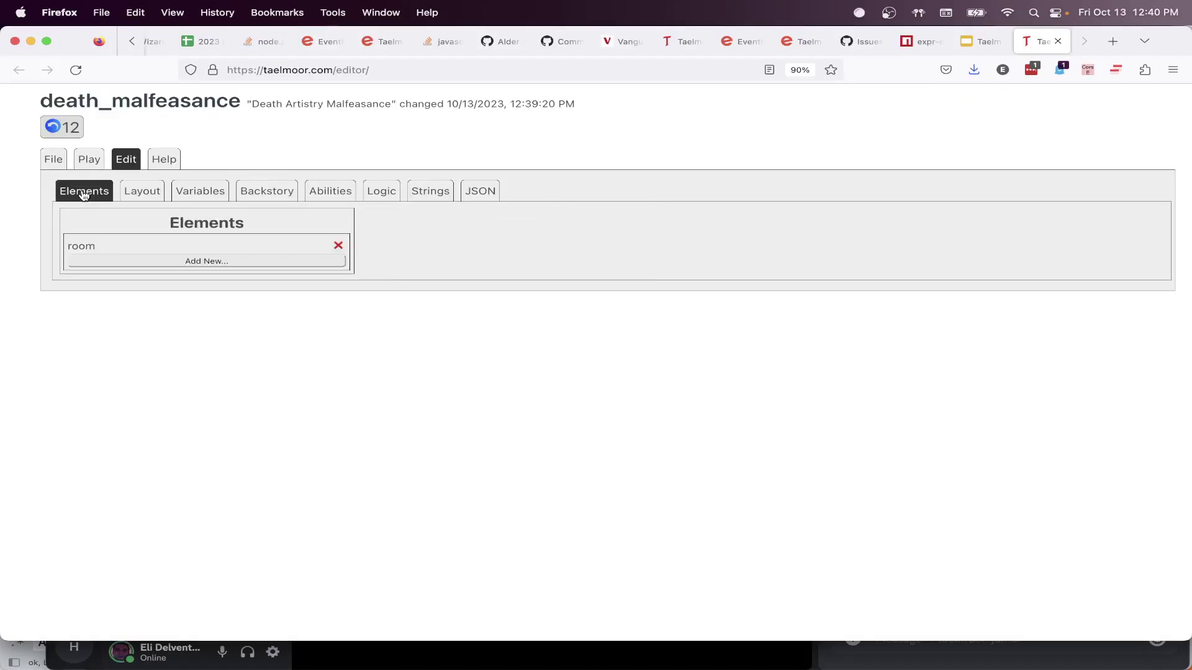
click(97, 250)
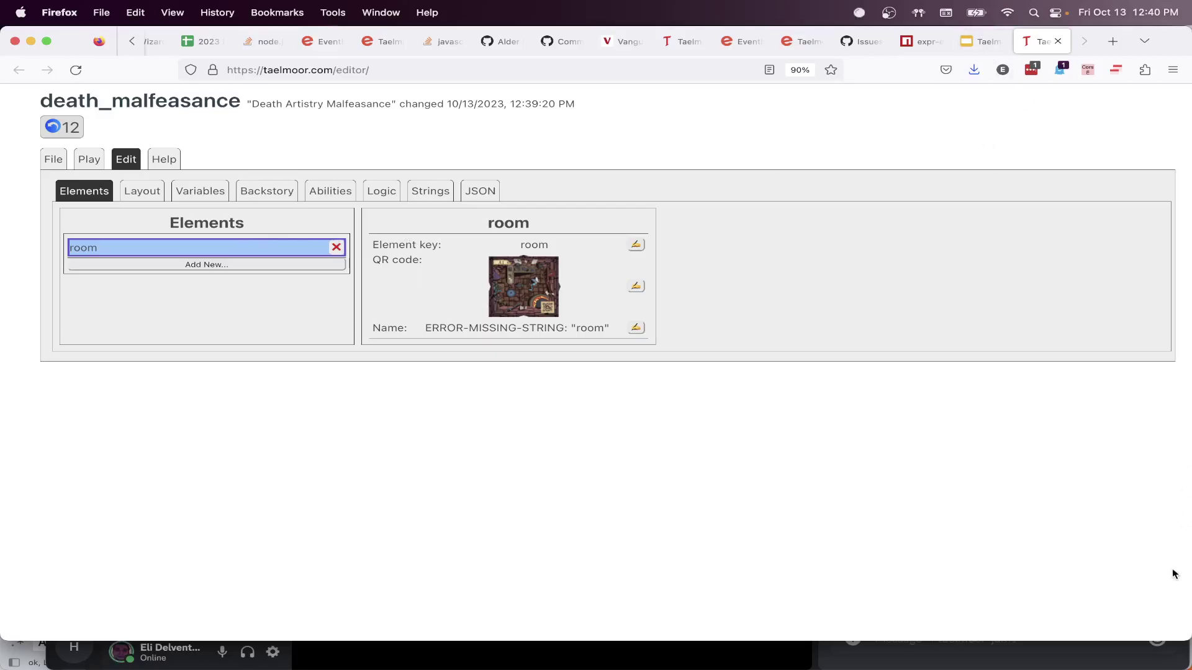
drag(1184, 634, 686, 630)
click(692, 632)
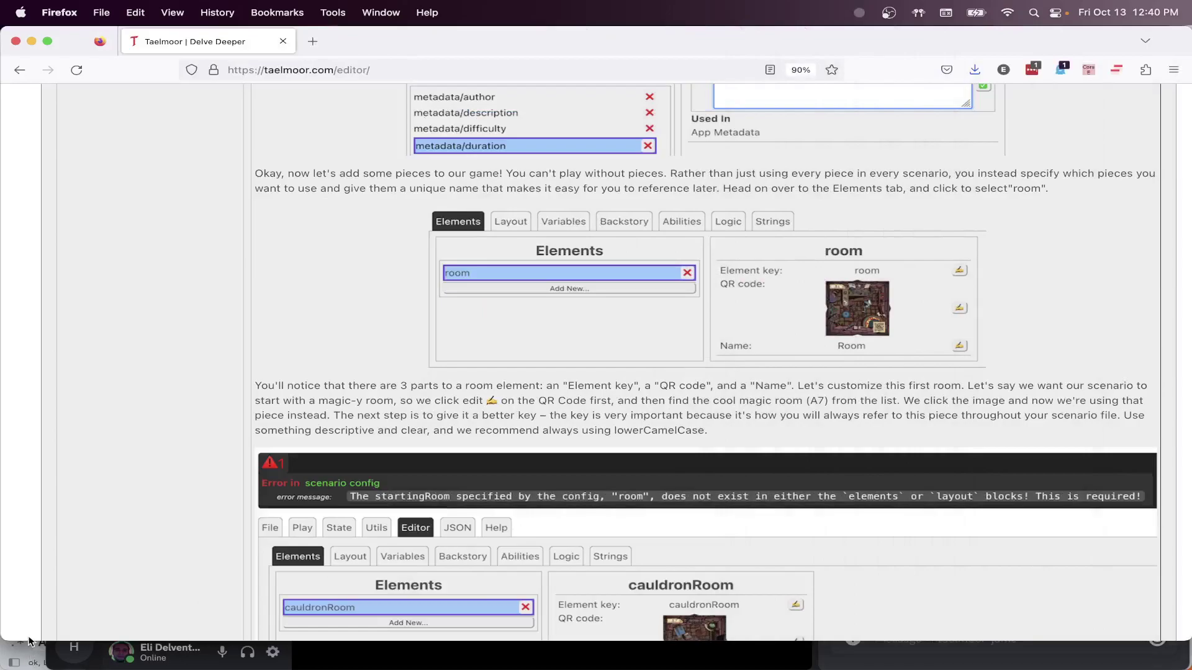
drag(2, 639, 644, 627)
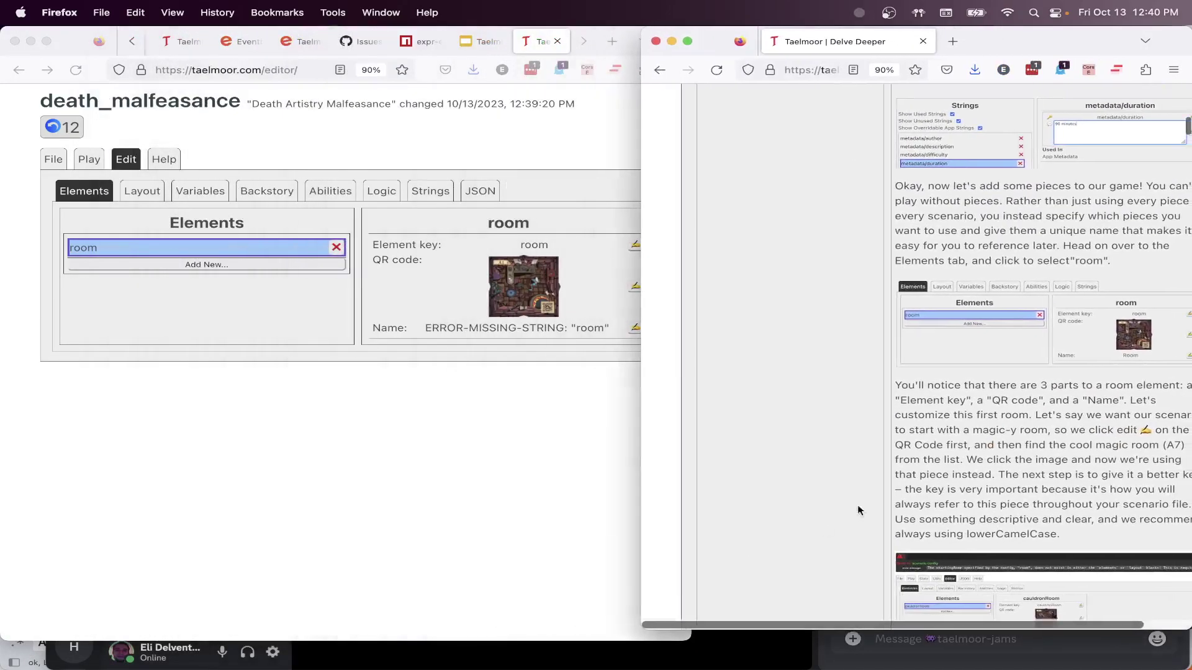
mouse_move(1034, 44)
mouse_down()
mouse_move(1023, 39)
mouse_move(1034, 39)
mouse_up()
scroll(948, 390, right, 3)
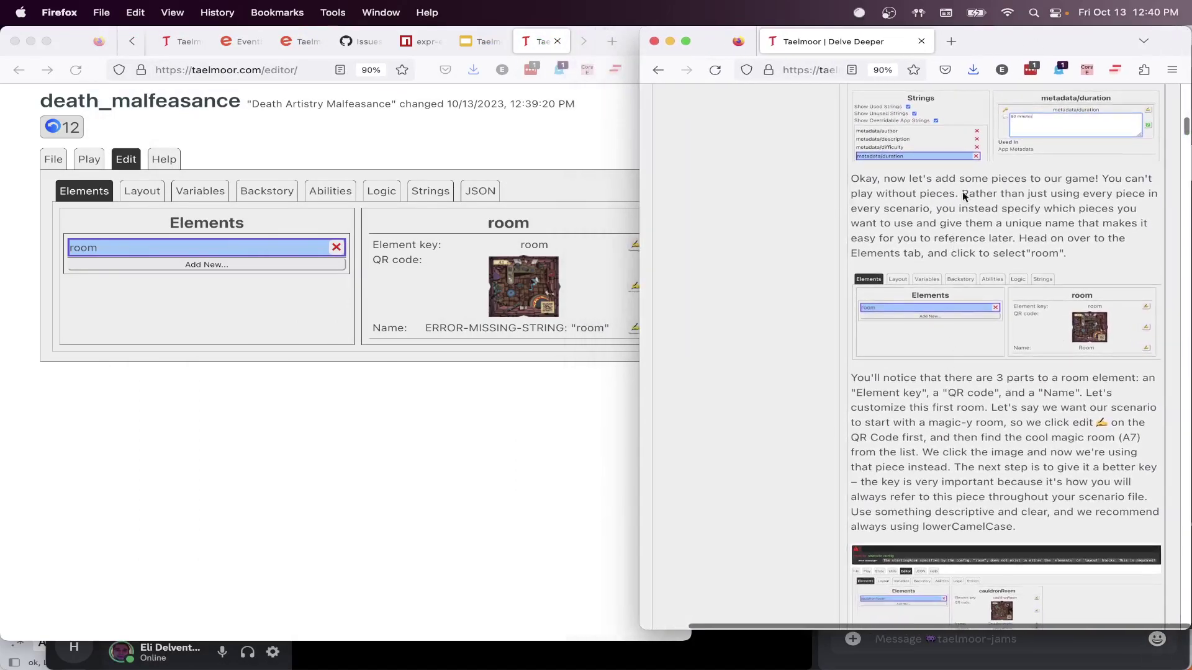
Read the tutorial's room customization instructions, and change the room element's QR code piece to the magic room A7
scroll(966, 257, down, 5)
scroll(966, 273, up, 2)
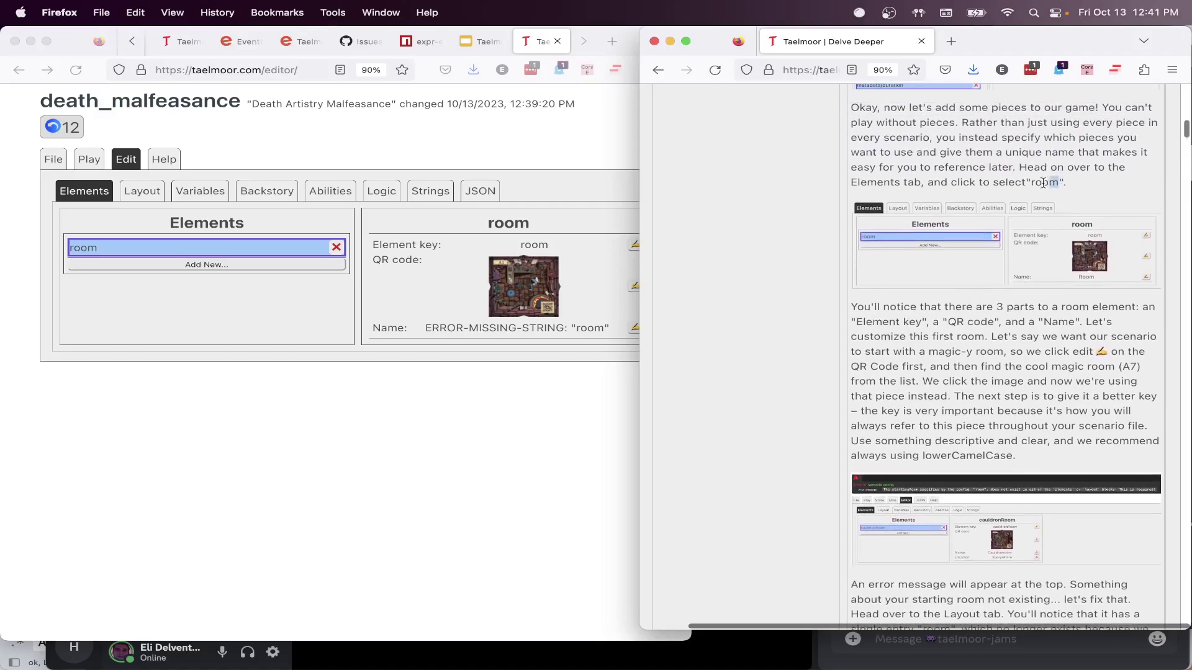
drag(1059, 181, 982, 182)
scroll(1083, 347, down, 1)
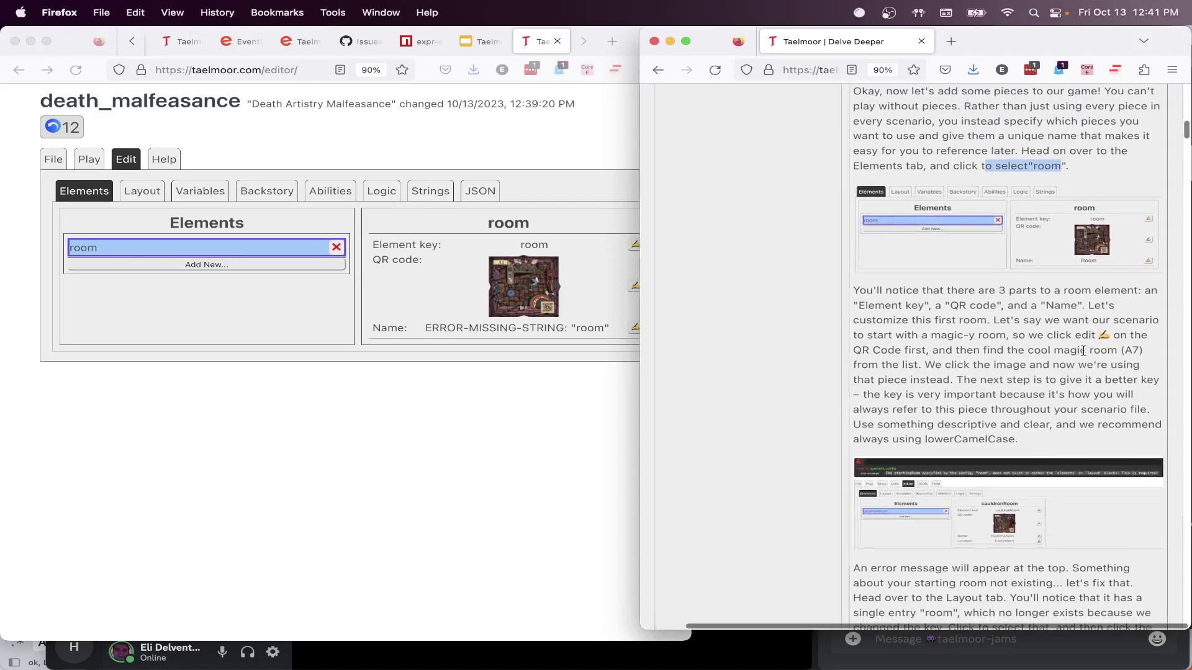
scroll(1028, 337, down, 2)
click(510, 435)
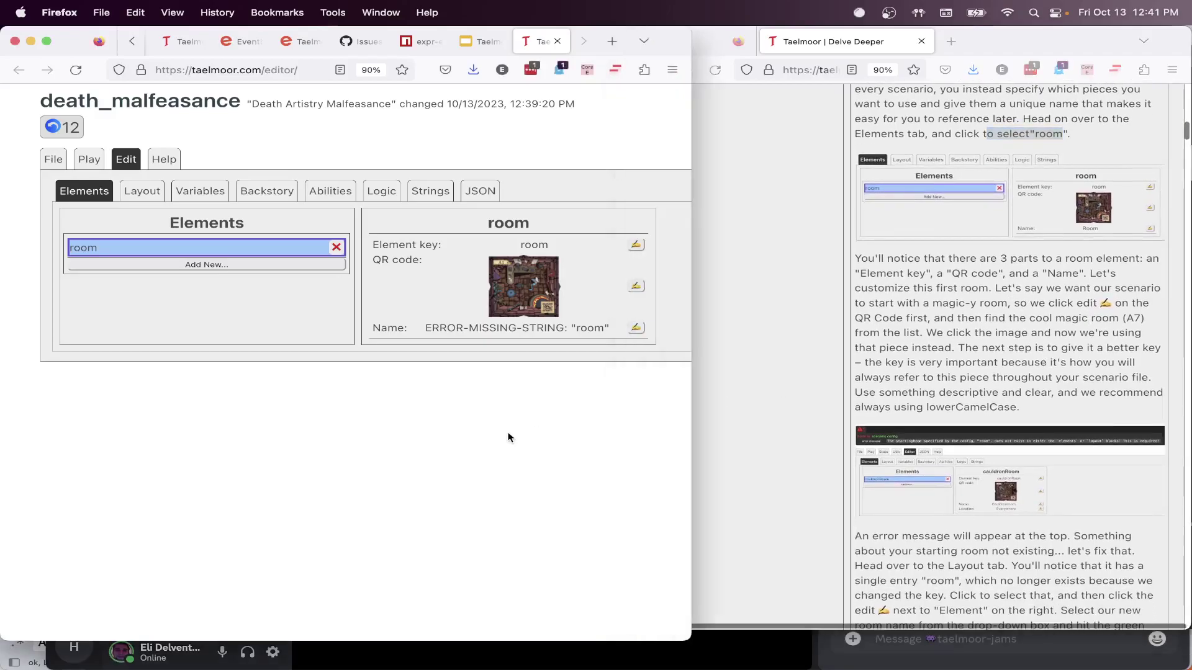
click(636, 287)
scroll(524, 298, down, 3)
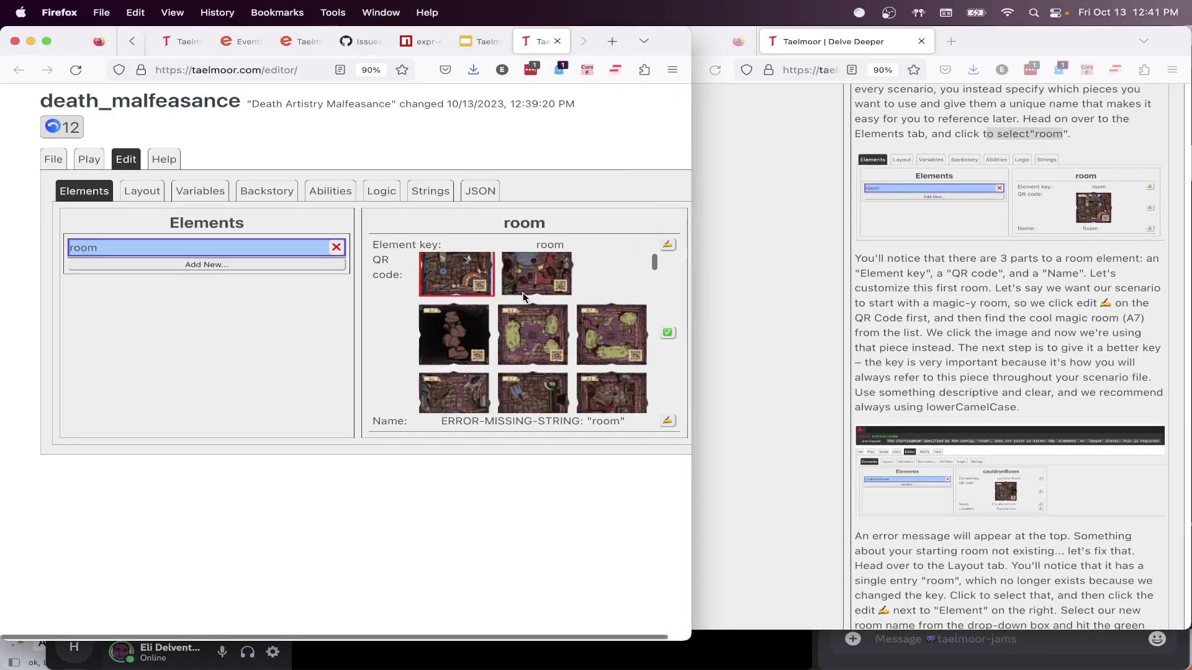
scroll(524, 298, down, 2)
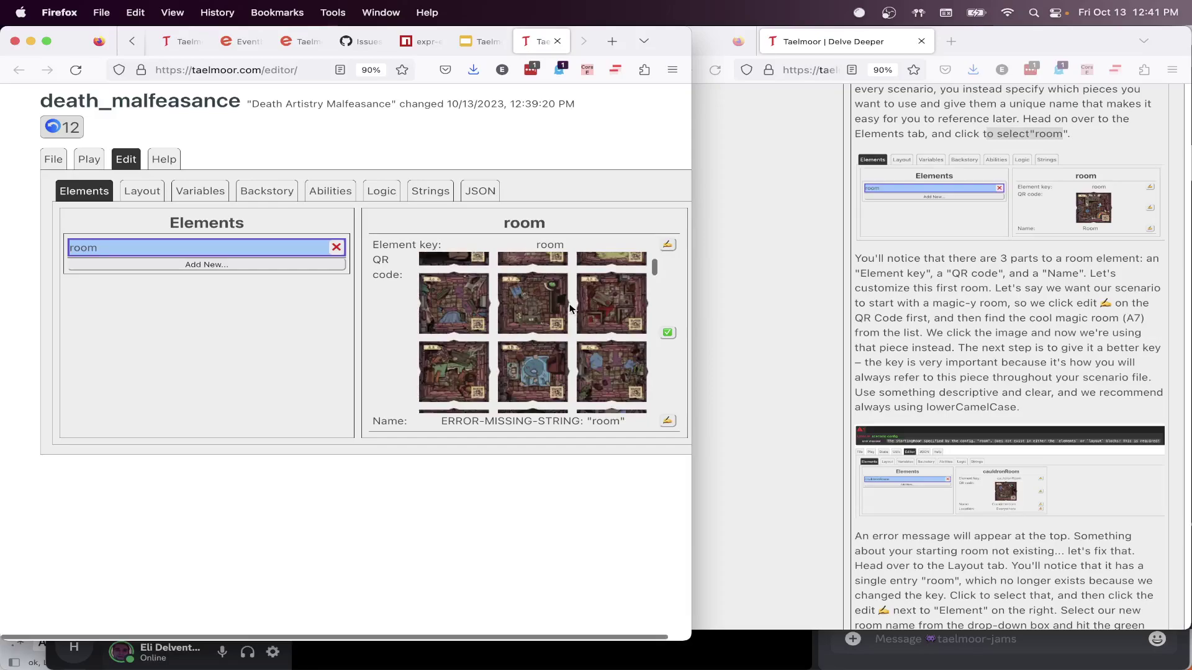
click(532, 304)
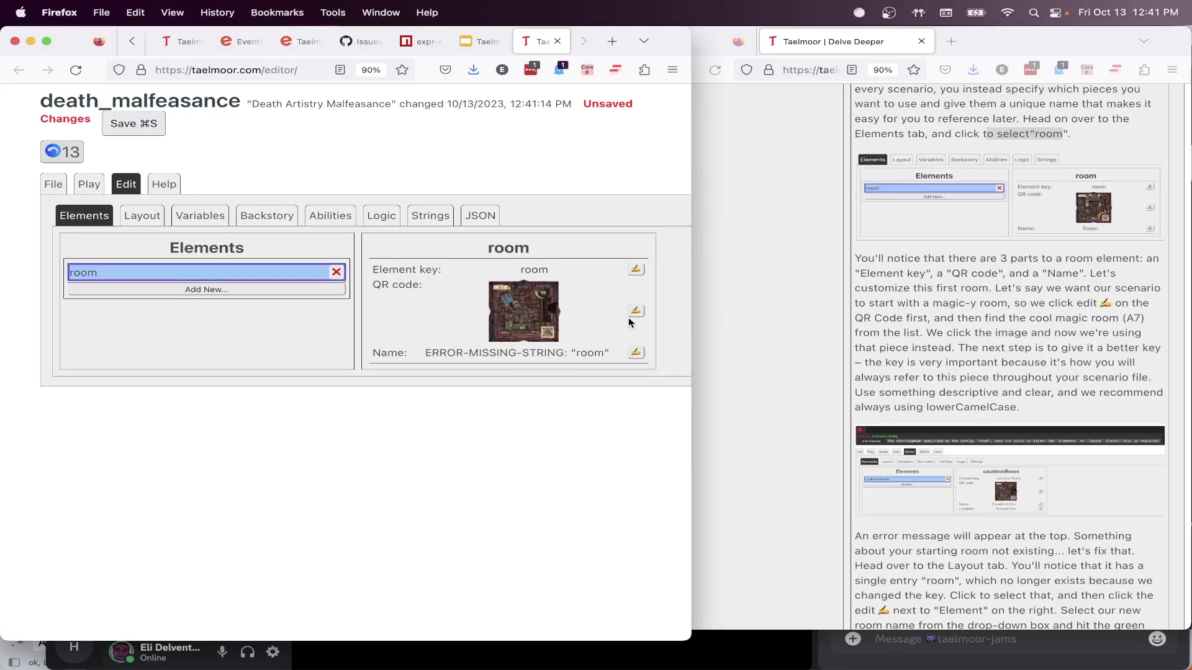
Set the room's element key to cauldronRoom, and compare the editor's error message with the tutorial's explanation
double_click(535, 270)
click(568, 276)
double_click(535, 271)
click(535, 271)
click(635, 271)
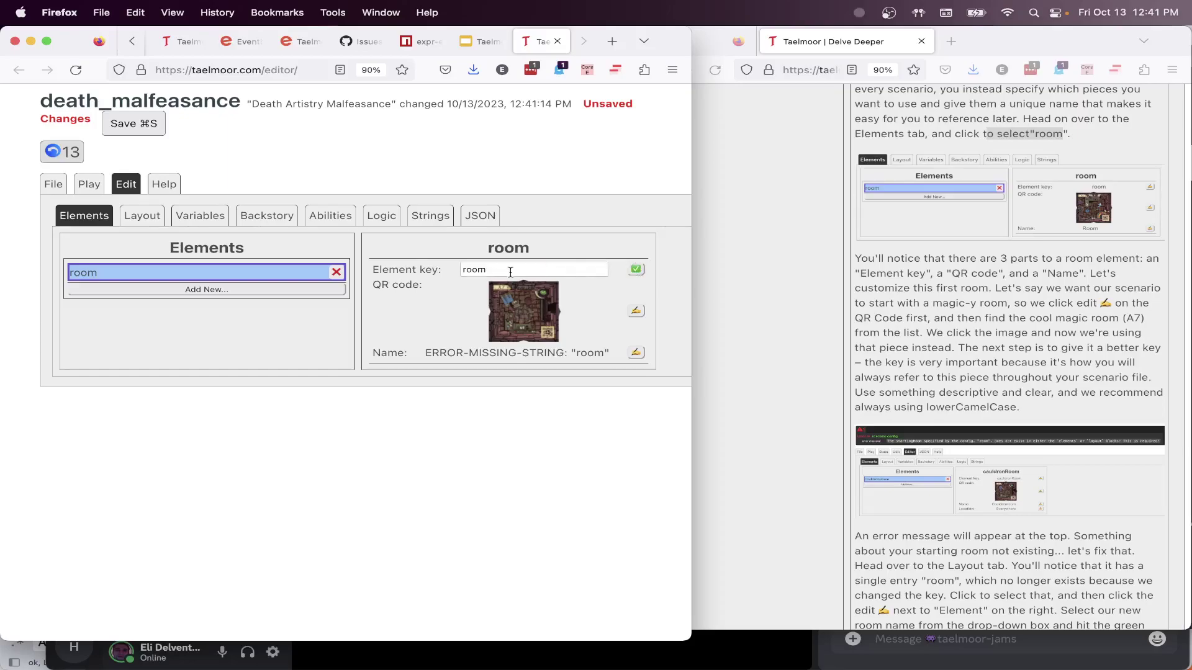
drag(602, 269, 437, 270)
text(cauldronR)
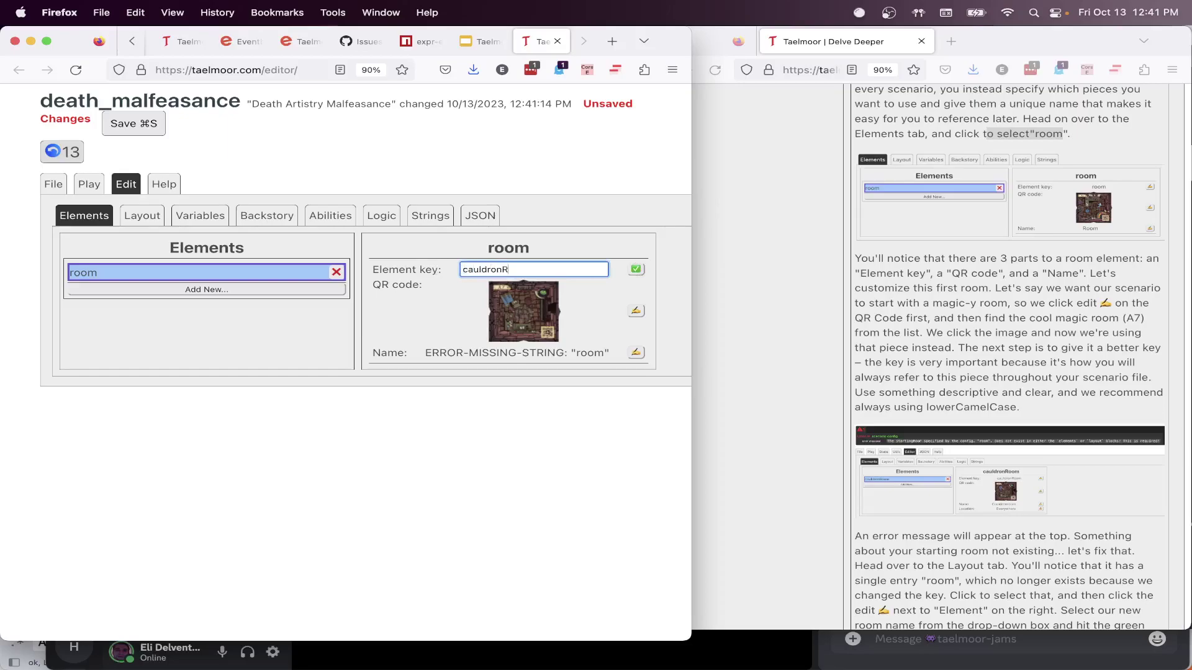
text(oom)
drag(535, 269, 456, 269)
click(500, 269)
click(634, 270)
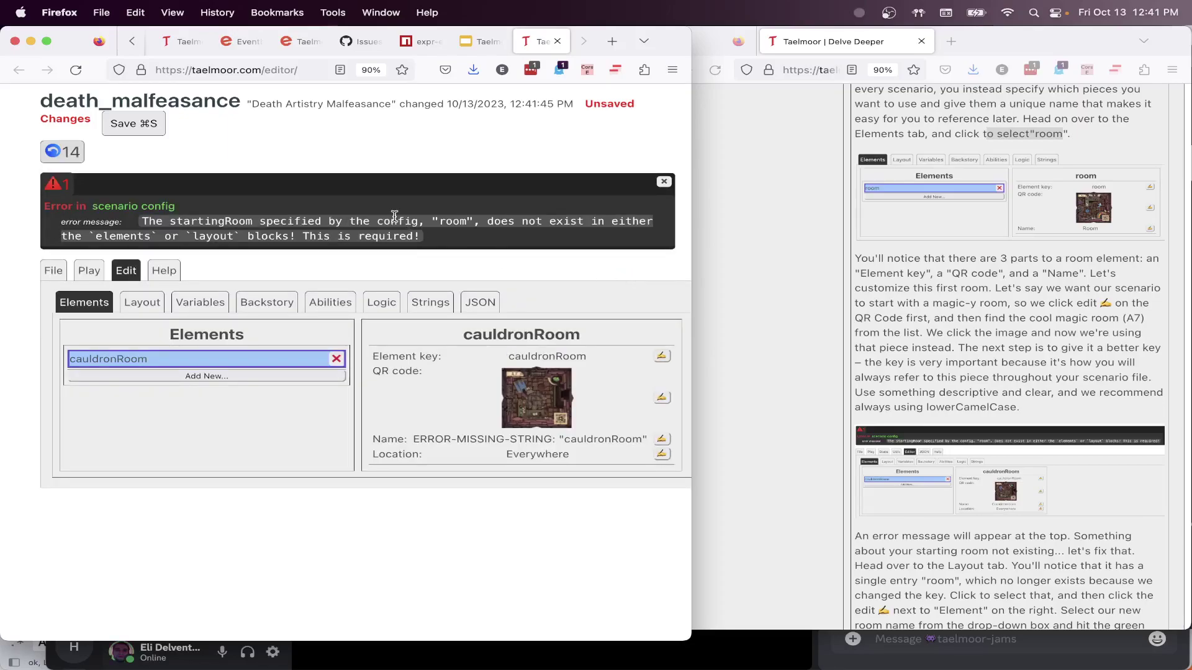
drag(425, 238, 137, 225)
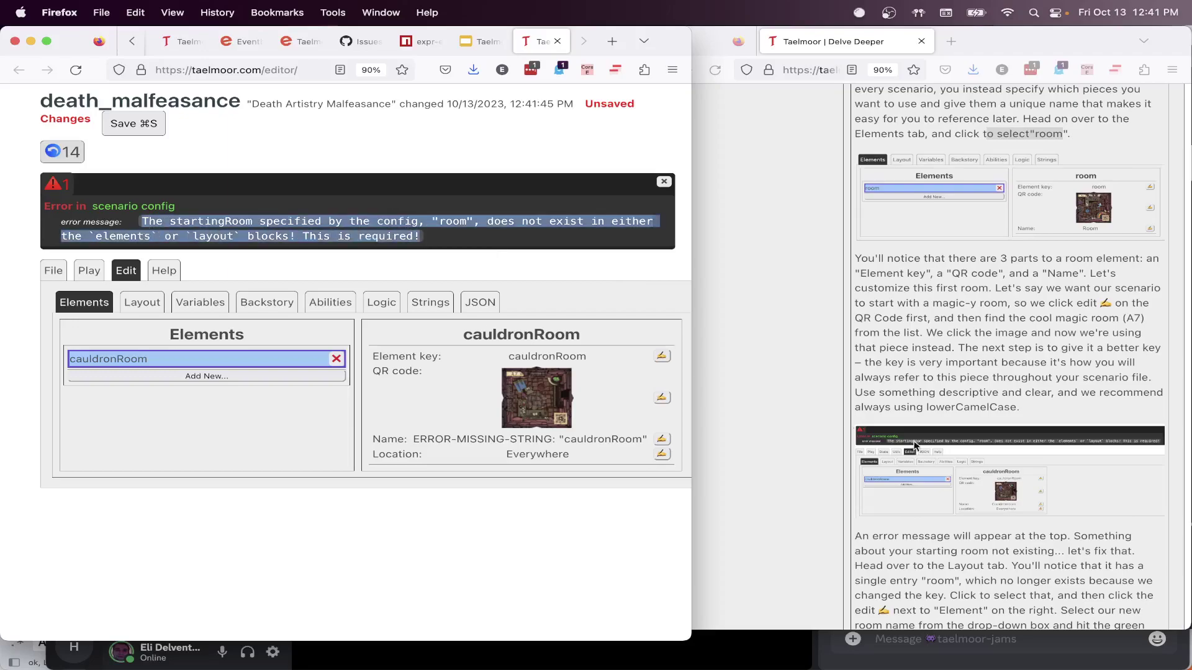
scroll(978, 439, down, 2)
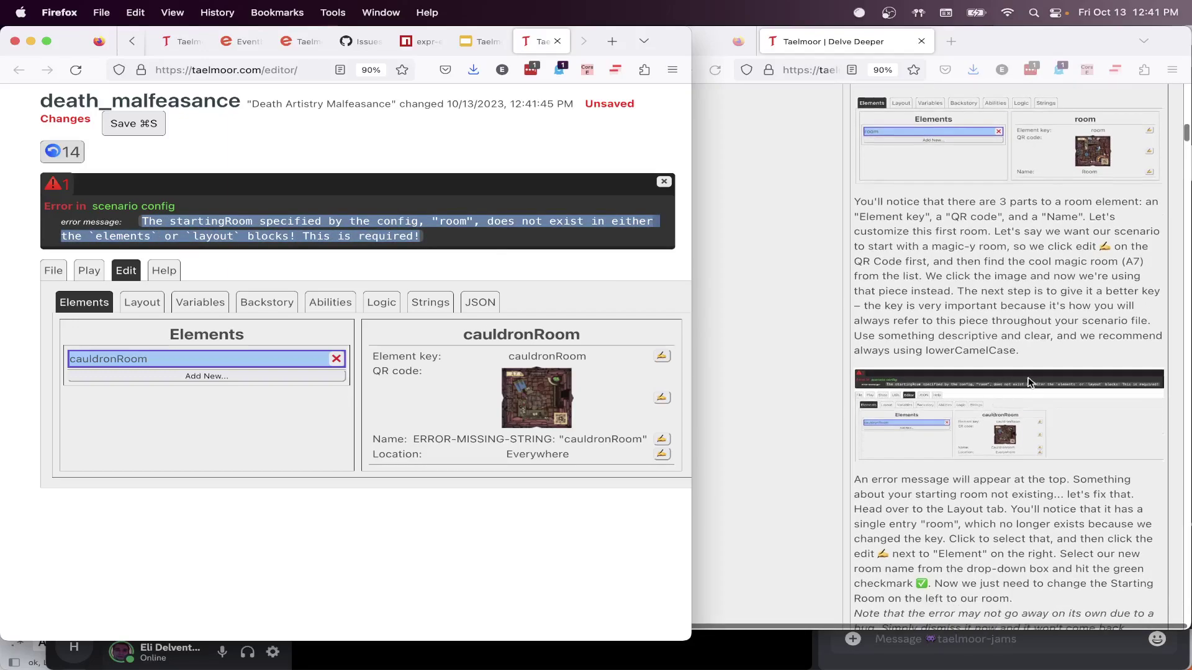
Set the cauldronRoom element's name to "Argonus's Laboratory"
click(662, 442)
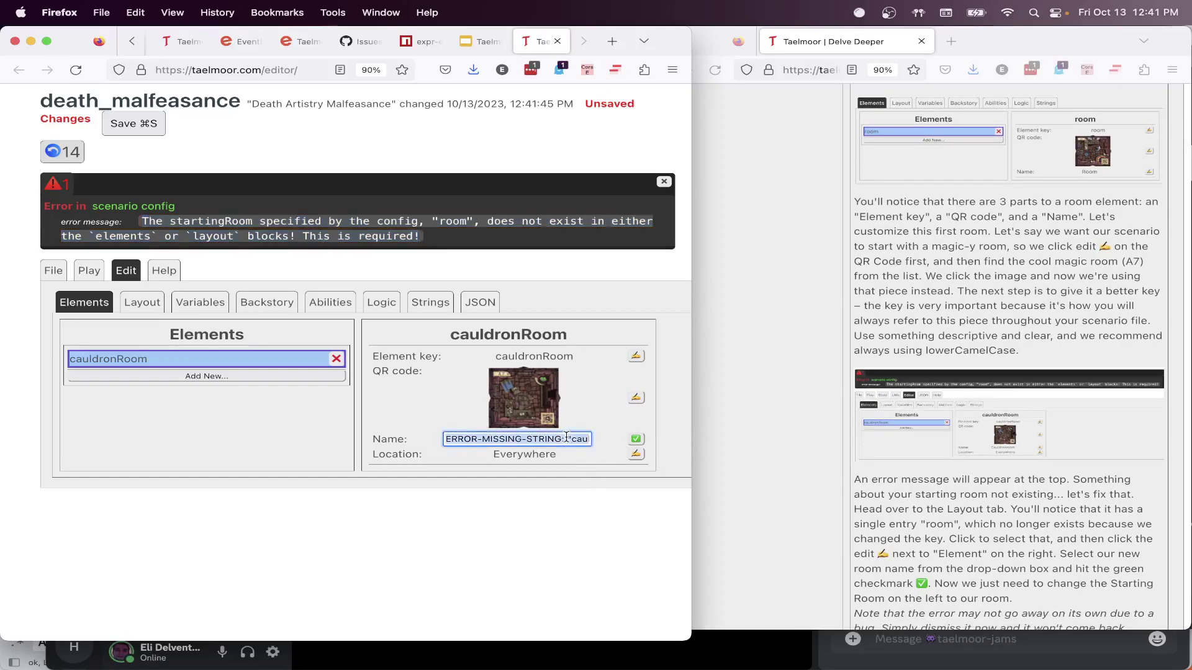
text(C)
key(BackSpace)
key(BackSpace)
key(BackSpace)
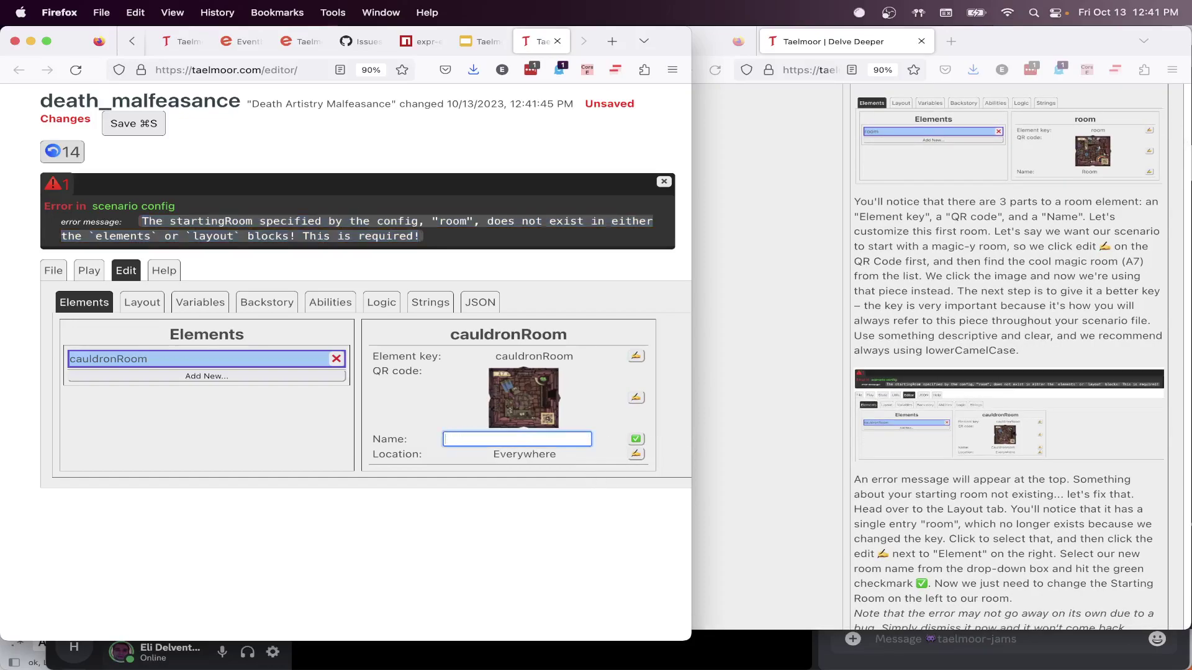
text(Argonus's Laboratory)
click(636, 439)
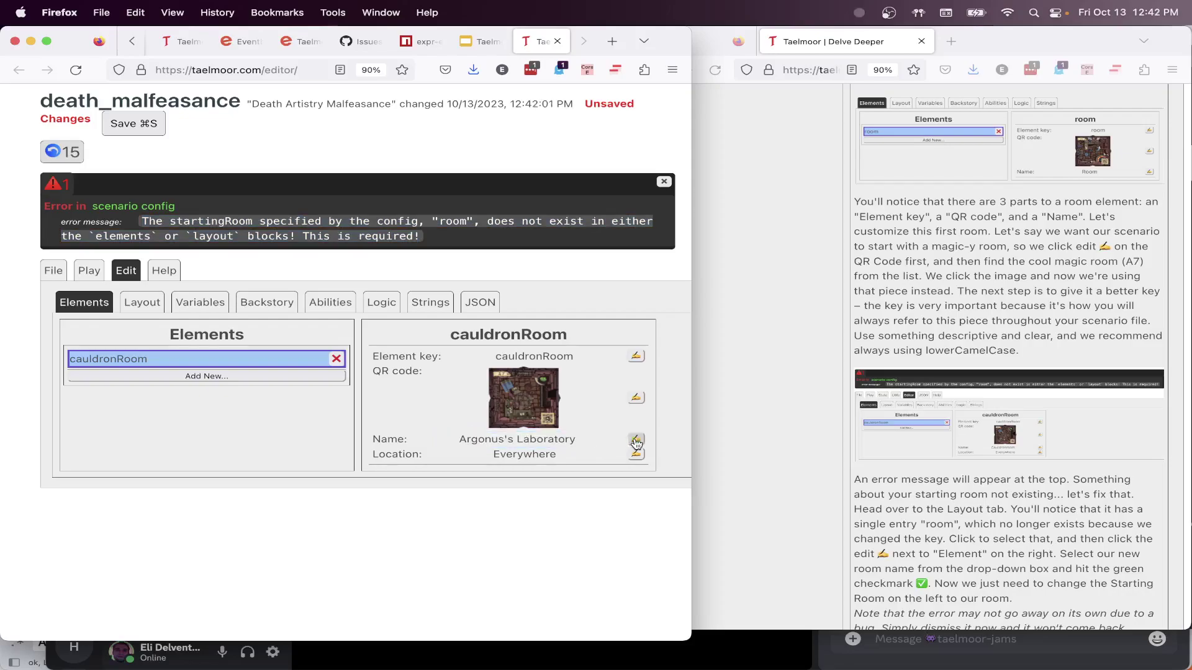
triple_click(468, 438)
click(468, 438)
double_click(467, 438)
click(467, 441)
triple_click(217, 218)
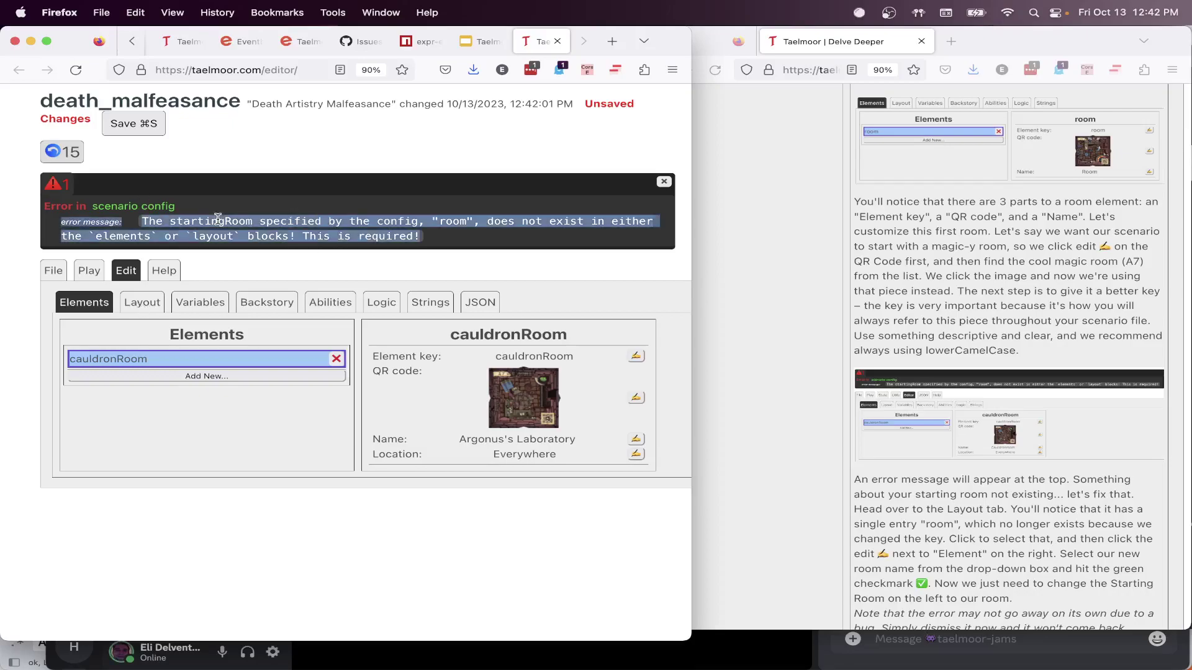
click(225, 220)
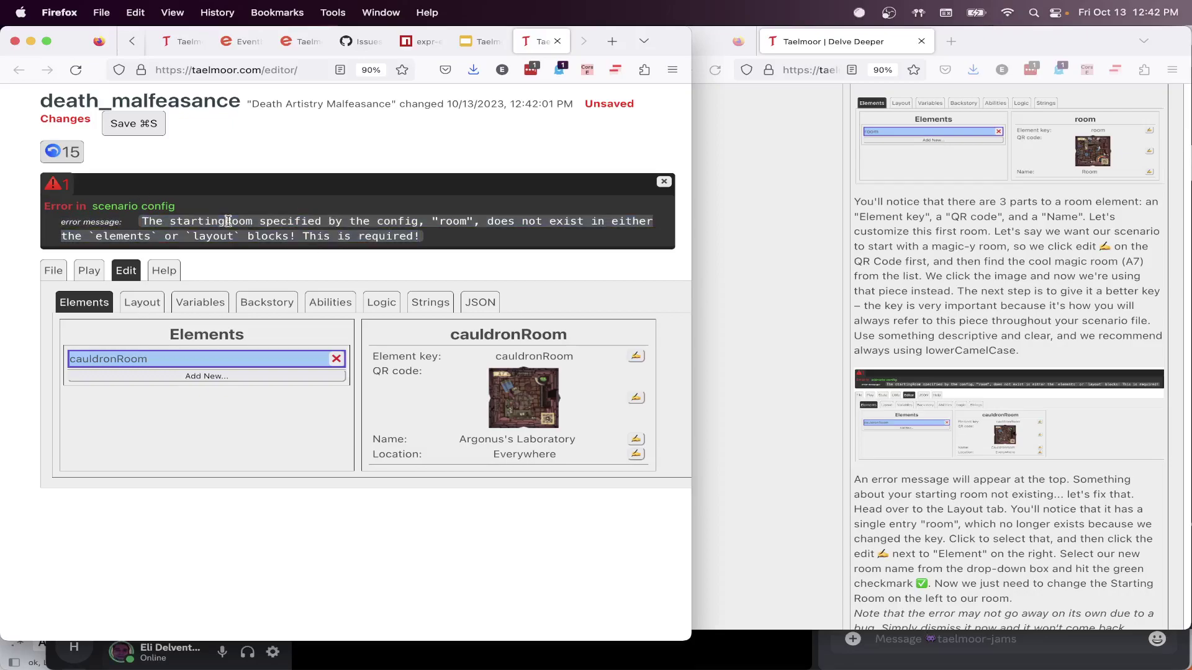
In the scenario layout, change the element of the existing "room" entry to cauldronRoom
click(142, 305)
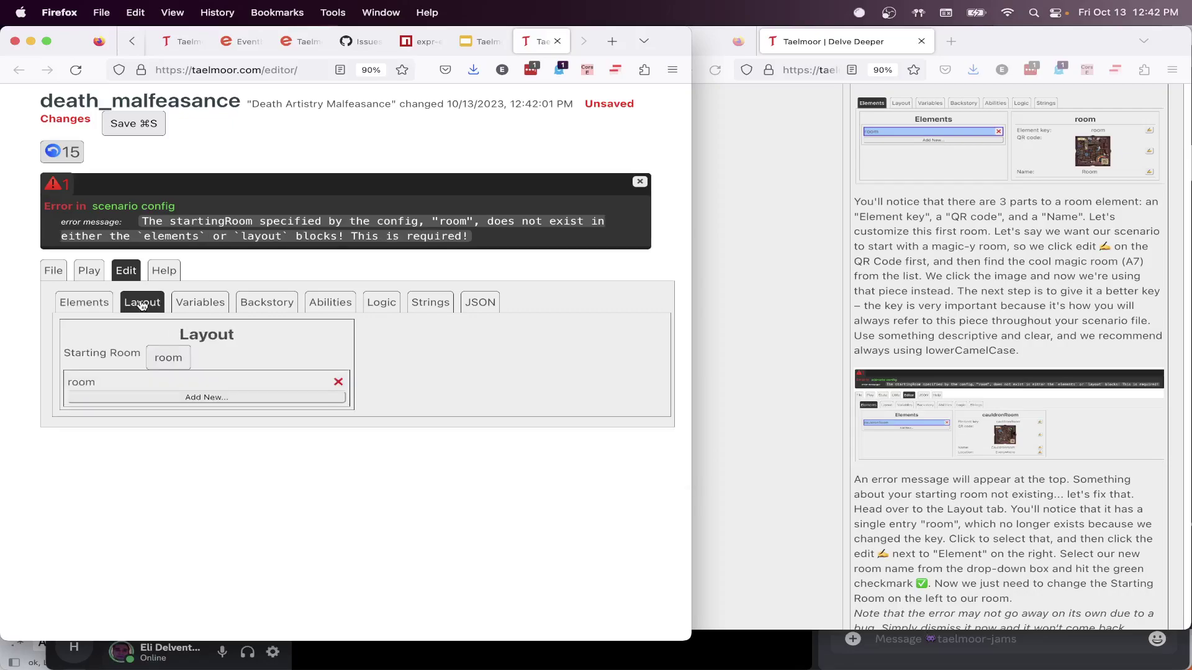
click(101, 388)
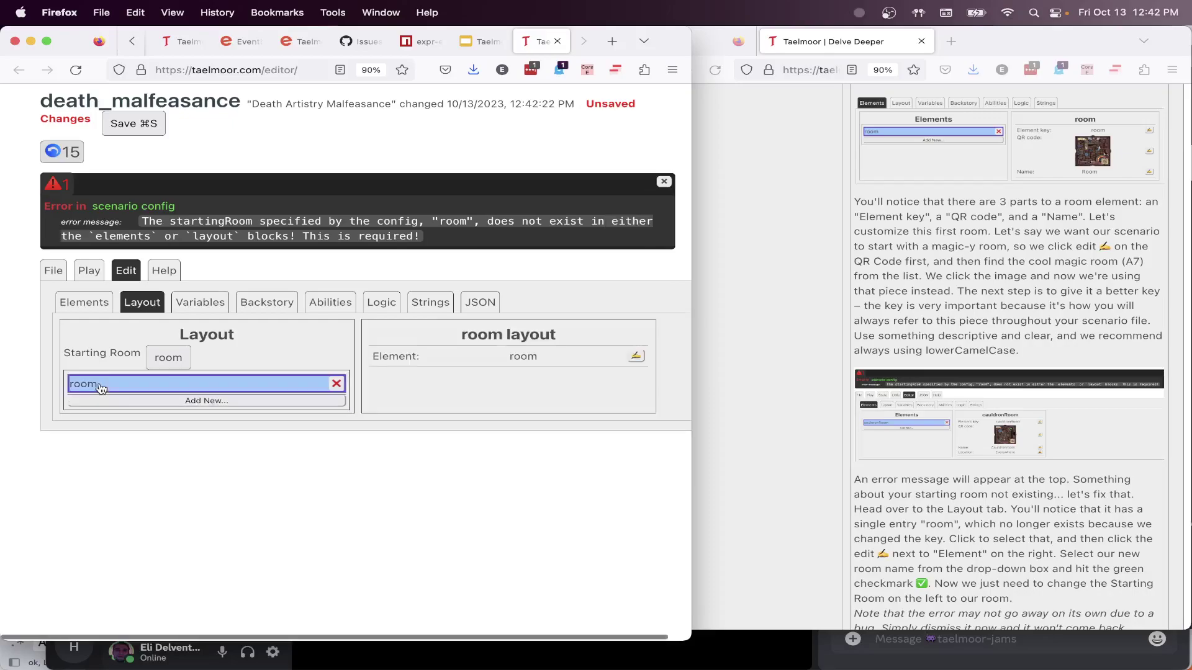
click(630, 357)
click(546, 355)
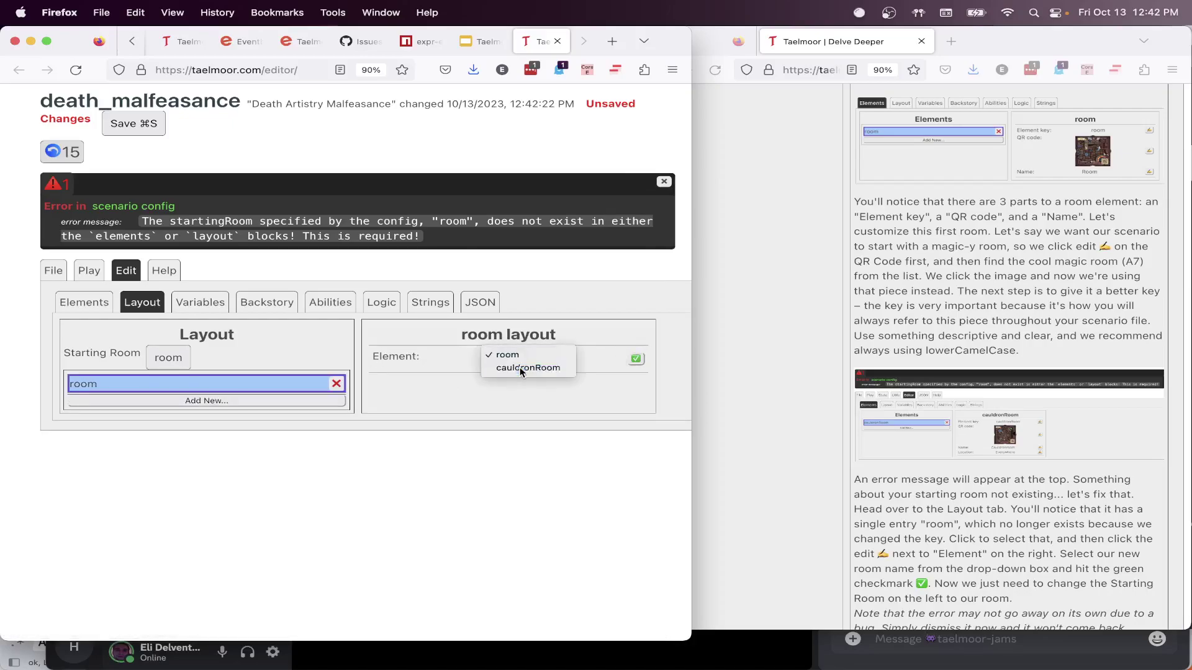
click(525, 368)
click(636, 359)
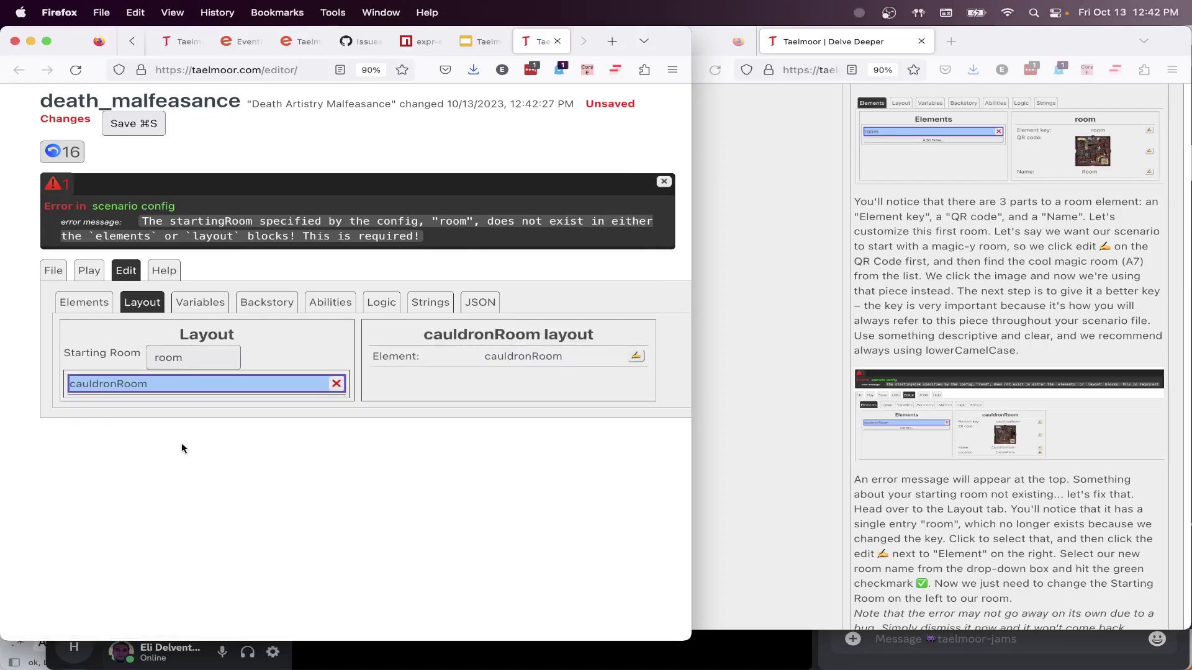
Set the layout's starting room to cauldronRoom, and dismiss the leftover scenario config error
click(190, 361)
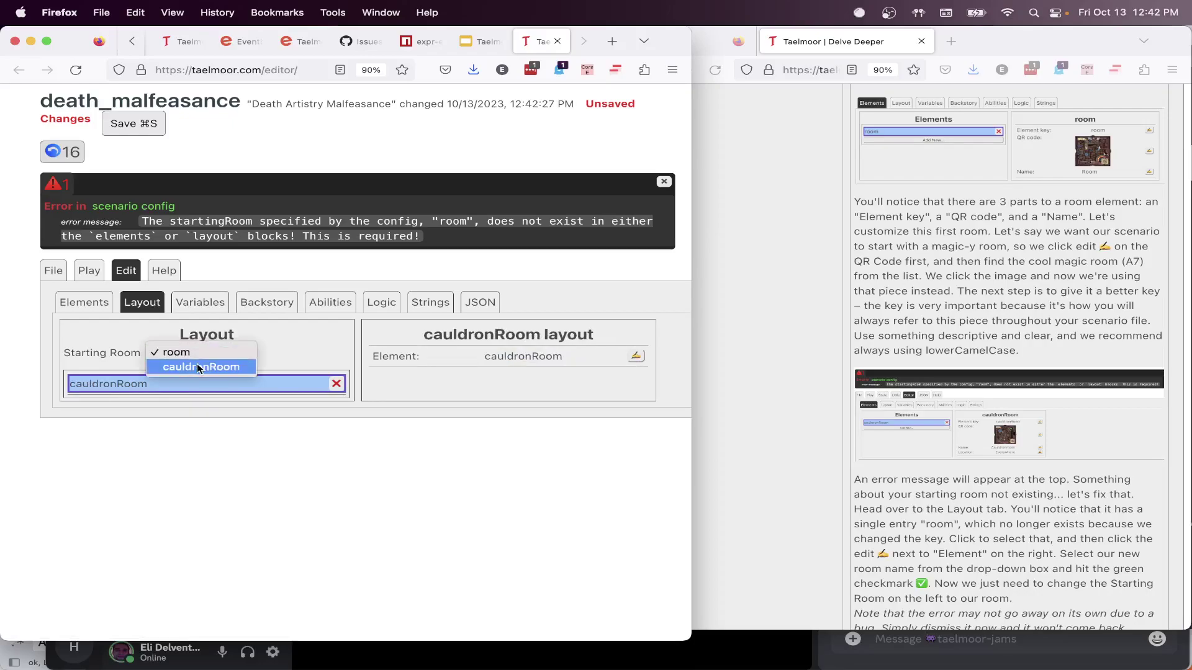
click(198, 368)
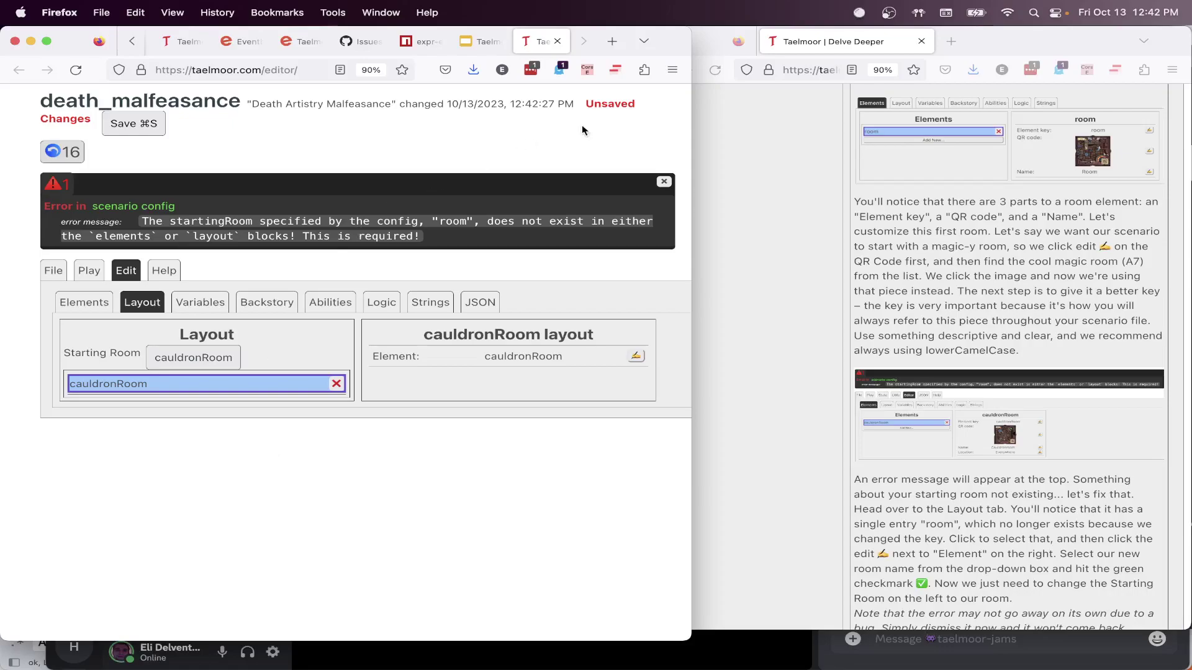
click(663, 183)
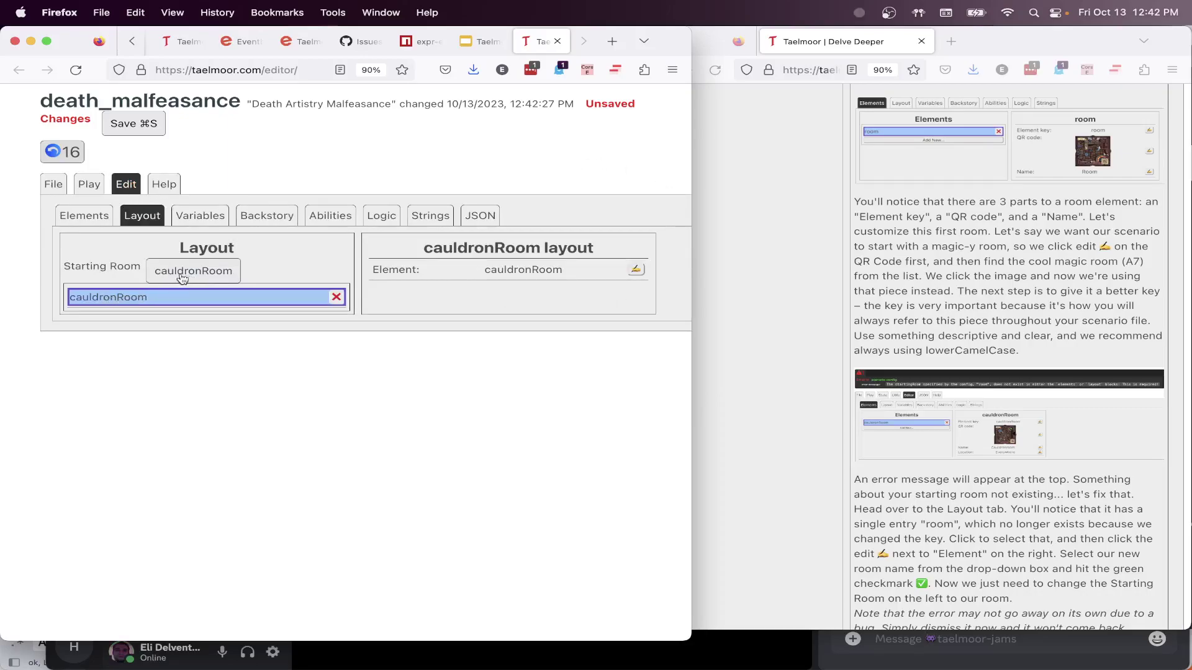
Return to the scenario's elements, and read the tutorial's list of elements to add with their piece codes and names
click(91, 214)
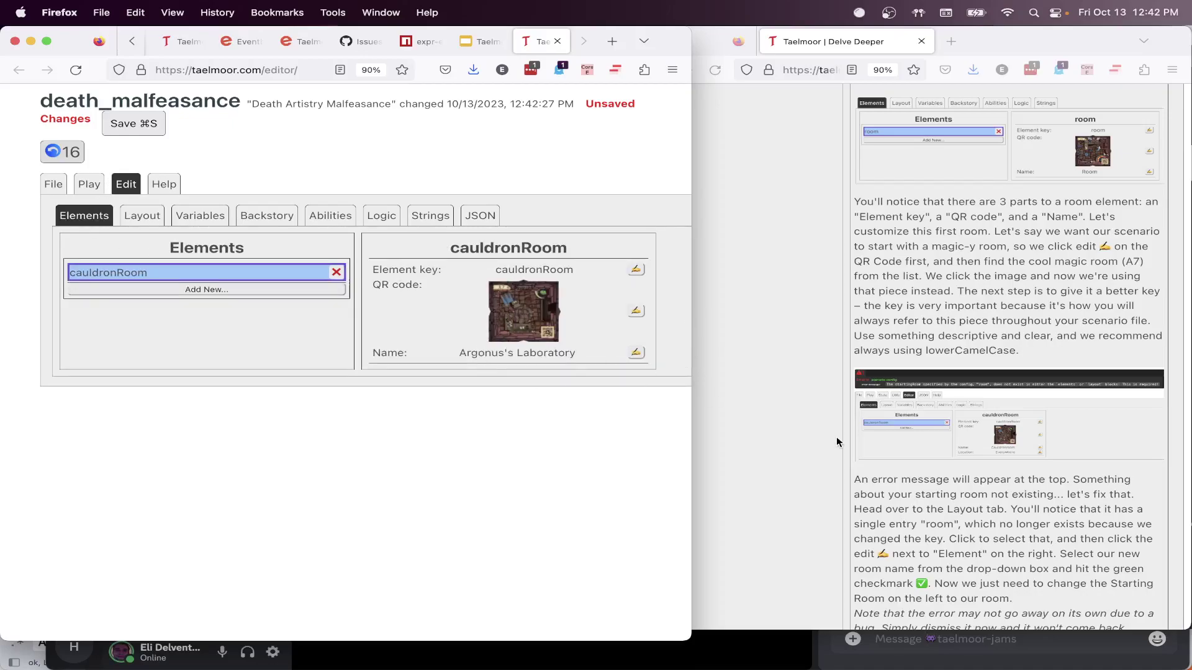
scroll(838, 442, down, 3)
scroll(837, 442, down, 10)
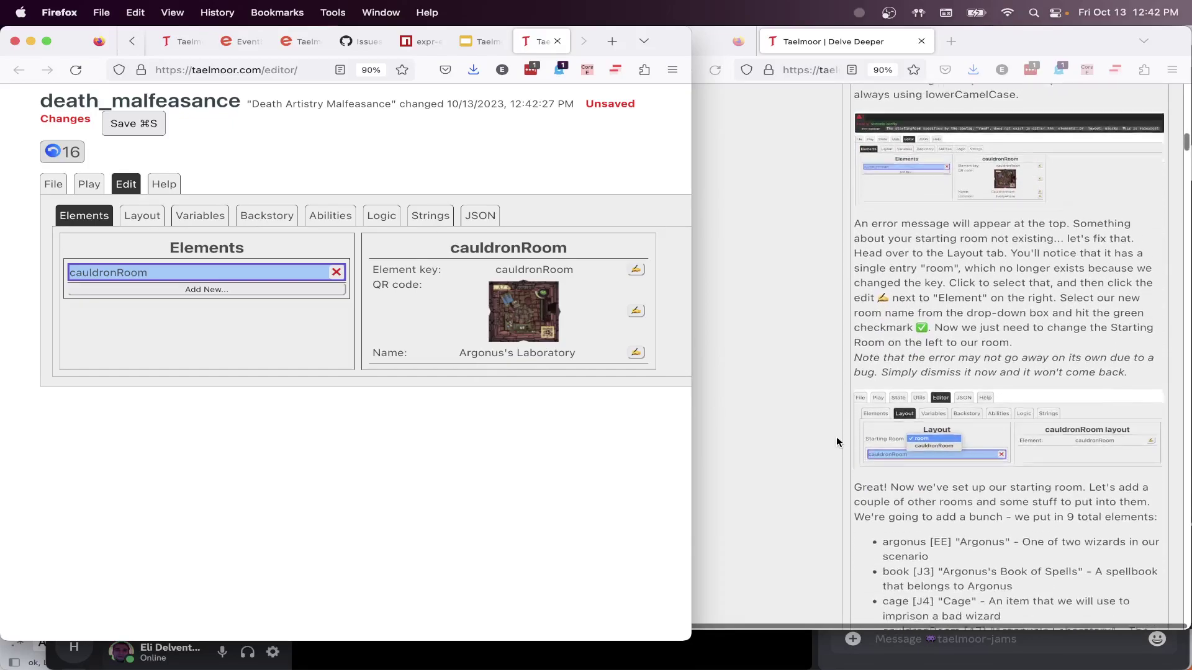
scroll(836, 442, down, 6)
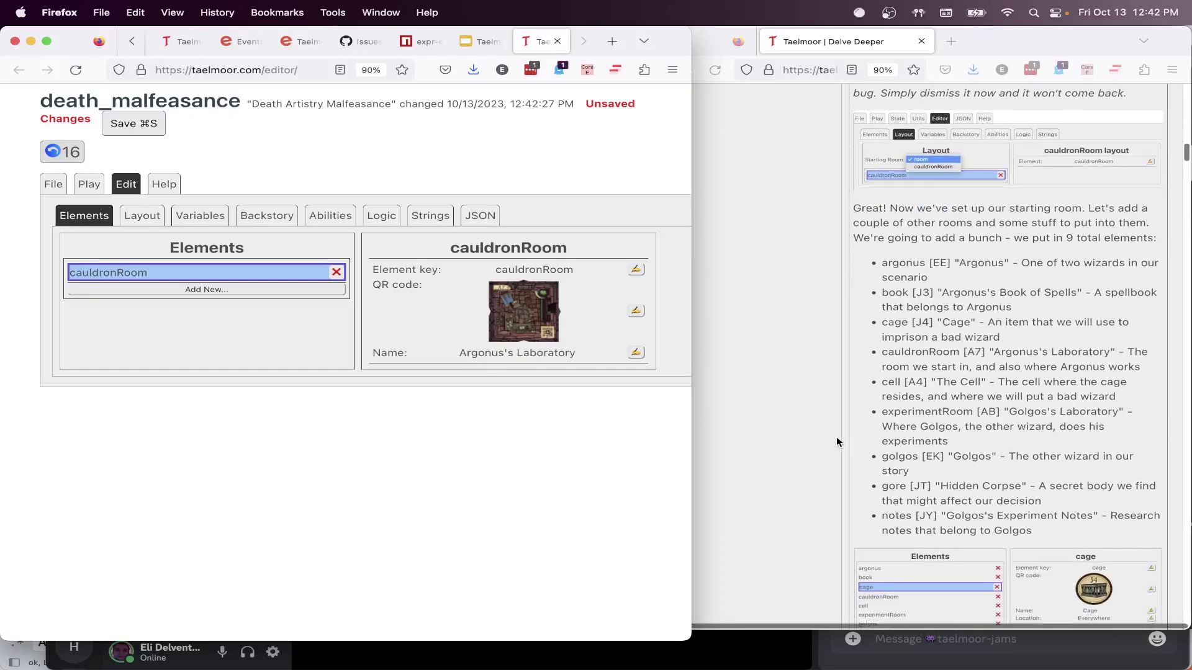
scroll(837, 437, down, 1)
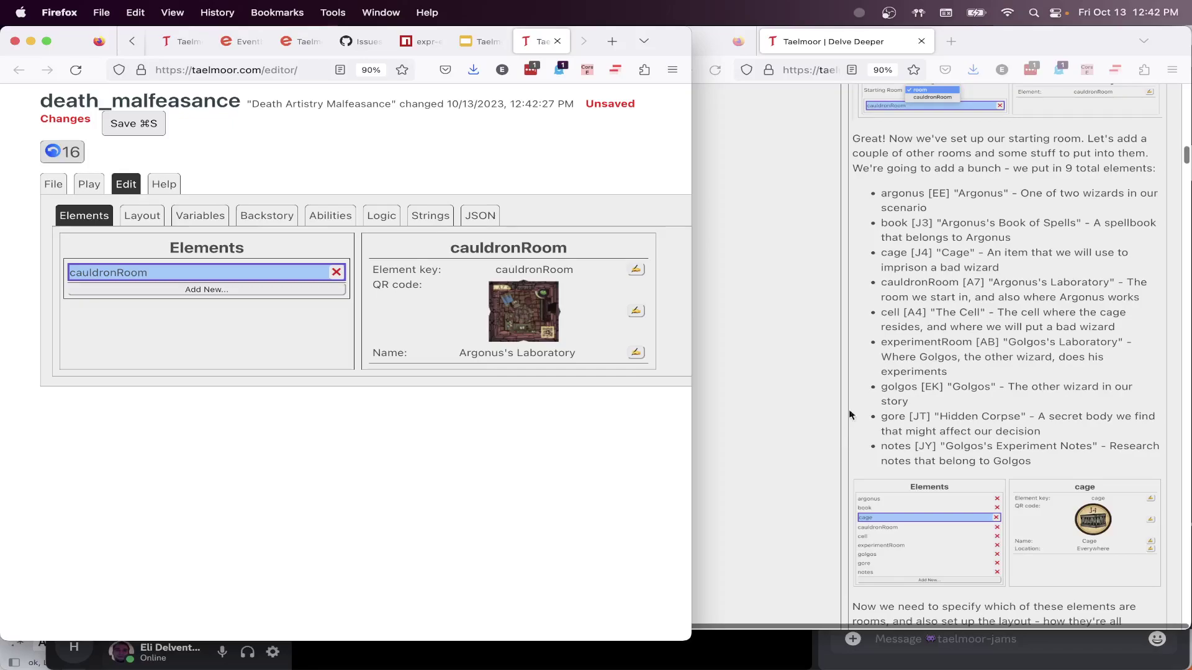
click(937, 311)
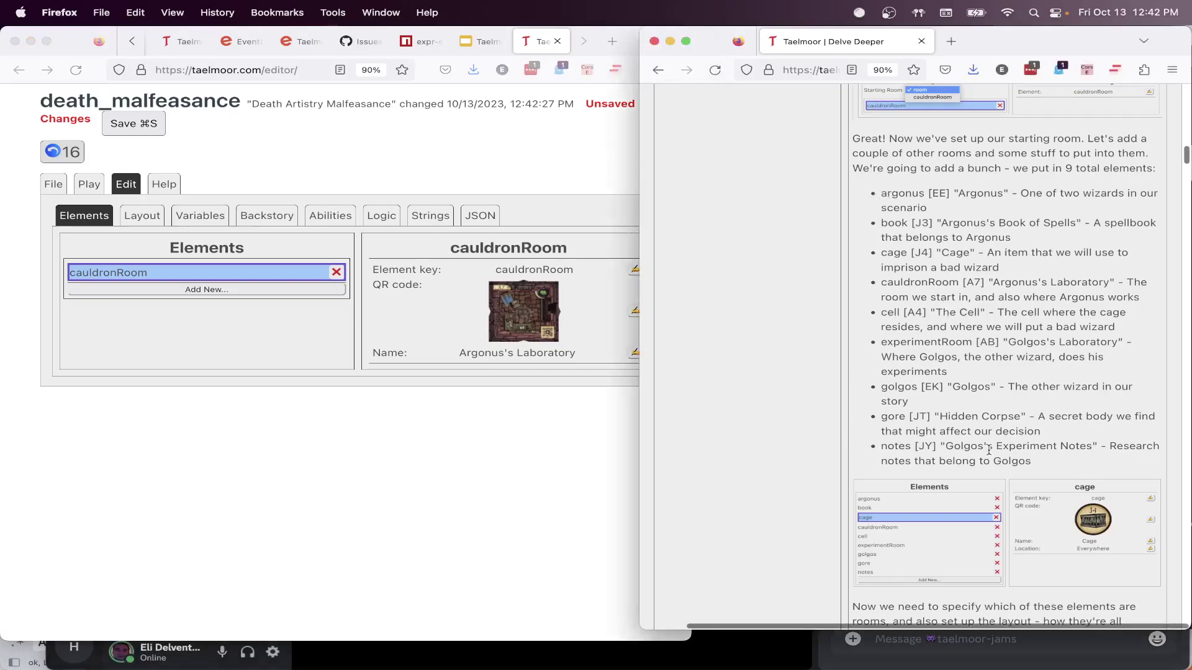
drag(1044, 467, 880, 190)
click(236, 481)
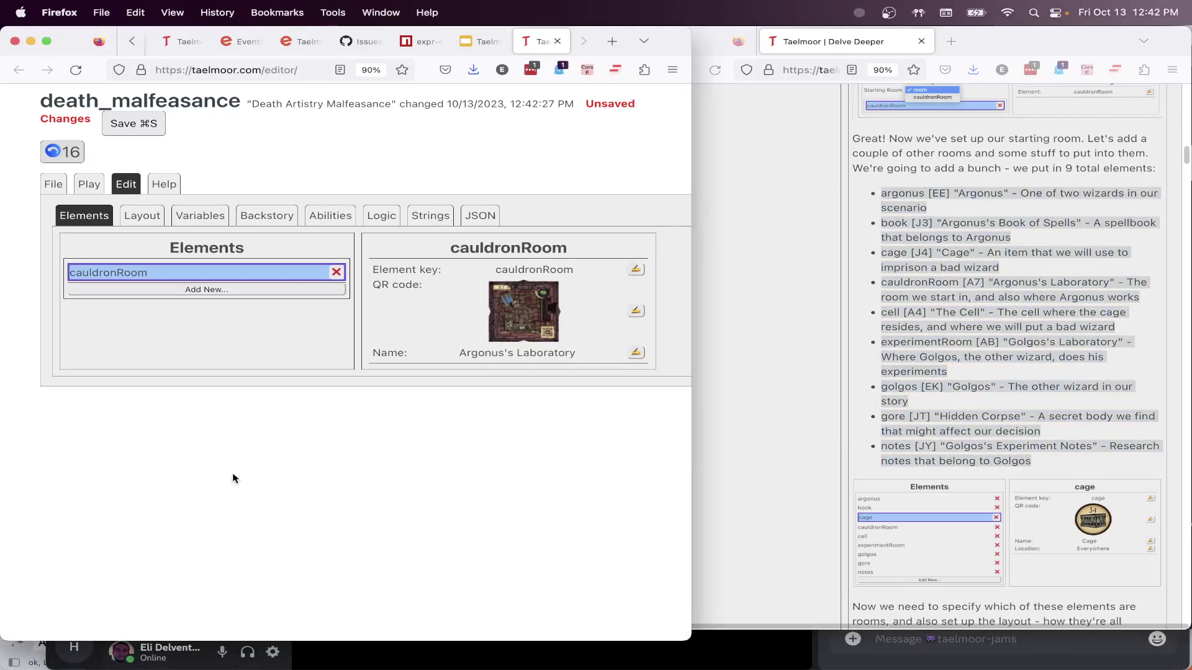
Add a new element to the scenario, and choose the EE wizard figure as its QR code piece
click(216, 290)
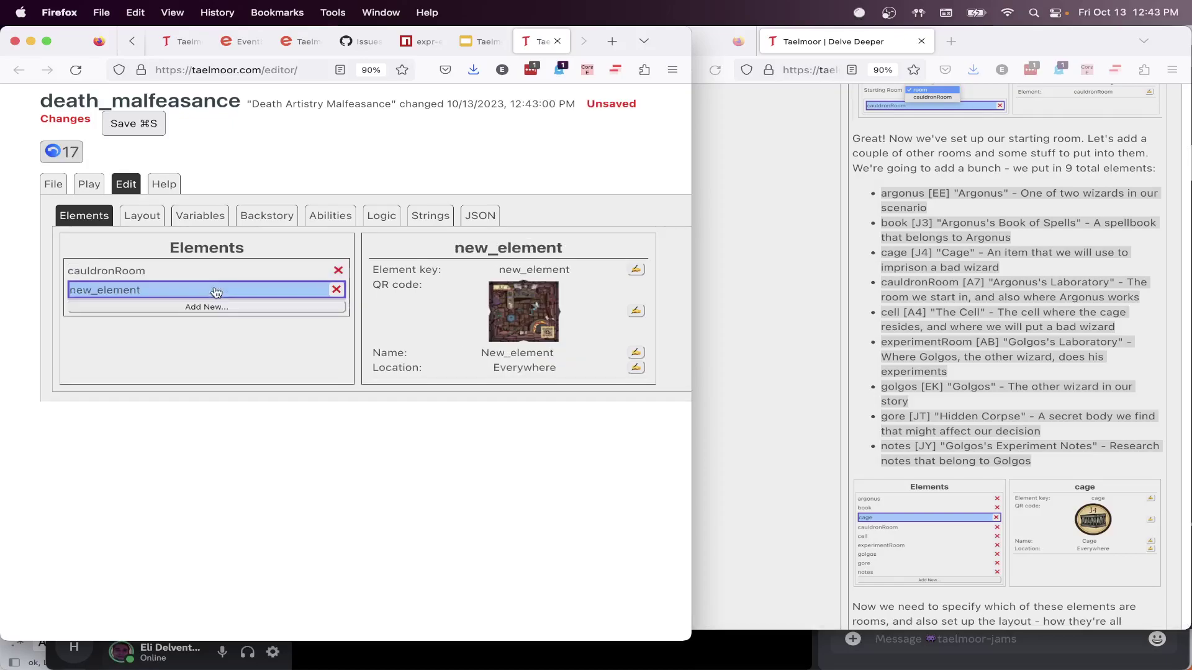
click(636, 311)
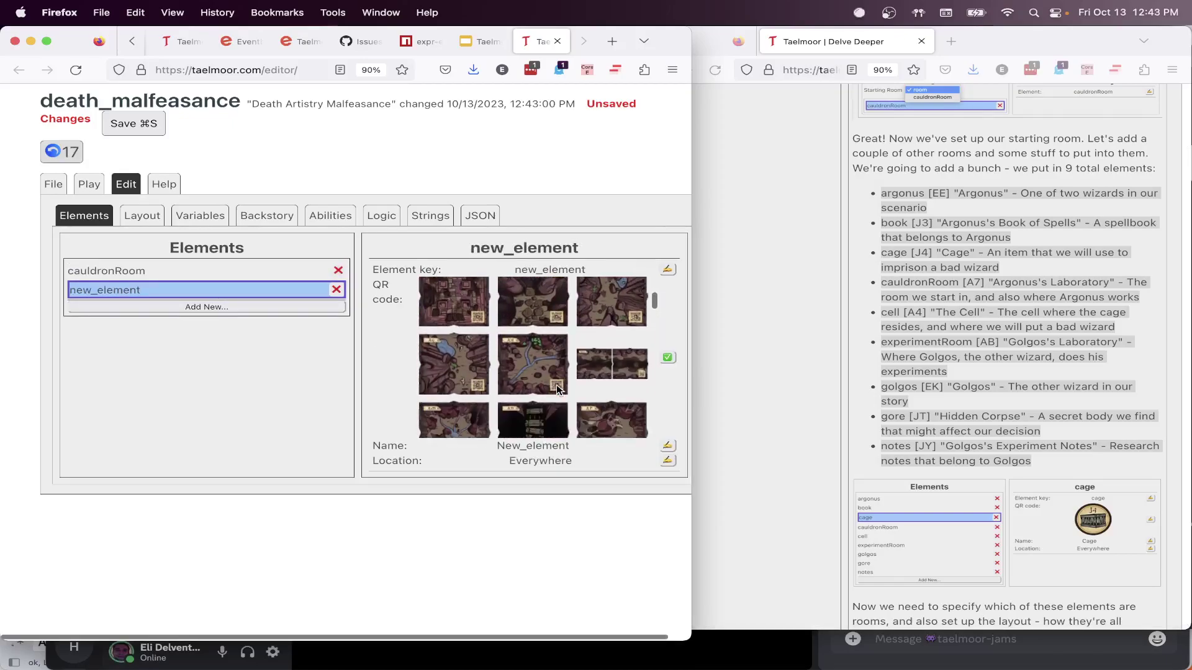
scroll(556, 389, down, 10)
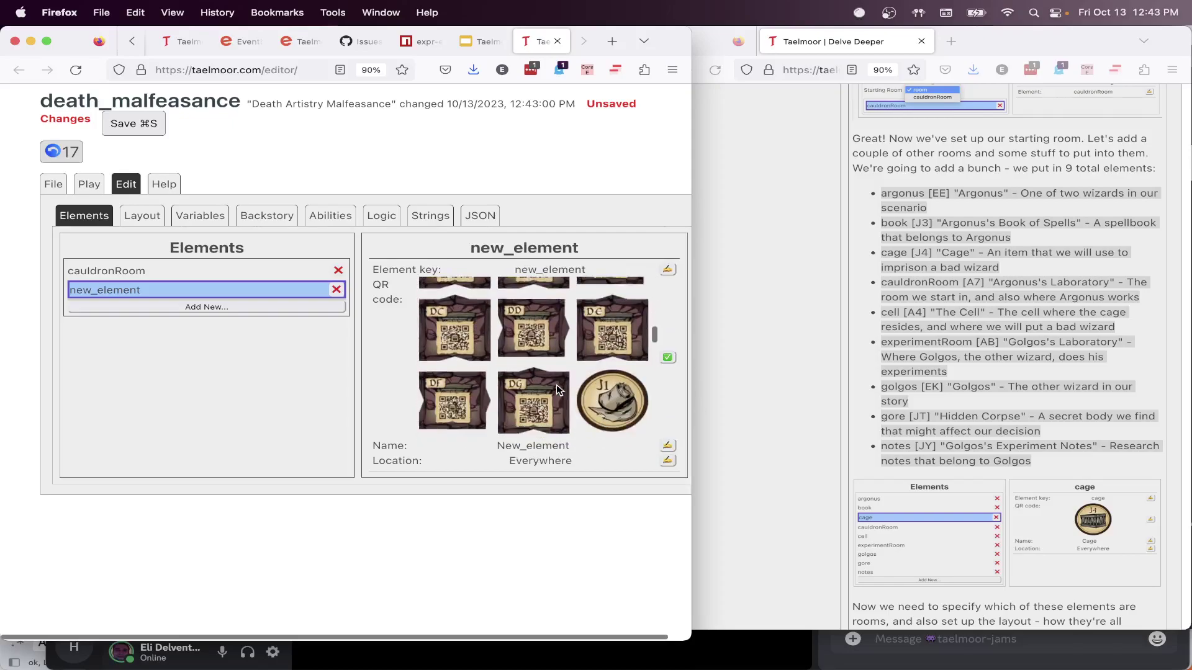
scroll(556, 390, down, 10)
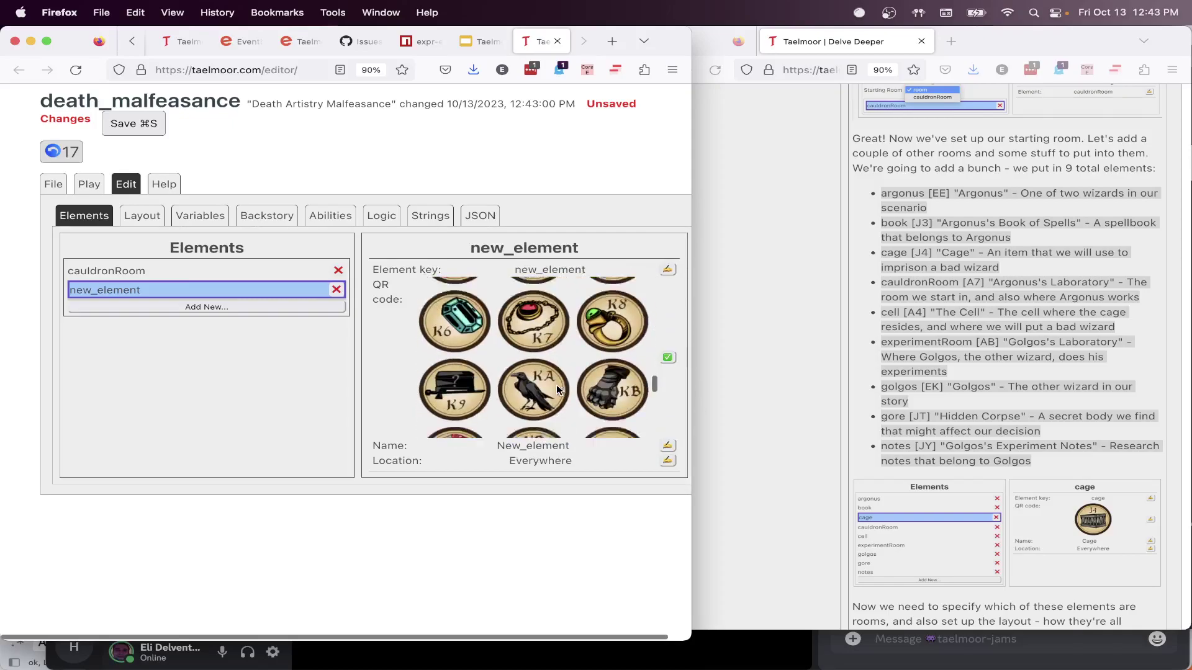
scroll(556, 389, down, 5)
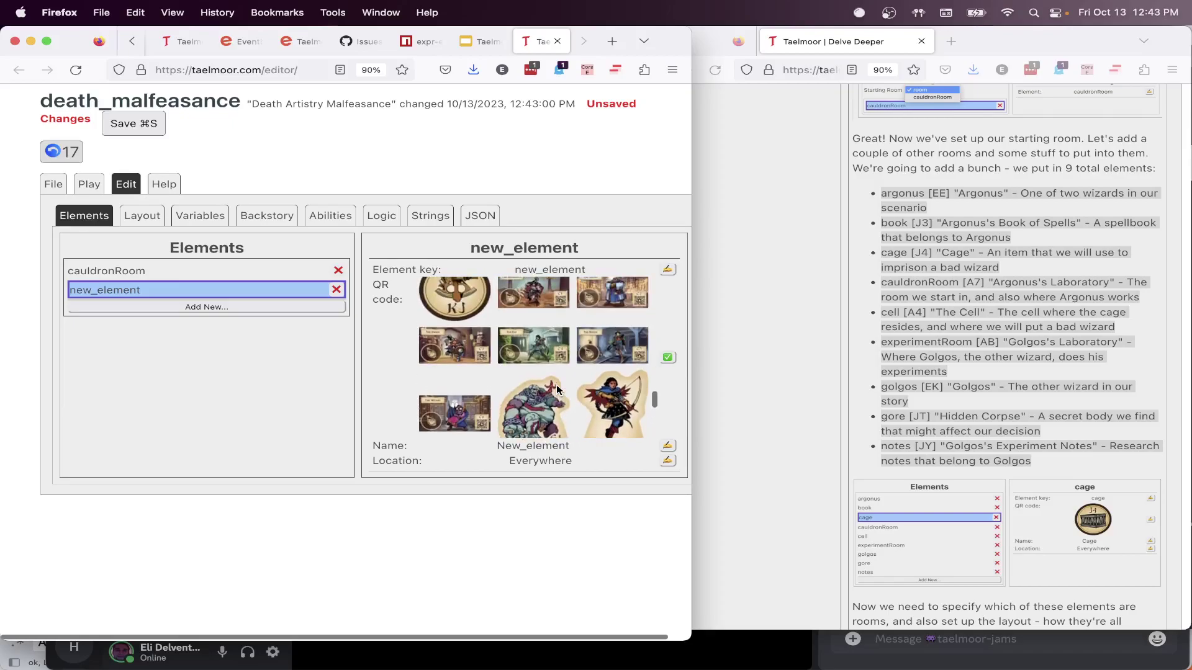
scroll(508, 357, down, 5)
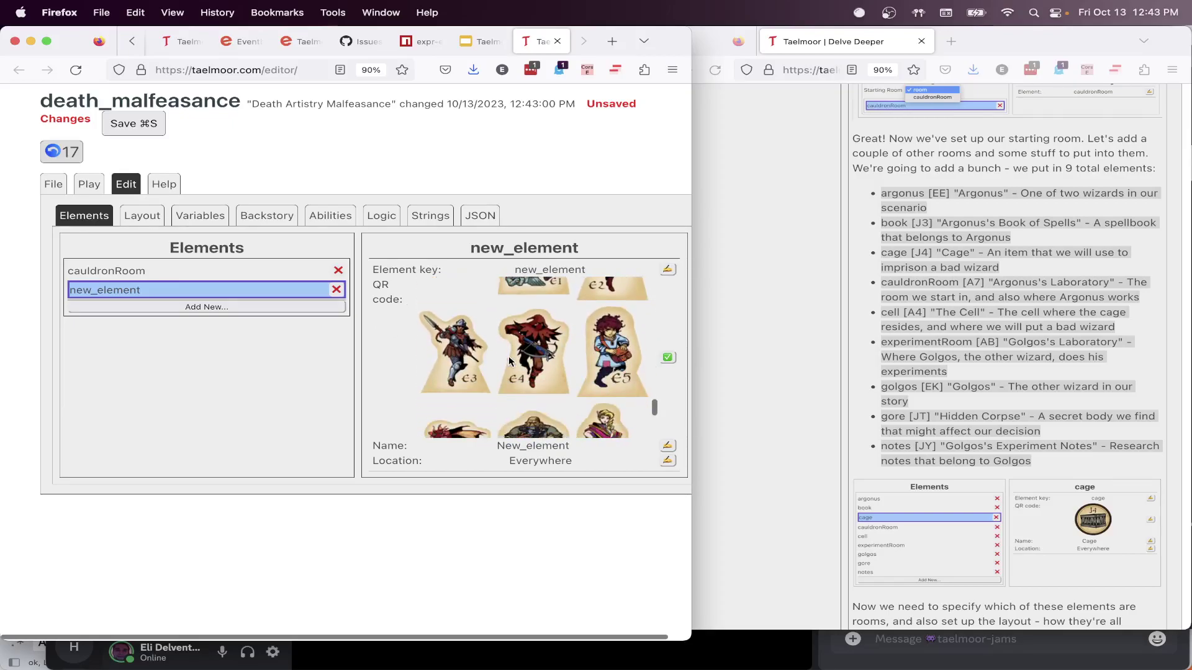
scroll(509, 360, down, 5)
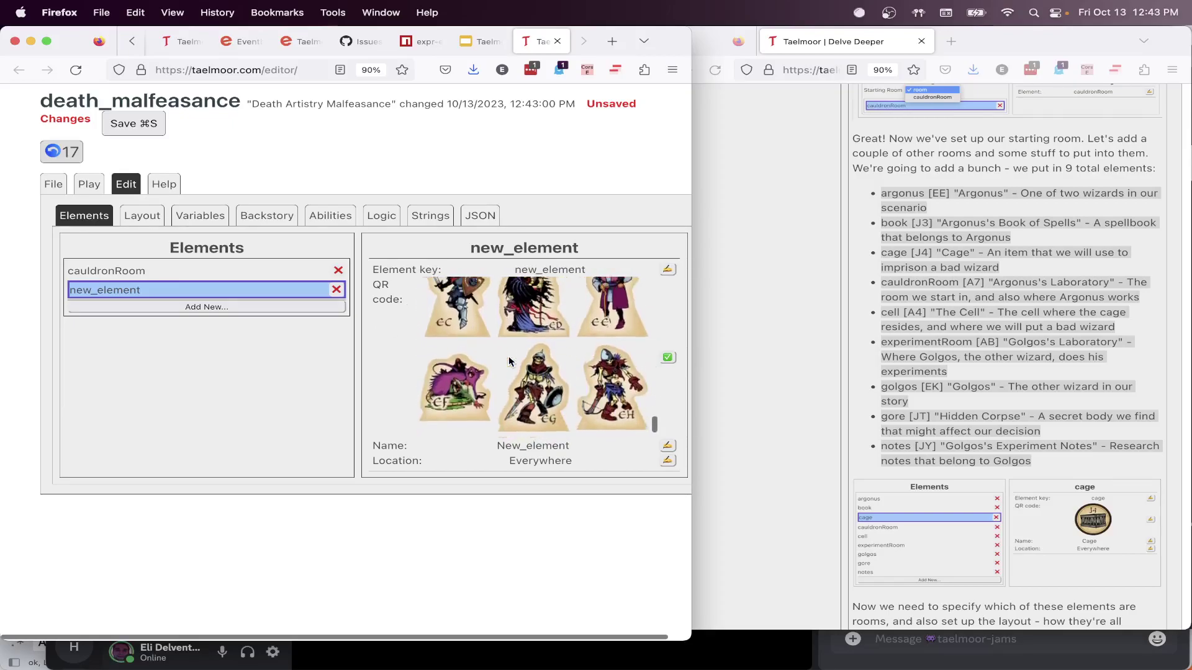
scroll(509, 360, up, 1)
click(620, 319)
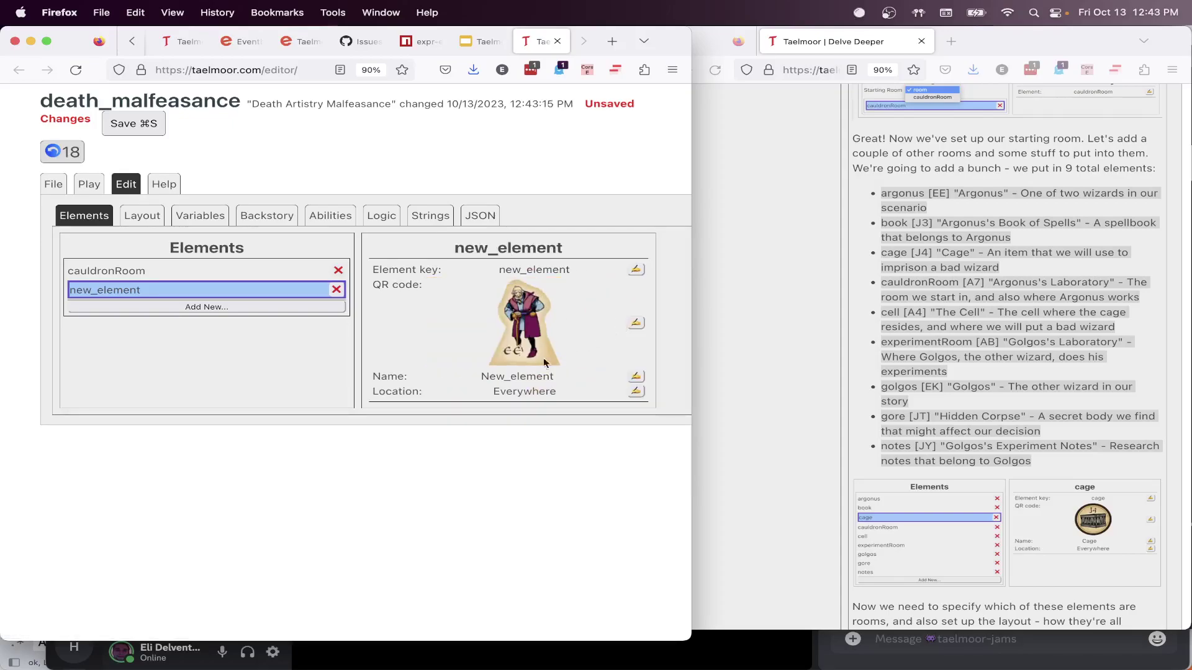
Set the new wizard element's key to argonus and its name to Argonus
click(635, 270)
key(super+a)
text(arg)
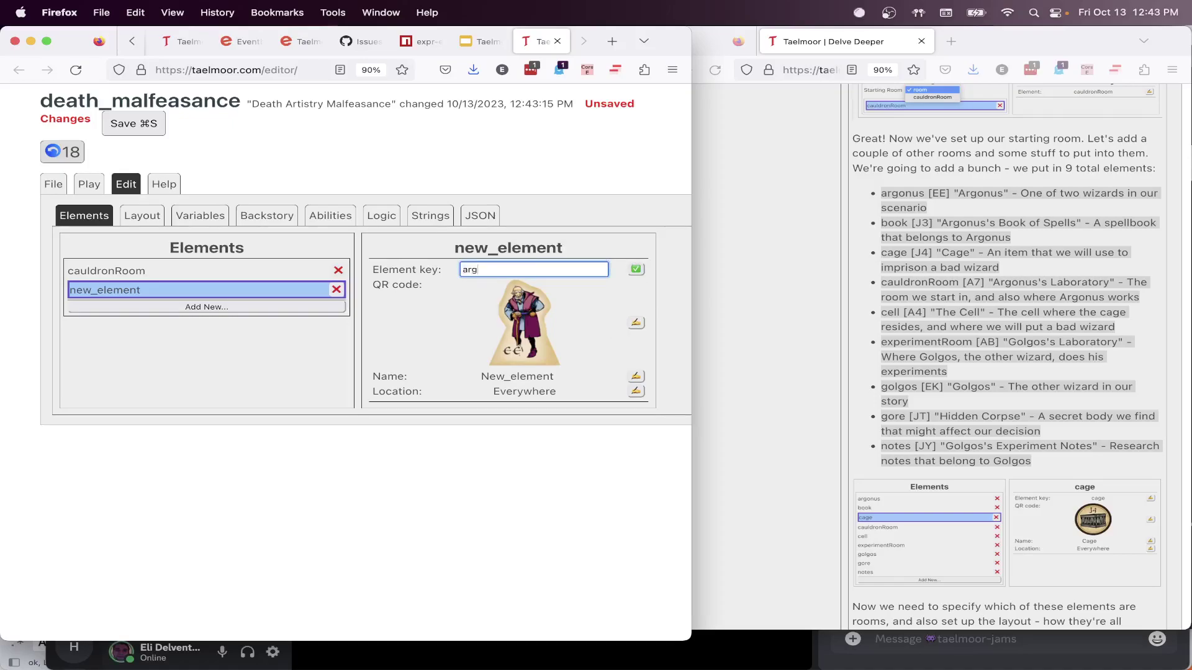
click(635, 269)
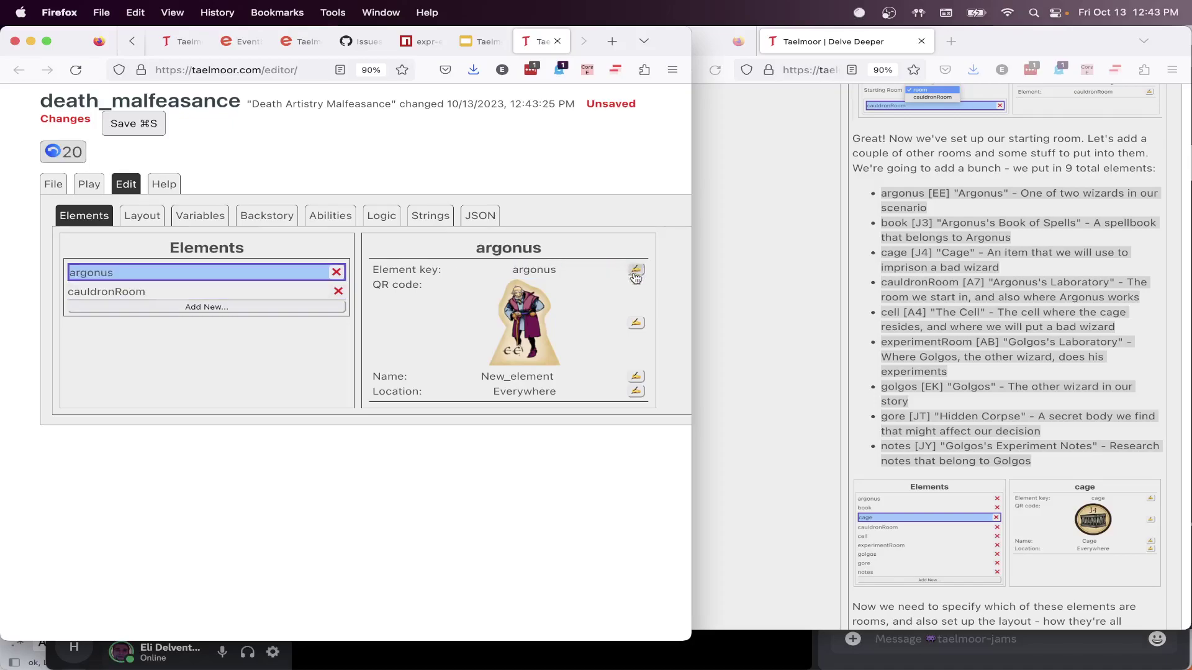
click(637, 377)
key(super+a)
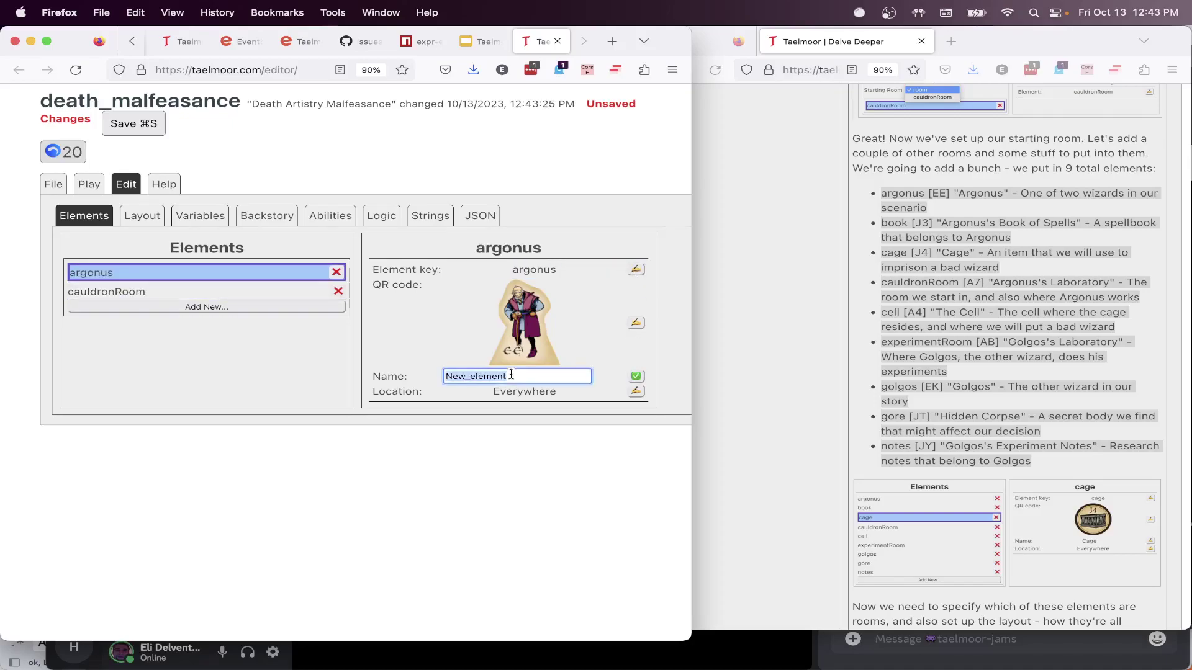
text(Argonus)
click(635, 377)
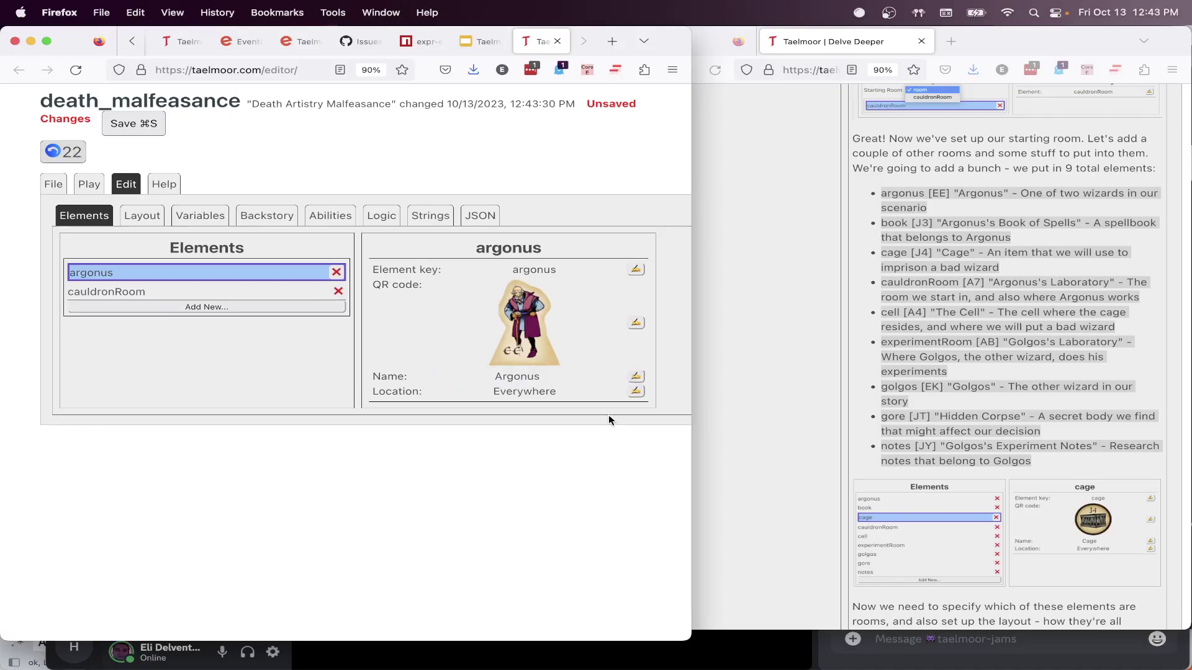
Restrict the argonus element's location to the specific room cauldronRoom
click(636, 392)
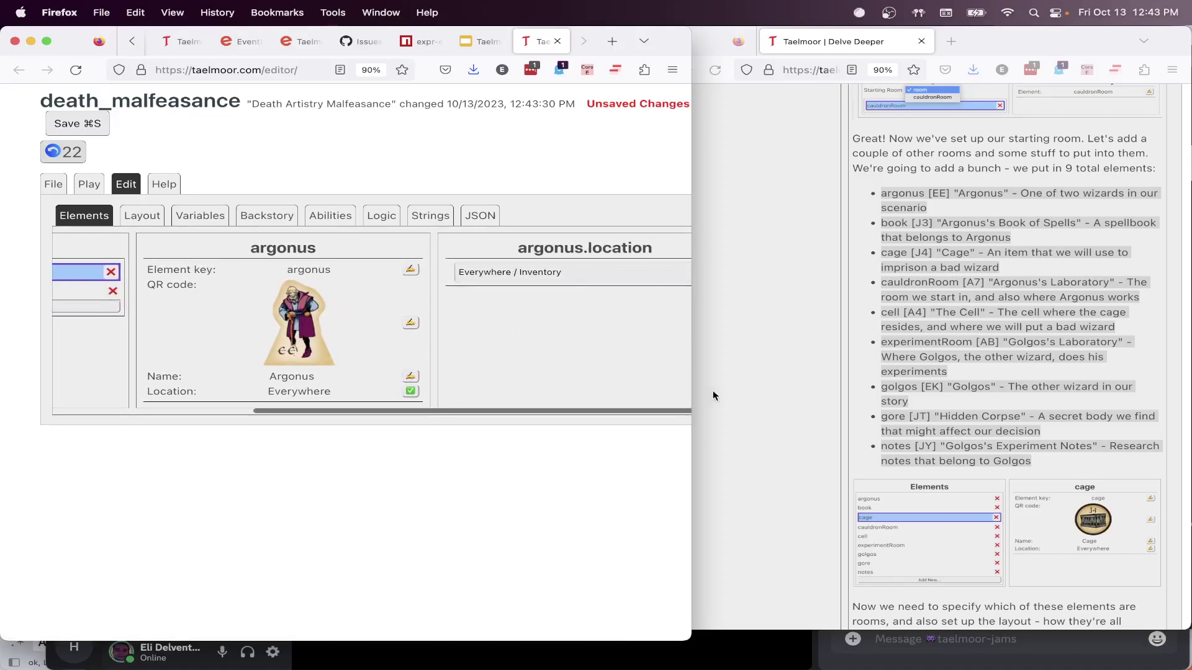
click(583, 267)
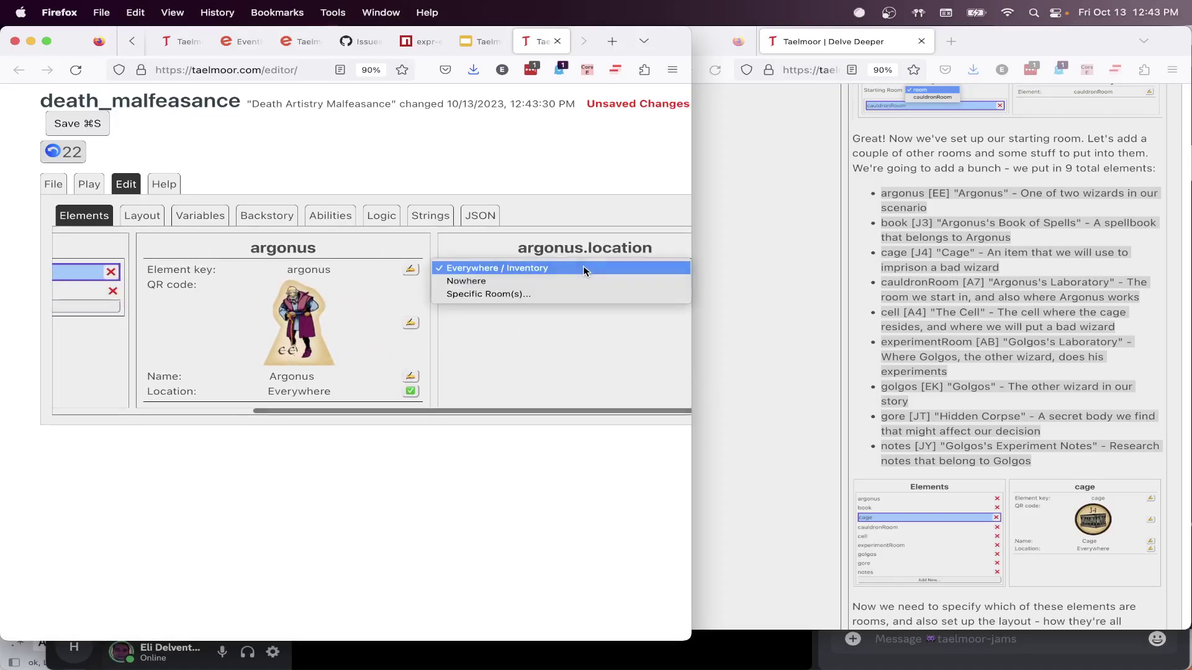
click(565, 294)
click(537, 292)
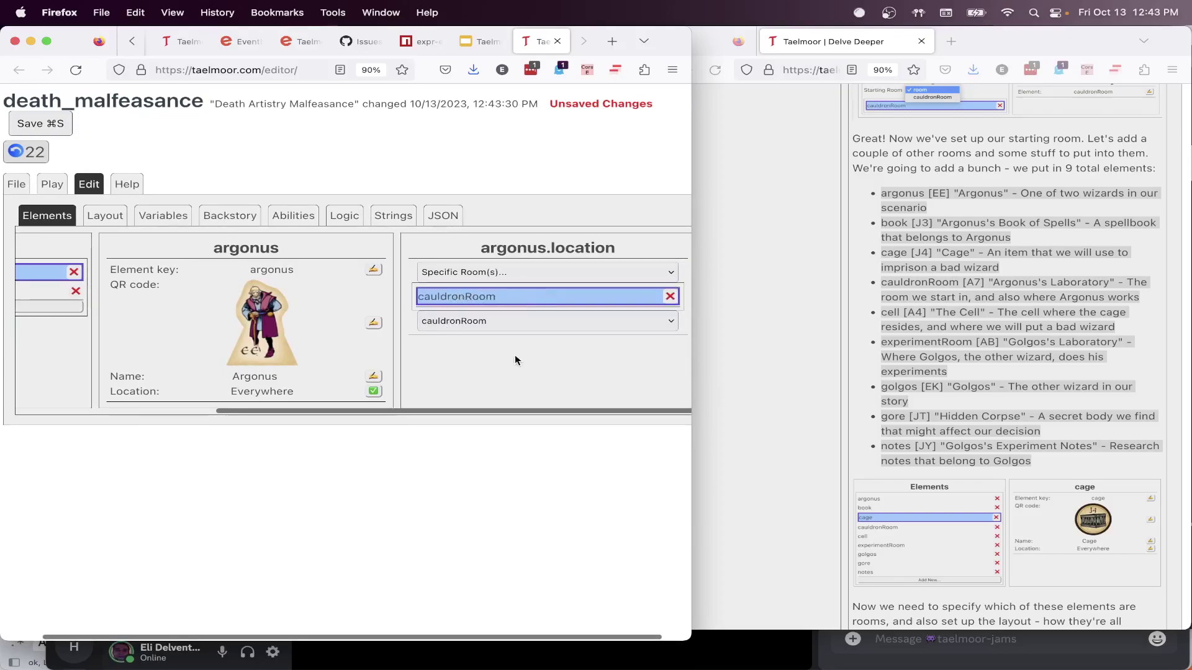
click(374, 393)
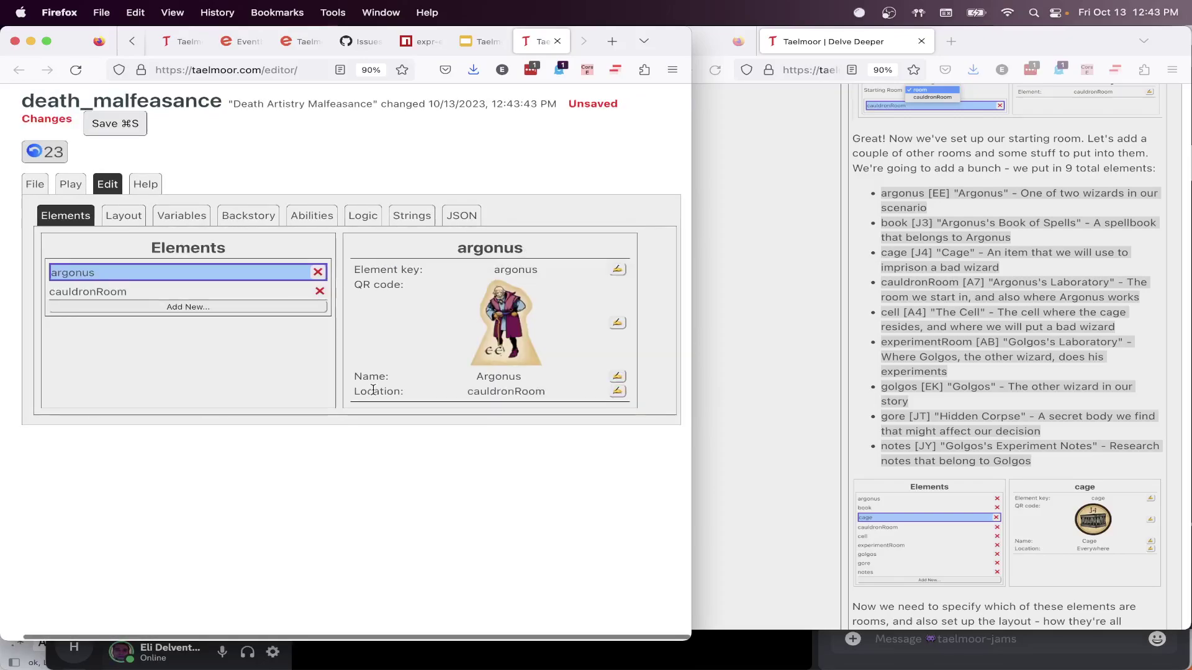
scroll(505, 391, left, 1)
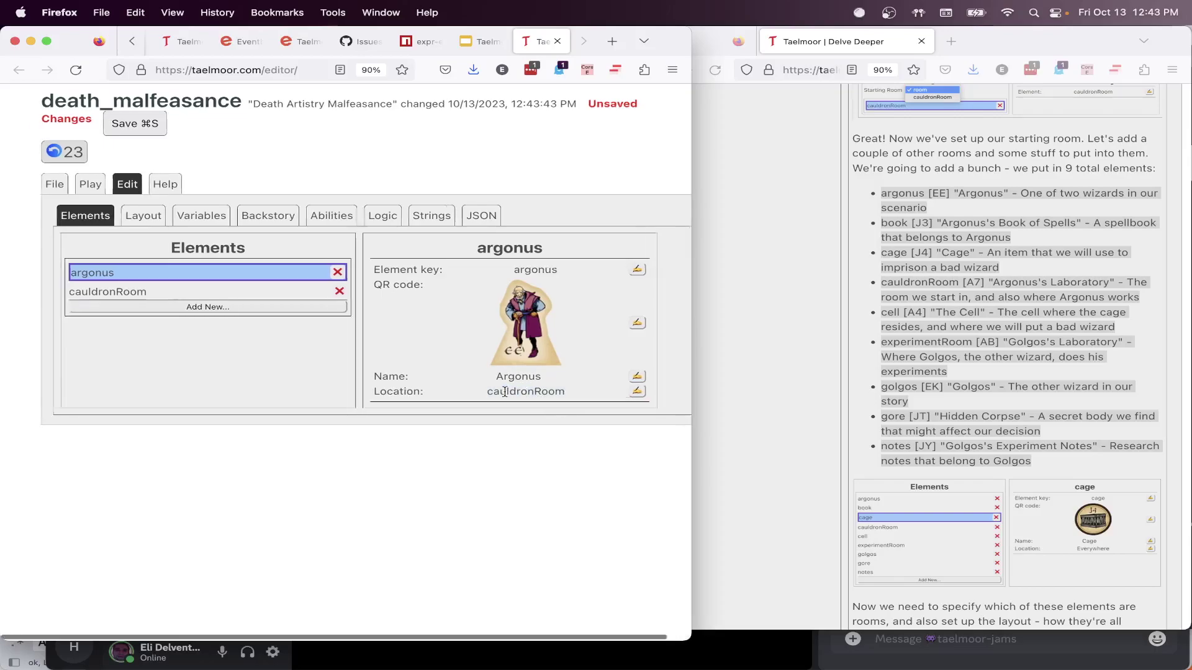
Review the argonus element's location, the cauldronRoom element's details and the room layout, and return to the elements
scroll(504, 391, right, 1)
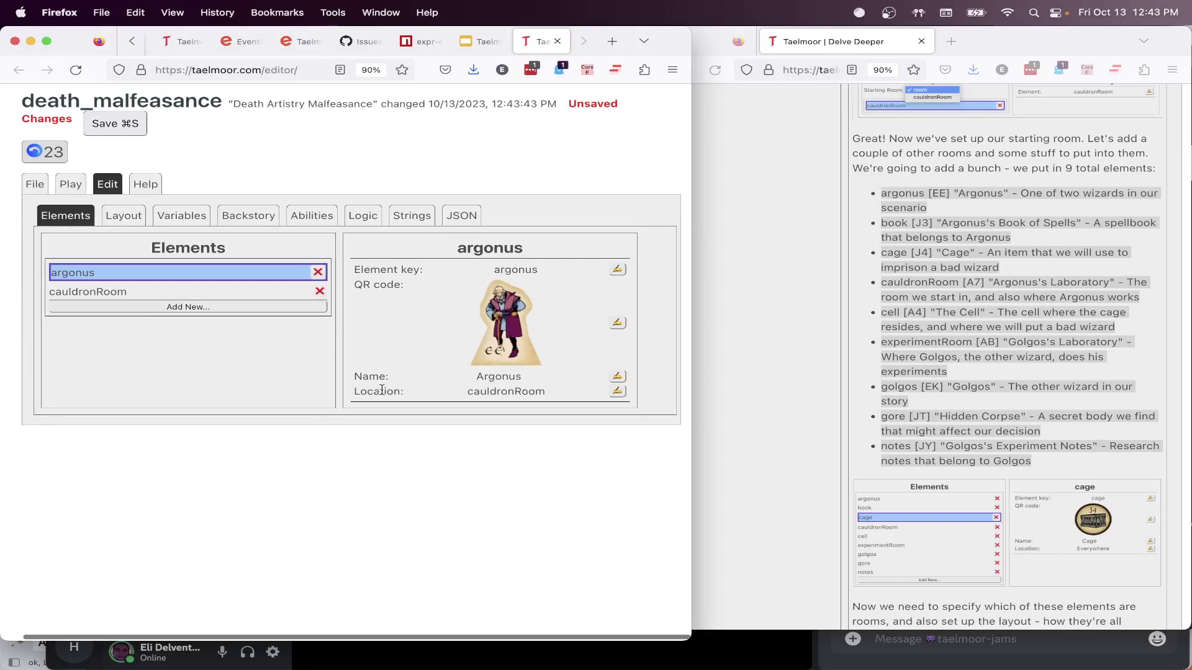
drag(379, 392, 507, 391)
double_click(507, 391)
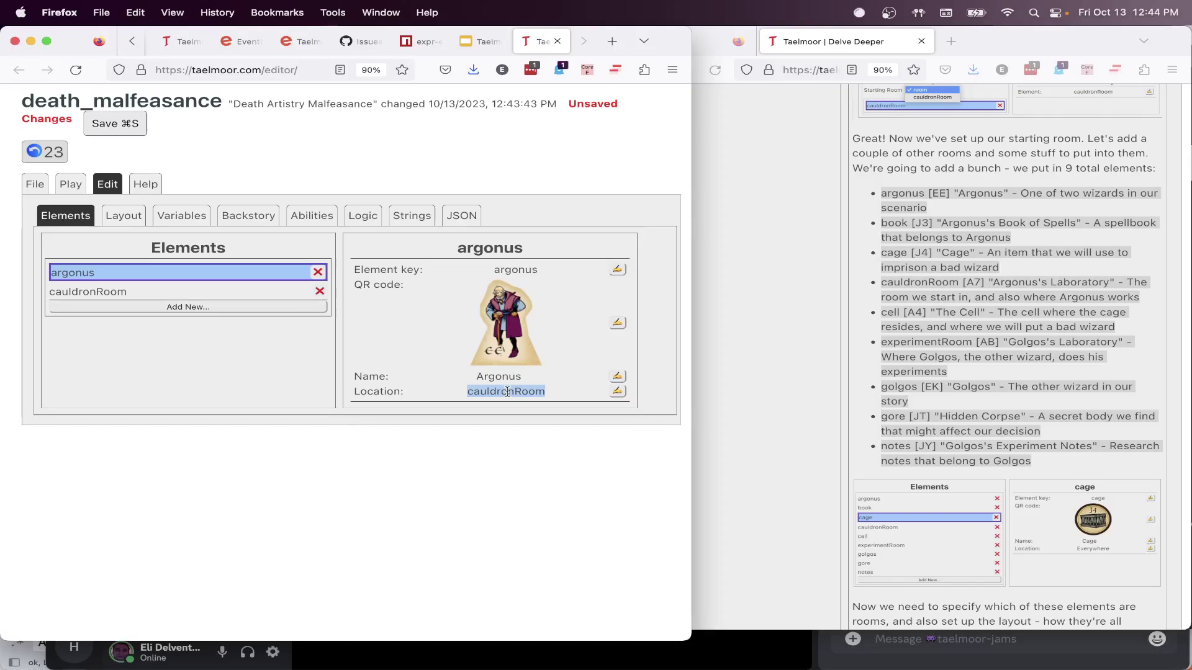
click(118, 291)
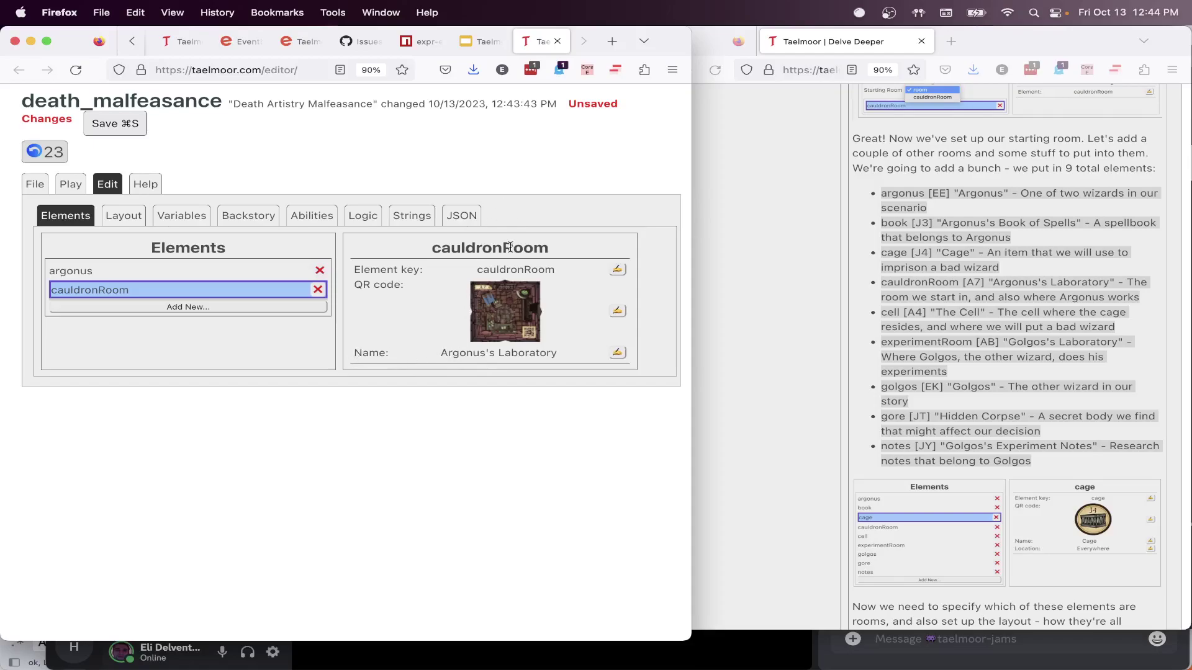
click(114, 276)
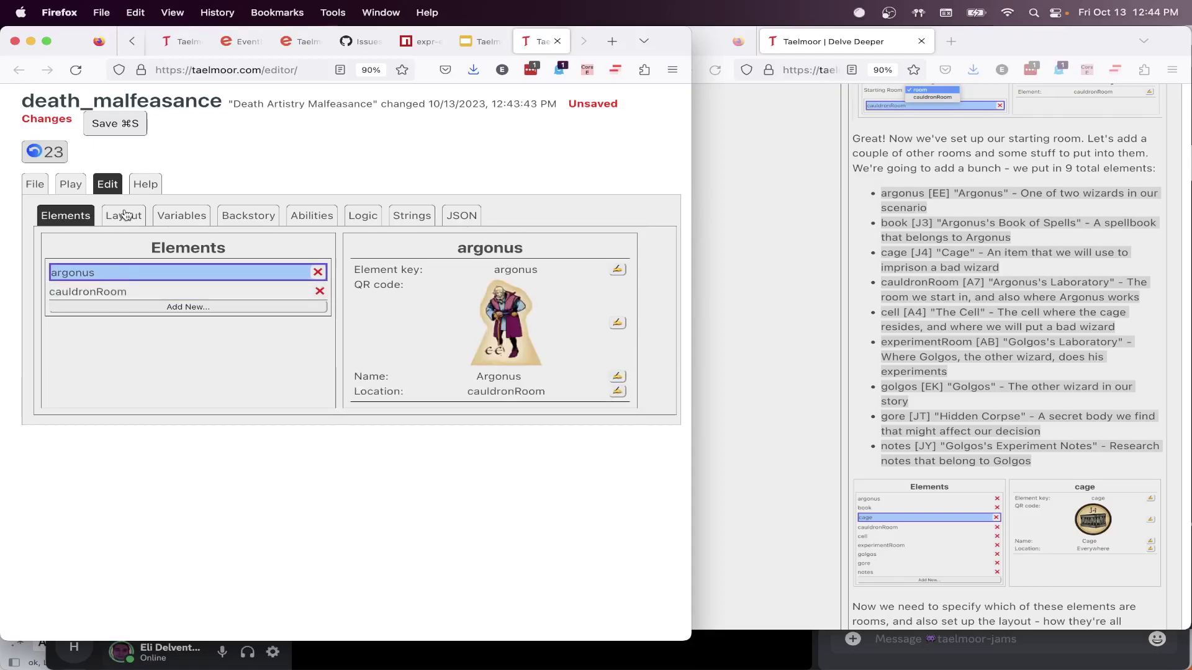
click(124, 215)
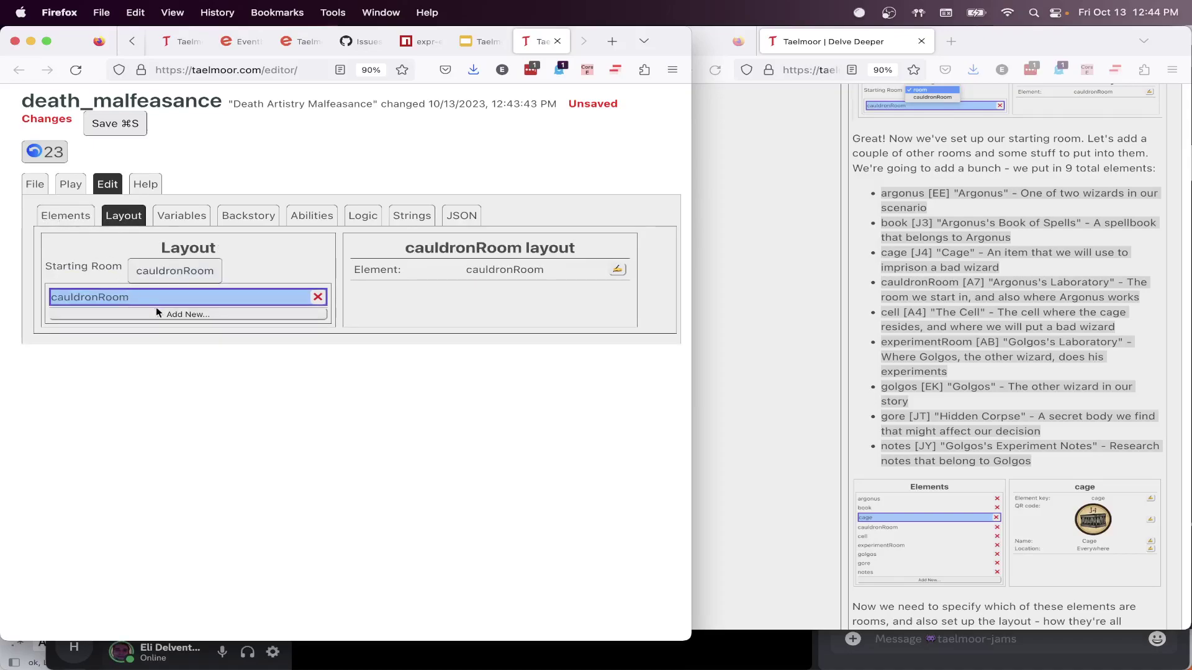
click(67, 217)
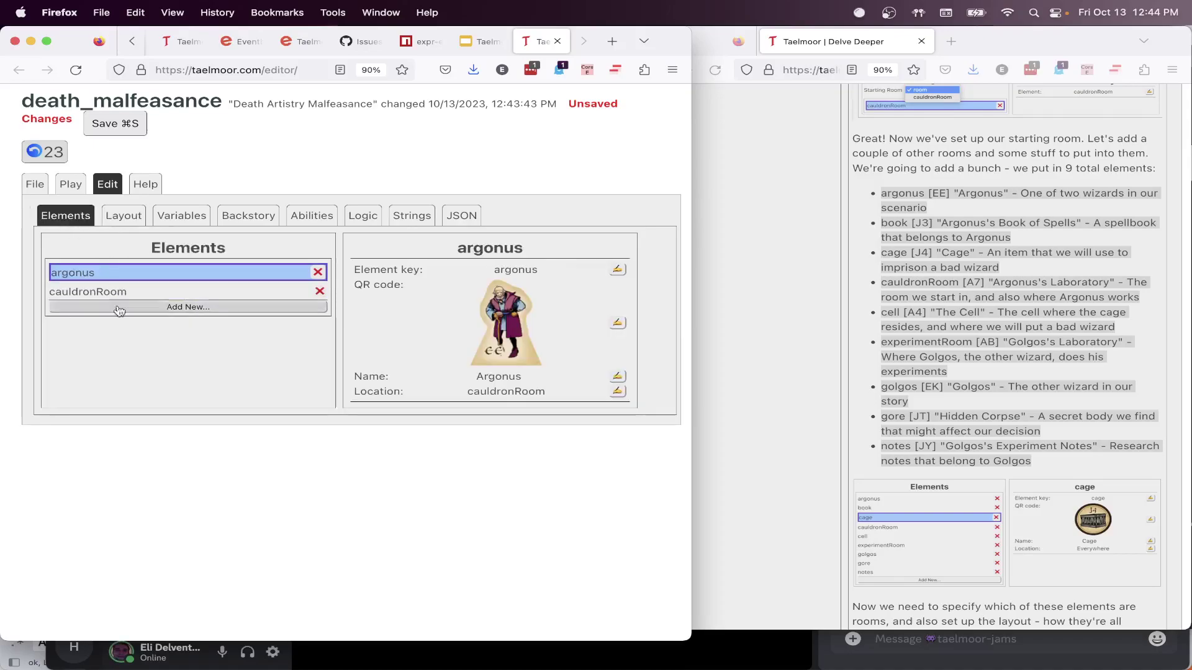
Add a new element to the scenario, and choose the J3 book token as its QR code piece
click(158, 311)
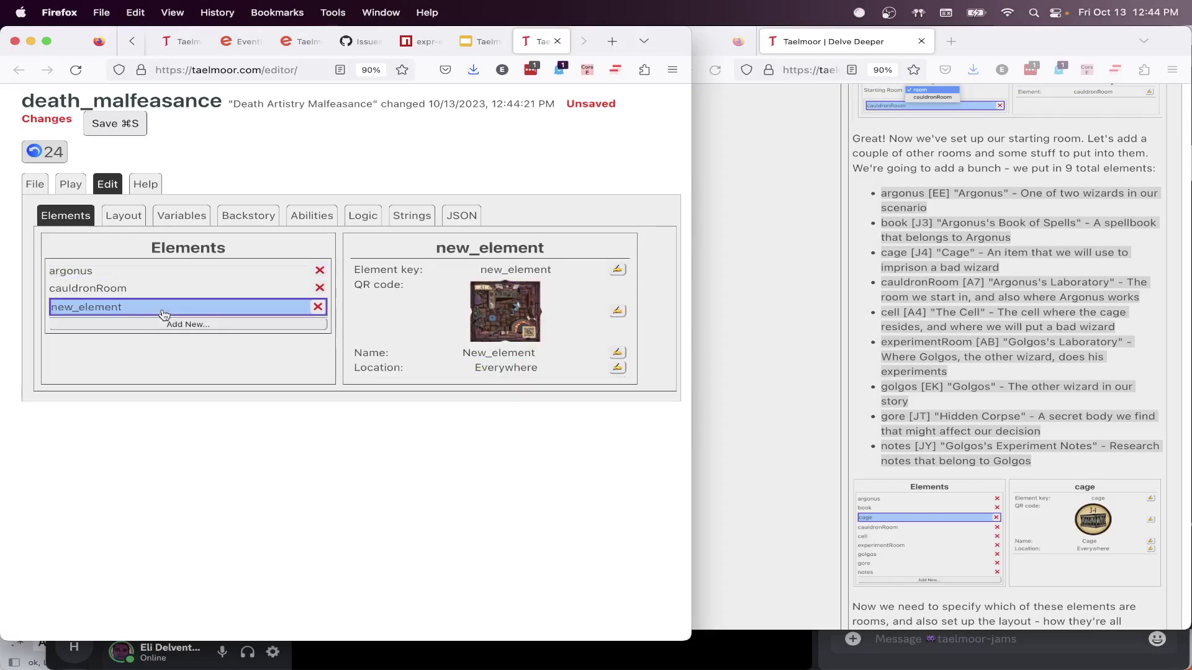
click(617, 311)
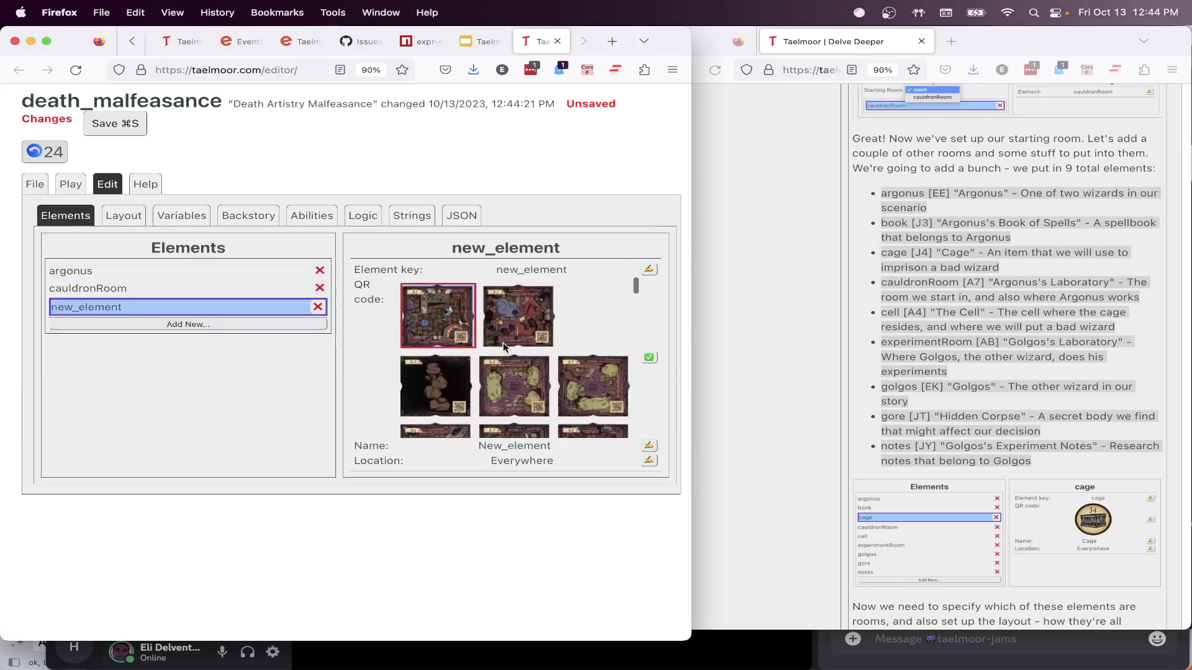
scroll(504, 345, down, 10)
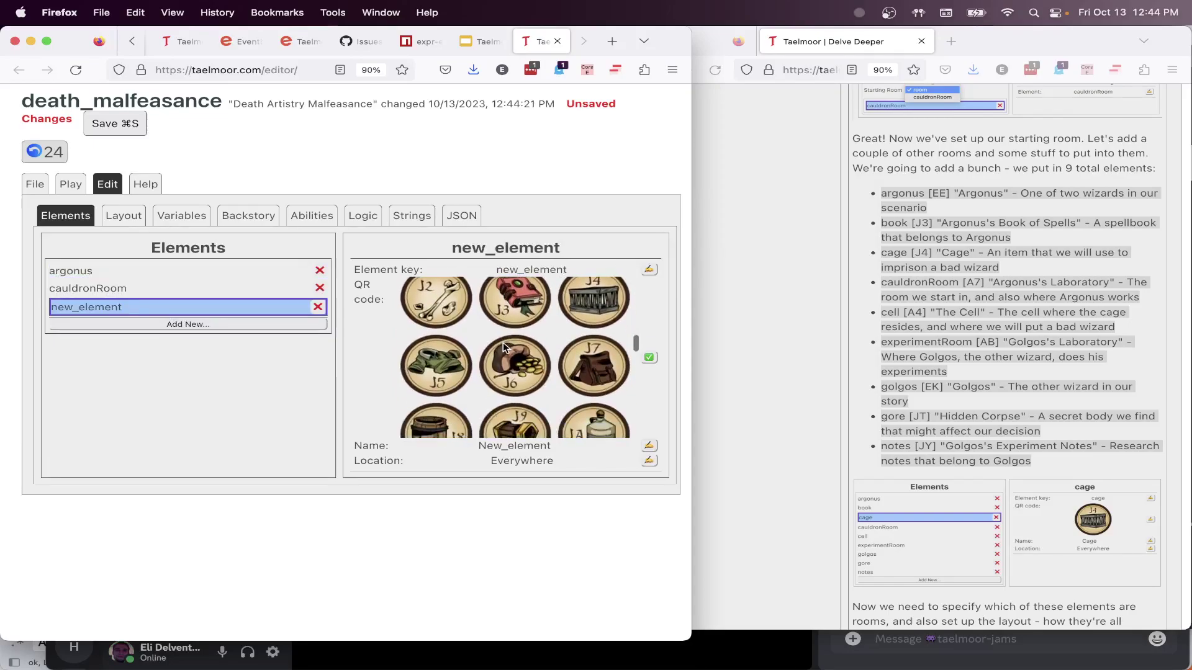
scroll(504, 345, up, 1)
click(510, 317)
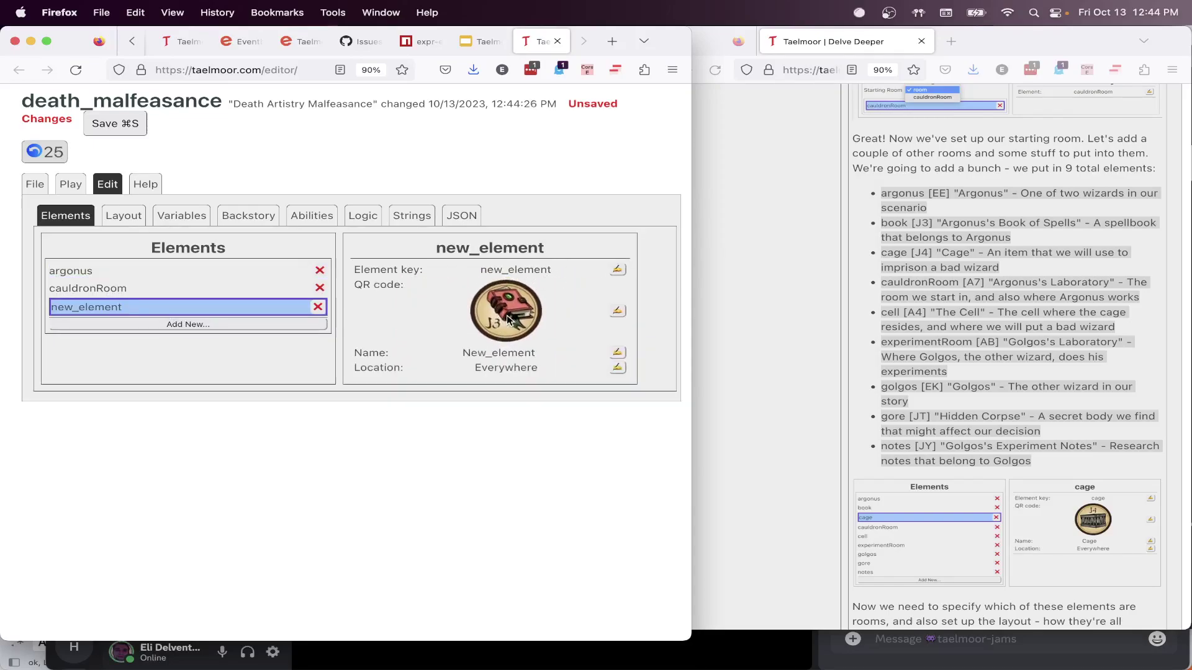
Set the new book element's key to book and its name to Argonus's Book of Spells
click(618, 268)
text(book)
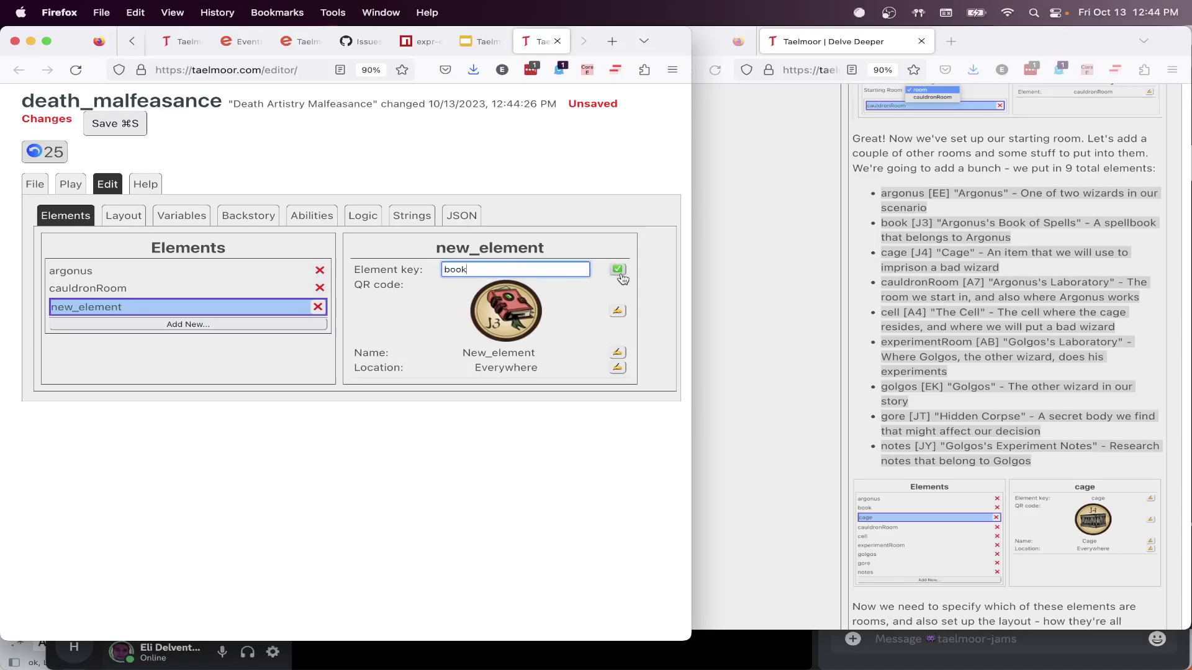
key(Return)
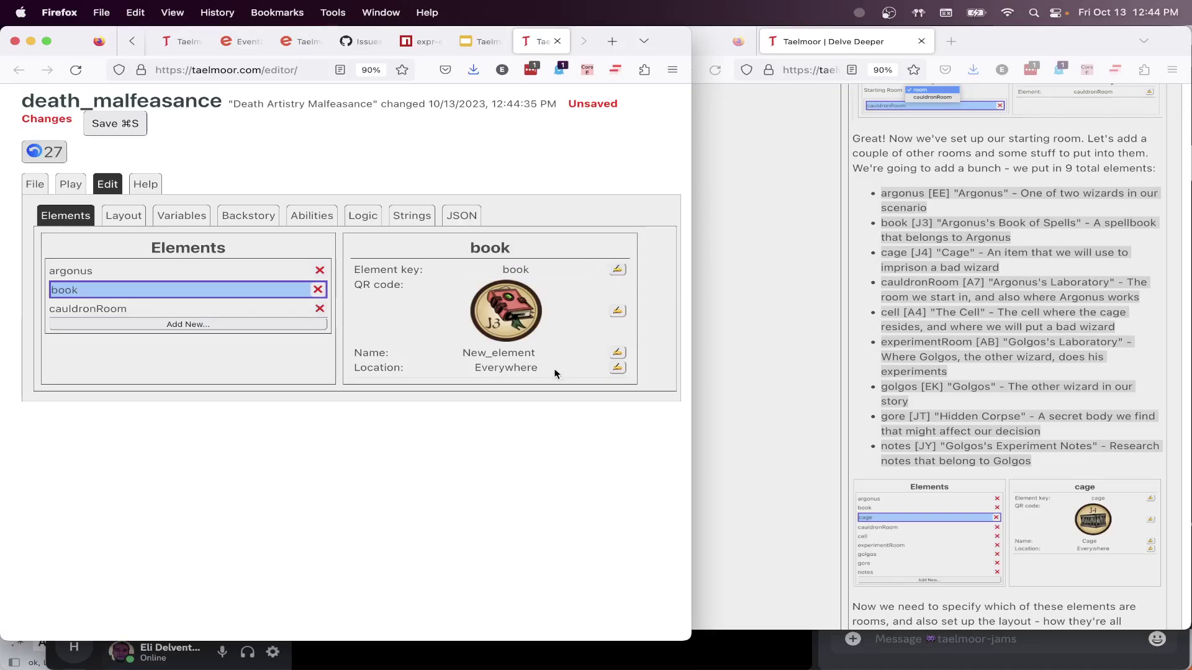
click(84, 273)
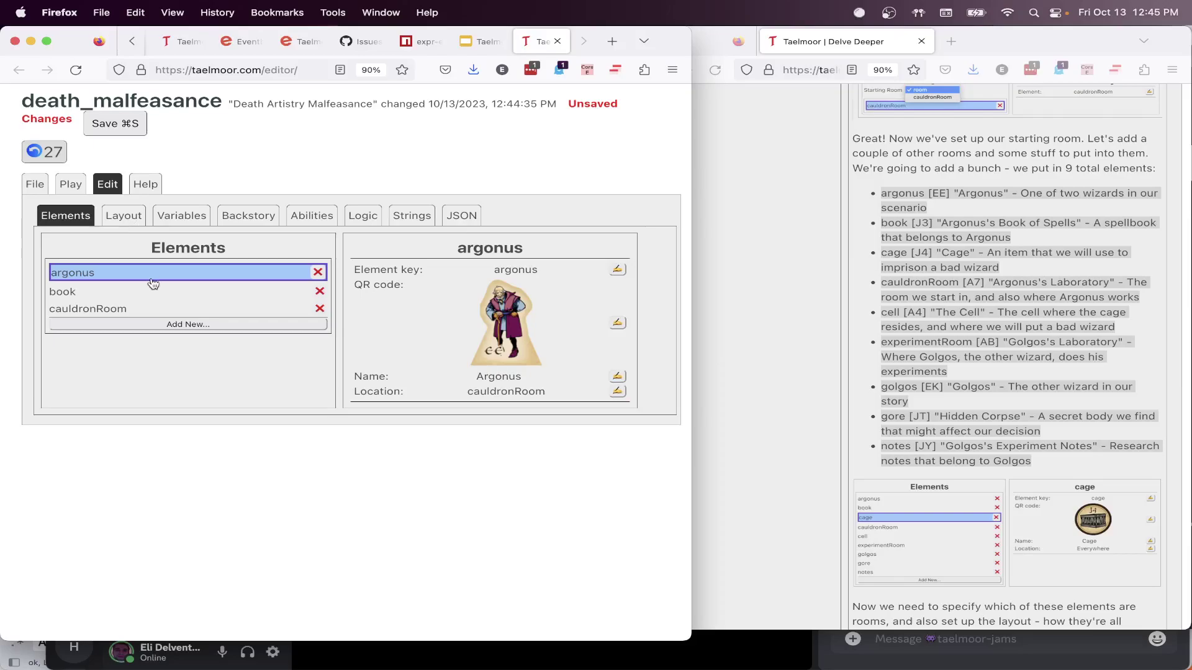
click(124, 291)
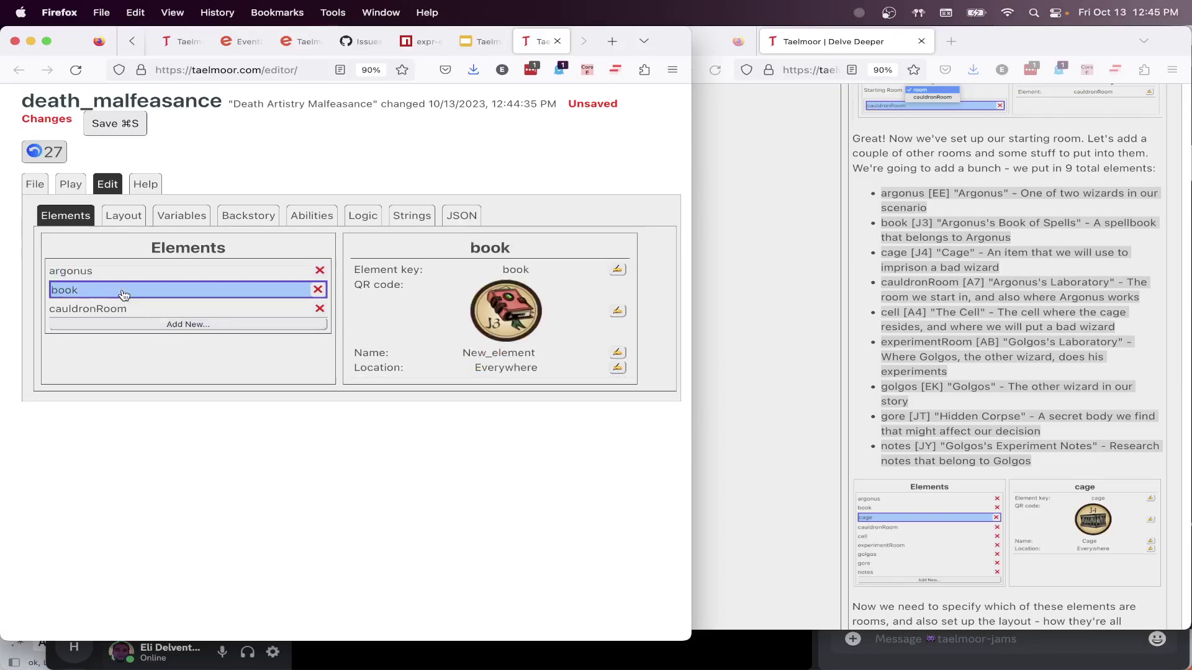
click(618, 354)
double_click(499, 352)
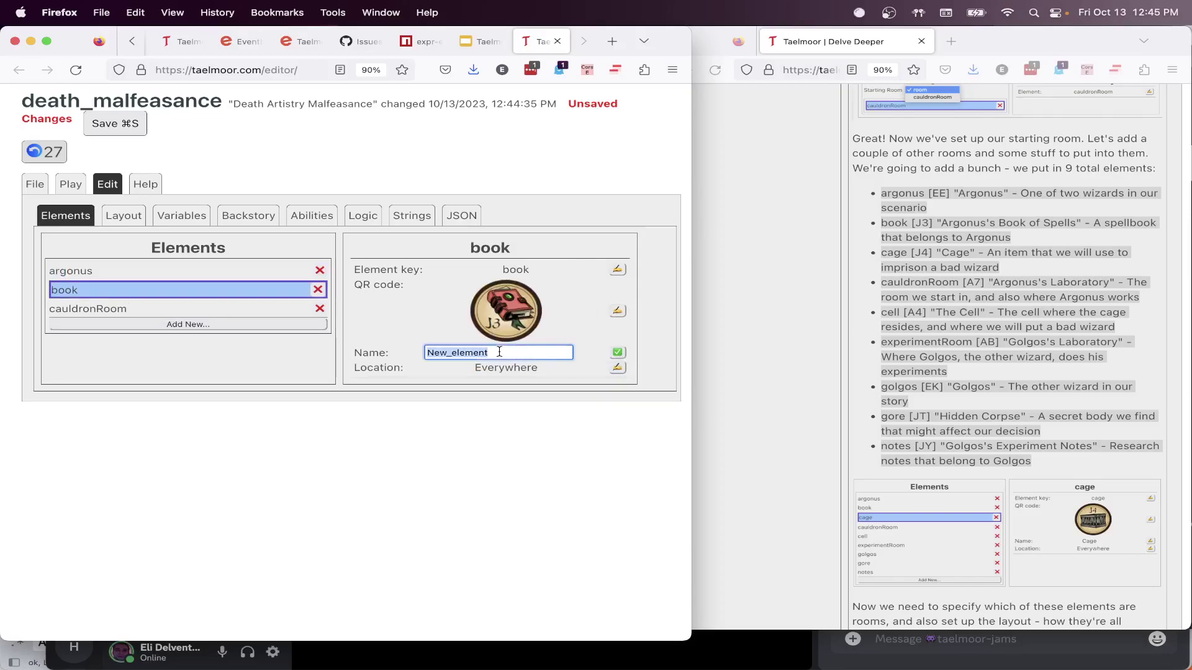
text(Argonus's Book of Spells)
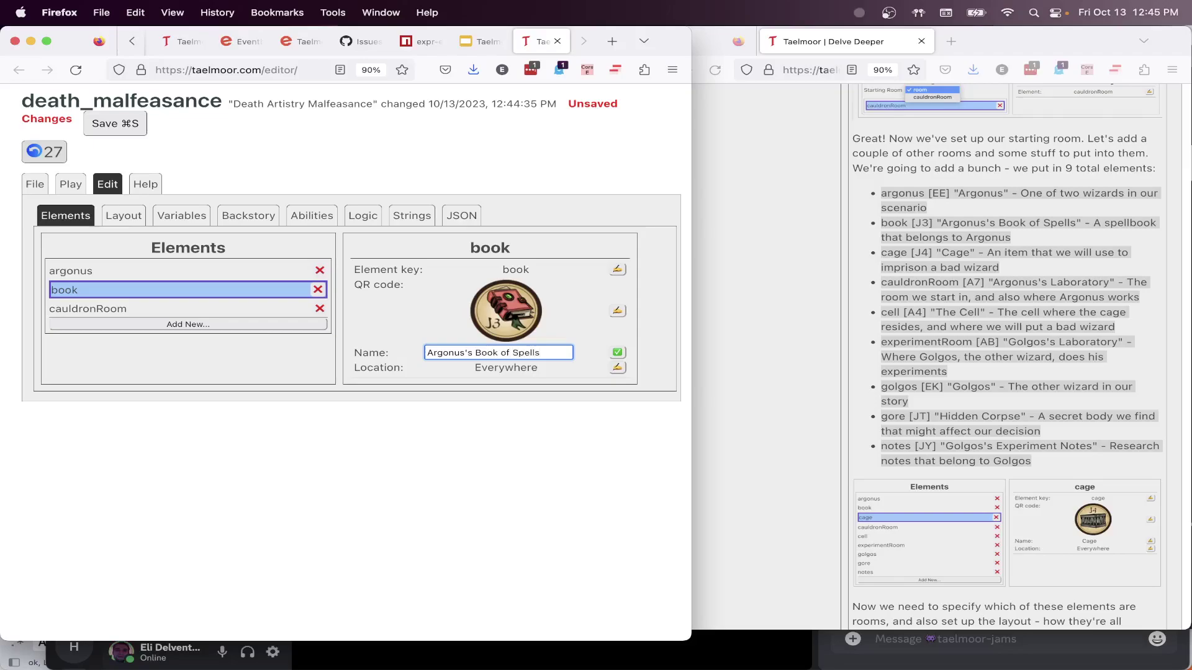
click(617, 352)
Restrict the book element's location to the specific room cauldronRoom
click(617, 367)
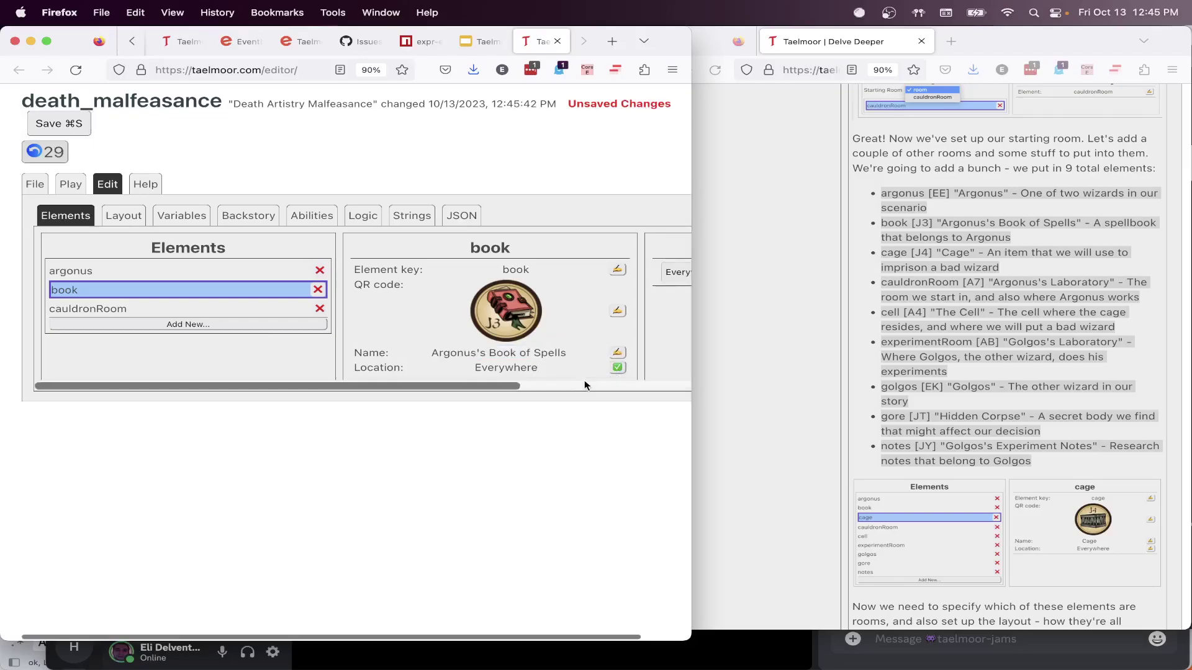
click(606, 268)
click(572, 291)
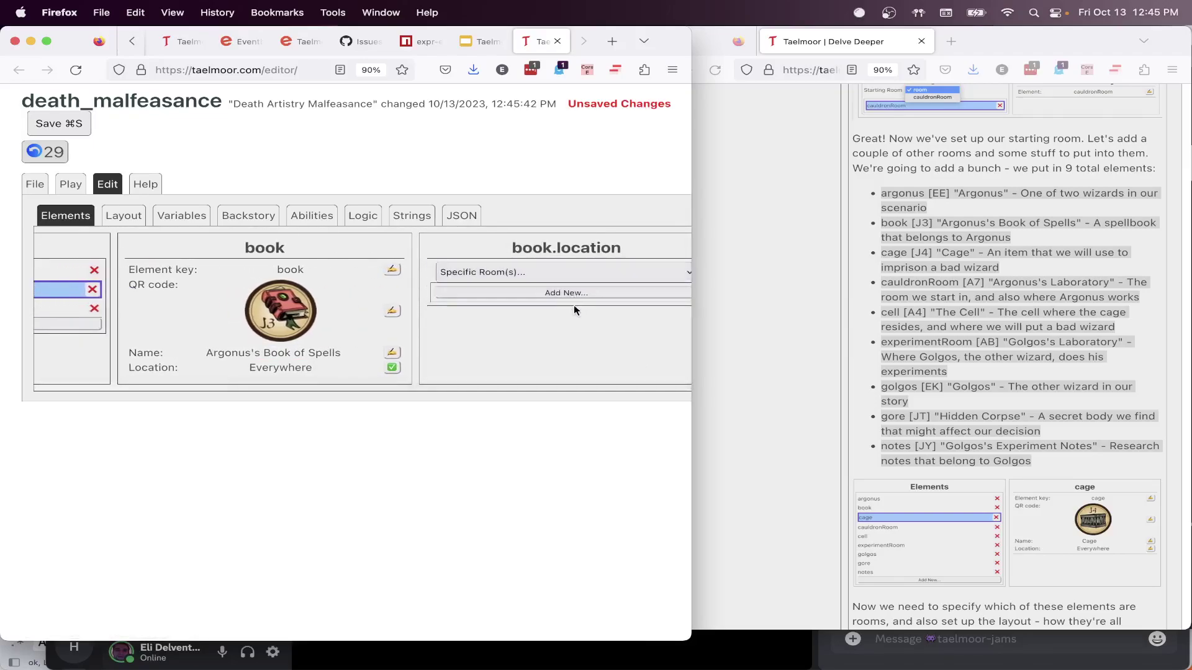
click(550, 297)
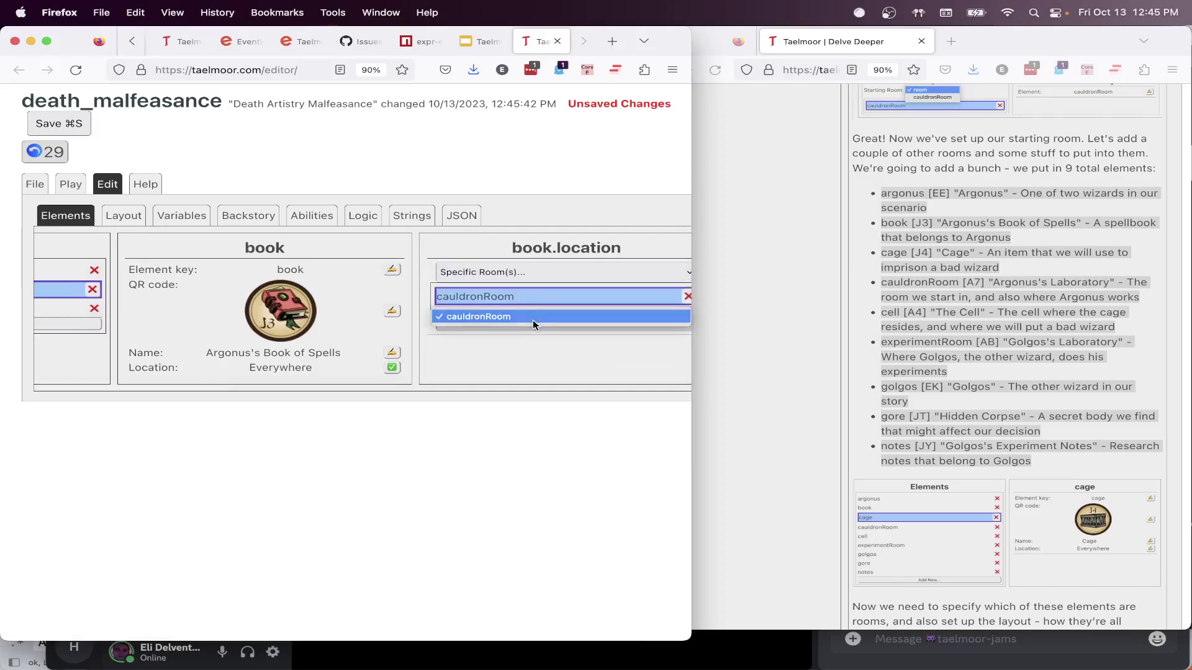
click(532, 317)
scroll(422, 366, right, 2)
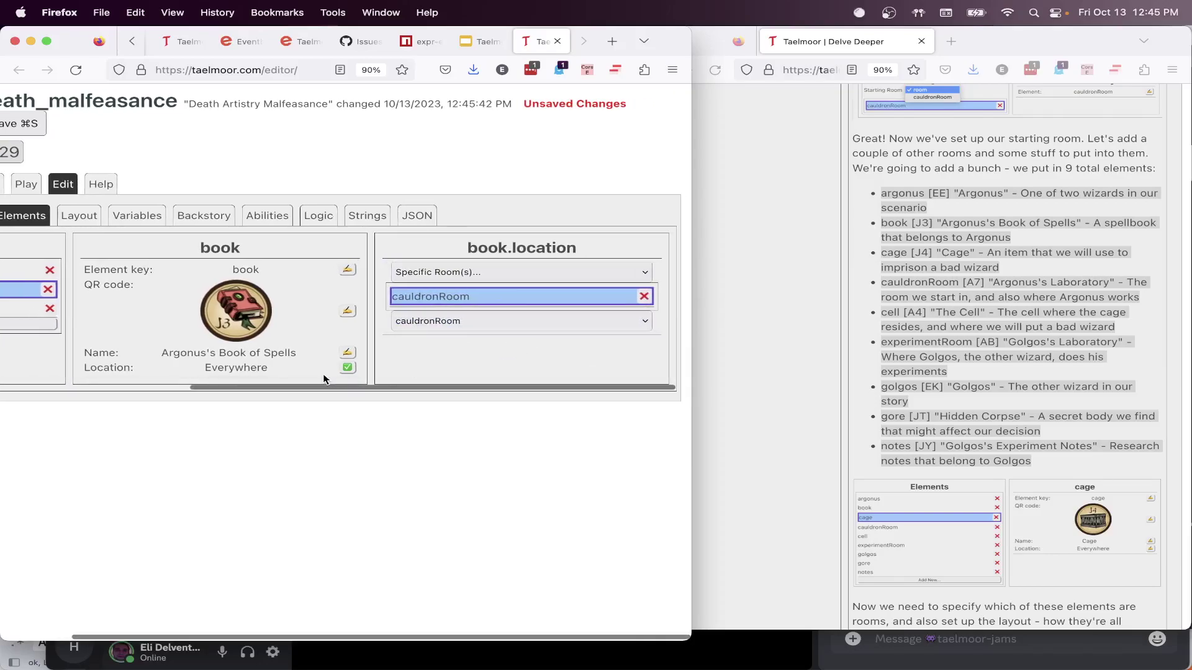
click(346, 369)
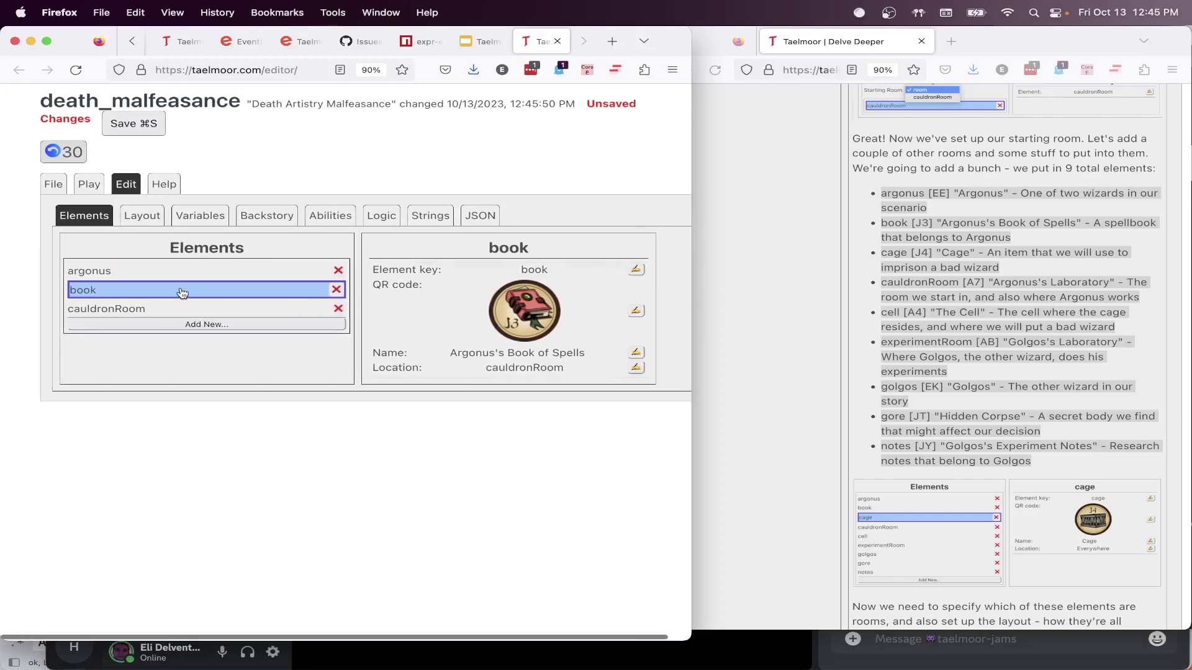
Add another element to the scenario and set its key to cage
click(123, 278)
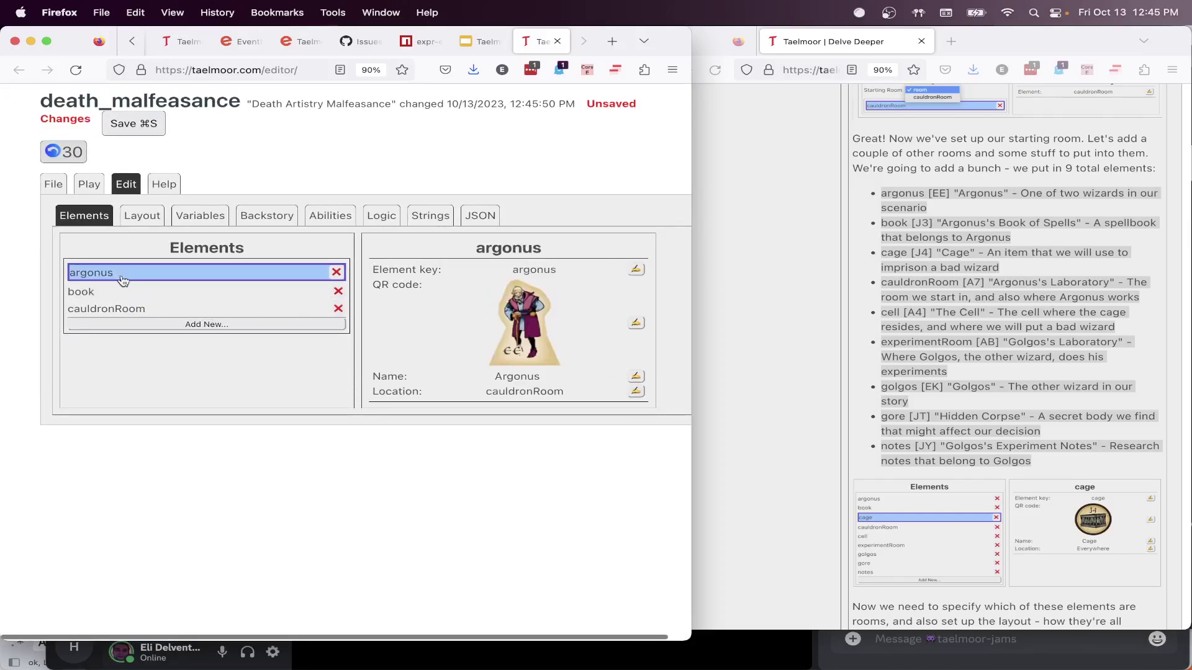
click(122, 293)
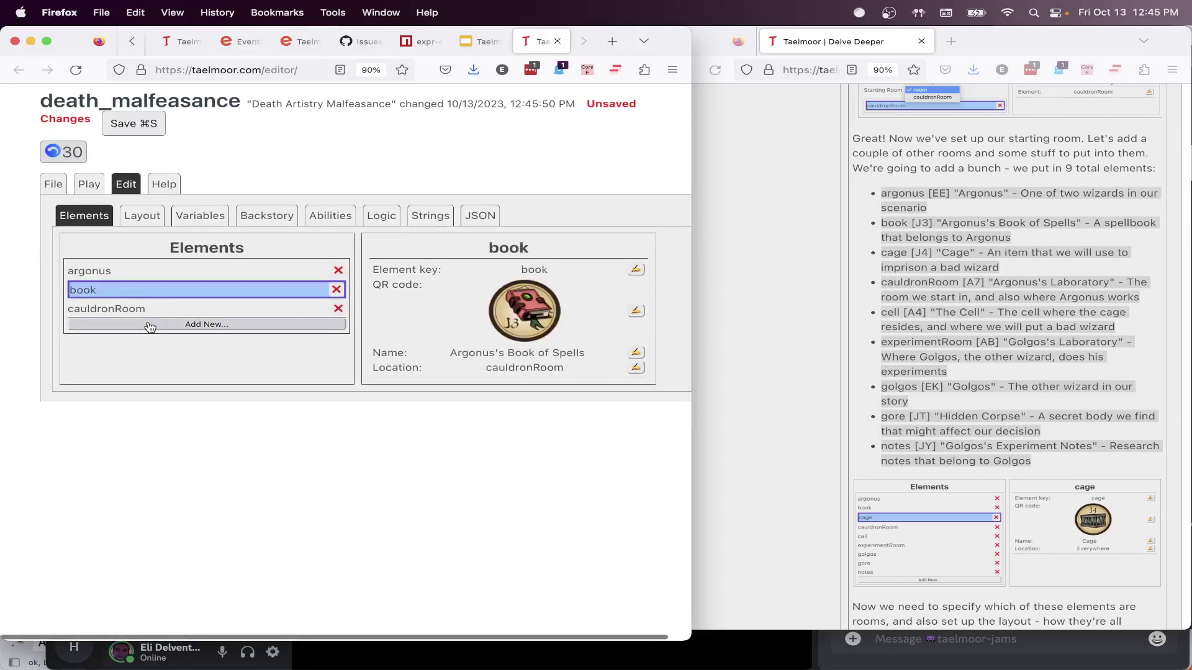
click(149, 325)
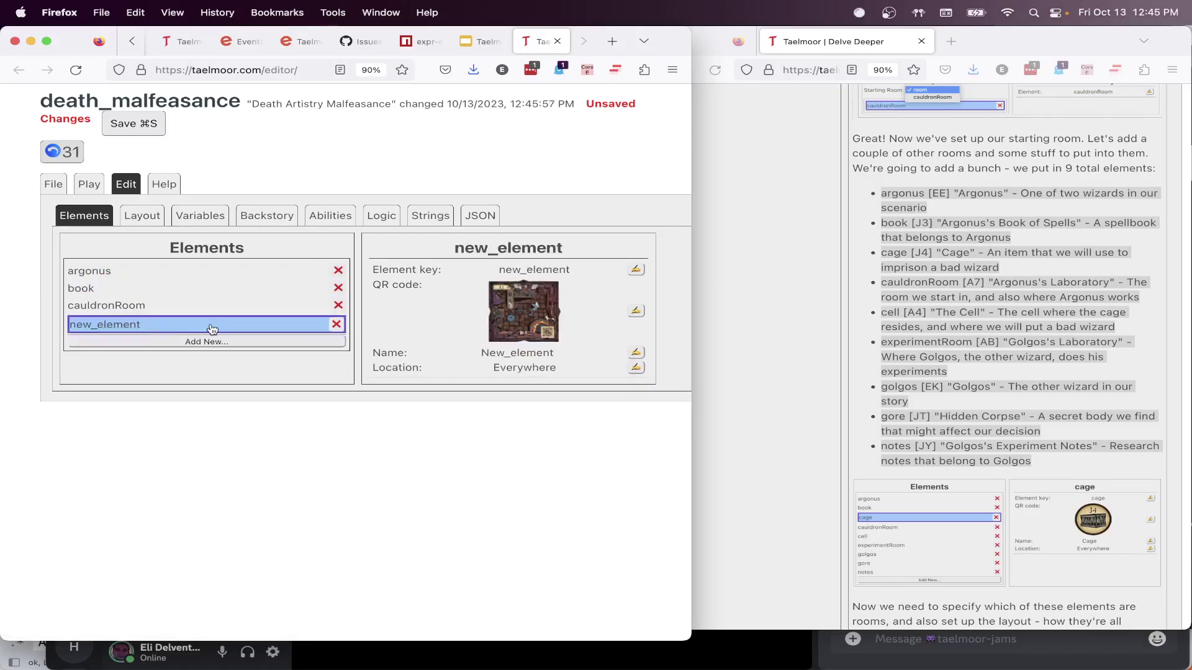
click(635, 269)
text(cage)
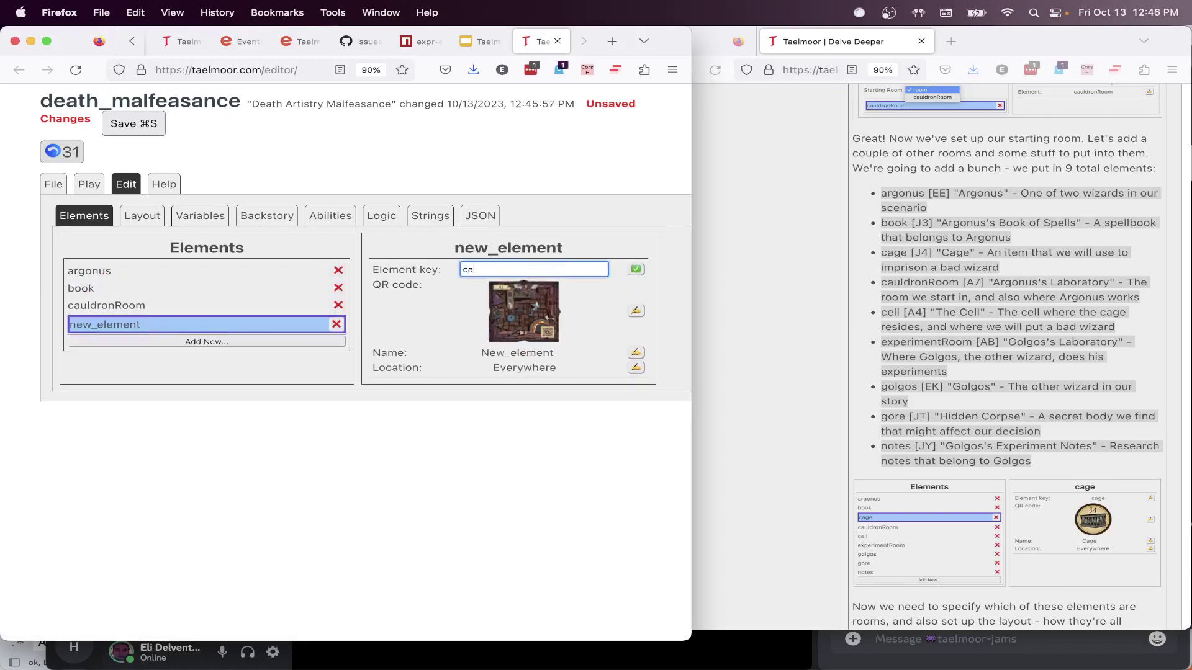
click(634, 270)
Choose the J4 token as the cage element's QR code piece, and set its name to Cage
click(636, 311)
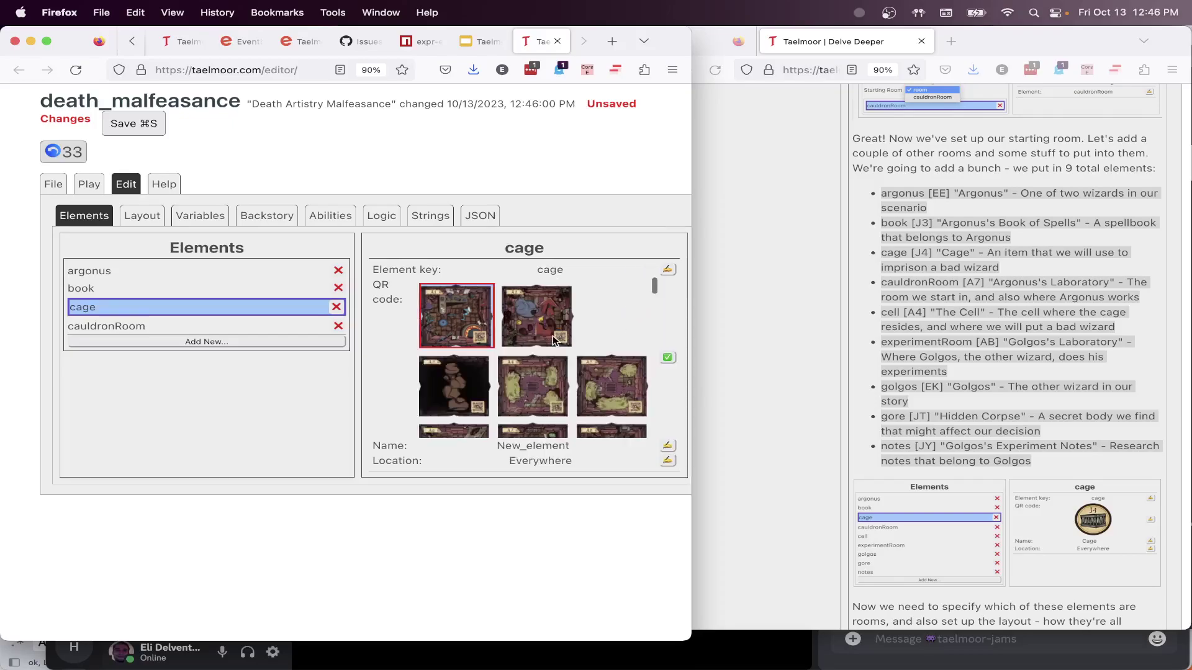
scroll(553, 336, down, 5)
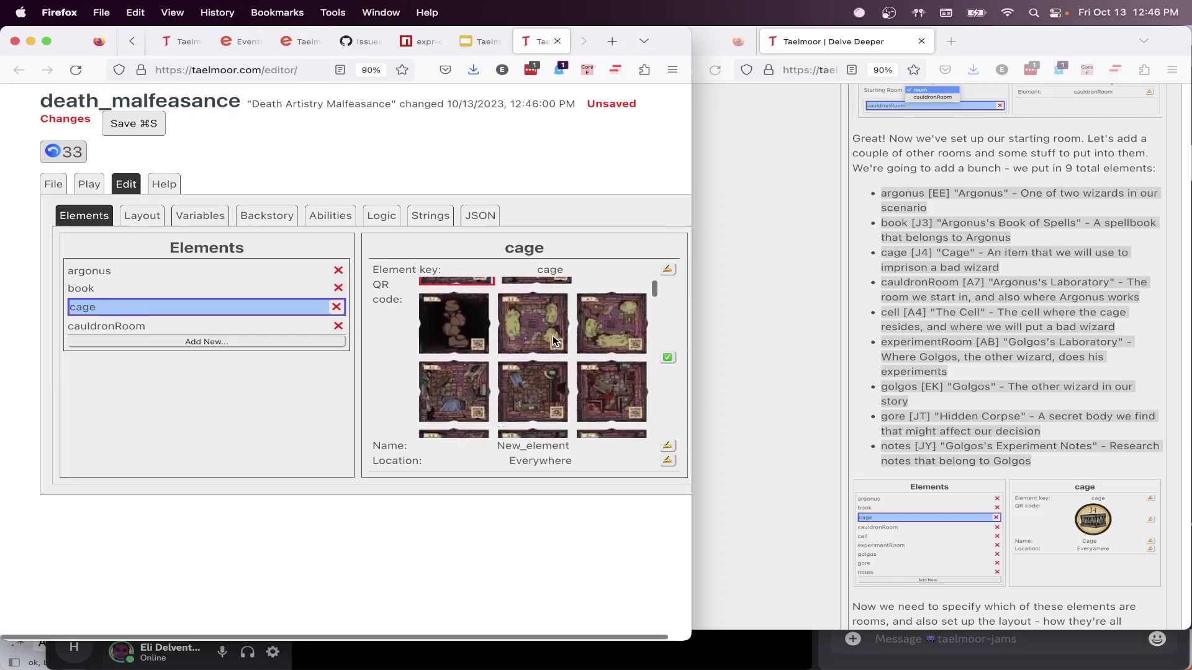
scroll(553, 337, down, 5)
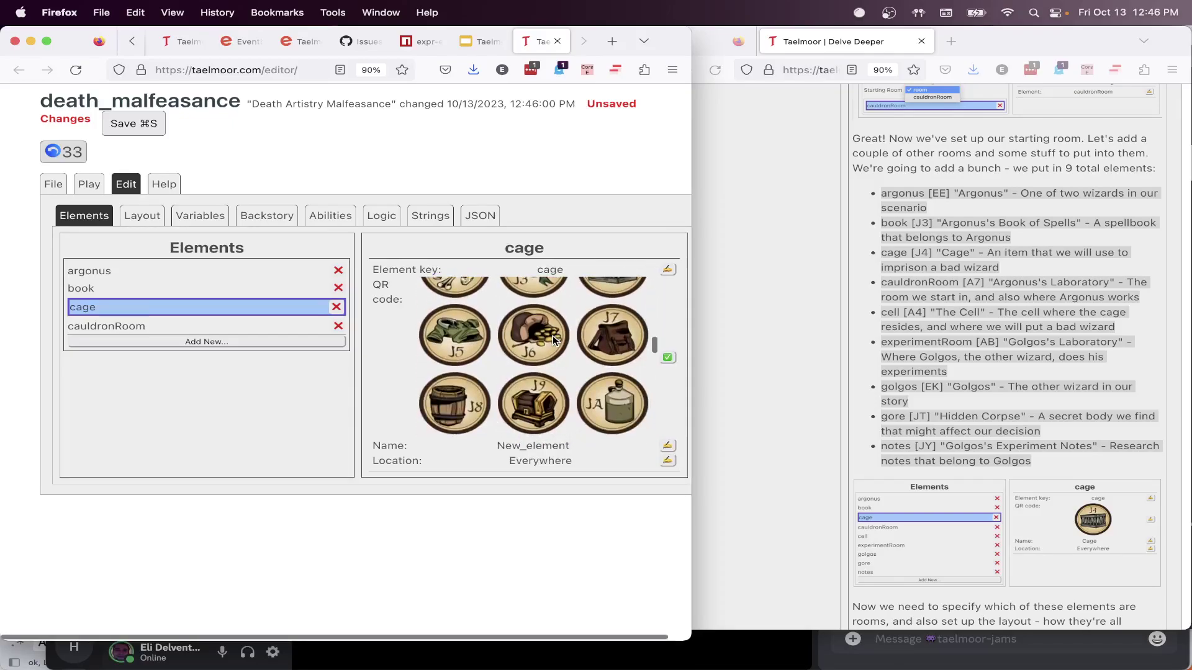
click(611, 326)
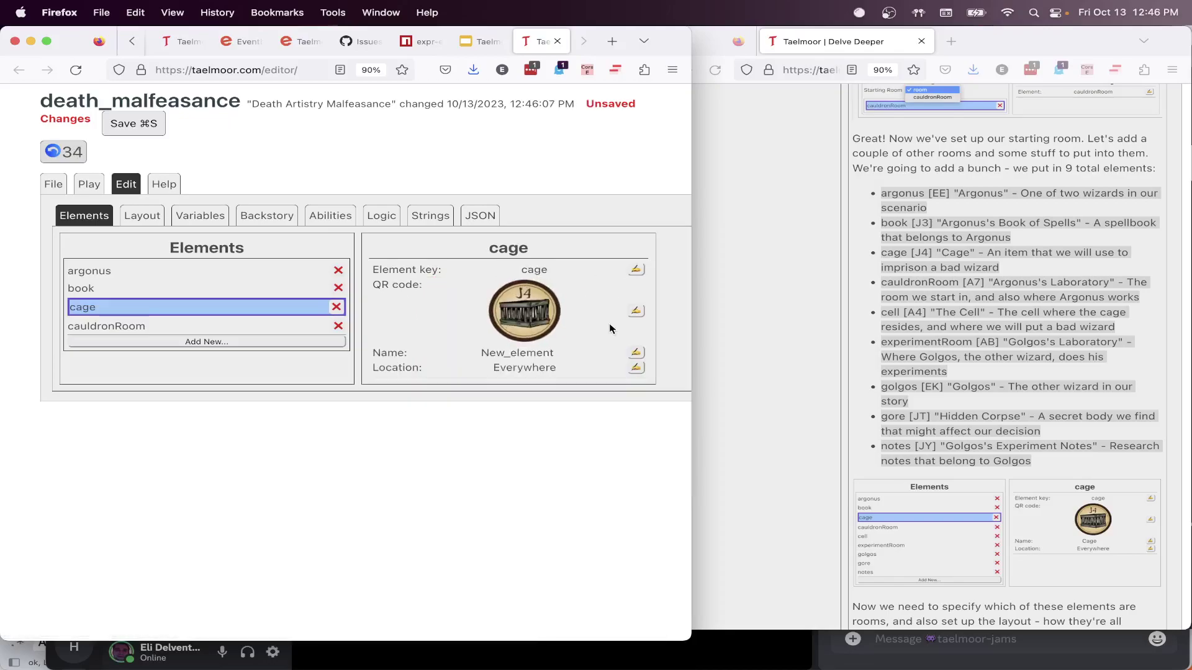
click(636, 352)
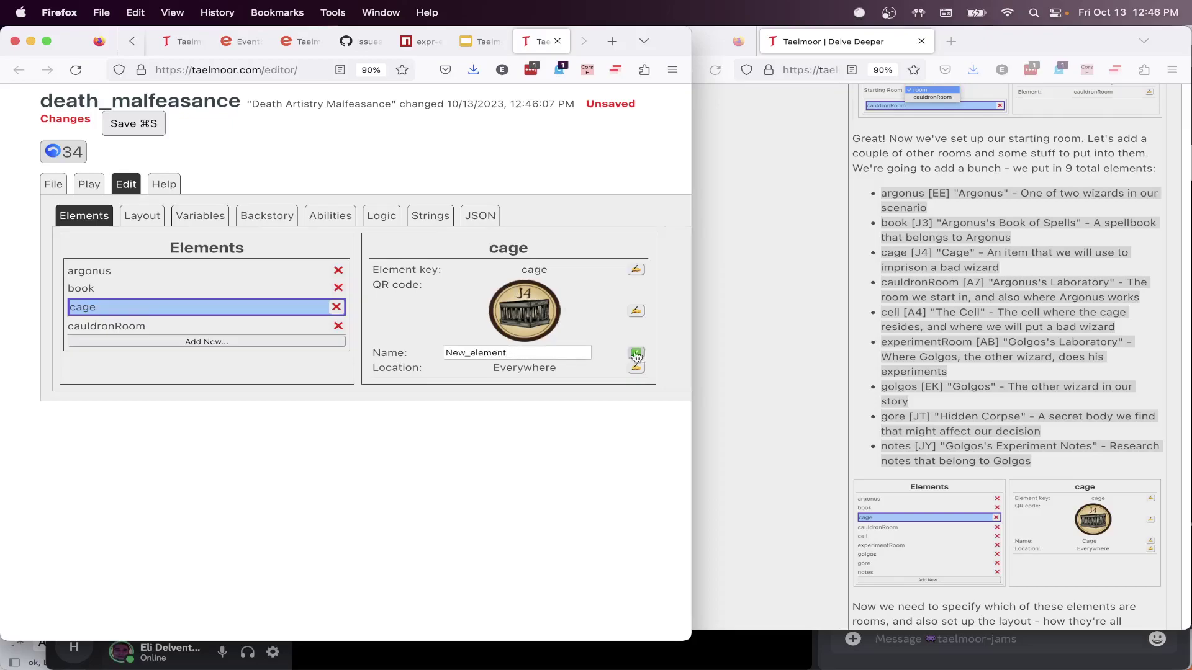
click(557, 351)
double_click(557, 351)
text(Cage)
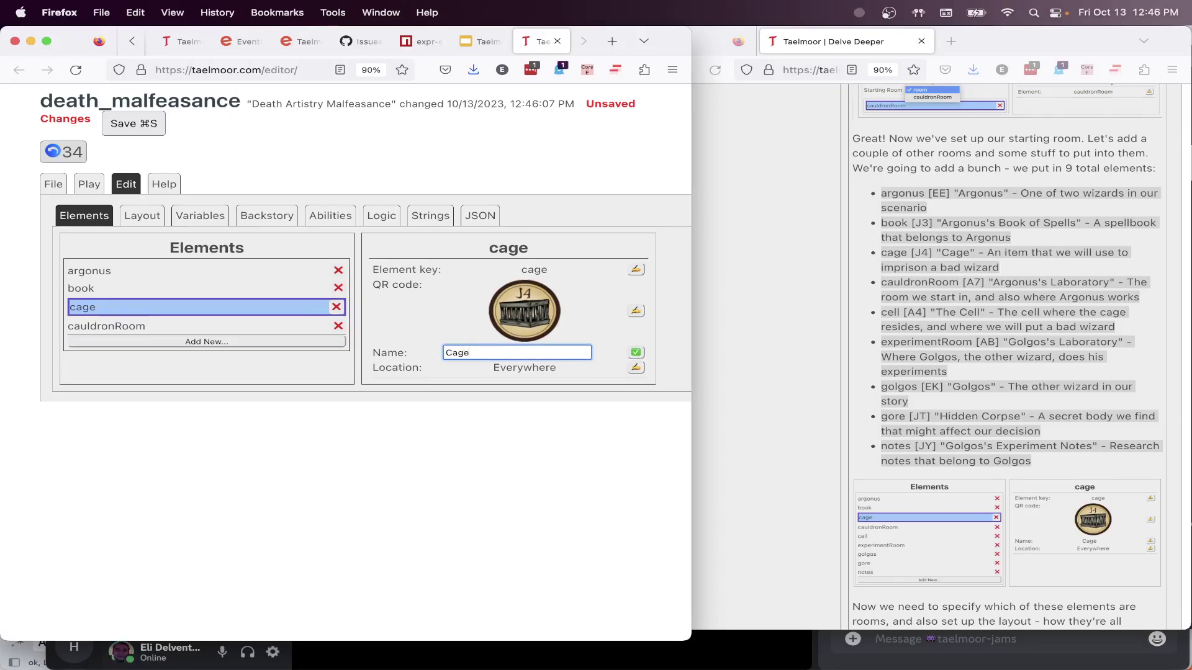
click(633, 352)
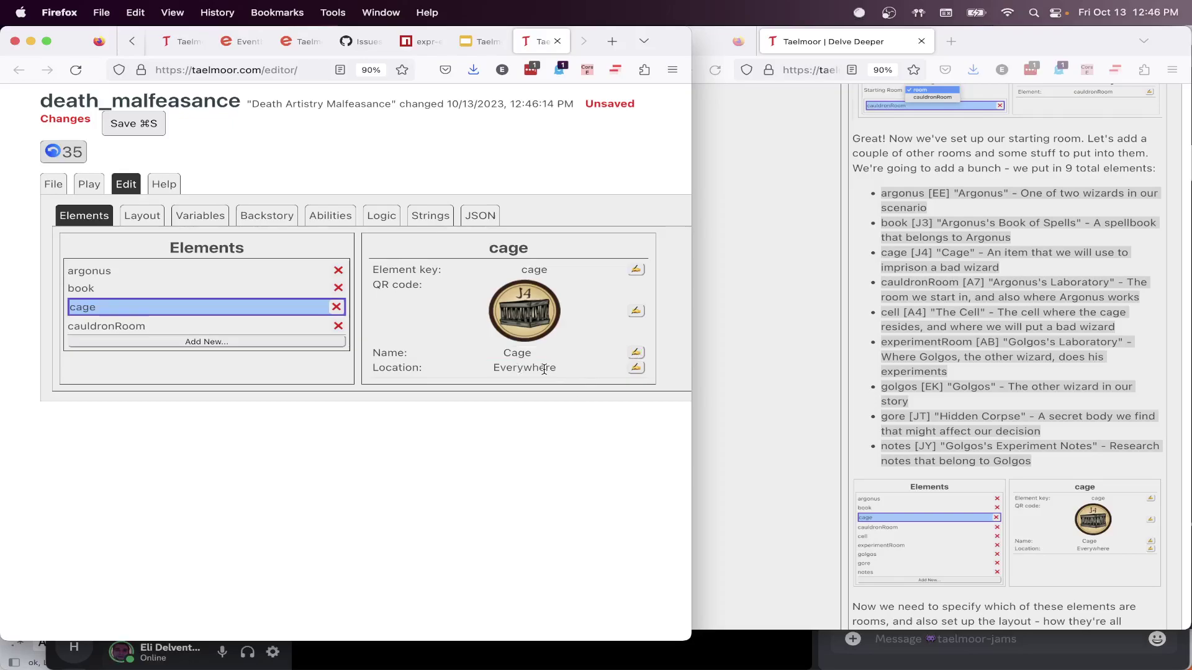
Add a further element to the scenario and set its key to cell
click(201, 343)
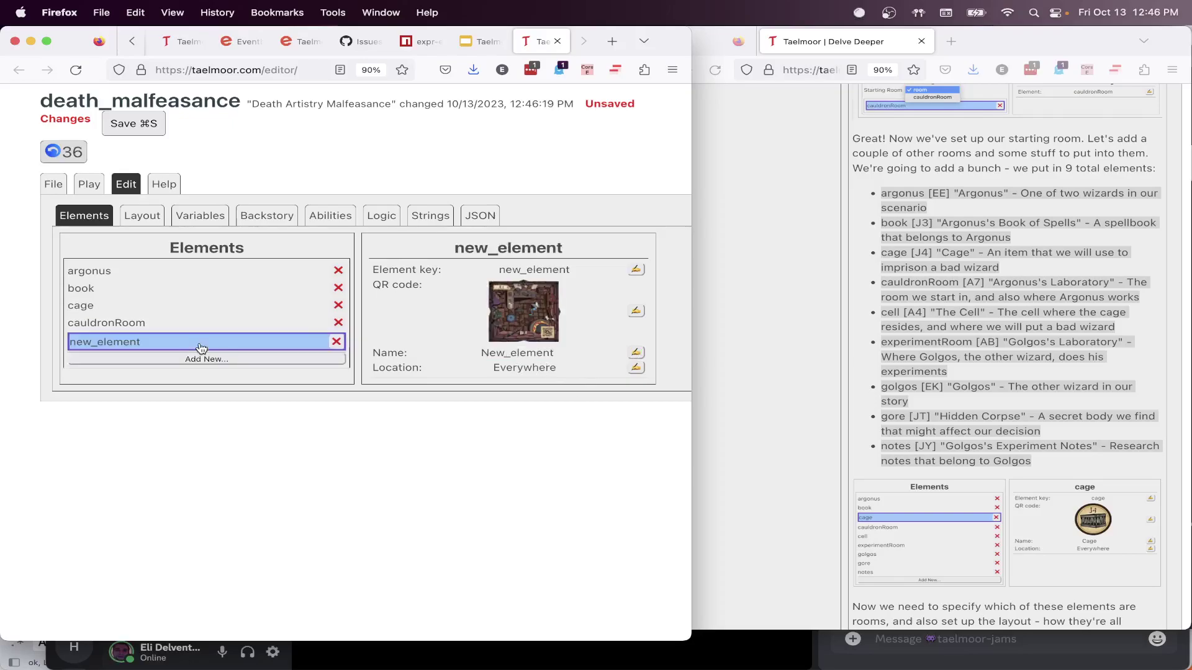
click(636, 269)
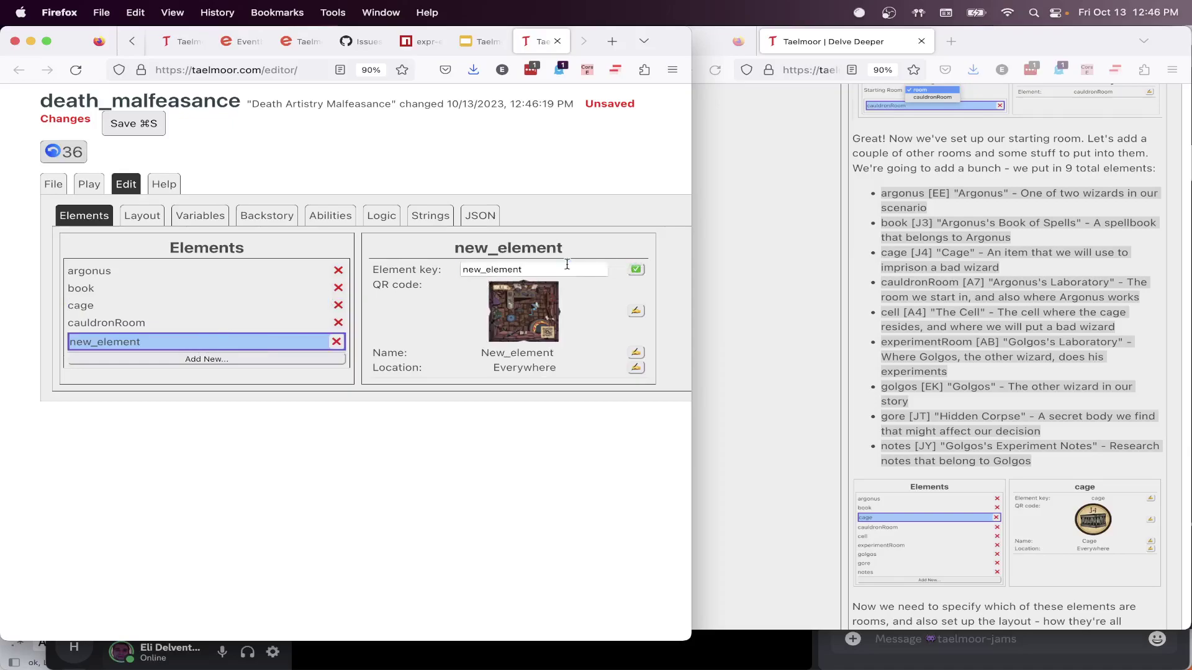
key(super+a)
text(cell)
click(636, 269)
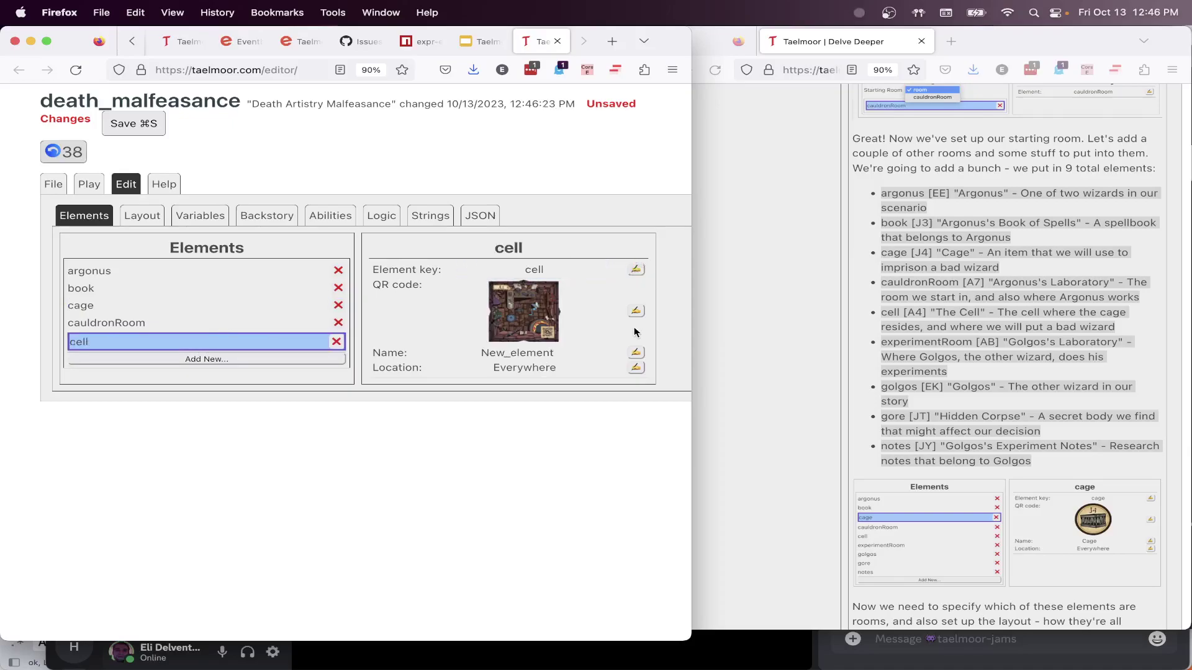
Choose the A4 room tile as the cell element's QR code piece, and set its name to The Cell
click(635, 310)
scroll(534, 348, down, 1)
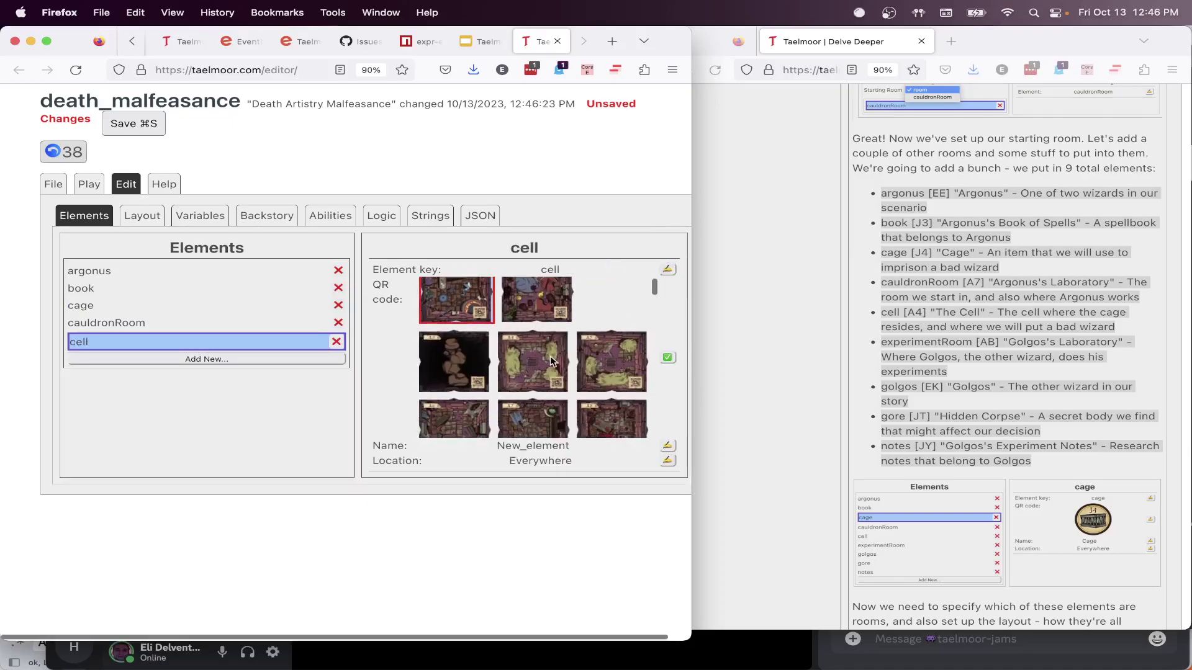
click(530, 362)
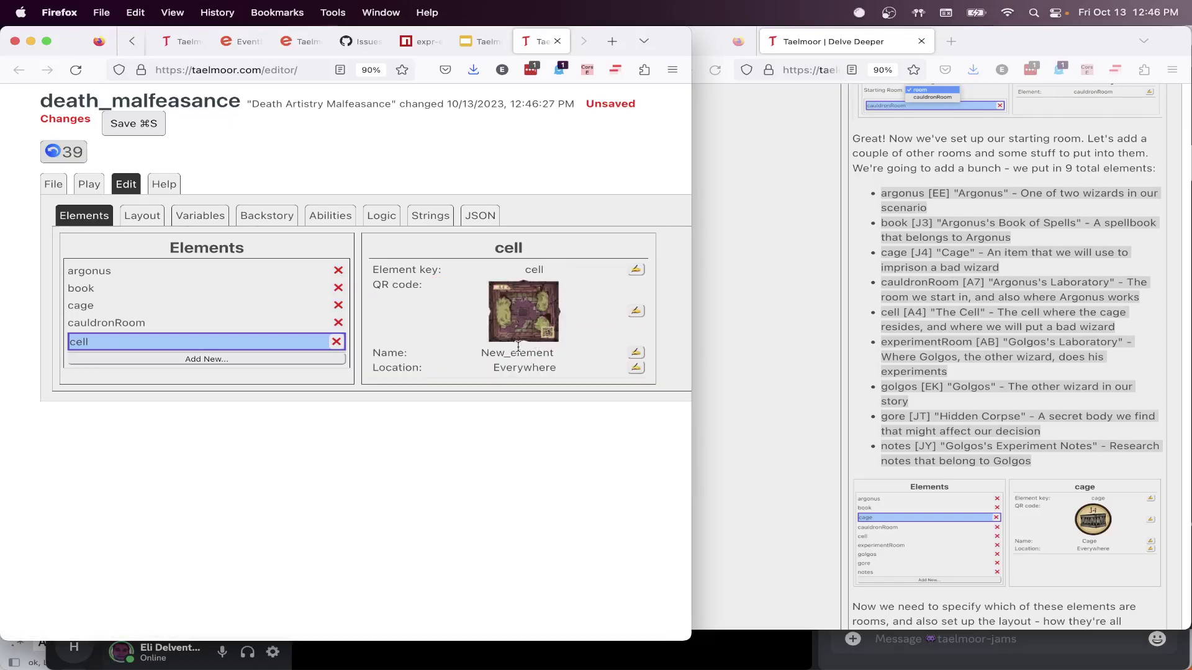
click(634, 354)
double_click(533, 352)
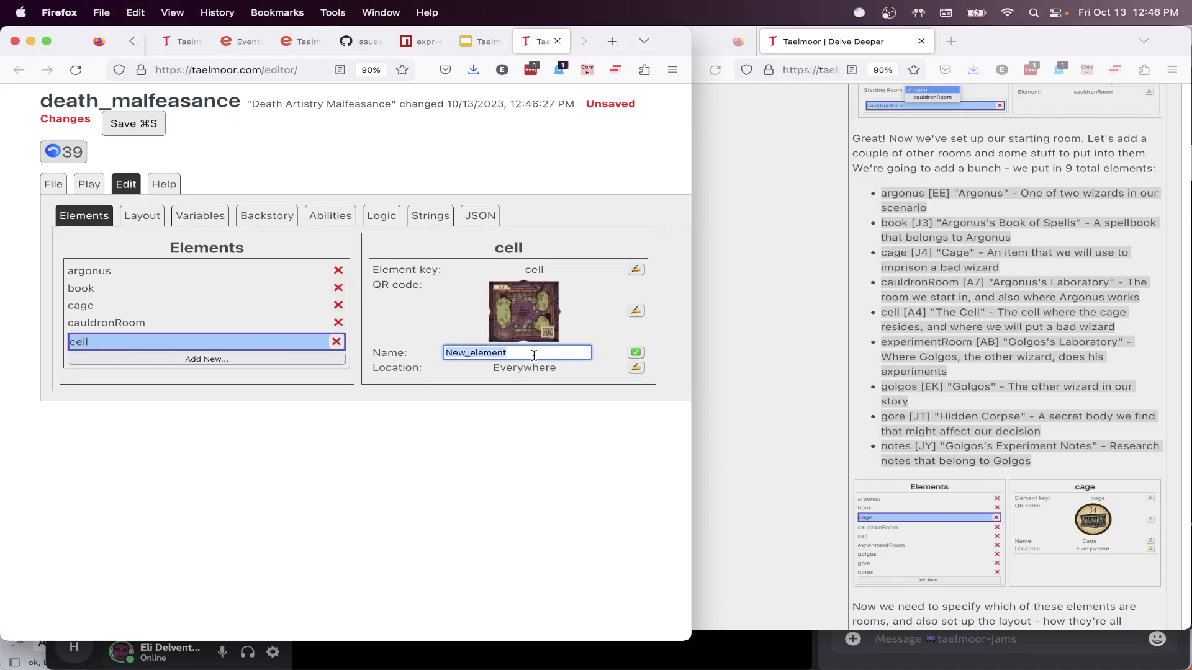
text(The cell)
key(BackSpace)
key(BackSpace)
text(Cel)
click(636, 352)
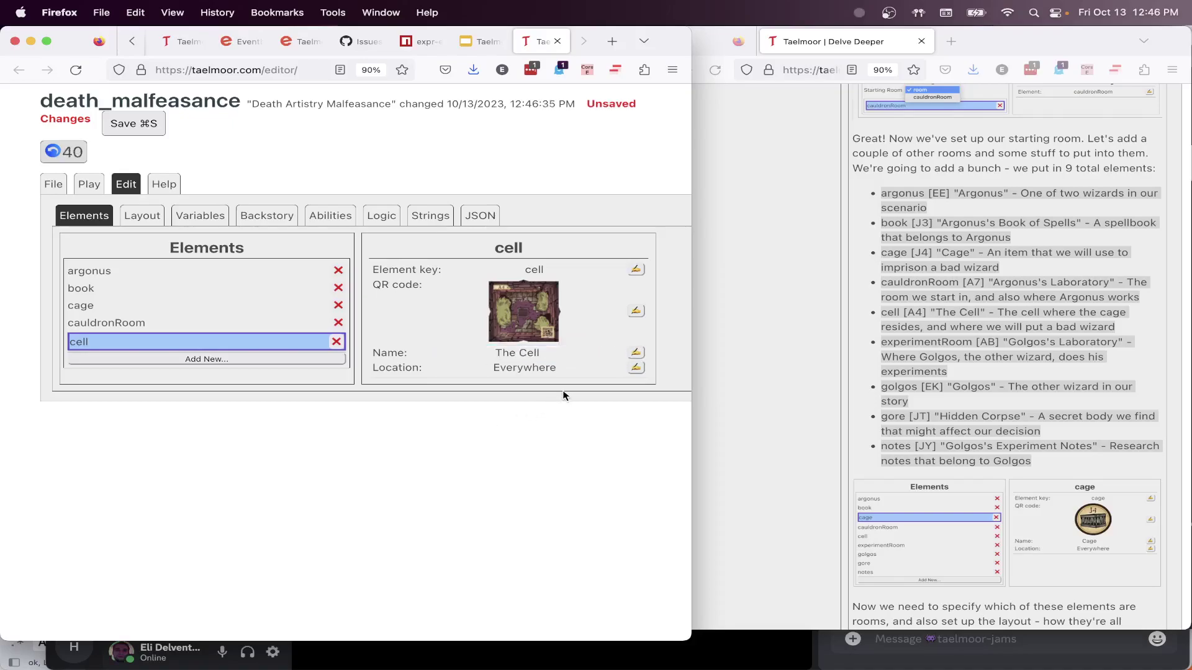
Add a new room to the scenario layout and set its element to cell
drag(396, 367, 558, 374)
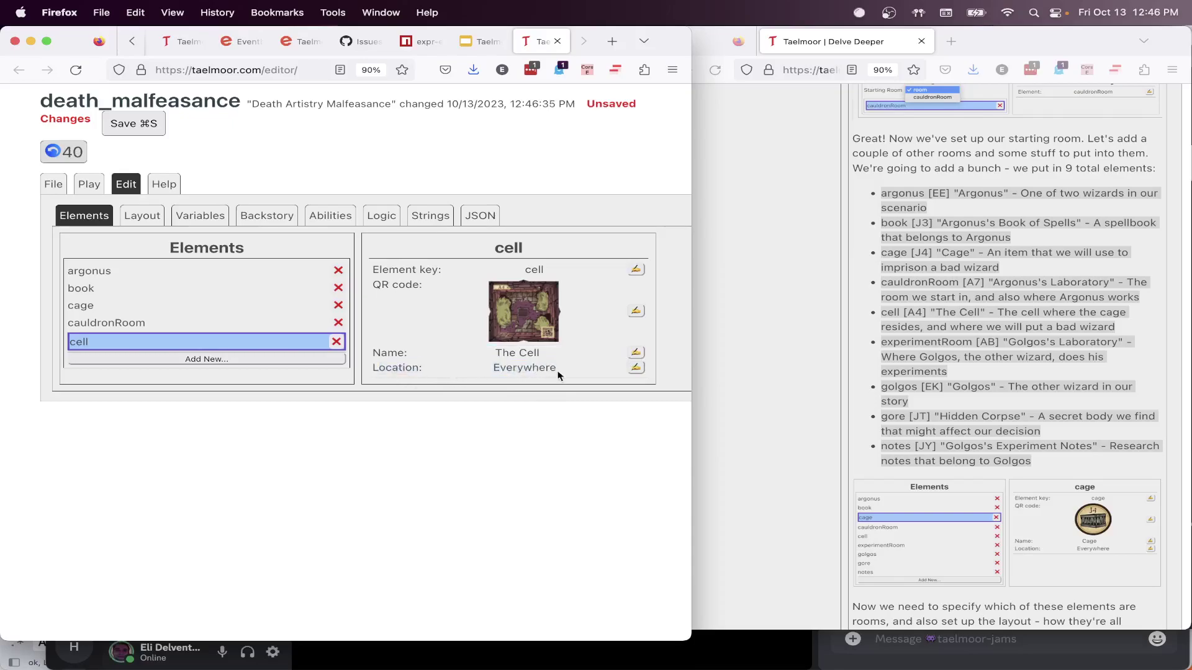
click(142, 217)
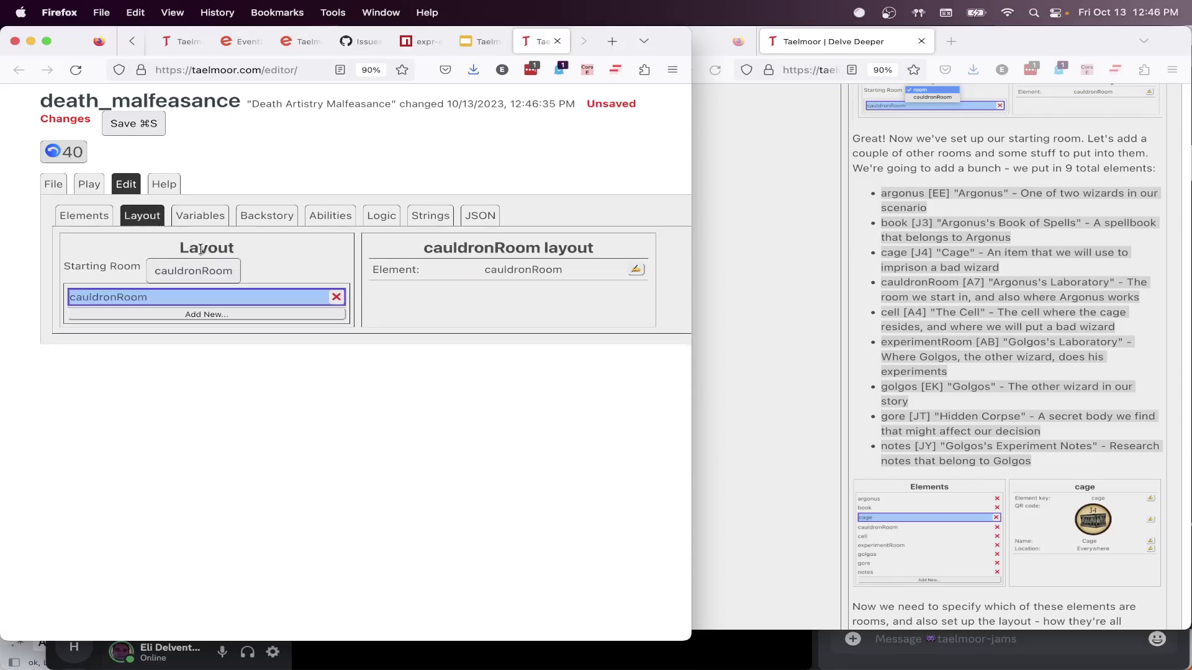
click(225, 316)
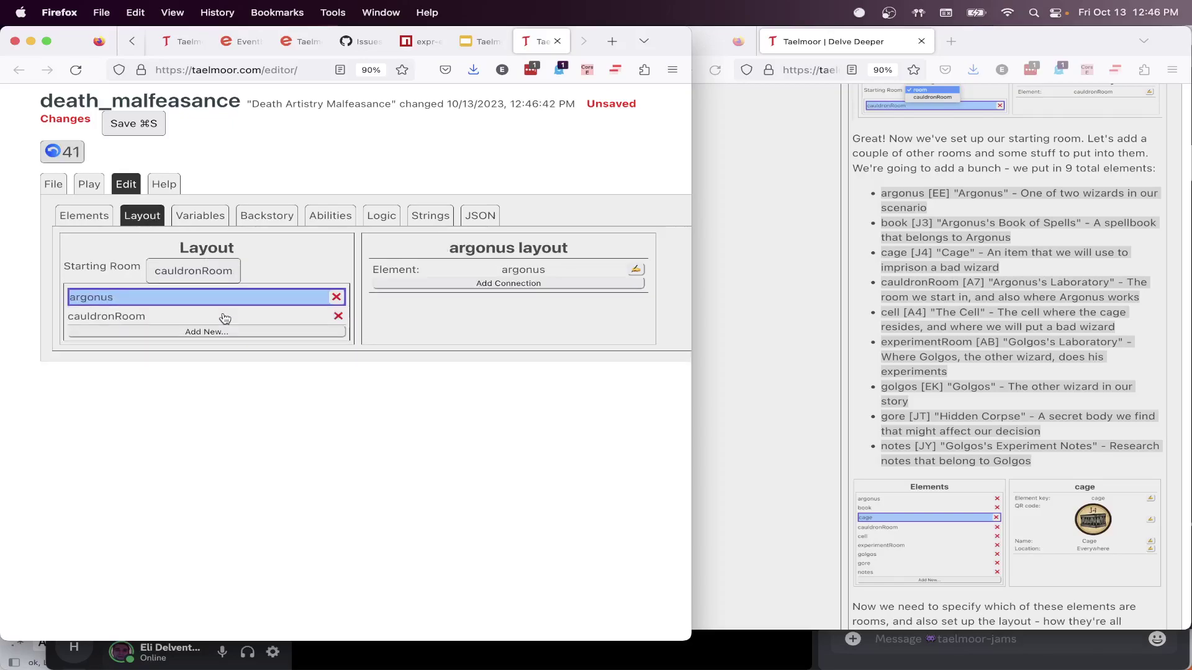
click(637, 271)
click(541, 274)
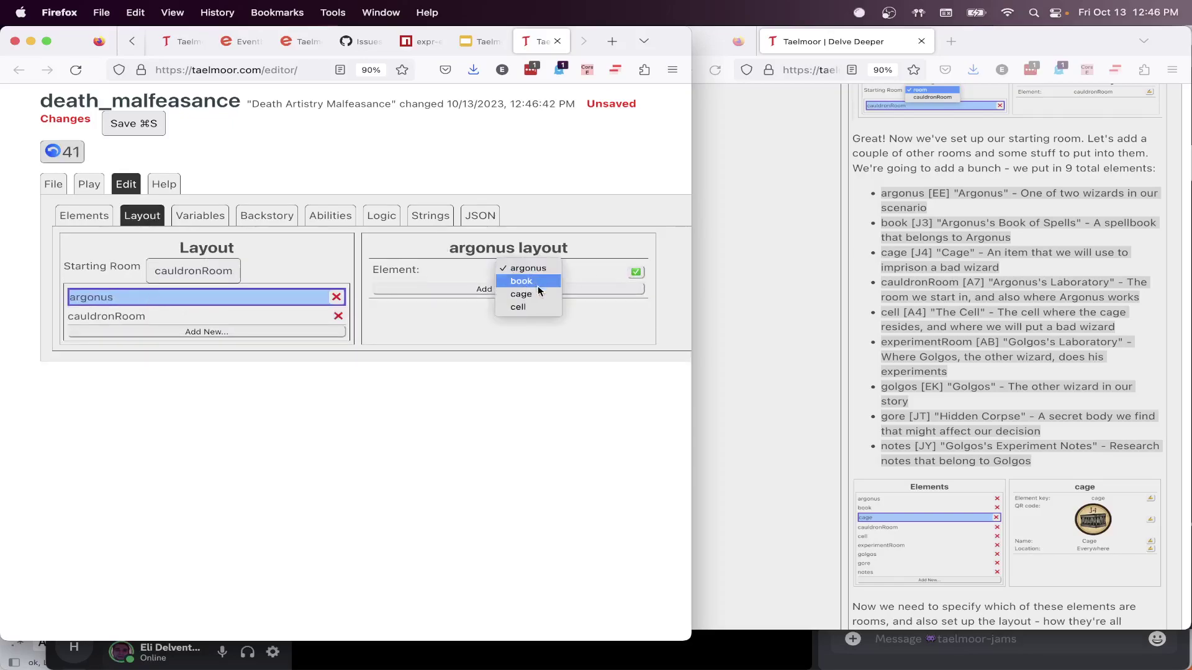
click(538, 308)
click(635, 272)
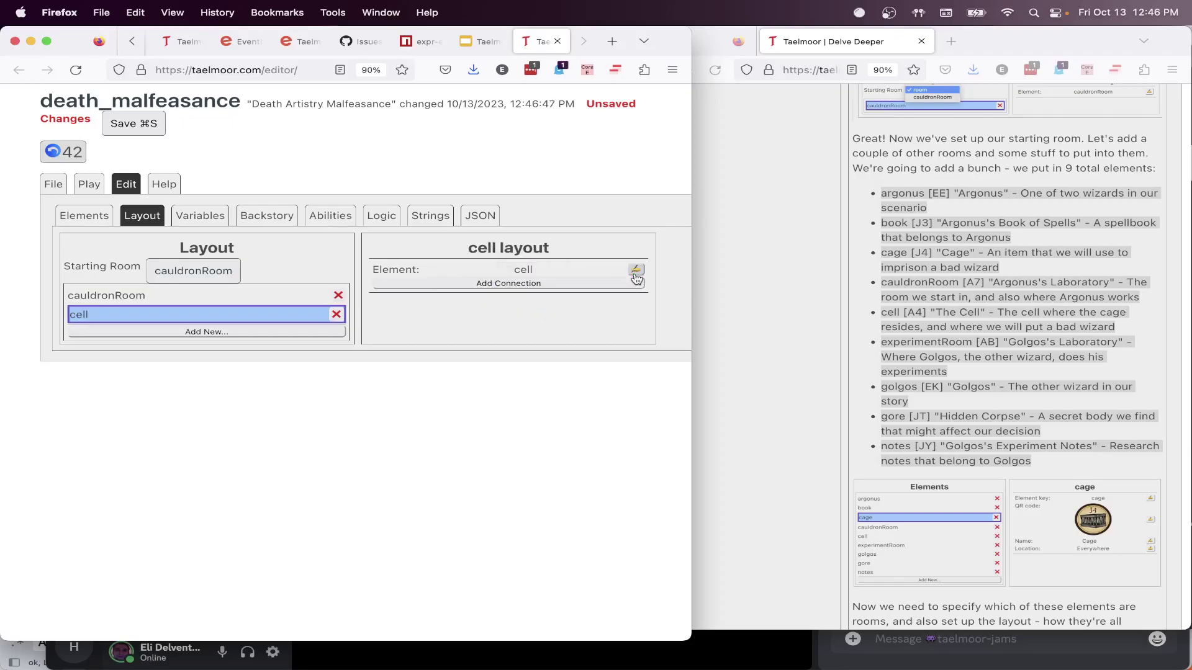
click(158, 300)
click(140, 316)
click(140, 299)
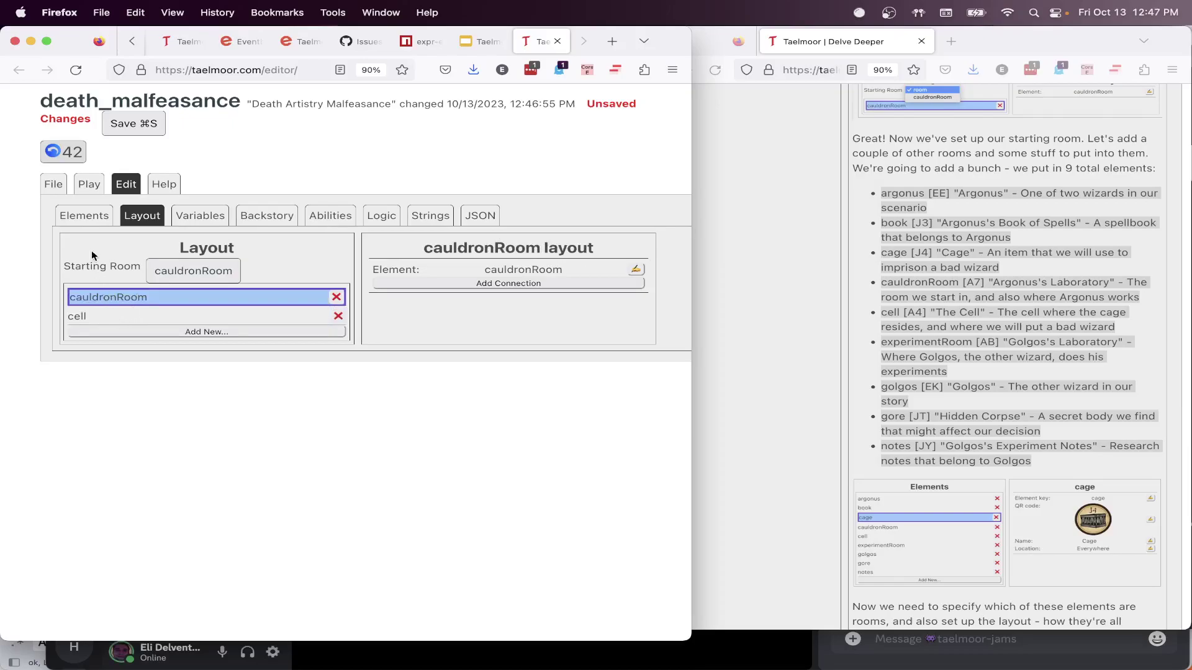
Restrict the cage element's location to the specific room cell
click(90, 222)
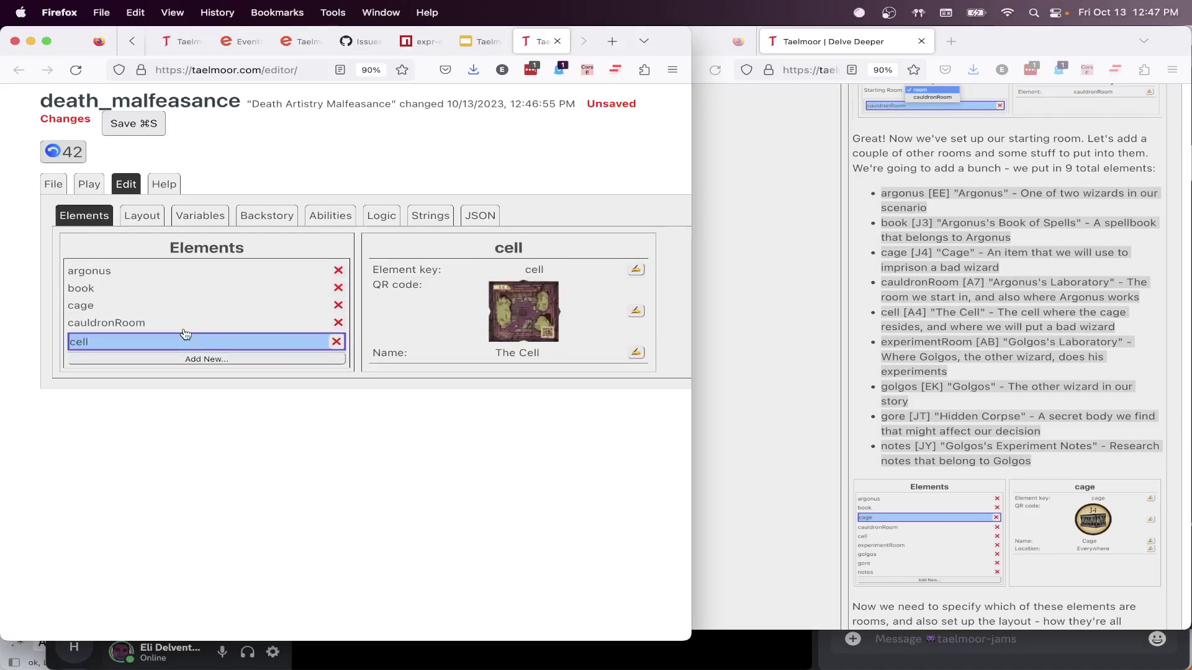
drag(392, 347, 572, 349)
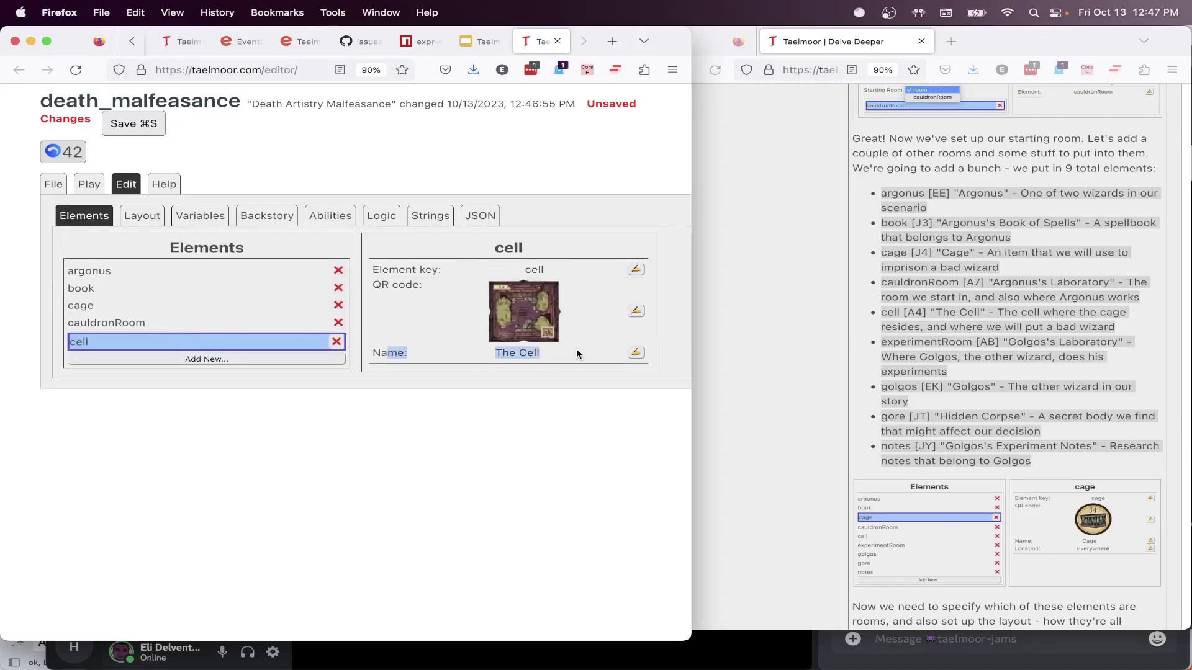
click(577, 349)
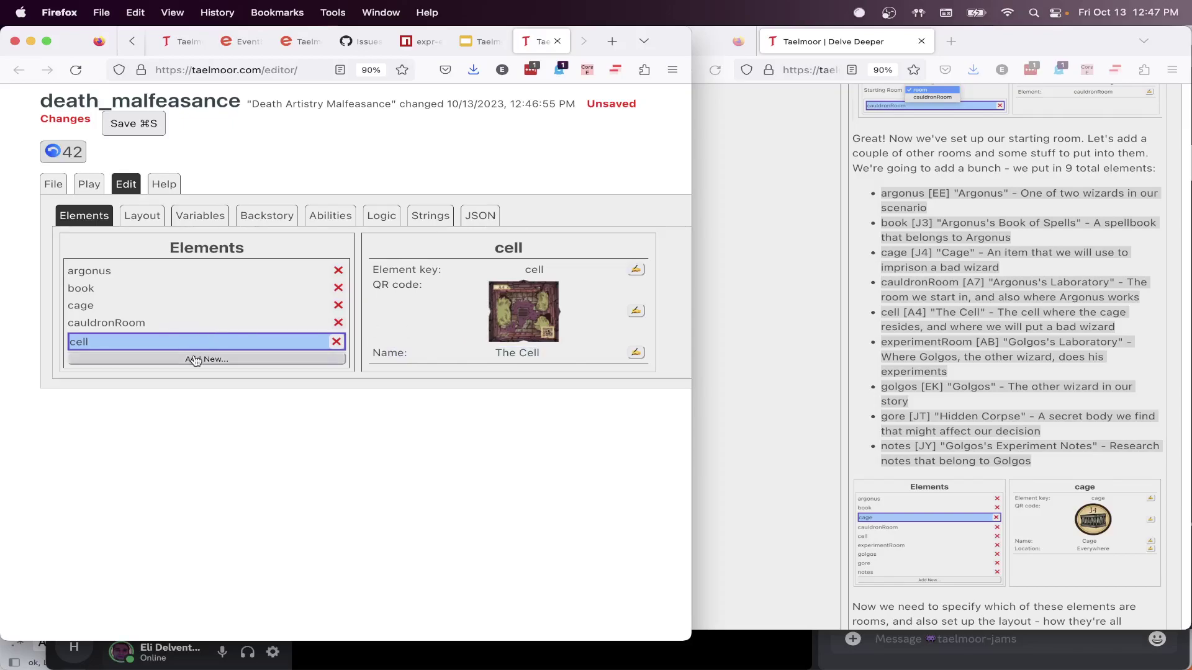
click(103, 307)
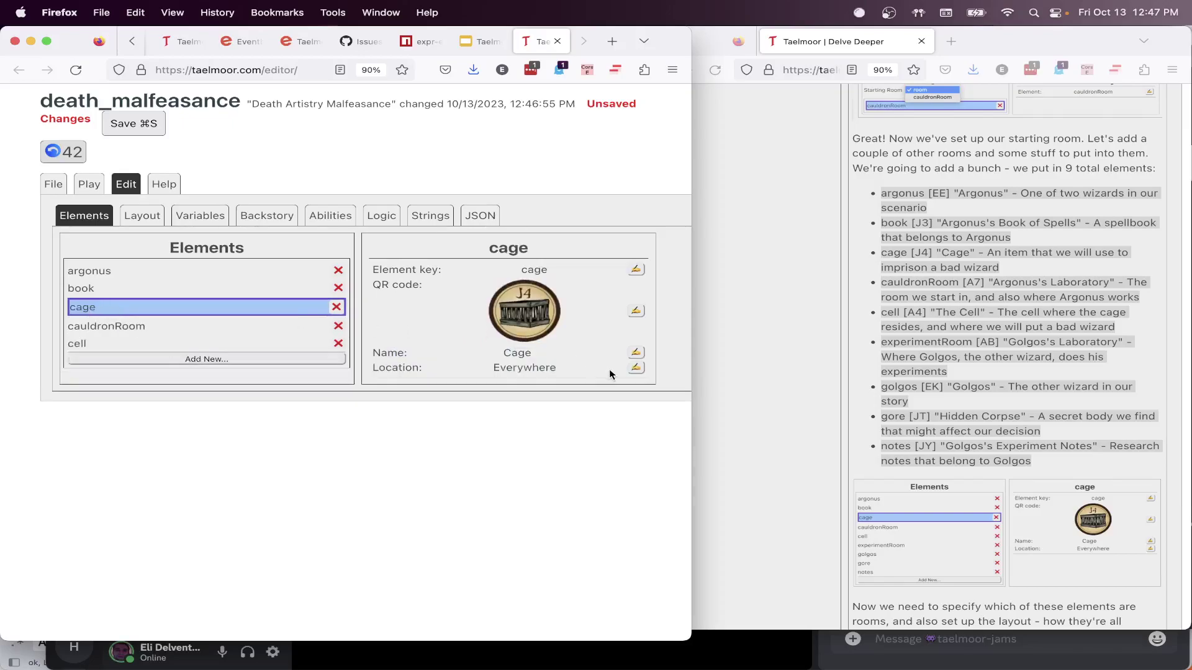
click(636, 368)
click(613, 266)
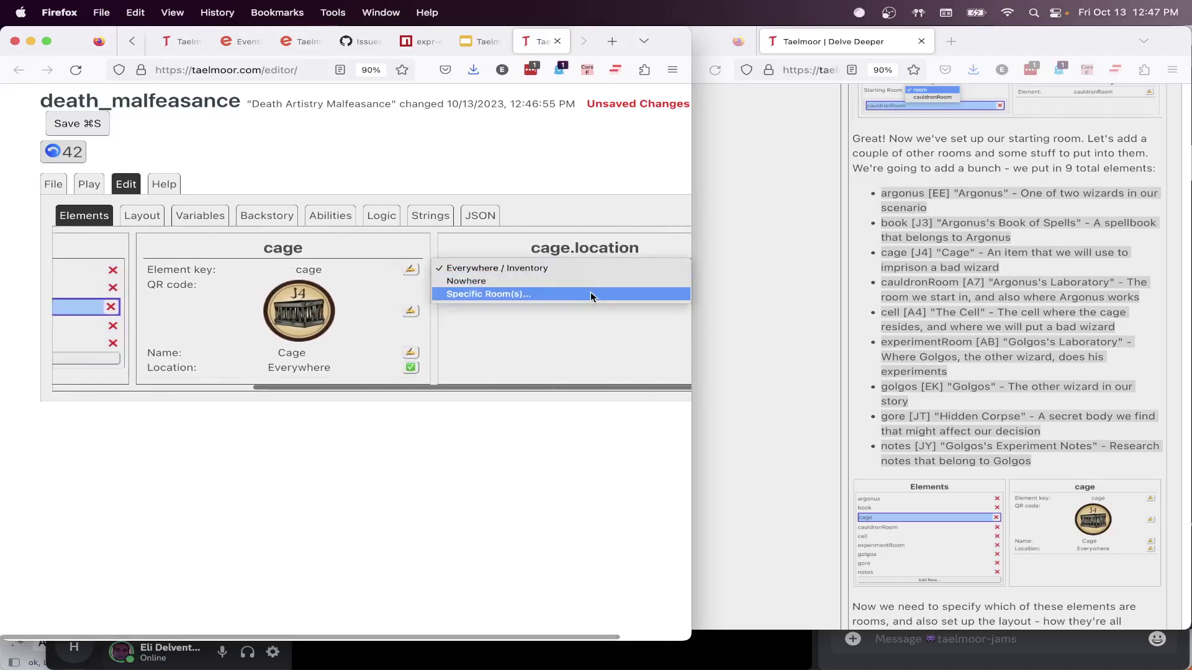
click(590, 294)
click(562, 293)
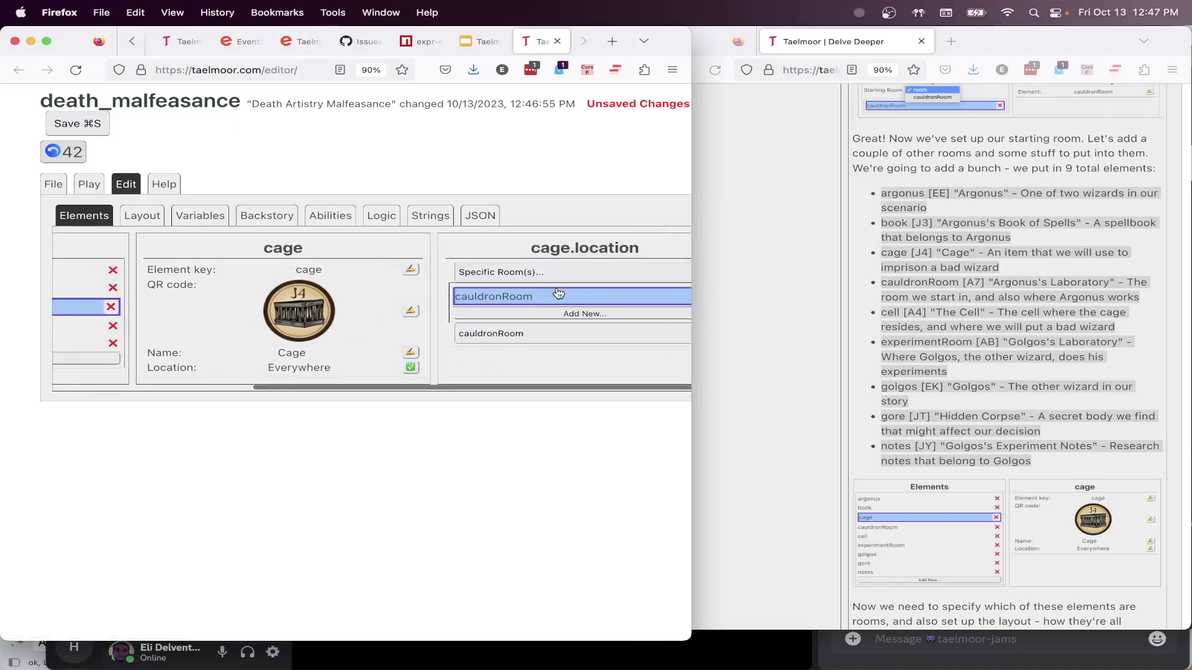
click(539, 333)
click(535, 341)
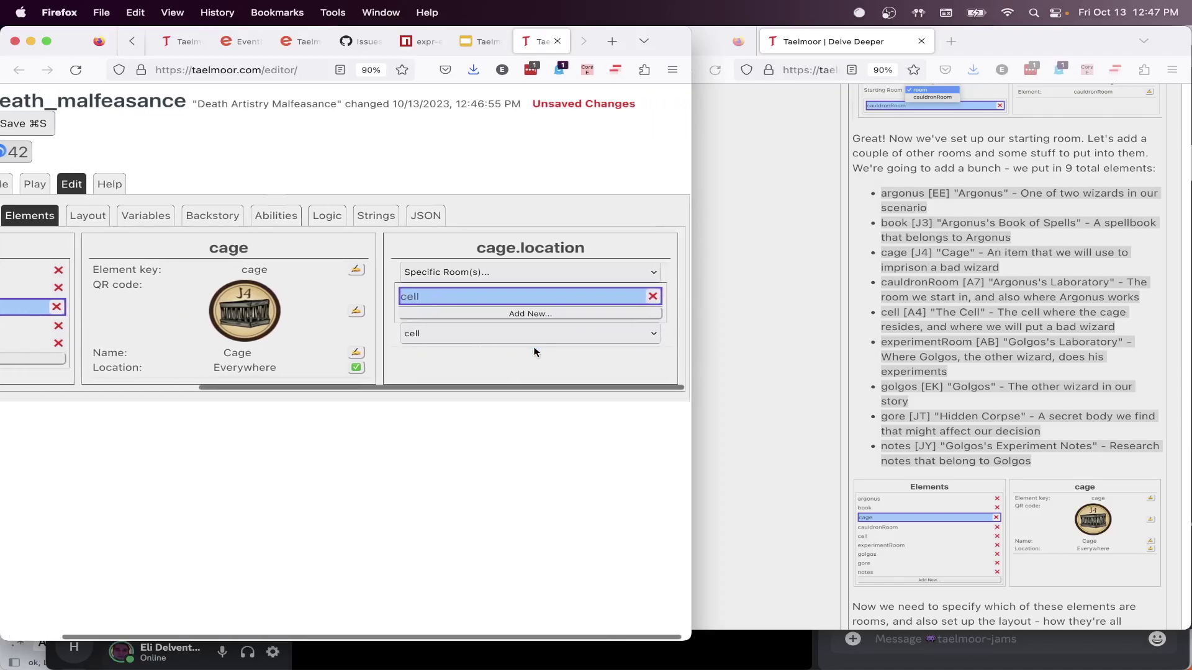
click(355, 368)
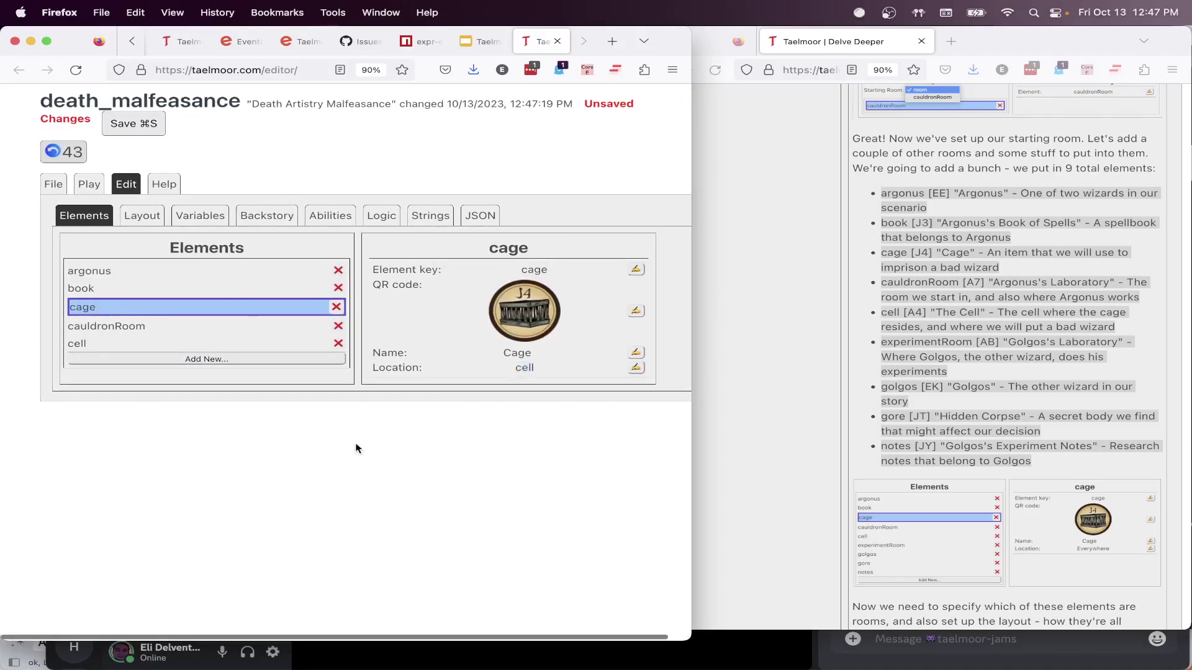
Add another element to the scenario and set its key to experimentRoom
click(217, 362)
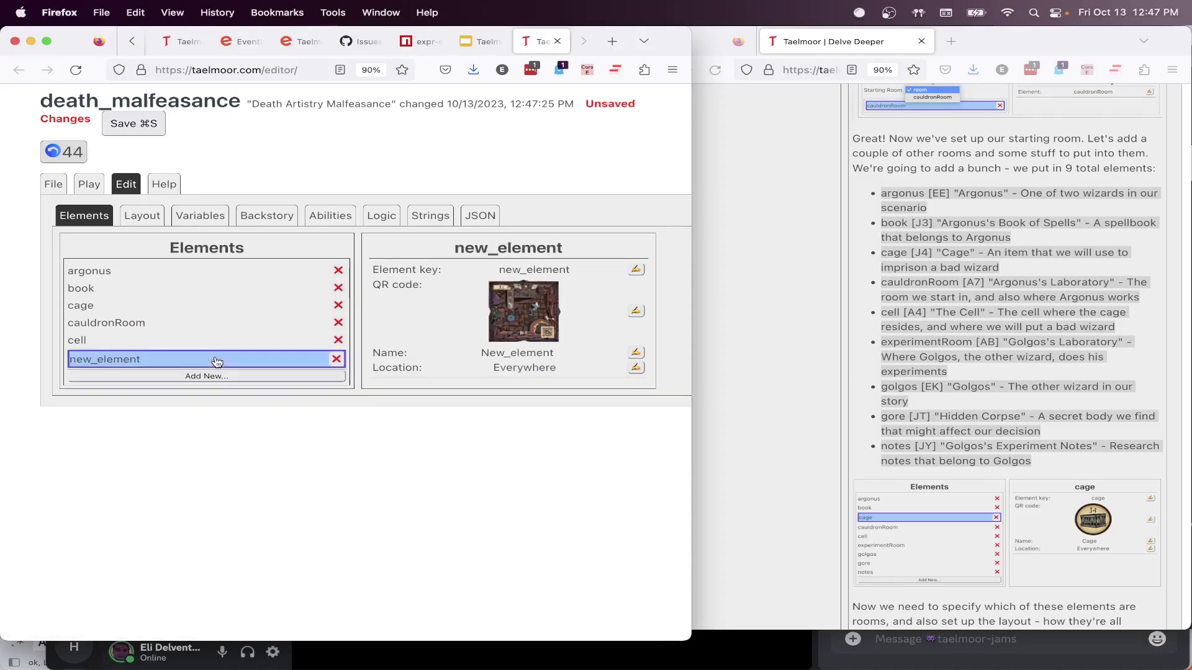
click(636, 269)
text(exp)
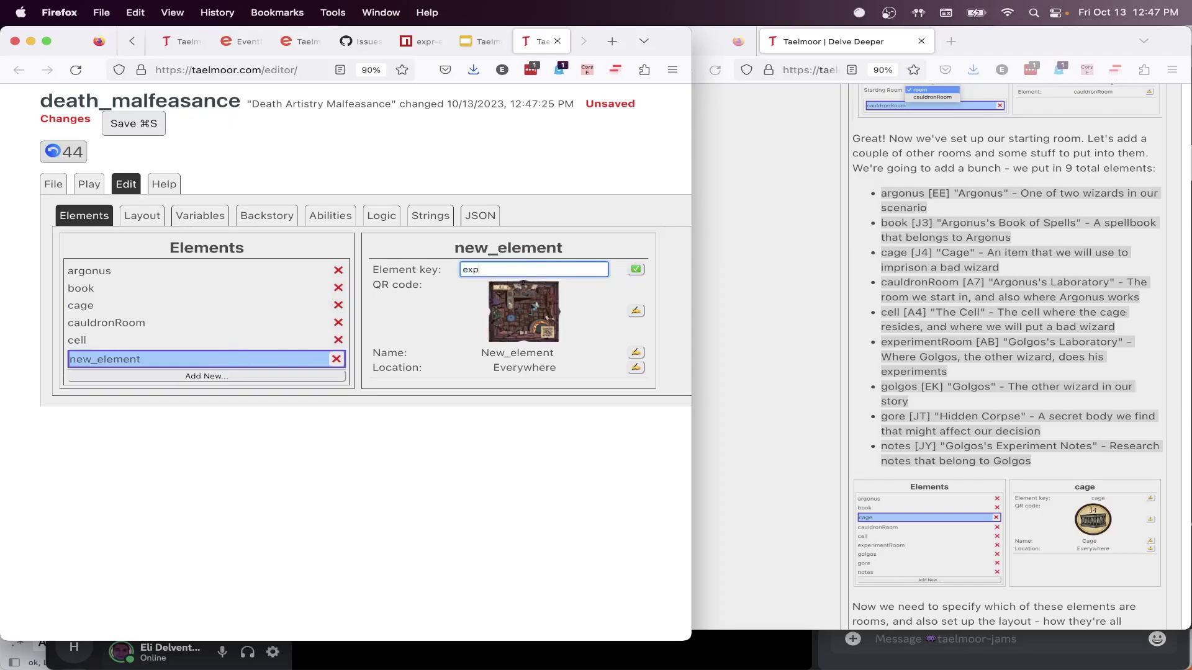
text(erimentRoom)
click(635, 269)
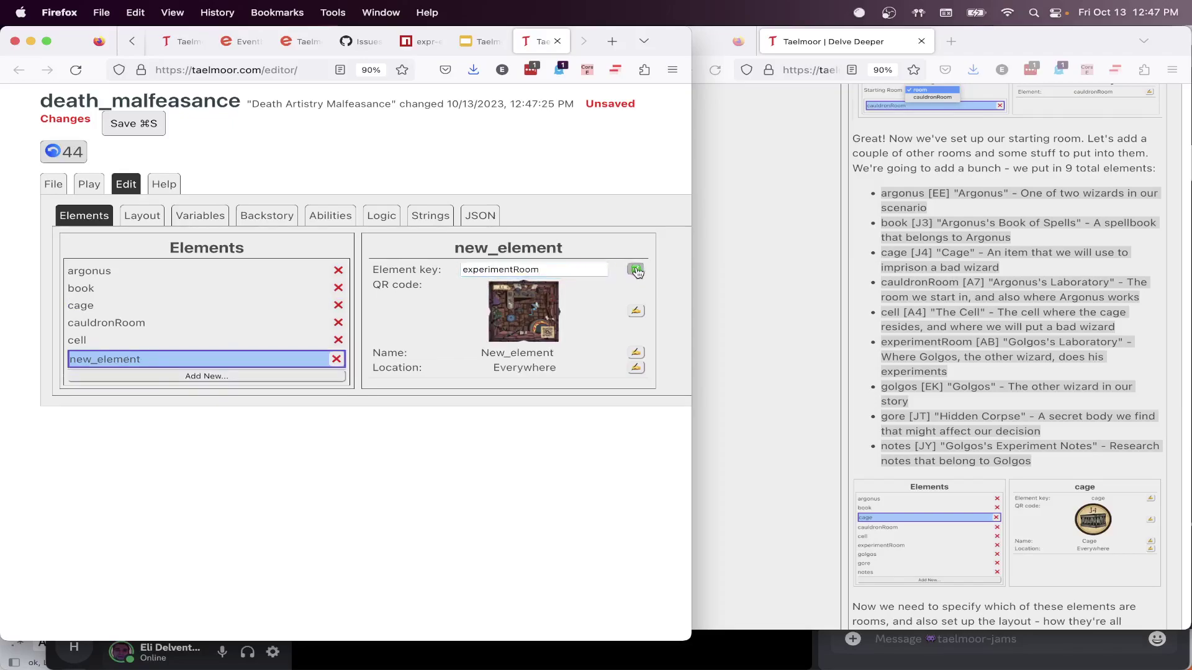
Choose the AB room tile as the experimentRoom element's QR code piece
click(636, 310)
scroll(528, 327, down, 2)
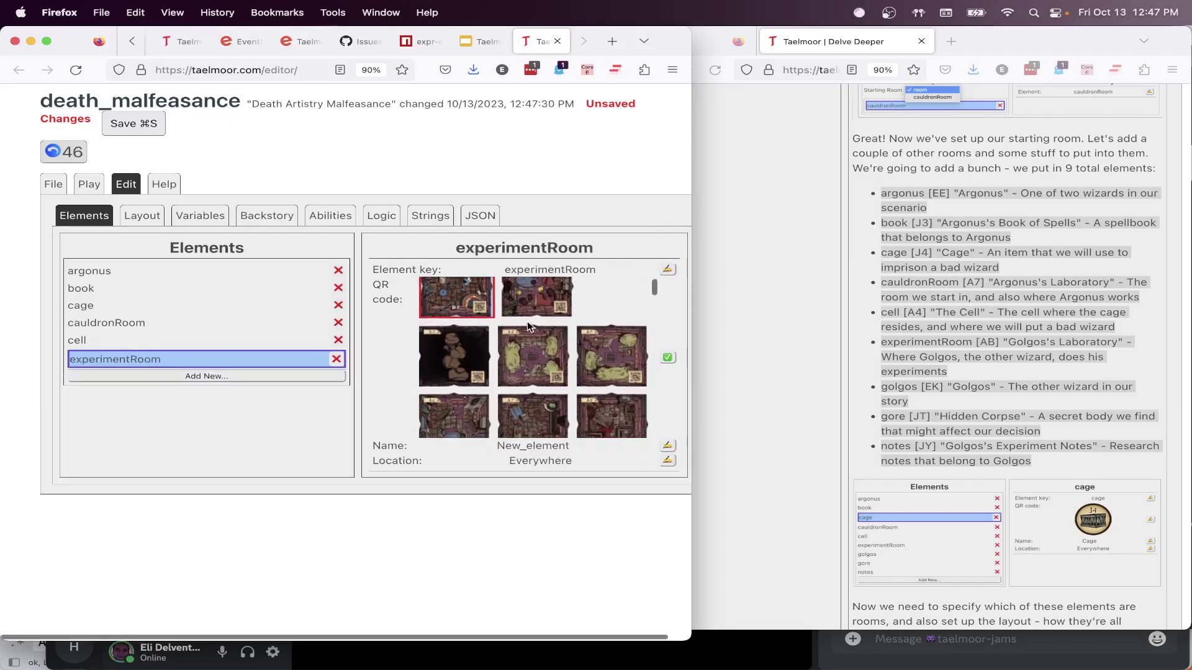
scroll(528, 328, down, 2)
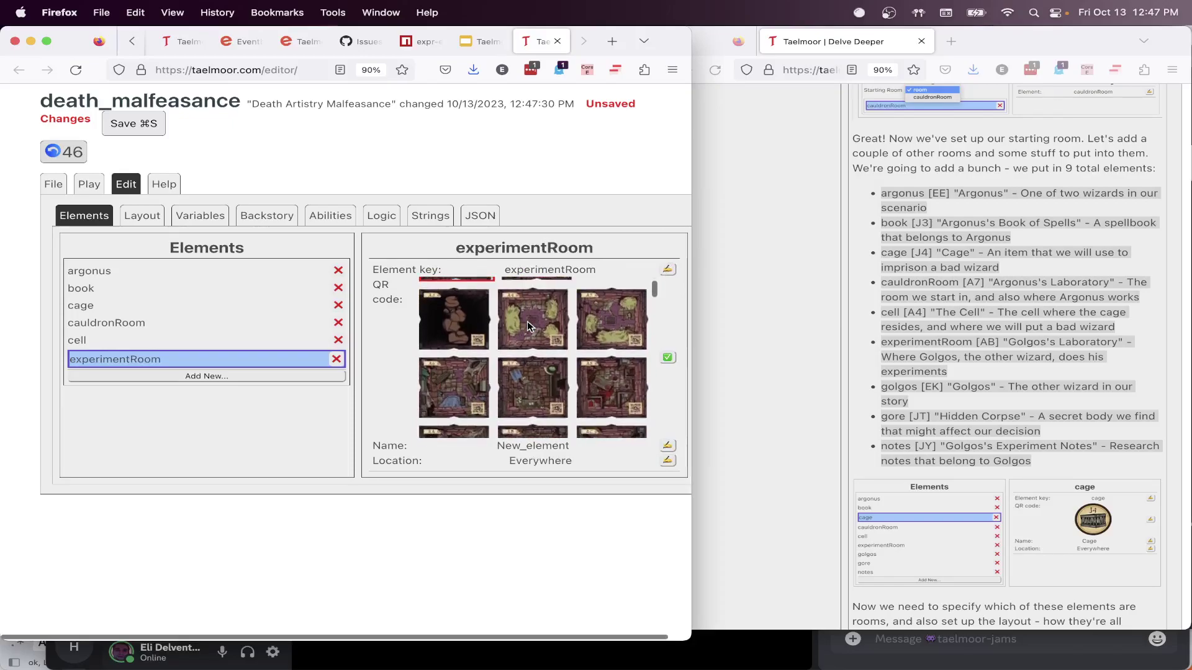
scroll(528, 327, down, 2)
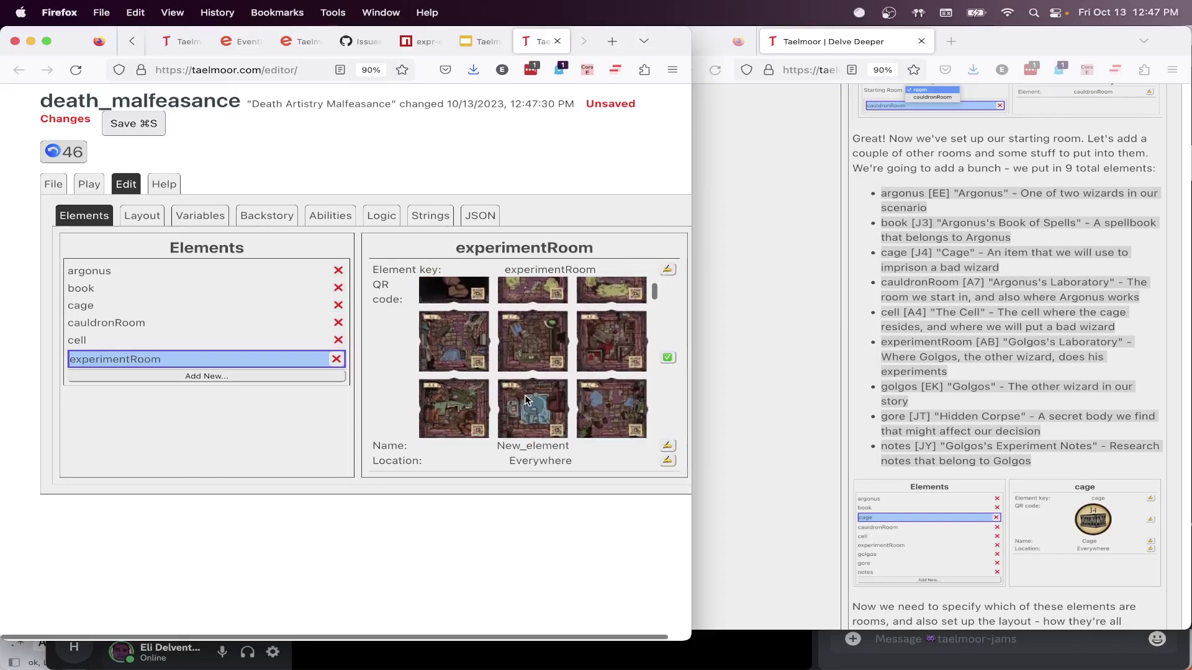
click(525, 399)
Set the experimentRoom element's name to Golgos's Laboratory
click(636, 352)
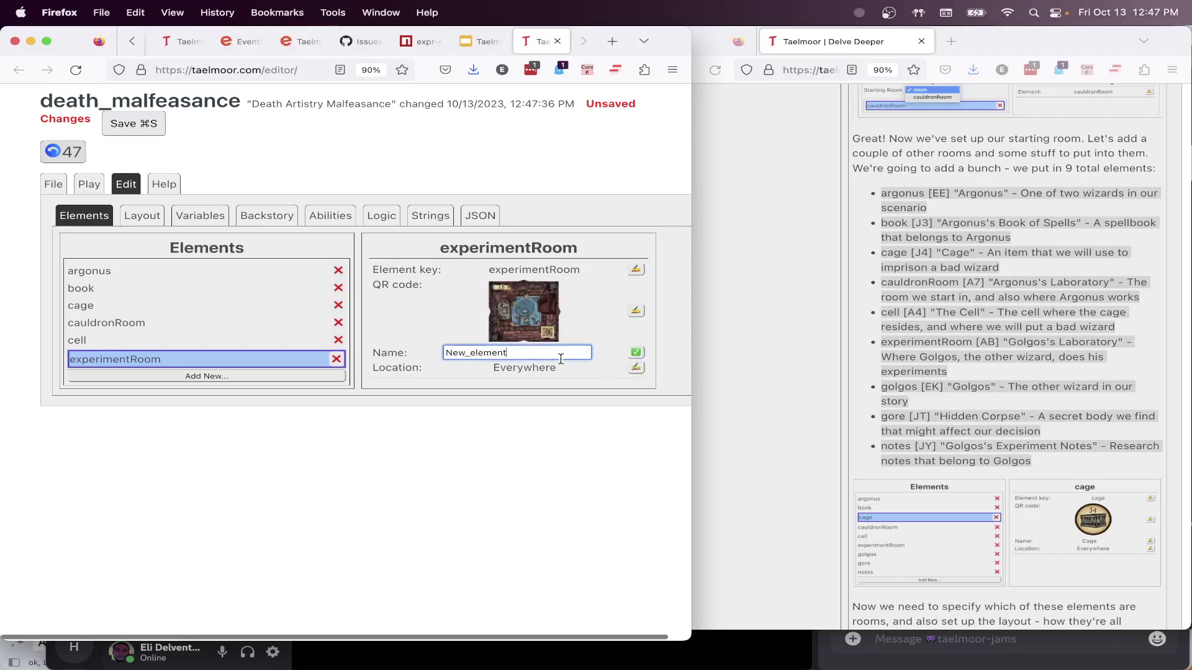
key(cmd+a)
text(Experimen)
key(BackSpace)
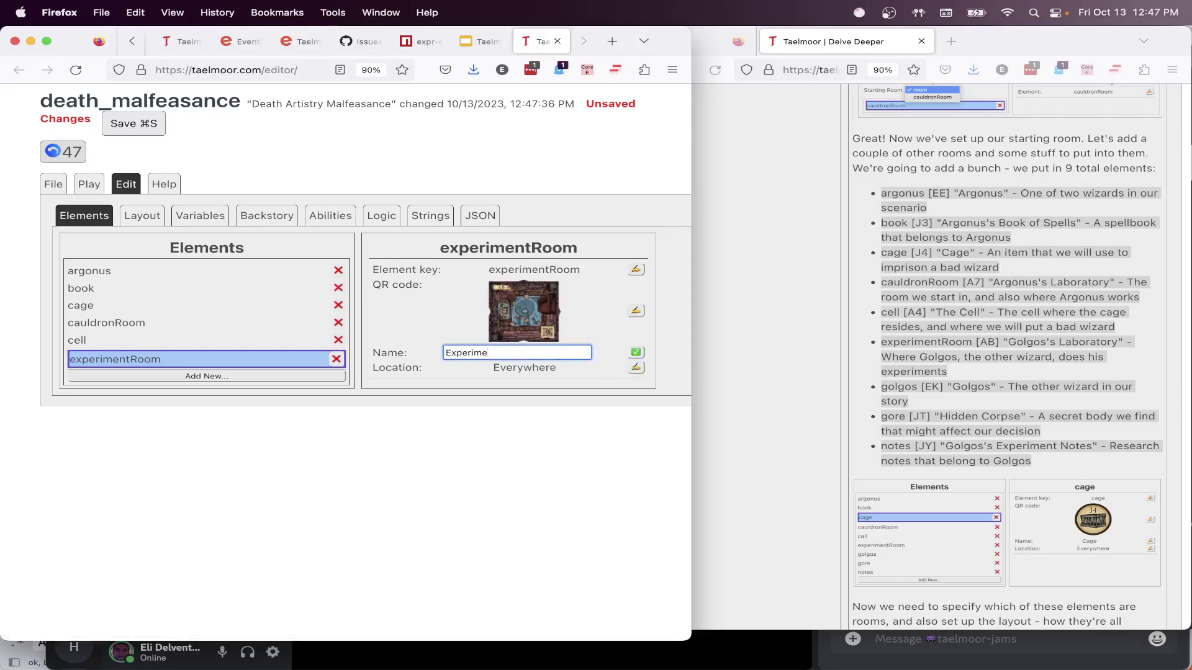
key(super+a)
key(BackSpace)
text(Golgos's Laboratory)
click(631, 356)
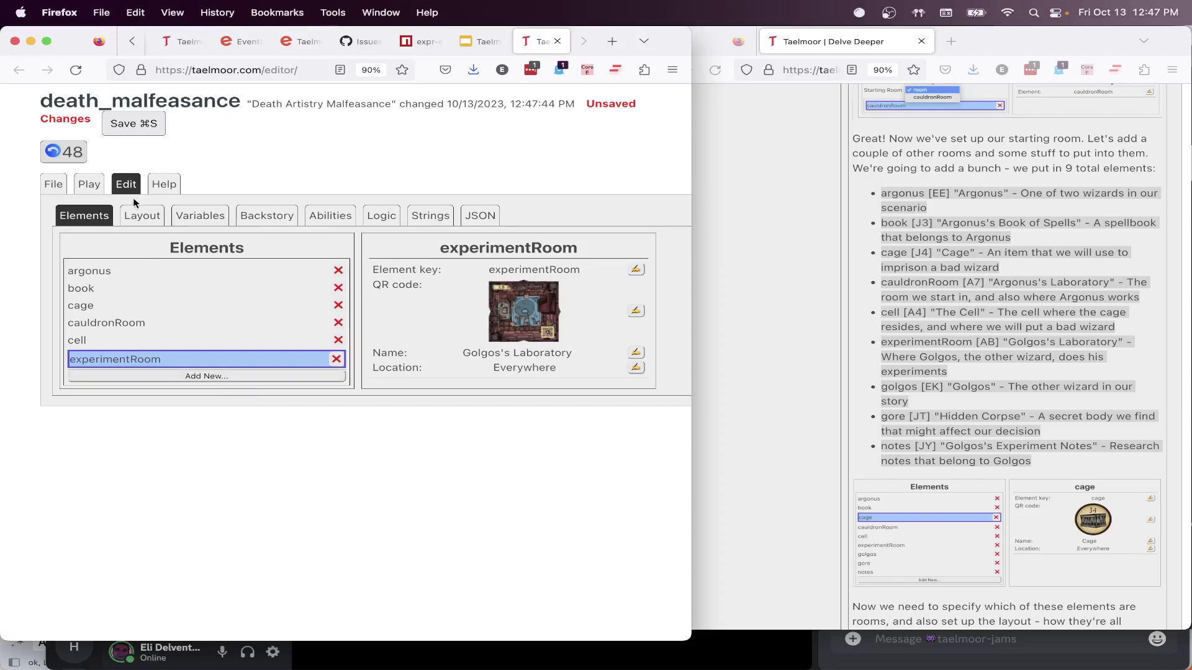
Add a further room to the scenario layout and set its element to experimentRoom
click(148, 216)
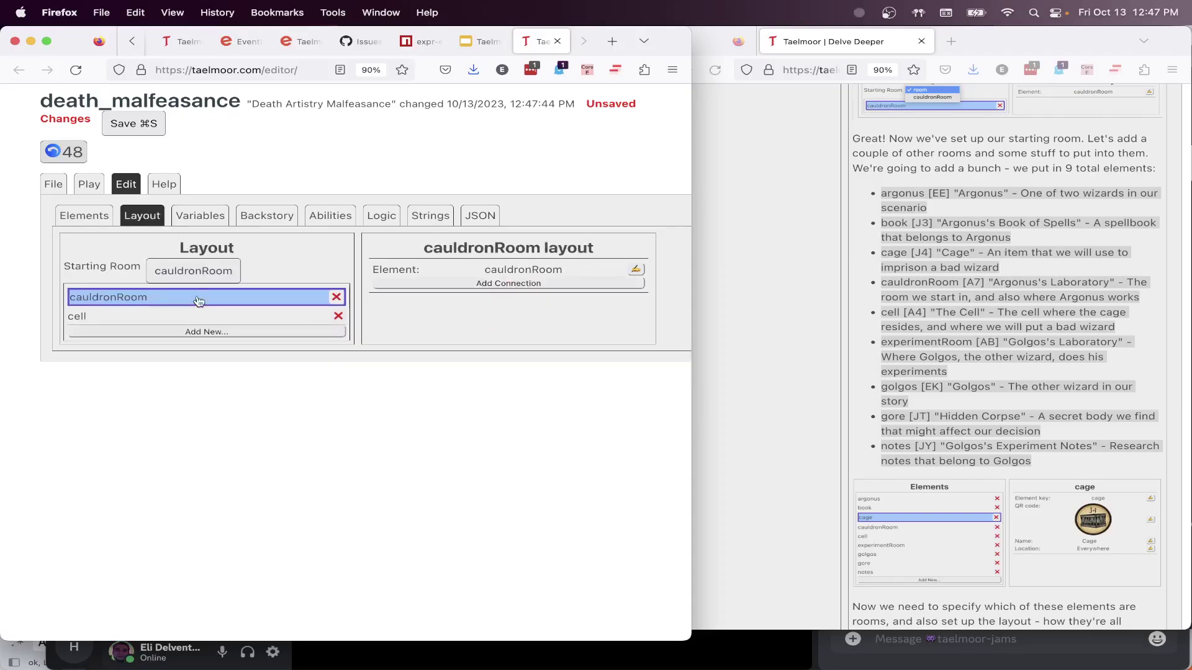
click(185, 332)
click(635, 270)
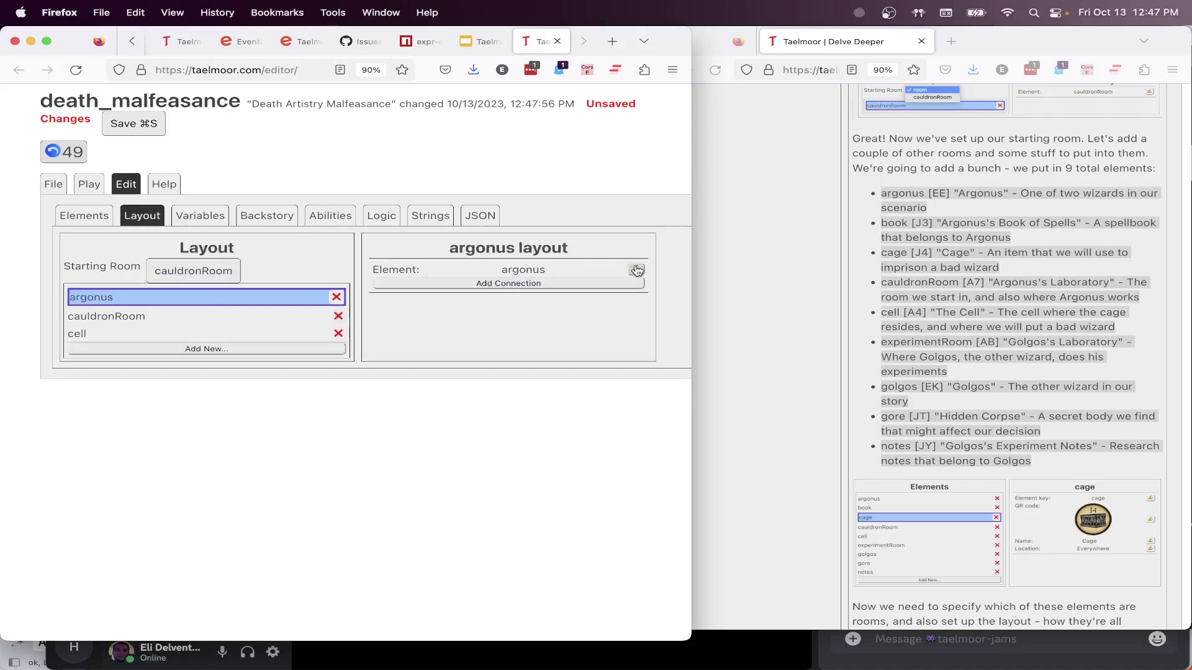
click(525, 271)
click(532, 307)
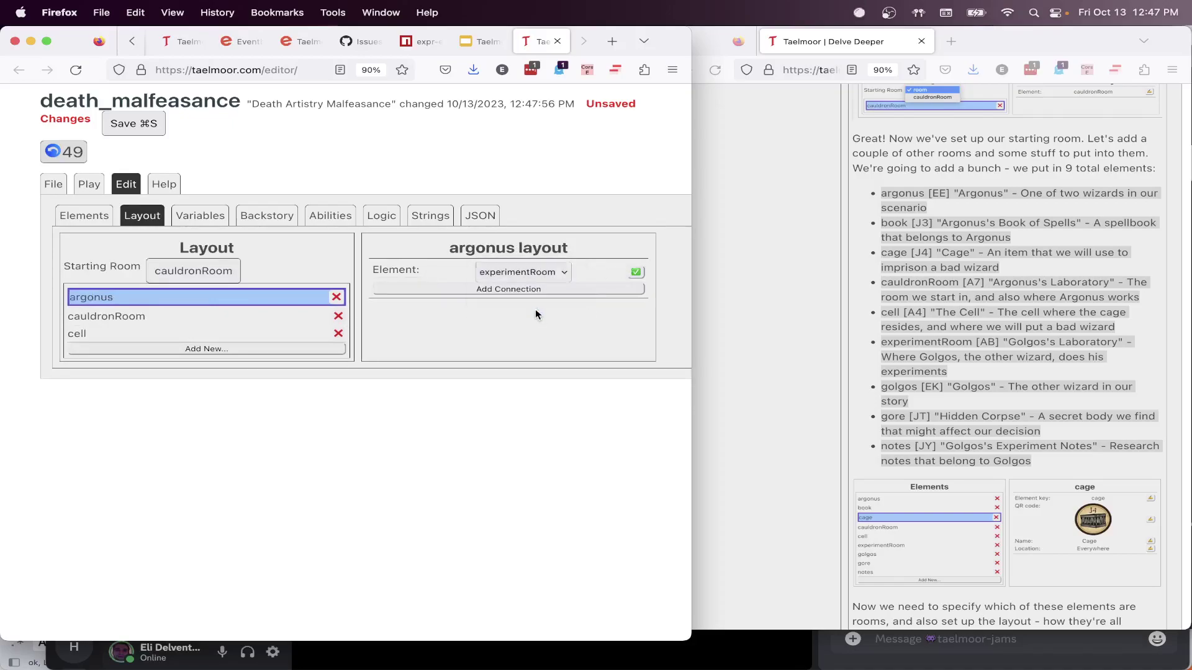
click(636, 271)
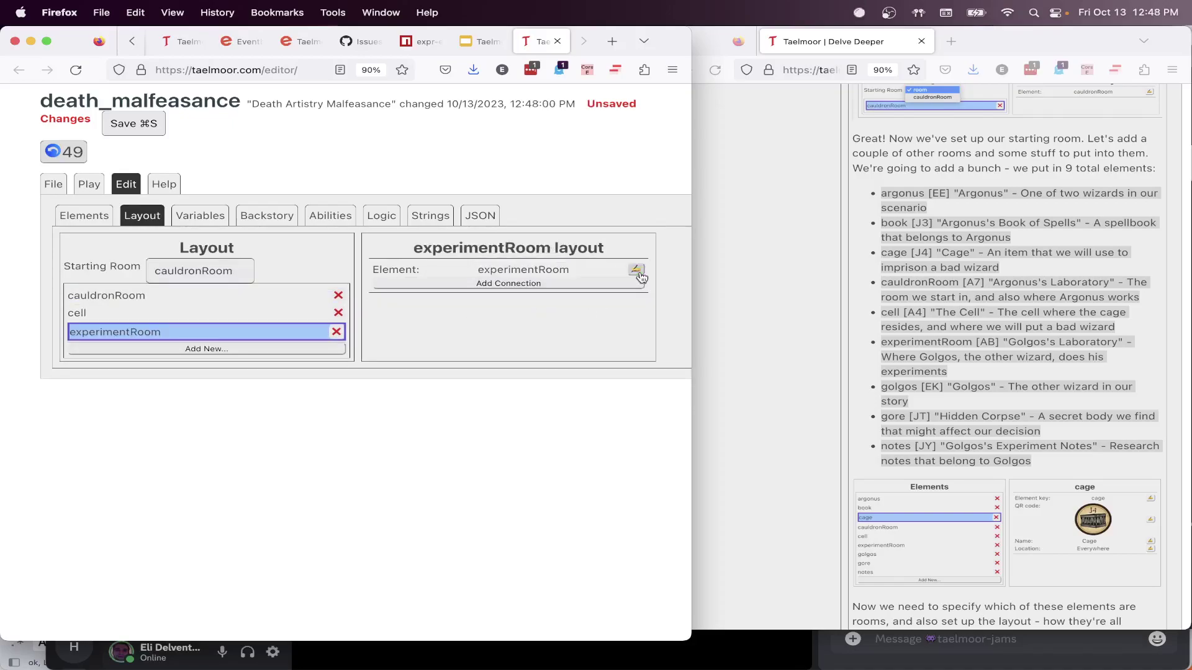
Add a connection from cauldronRoom to cell in the layout and set its direction to e
click(115, 301)
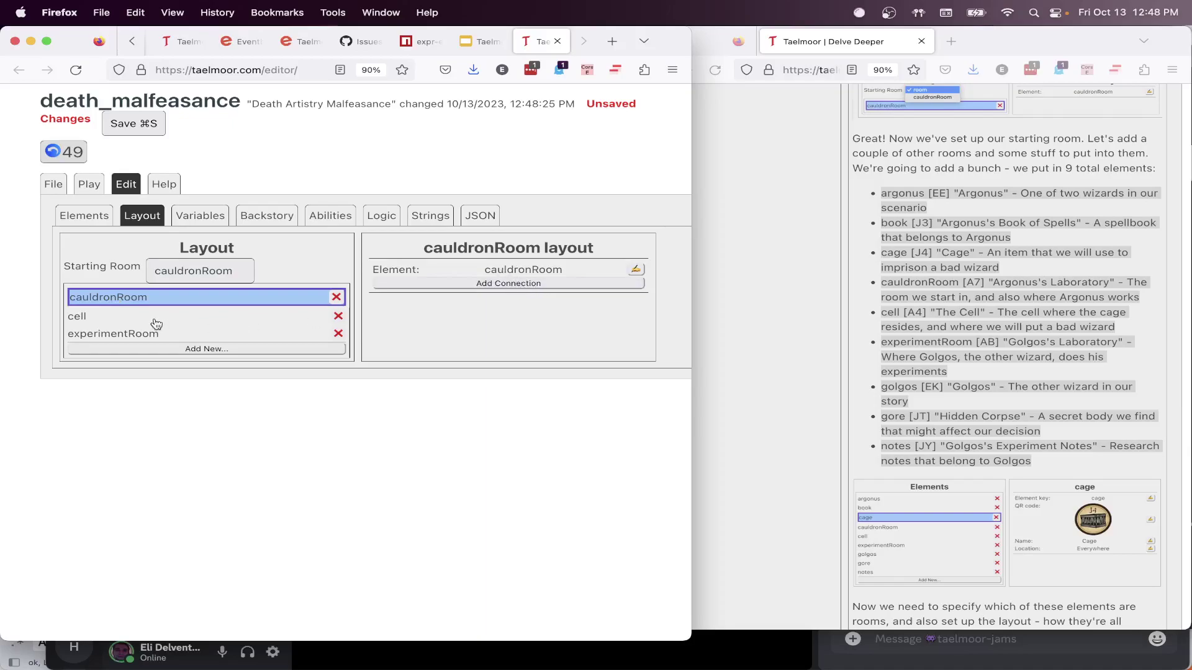
click(486, 289)
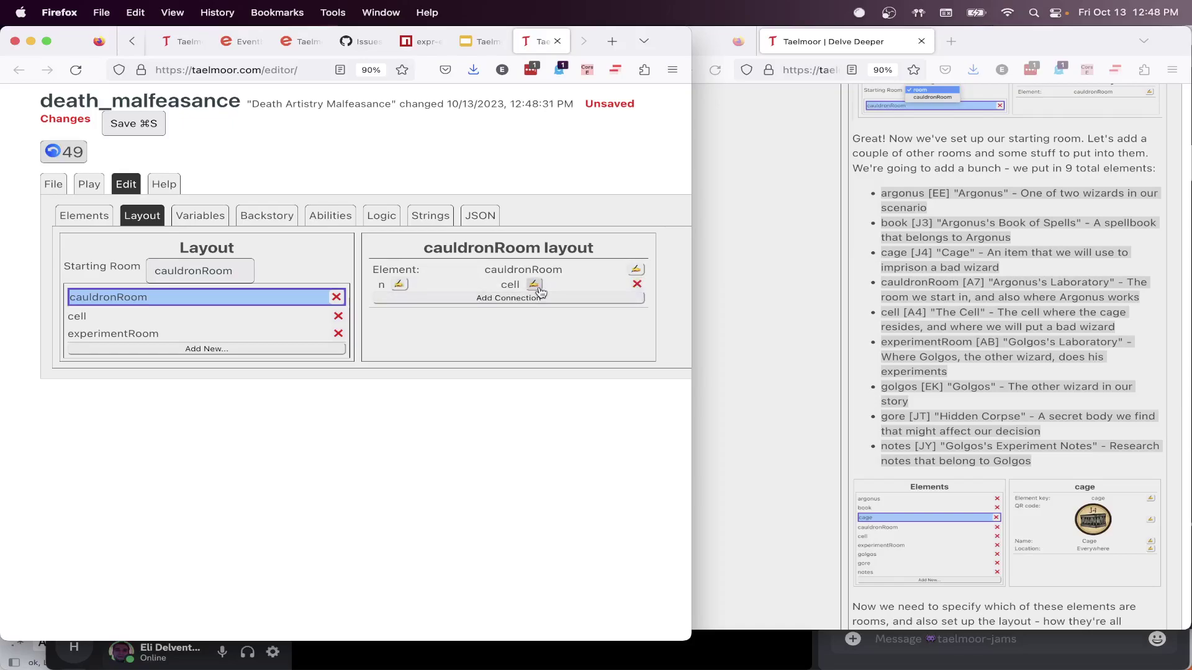
click(401, 285)
key(BackSpace)
text(e)
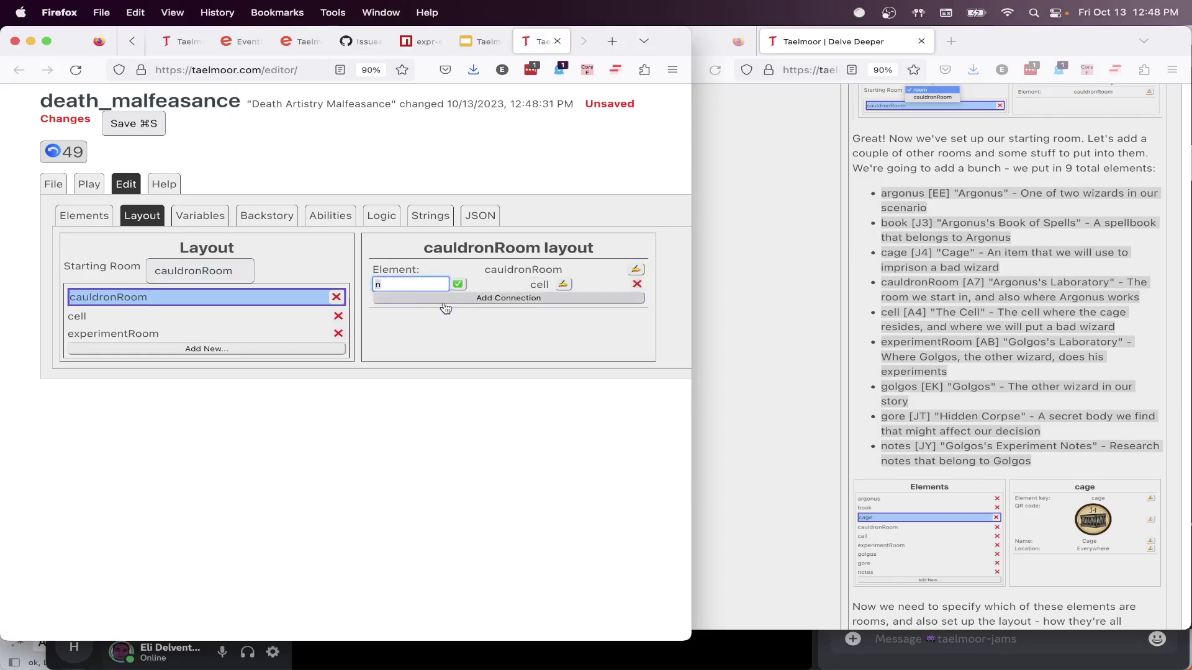
click(458, 284)
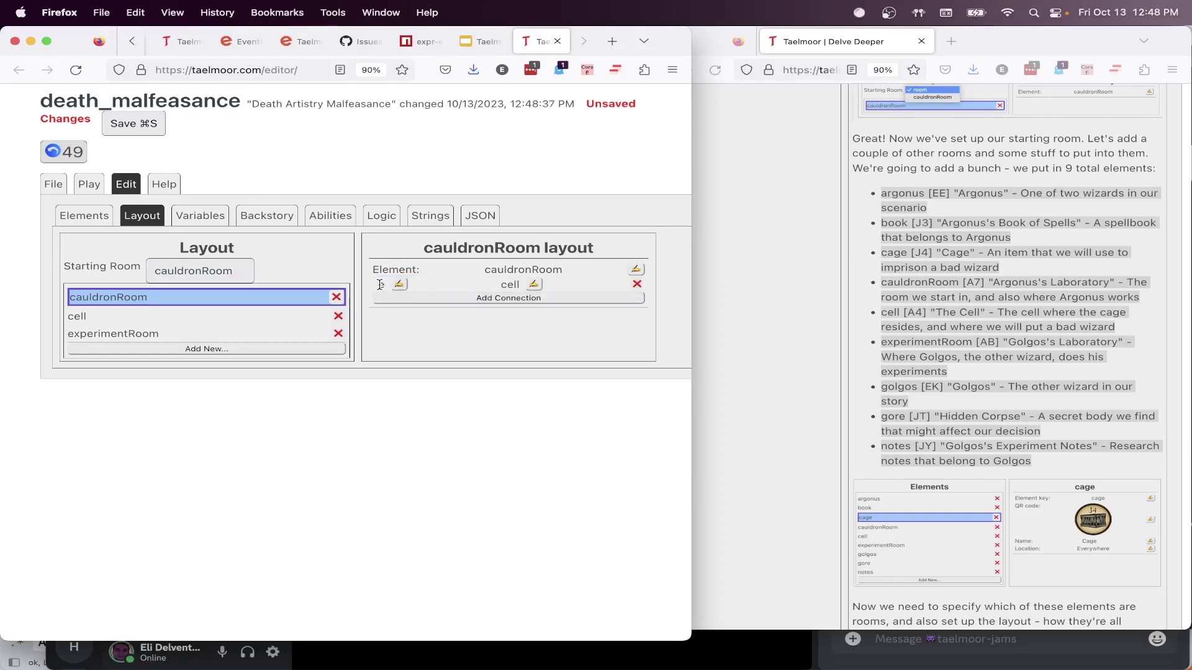
Set the direction of the cauldronRoom connection to cell to the custom text poop
click(399, 283)
key(BackSpace)
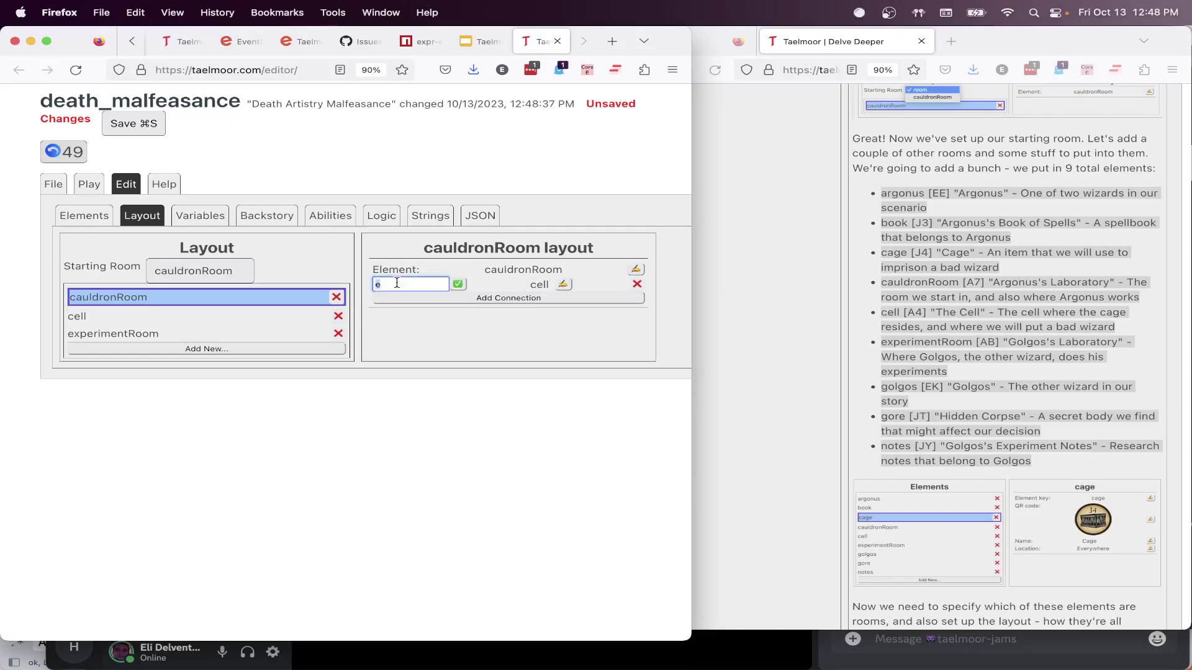
text(poop)
click(457, 283)
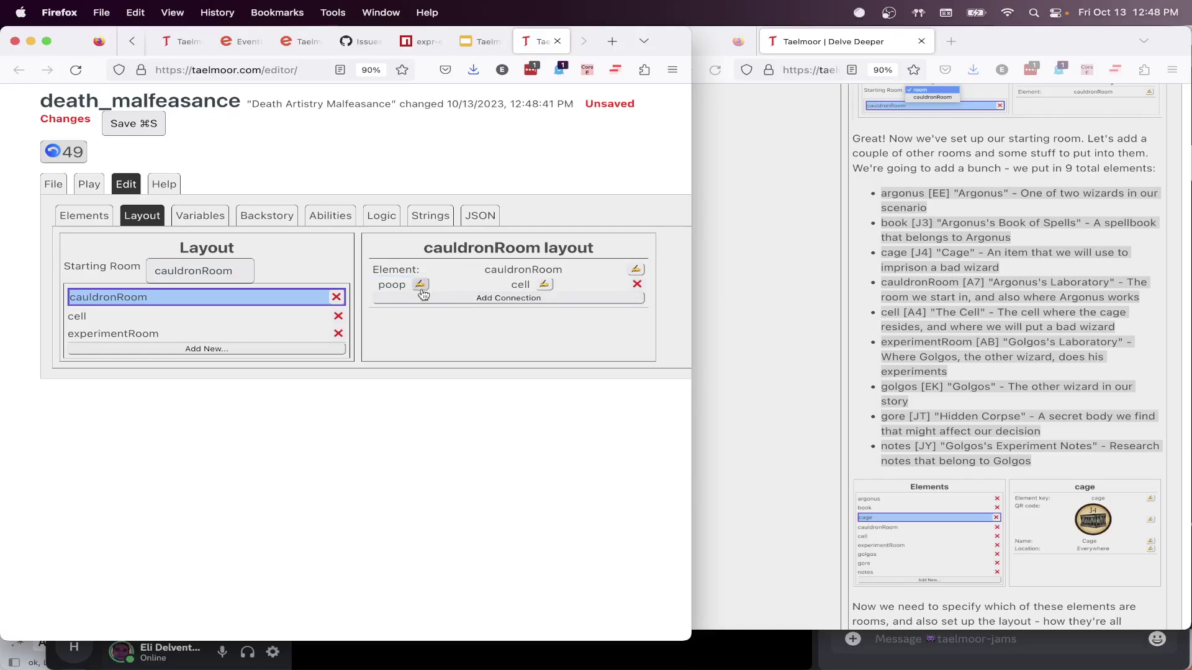
Set the direction of the cauldronRoom connection to cell back to e
click(419, 285)
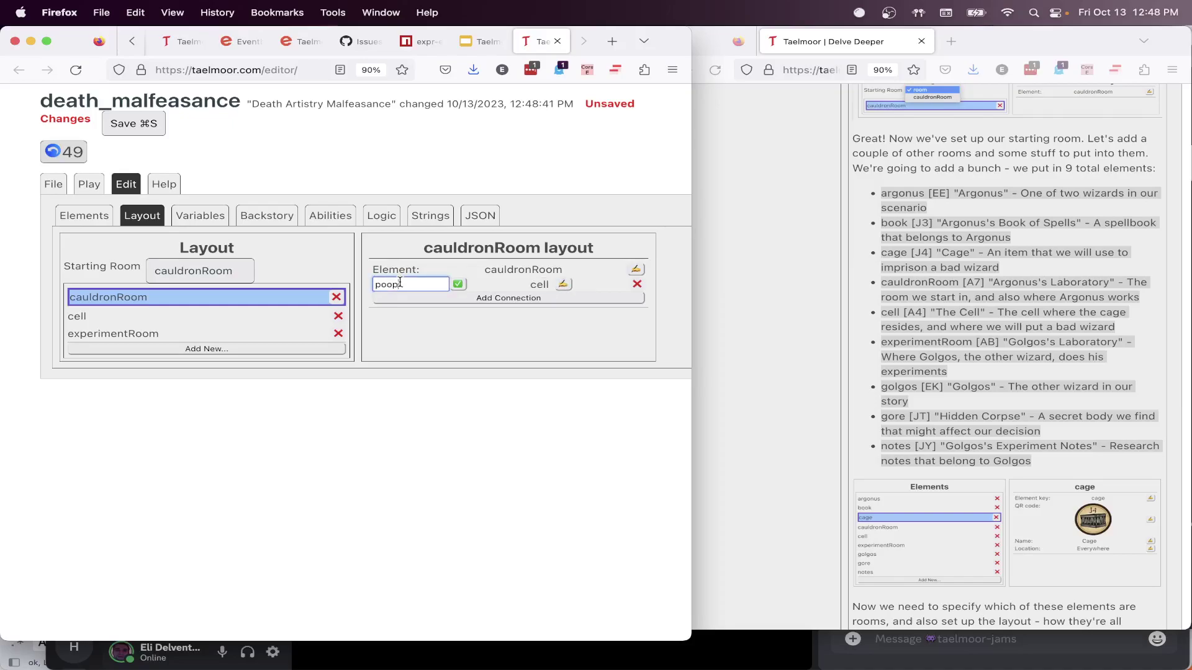
key(BackSpace)
key(BackSpace)
key(BackSpace)
key(BackSpace)
text(e)
click(455, 287)
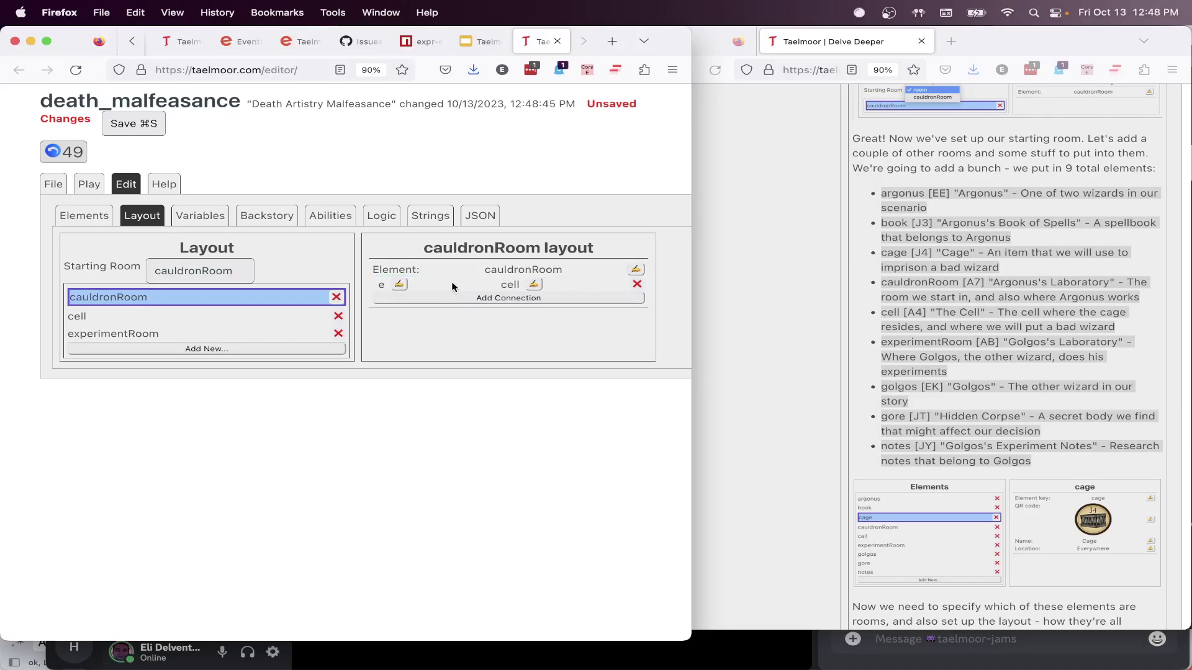
Add a connection from the cell room to cauldronRoom in the layout
double_click(382, 284)
click(82, 321)
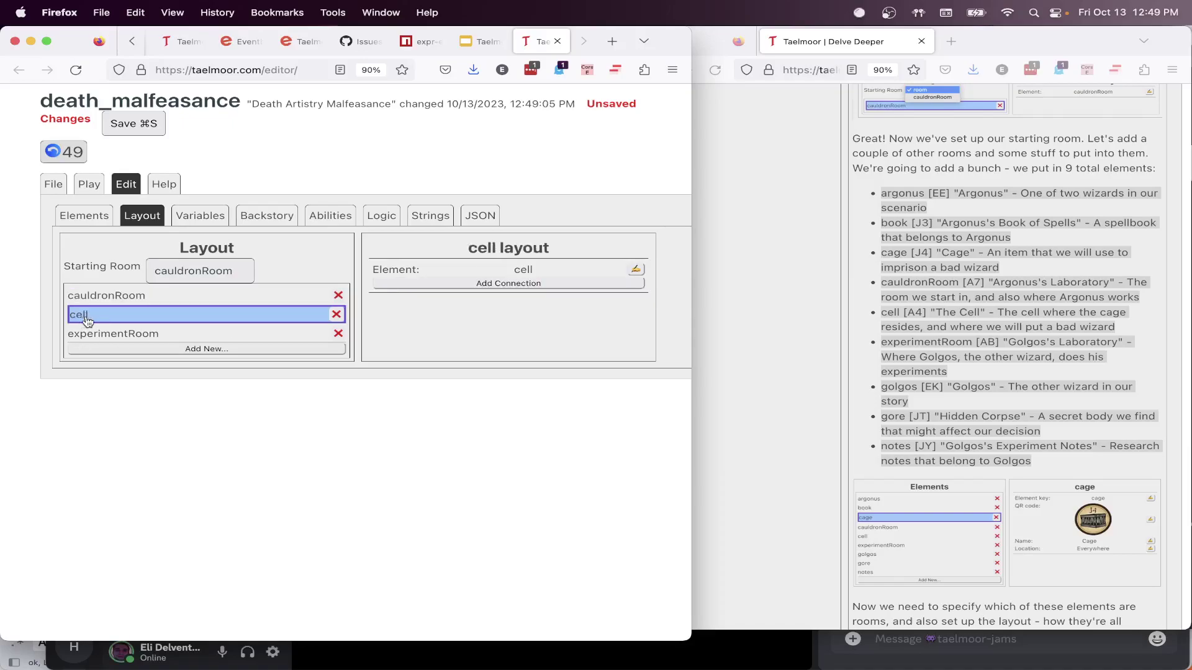
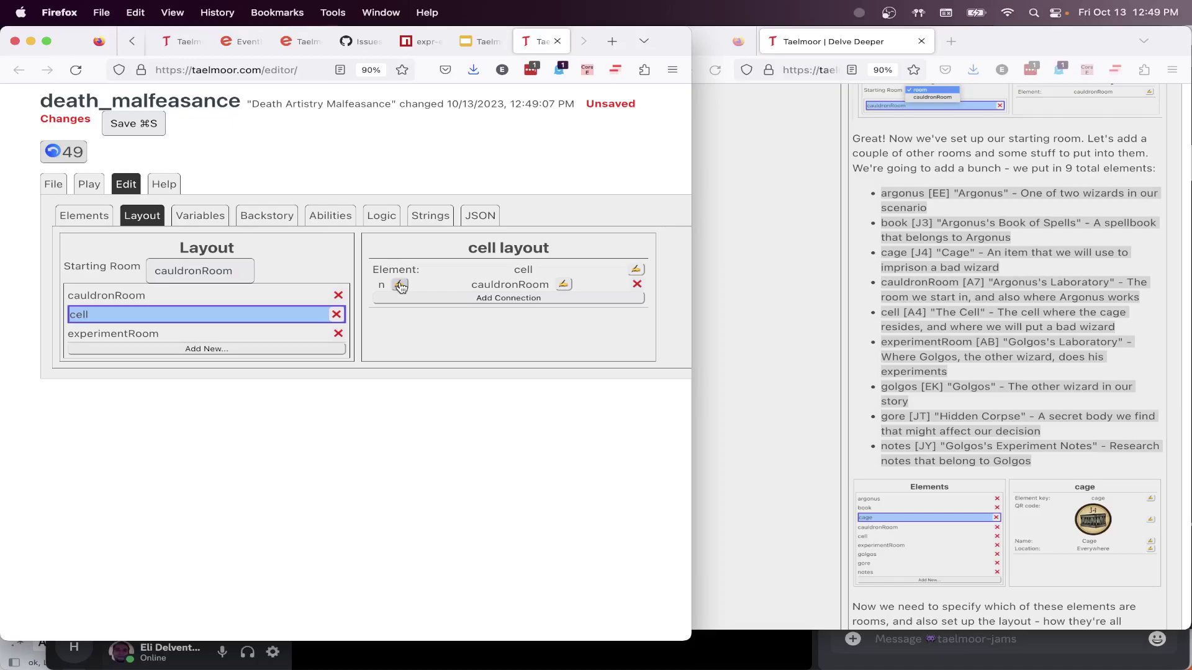
Open tabletopia.com in a new browser tab
key(super+t)
text(tabletopai)
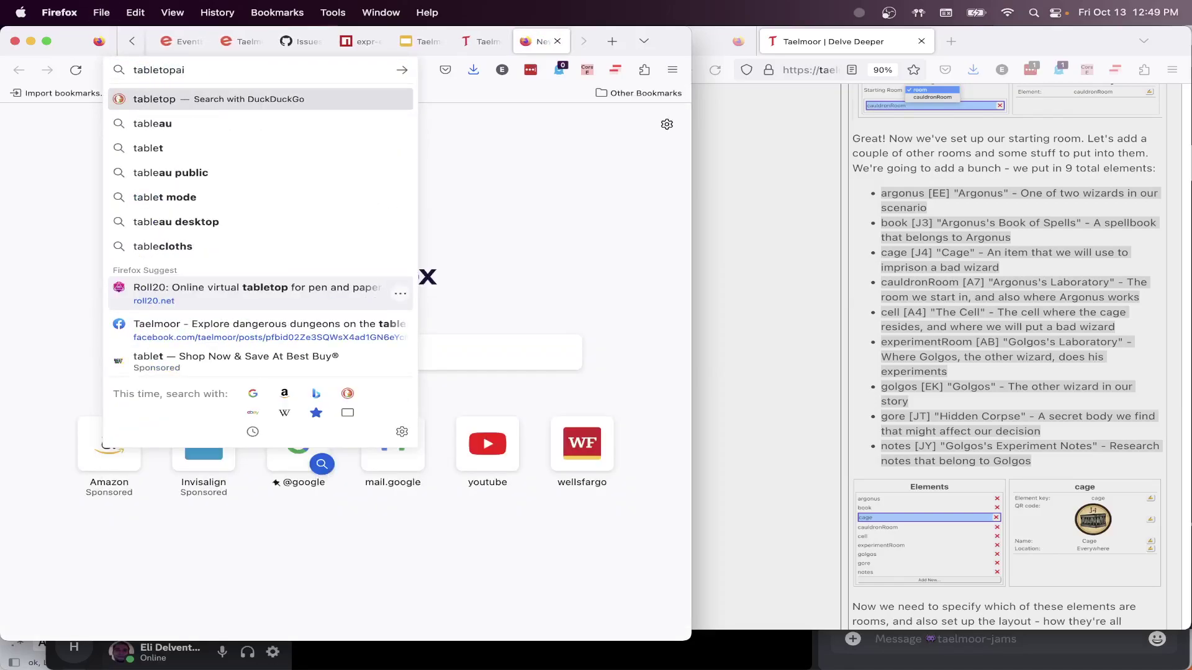
key(BackSpace)
key(BackSpace)
text(ia.com)
key(Return)
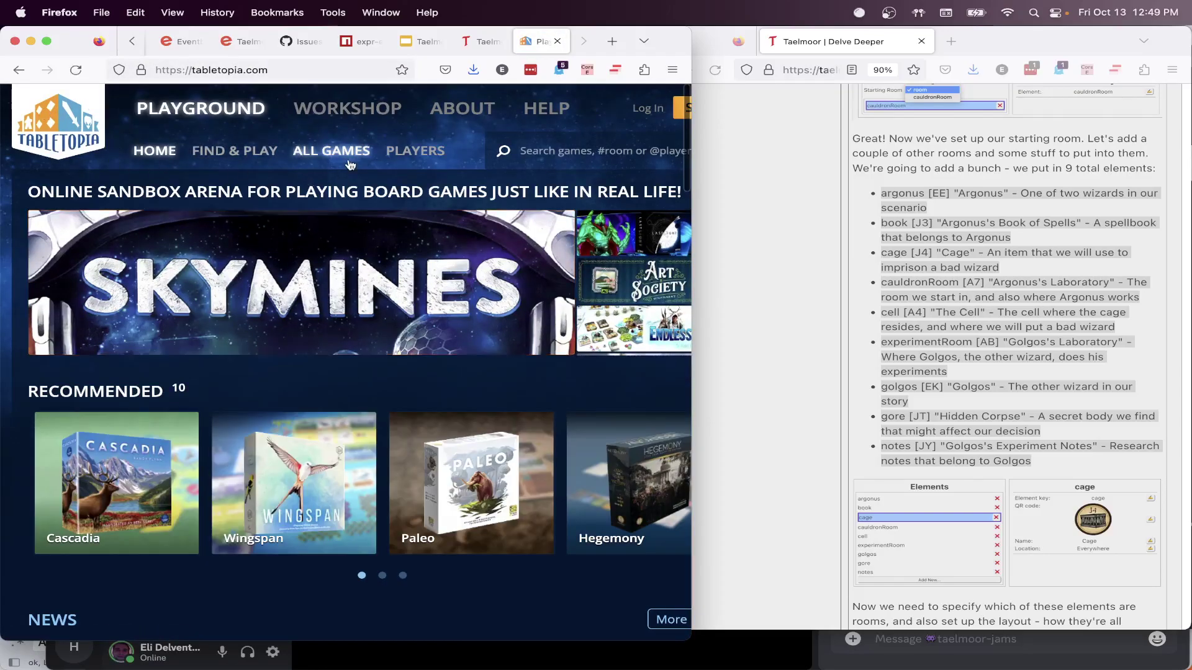
Search the Tabletopia site for taelmoor and open the Taelmoor game page
click(603, 151)
text(tae)
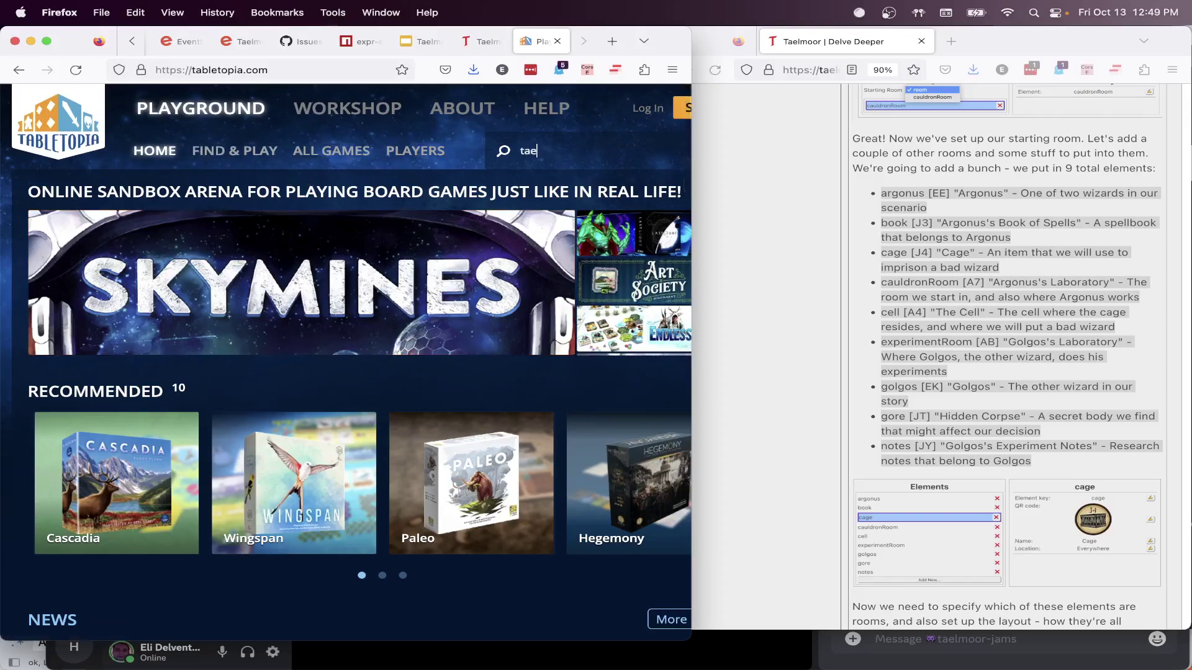
text(lmoor)
key(Return)
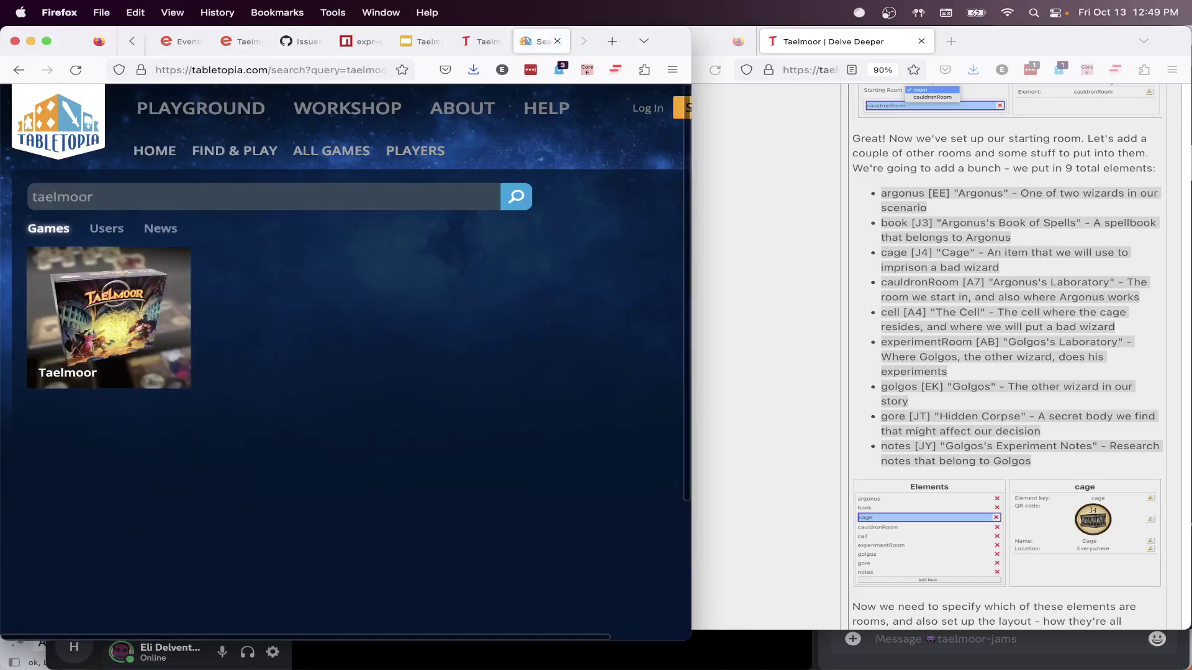
click(101, 304)
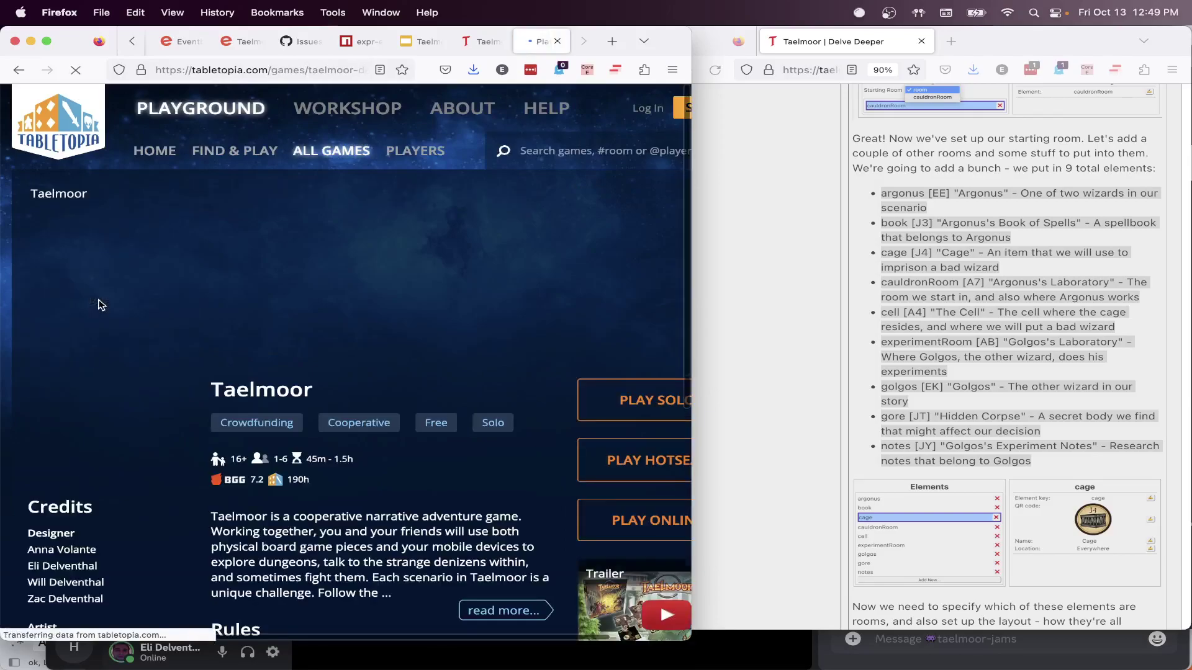
View the enlarged Taelmoor game screenshot showing connected room tiles, and return to the scenario editor
scroll(372, 422, down, 4)
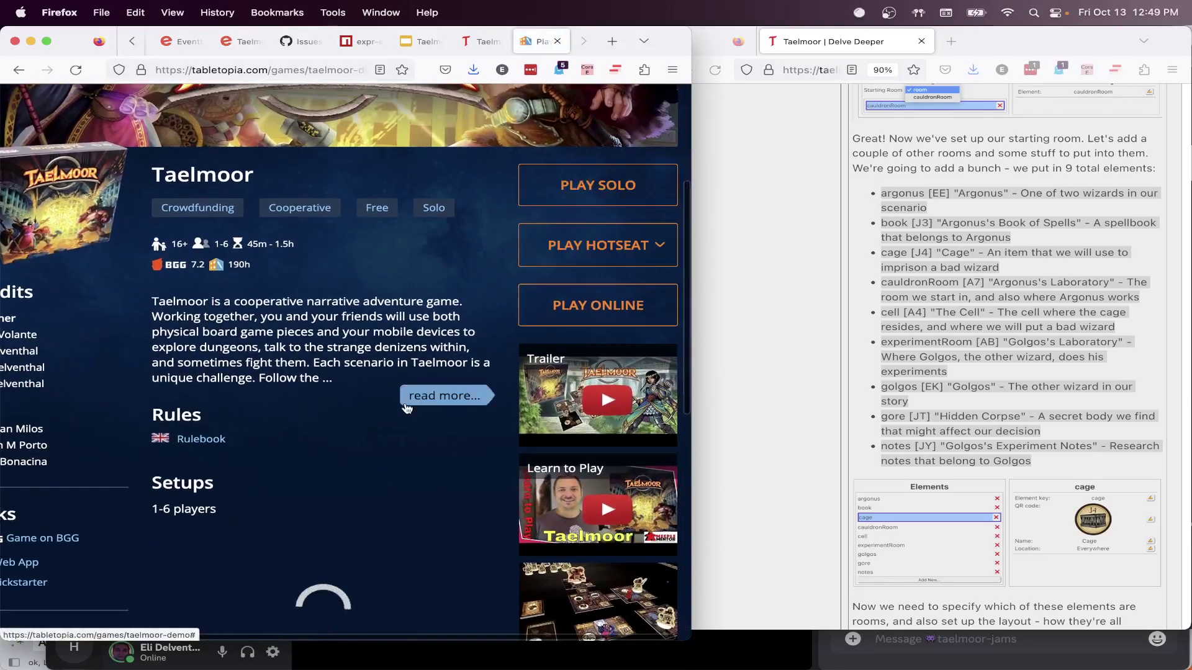
scroll(322, 357, down, 3)
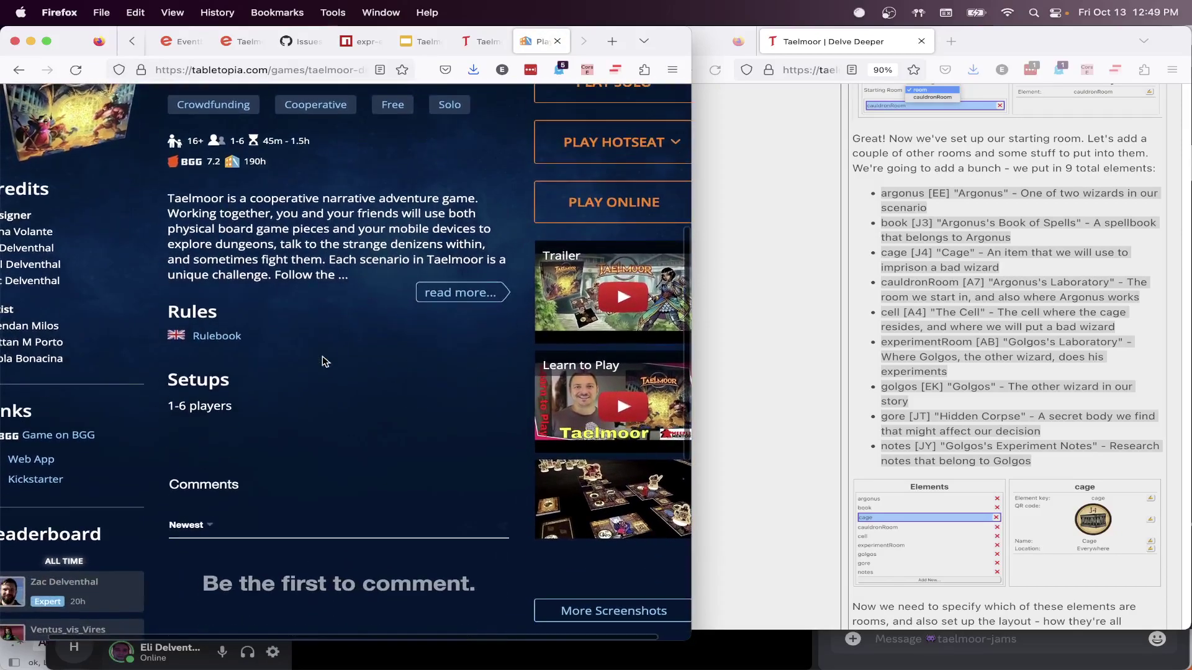
scroll(322, 361, down, 3)
click(620, 409)
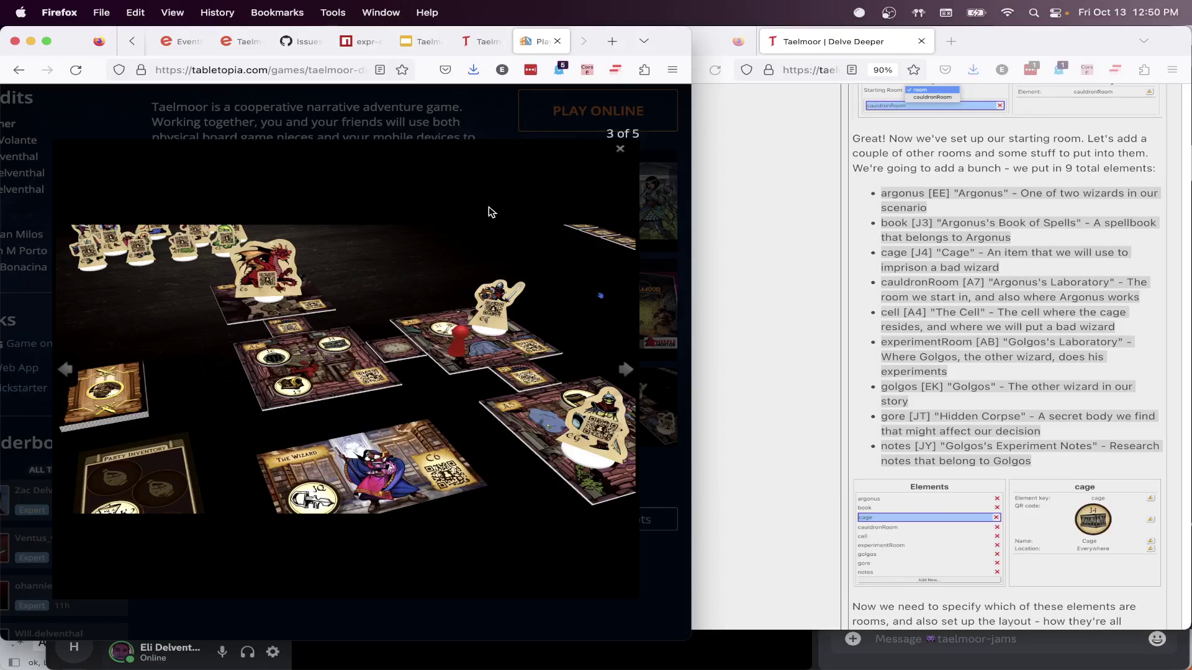
click(557, 41)
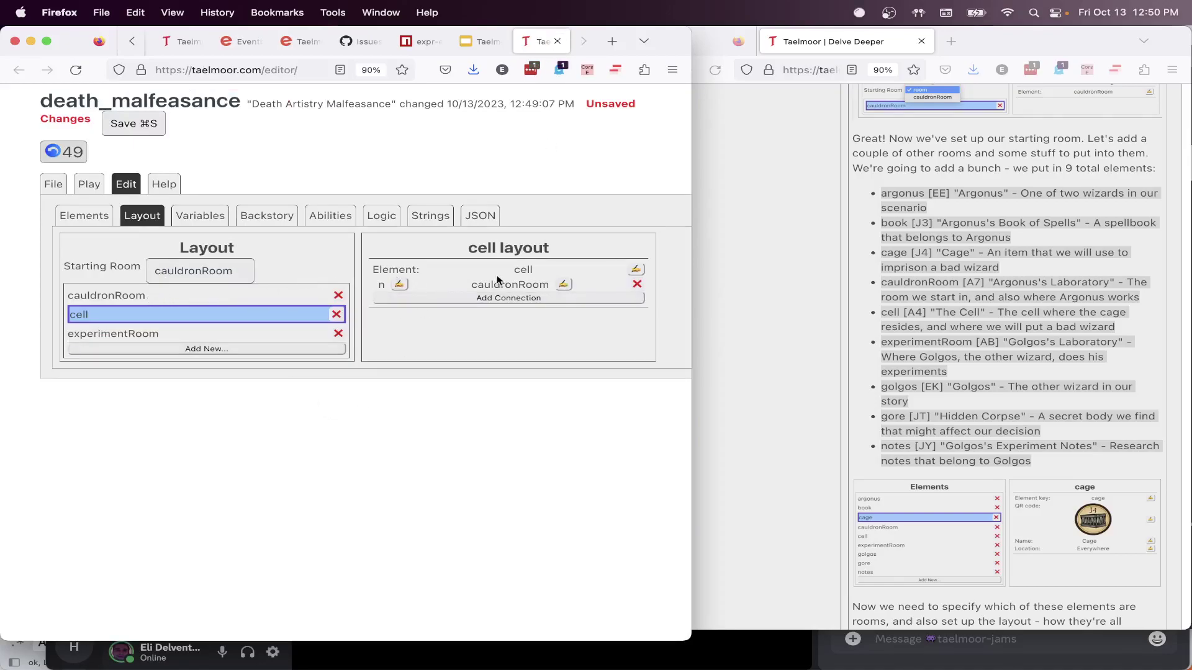
Set the direction of the cell room's connection to cauldronRoom to w
click(161, 298)
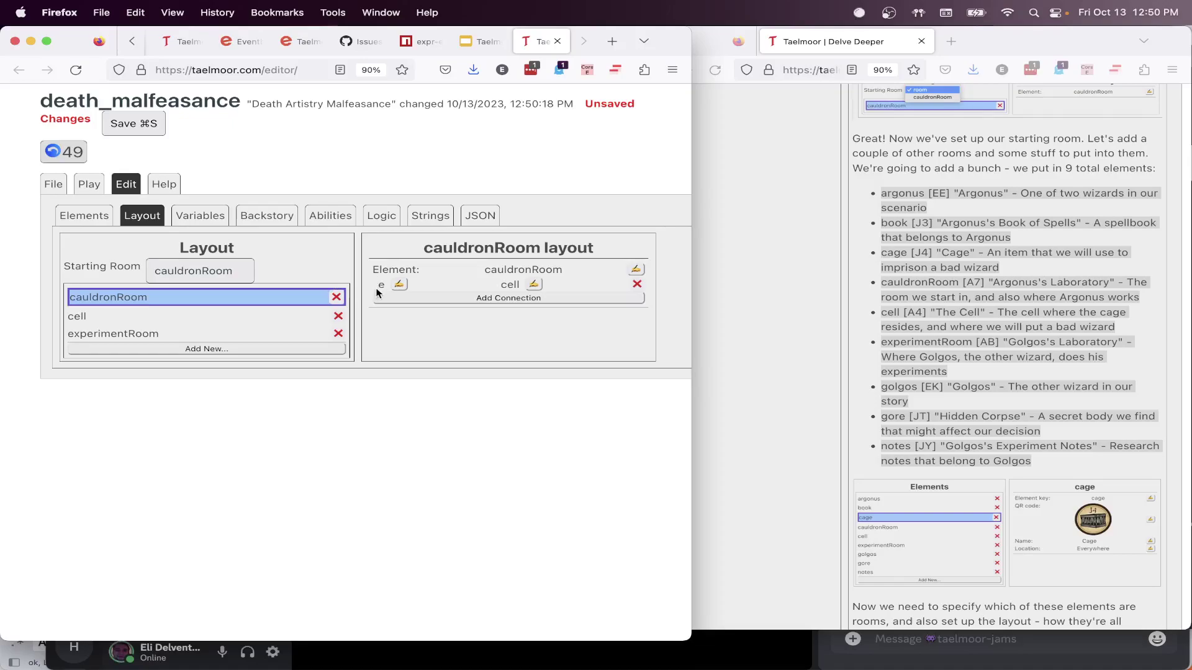
click(148, 317)
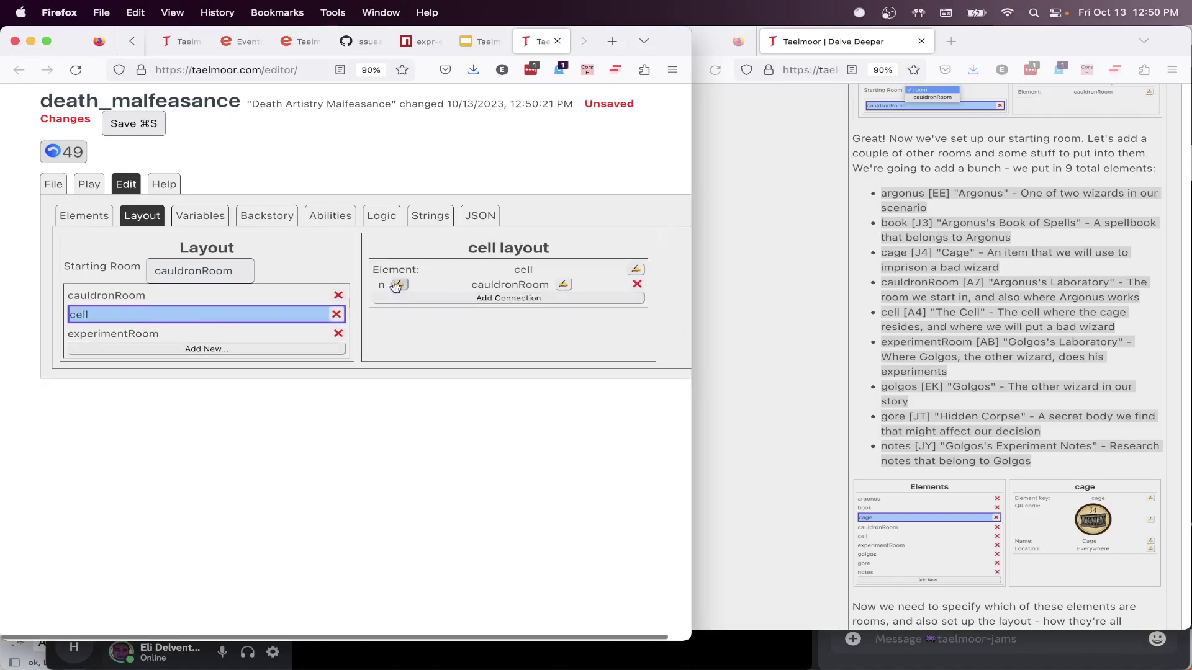
text(n)
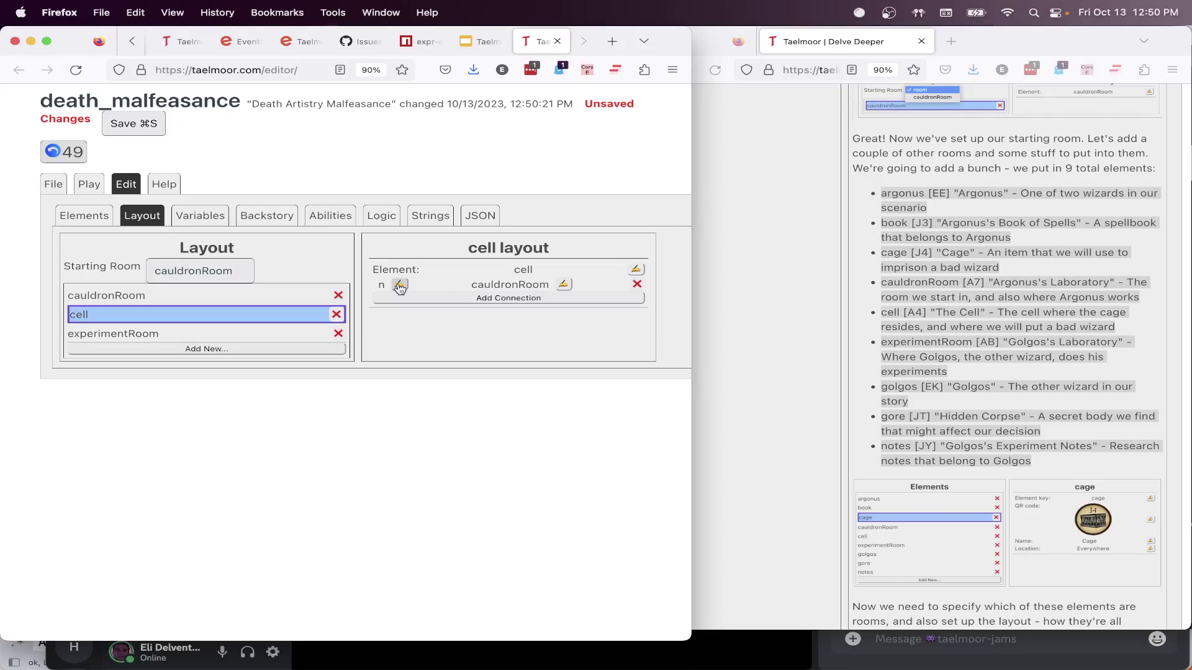
click(399, 285)
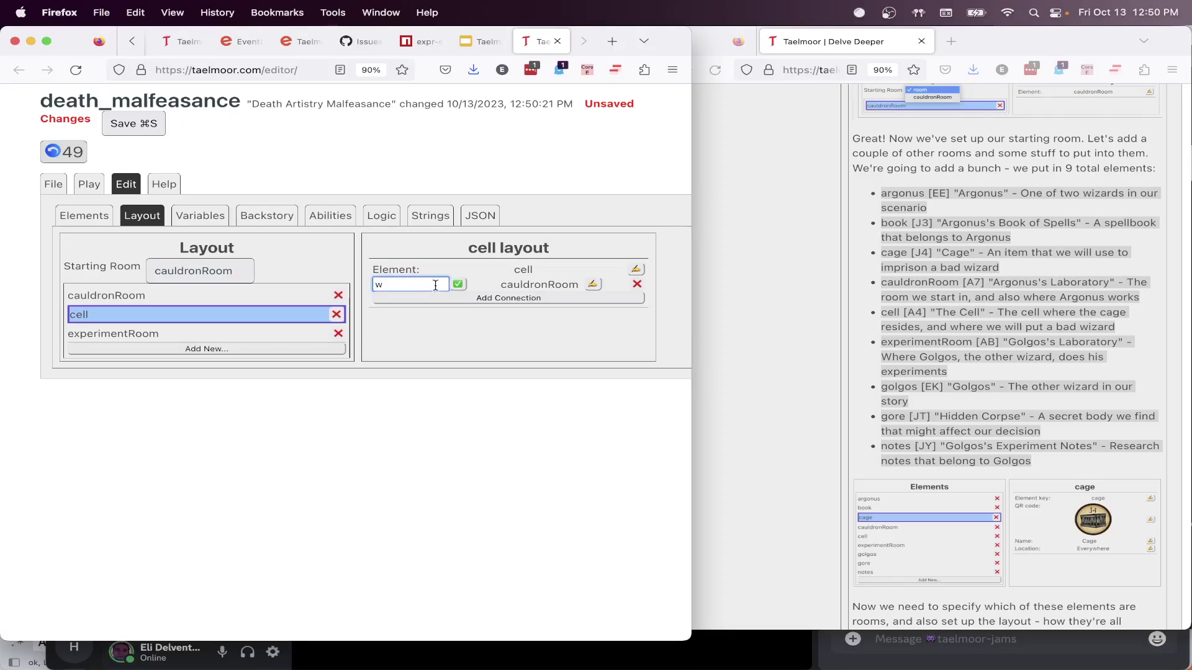
click(458, 285)
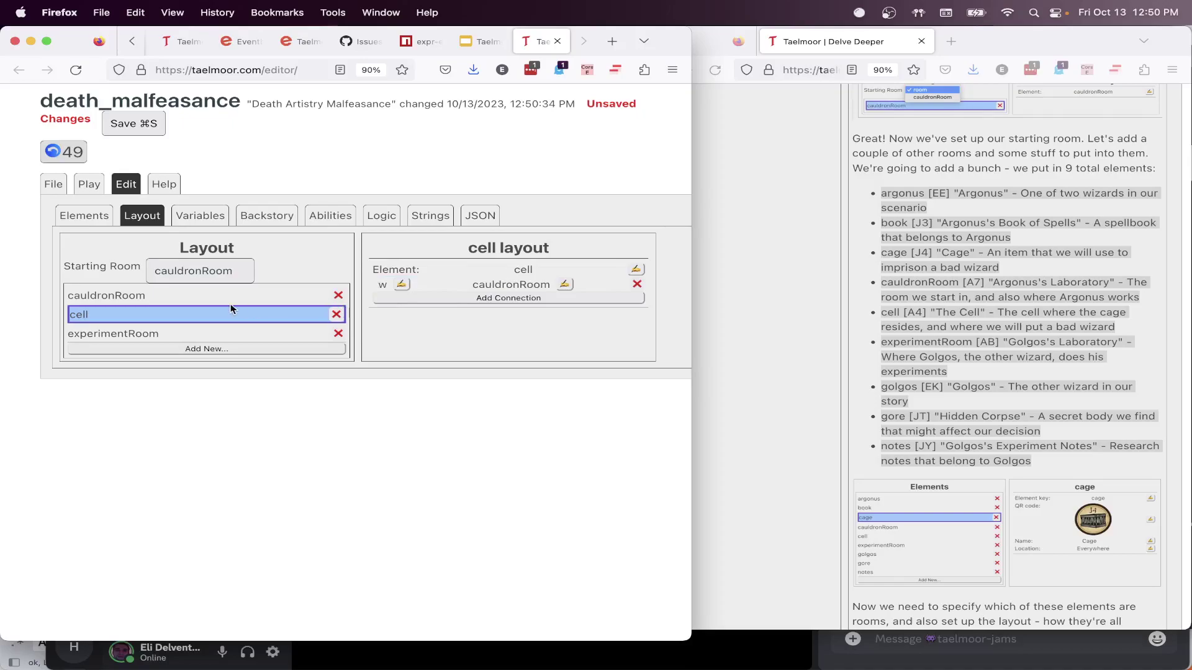
Add a connection from cell to experimentRoom and set its direction to e
click(448, 303)
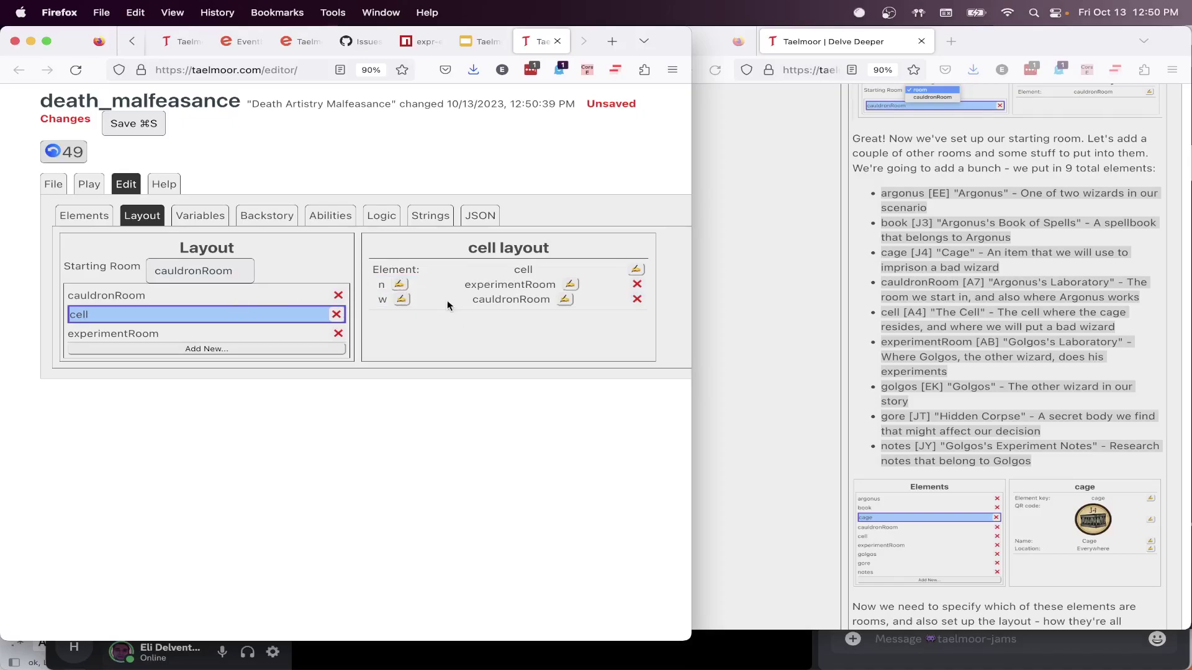
click(399, 284)
text(e)
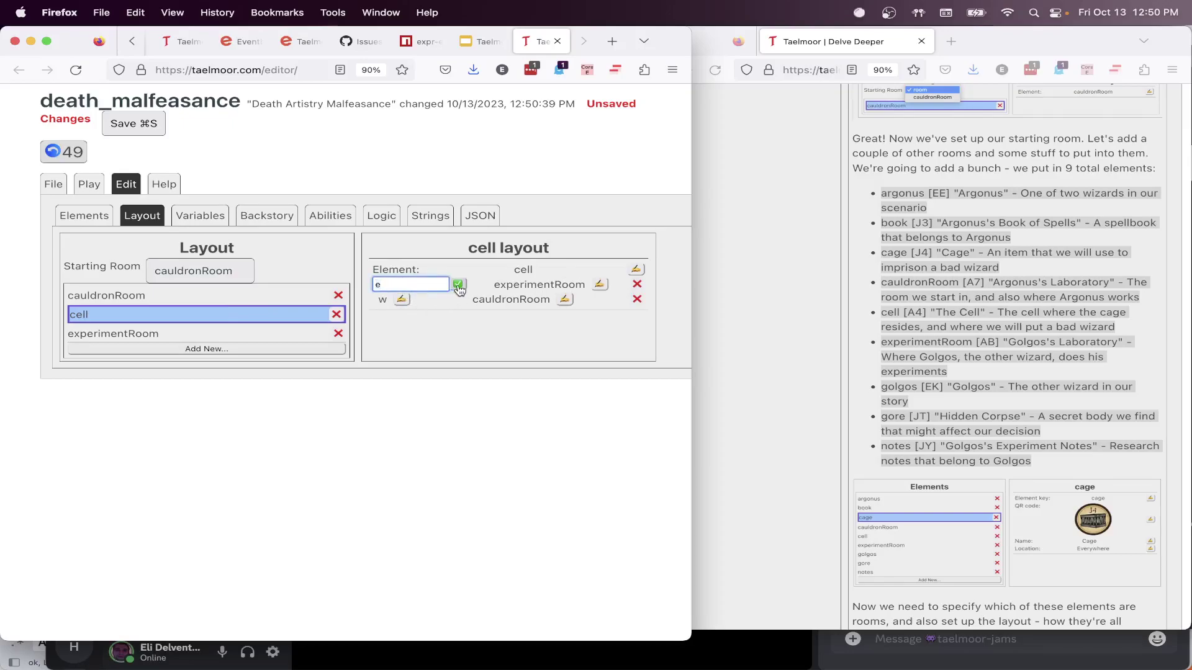
click(457, 284)
Add a connection to experimentRoom, pick cell as its destination and set its direction to w
click(151, 335)
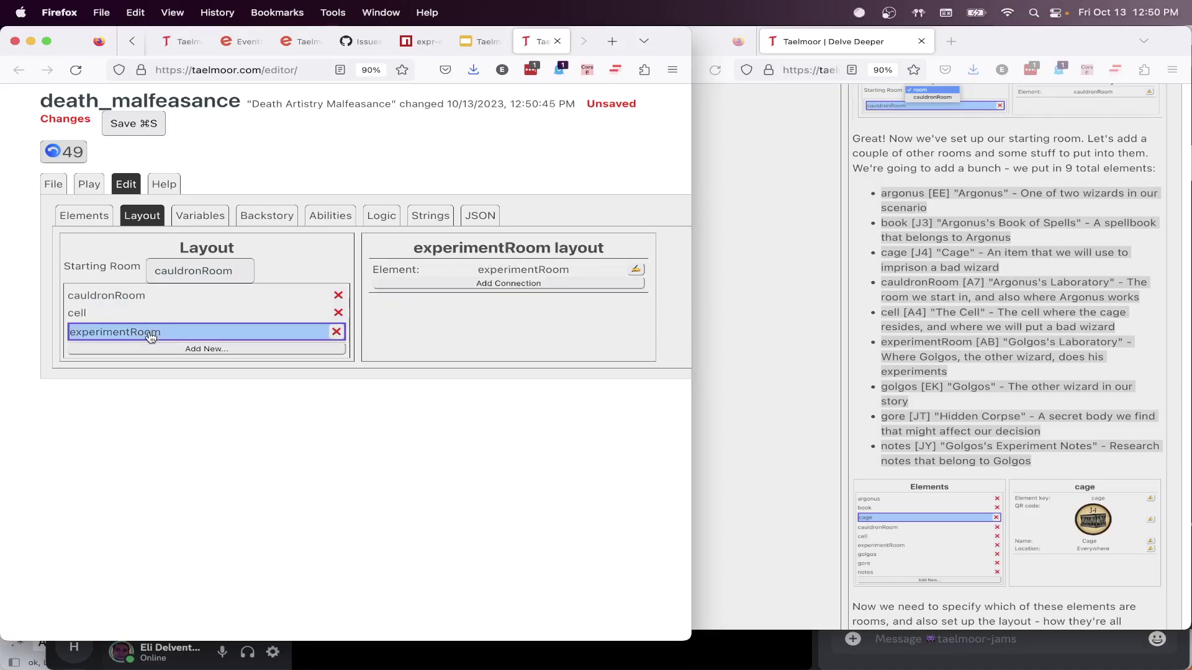
click(469, 286)
click(563, 285)
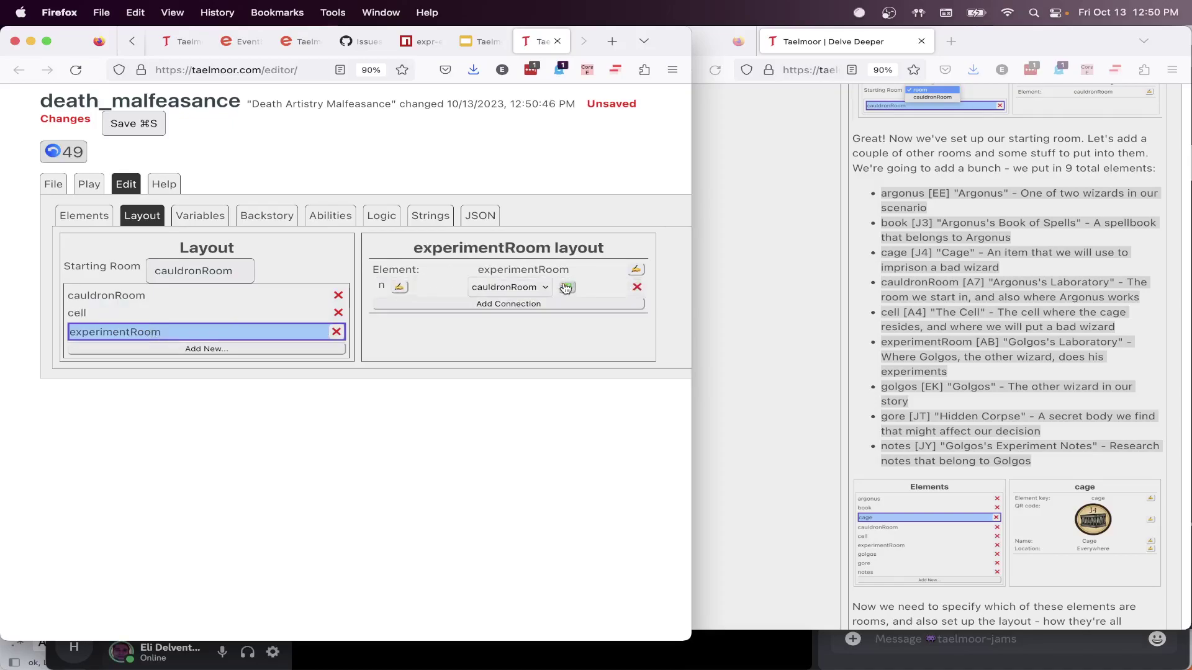
click(509, 286)
click(535, 293)
click(395, 288)
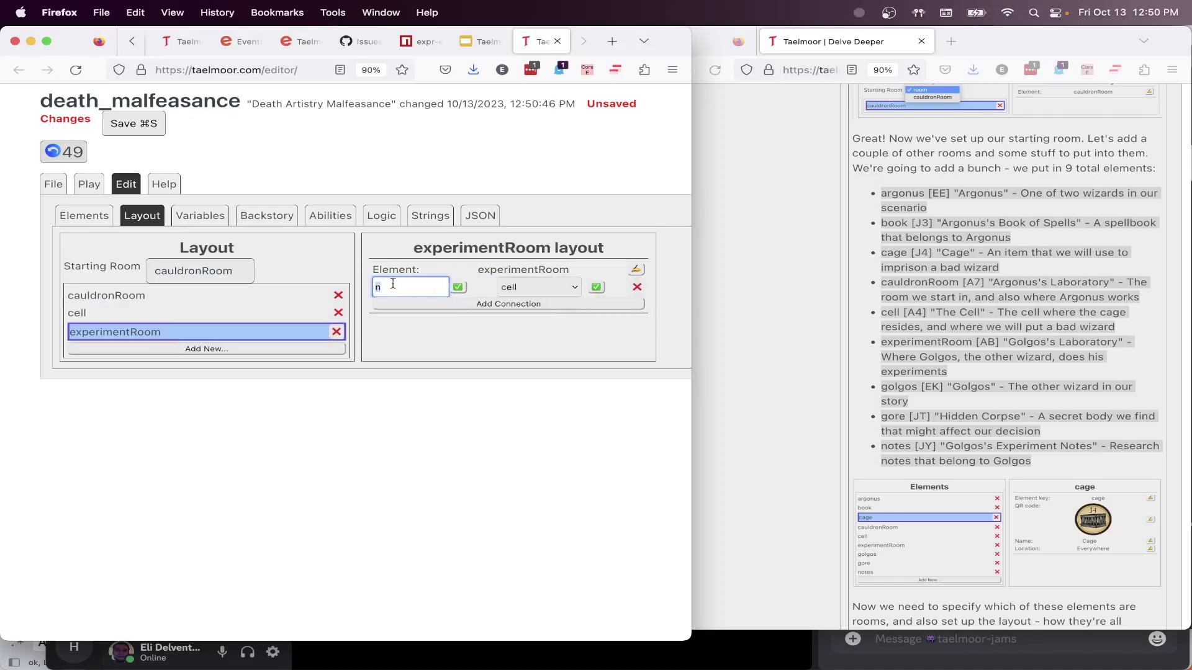
text(w)
click(458, 287)
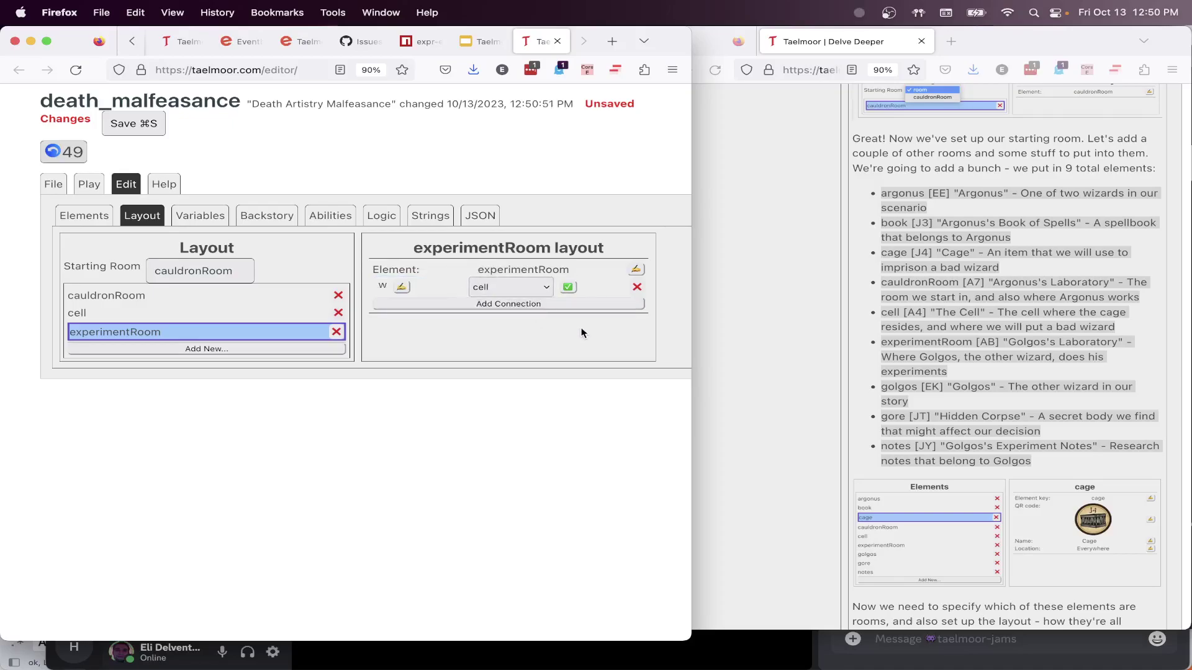
Choose cell as the destination of cauldronRoom's e connection and apply it
click(112, 298)
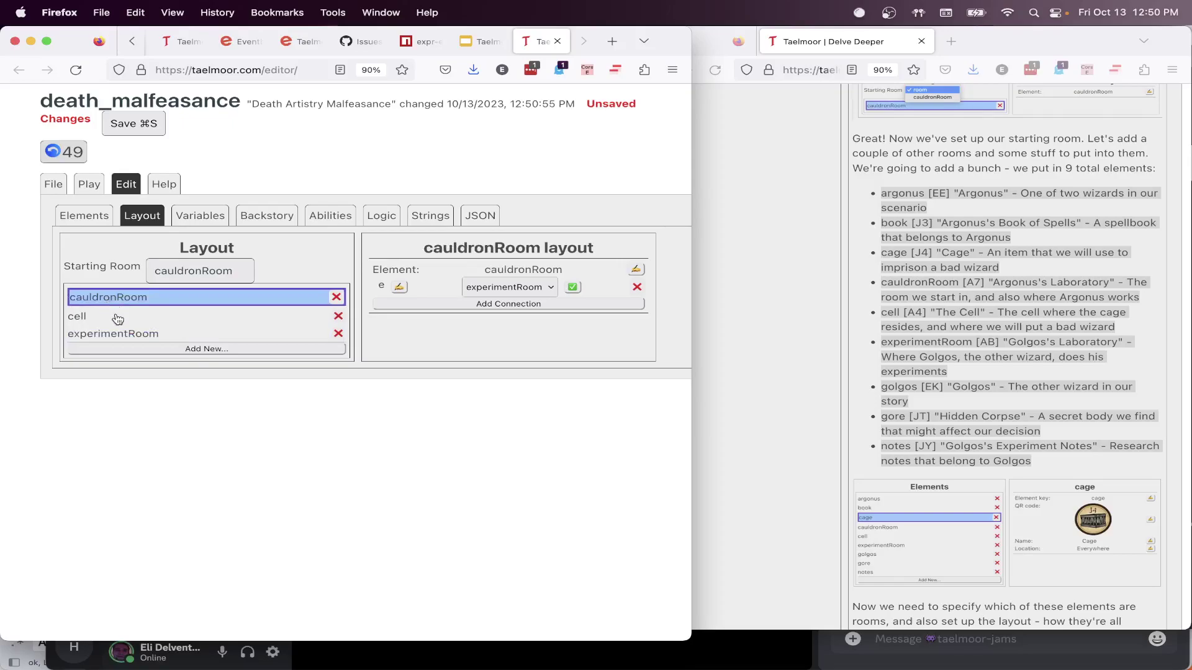
click(499, 289)
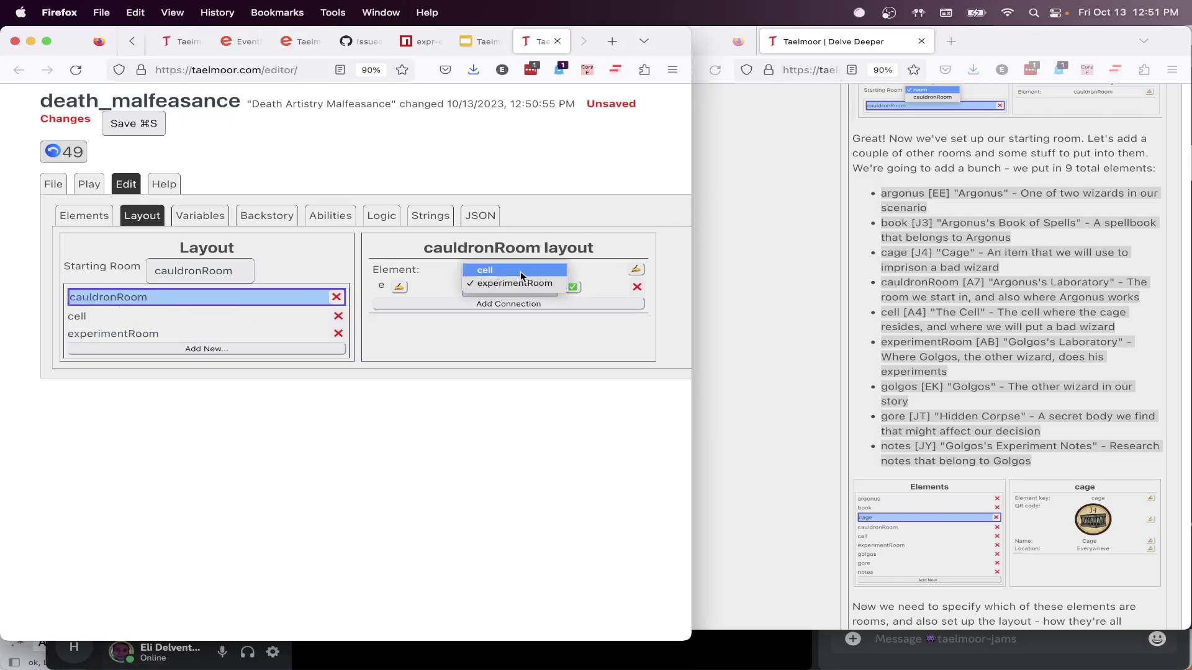
click(520, 276)
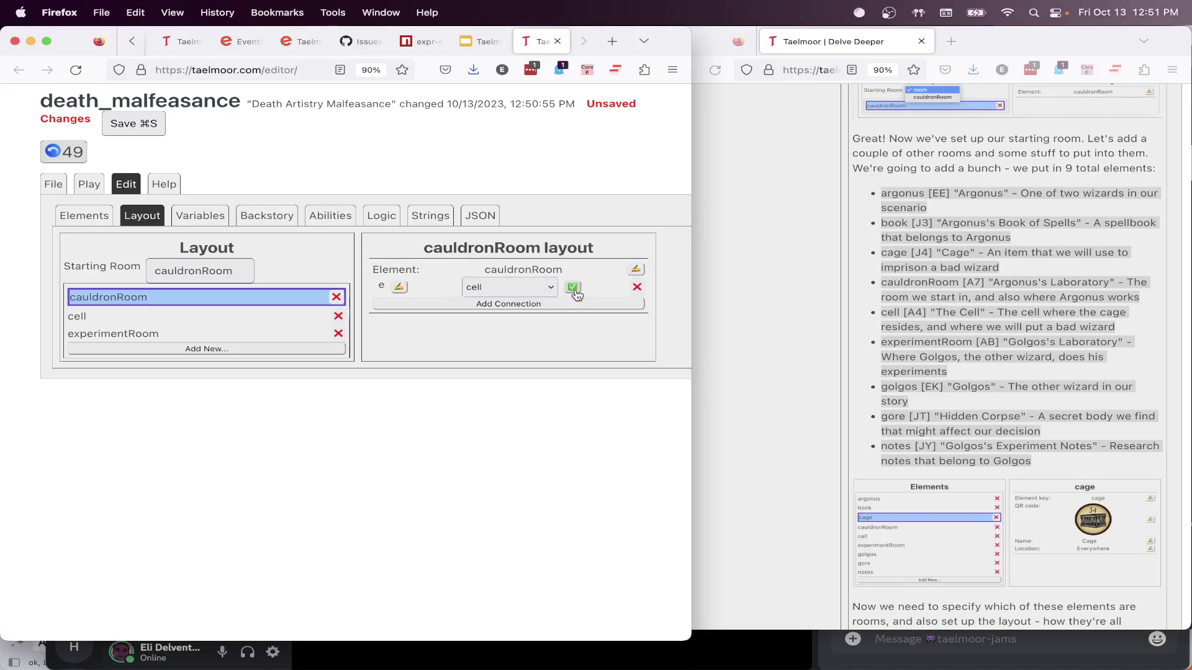
click(573, 288)
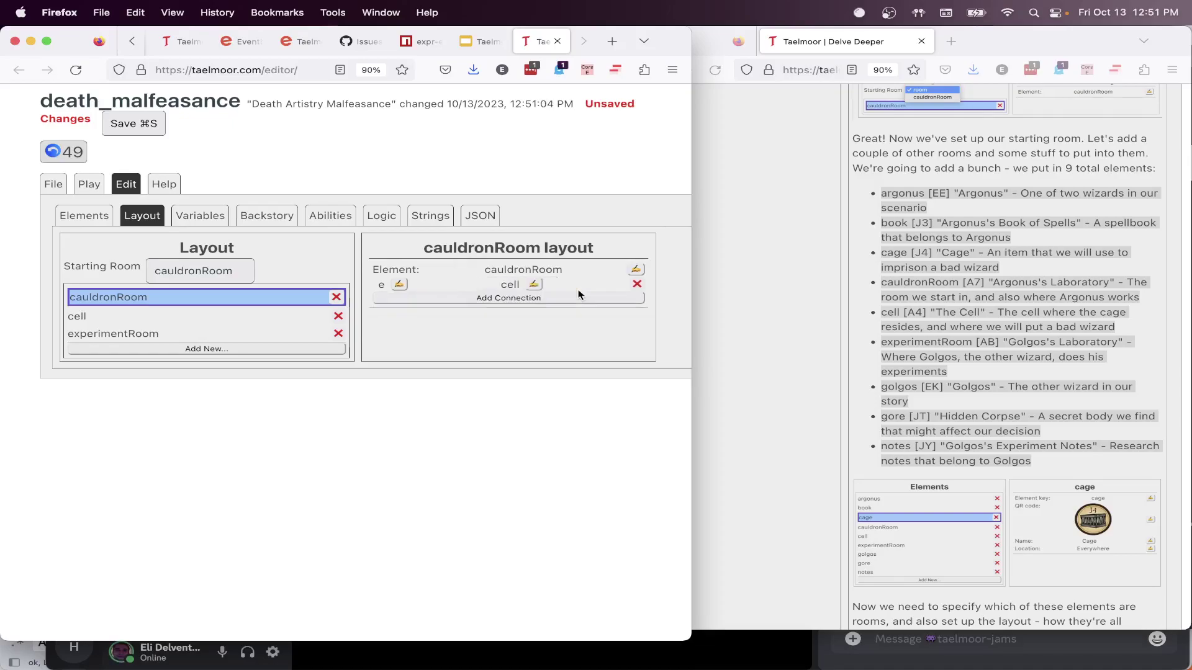
Change the destination of experimentRoom's w connection to cell
click(133, 319)
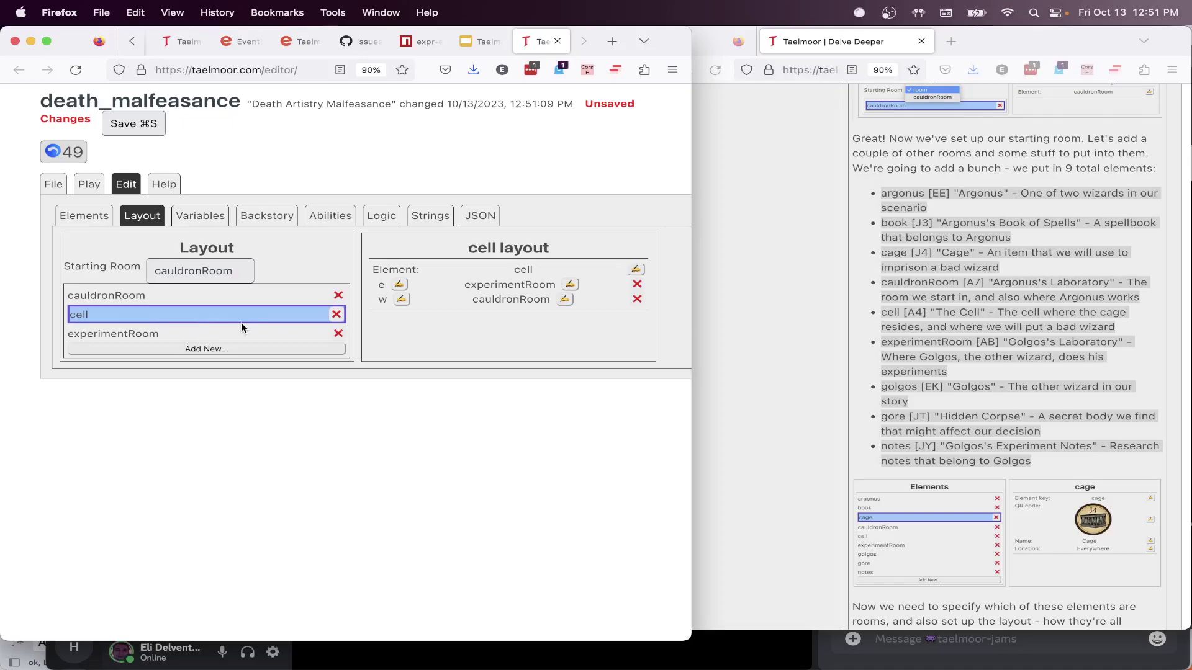
click(129, 333)
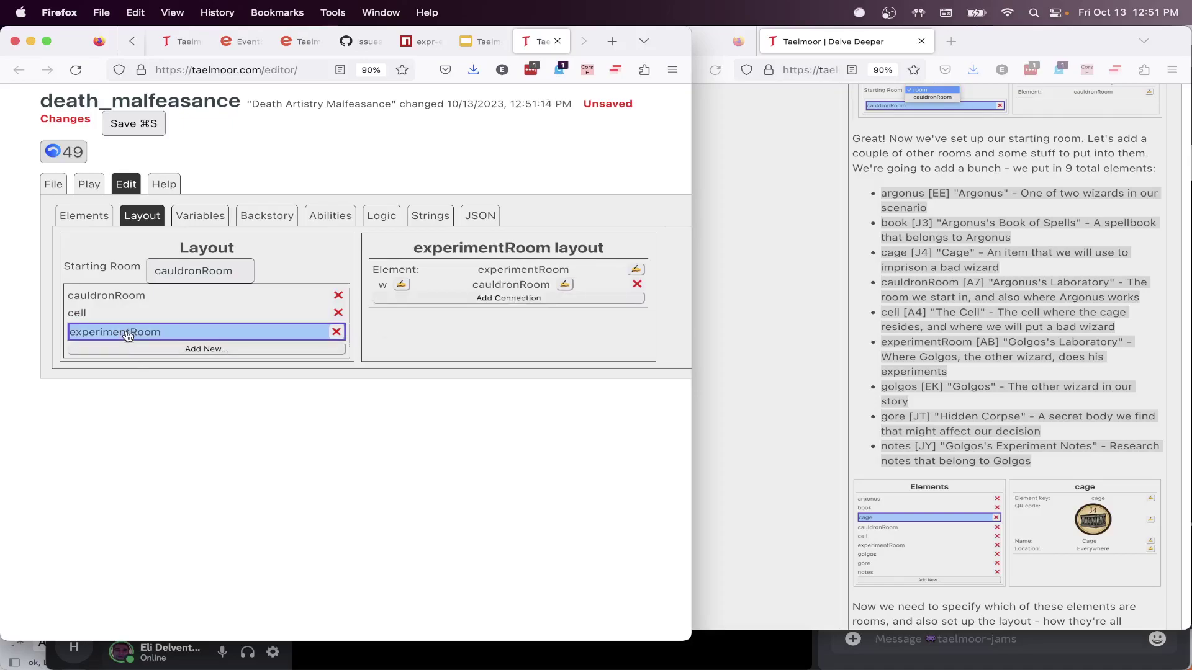
click(566, 284)
click(555, 290)
Review the layout connections of cell, cauldronRoom and experimentRoom, and return to the scenario's element list
click(118, 315)
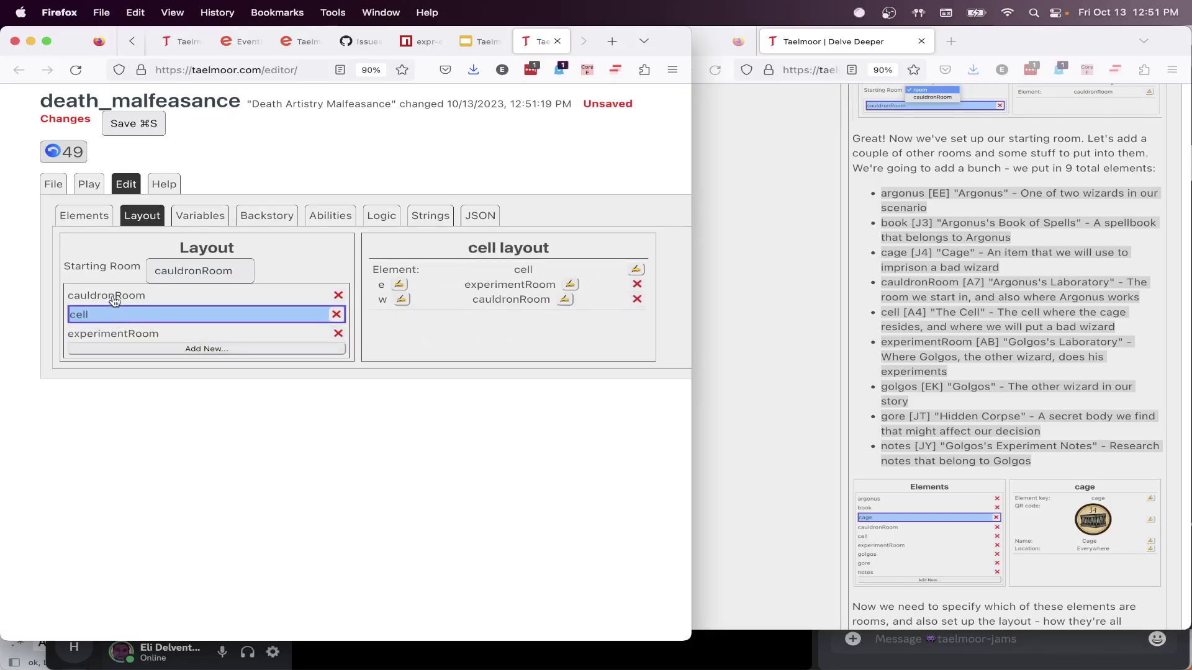
click(114, 298)
click(115, 314)
click(114, 334)
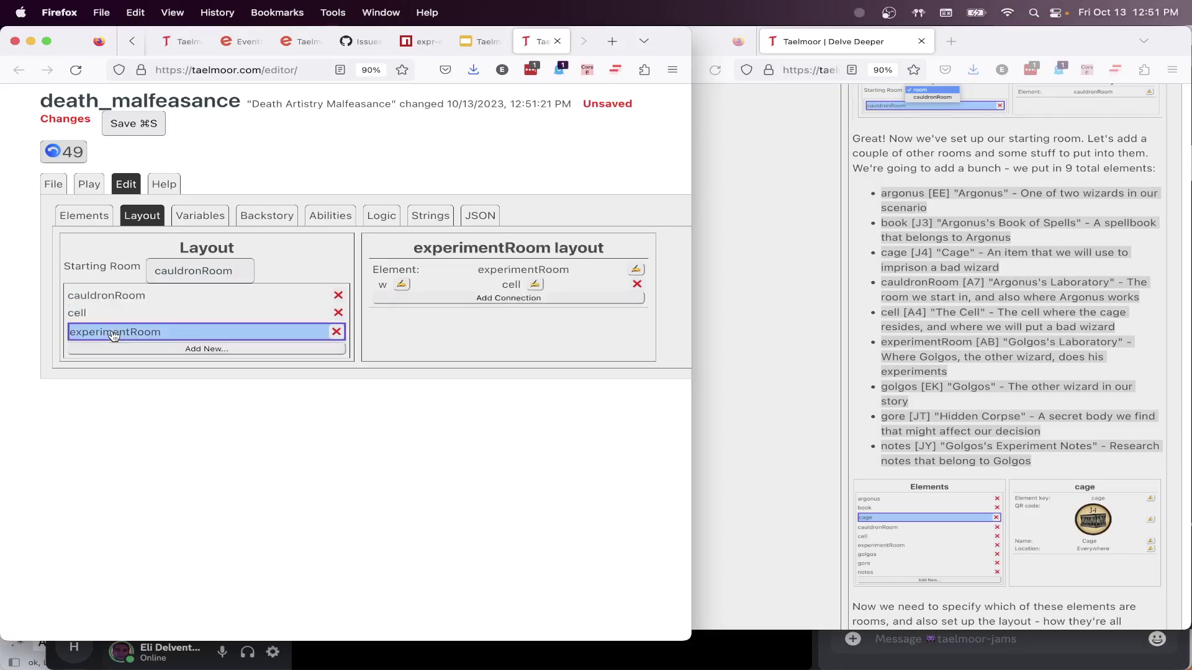
click(86, 216)
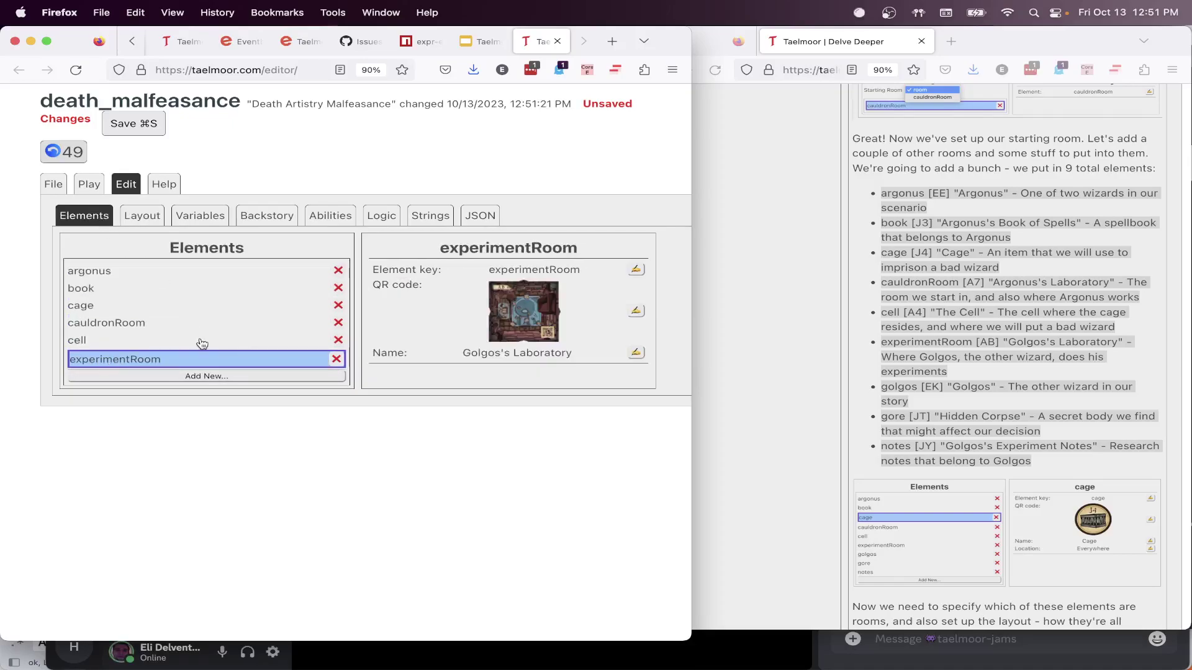
drag(375, 352, 495, 353)
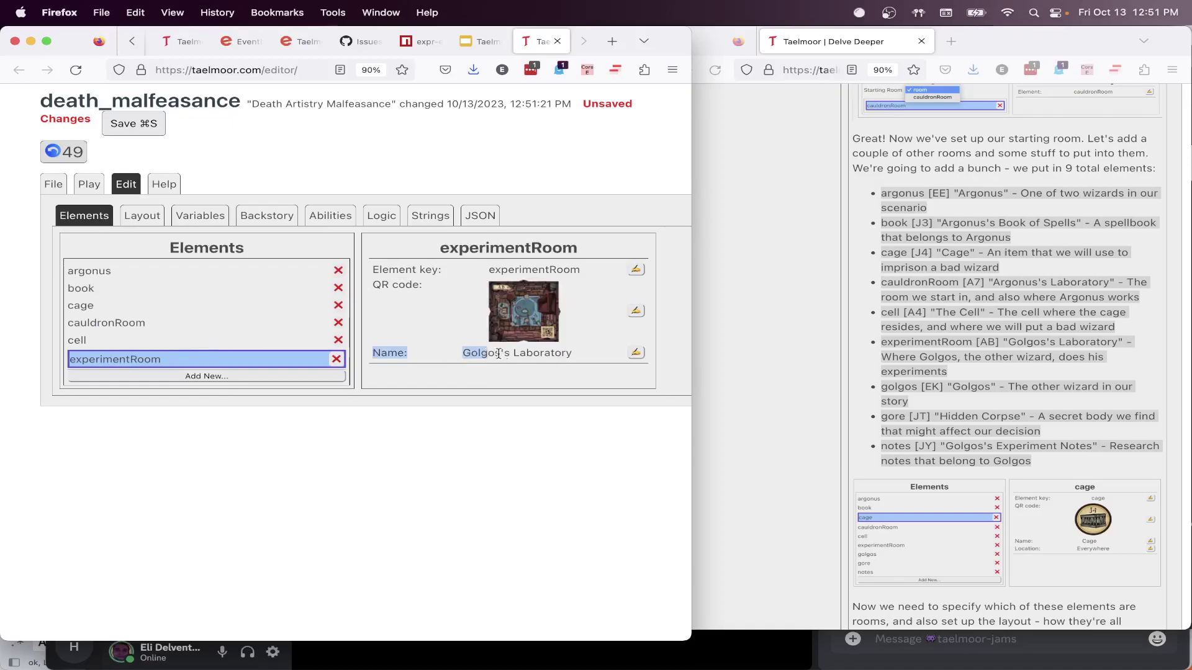
click(453, 373)
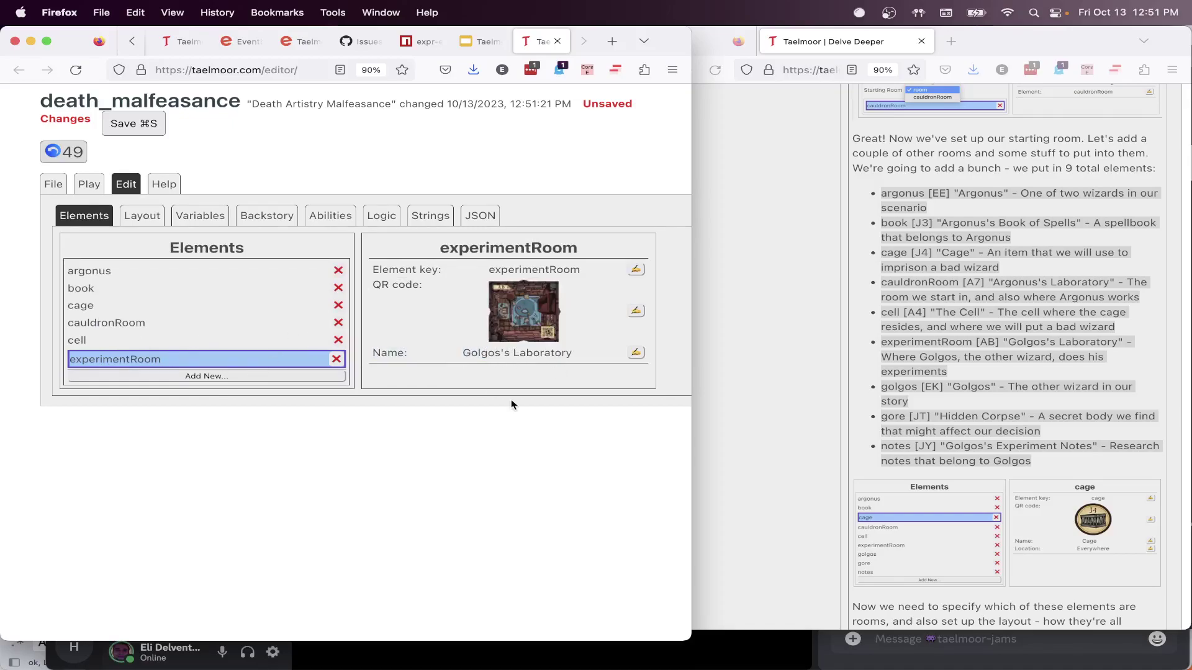
Add a new element to the scenario and set its element key to golgos
click(232, 378)
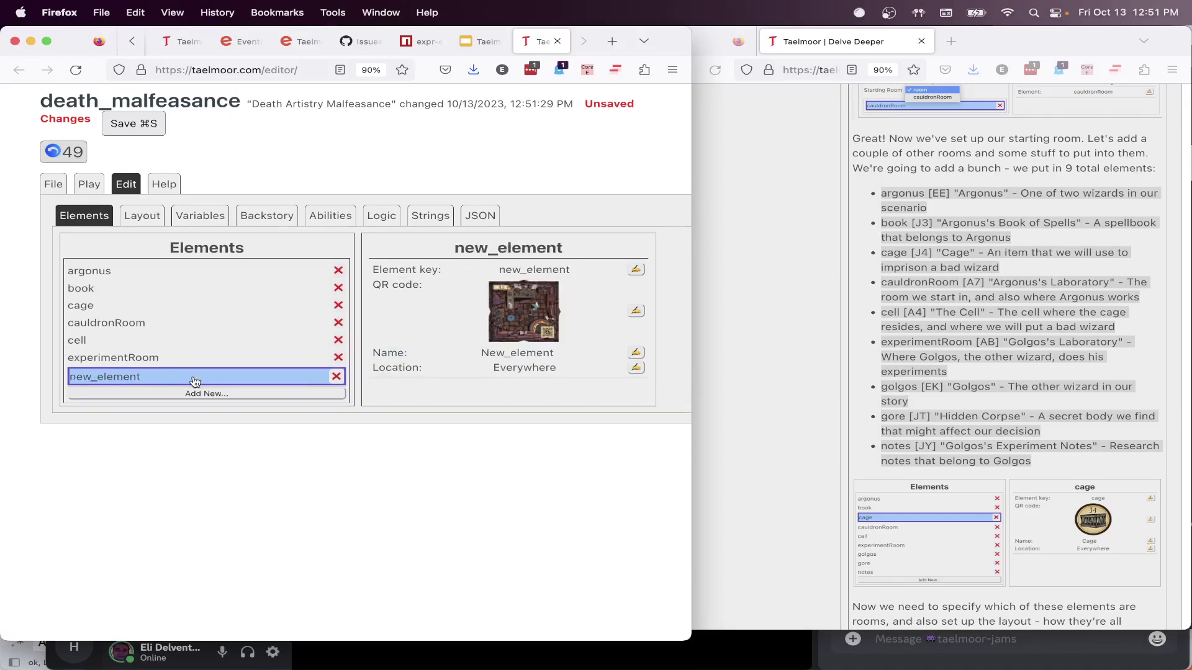
click(636, 270)
text(golgos)
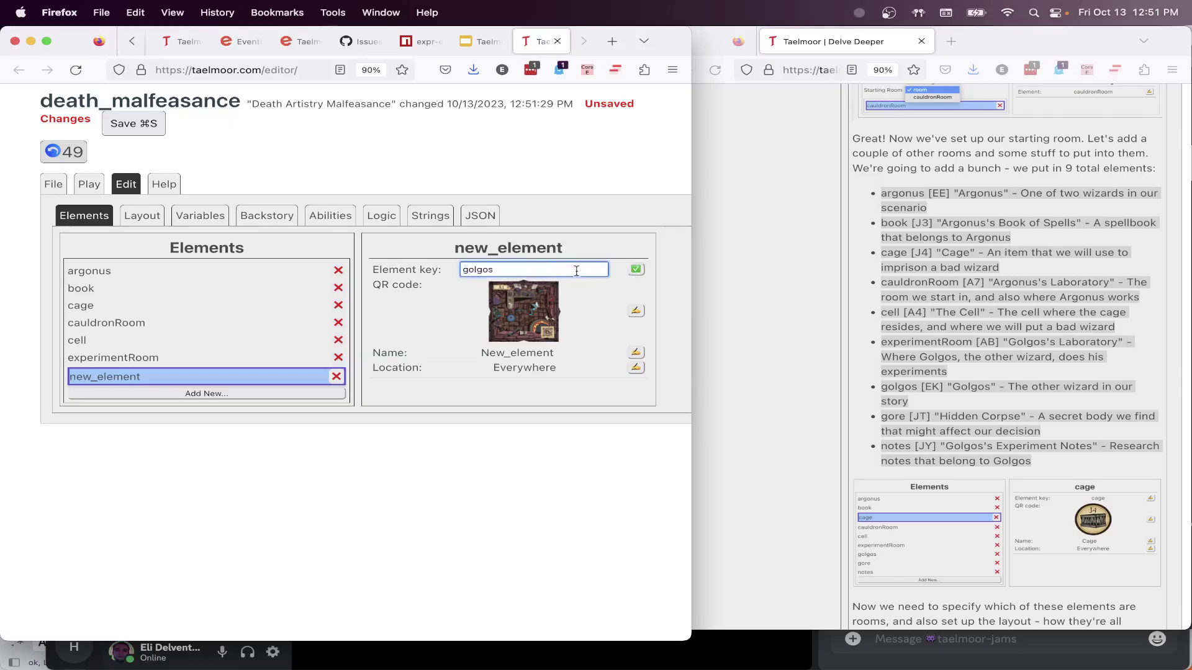
click(636, 269)
Assign the EK character QR code to the golgos element
click(636, 311)
scroll(539, 312, down, 2)
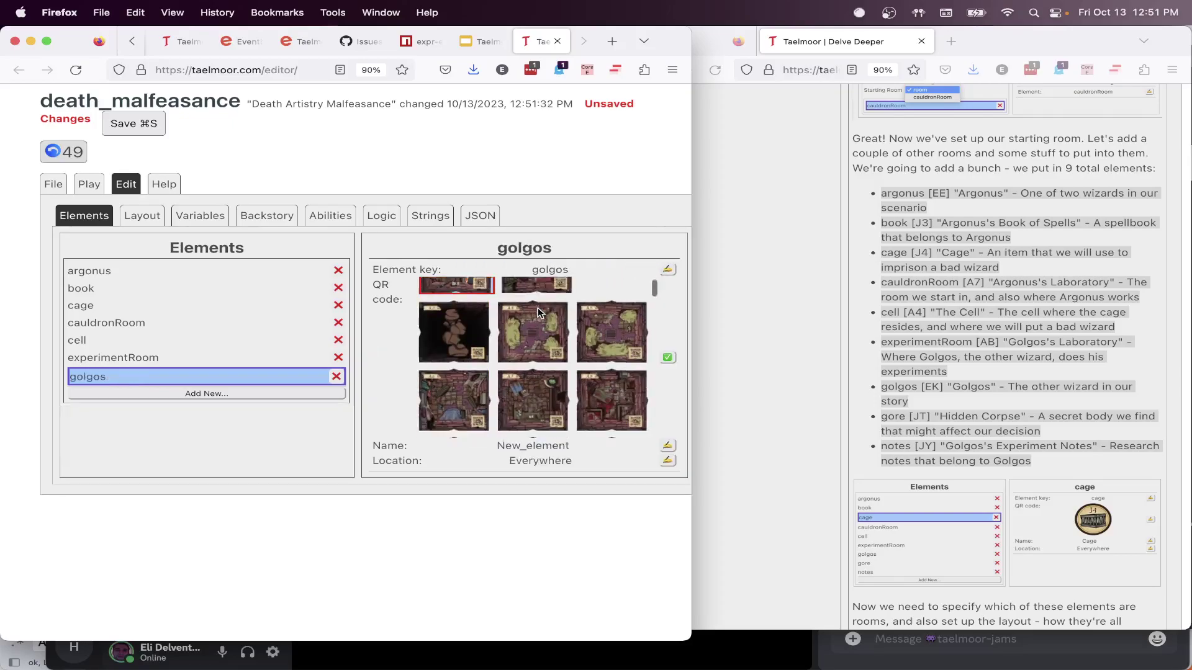
scroll(539, 313, down, 10)
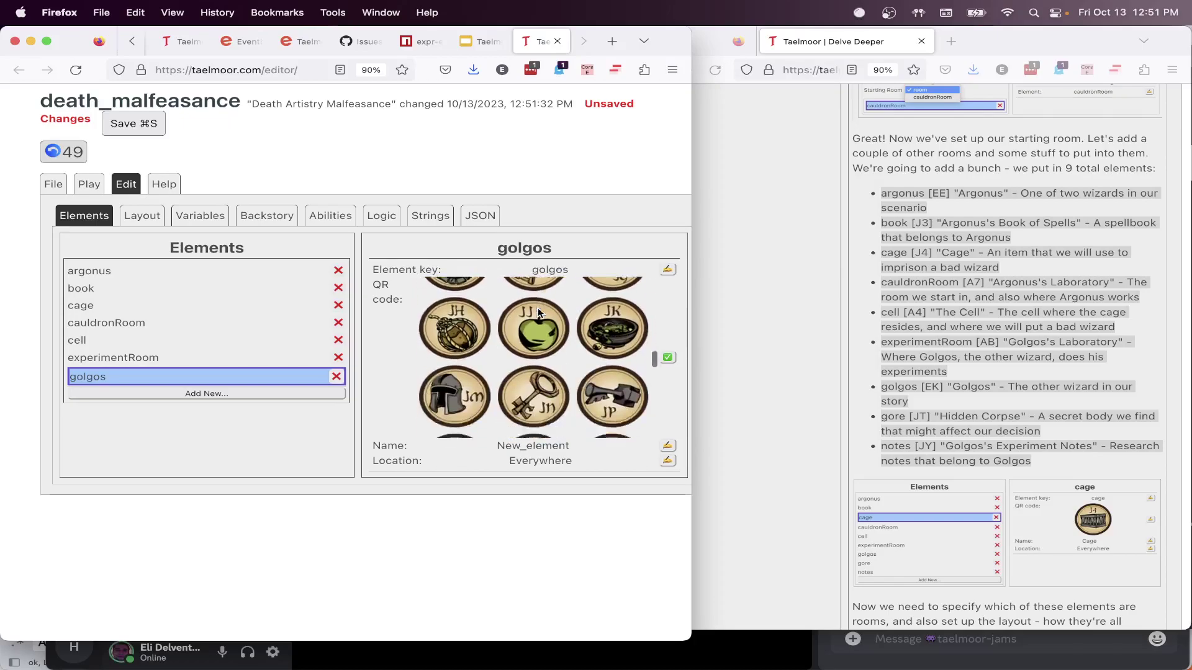
scroll(539, 312, down, 8)
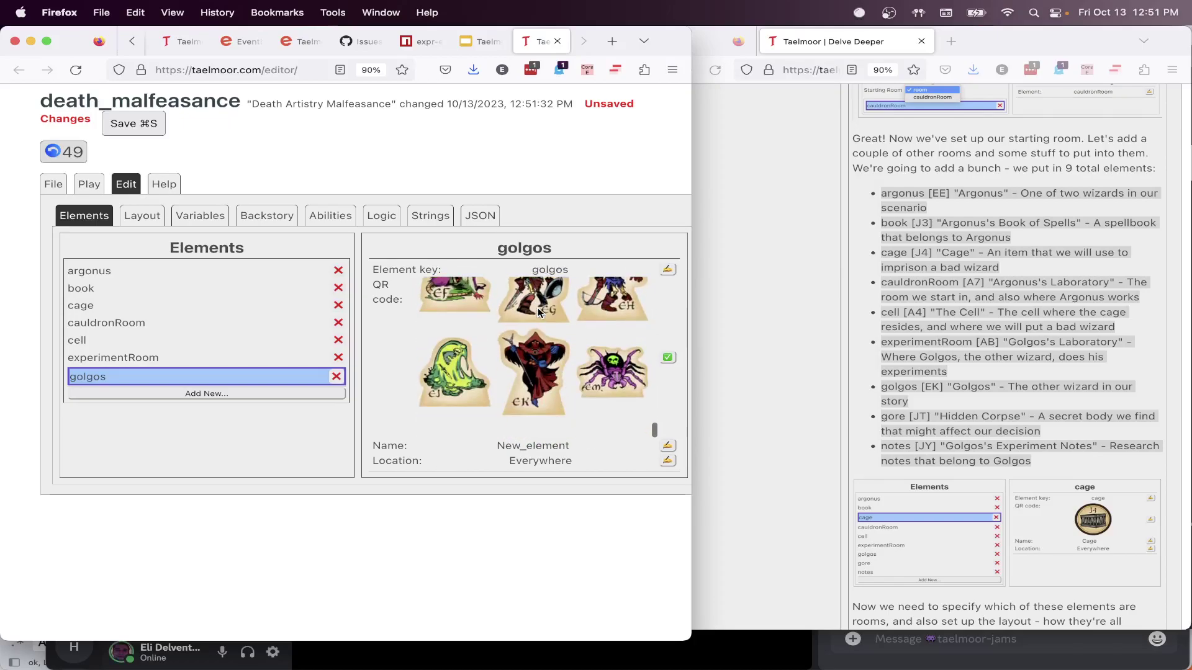
click(534, 382)
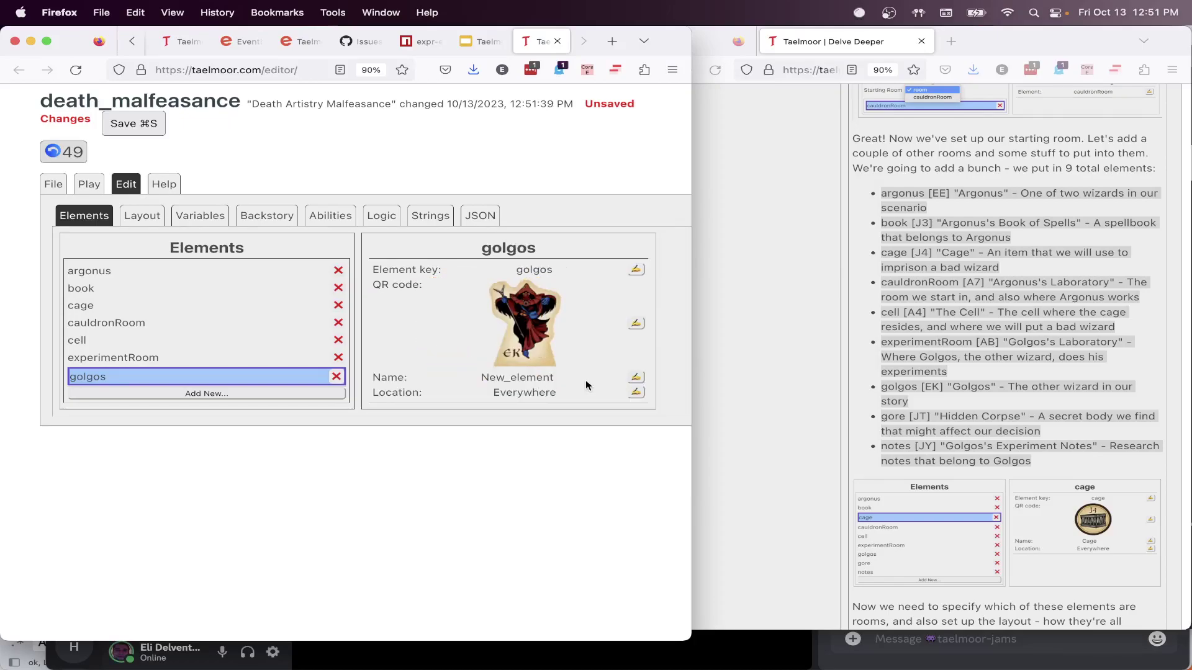
Set the golgos element's name to Golgos
click(636, 377)
double_click(537, 381)
text(Golgos)
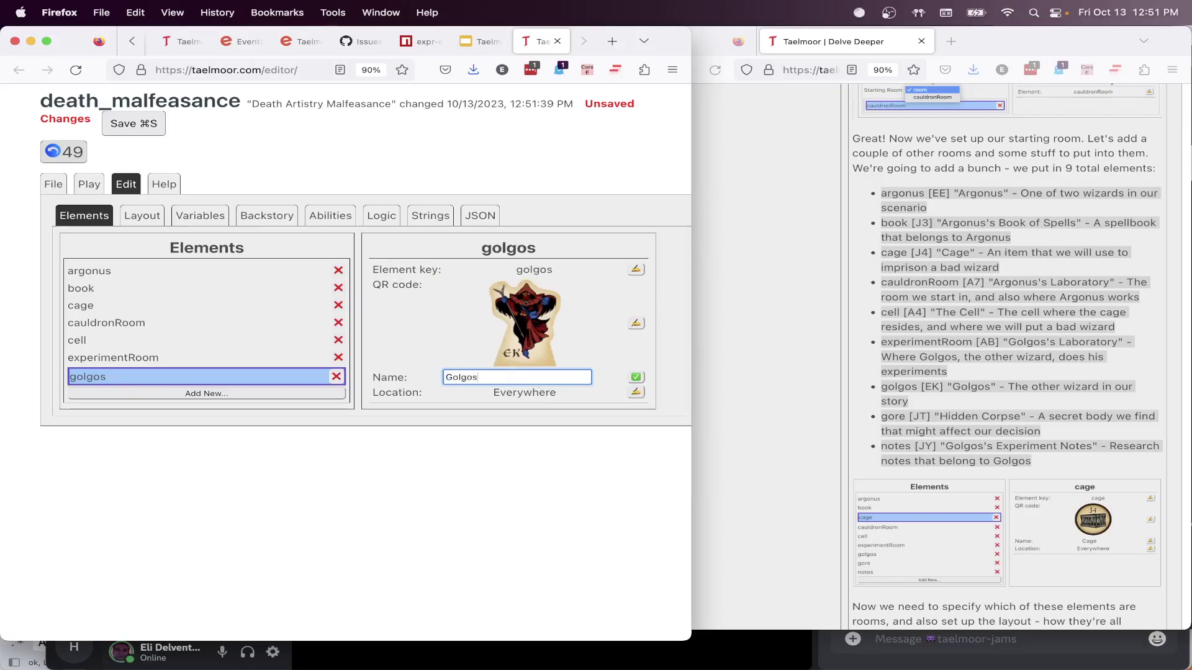
Change the golgos element's location to specific rooms, with experimentRoom as the only room, and apply it
click(635, 390)
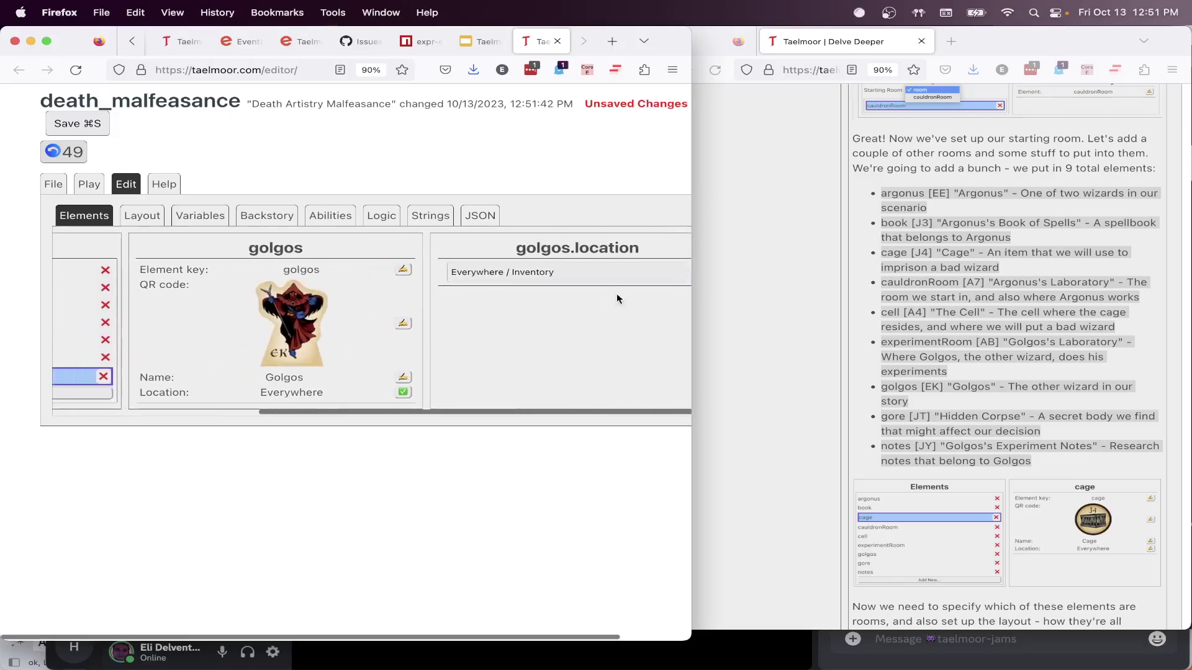
click(564, 272)
click(550, 295)
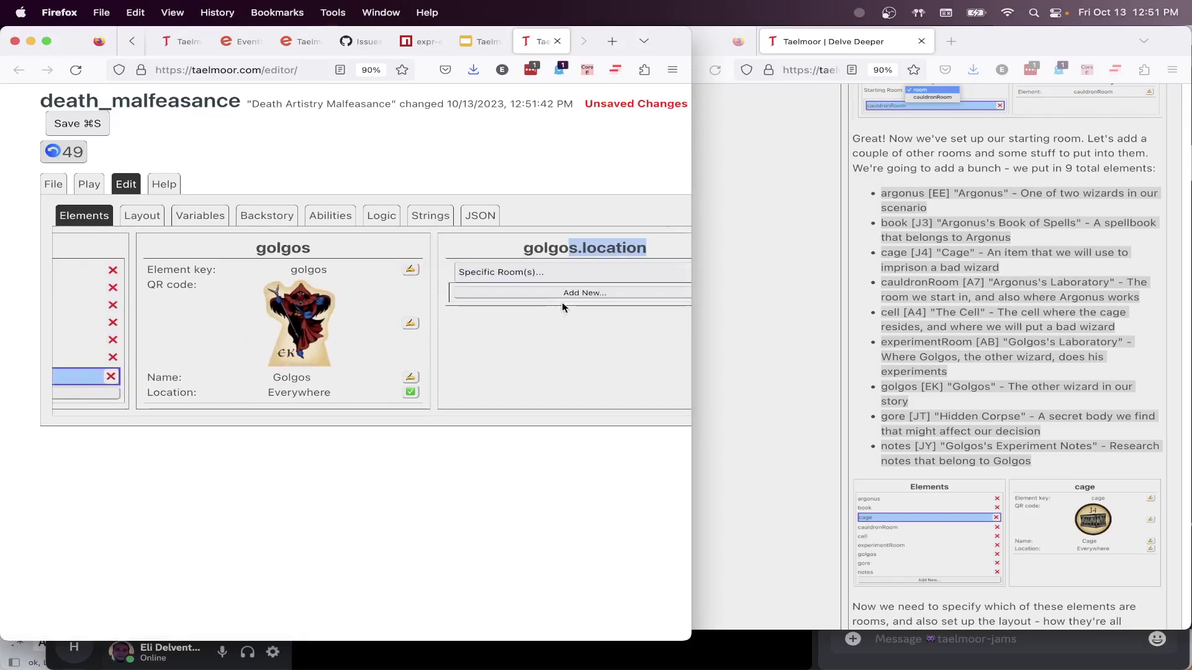
click(545, 292)
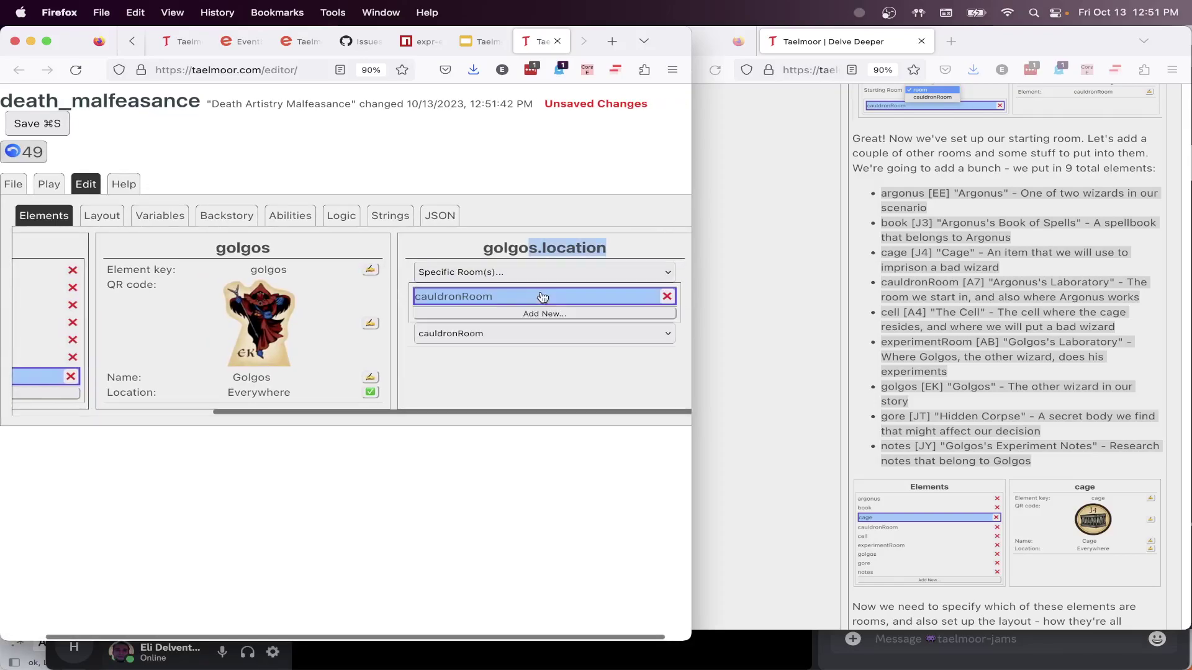
click(520, 336)
click(519, 362)
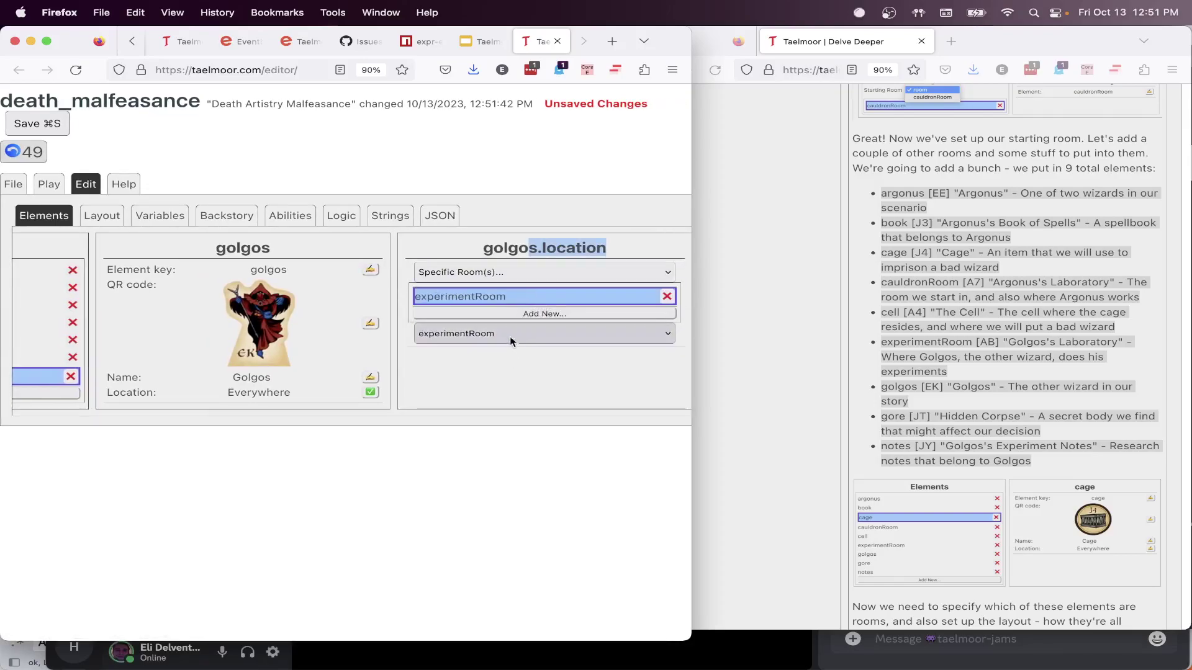
click(420, 392)
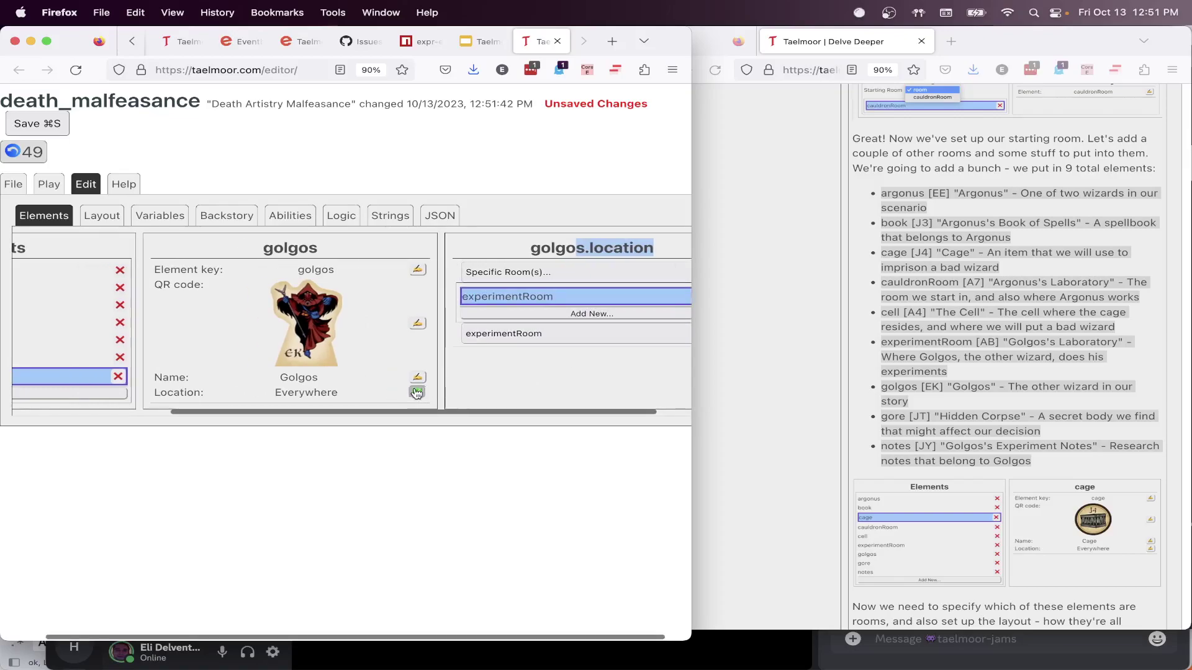
scroll(385, 371, left, 1)
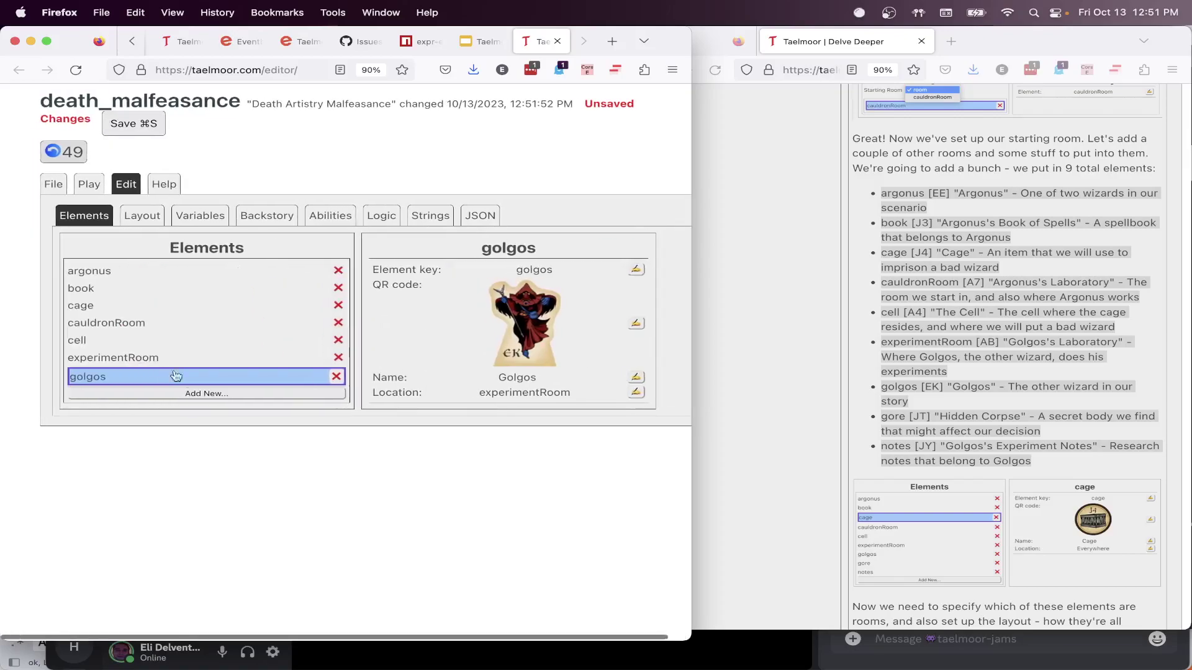
Add another new element and set its element key to gore
click(198, 394)
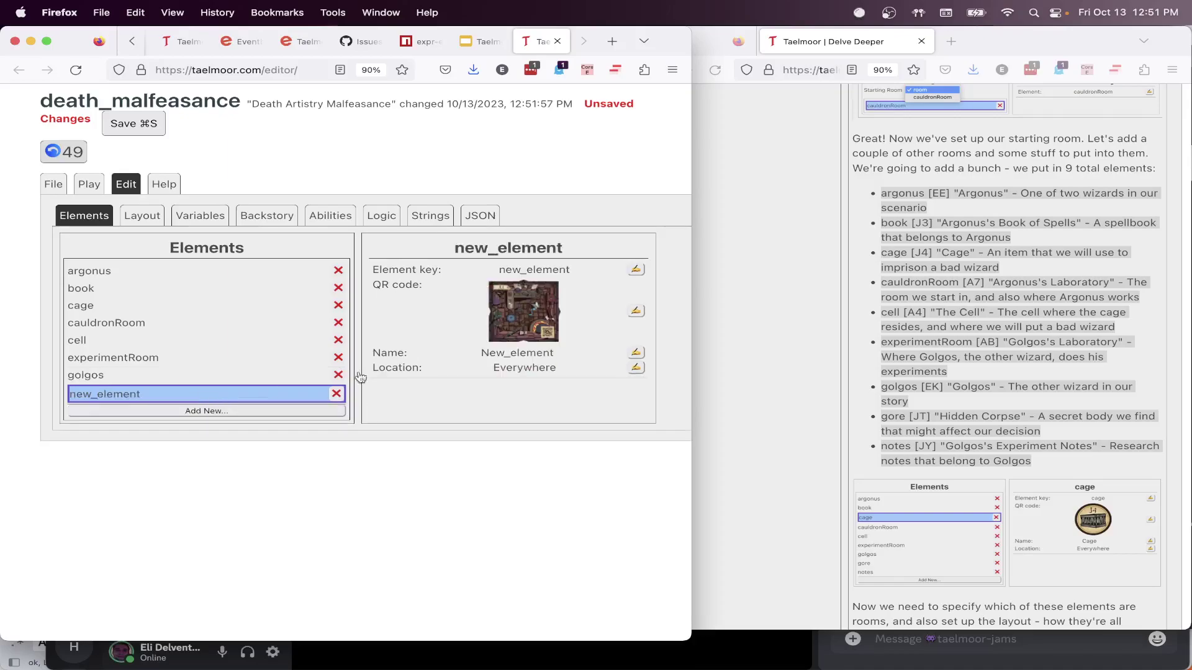
click(636, 269)
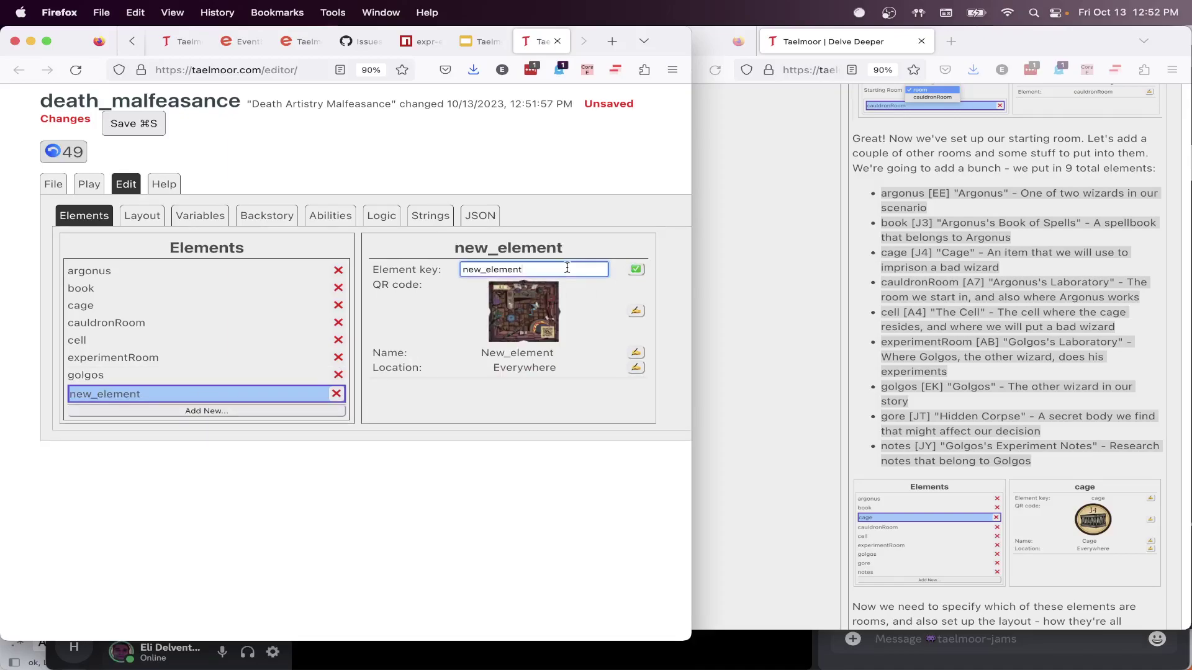
text(gore)
click(636, 269)
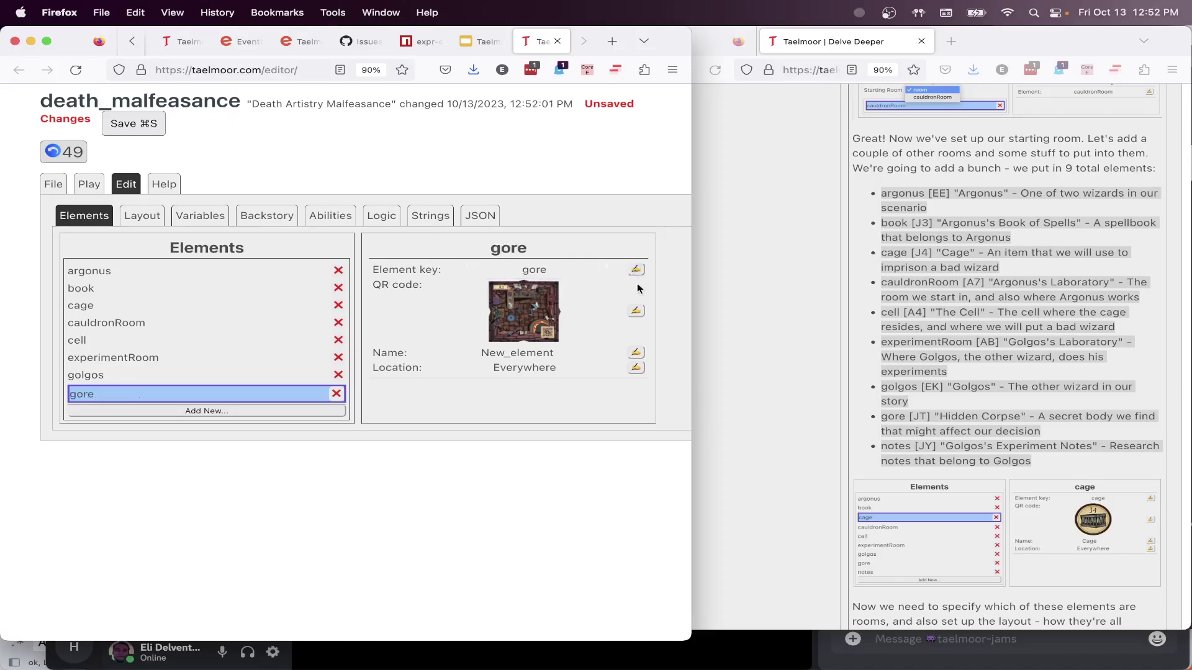
Assign the JT token QR code to the gore element
click(636, 310)
scroll(551, 319, down, 5)
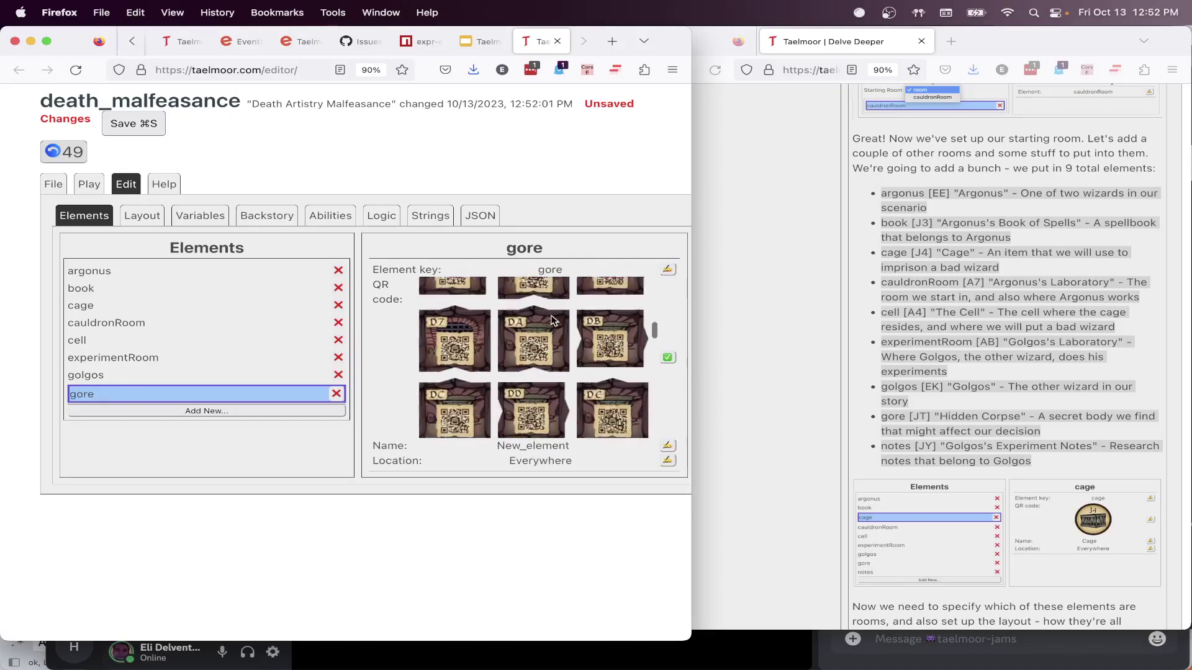
scroll(551, 319, down, 9)
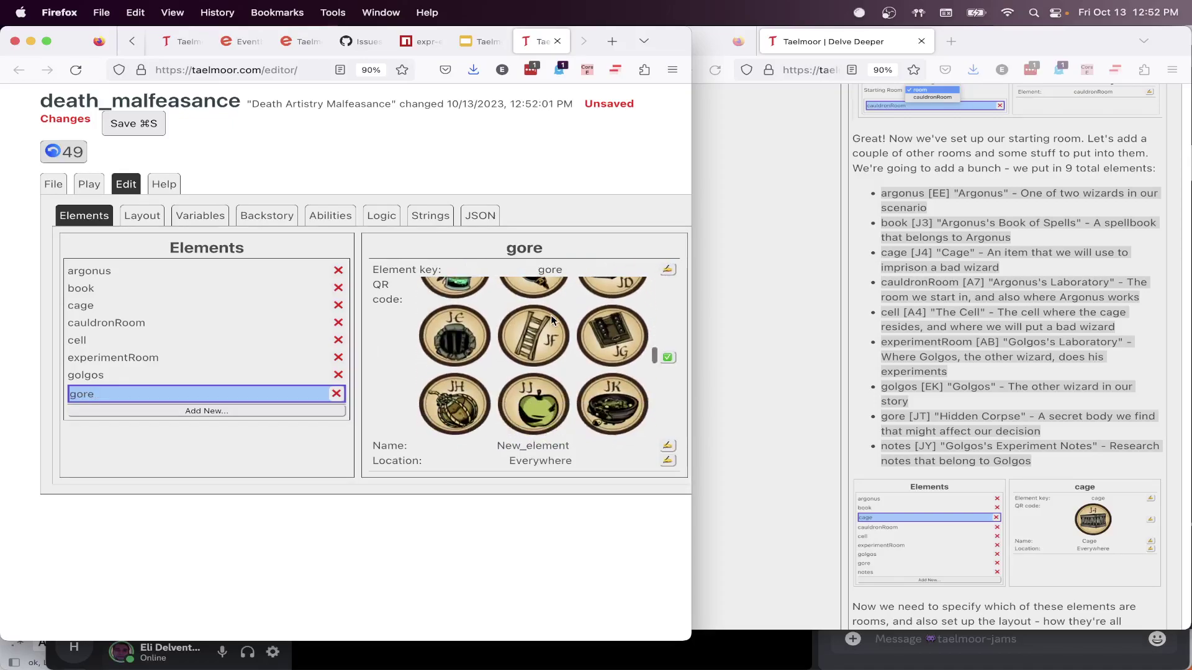
click(487, 332)
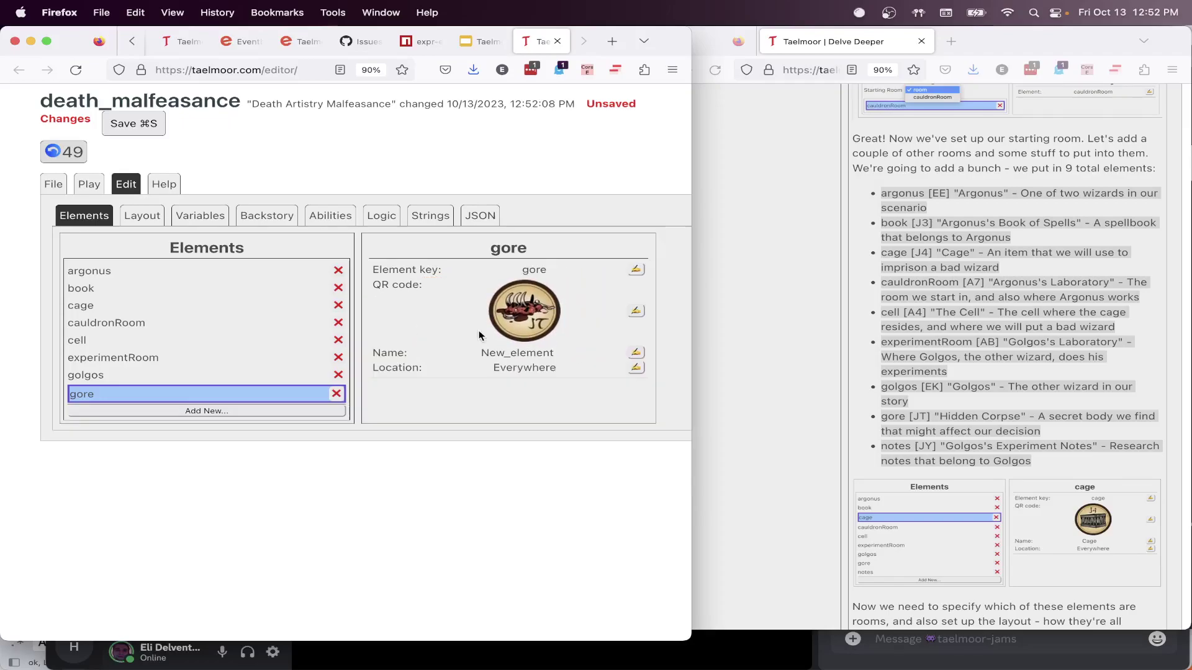
Set the gore element's name to Hidden Corpse
click(635, 352)
double_click(538, 354)
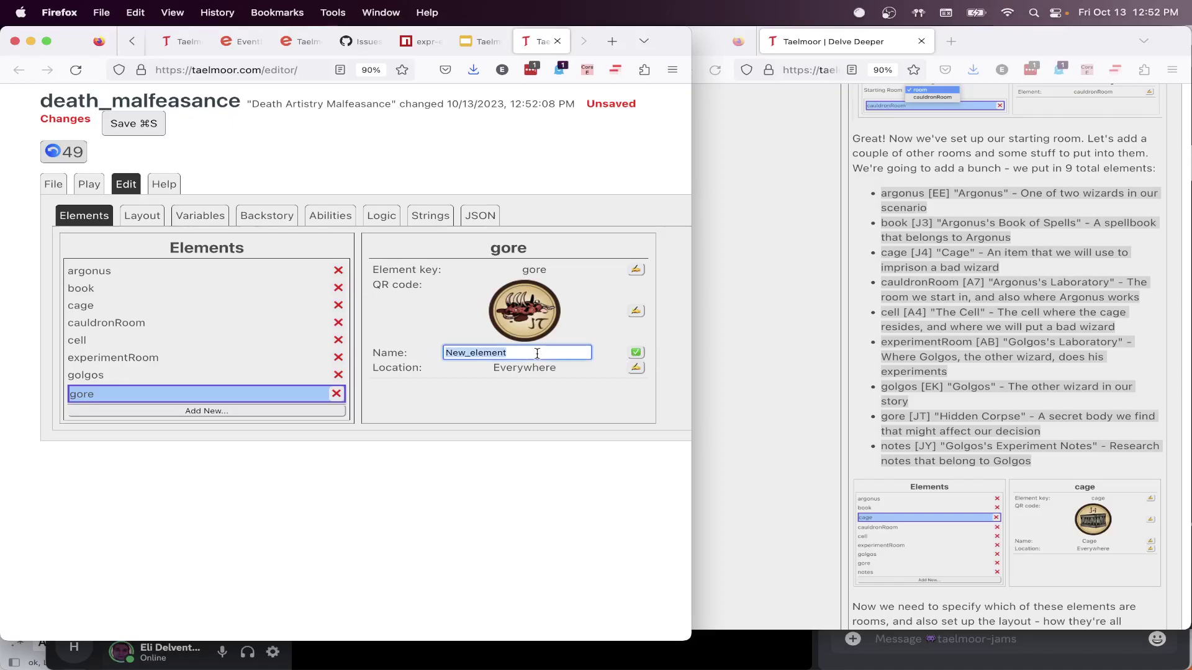
text(Hidfd)
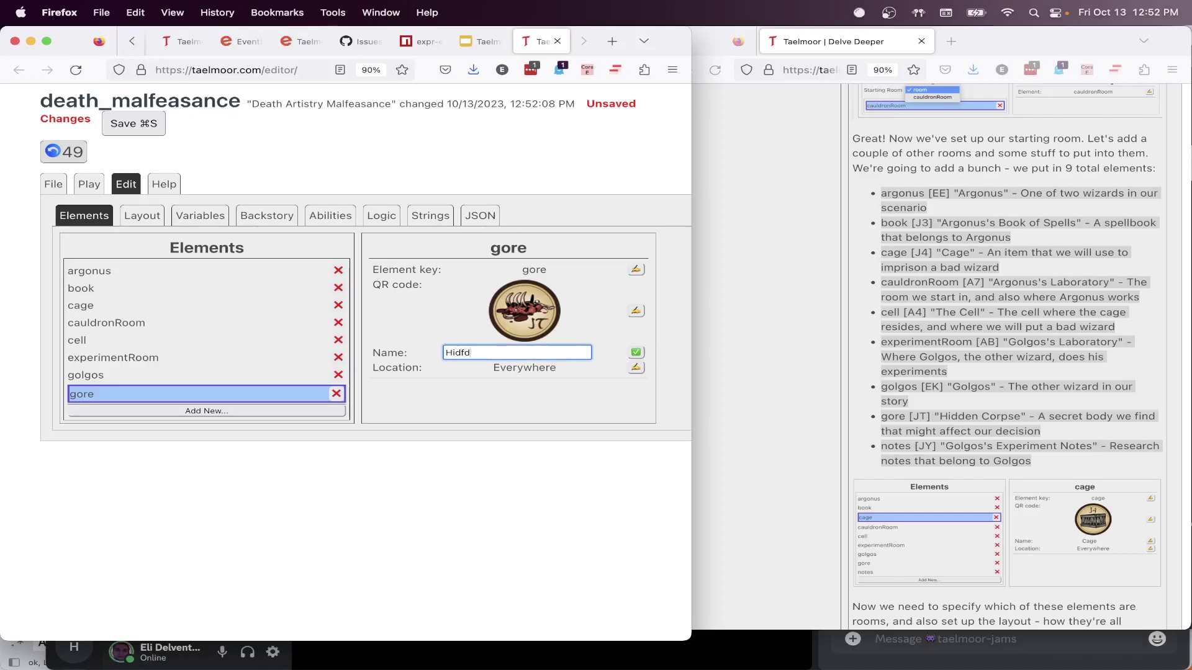
key(BackSpace)
key(BackSpace)
text(den Corpse)
click(635, 352)
Change the gore element's location to specific rooms, with cauldronRoom as the only room, and apply it
click(634, 369)
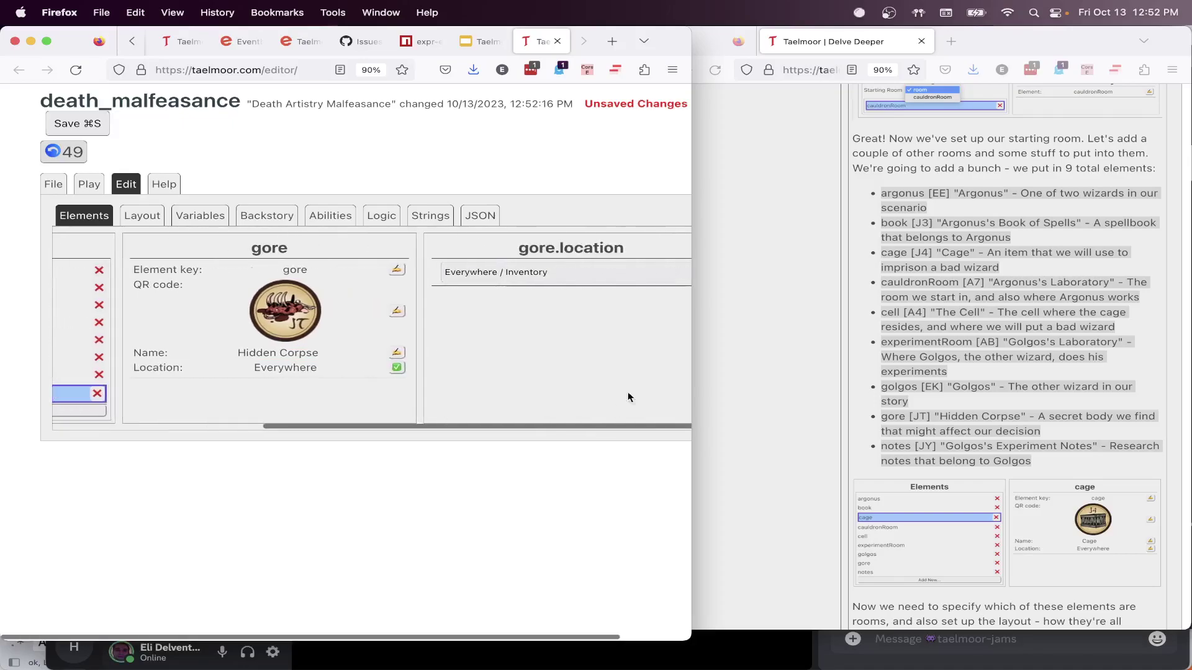
click(594, 273)
click(591, 294)
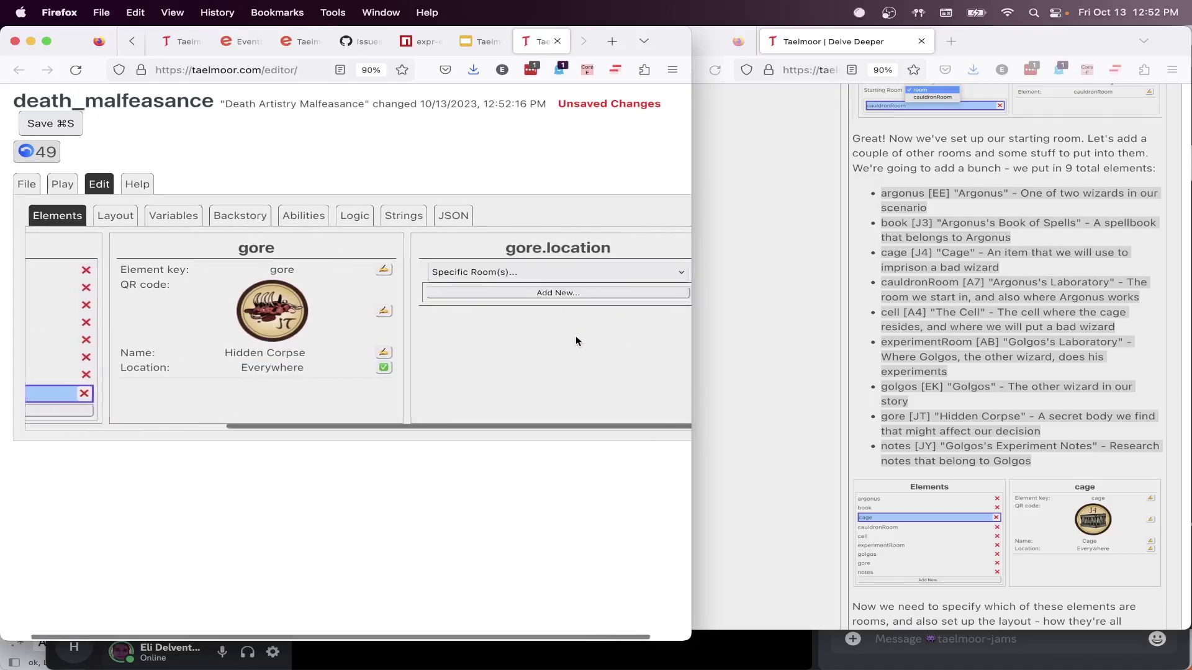
click(556, 293)
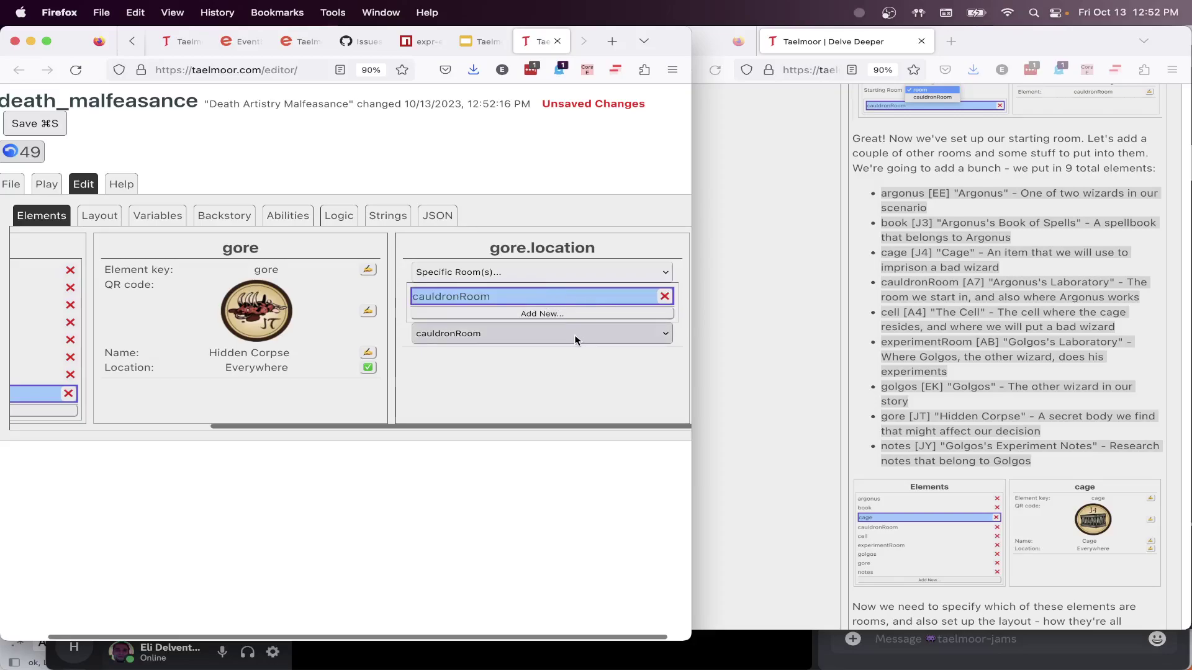
click(575, 334)
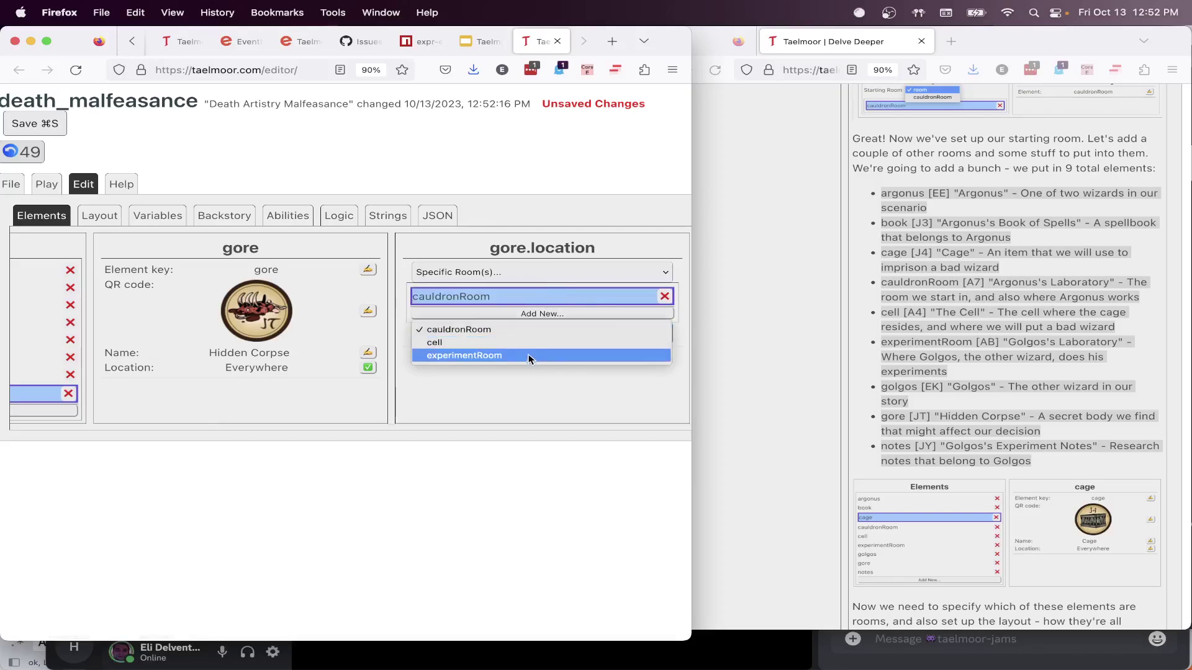
click(527, 330)
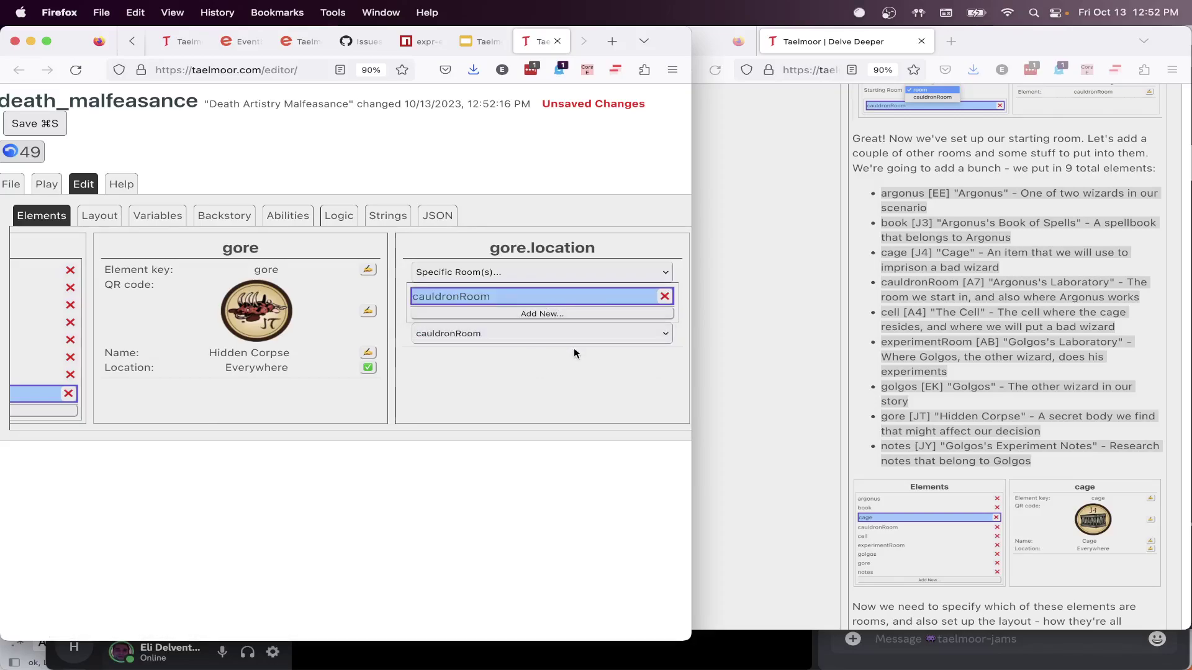
click(368, 367)
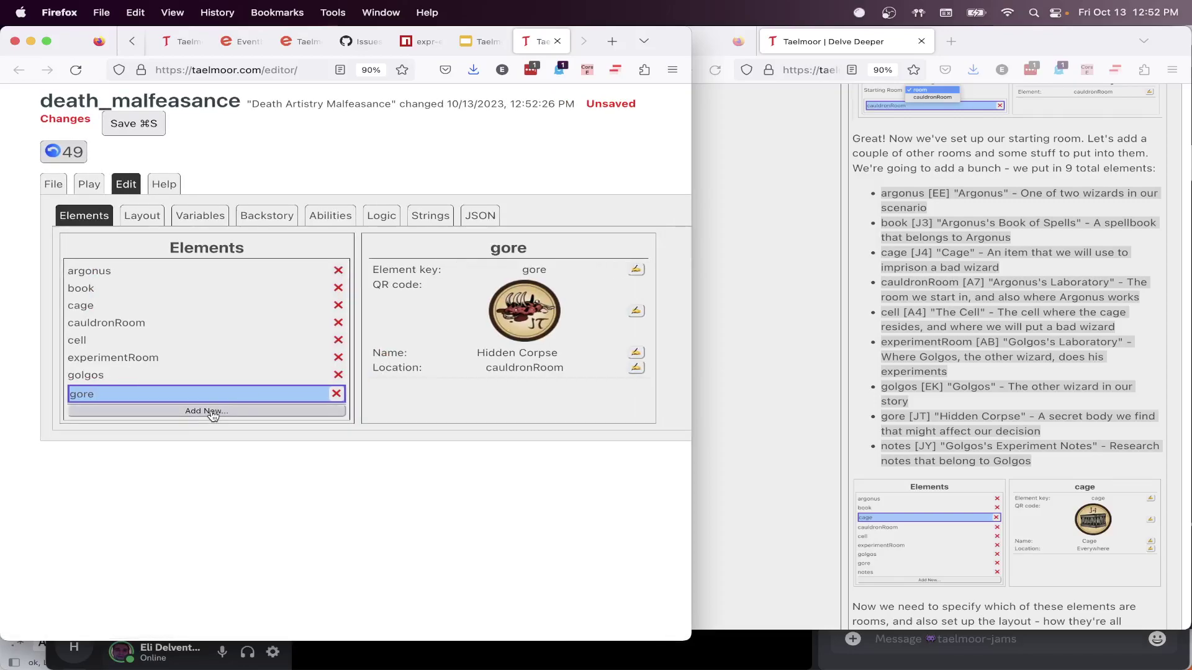
Add the ninth element and set its element key to notes
click(212, 412)
click(636, 268)
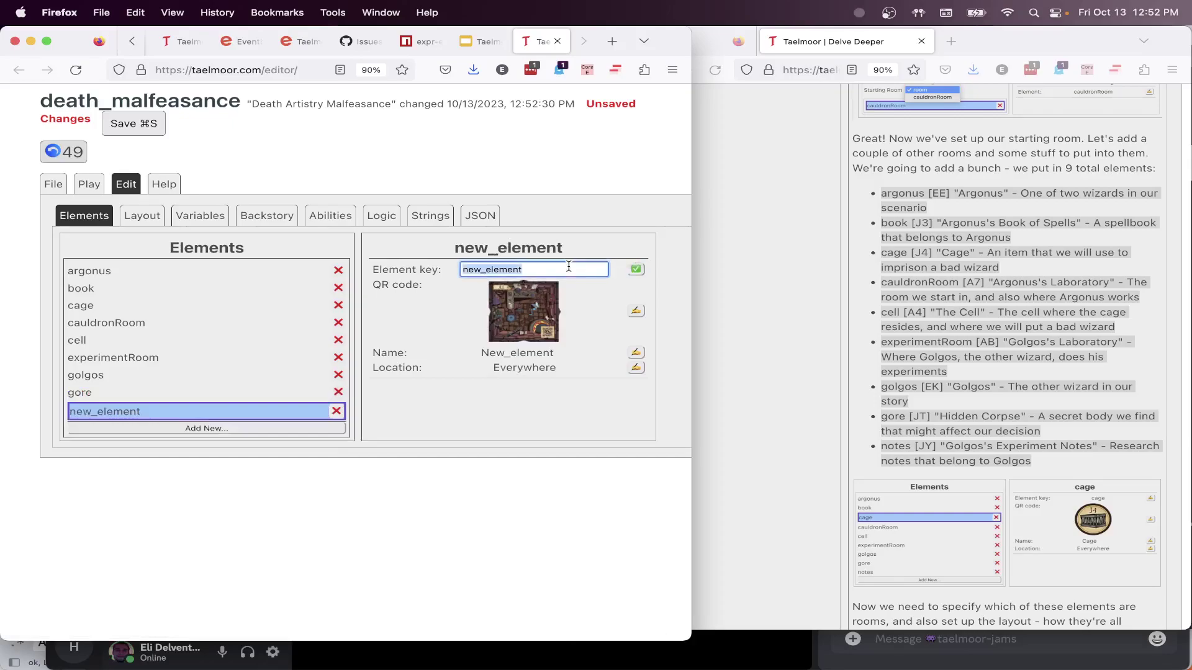
text(notes)
click(636, 269)
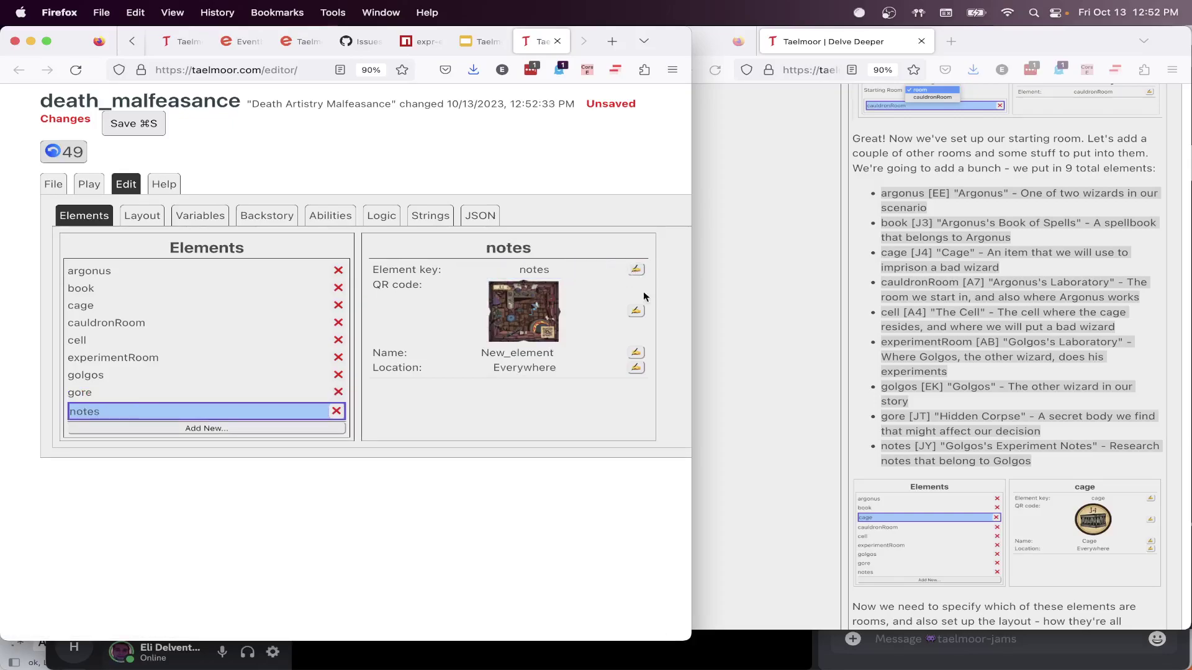
Assign the JY token QR code to the notes element
click(635, 310)
scroll(587, 357, down, 5)
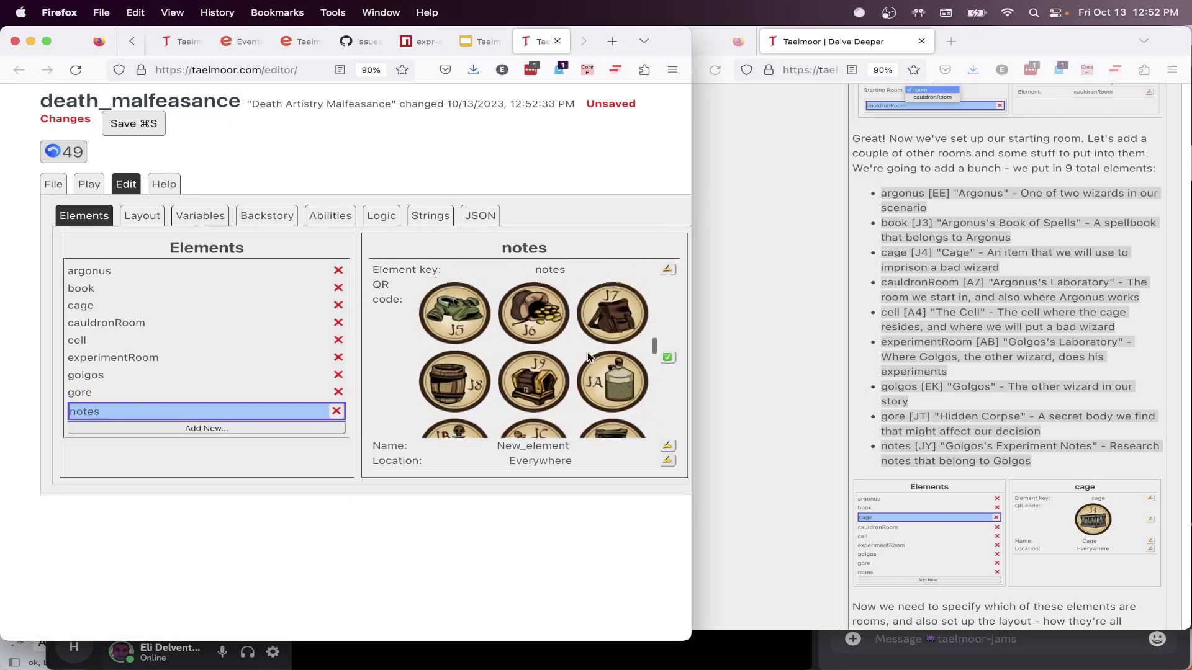
scroll(588, 357, down, 10)
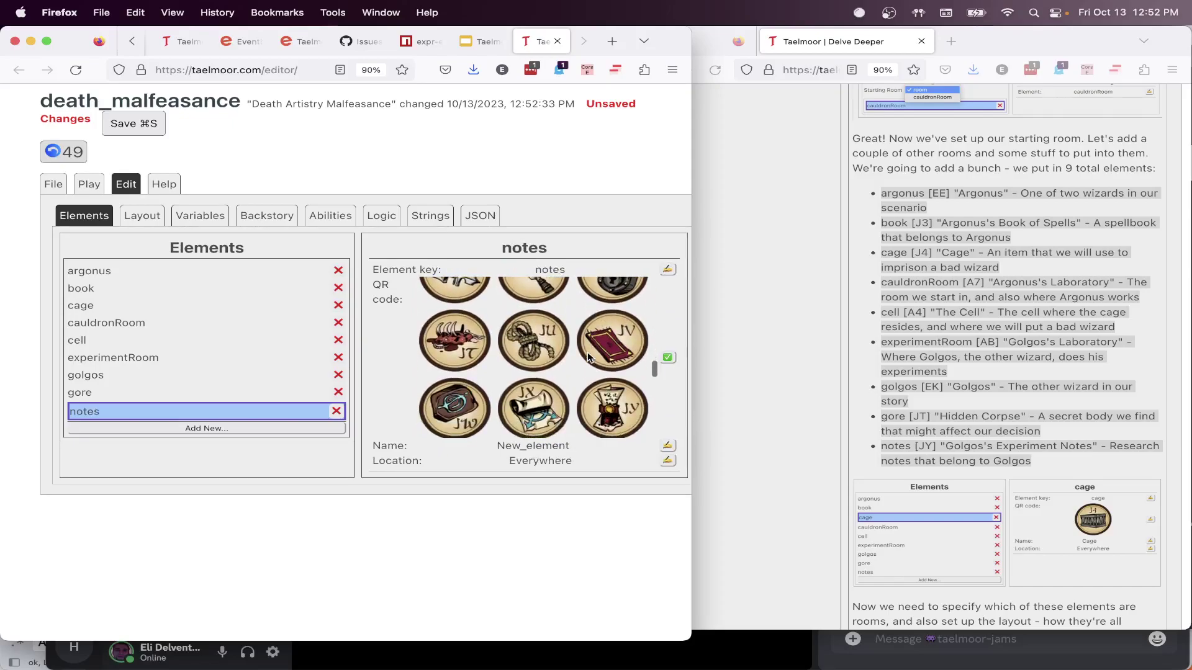
scroll(588, 357, down, 2)
click(587, 352)
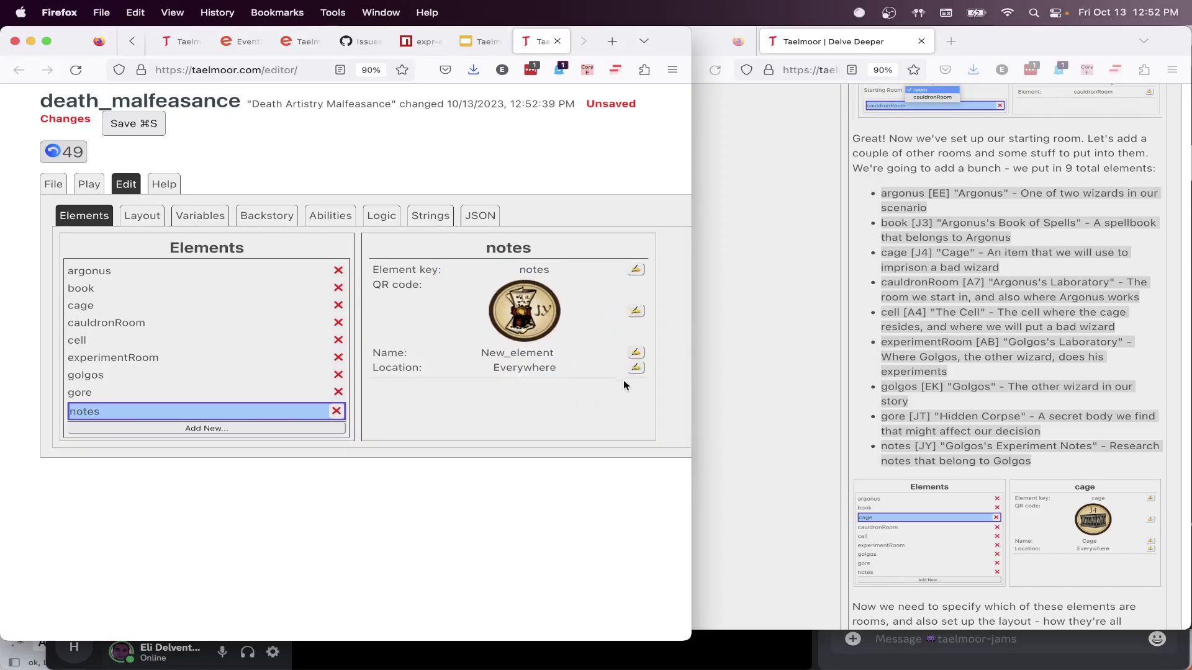
Set the notes element's name to Golgos's Experiment Notes
click(635, 352)
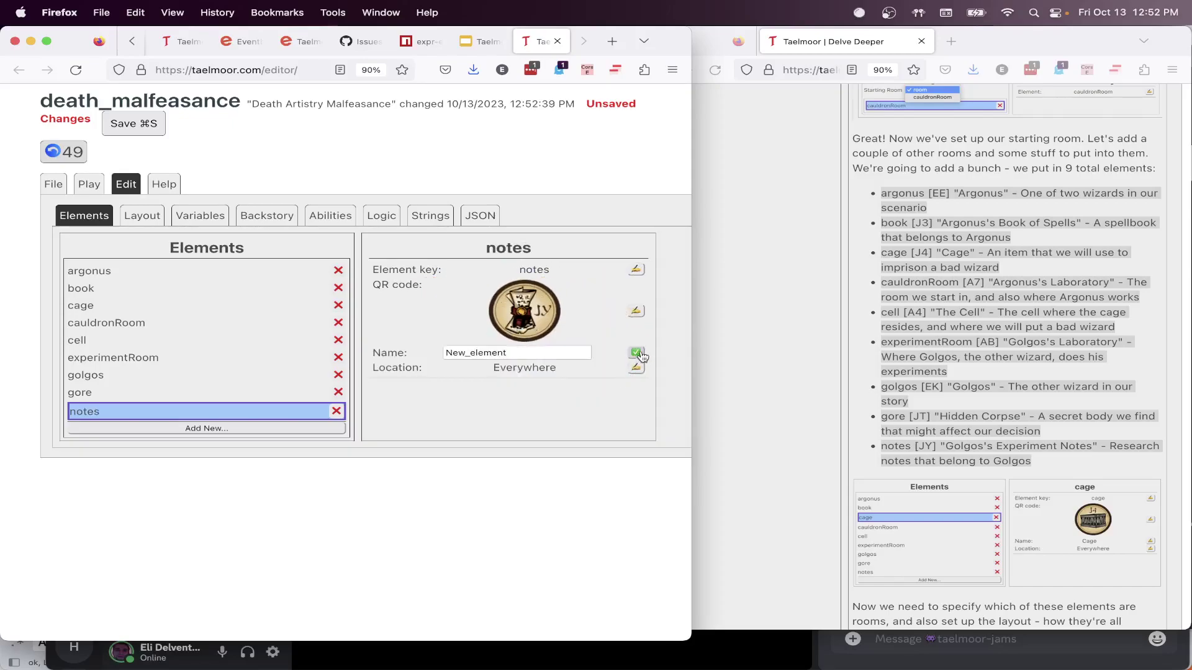
double_click(502, 354)
text(Golg)
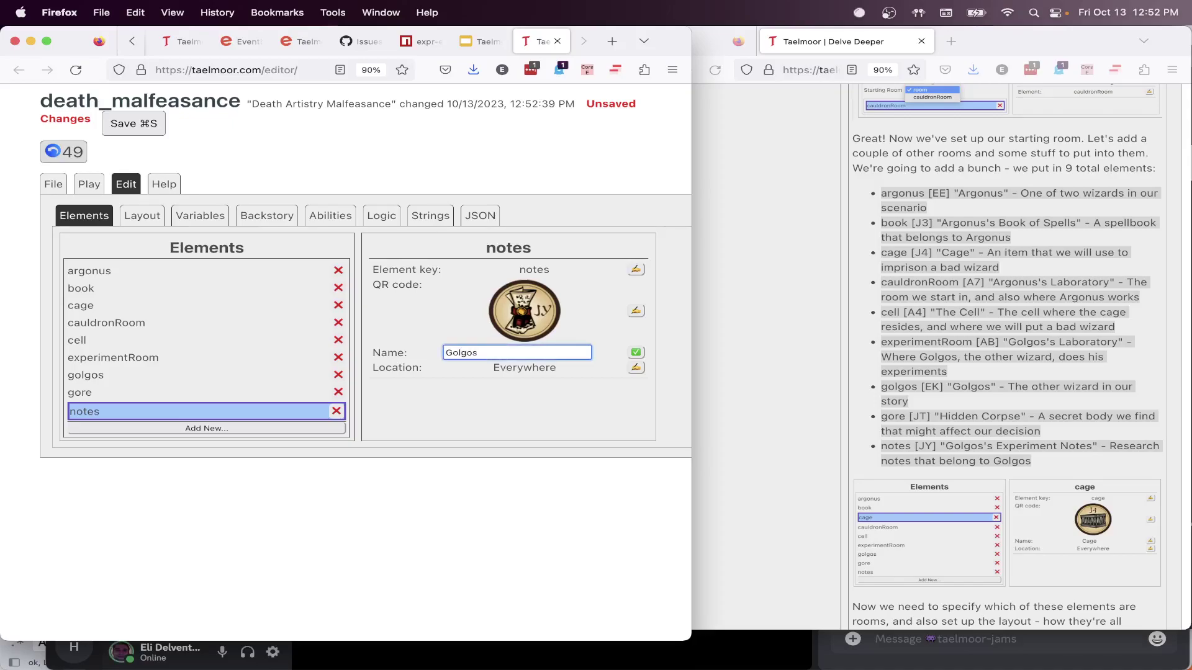
text(os's Experiment Notes)
click(635, 352)
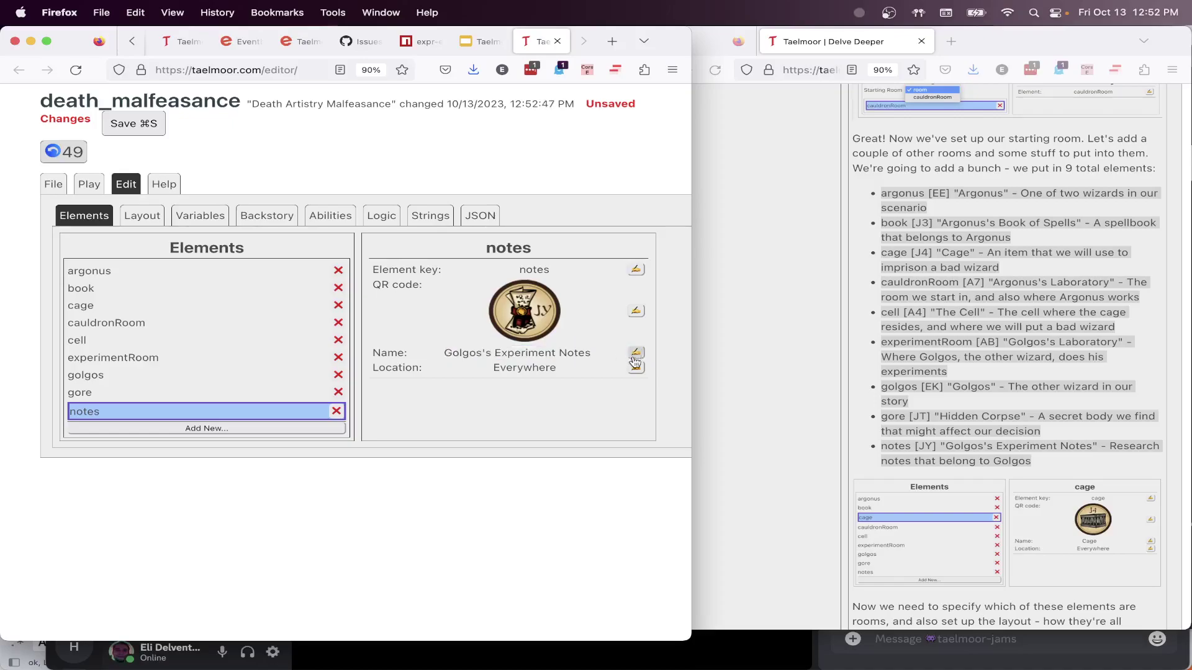
Change the notes element's location to specific rooms, with experimentRoom as the only room, and apply it
click(635, 367)
click(561, 270)
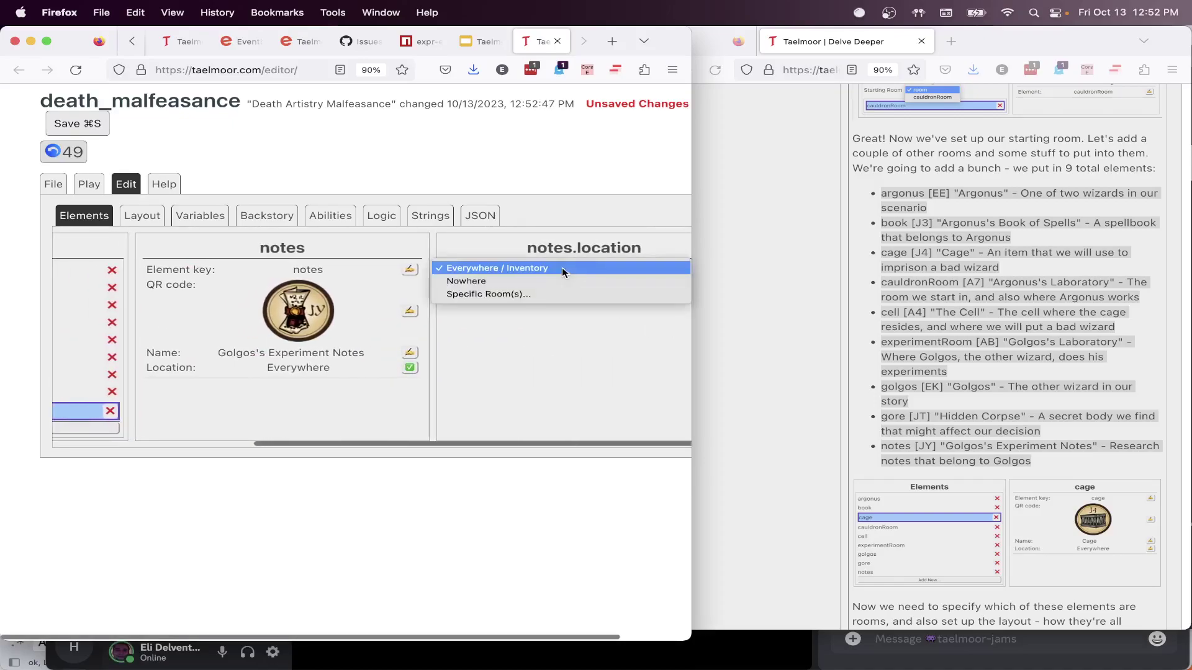
click(584, 293)
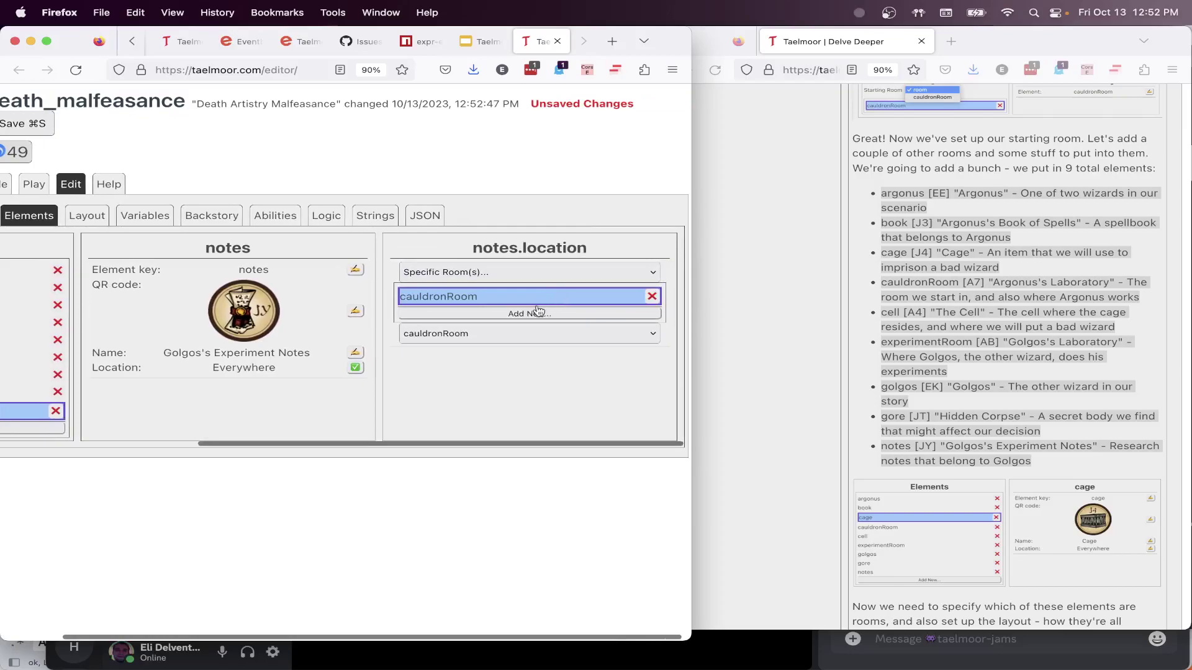
click(523, 329)
click(521, 355)
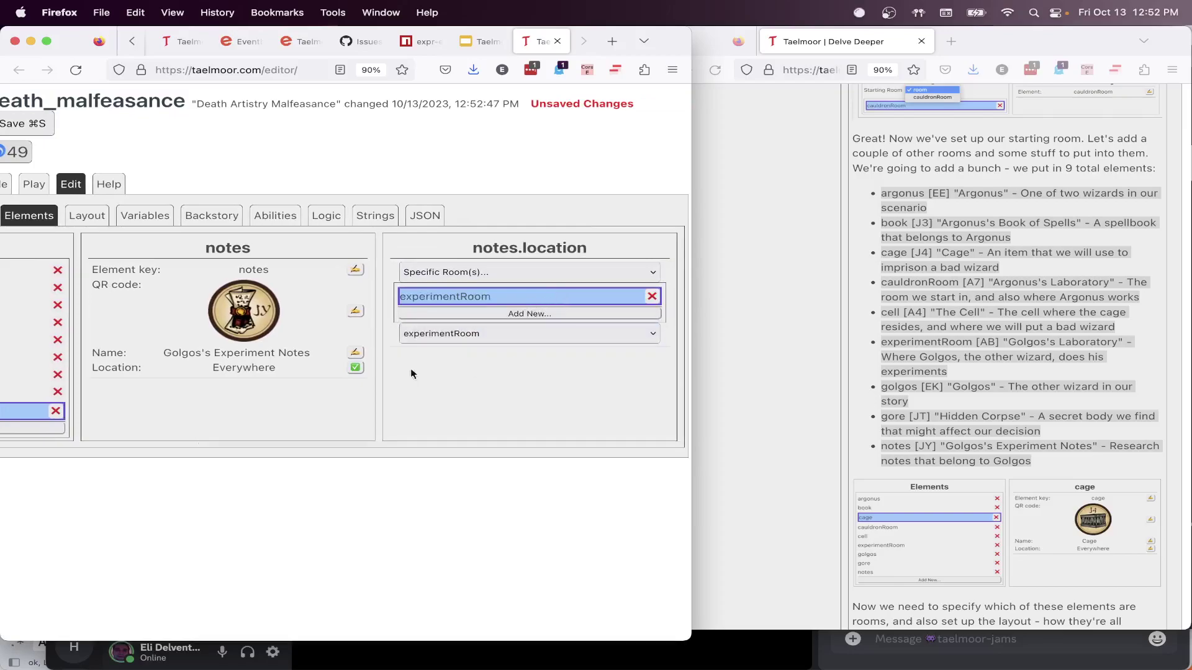
click(355, 368)
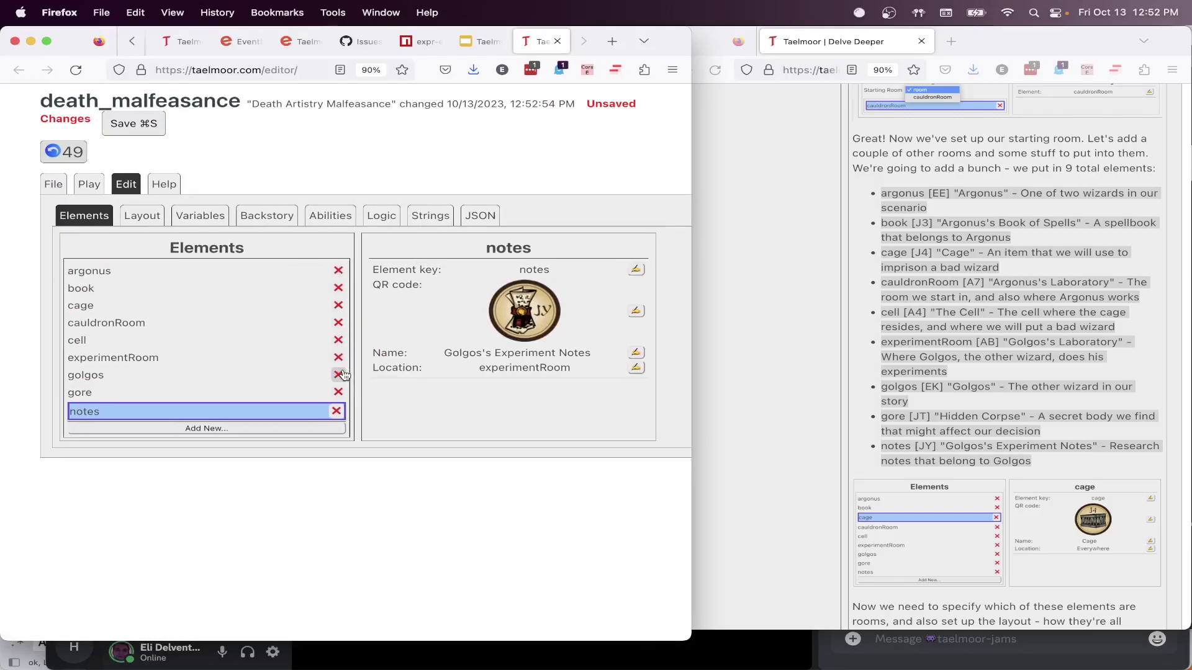
Switch to the Taelmoor Scenario Jam Intro presentation and review the Recommended Constraints slide
key(ctrl+shift+Tab)
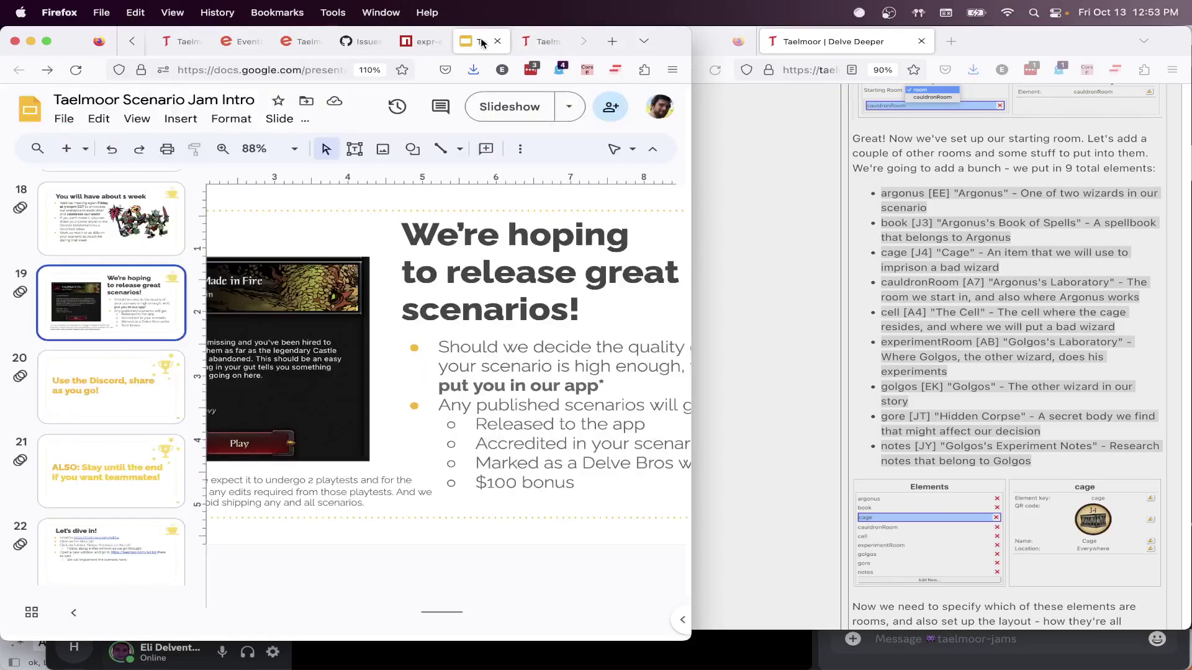
scroll(129, 440, up, 10)
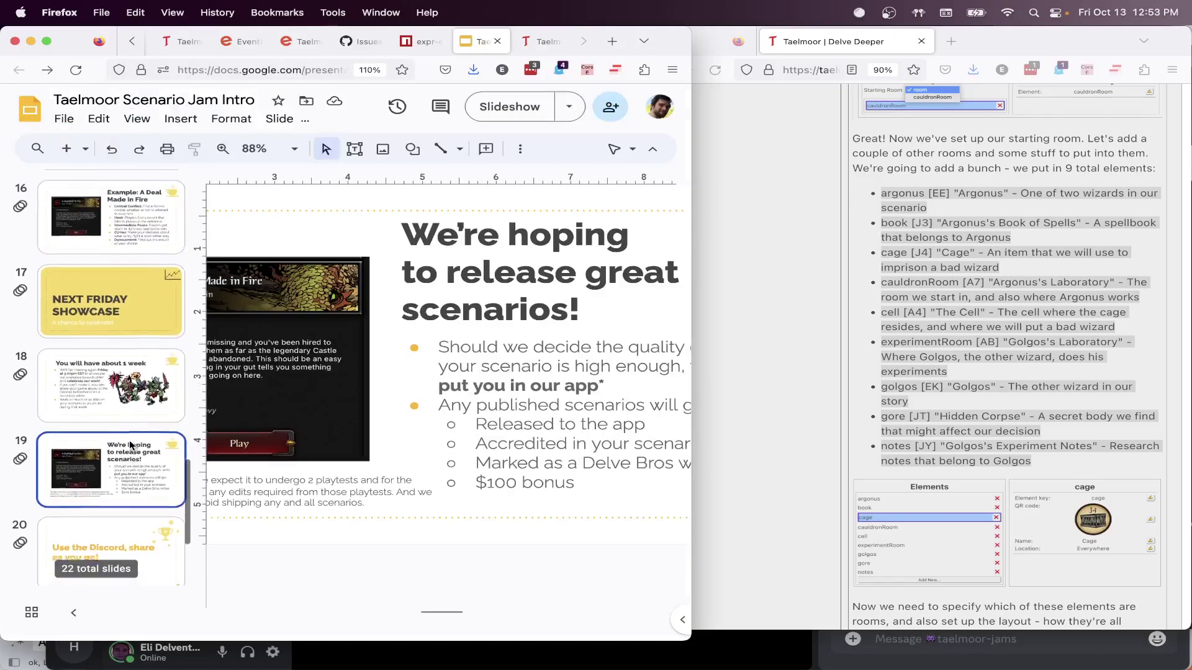
scroll(123, 427, up, 5)
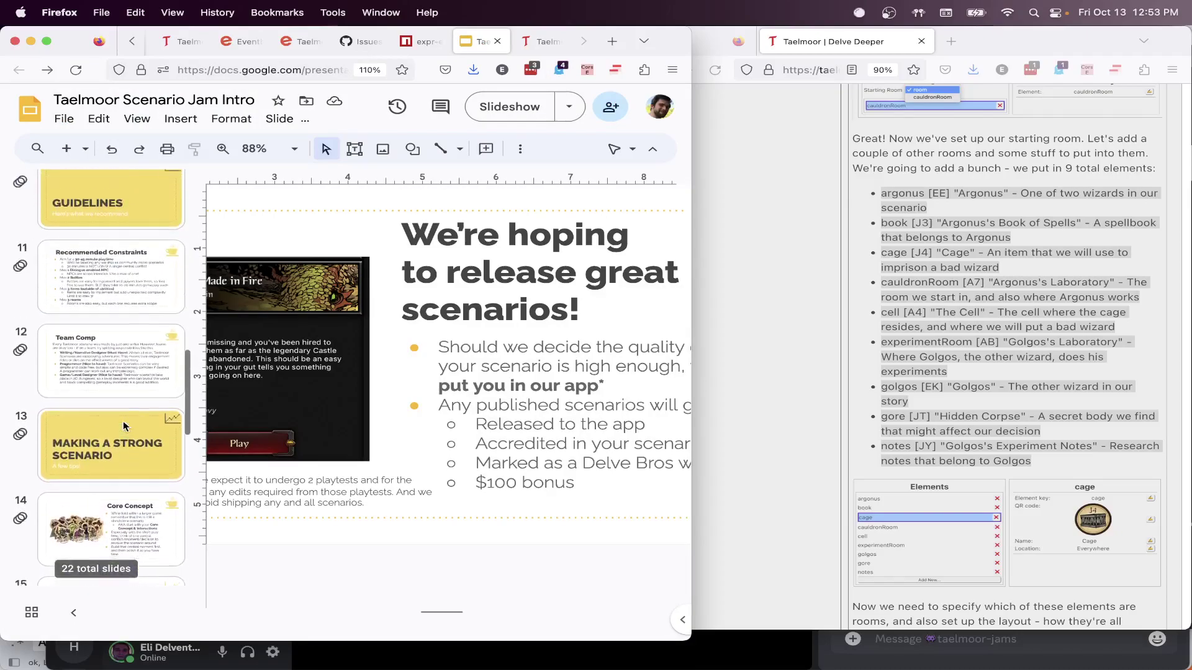
click(112, 398)
scroll(497, 388, left, 4)
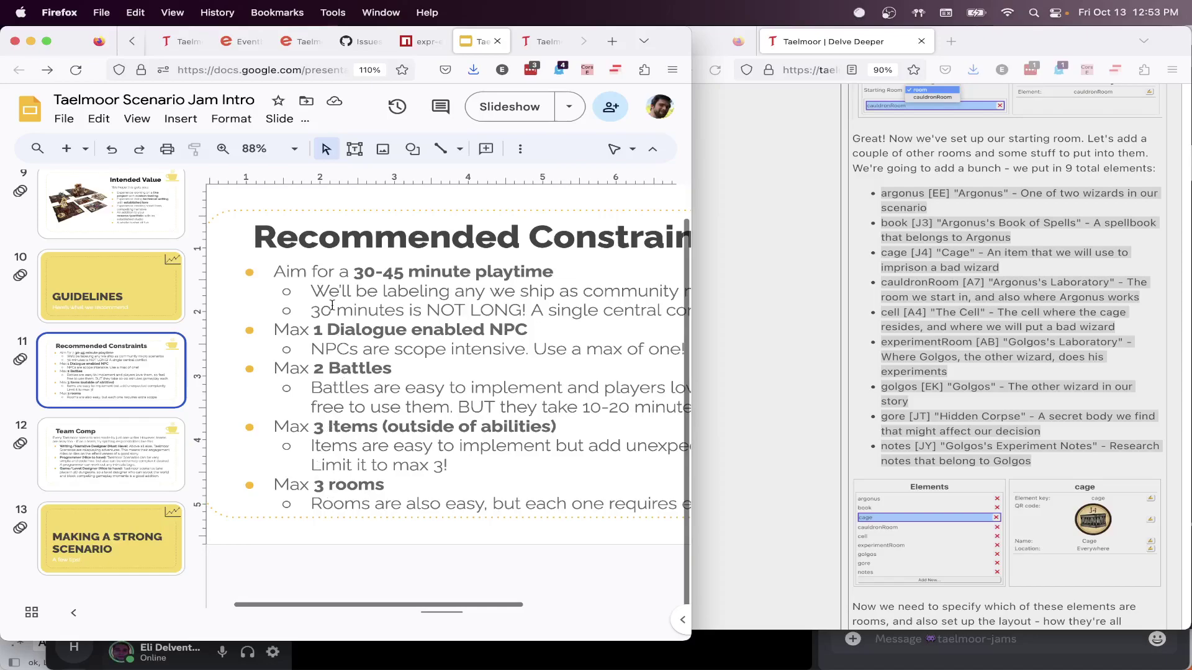
Return to the scenario editor and check the items, rooms and characters in the element list against the recommended limits
click(546, 46)
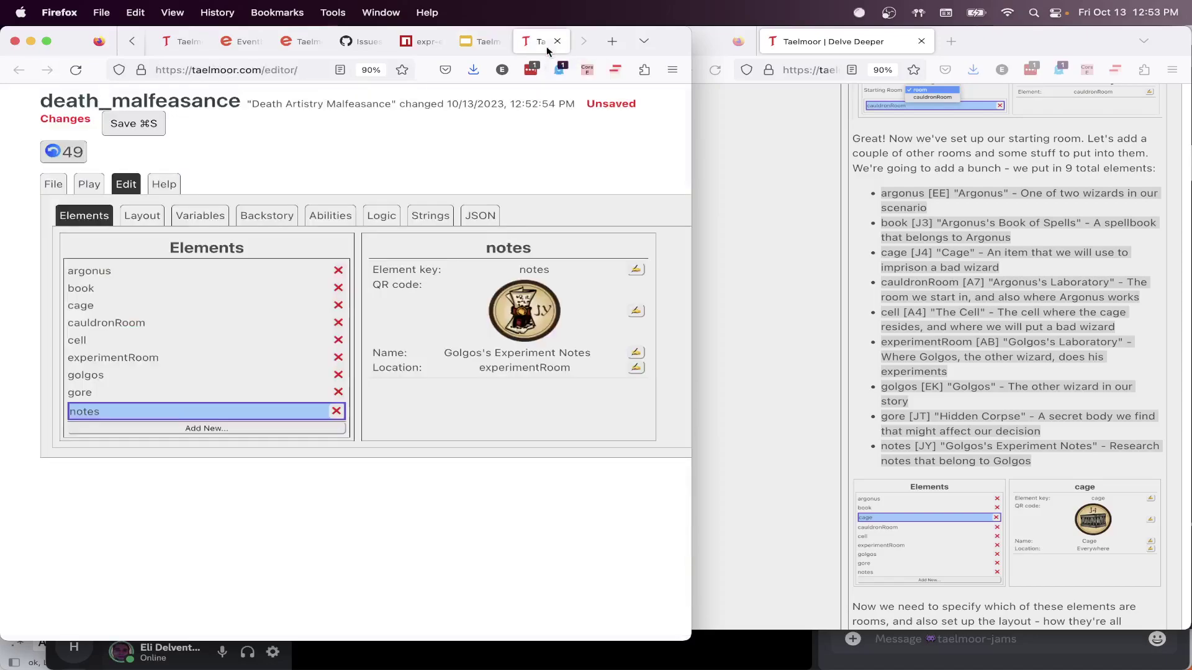
click(90, 289)
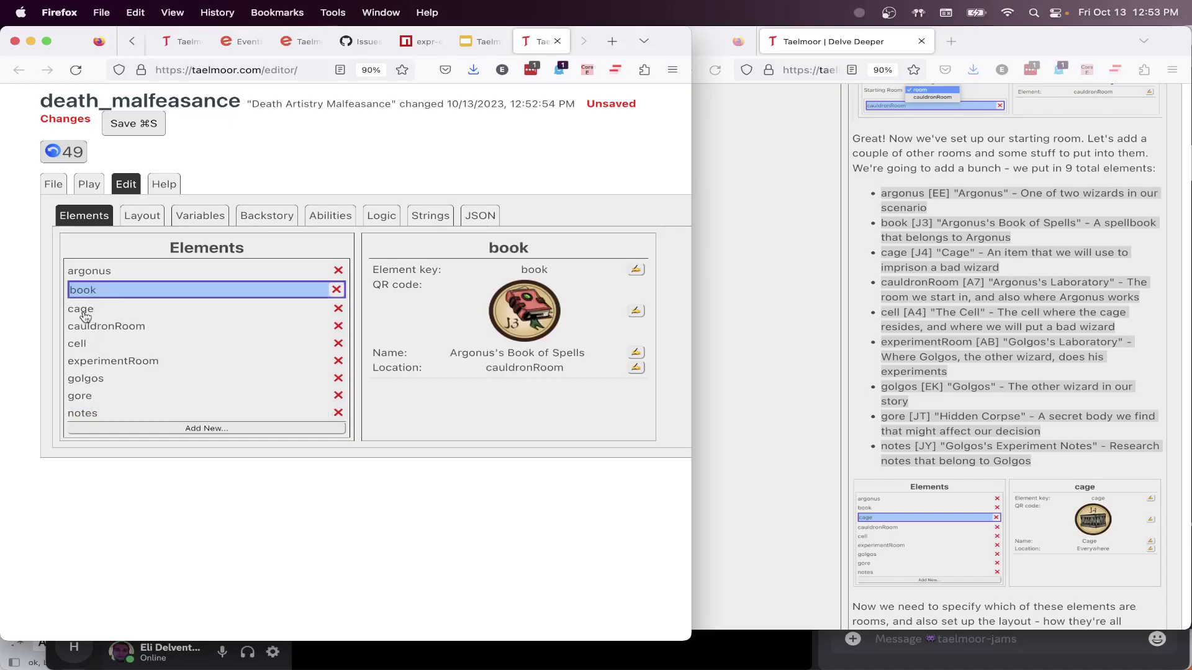
click(84, 313)
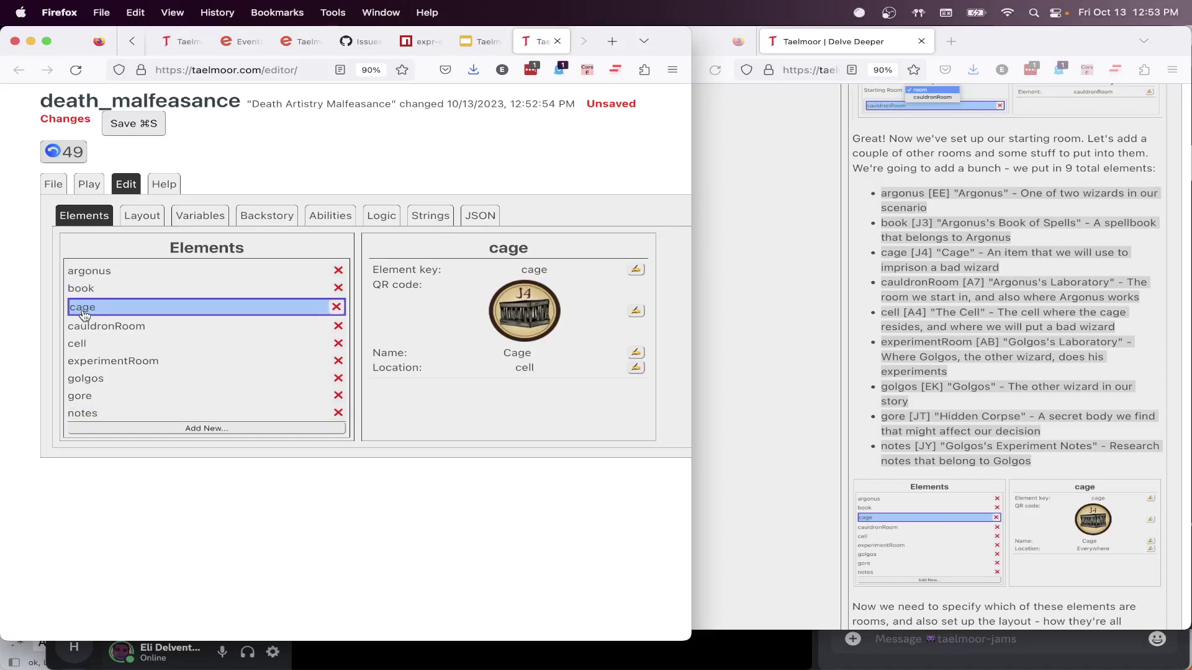
click(91, 396)
click(94, 413)
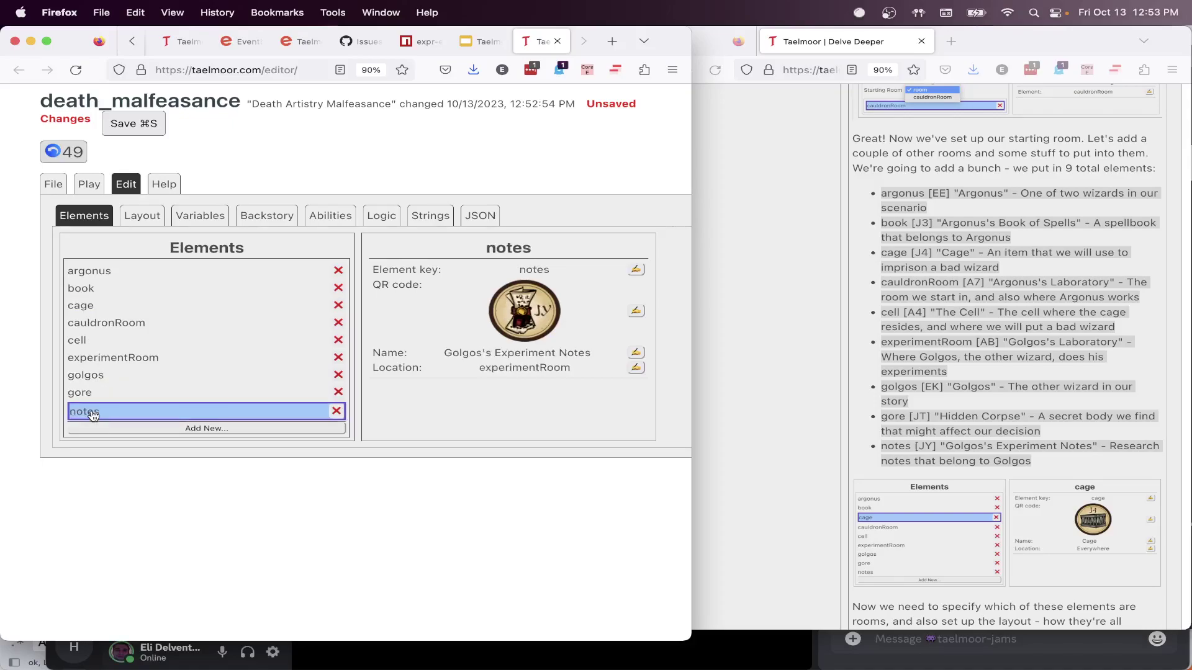
click(84, 339)
click(90, 359)
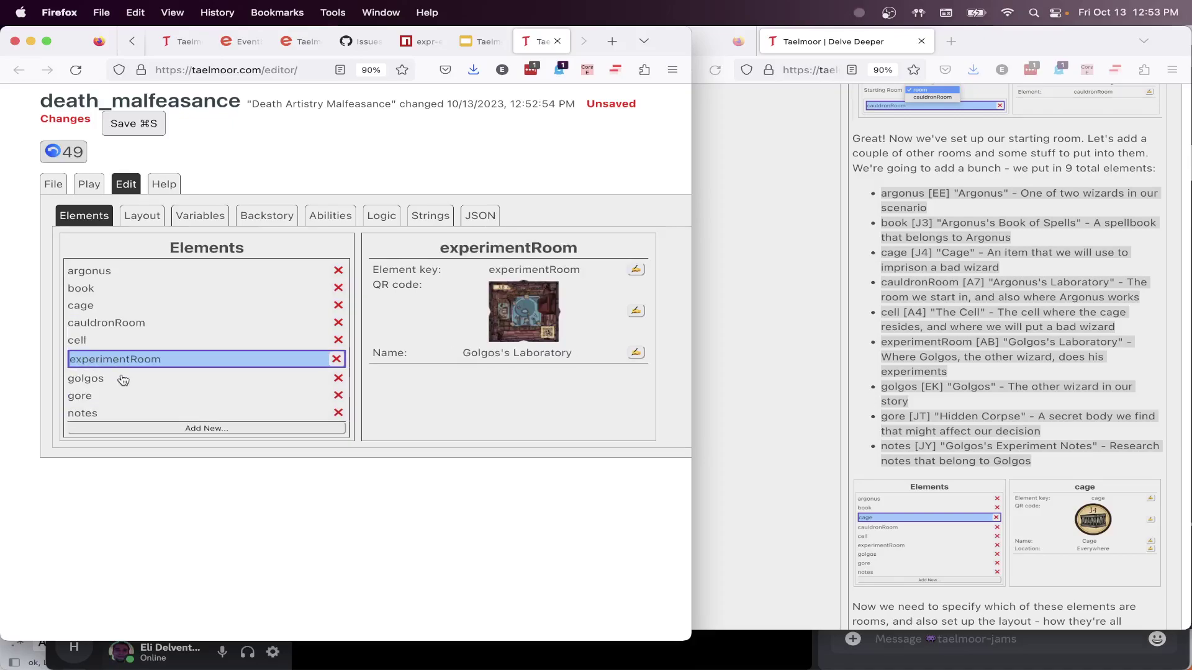
click(102, 375)
click(103, 273)
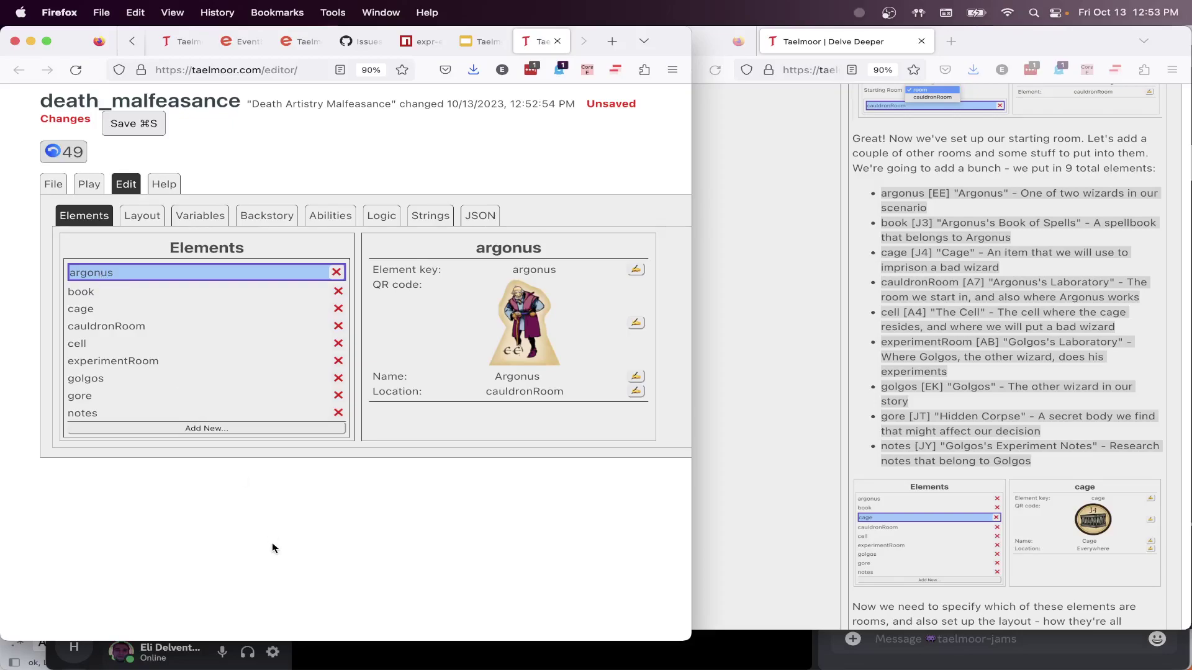
Read the tutorial's sections on room layout, element locations and starting a test play of the scenario
click(809, 427)
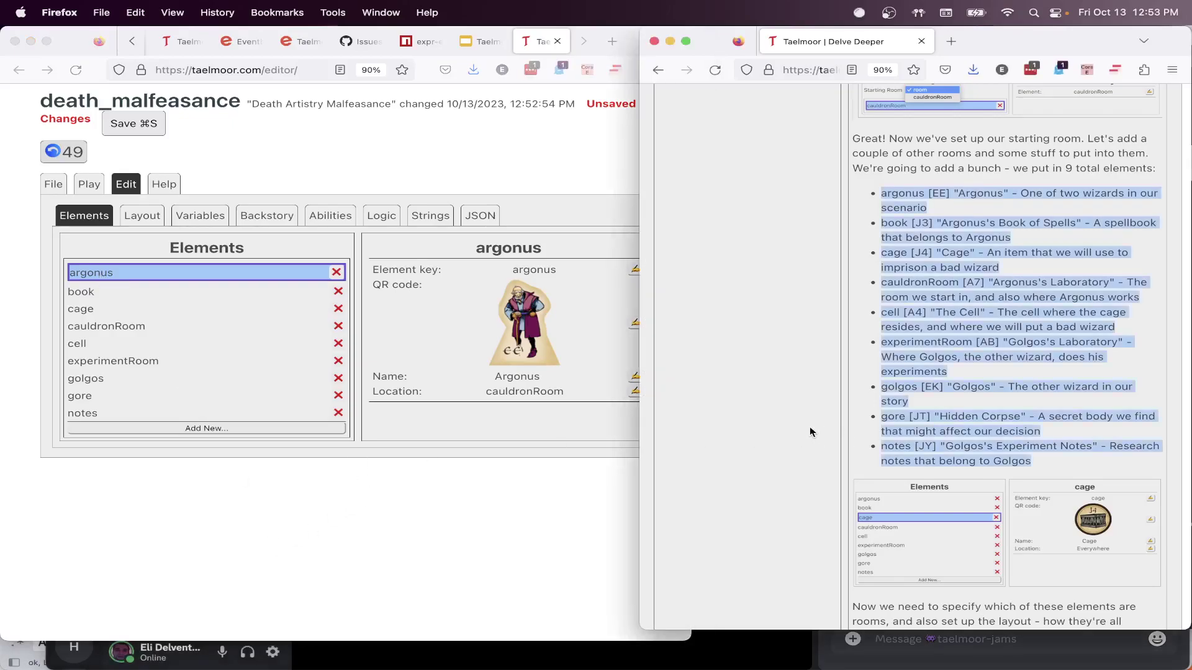
scroll(802, 411, down, 2)
scroll(802, 418, down, 1)
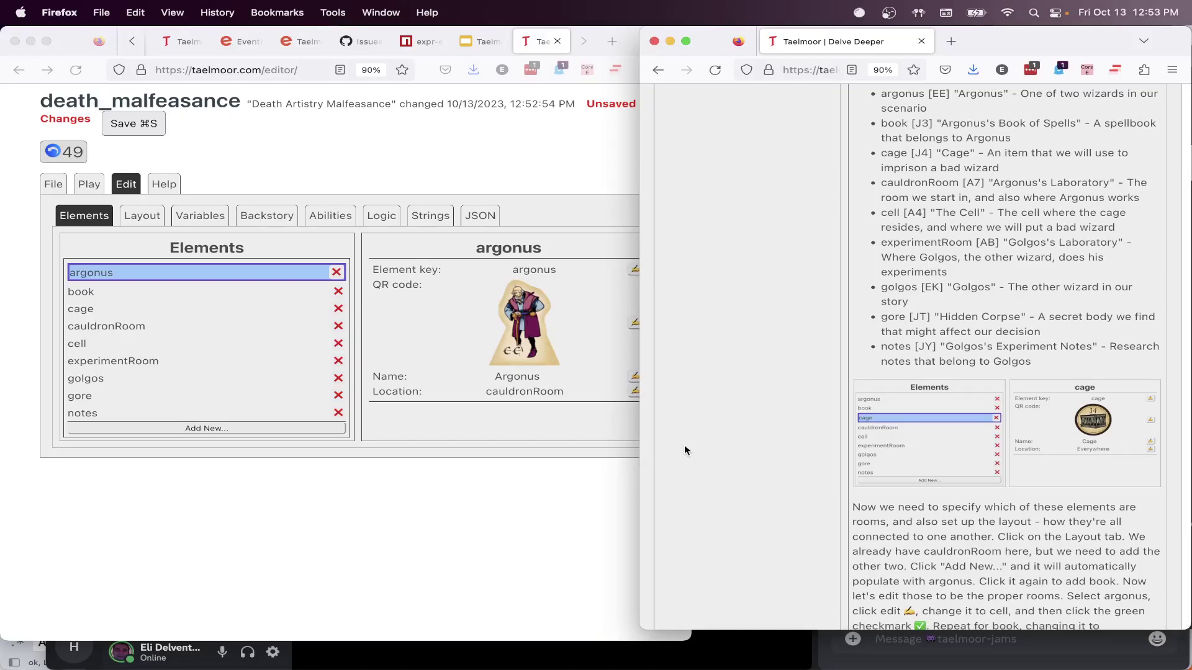
scroll(685, 448, down, 6)
scroll(685, 445, down, 5)
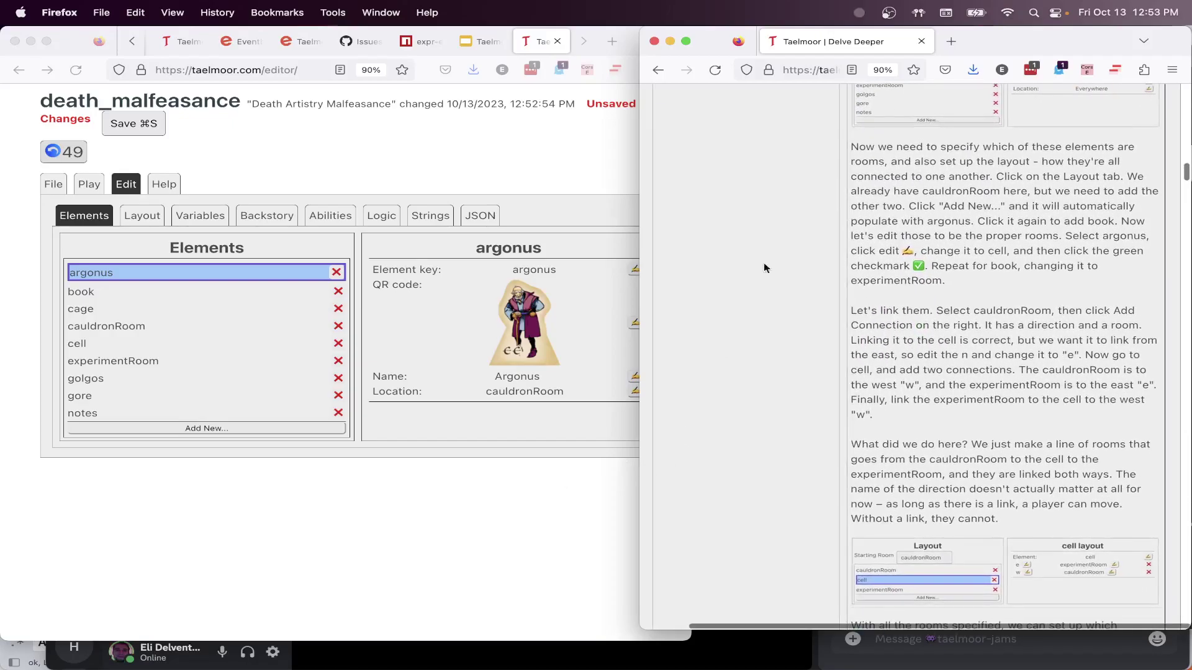
scroll(927, 292, down, 6)
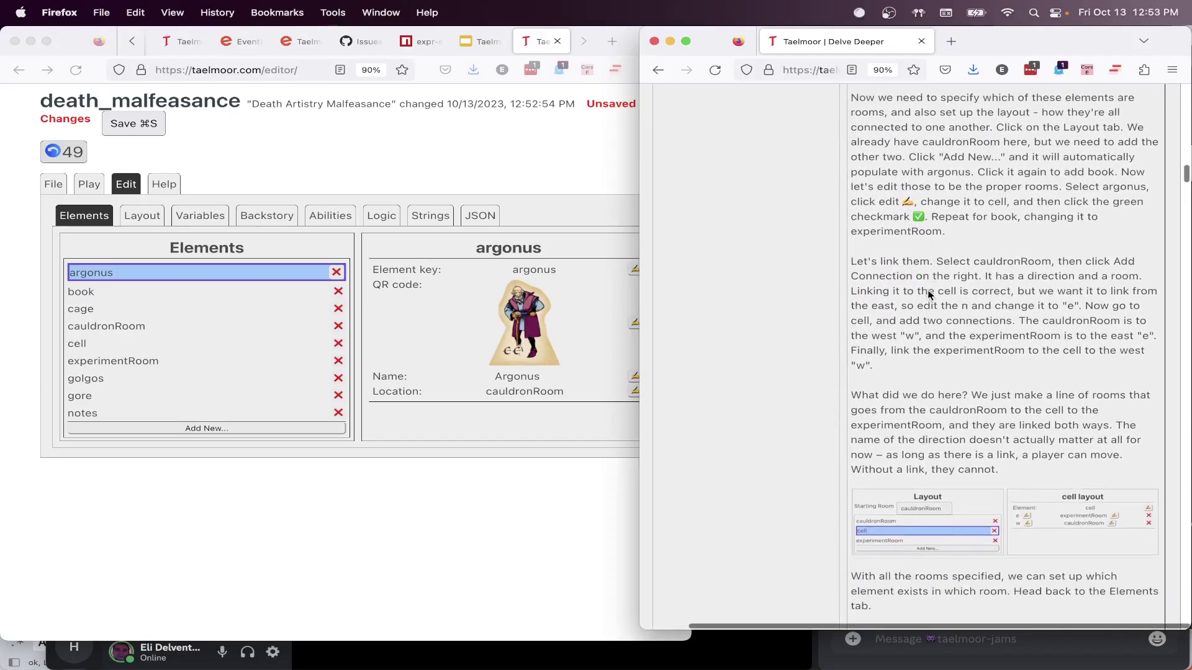
scroll(916, 378, down, 8)
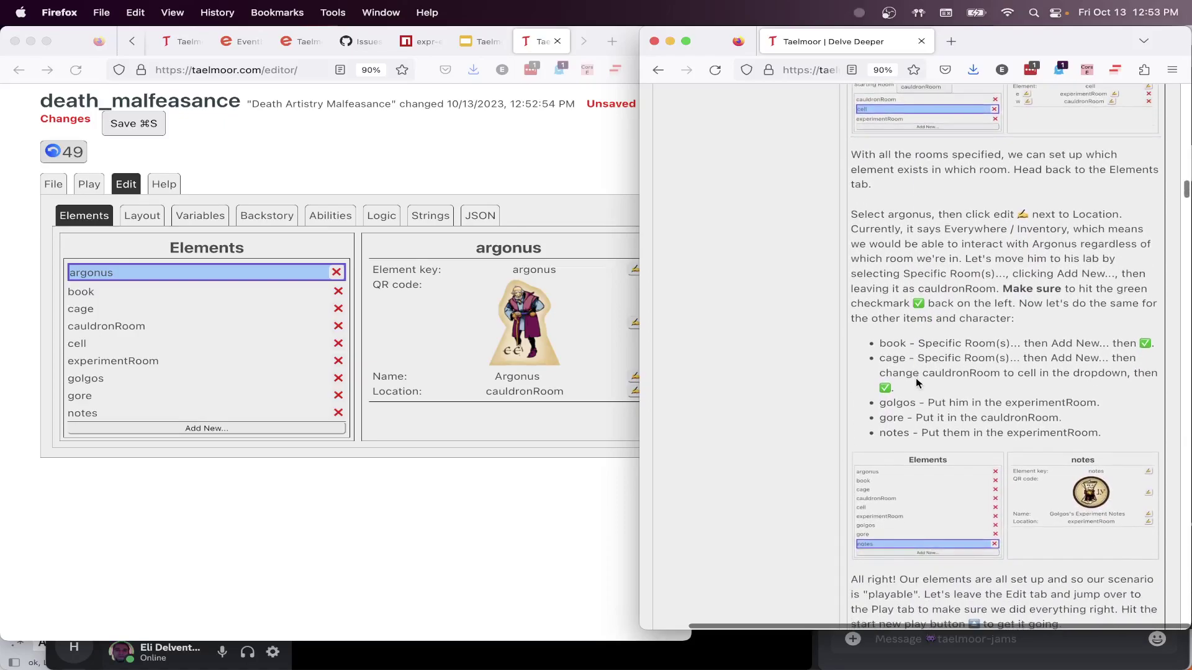
scroll(916, 383, down, 9)
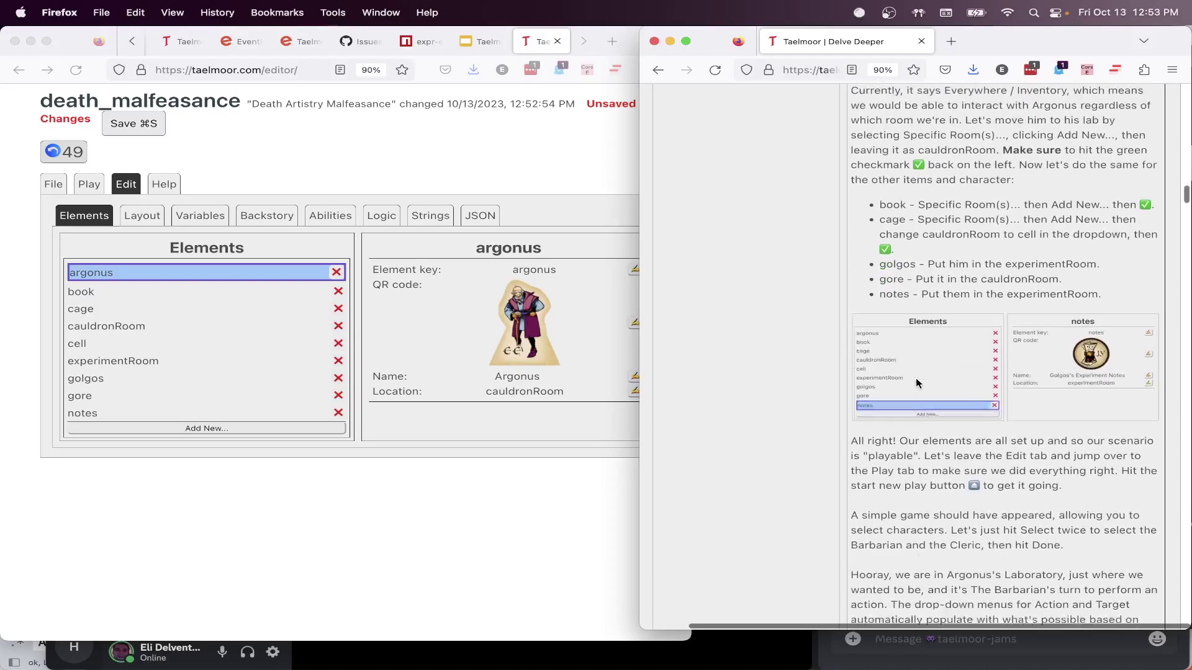
scroll(916, 383, down, 5)
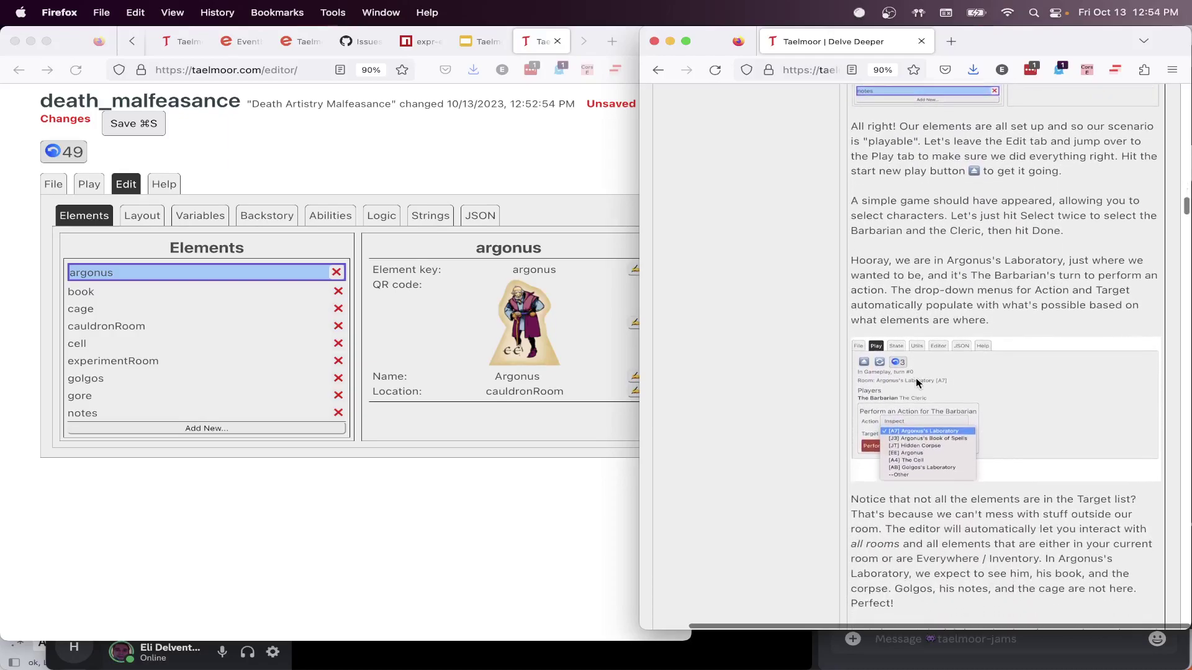
Start a new play of the scenario with The Barbarian and The Cleric as the players
click(527, 522)
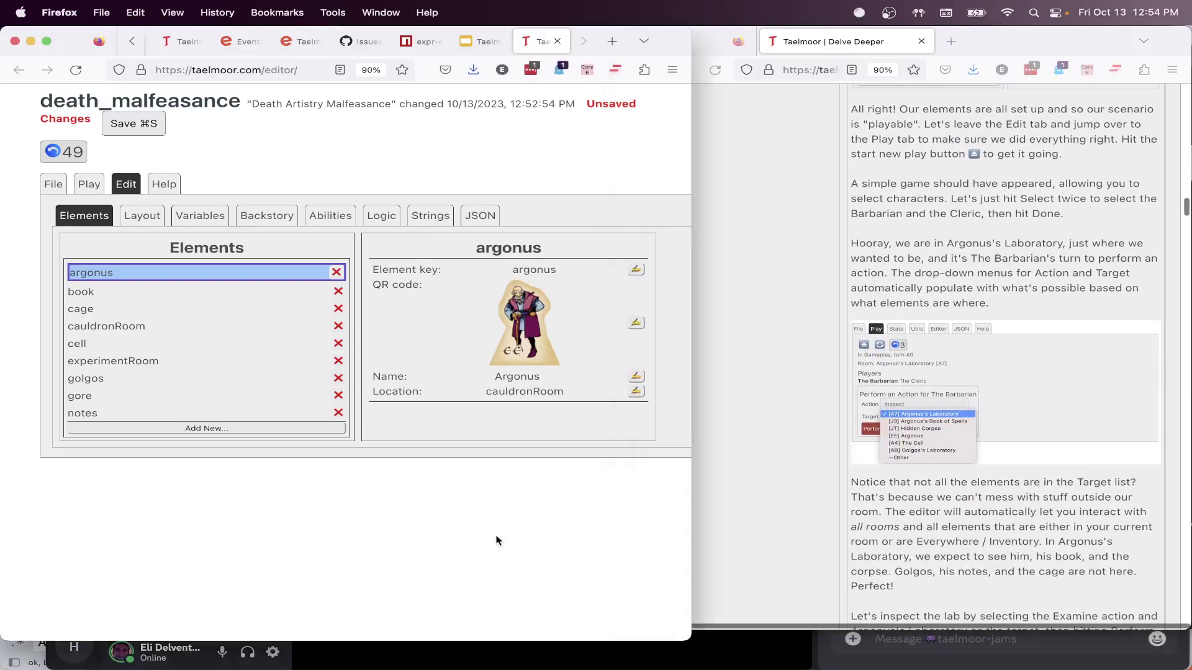
click(90, 186)
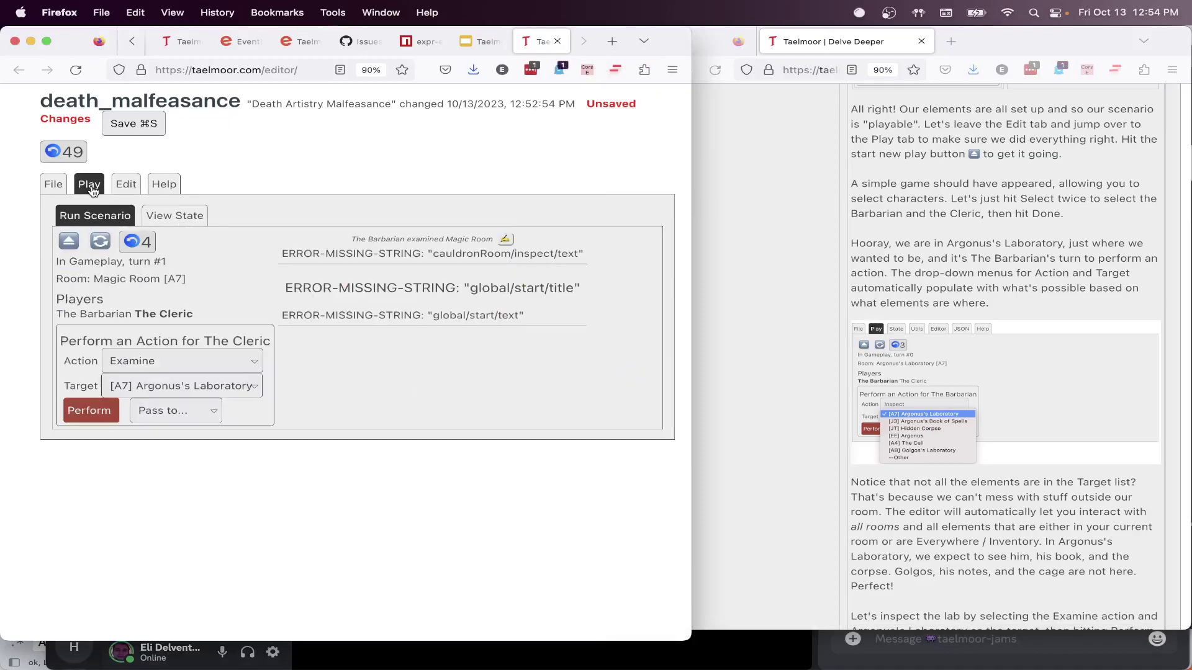
click(69, 242)
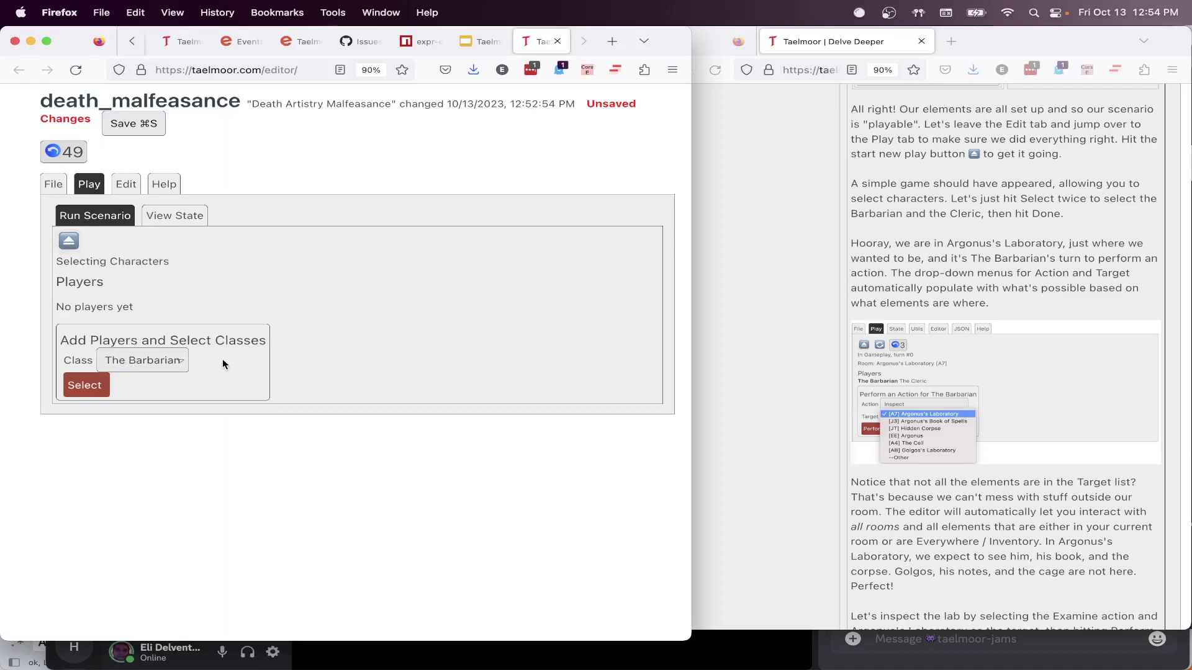
click(84, 383)
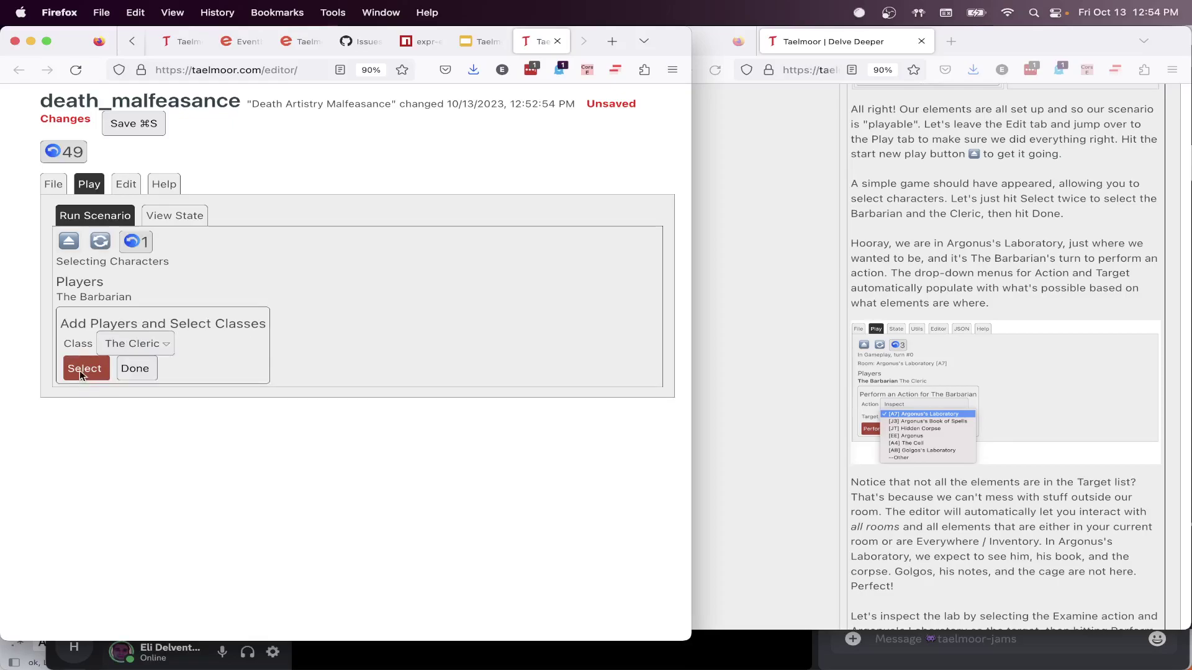
click(79, 371)
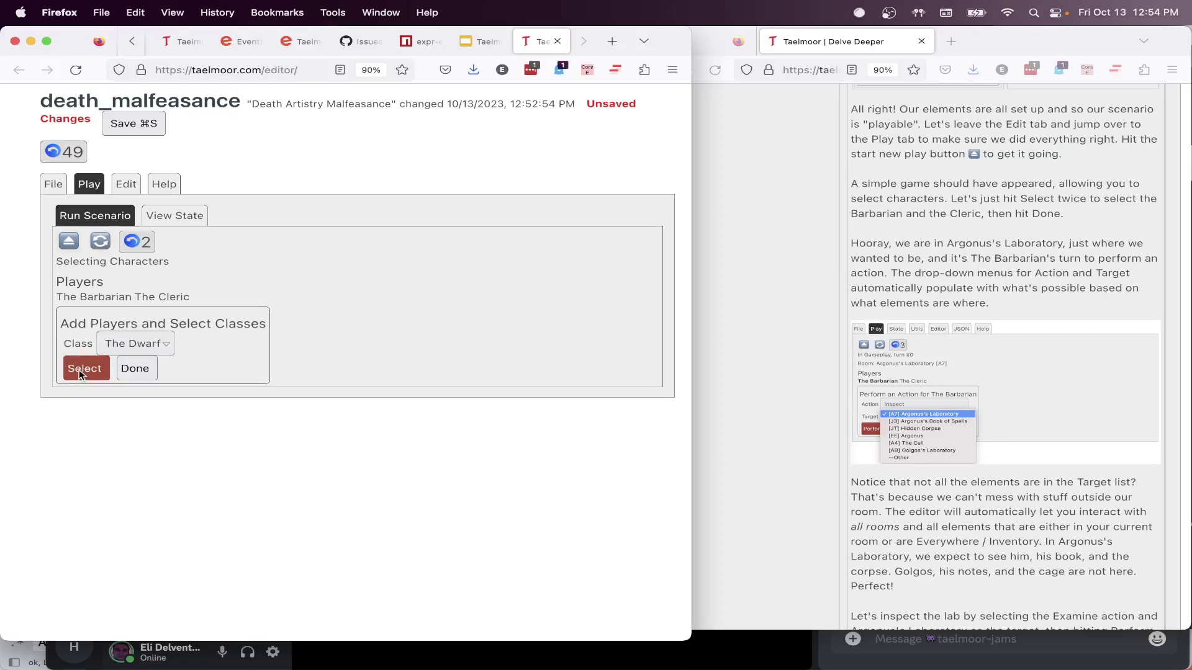
click(133, 372)
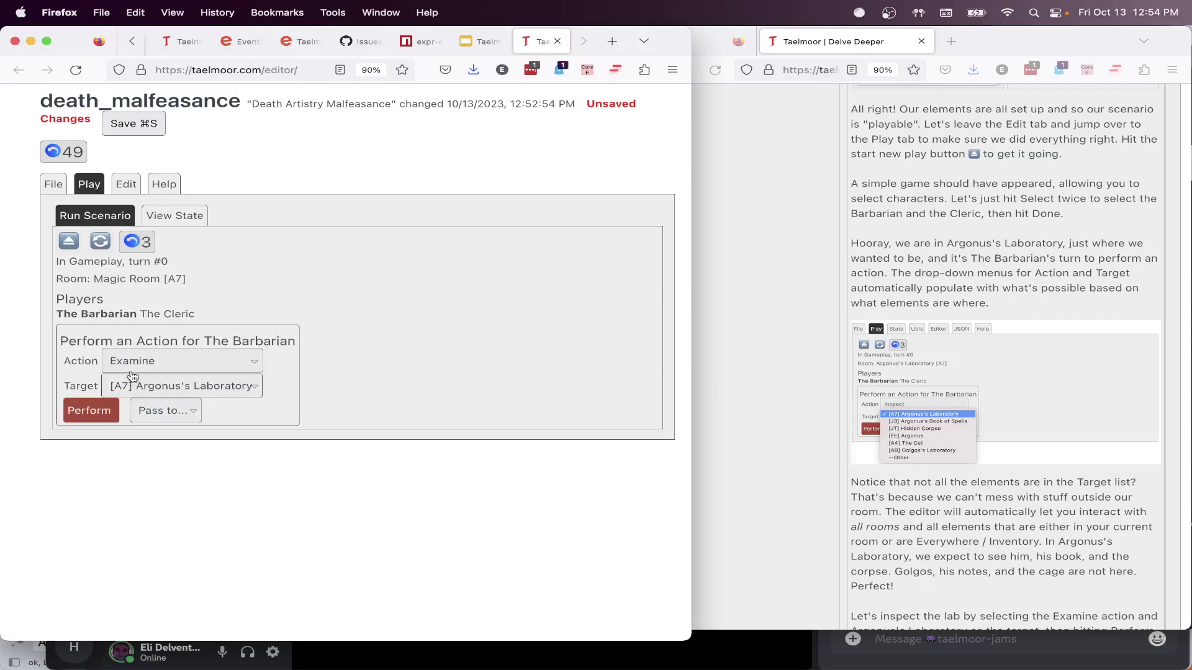
Compare the current room's displayed name with the name of the A7 target
drag(190, 279, 163, 279)
click(118, 279)
click(165, 280)
click(252, 388)
click(248, 386)
drag(160, 279, 92, 280)
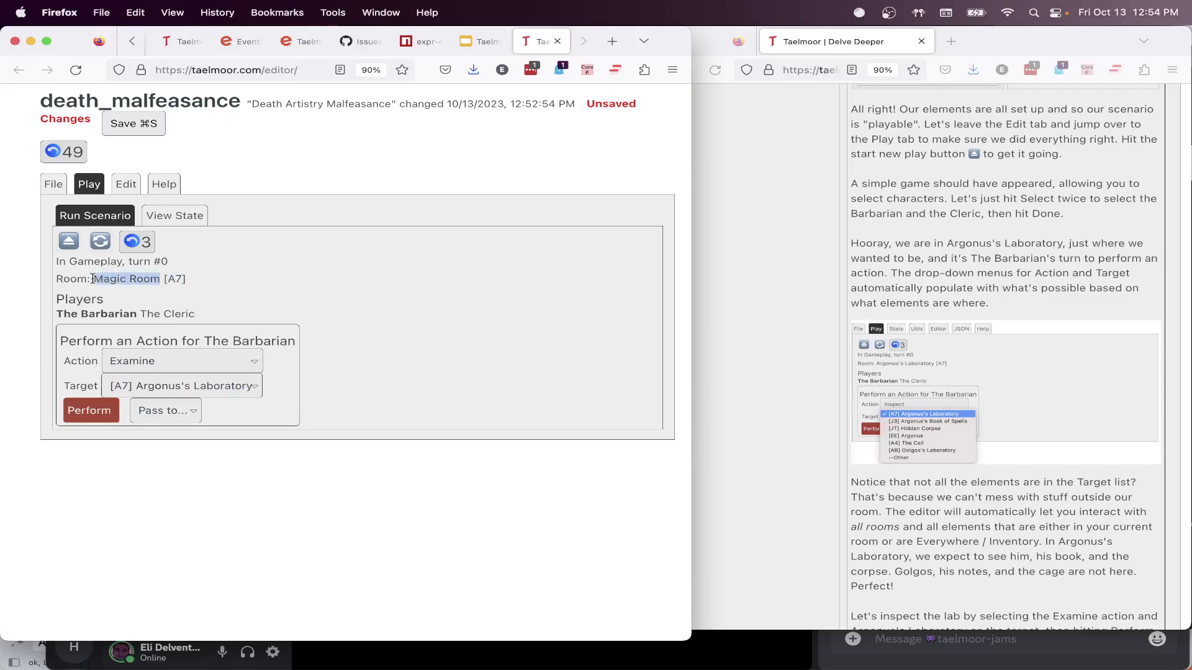
click(267, 287)
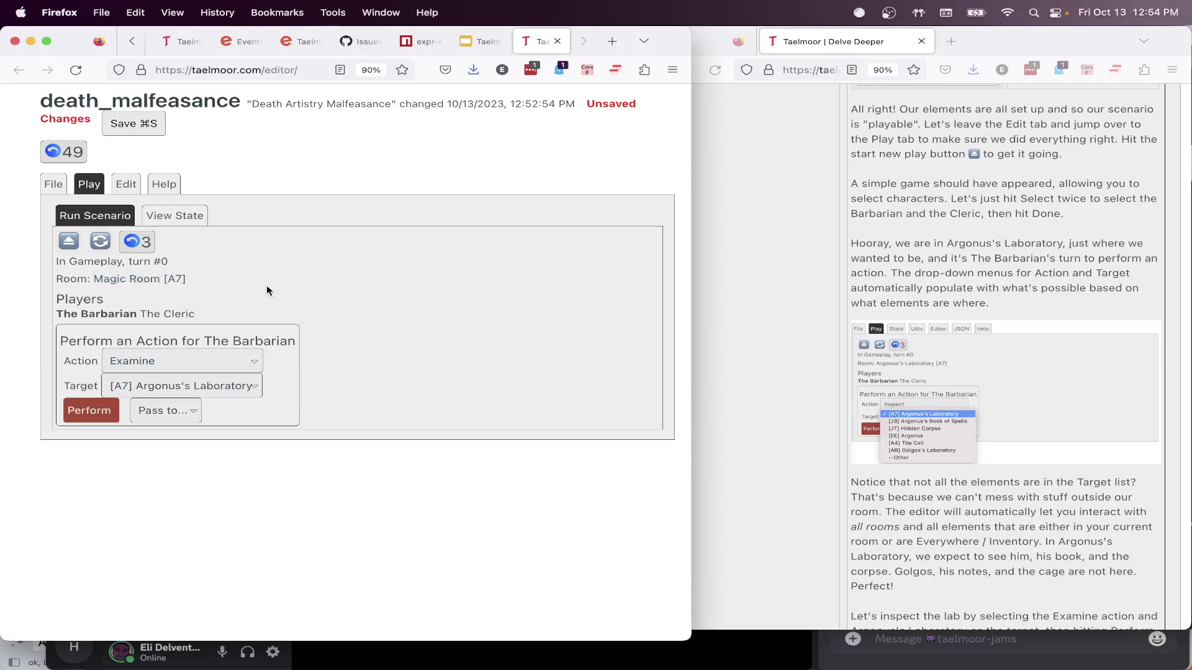
Review the available targets and perform an action as The Barbarian using Argonus on Argonus's Laboratory
click(235, 387)
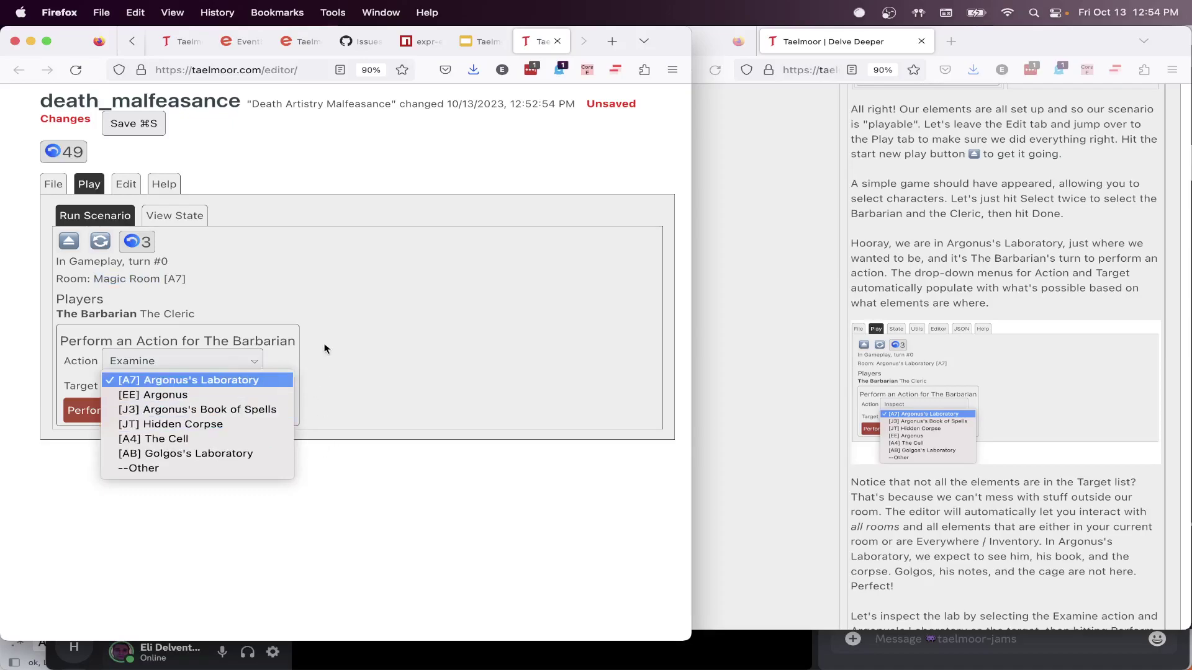
click(339, 360)
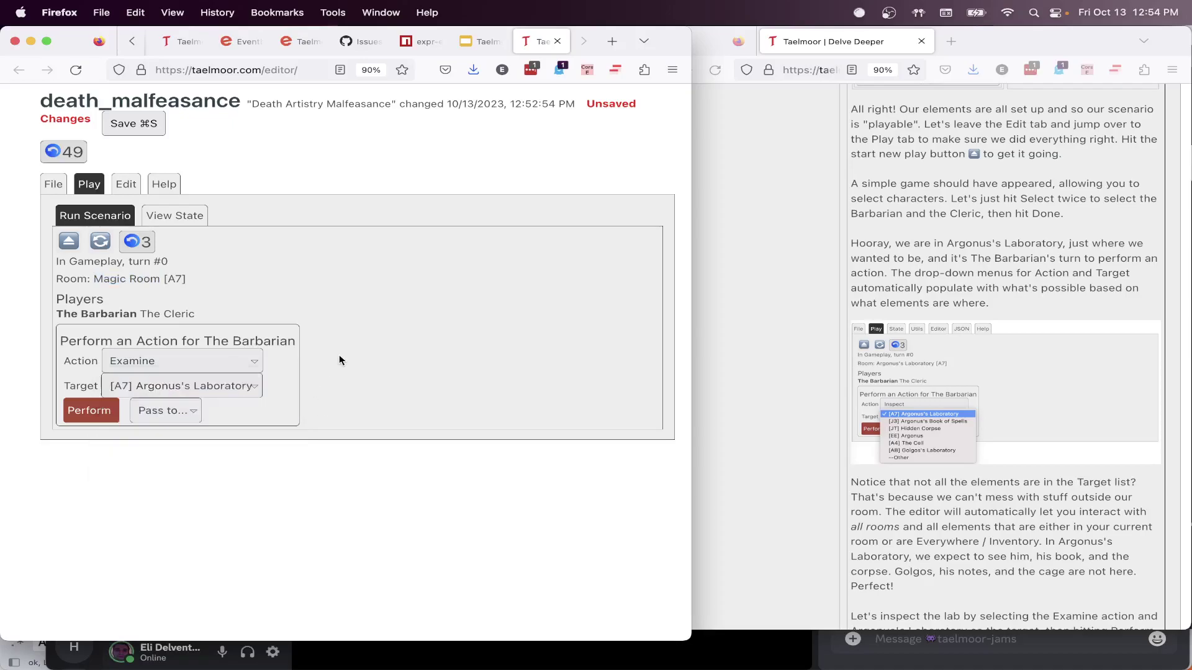
click(206, 364)
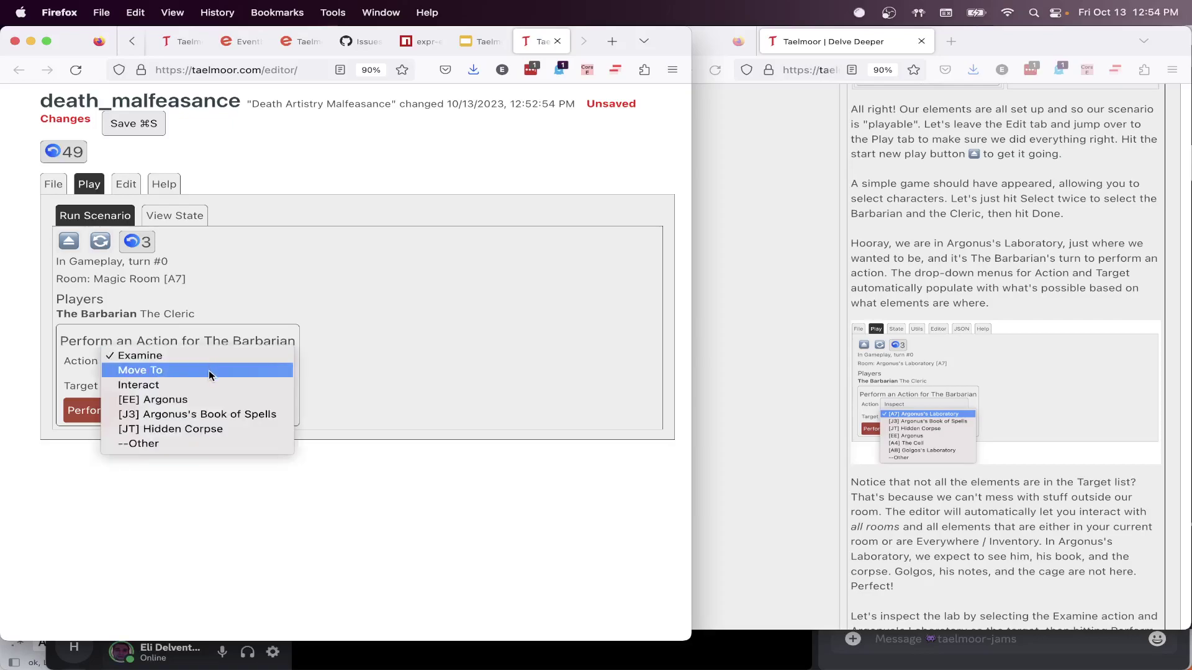
click(181, 402)
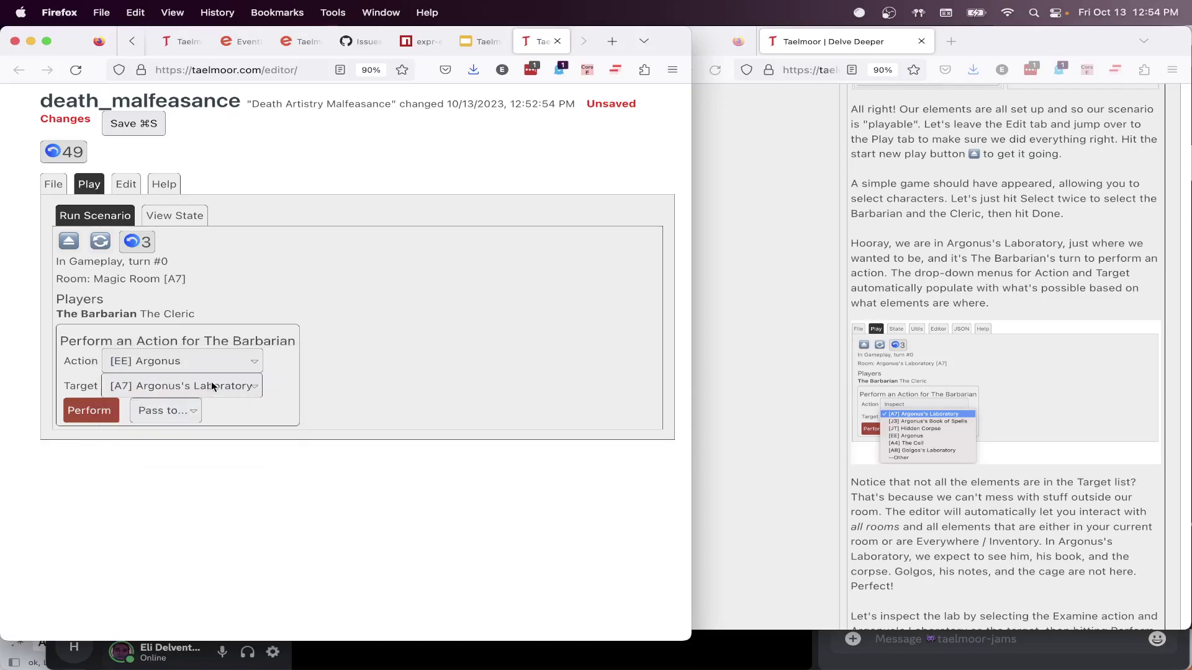
click(88, 415)
drag(425, 255, 298, 262)
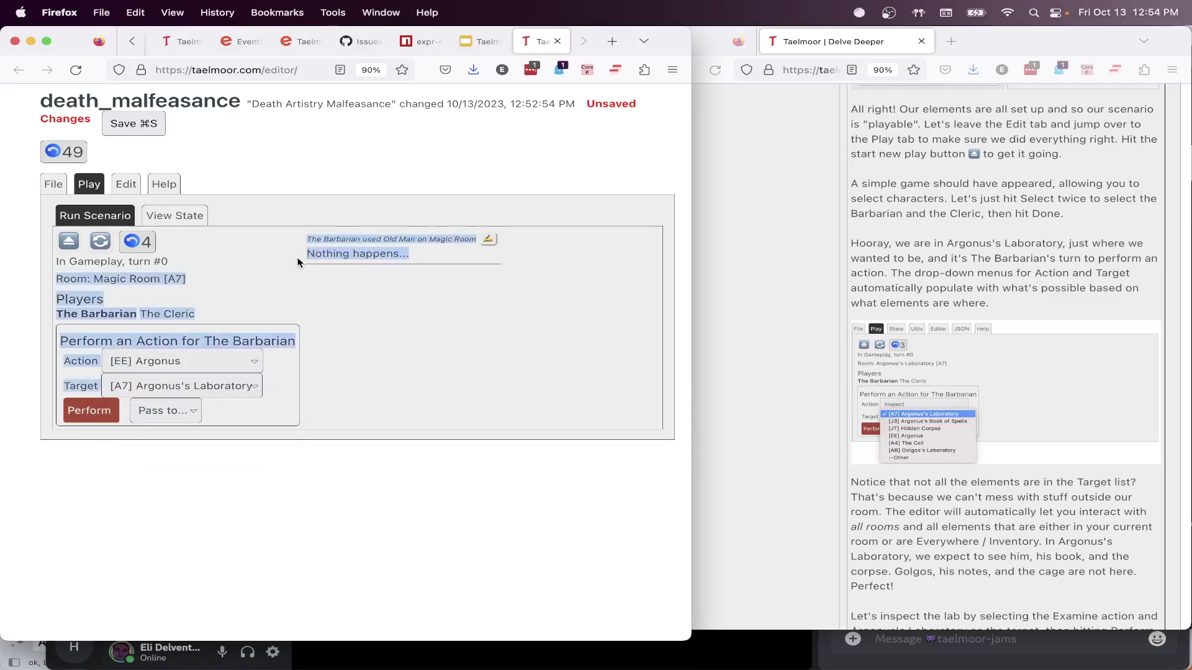
click(407, 301)
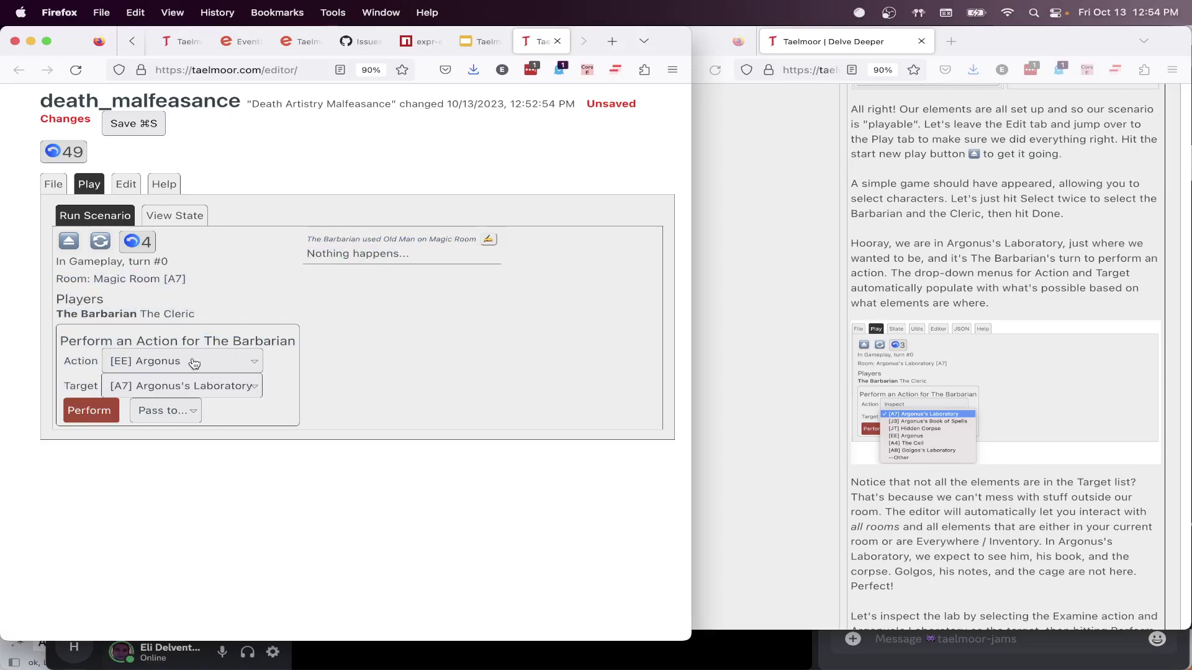
Perform a Move To action for The Barbarian with The Cell as the target room
click(194, 364)
click(172, 327)
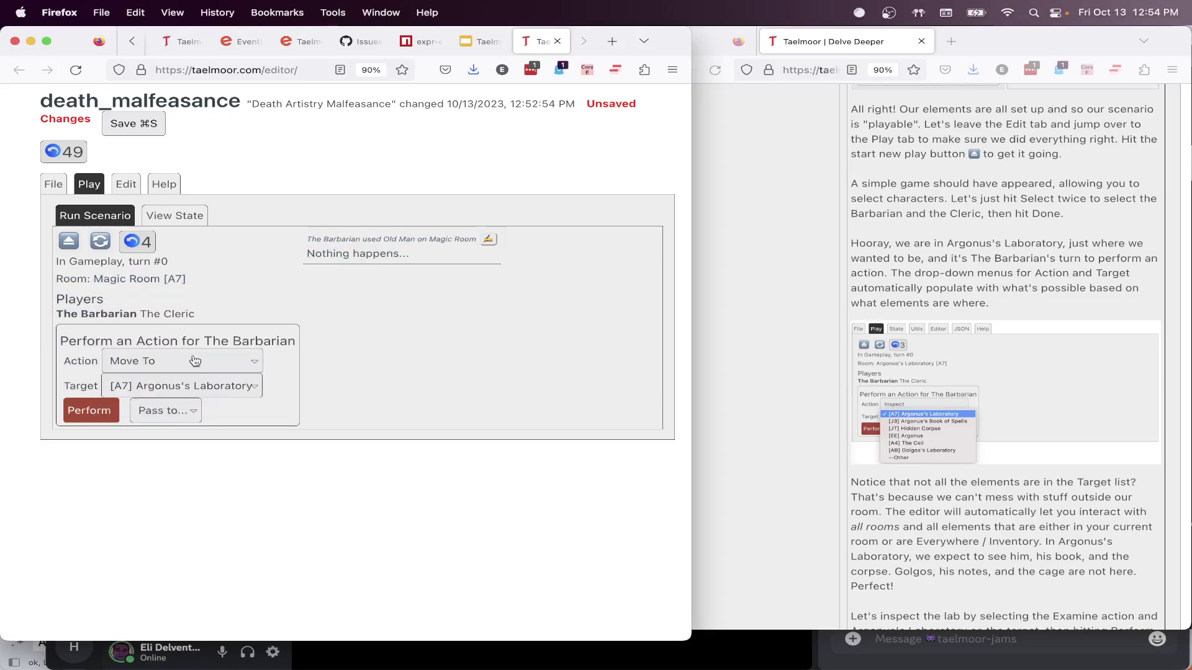
click(211, 387)
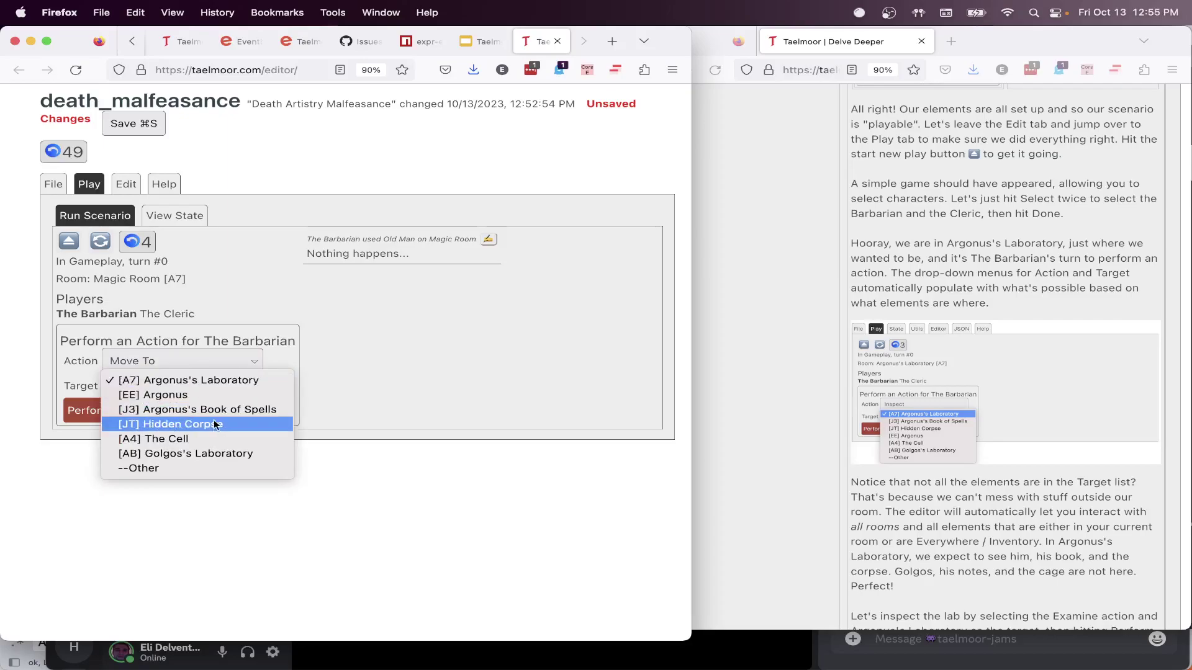
click(212, 440)
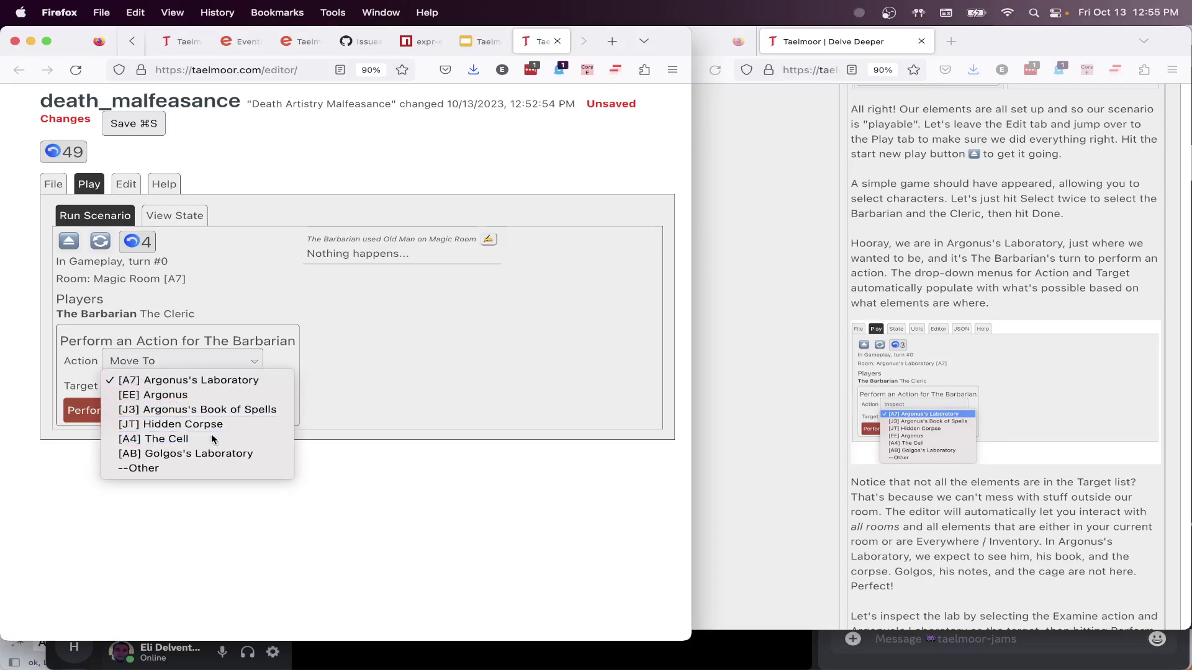
click(90, 413)
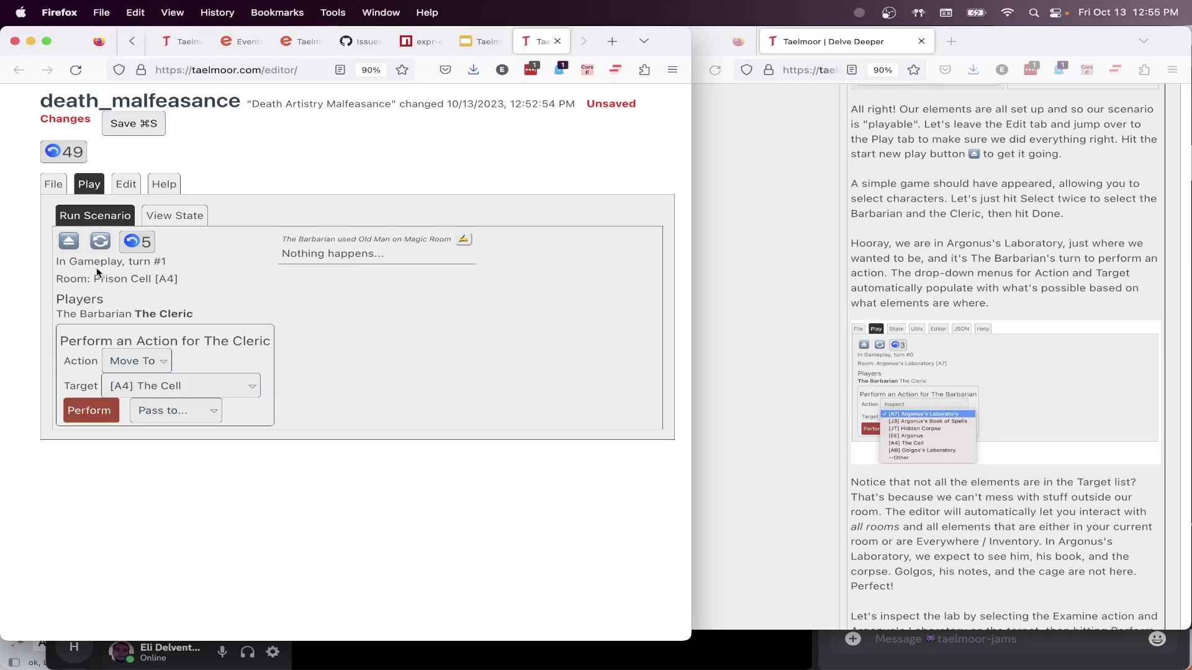
Perform a Move To action for The Cleric with Golgos's Laboratory as the target room
click(169, 386)
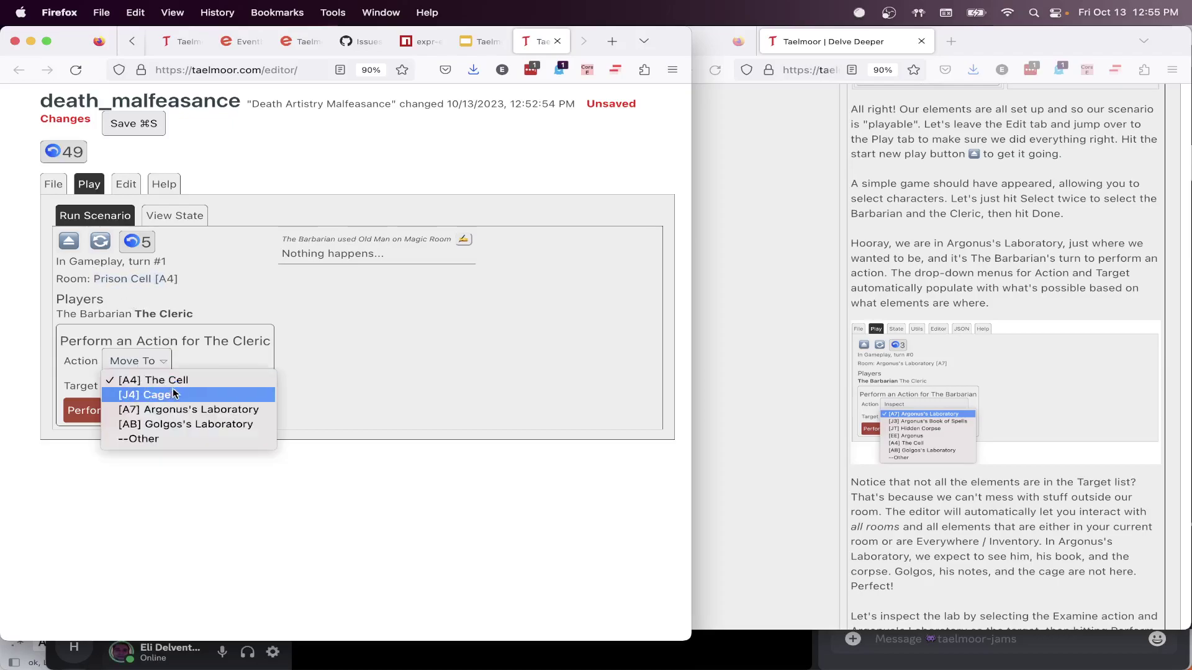
click(126, 419)
click(113, 413)
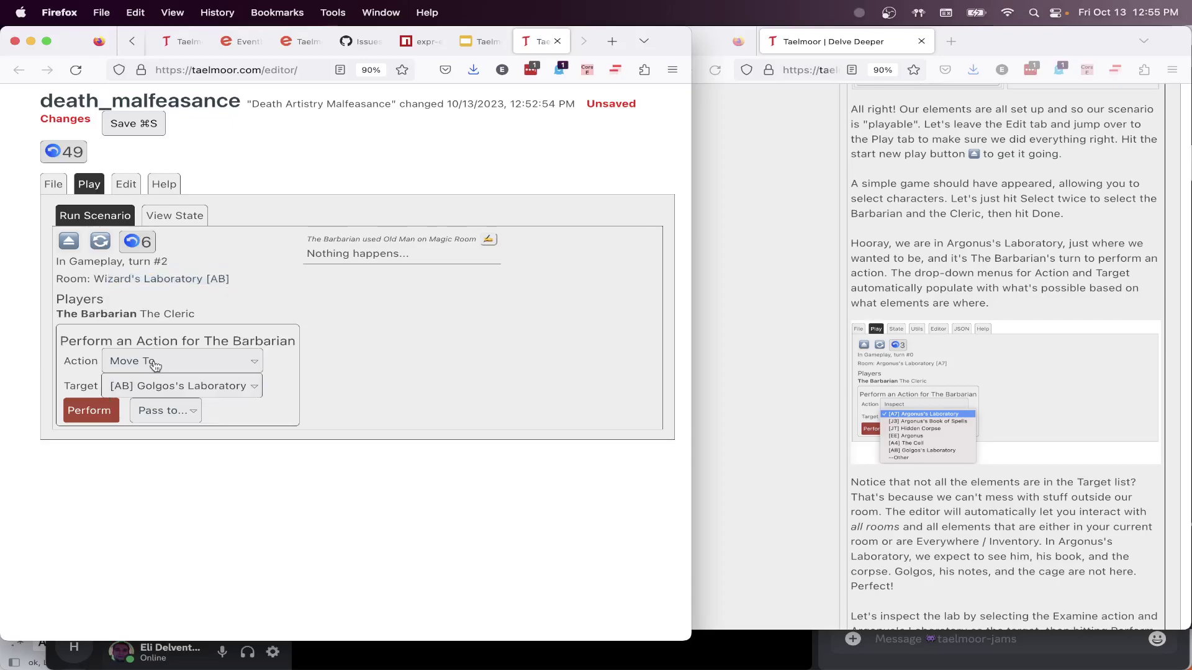
Perform a Move To action for The Barbarian back to Argonus's Laboratory and check the current room's name
click(159, 386)
click(186, 424)
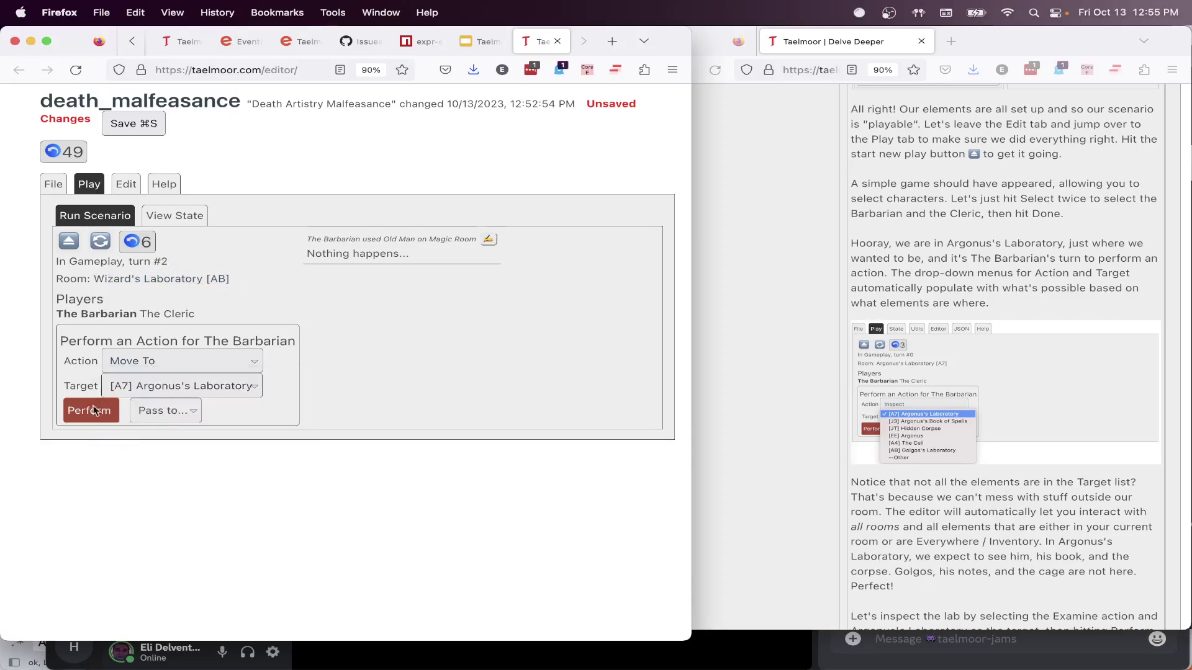
click(87, 413)
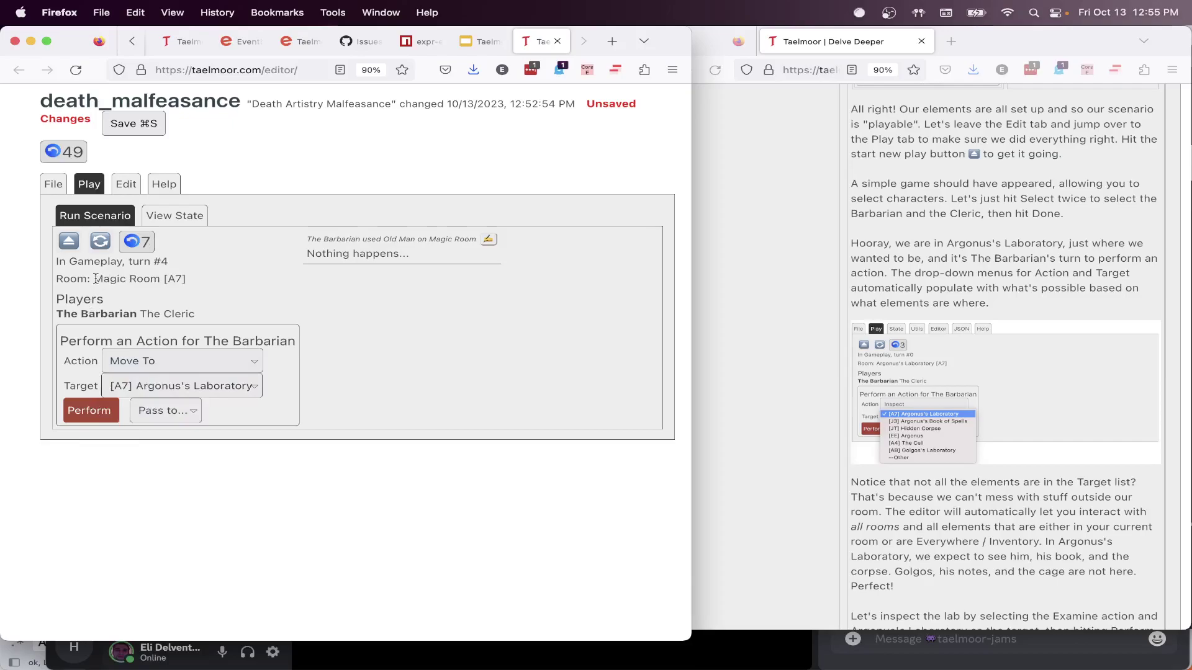
drag(96, 278, 188, 281)
click(189, 280)
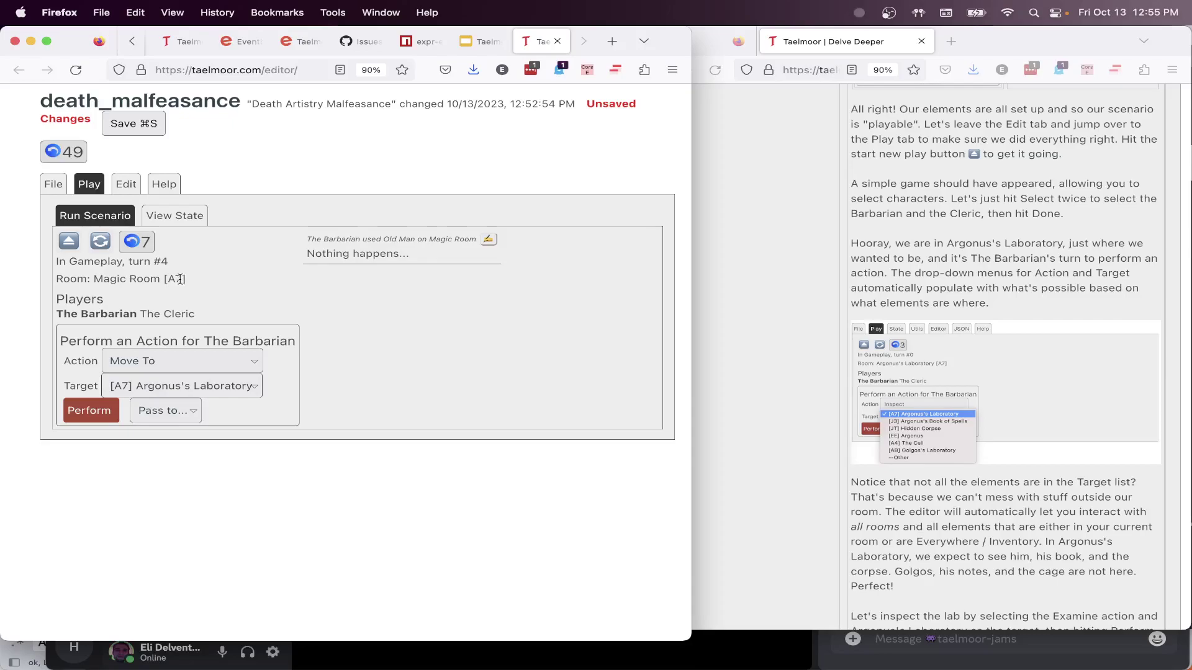
Undo the play's three room moves, the use of Argonus and the start of gameplay, back to character selection
click(131, 249)
click(131, 248)
click(131, 248)
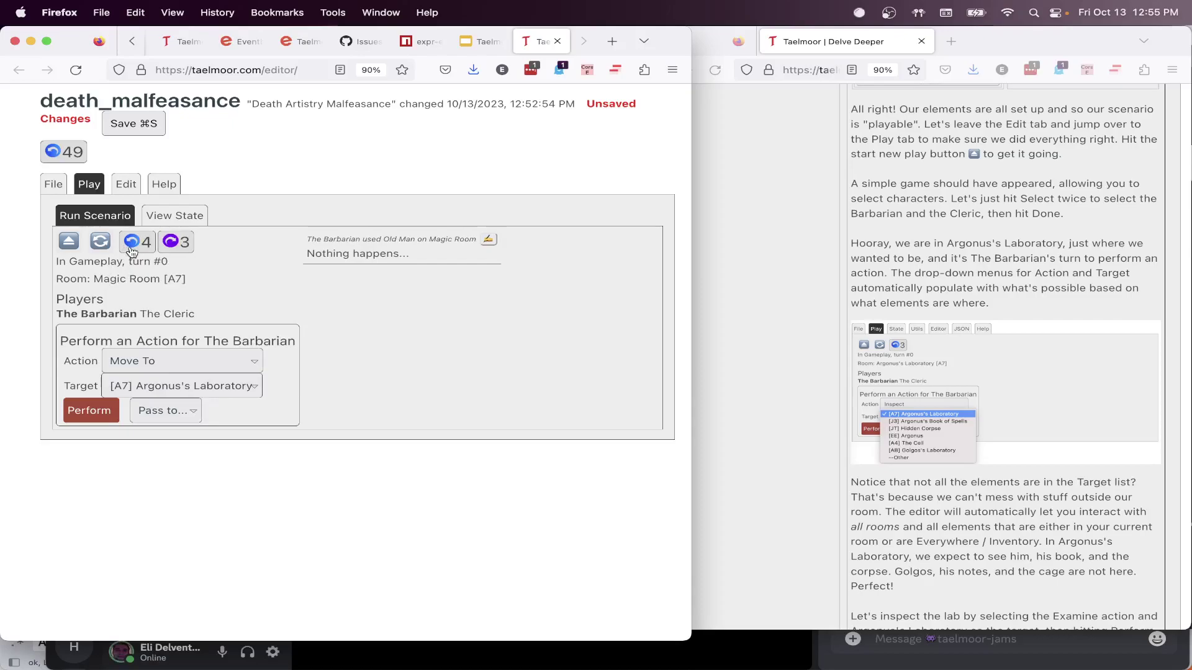
click(131, 249)
click(131, 248)
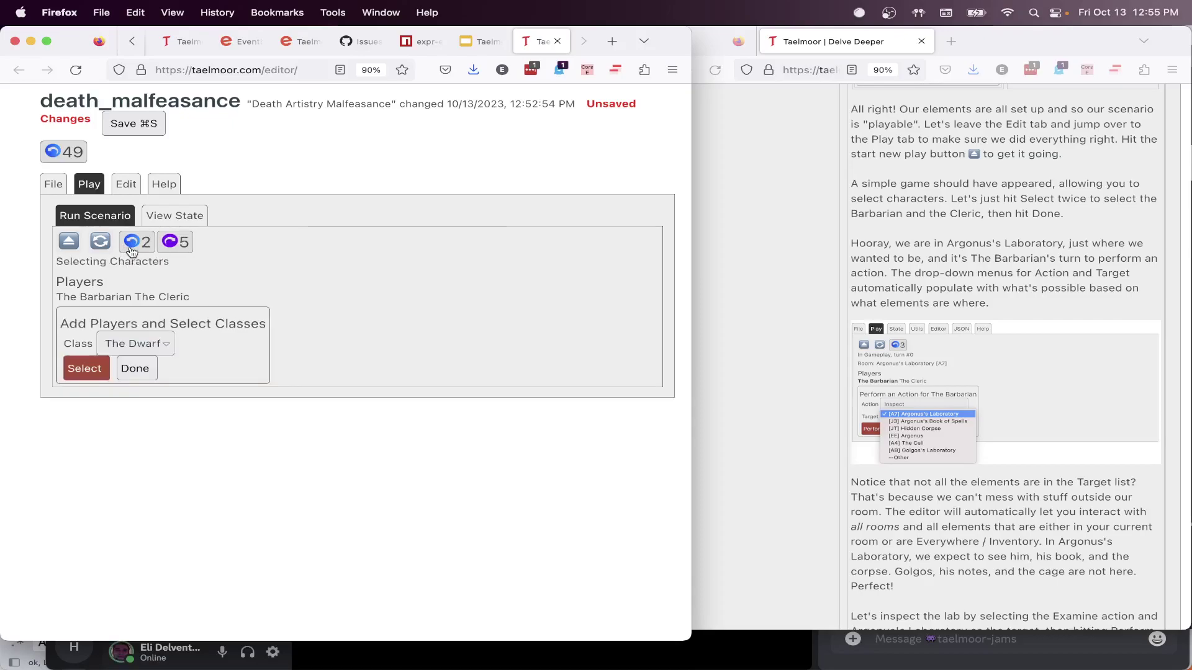
Redo the last play step to return to gameplay, and try to move The Barbarian directly to Golgos's Laboratory
click(170, 242)
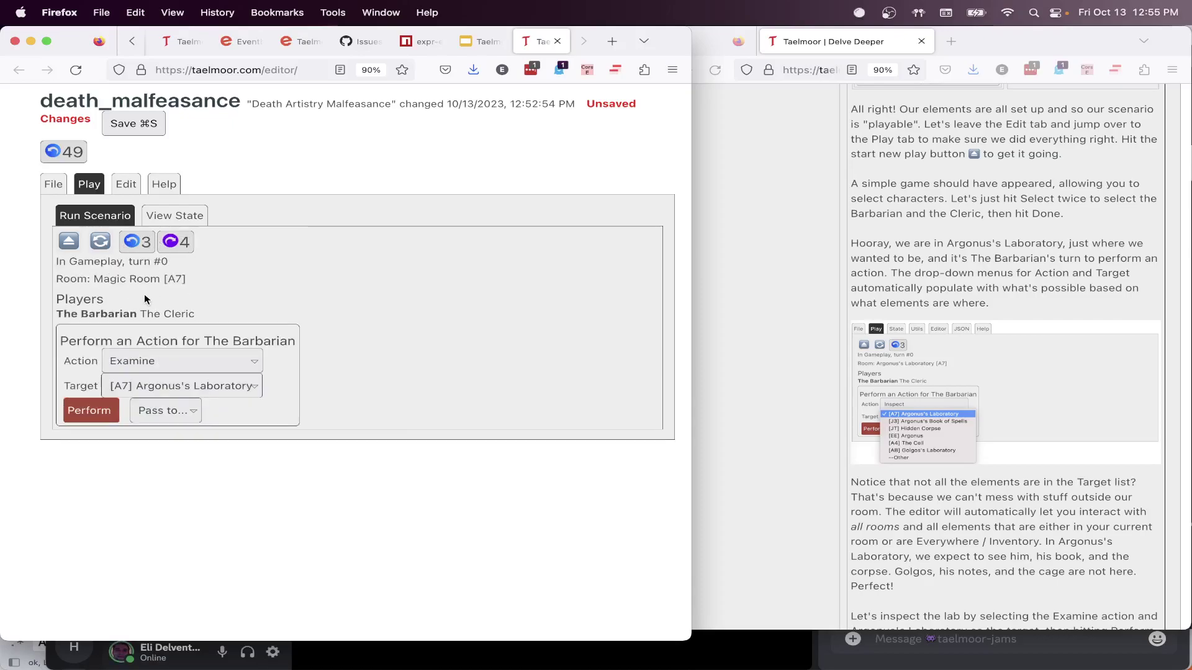
click(188, 365)
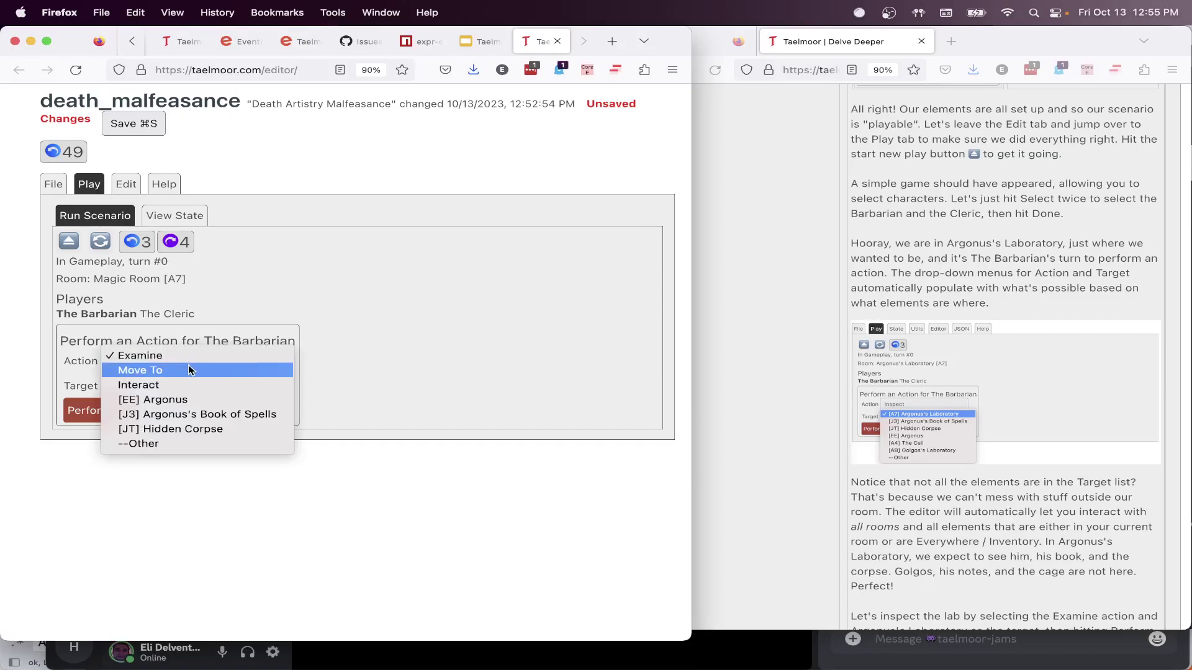
click(188, 366)
click(196, 380)
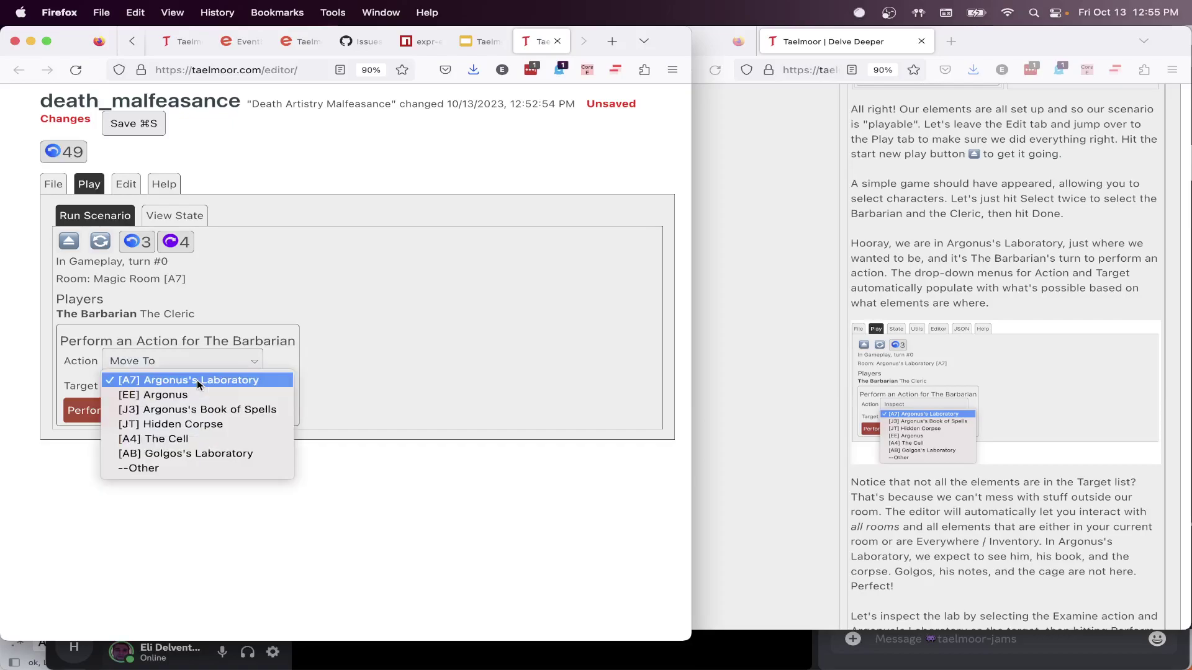
click(208, 453)
click(97, 414)
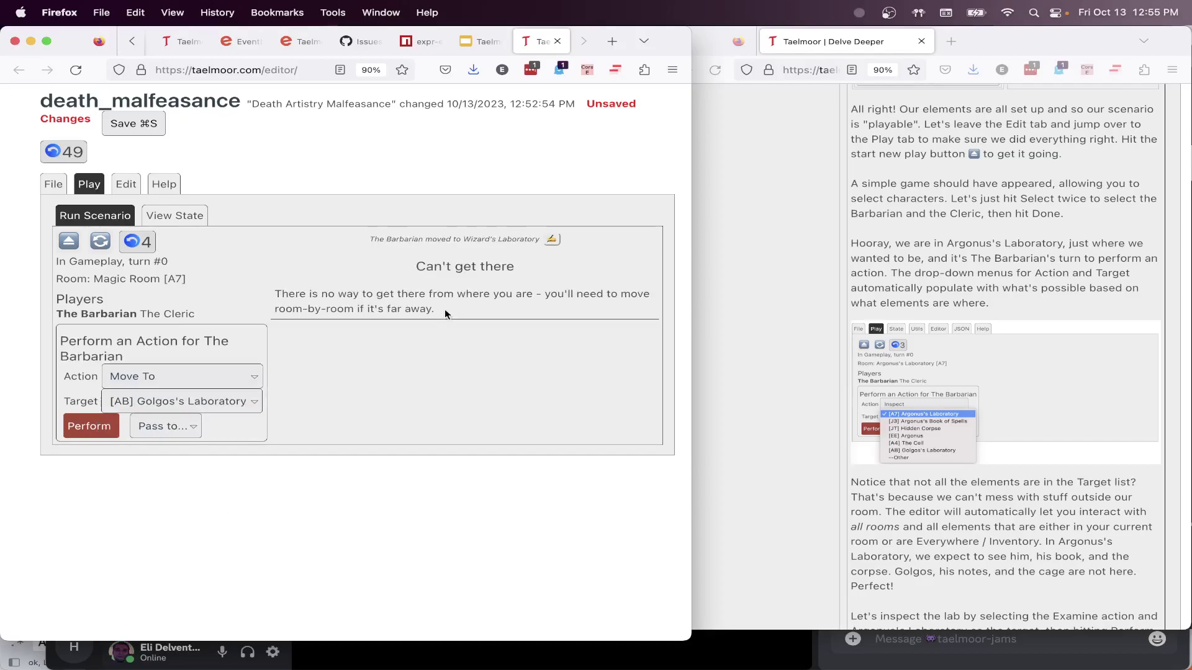
drag(435, 308, 275, 300)
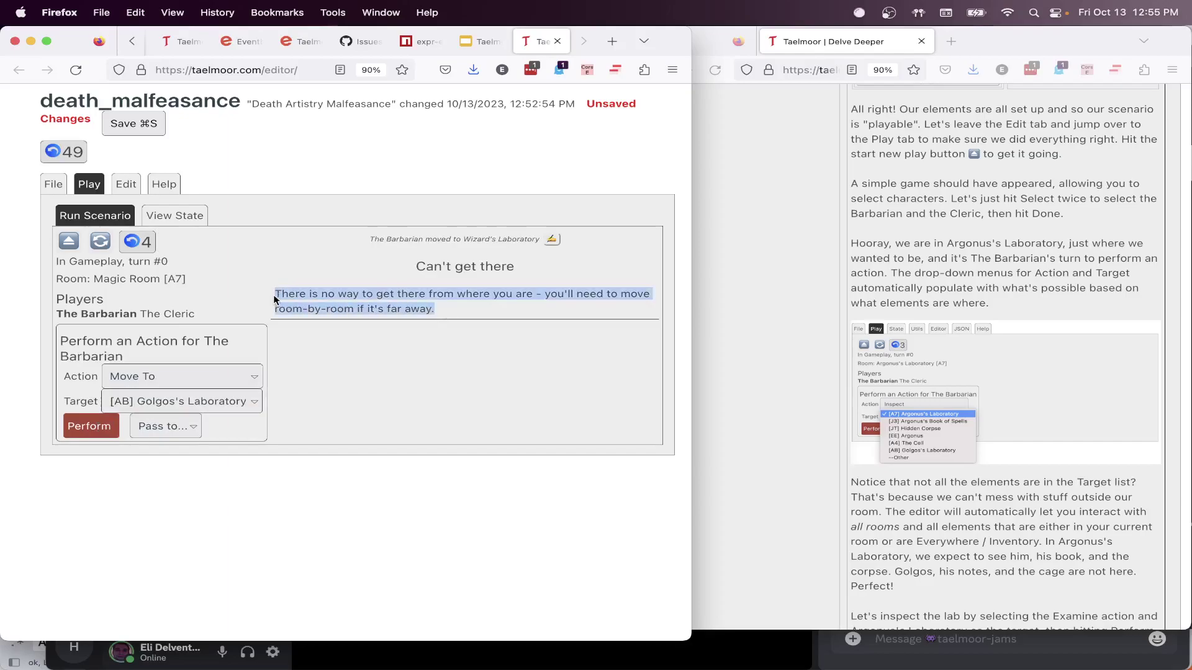
click(390, 312)
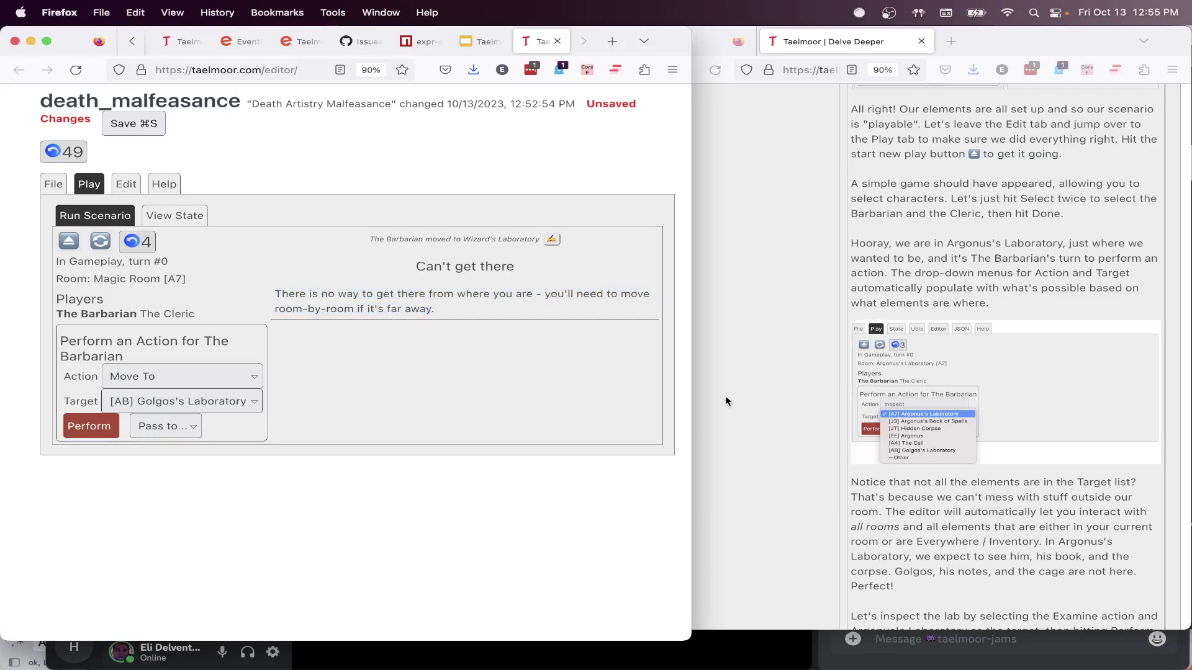
Review the available actions and targets, and have The Barbarian perform Move To on The Cell
click(183, 380)
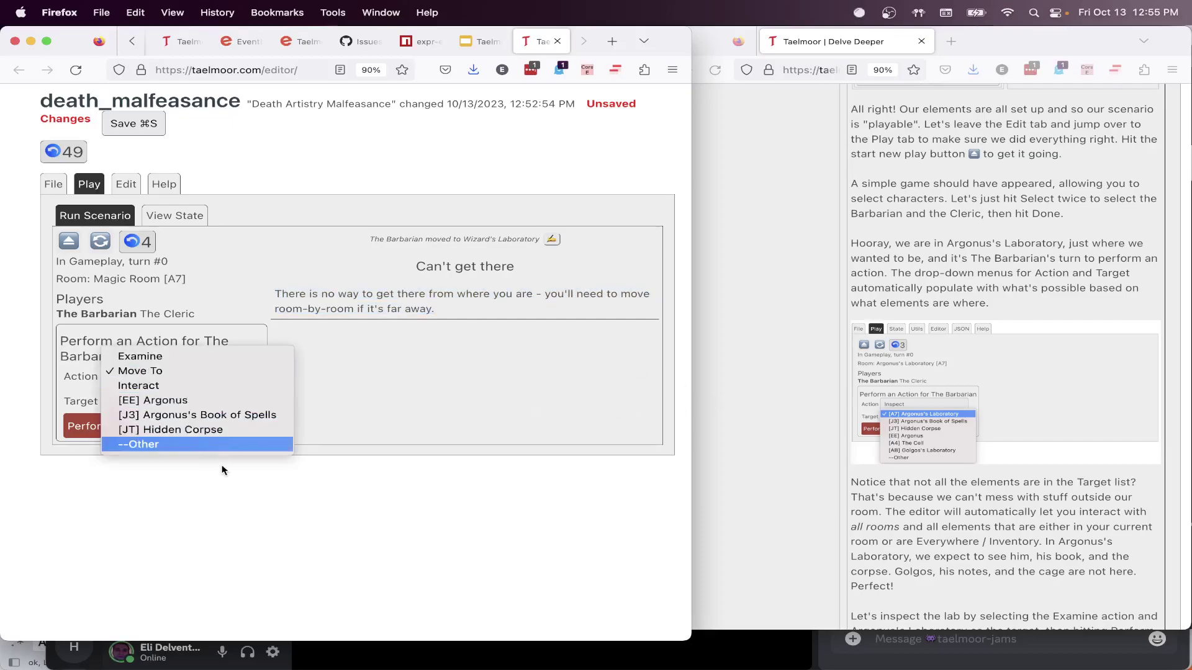
click(266, 486)
scroll(963, 519, down, 5)
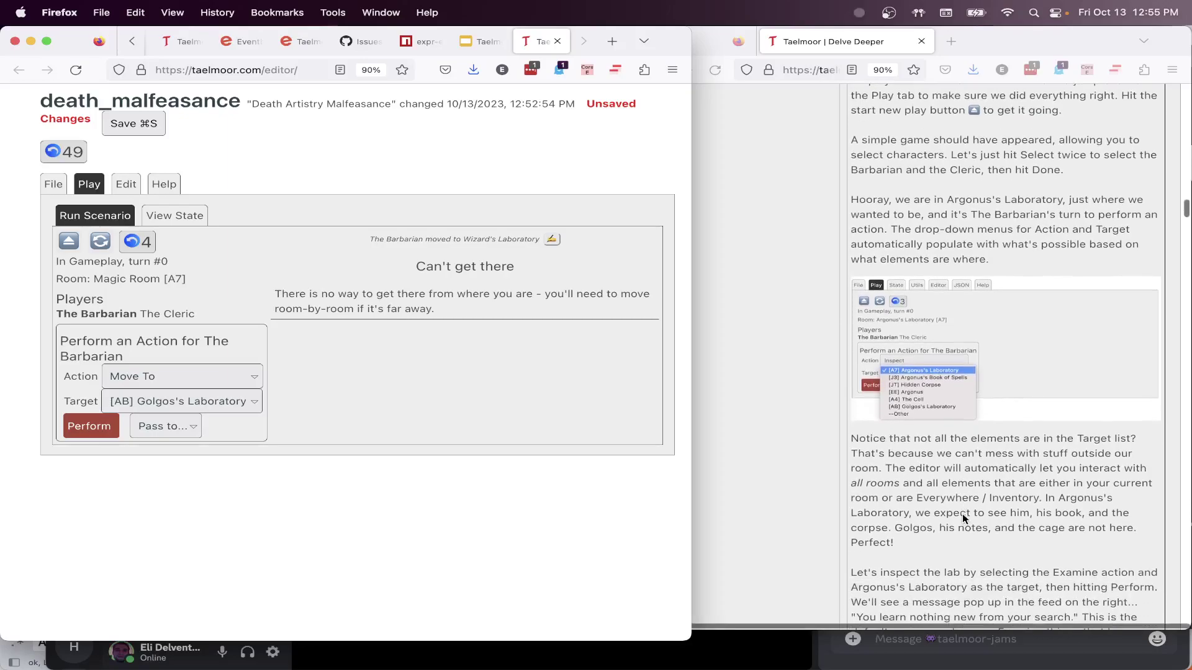
scroll(964, 519, down, 3)
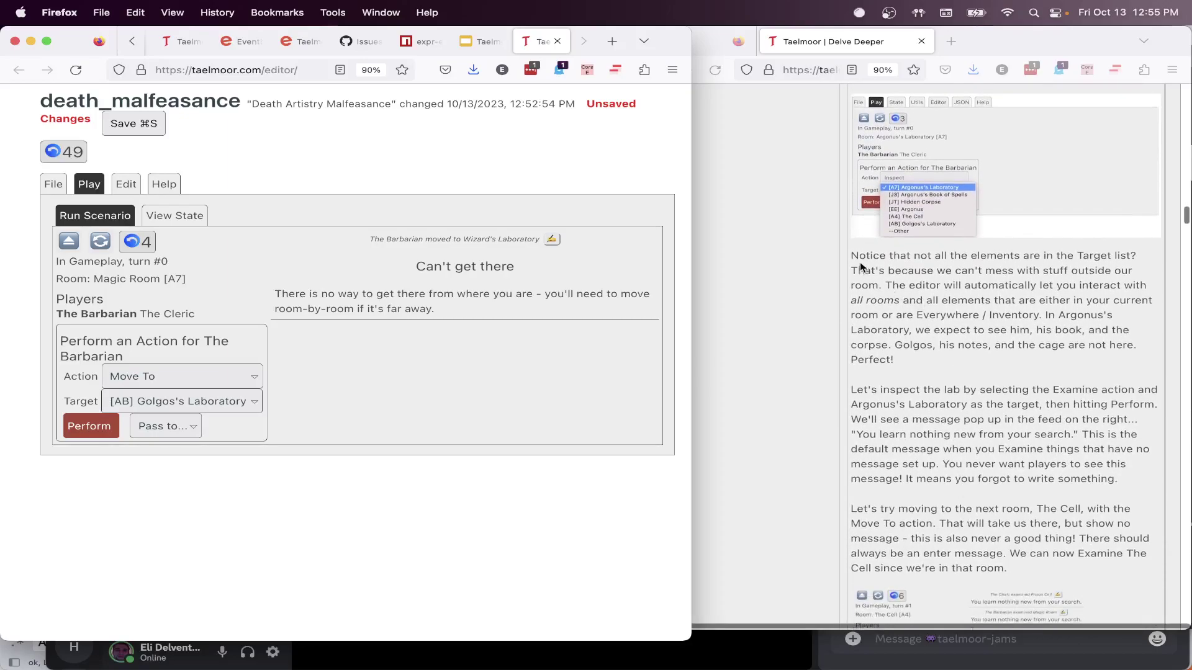
click(229, 402)
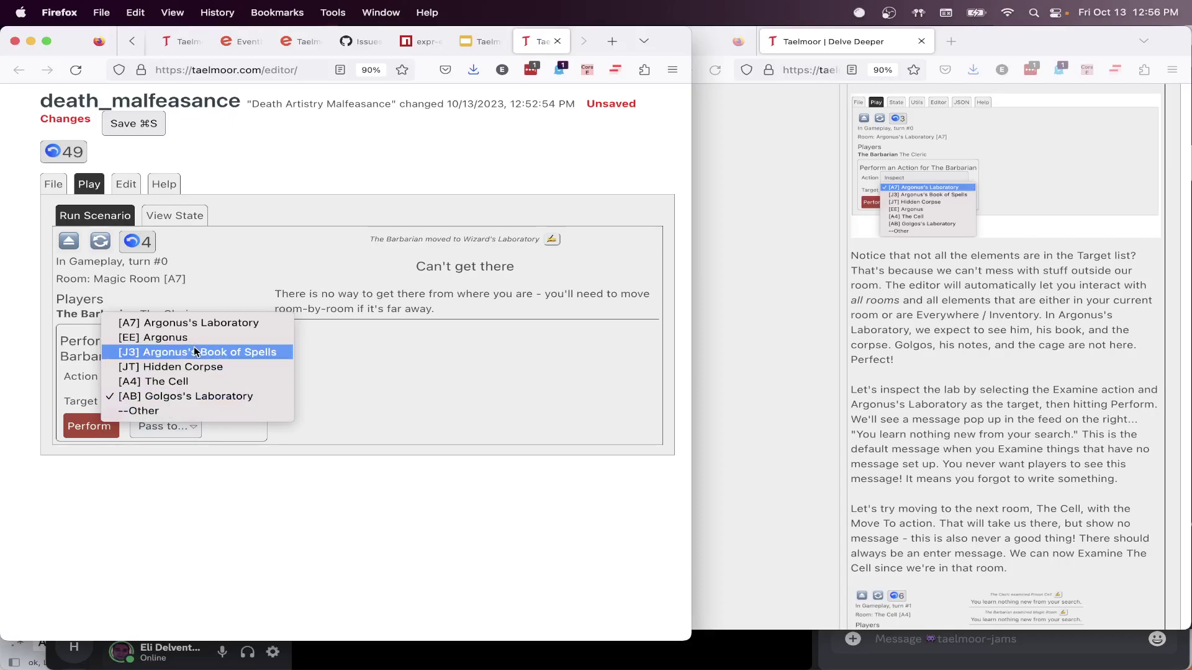
click(357, 389)
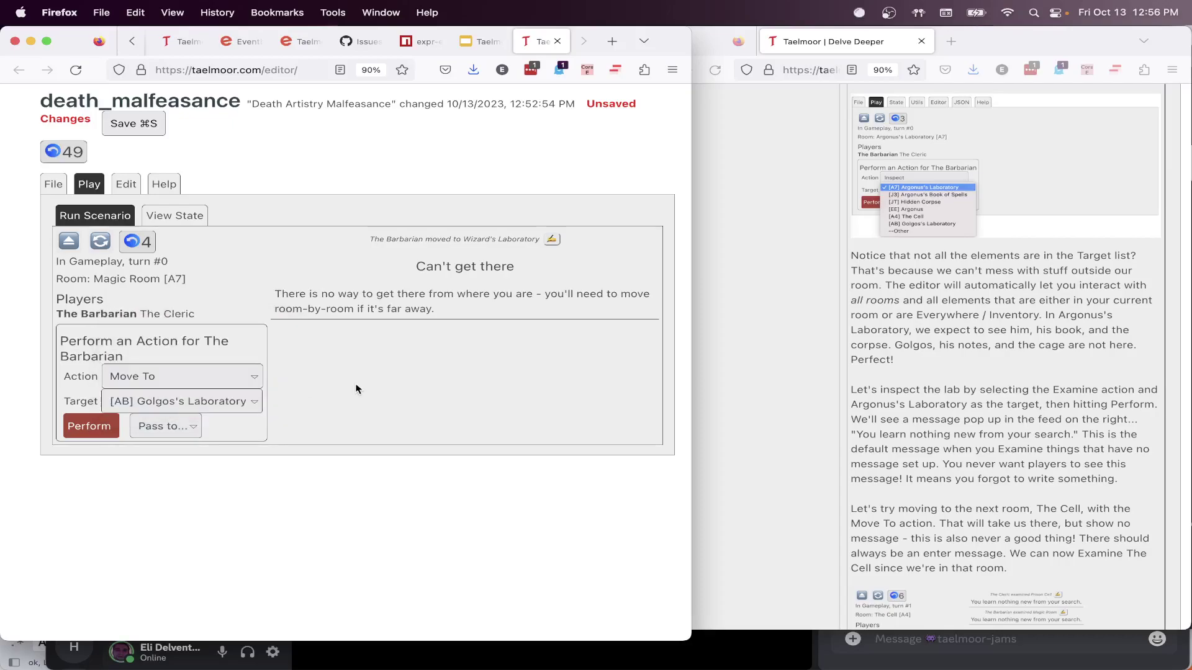
click(227, 381)
click(397, 390)
click(202, 405)
click(198, 383)
click(113, 427)
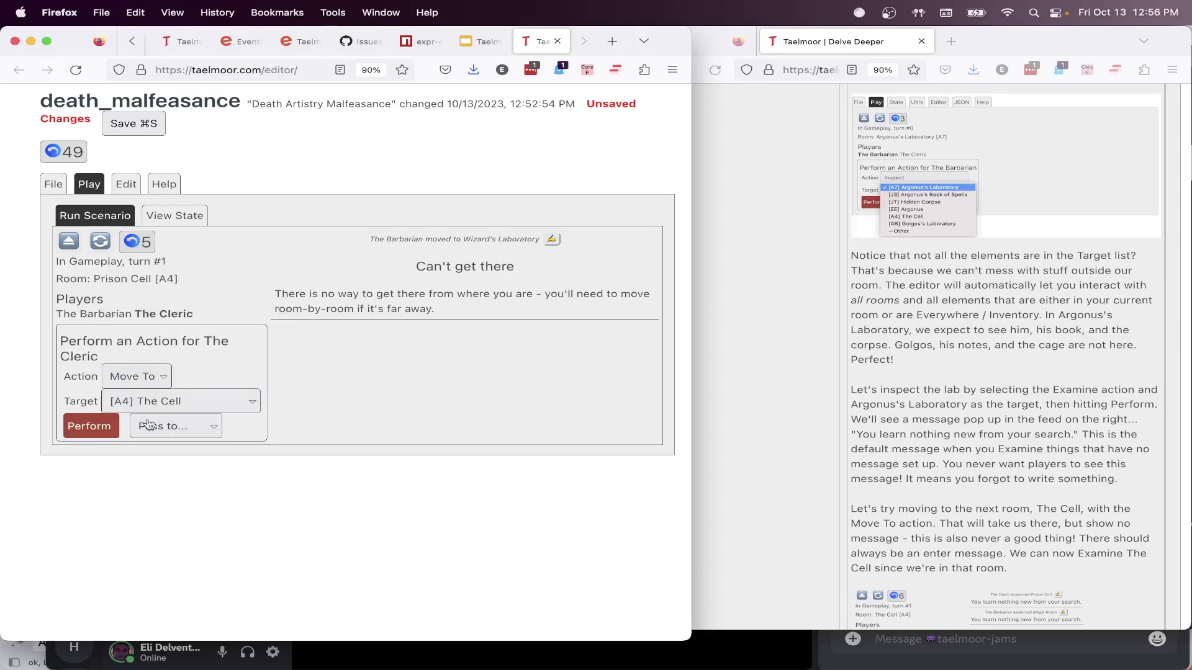
Have The Cleric perform Move To on Golgos's Laboratory and check which actions are available there
click(180, 401)
click(183, 441)
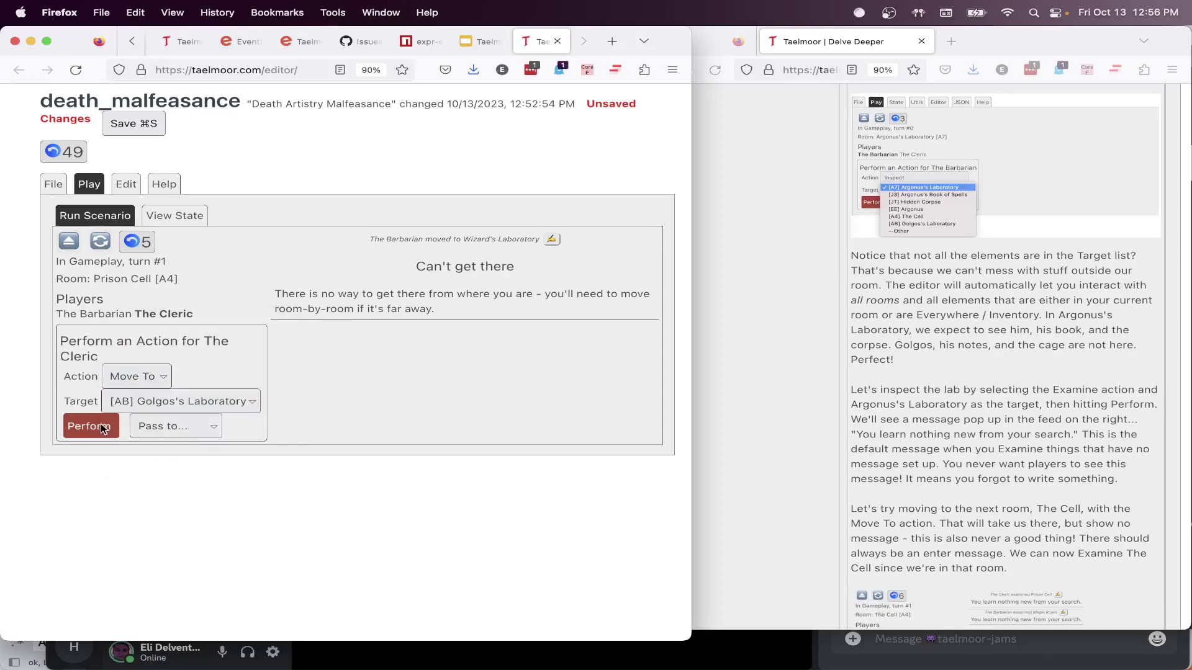
click(151, 381)
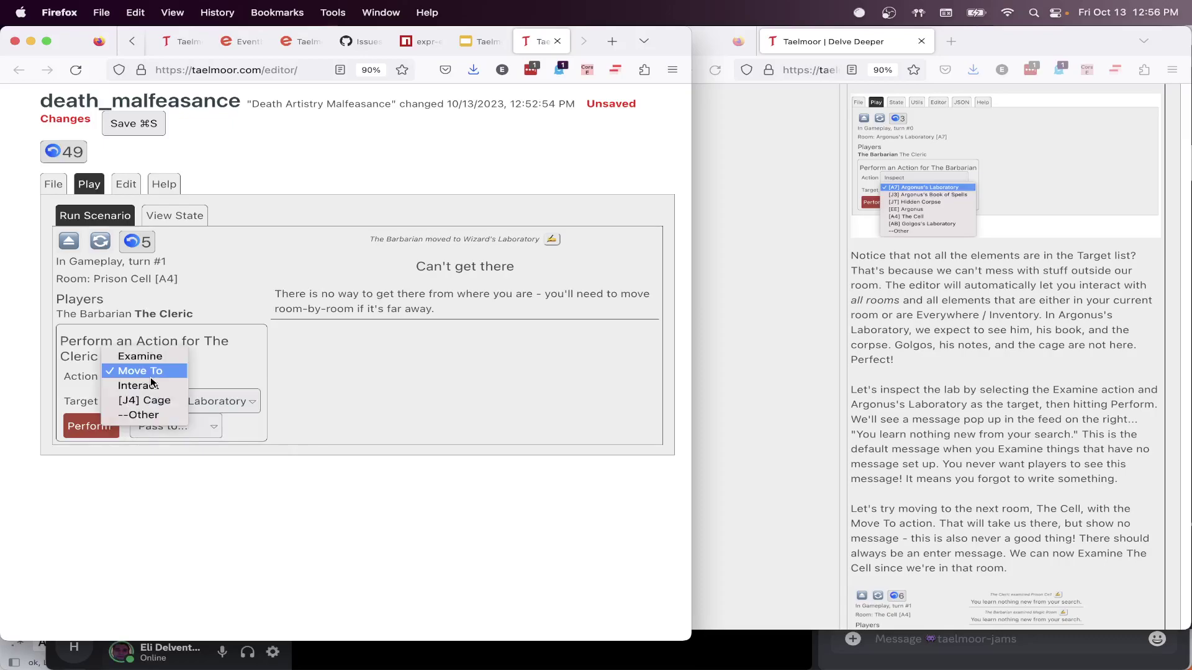
click(362, 376)
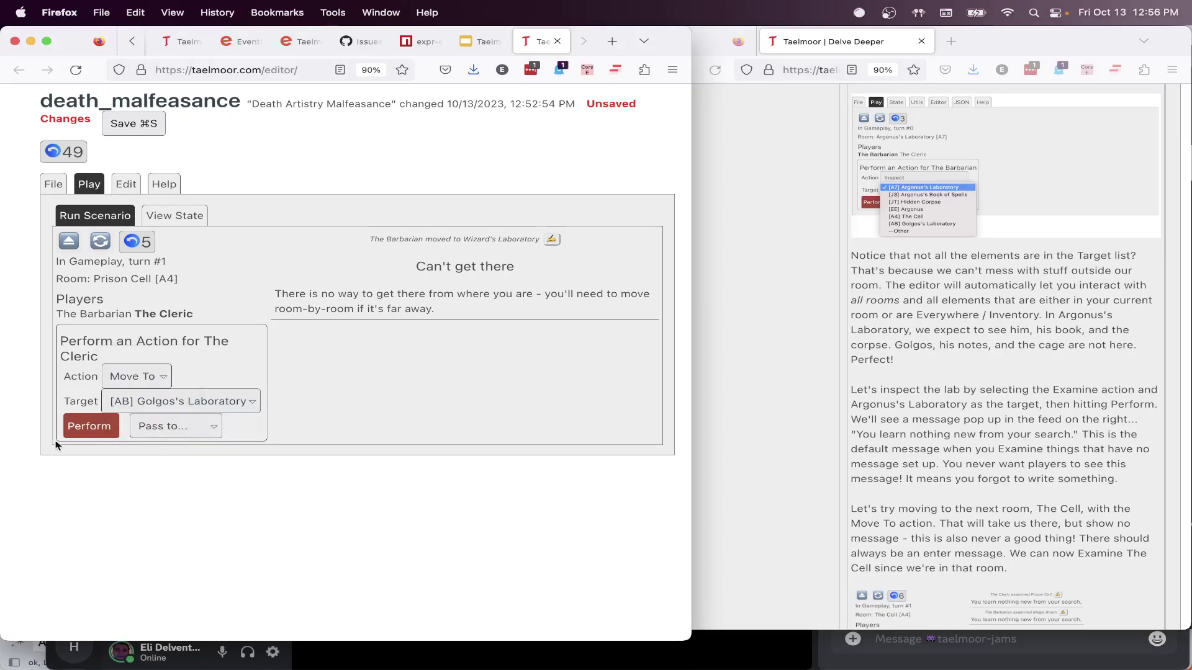
click(95, 428)
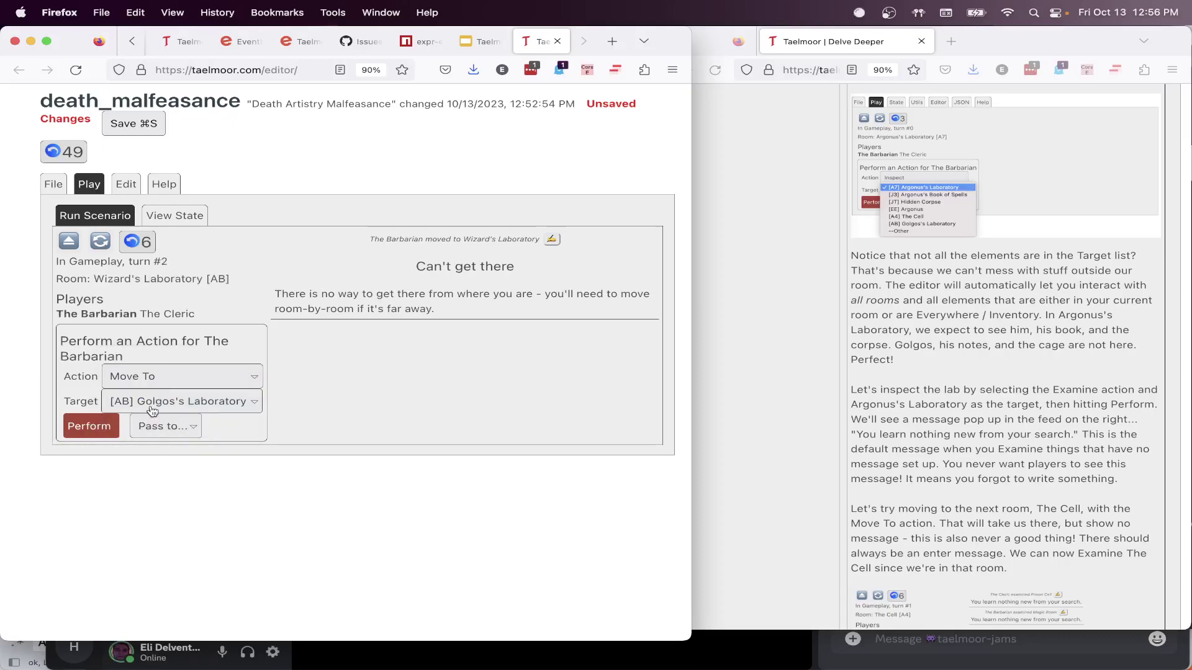
click(176, 380)
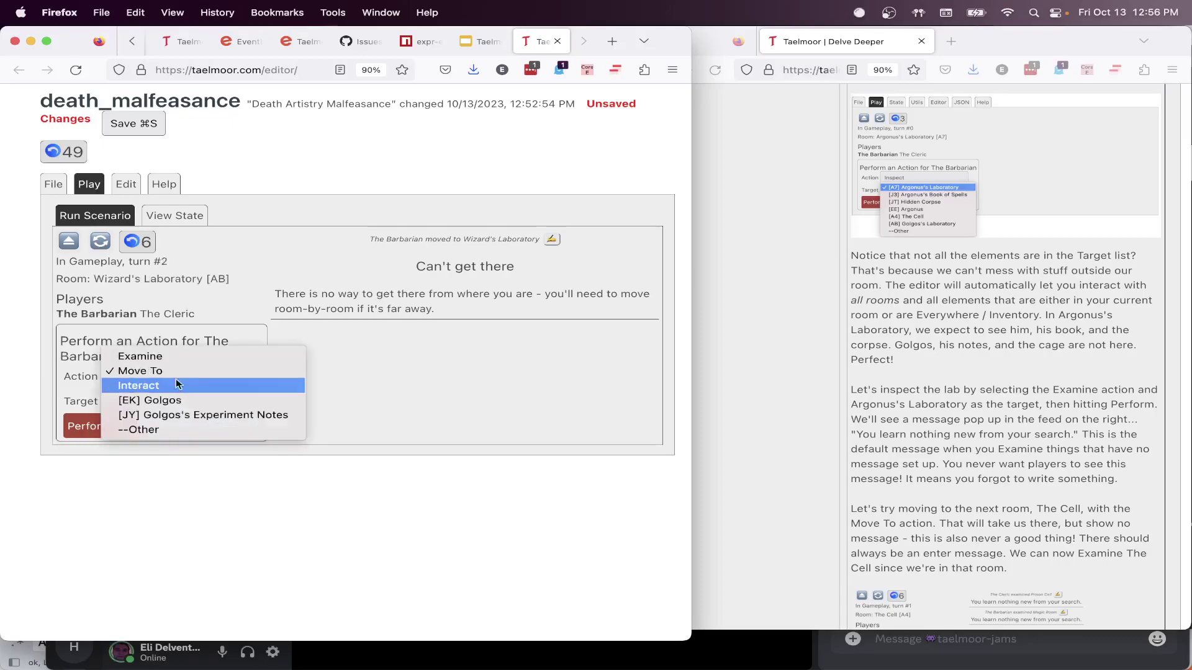
click(354, 424)
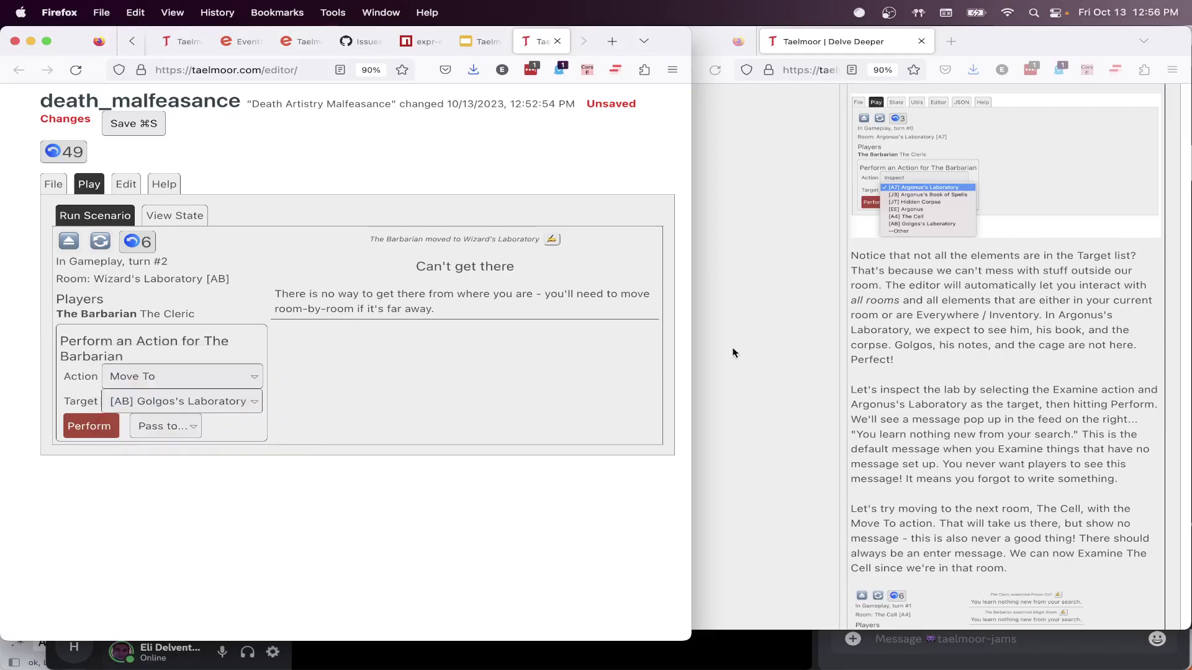
Read on in the tutorial and have The Barbarian perform Move To on Argonus's Laboratory
scroll(832, 372, down, 8)
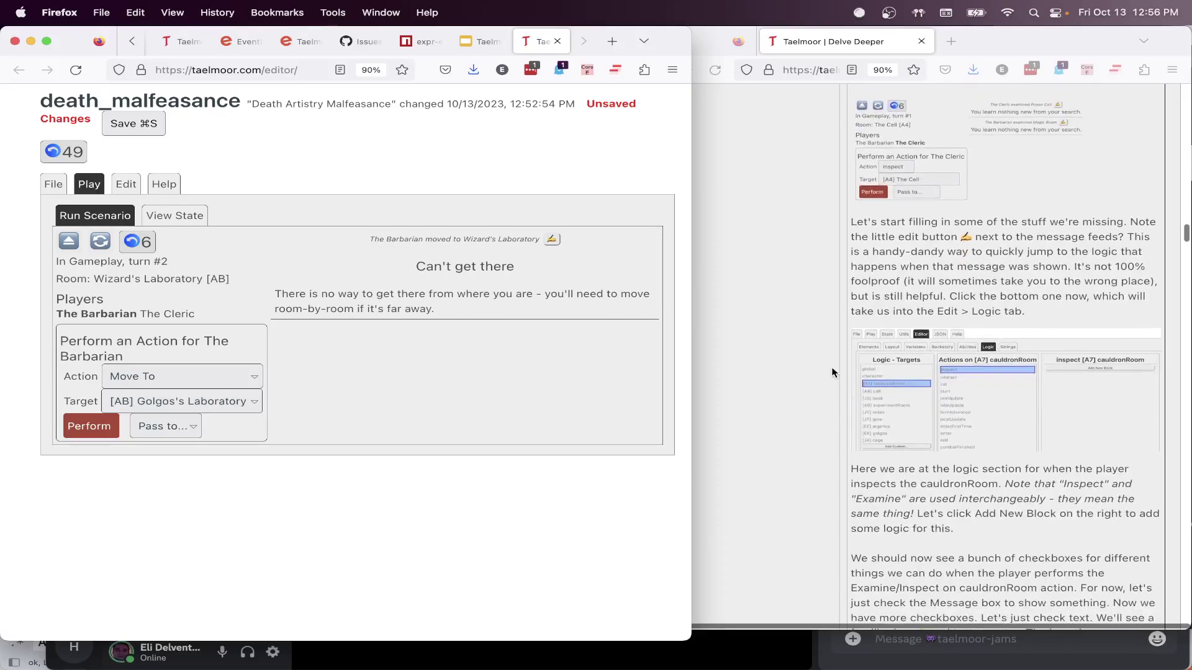
scroll(832, 367, down, 1)
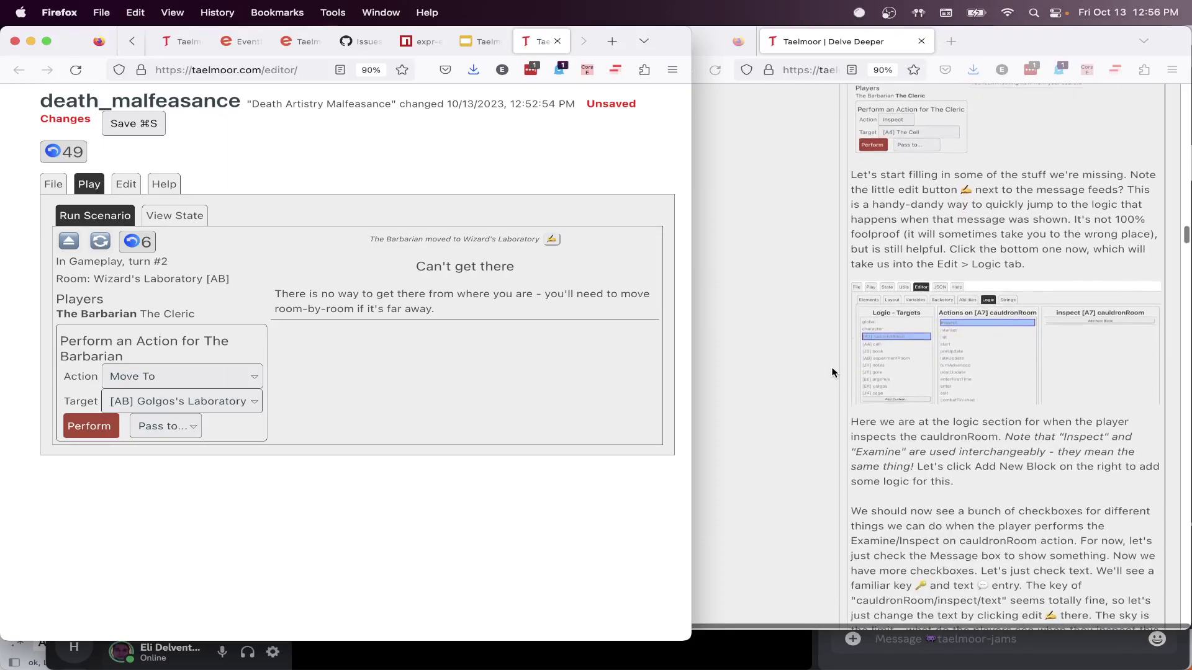
click(164, 378)
click(169, 375)
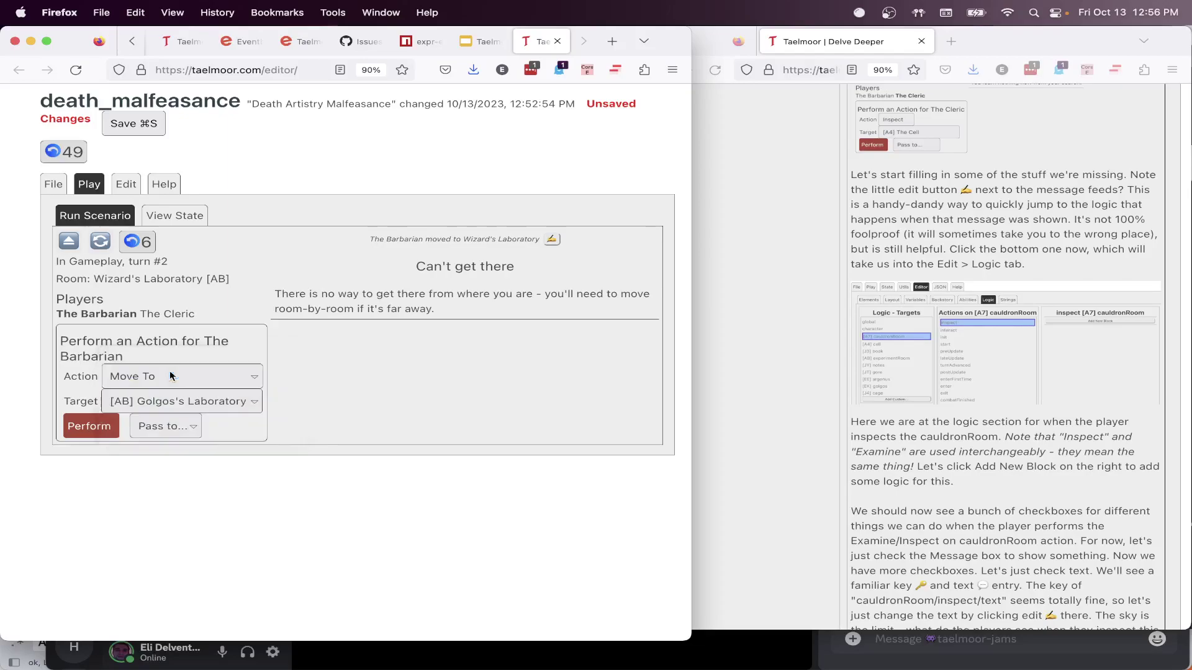
click(180, 407)
click(165, 439)
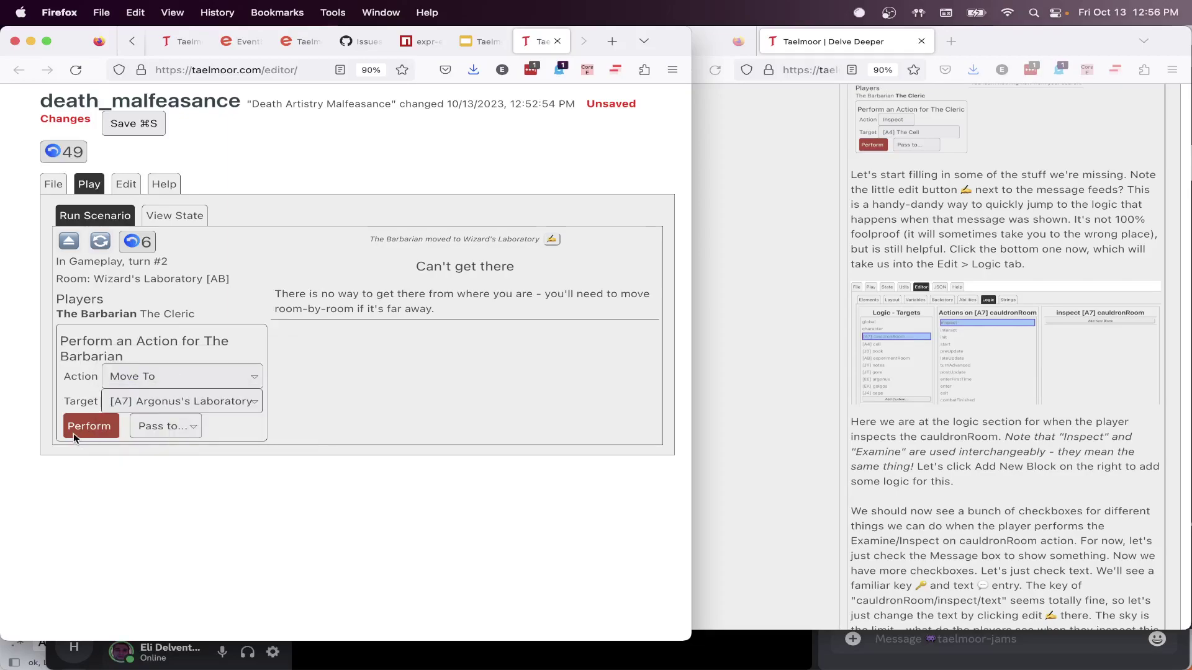
click(74, 433)
Have The Barbarian perform Interact on Argonus and read the response message
click(177, 376)
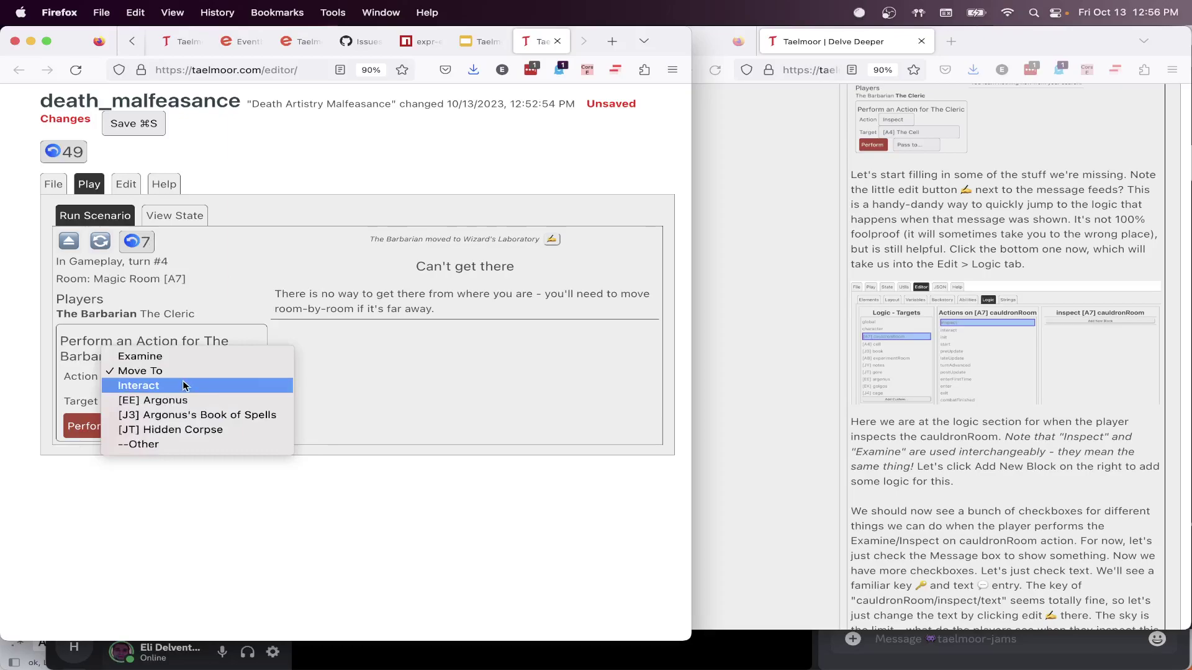
click(184, 386)
click(184, 404)
click(108, 428)
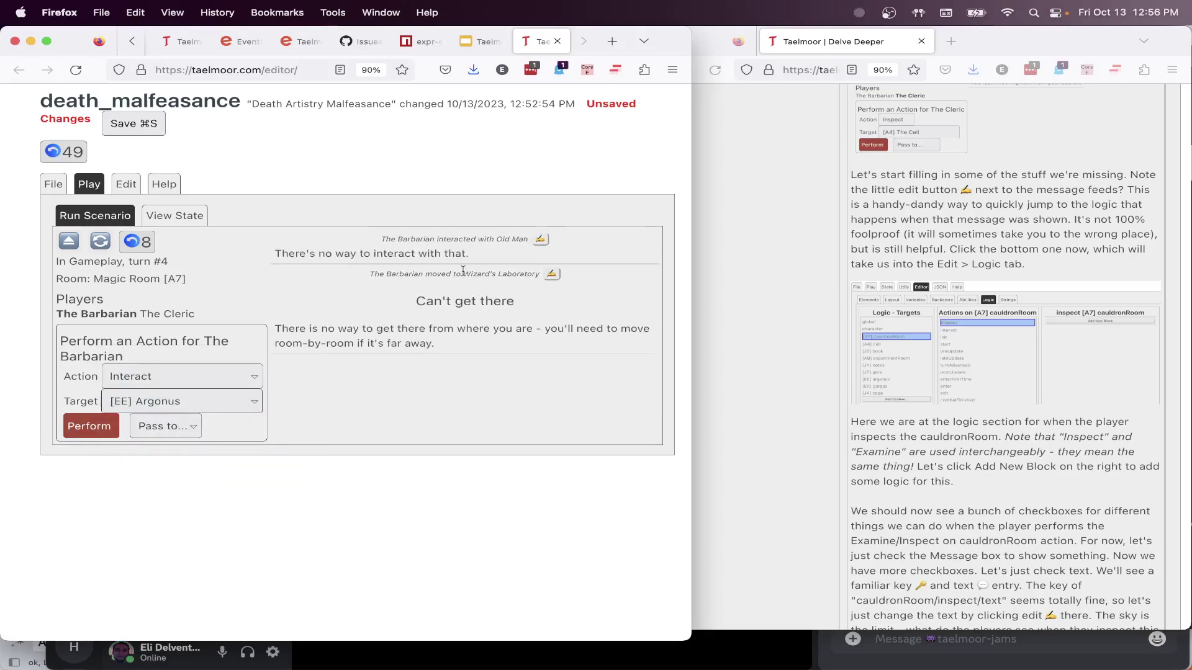
drag(509, 256, 305, 255)
click(302, 256)
Open the scenario's logic editor, look through the global actions, and show the inspect logic of [A7] cauldronRoom
click(126, 187)
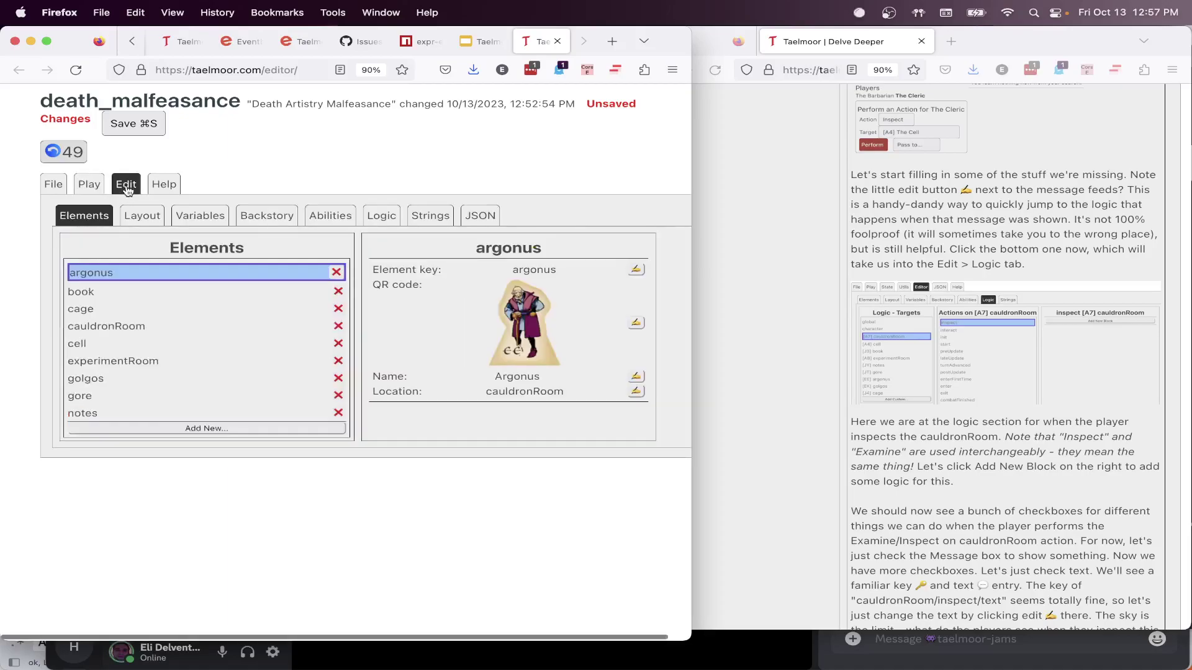
click(380, 217)
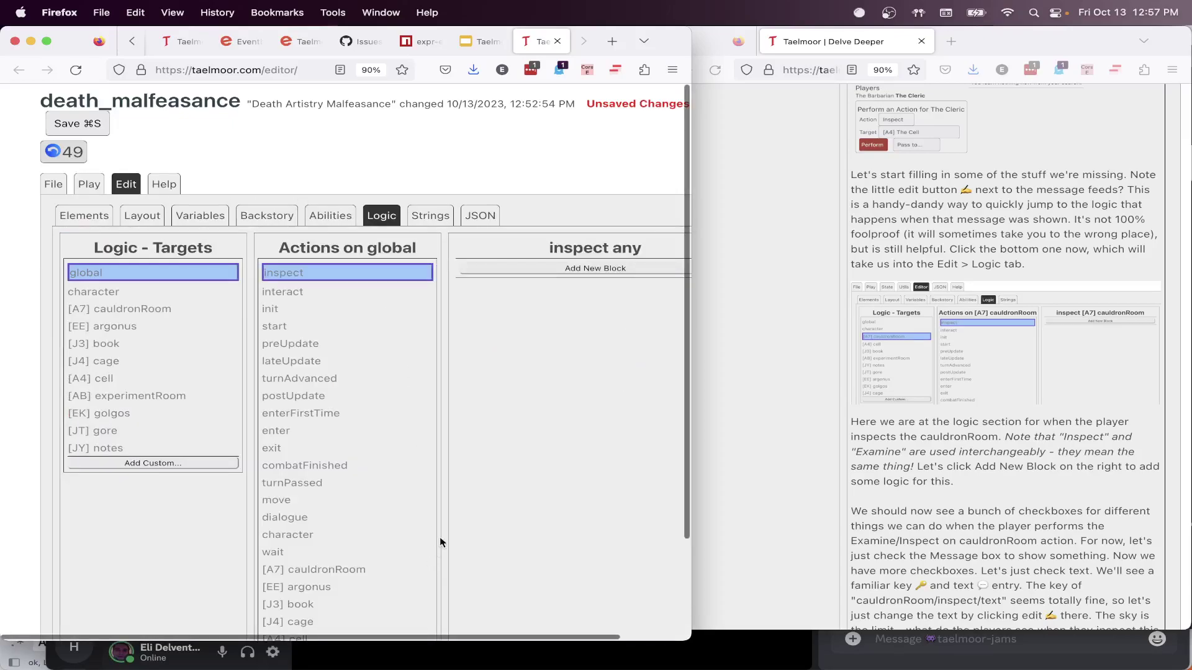
scroll(354, 523, down, 3)
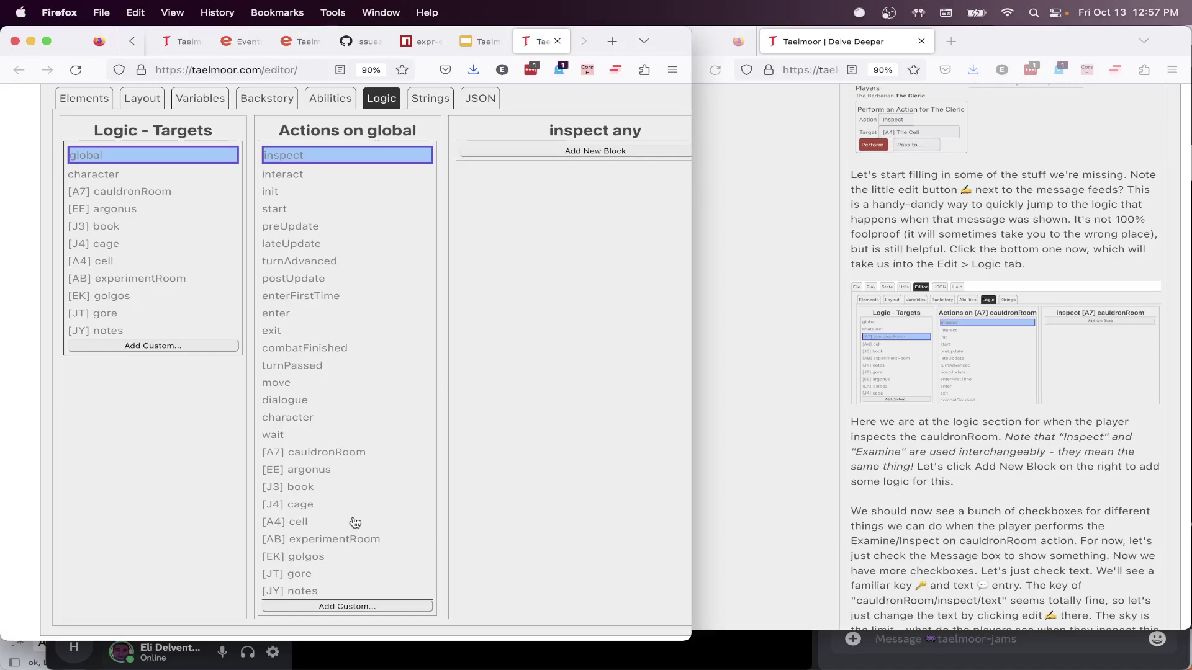
scroll(355, 523, up, 2)
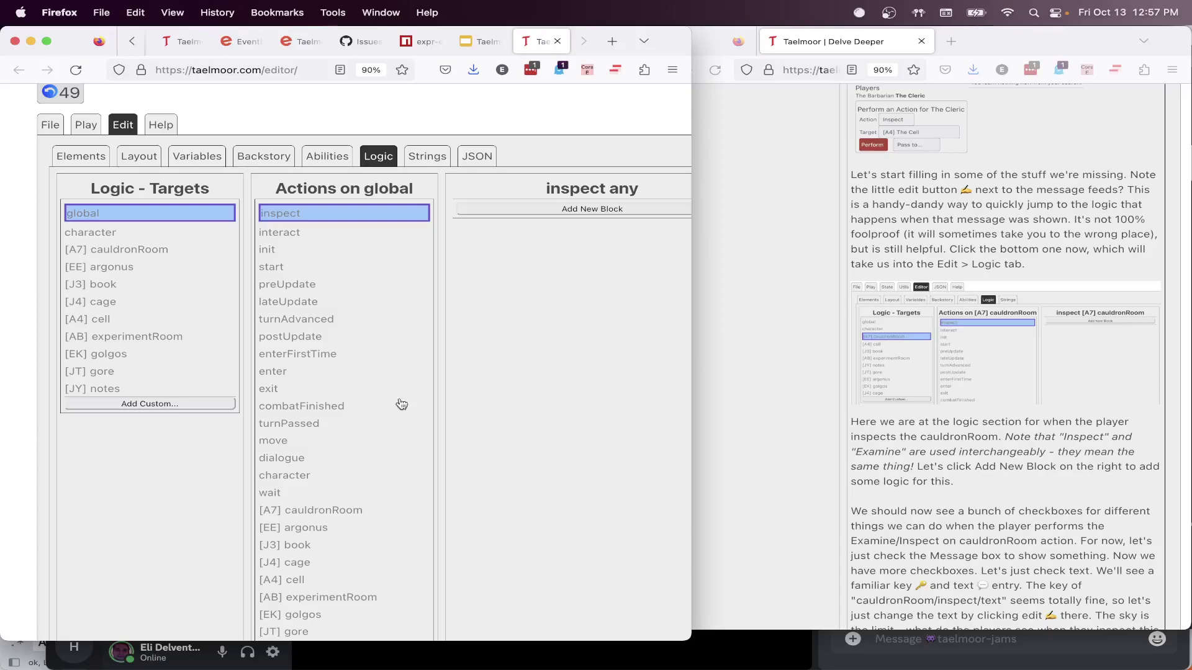
click(144, 250)
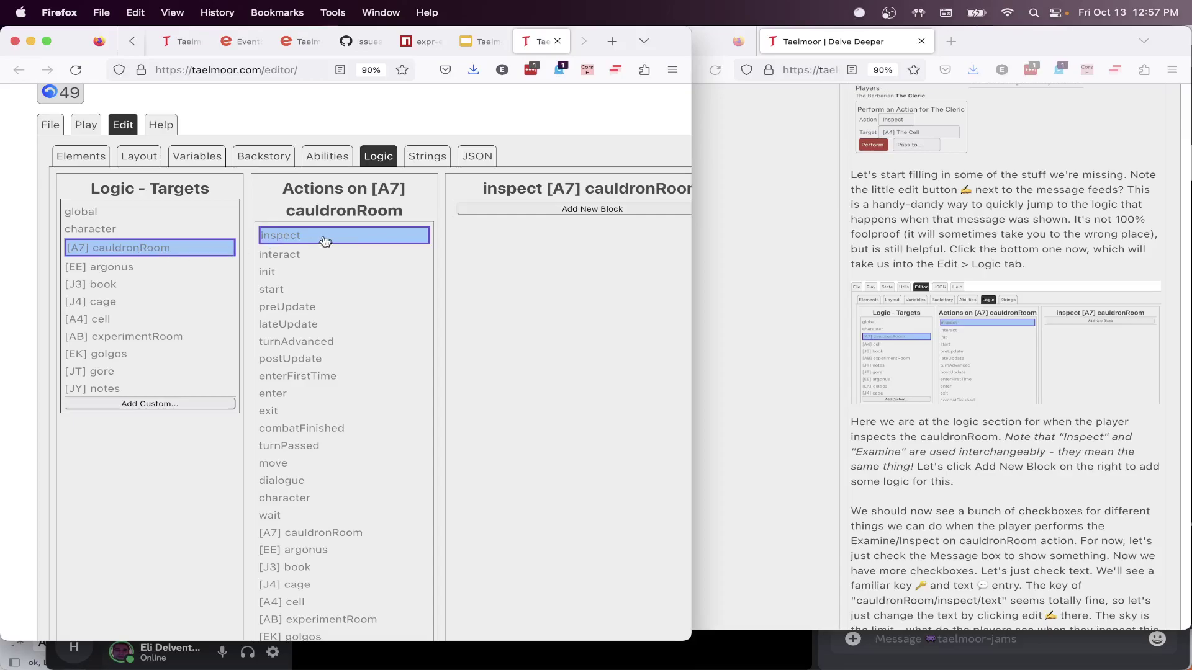
Have The Barbarian examine Argonus's Laboratory in the play test and return to the cauldronRoom inspect logic
click(82, 126)
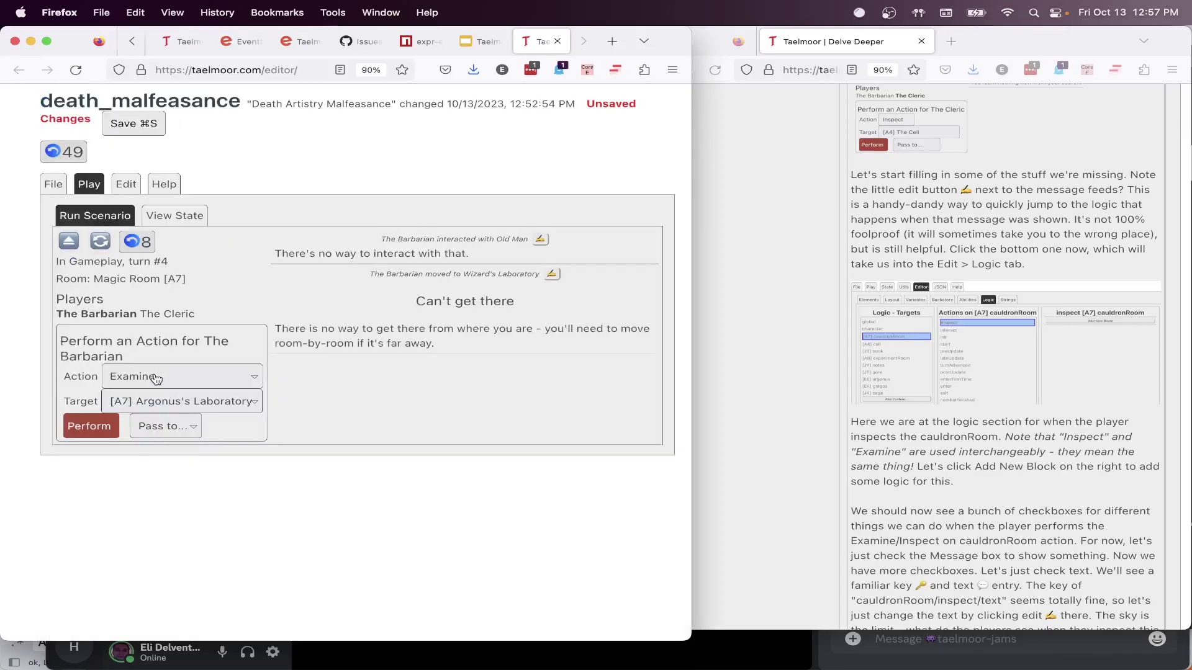
click(132, 185)
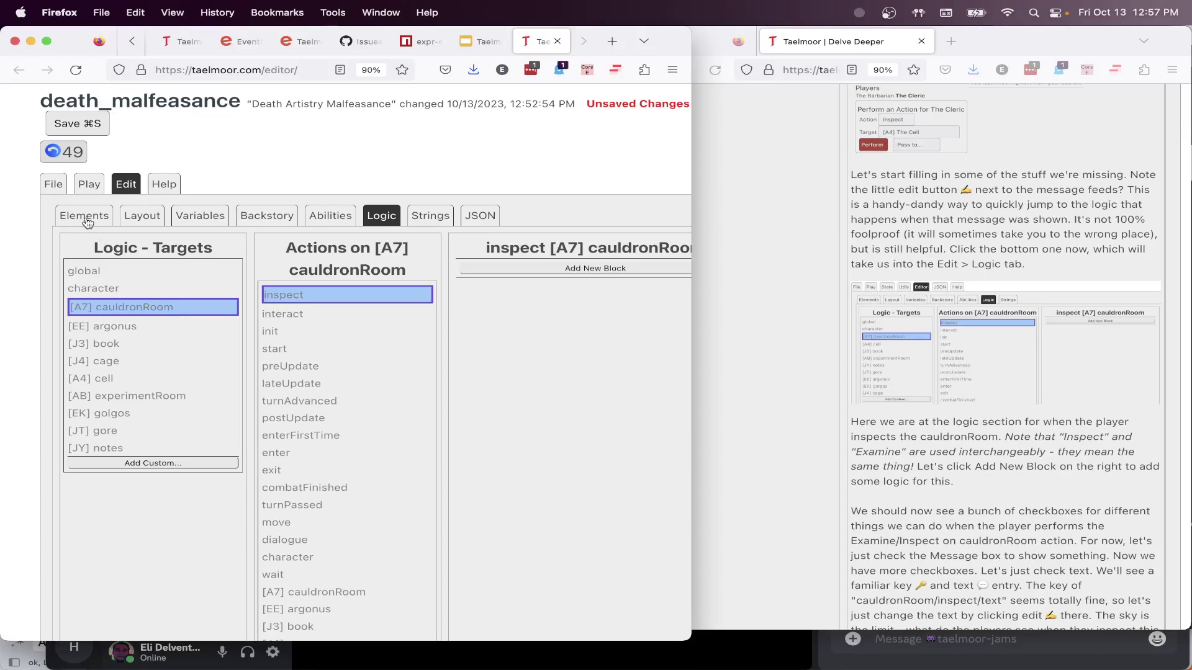
click(88, 185)
click(133, 383)
click(211, 352)
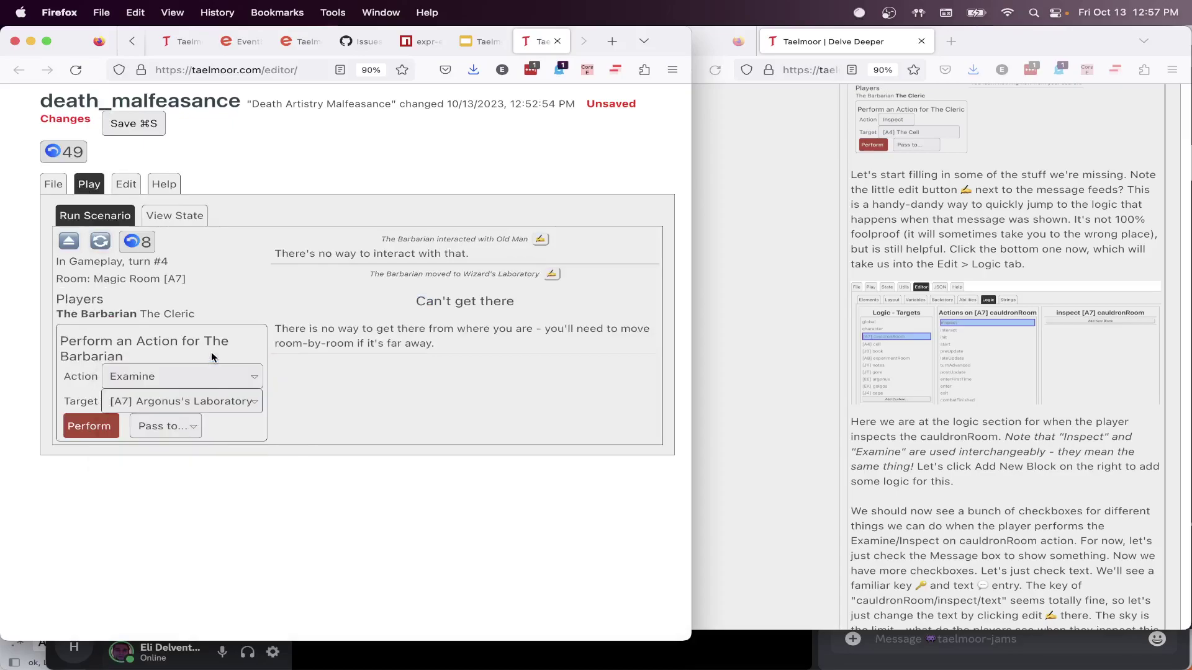
click(73, 428)
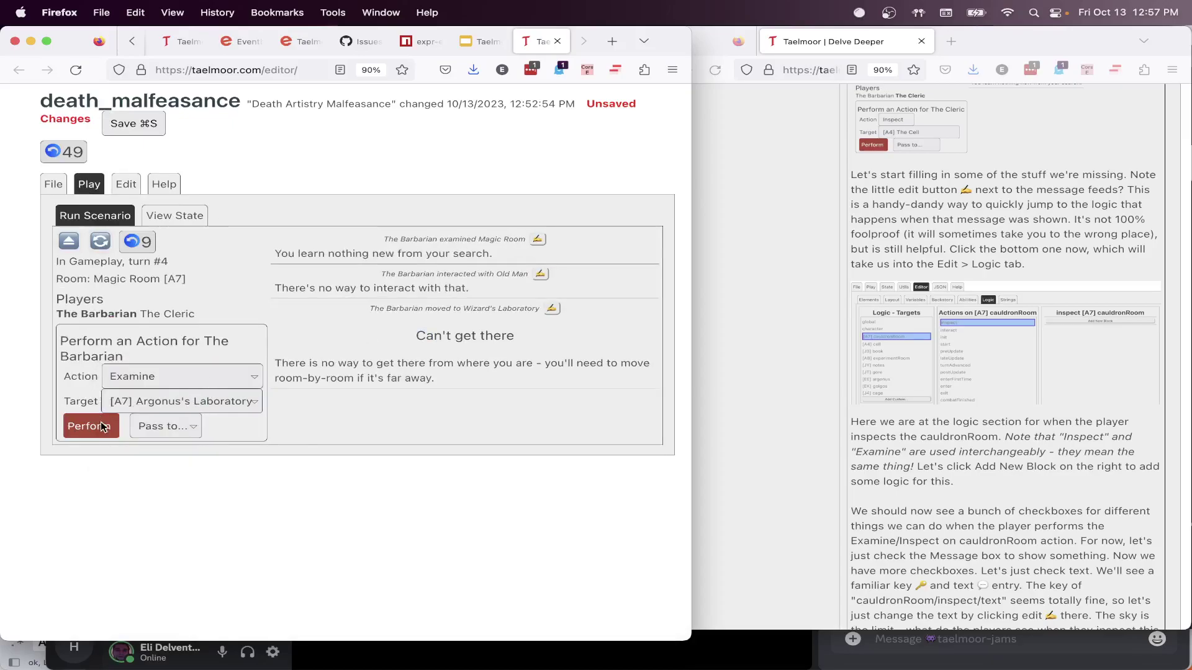
drag(513, 260, 276, 254)
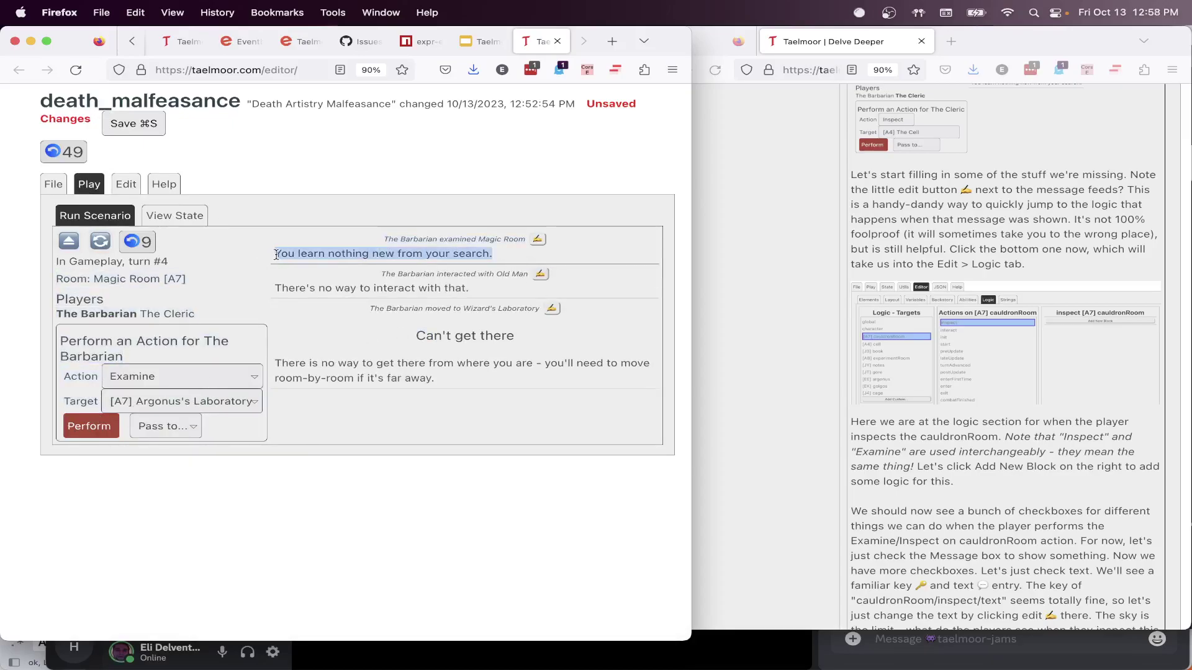
click(124, 185)
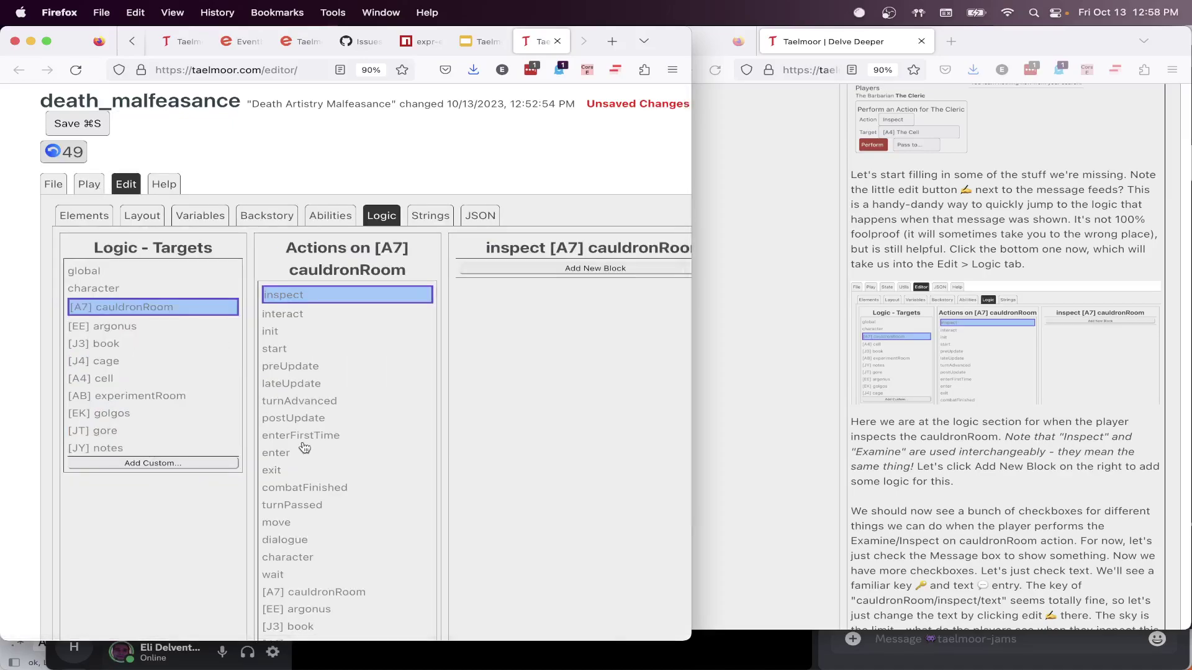
Return to the play test and jump from the feed message about the examined Magic Room to its inspect logic
click(302, 367)
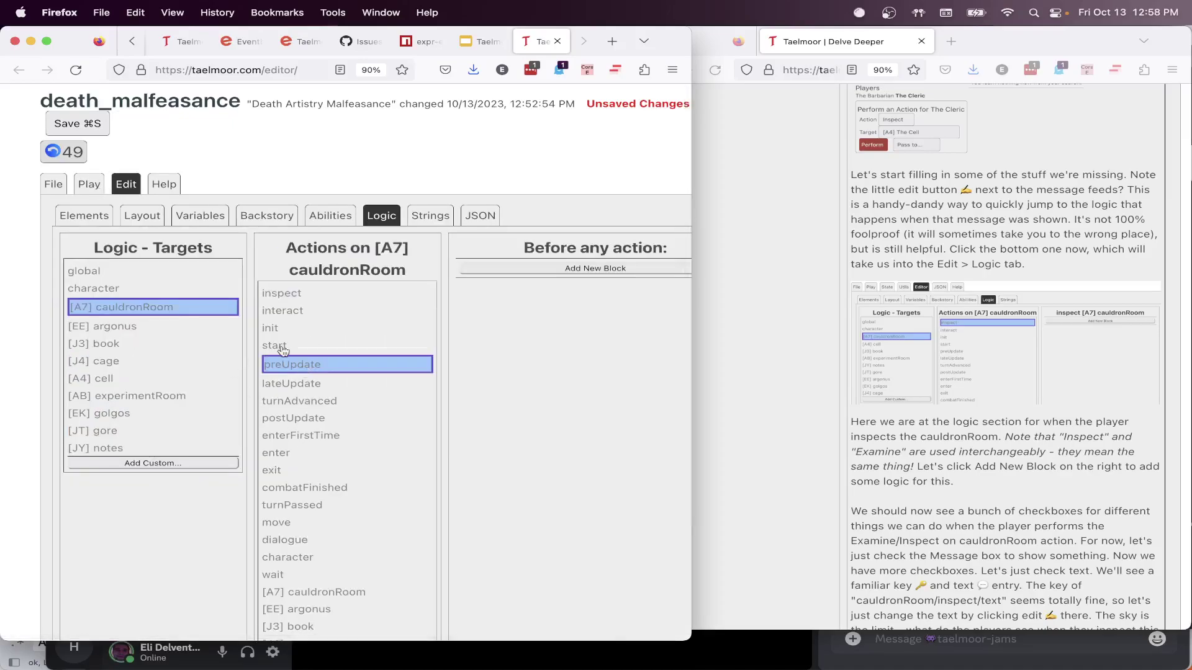
click(89, 184)
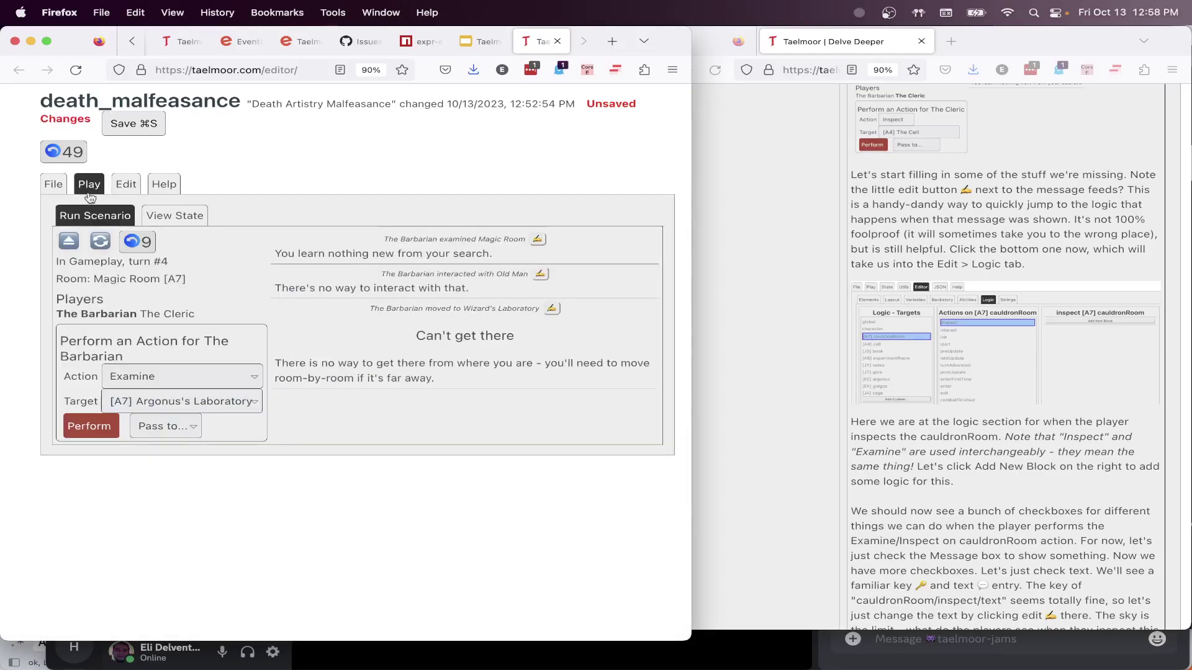
triple_click(424, 249)
click(465, 237)
drag(404, 239, 494, 239)
click(494, 239)
click(538, 240)
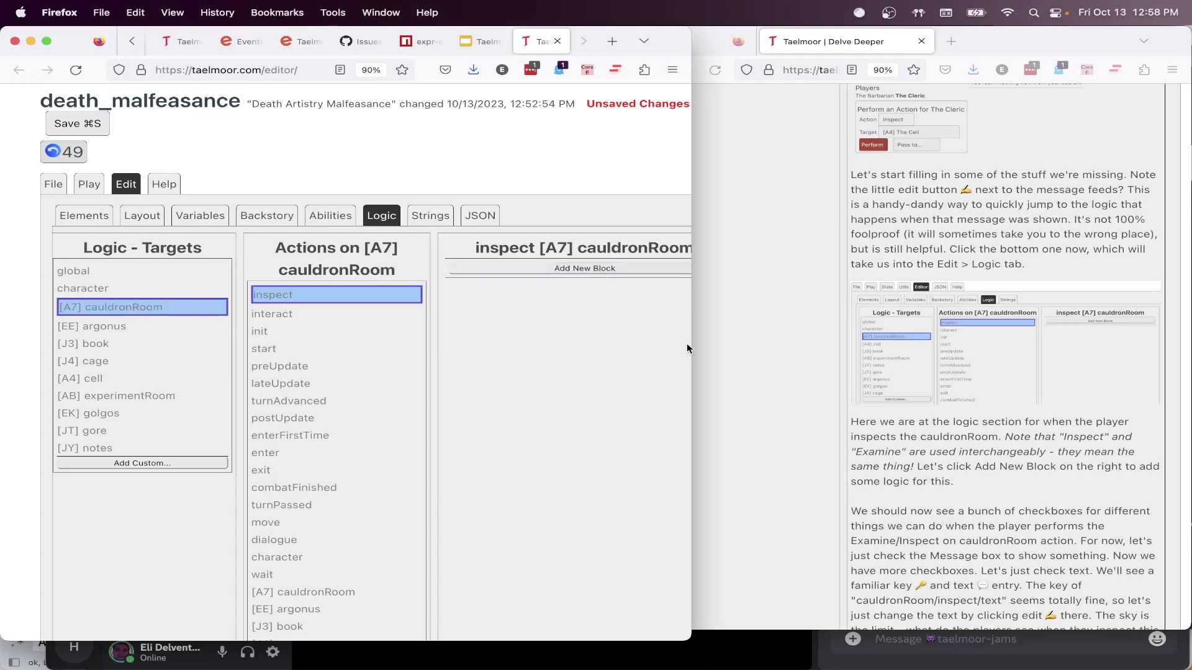
Widen the editor window and add a new logic block to inspect [A7] cauldronRoom
drag(691, 345, 715, 346)
scroll(582, 342, right, 2)
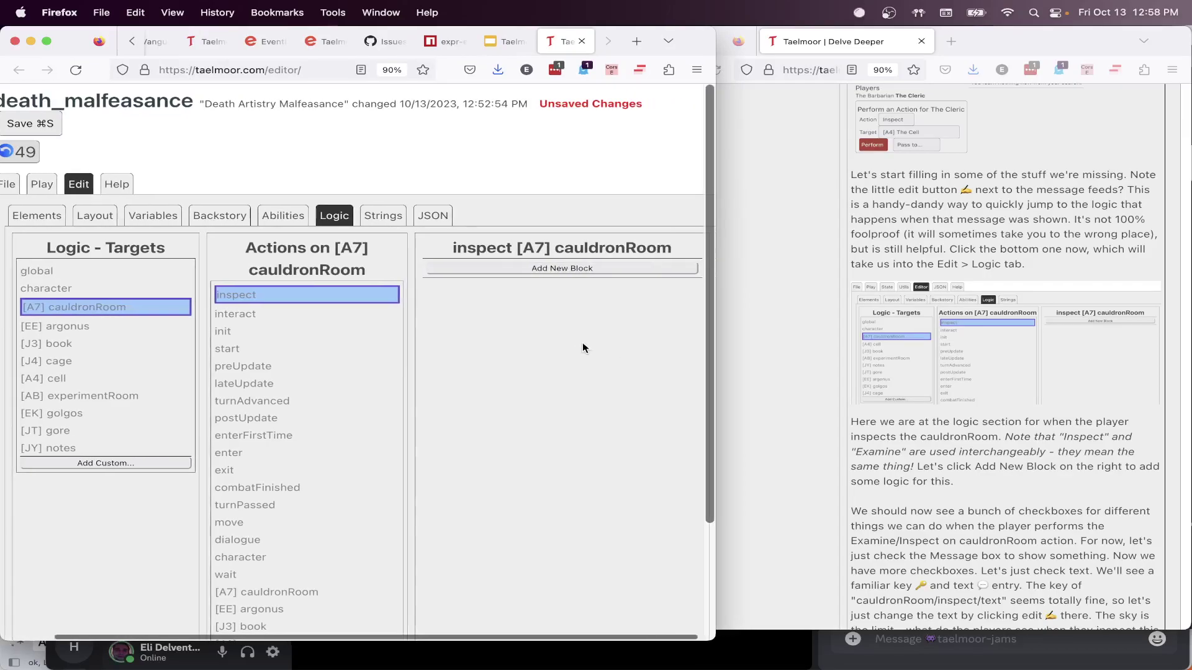
scroll(578, 295, down, 1)
scroll(577, 295, right, 1)
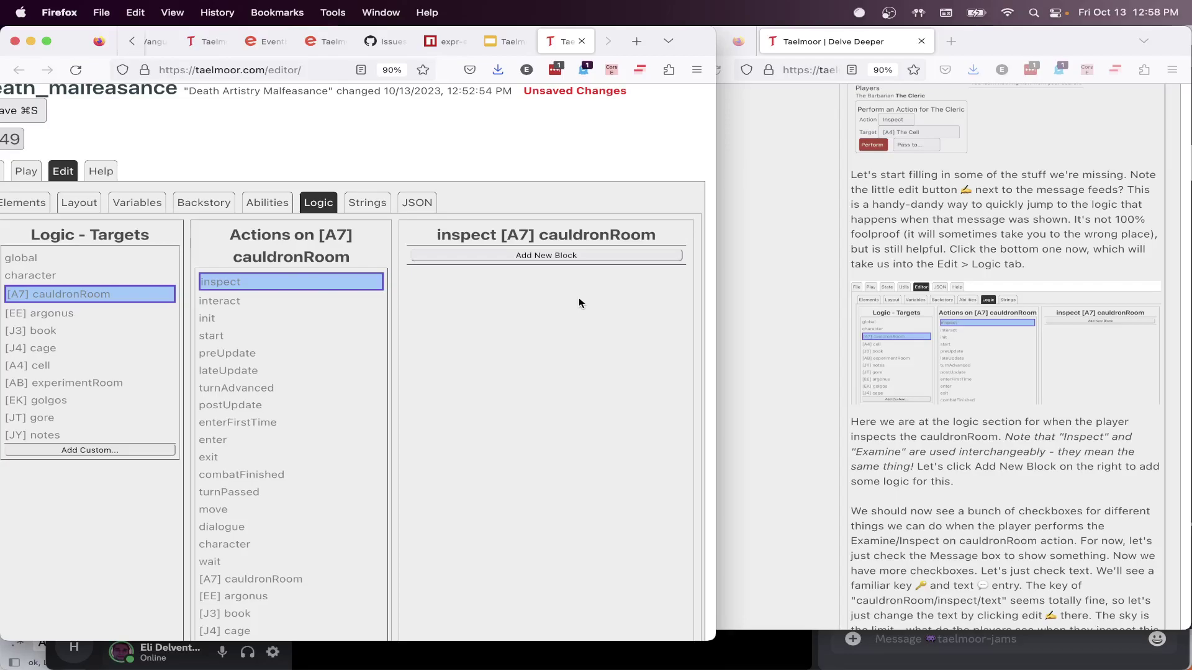
click(542, 255)
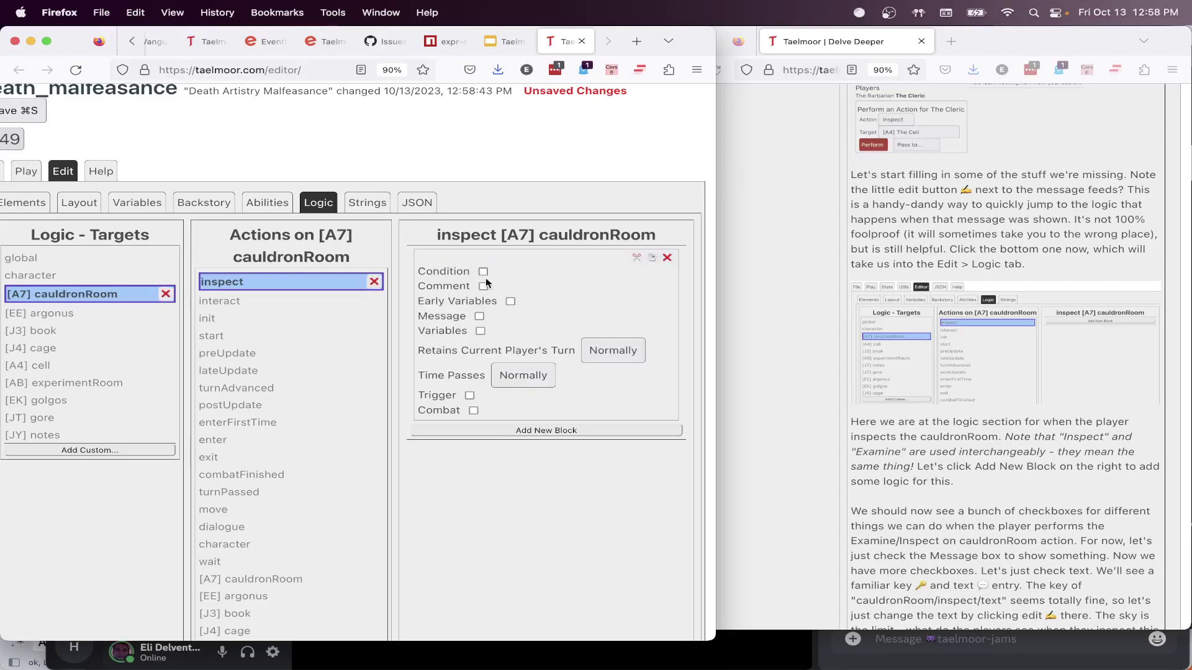
Look at the logic for the global and character targets, and return to the inspect logic of [A7] cauldronRoom
scroll(292, 323, left, 2)
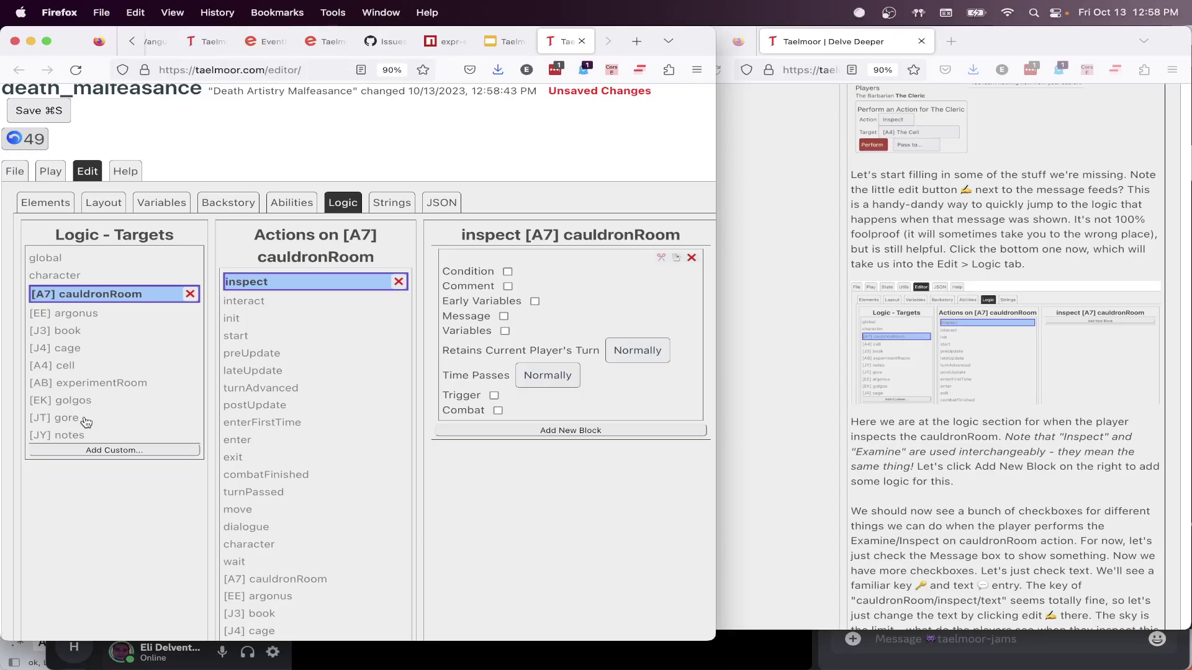
click(56, 262)
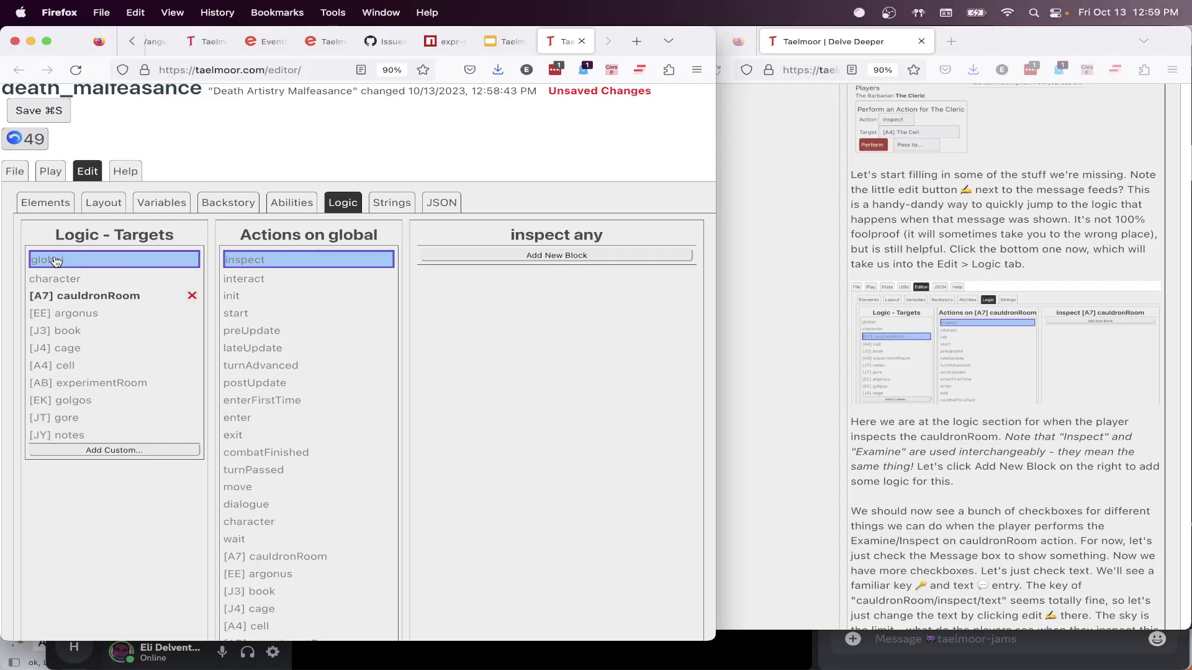
click(66, 278)
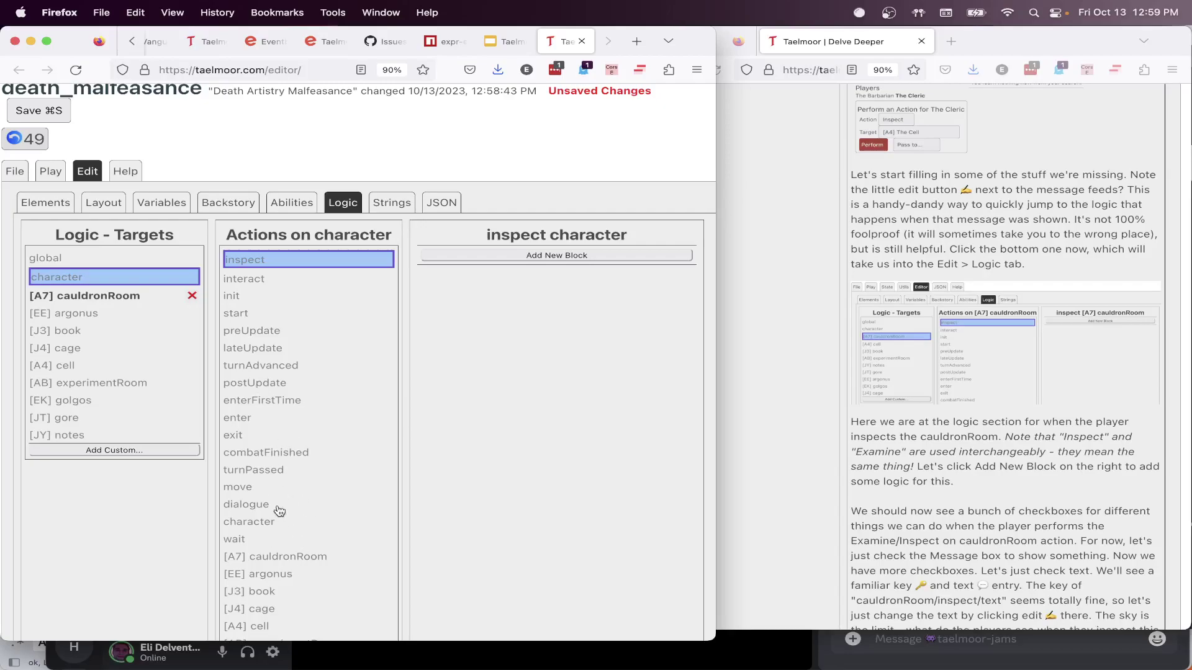
click(99, 297)
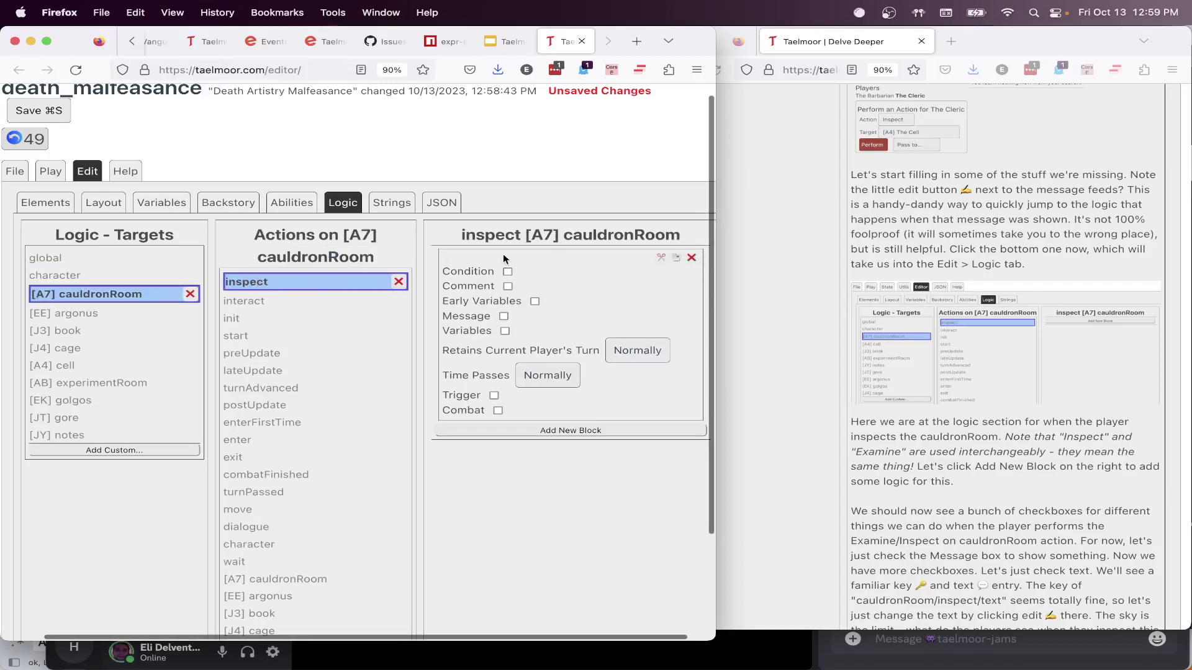
drag(460, 236, 684, 226)
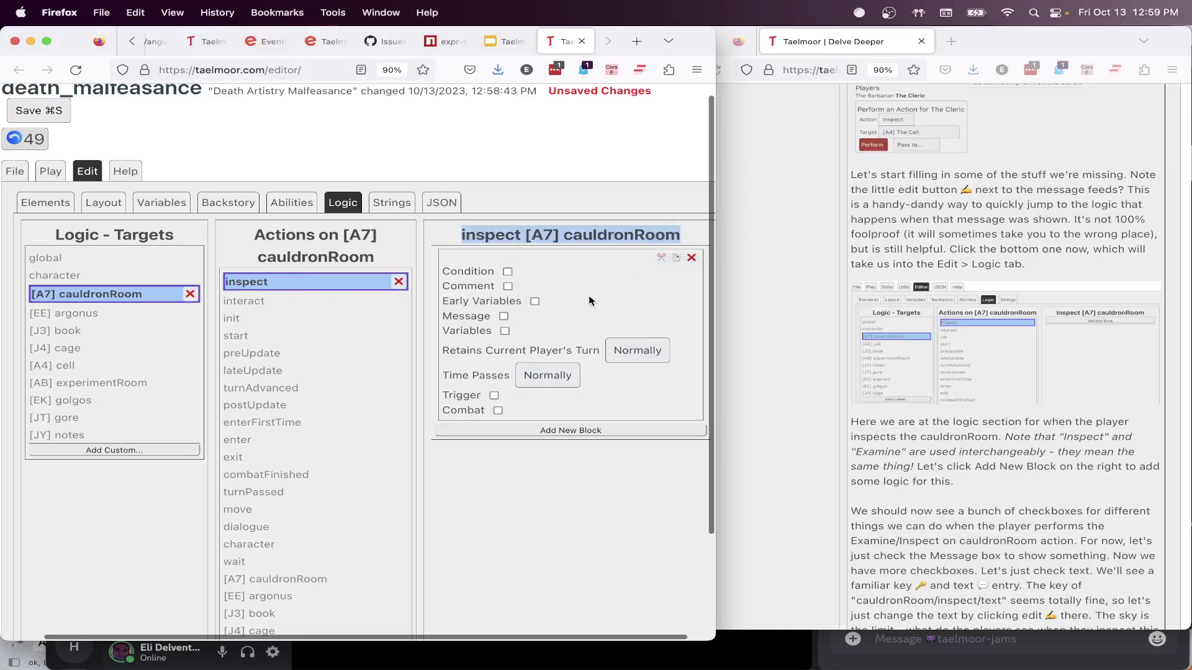
Look through cauldronRoom's interact action and the use of cauldronRoom and argonus on it, and return to its inspect logic
scroll(292, 418, down, 1)
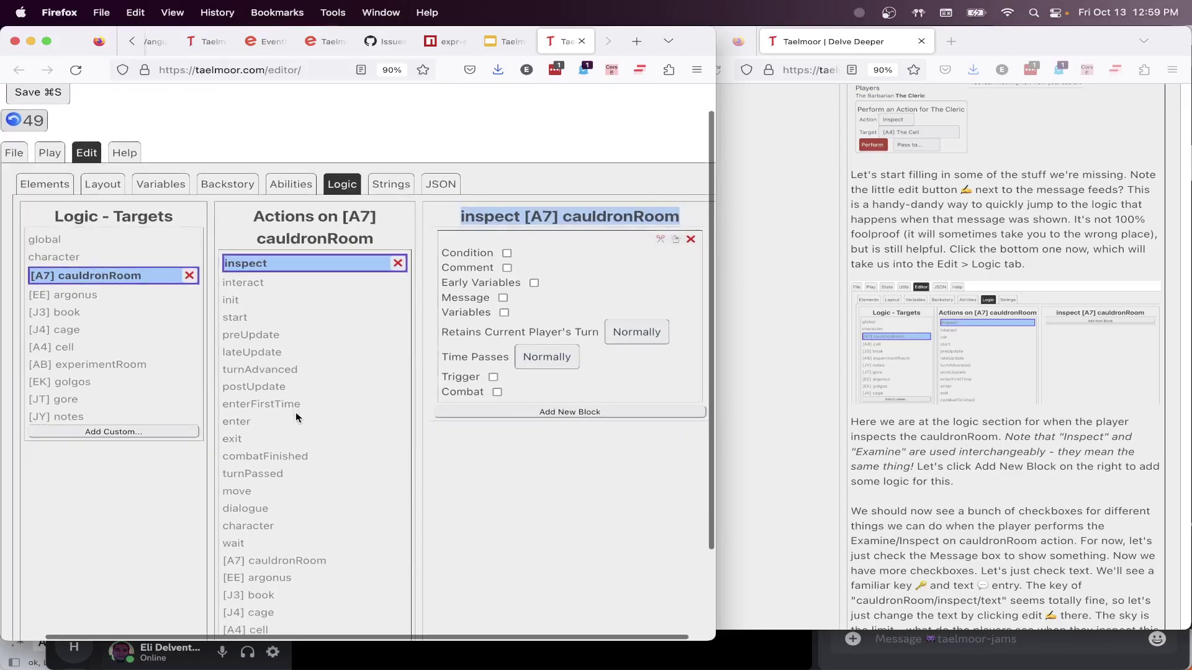
click(247, 285)
scroll(256, 310, down, 5)
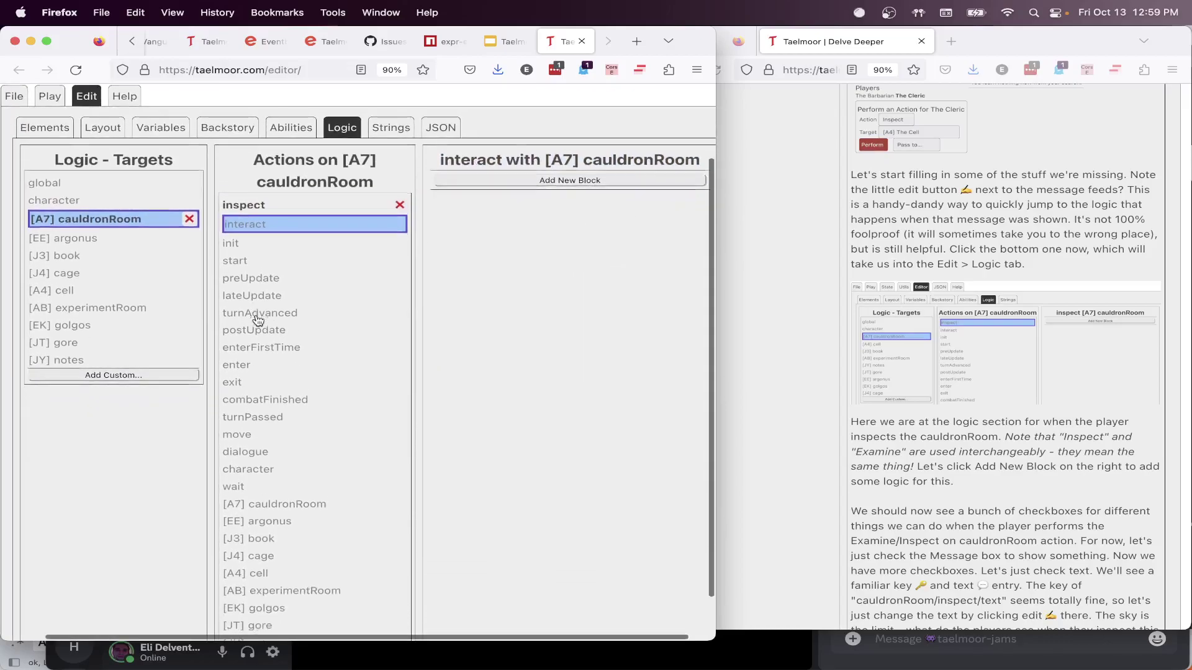
click(276, 453)
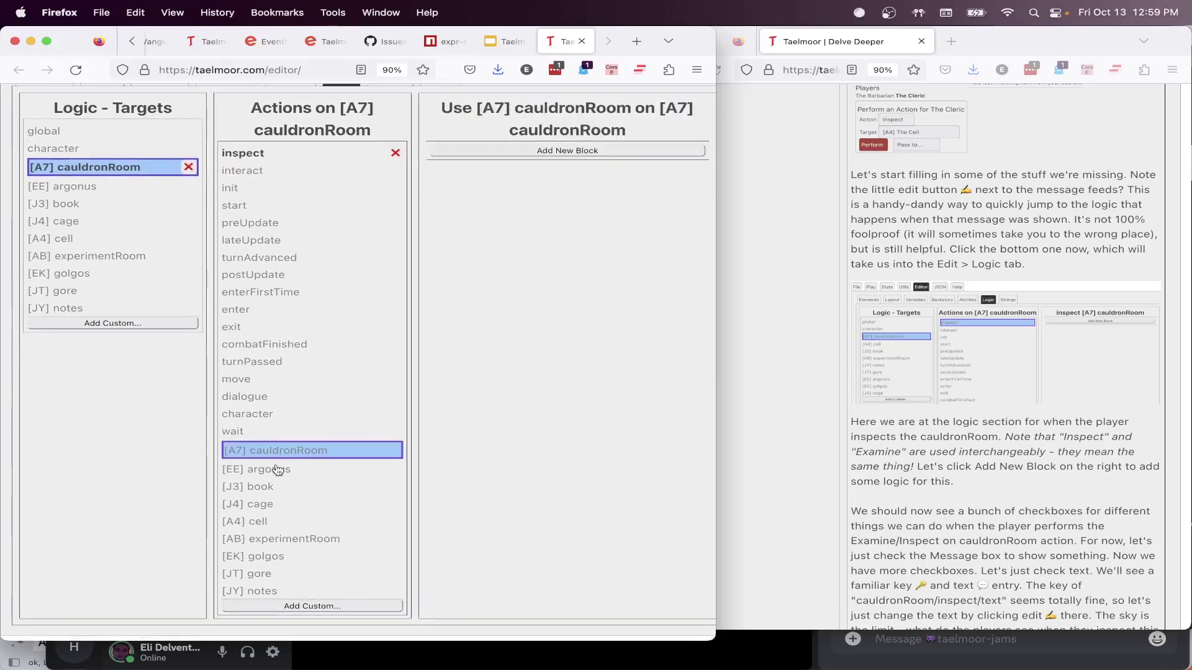
click(278, 470)
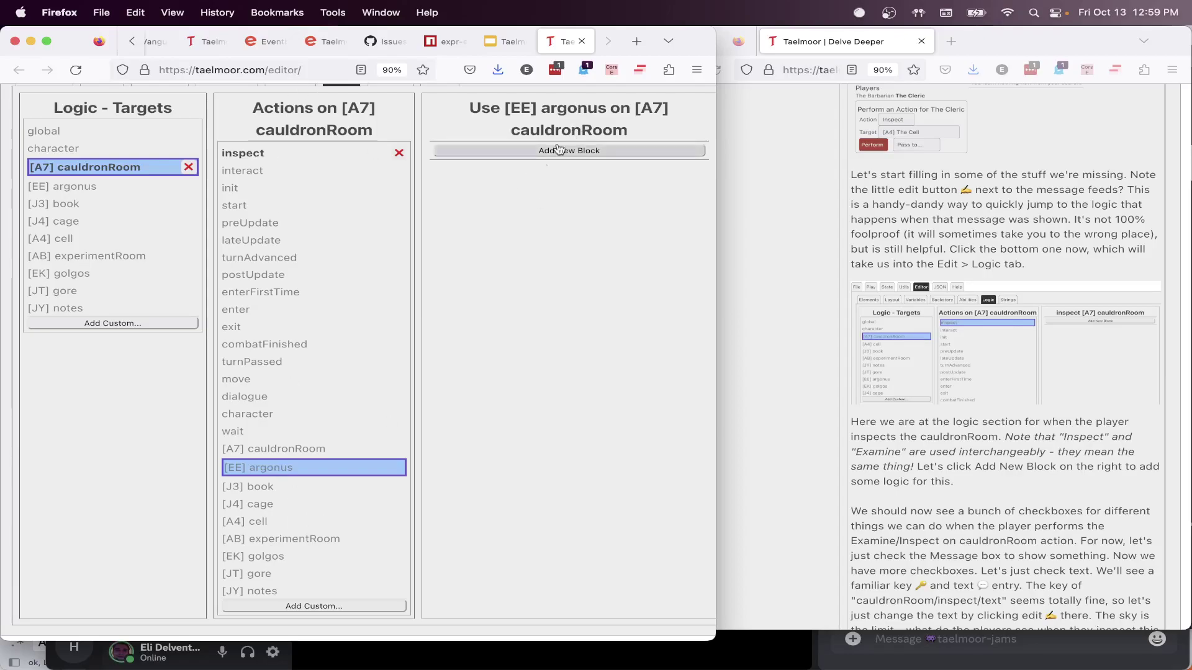
click(242, 155)
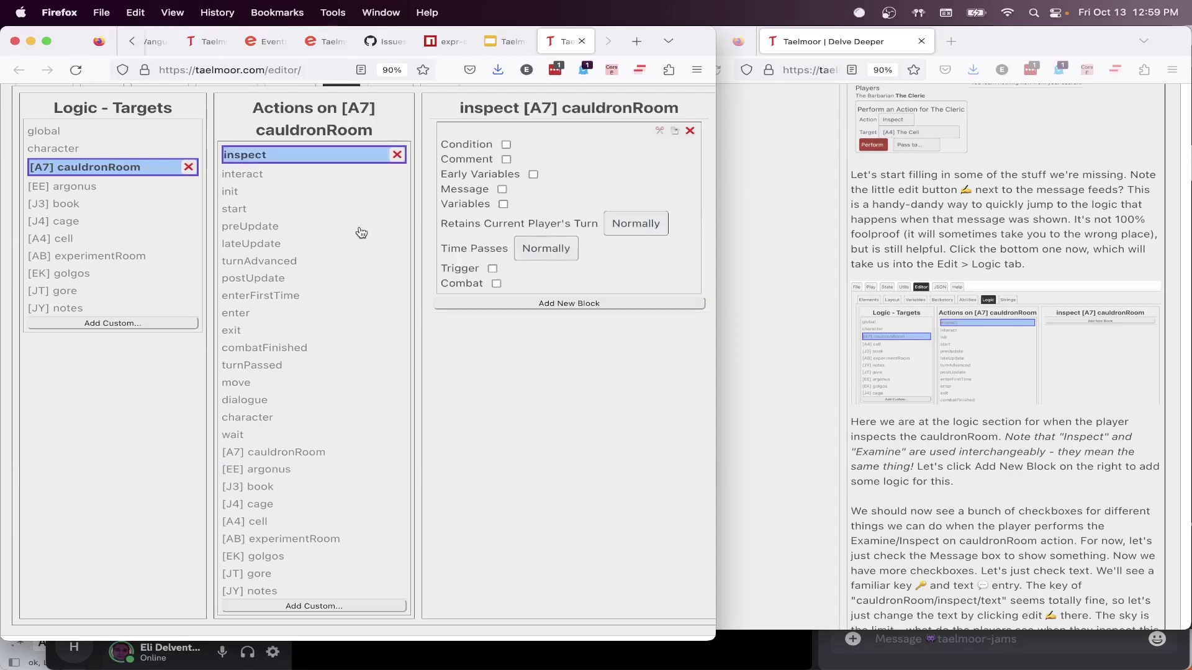
Enable Message in the inspect [A7] cauldronRoom block, following the tutorial's instructions
scroll(502, 301, up, 2)
scroll(503, 301, right, 1)
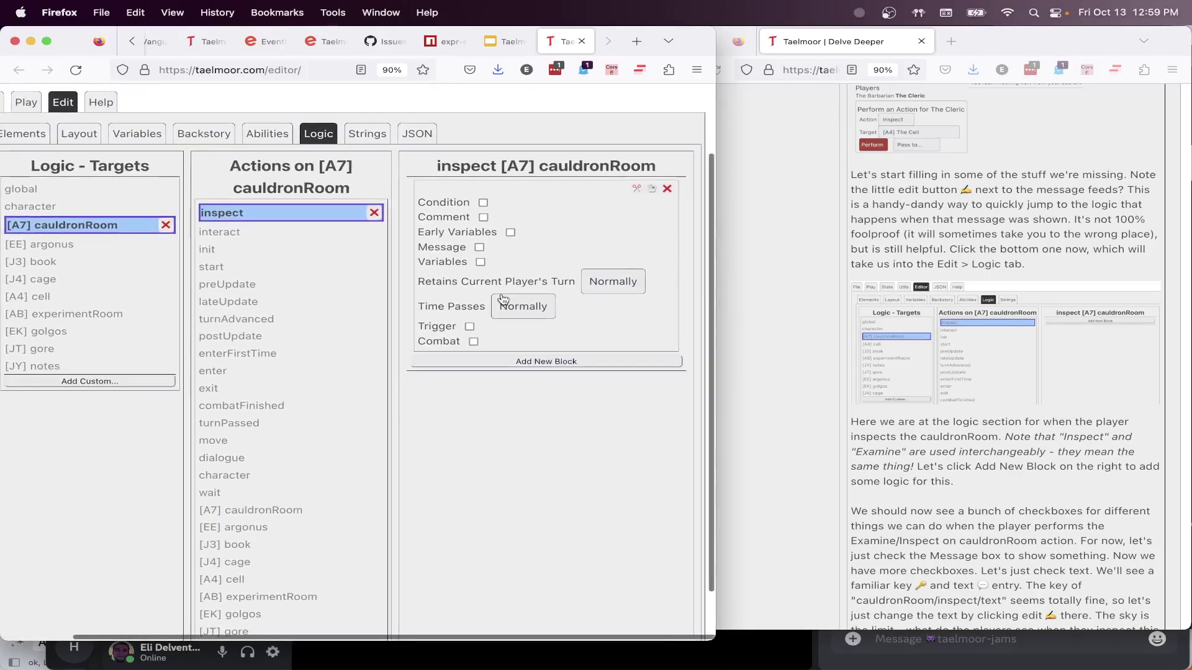
scroll(1093, 471, down, 5)
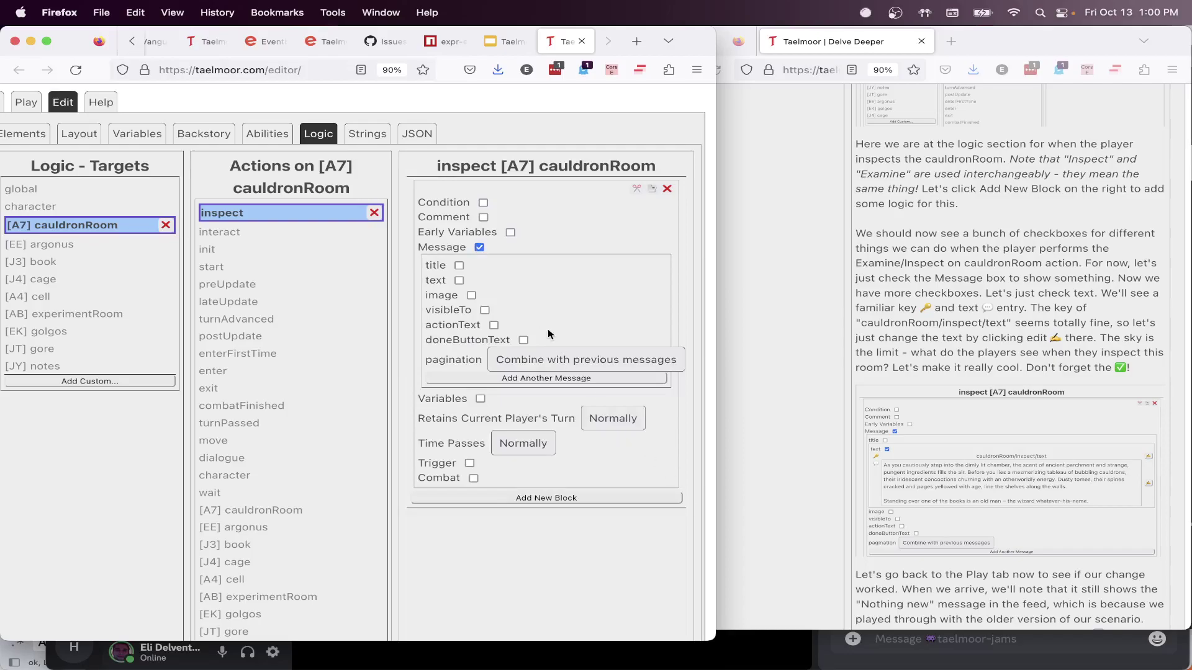
scroll(548, 286, down, 1)
scroll(548, 286, down, 1)
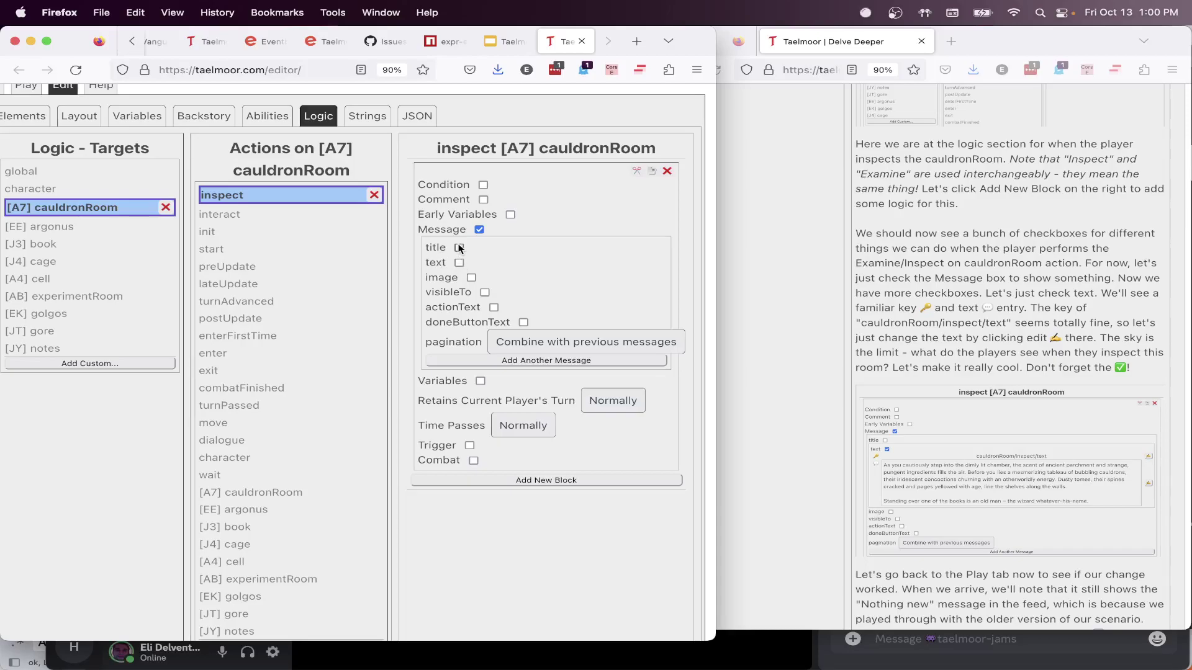
Enable the message's image option, browse the available images, and disable the option again
click(471, 278)
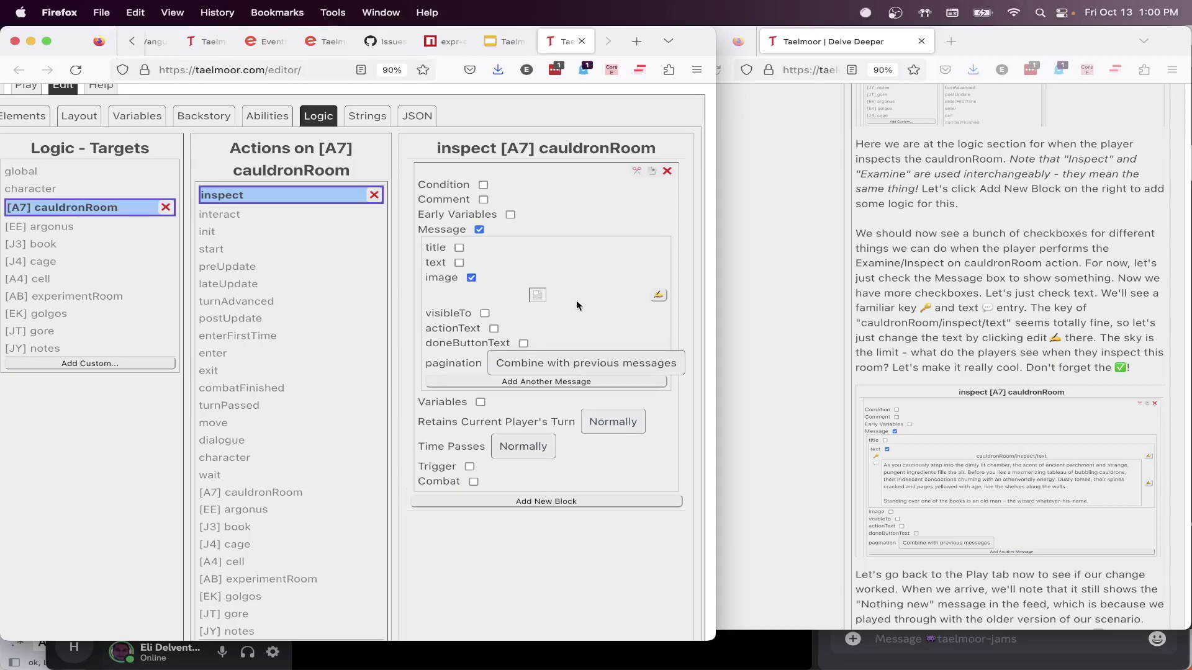
click(659, 298)
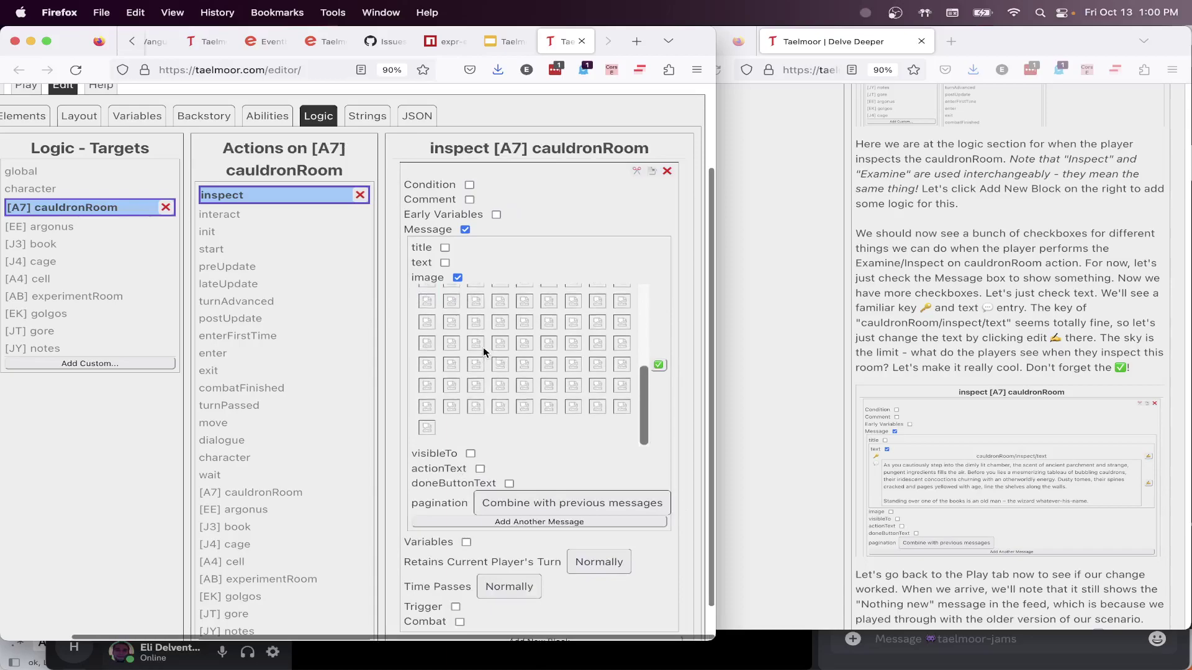
click(457, 279)
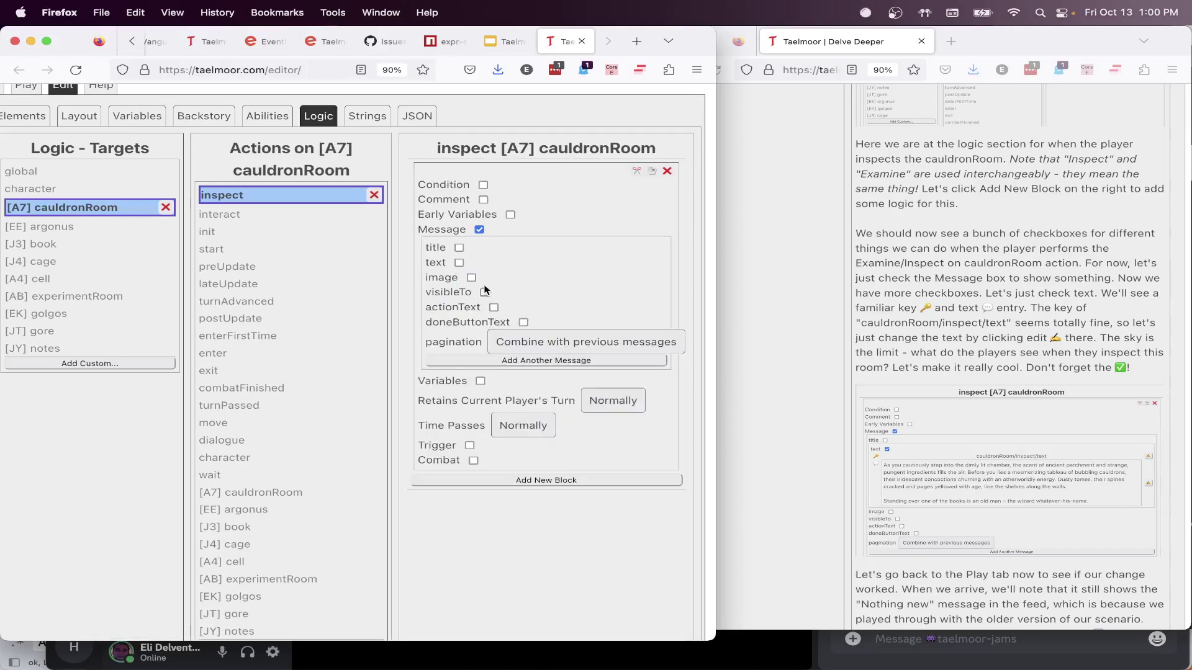
Enable text for the cauldronRoom inspect message and examine its key and text entries
click(460, 263)
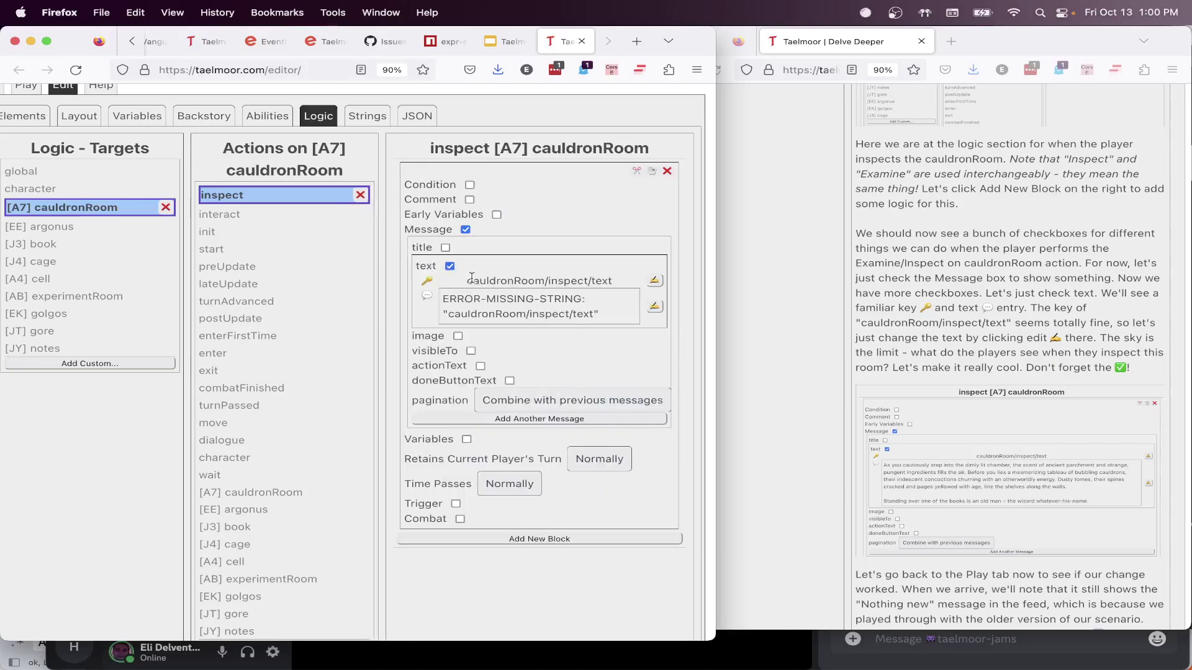
double_click(426, 296)
click(438, 283)
mouse_move(473, 281)
mouse_down()
mouse_move(619, 285)
mouse_move(452, 288)
mouse_up()
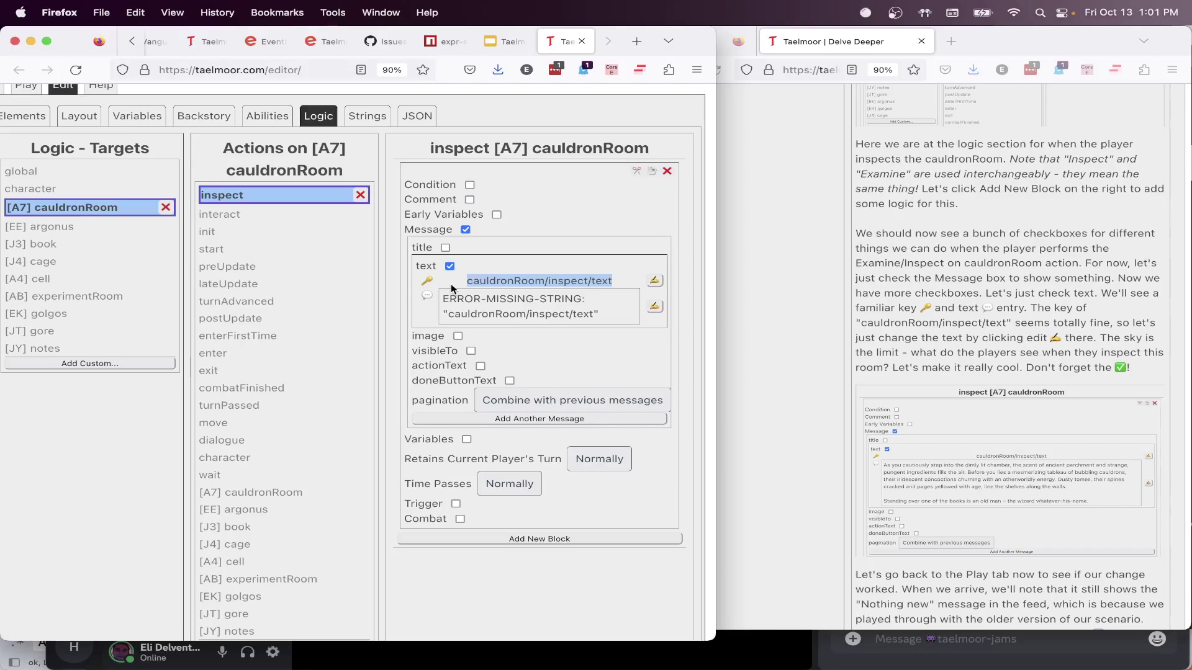
mouse_move(478, 281)
mouse_down()
mouse_move(618, 287)
mouse_move(460, 286)
mouse_up()
click(598, 286)
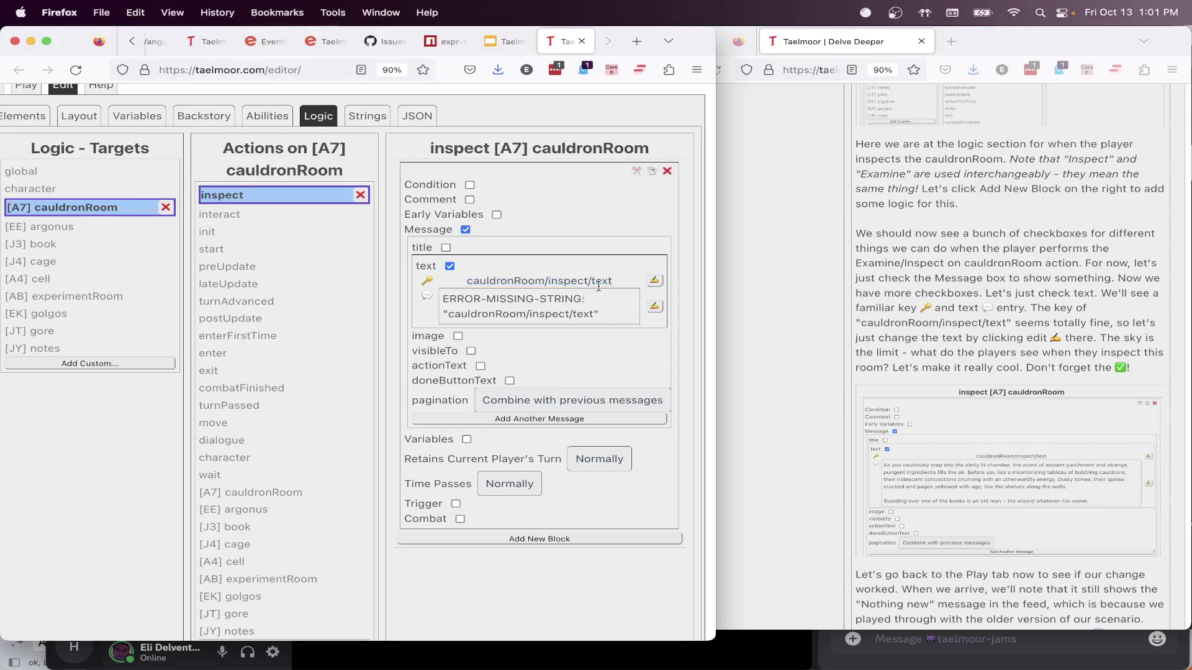
Change the key of the message text to boopbob and check the text entry below it
click(654, 280)
key(alt+shift+Left)
key(alt+shift+Left)
key(alt+shift+Left)
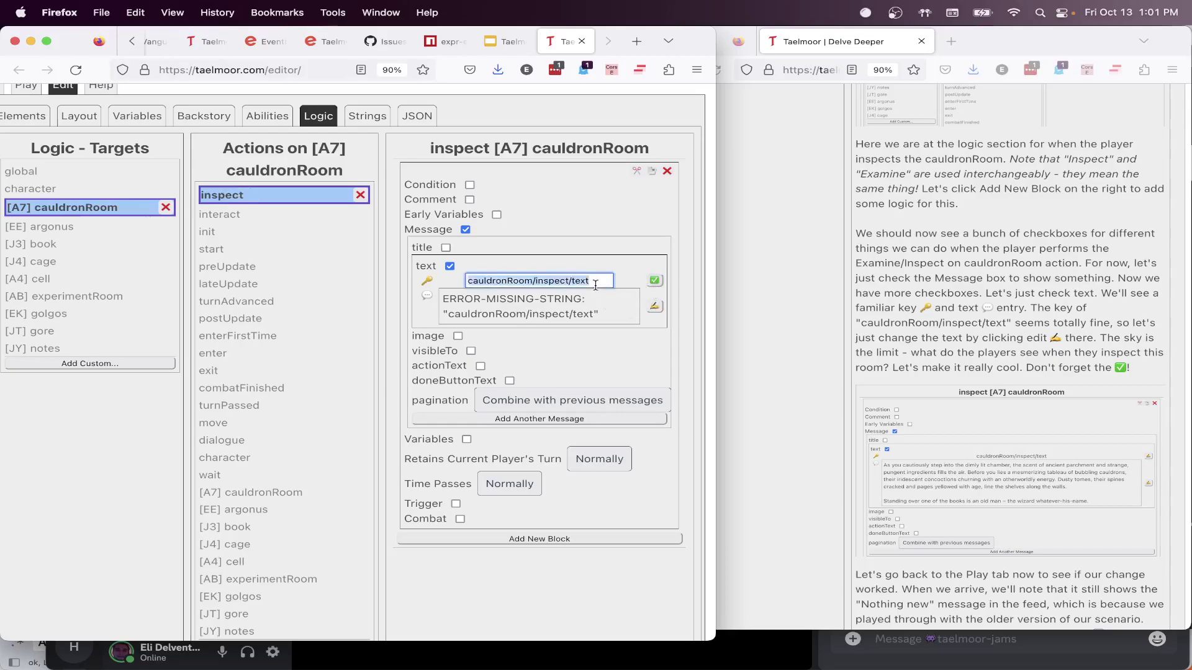
text(boopbob)
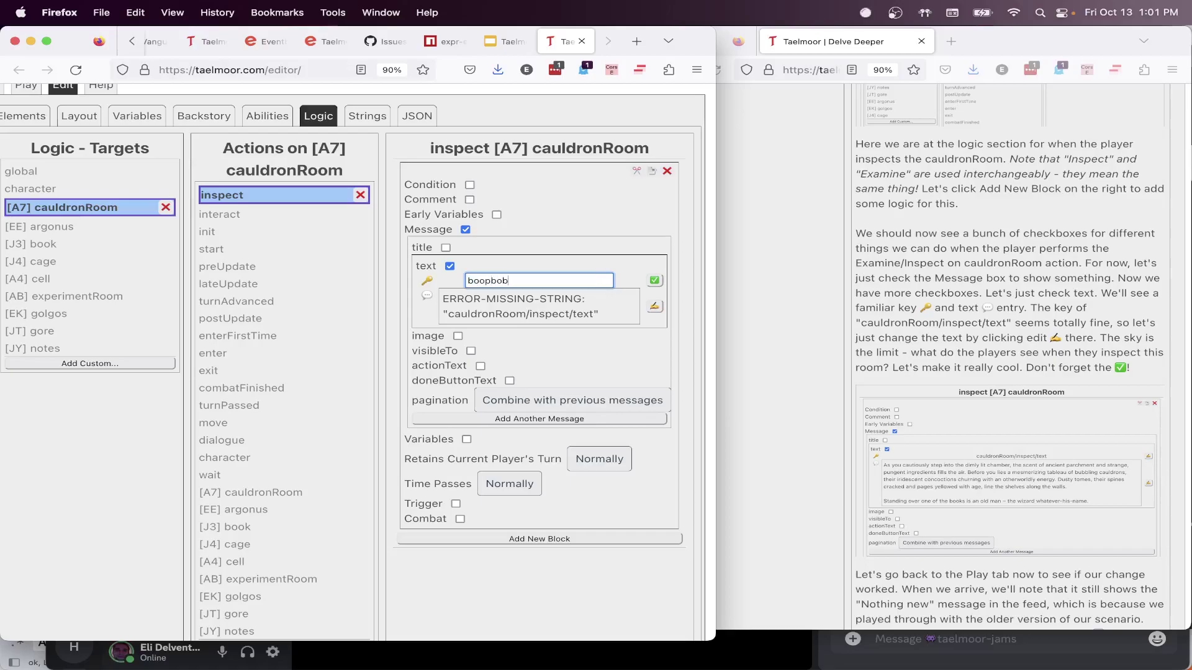
click(654, 280)
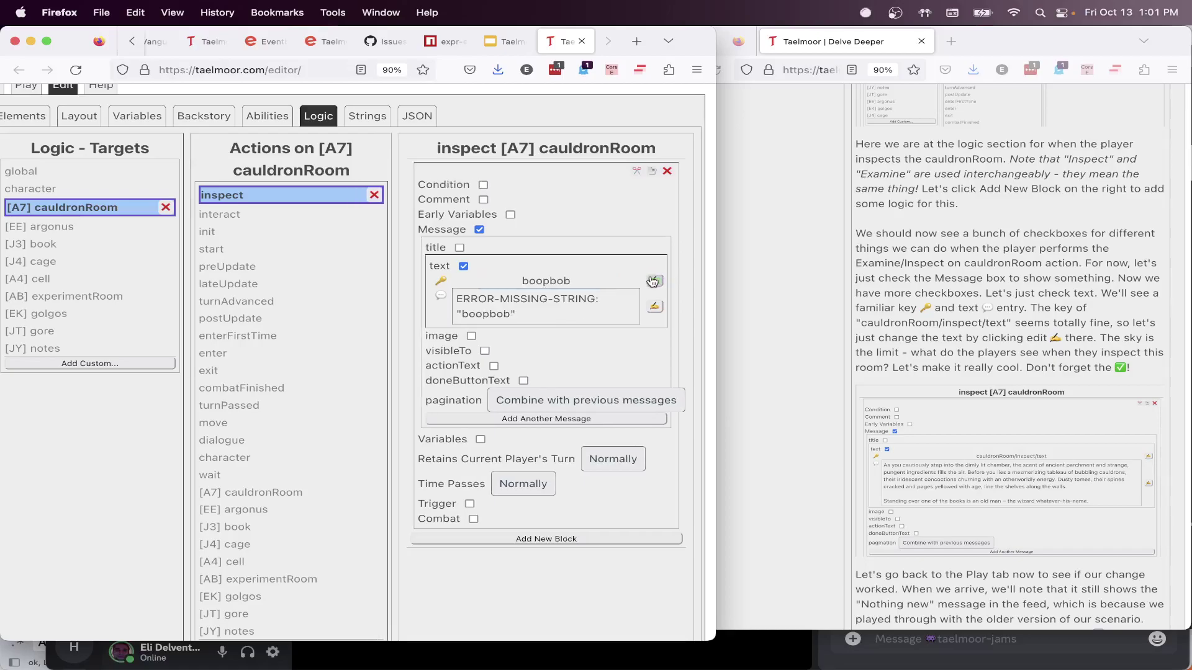
double_click(468, 315)
Undo the change to the key of the message text
scroll(611, 263, up, 3)
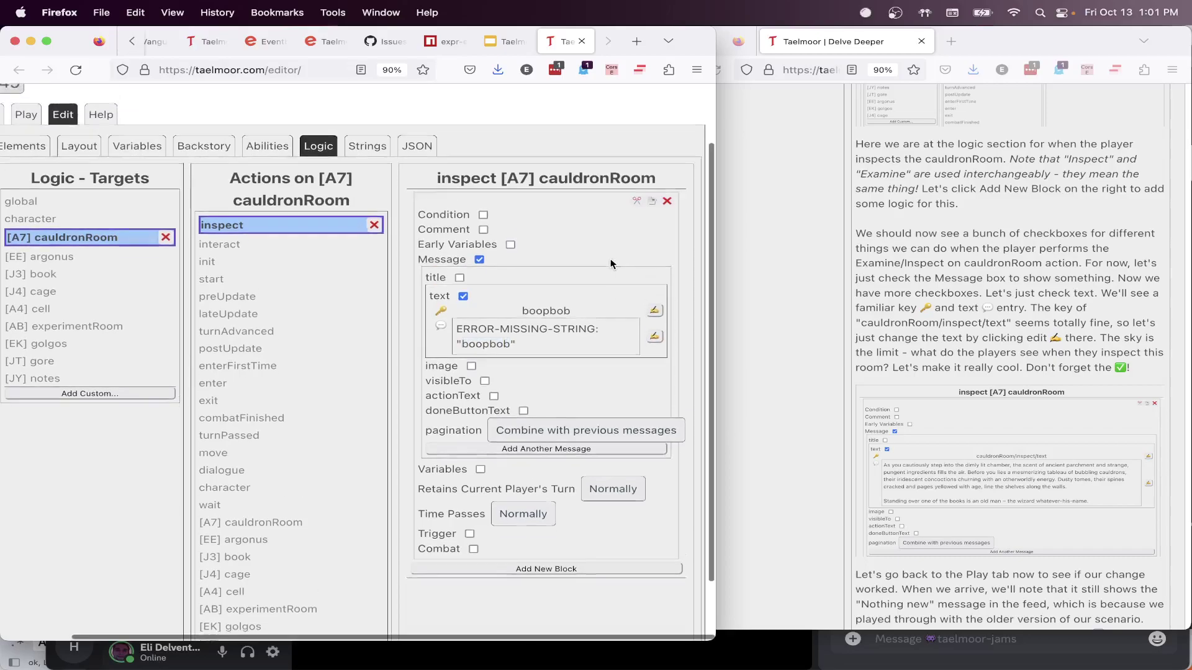
scroll(611, 264, up, 1)
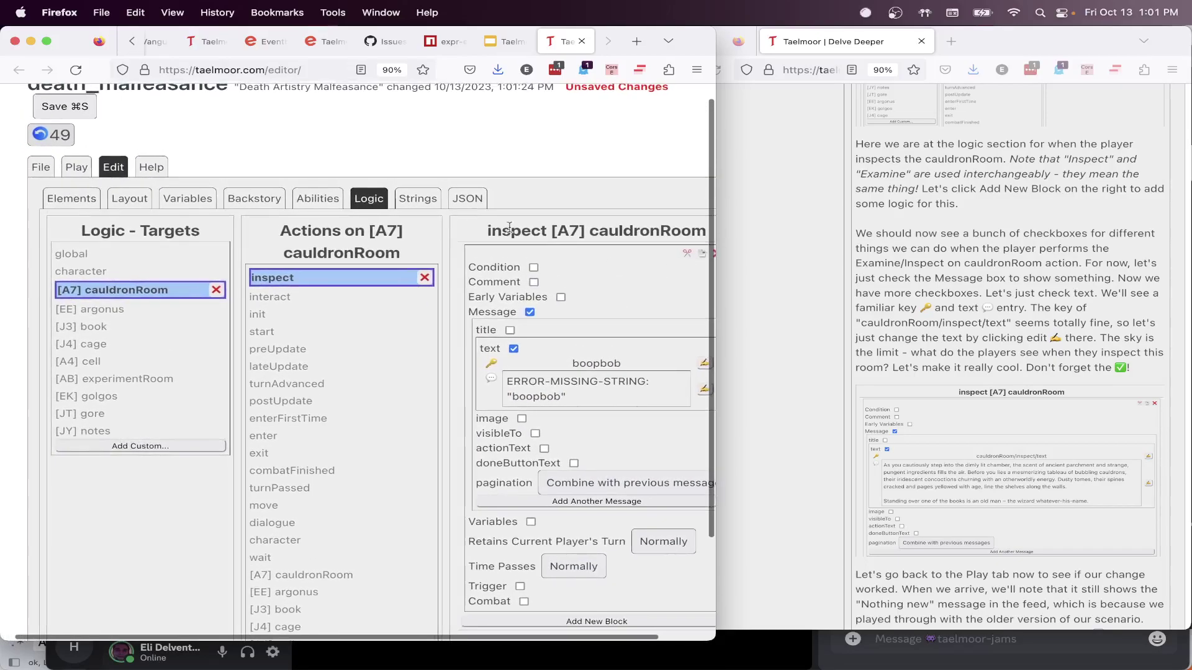
scroll(317, 181, down, 2)
scroll(316, 181, right, 1)
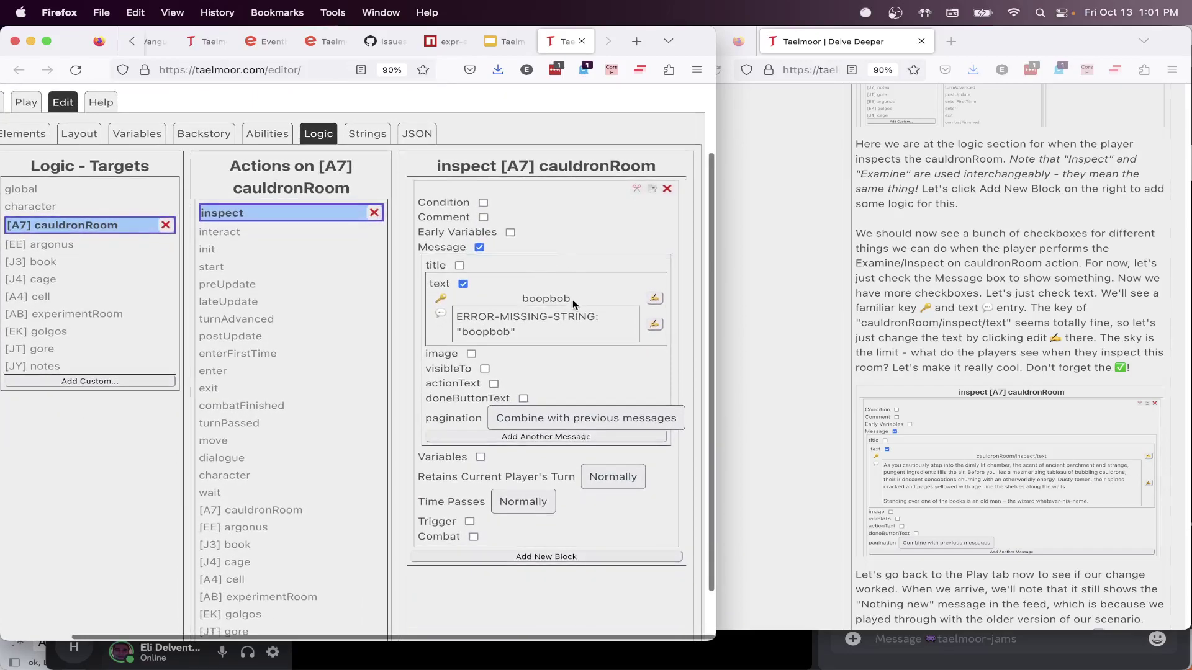
scroll(573, 285, up, 1)
scroll(573, 285, left, 1)
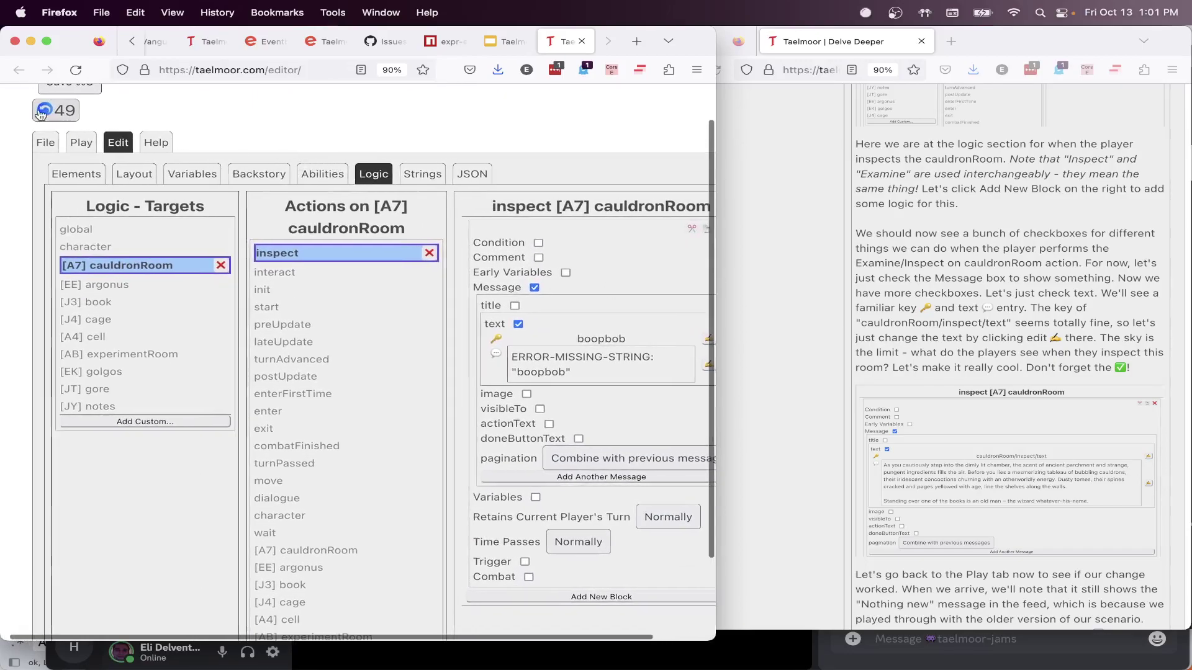
scroll(525, 303, right, 1)
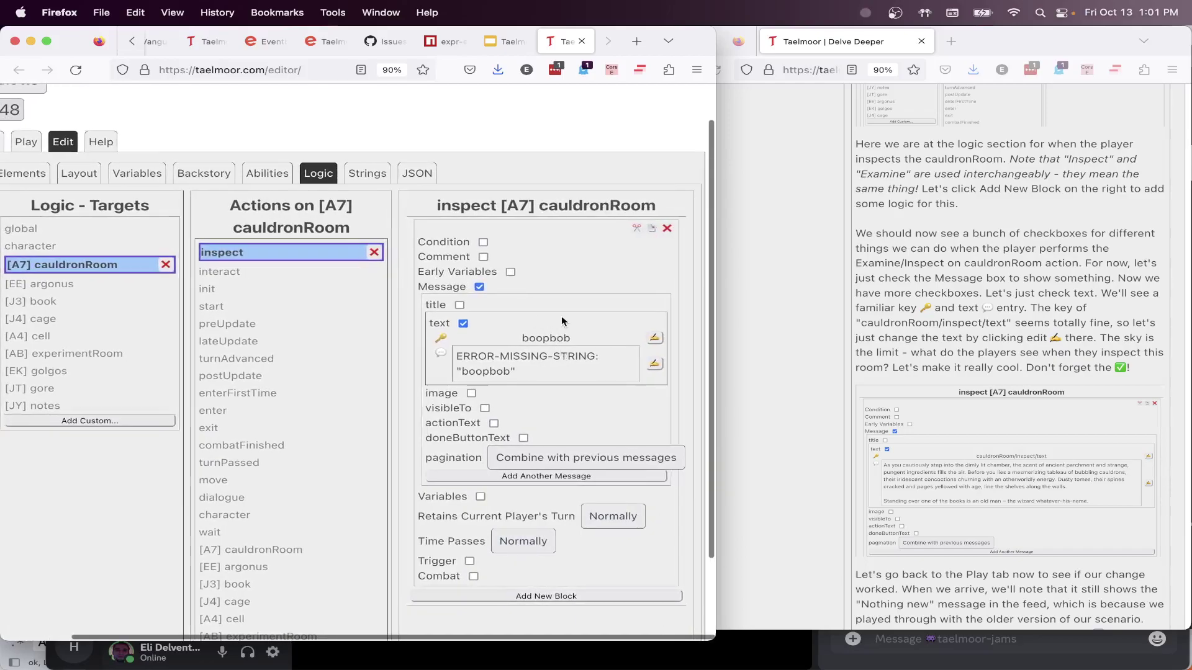
key(super+z)
scroll(559, 395, down, 1)
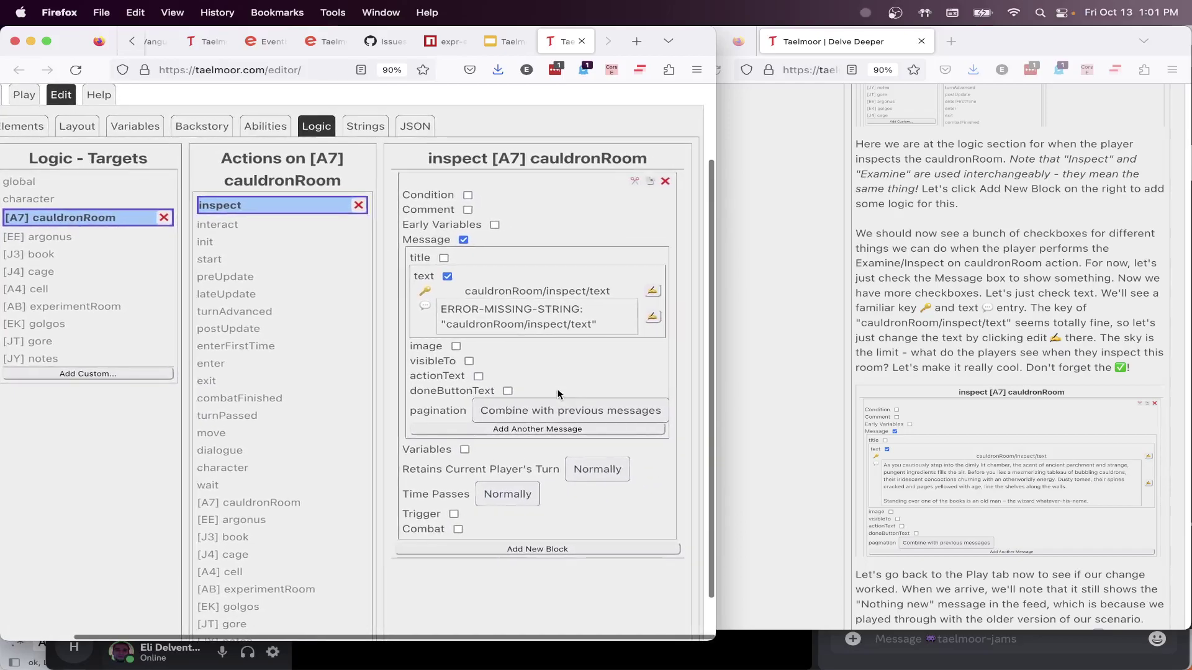
scroll(571, 360, left, 1)
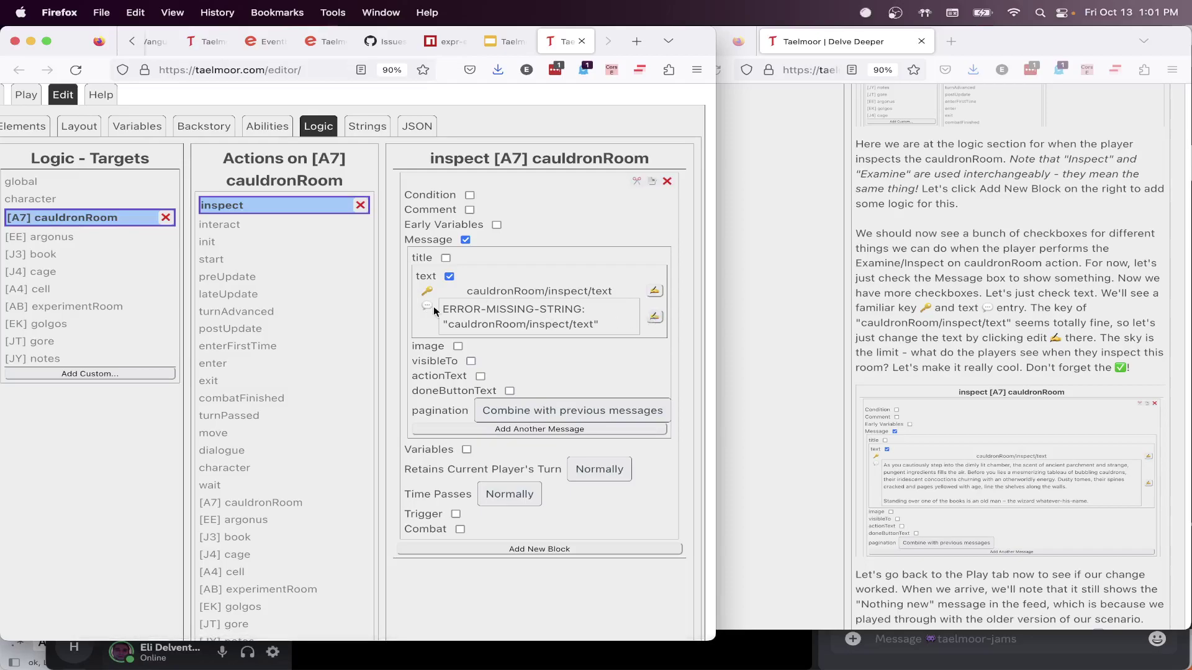
Replace the cauldronRoom inspect message text with "This is a really cool dank magicy room! Woahyyyy!", with Woahyyyy! on its own line
click(654, 317)
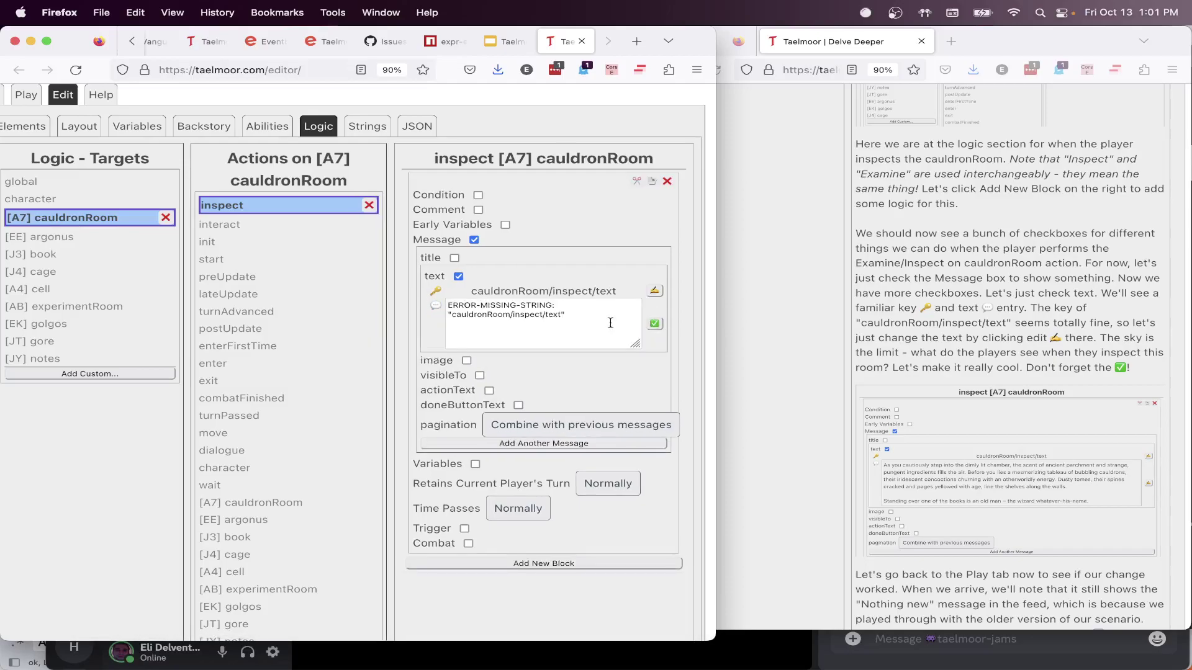
drag(609, 323, 435, 301)
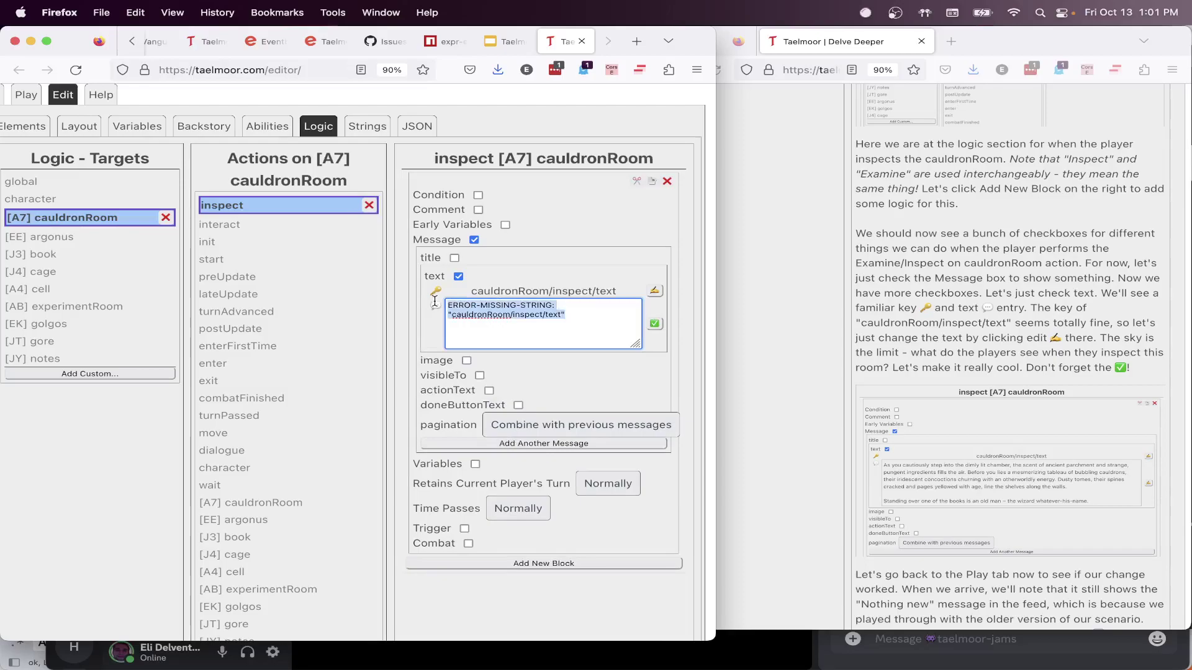
scroll(872, 432, down, 1)
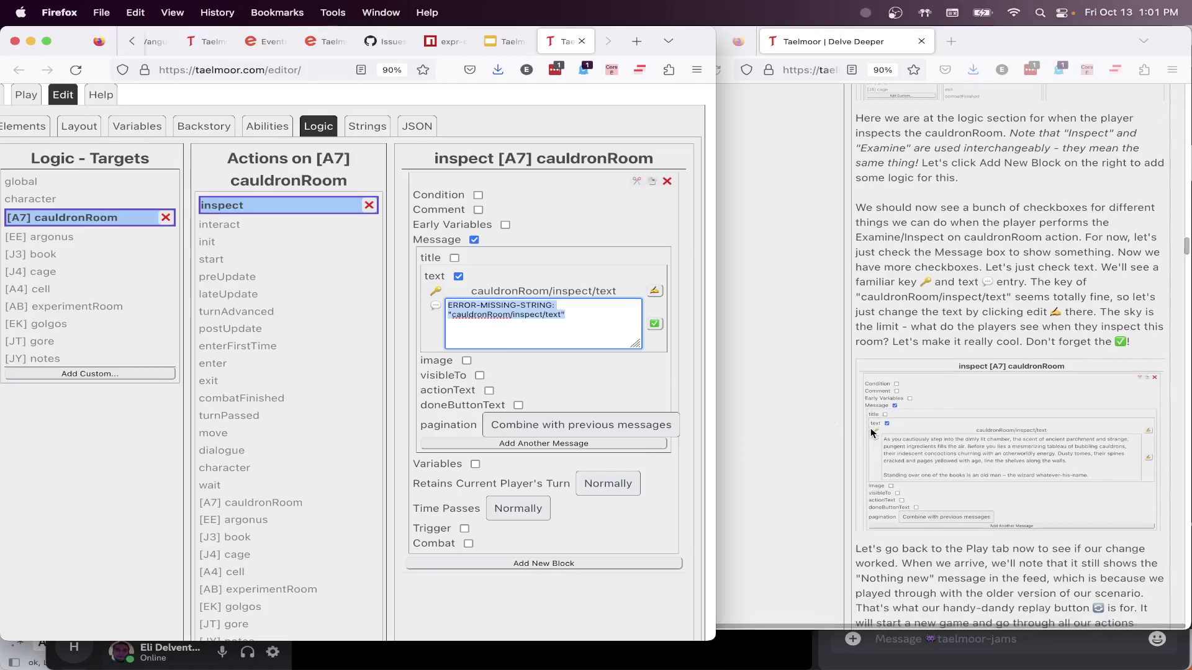
scroll(837, 407, down, 1)
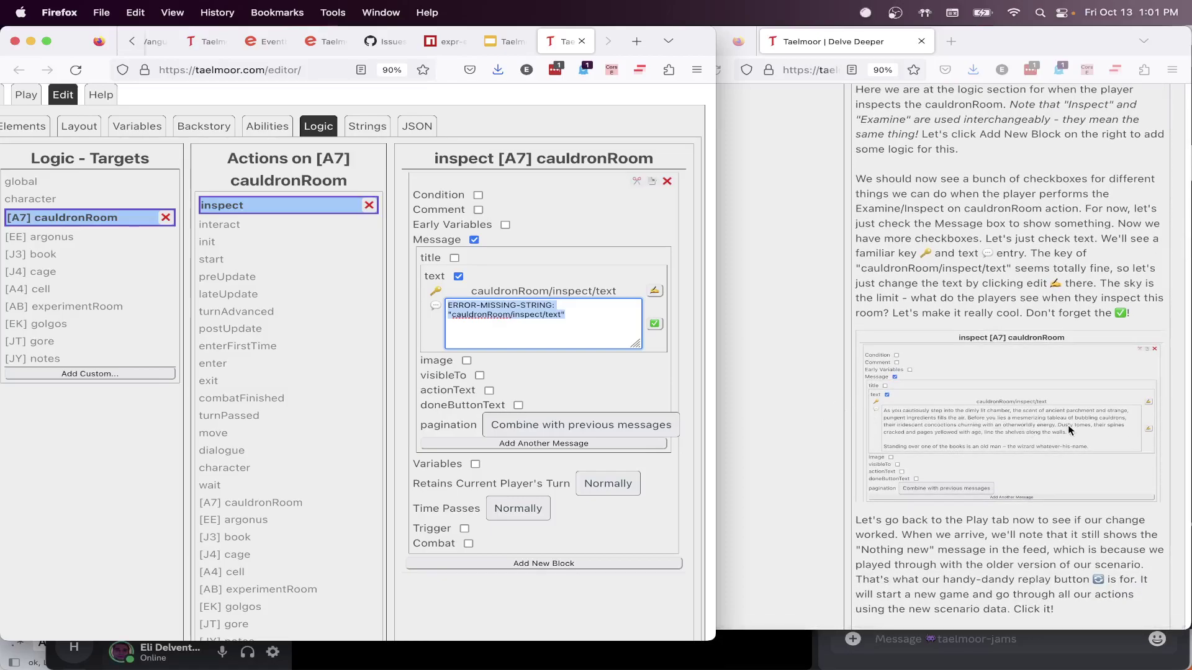
text(T)
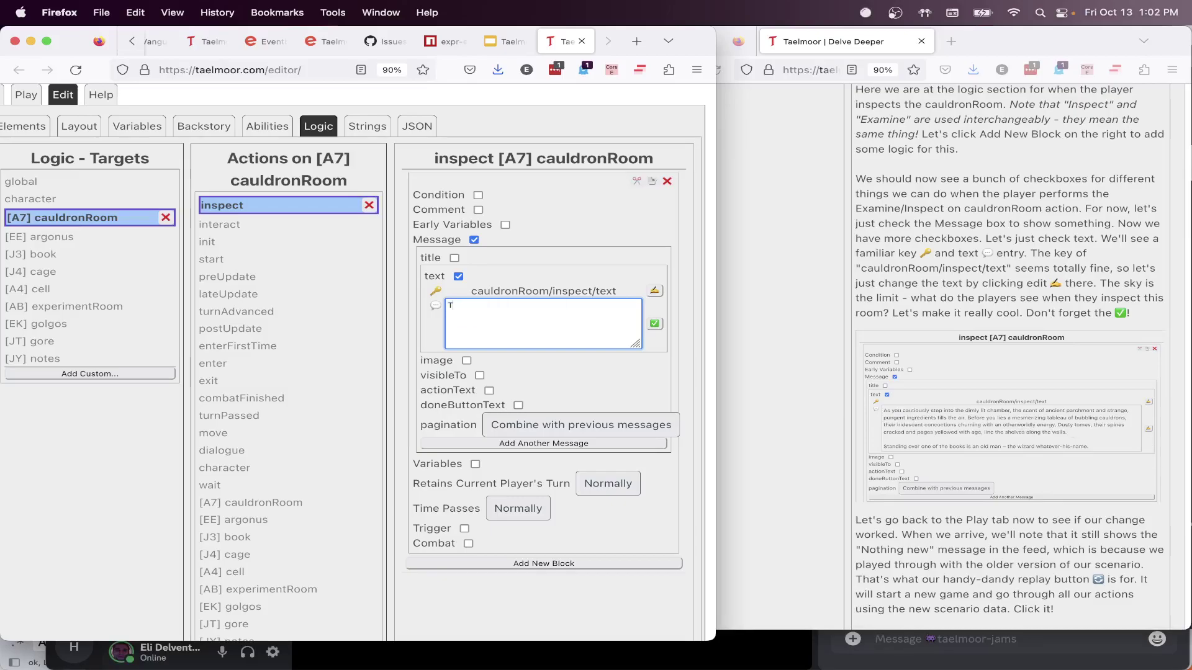
text(his is a really cool dank magicy room!)
key(Return)
text(Woahyyyy!)
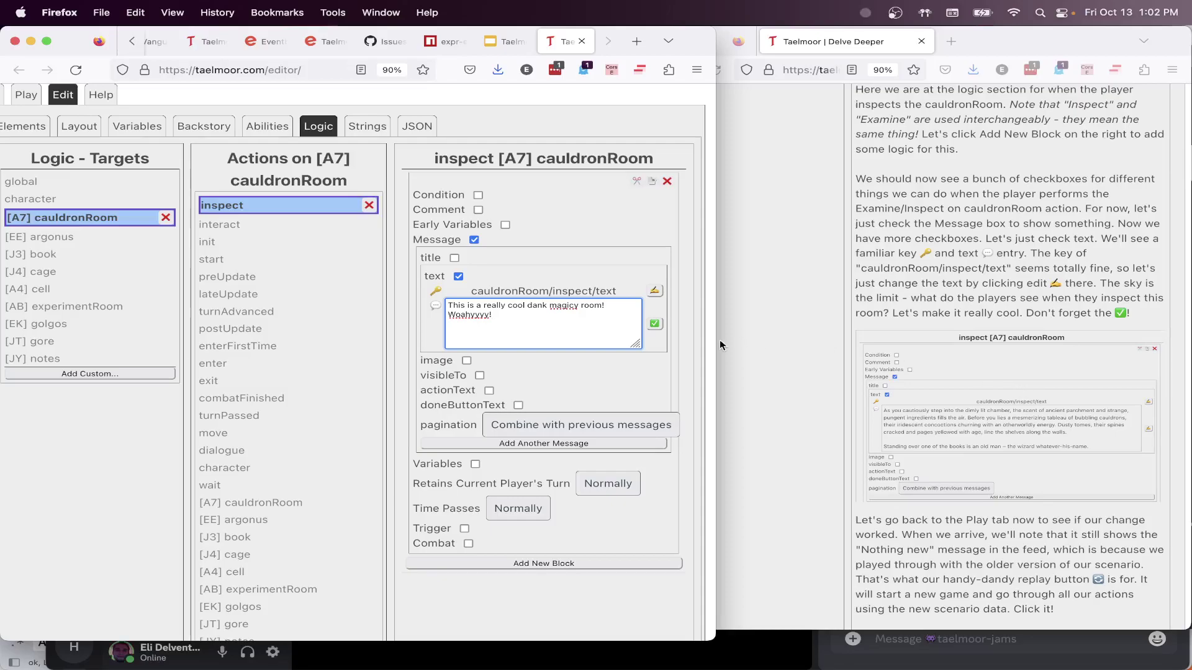
click(655, 324)
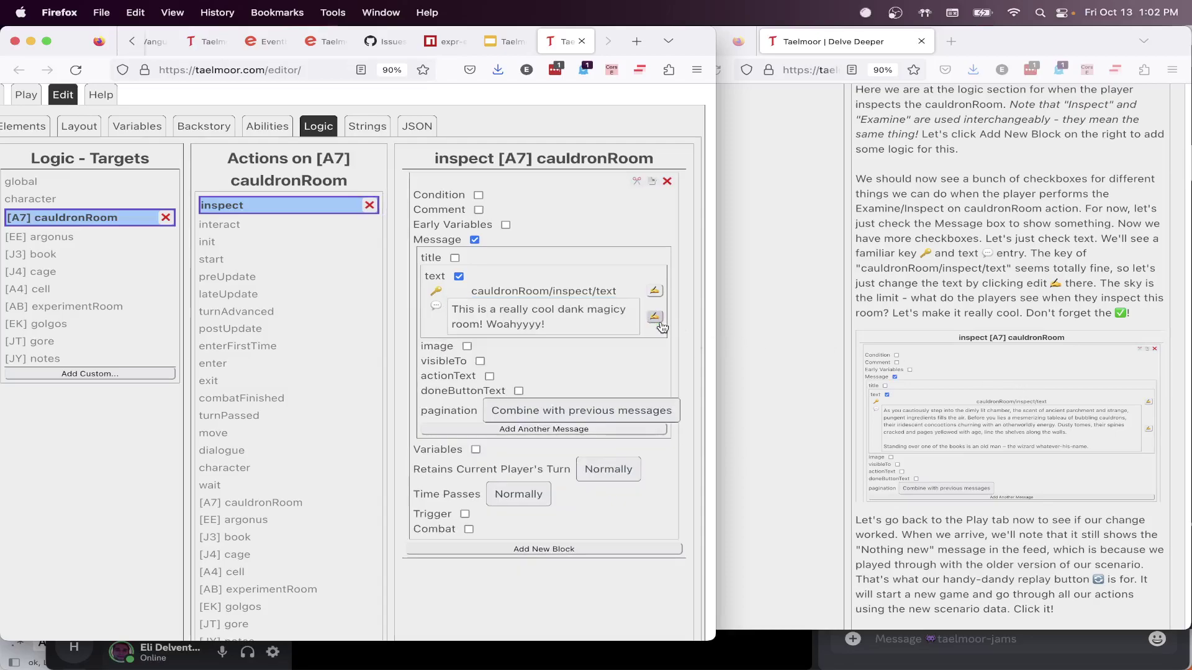
Return to the play test, replay its actions with the new scenario data, and check the examined Magic Room message
scroll(611, 358, left, 3)
scroll(611, 358, up, 3)
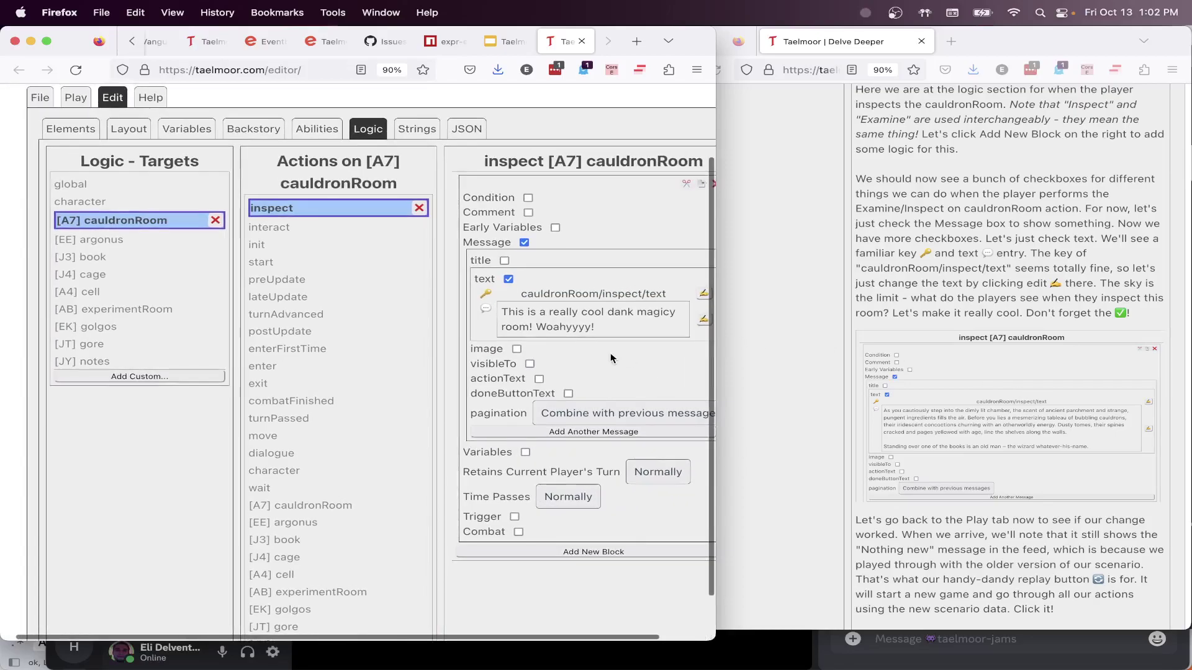
scroll(372, 311, left, 2)
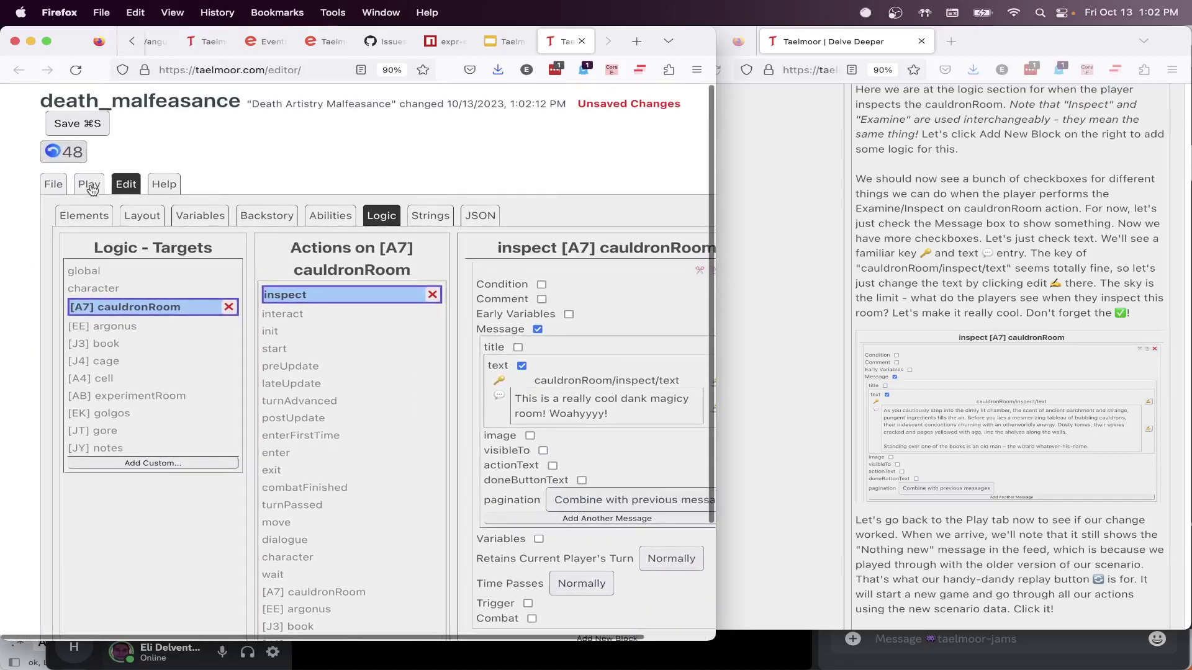
click(89, 184)
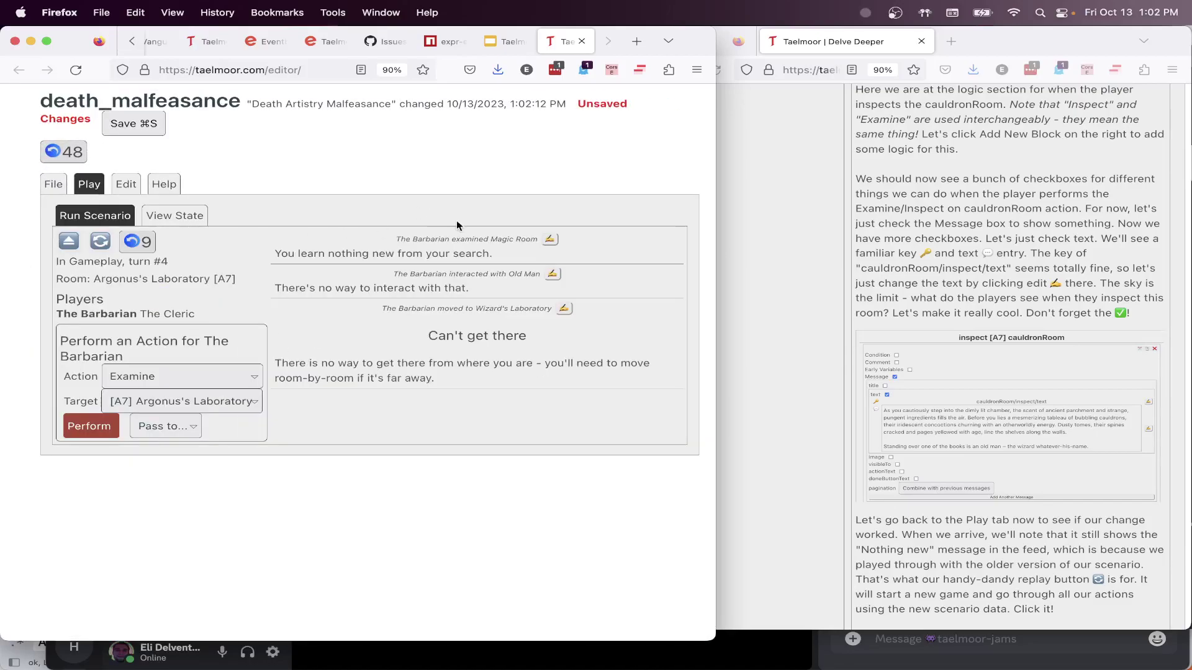
drag(380, 253, 286, 249)
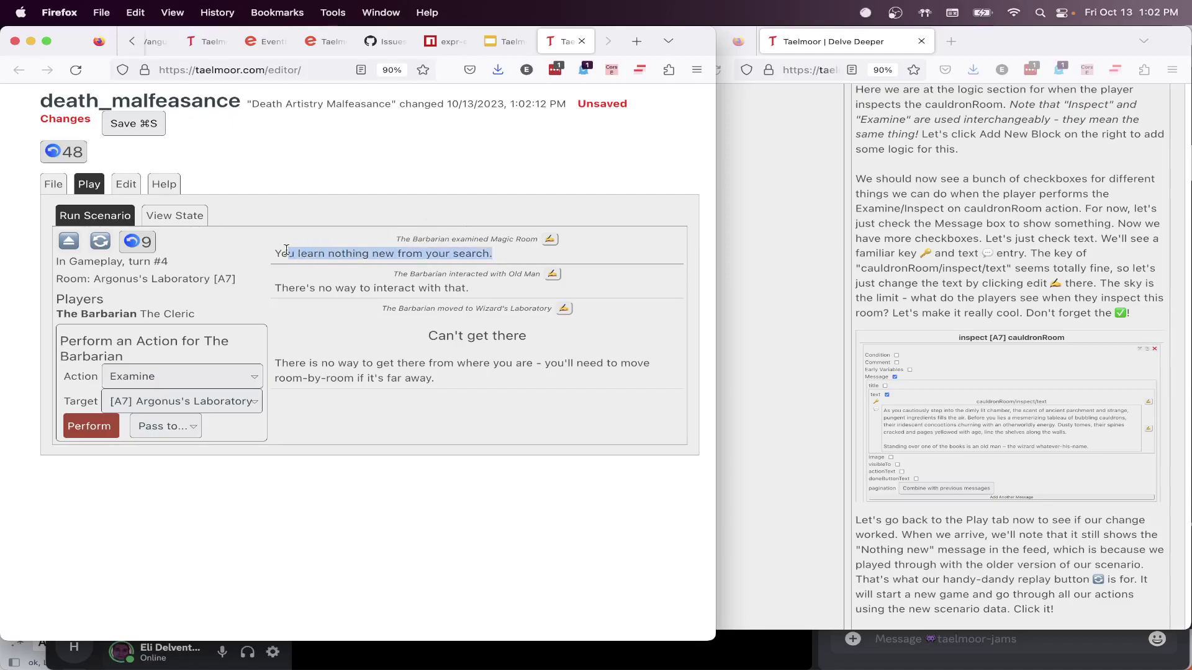
click(317, 256)
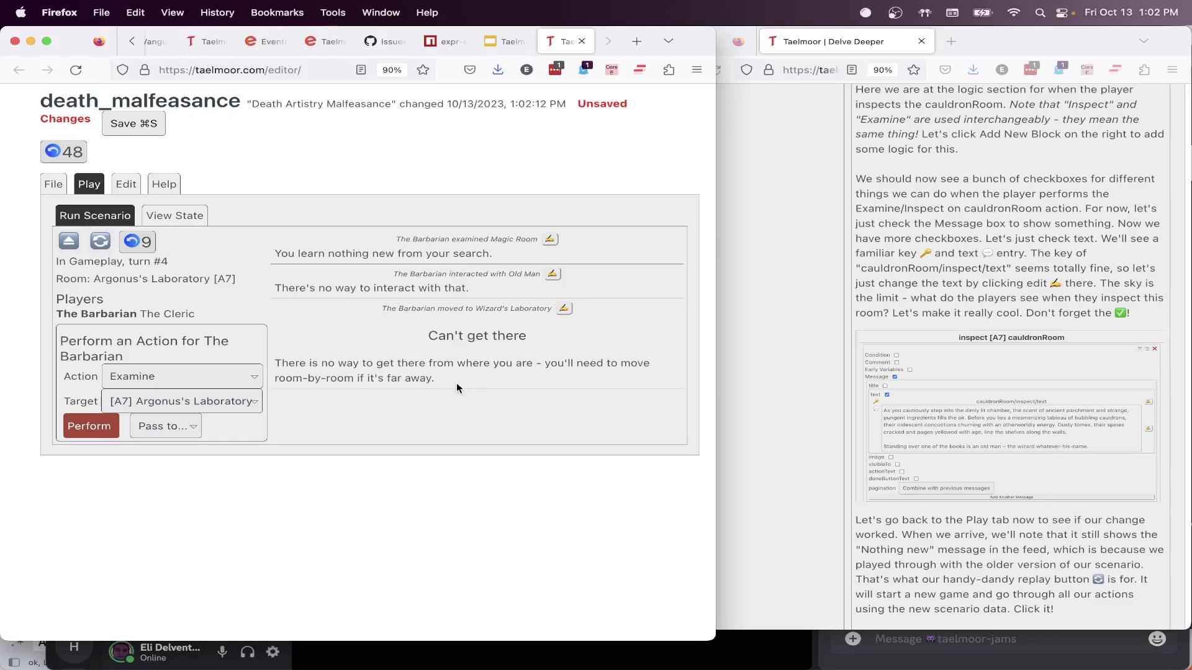
click(102, 246)
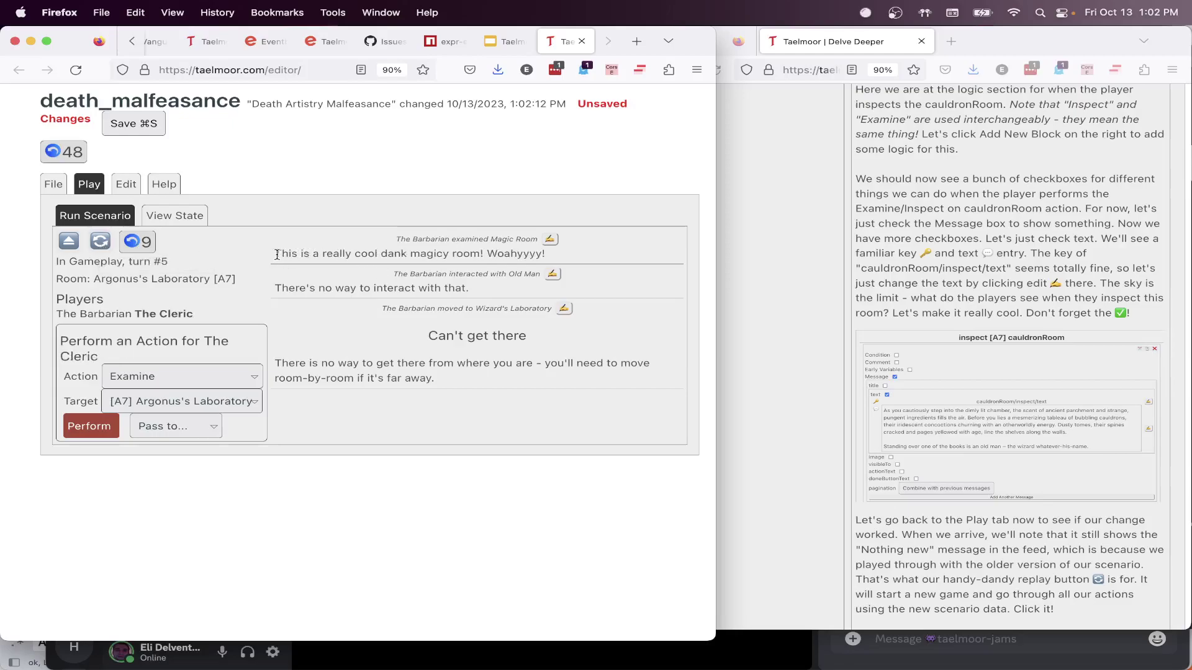
drag(276, 255, 549, 252)
click(550, 252)
Examine the actions available to The Cleric and the messages in the replayed play test feed
click(226, 374)
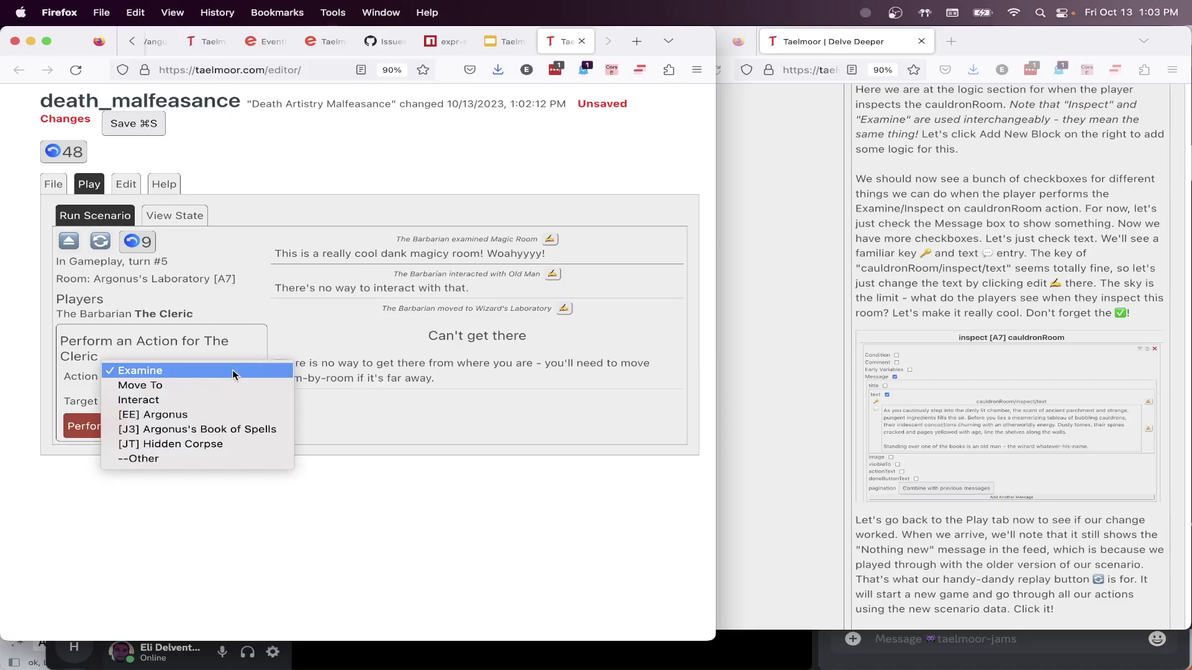
click(460, 425)
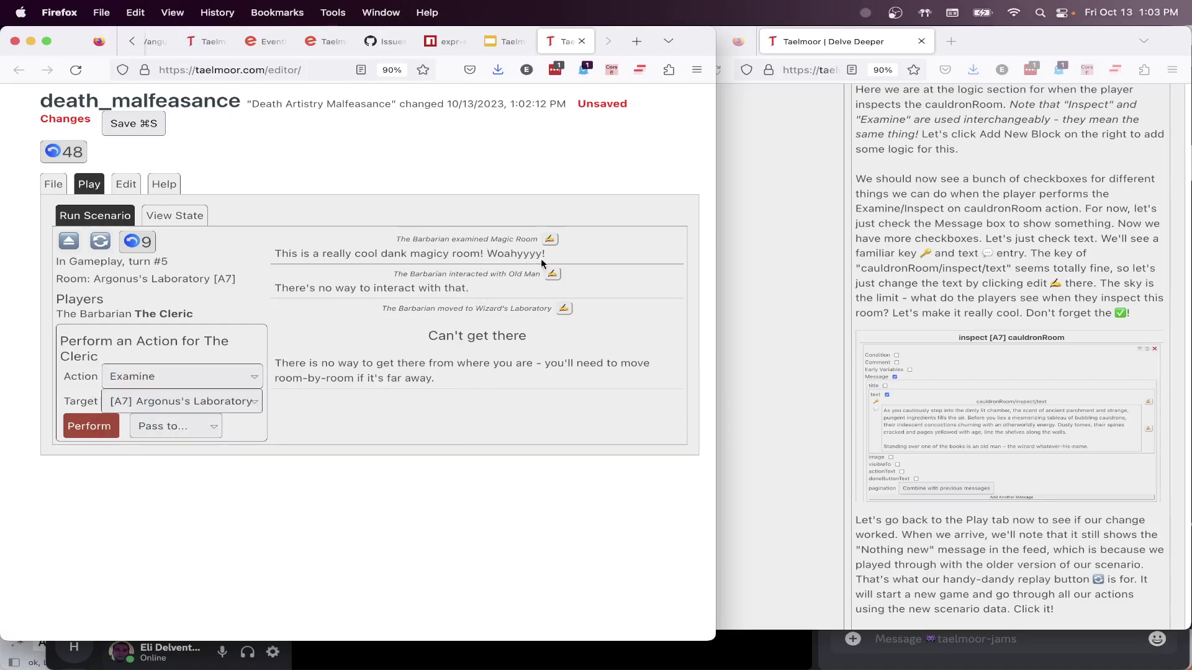
drag(546, 255, 273, 251)
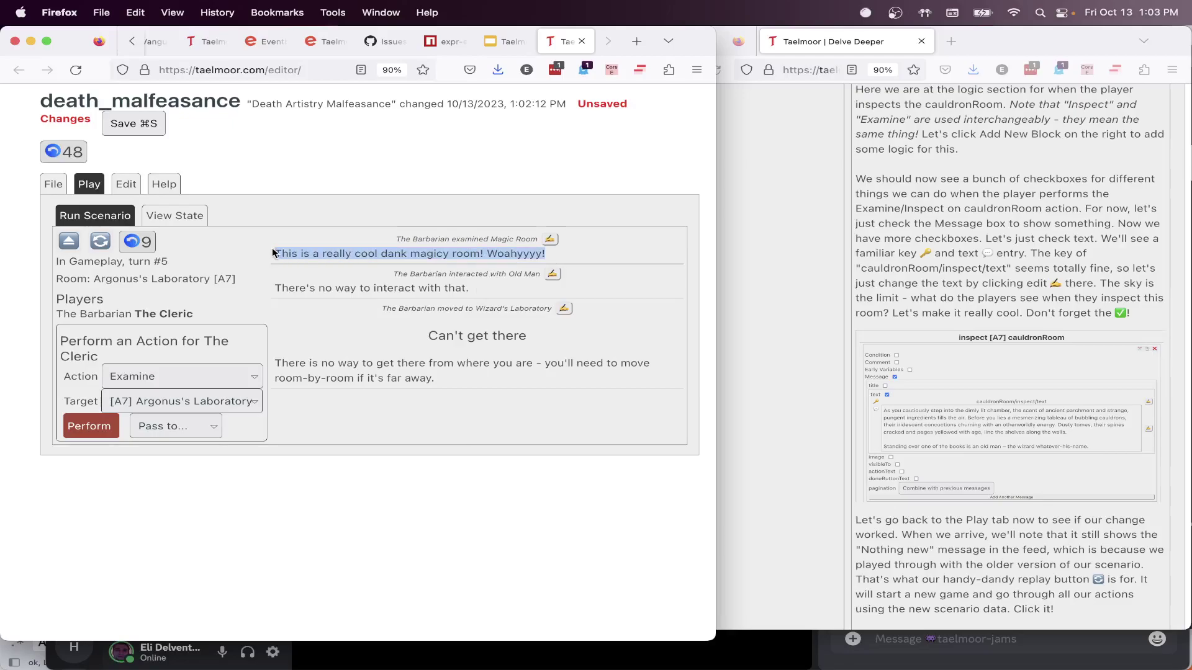
drag(273, 252, 444, 386)
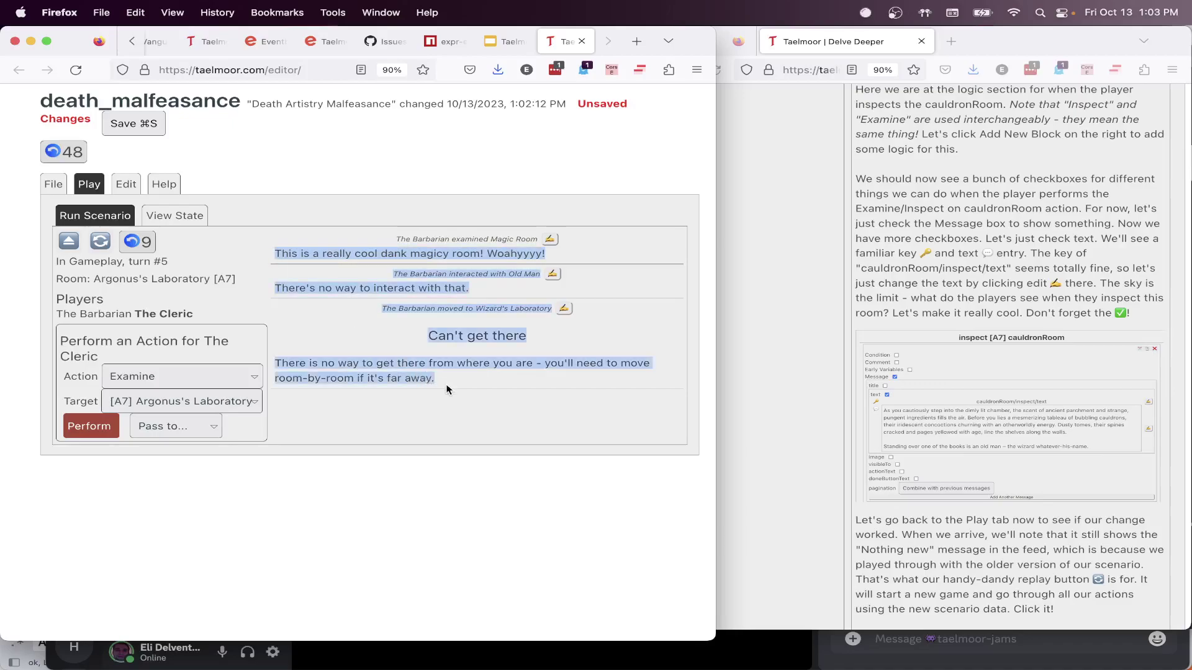
click(235, 374)
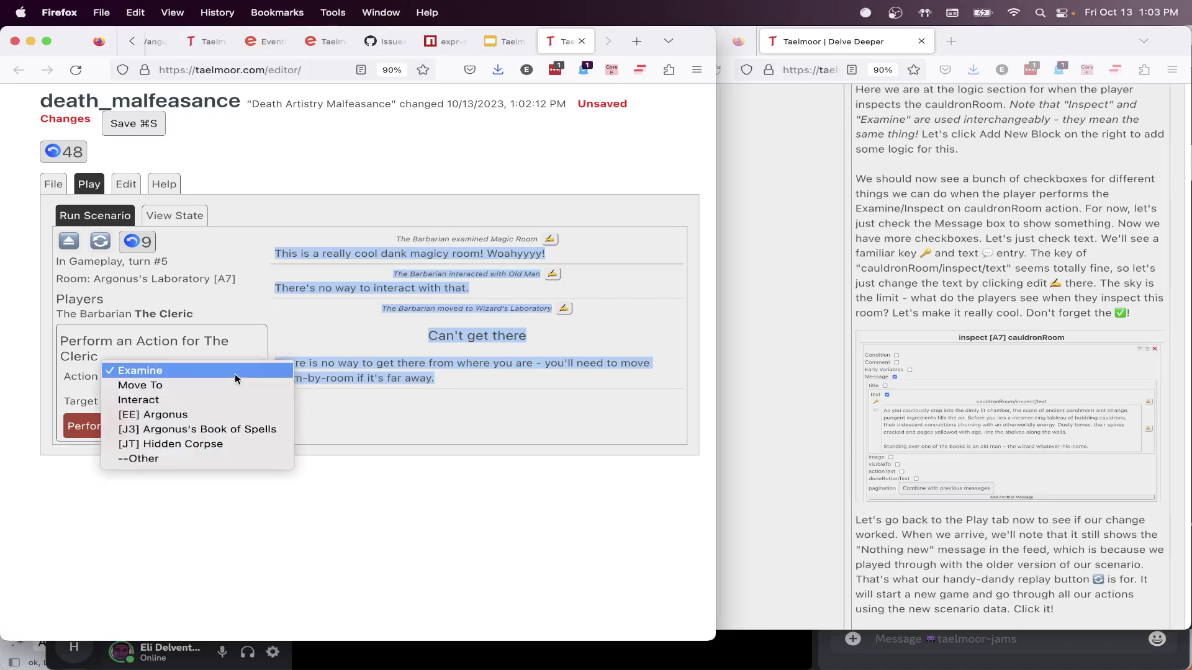
click(314, 382)
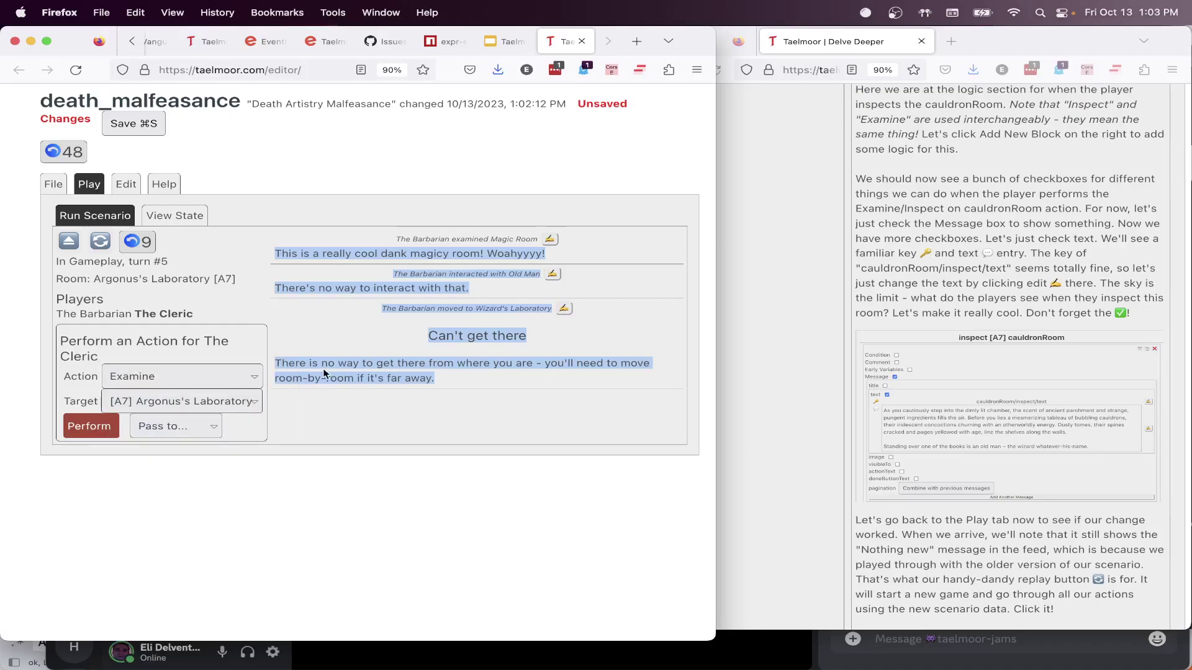
click(395, 252)
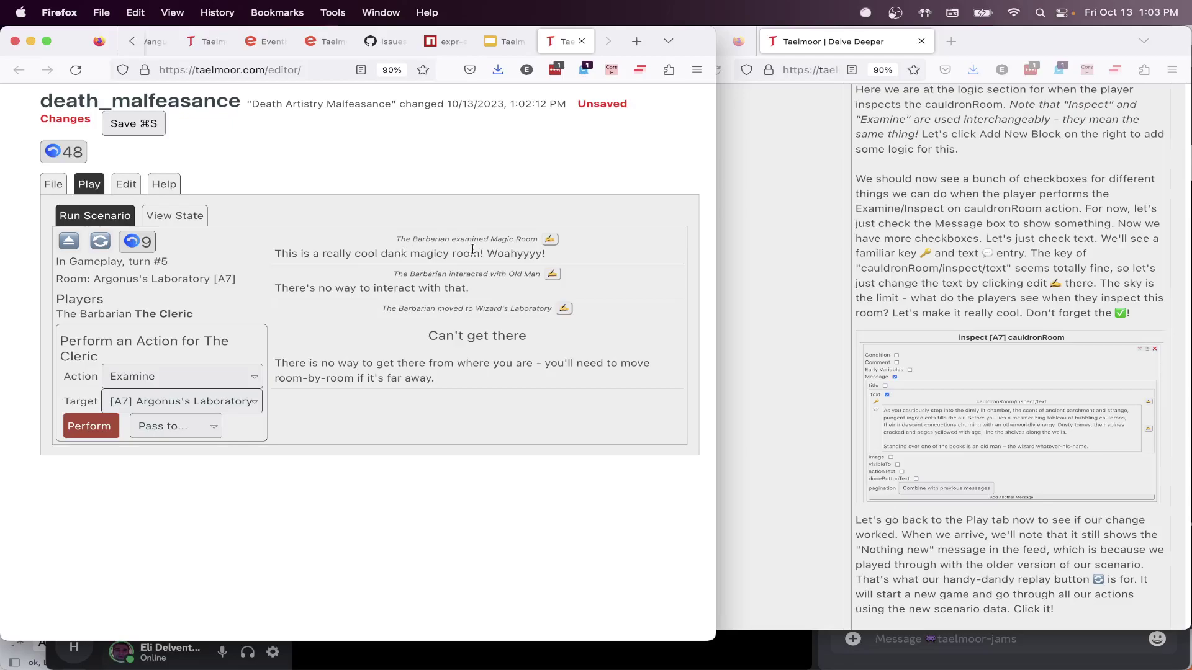
double_click(499, 254)
click(499, 254)
Open the logic behind the feed's examined Magic Room message and read on in the tutorial about replaying the scenario
click(550, 240)
scroll(612, 368, right, 3)
scroll(612, 368, down, 2)
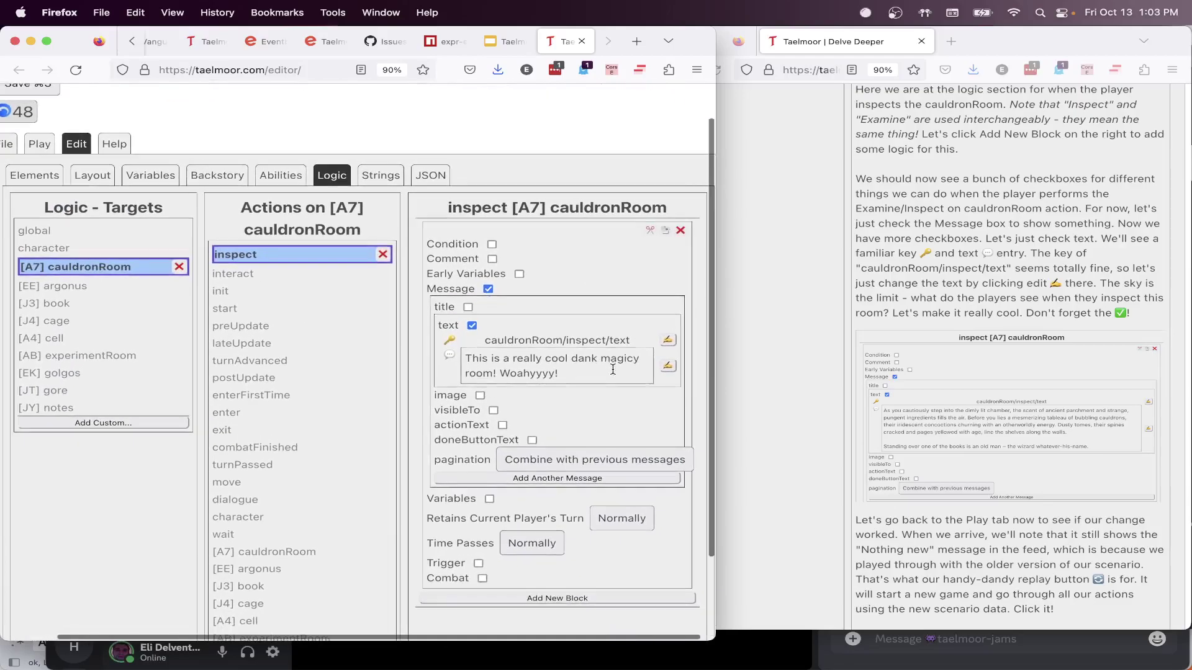
scroll(916, 429, down, 5)
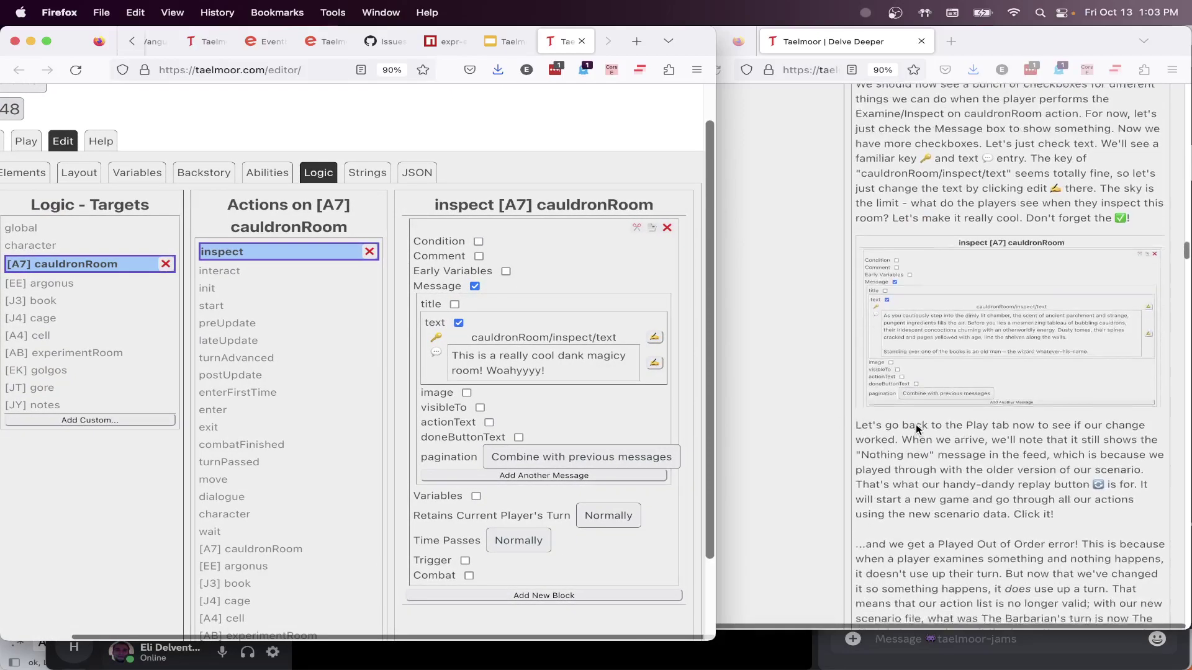
scroll(617, 402, down, 1)
scroll(618, 403, down, 1)
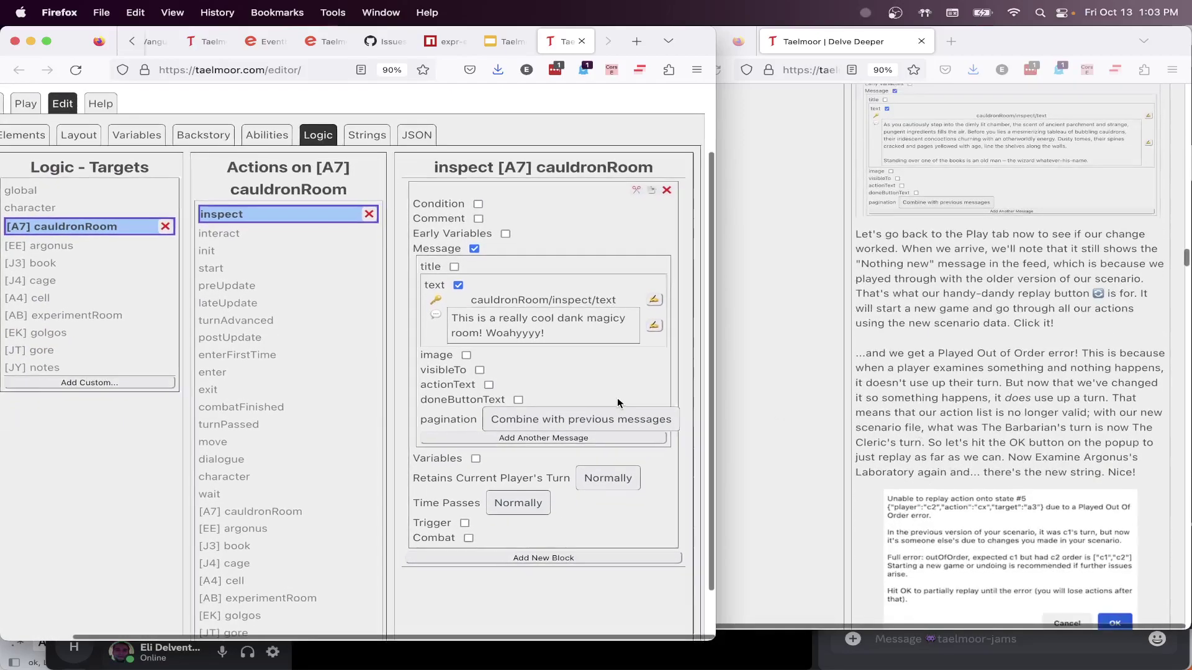
Add a new paragraph reading "Standing there is an old dude named" to the cauldronRoom inspect text
click(654, 325)
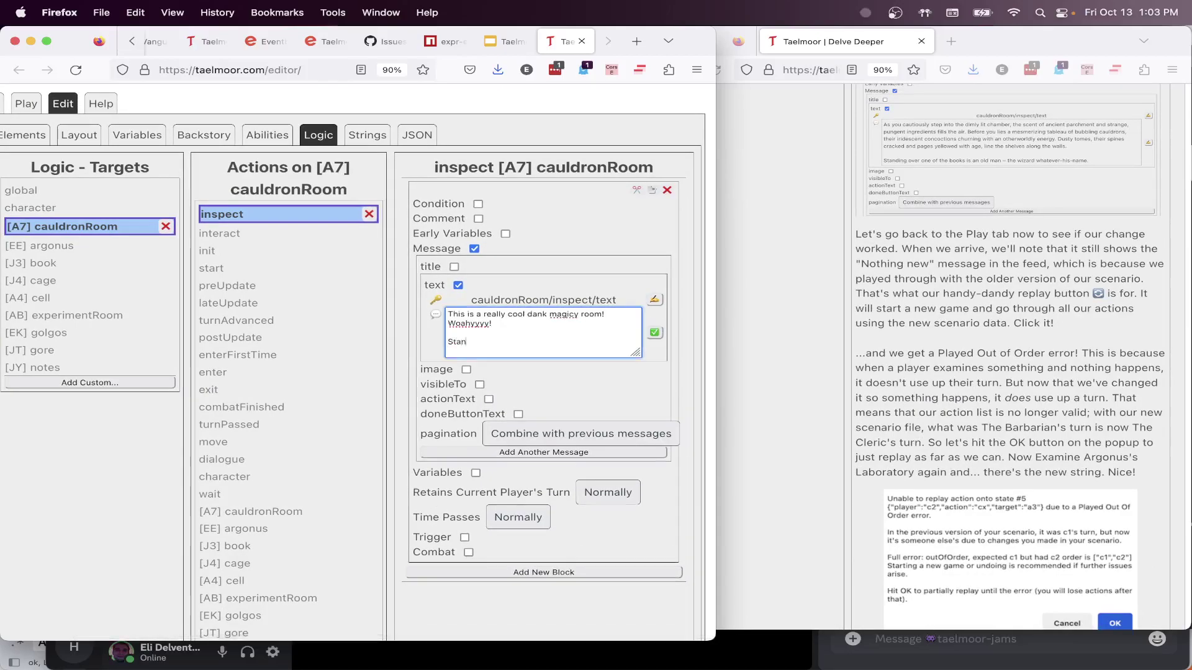
text(there is na )
text(old dude)
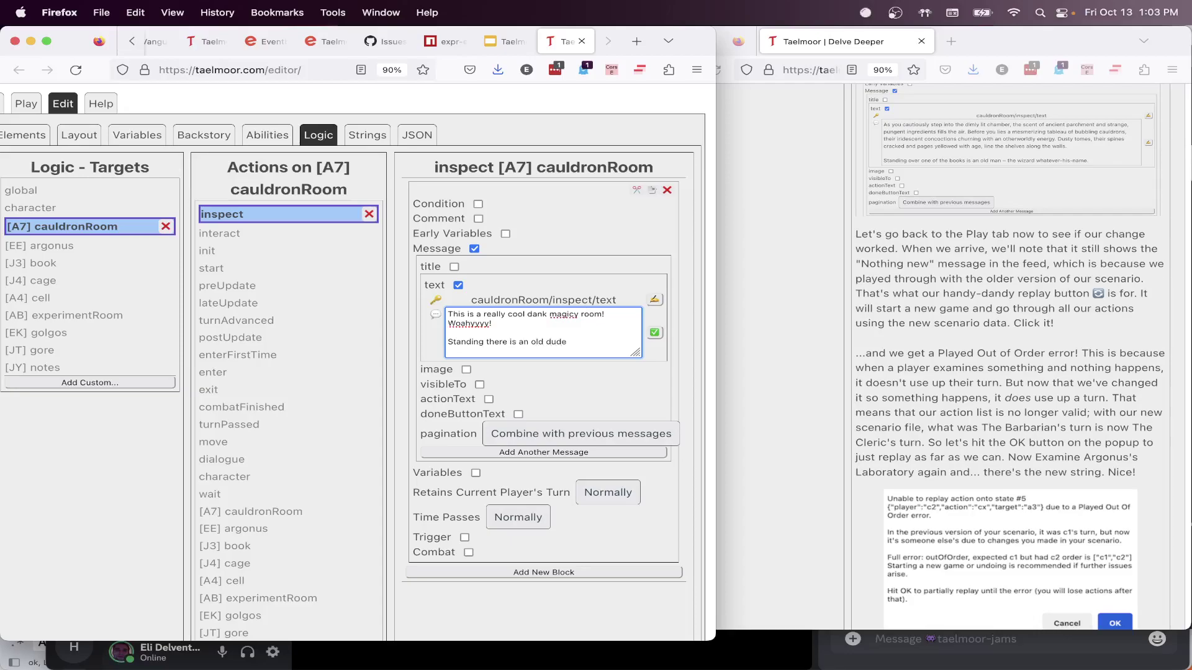
text( named )
End the new sentence with the expression {{8765}} and a period, and apply the text
text(Argonus)
text({{})
text(})
key(Right)
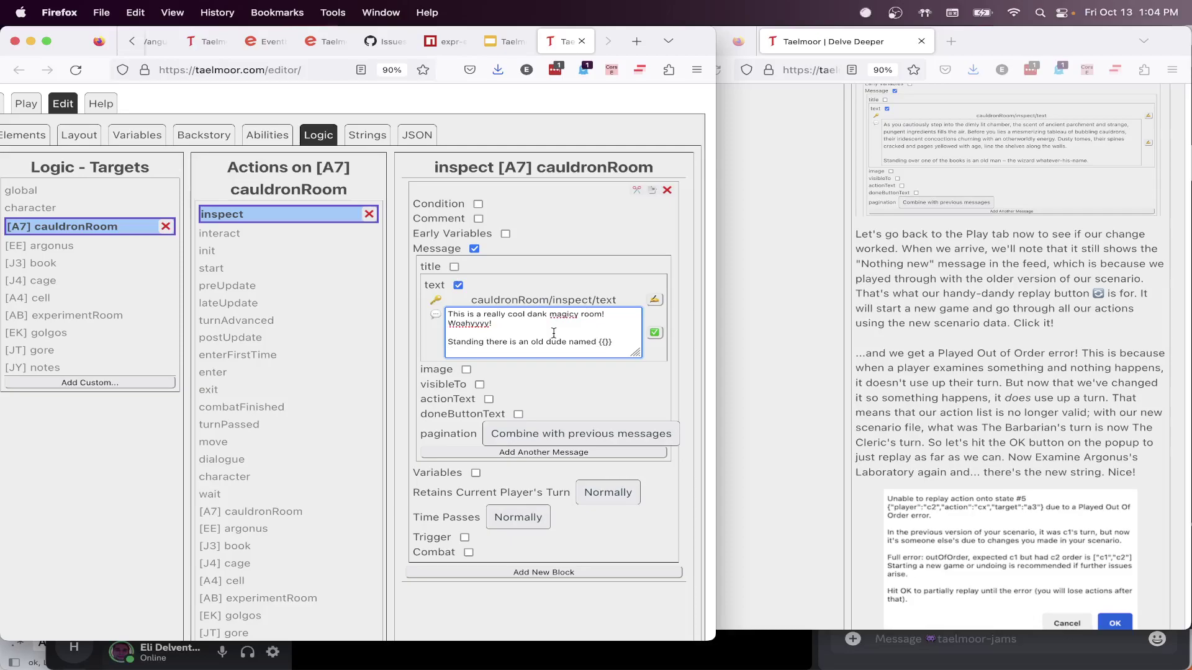
text(8765)
click(656, 332)
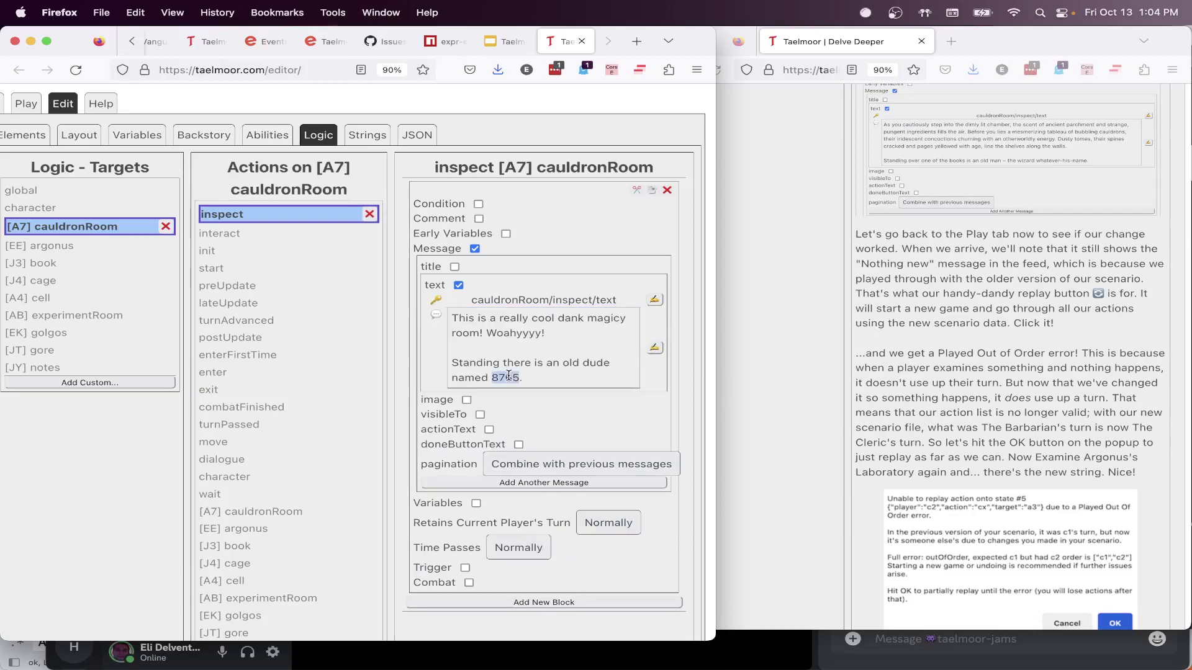
Change the expression in the message text to {{argonus.fullName()}}, apply it, and check how the name and card code are rendered
click(653, 349)
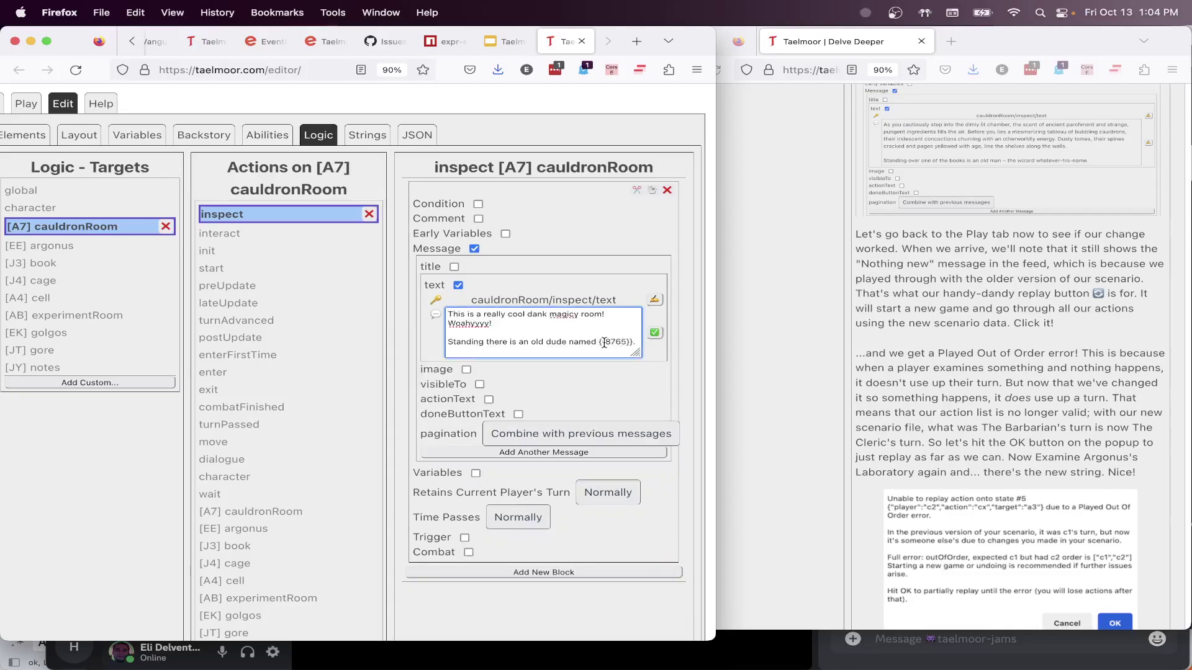
text(argonus.fullName)
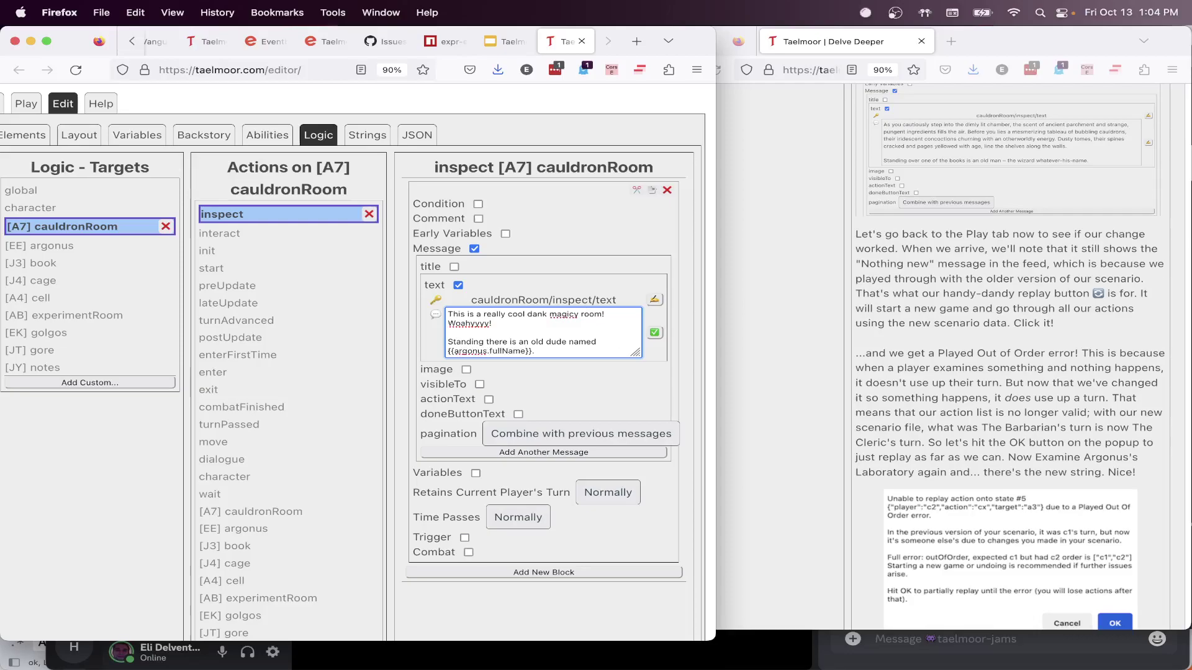
text(())
double_click(483, 350)
click(496, 351)
click(654, 335)
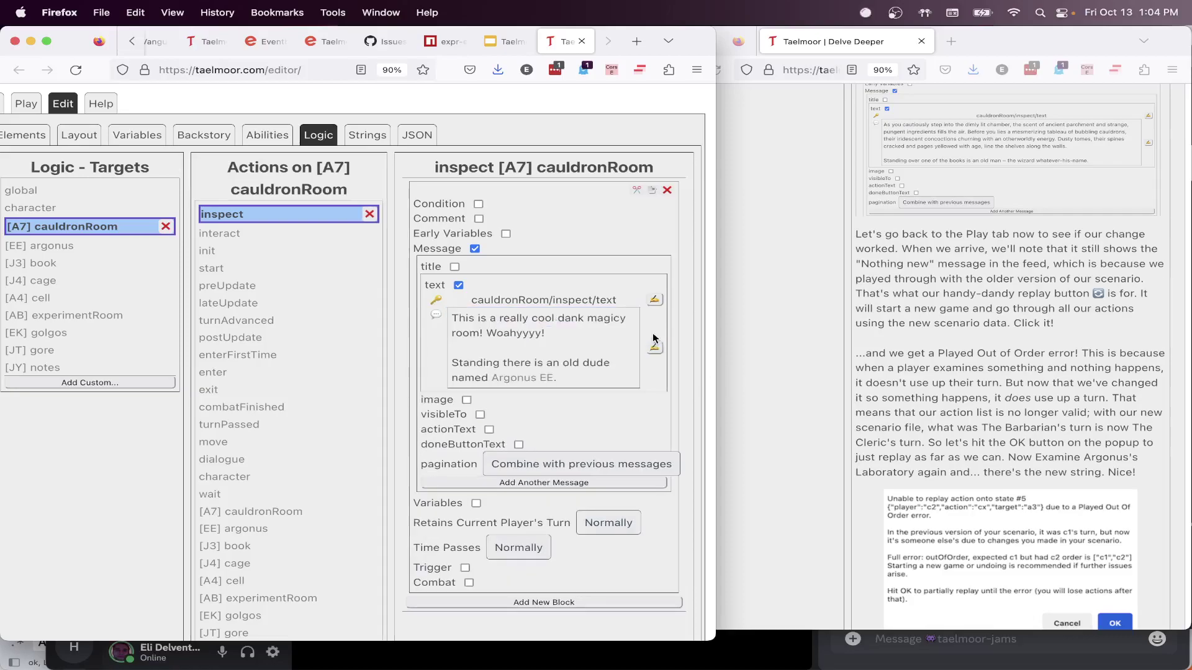
double_click(521, 377)
double_click(546, 378)
Reopen the message text for editing and change the expression's function from fullName to cardName
click(654, 348)
click(574, 348)
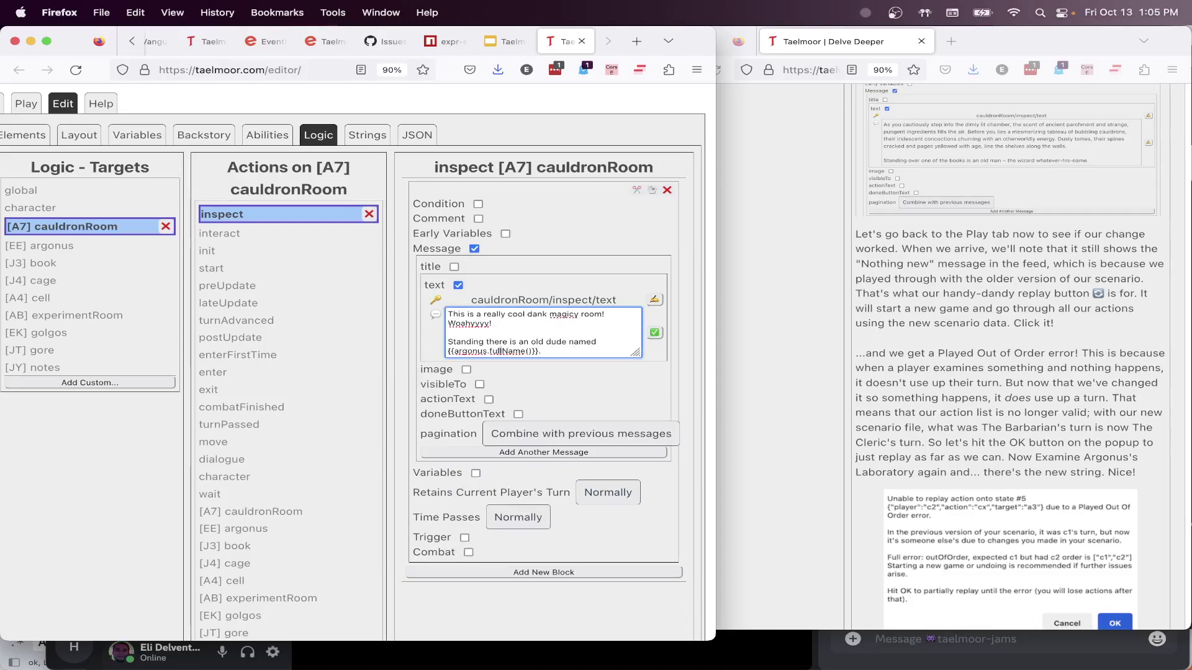
text(cae)
key(BackSpace)
text(rd)
Replace "dude named" with "wizard guy" before the argonus expression and apply the cauldronRoom inspect text
drag(599, 341, 546, 342)
text(wizsard guy)
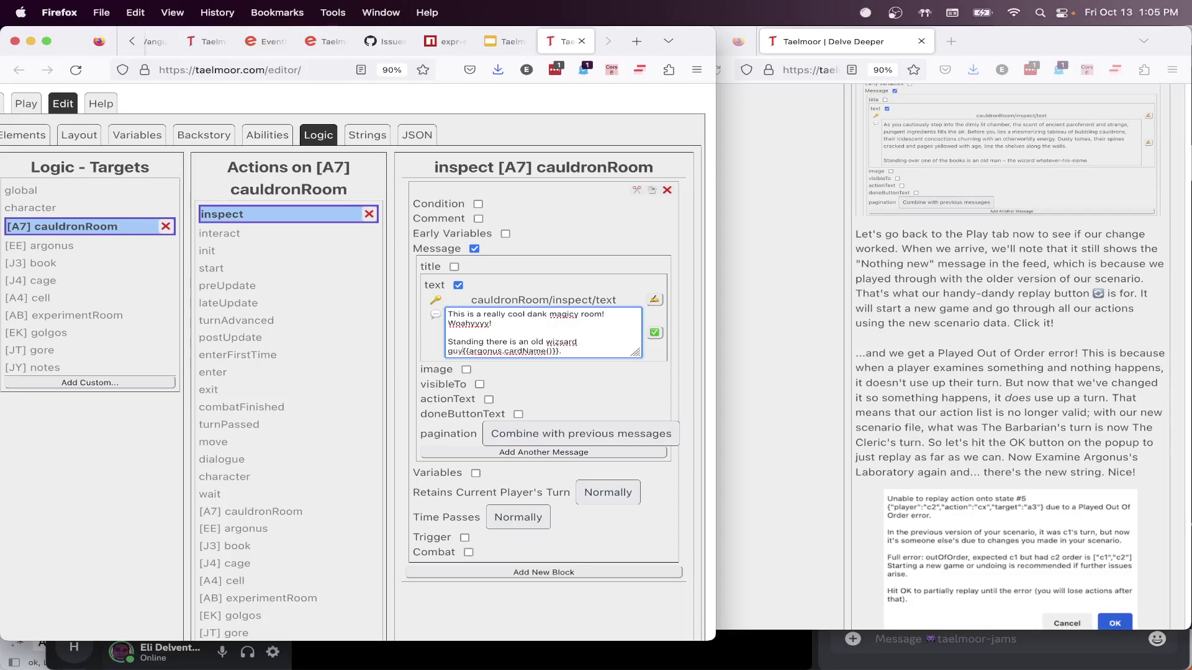
key(Left)
key(Left)
key(Left)
key(Left)
key(Left)
key(Left)
key(Left)
key(Left)
key(BackSpace)
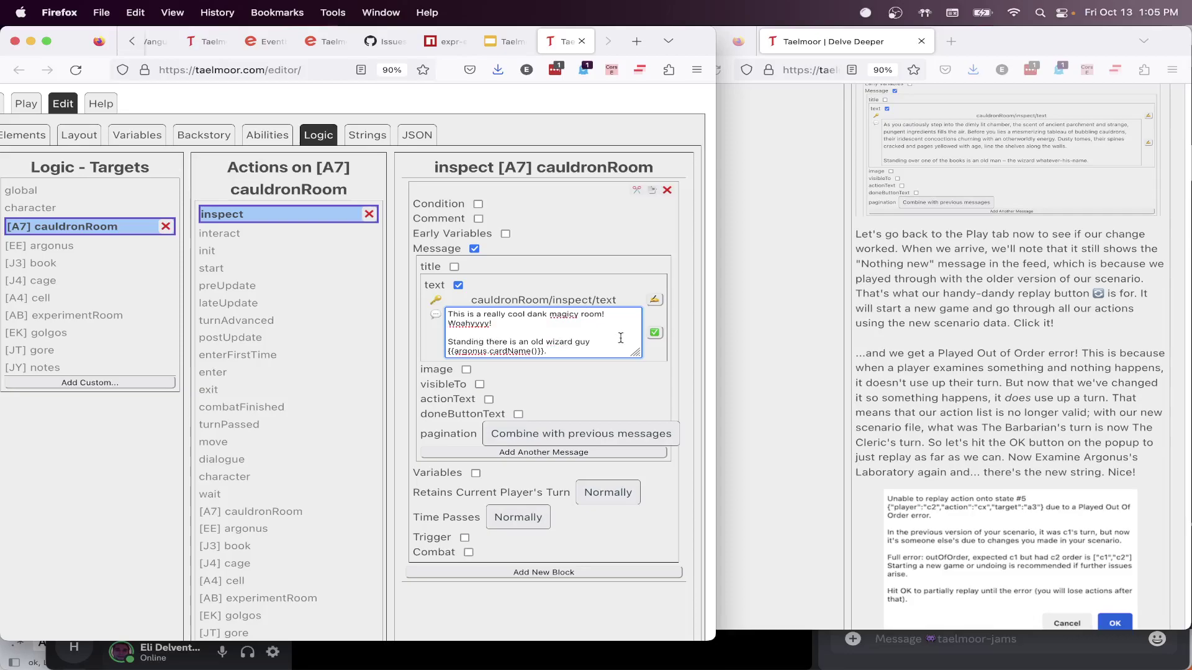
click(654, 332)
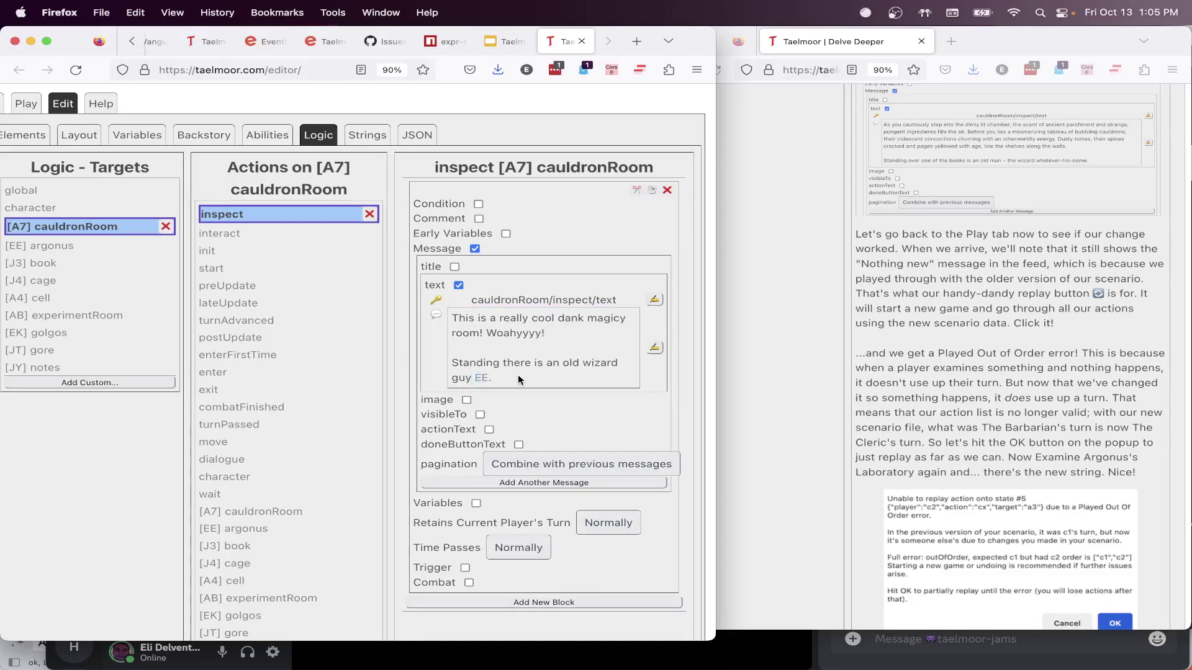
scroll(519, 376, left, 3)
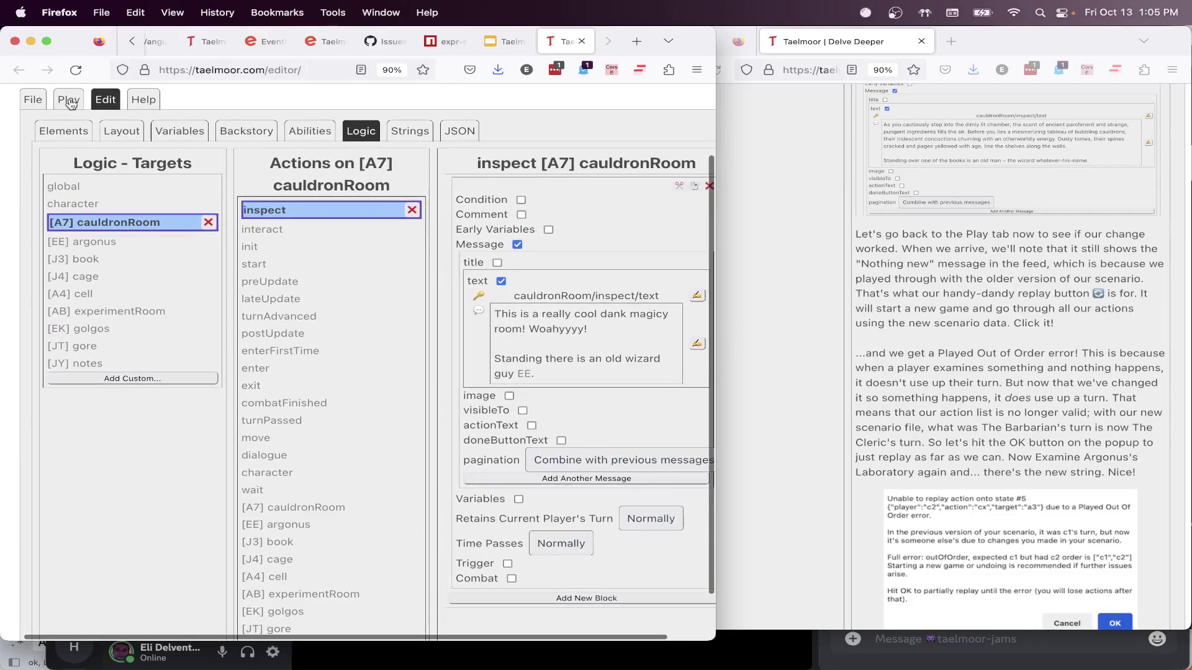
Replay the scenario in the play test and check how the argonus card code is rendered in the room's message
click(69, 102)
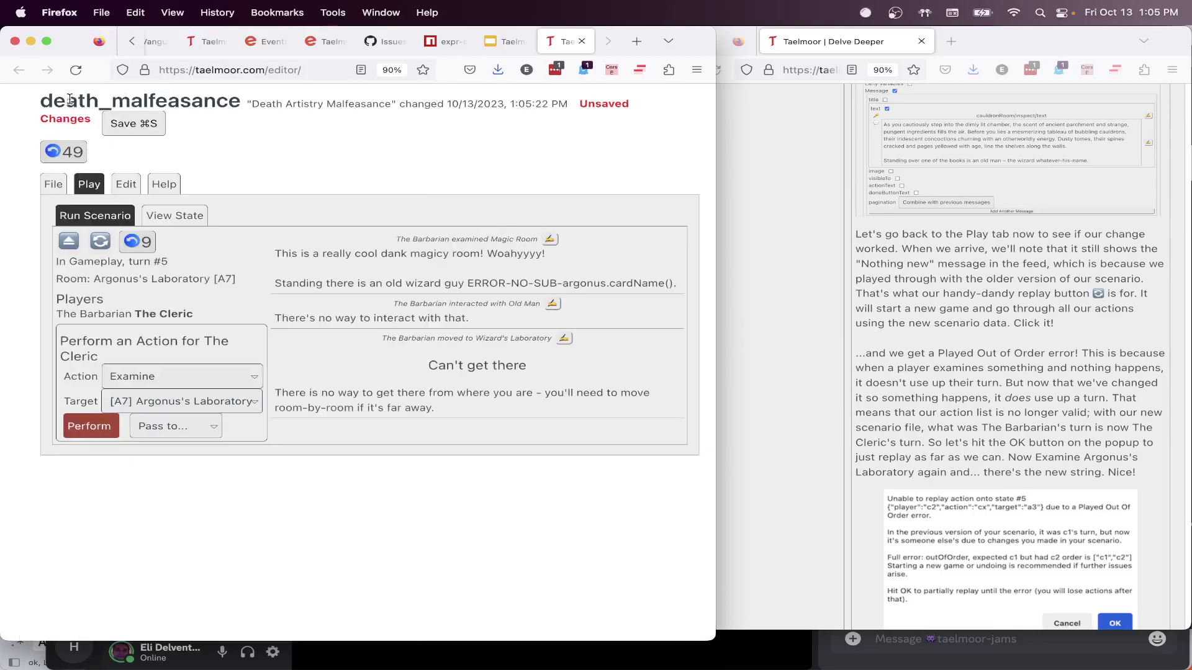
click(100, 244)
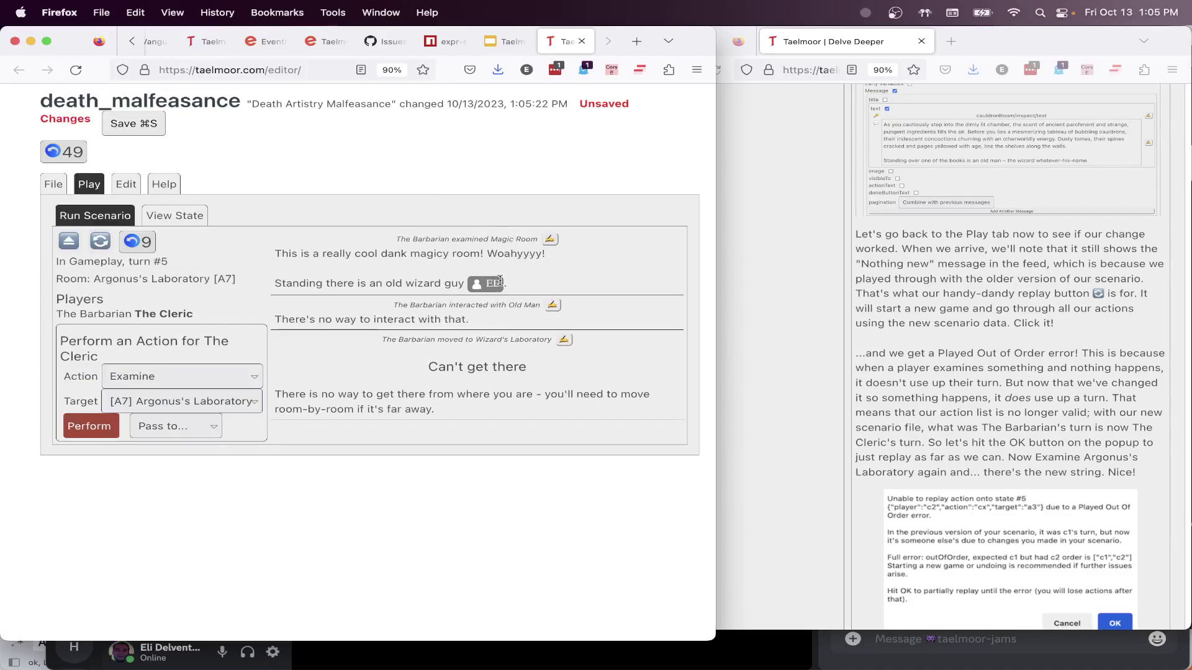
mouse_move(504, 284)
mouse_down()
mouse_move(335, 283)
mouse_move(270, 254)
mouse_move(357, 284)
mouse_move(509, 290)
mouse_up()
double_click(489, 284)
click(520, 291)
Look over the actions available to The Cleric without choosing a different one
click(177, 377)
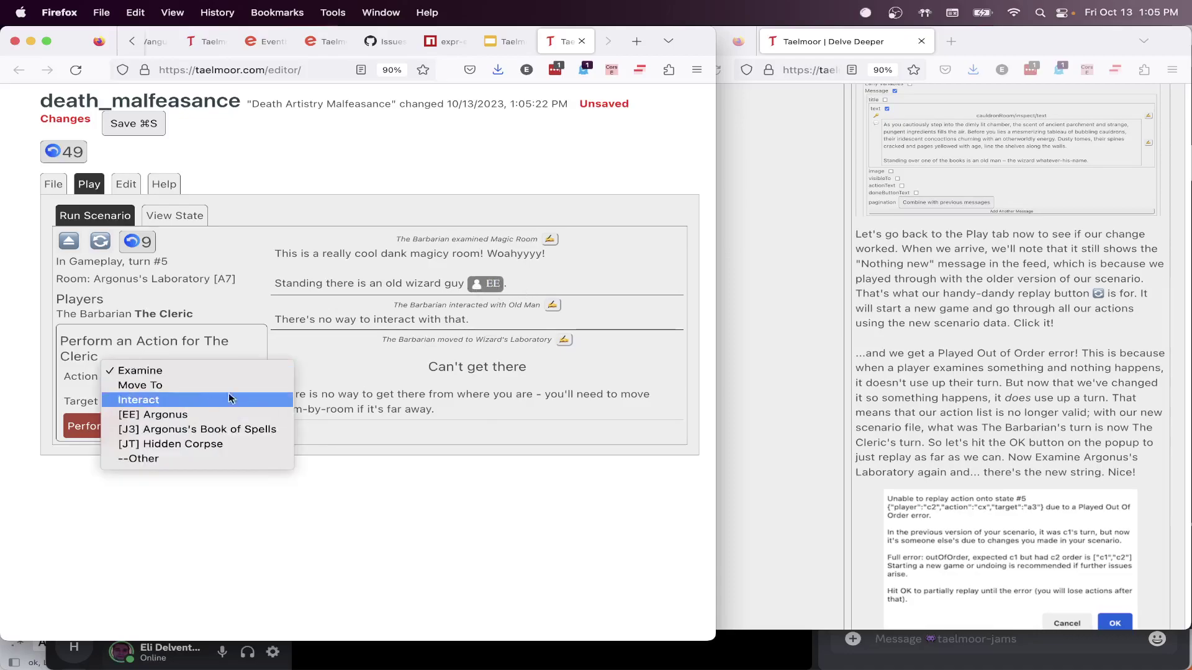
click(444, 297)
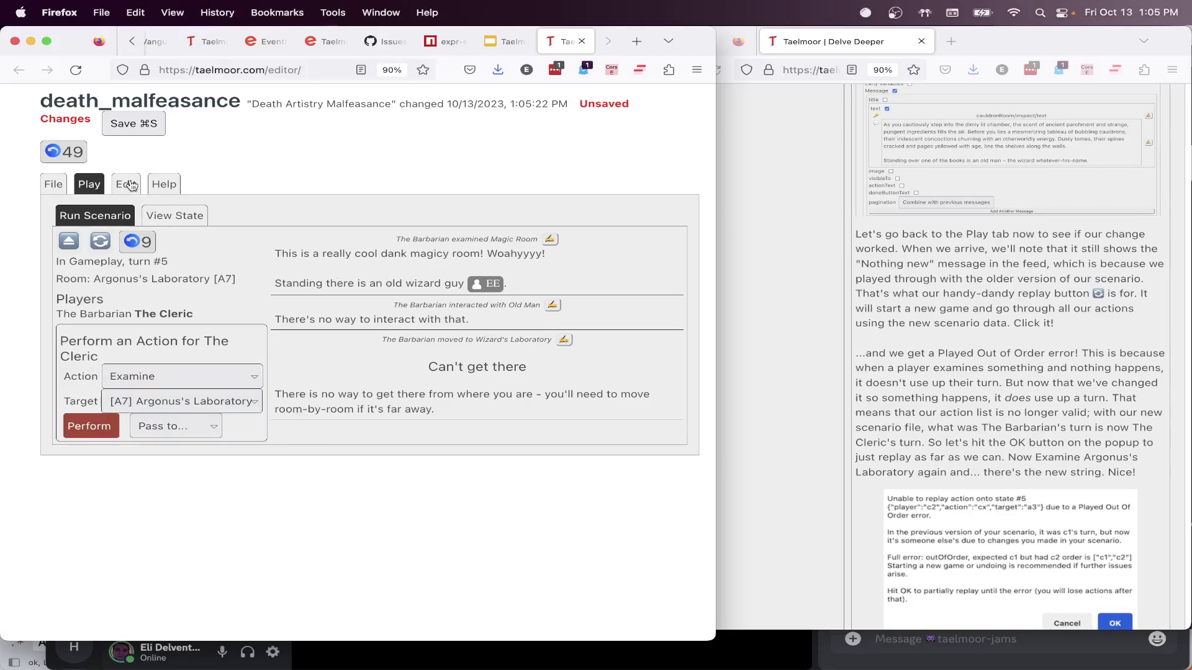
click(227, 378)
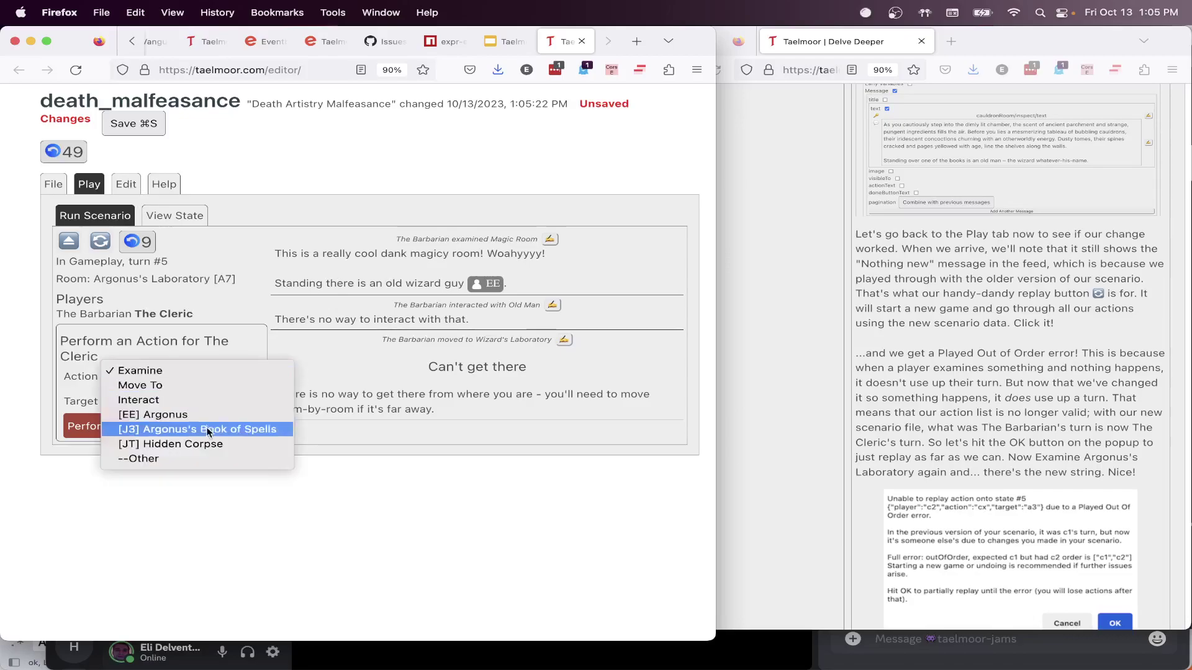
click(353, 489)
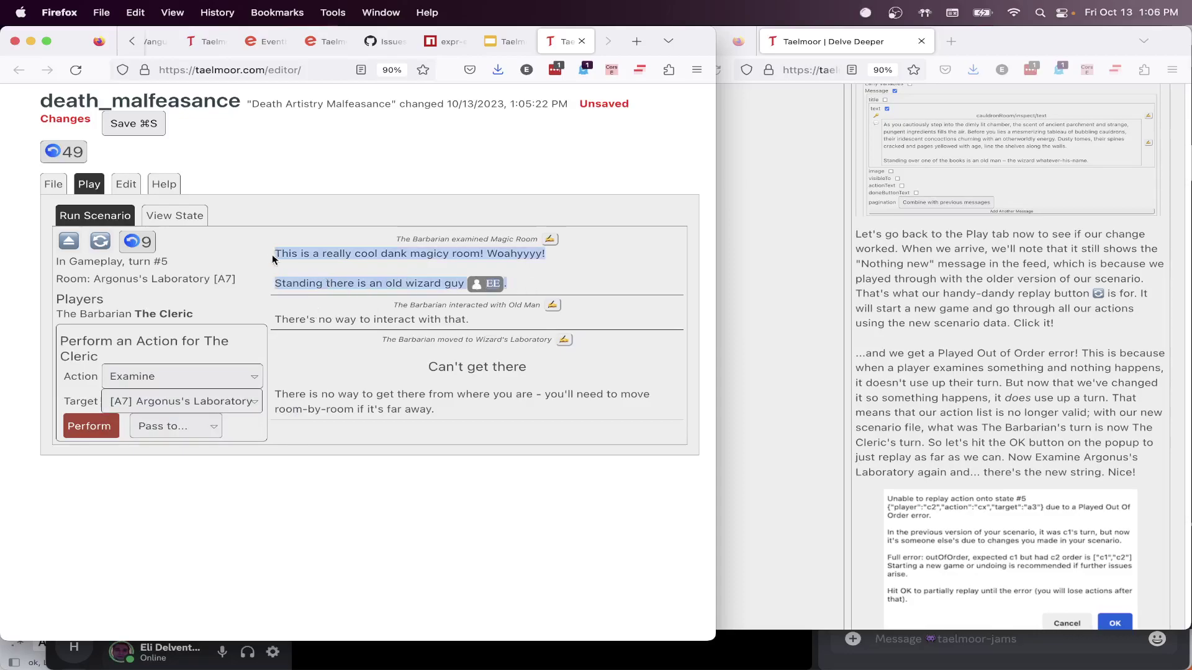
Add "He is looking over a book {{book.cardName()}}." to the end of the cauldronRoom inspect message text and apply it
click(137, 192)
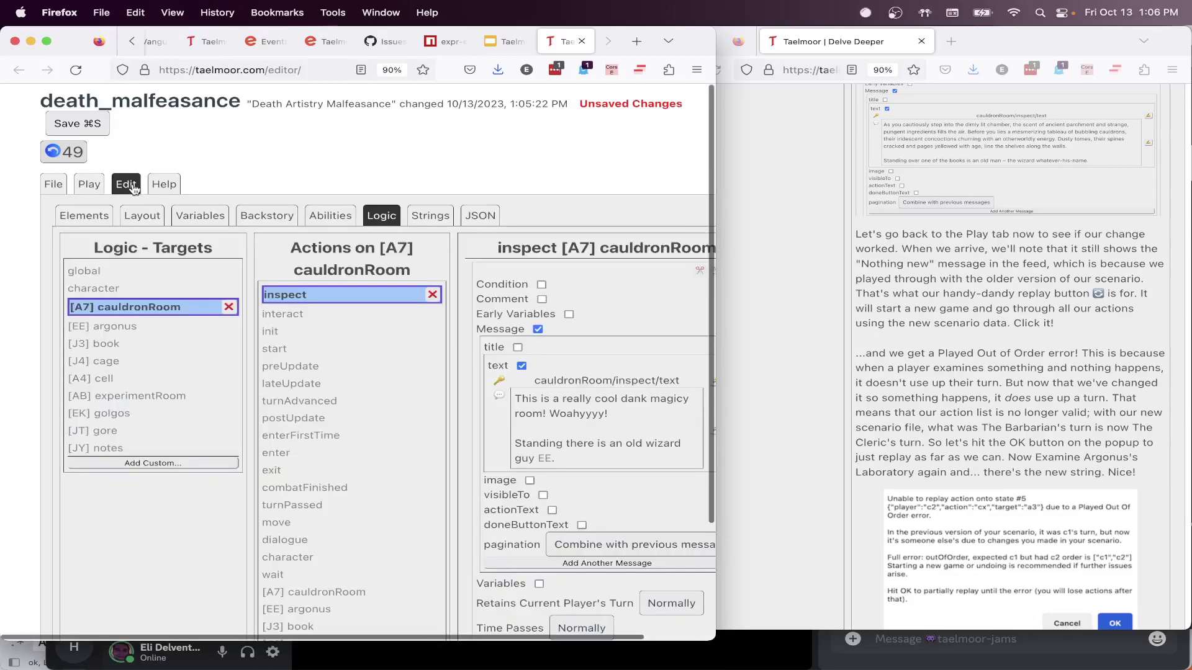
scroll(519, 341, down, 2)
scroll(519, 341, right, 3)
scroll(519, 341, down, 2)
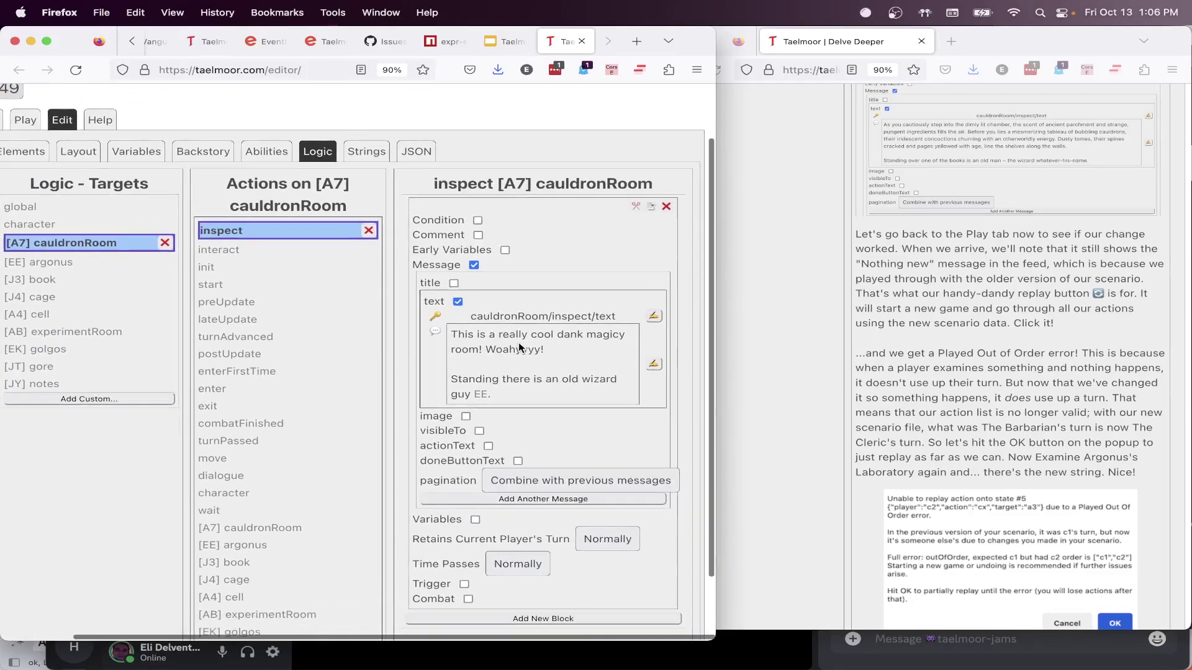
click(654, 363)
text(H)
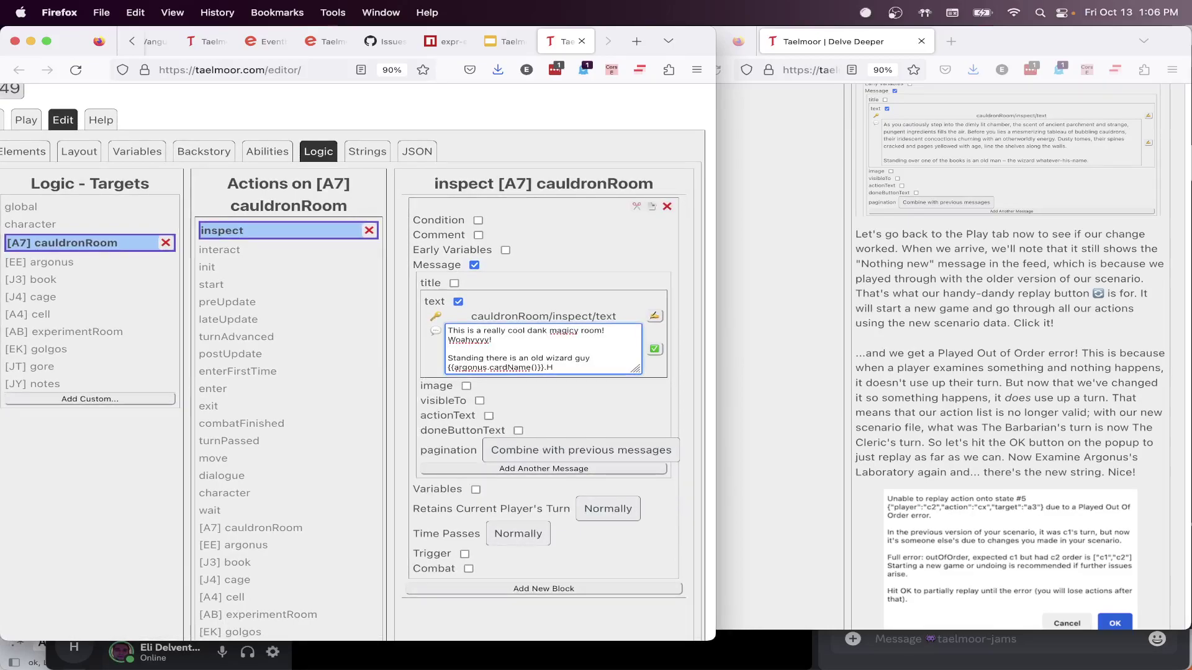
text(e is looking over a book {{{}})
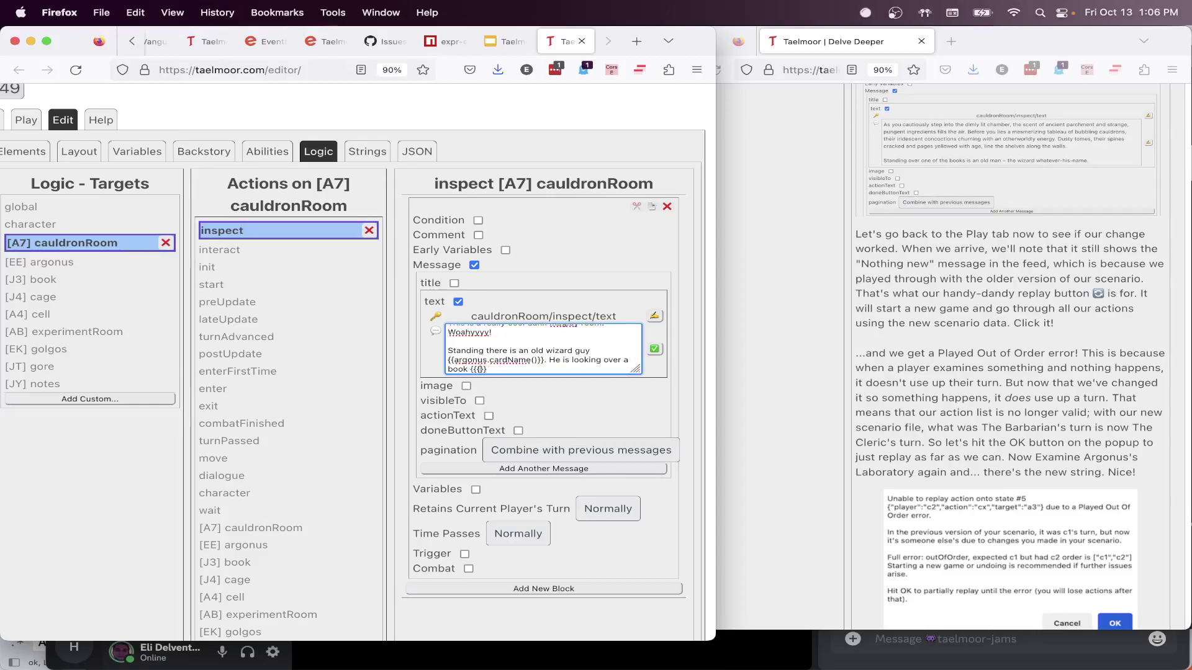
text({boo)
key(BackSpace)
text(k.cardName())
click(655, 350)
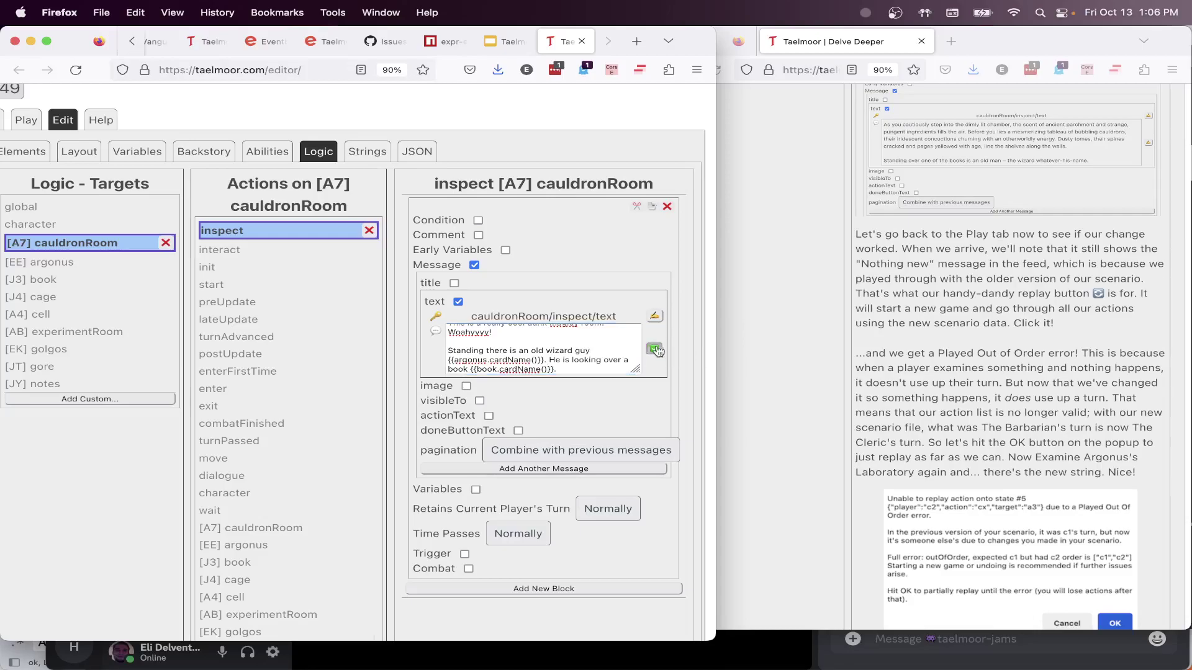
Try replacing "book {{book.cardName()}}" with {{book.fullName()}} in the message text, apply it, and undo the change
click(613, 394)
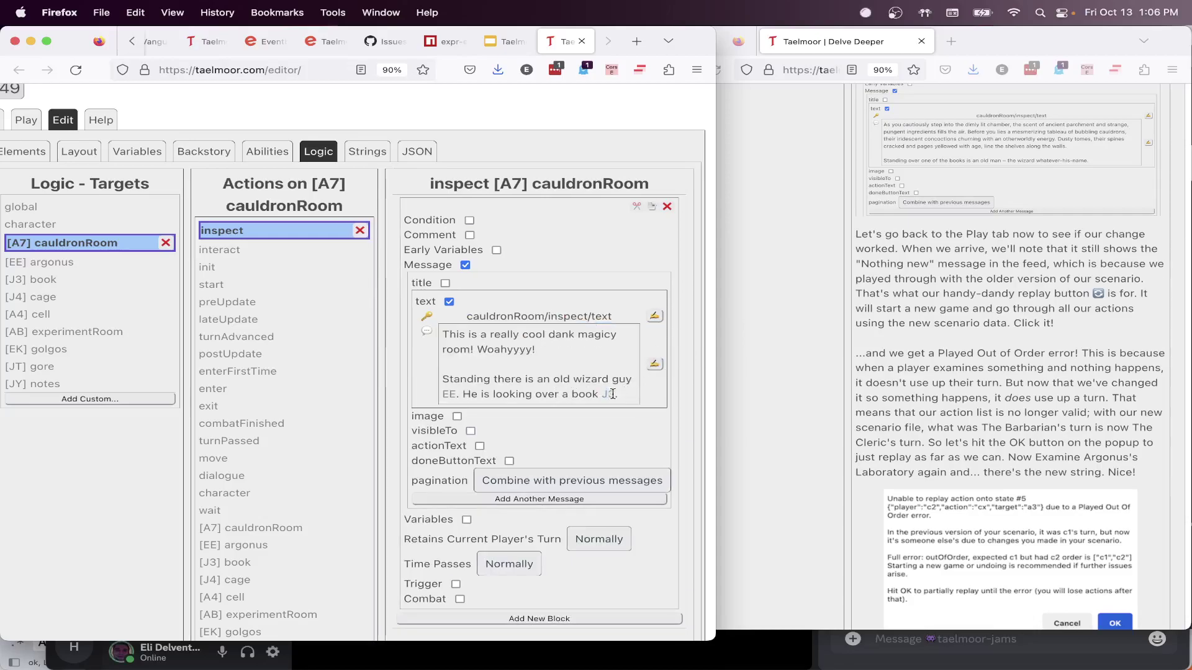
scroll(613, 394, left, 2)
scroll(613, 394, up, 2)
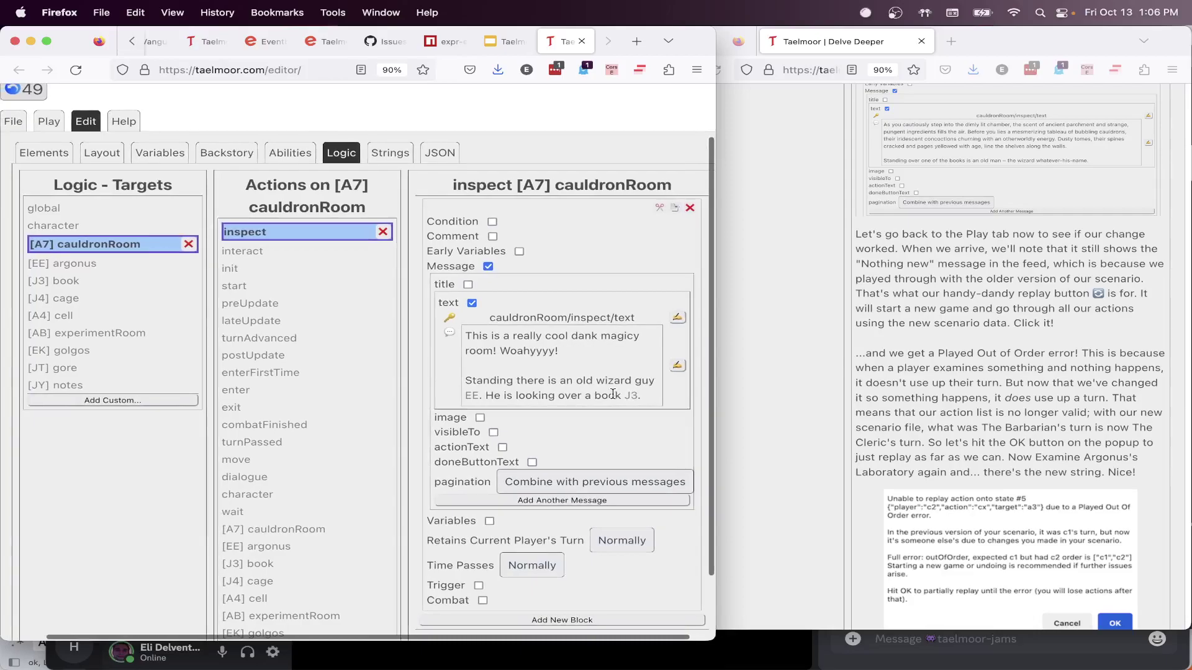
click(613, 394)
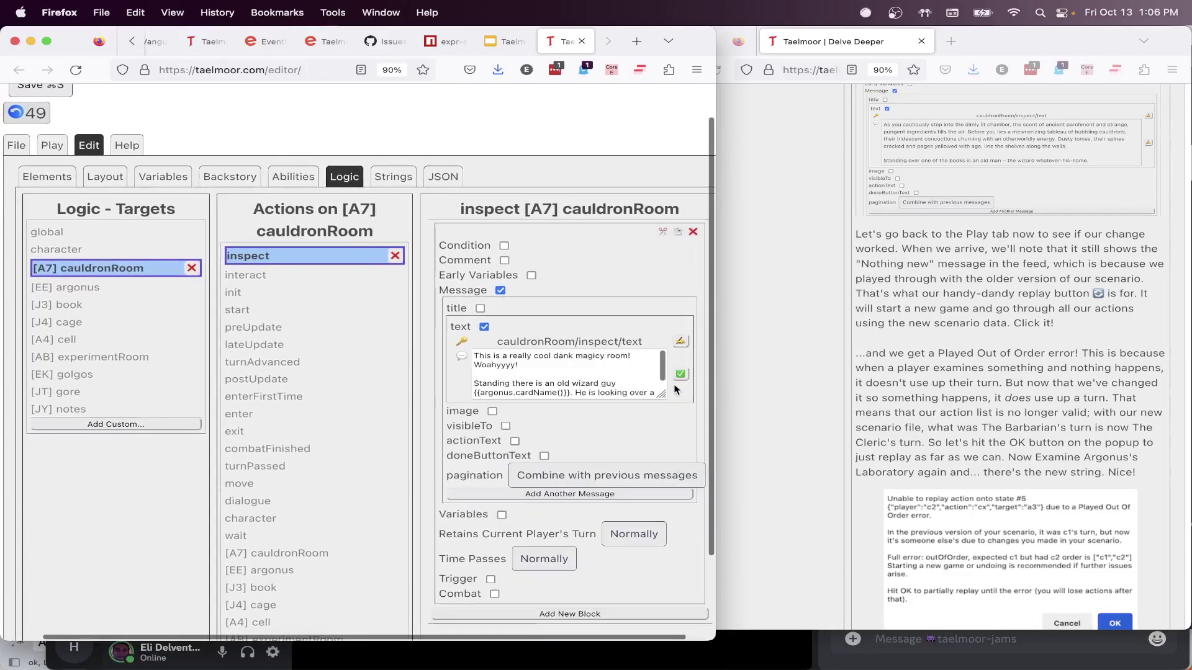
scroll(613, 390, down, 1)
click(613, 389)
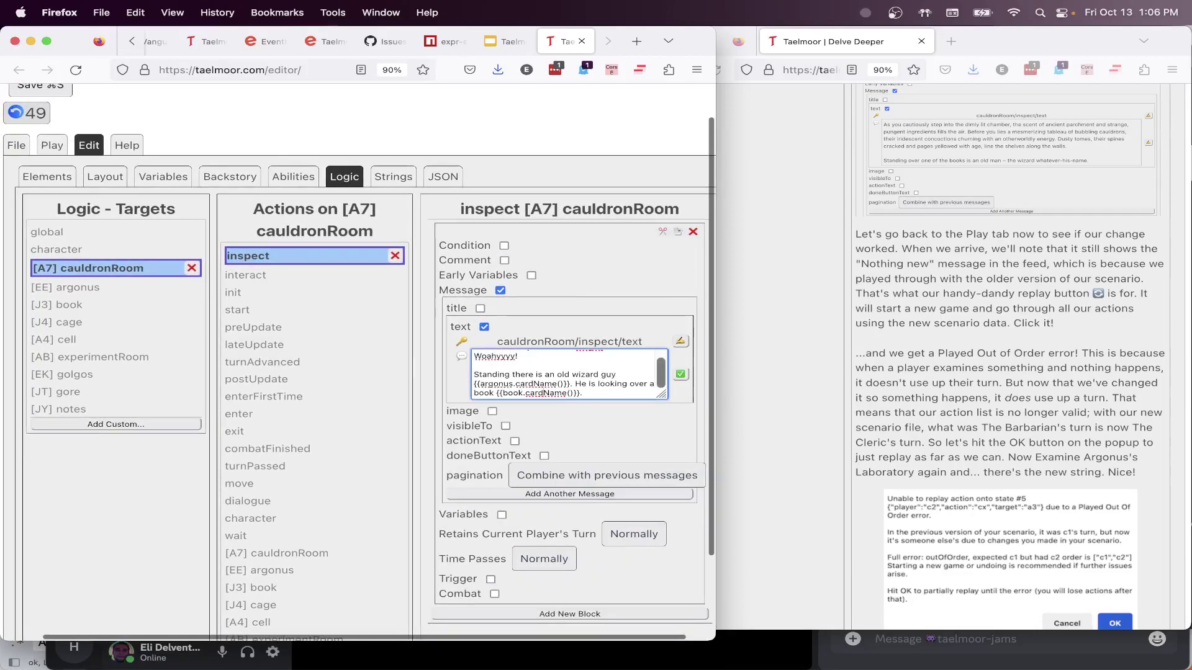
key(BackSpace)
key(BackSpace)
key(BackSpace)
key(BackSpace)
text(full)
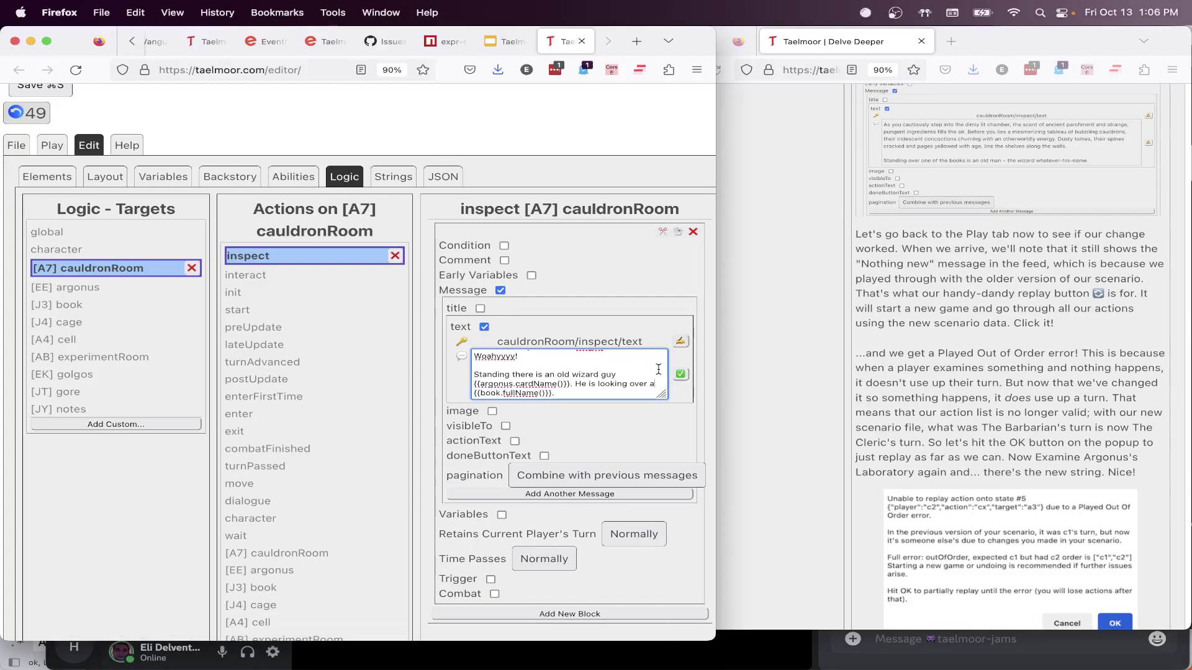
click(681, 377)
scroll(624, 397, down, 1)
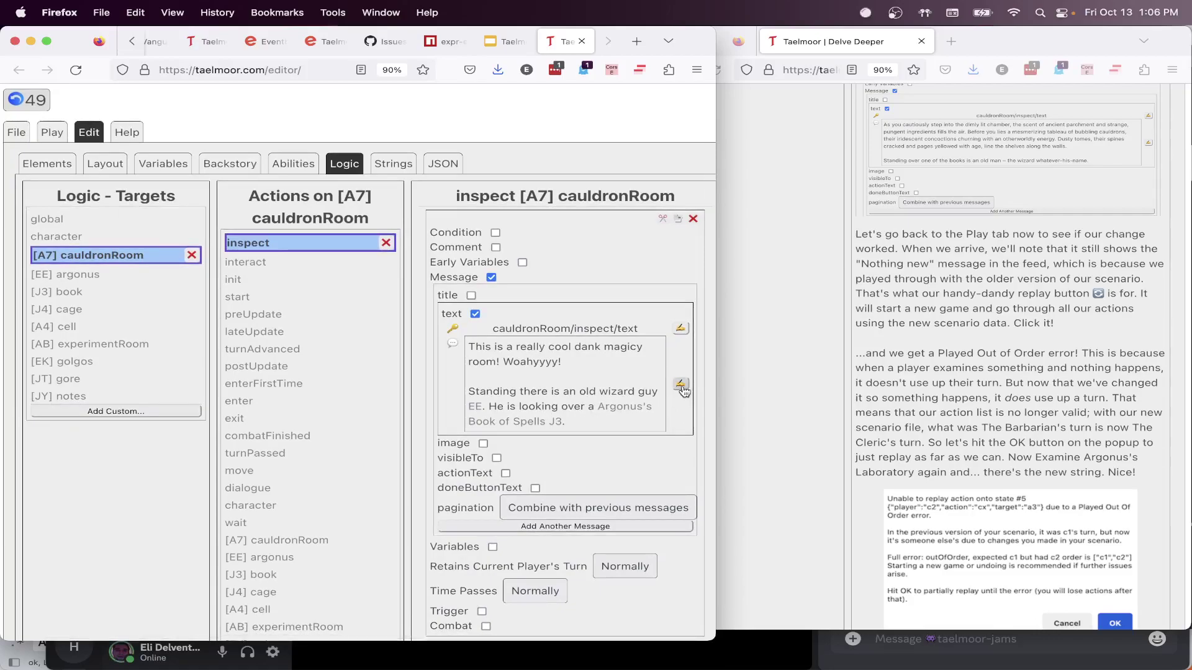
key(super+z)
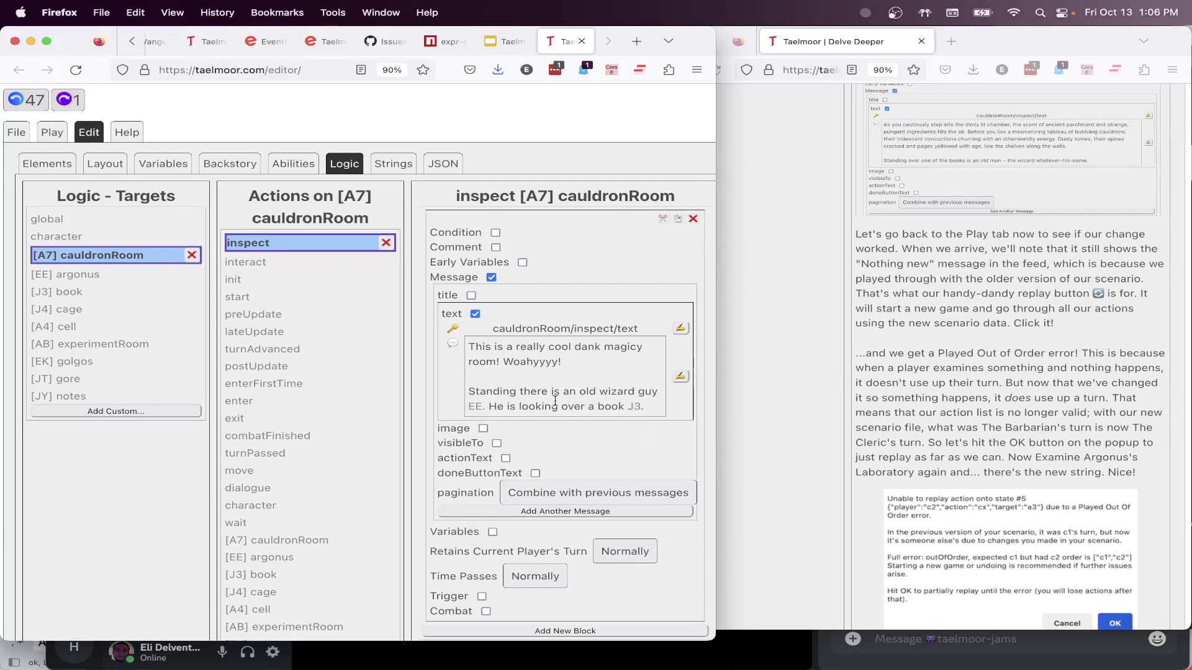
Add the sentence "It is called {{book.name()}}." to the end of the message text and apply it
drag(647, 406, 471, 391)
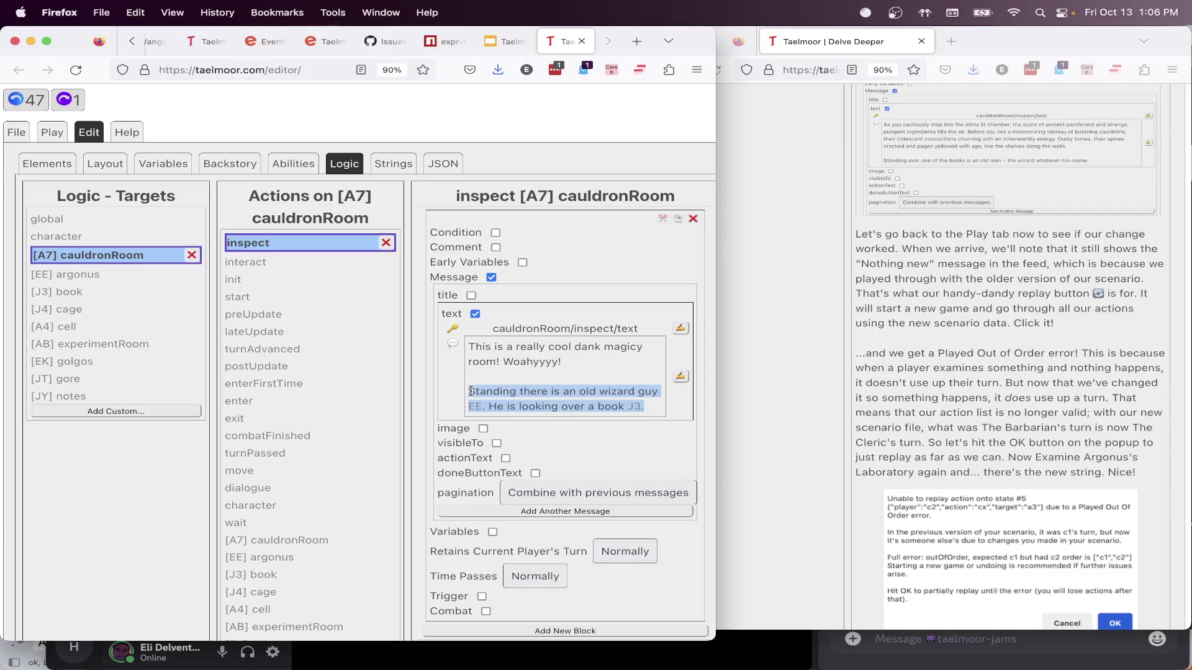
click(568, 396)
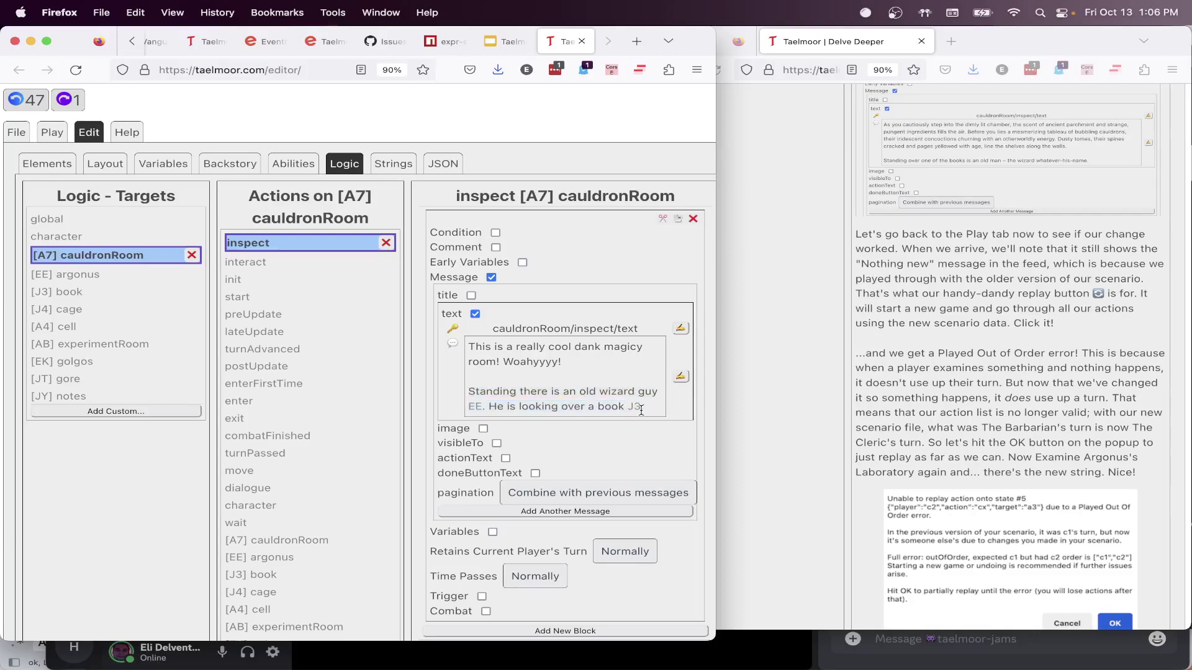
drag(644, 408, 460, 401)
click(562, 392)
click(680, 376)
click(610, 377)
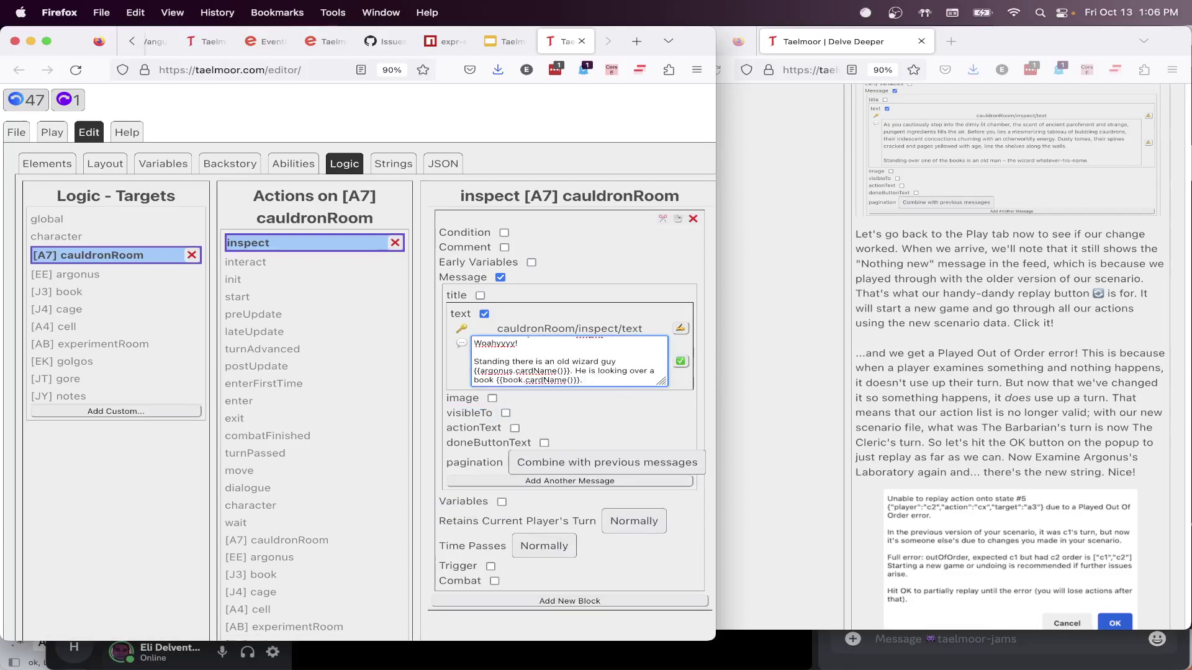
text(It is called {{book.name)
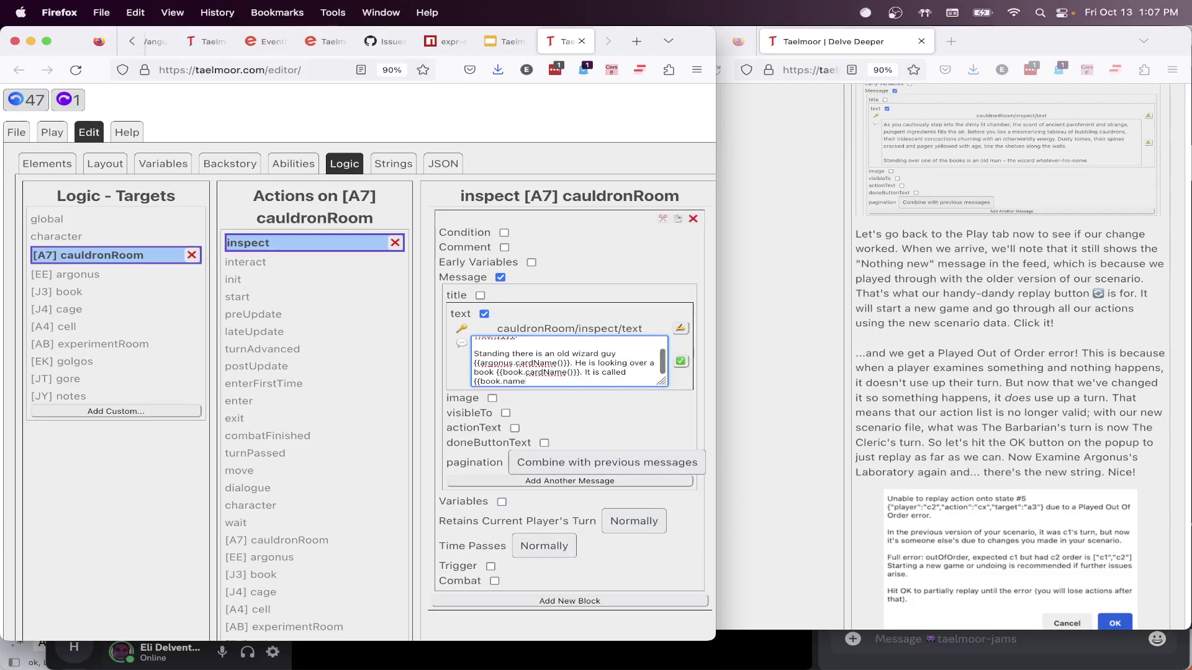
text(()}}.)
click(681, 361)
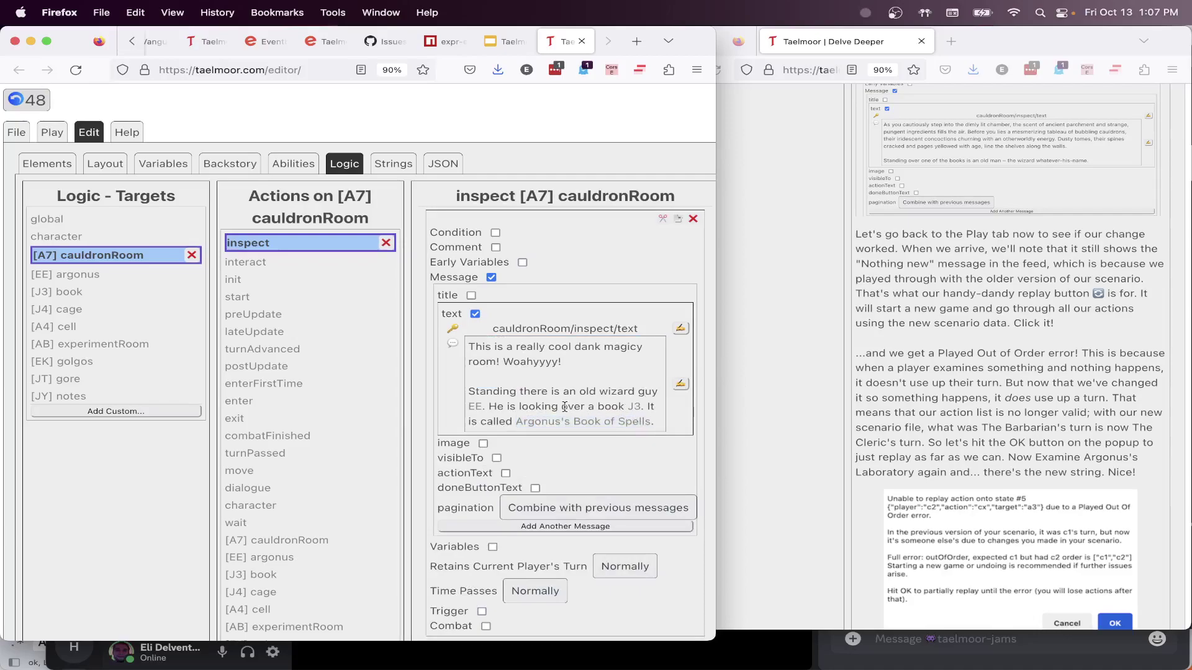
Replay the scenario in the play test and check how the book's card code and name are rendered
scroll(435, 310, left, 2)
click(88, 133)
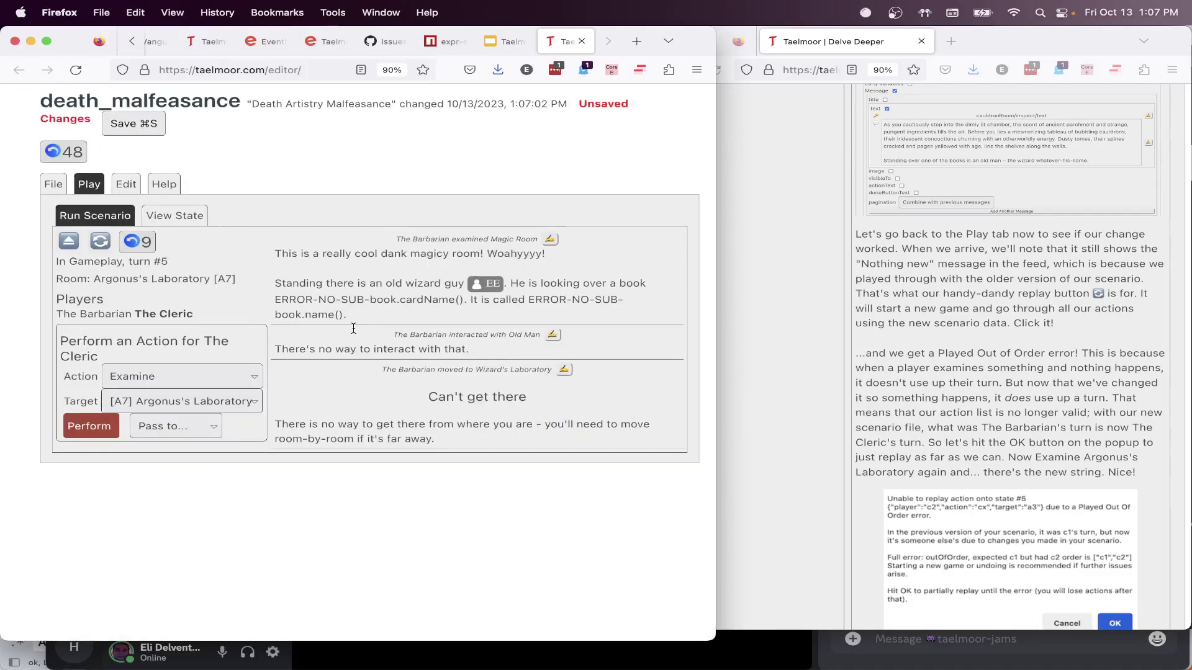
click(100, 241)
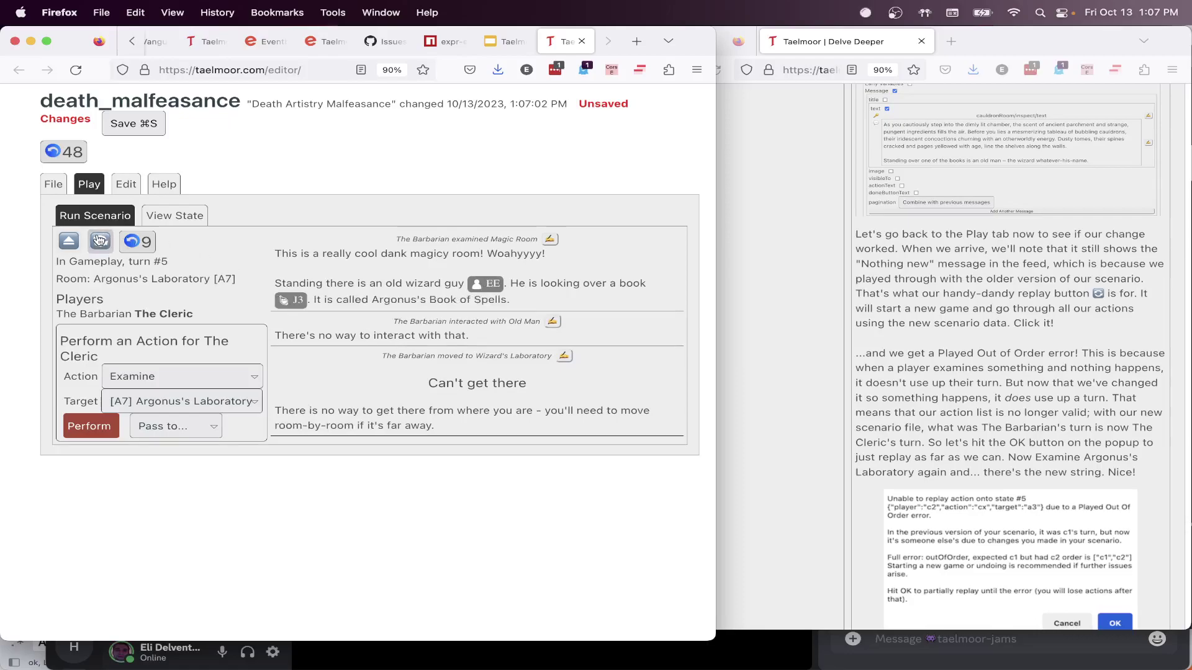
drag(375, 300, 273, 285)
click(513, 297)
scroll(1064, 423, down, 5)
Insert an extra { before book.name() in the cauldronRoom inspect message text and apply it
click(128, 188)
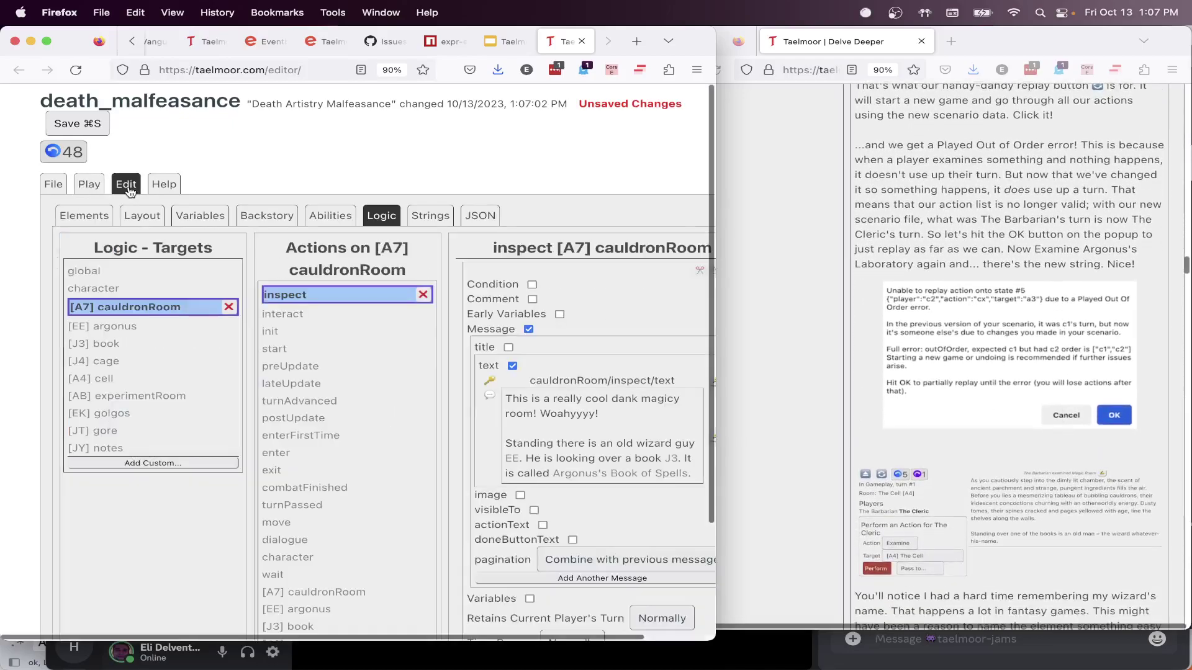
scroll(434, 403, right, 2)
click(475, 430)
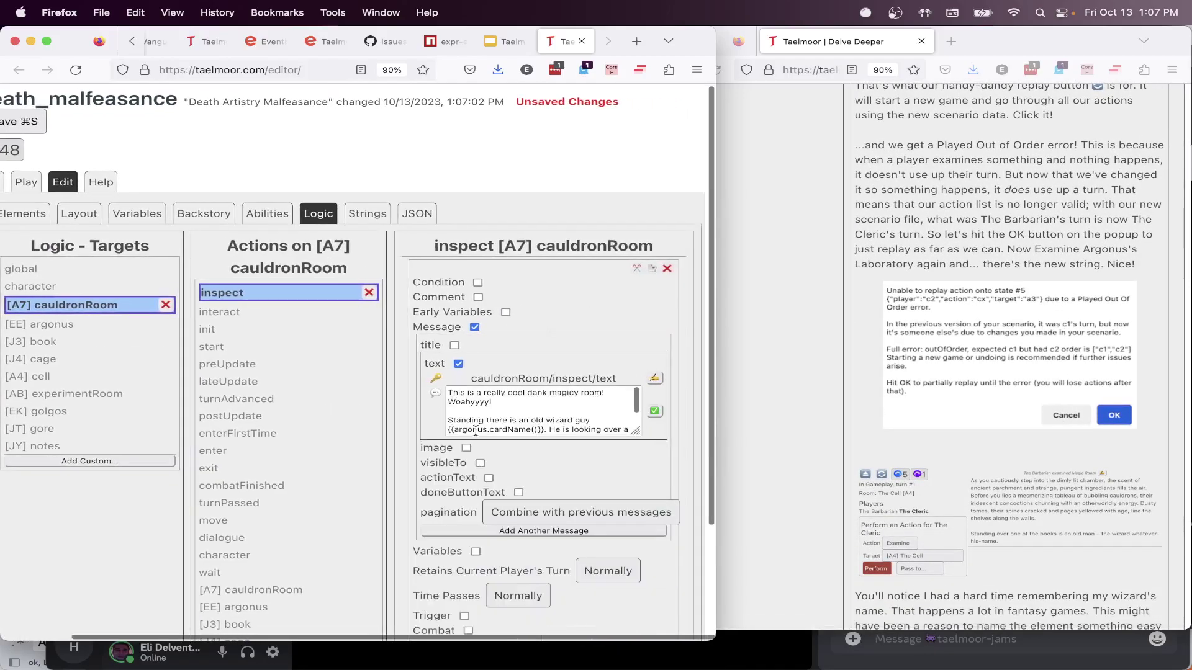
scroll(555, 429, down, 1)
click(467, 436)
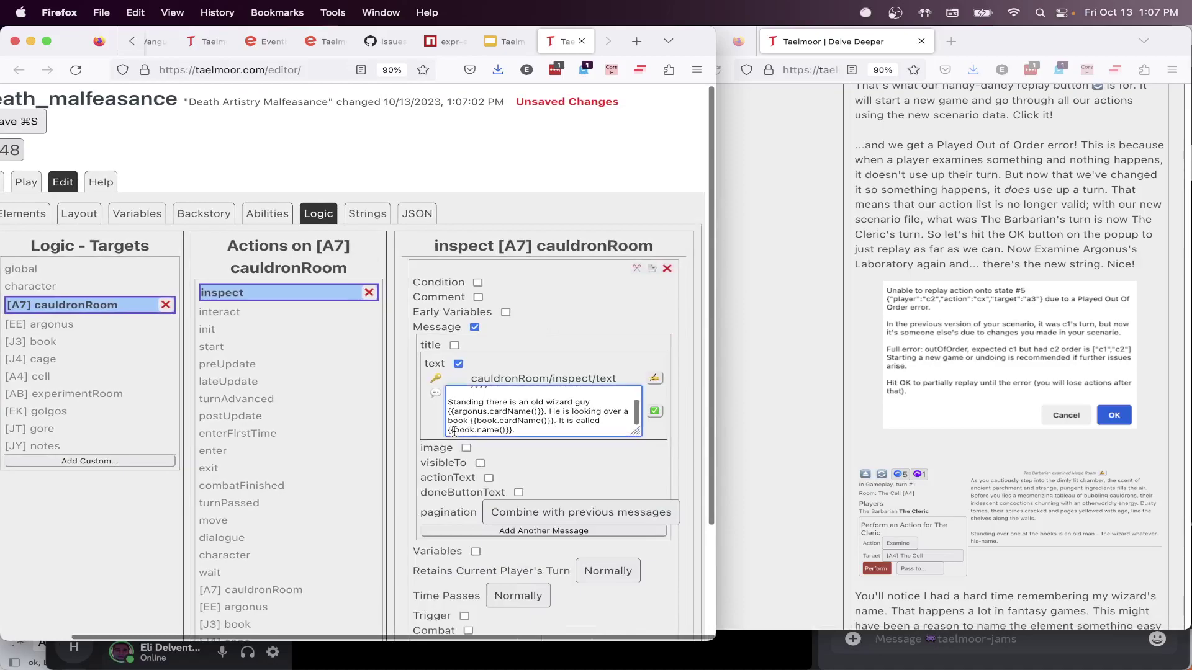
text({)
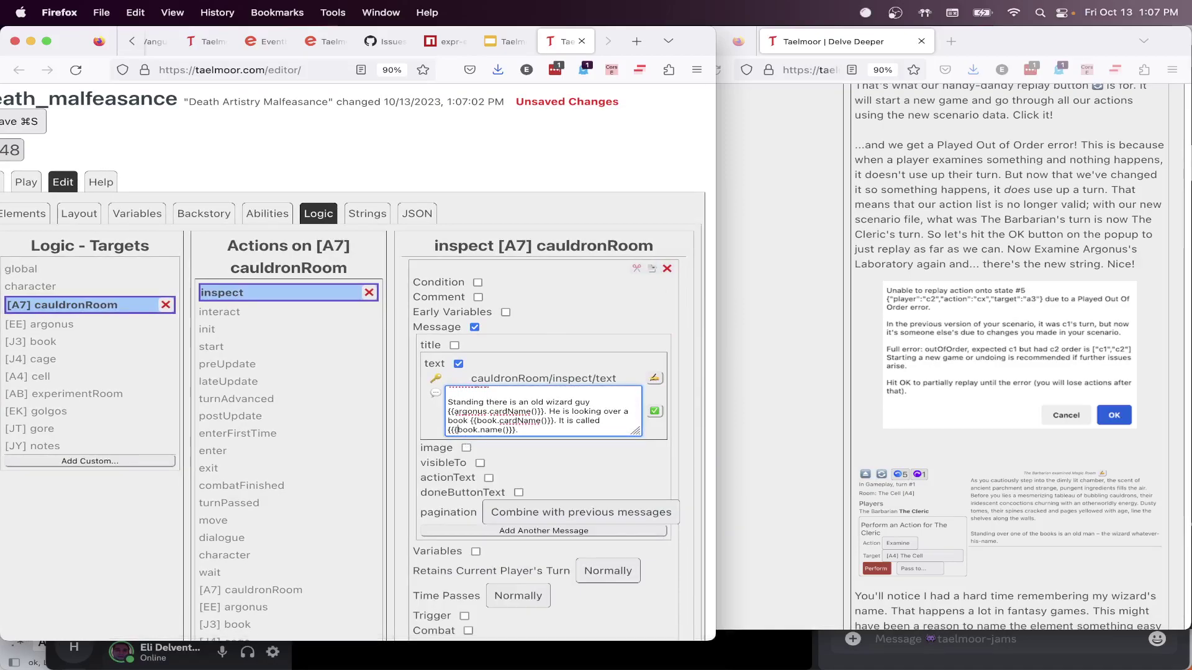
click(655, 411)
scroll(49, 158, left, 2)
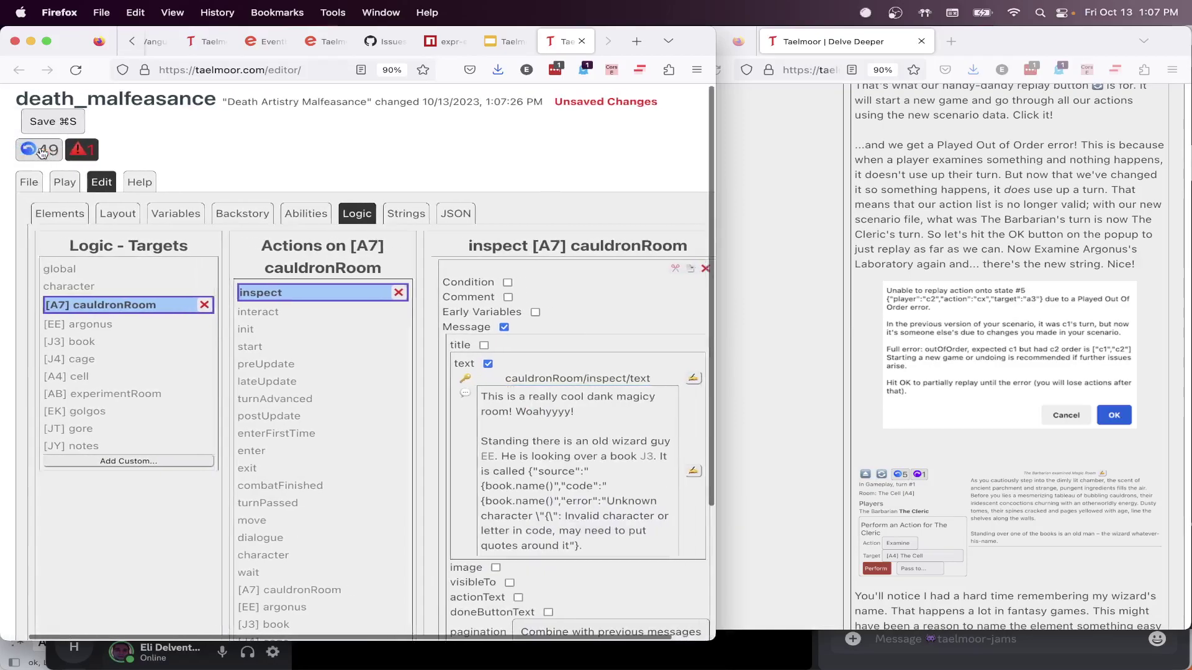
Open the error report and examine the affected string, the offending code and the error message
click(106, 149)
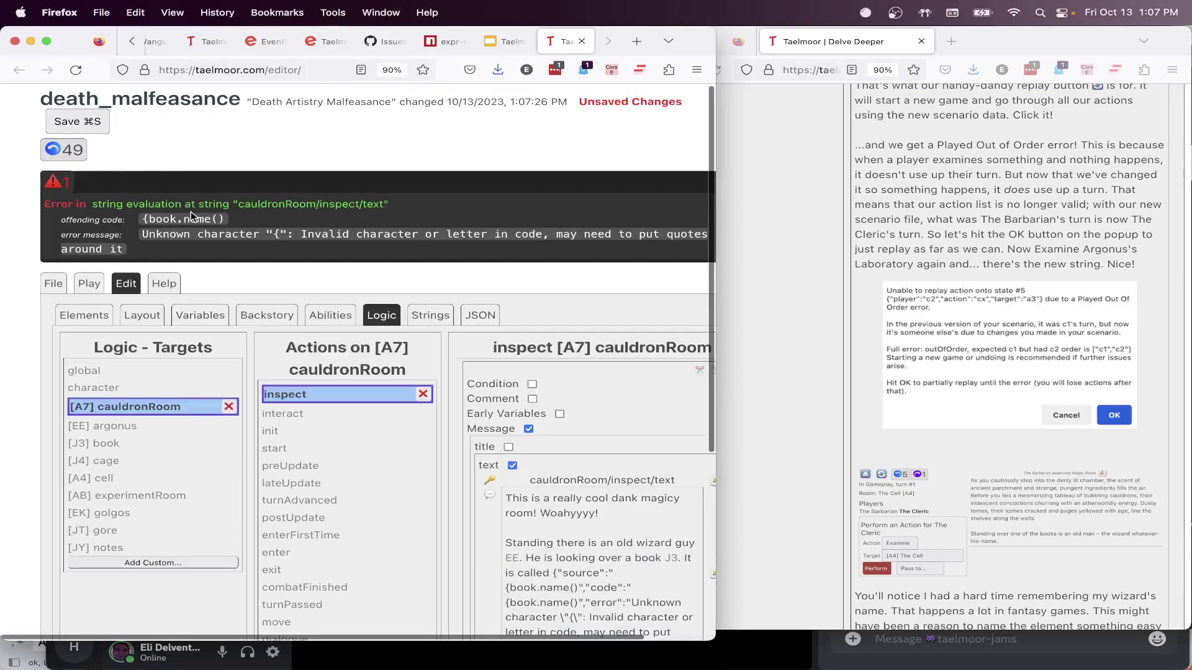
drag(93, 204, 367, 205)
click(396, 206)
scroll(410, 247, down, 1)
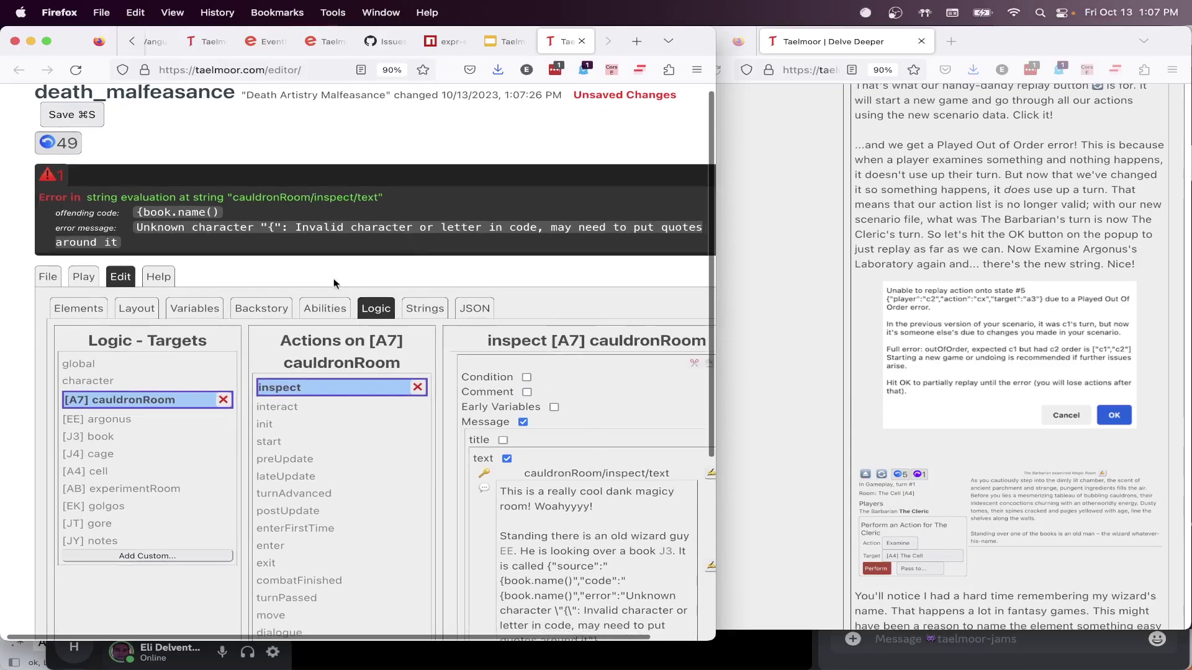
double_click(269, 227)
scroll(304, 229, right, 3)
scroll(306, 229, down, 2)
scroll(322, 174, left, 2)
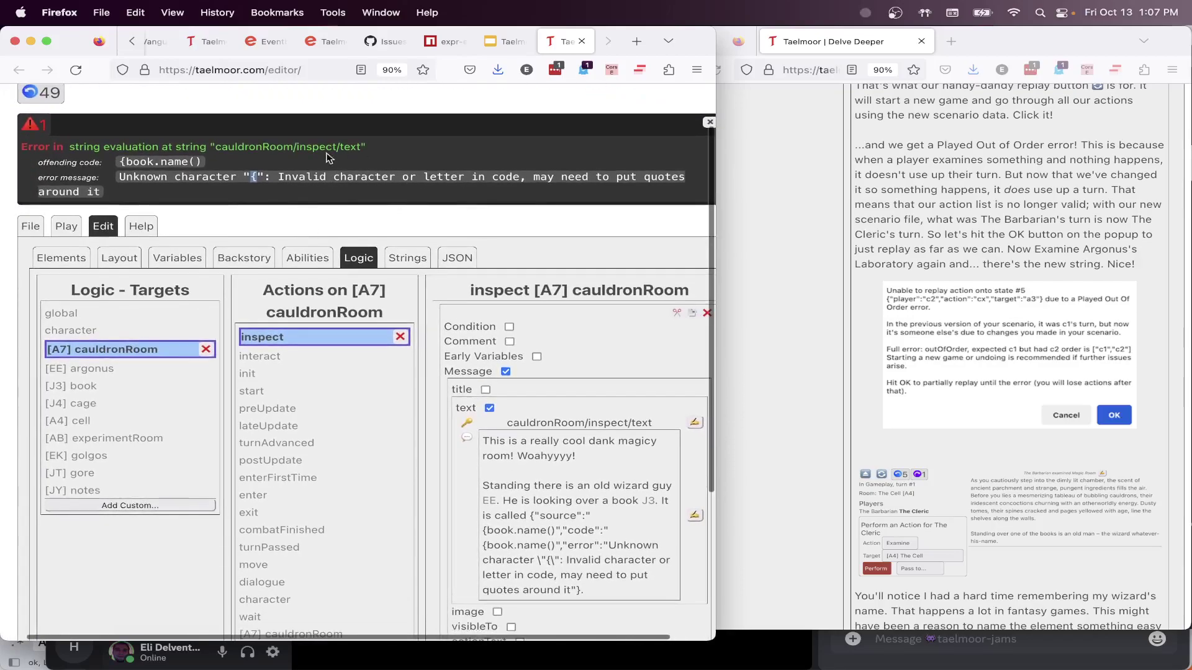
Remove the extra { before book.name() in the cauldronRoom inspect message text and apply it
click(629, 475)
scroll(696, 509, down, 1)
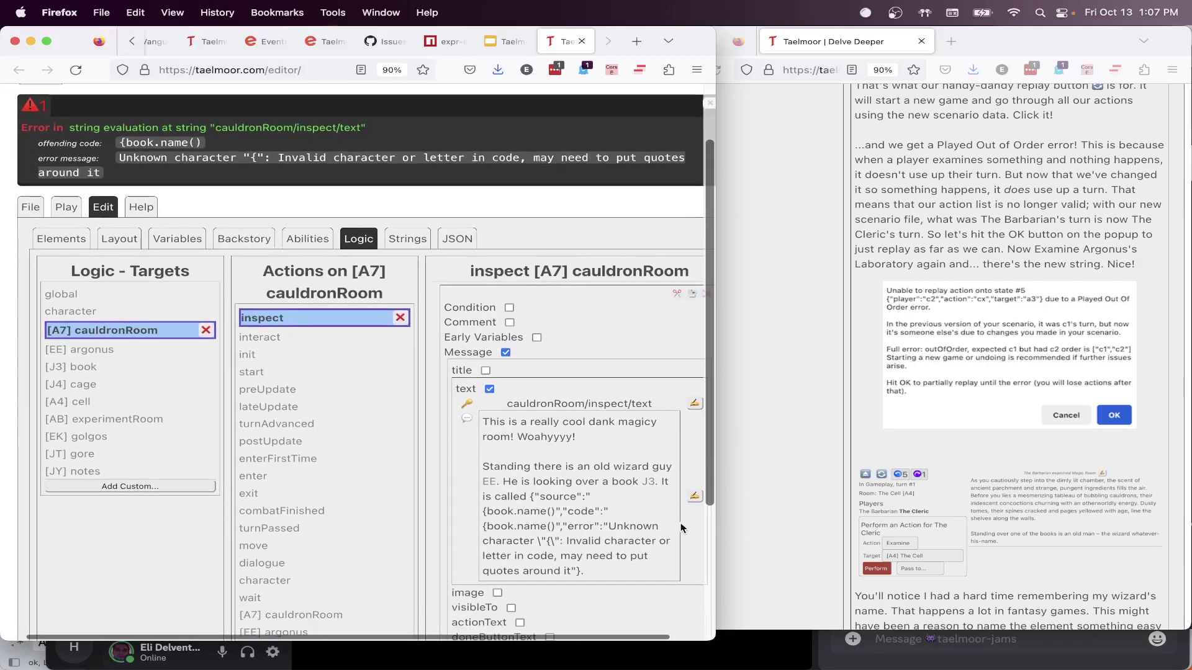
click(695, 496)
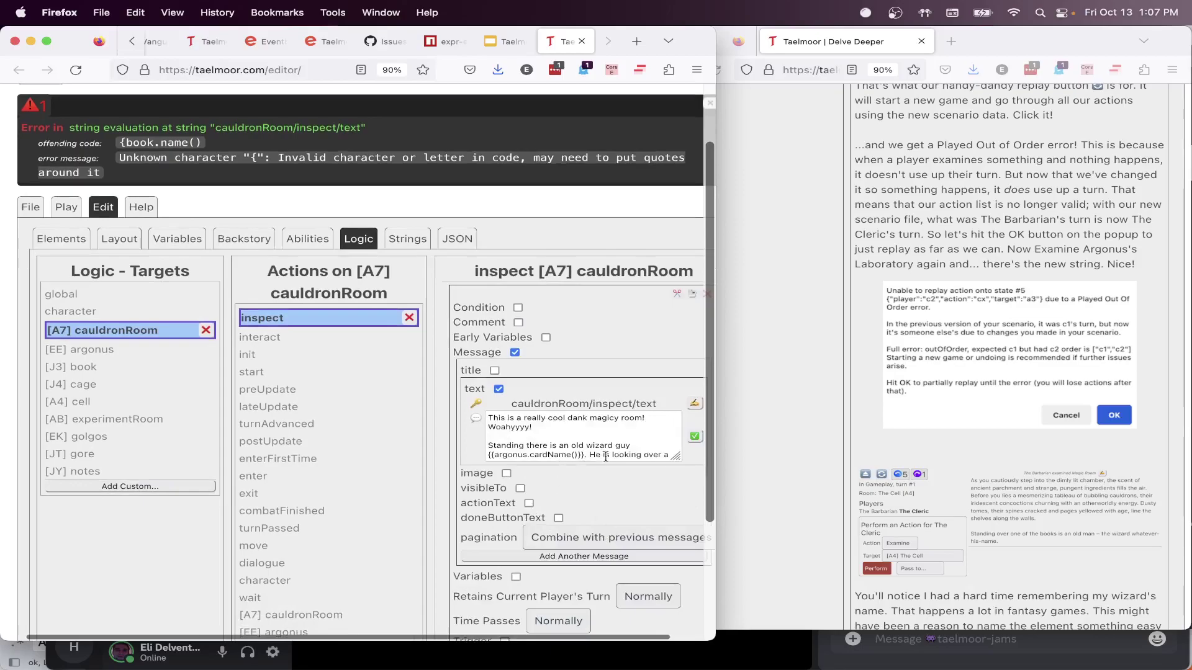
scroll(555, 453, down, 2)
click(495, 455)
key(BackSpace)
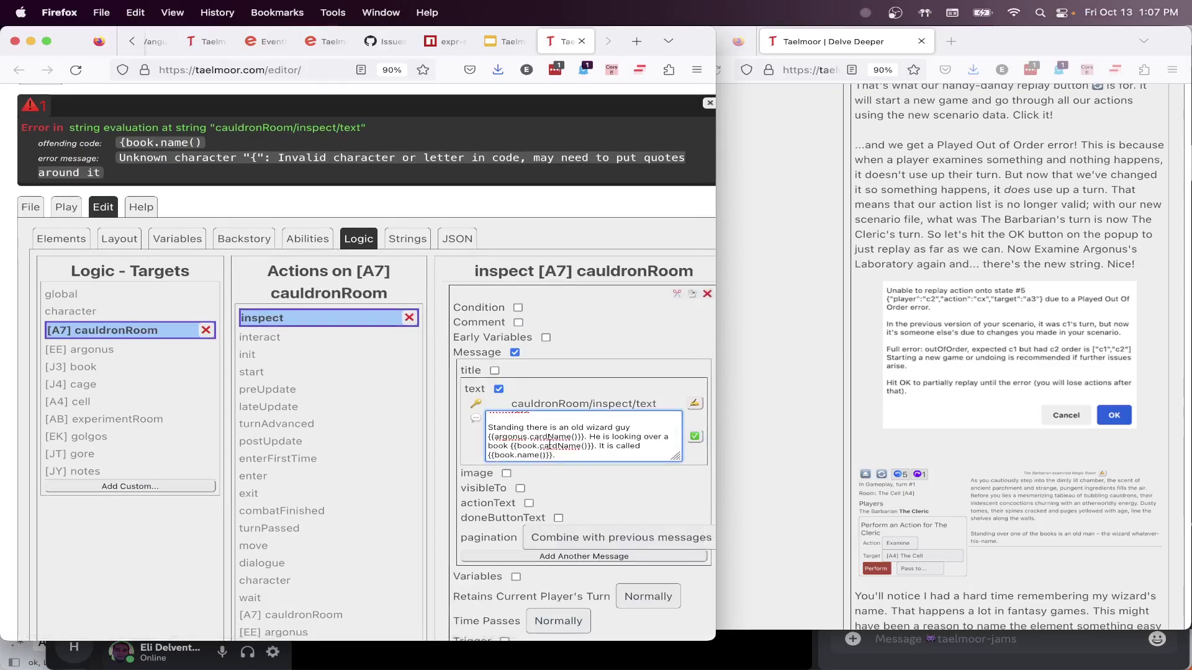
click(694, 436)
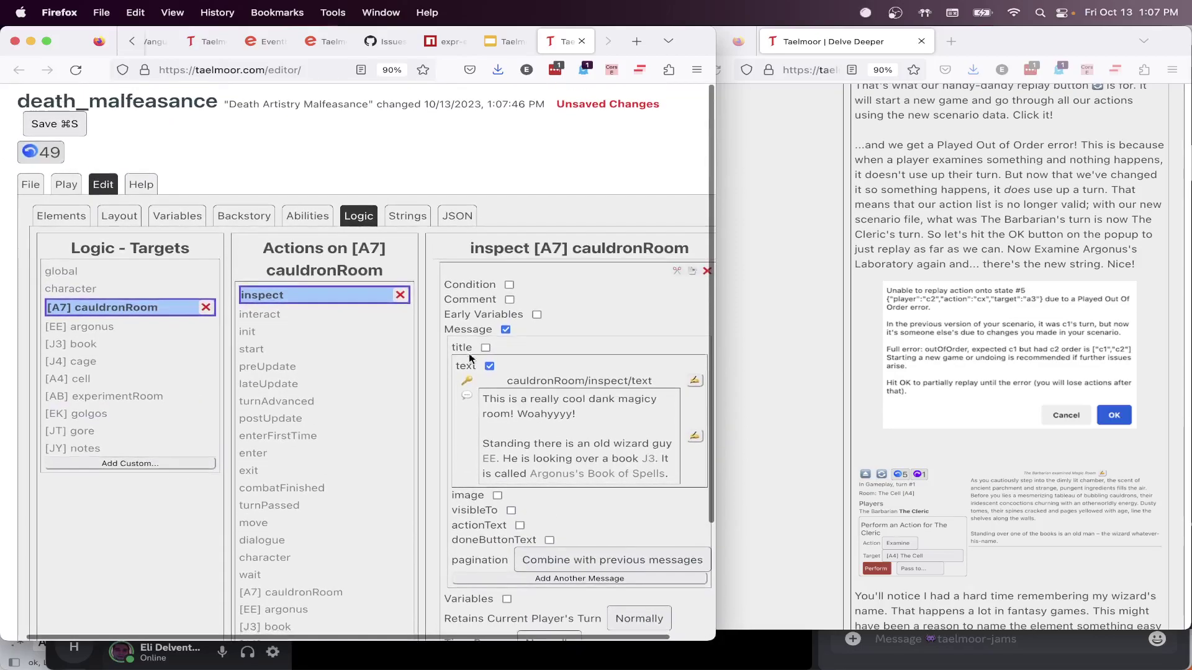
scroll(554, 414, down, 2)
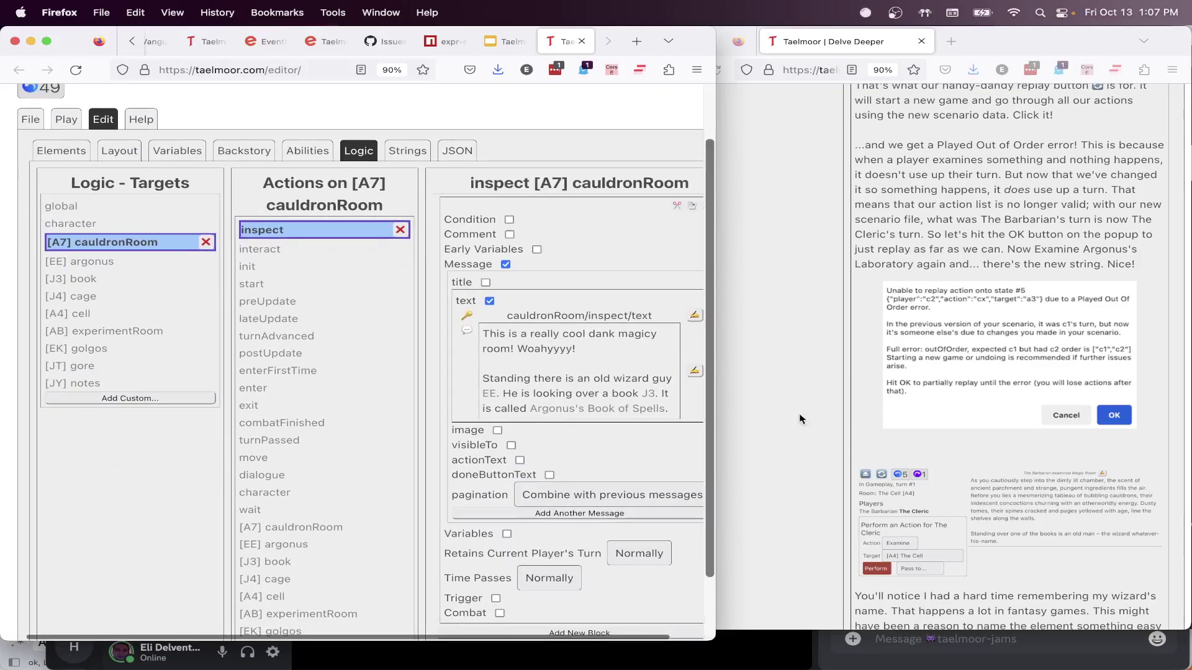
Open the Evaluation API help and look through its list of available variables and functions
scroll(941, 407, down, 1)
scroll(941, 407, down, 2)
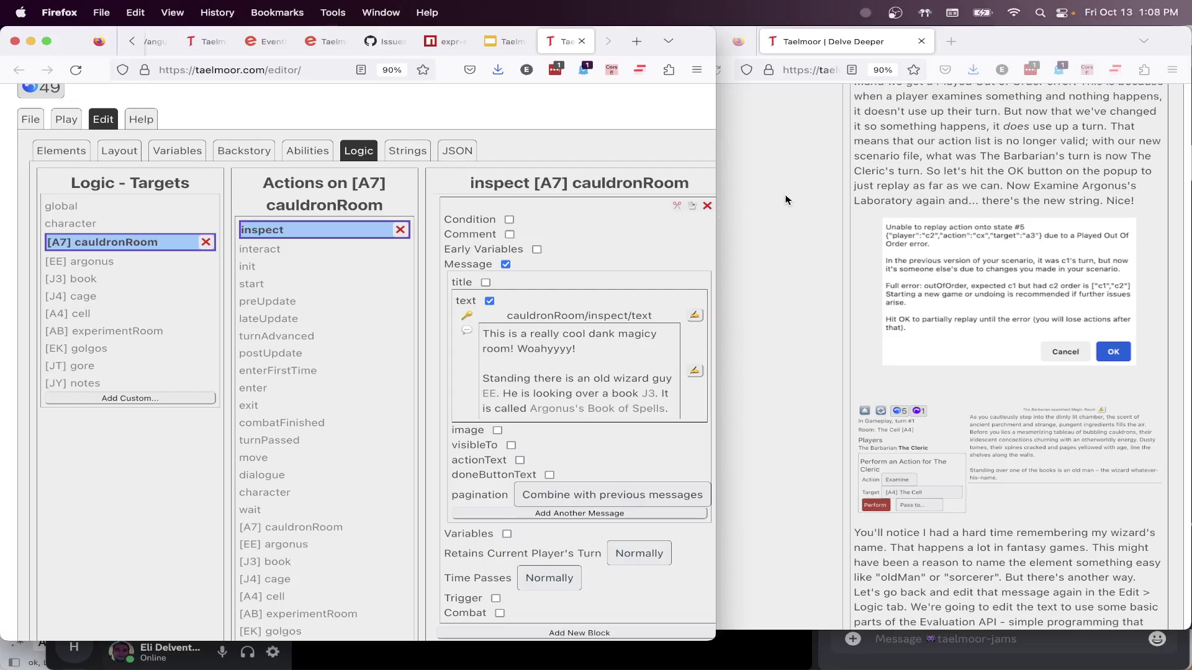
click(141, 120)
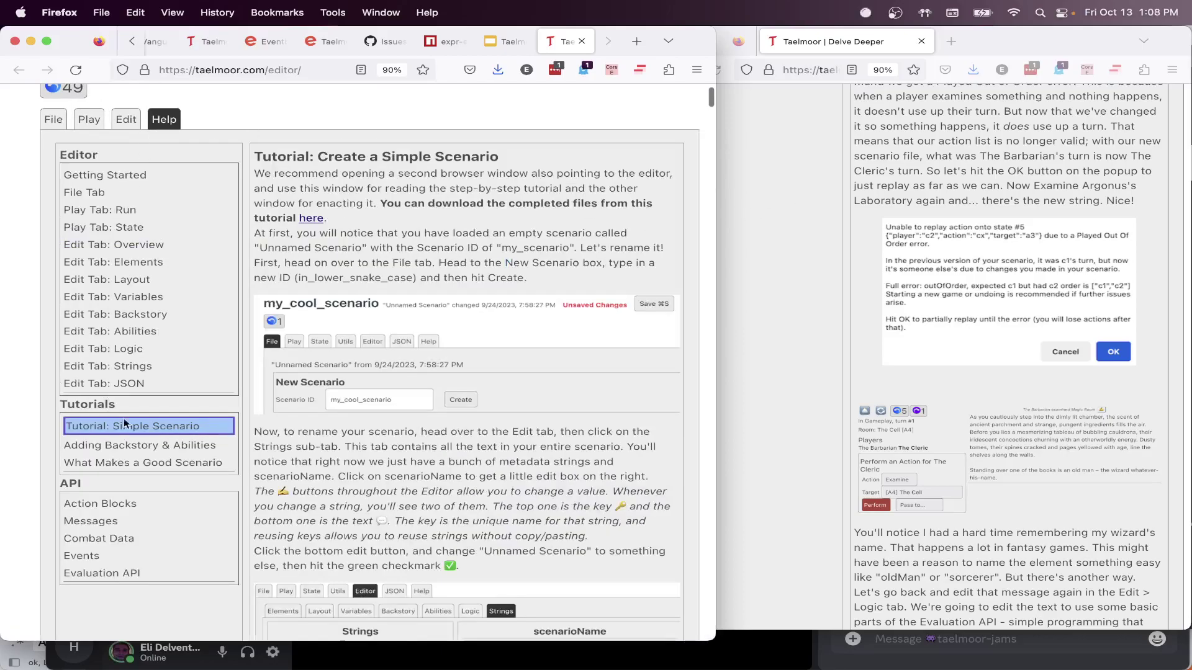
scroll(162, 453, down, 1)
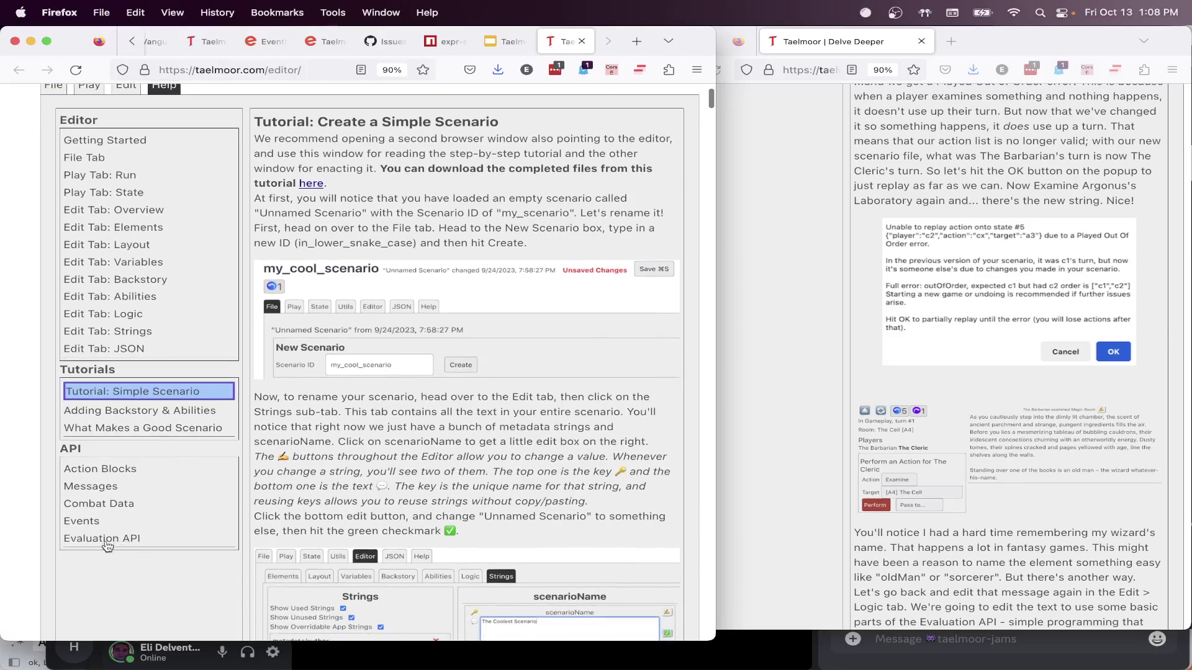
click(107, 540)
scroll(397, 424, down, 5)
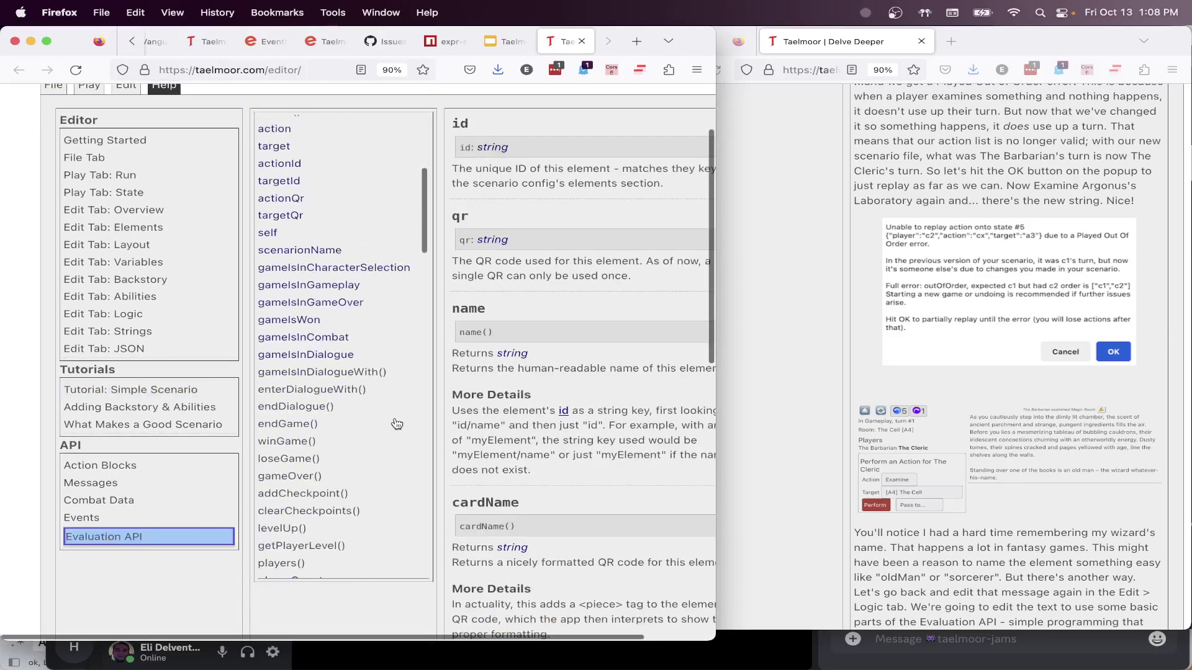
scroll(398, 424, down, 15)
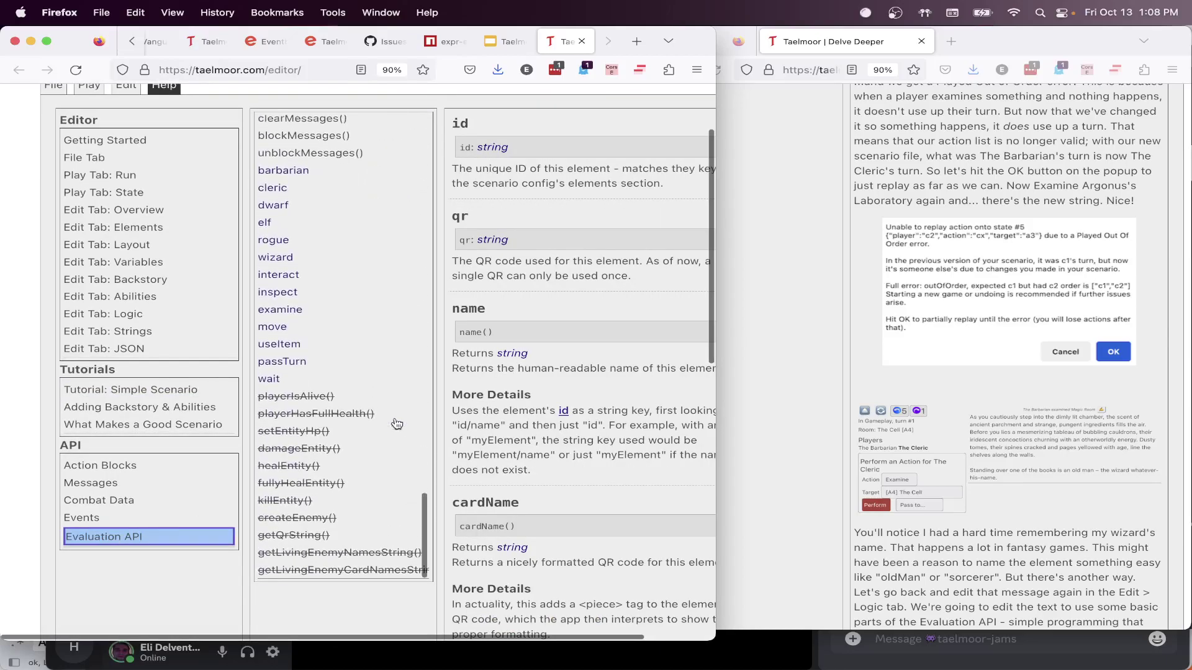
scroll(397, 424, up, 20)
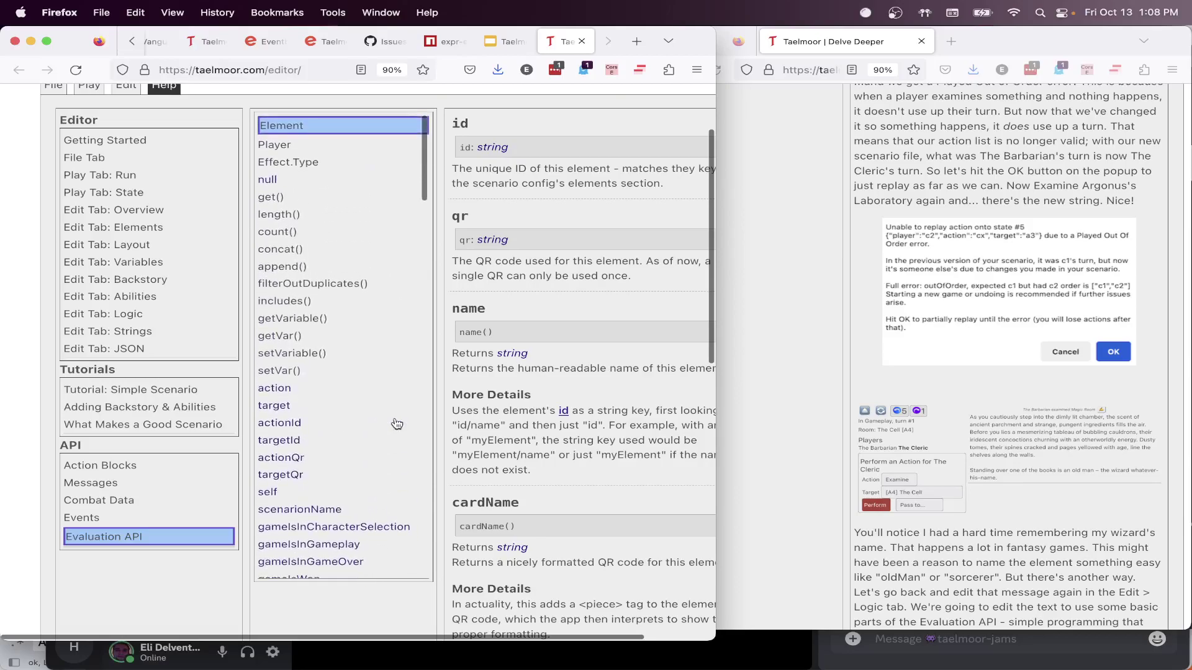
scroll(375, 450, down, 5)
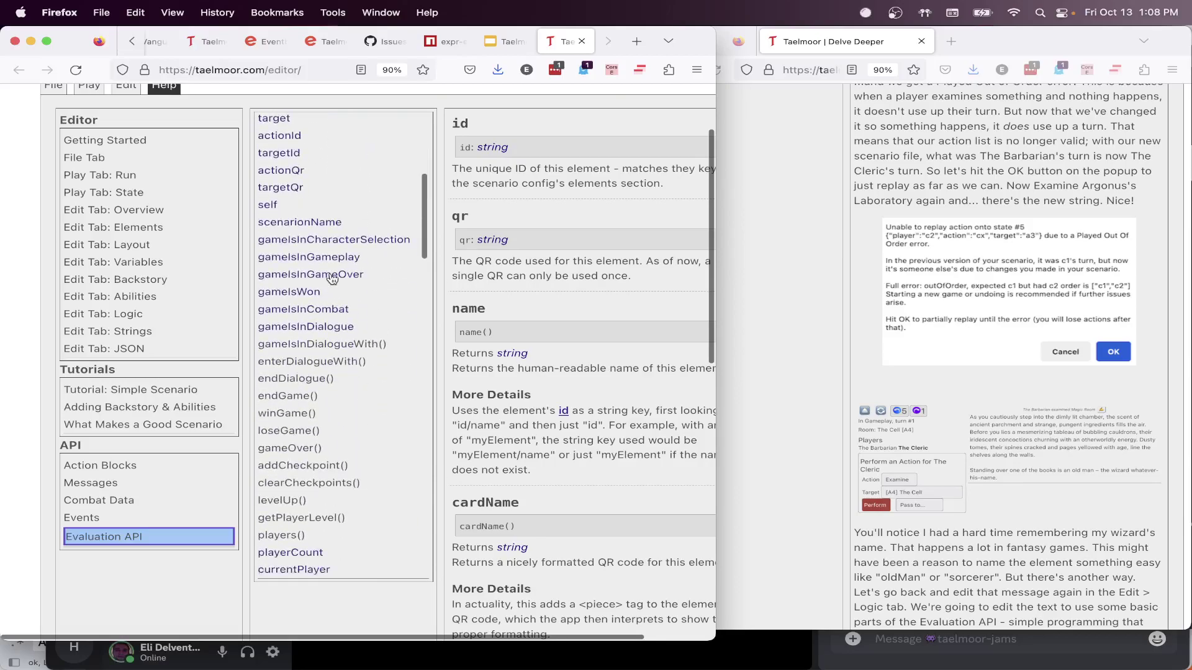
scroll(334, 438, down, 5)
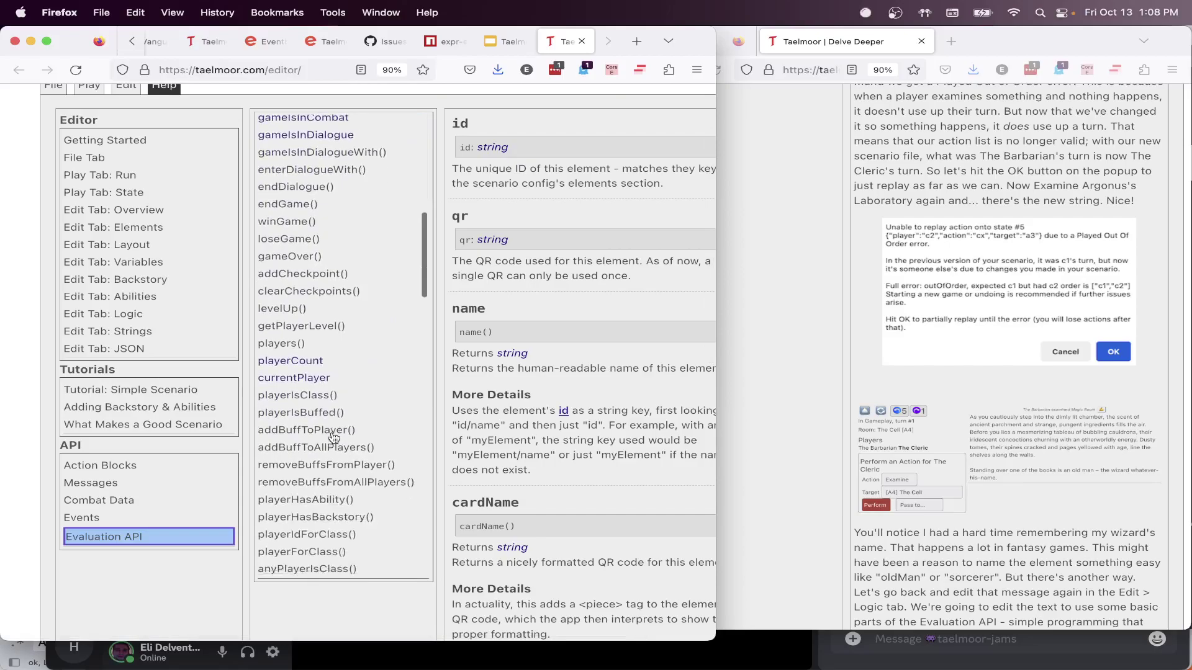
Read the Evaluation API entries for currentPlayer, anyPlayerIsClass(), timePassed and turnEnteredRoom
scroll(334, 439, down, 1)
click(309, 353)
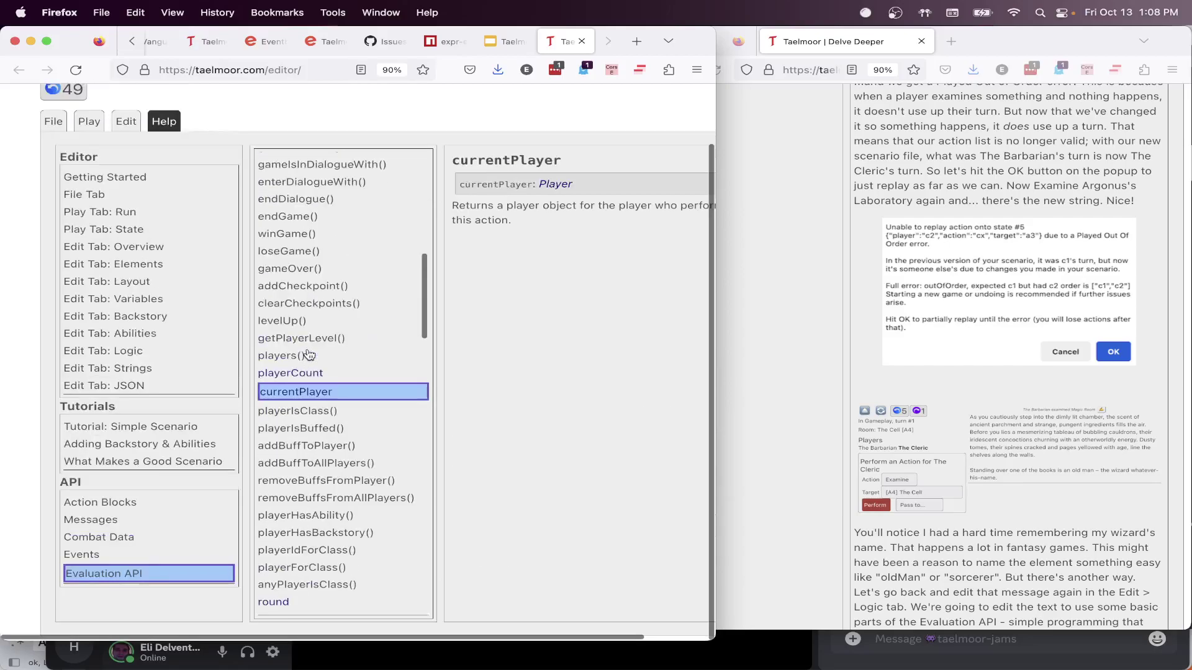
scroll(343, 438, down, 3)
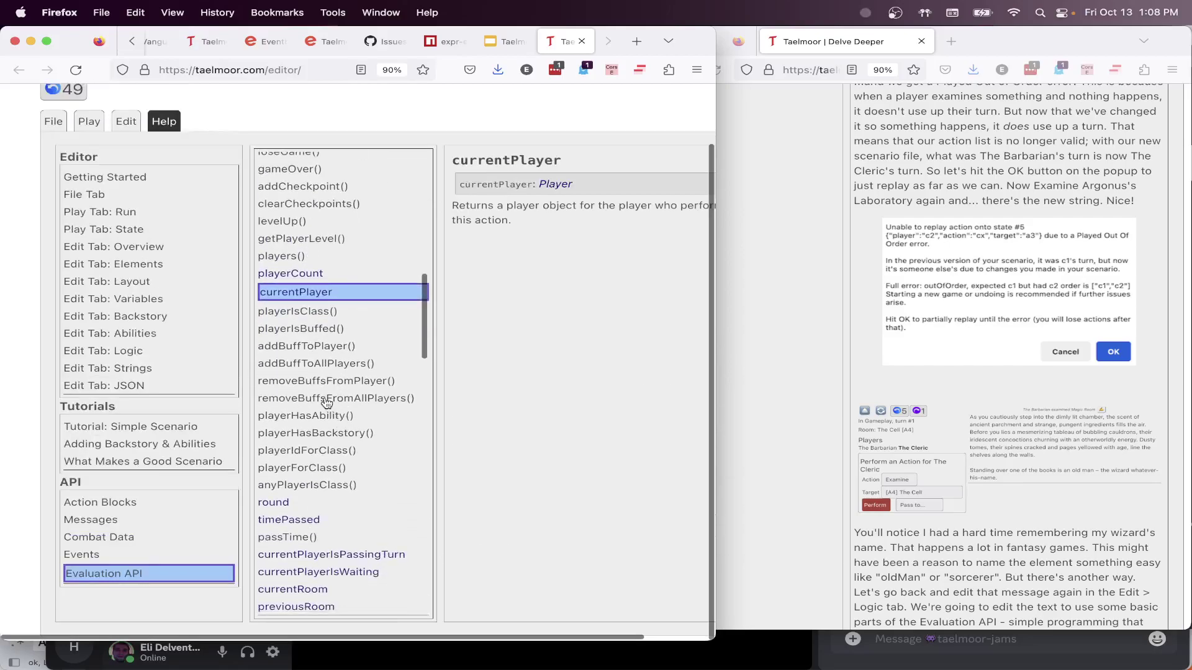
scroll(314, 348, down, 2)
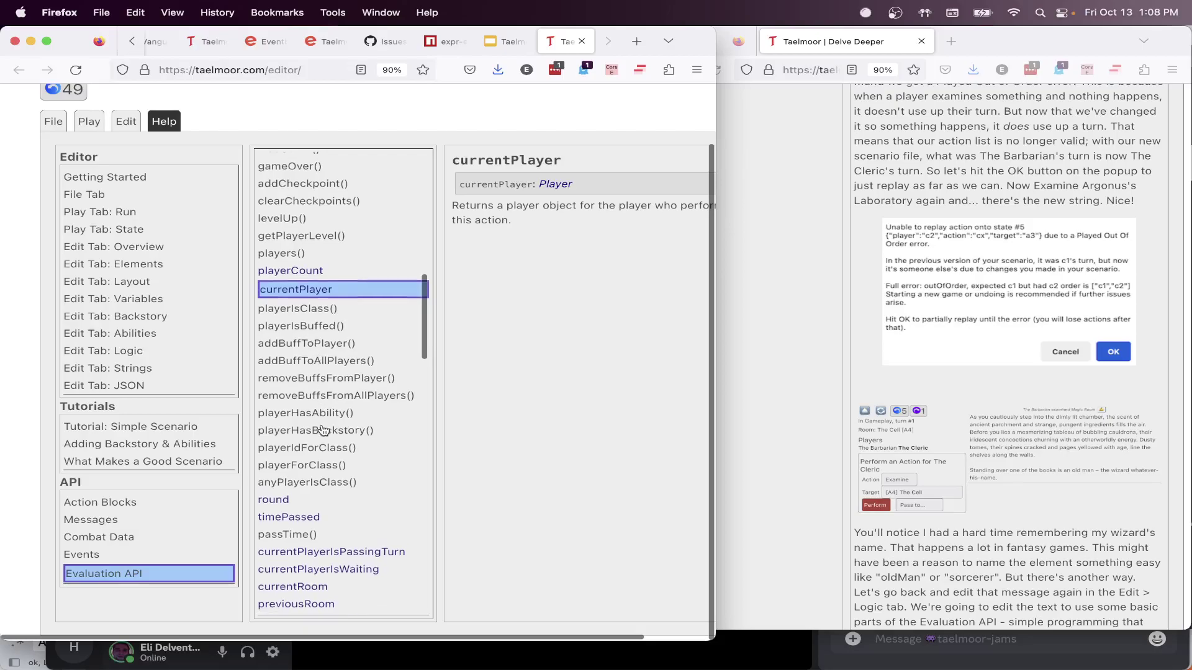
click(318, 453)
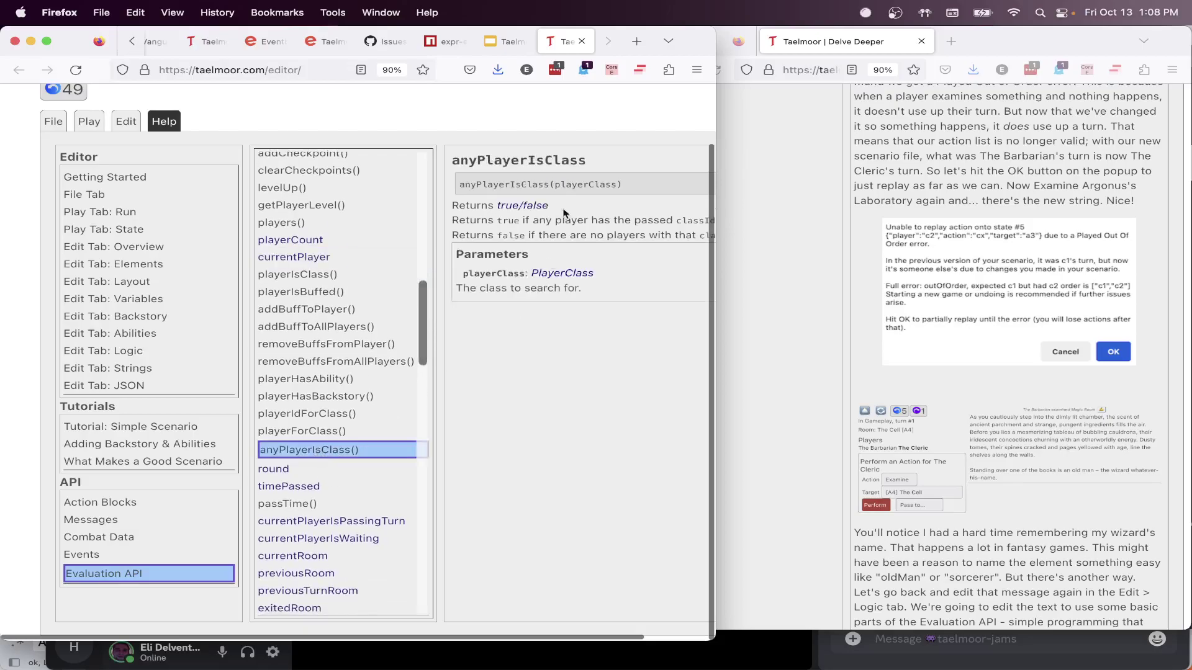
scroll(341, 490, down, 4)
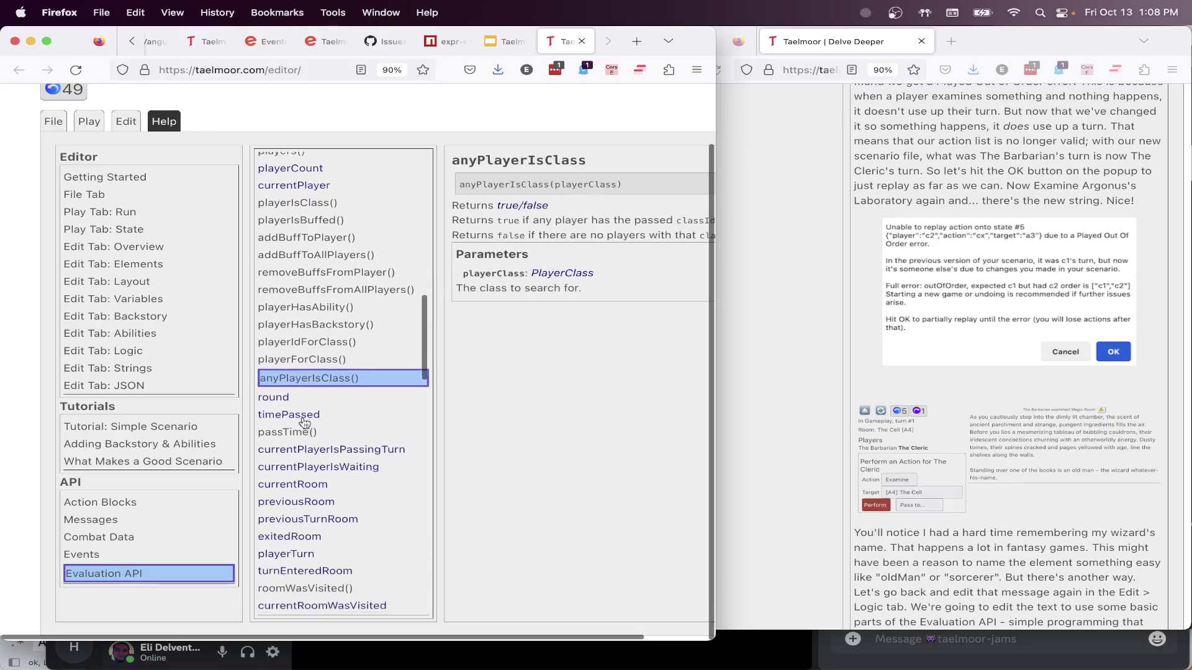
click(301, 414)
scroll(322, 463, down, 5)
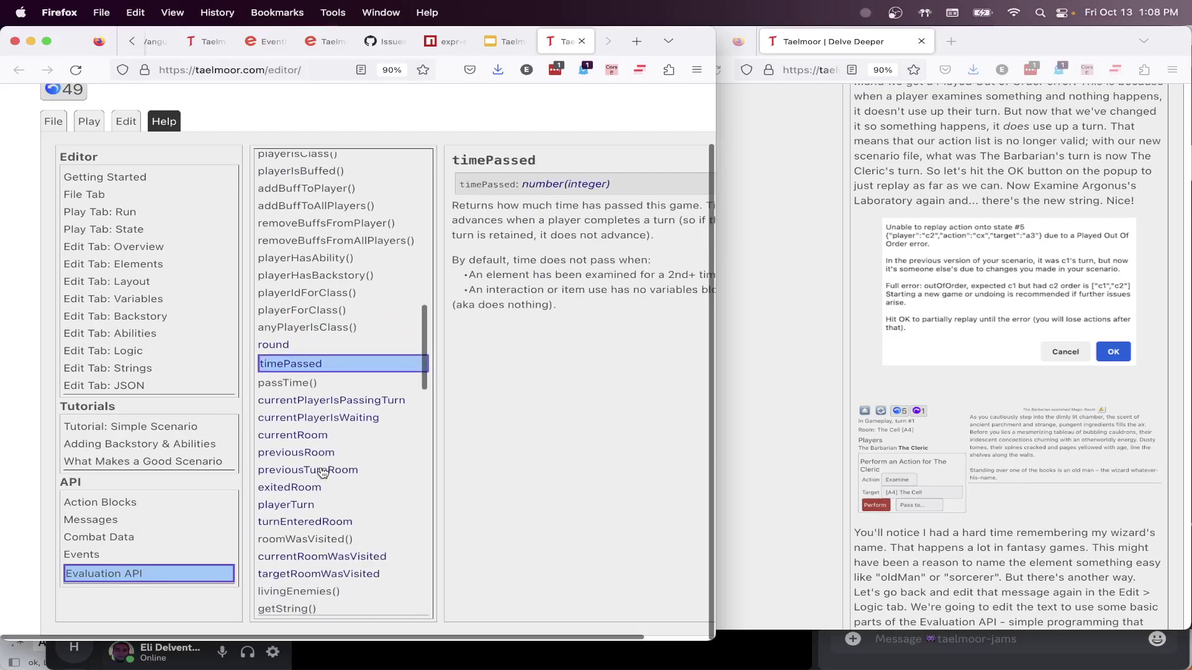
click(320, 452)
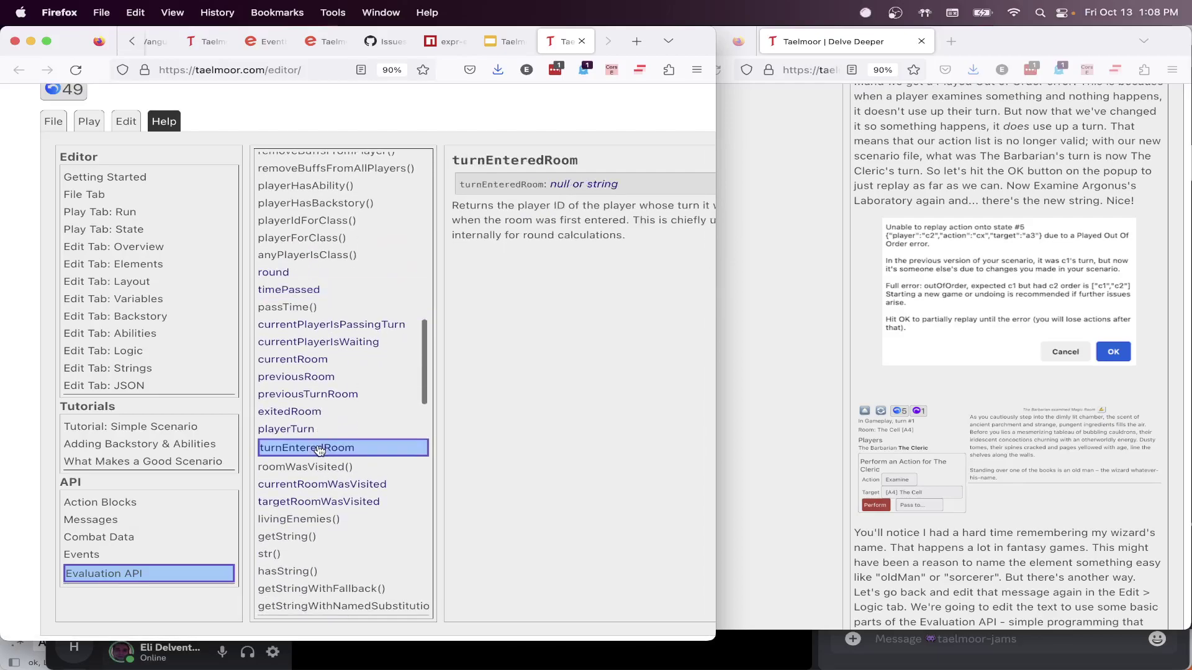
Look through the rest of the Evaluation API list and read the details of movePlayersToRoom()
scroll(320, 450, down, 5)
scroll(320, 450, down, 20)
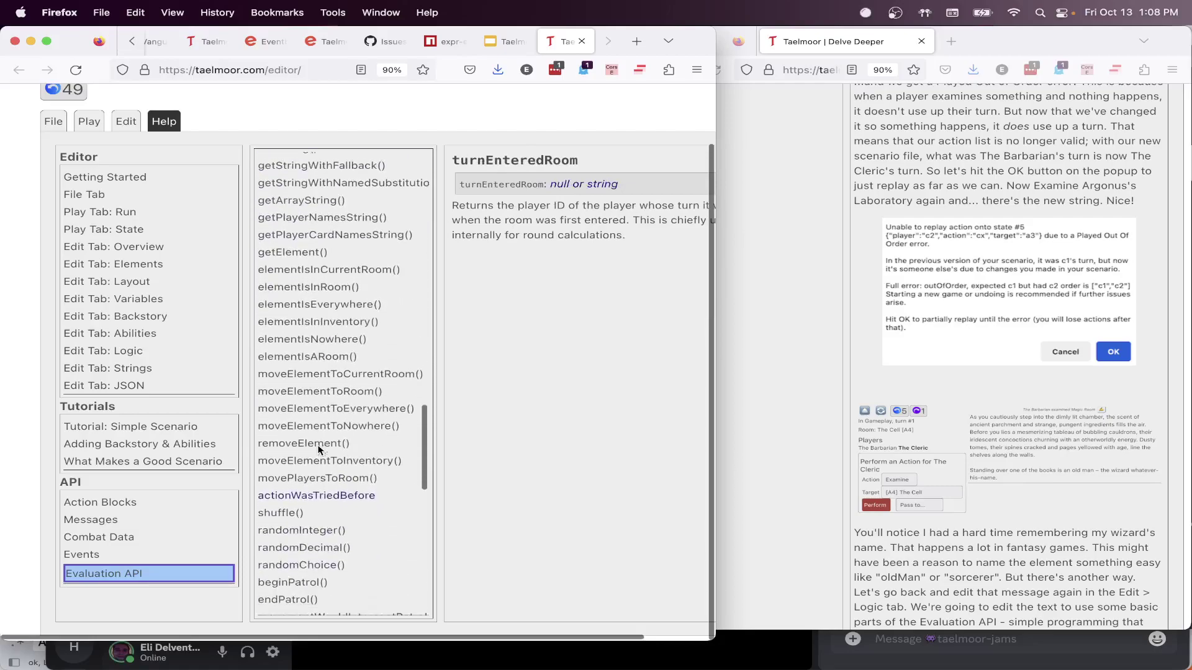
scroll(319, 450, down, 1)
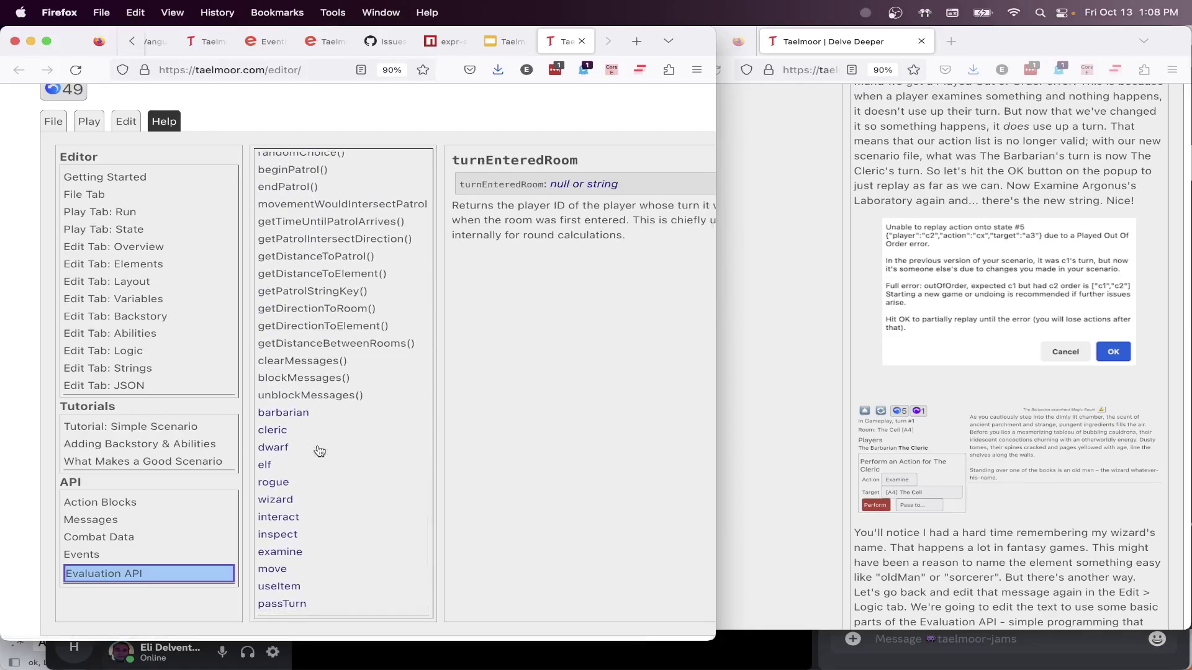
scroll(319, 450, up, 5)
scroll(320, 450, up, 5)
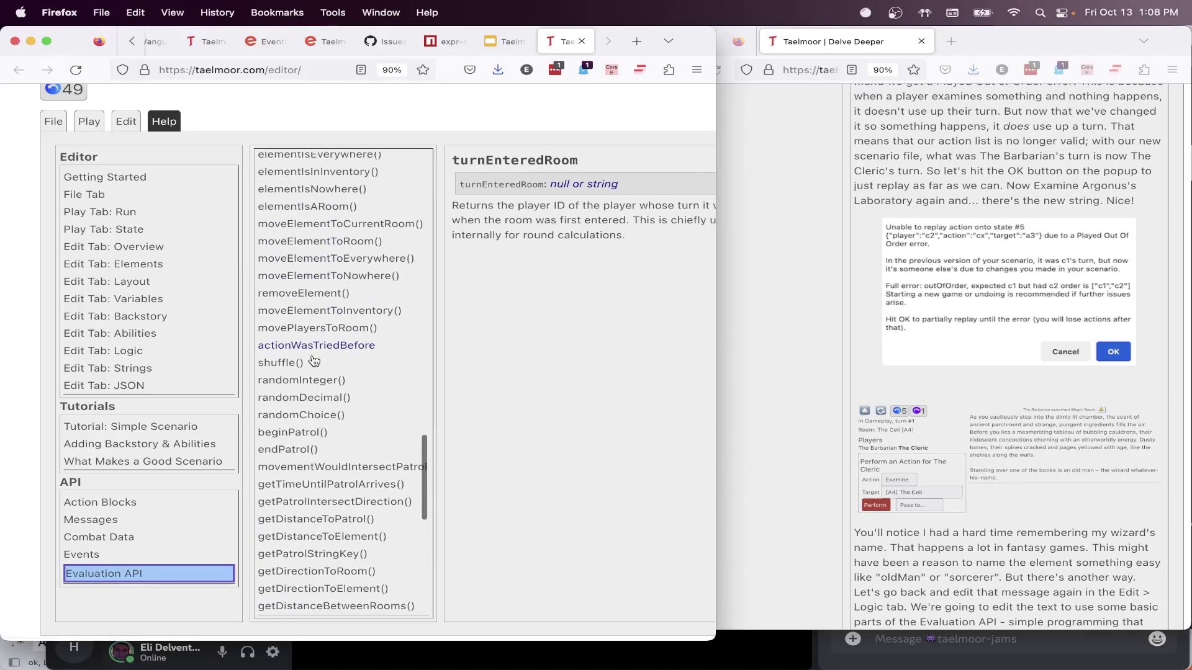
click(320, 328)
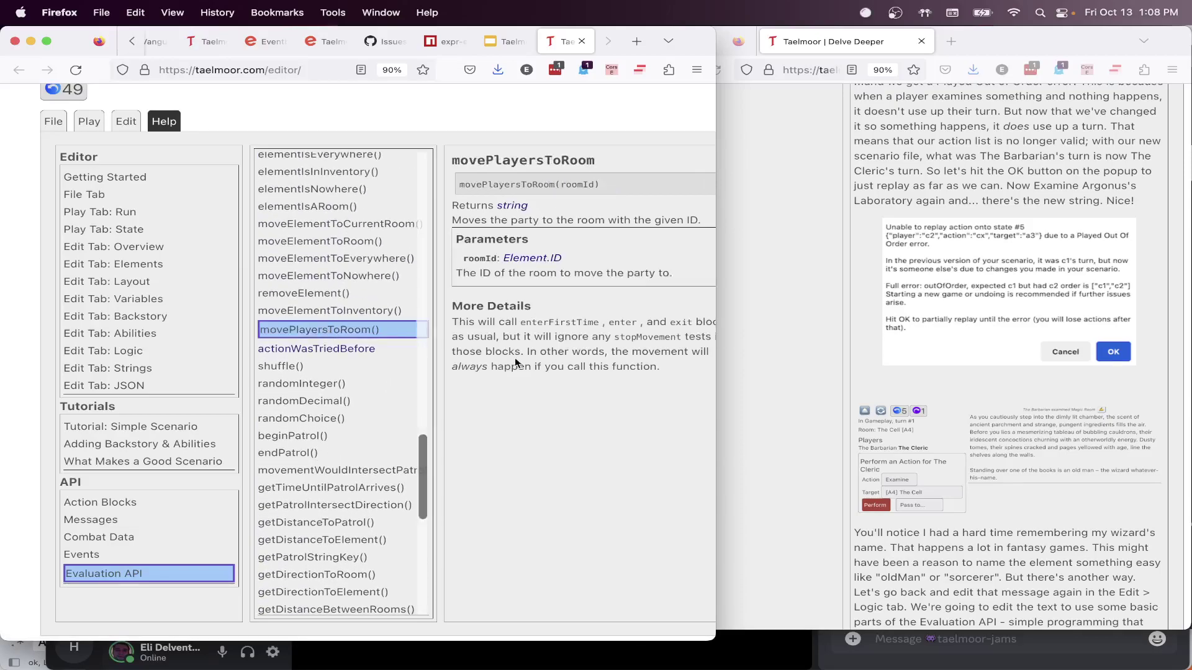
scroll(380, 304, up, 1)
scroll(380, 304, up, 1)
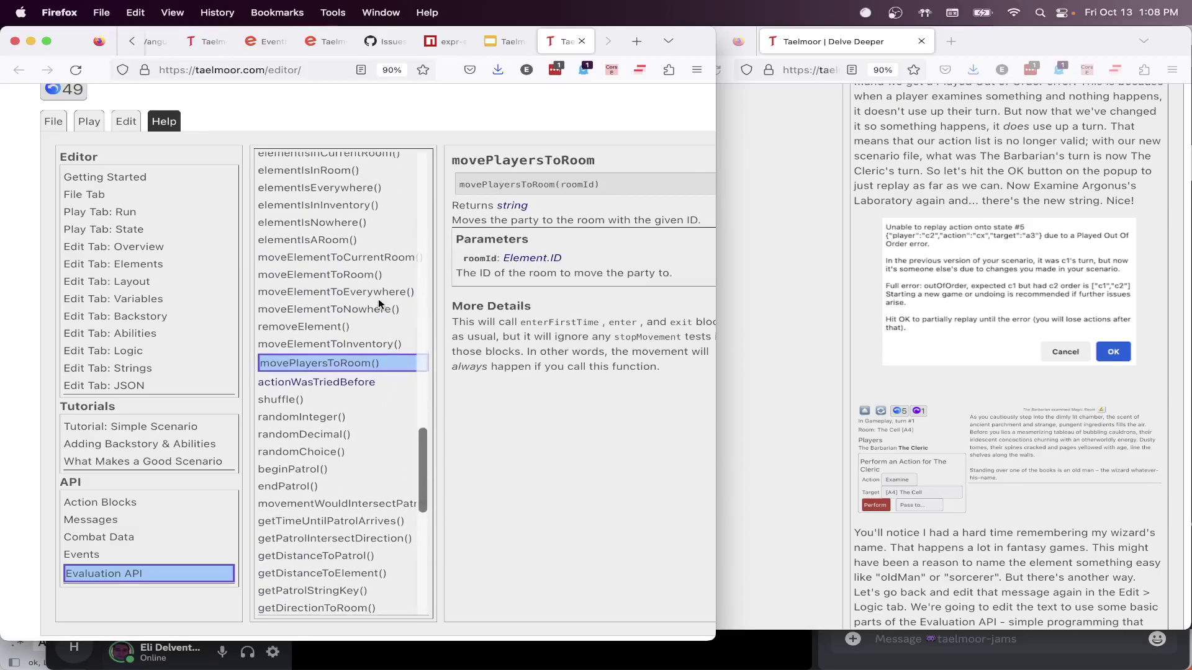
View the play test messages and return to the cauldronRoom inspect logic in the editor
click(90, 122)
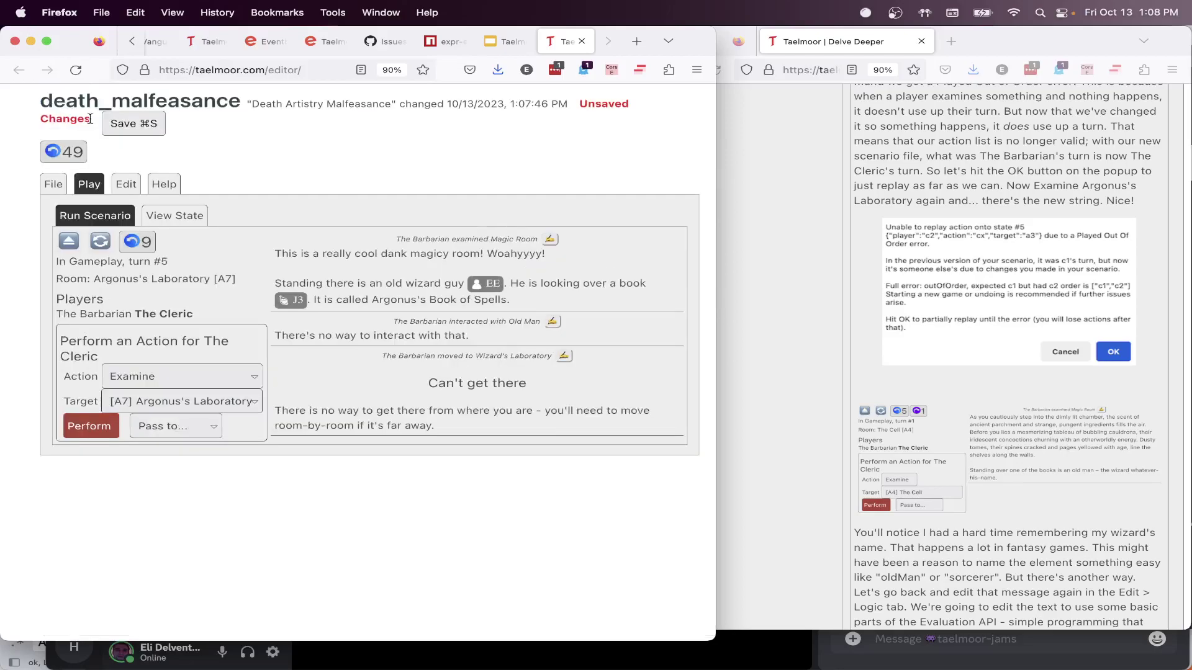
click(126, 185)
scroll(555, 382, down, 2)
scroll(555, 382, right, 2)
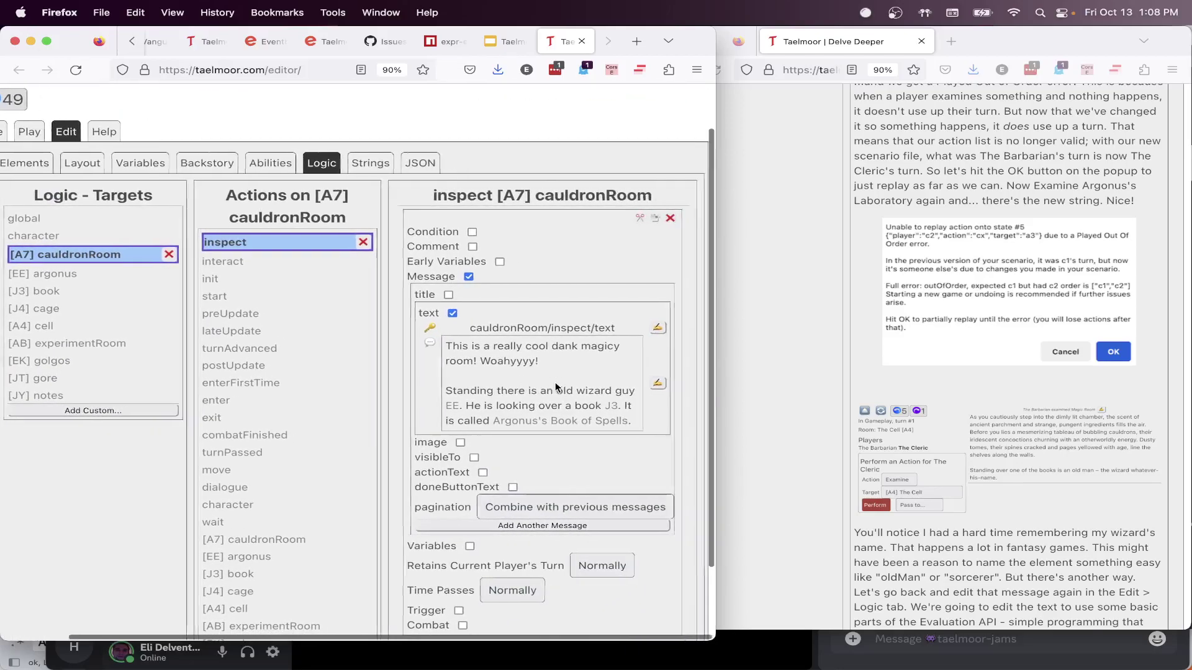
Read on in the tutorial to the instructions for adding a global start message with a title and intro text
scroll(868, 370, down, 3)
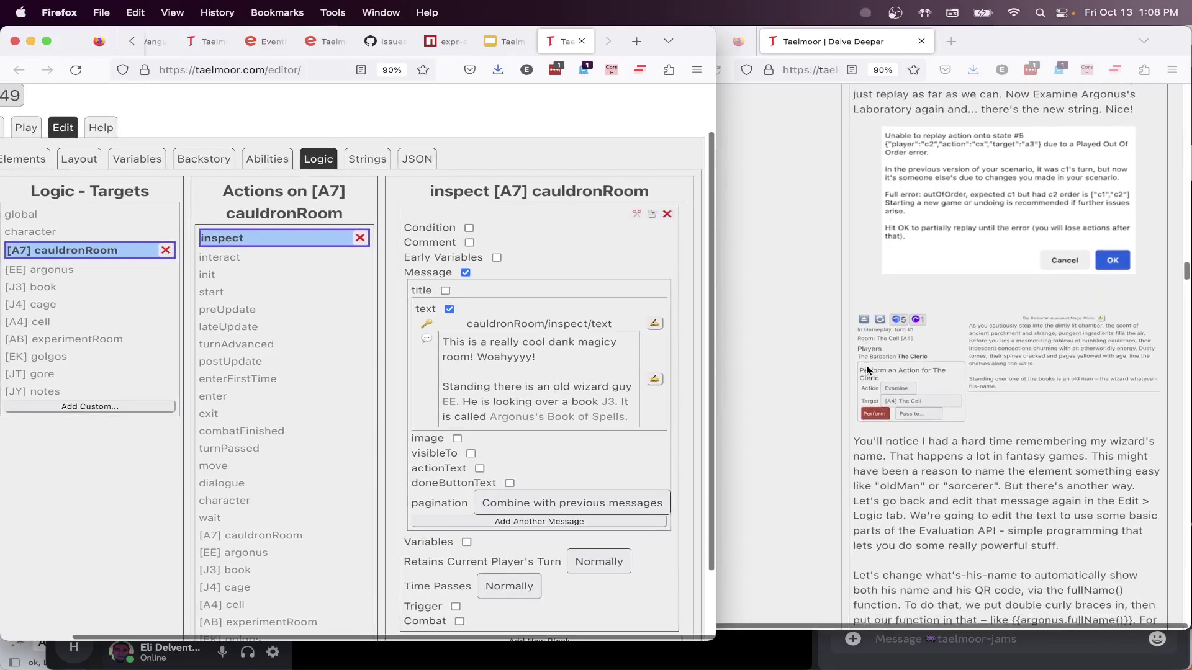
scroll(949, 386, down, 9)
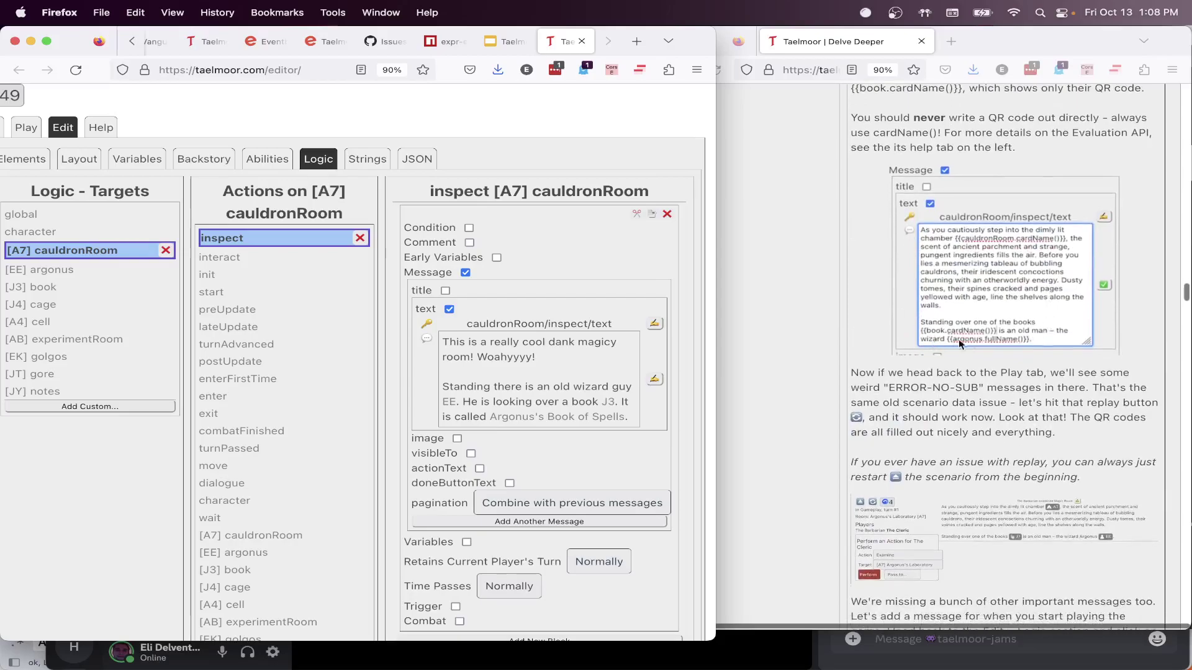
scroll(973, 352, down, 3)
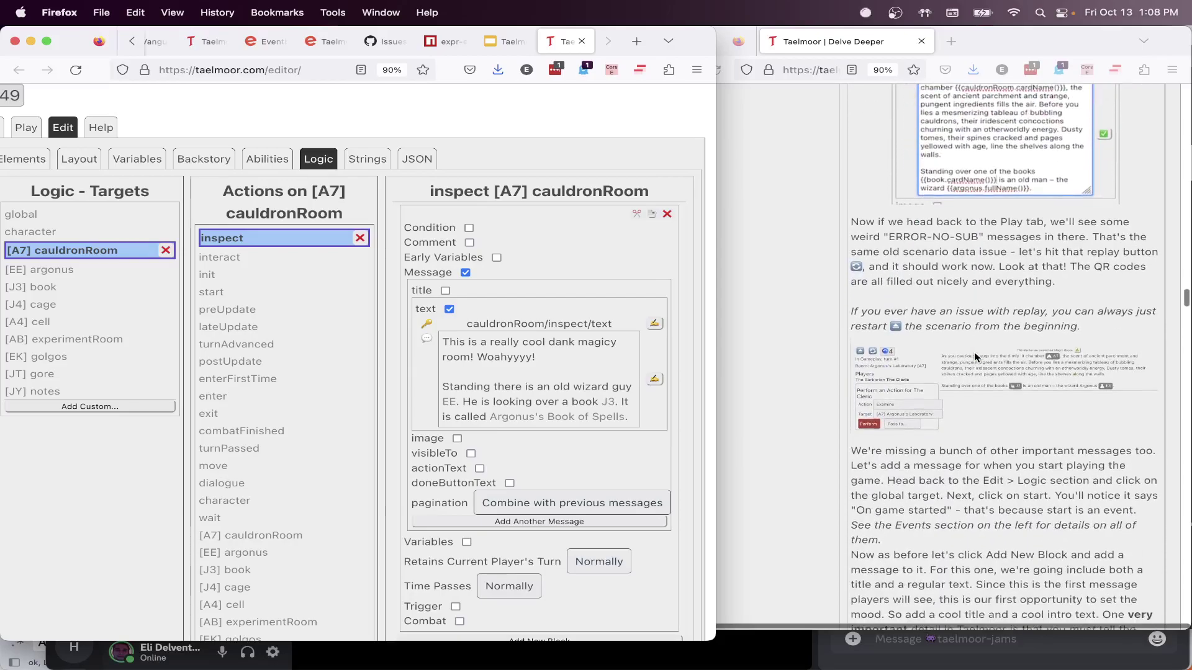
scroll(974, 352, down, 4)
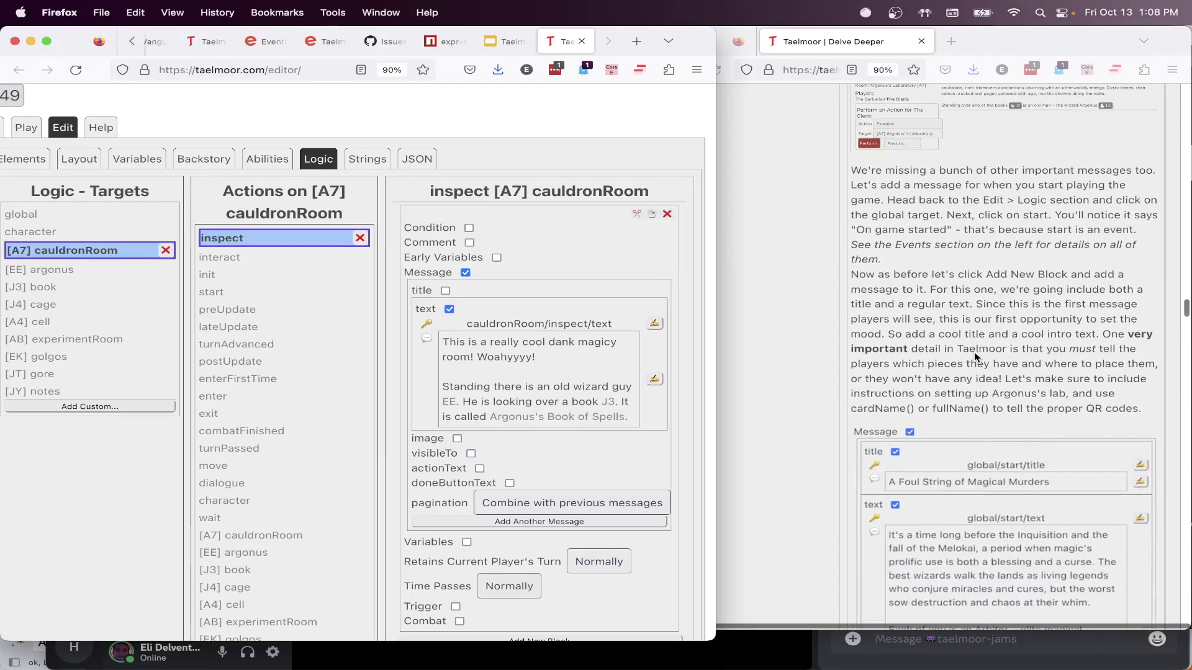
scroll(974, 352, down, 1)
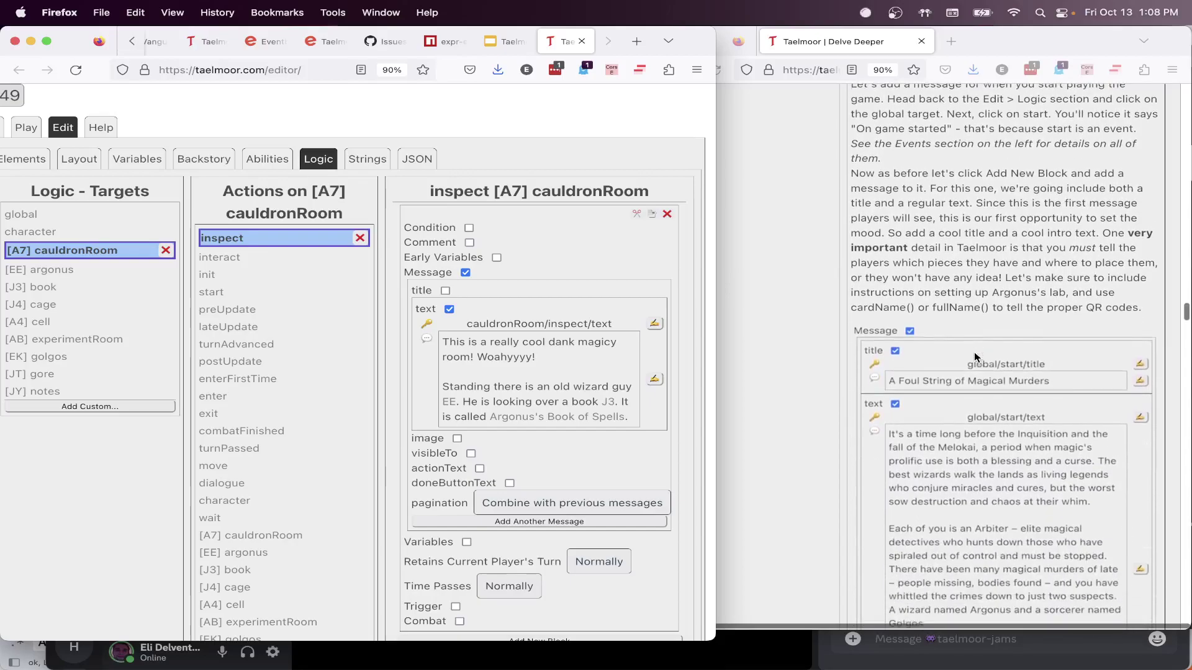
scroll(974, 352, up, 1)
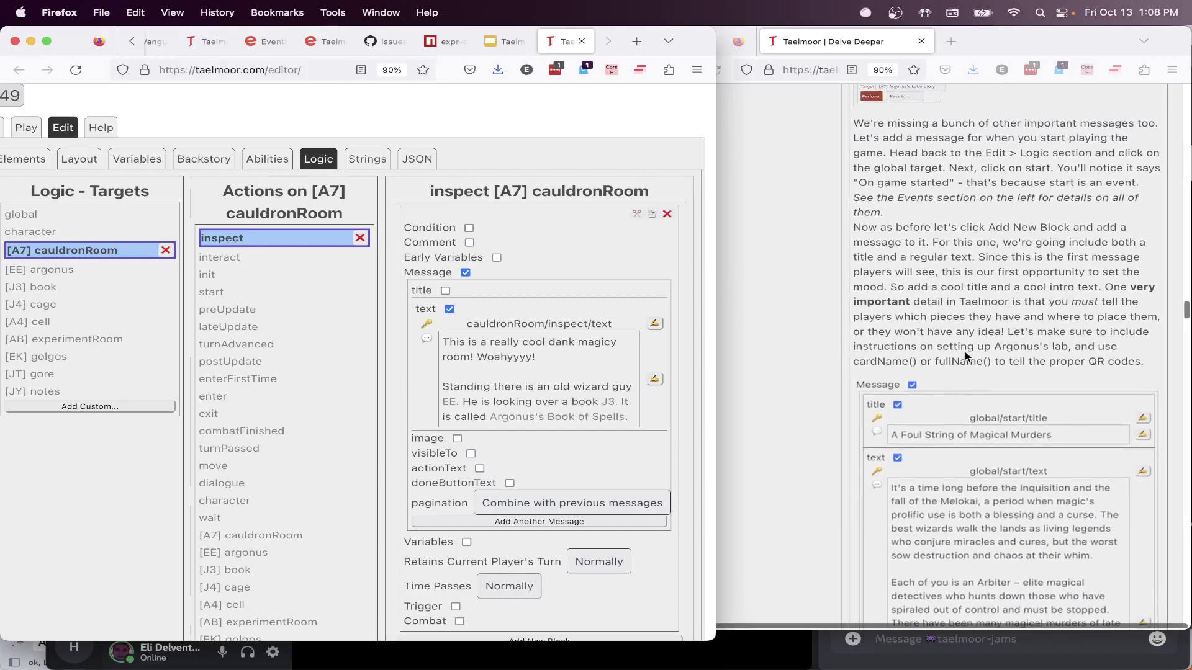
Restart the scenario play test with The Barbarian and The Cleric as players and begin gameplay
scroll(346, 132, left, 3)
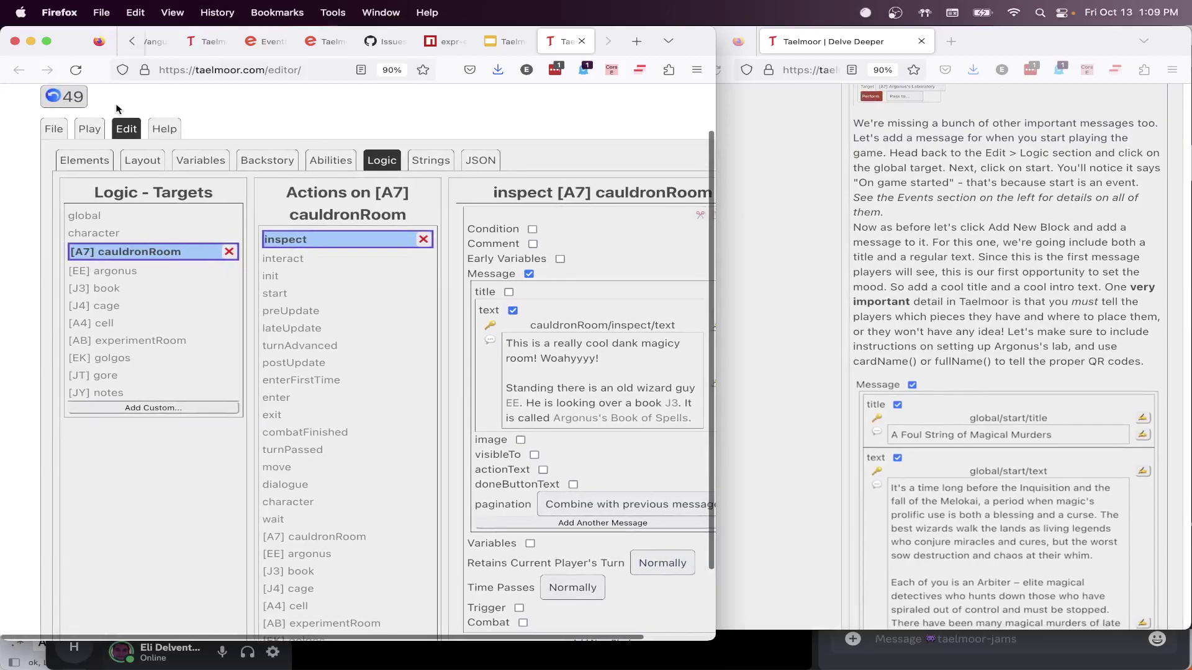
click(99, 129)
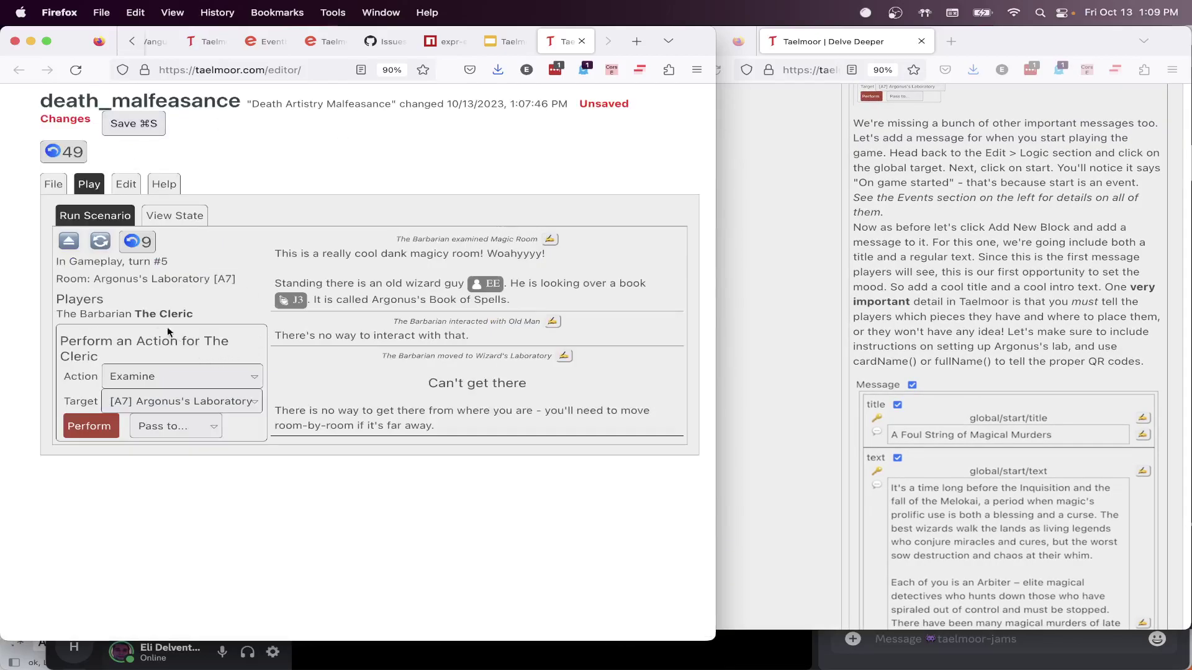
click(69, 242)
click(88, 384)
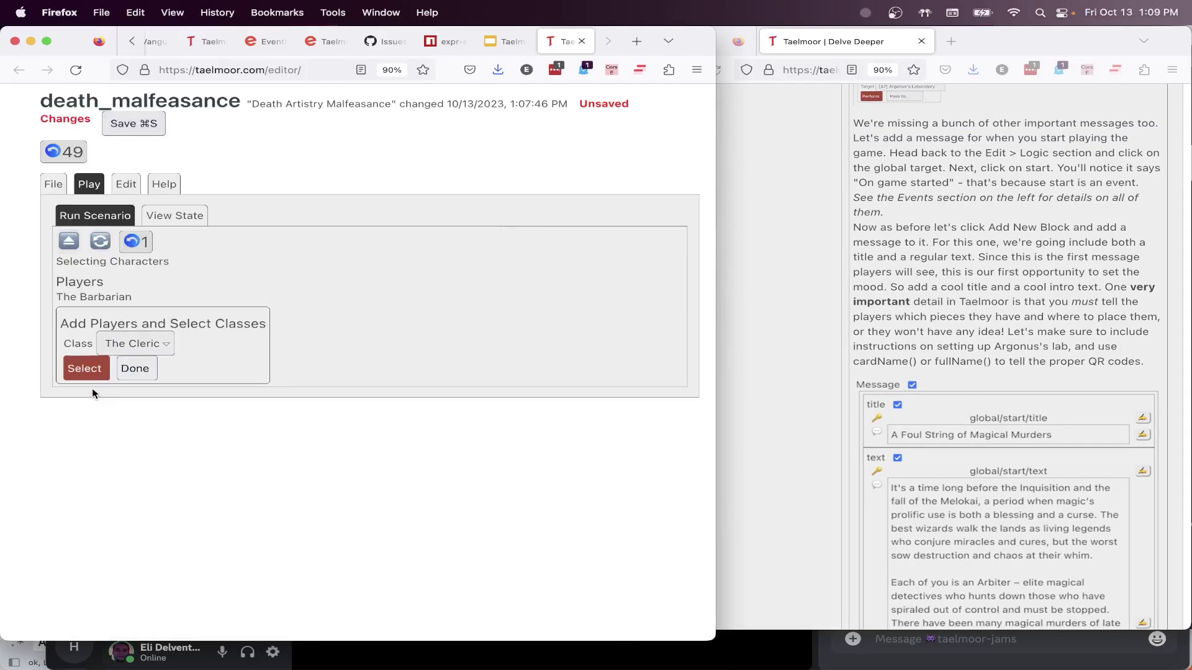
click(90, 375)
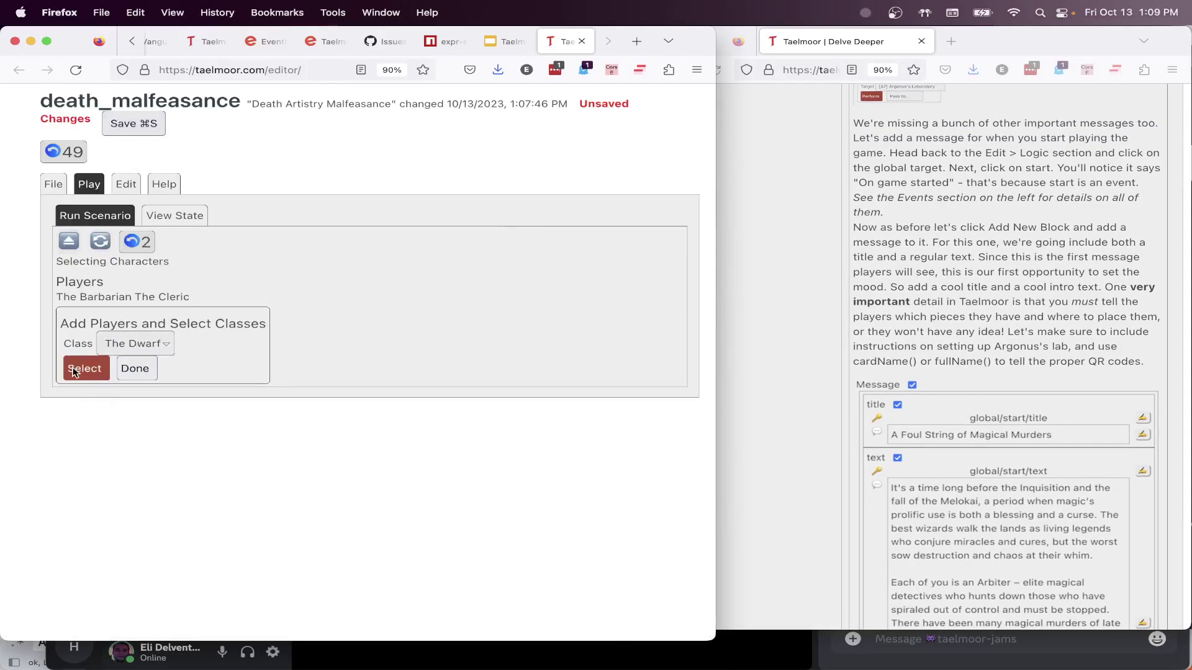
click(147, 371)
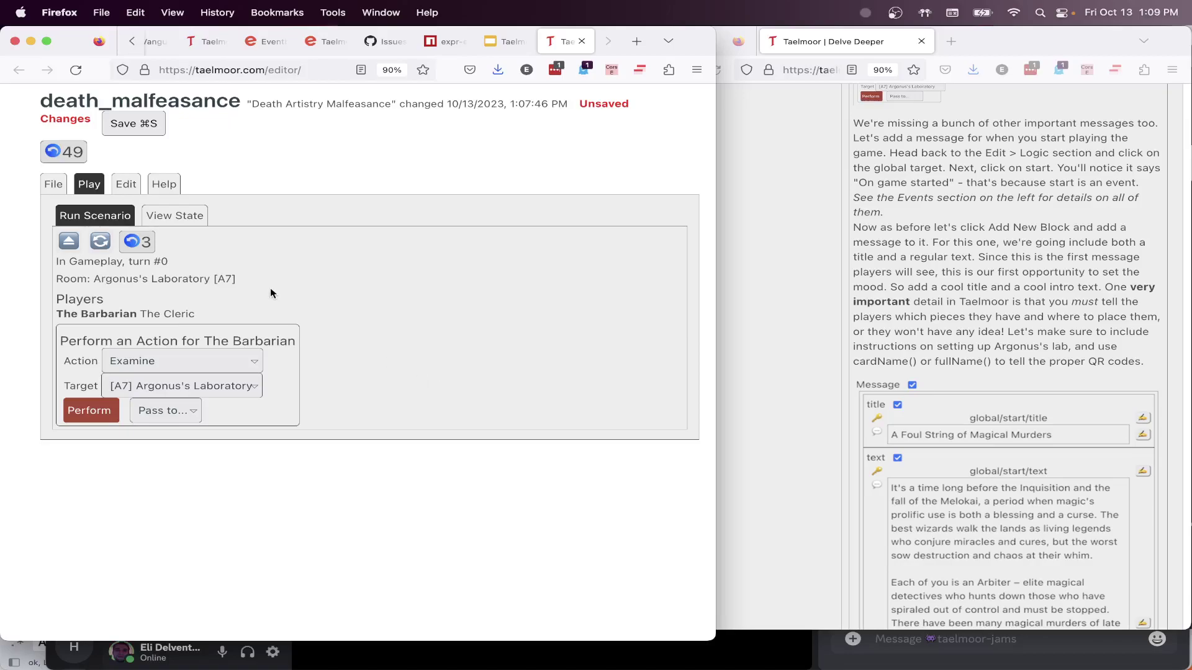
Return to the logic editor and compare the init and start events of the global target
click(133, 185)
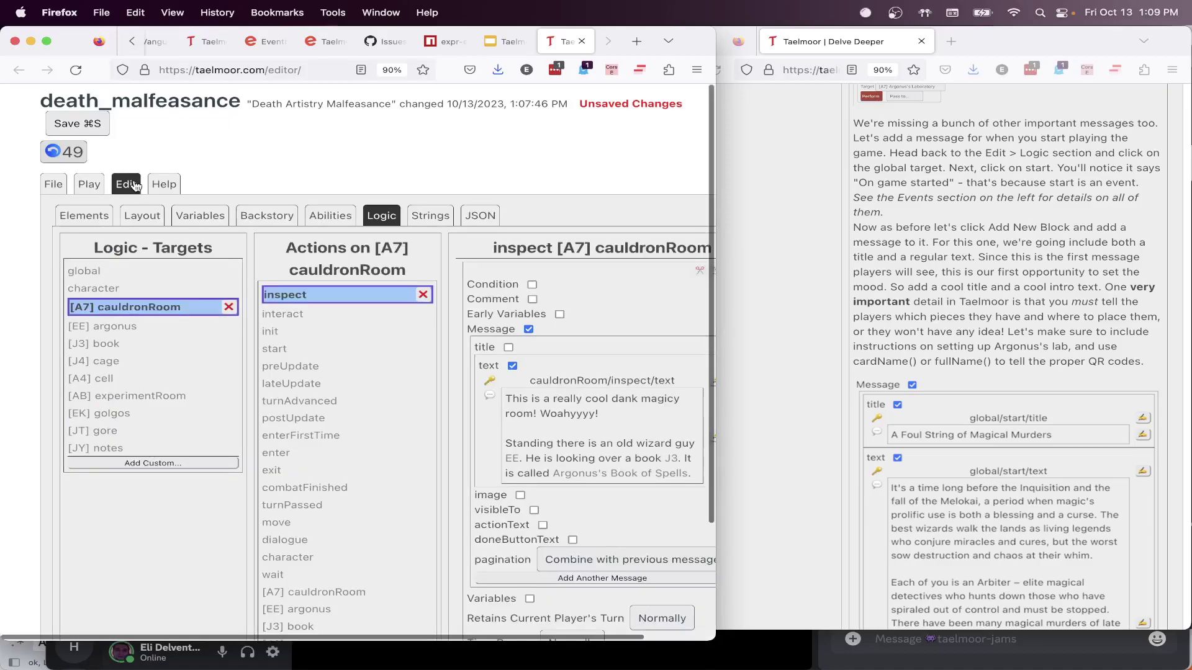
click(126, 273)
scroll(330, 324, right, 2)
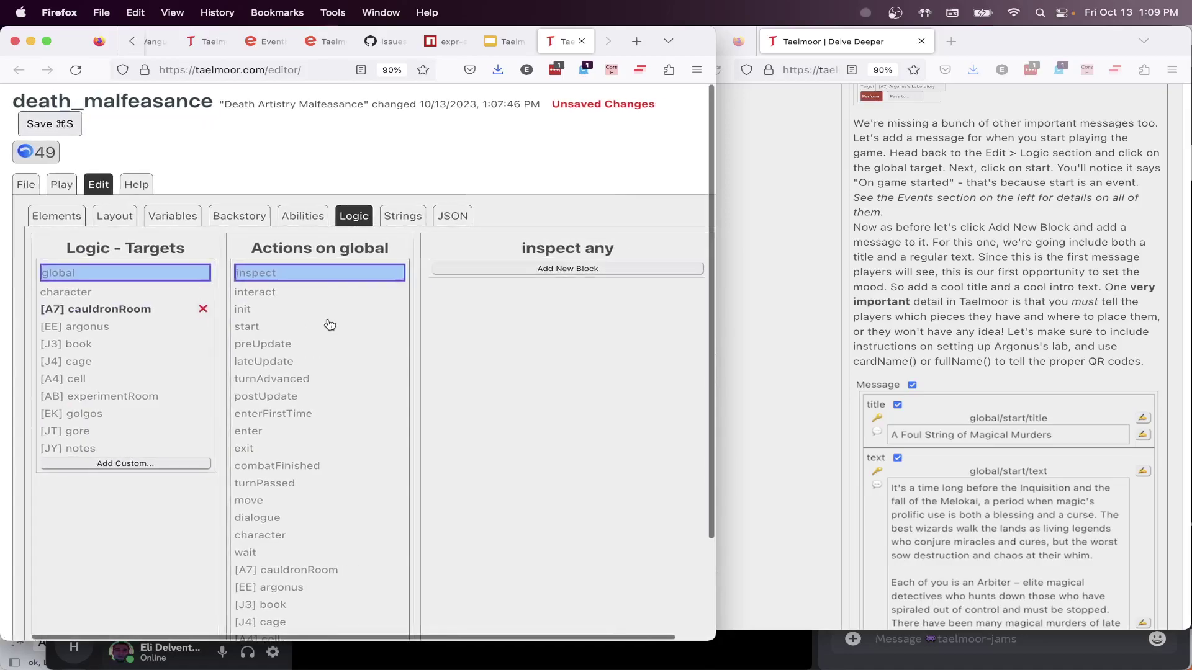
click(255, 303)
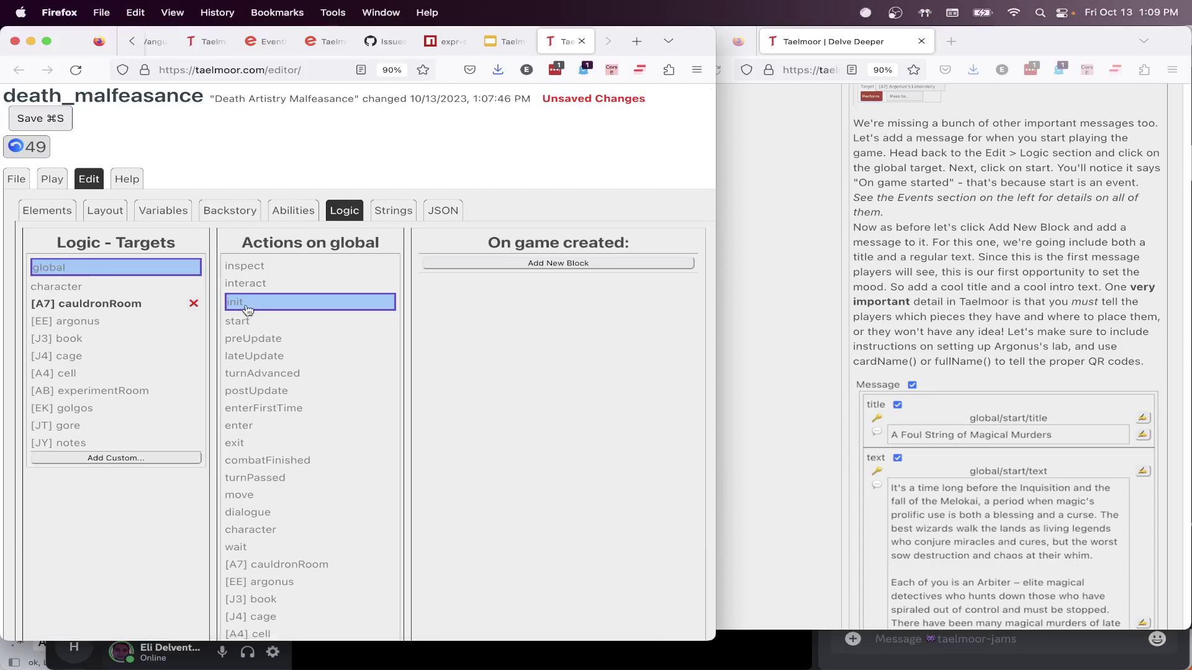
click(254, 320)
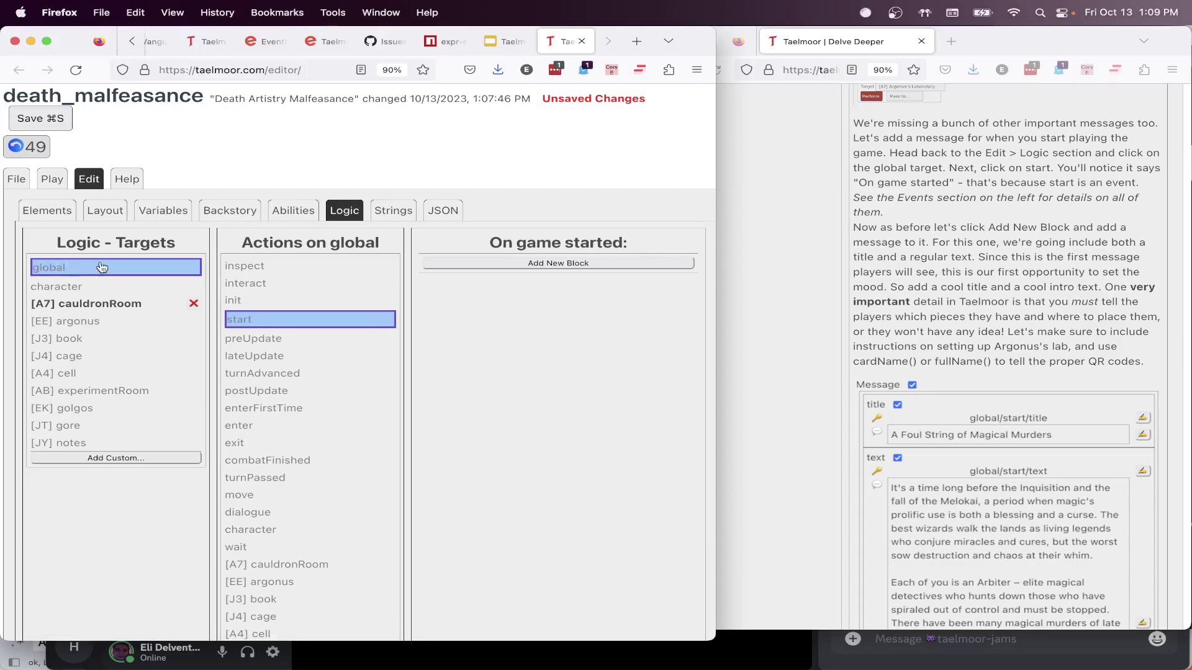
click(246, 304)
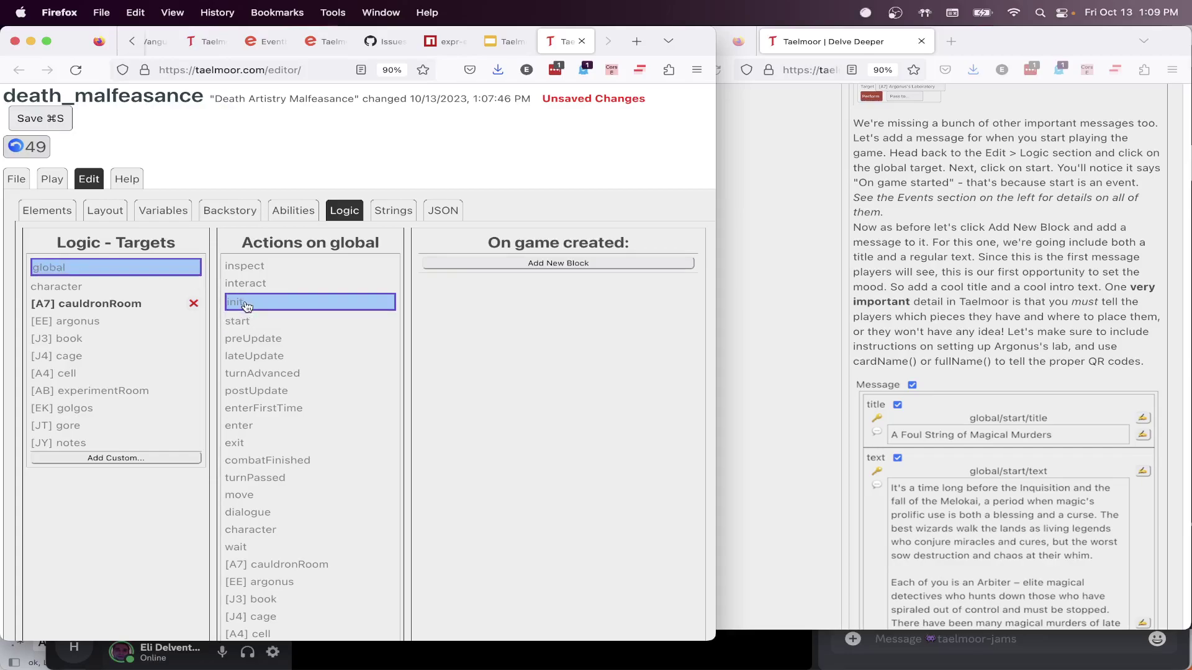
drag(642, 240, 480, 244)
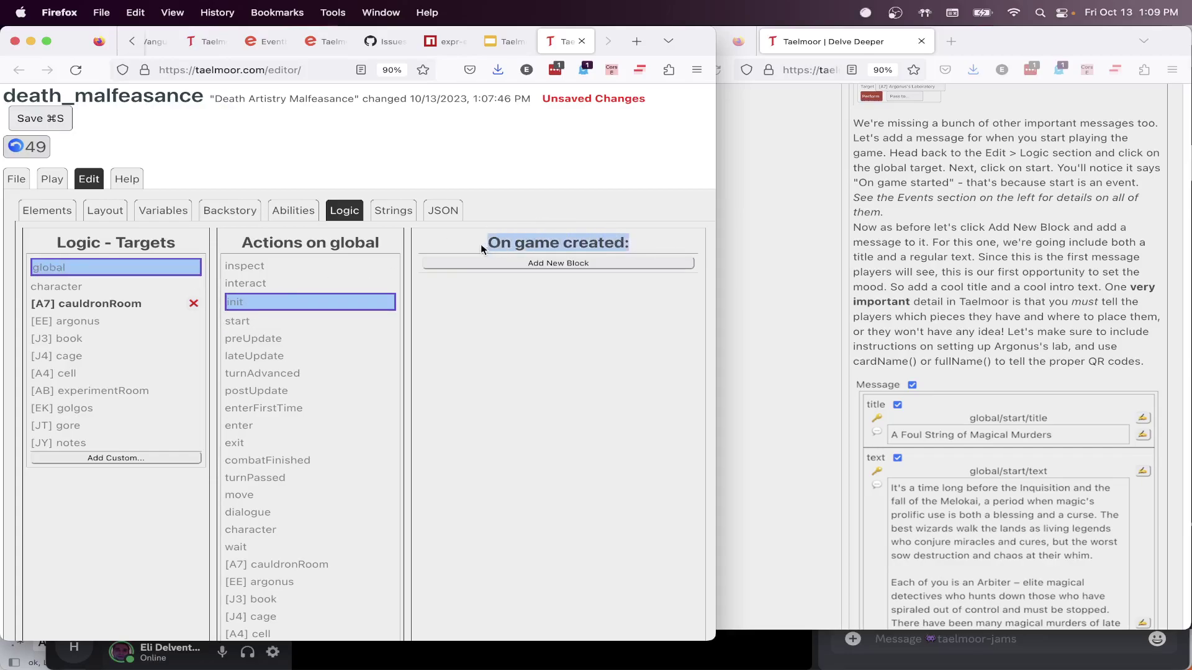
click(481, 244)
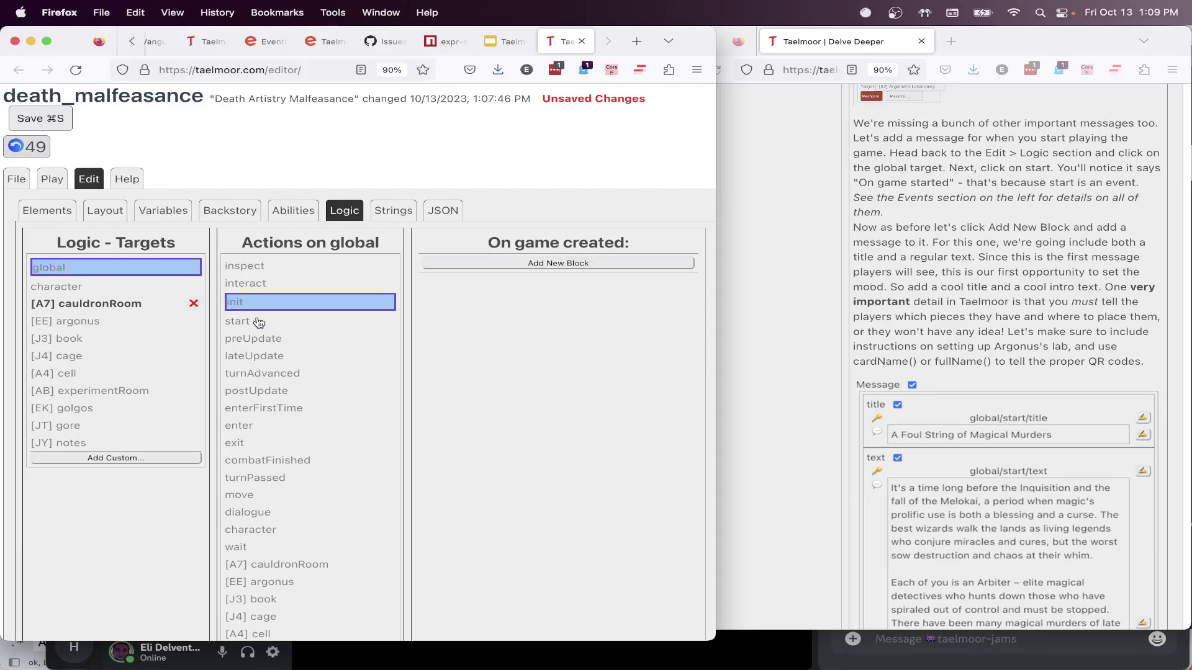
Add a new logic block with a message to the global target's start event
click(324, 318)
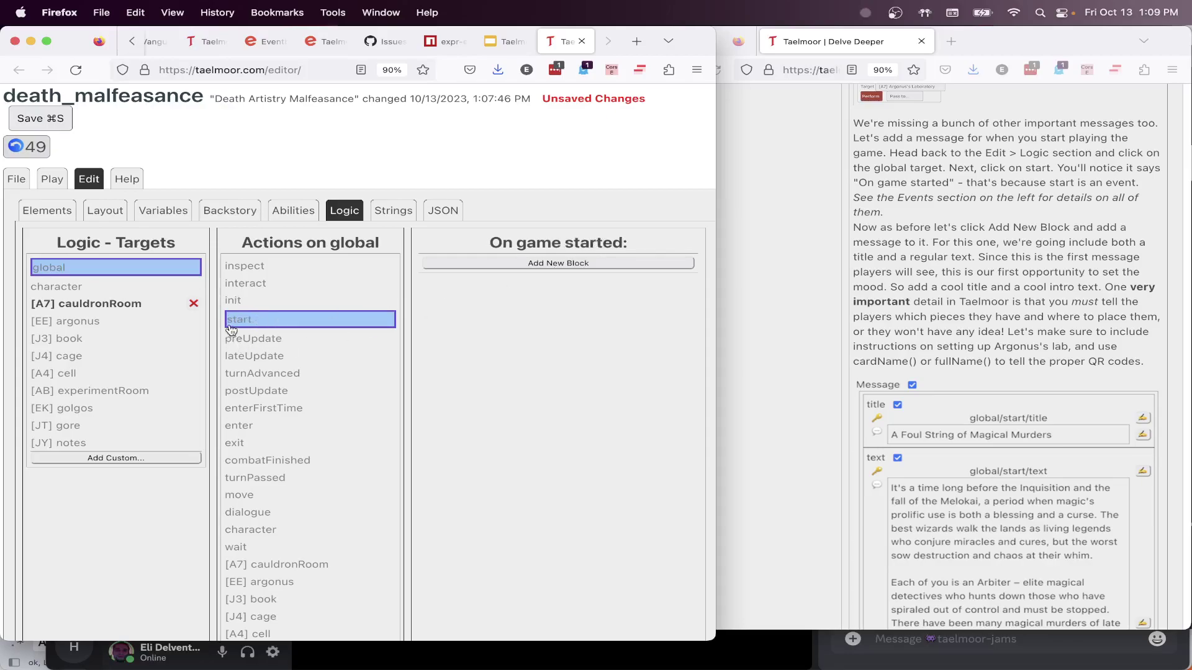
drag(649, 242, 485, 239)
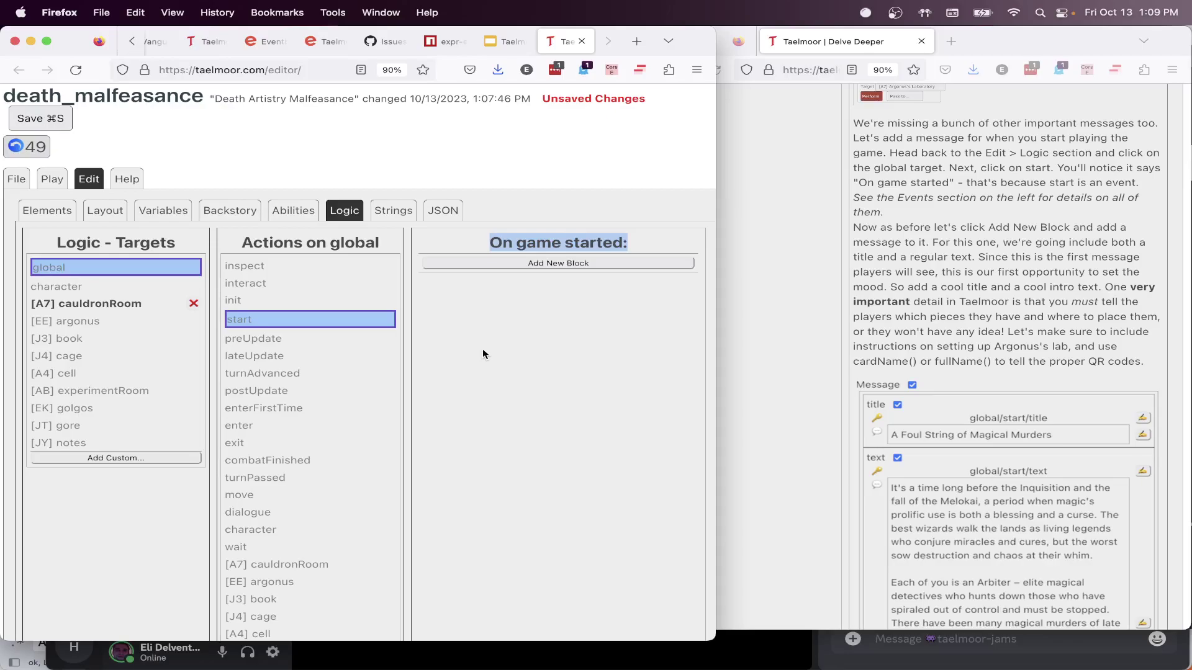
click(546, 267)
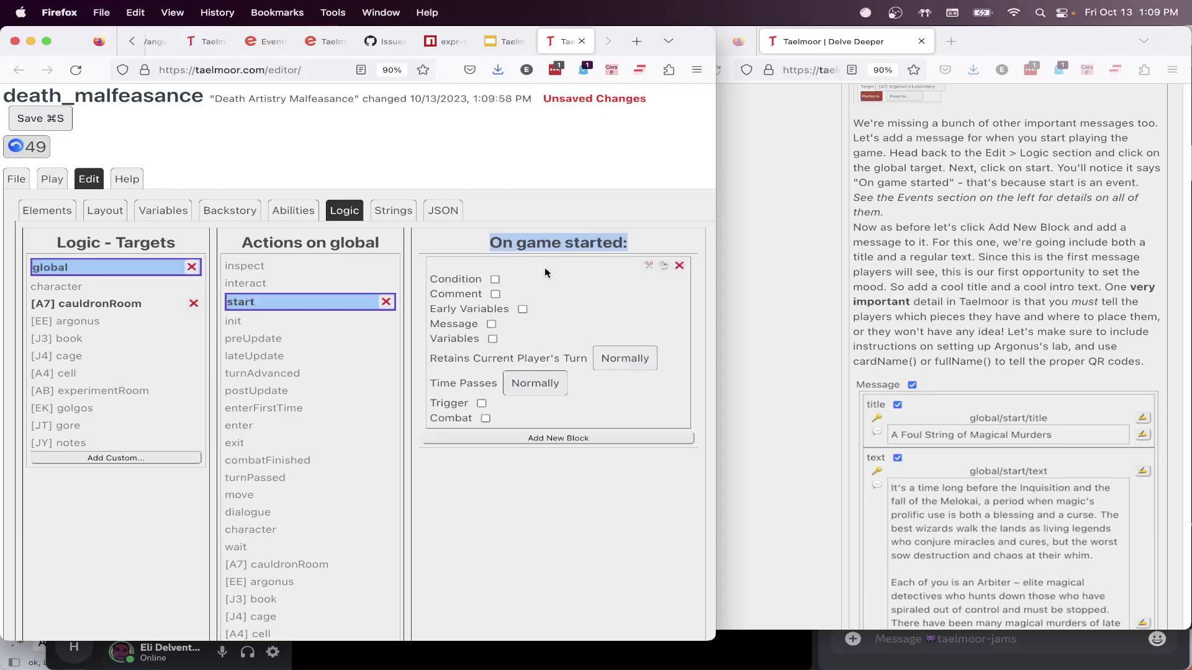
click(491, 324)
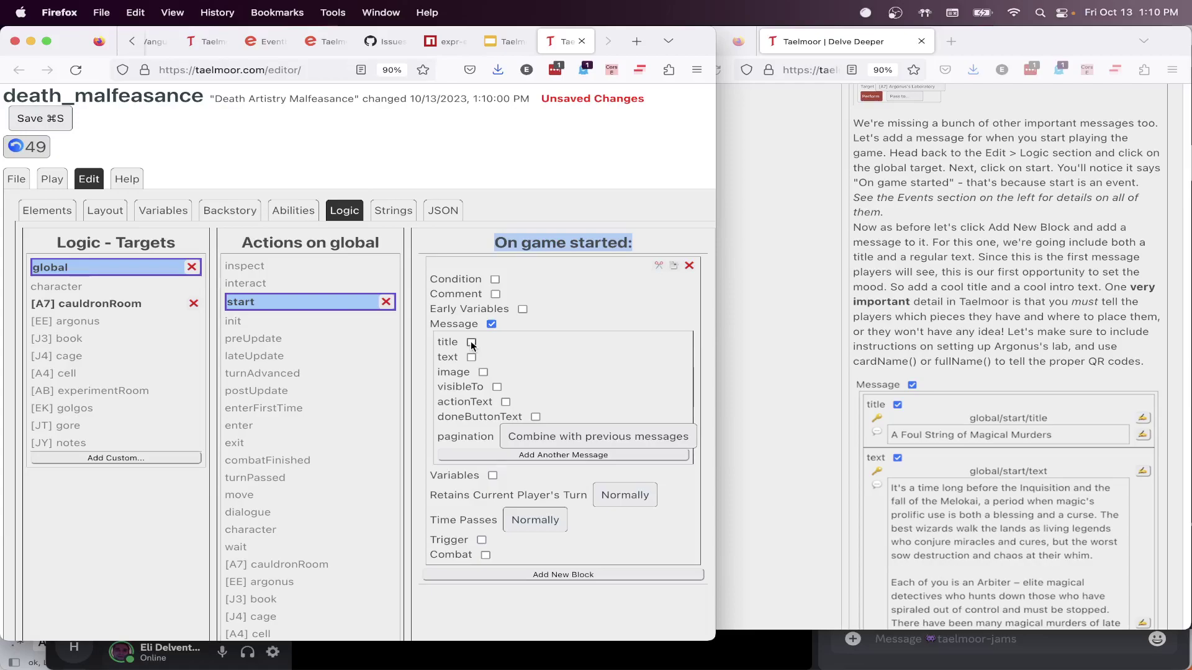
Give the start message the title "A Foul String of Magical Murders"
click(472, 343)
click(680, 385)
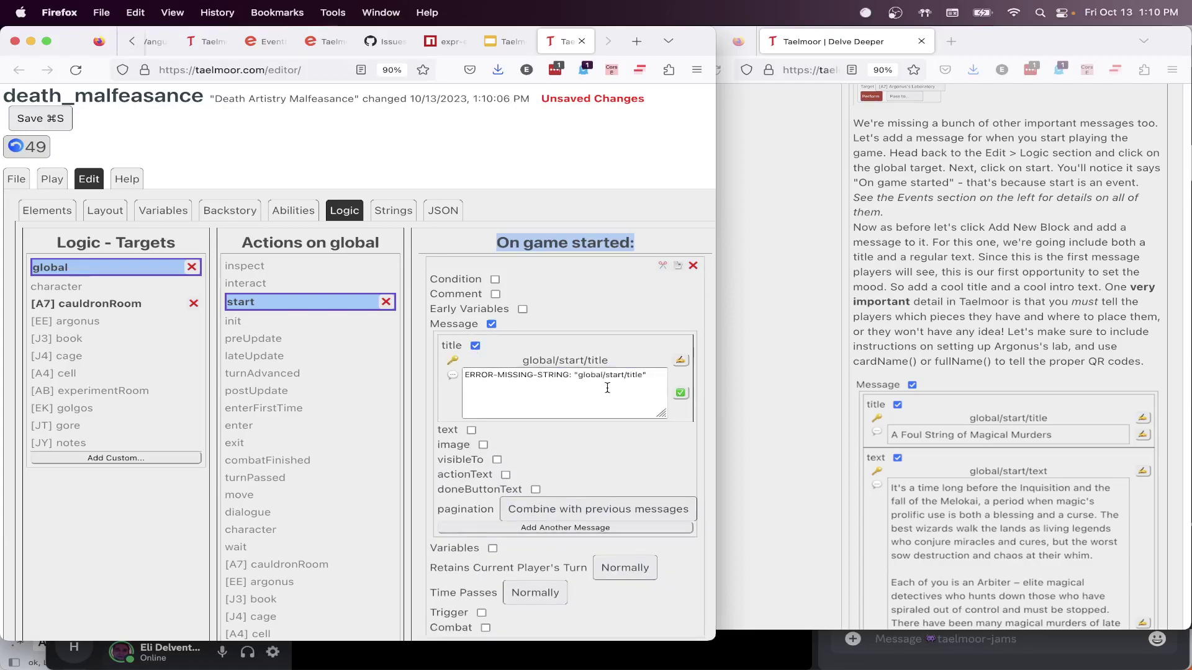
scroll(961, 492, down, 3)
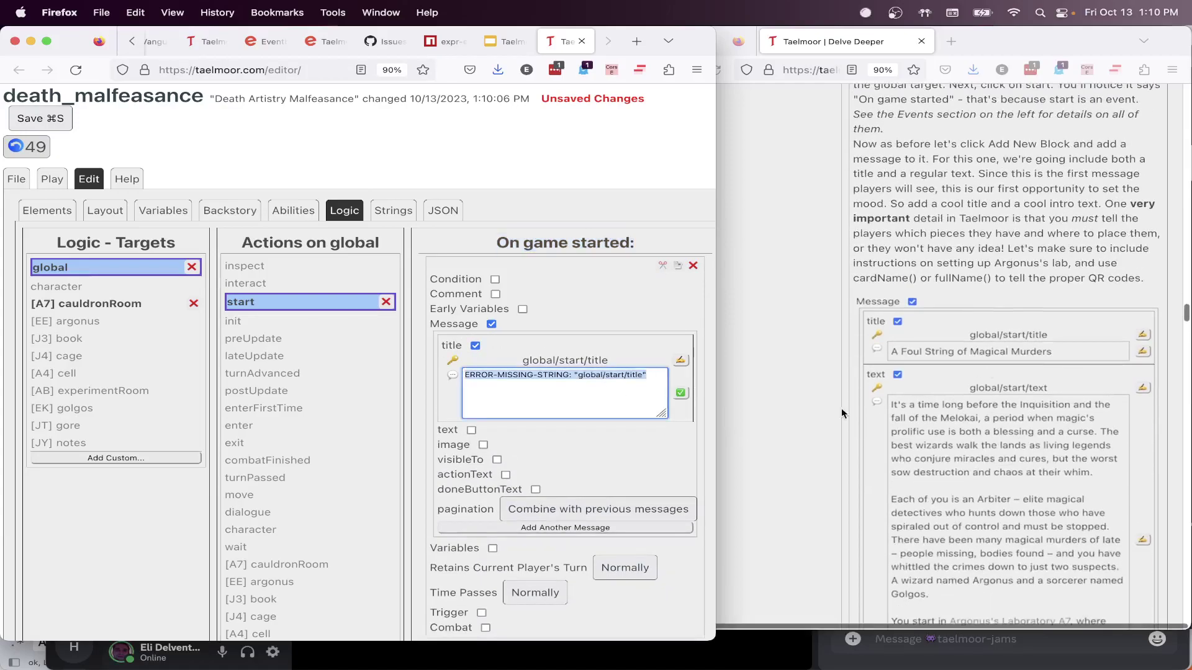
text(A Foul)
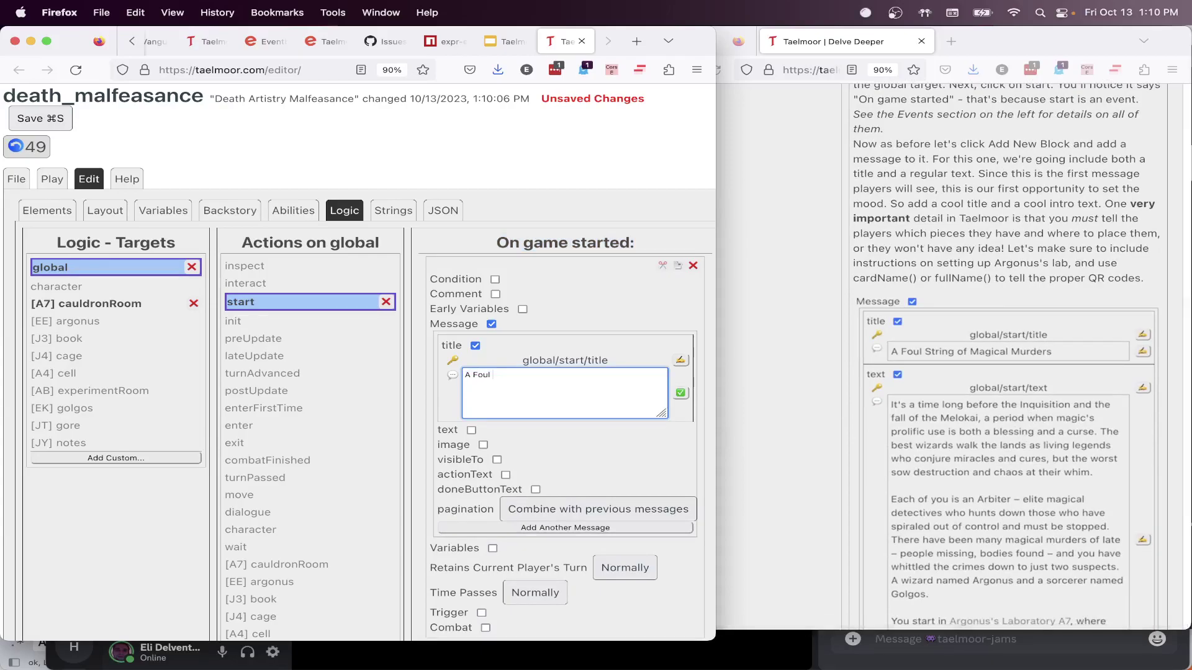
text(String of Magical Murders)
click(680, 393)
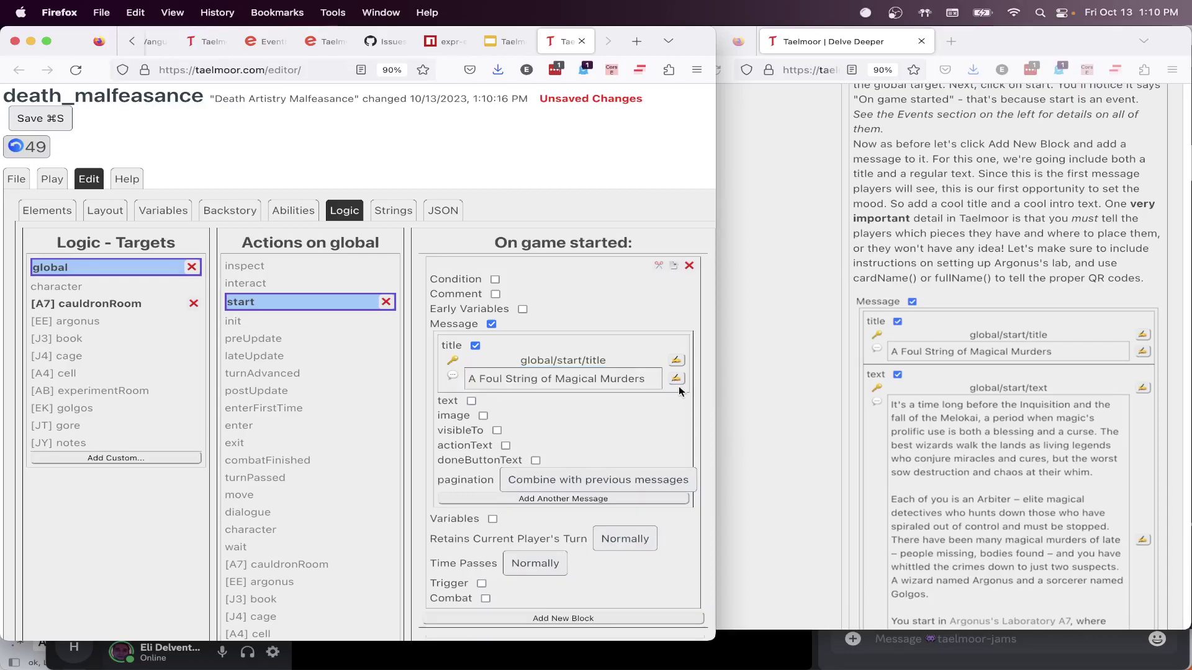
Add the start message text "Lots of people died!" followed by a separate paragraph "You start in {{cauldronRoom.fullName()}}!"
click(471, 402)
click(681, 447)
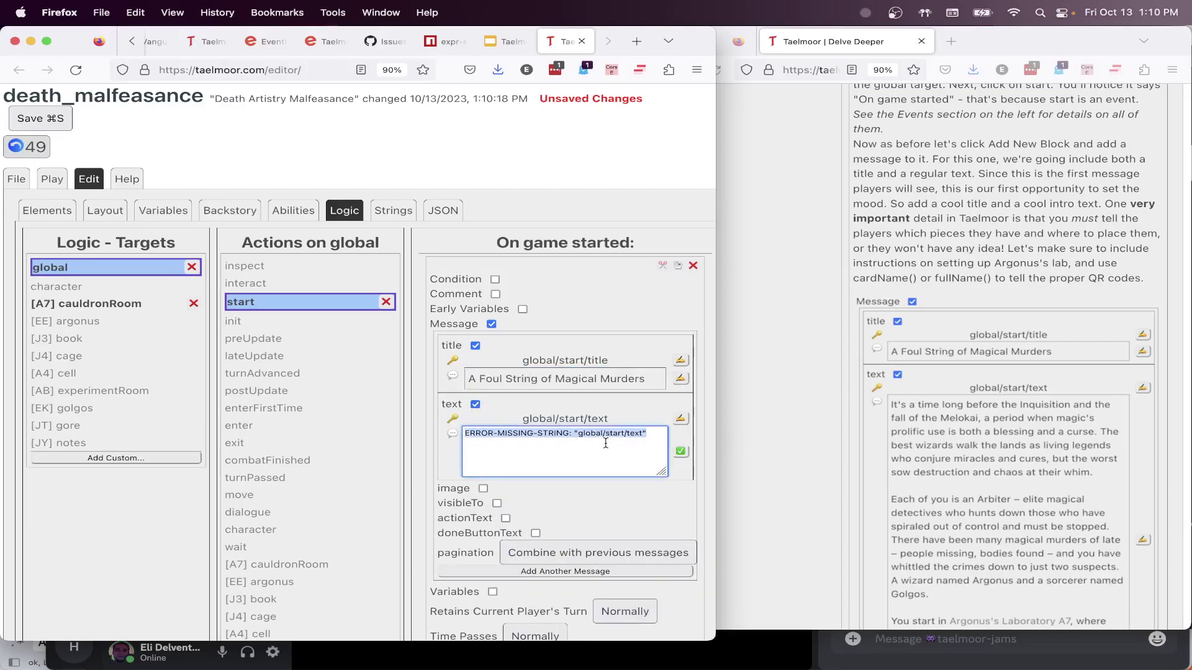
key(BackSpace)
text(Lots )
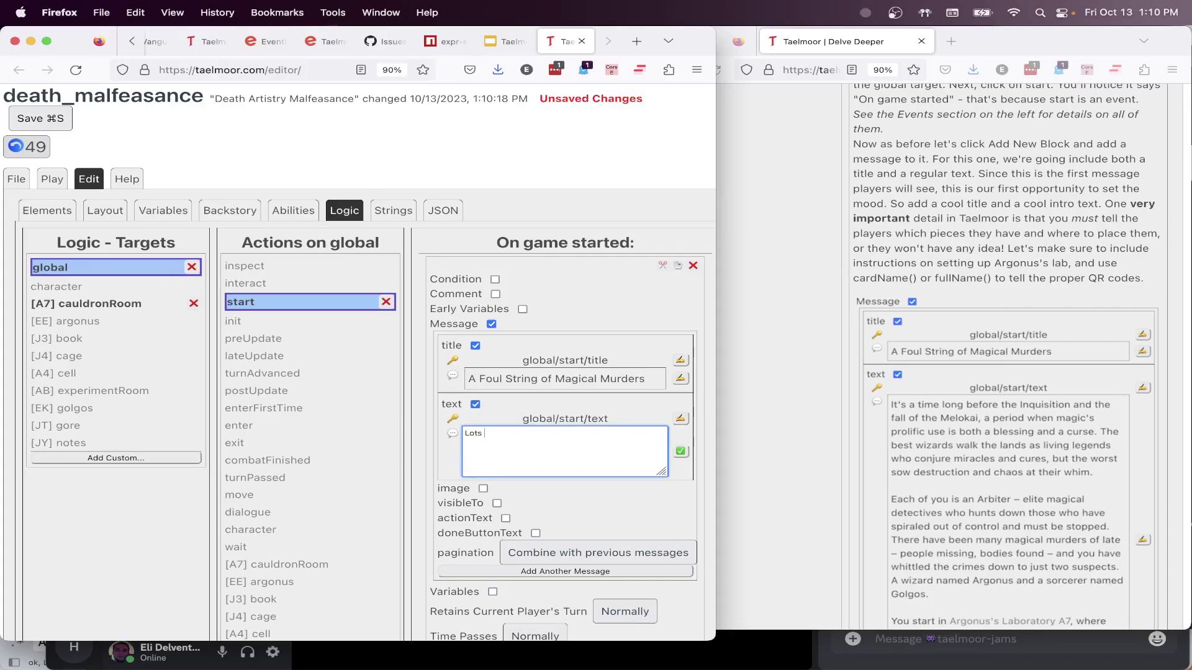
text(of people died!)
scroll(1083, 438, down, 4)
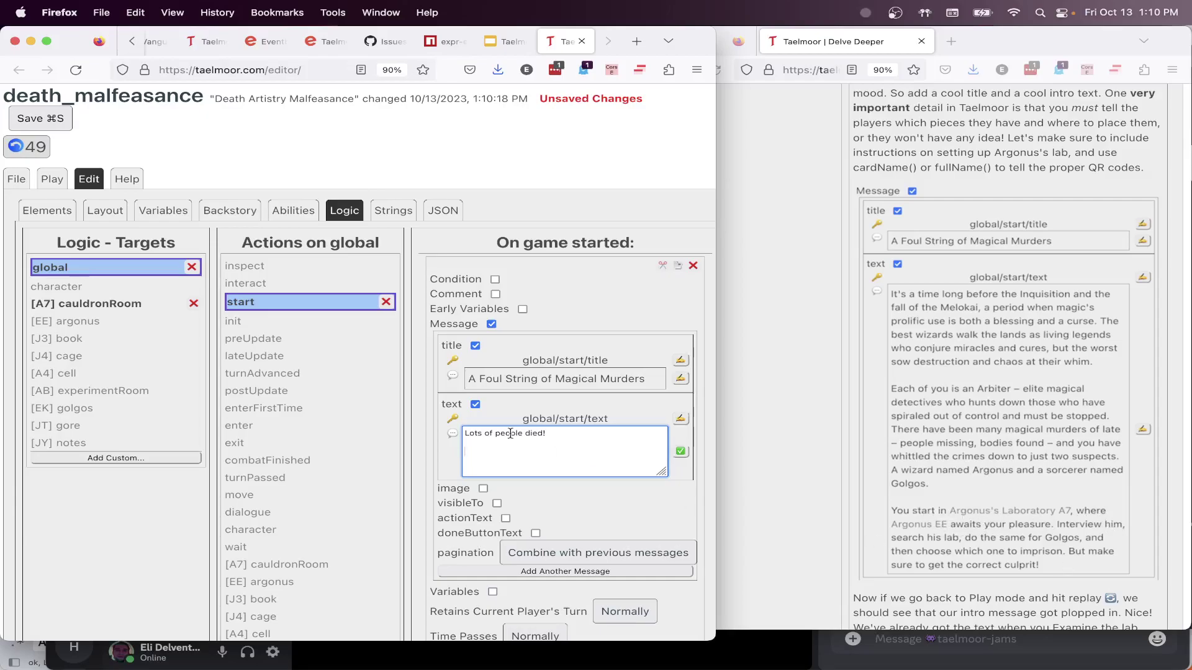
key(Return)
text(You start in {{cauldronRoom.fullName()}}!)
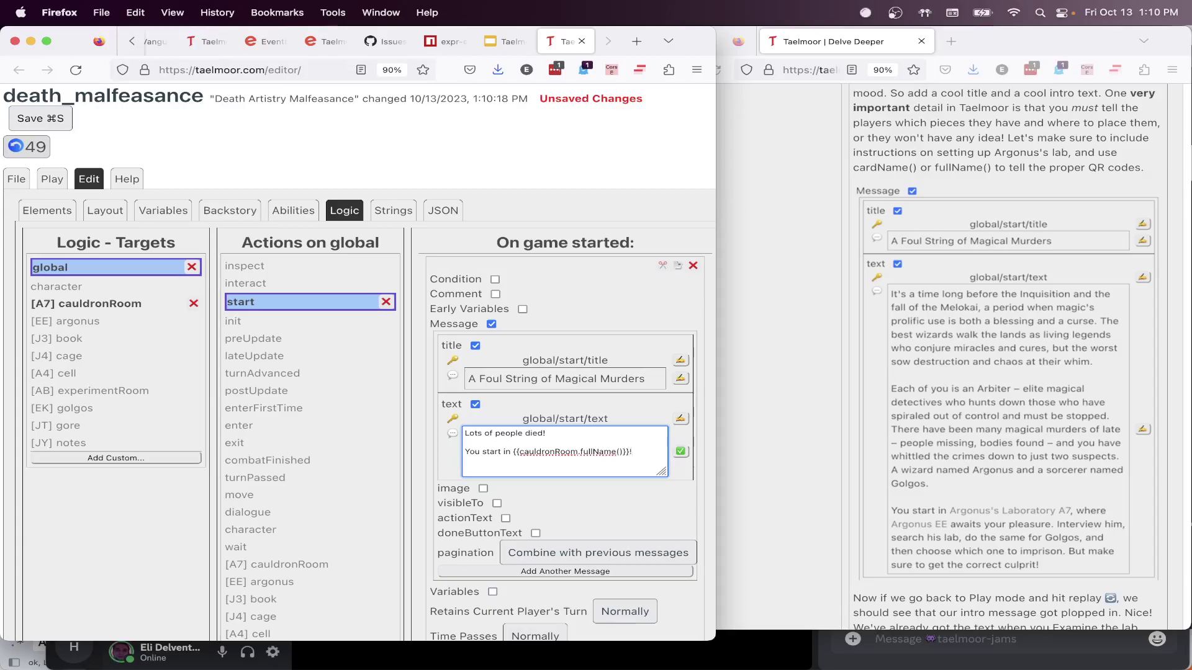
click(680, 451)
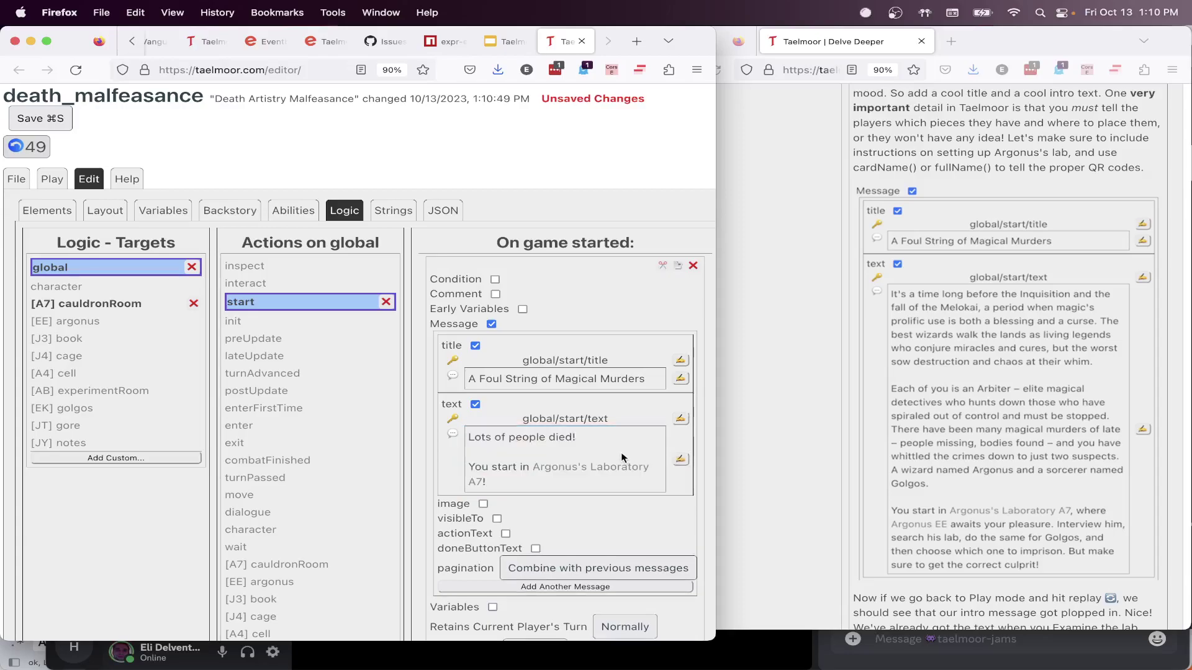
Review the cauldronRoom inspect message and return to the global start event
scroll(620, 452, down, 1)
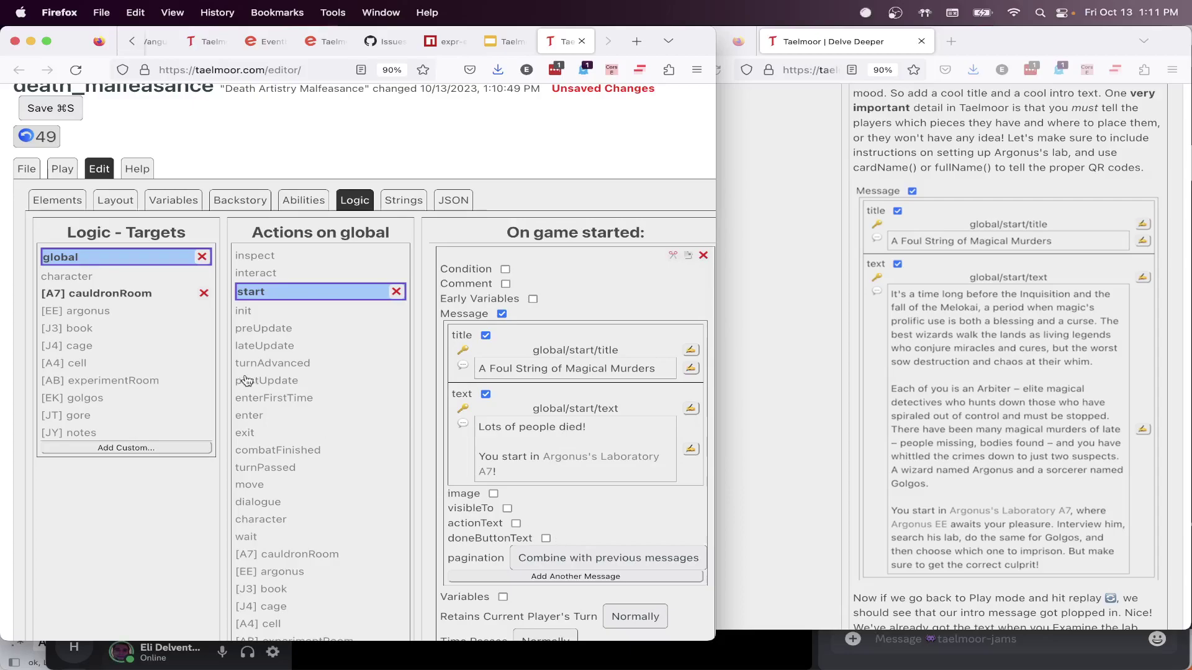
click(128, 294)
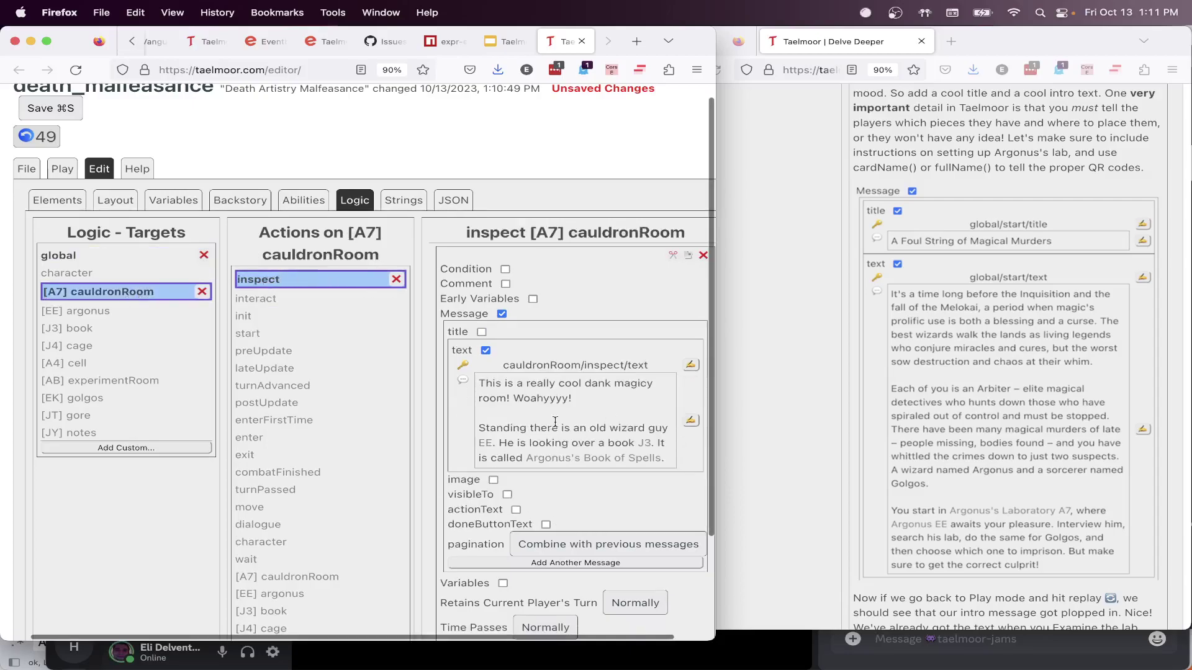
scroll(621, 450, down, 1)
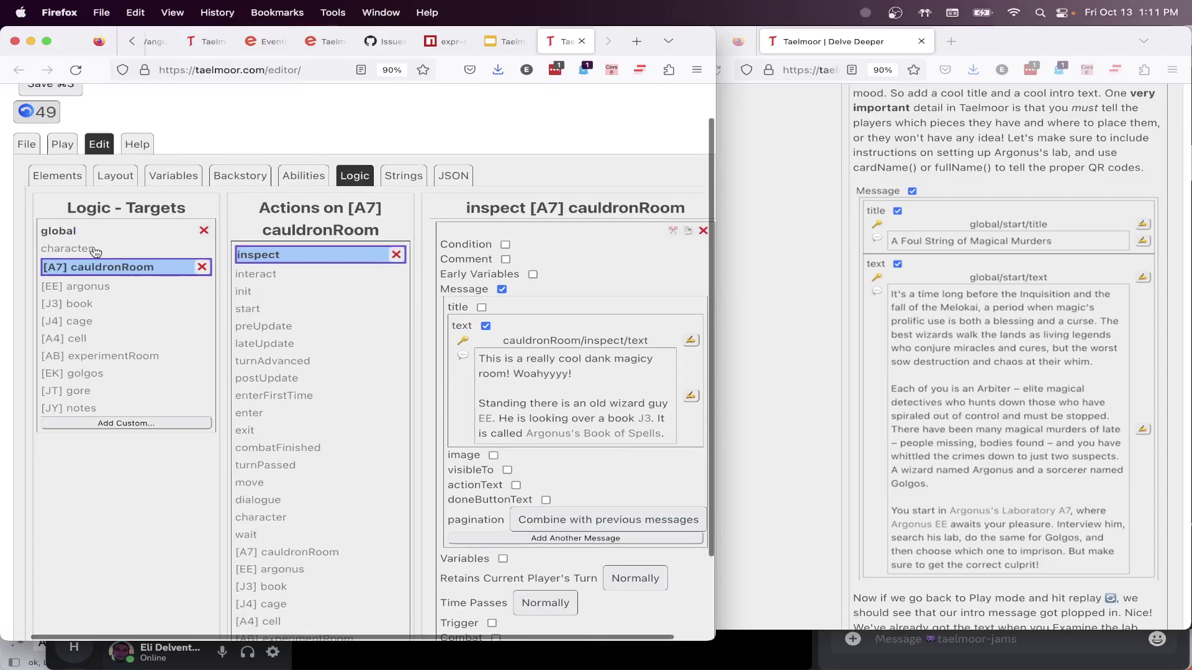
click(76, 234)
click(259, 271)
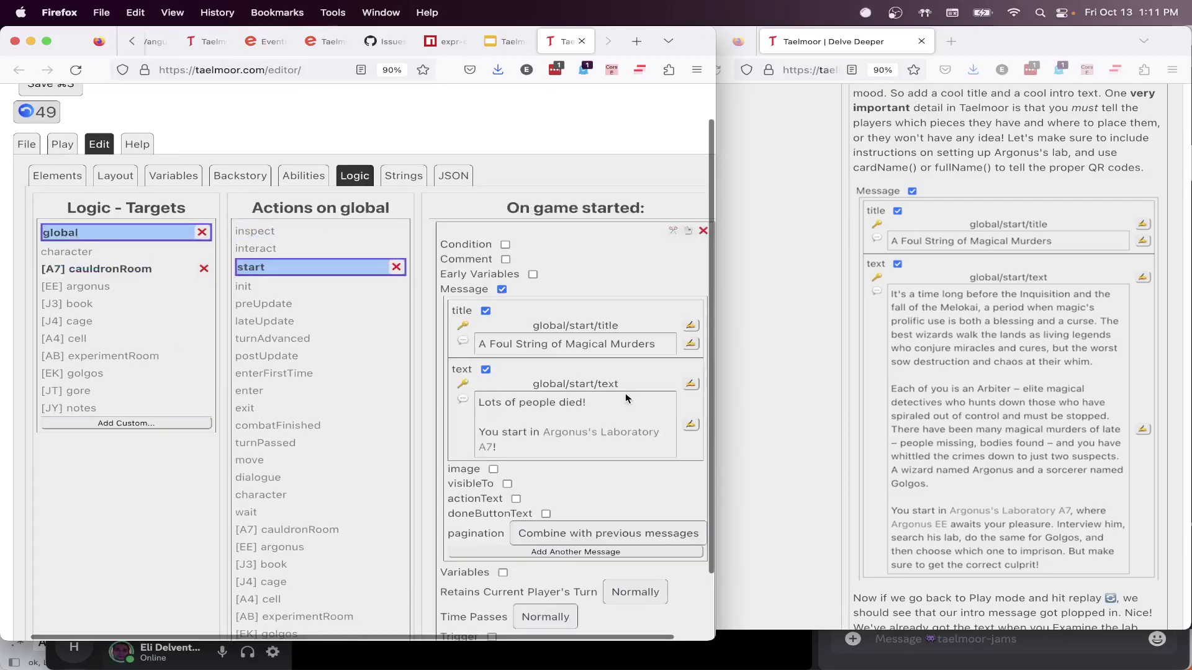
Append "{{argonus.fullName()}} waits for you there." to the end of the global start message text
click(690, 425)
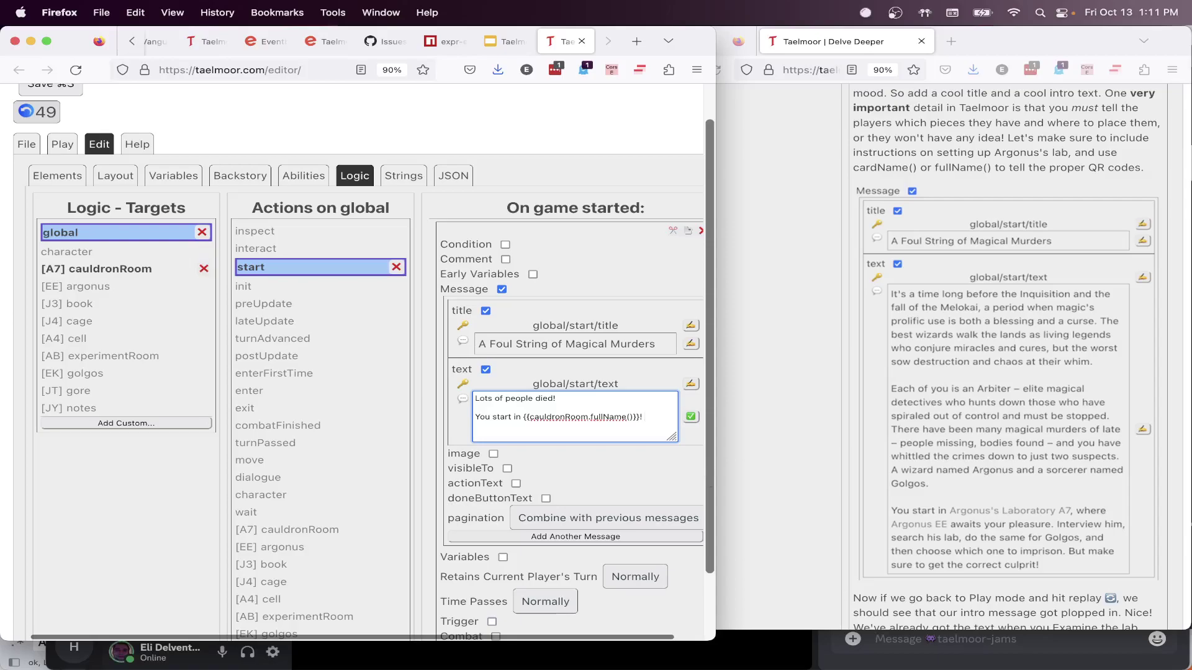
text({{argonus.fi)
text(llName()}} waits for you there)
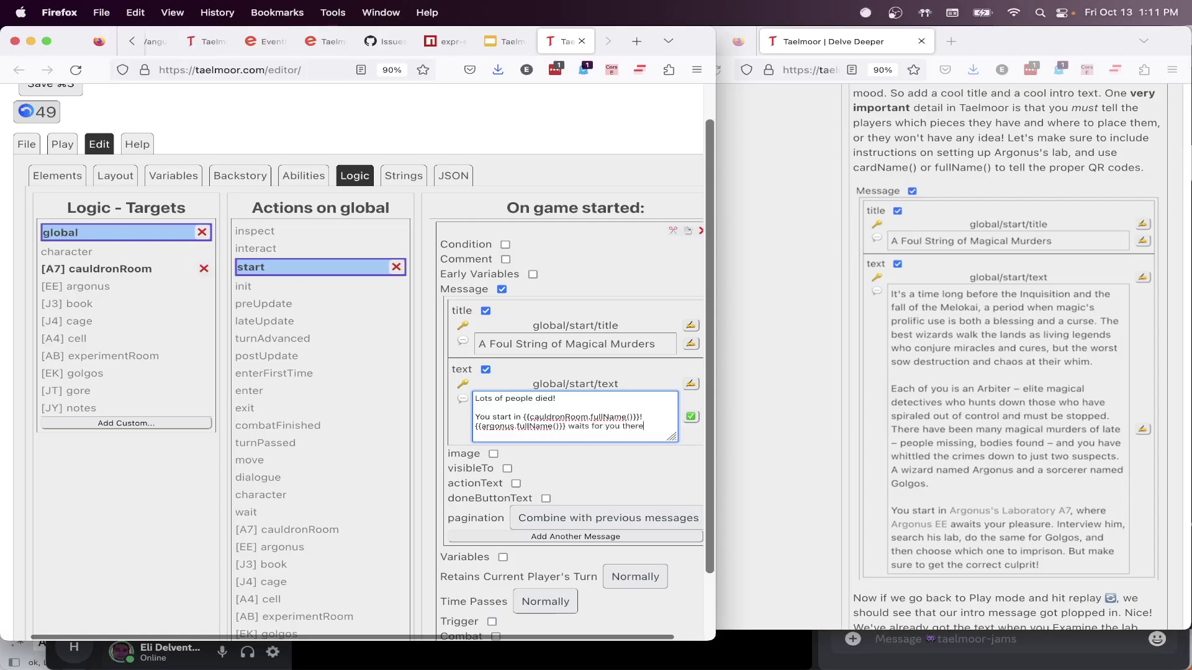
text(.)
click(691, 417)
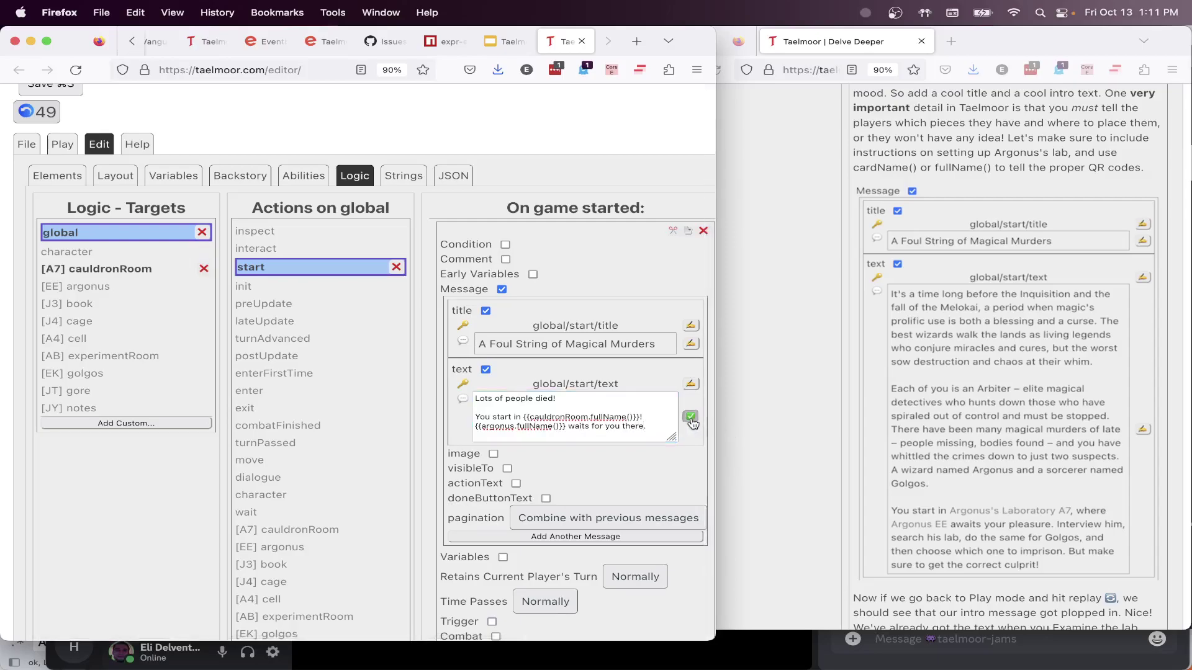
Return to the scenario play test and save the changes to death_malfeasance
scroll(552, 390, up, 1)
scroll(552, 389, left, 1)
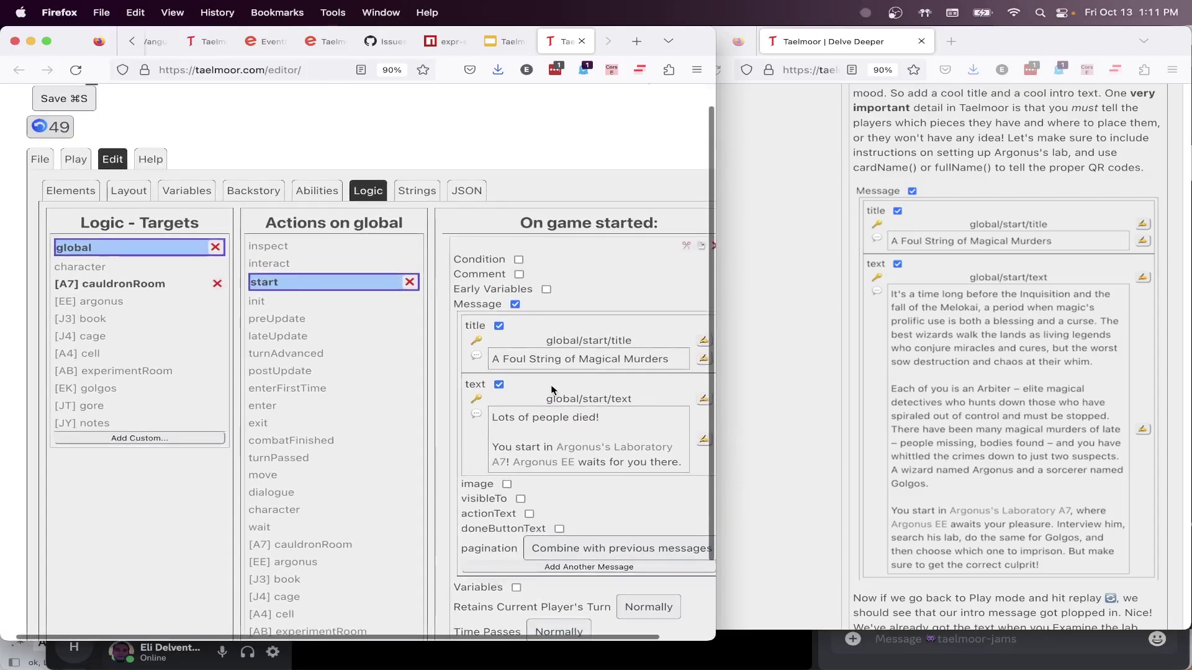
click(75, 163)
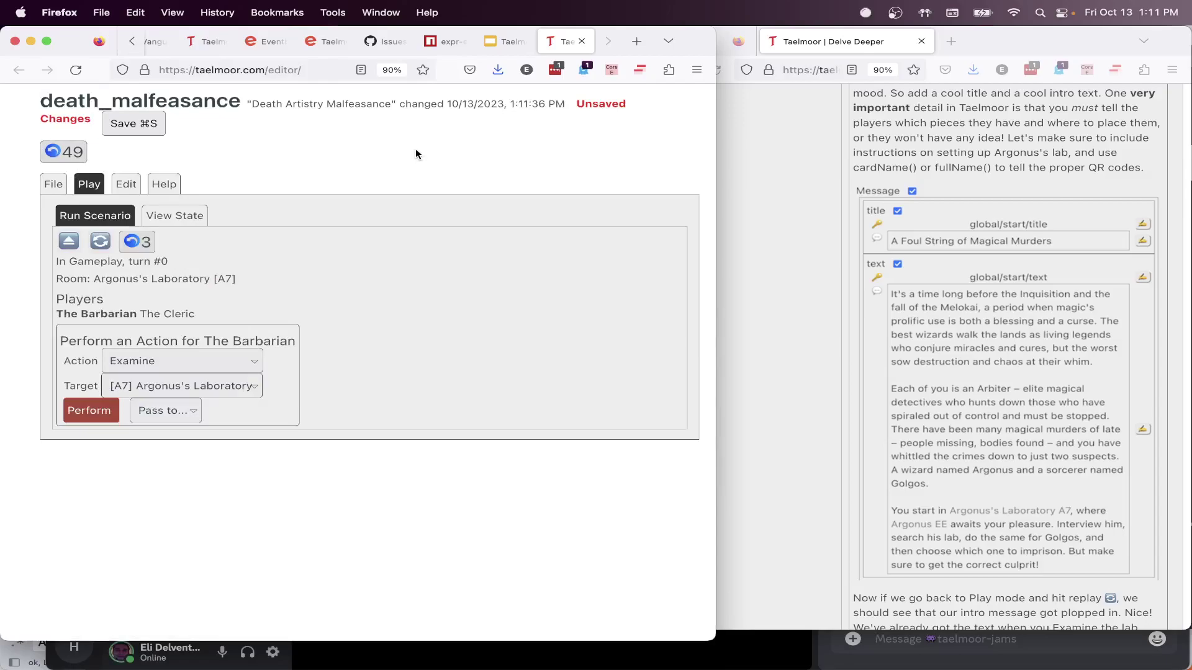
key(super+s)
mouse_move(10, 540)
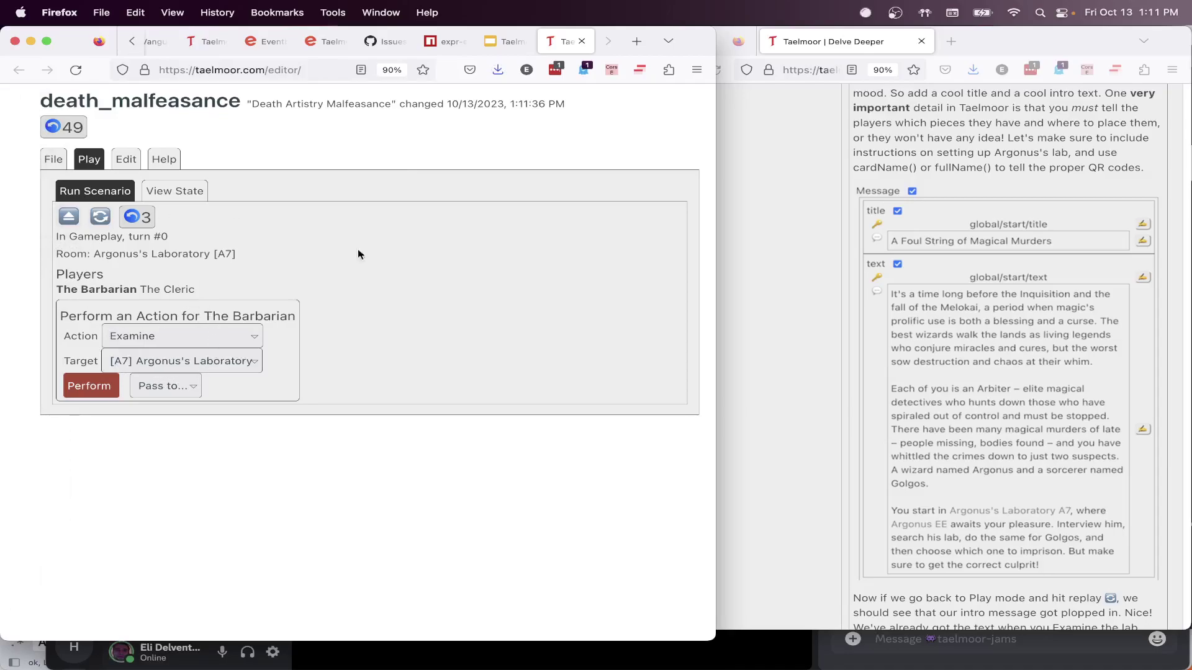
Replay the scenario from the start and review the intro message's title and text
click(99, 218)
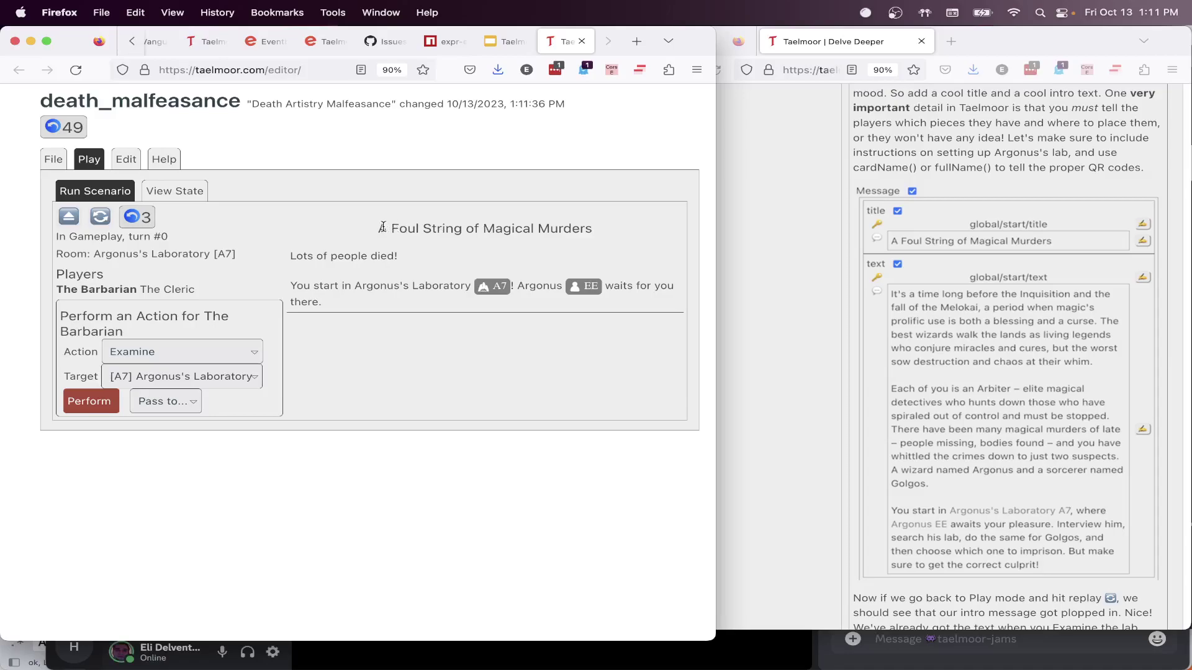
drag(377, 229, 579, 227)
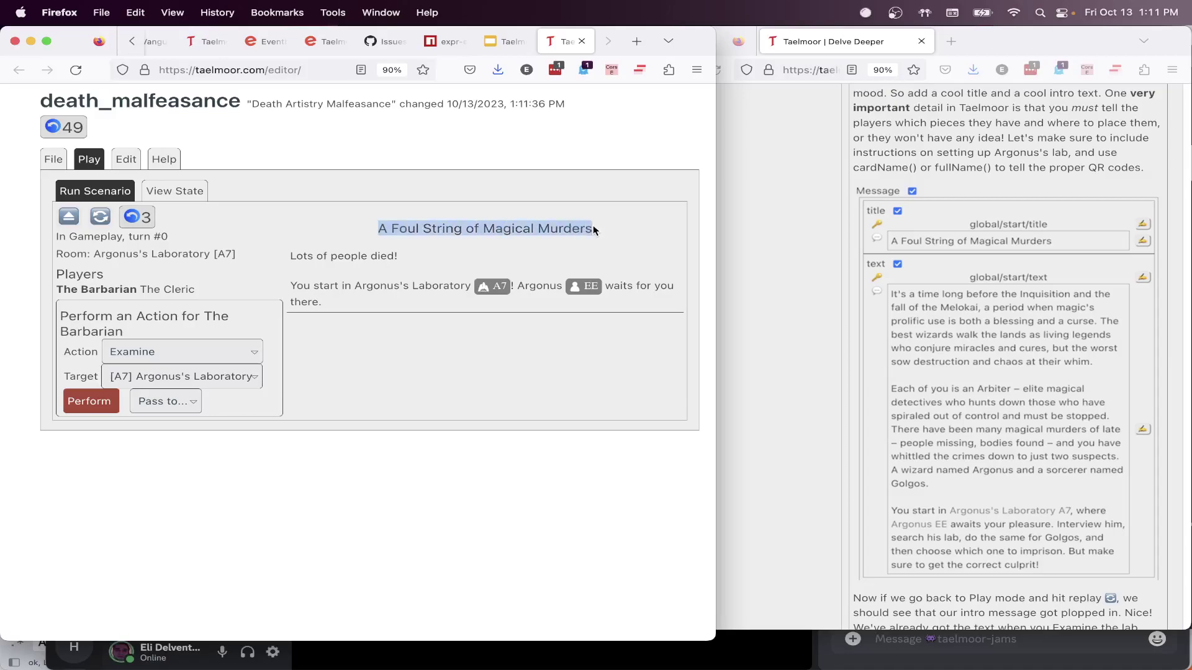
drag(289, 255, 355, 301)
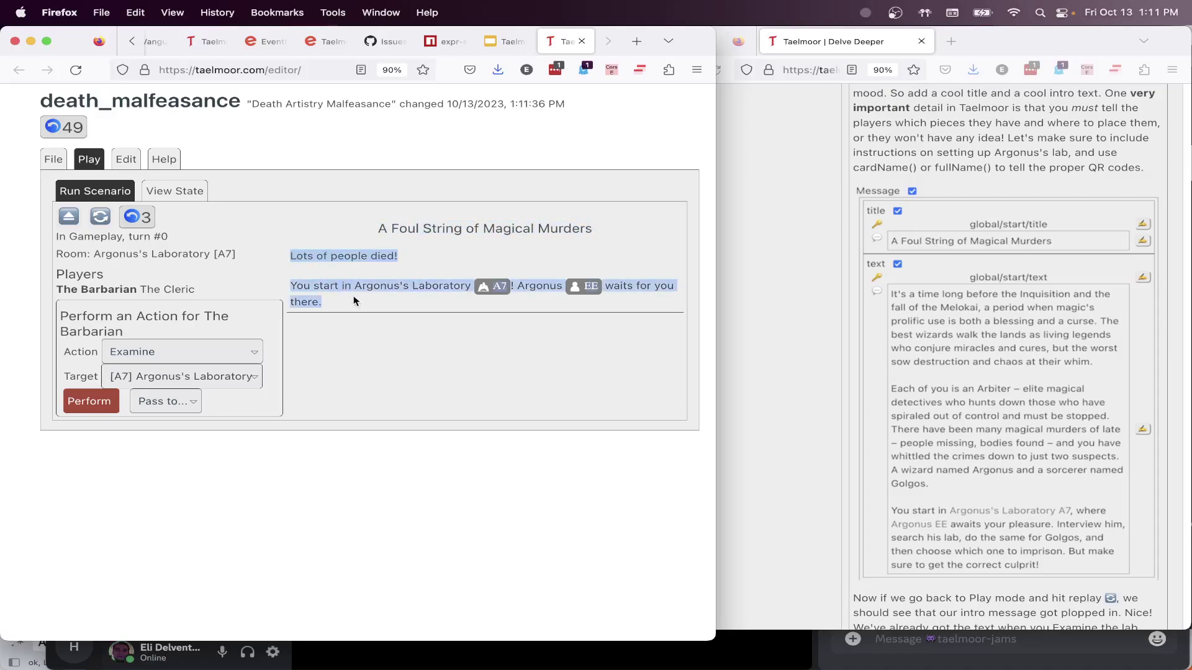
click(354, 299)
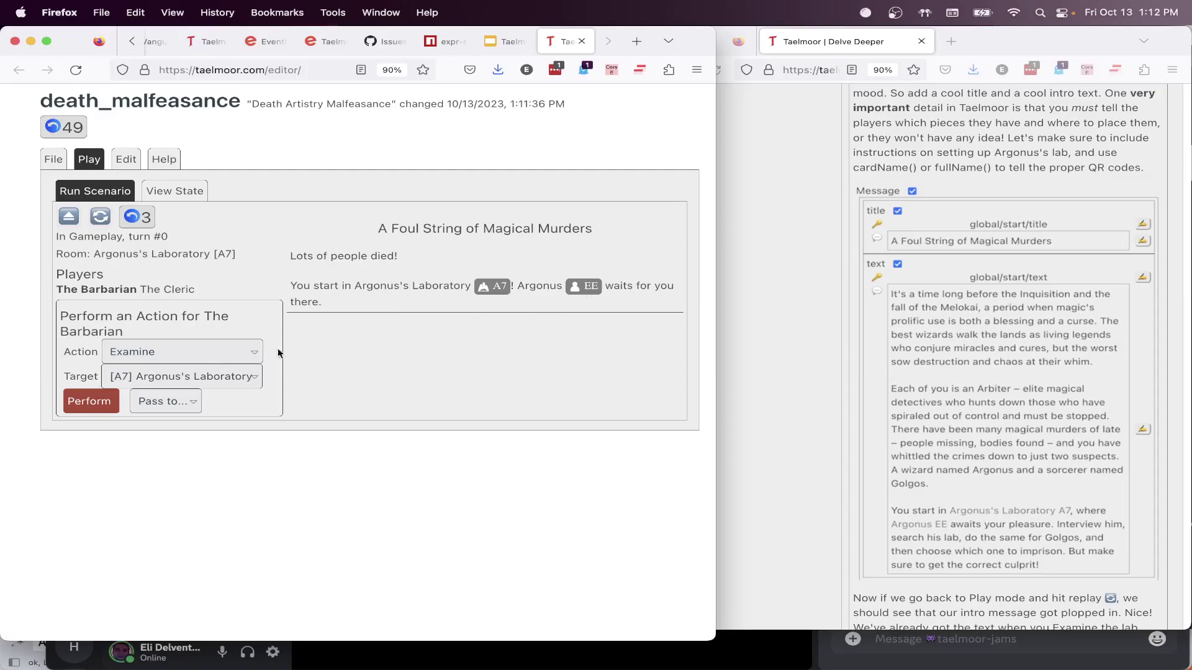
Examine Argonus's Laboratory as The Barbarian and review the room description
click(92, 404)
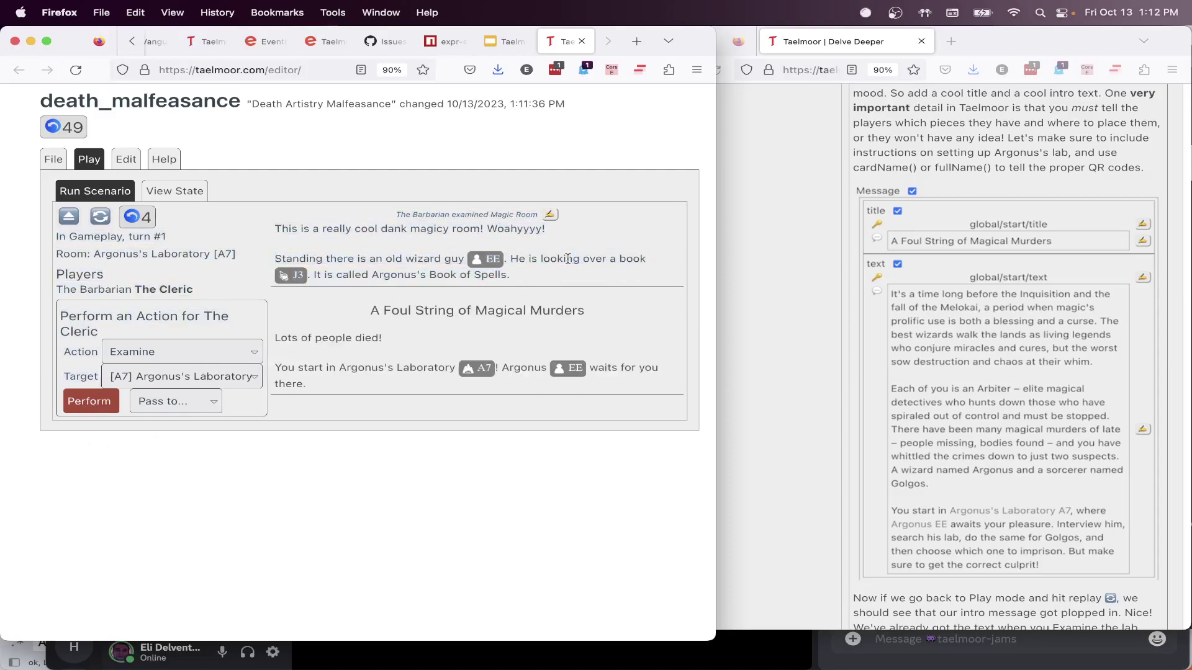
drag(342, 274, 270, 273)
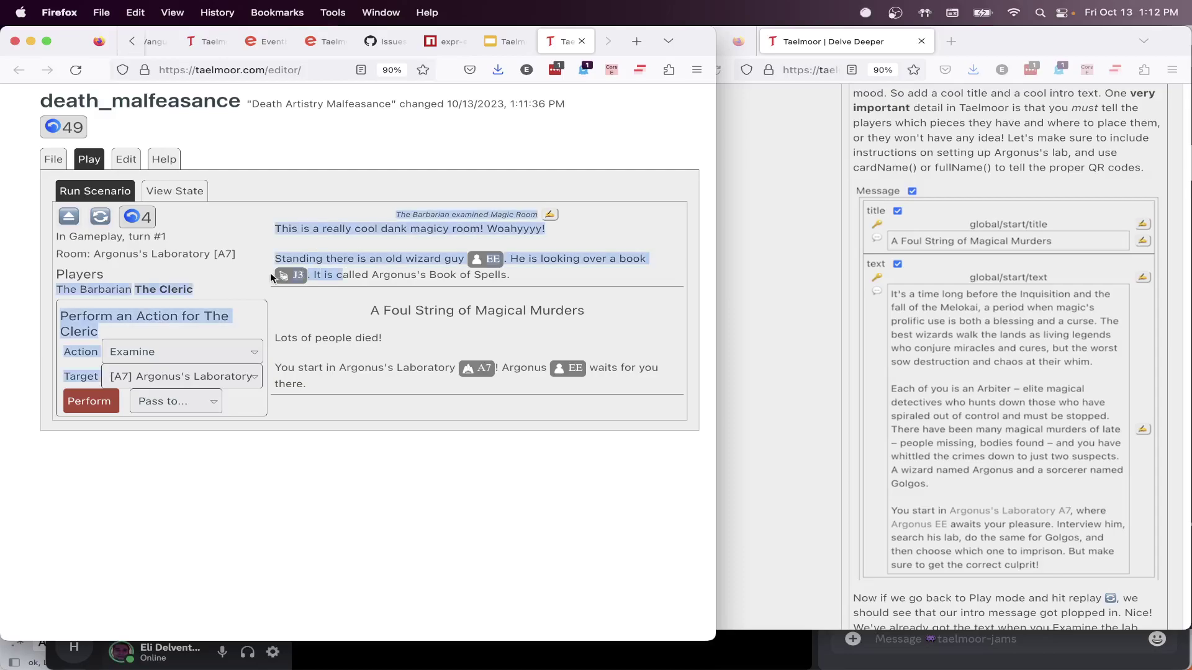
click(425, 274)
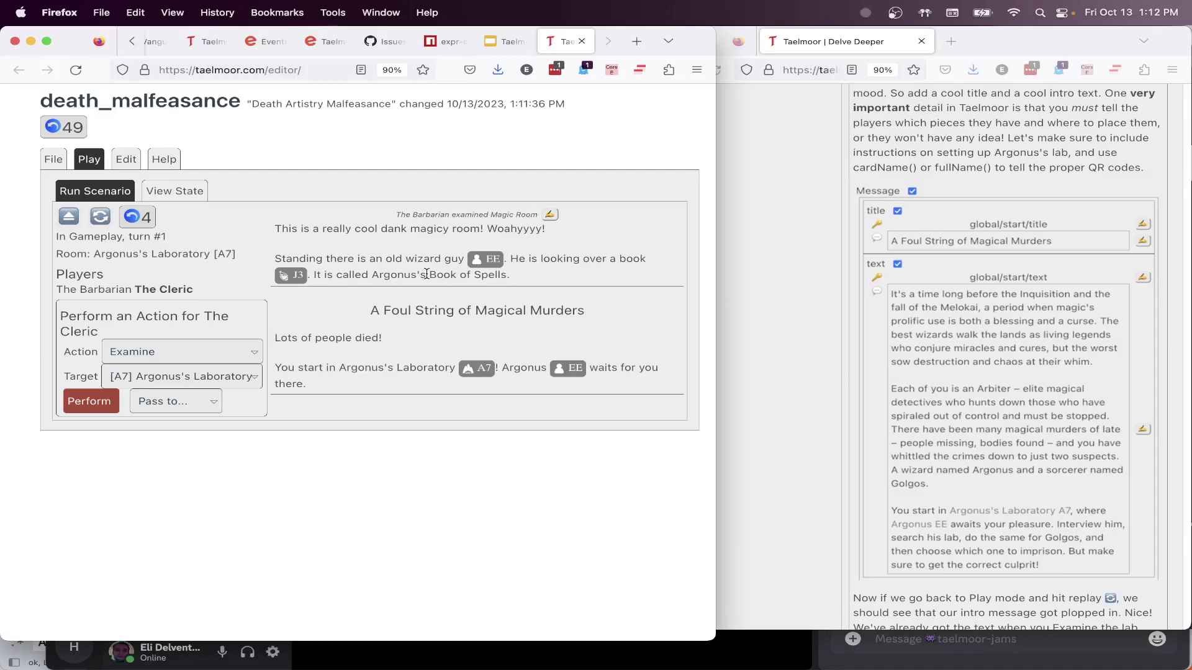
Look over the actions available to The Cleric and find the tutorial's section on dialogue with Argonus
click(126, 351)
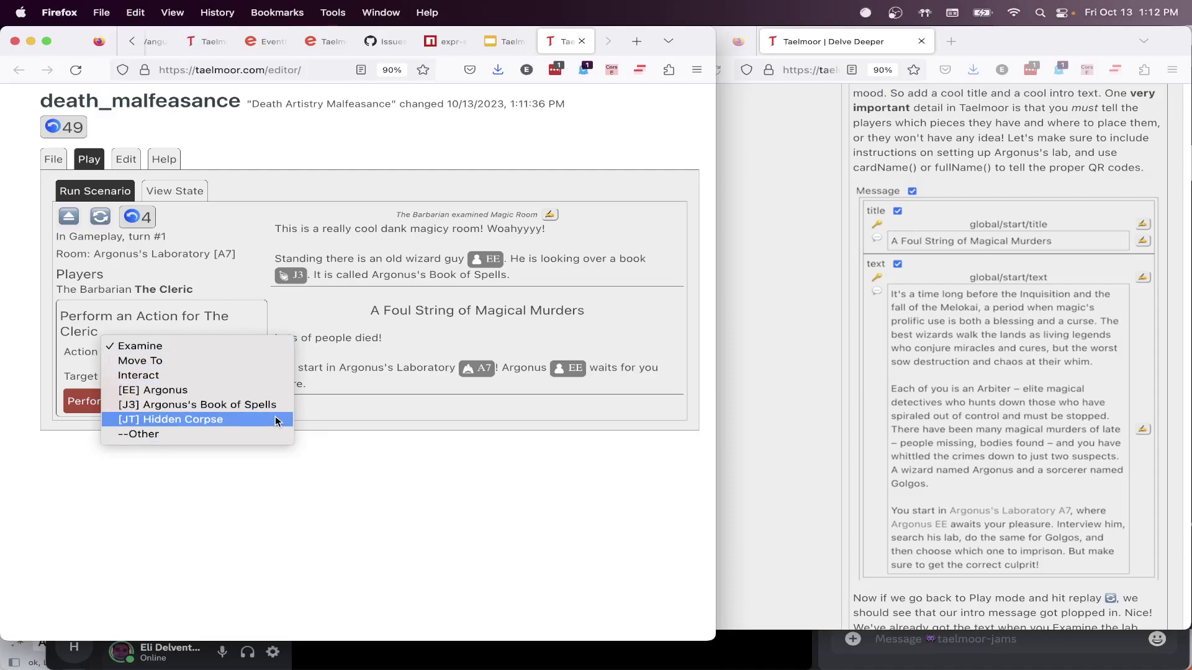
click(497, 417)
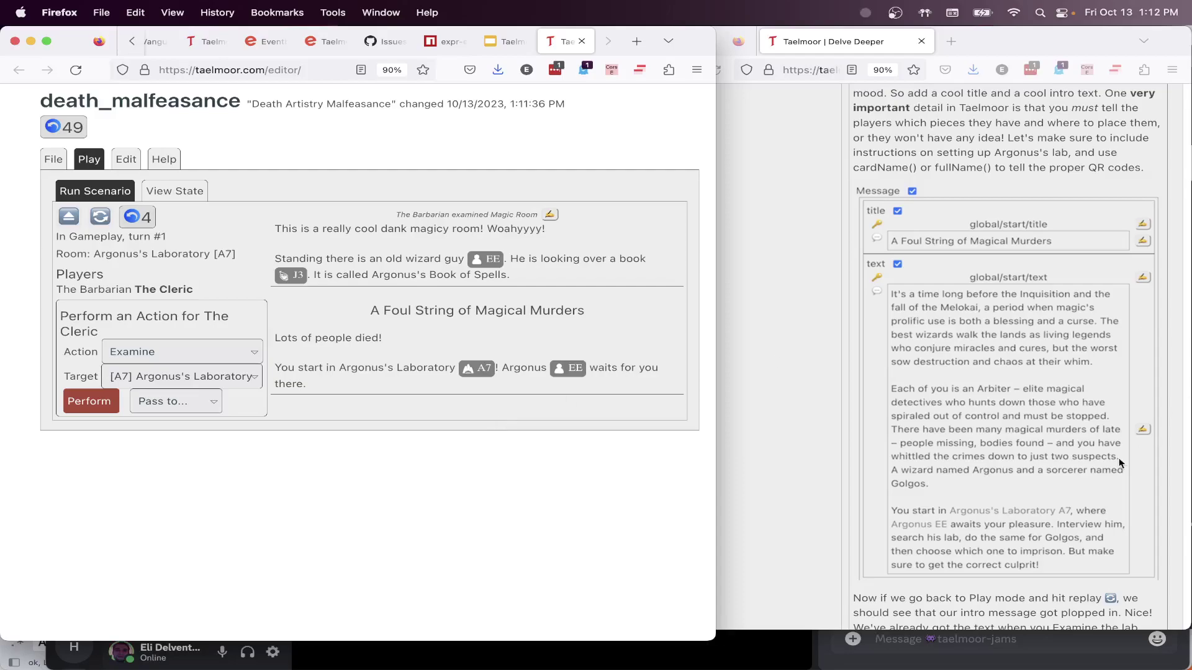
scroll(1120, 462, down, 6)
scroll(1120, 463, down, 4)
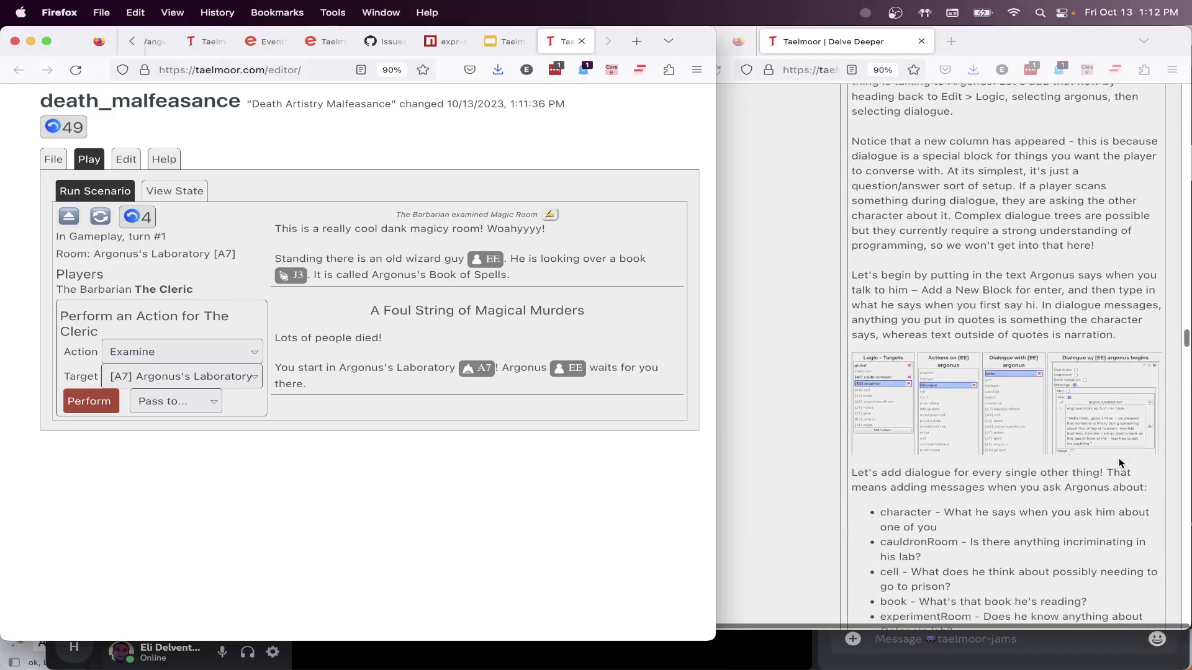
Perform an Interact action on Argonus as The Cleric
click(176, 349)
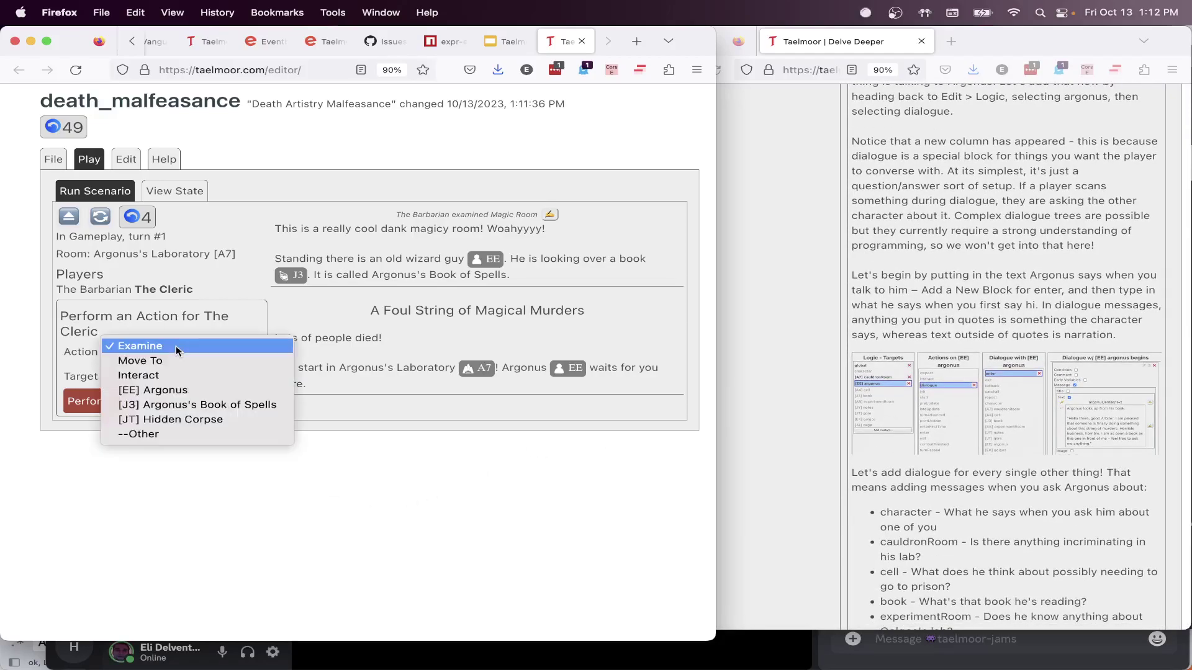
click(185, 376)
click(211, 375)
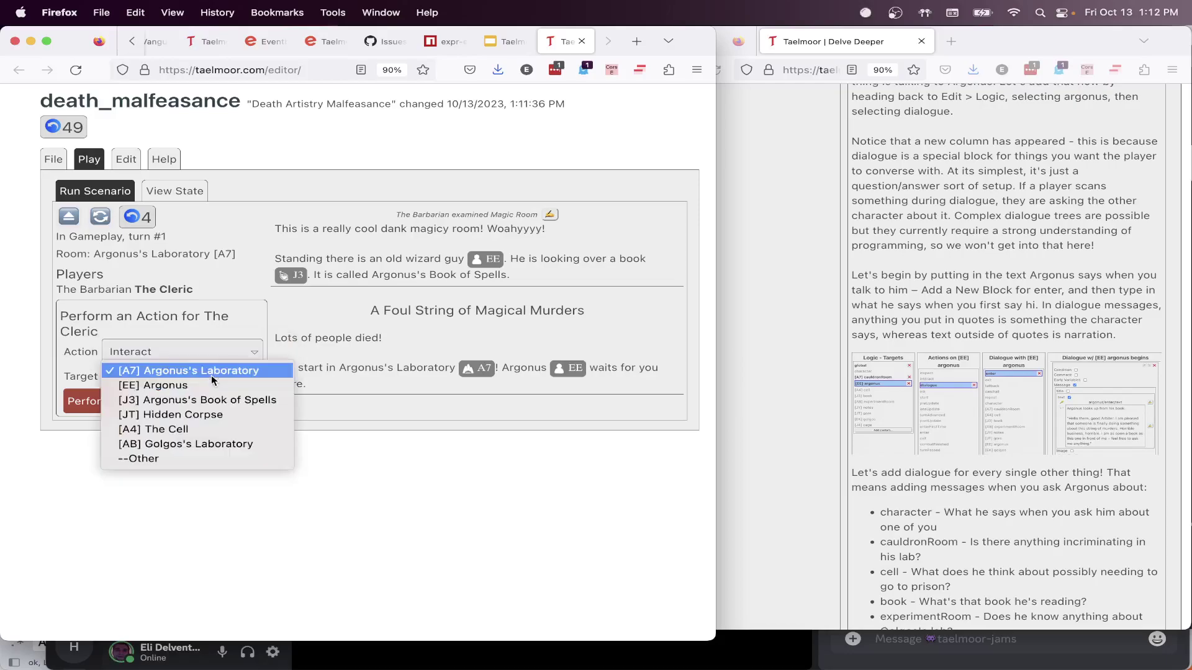
click(208, 387)
click(90, 402)
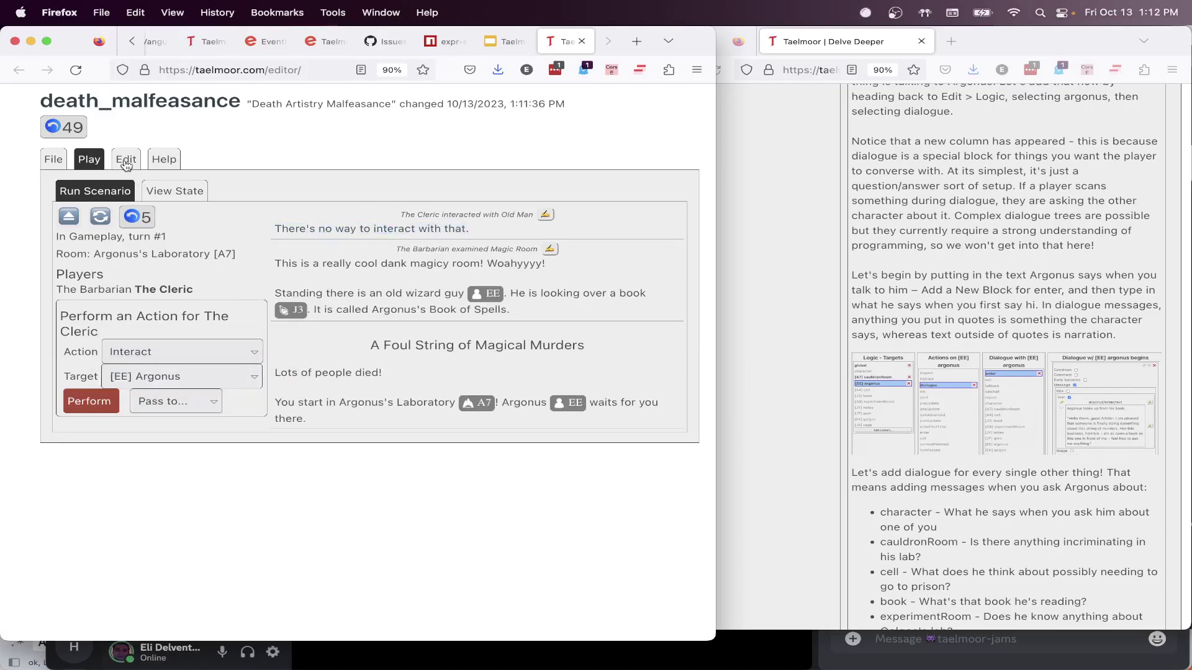
Add a new logic block with a message to argonus's dialogue for being asked about any character
click(544, 214)
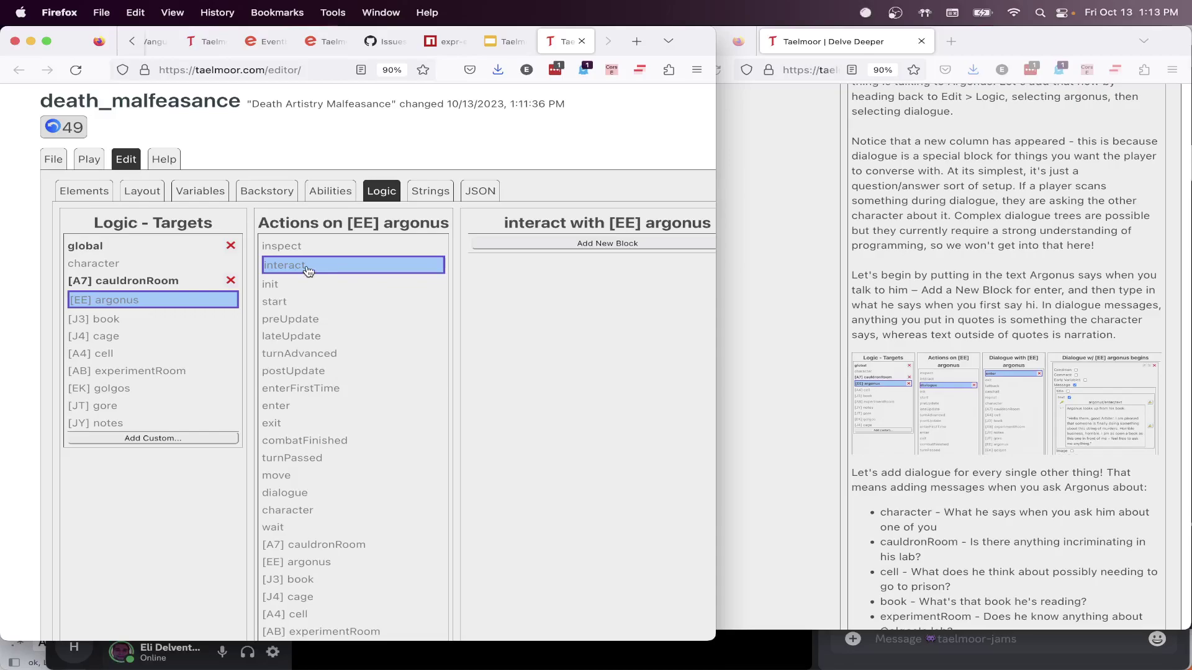
click(287, 495)
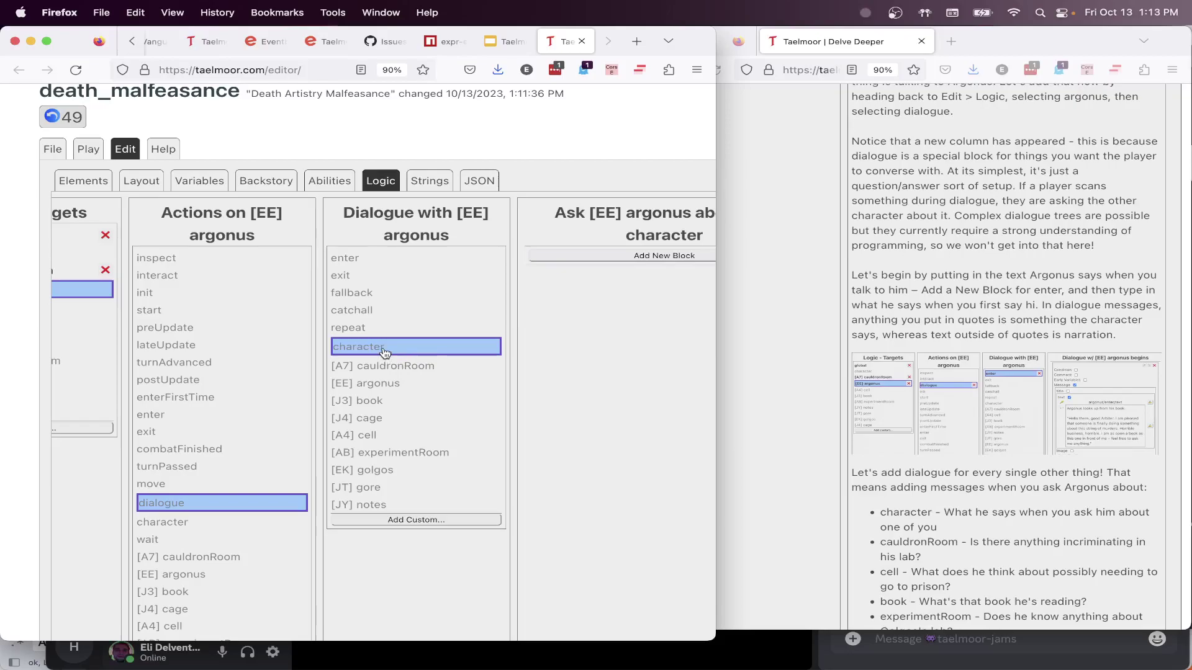
scroll(410, 354, right, 1)
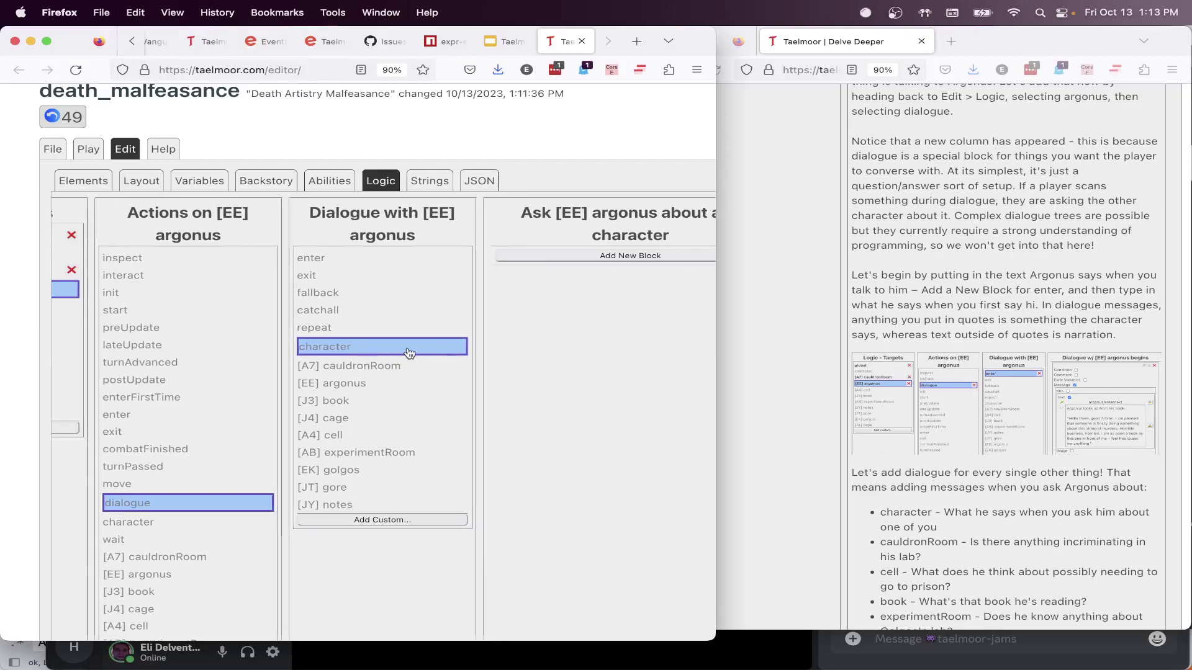
click(595, 259)
scroll(161, 395, left, 1)
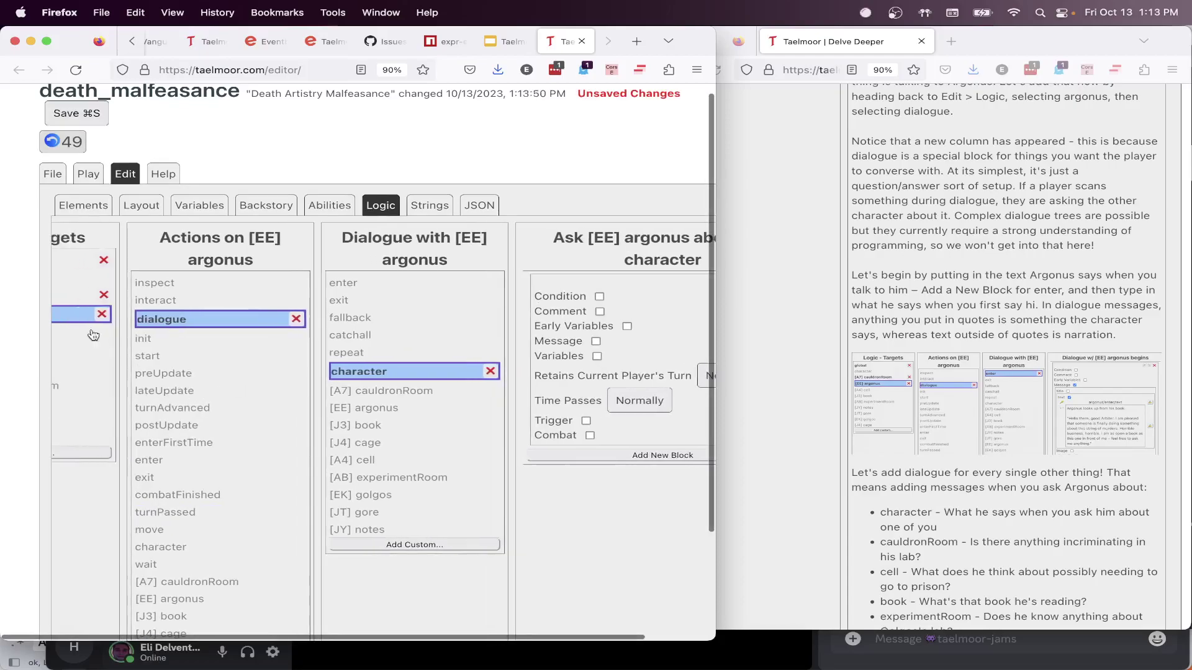
scroll(218, 328, left, 3)
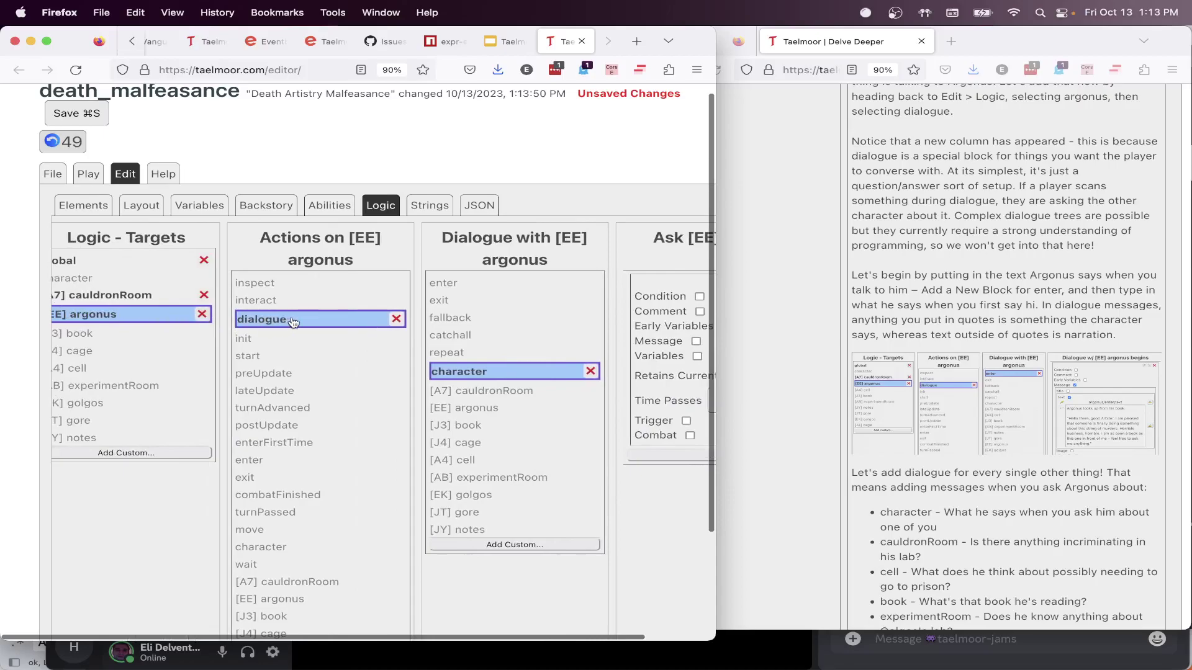
scroll(499, 382, right, 5)
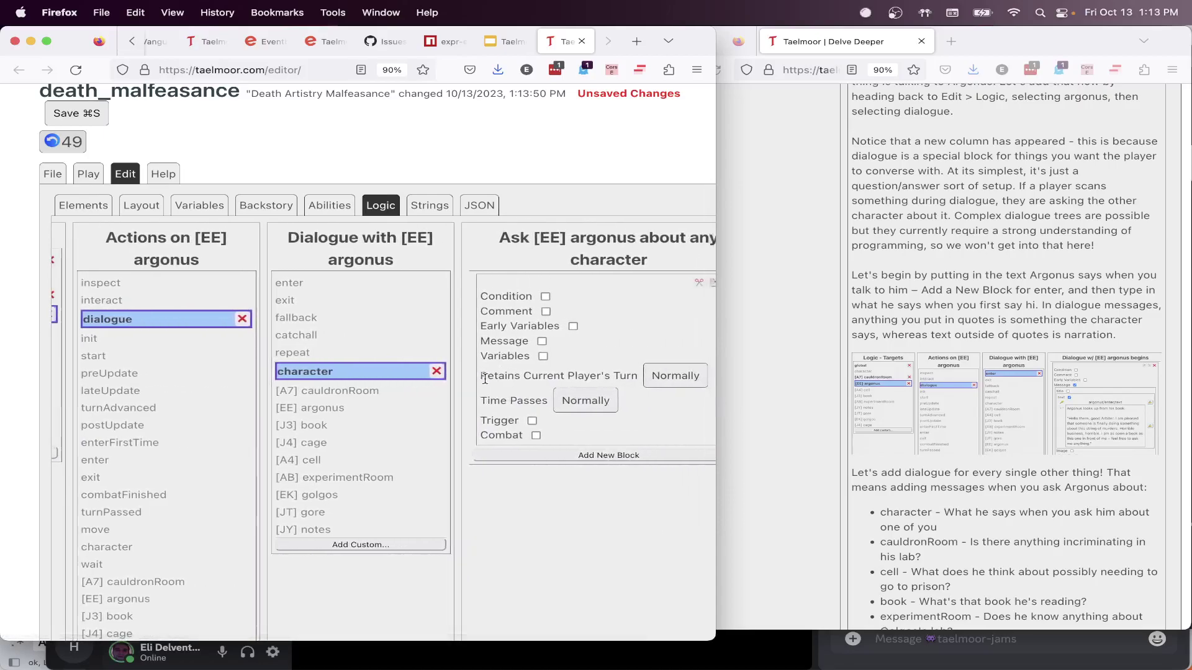
click(541, 341)
scroll(540, 345, down, 2)
scroll(540, 345, right, 2)
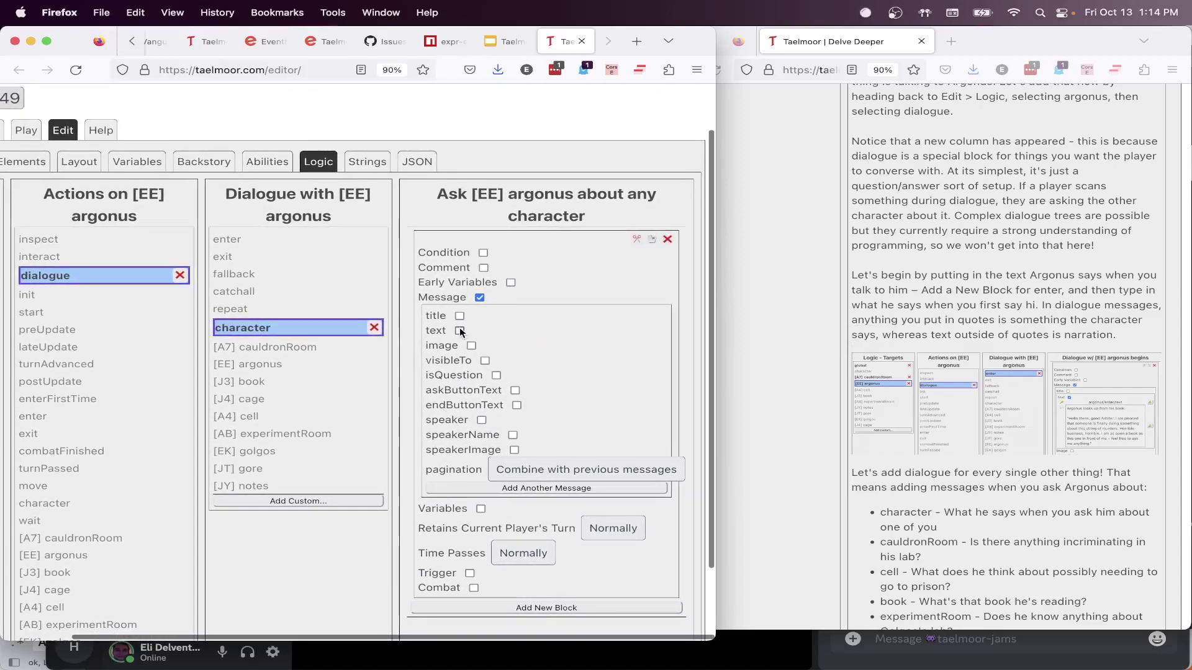
click(482, 421)
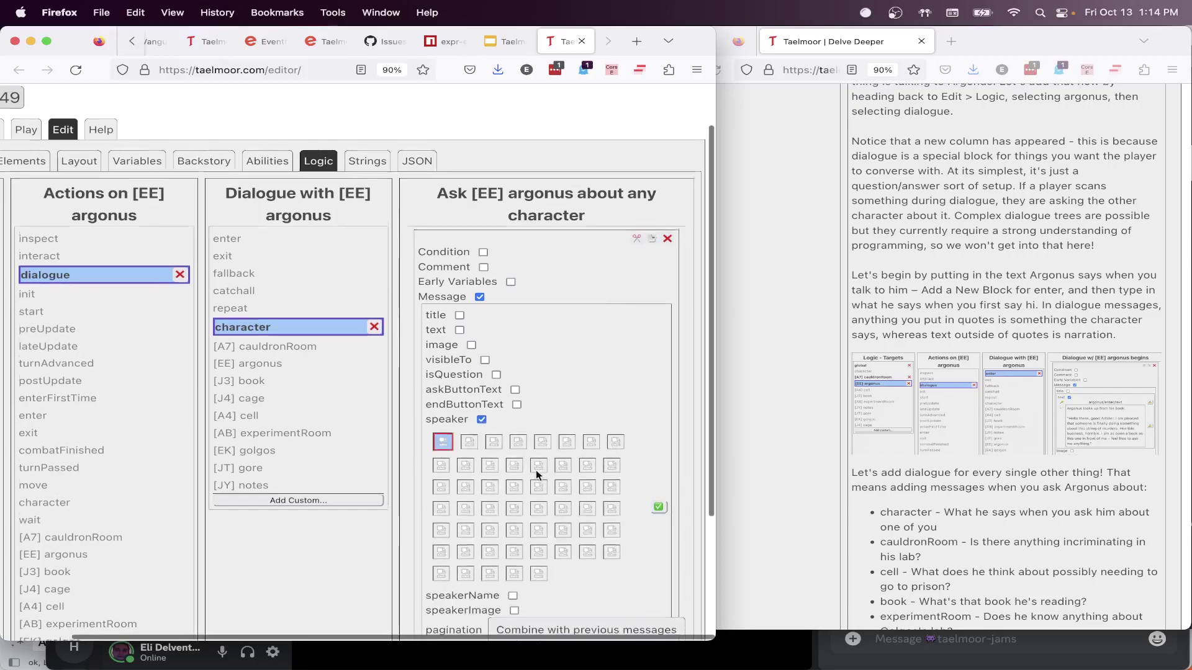
scroll(535, 471, down, 1)
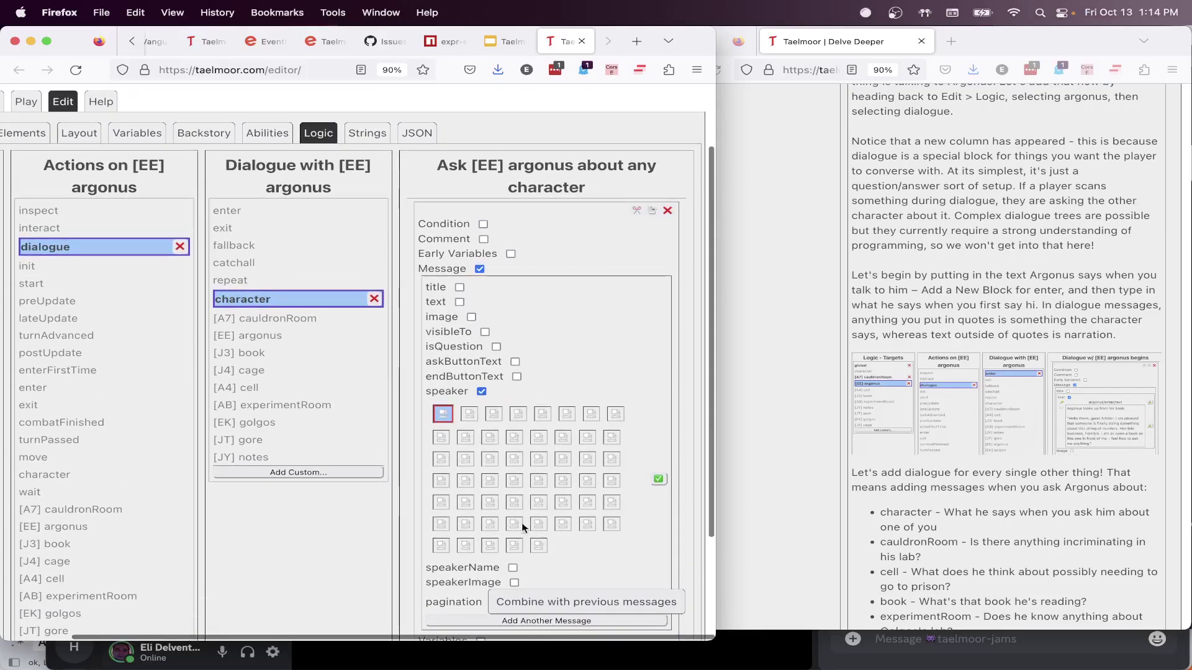
click(482, 392)
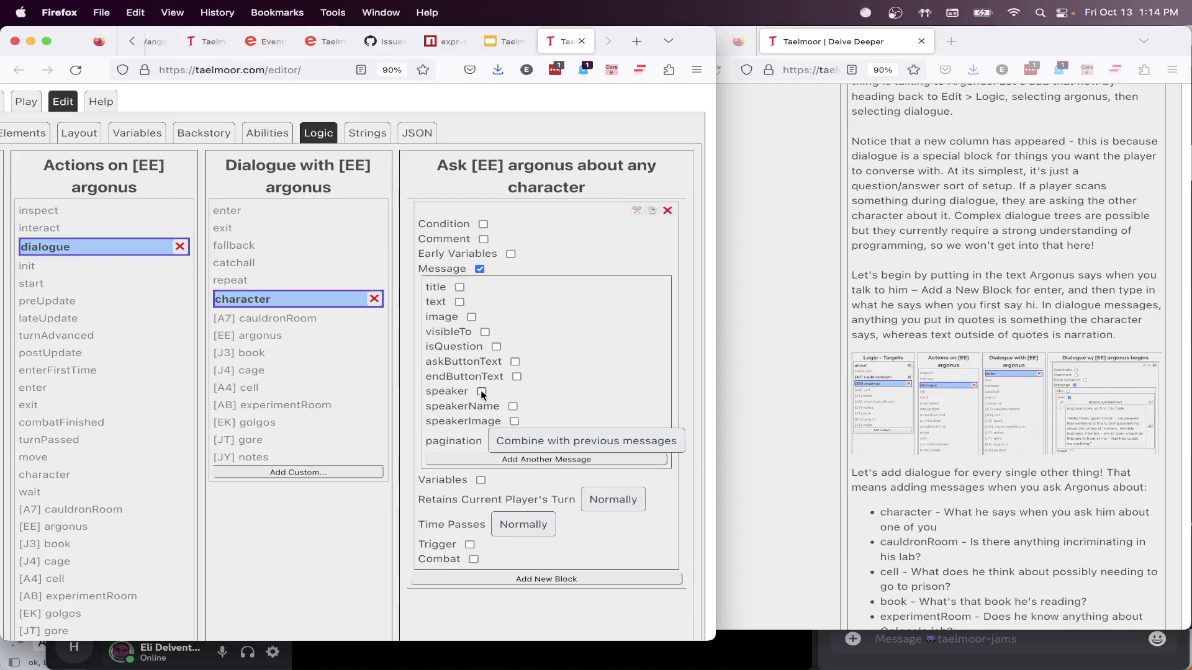
Add the text "I love you! You're the best!" to the character dialogue message
click(460, 303)
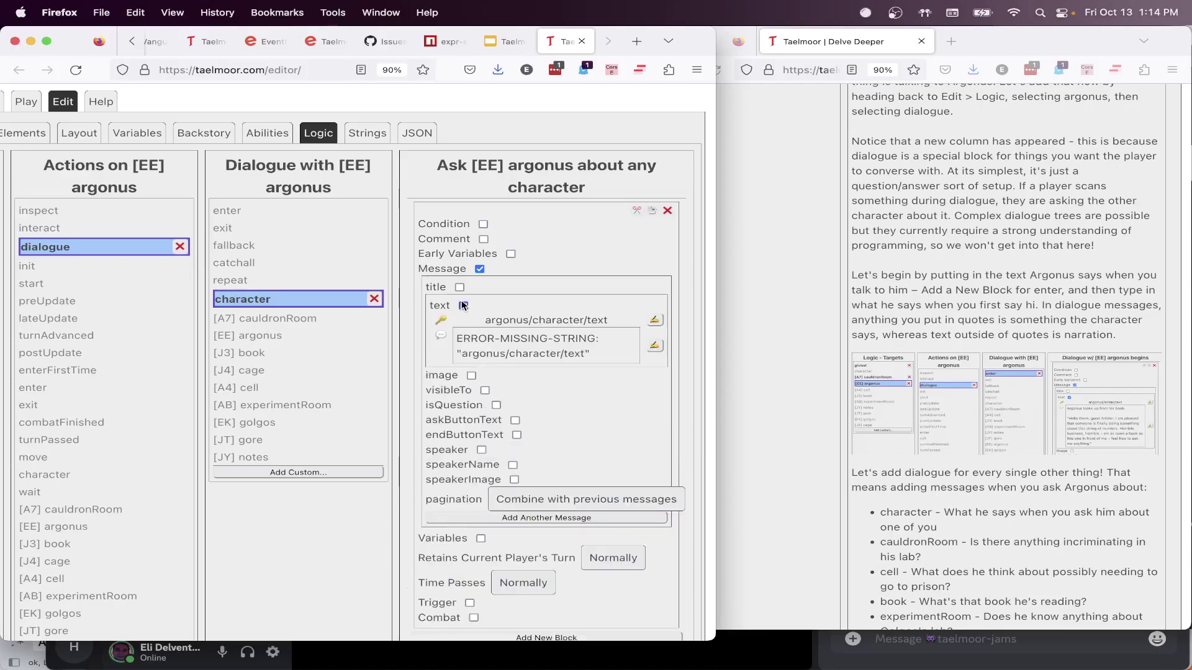
click(655, 346)
key(super+a)
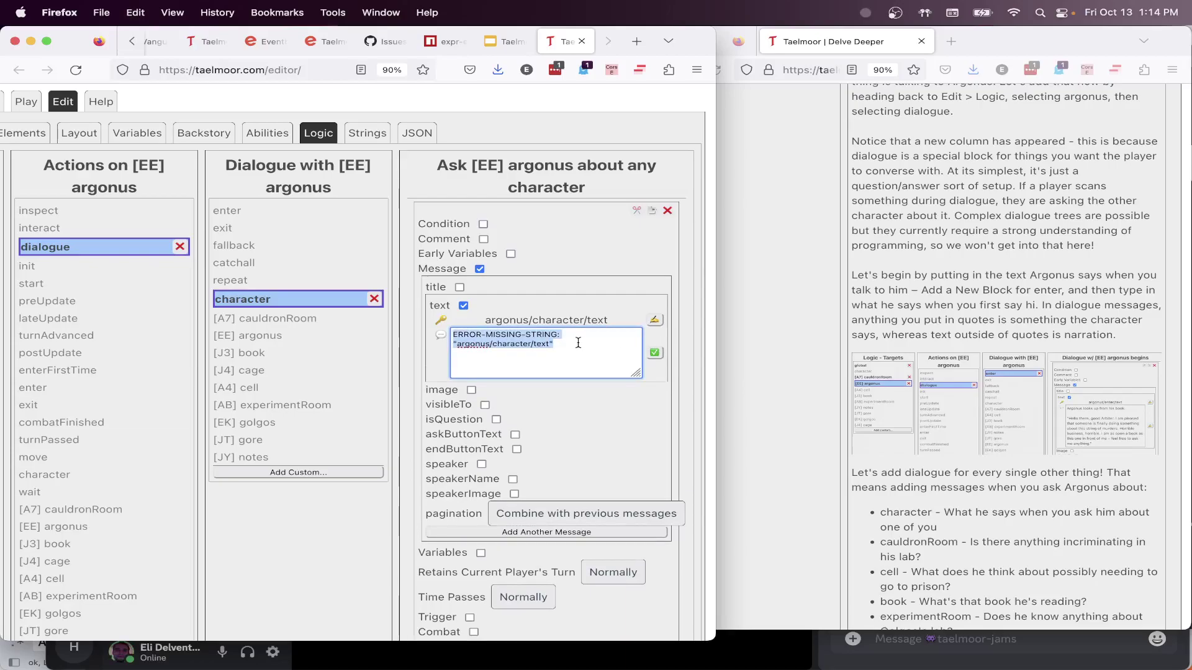
key(BackSpace)
text(I l)
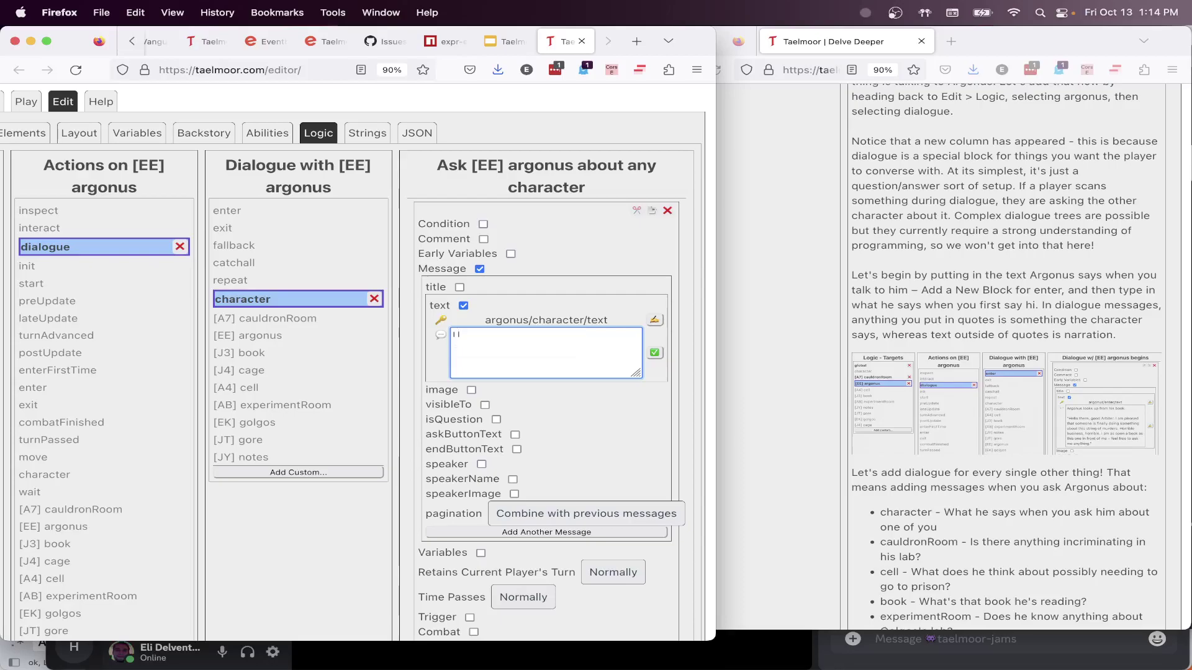
text(ove you! You're the best!)
click(654, 353)
drag(606, 333, 459, 339)
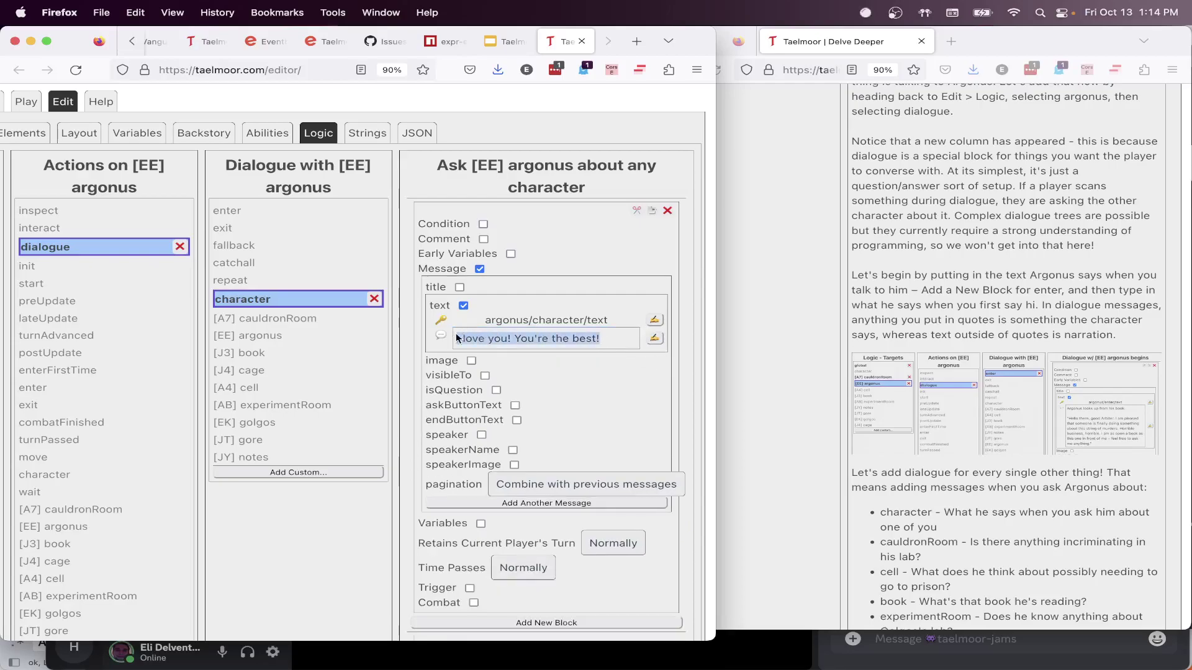
click(537, 341)
Put the character dialogue line in quotation marks and add "Argonus eyeballs you." as a separate paragraph before it
click(654, 338)
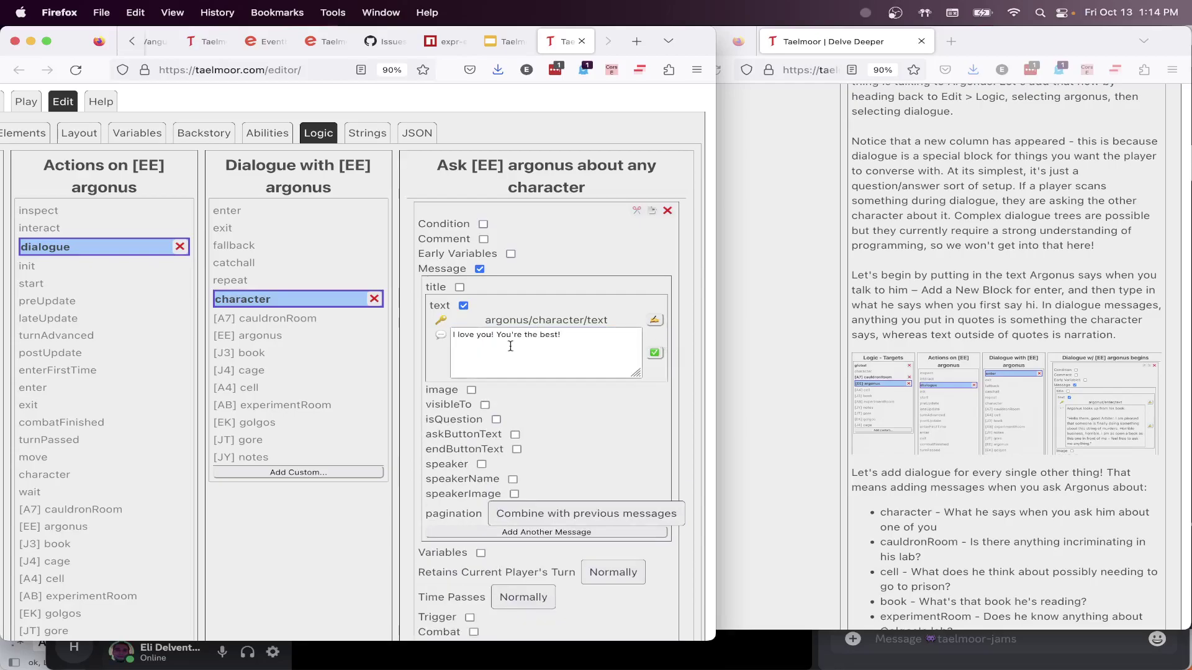
text(")
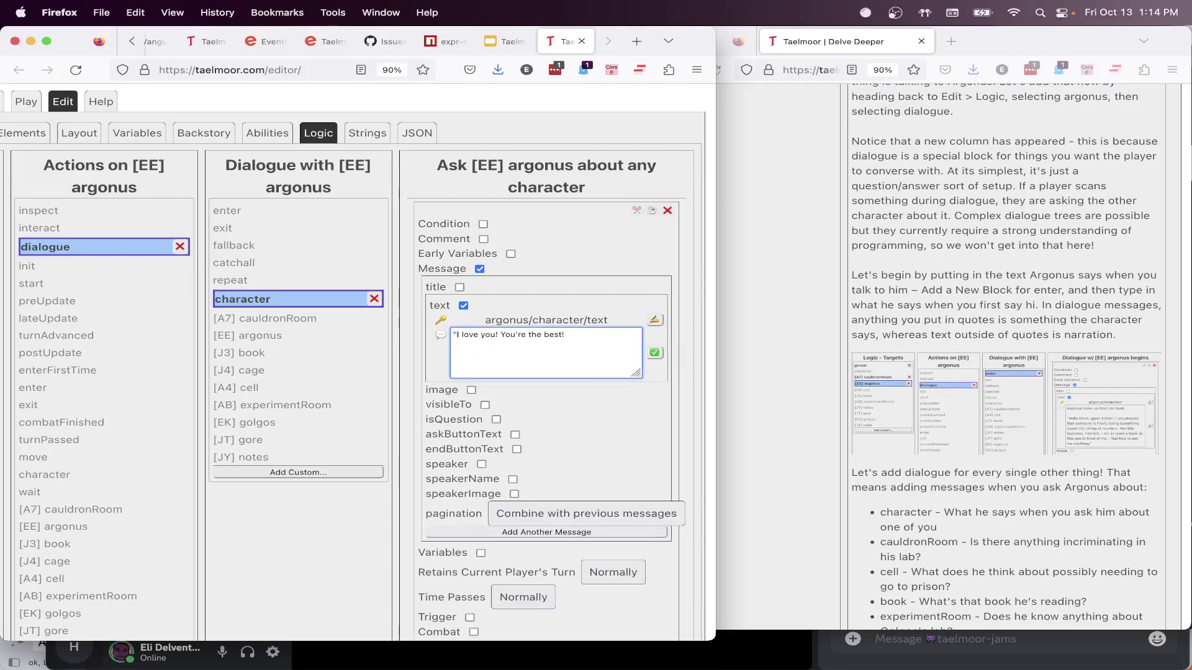
text(")
key(Return)
key(Return)
key(Up)
key(Up)
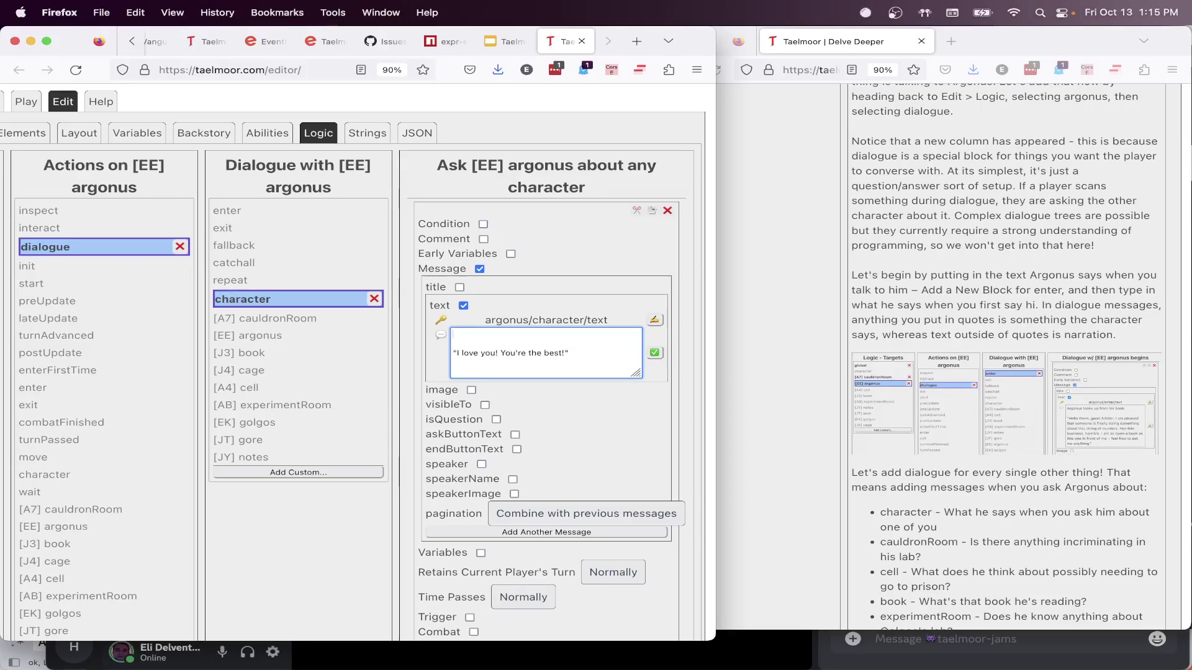
text(Argonus )
text(eyeballs yo)
text(ui.)
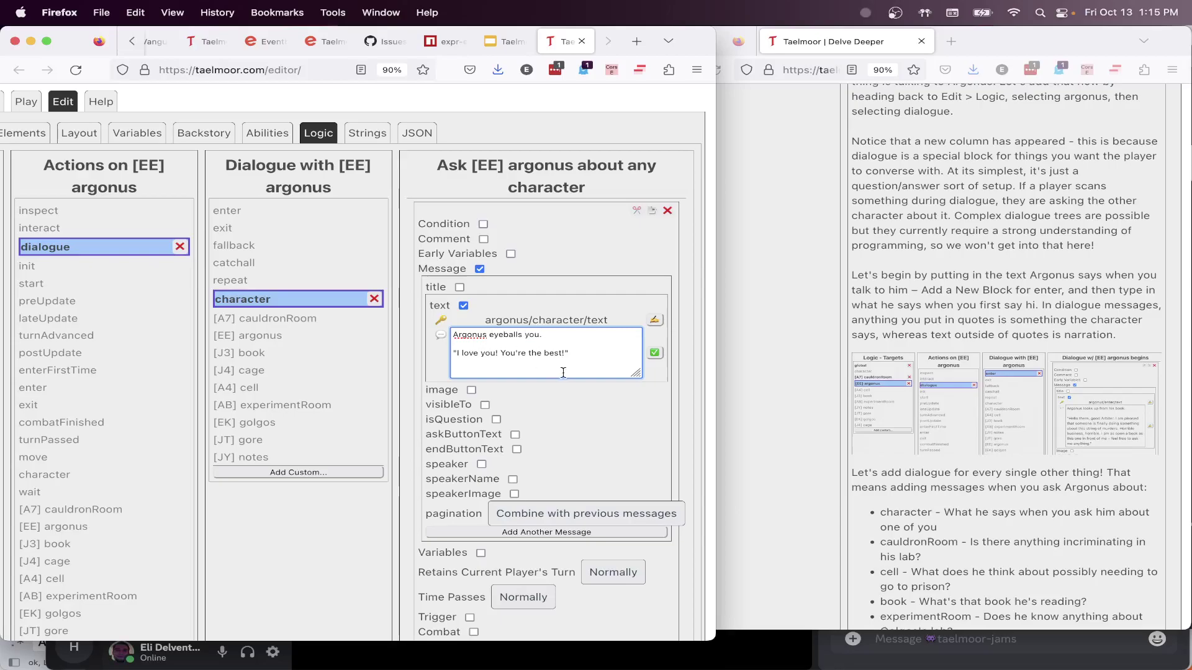
click(655, 353)
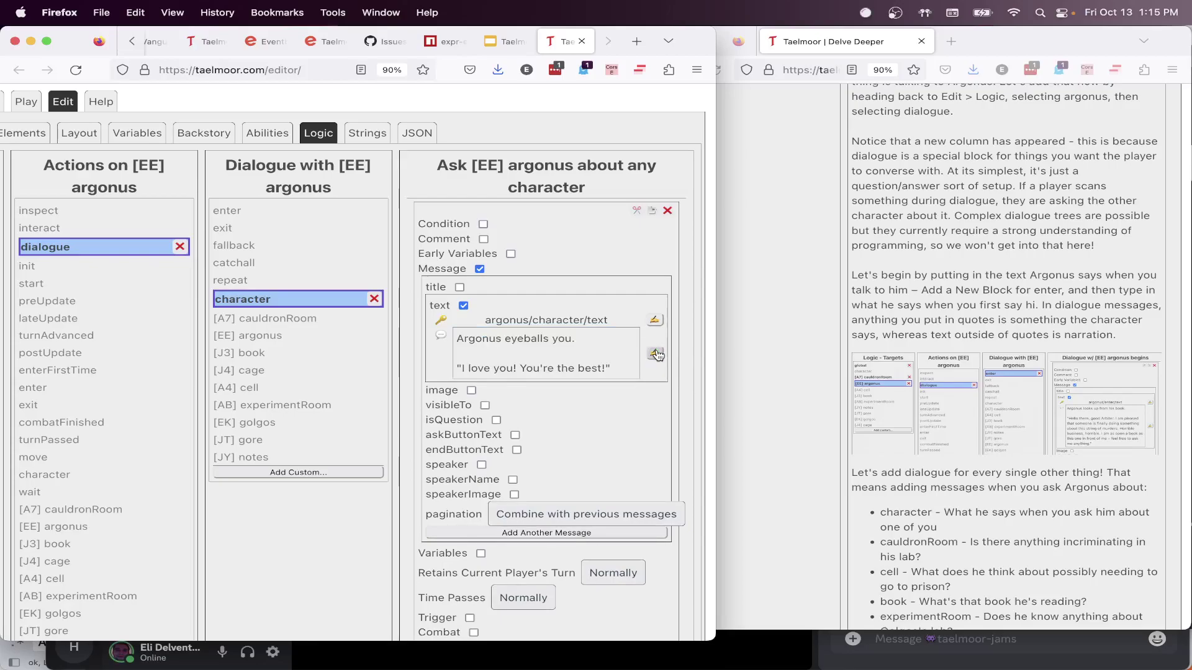
drag(575, 334, 453, 340)
click(524, 363)
triple_click(525, 363)
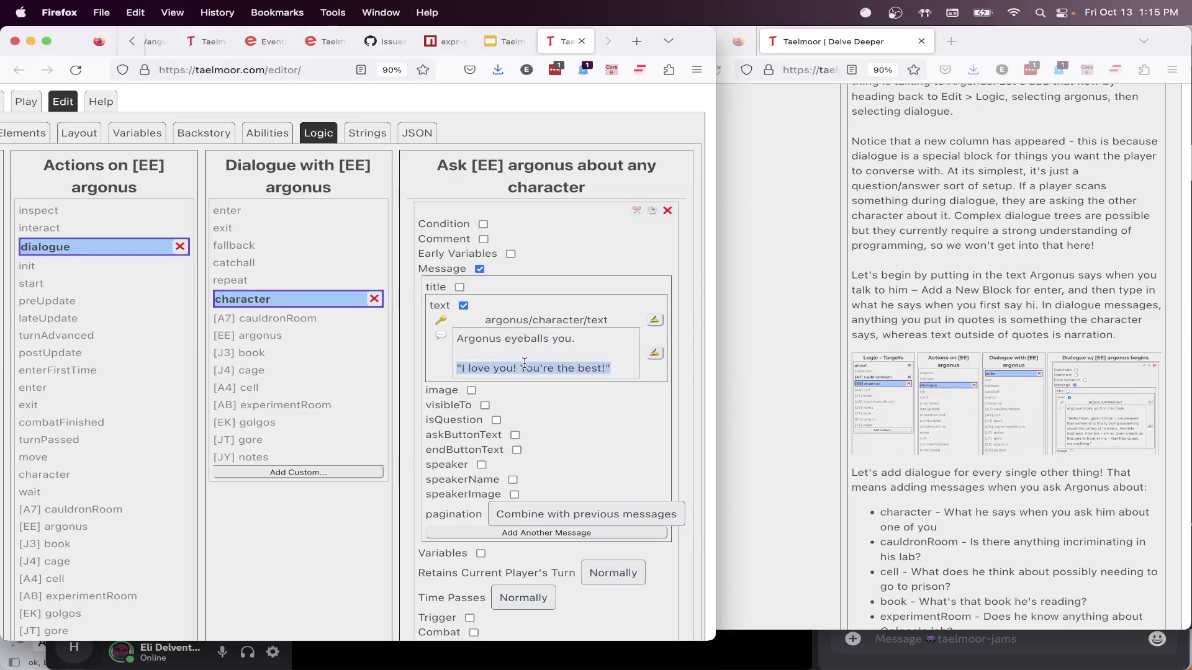
Return to the scenario play test from the dialogue logic
scroll(525, 363, left, 5)
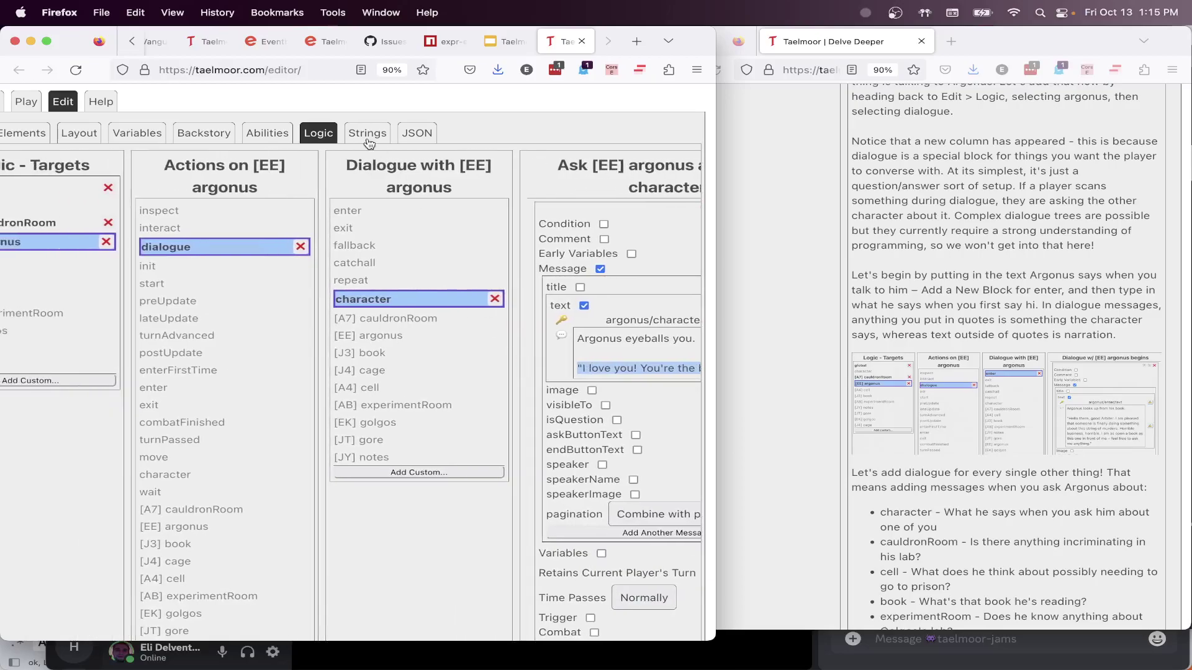
scroll(323, 121, left, 2)
click(74, 97)
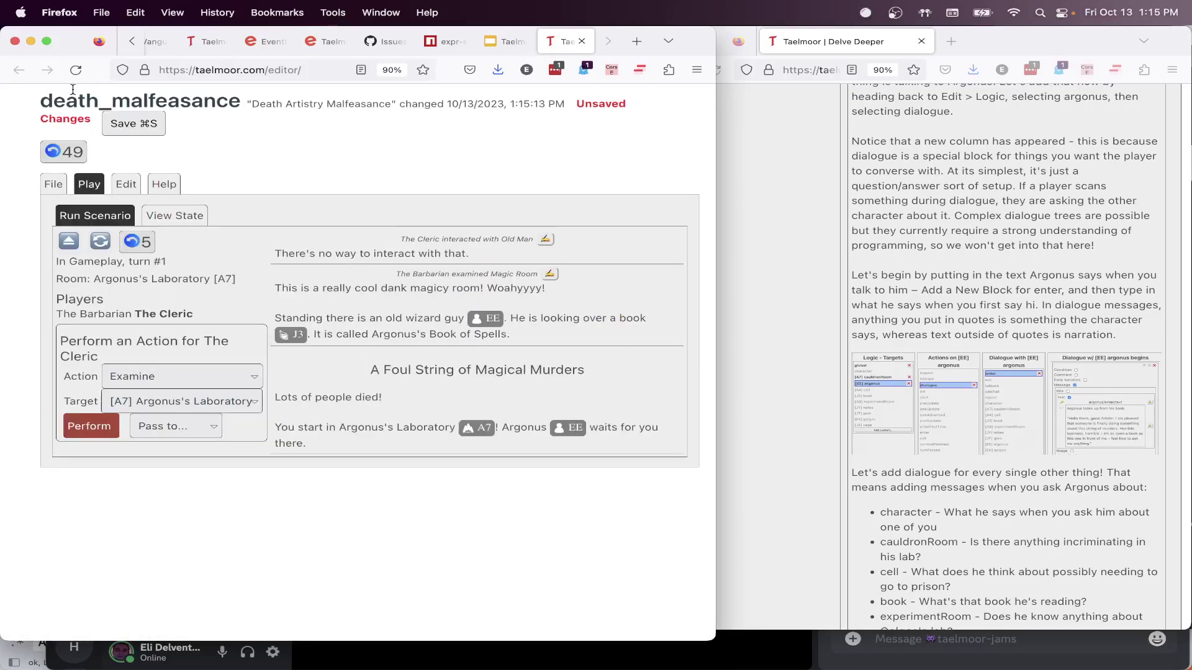
Replay the scenario with the updated logic and have The Barbarian ask Argonus about the custom target c1
click(100, 241)
click(101, 243)
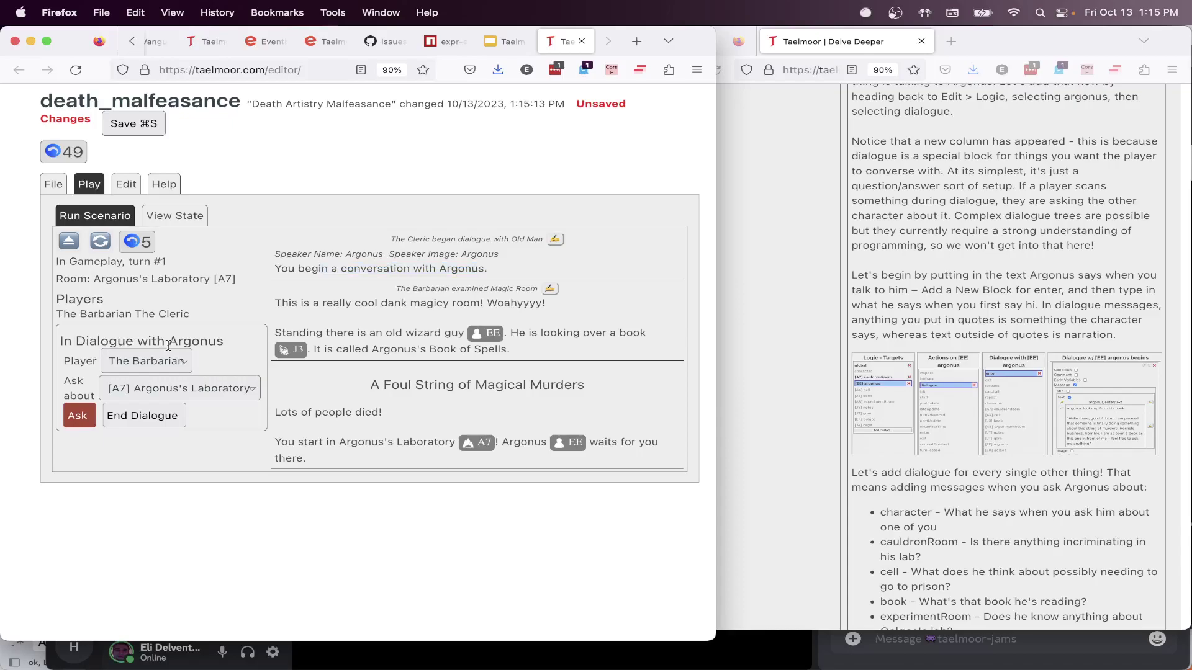
click(175, 395)
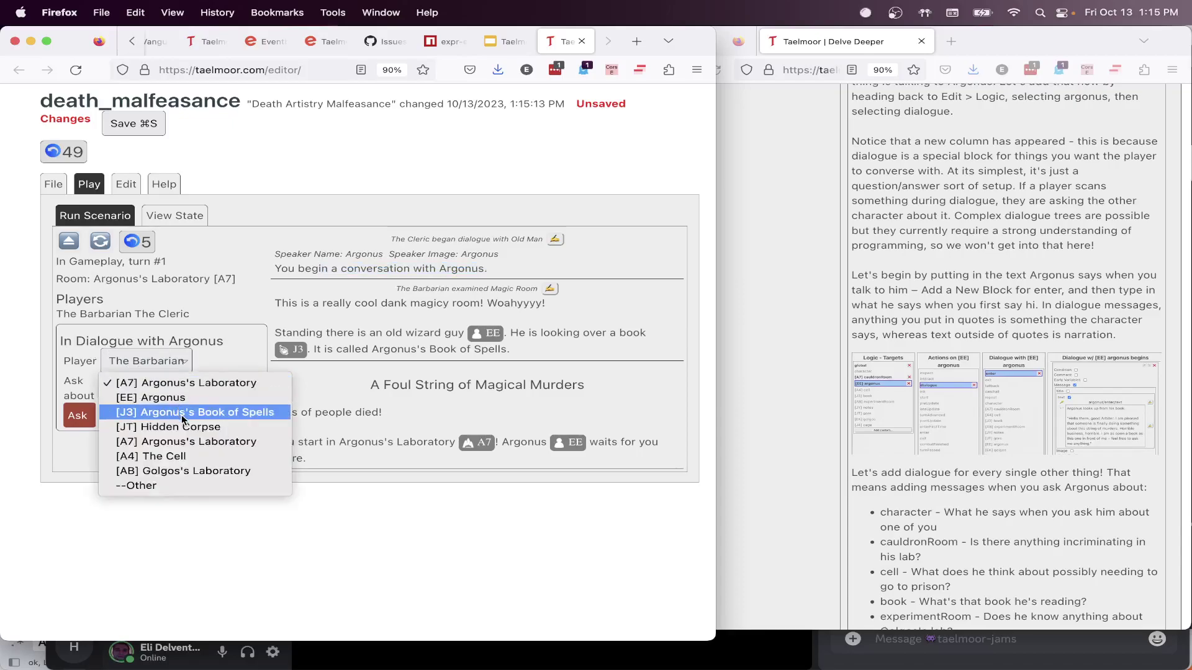
click(174, 485)
click(153, 380)
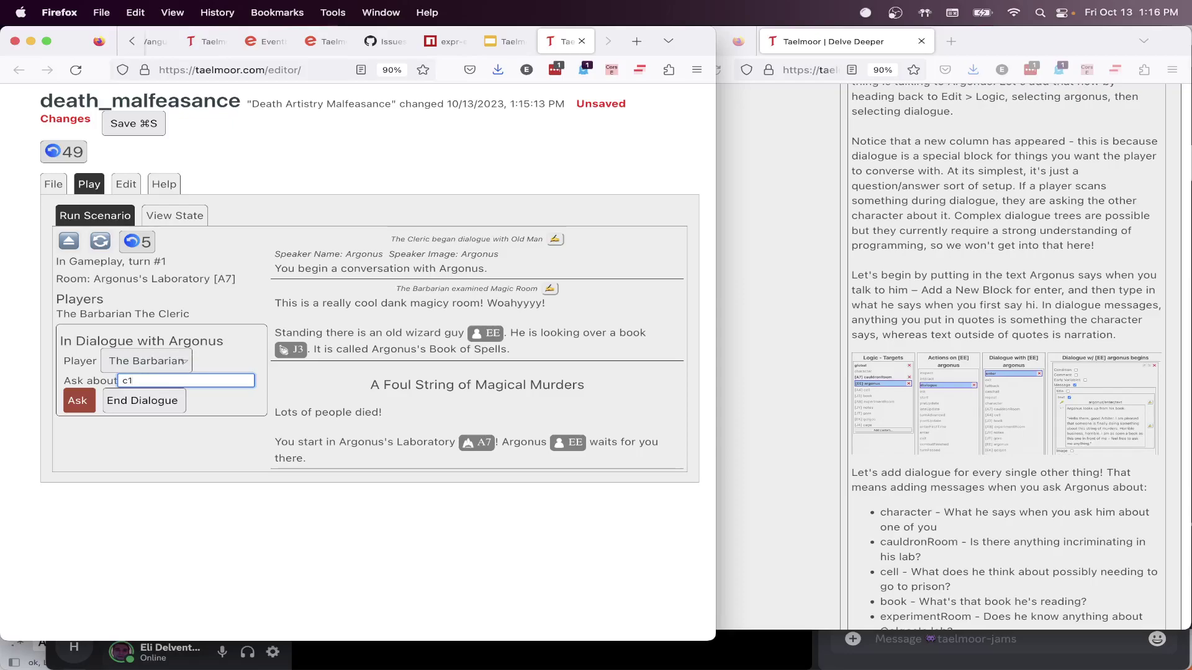
click(83, 402)
click(85, 403)
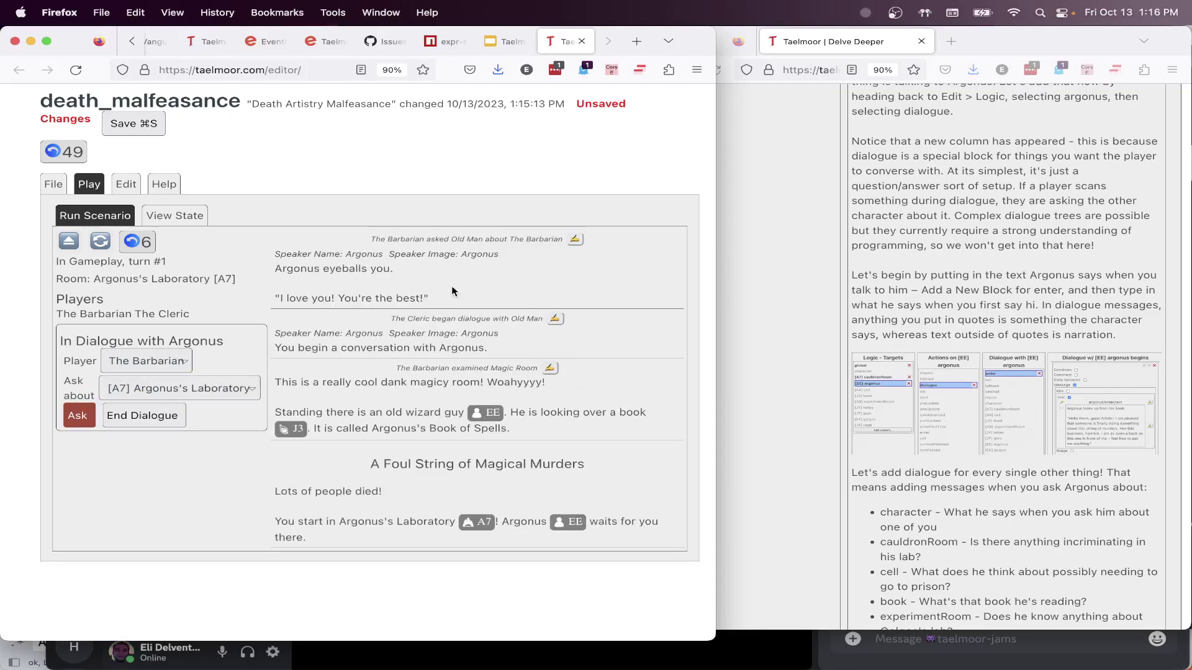
drag(395, 270, 276, 271)
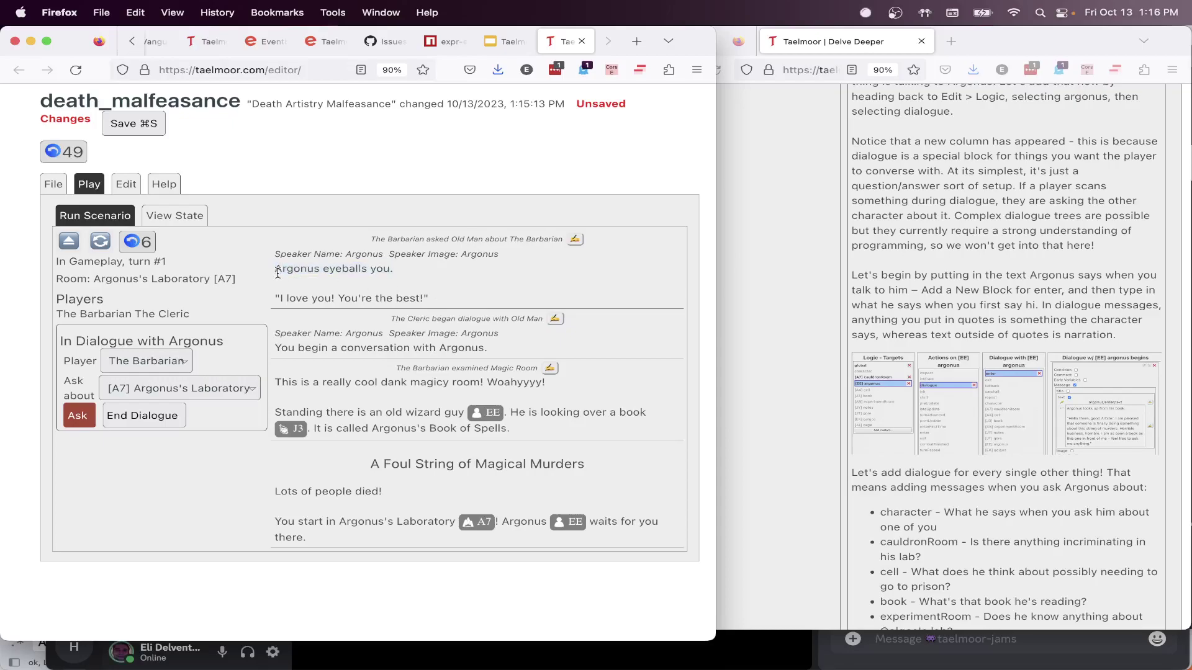
Have The Barbarian ask Argonus about [A7] Argonus's Laboratory and read his reply
click(165, 390)
click(164, 385)
click(77, 417)
drag(420, 269, 277, 268)
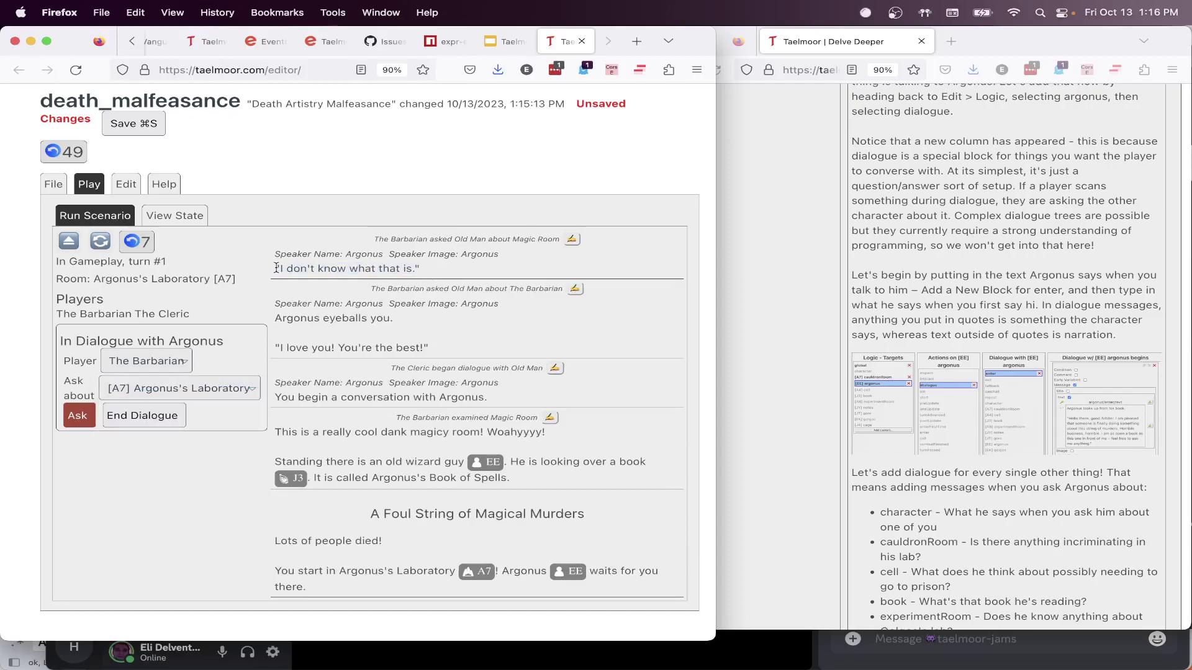
Add a new logic block with a text message to argonus's dialogue for being asked about [A7] cauldronRoom
click(572, 240)
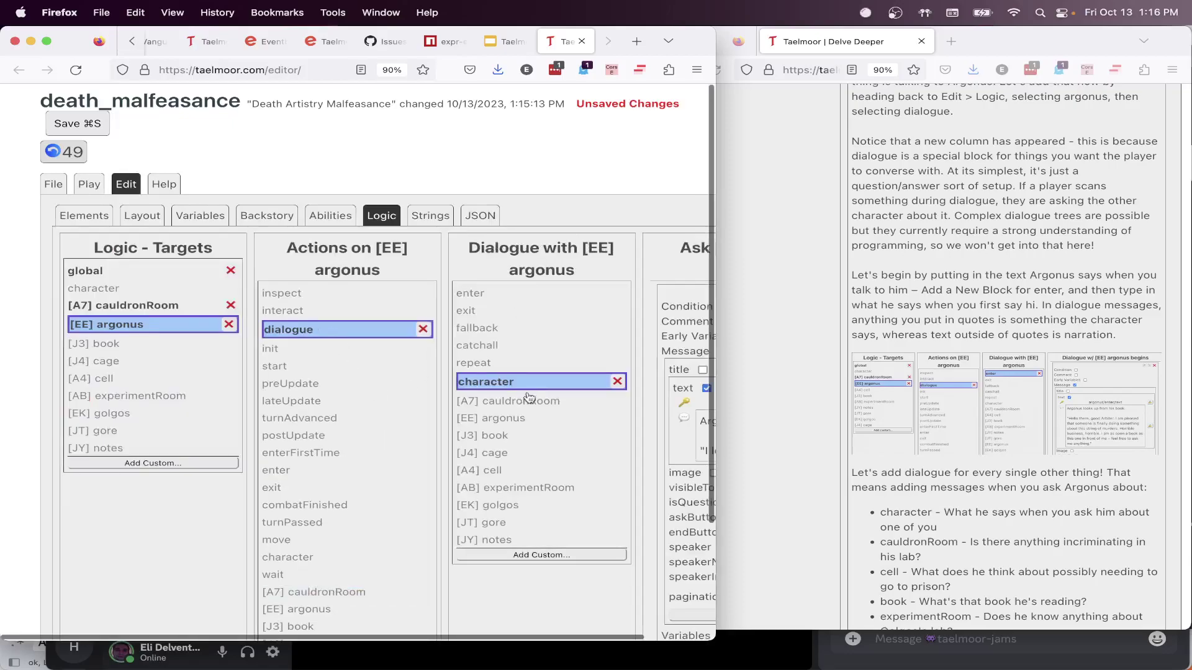
scroll(528, 400, down, 2)
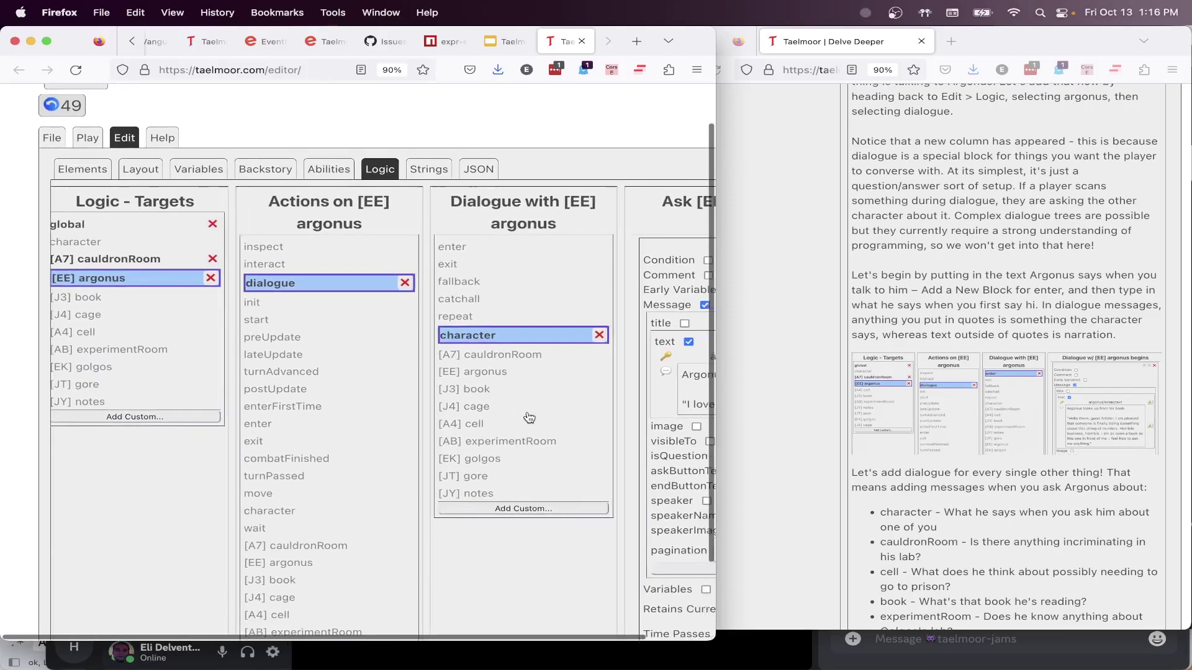
click(504, 355)
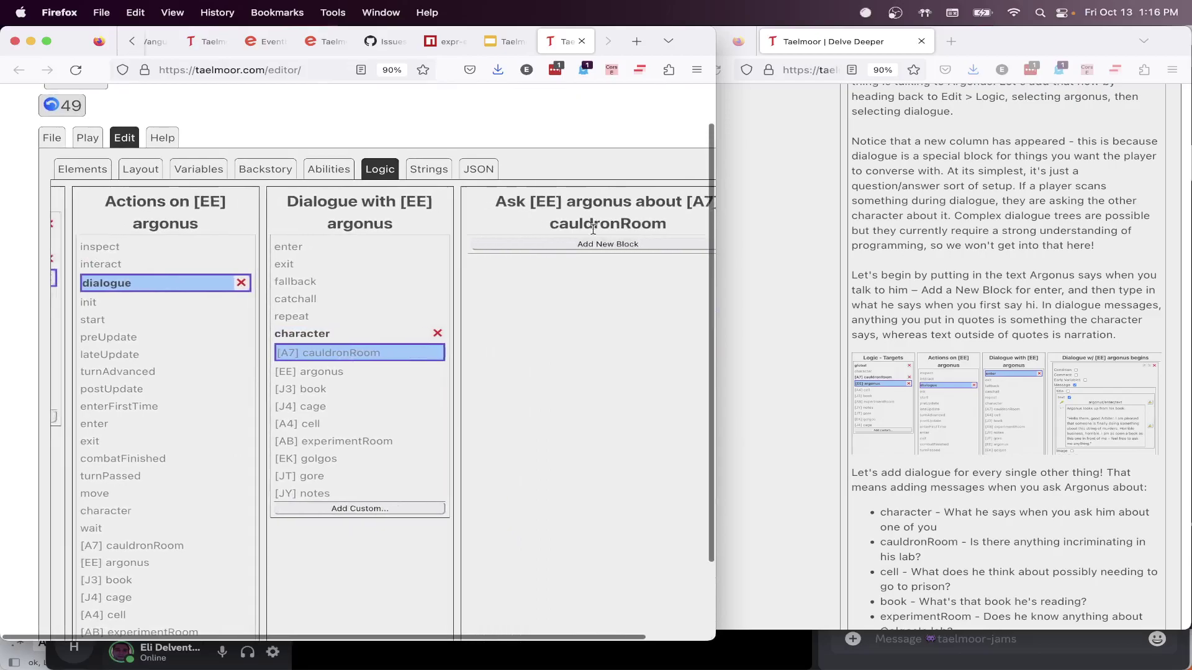
click(588, 243)
click(479, 305)
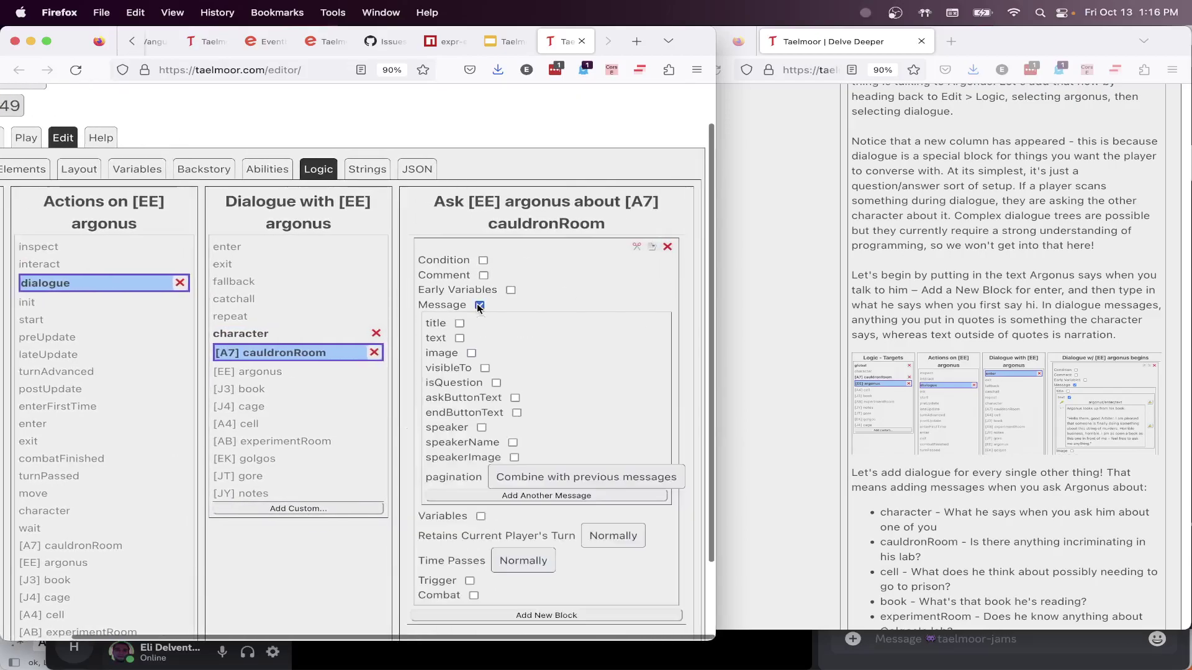
click(459, 338)
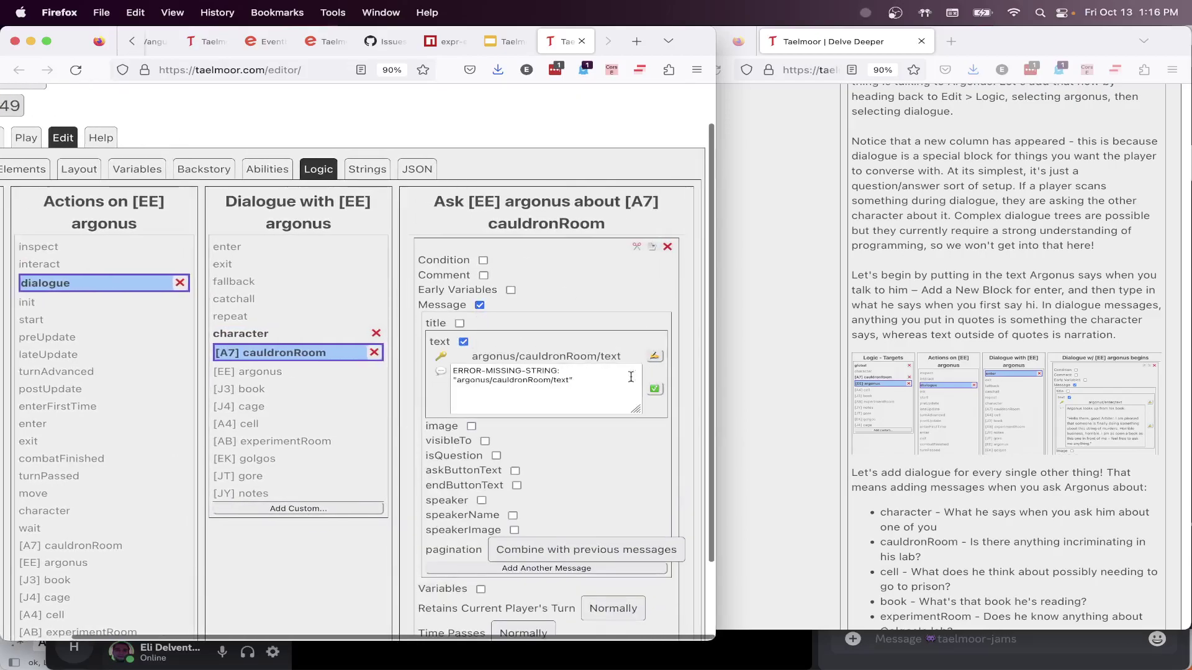
Set the cauldronRoom dialogue text to "This is my cool lab! There are totally not any hidden bodies here." with quotation marks, and save it
triple_click(630, 377)
key(BackSpace)
text(")
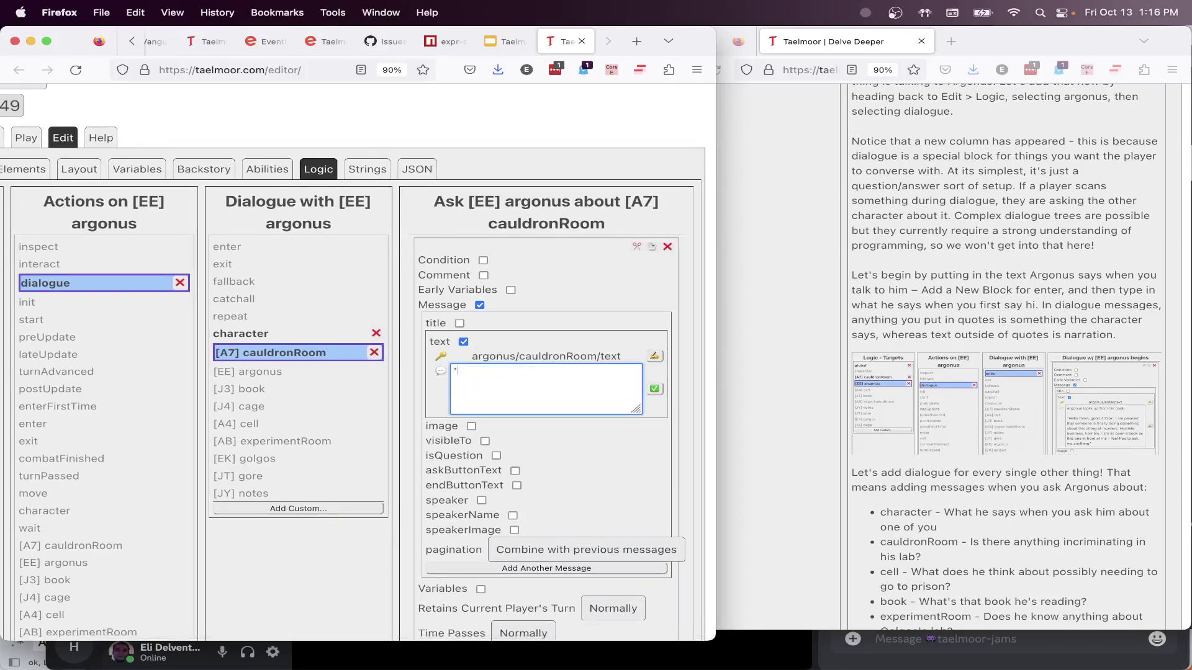
text(This is my cool lab! There are totallyu)
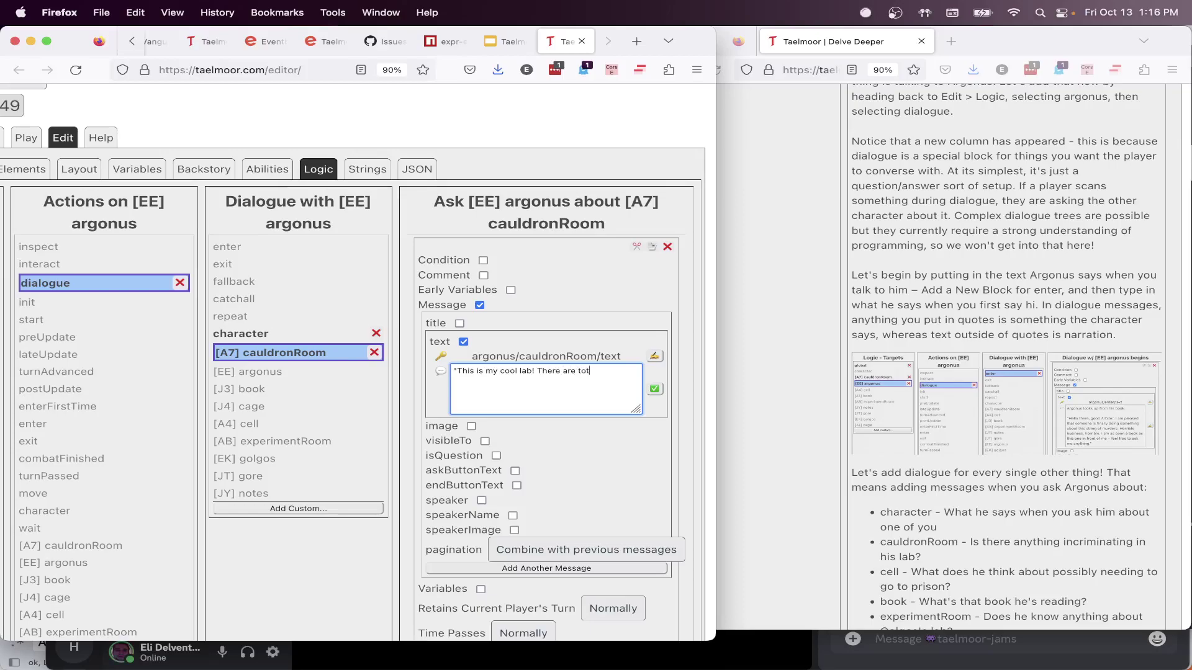
key(BackSpace)
key(BackSpace)
text(not any hidden bodis)
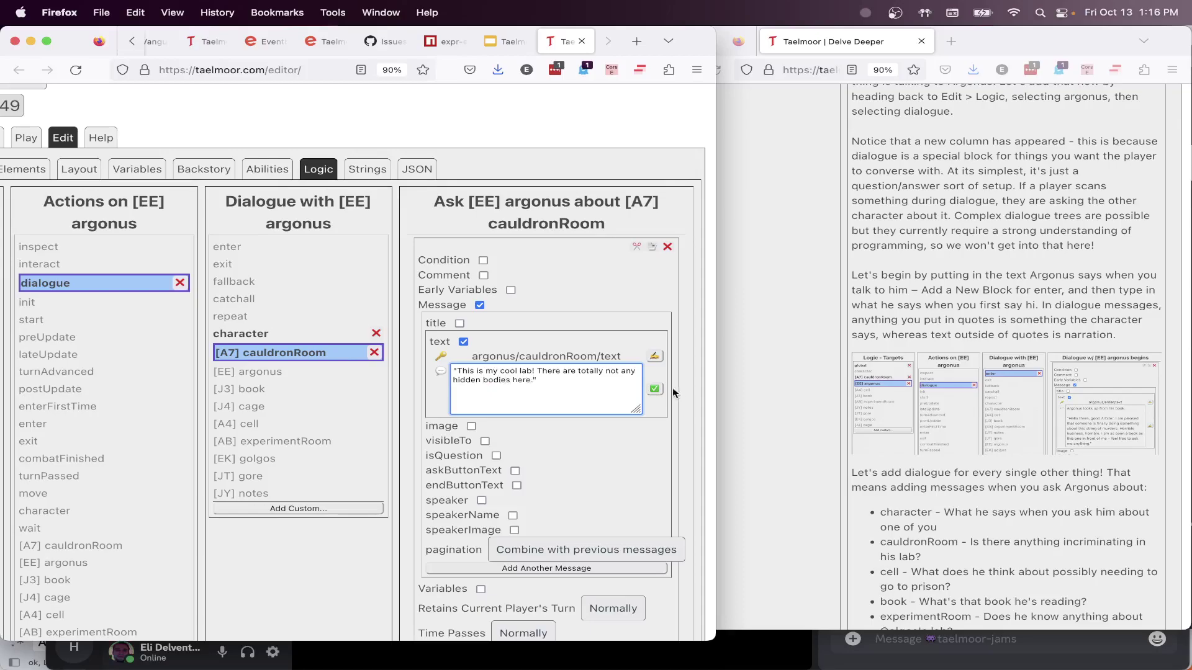
click(654, 389)
Return to the scenario play test and replay the recorded actions with the new cauldronRoom dialogue
scroll(653, 391, left, 5)
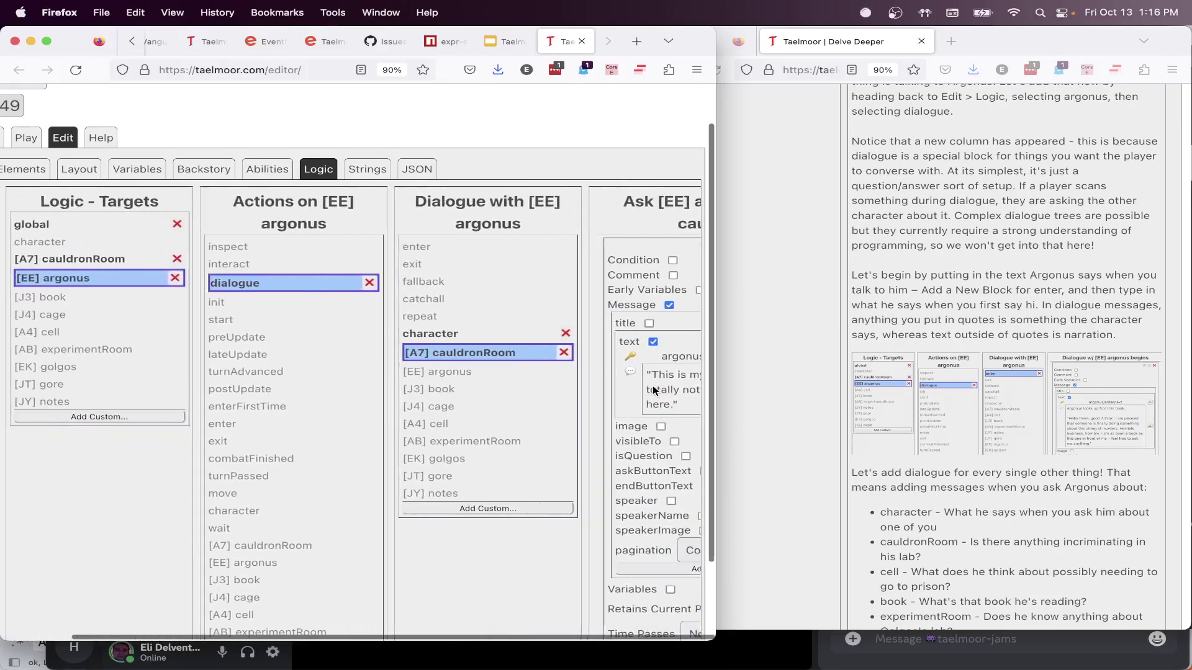
scroll(132, 140, left, 2)
click(89, 140)
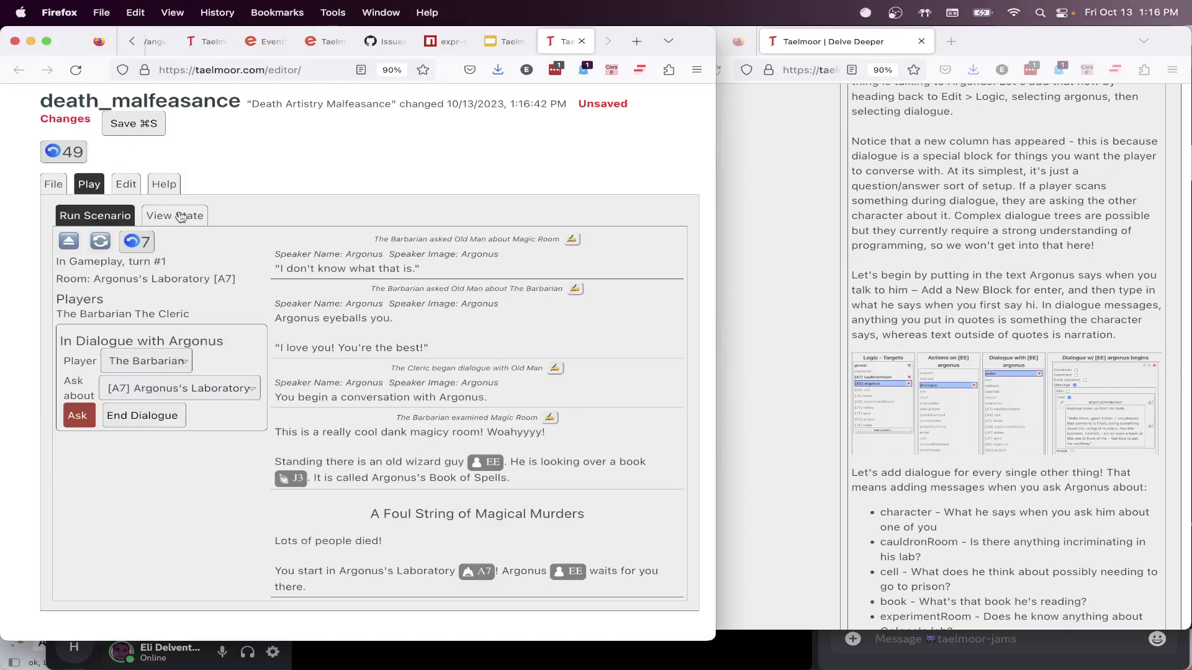
click(100, 241)
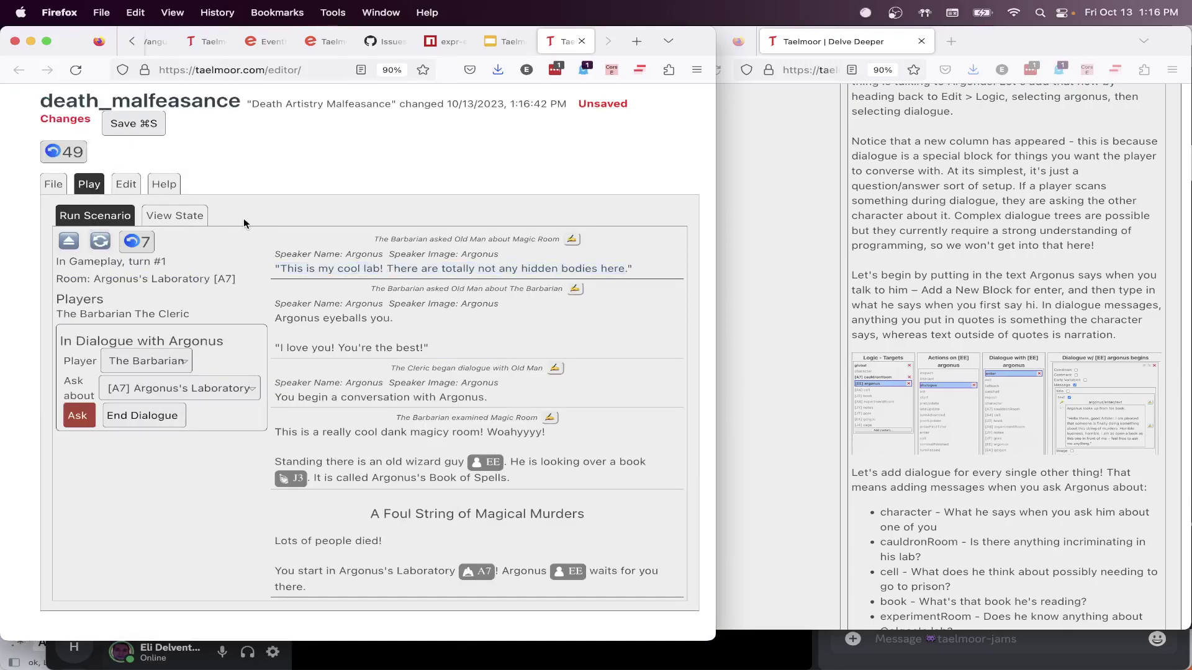
Return to argonus's dialogue logic and examine the cauldronRoom block and the available dialogue events
click(126, 185)
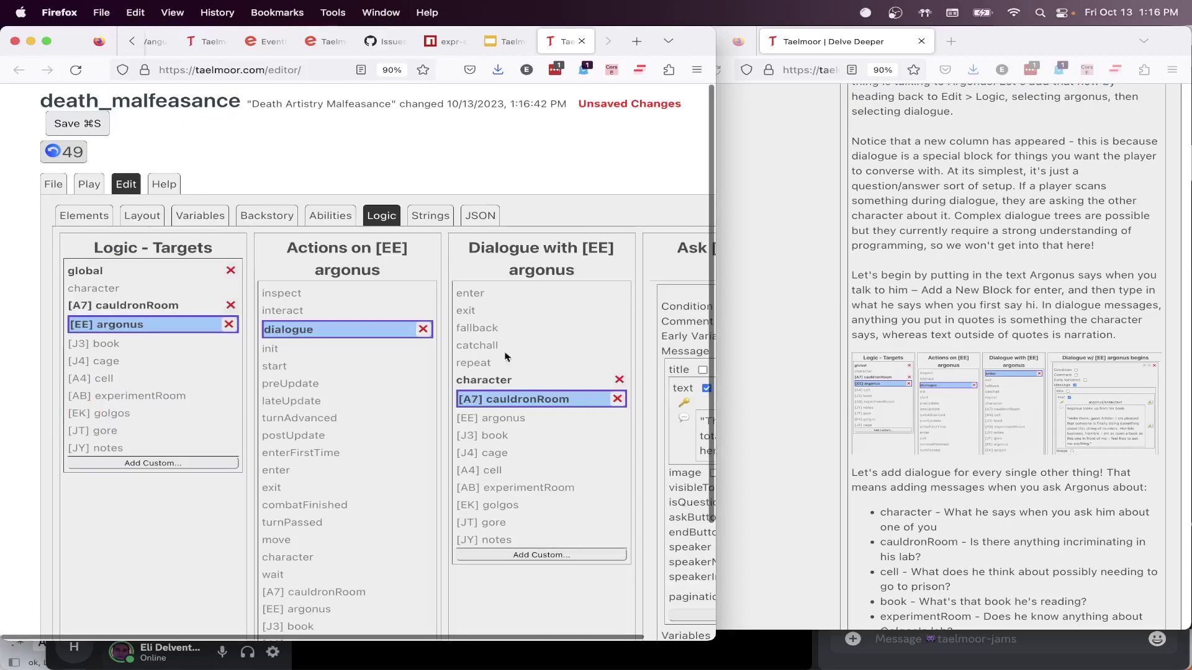
scroll(523, 428, right, 3)
scroll(523, 429, right, 4)
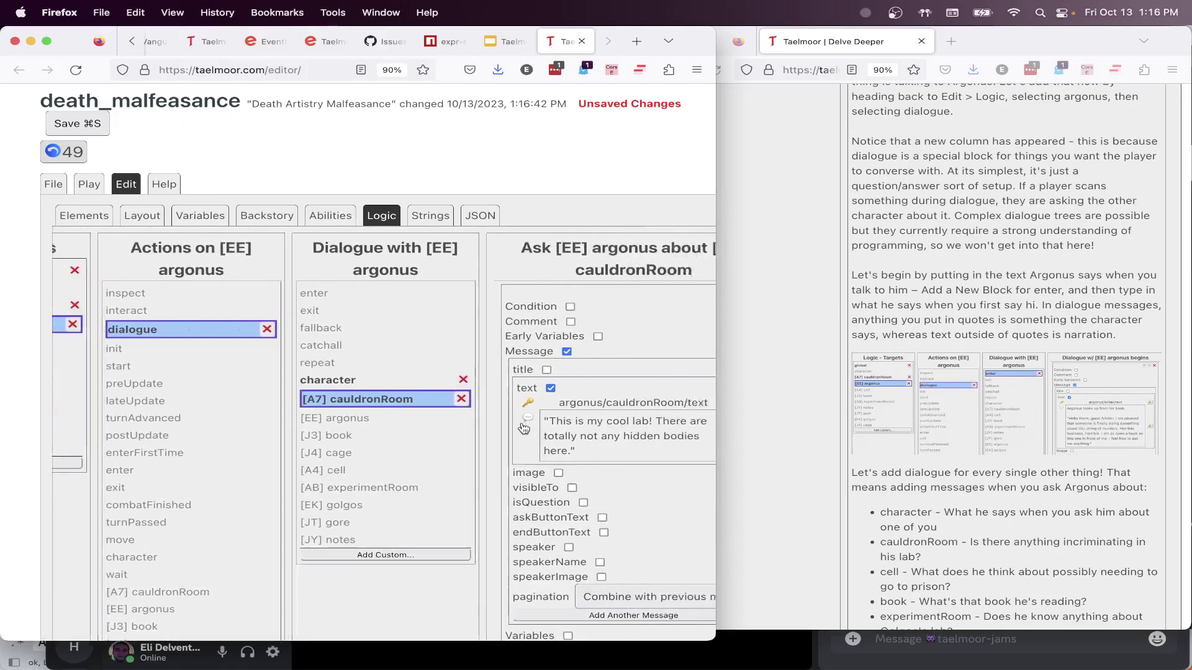
scroll(565, 188, right, 2)
scroll(564, 184, right, 1)
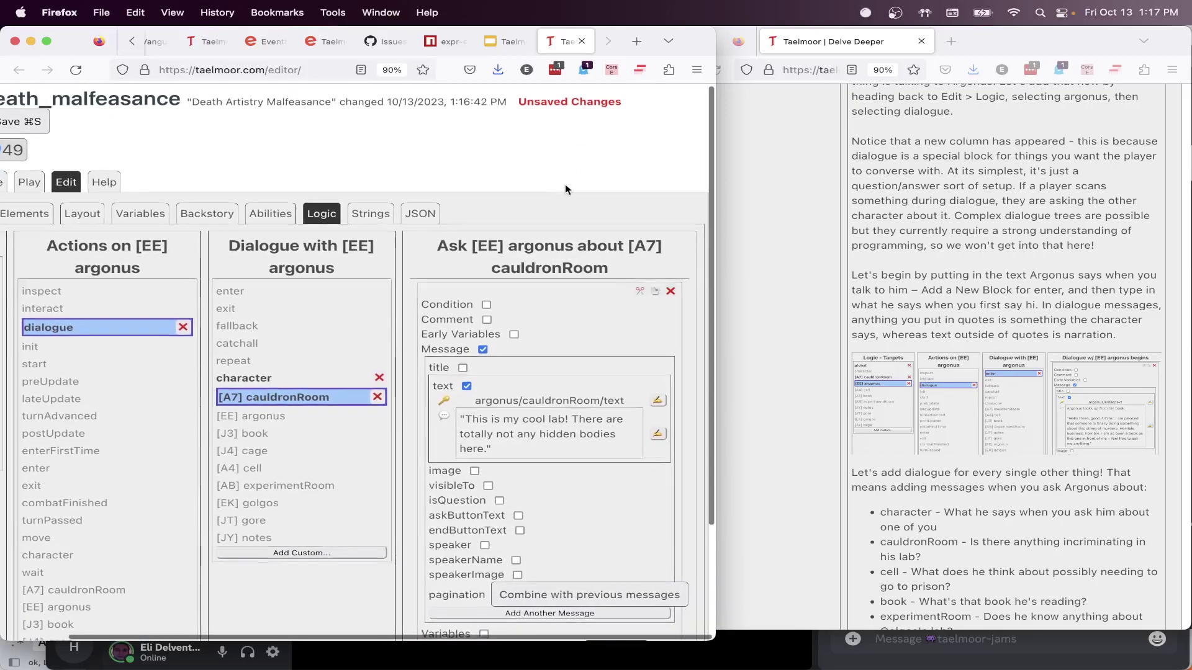
scroll(565, 184, down, 2)
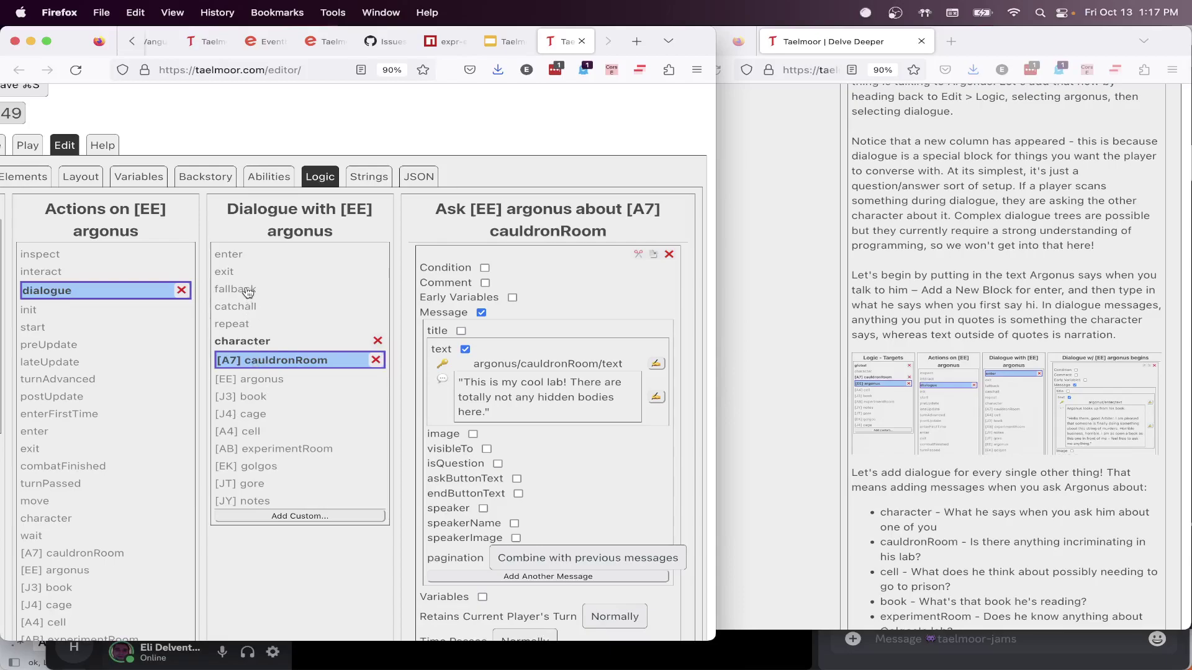
scroll(241, 304, left, 1)
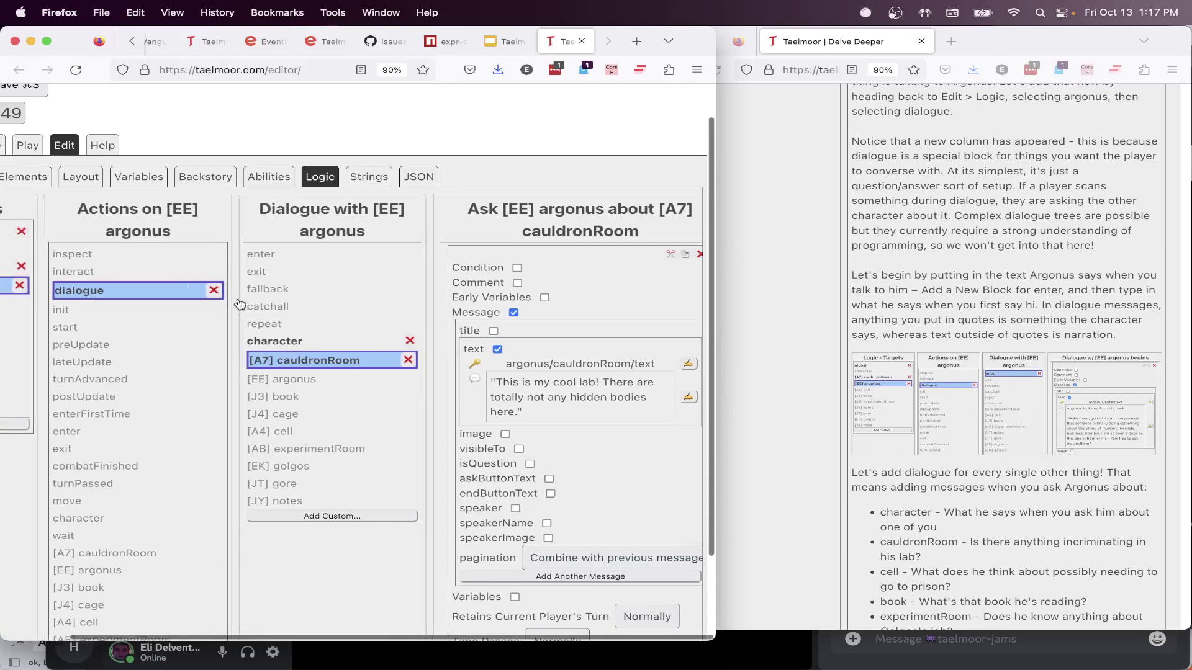
scroll(239, 153, left, 1)
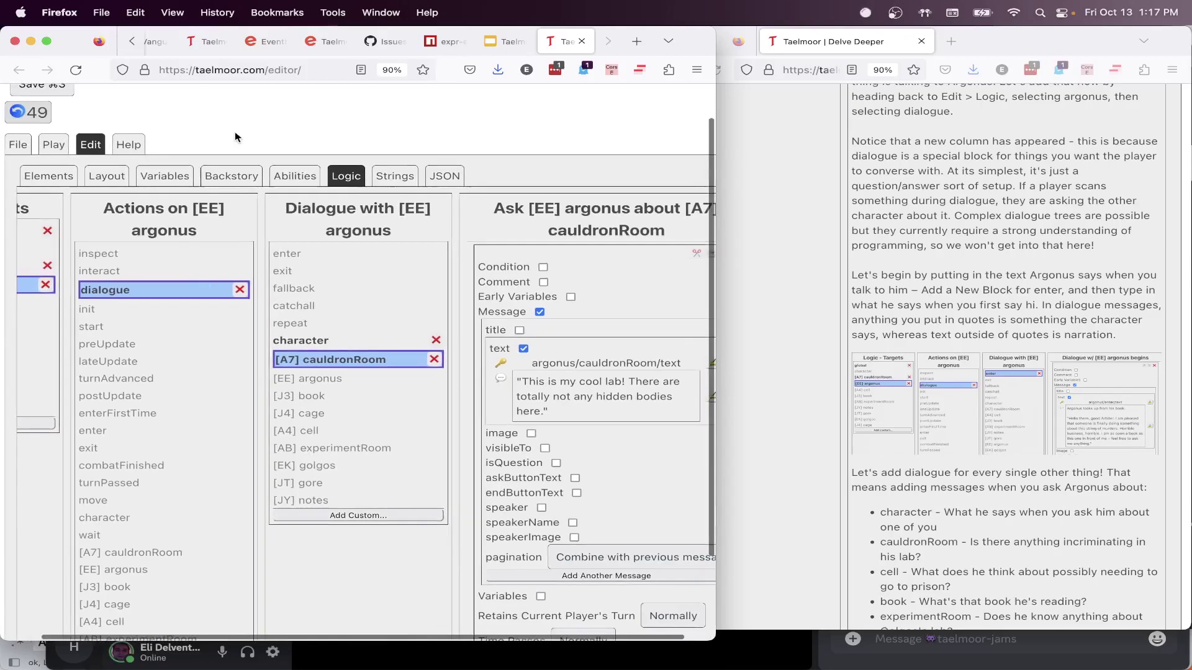
Open the help entry for the dialogue.fallback event in the Events API reference
click(129, 144)
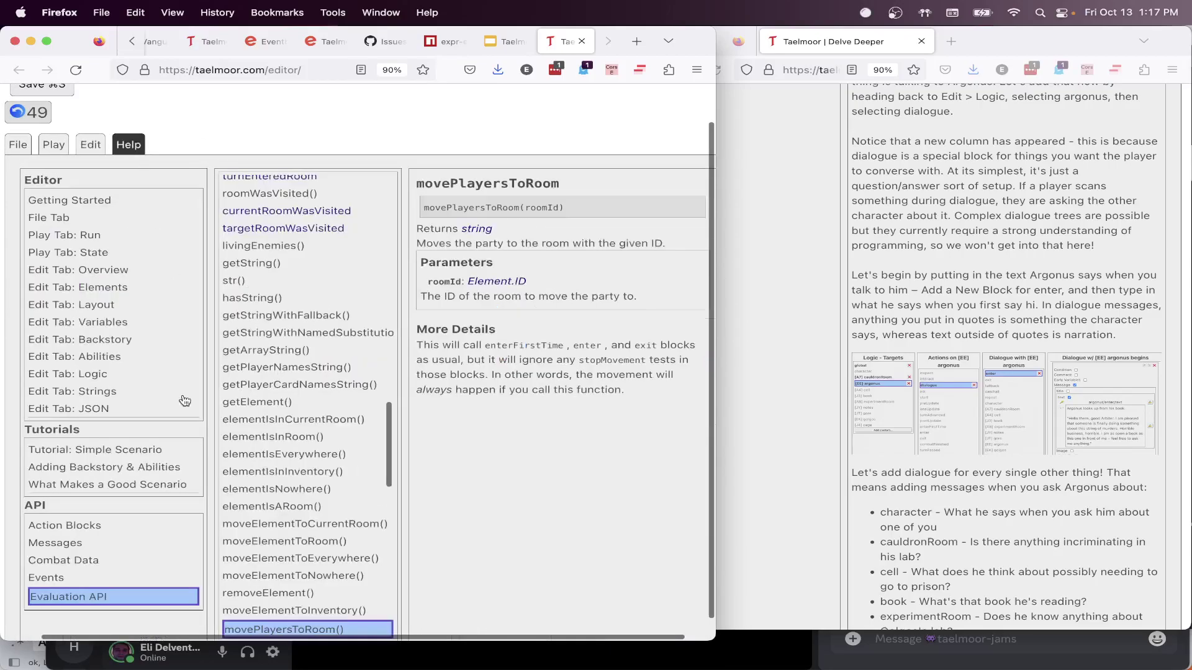
click(56, 580)
scroll(280, 222, down, 1)
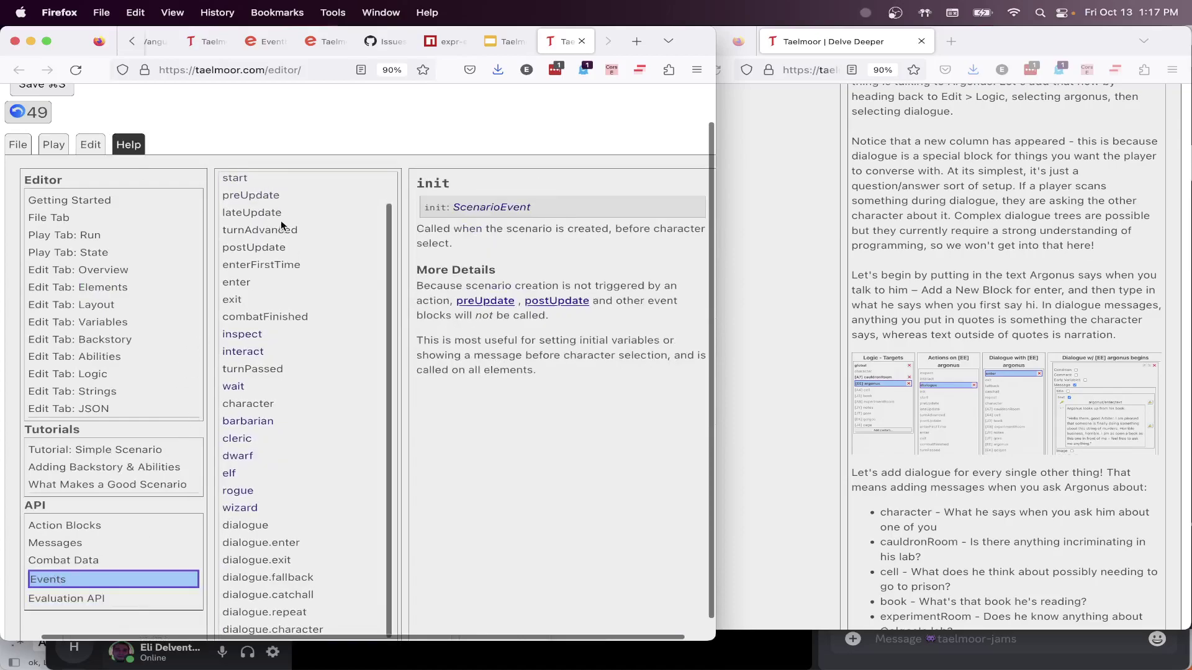
scroll(281, 221, up, 1)
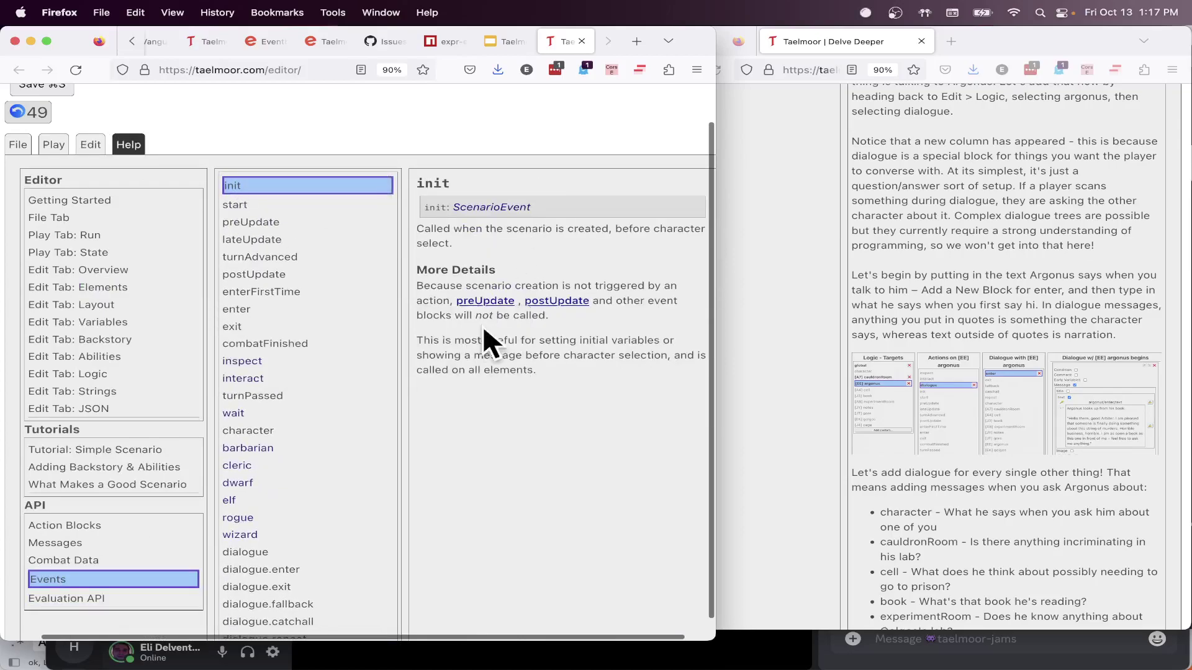
scroll(296, 392, down, 1)
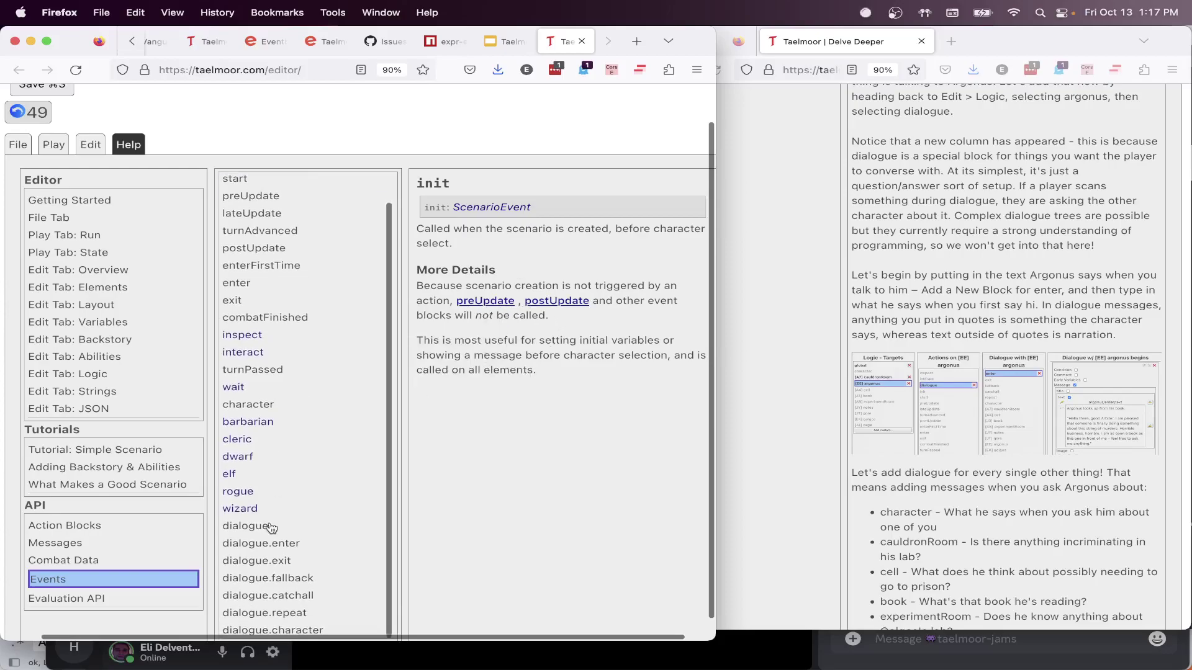
scroll(279, 527, down, 1)
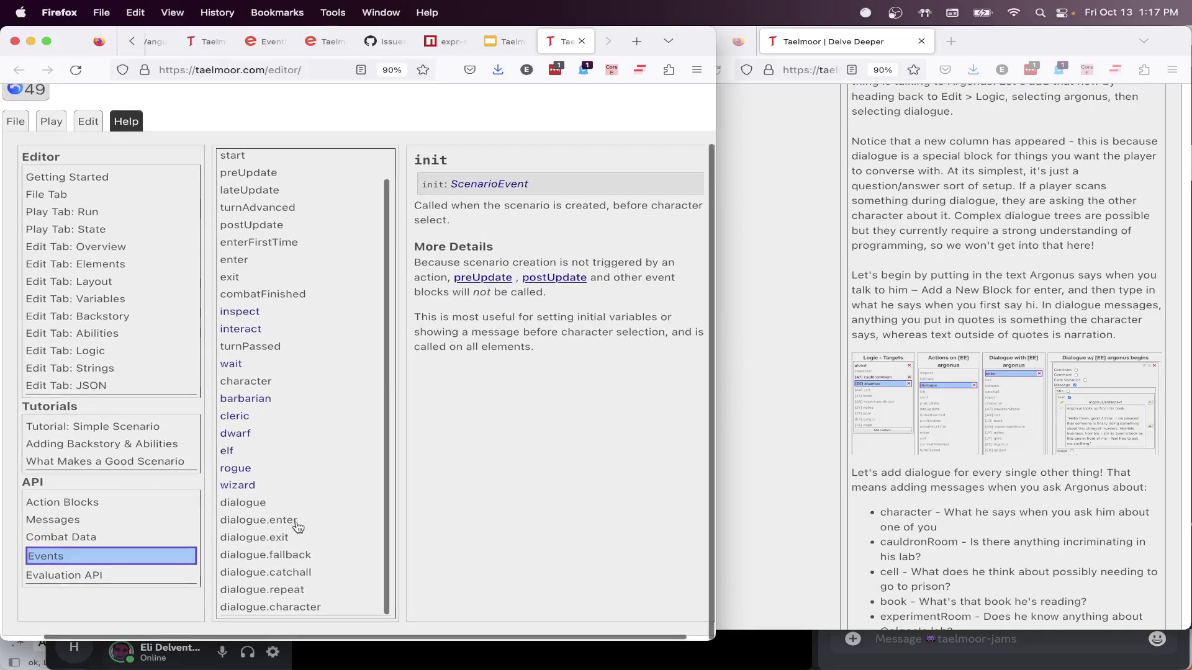
click(281, 560)
scroll(495, 259, right, 2)
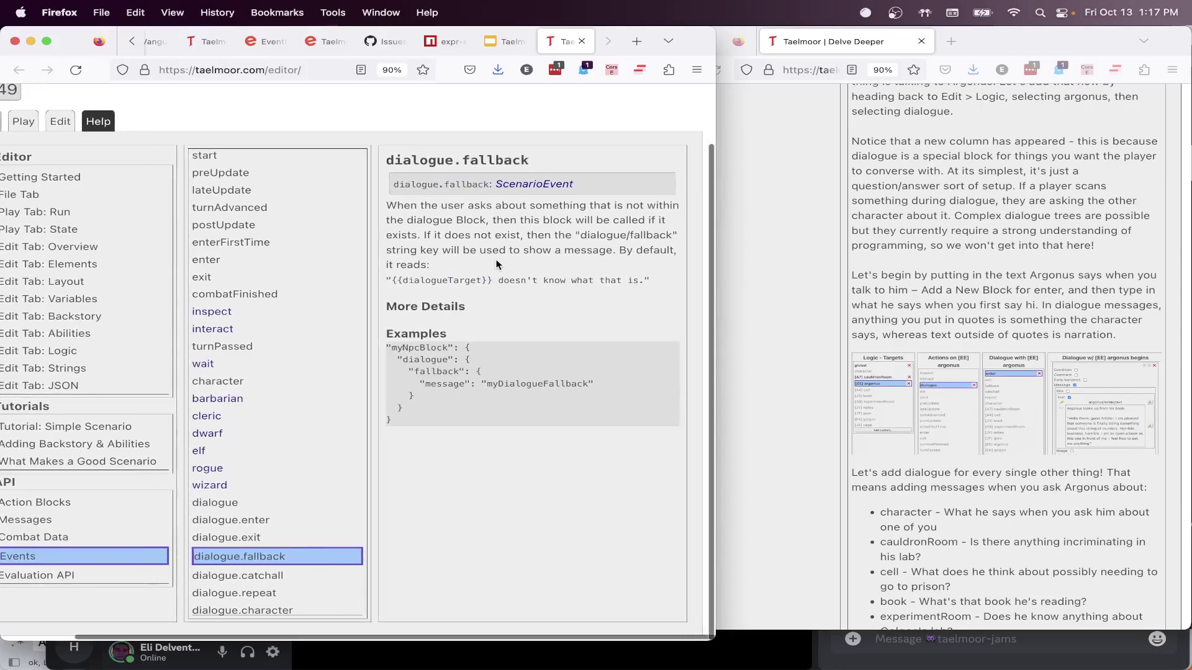
Read the dialogue.fallback description, including its string key and default message
drag(393, 205, 419, 249)
click(451, 247)
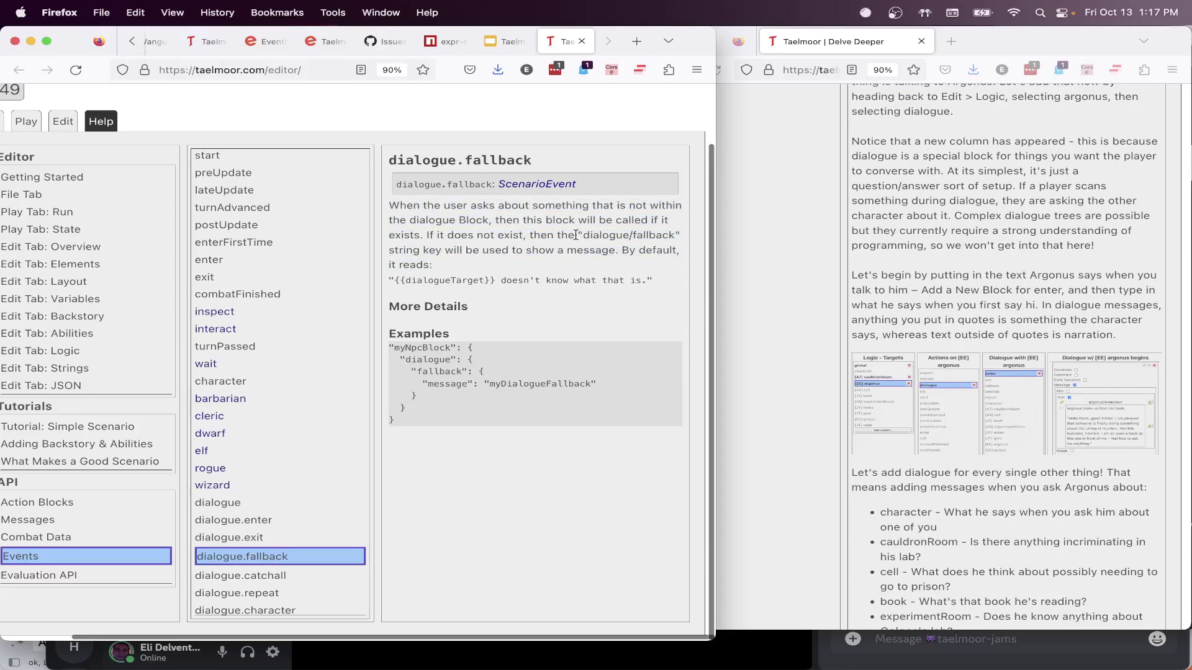
drag(578, 236, 680, 236)
drag(645, 281, 395, 281)
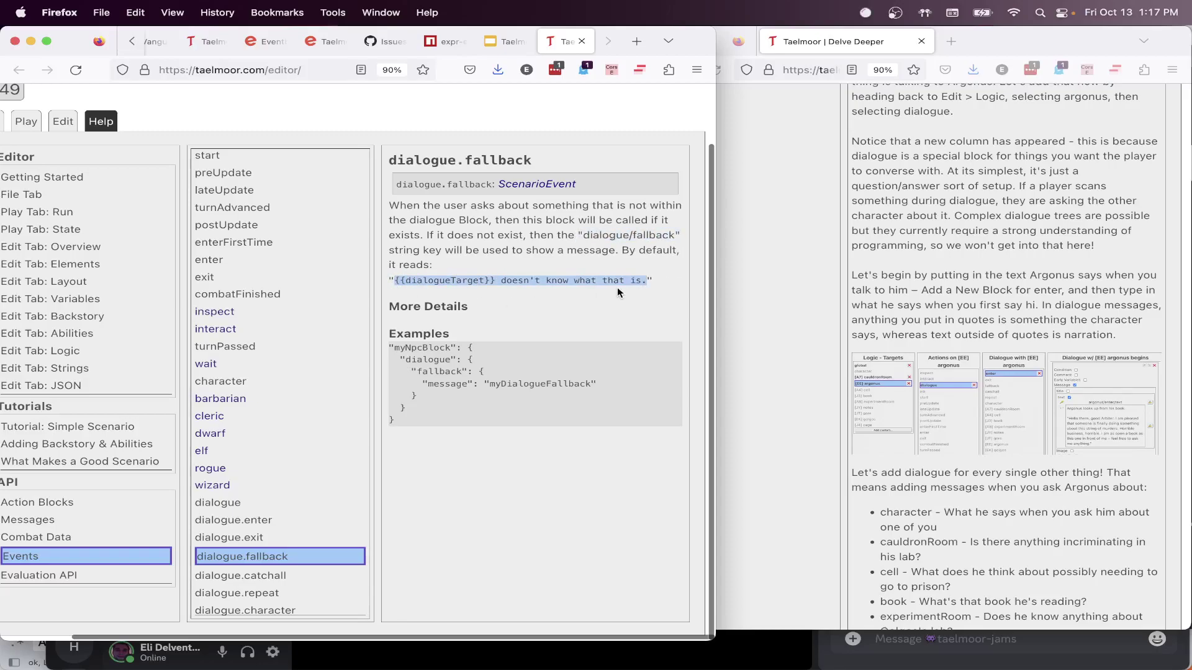
scroll(546, 284, left, 2)
click(502, 227)
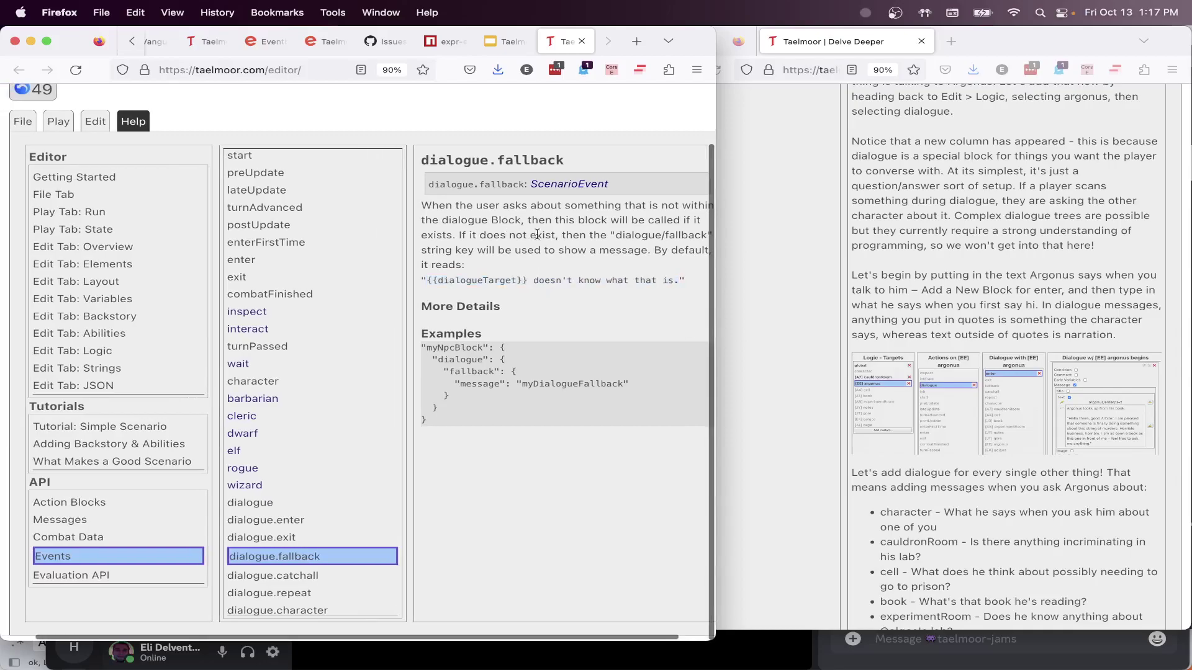
Return to the logic editor and add a new block with a message to argonus's dialogue fallback
scroll(537, 234, left, 2)
click(126, 121)
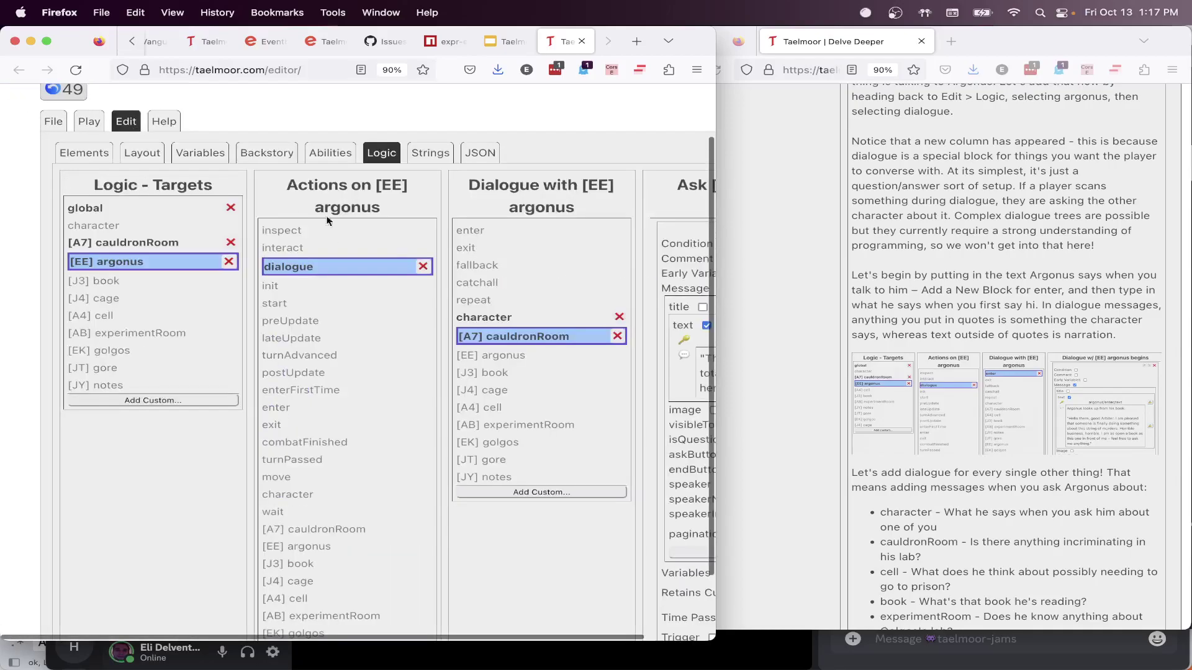
click(504, 266)
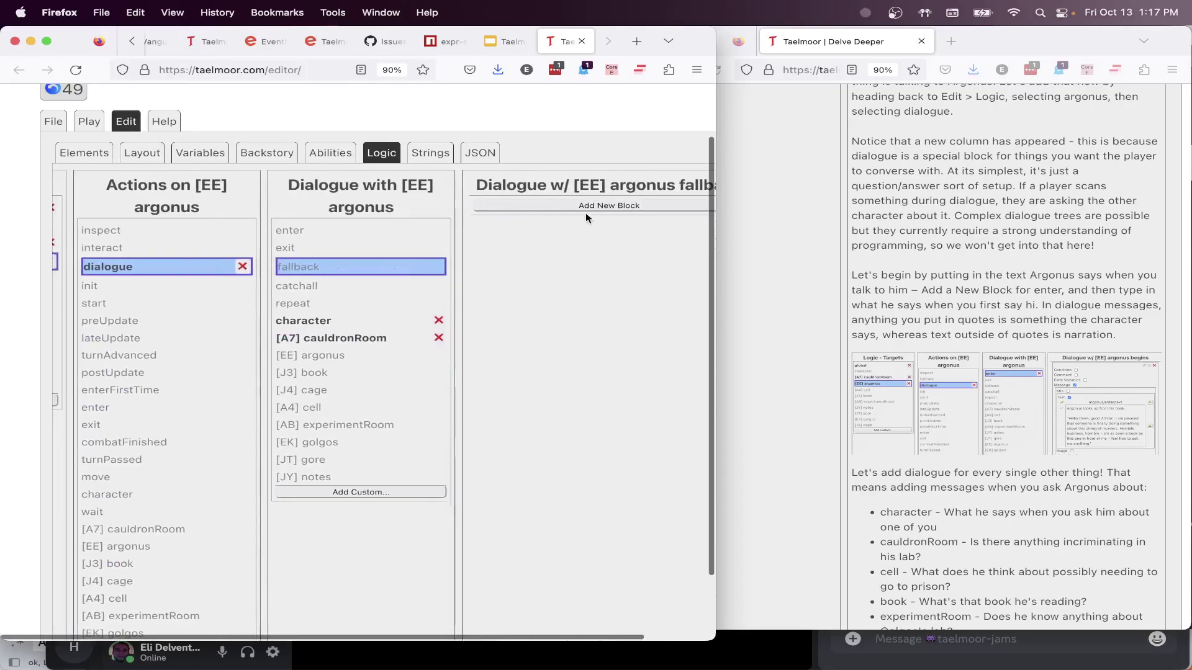
click(586, 205)
click(479, 266)
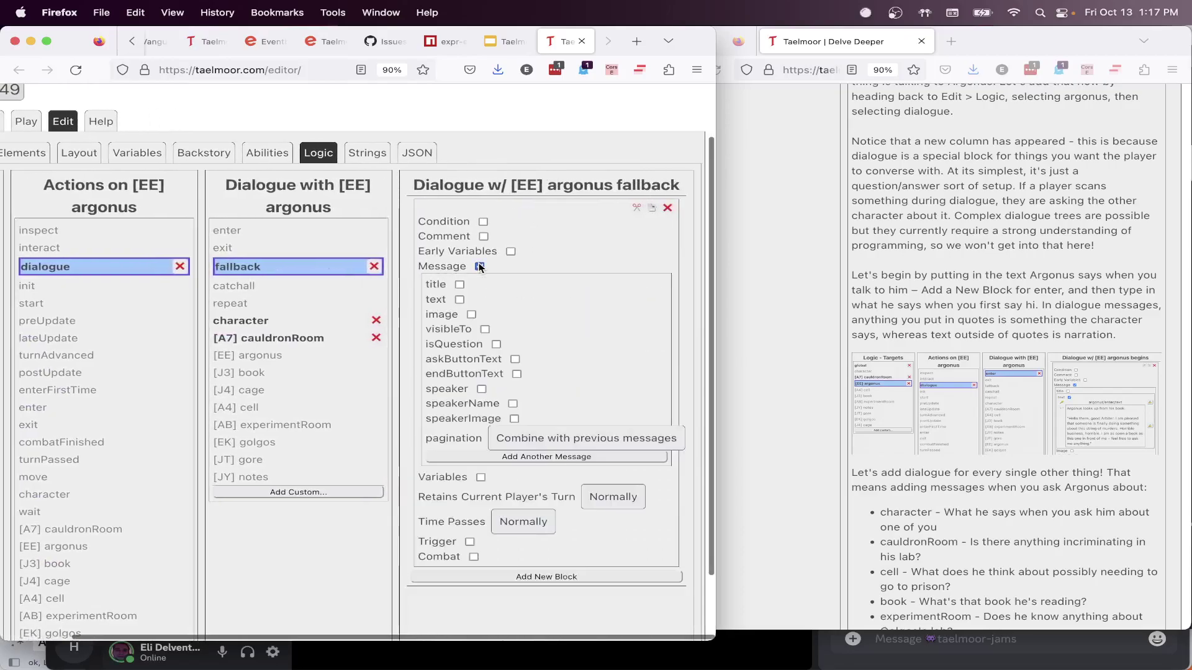
Give argonus's dialogue fallback message the text "I ain't got no idear." in quotes and save that string
click(459, 300)
click(537, 342)
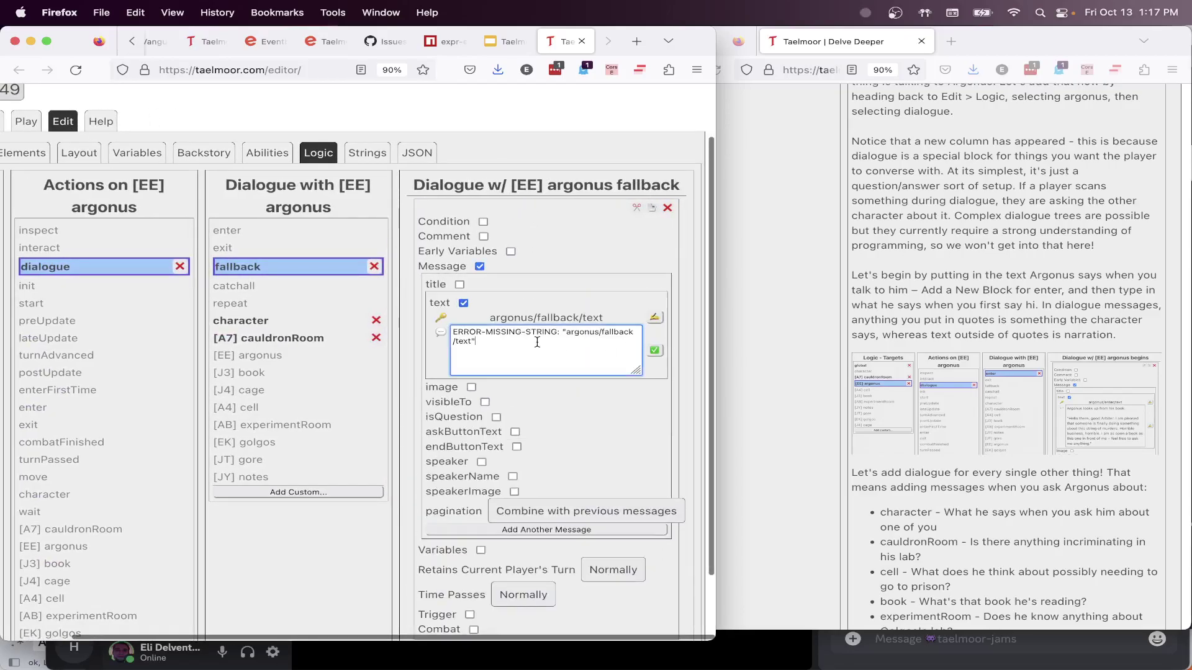
key(super+a)
text("I ain't got no idea)
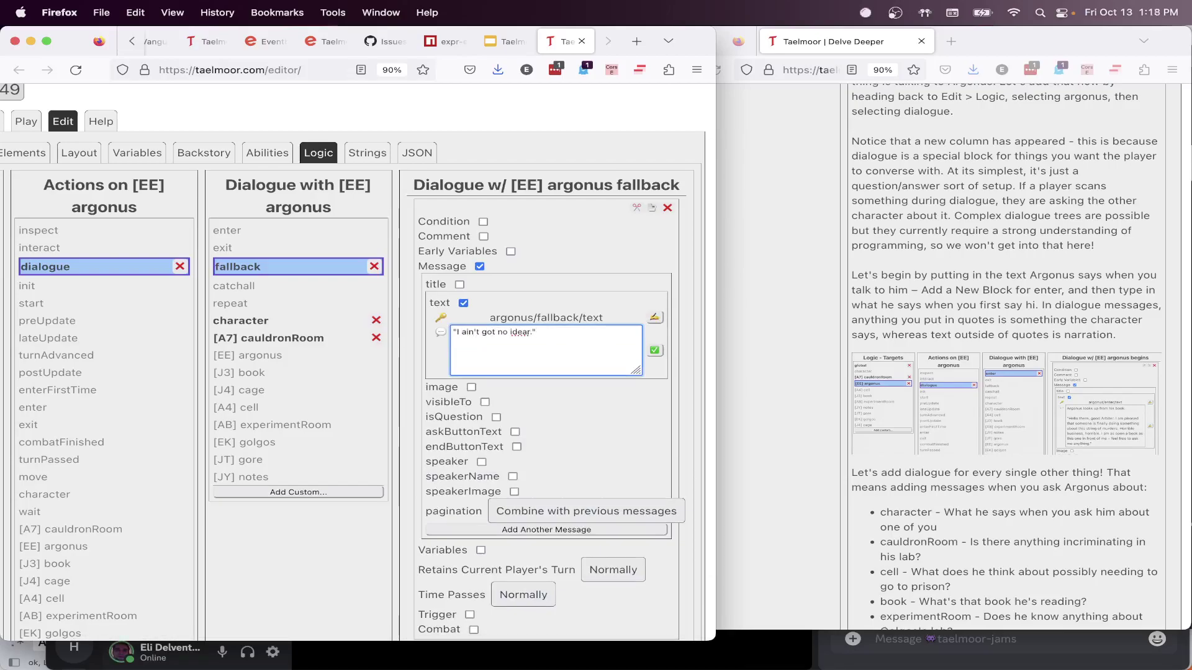
click(654, 350)
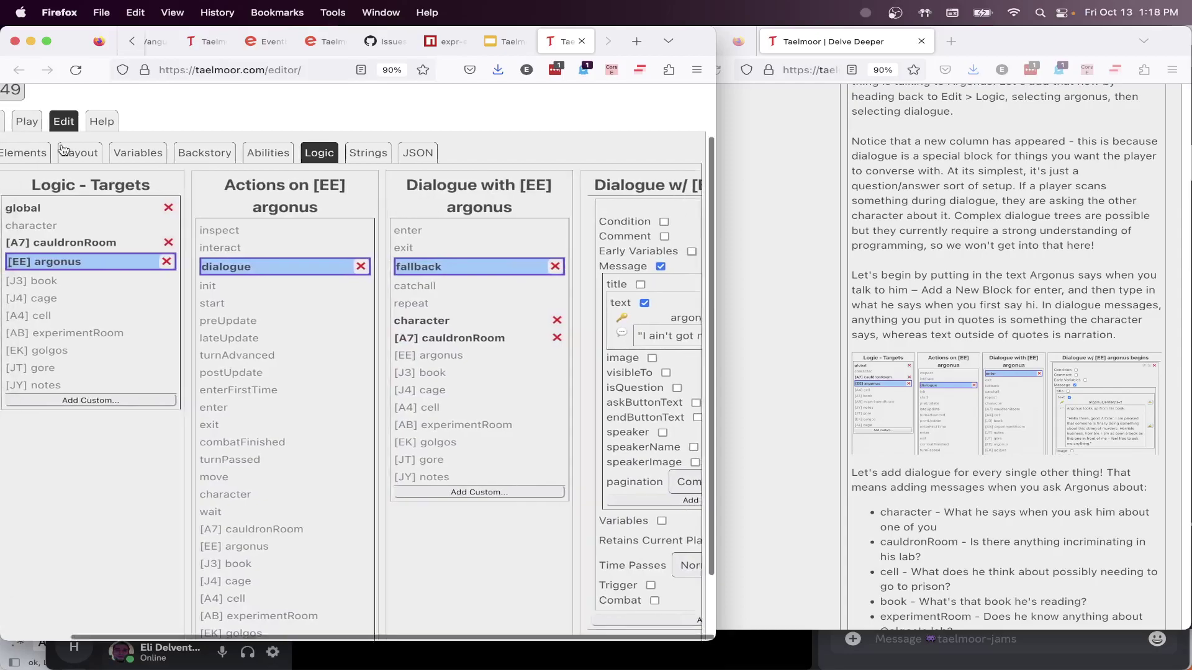
In play mode, have The Barbarian ask Argonus about Argonus's Book of Spells to test the fallback reply
click(88, 120)
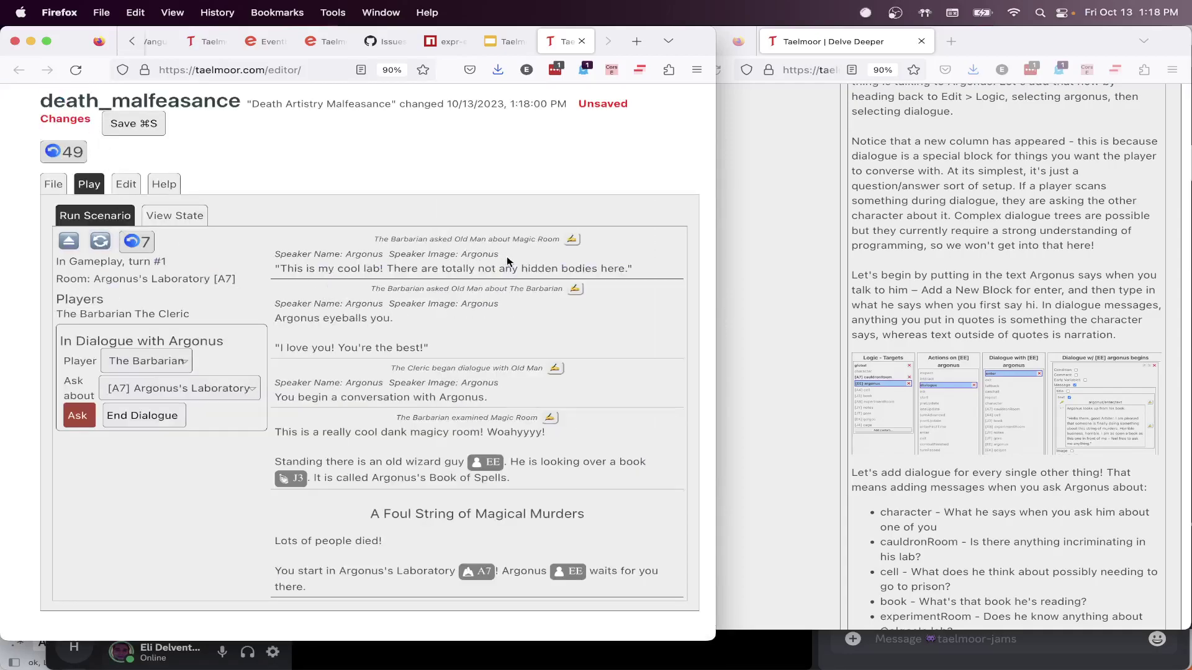
click(180, 396)
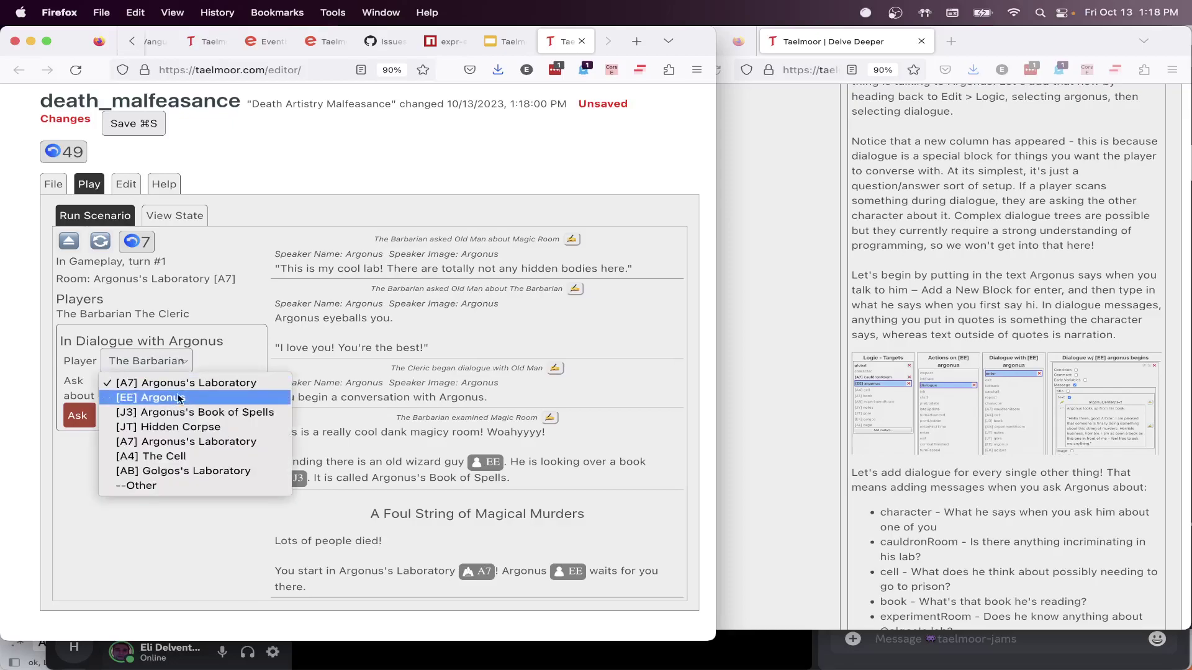
click(201, 413)
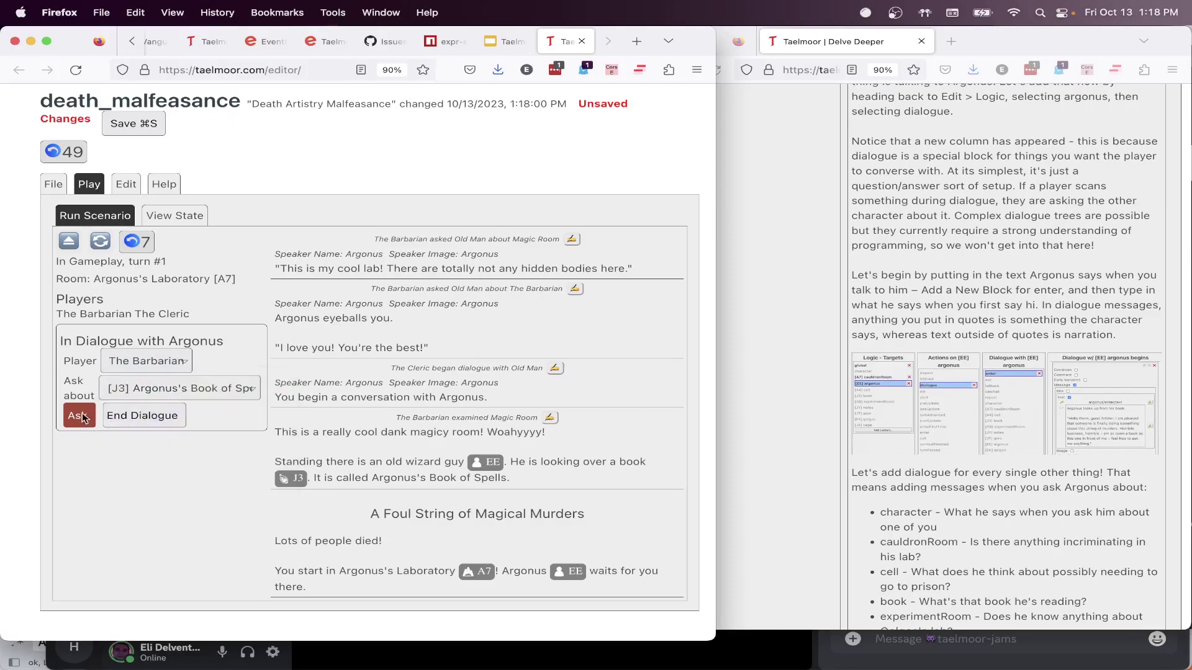
click(73, 417)
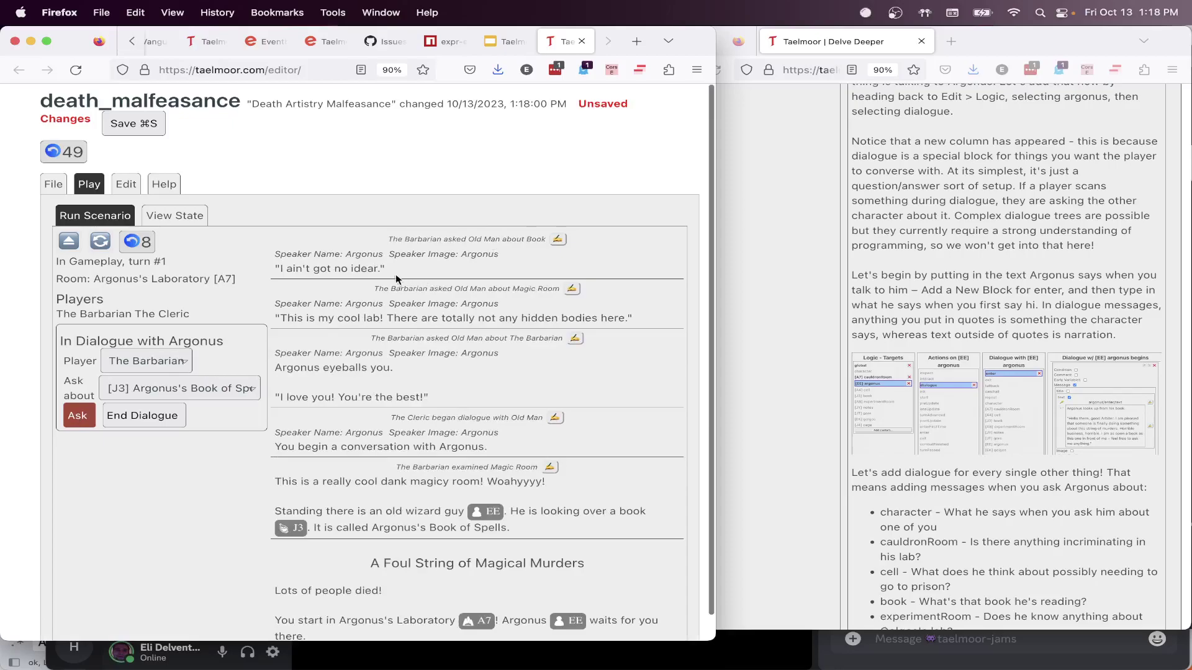
drag(397, 281, 273, 273)
Review the tutorial's list of topics Argonus should answer, and open his enter and gore dialogue events in the logic editor
click(126, 184)
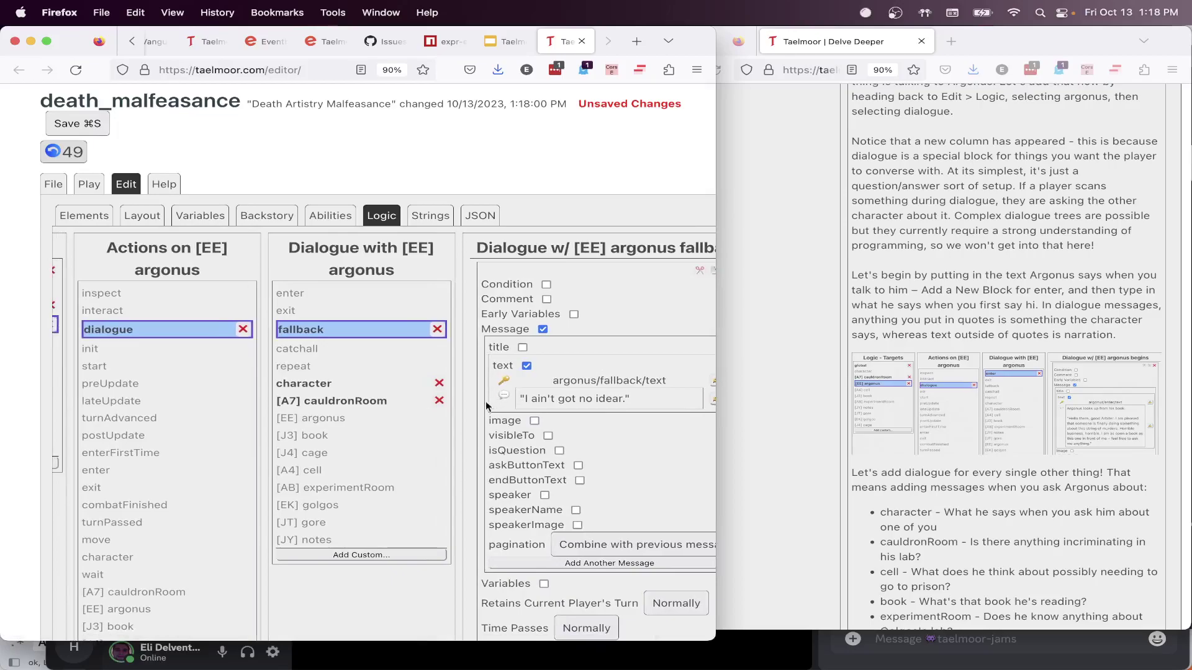
click(307, 293)
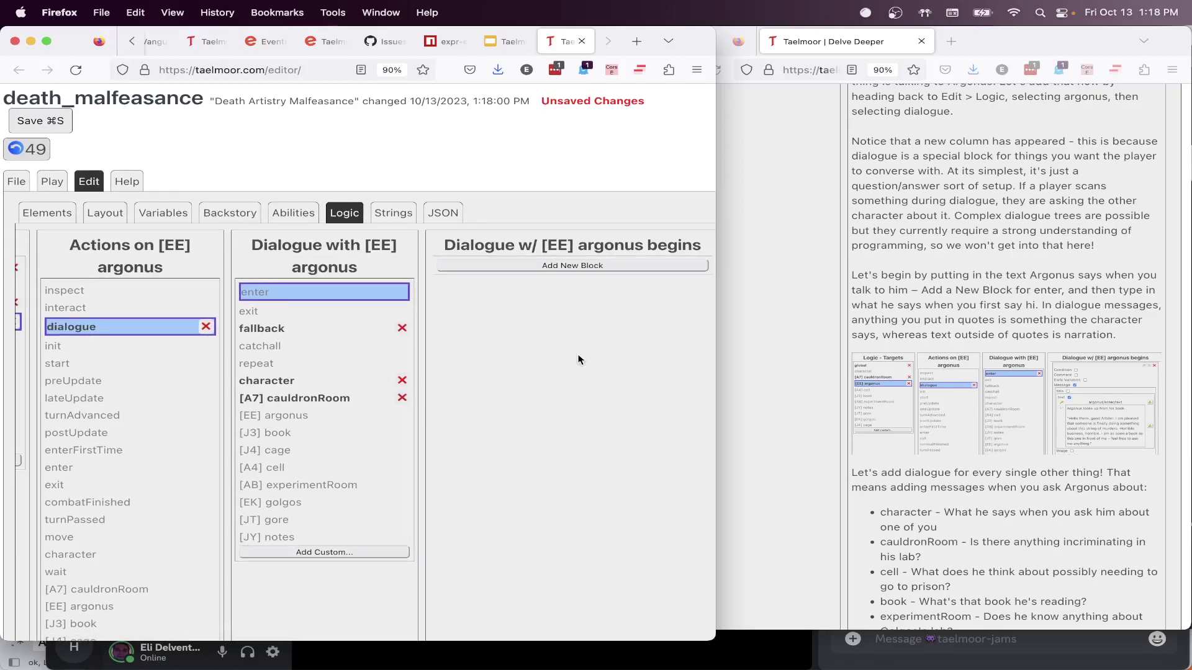
click(991, 465)
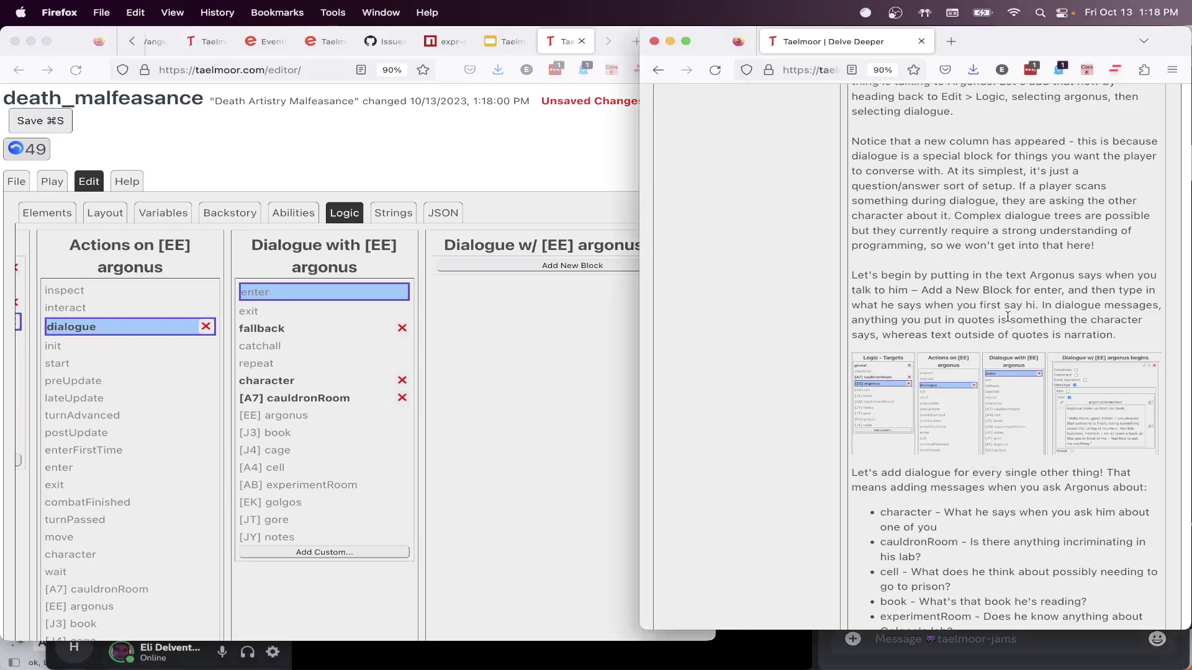
scroll(949, 373, down, 10)
drag(872, 156, 935, 352)
click(982, 393)
click(1073, 365)
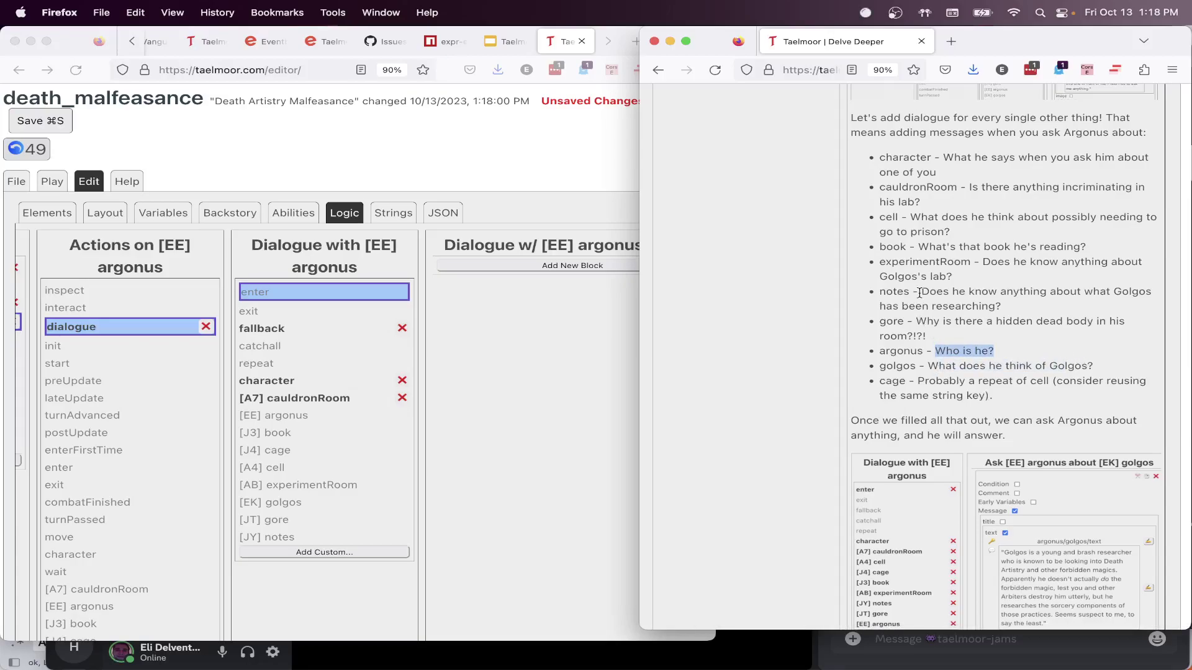
drag(920, 292, 1021, 313)
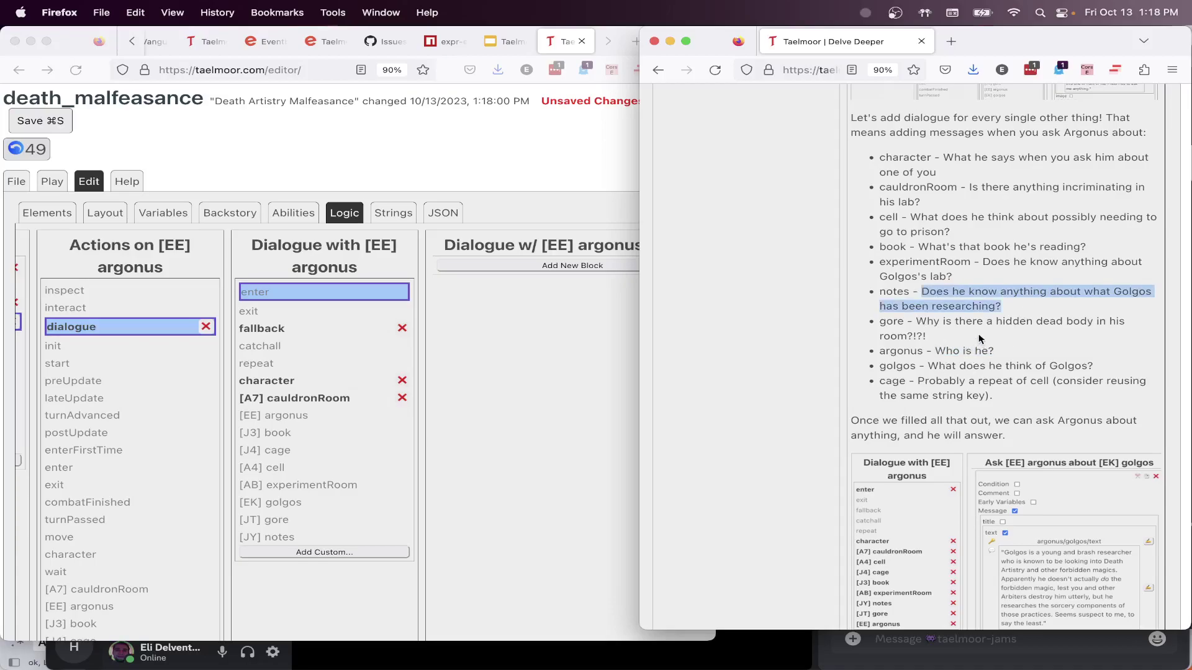
triple_click(980, 318)
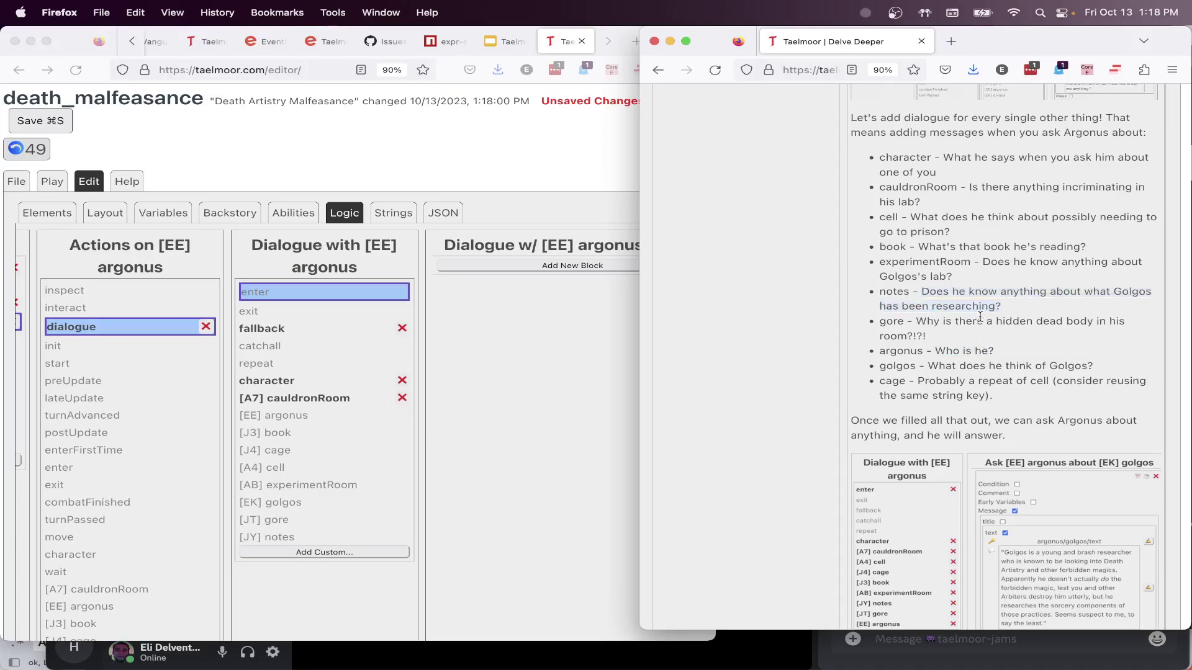
click(624, 398)
click(277, 519)
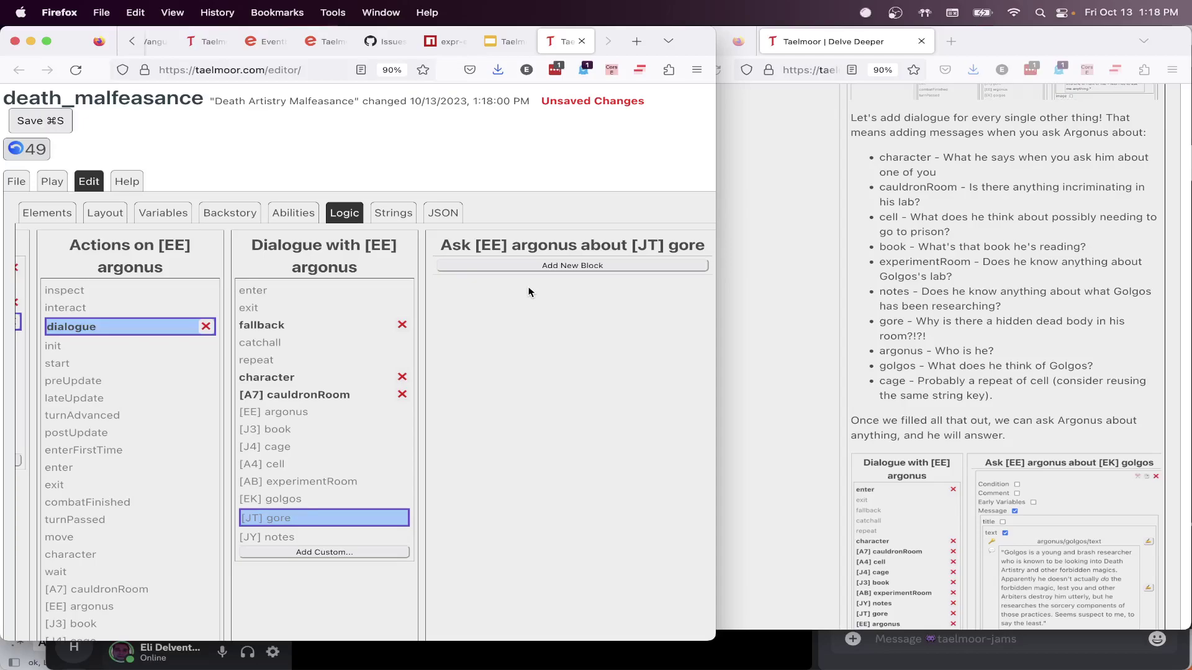
Read the tutorial's advice on saving and save the death_malfeasance scenario
click(991, 376)
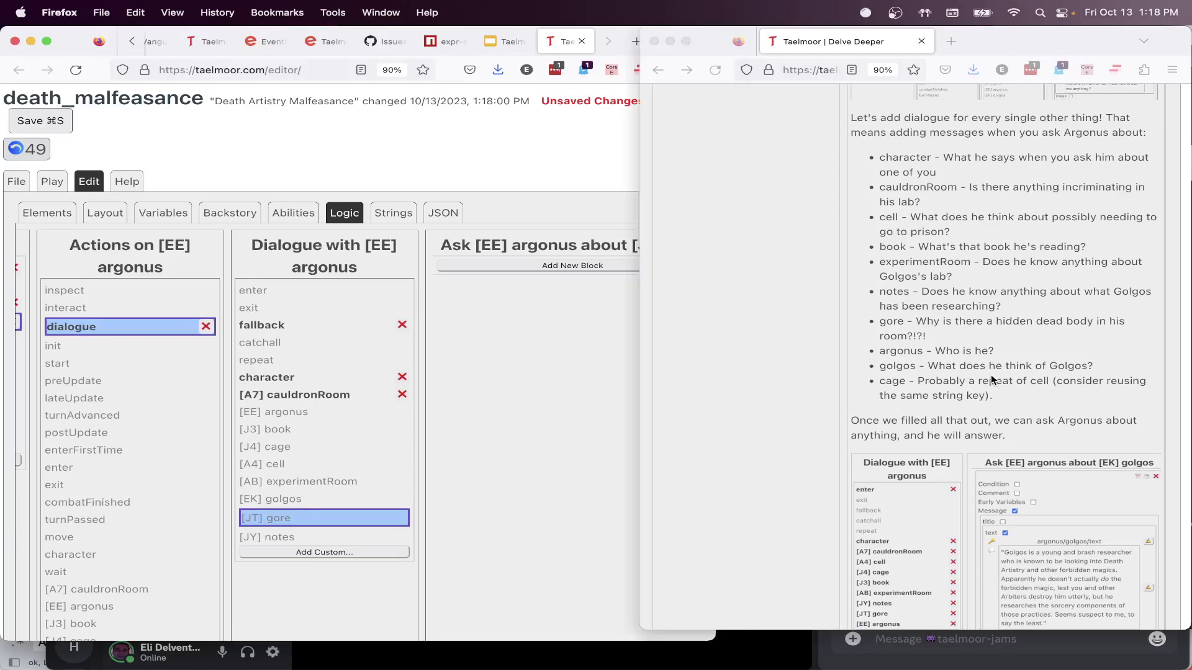
scroll(992, 376, down, 5)
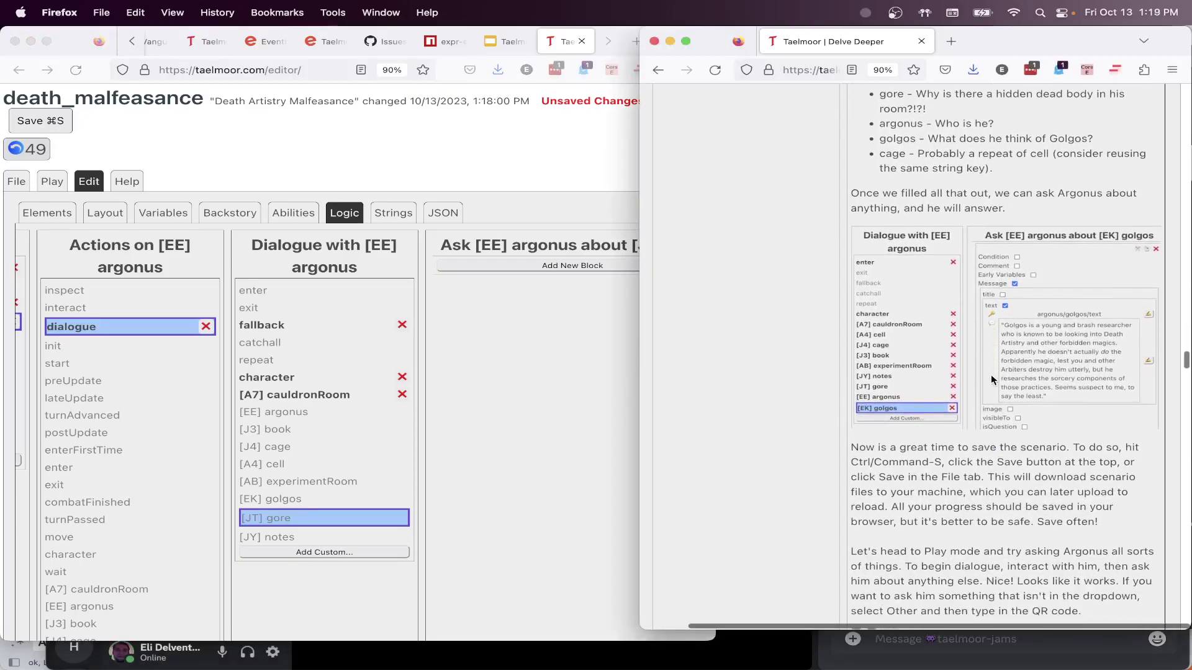
scroll(990, 374, down, 3)
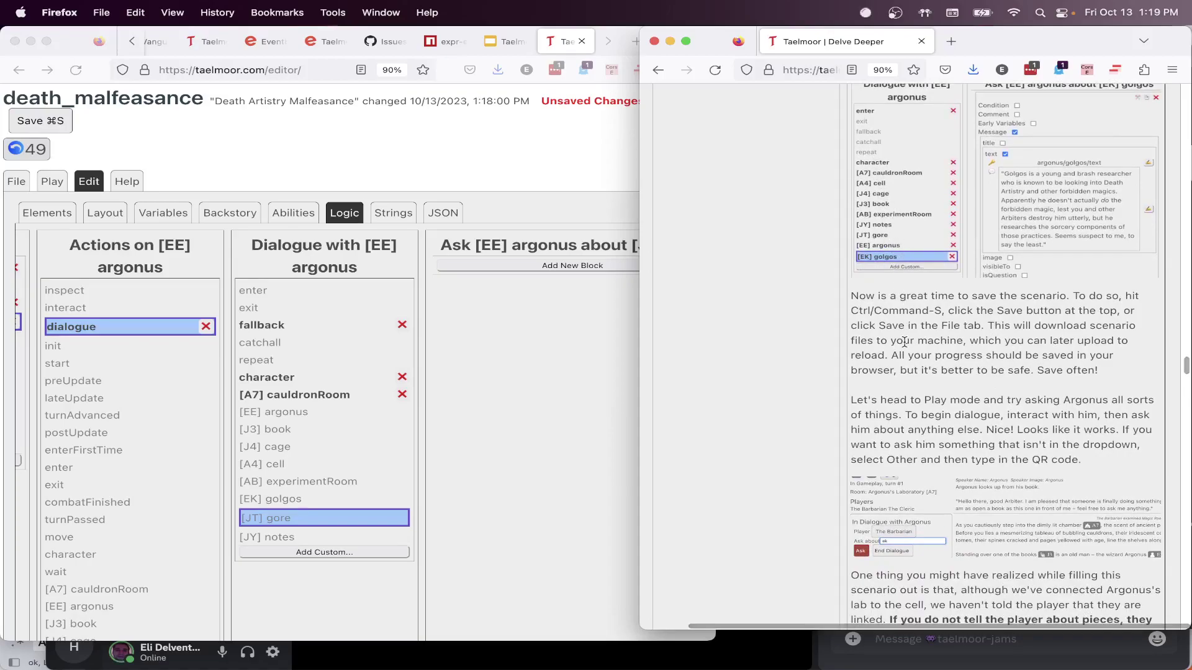
scroll(905, 342, down, 1)
click(568, 408)
key(super+s)
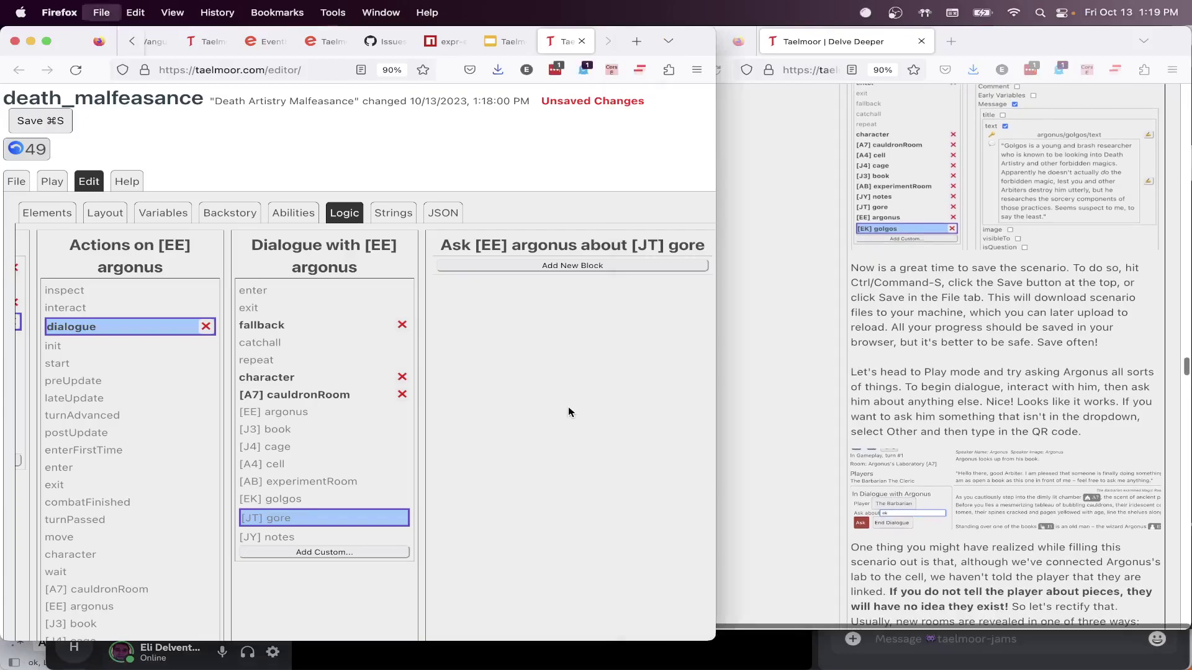
Read the tutorial's instructions on asking Argonus about Other pieces and its introduction to telling players about linked rooms
click(933, 355)
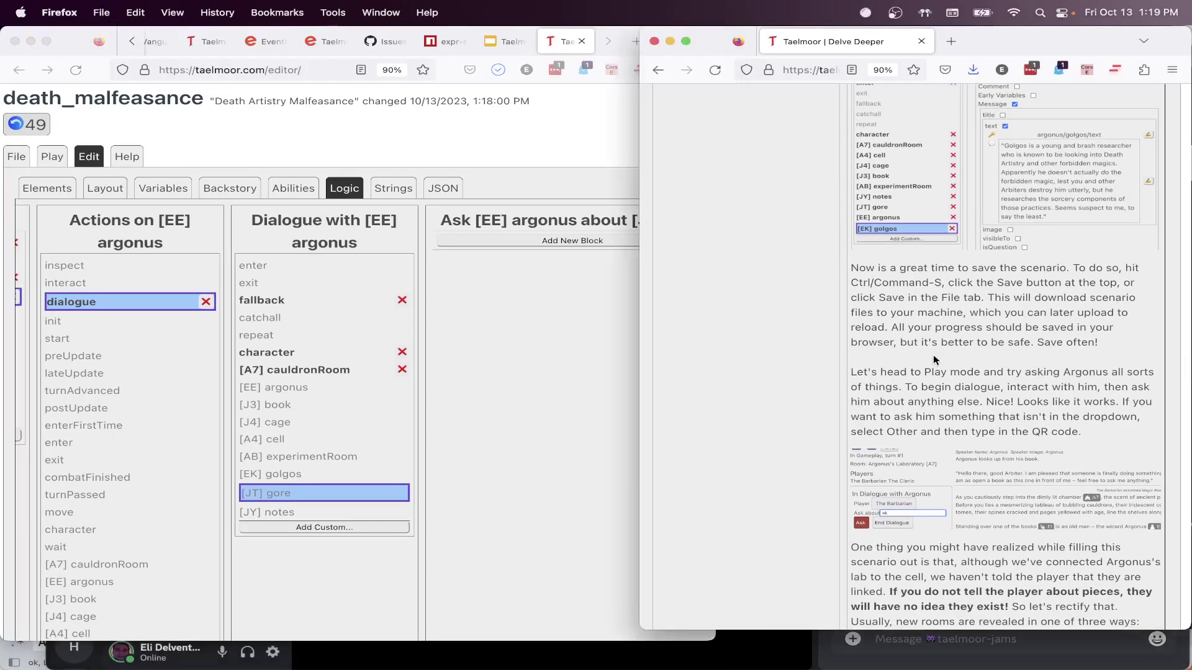
scroll(933, 355, down, 3)
scroll(934, 362, down, 2)
scroll(970, 474, down, 3)
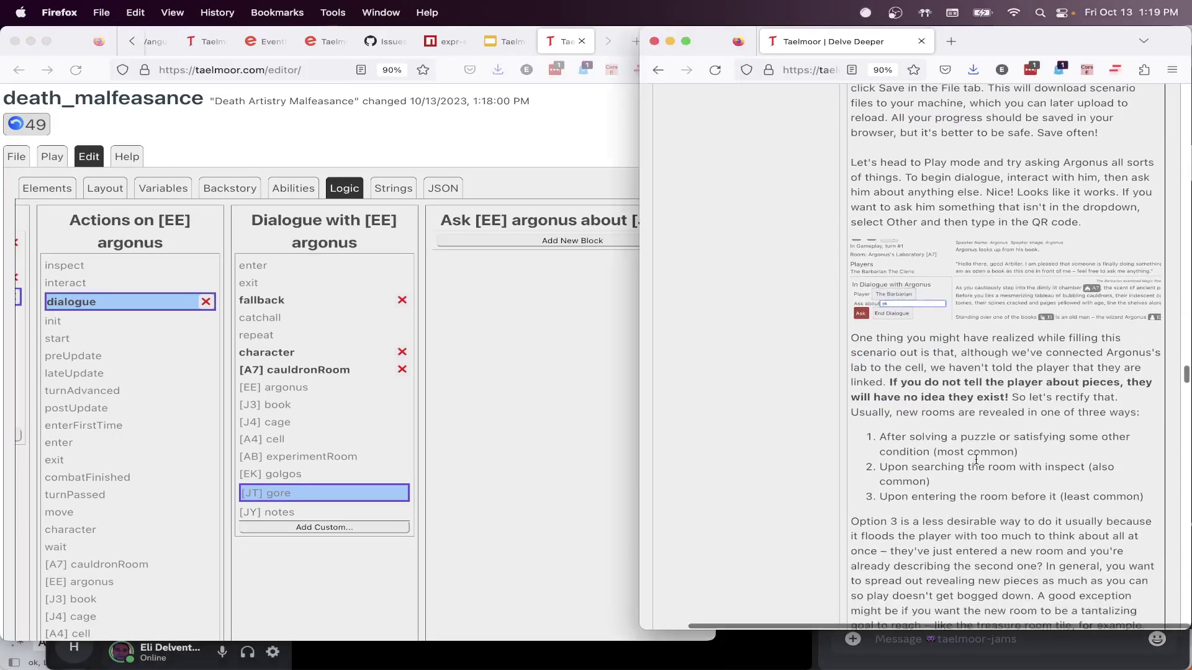
scroll(975, 459, down, 2)
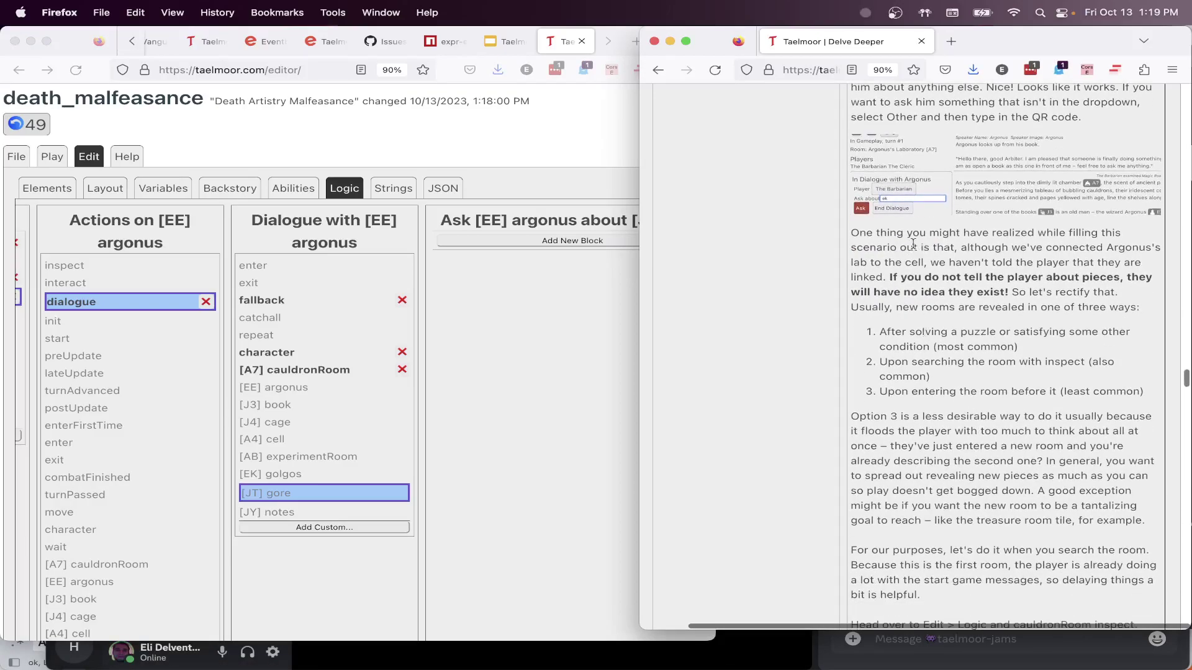
drag(851, 233, 1050, 309)
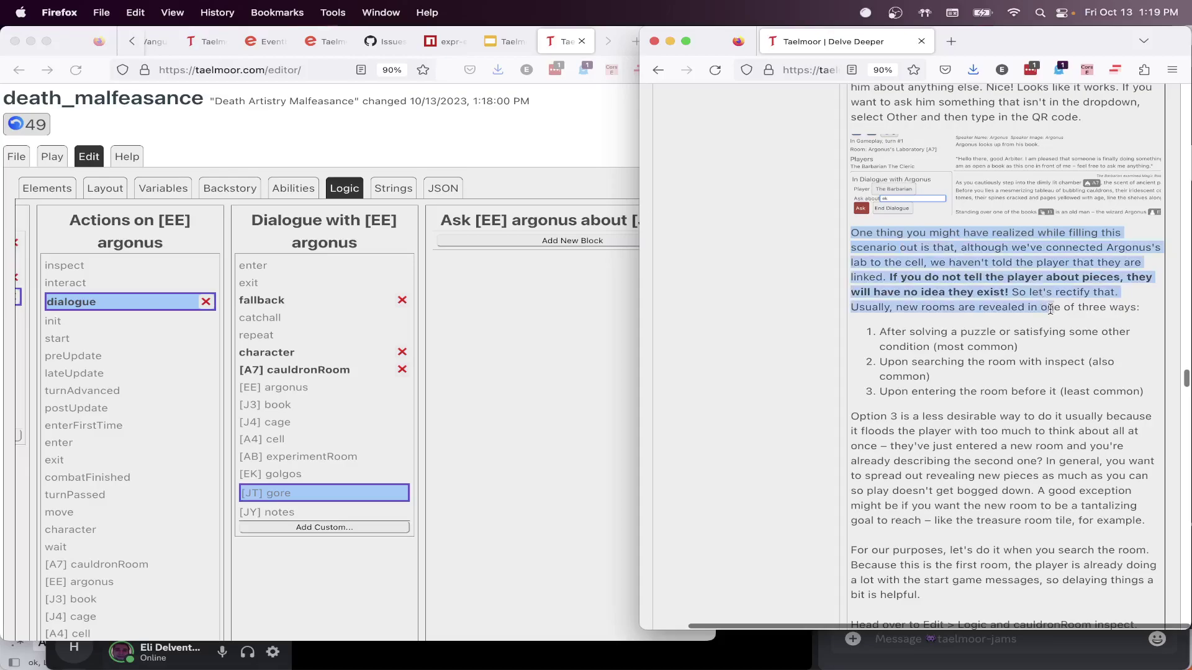
In play mode, have The Barbarian ask Argonus about an Other piece using the QR code ek, and check his reply
click(578, 369)
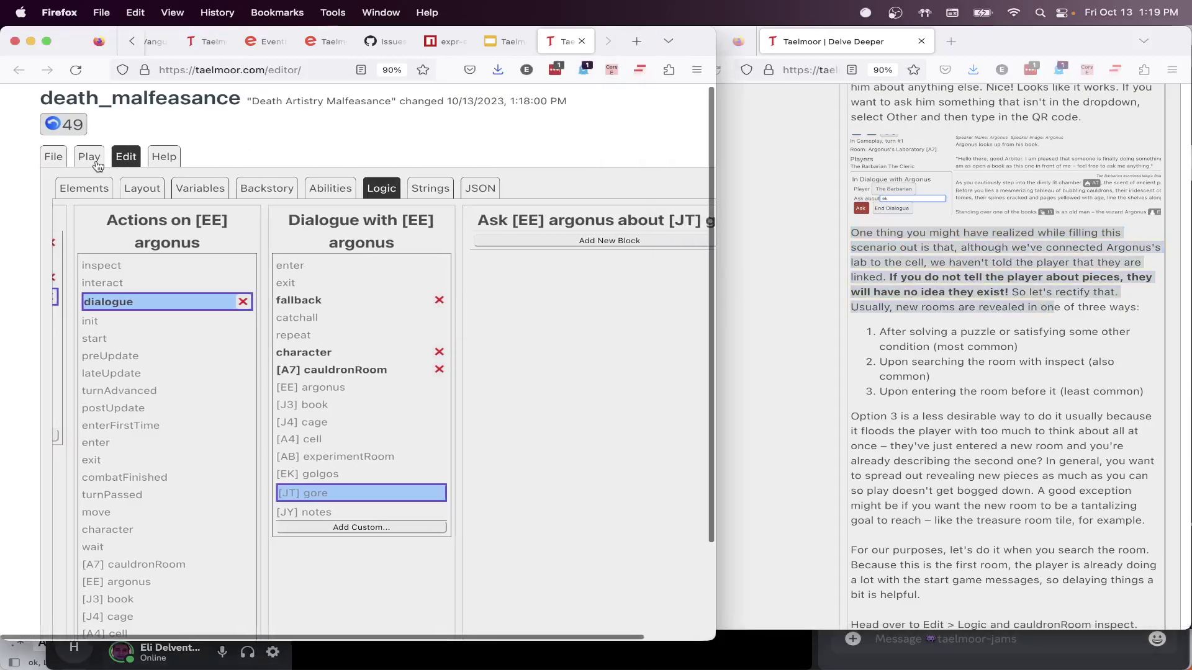
click(91, 160)
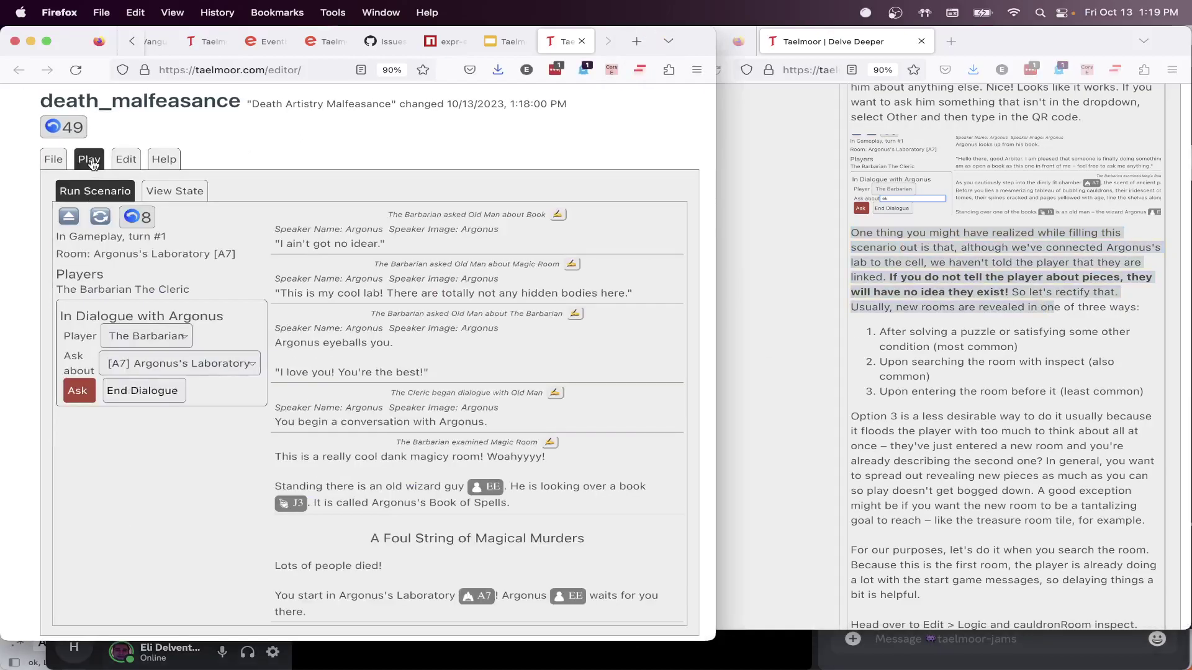
click(178, 342)
click(178, 335)
click(180, 364)
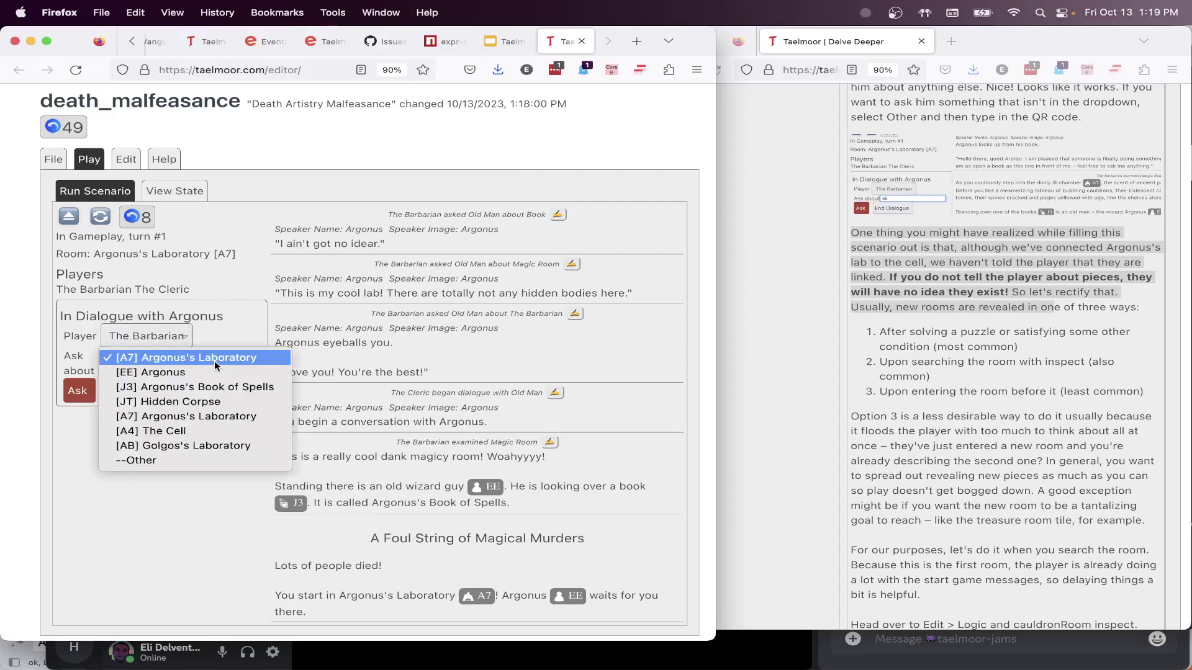
click(185, 459)
click(141, 358)
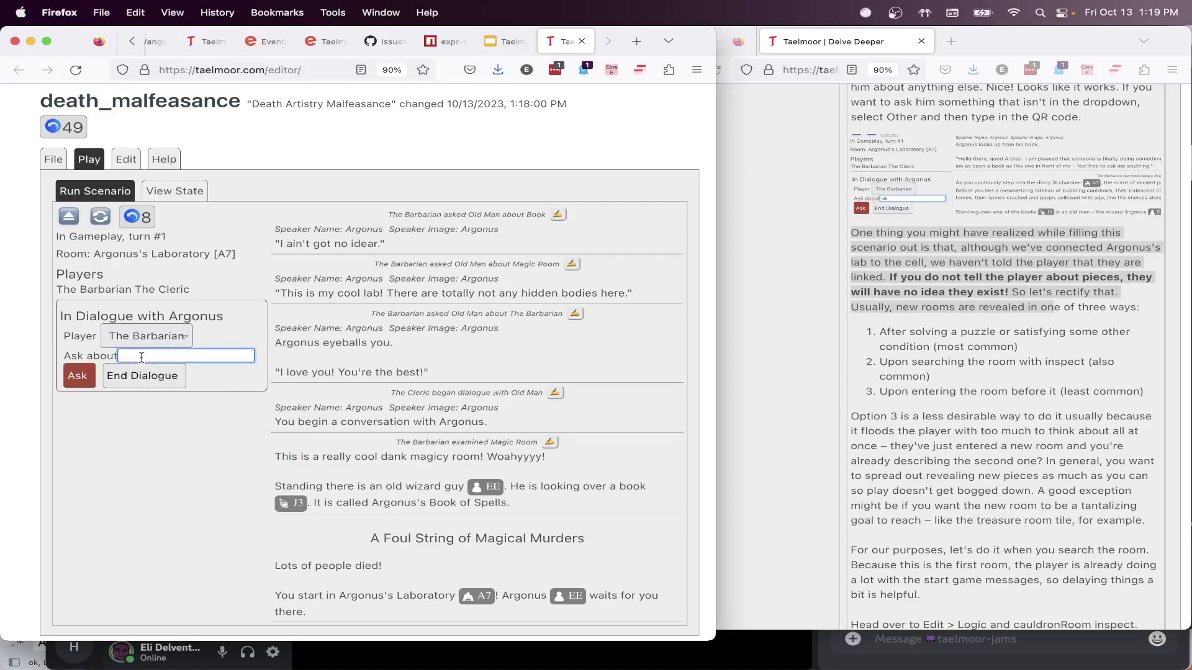
text(ek)
key(Return)
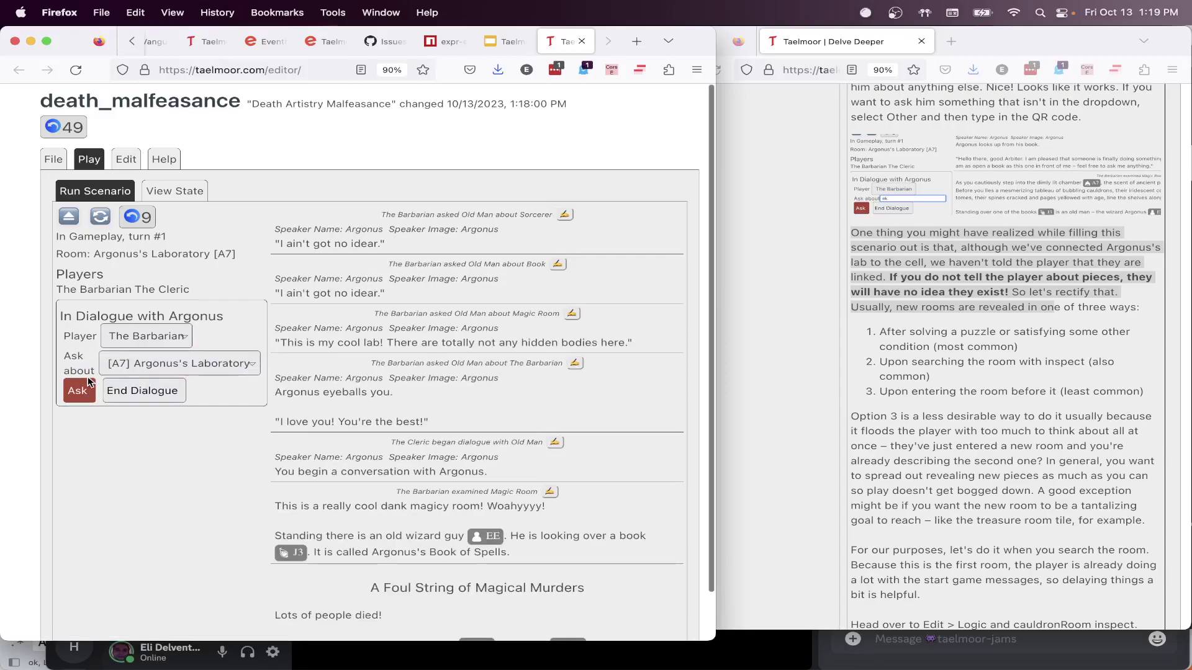
drag(407, 248, 281, 243)
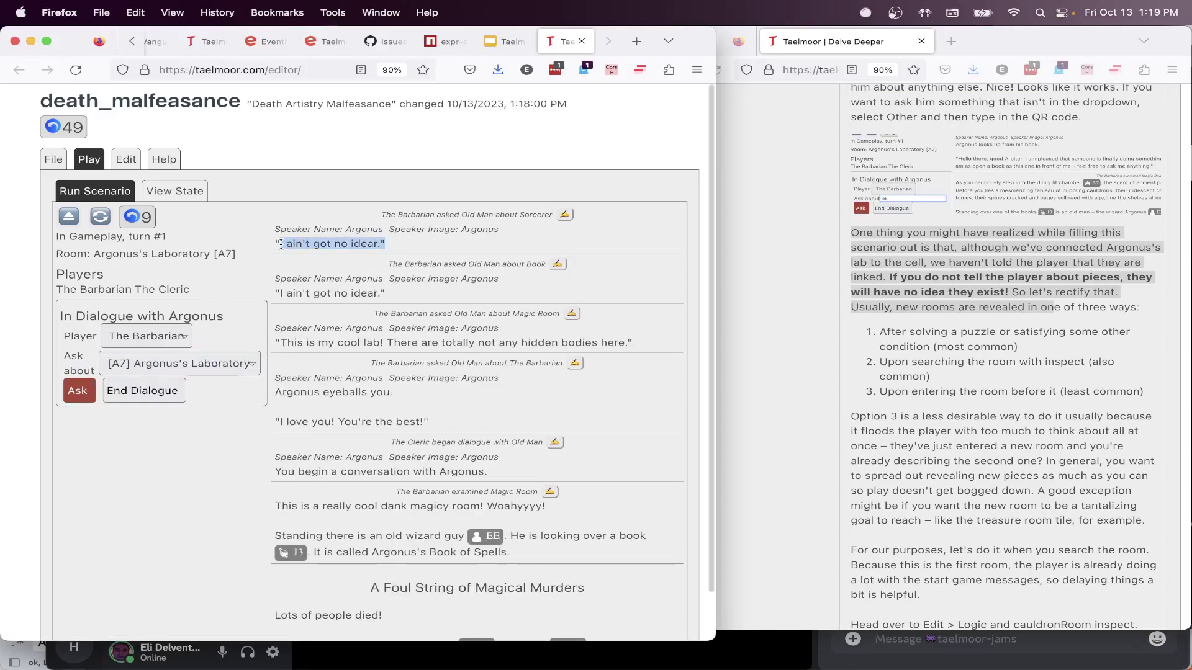
click(500, 236)
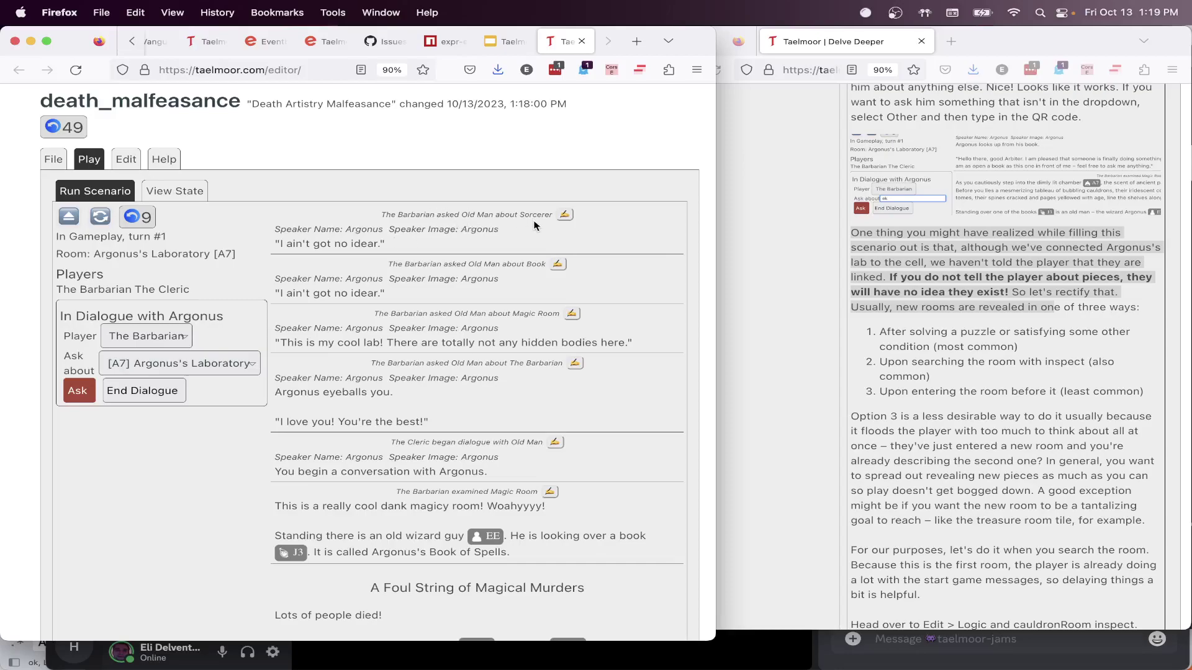
Return to the logic editor and study the tutorial's three ways of revealing new rooms and its cauldronRoom inspect instructions
click(127, 159)
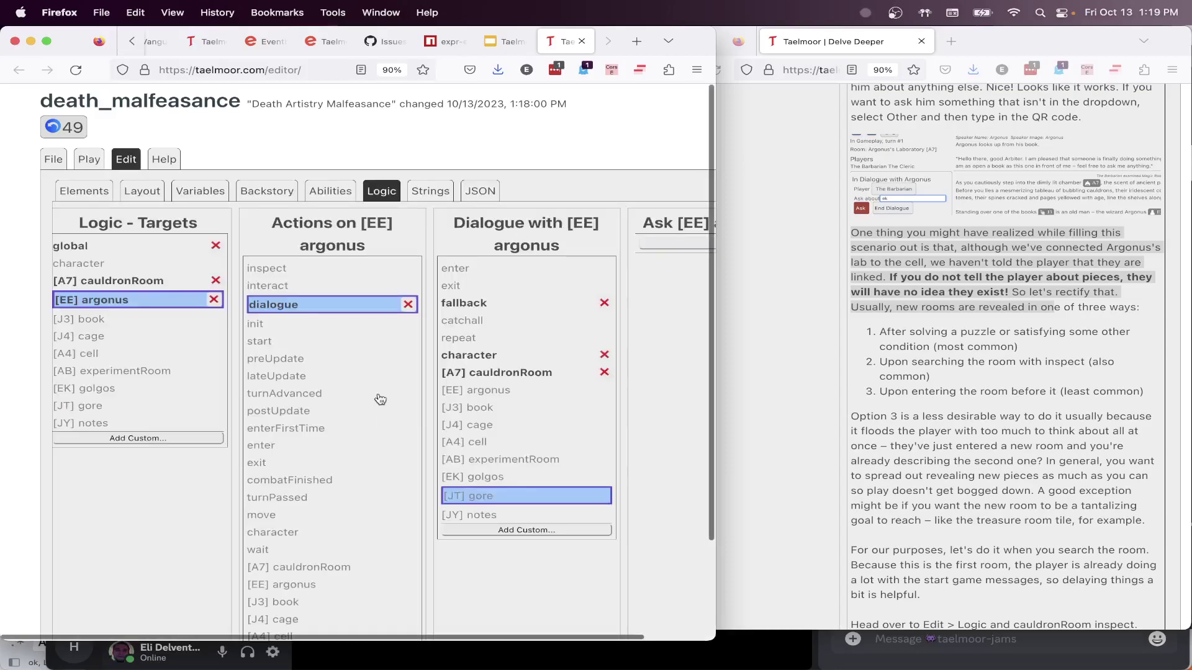
click(928, 432)
click(927, 430)
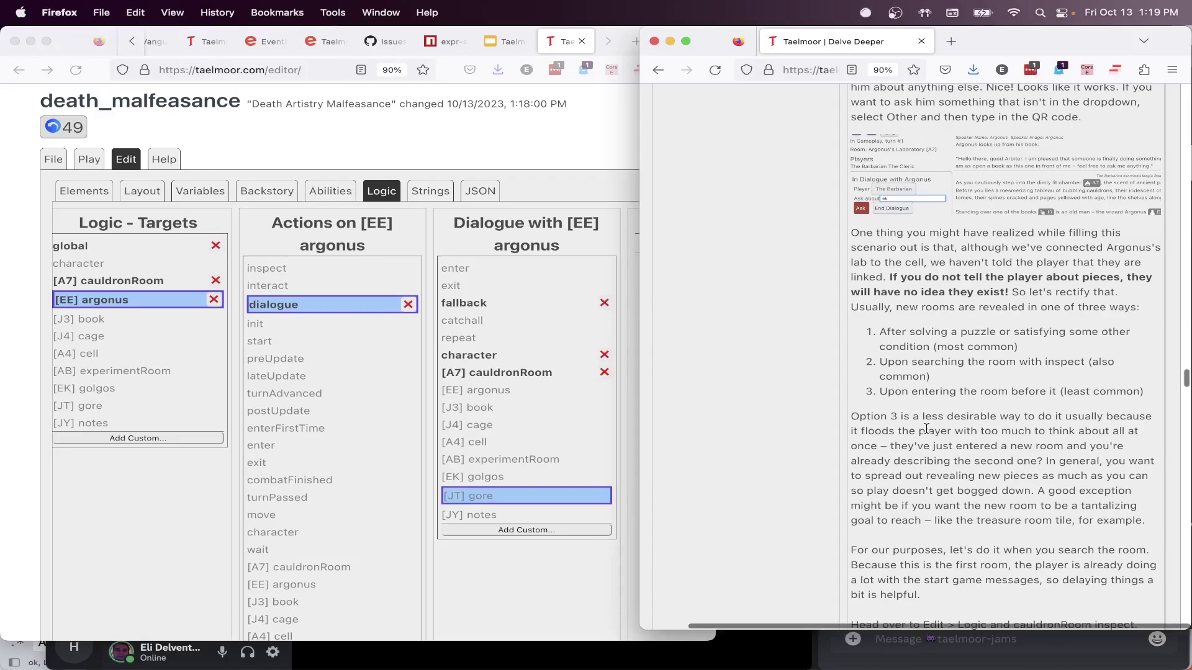
scroll(926, 429, down, 3)
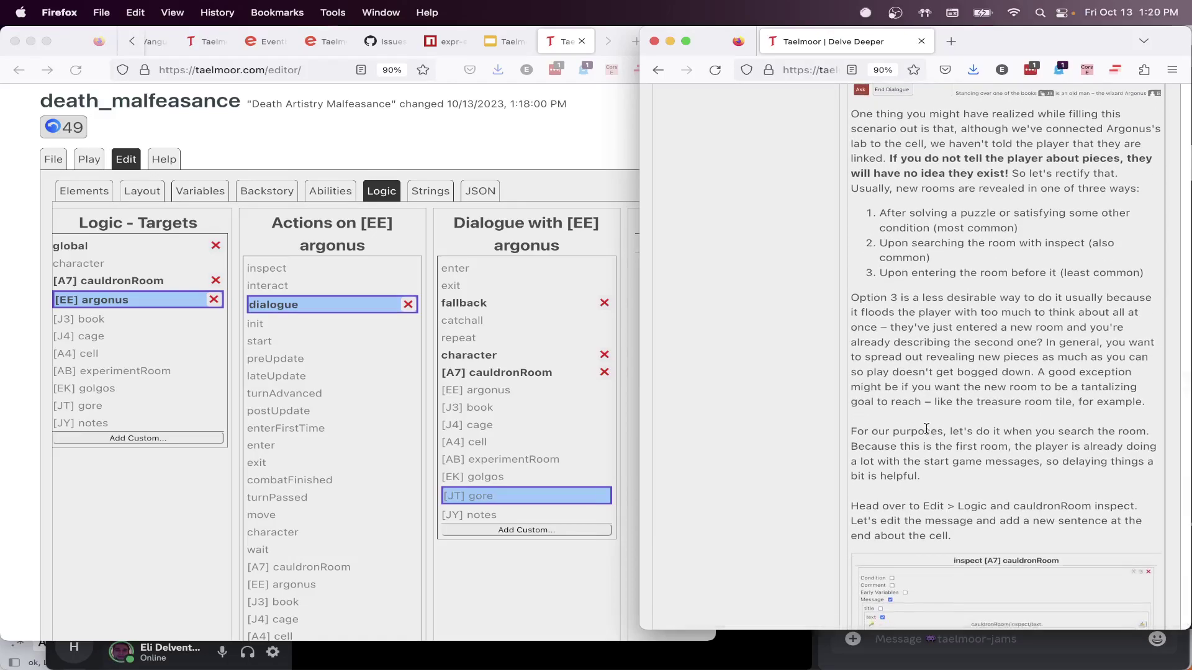
scroll(926, 428, up, 1)
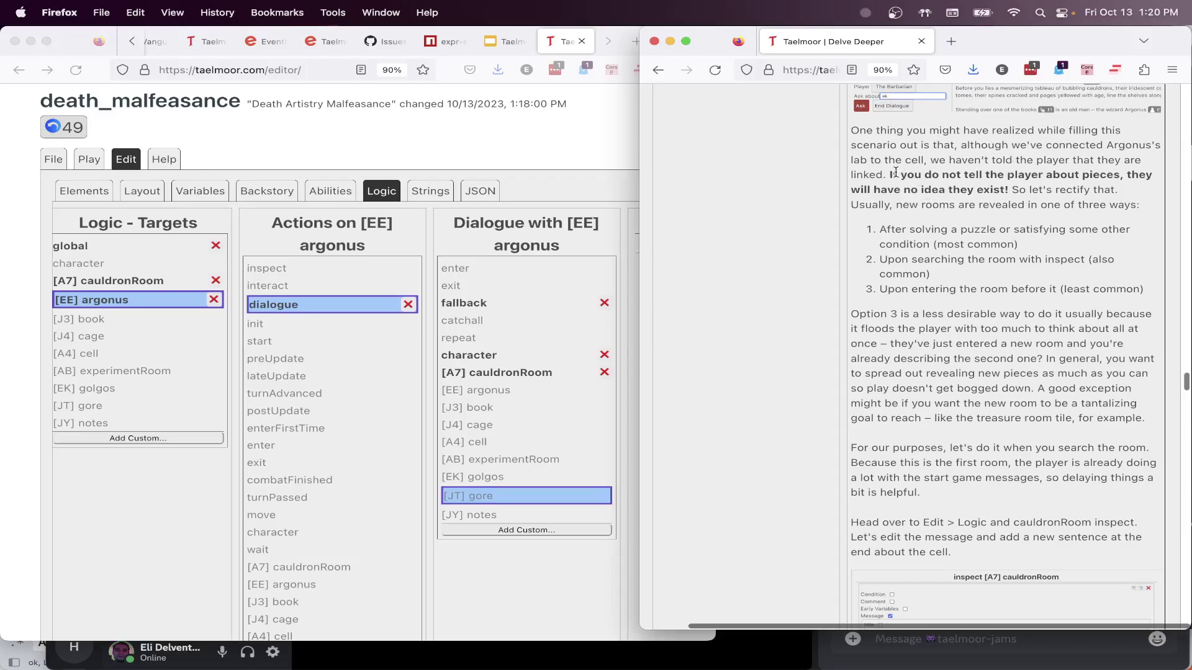
drag(850, 130, 1130, 289)
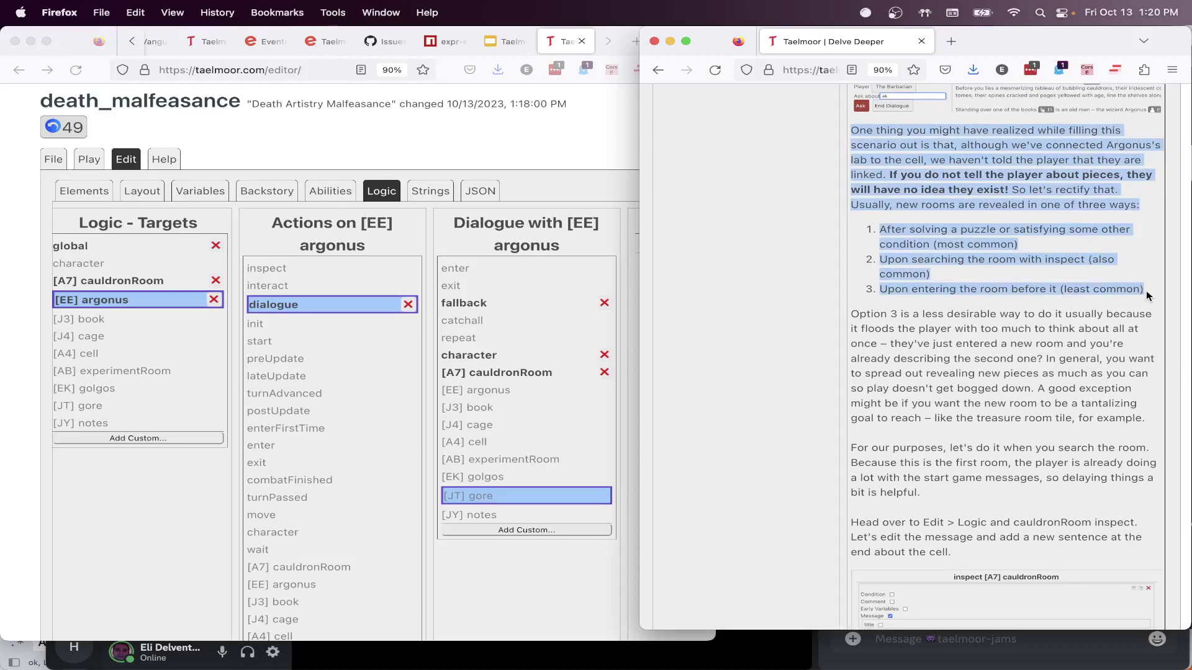
click(345, 145)
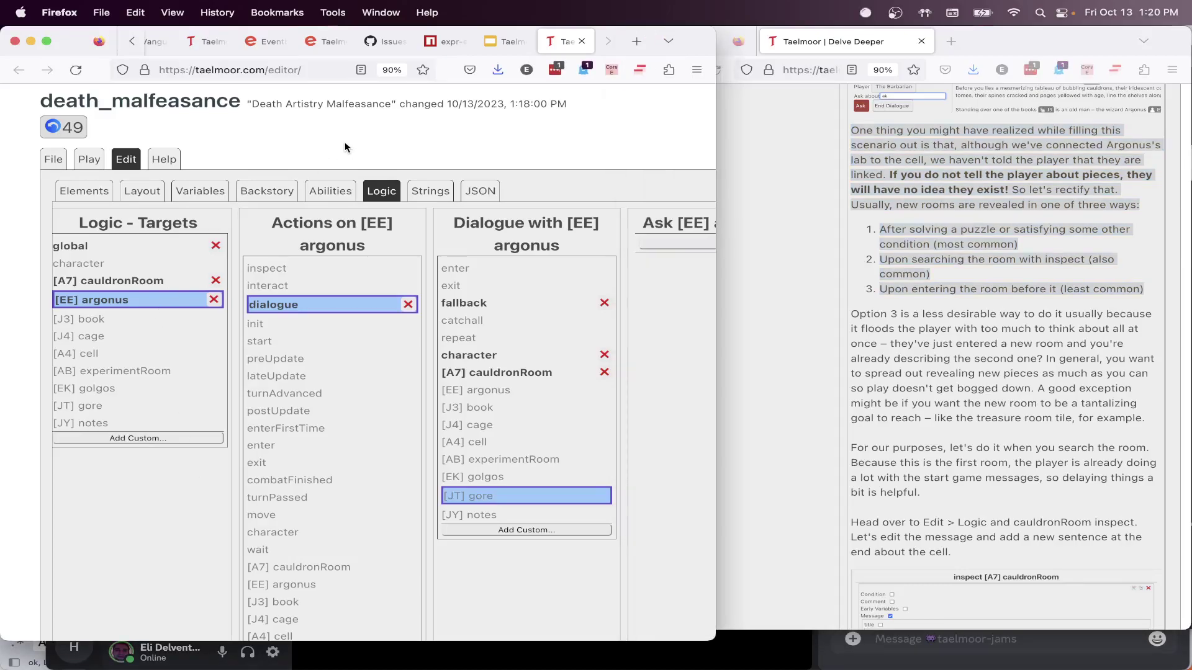
Open the inspect logic of cauldronRoom and review the closing sentence of its message text
click(137, 283)
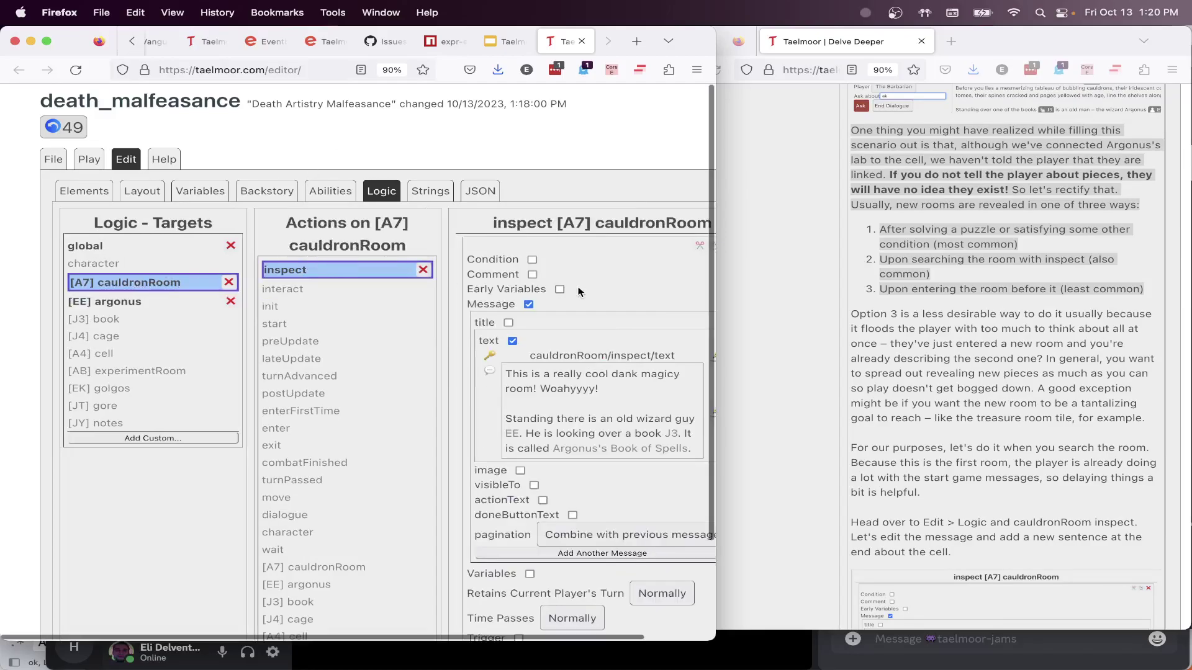
drag(692, 449, 539, 449)
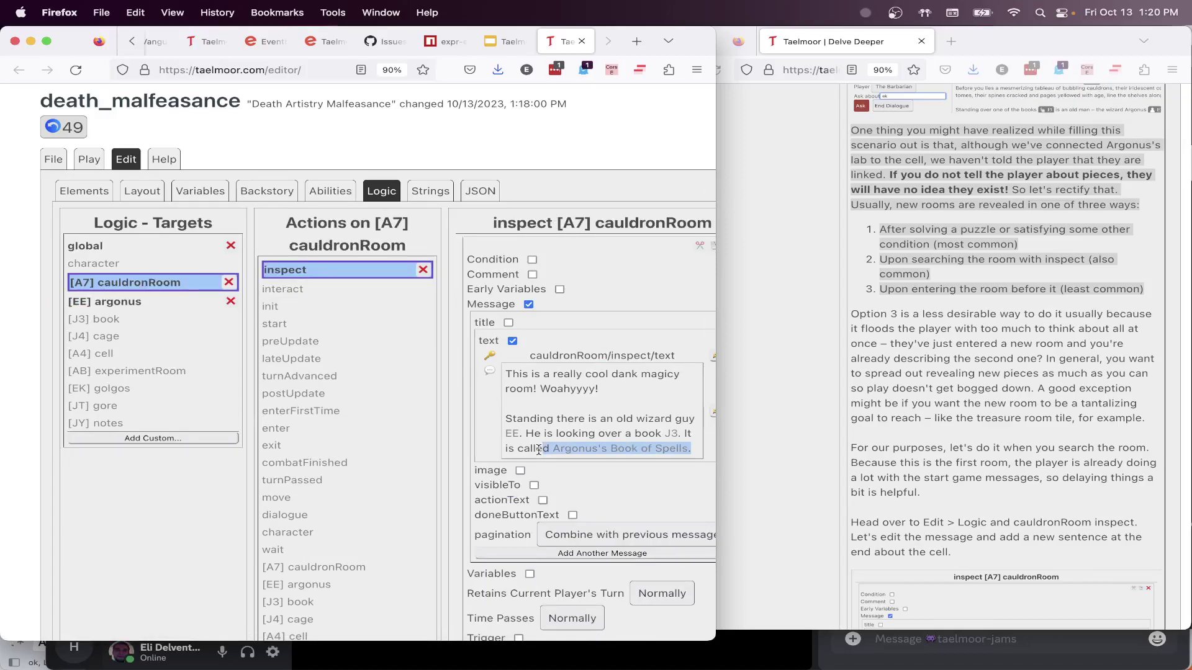
Examine the tutorial's comparison of the room-revealing options, its caution about option 3, and its example of the cauldronRoom message mentioning the cell
click(979, 295)
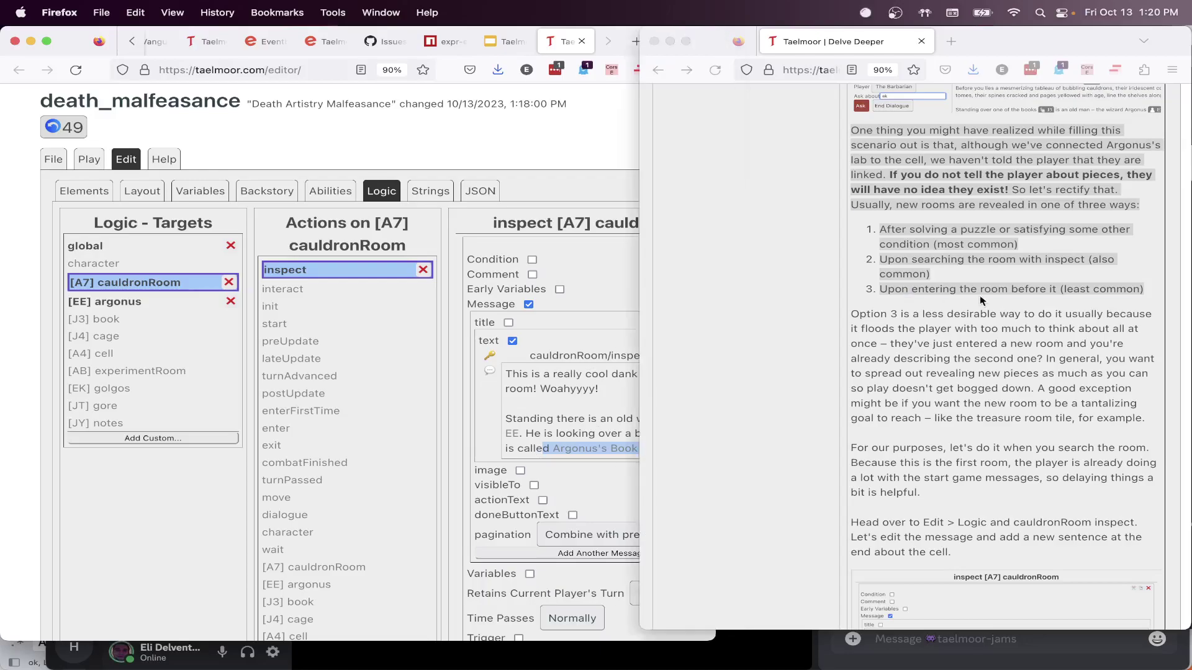
drag(876, 223, 1156, 292)
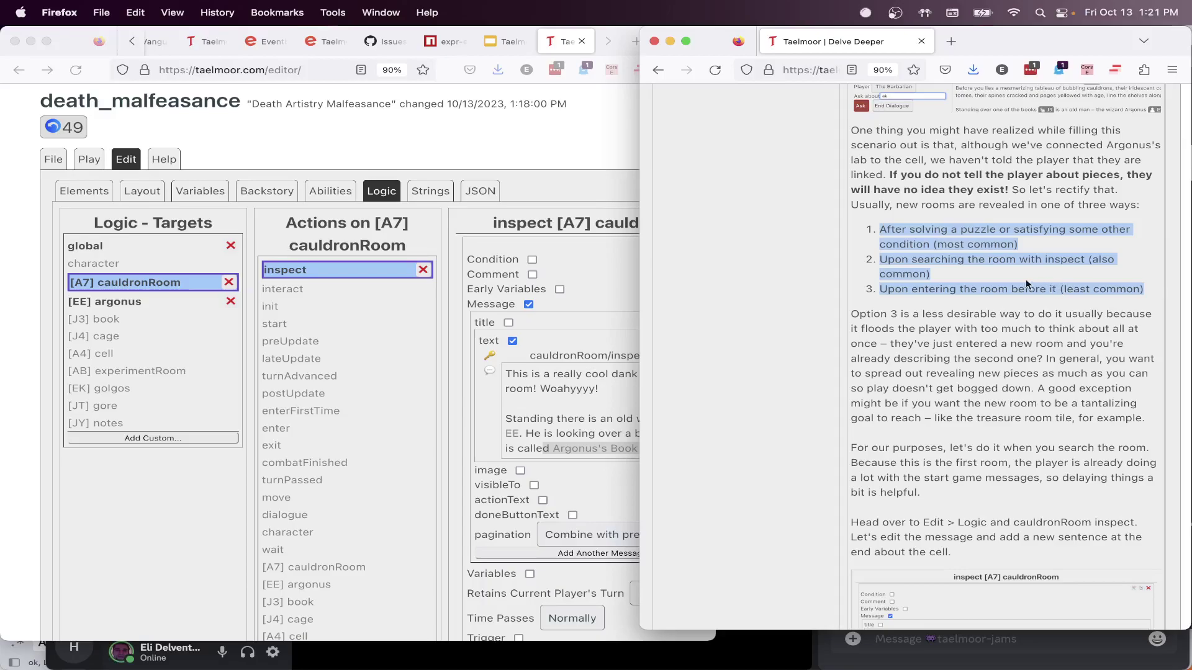
click(994, 276)
drag(942, 274, 879, 260)
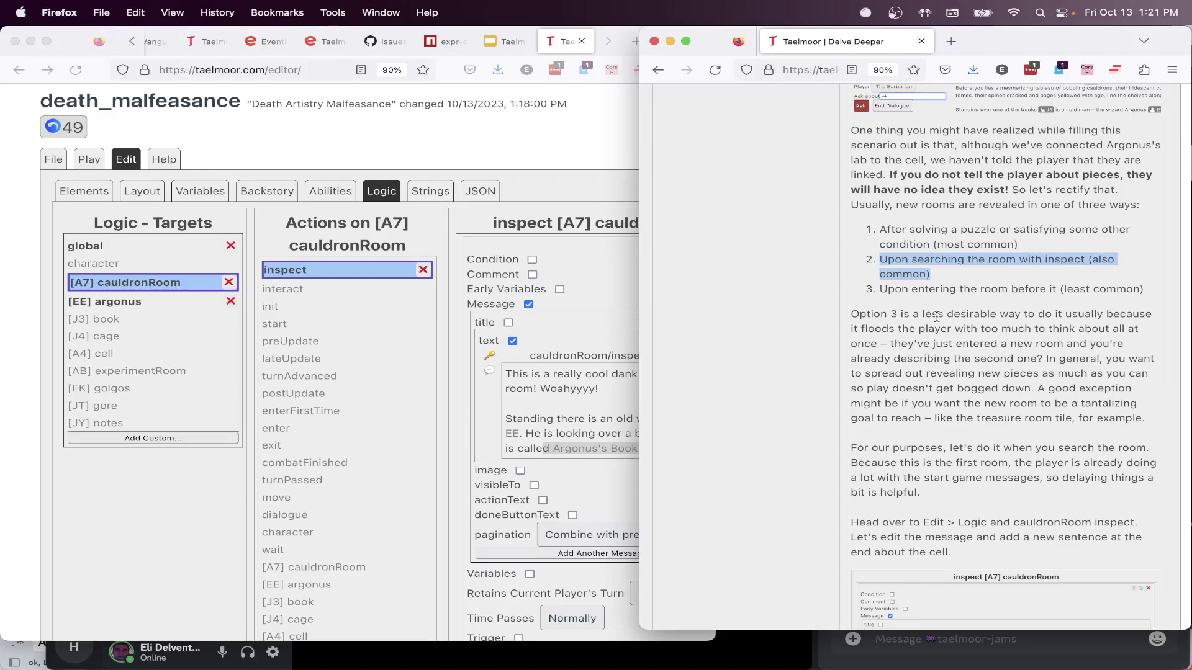
triple_click(957, 289)
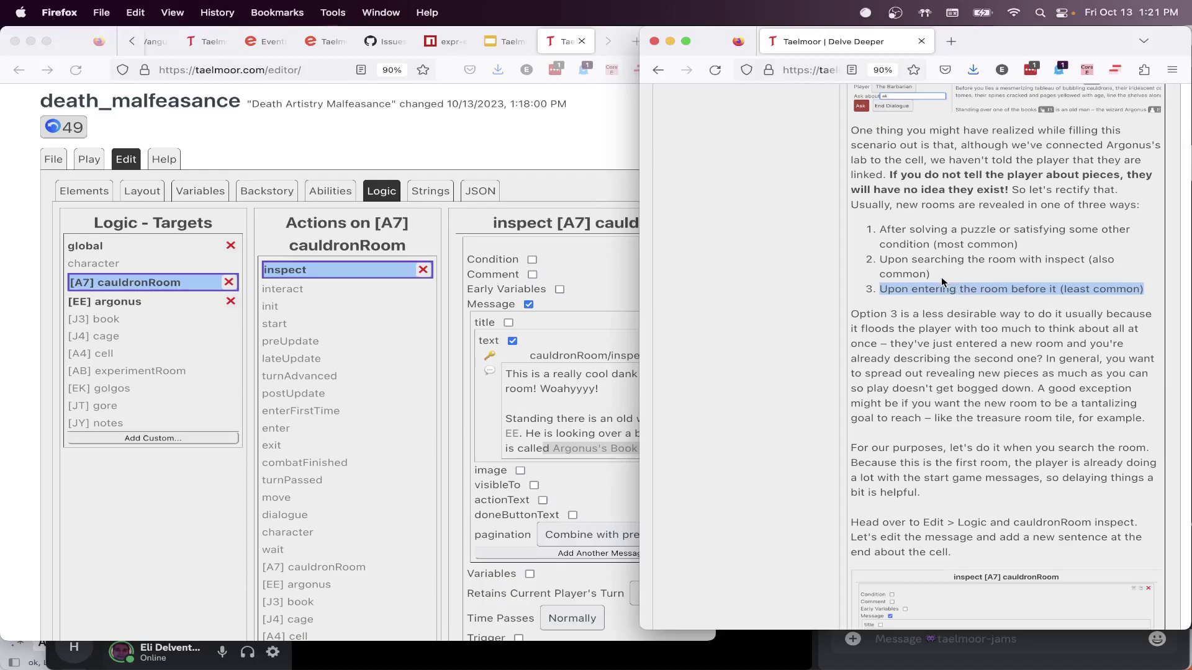
click(928, 333)
scroll(927, 333, down, 3)
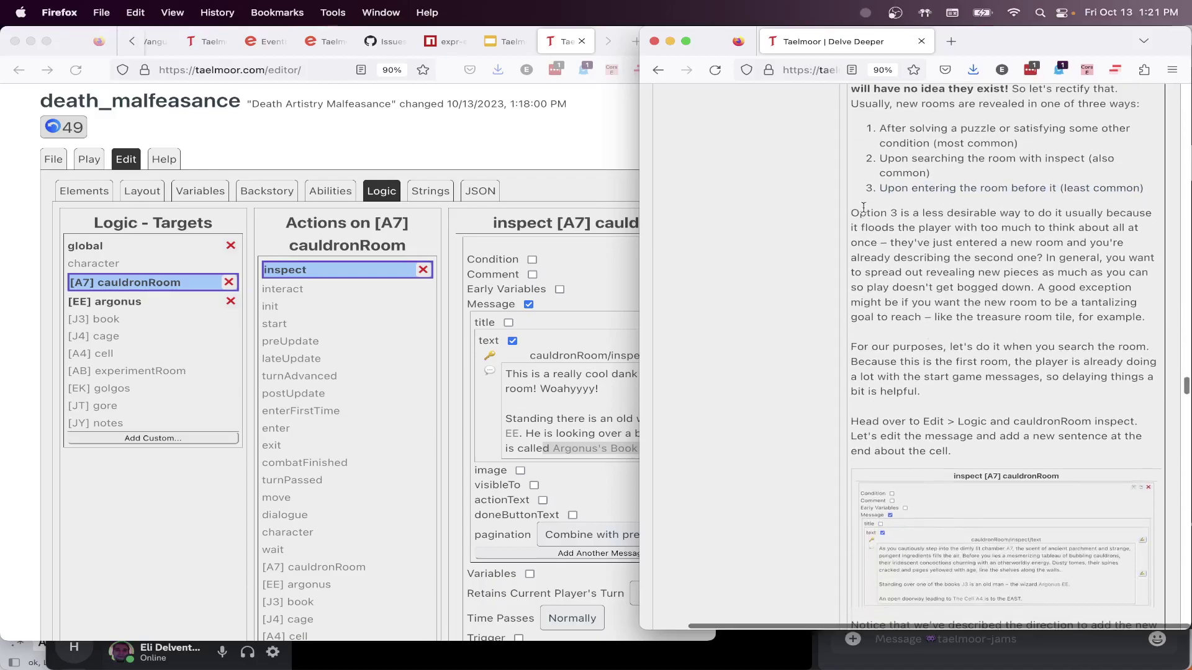
drag(851, 211, 929, 285)
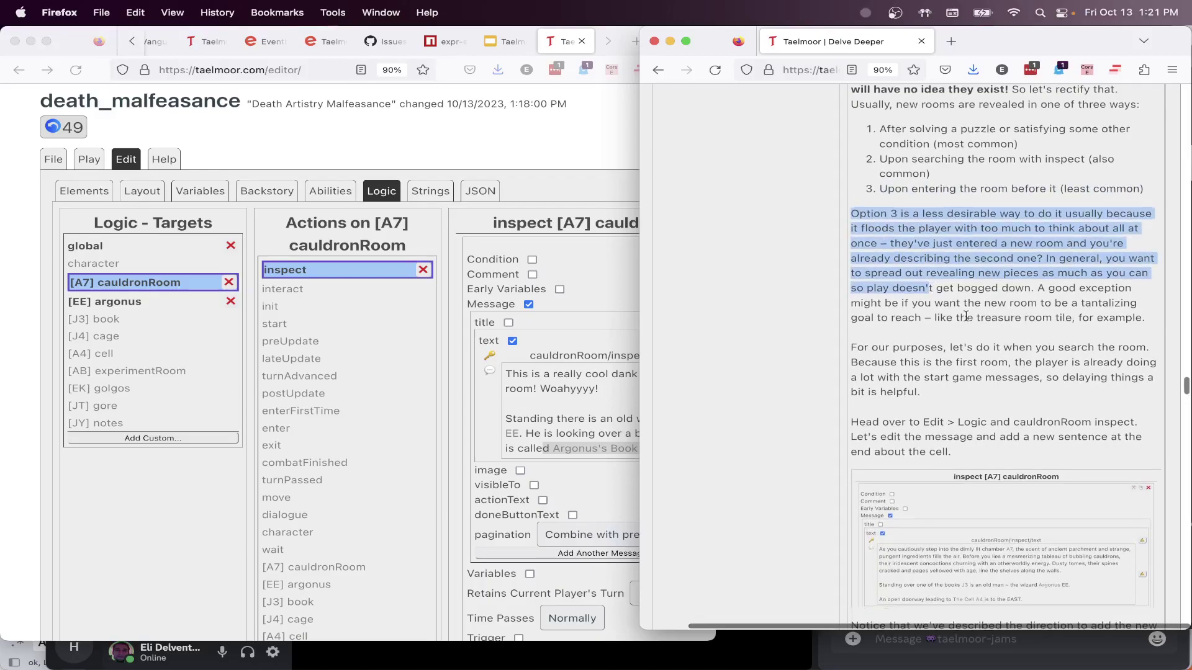
click(931, 285)
scroll(942, 222, down, 3)
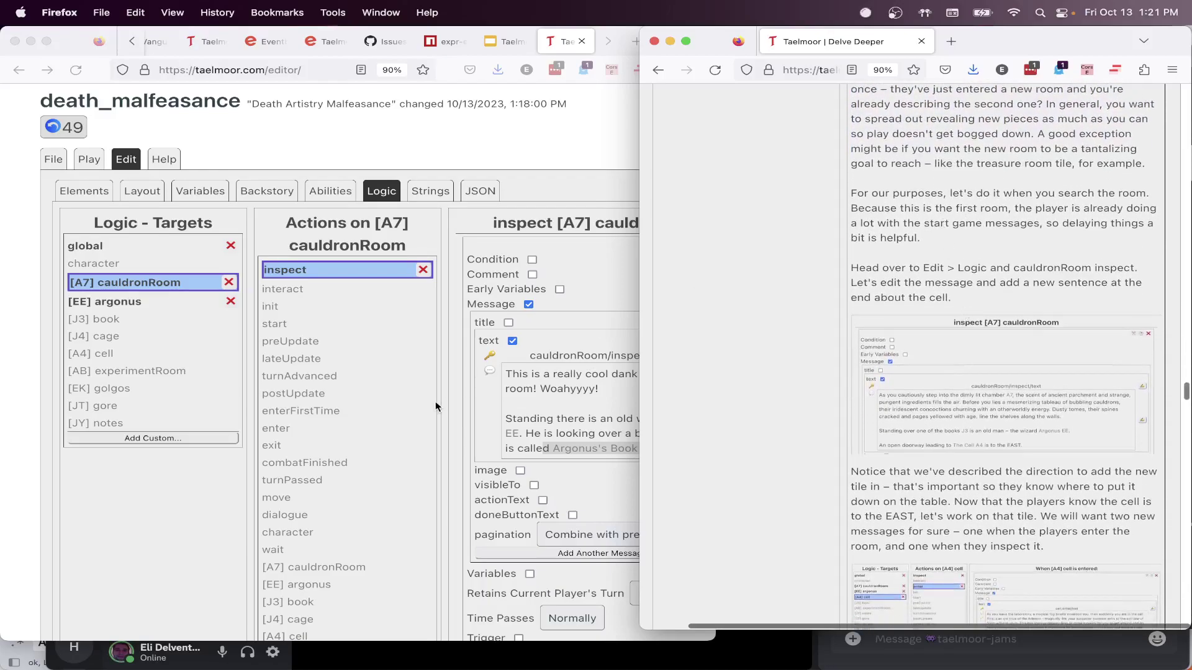
Edit cauldronRoom's inspect message text, adding a new final paragraph that starts "There is a doorway to the EAST that leads to"
click(524, 352)
click(583, 422)
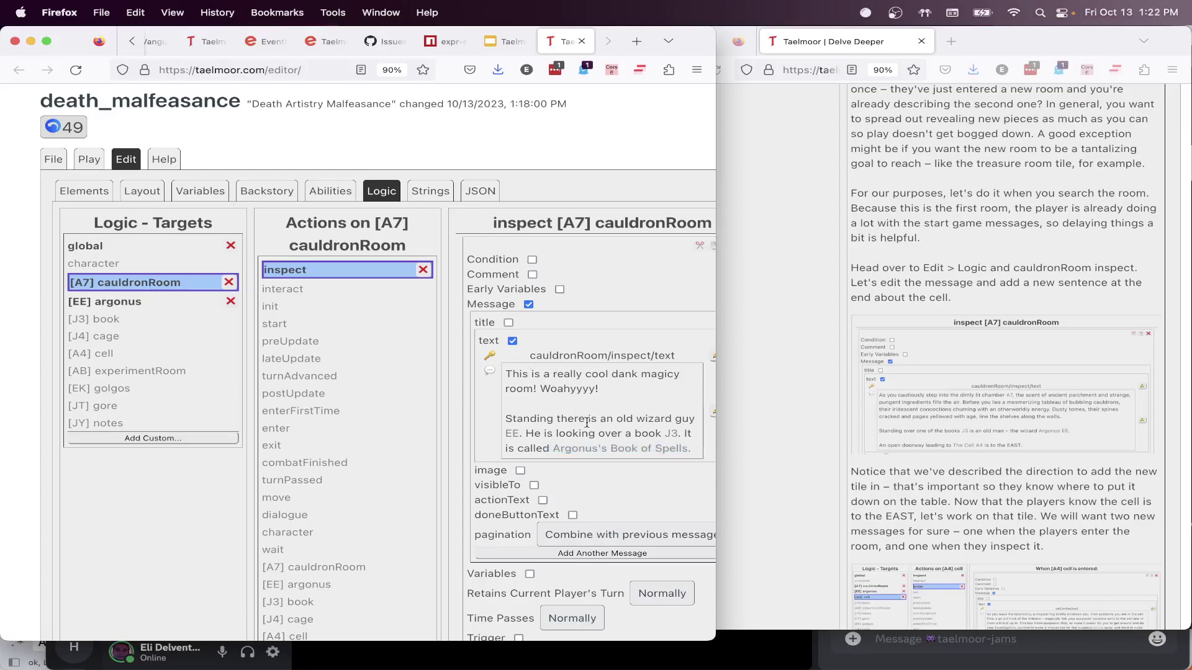
scroll(621, 404, down, 1)
scroll(620, 403, right, 2)
click(654, 396)
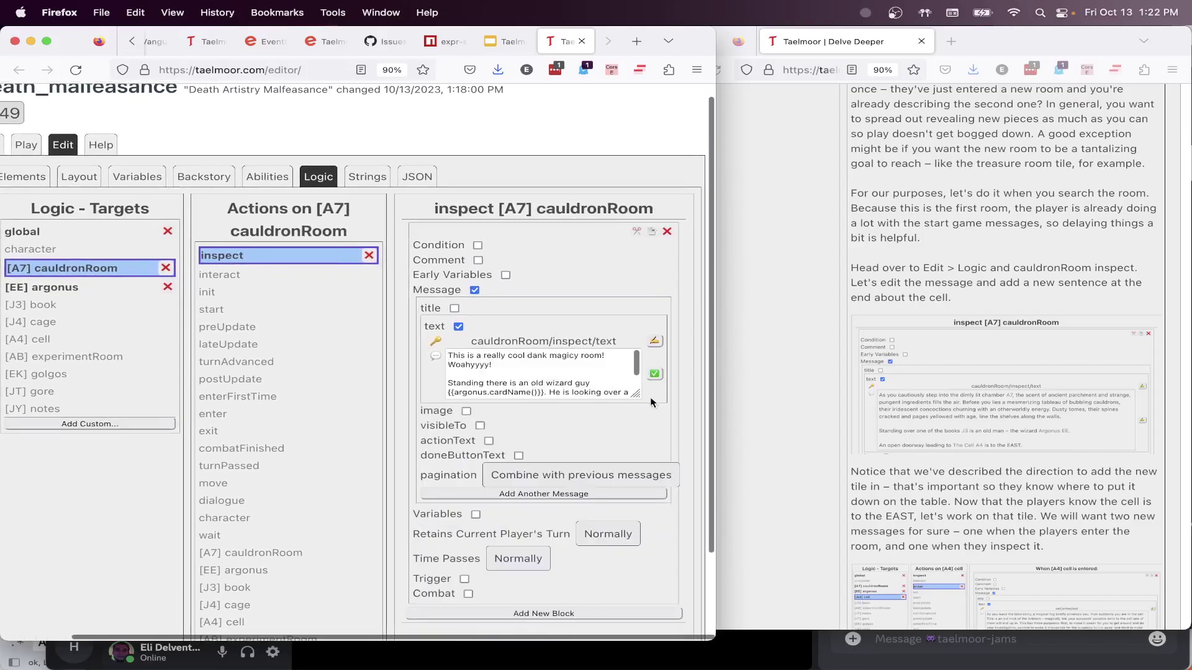
scroll(594, 385, down, 2)
click(594, 393)
key(Return)
key(Return)
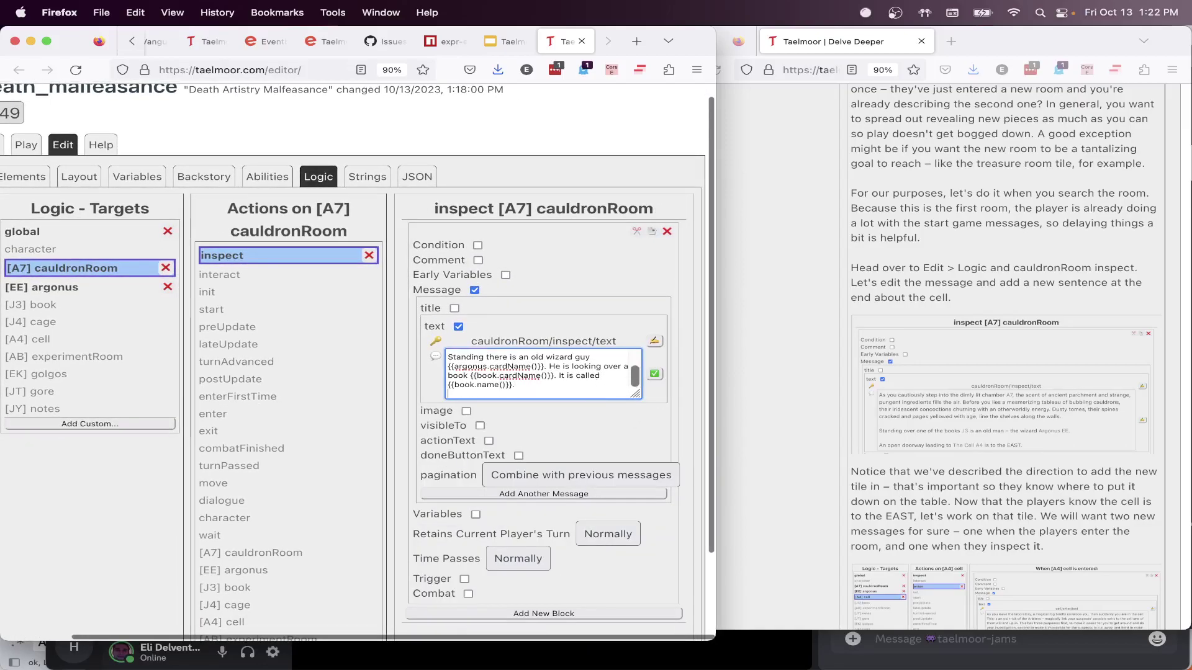
text(There ids)
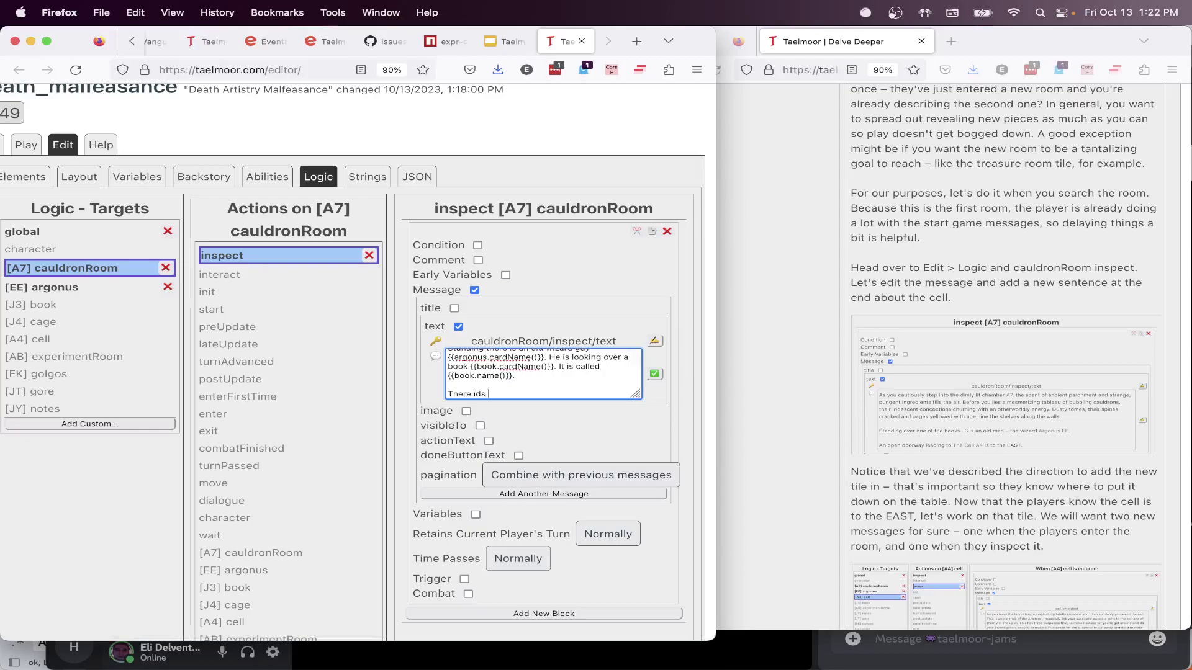
key(BackSpace)
key(BackSpace)
key(BackSpace)
text(s a doorway to the EAST that leads to )
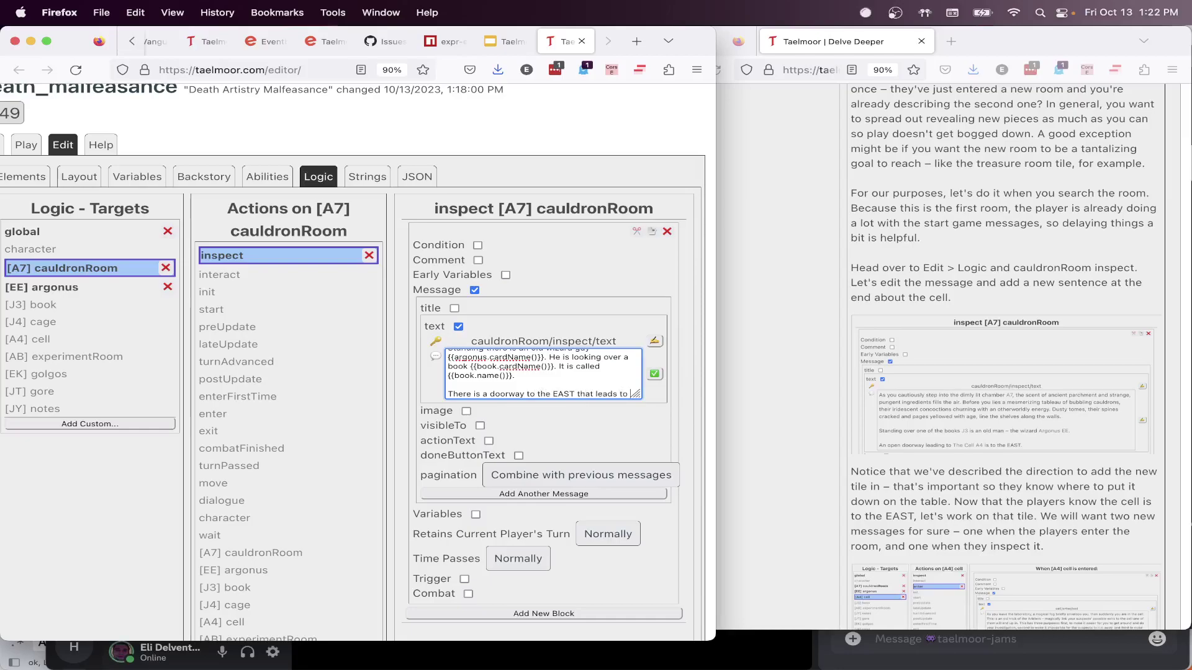
Complete the cauldronRoom inspect message's doorway sentence with "{{cell.fullName()}}." and save the text
text({{cell.full)
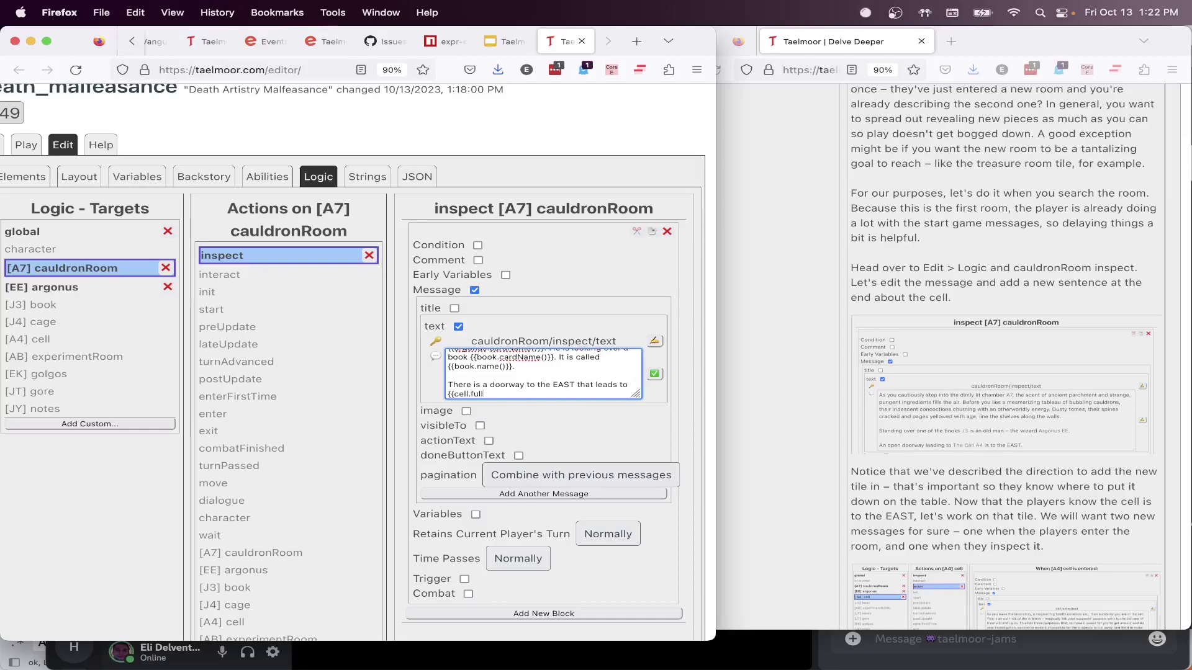
text(Name()}}.)
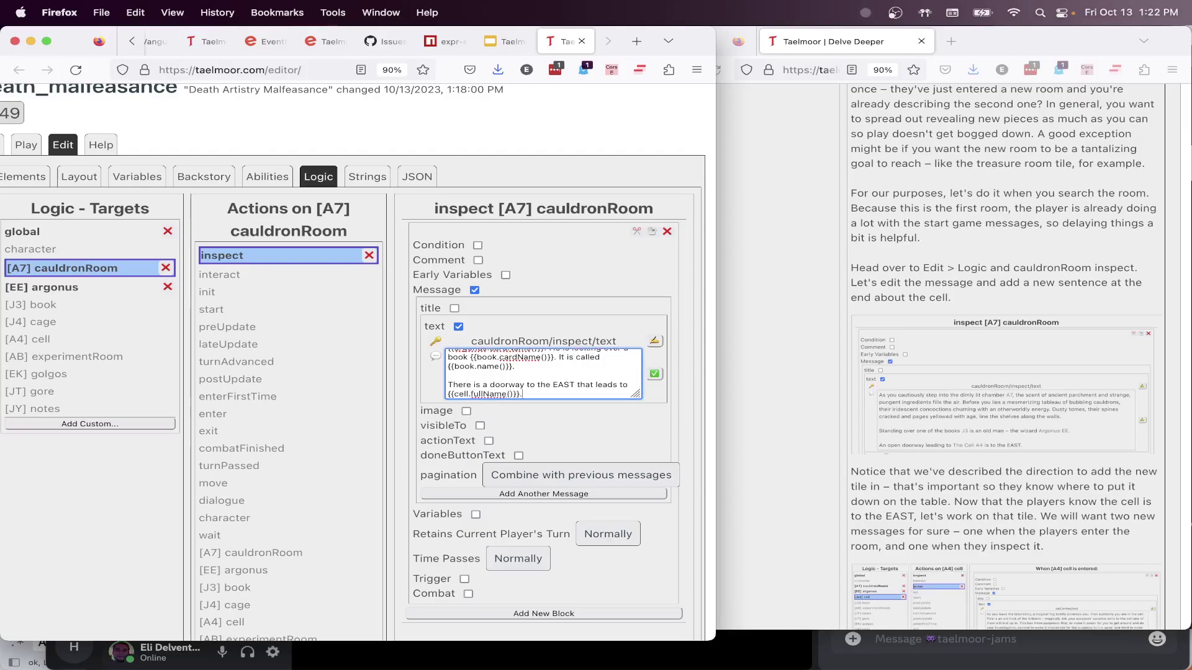
click(654, 374)
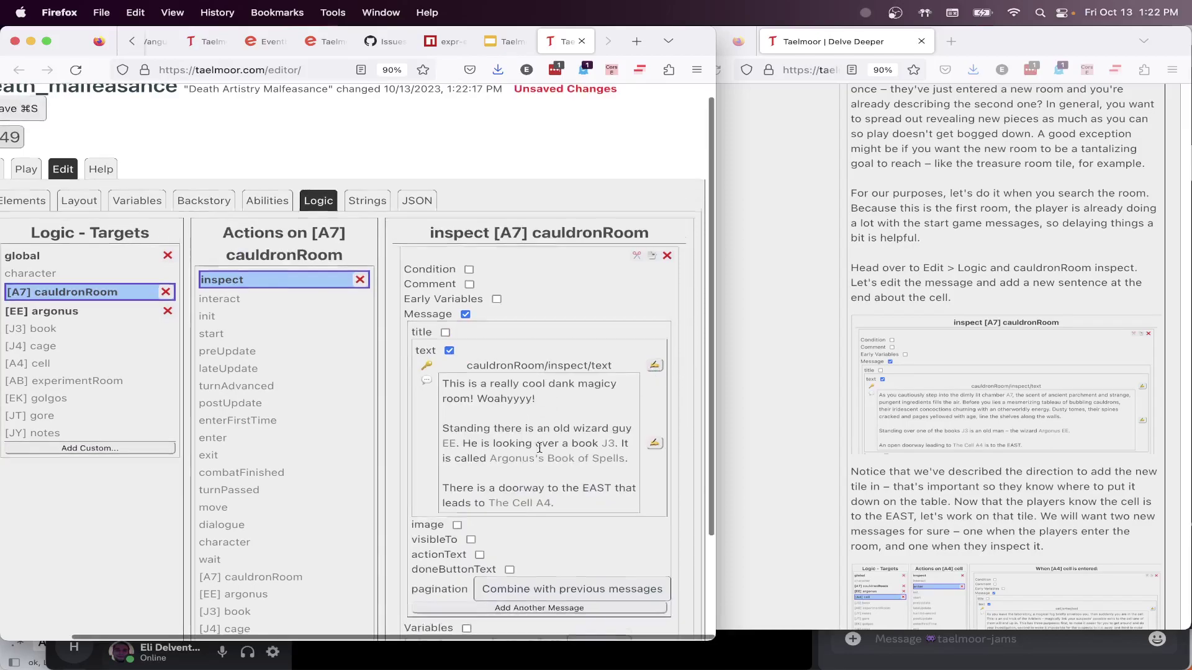
Refresh the running scenario in Play mode and check the EAST doorway sentence in the room's examine message
scroll(491, 483, left, 2)
scroll(491, 483, down, 1)
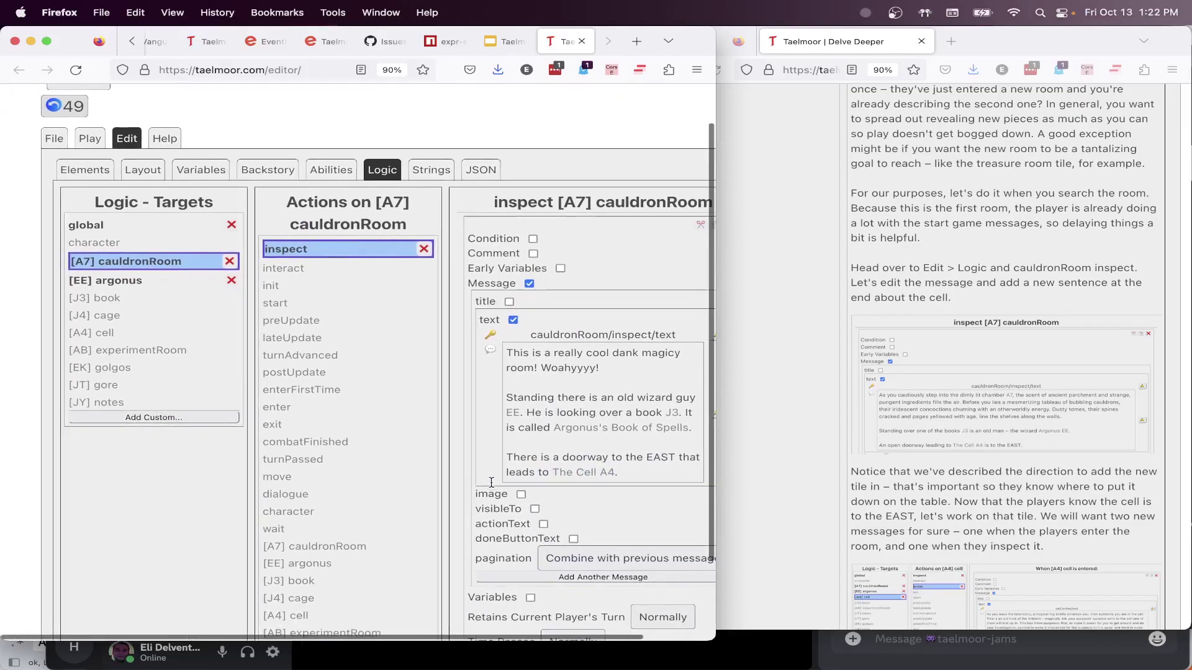
click(90, 138)
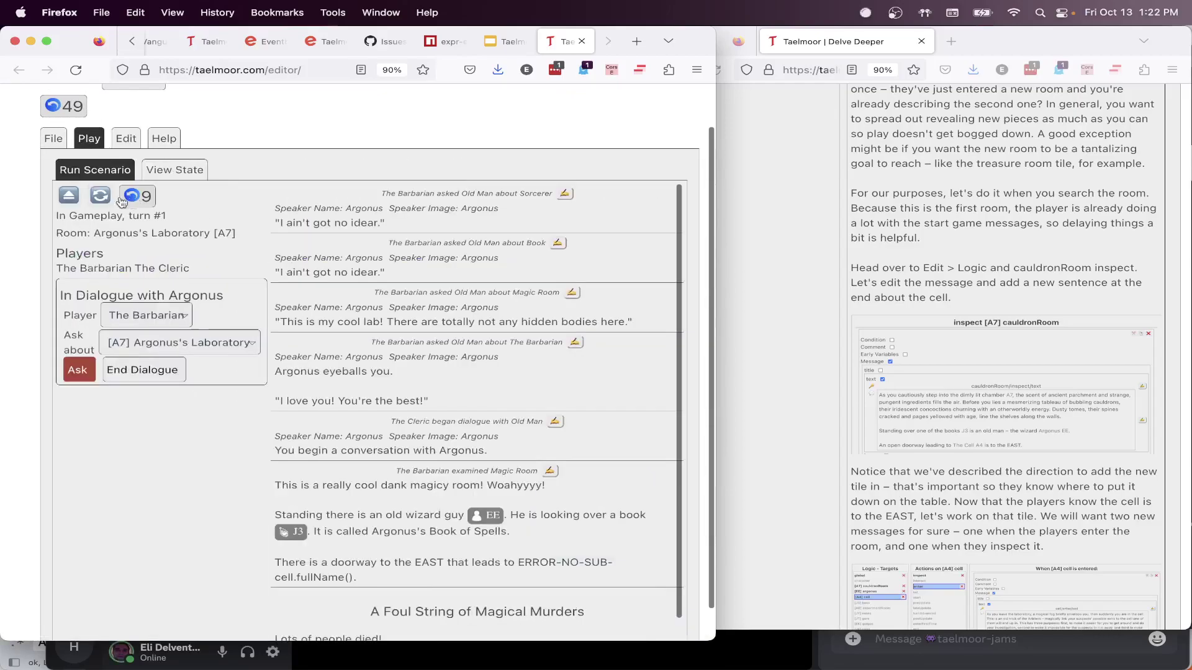
click(100, 195)
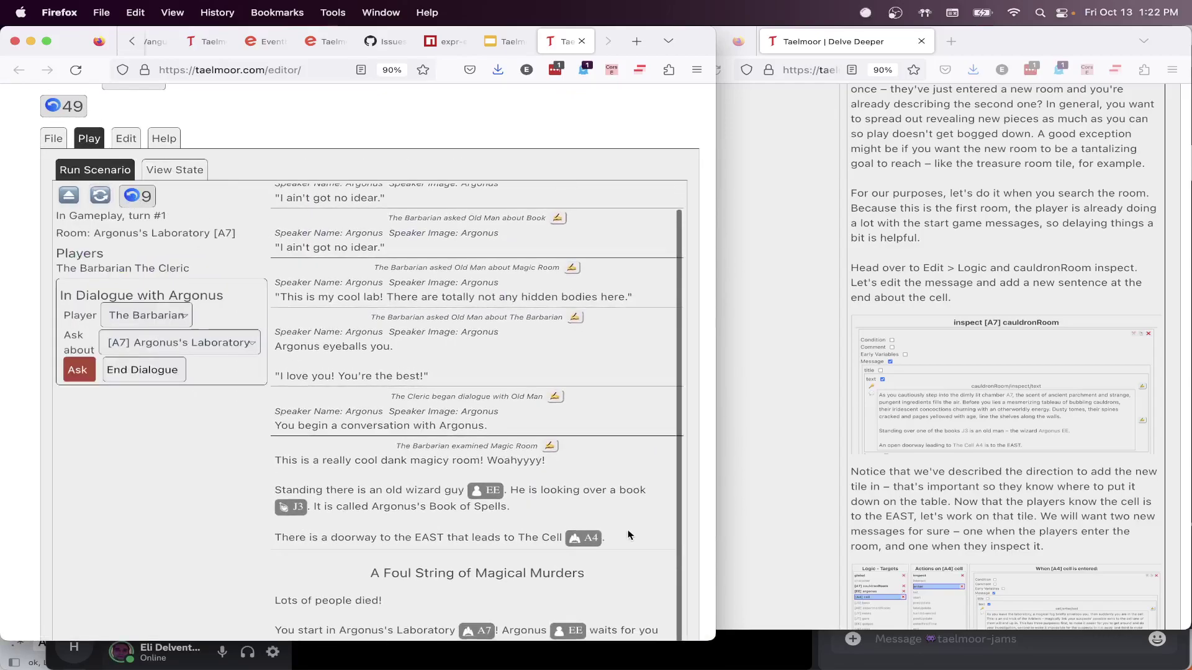
drag(629, 535, 278, 539)
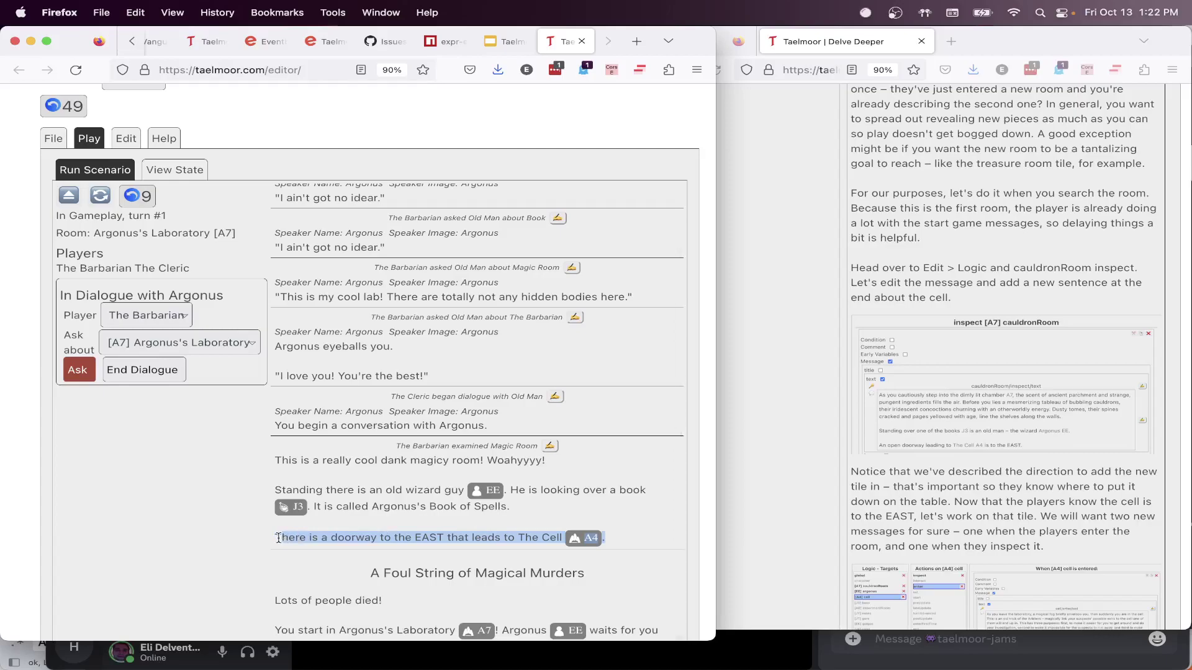
click(329, 532)
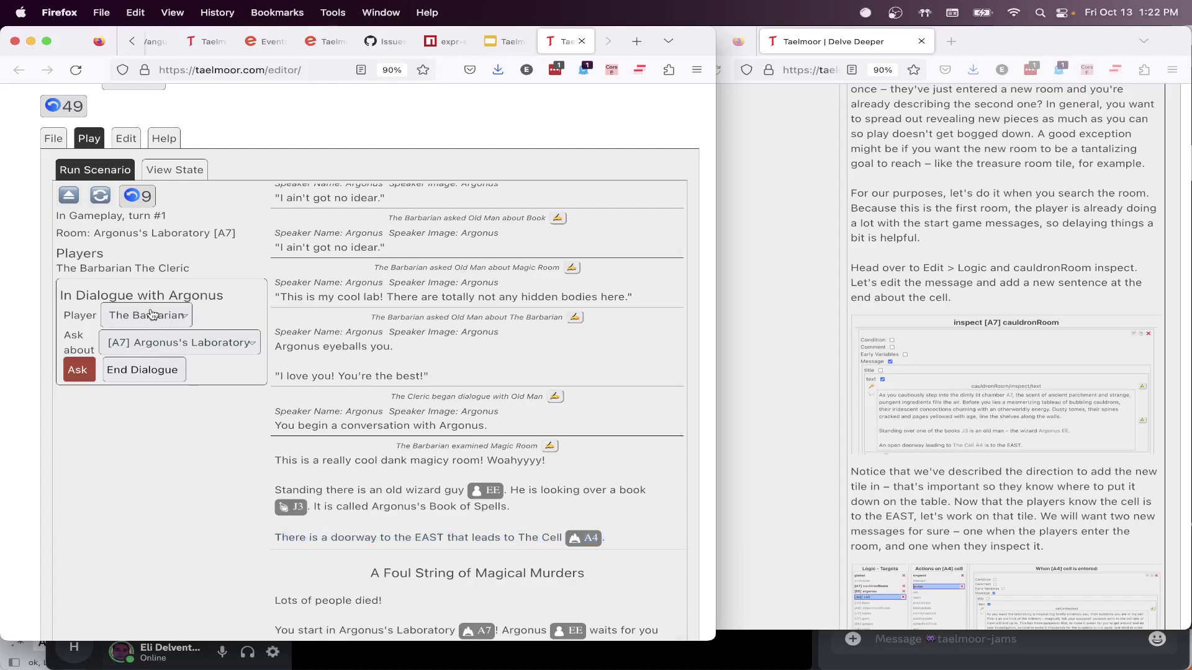
scroll(344, 251, up, 1)
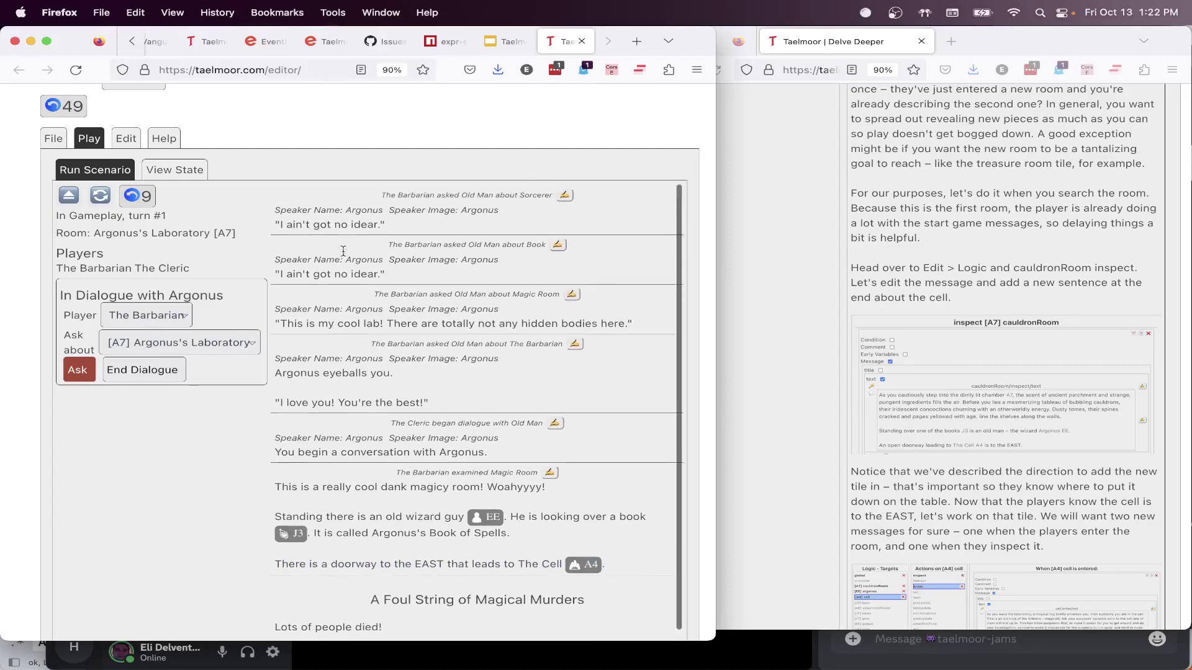
drag(374, 271, 263, 292)
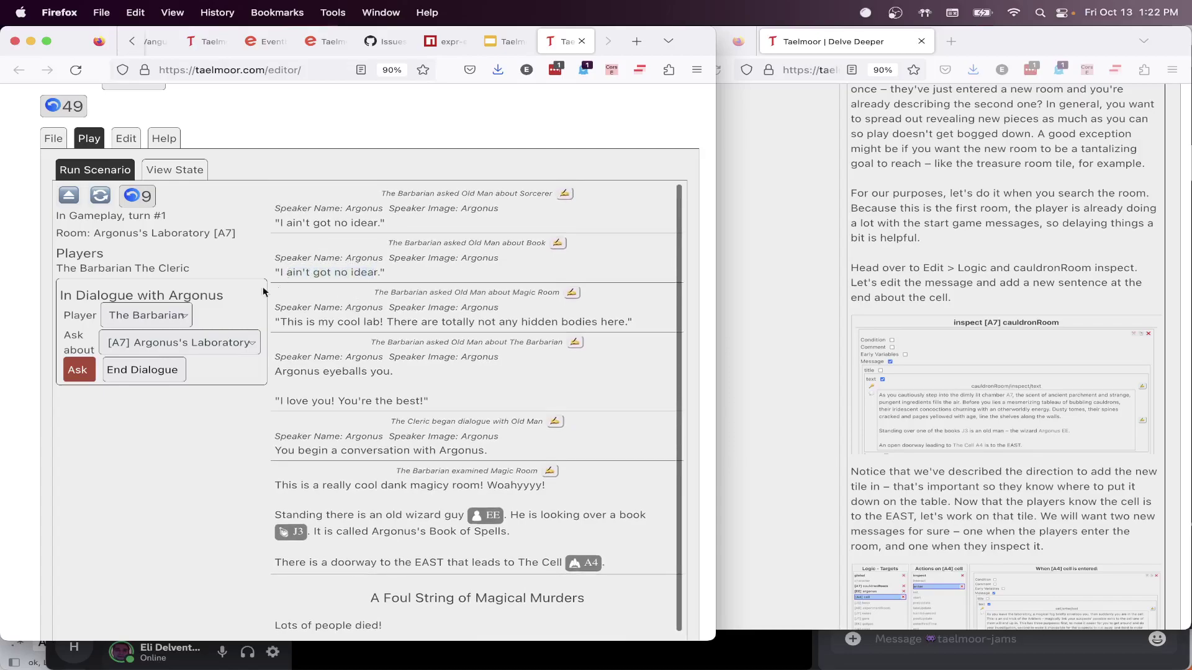
End the dialogue with Argonus and have The Barbarian move to [A4] The Cell
click(167, 314)
click(166, 313)
click(137, 370)
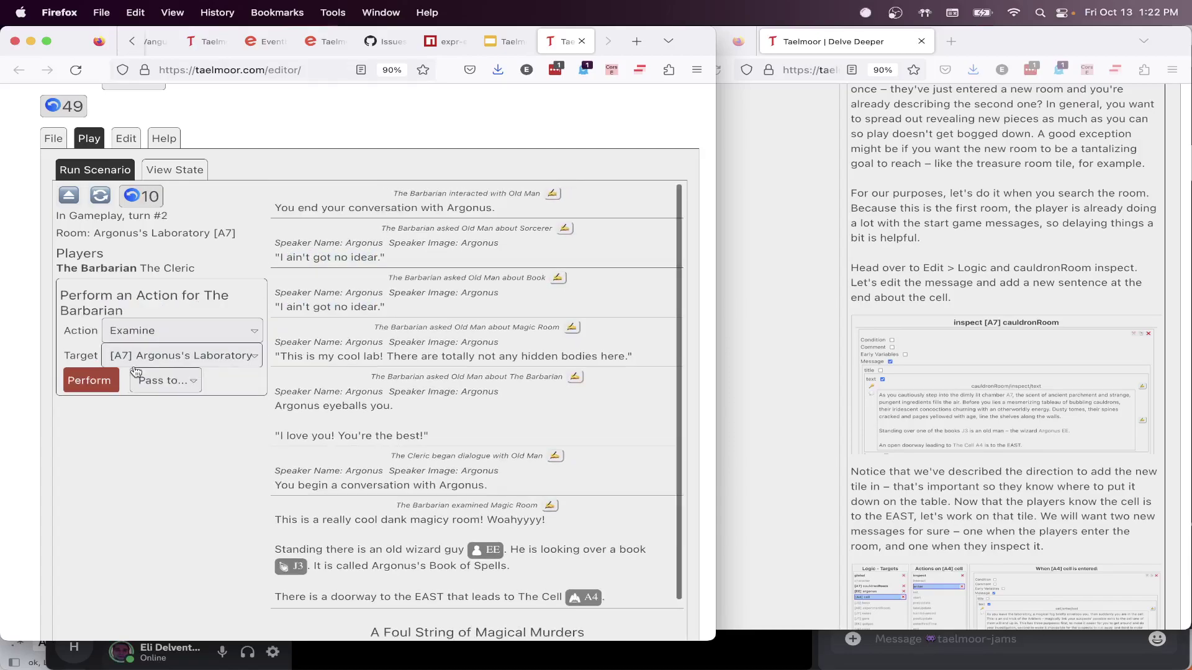
click(154, 335)
click(154, 342)
click(186, 357)
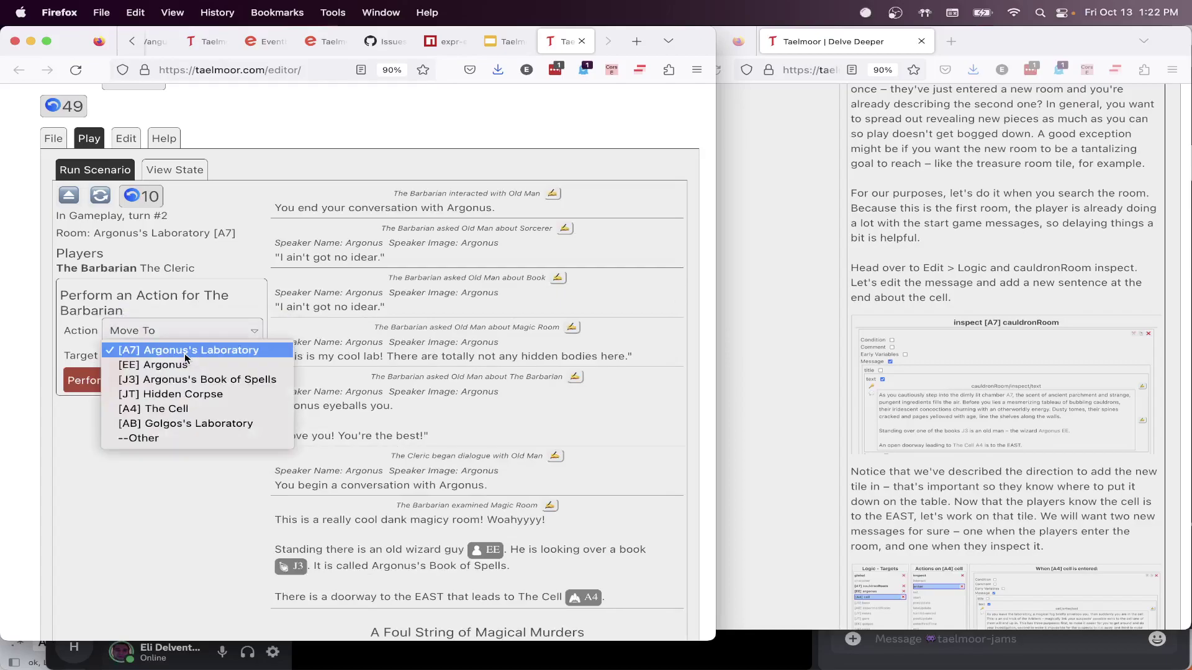
click(186, 409)
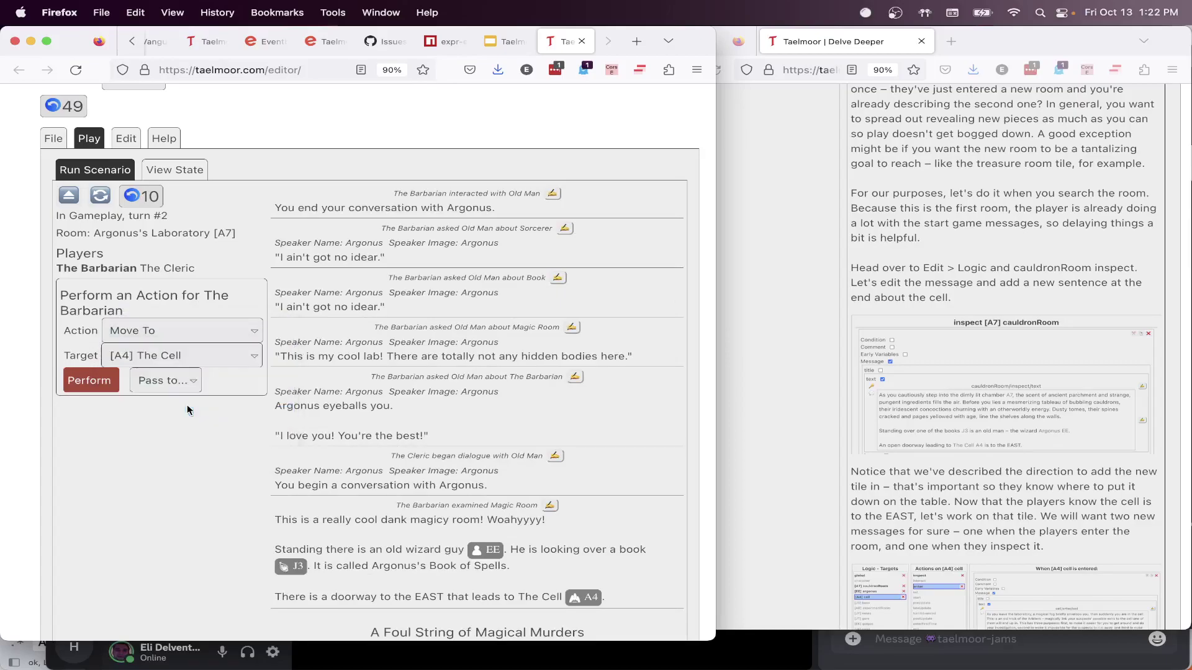
click(95, 382)
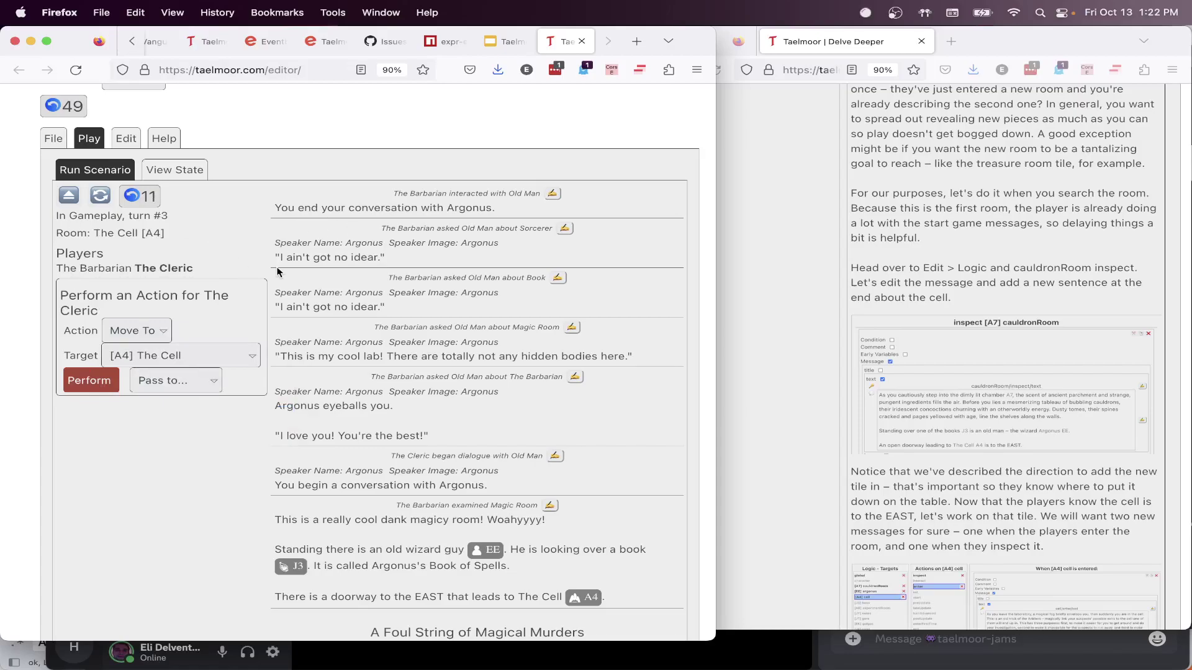
Add a new logic block with a message text to the enter action of the [A4] cell target
scroll(929, 361, down, 6)
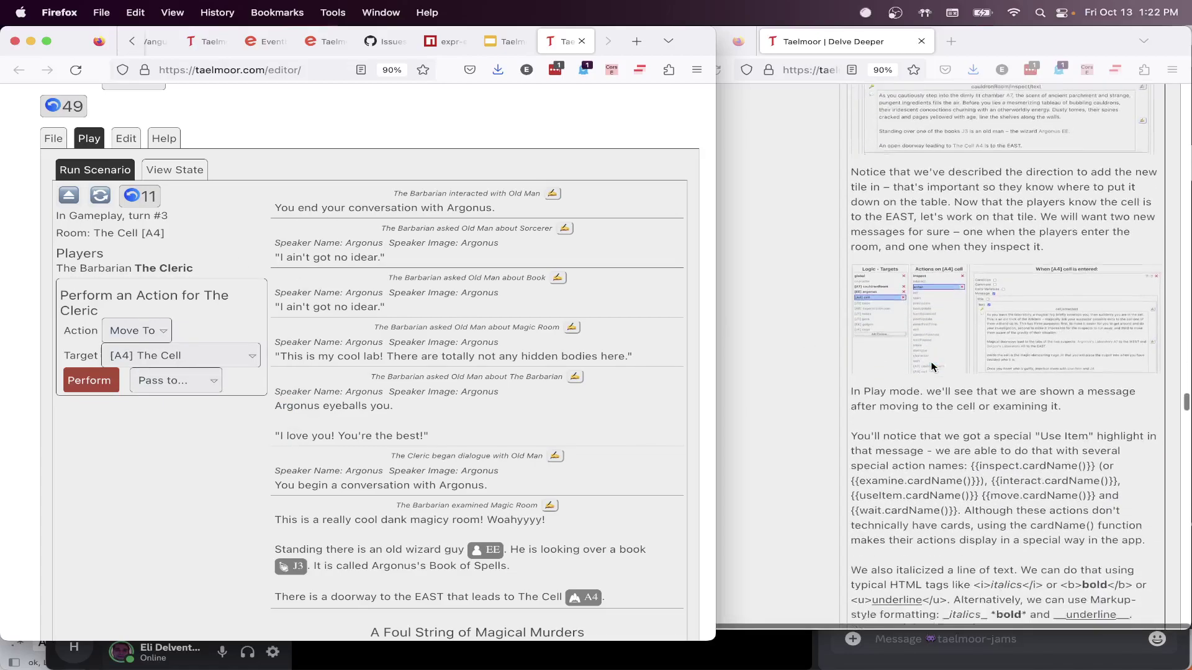
scroll(930, 361, down, 1)
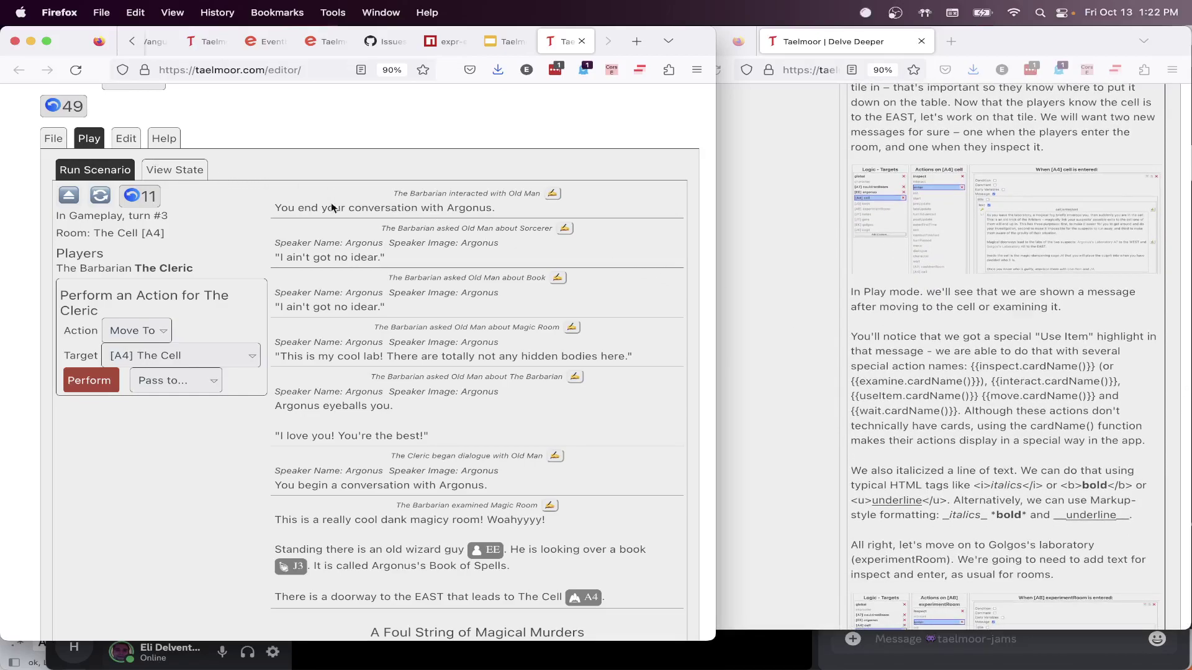
click(122, 139)
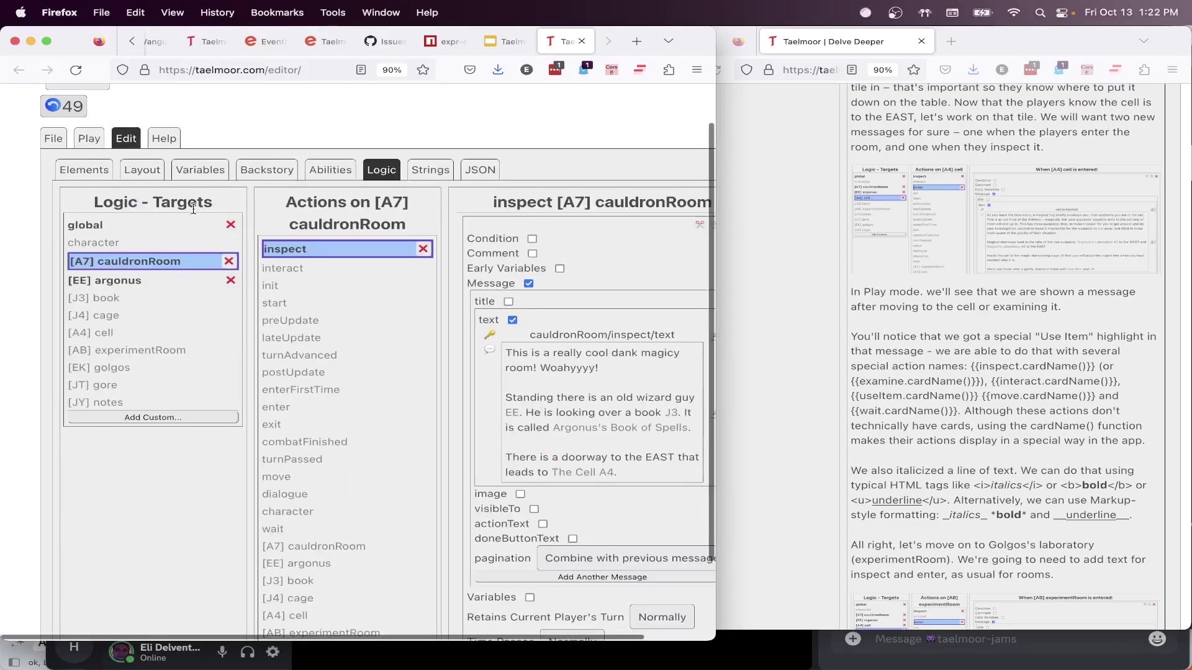
click(110, 329)
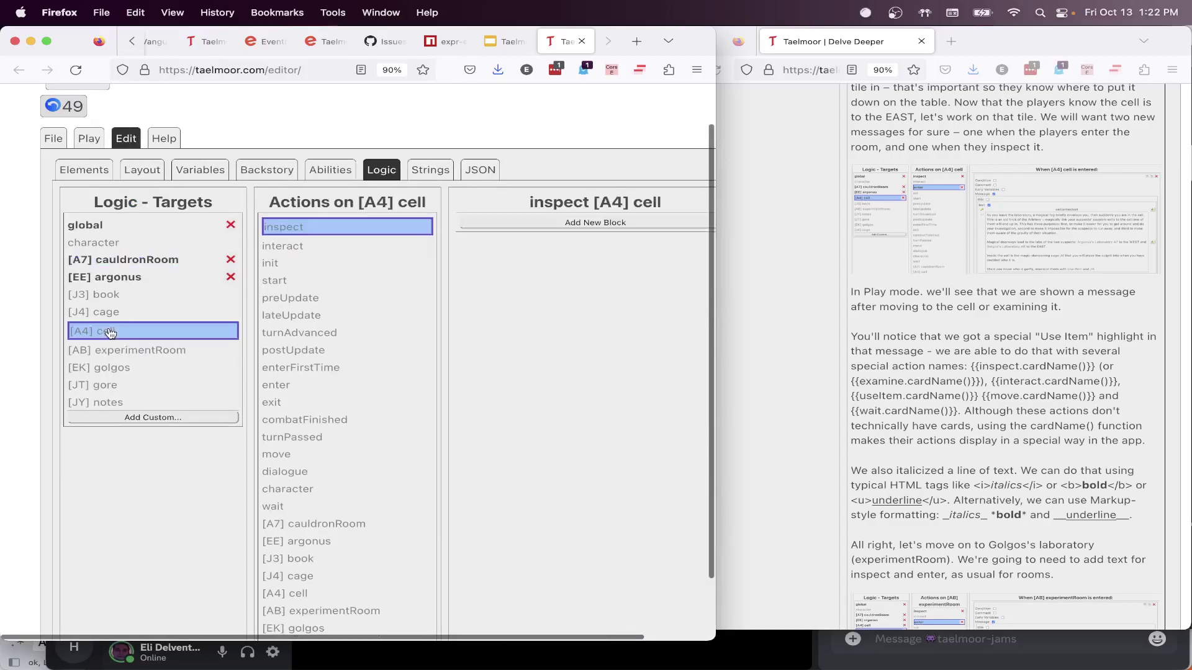
click(284, 387)
scroll(509, 348, right, 2)
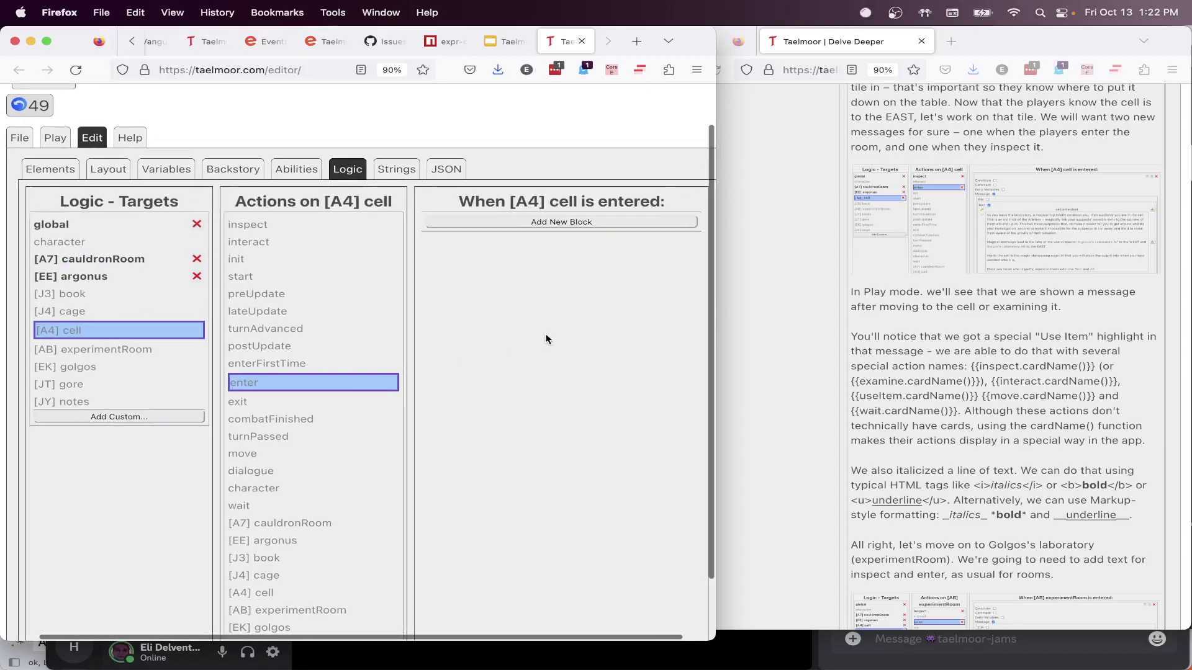
click(556, 225)
click(479, 283)
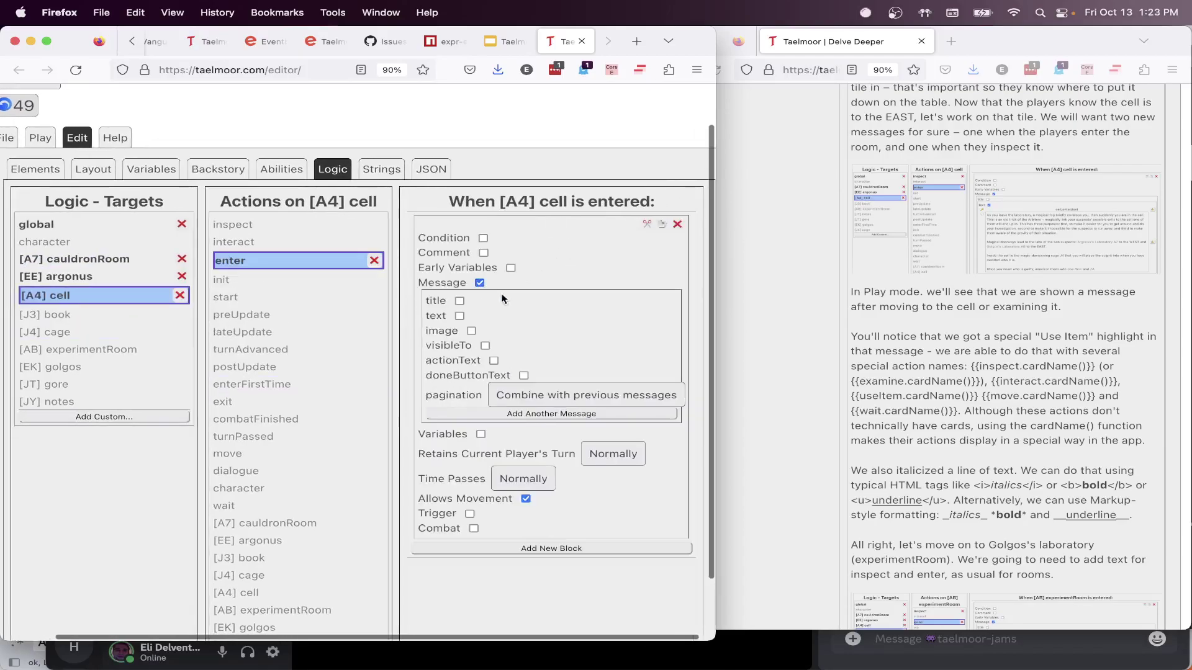
click(459, 315)
Replace the placeholder cell/enter/text with "You enter the magical cell that is magically between the two magic peoples' lab."
click(613, 360)
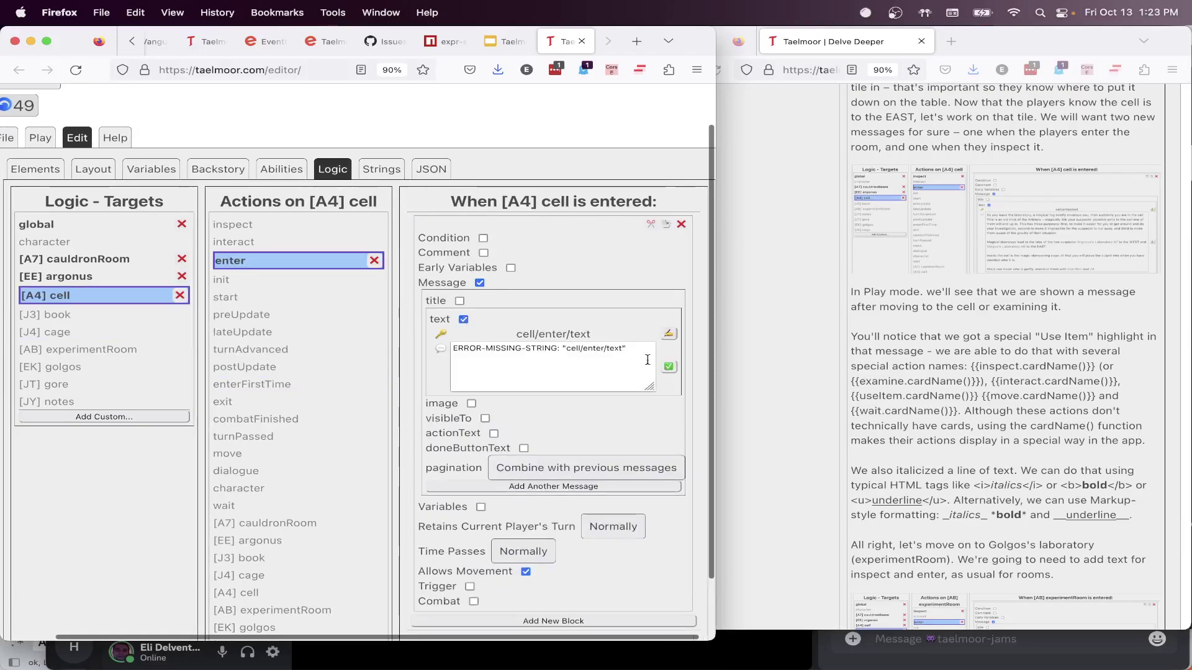
key(super+a)
text(Yo)
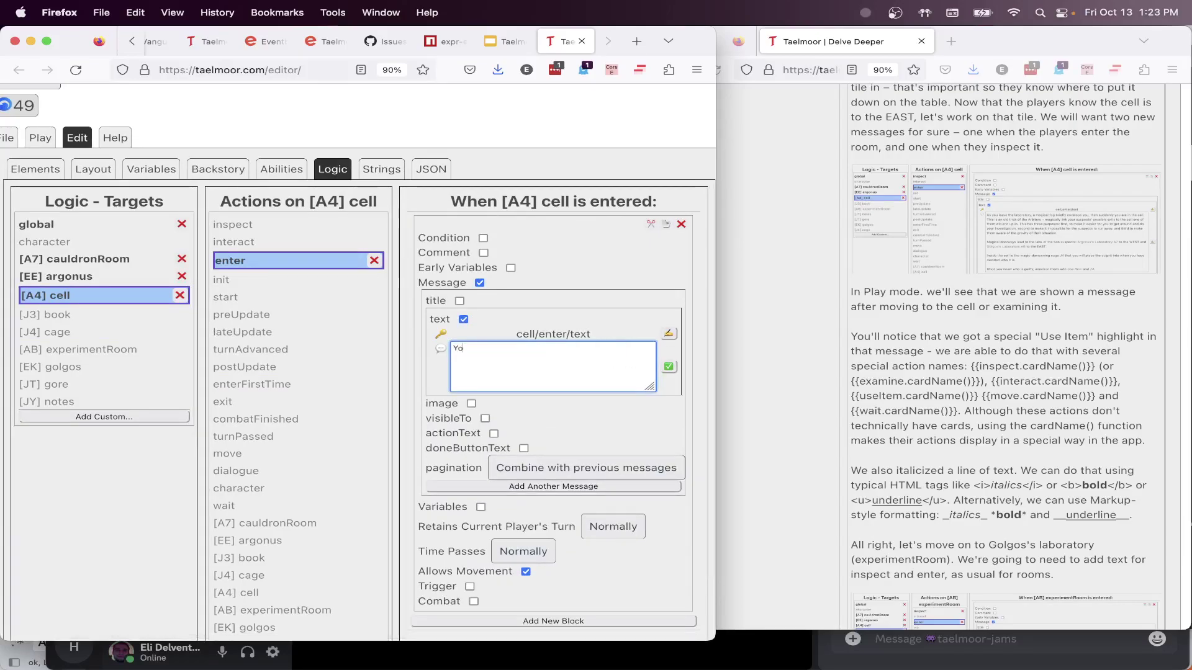
text(u enter the magical cell that is magicall)
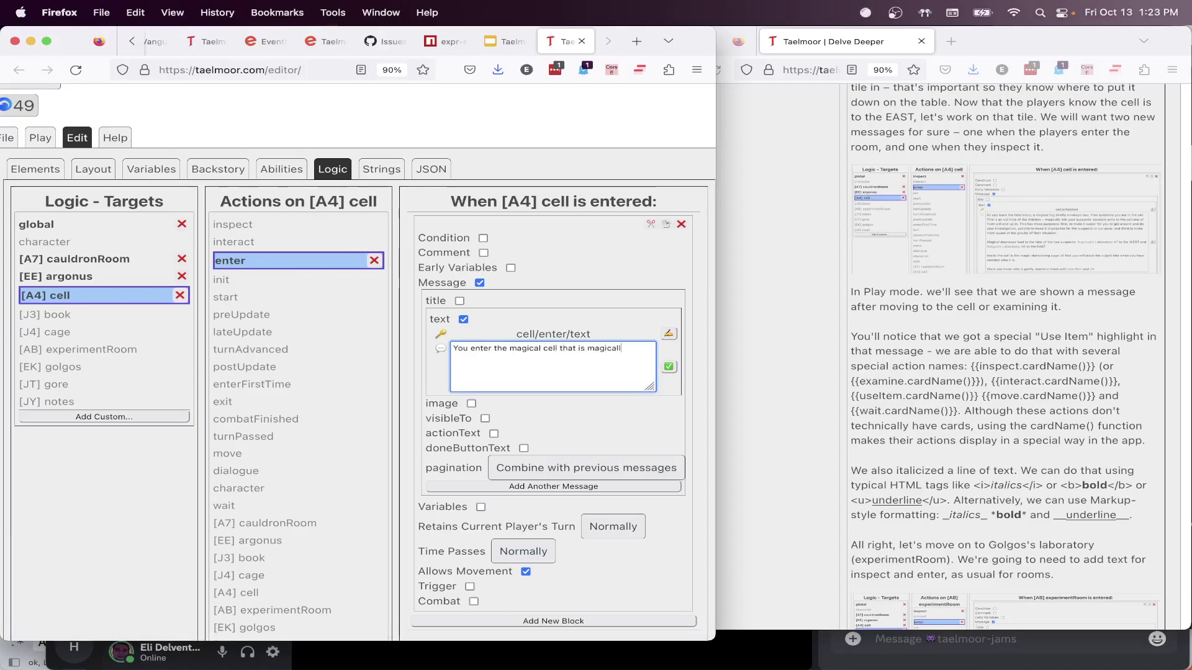
text(y between the two magic peoples' lab.)
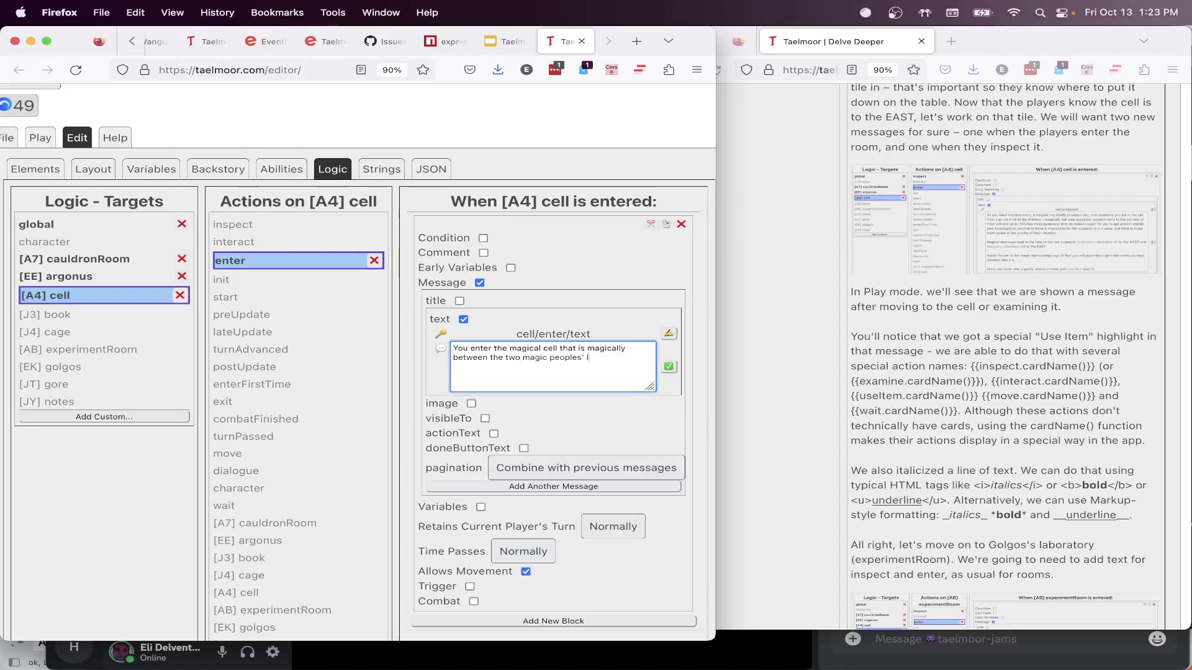
Add the paragraph "To the WEST is {{cauldronRoom.fullName()}} and to the EAST is {{experimentRoom.fullName()}}." to the cell's enter message and save it
key(Return)
key(Return)
text(To the WE)
text(ST is )
text(Argonus's)
key(BackSpace)
key(BackSpace)
key(BackSpace)
key(BackSpace)
key(BackSpace)
key(BackSpace)
key(BackSpace)
key(BackSpace)
key(BackSpace)
key(BackSpace)
text({{cauldronRoom)
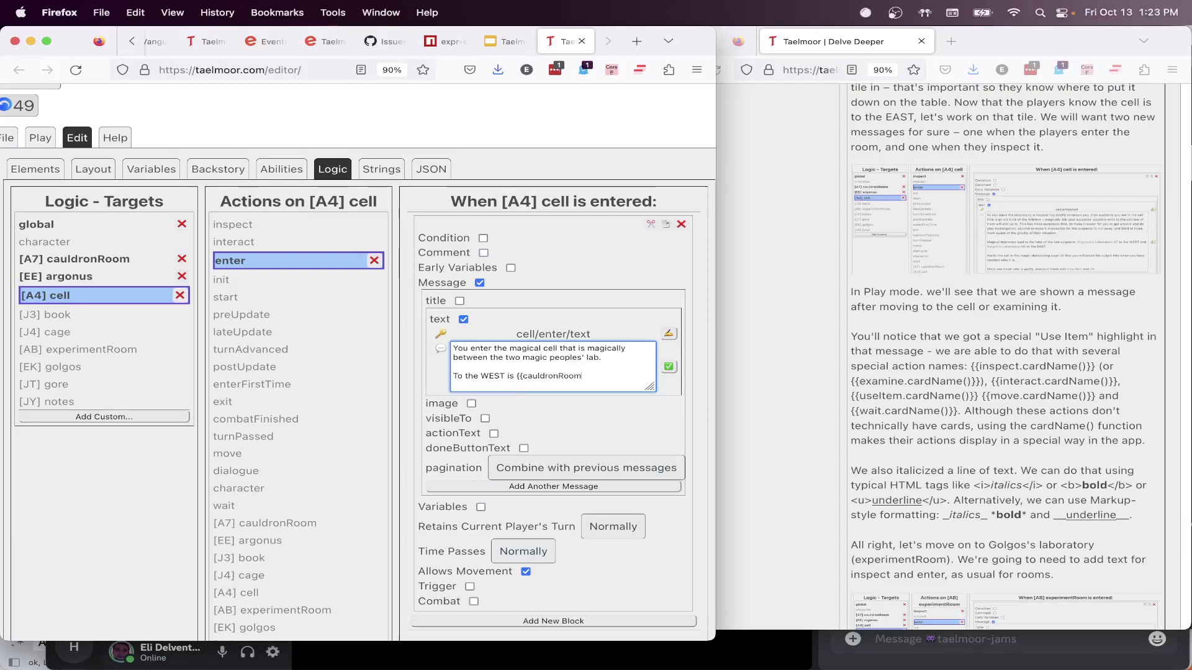
text(.fullName()})
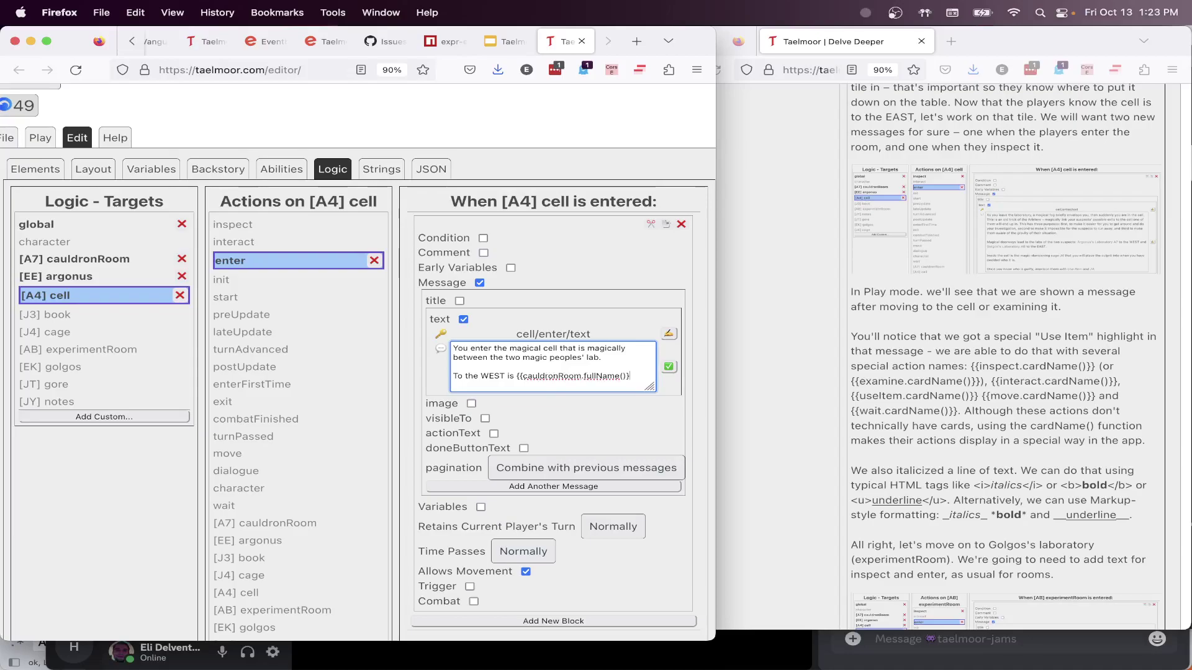
text(} and to the EAST is {{exp)
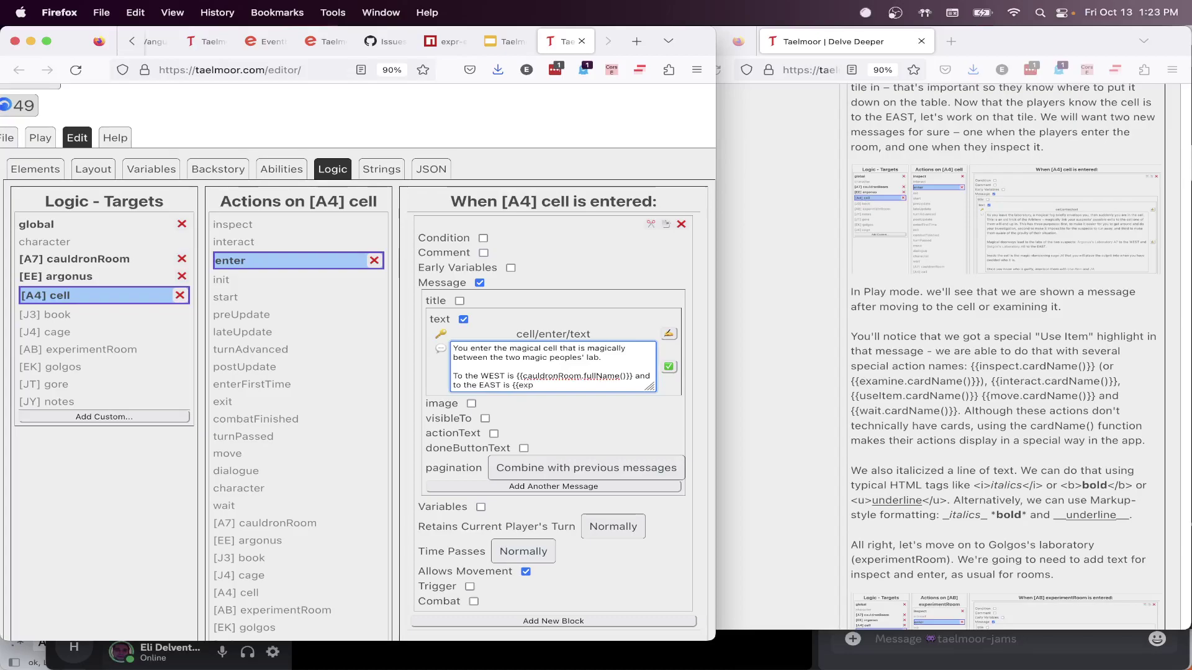
text(.fullName()}}.)
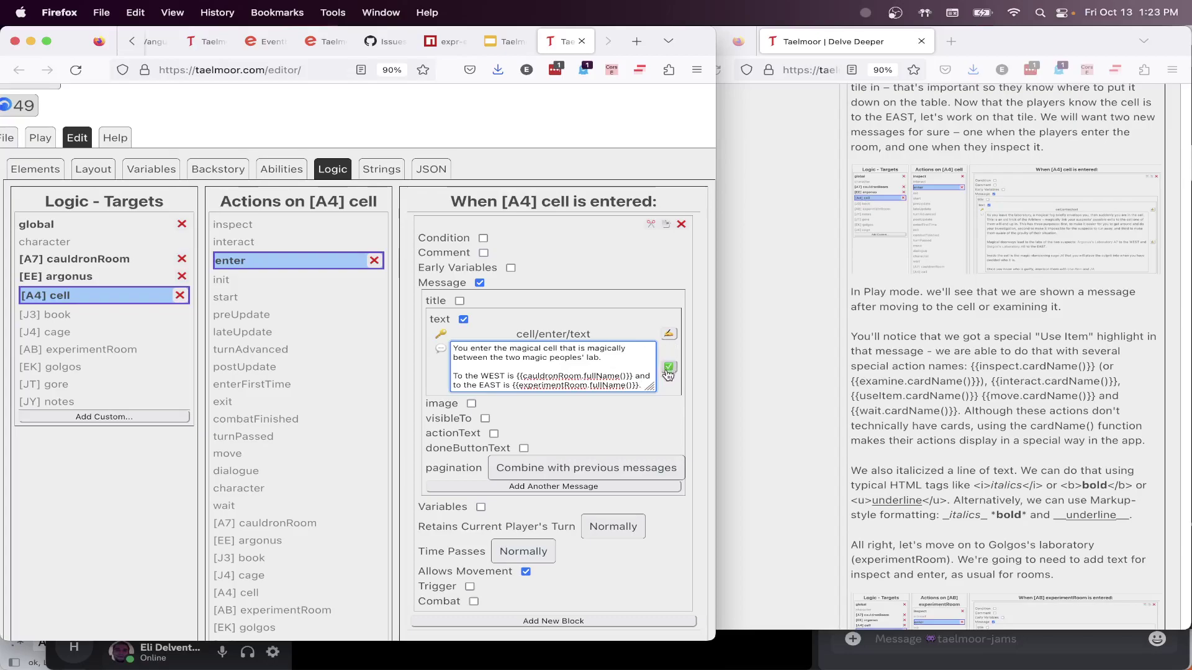
click(669, 367)
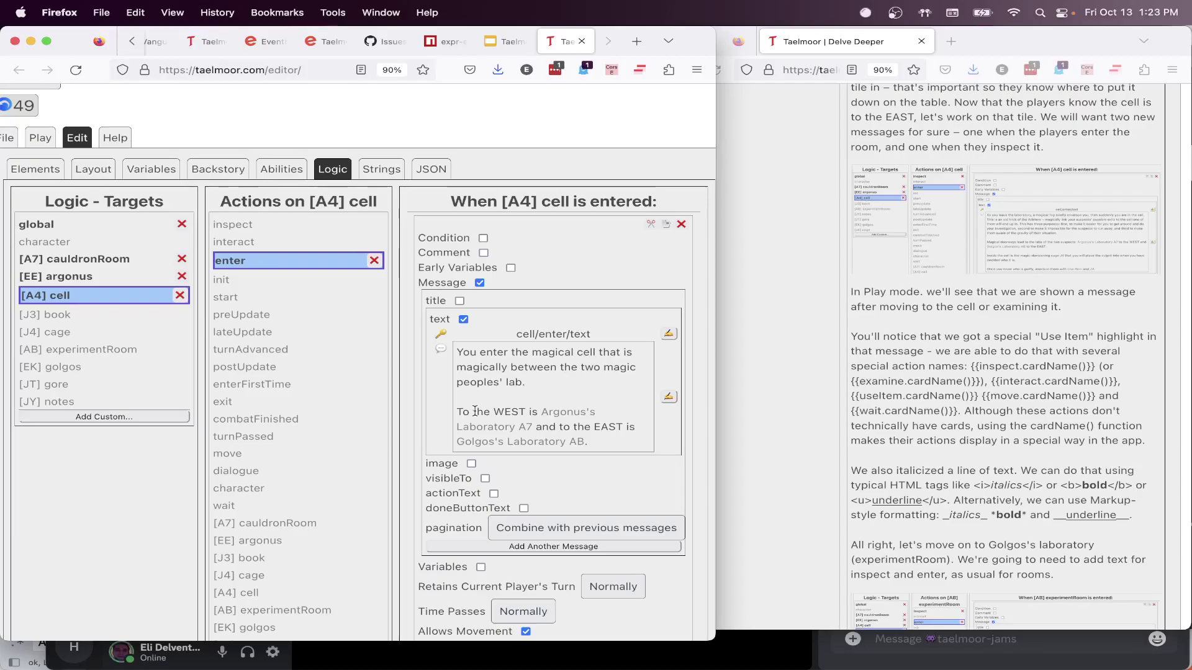
Begin a paragraph "The magical cage {{cage.cardName()}} sits in" between the two existing paragraphs of the cell's enter message
click(670, 397)
click(603, 357)
key(Return)
key(Return)
key(Return)
key(Return)
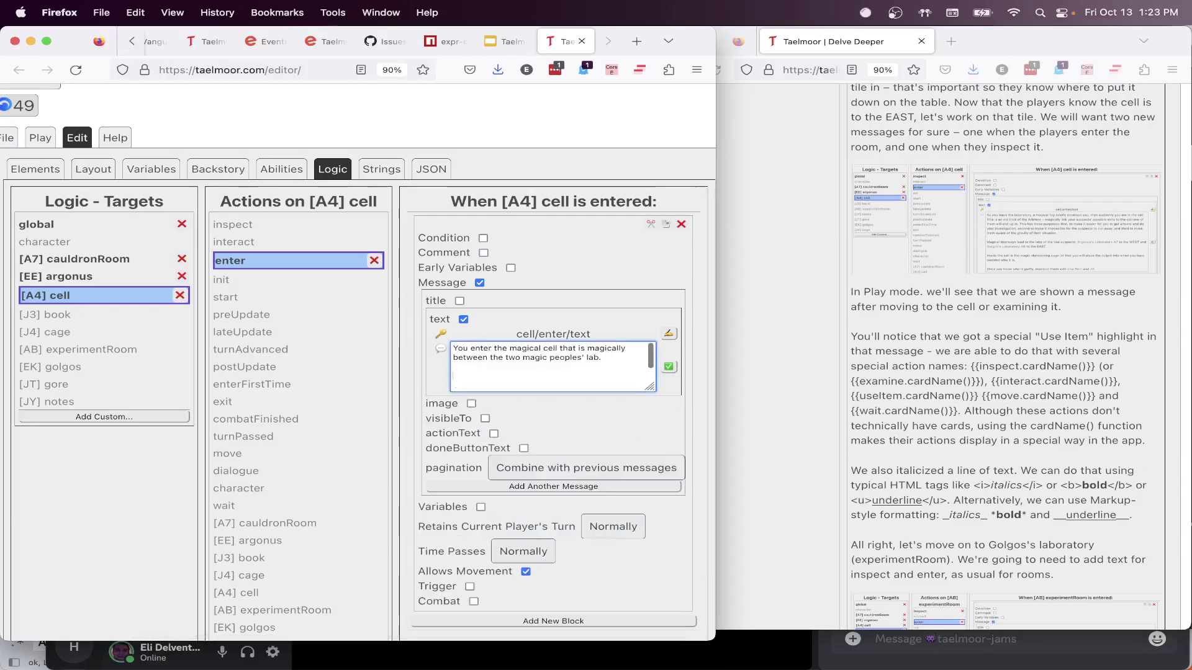
scroll(553, 367, down, 2)
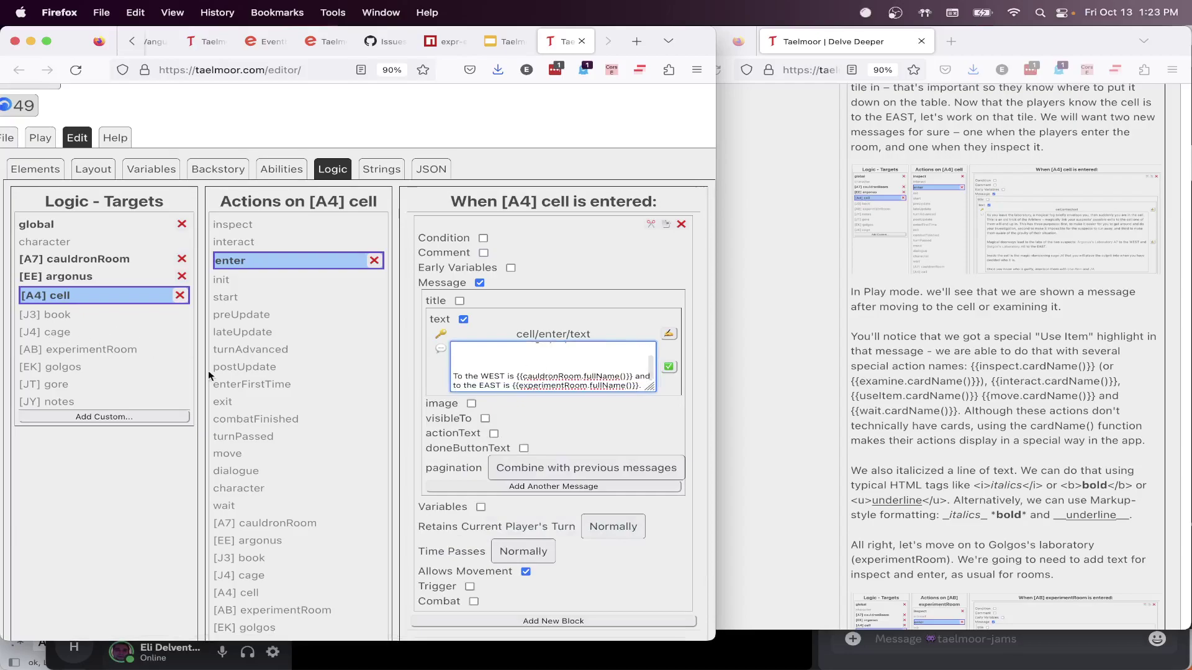
text(The magical )
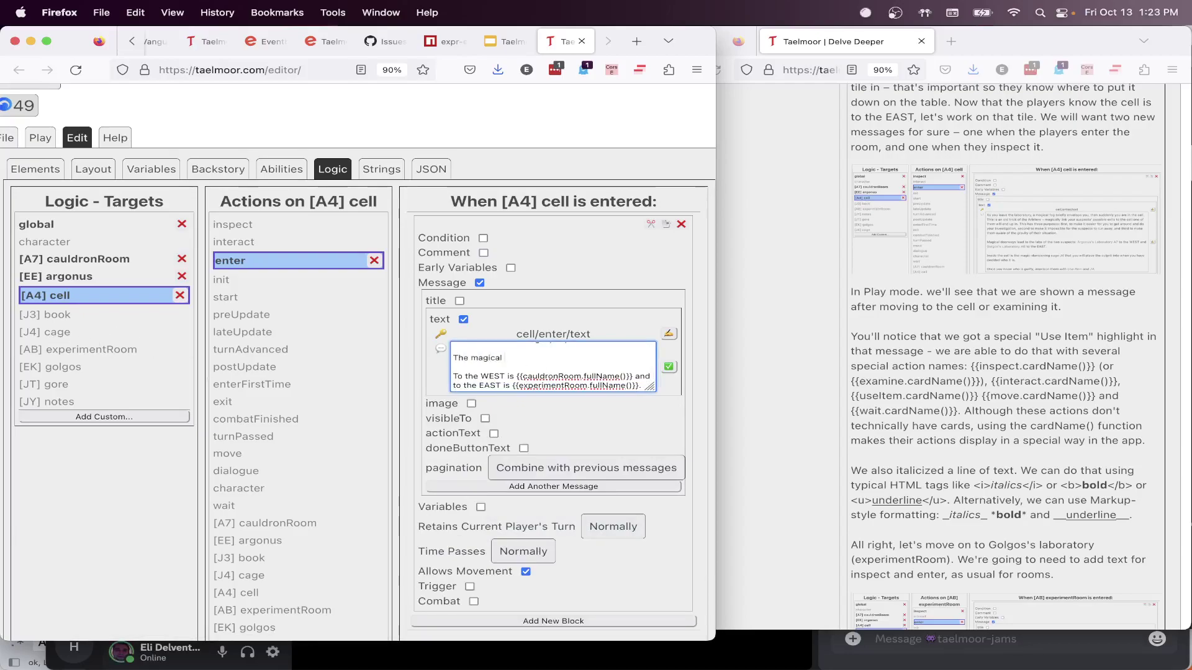
text(cage {{ca)
text(rd)
key(BackSpace)
key(BackSpace)
text(ge.cardName()}} sits in )
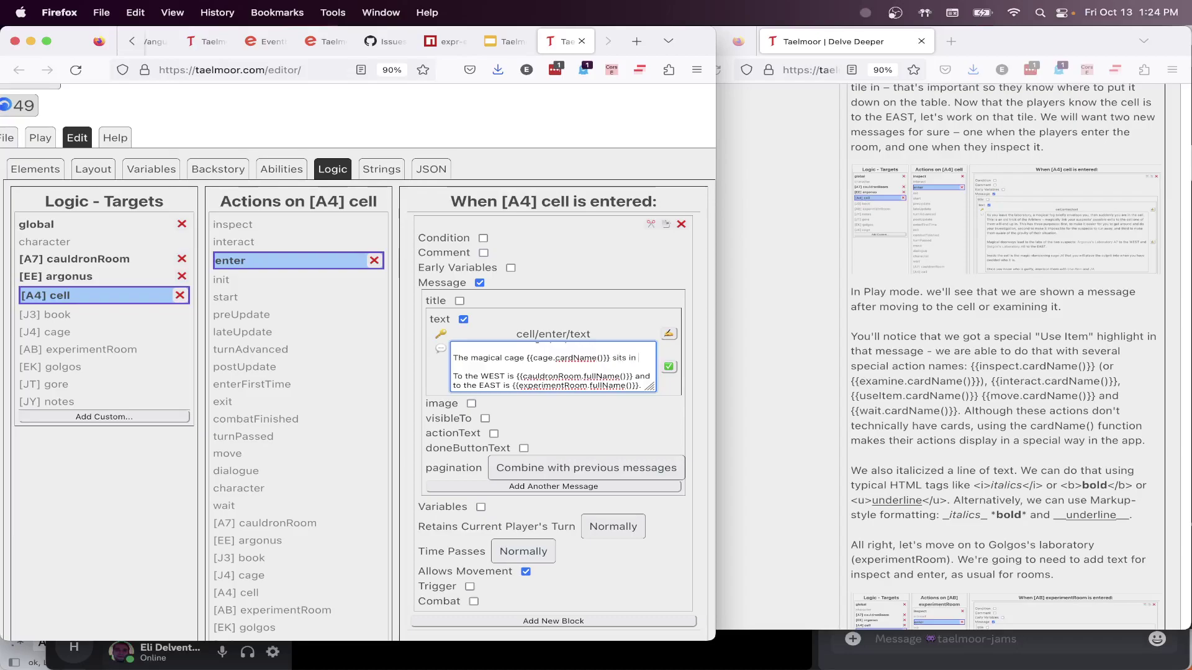
Continue the paragraph with "the middle of the room. When you know who to arrest, use the cage {{cage.cardName()}} on them." and save it
text(the middle of the room. When you know who)
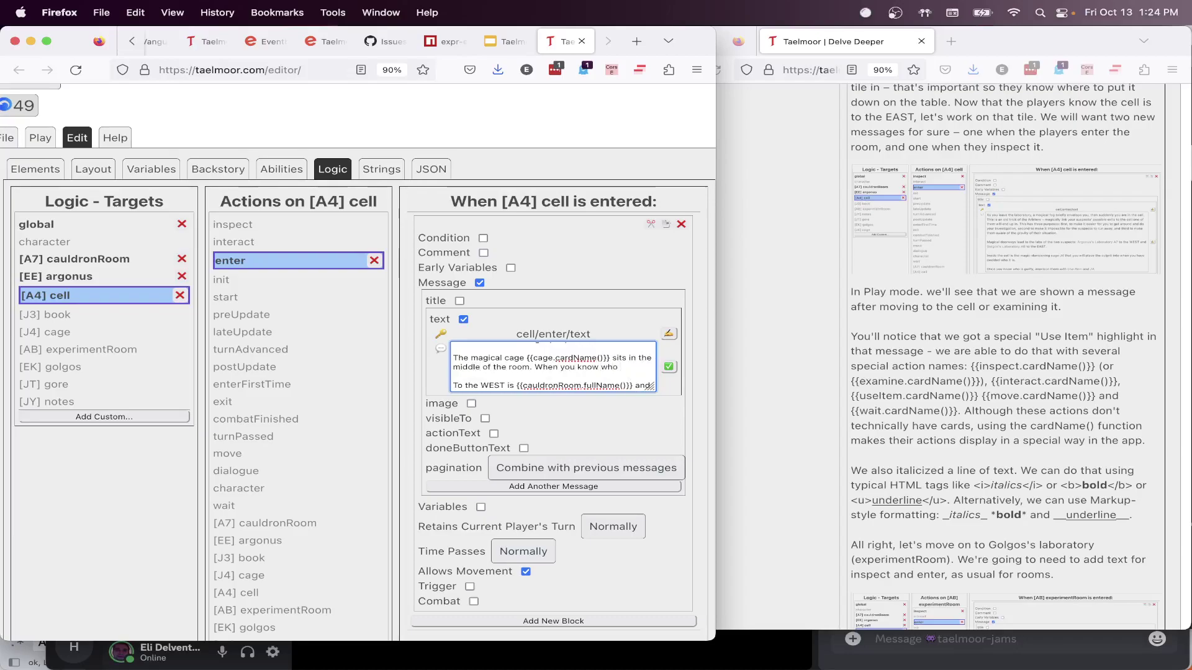
text( to arrest,)
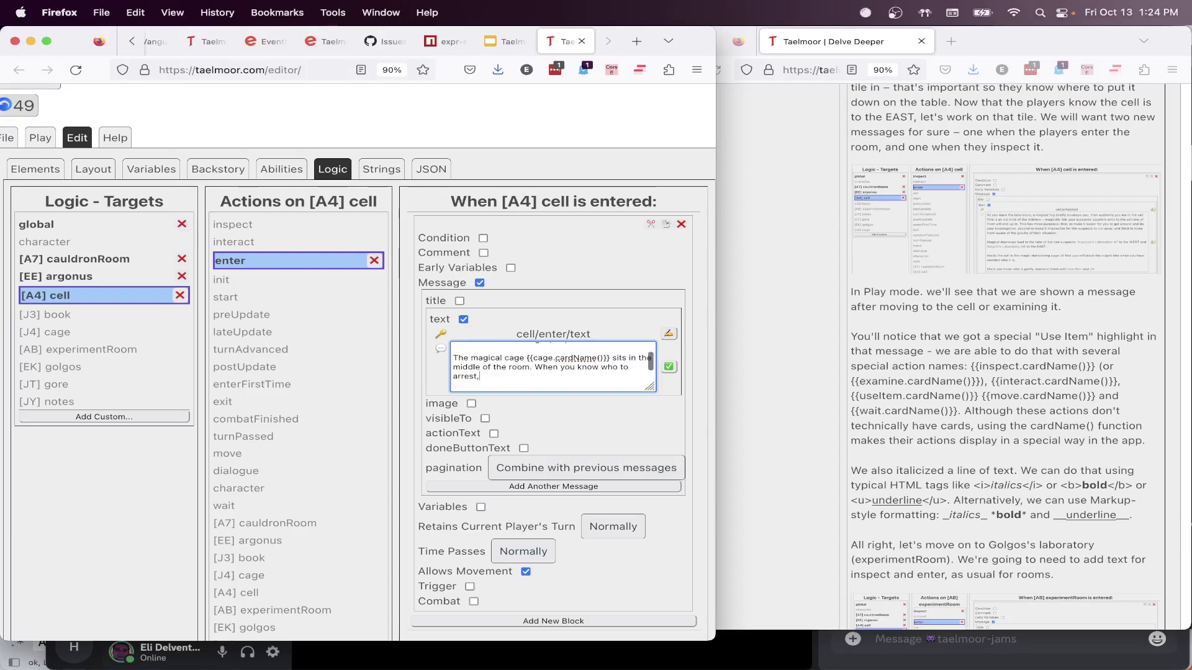
text( use the item cage {{cage)
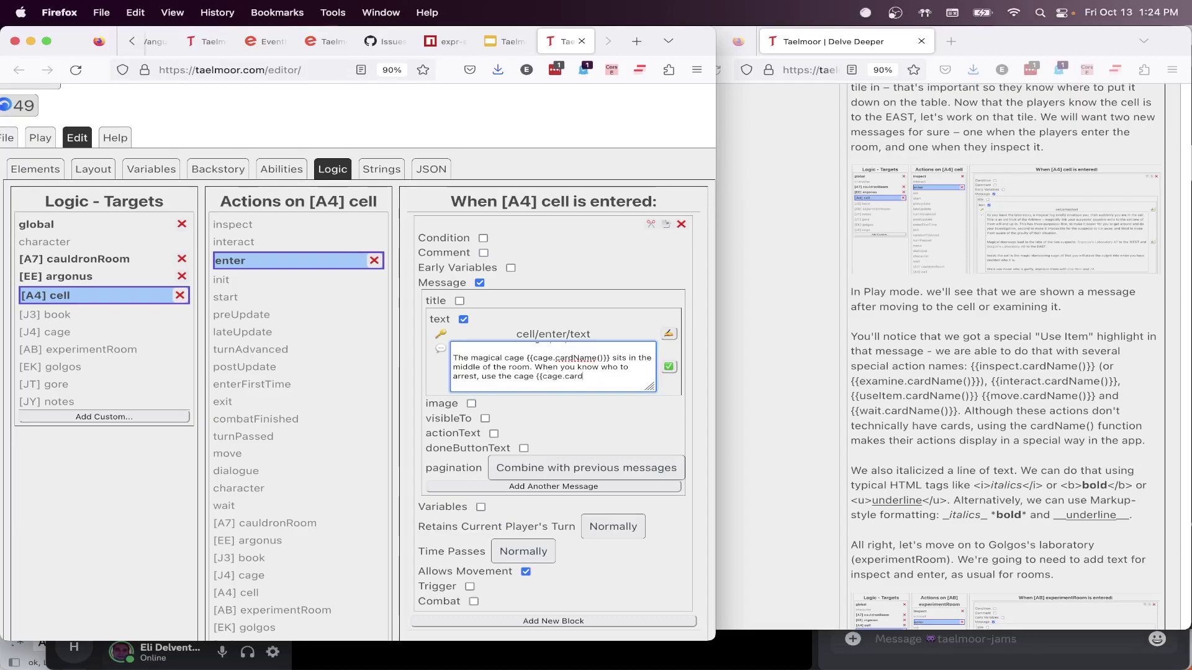
text(.cardName()}} on them.)
click(668, 366)
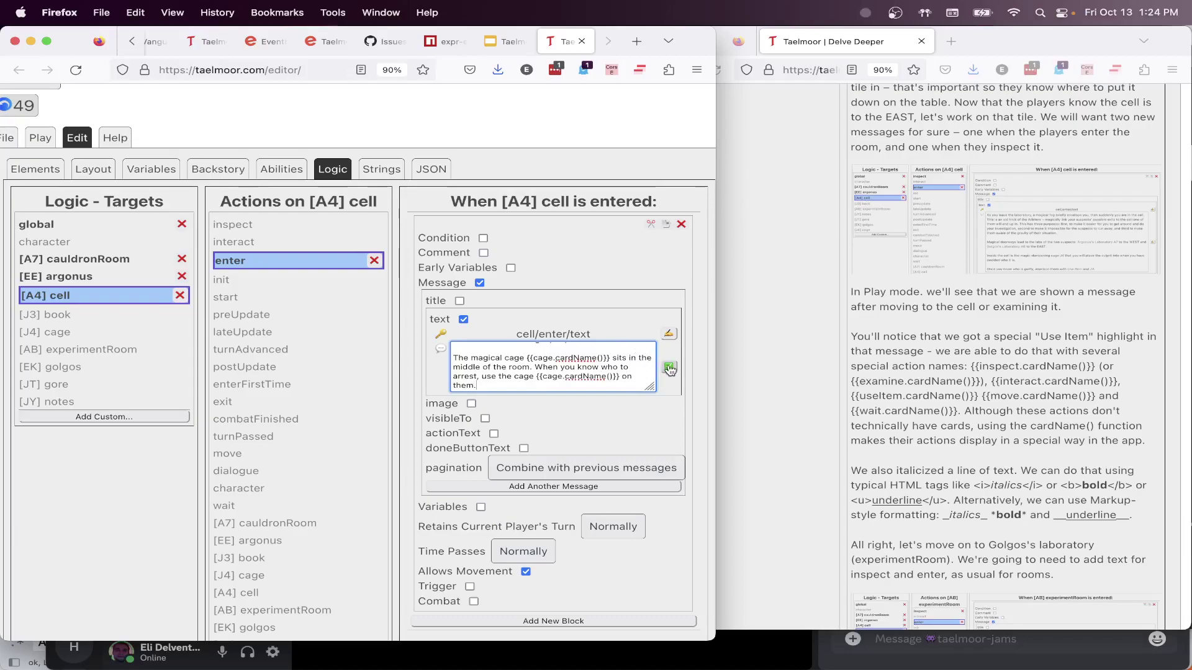
Review the rendered cage and WEST/EAST paragraphs of the cell's enter message in the logic editor
scroll(453, 318, down, 1)
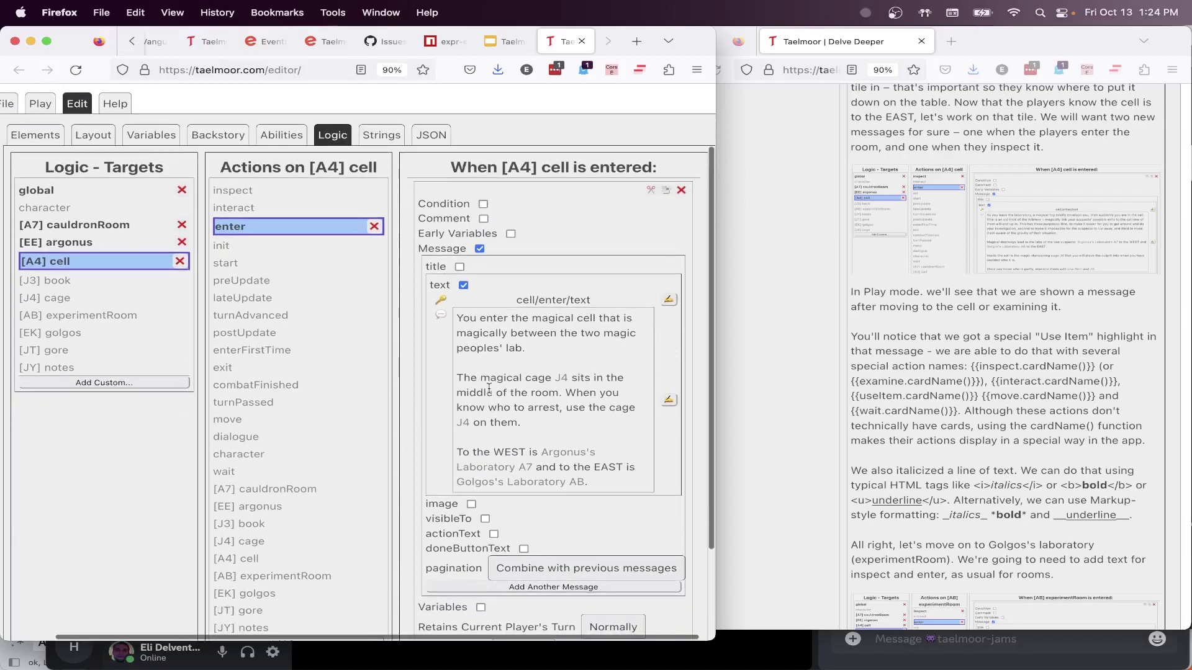
drag(489, 387, 568, 378)
click(612, 385)
drag(457, 392, 592, 394)
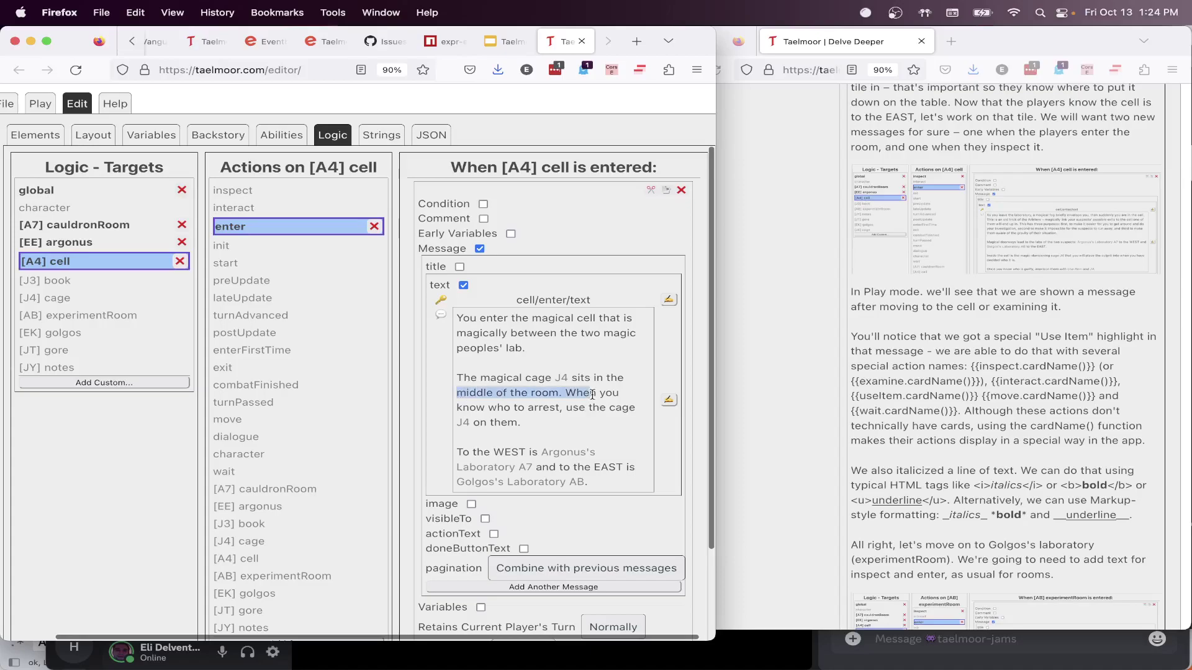
click(592, 394)
drag(518, 423, 458, 452)
click(544, 436)
click(615, 482)
click(457, 451)
scroll(248, 310, left, 2)
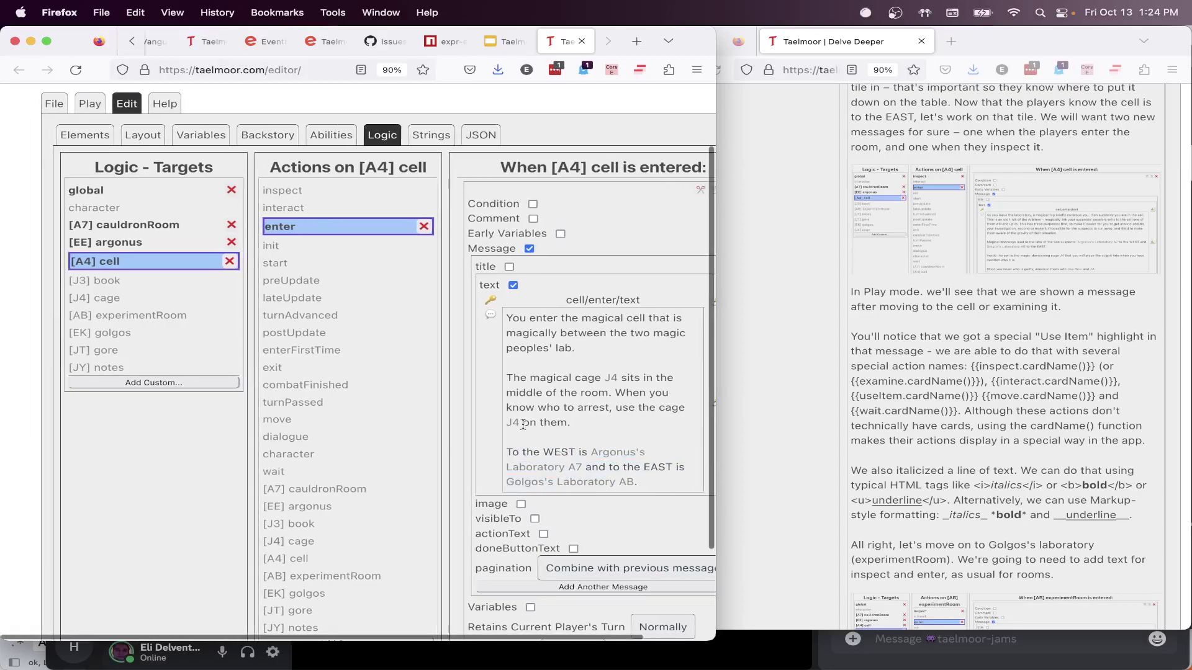
Reload the scenario in Play mode to check the cell's entry message, and have The Cleric examine [A4] The Cell
click(91, 109)
click(100, 161)
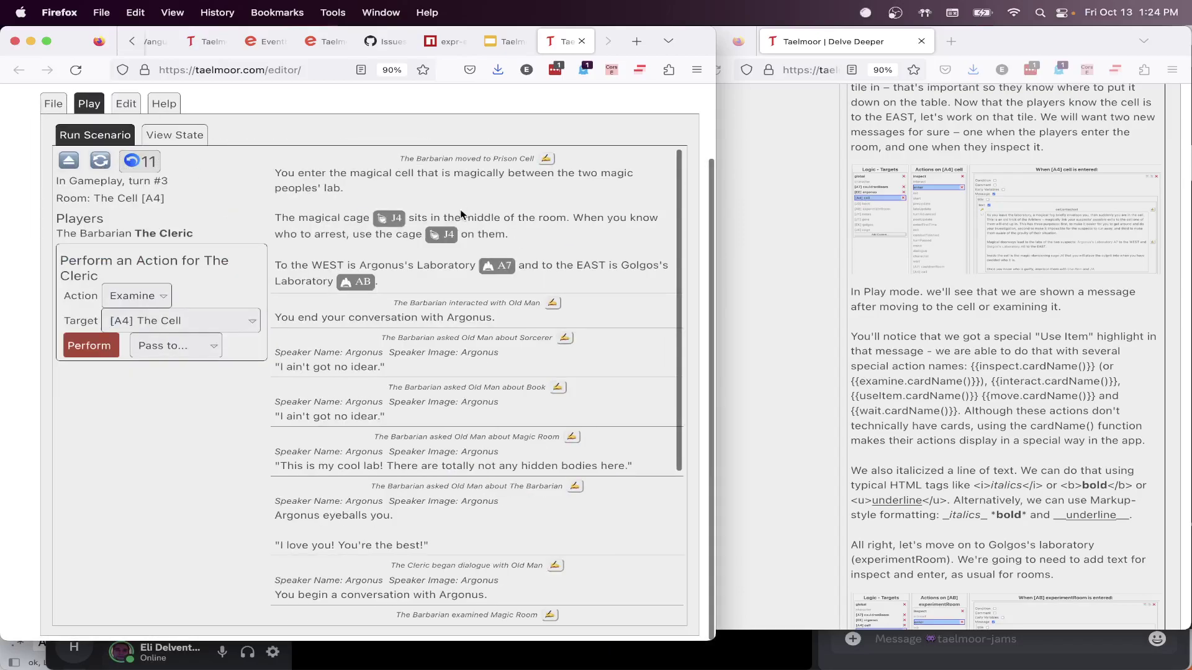
drag(379, 282, 275, 172)
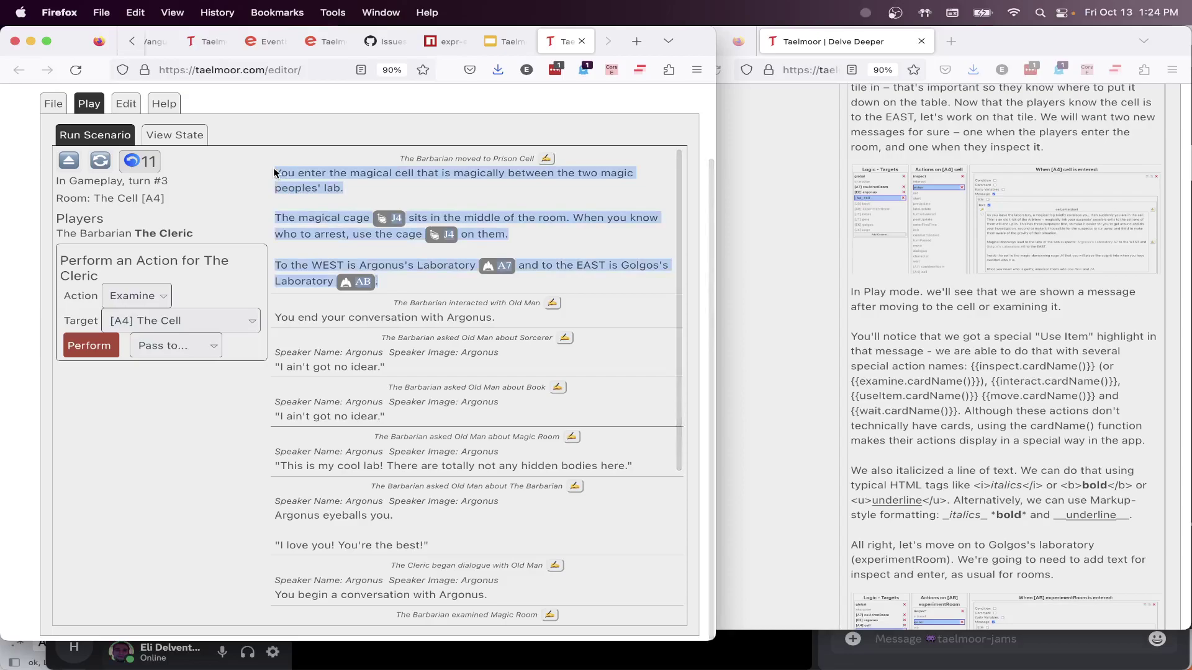
click(608, 227)
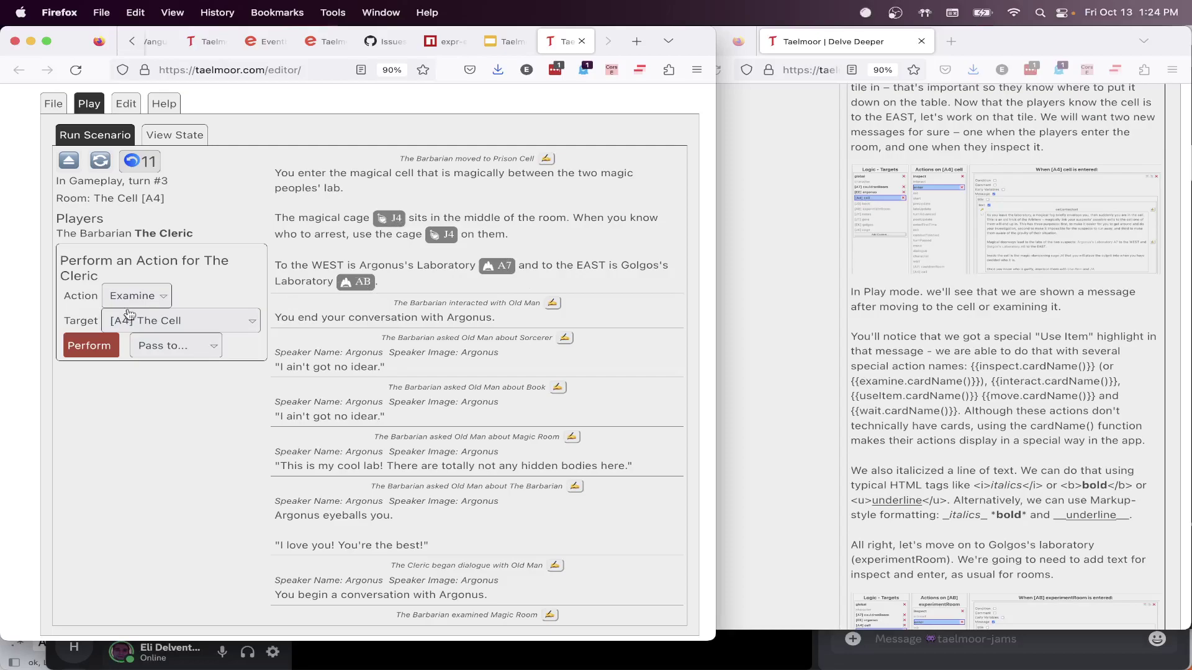
click(103, 345)
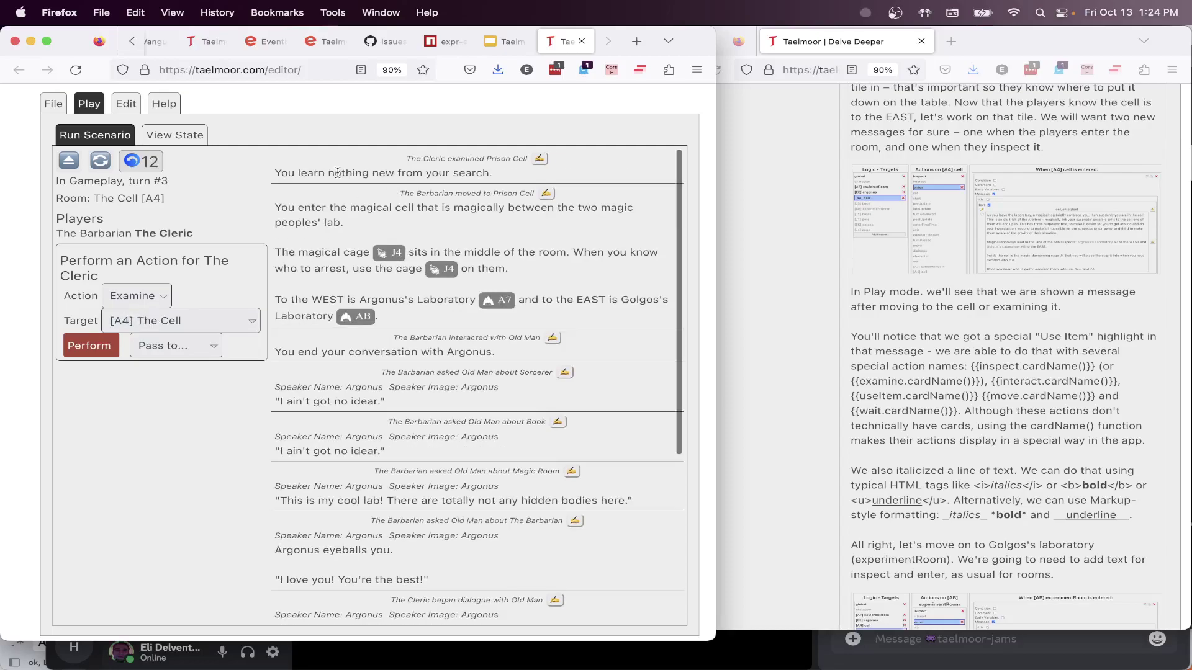
Add a new logic block with a message text to the inspect action of the [A4] cell target
click(536, 160)
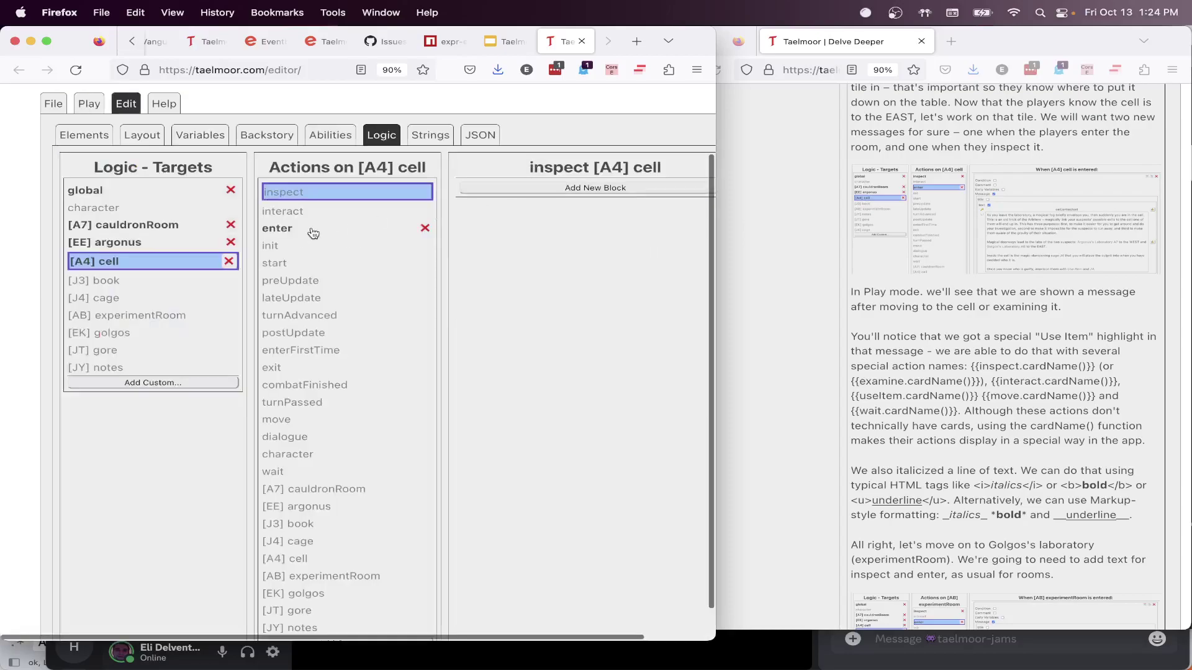
click(595, 187)
scroll(530, 240, right, 2)
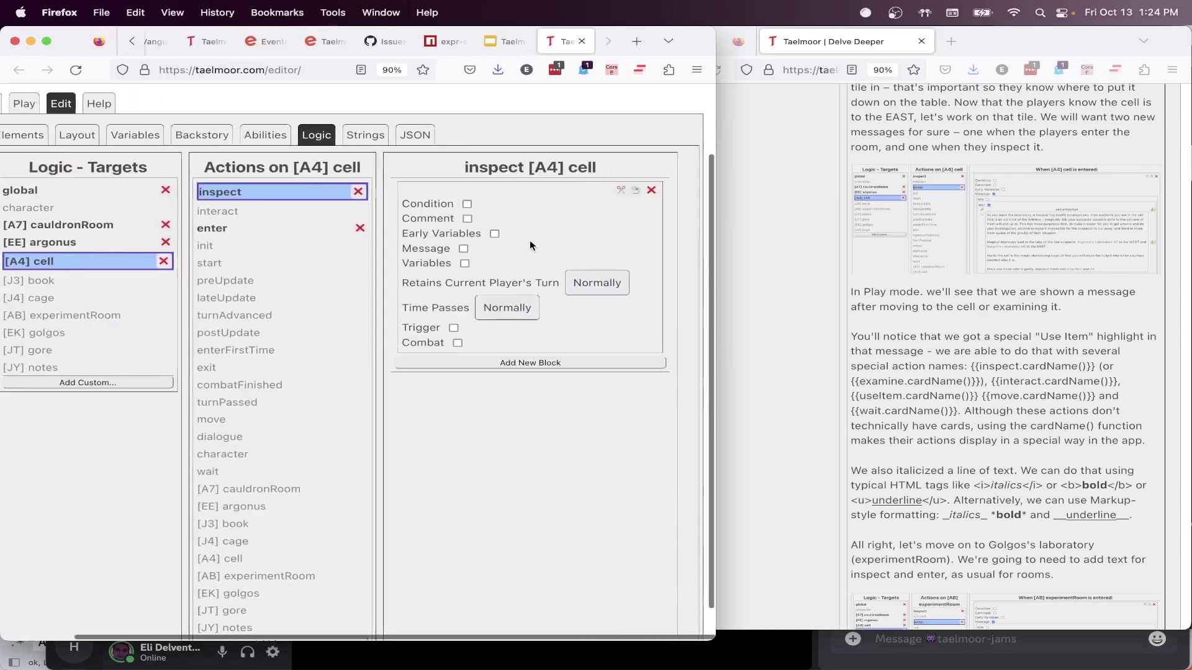
click(463, 248)
click(449, 284)
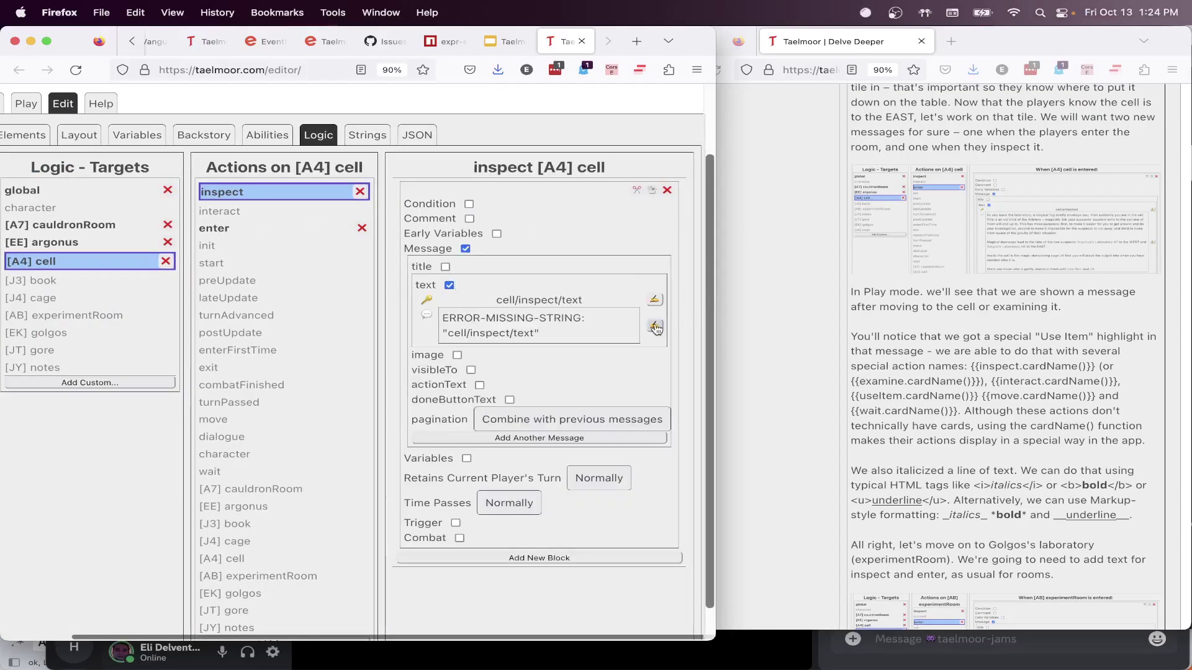
Replace the placeholder cell/inspect/text with "This is a cool cell... .etc" and save it
click(583, 324)
key(super+a)
text(This is a)
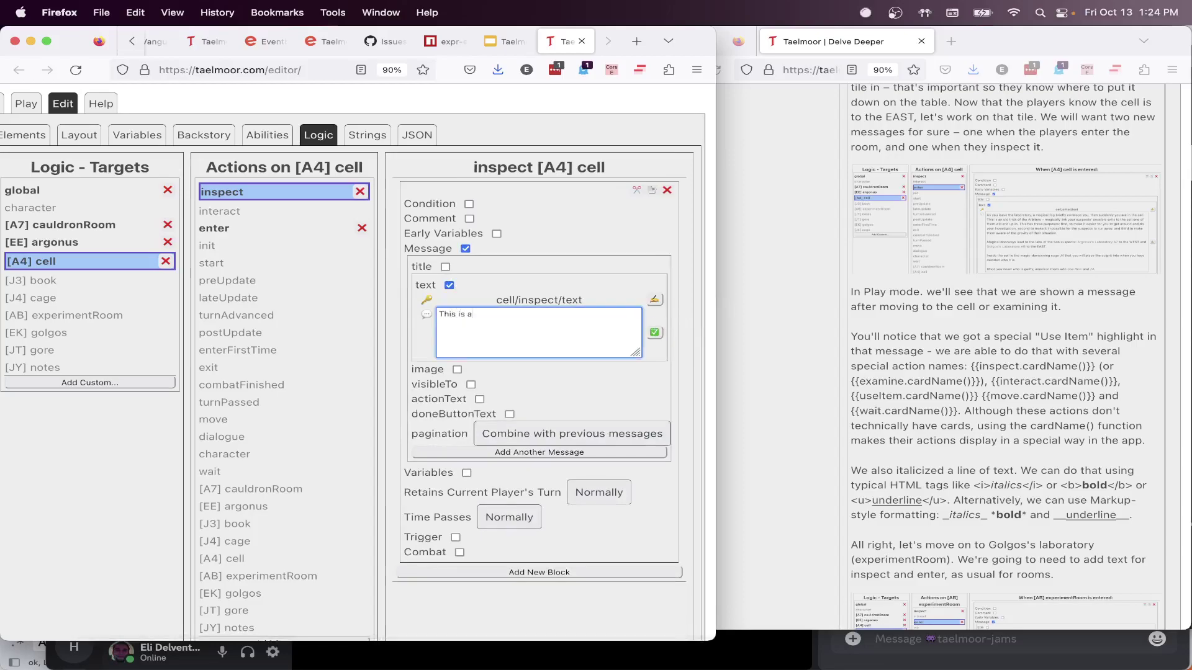
text( cool cell... .etc)
click(654, 333)
Reload the scenario in Play mode and check the message shown for The Cleric examining the cell
scroll(200, 147, left, 5)
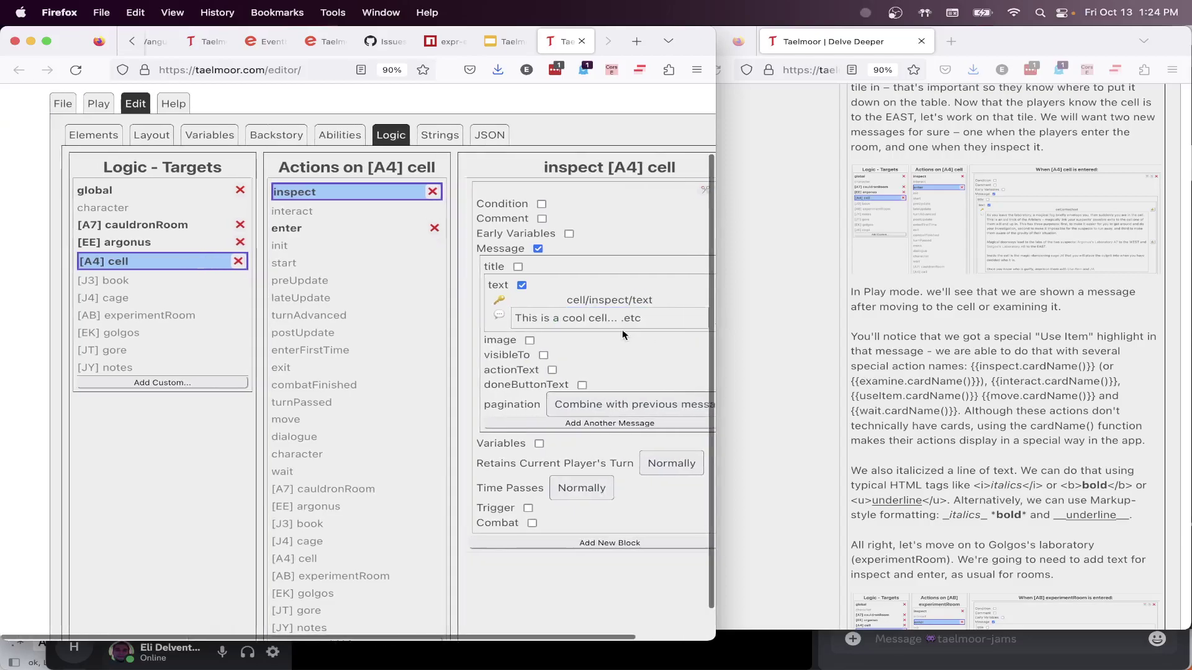
click(90, 104)
click(100, 161)
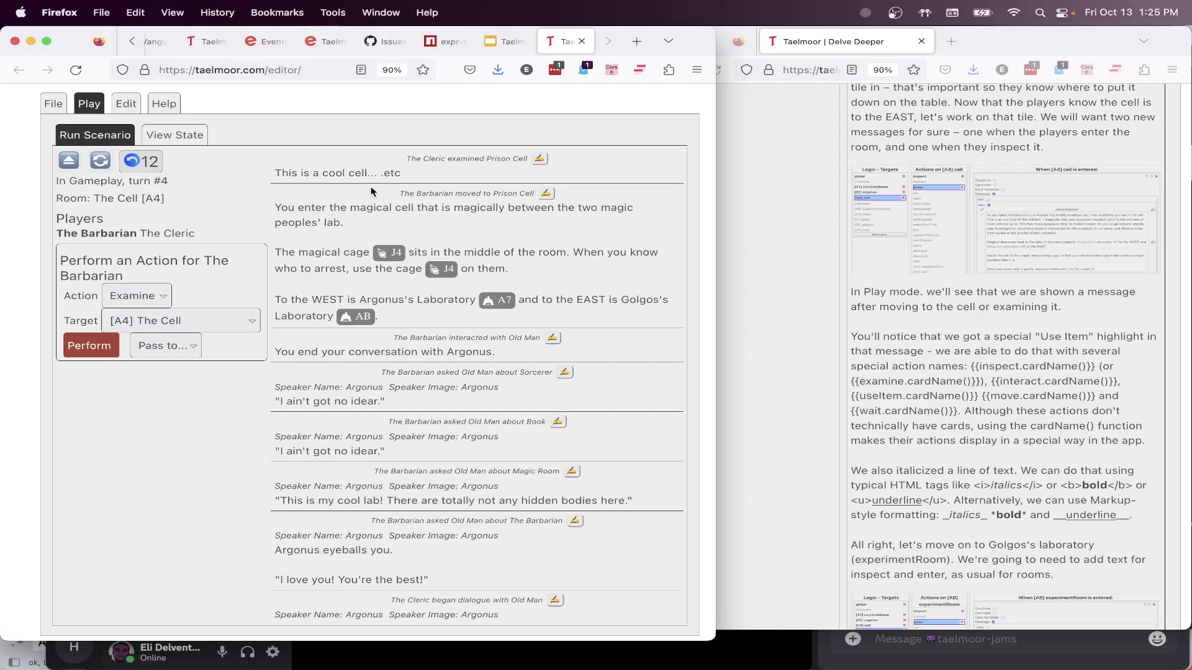
drag(420, 176, 314, 175)
click(313, 175)
drag(437, 178, 277, 175)
click(283, 173)
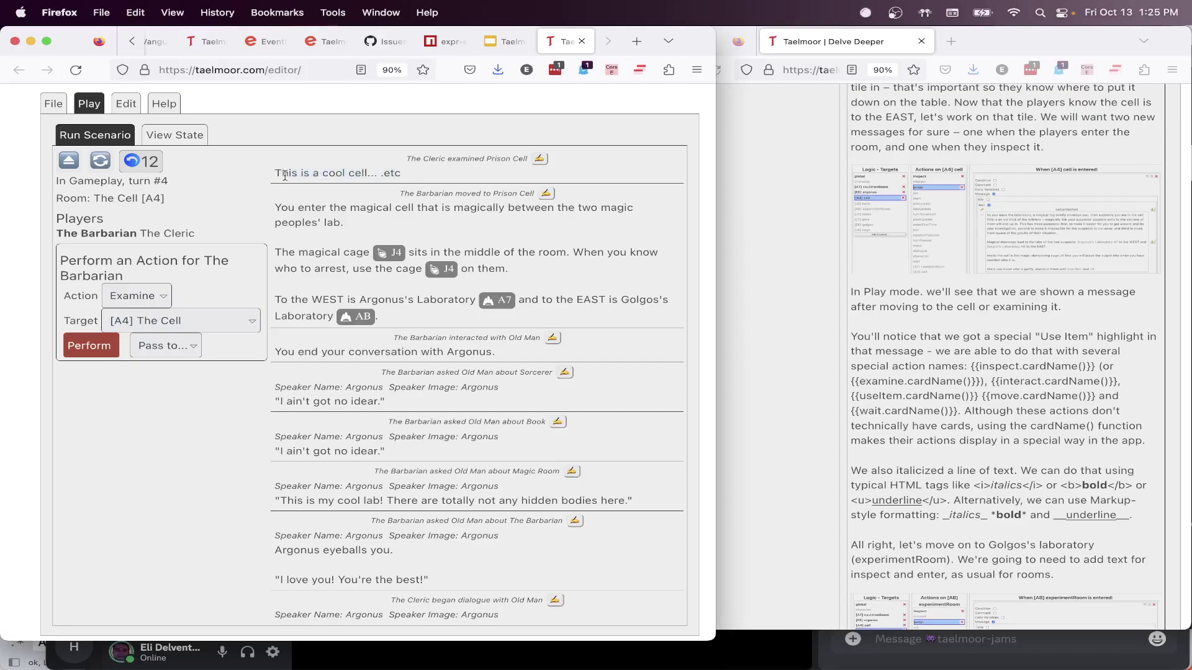
Have The Barbarian examine [J4] Cage and interact with it
click(177, 329)
click(144, 330)
click(87, 348)
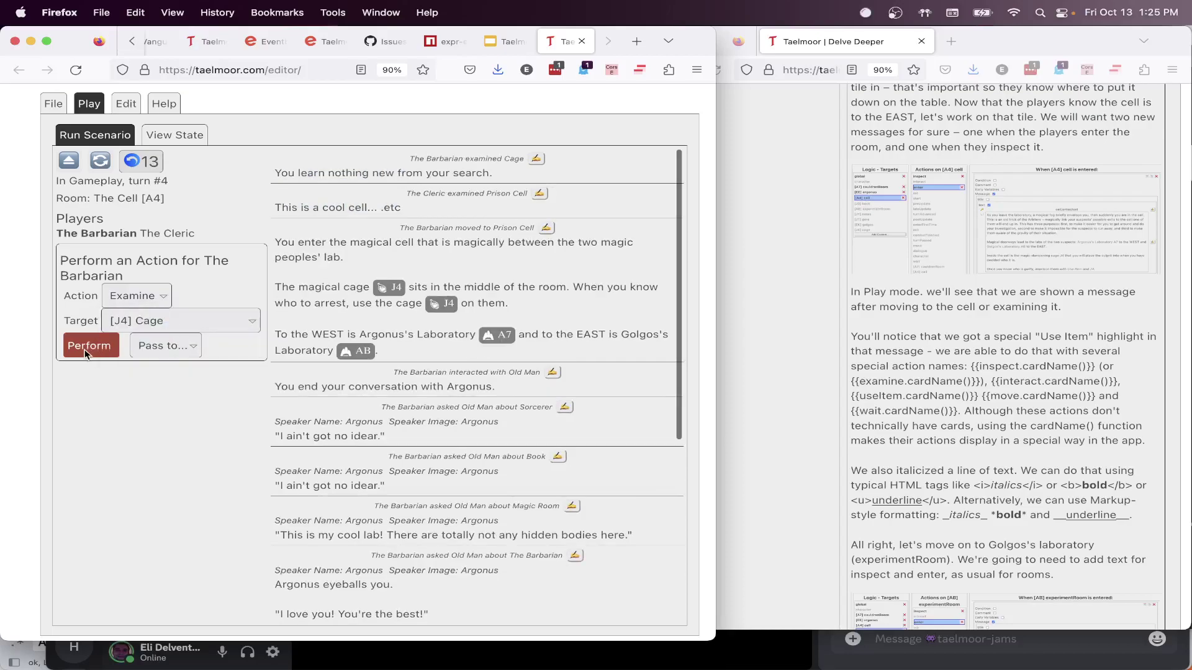
click(149, 296)
click(137, 314)
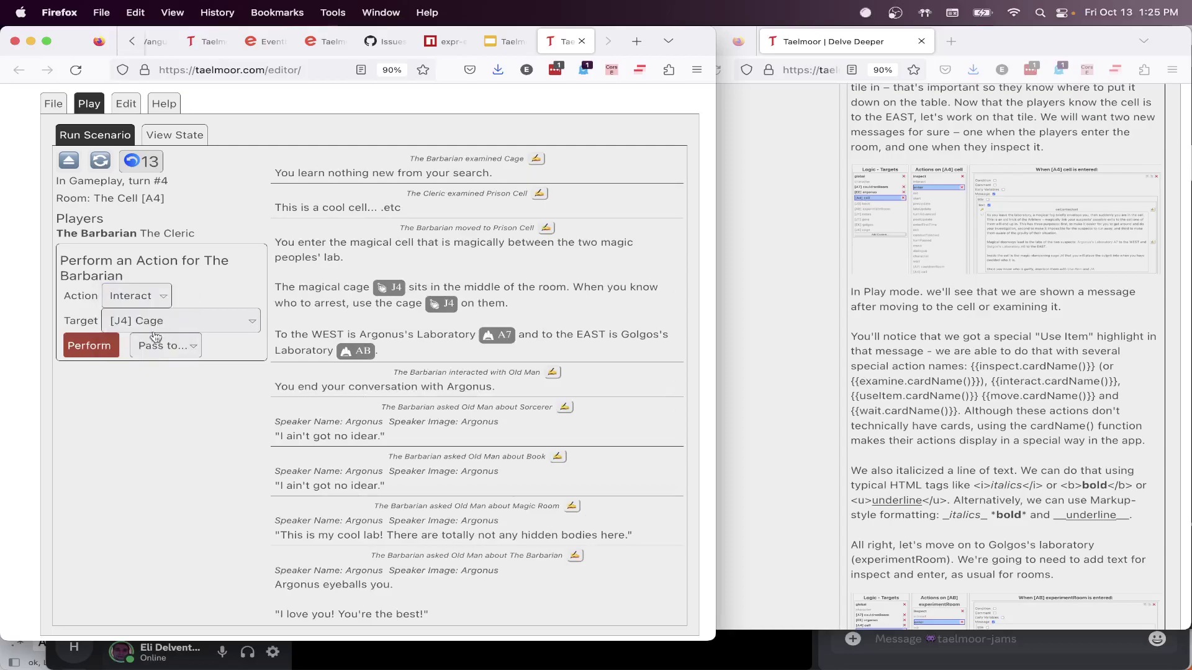
click(109, 347)
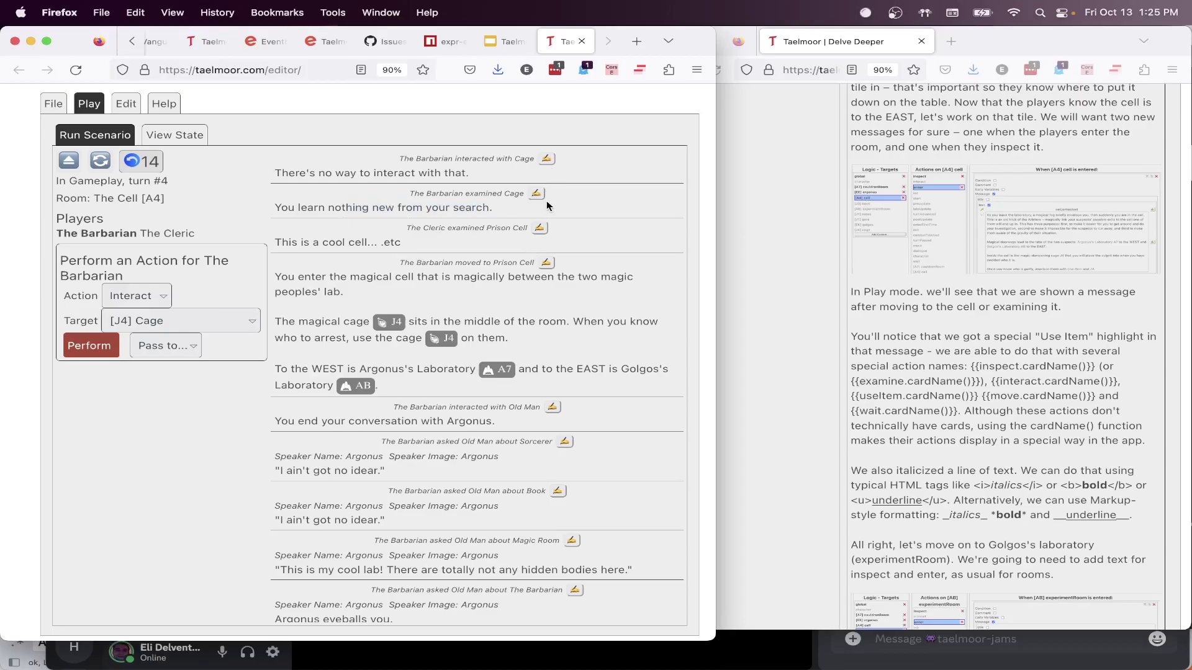
In the [A4] cell's enter message, replace the word "use" before "the cage" with {{useItem.cardName()}} and save the text
click(126, 105)
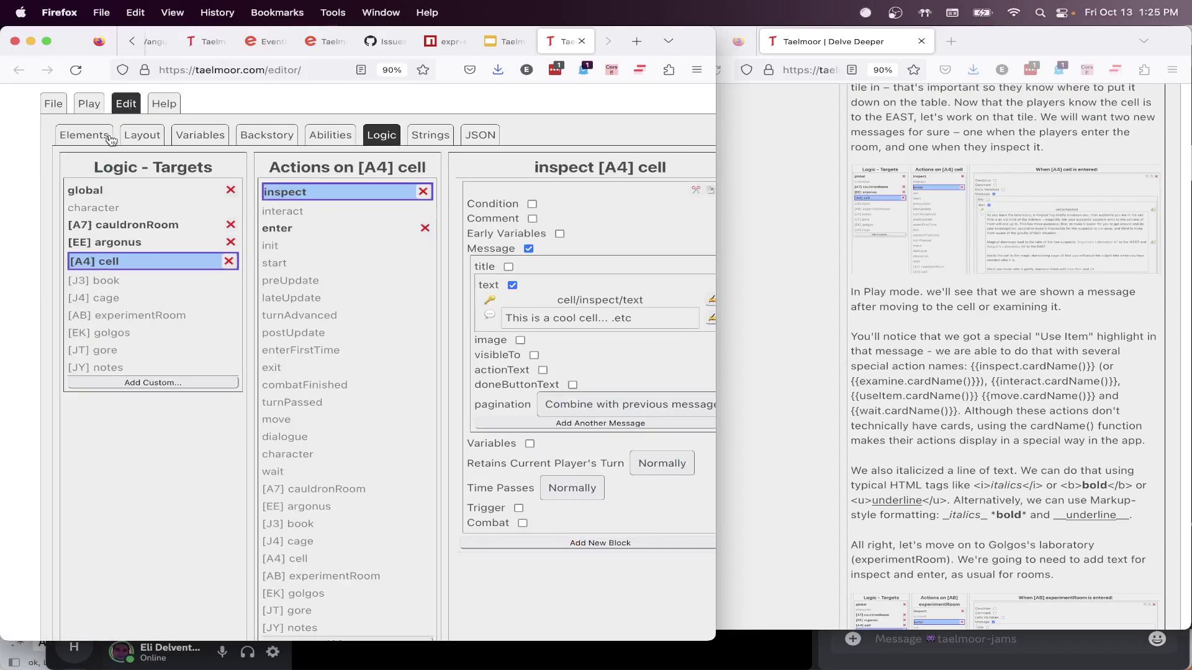
click(299, 229)
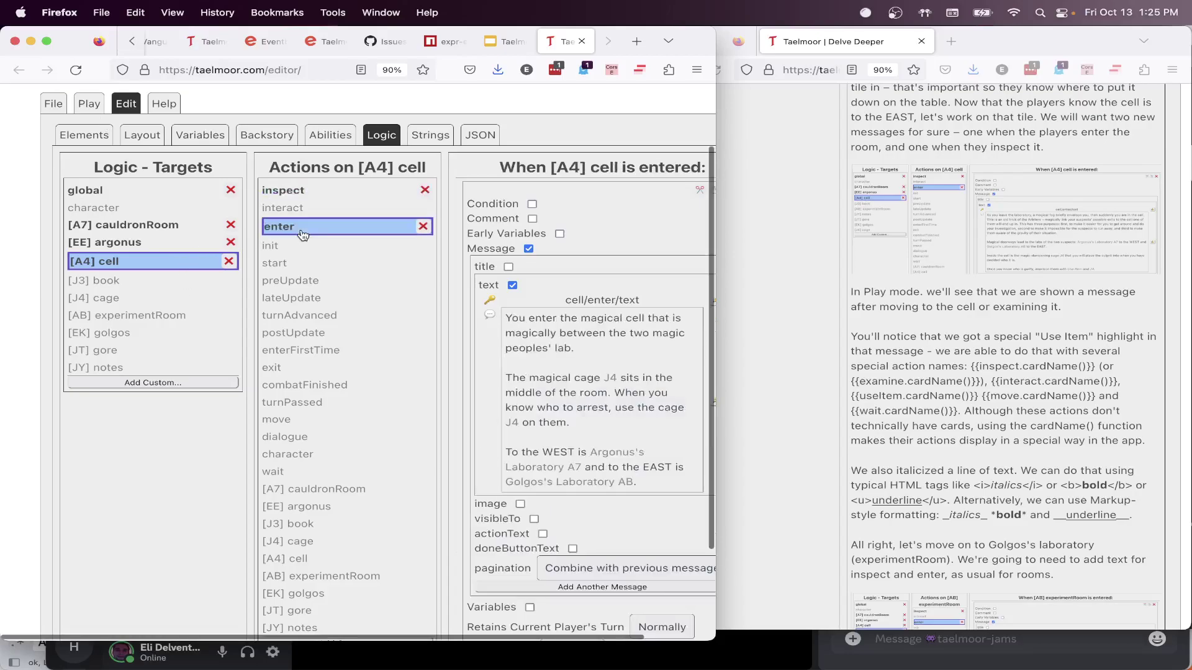
scroll(498, 357, right, 3)
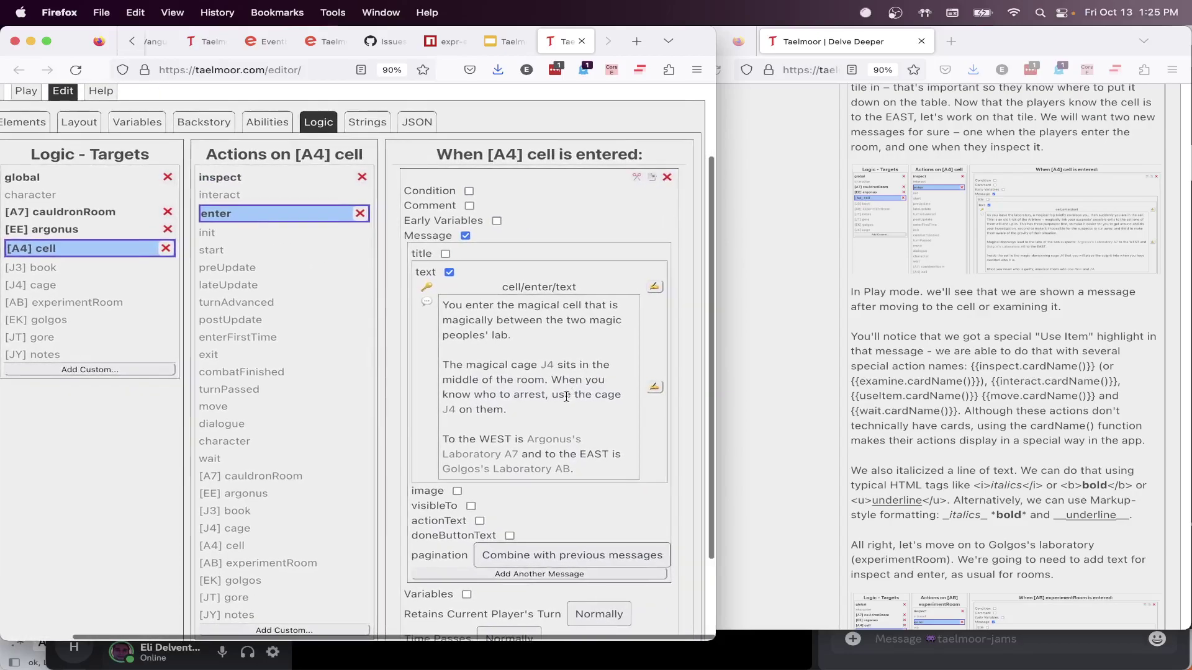
triple_click(567, 396)
click(568, 396)
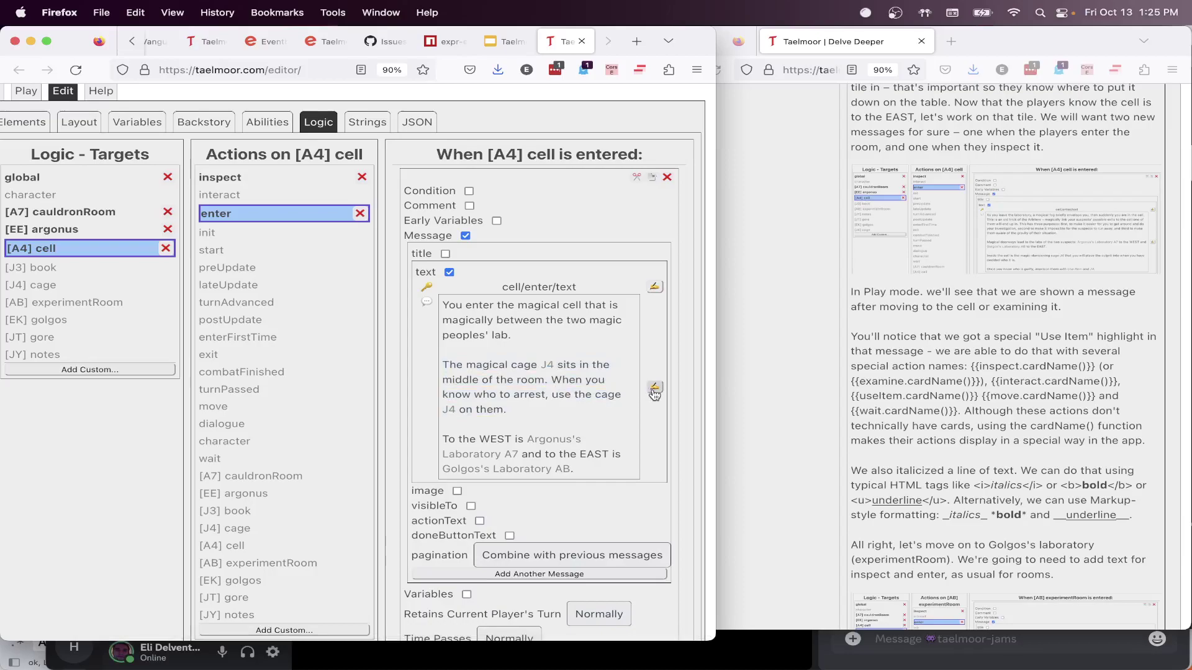
click(654, 387)
scroll(548, 338, down, 2)
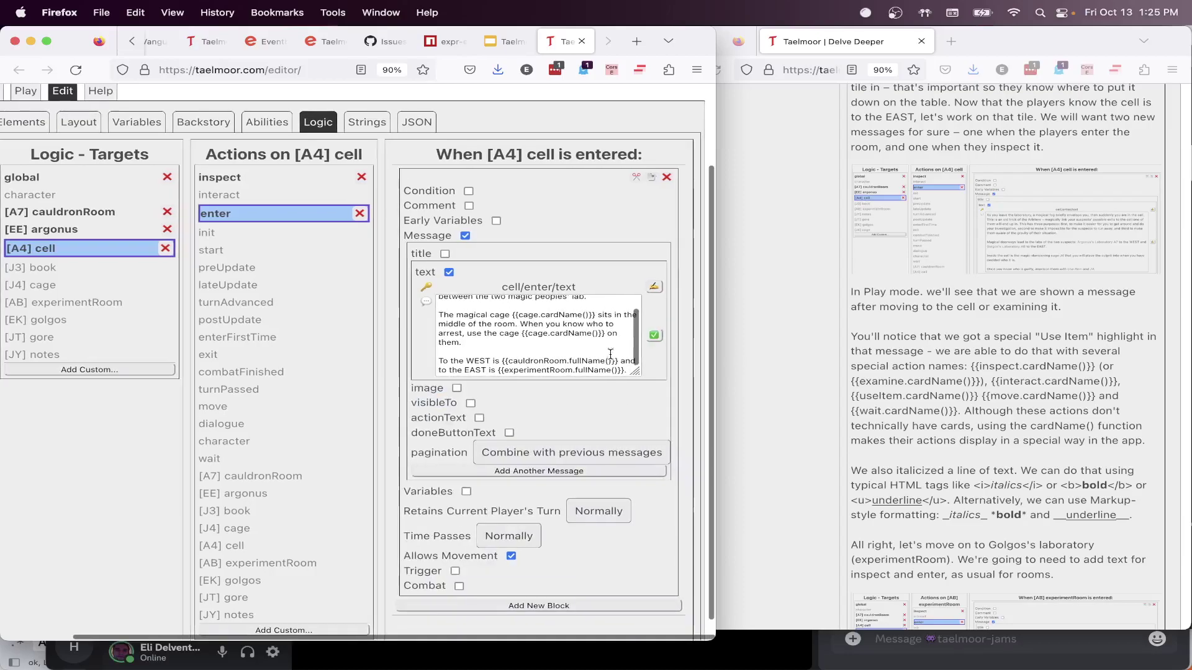
double_click(470, 333)
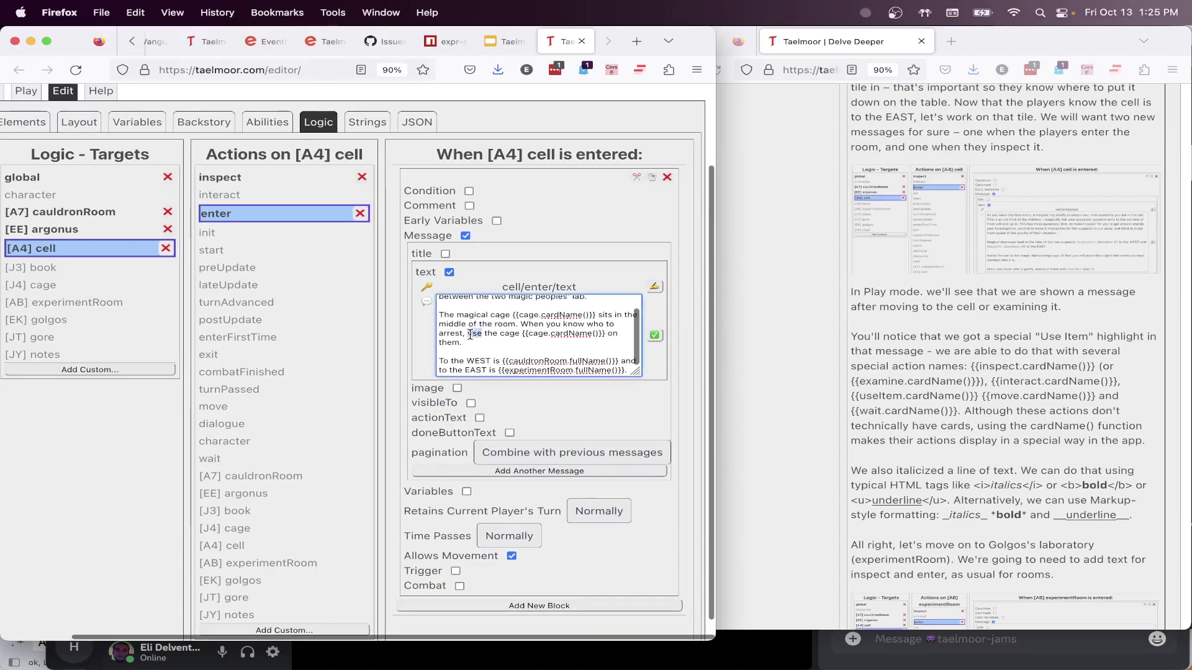
text({{use)
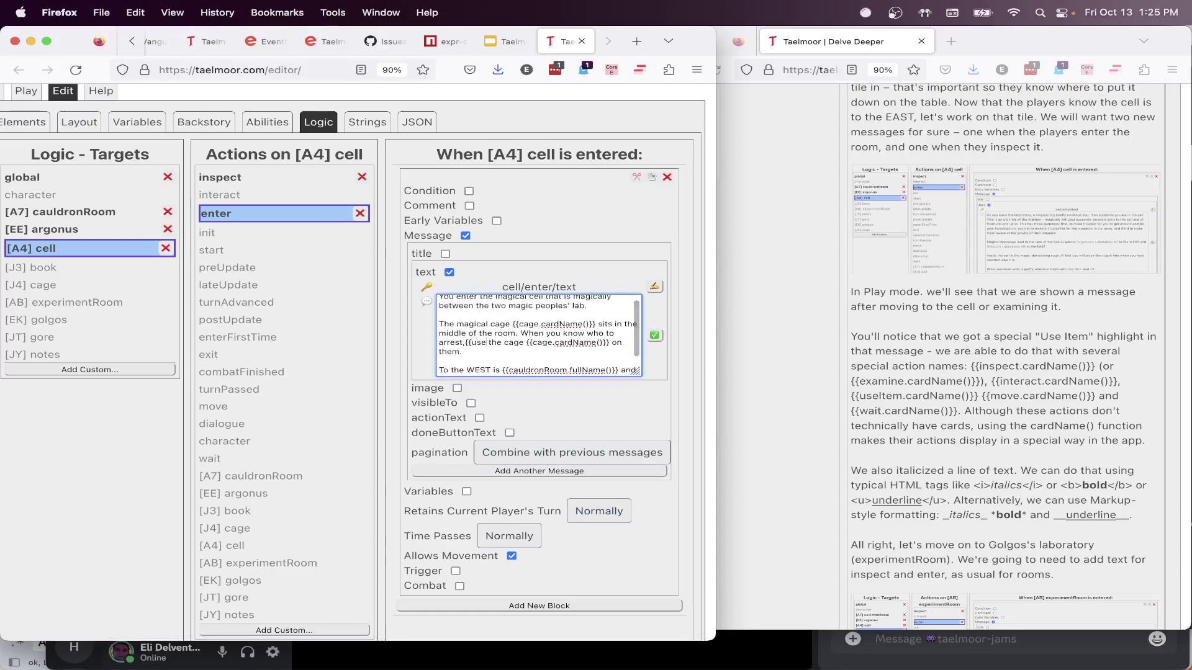
click(469, 342)
text({{use)
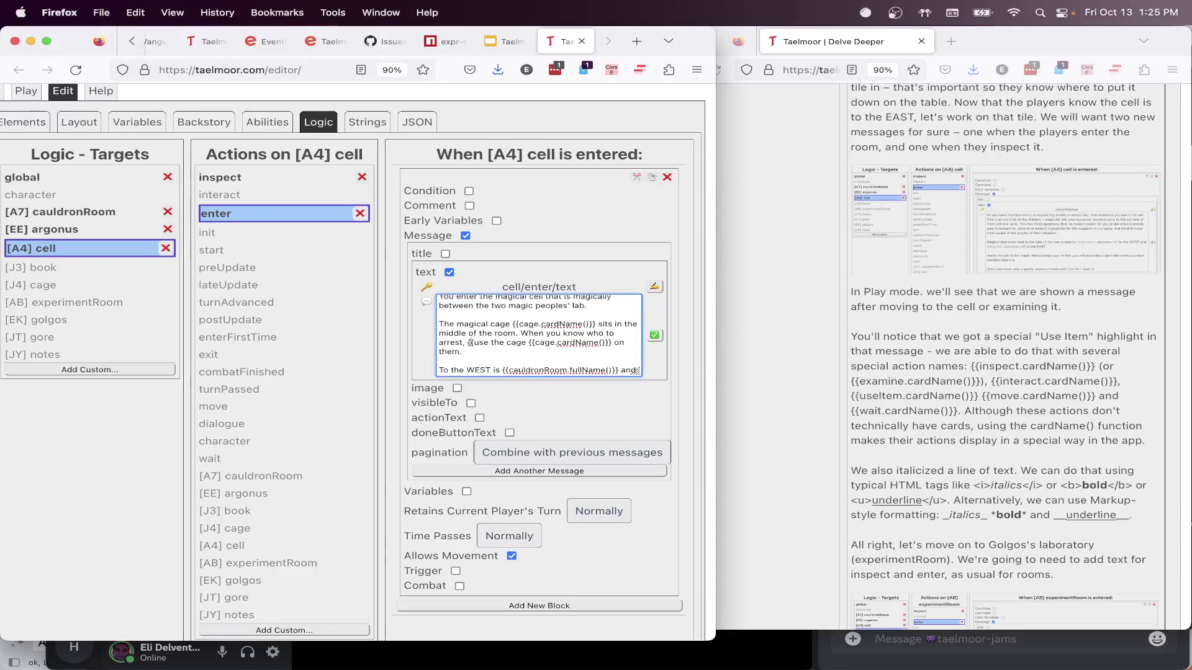
text(Item.cardName)
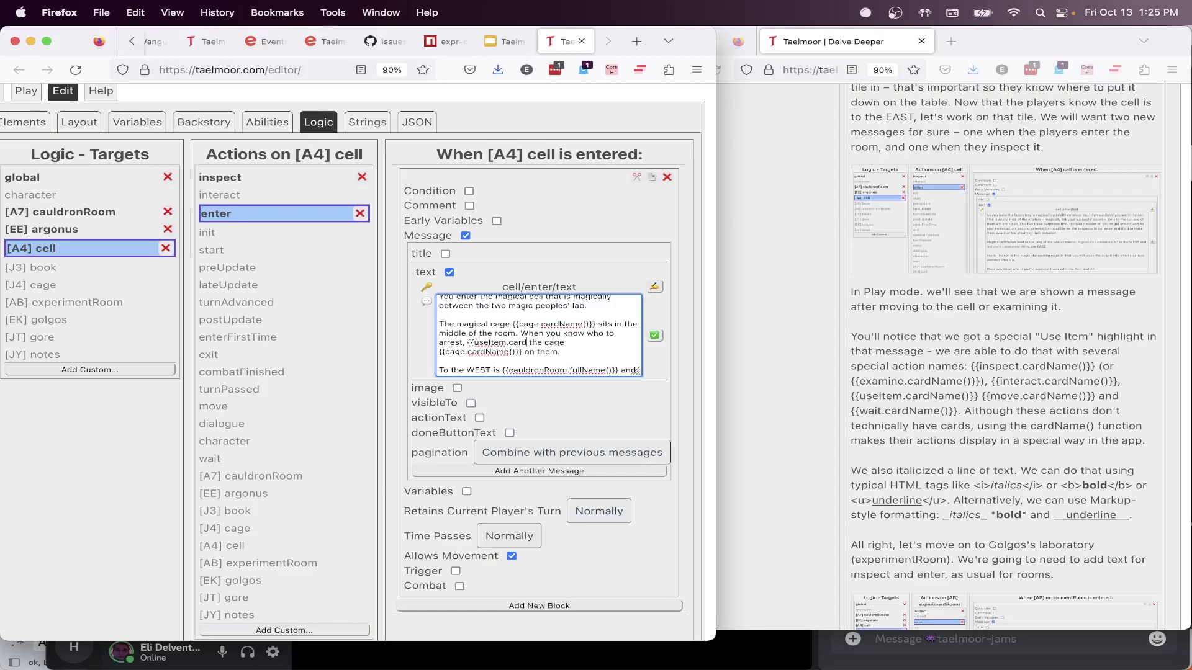
text(()}})
click(655, 335)
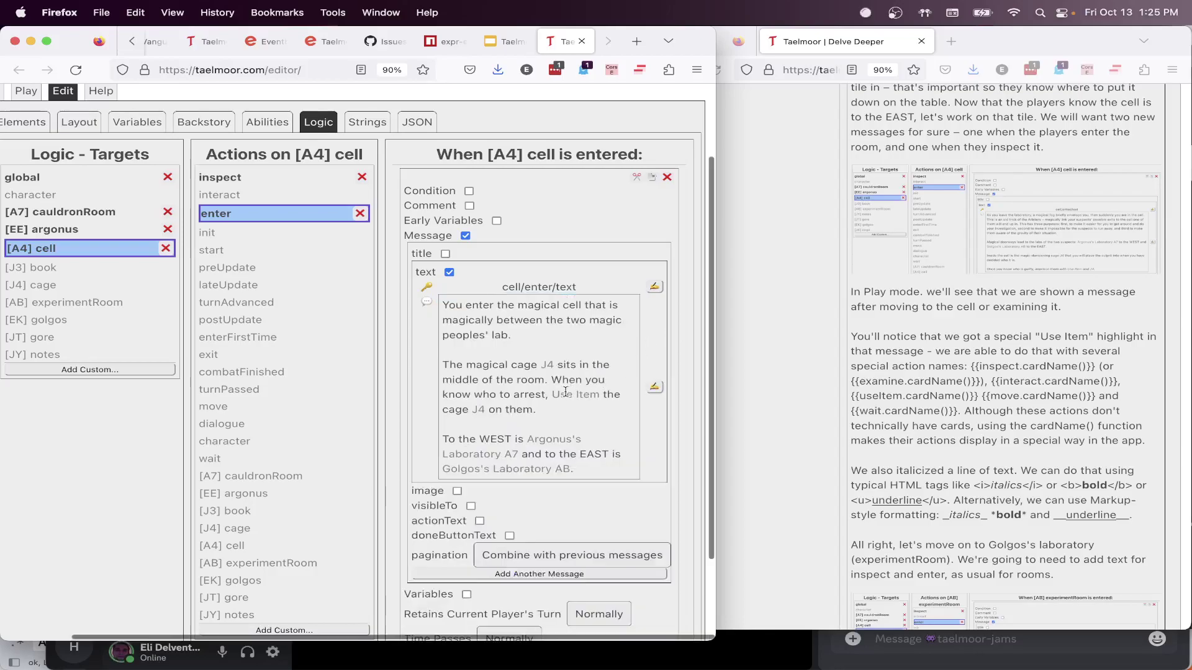
Check in Play mode how the Use Item reference appears in the cell's enter message
scroll(496, 354, up, 1)
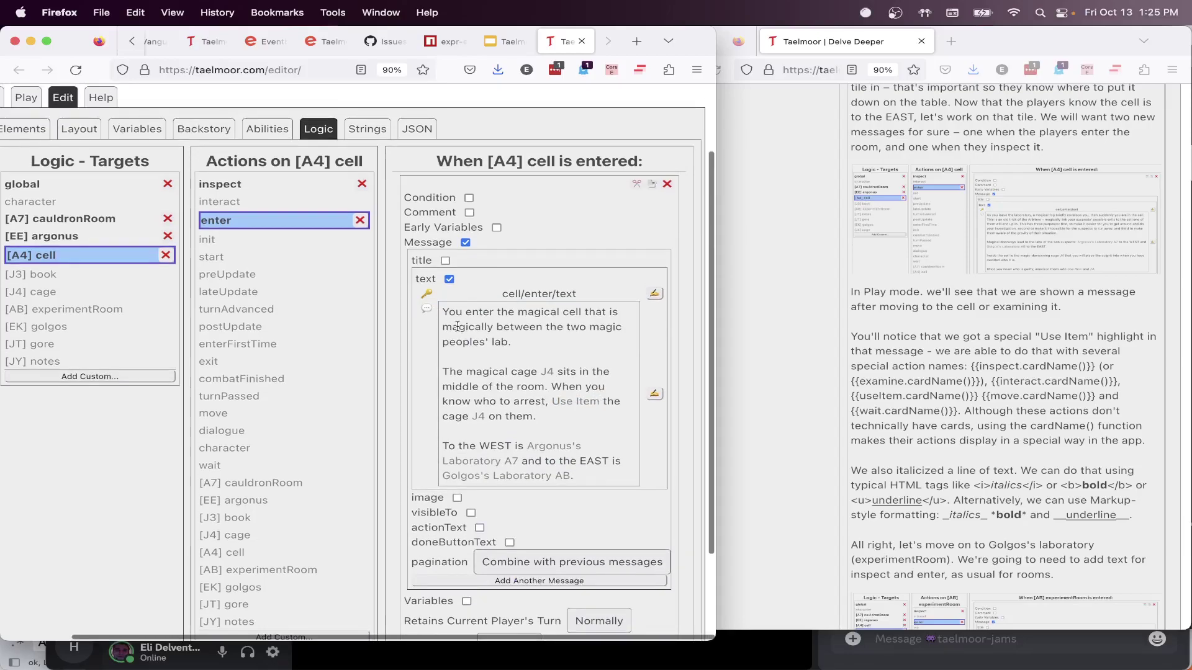
scroll(373, 279, left, 2)
click(89, 105)
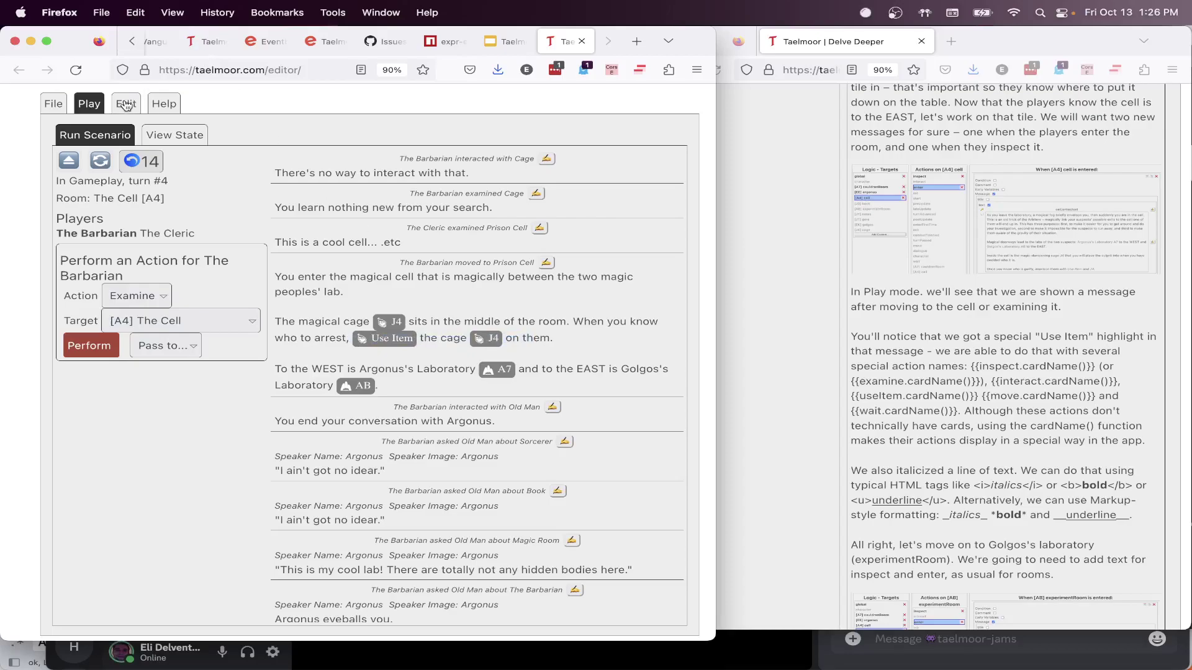
Review the tutorial's paragraph on special action names that can be used with cardName()
click(972, 367)
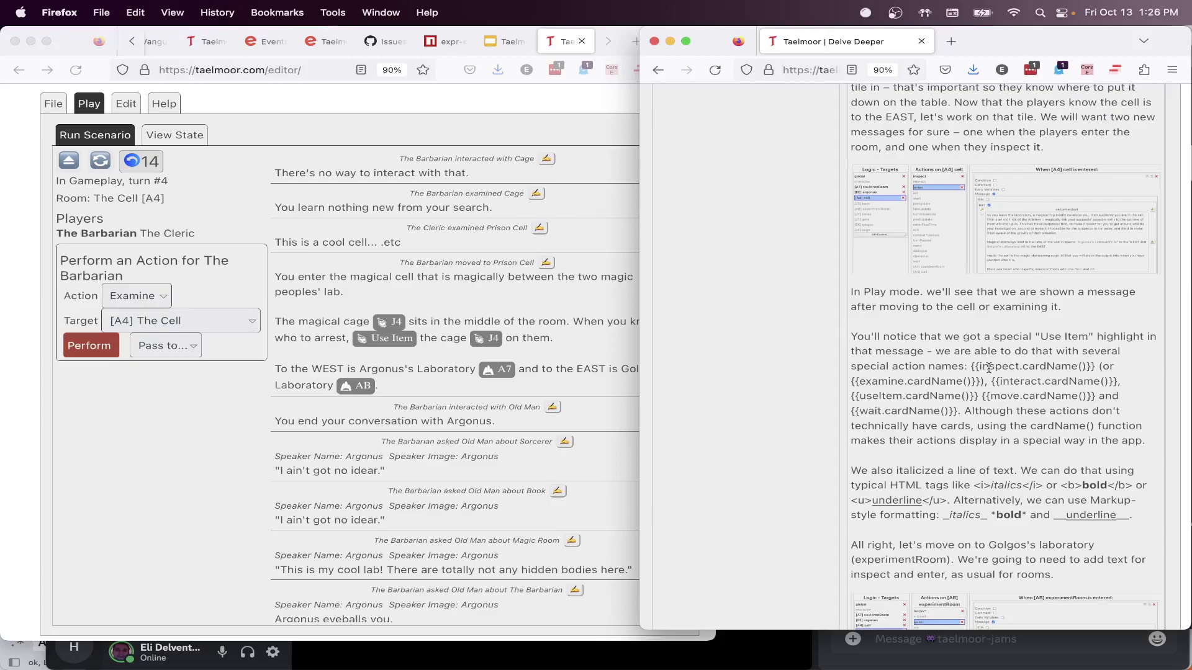
double_click(989, 367)
double_click(988, 367)
drag(1093, 367, 970, 367)
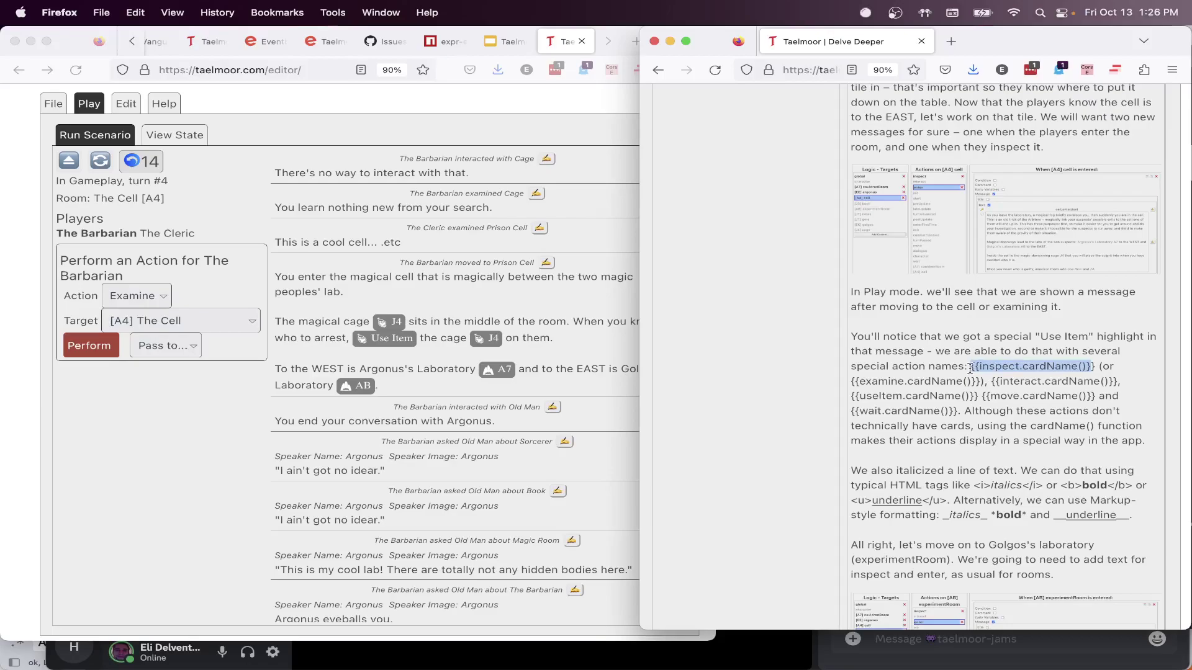
click(971, 368)
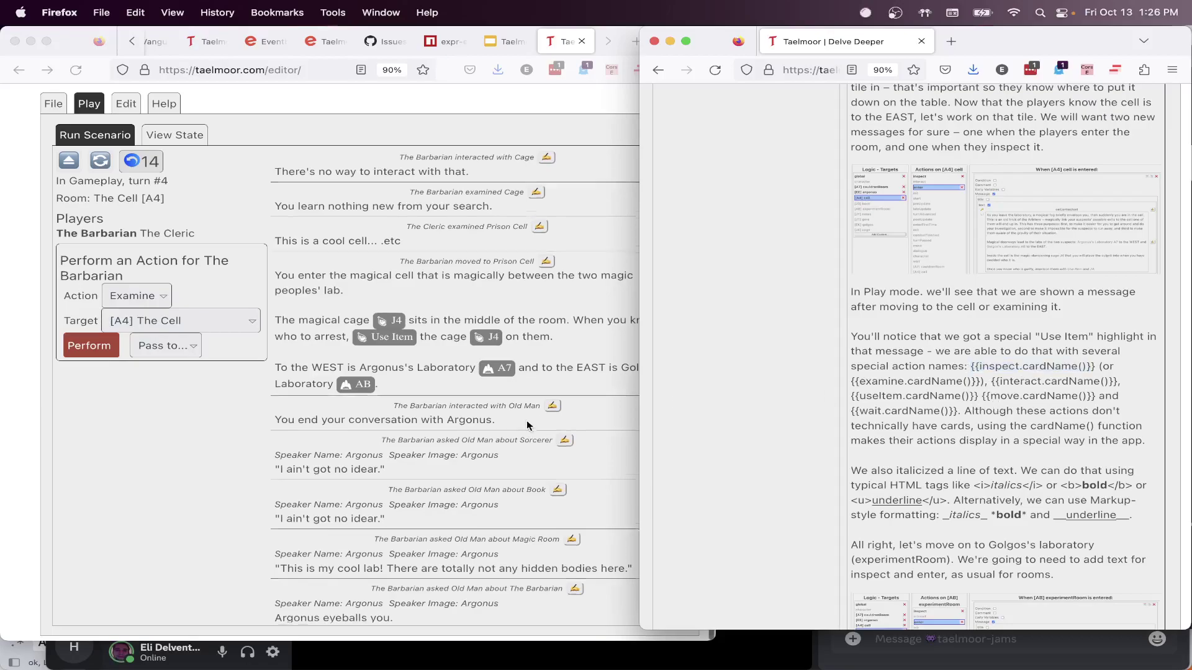
Read the tutorial's examples of italic, bold and underline formatting, and its instructions for Golgos's laboratory and dialogue
scroll(527, 425, down, 1)
scroll(1062, 336, down, 3)
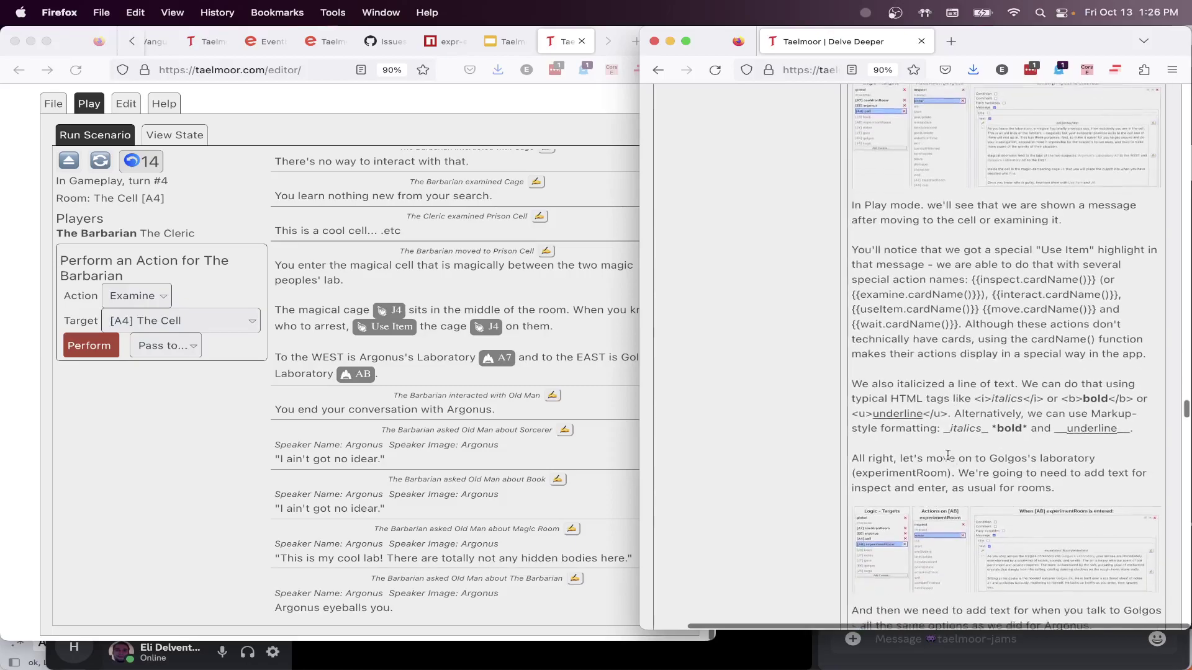
drag(956, 349, 1044, 351)
click(1091, 367)
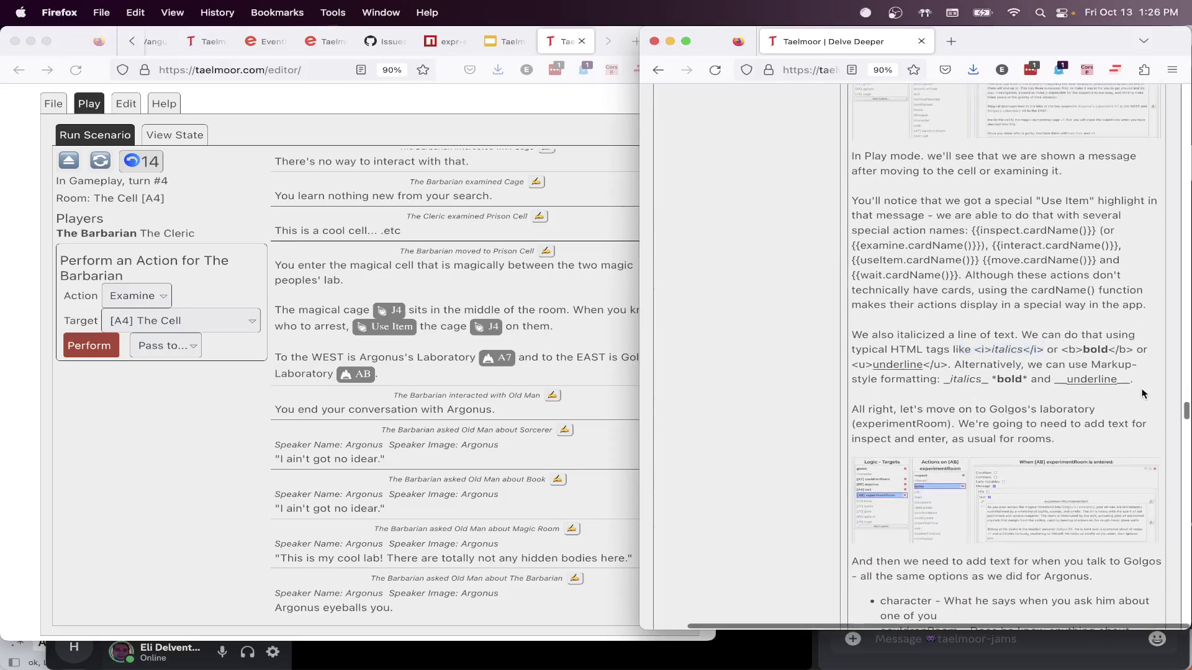
drag(1132, 380, 855, 367)
click(918, 366)
drag(974, 350, 992, 350)
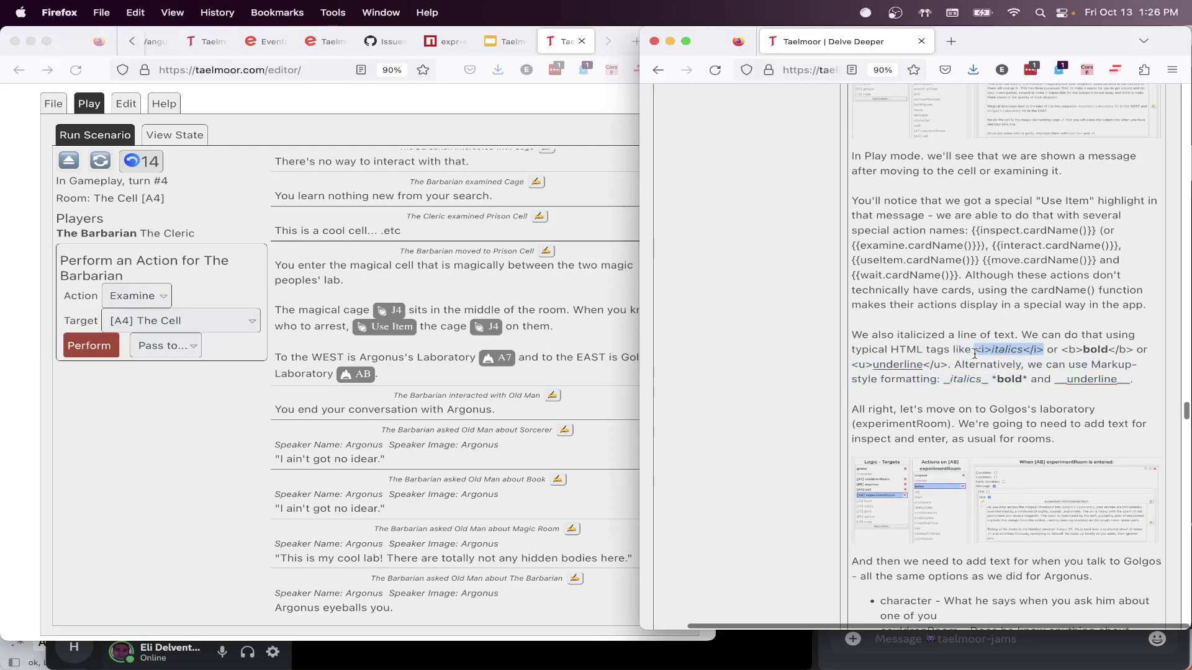
click(1066, 352)
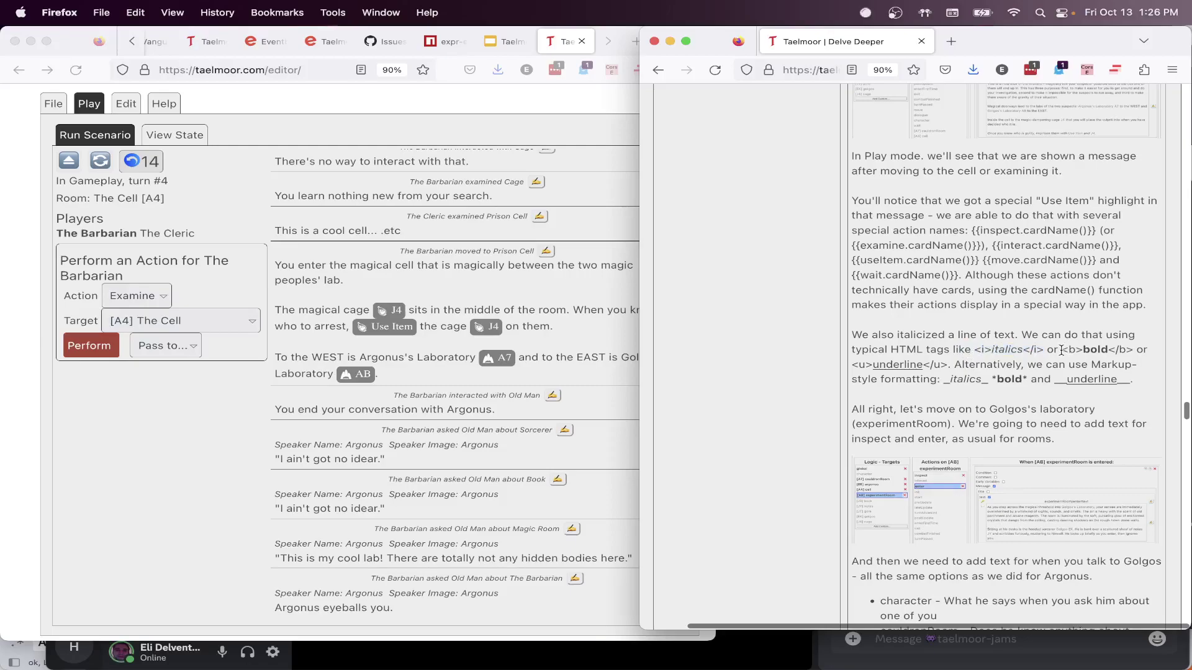
drag(1061, 350, 1133, 351)
drag(951, 367, 870, 367)
click(1017, 380)
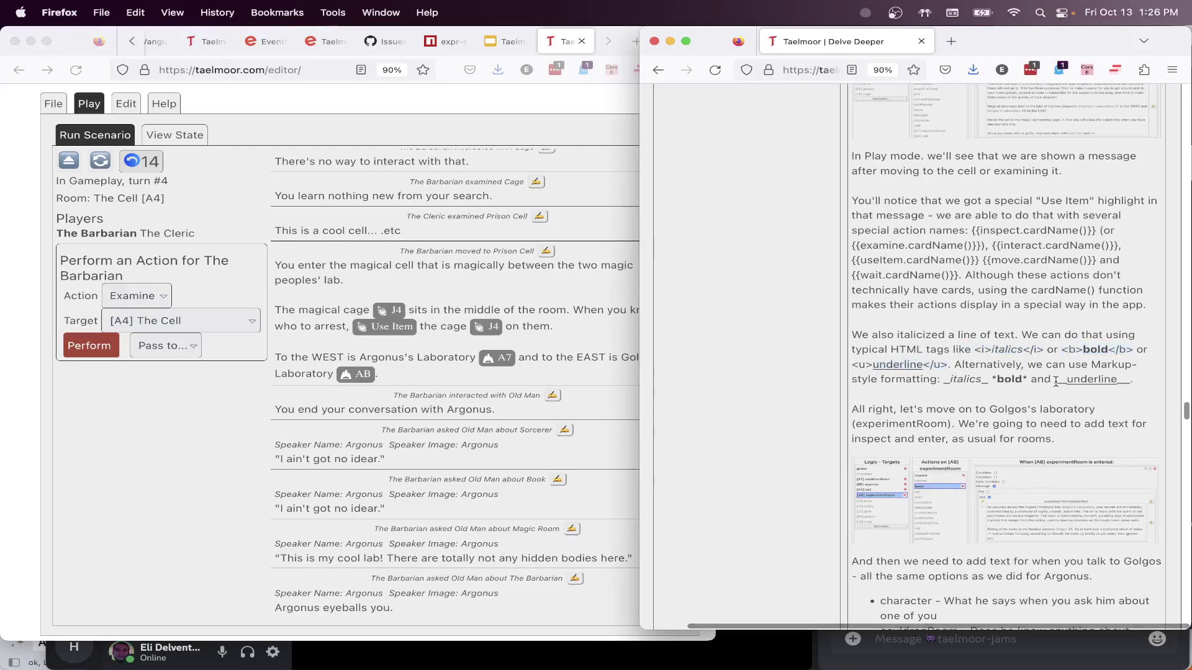
drag(942, 380, 988, 389)
click(1021, 380)
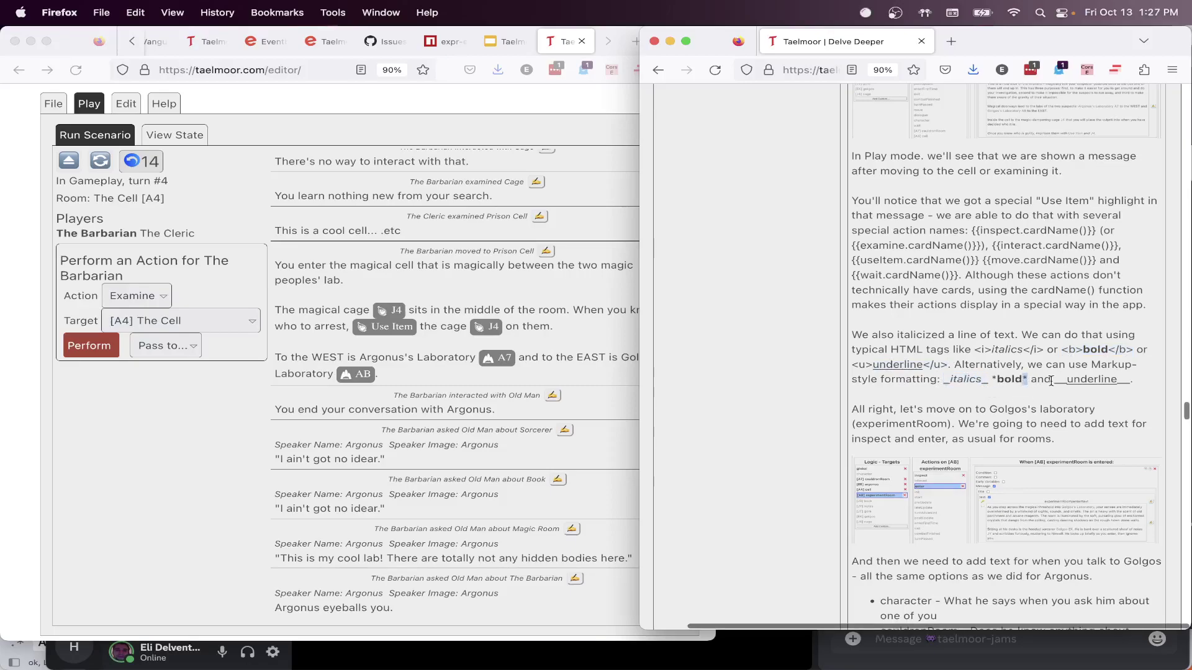
scroll(1103, 403, down, 5)
scroll(1102, 403, down, 5)
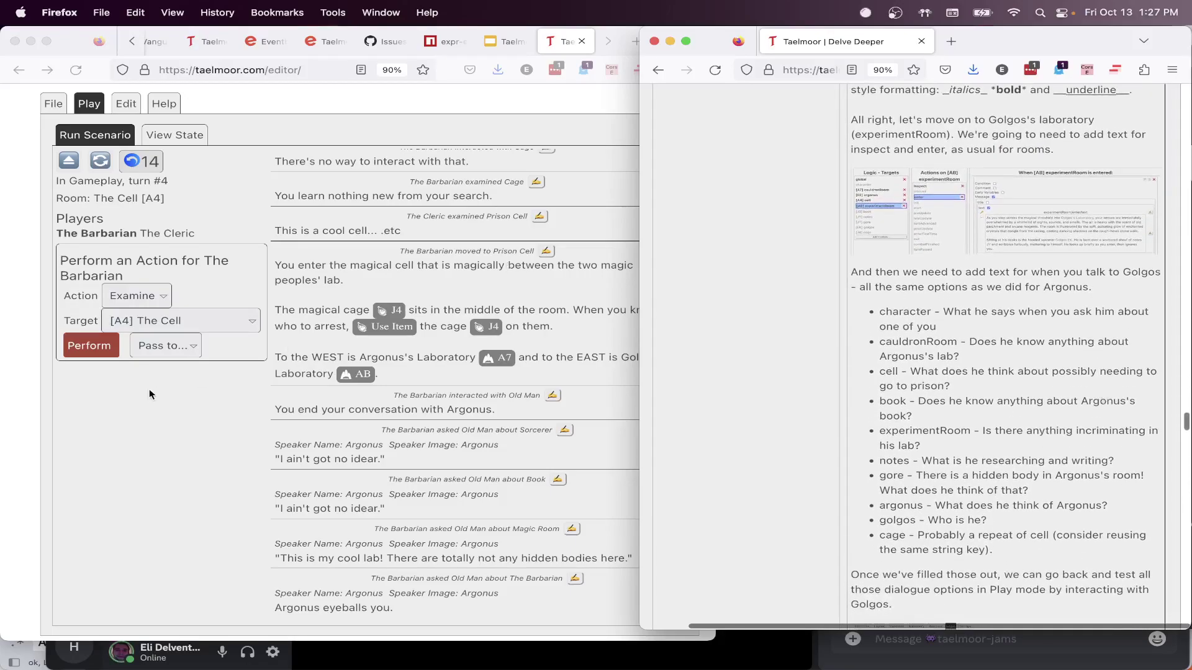
Move The Barbarian to [AB] Golgos's Laboratory in Play mode
click(177, 415)
scroll(177, 196, up, 3)
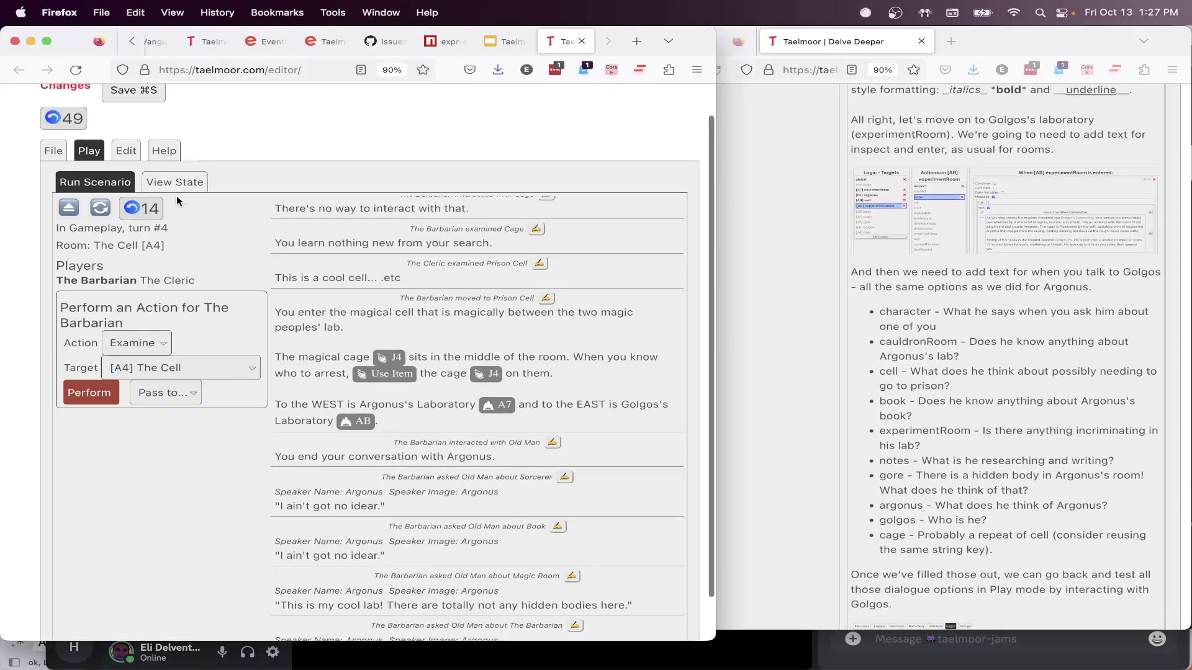
click(163, 377)
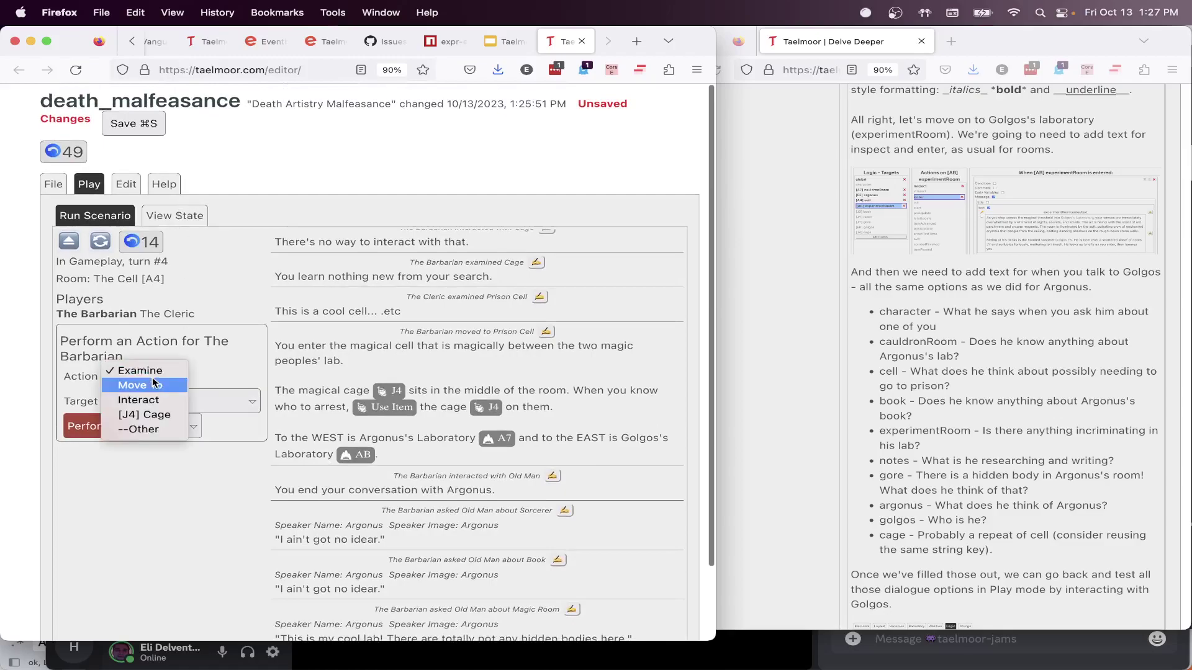
click(152, 386)
click(185, 400)
click(149, 440)
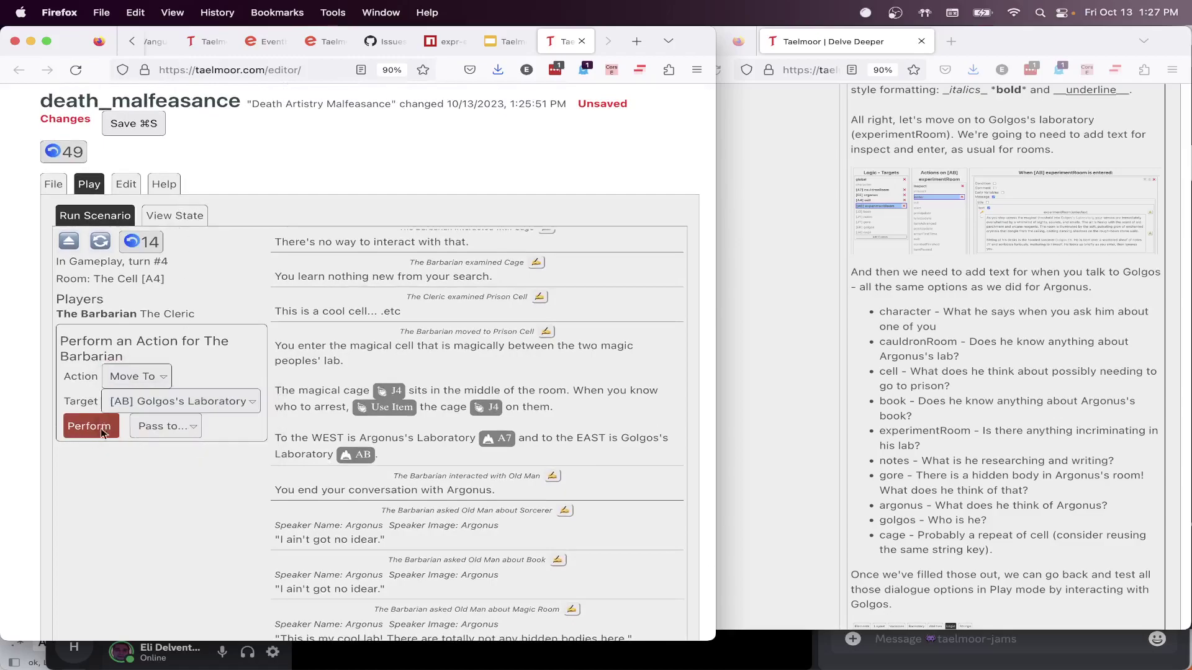
click(81, 427)
scroll(429, 275, up, 1)
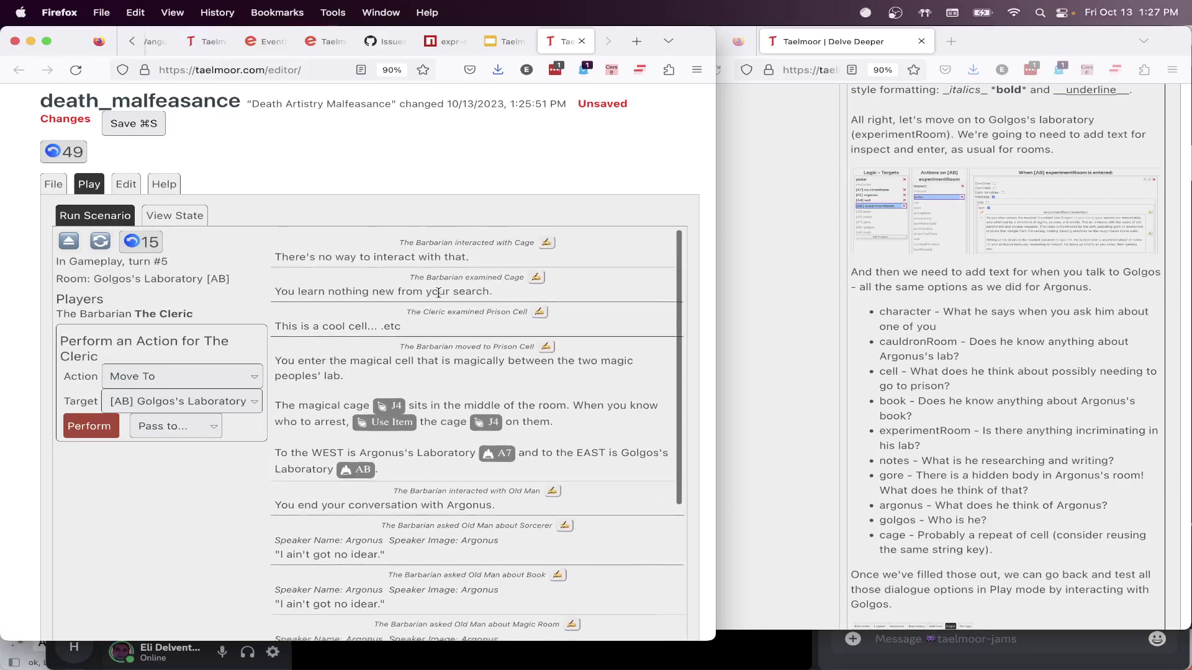
Add a logic block with a text message to the enter action of [AB] experimentRoom
click(126, 184)
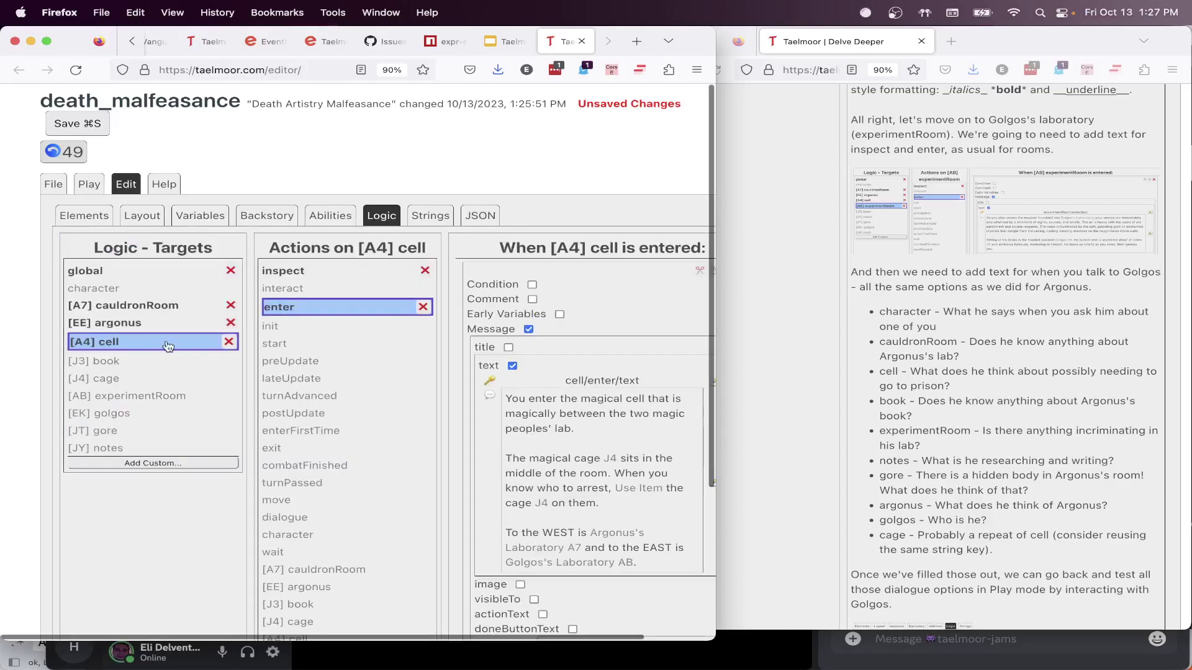
click(135, 397)
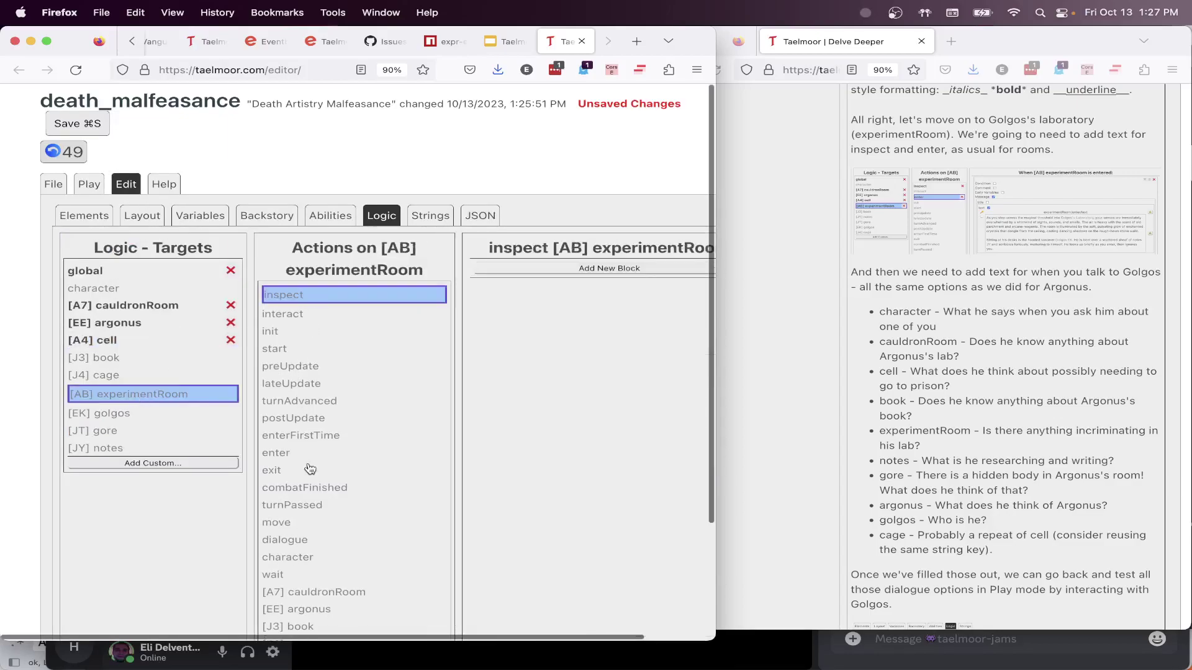
click(293, 451)
scroll(564, 320, right, 2)
click(544, 290)
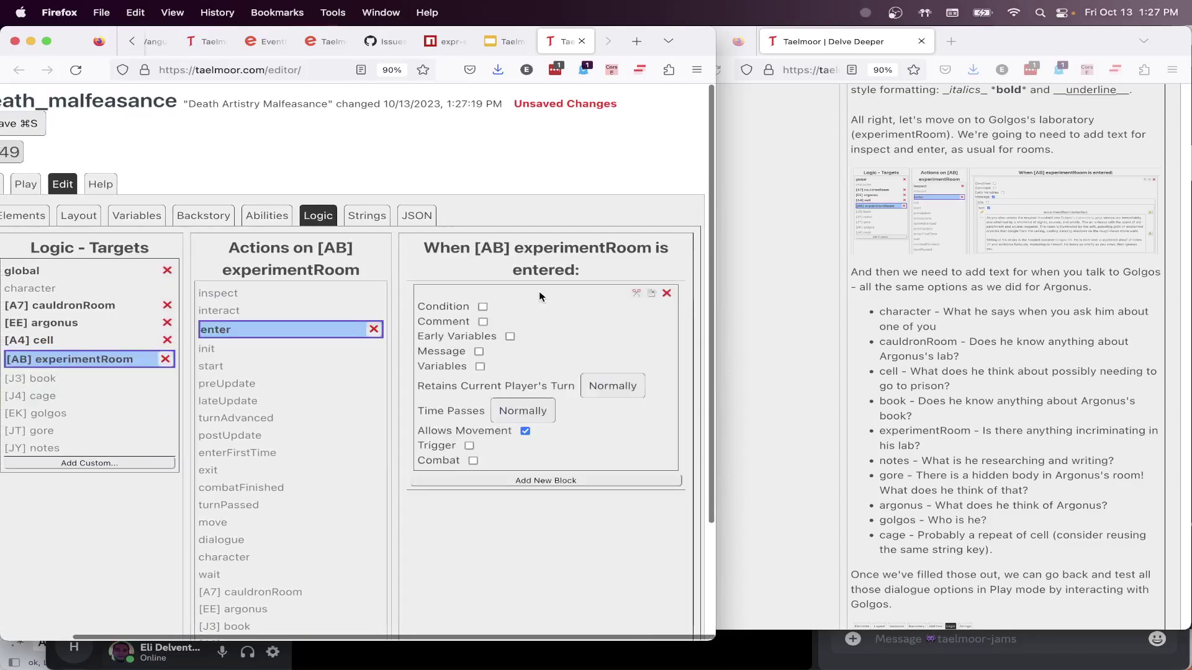
click(480, 352)
click(459, 385)
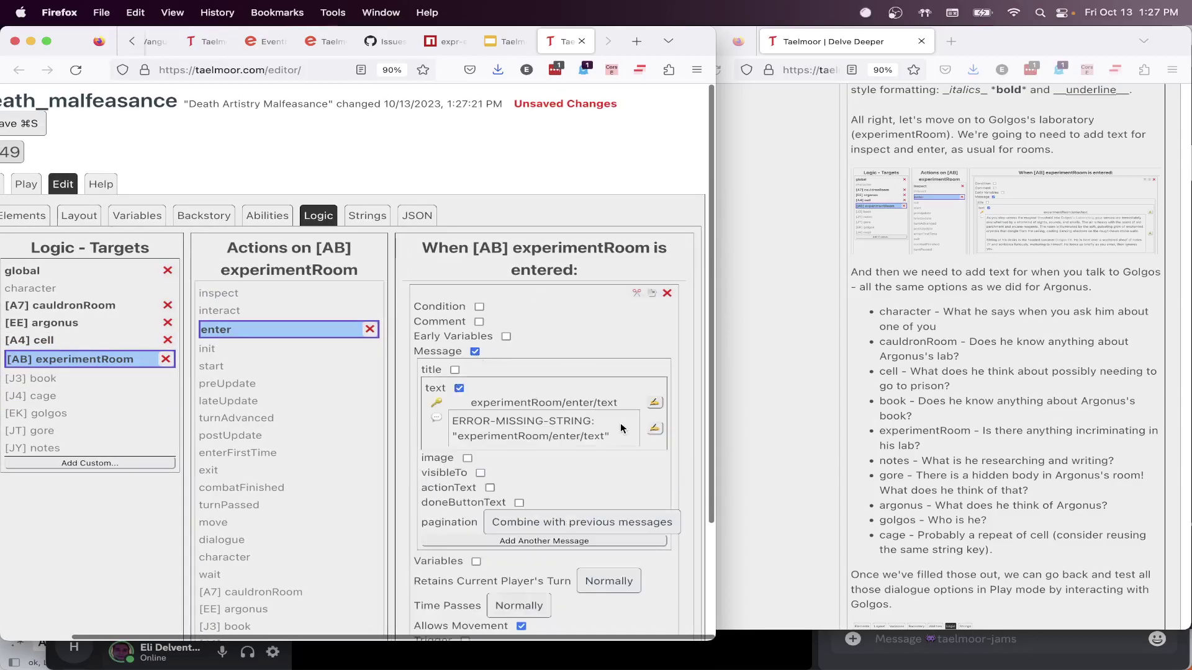
Write and save experimentRoom/enter/text: "You're in a way cooler lab!", blank line, "{{golgos.fullName()}} is sitting there. He is looking at {{notes.fullName()}}."
click(615, 428)
text(Y)
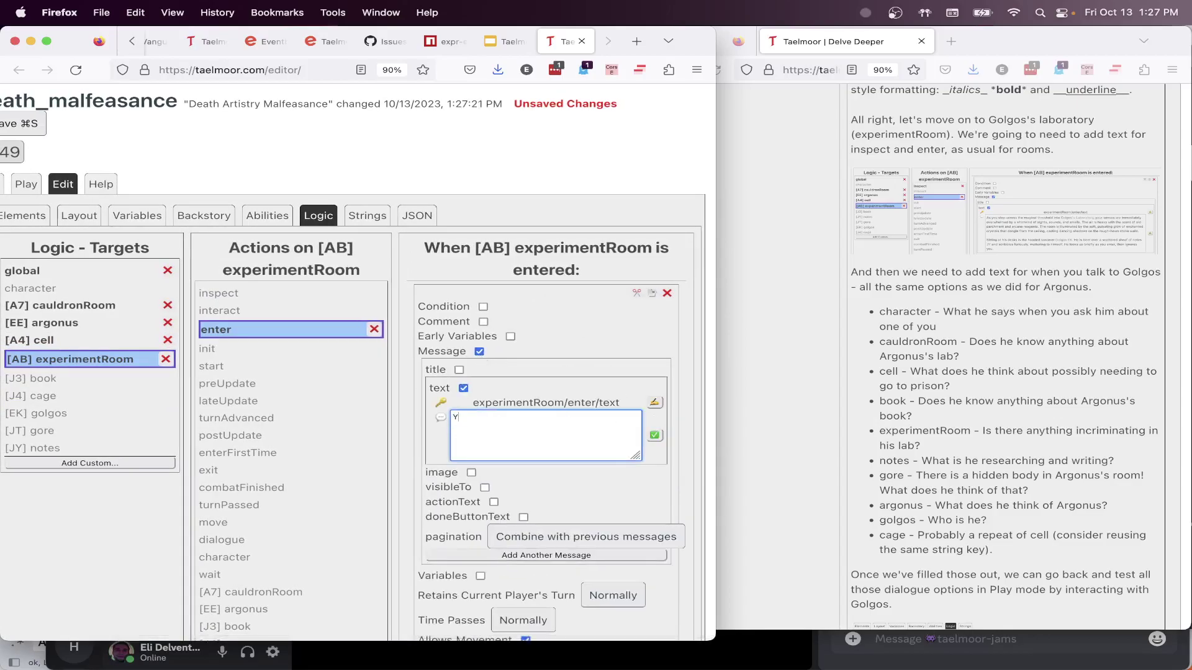
text(ou're in a way cooler lab!)
key(Return)
key(Return)
text({{g)
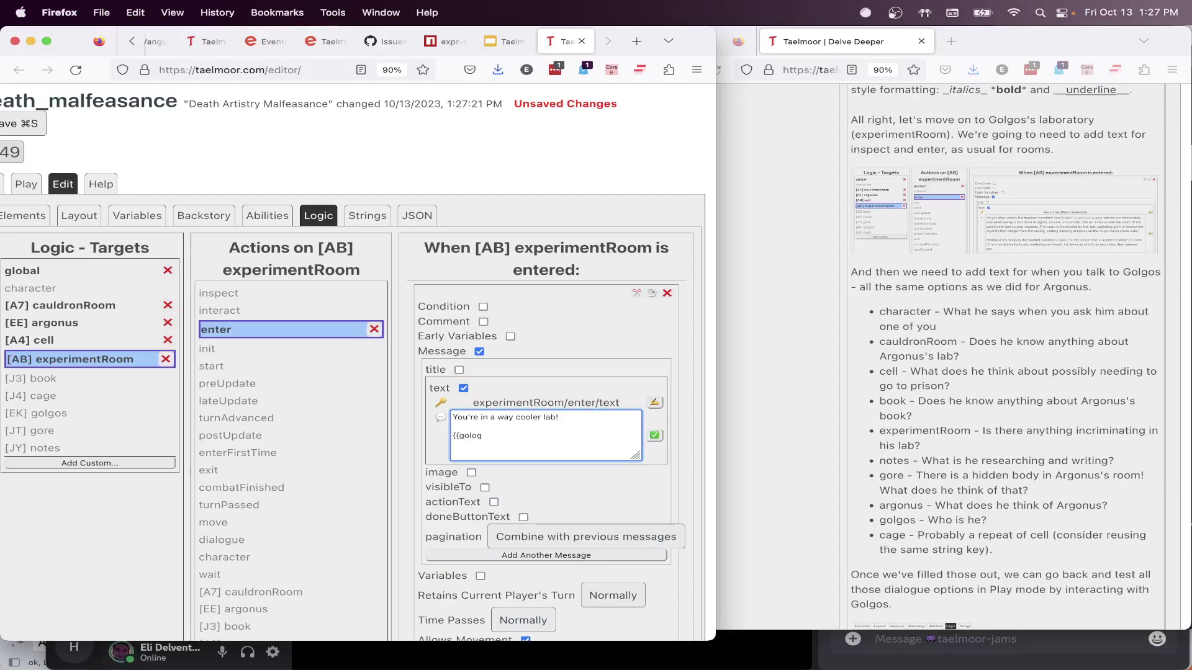
text(olgos.fullName()}} is sitti)
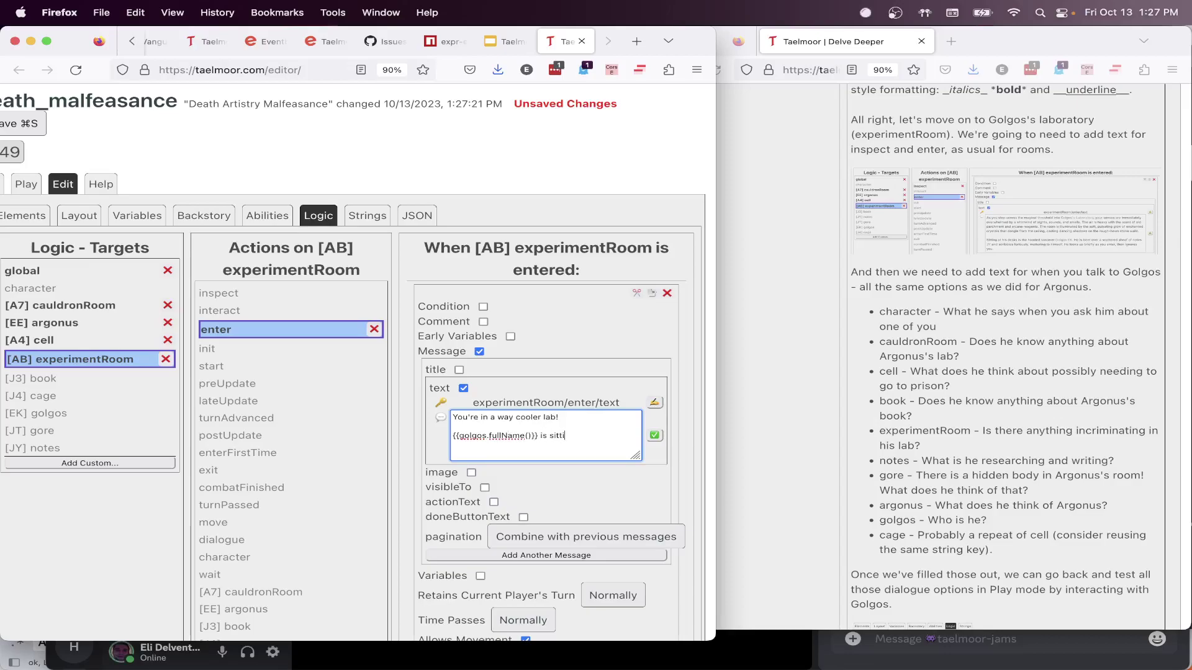
text(ng there. He is looking)
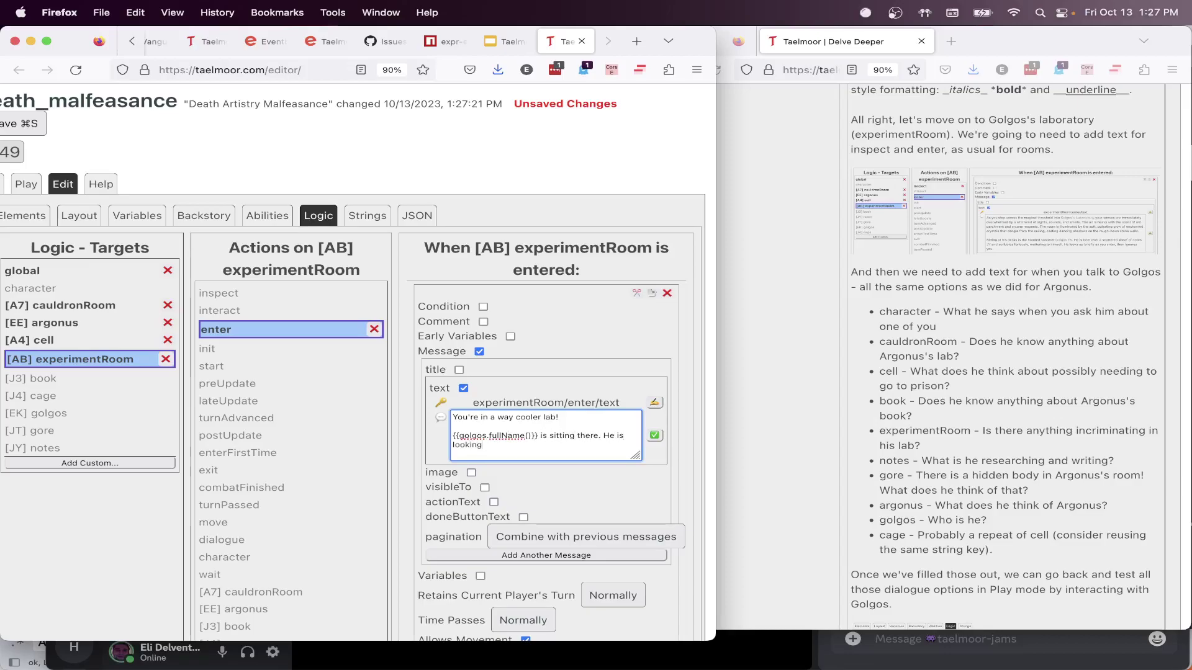
text( at {{notes.fullName()}}.)
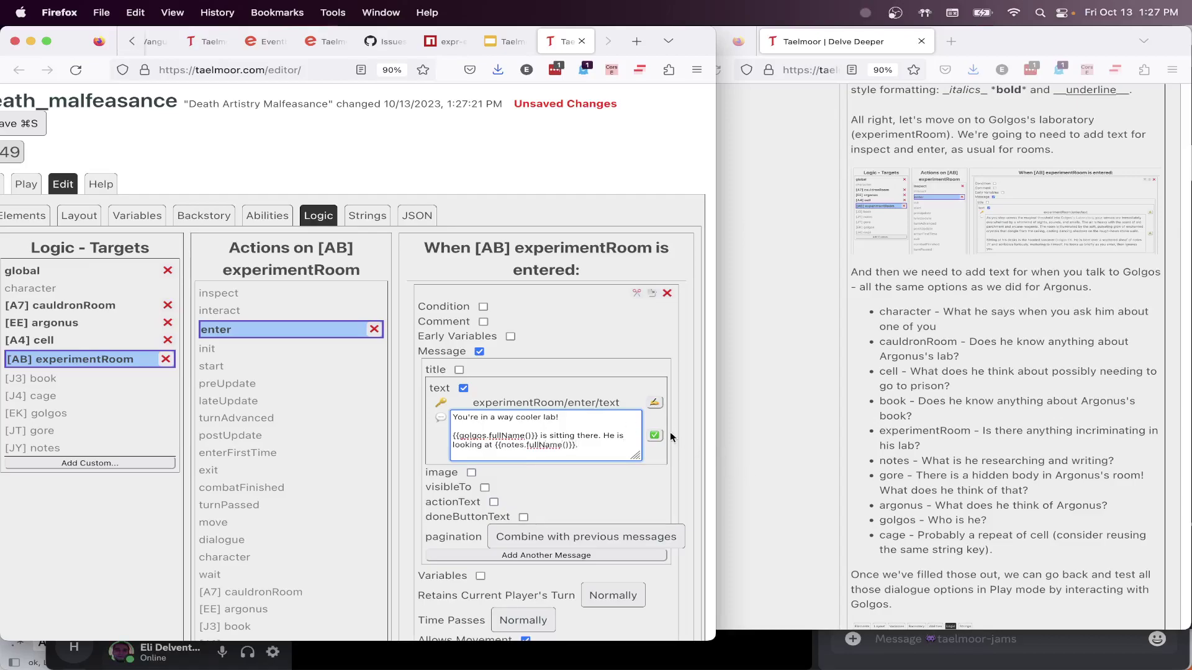
click(654, 434)
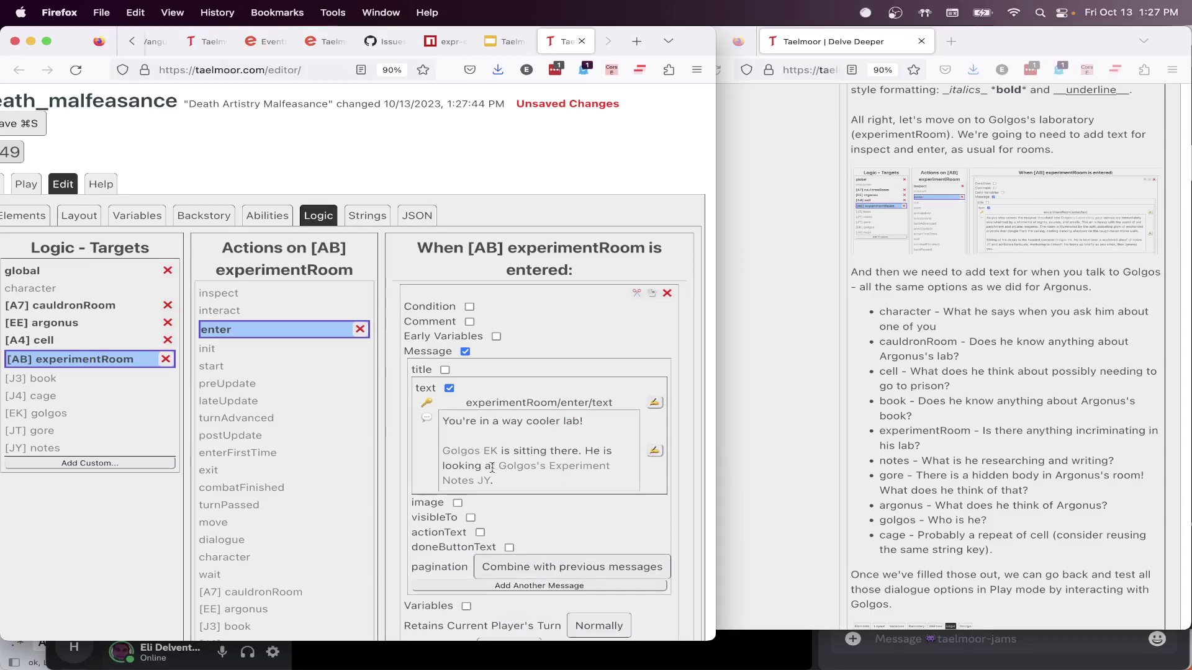
Reload the scenario in Play mode and check the message for The Barbarian entering Golgos's Laboratory
scroll(561, 478, down, 2)
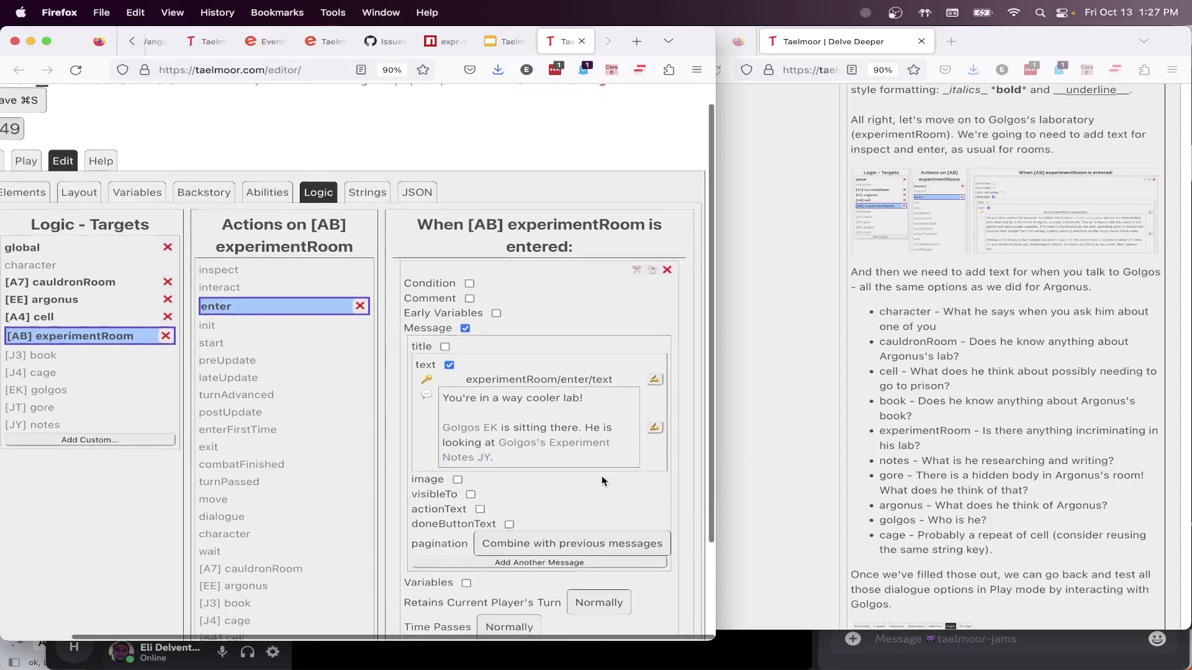
scroll(580, 480, left, 3)
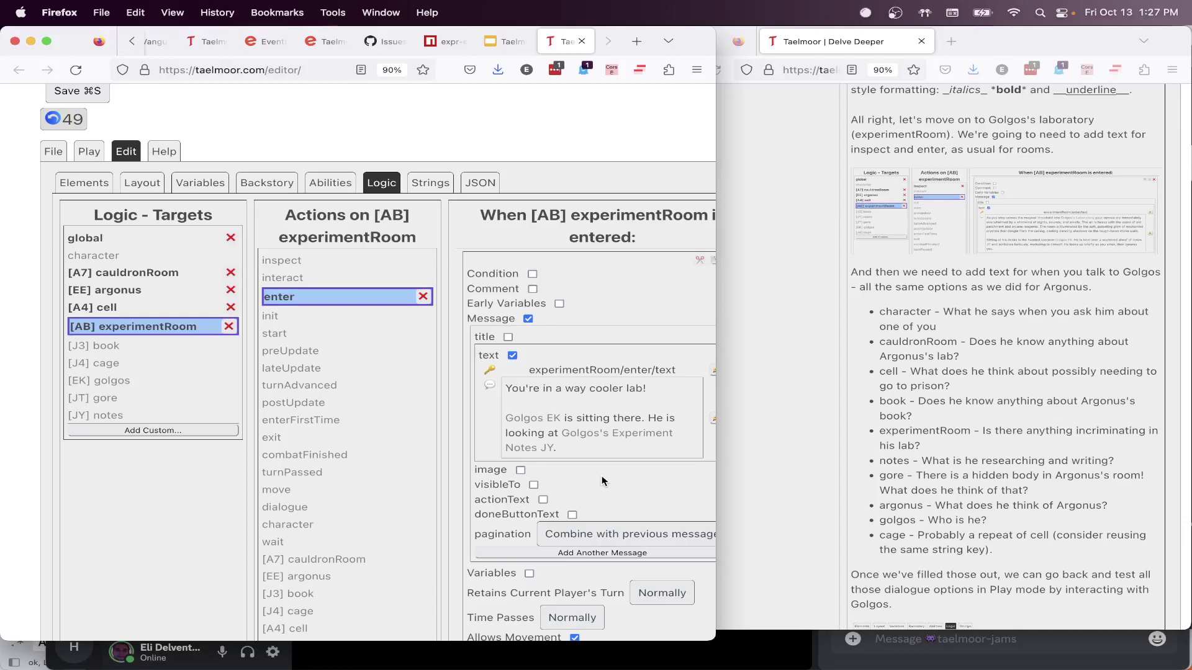
click(310, 261)
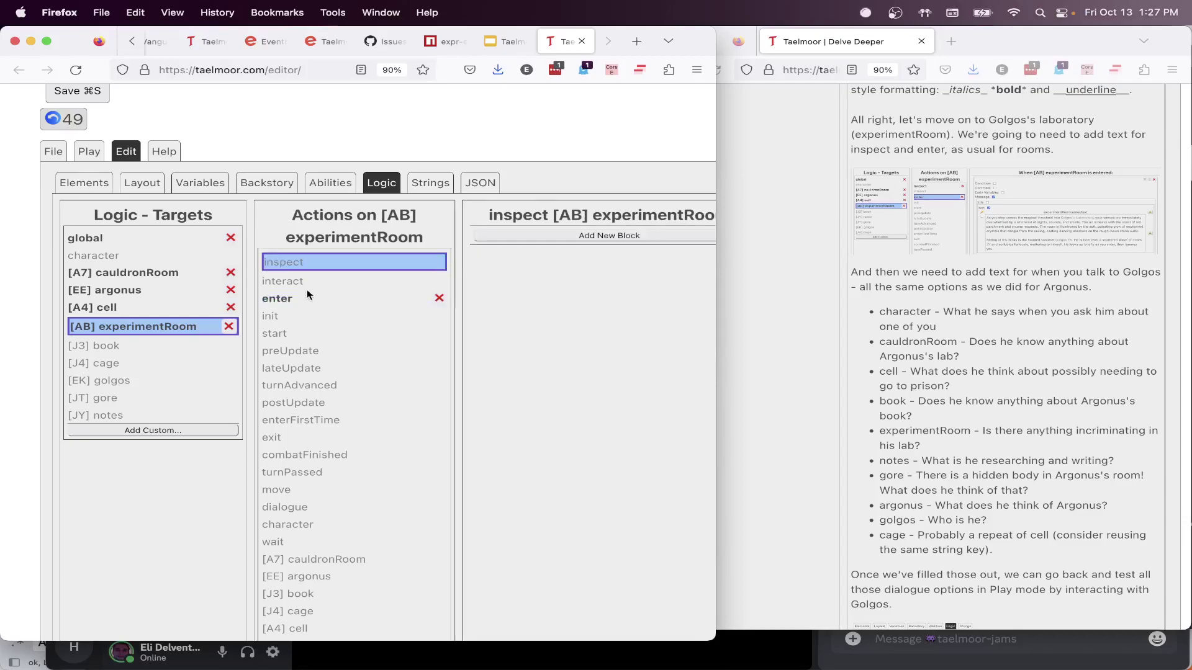
click(306, 298)
click(90, 155)
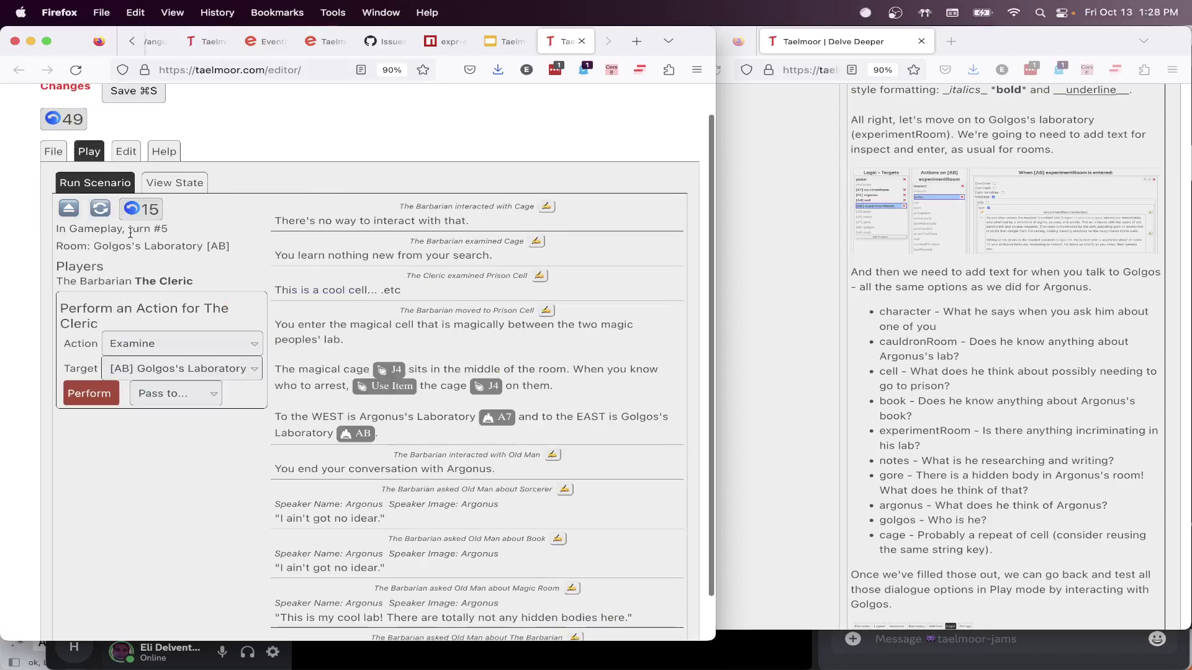
click(100, 208)
drag(391, 278, 299, 221)
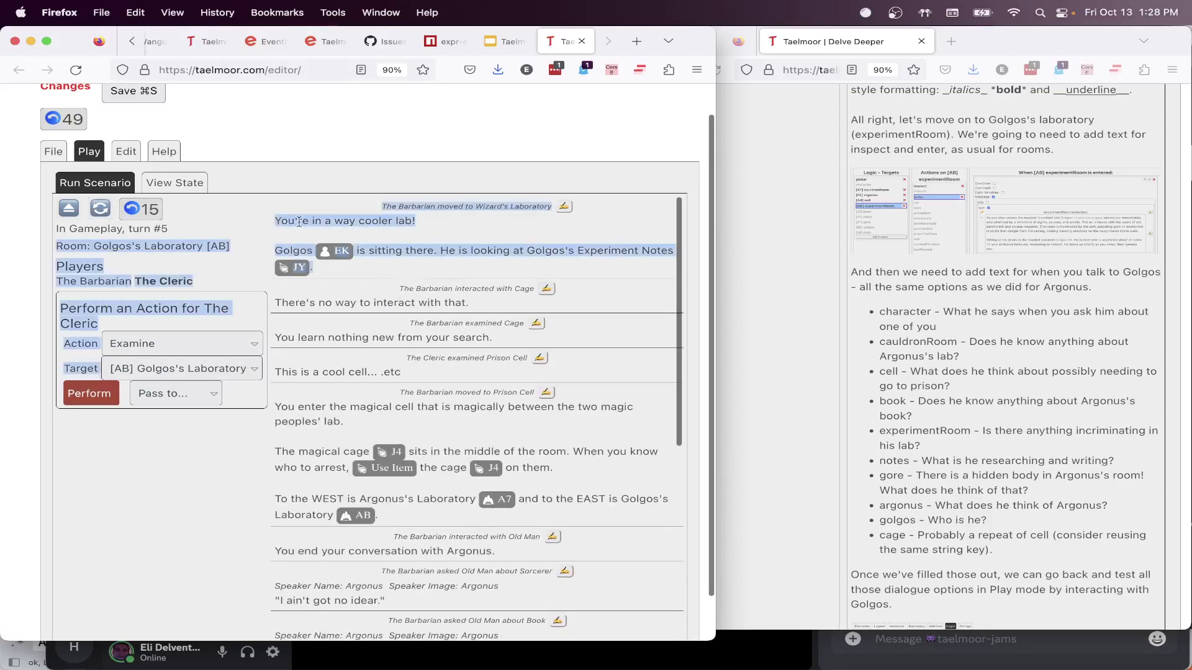
click(474, 242)
scroll(473, 242, down, 1)
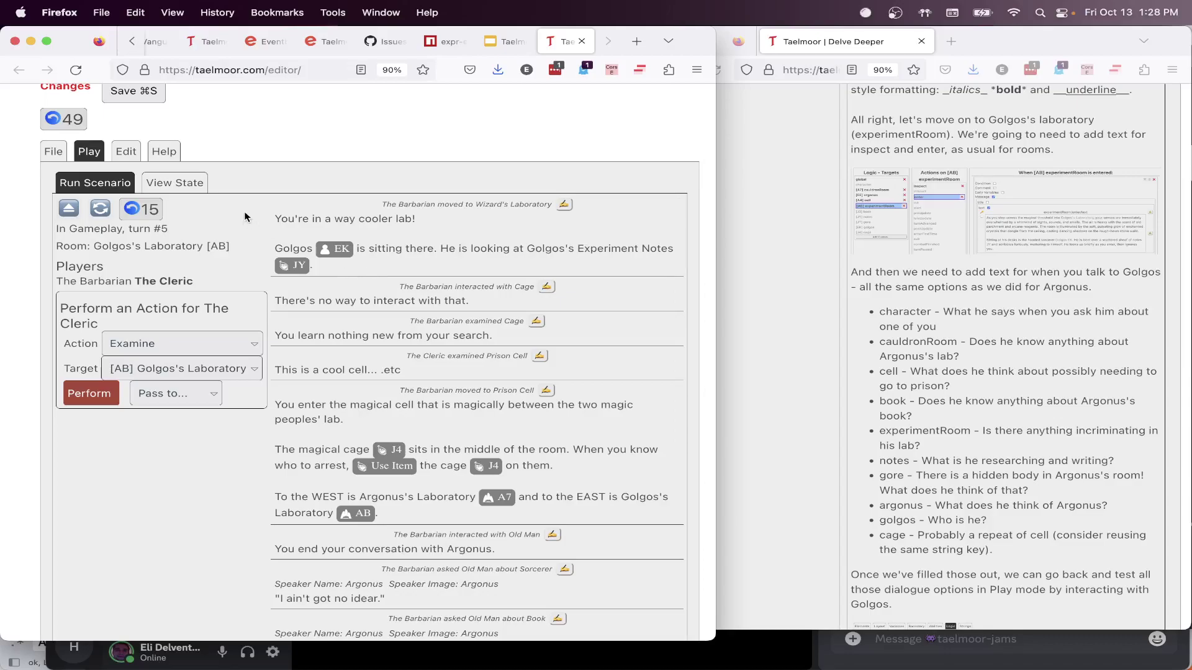
Add a logic block to the dialogue enter action of [EK] golgos in Edit mode, without a comment
click(126, 152)
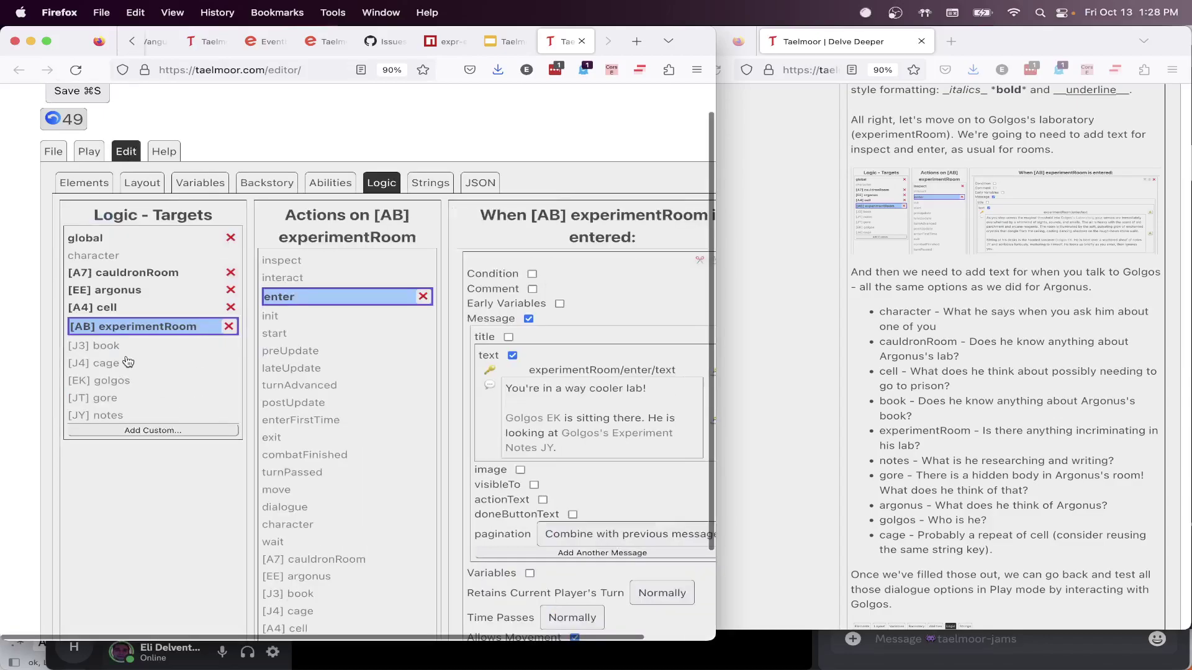
click(116, 380)
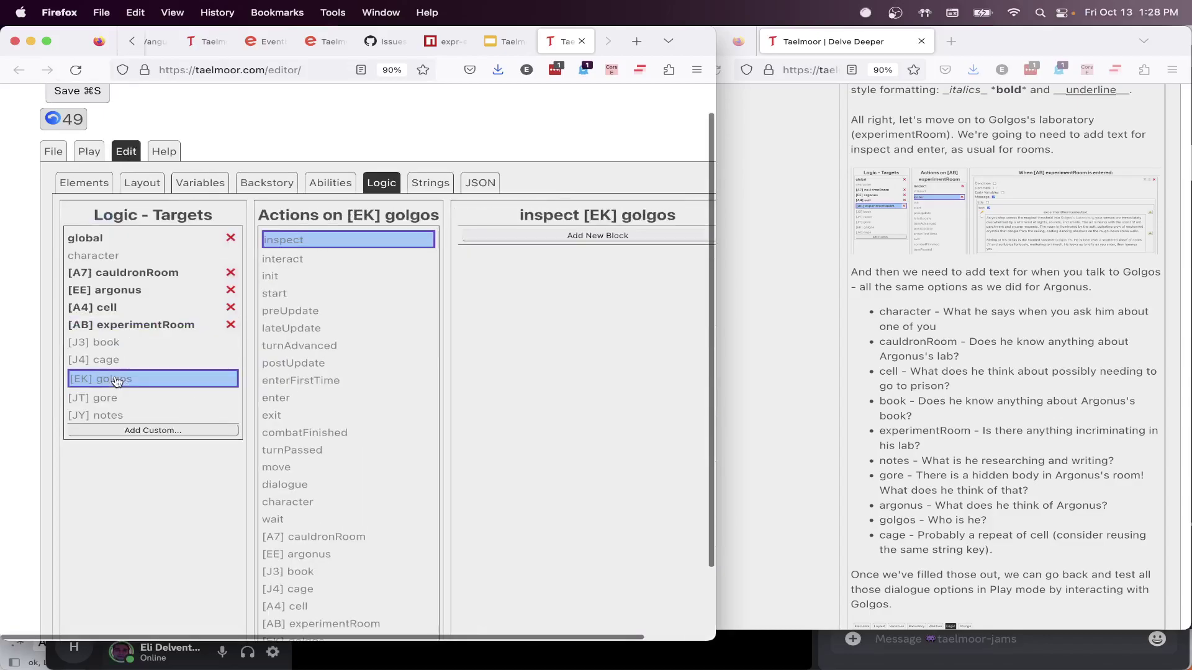
click(290, 485)
scroll(517, 364, down, 1)
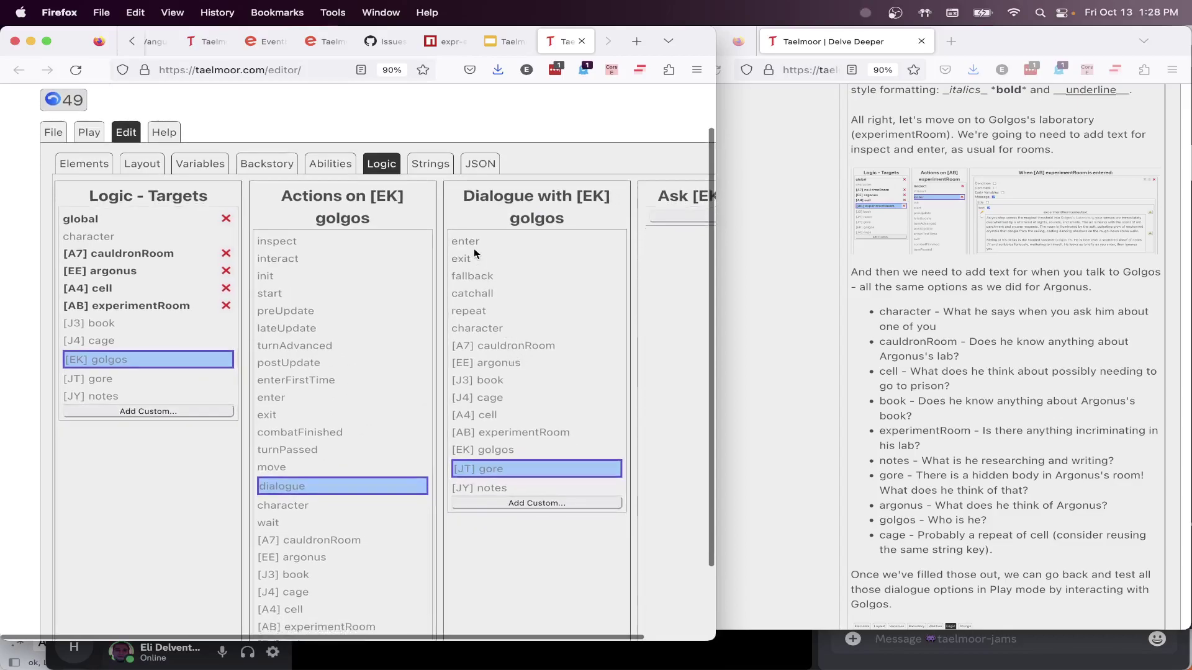
click(474, 244)
click(545, 217)
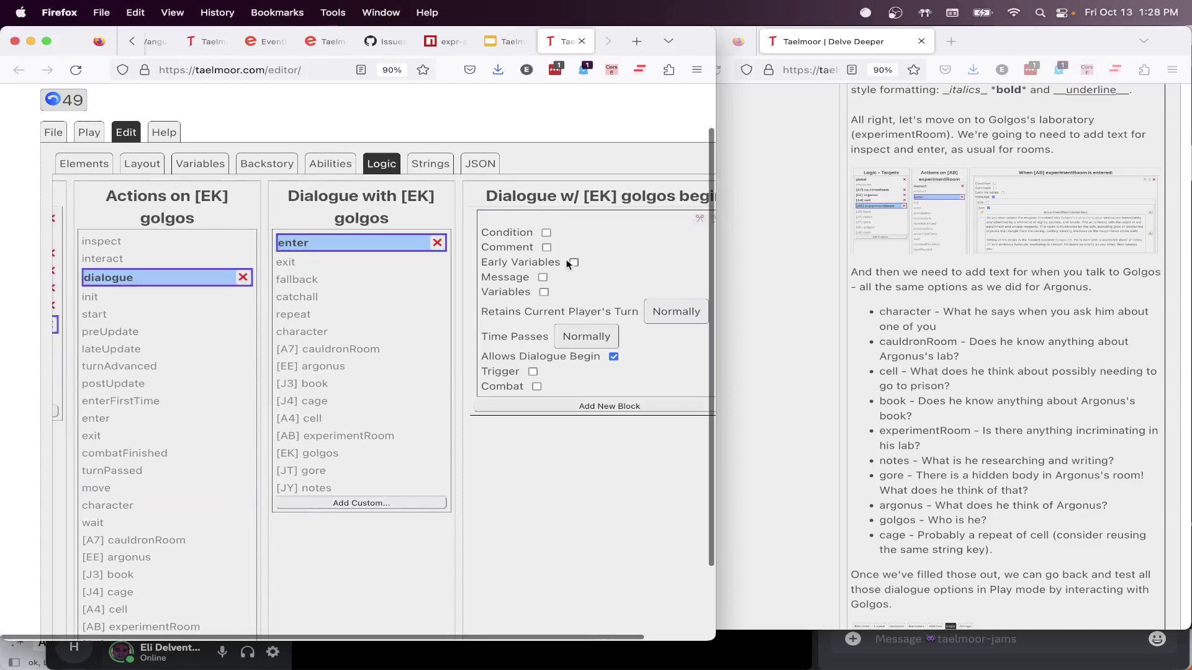
click(486, 247)
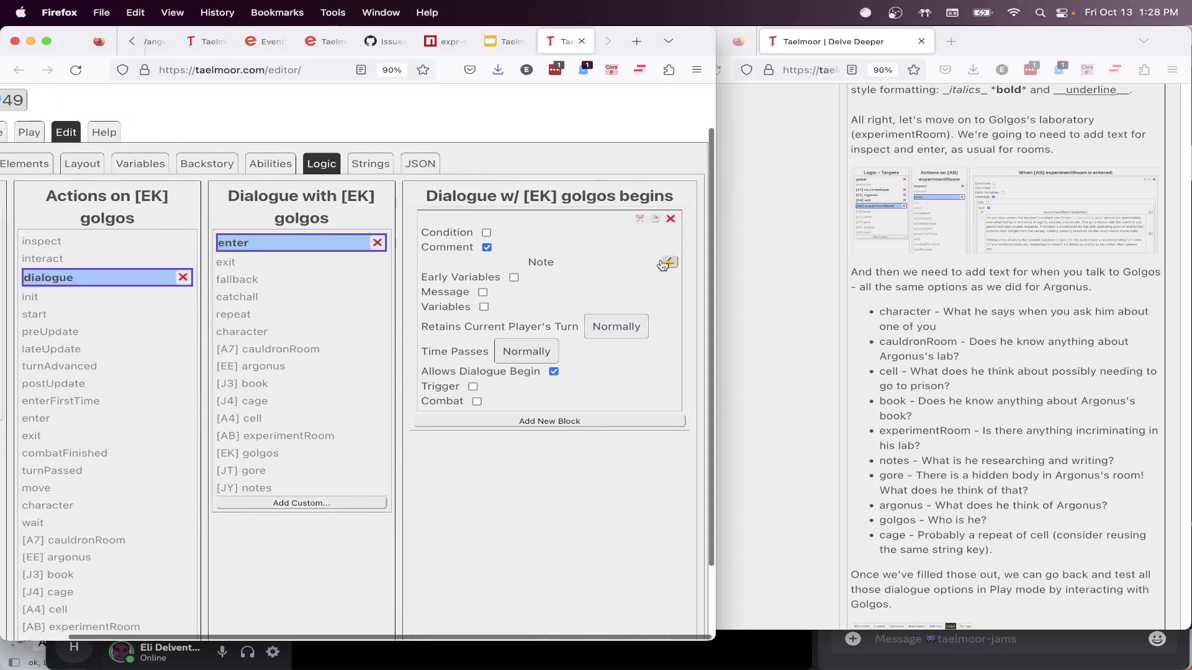
click(487, 247)
Add a message to the block and save golgos/enter/text as "Leave me alone!" in quotation marks
click(483, 277)
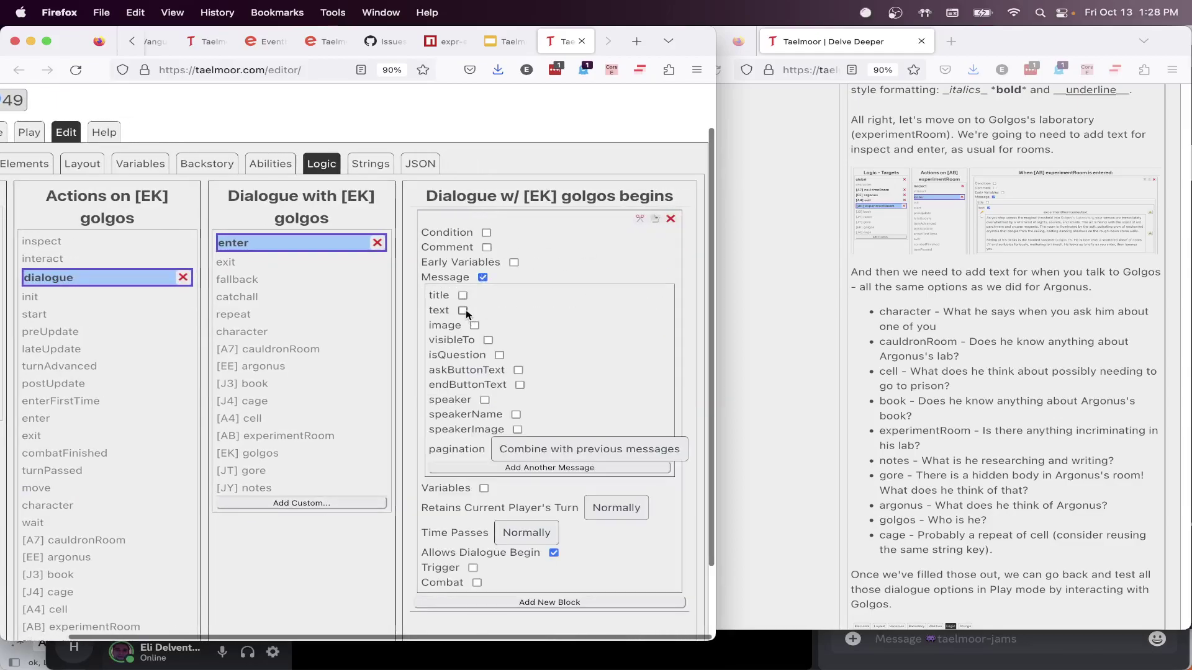
click(463, 310)
key(super+a)
key(BackSpace)
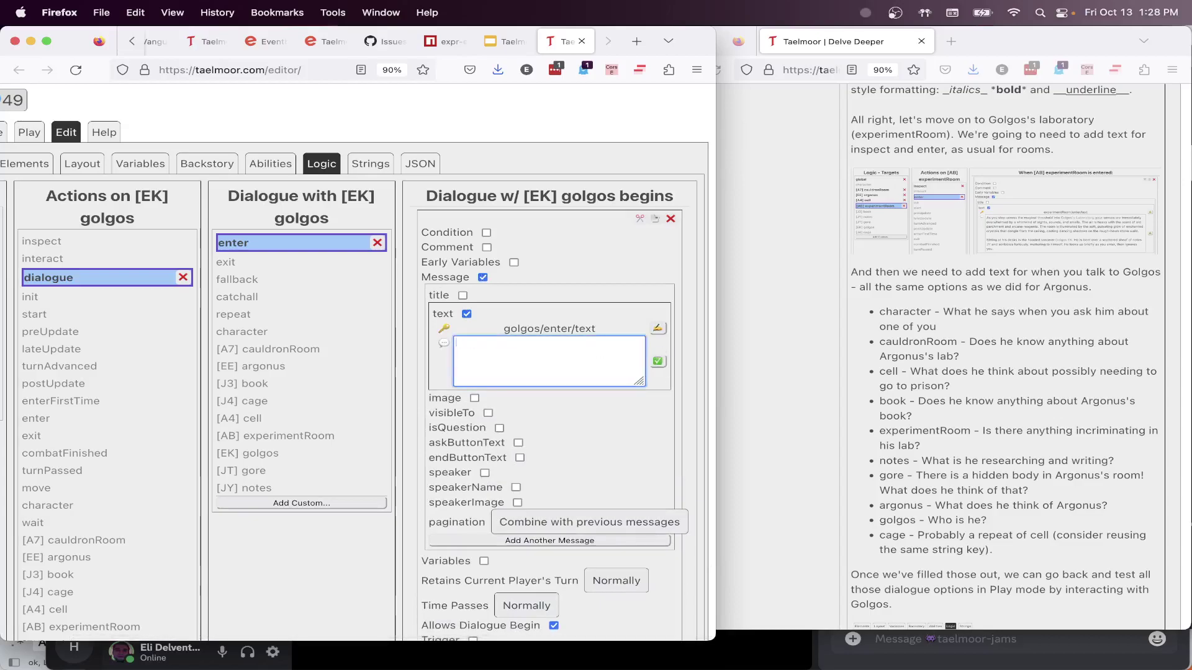
text("Leave me aklone!)
click(658, 361)
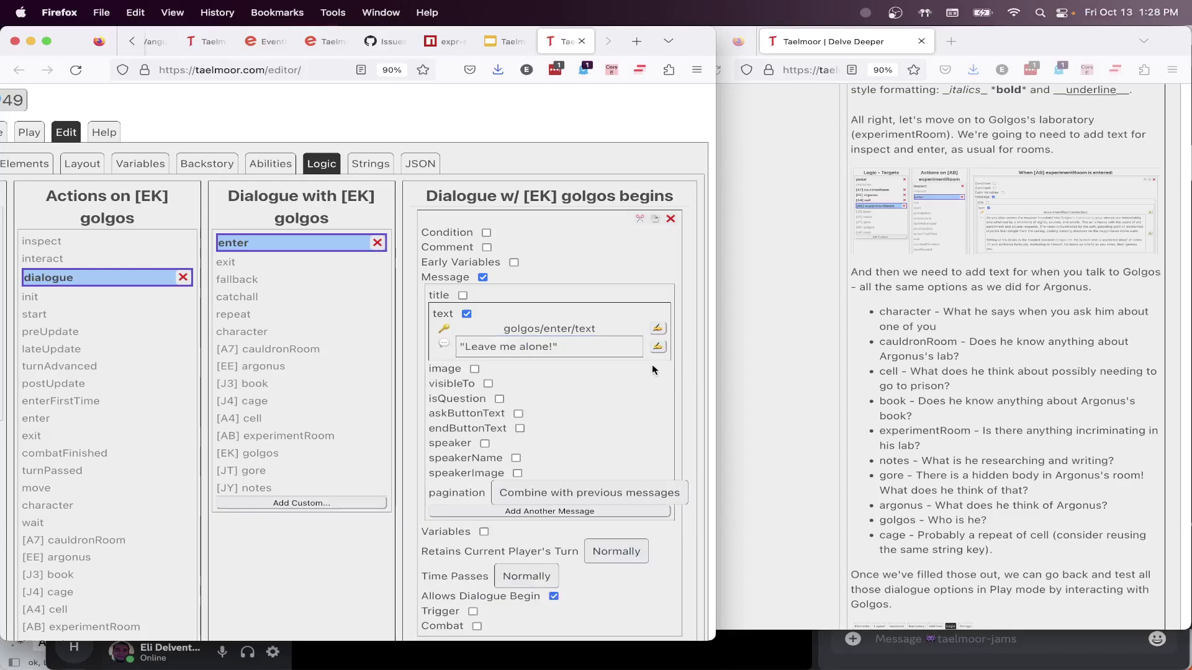
Have The Cleric interact with [EK] Golgos in Play mode to test the dialogue opening
scroll(193, 185, left, 5)
scroll(193, 185, left, 3)
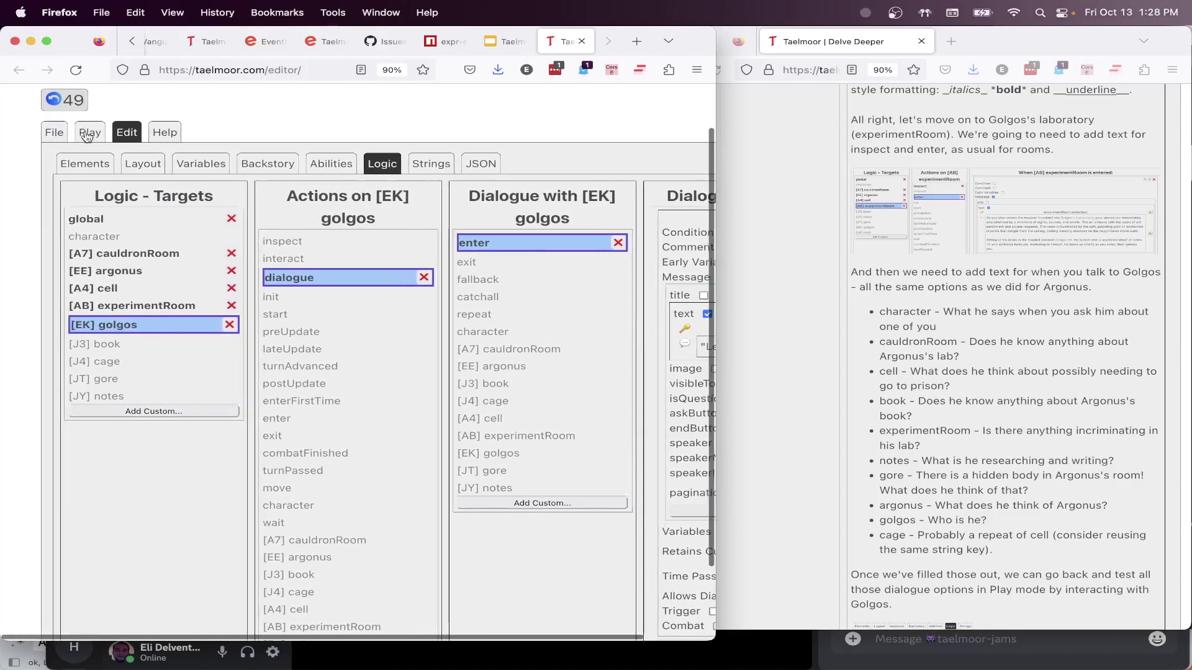
click(89, 132)
click(189, 333)
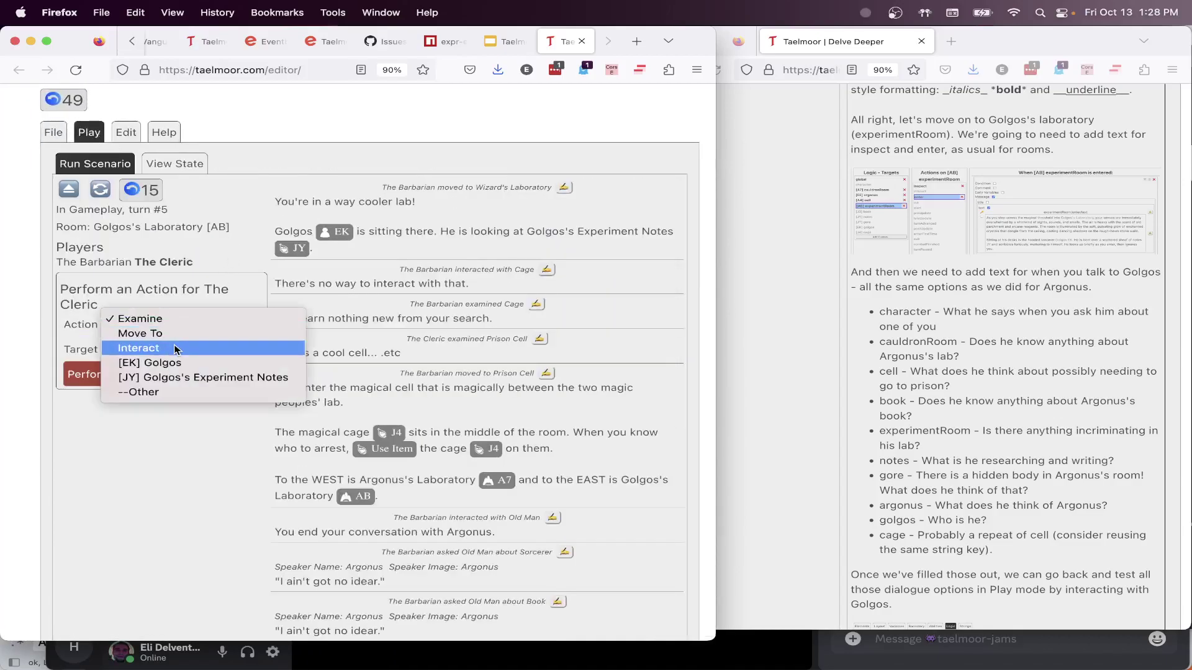
click(173, 345)
click(177, 347)
click(180, 360)
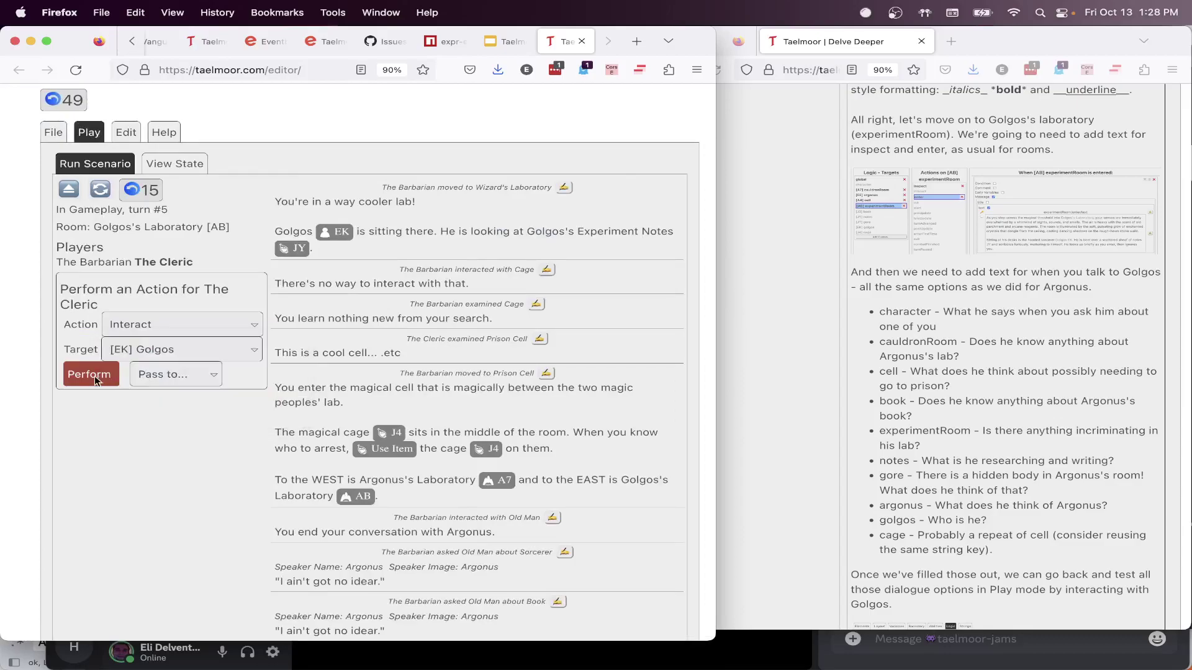
click(90, 374)
Check Golgos's opening line, and ask him about [AB] Golgos's Laboratory as The Barbarian
drag(413, 214, 292, 199)
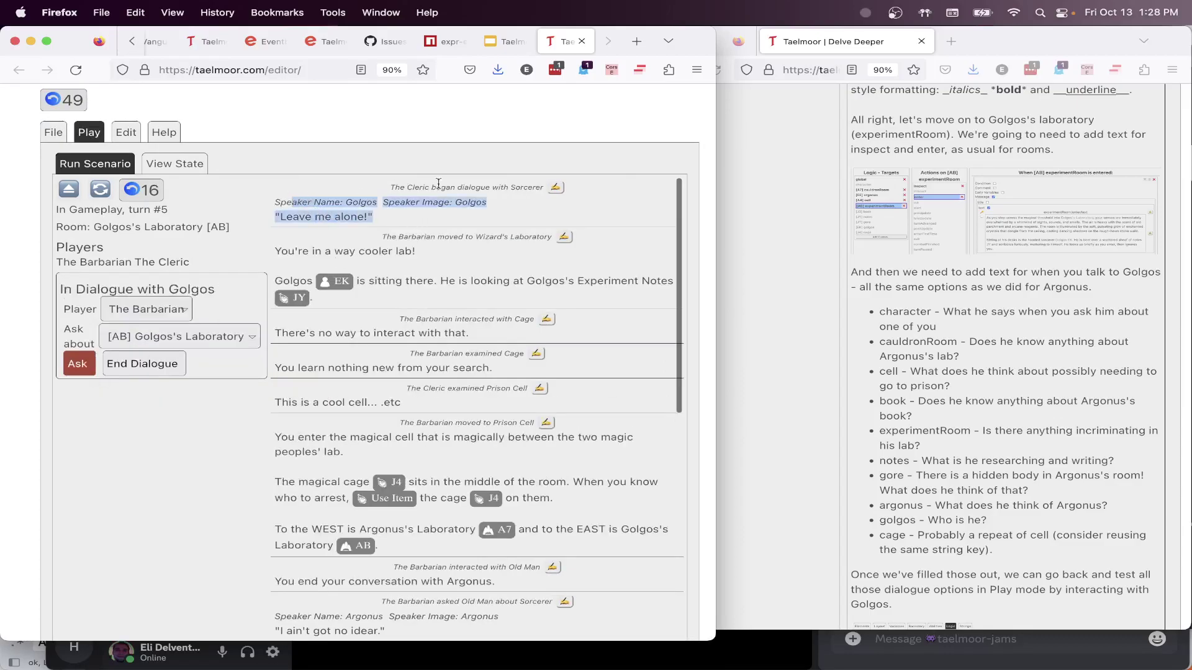
click(393, 223)
drag(392, 224, 59, 226)
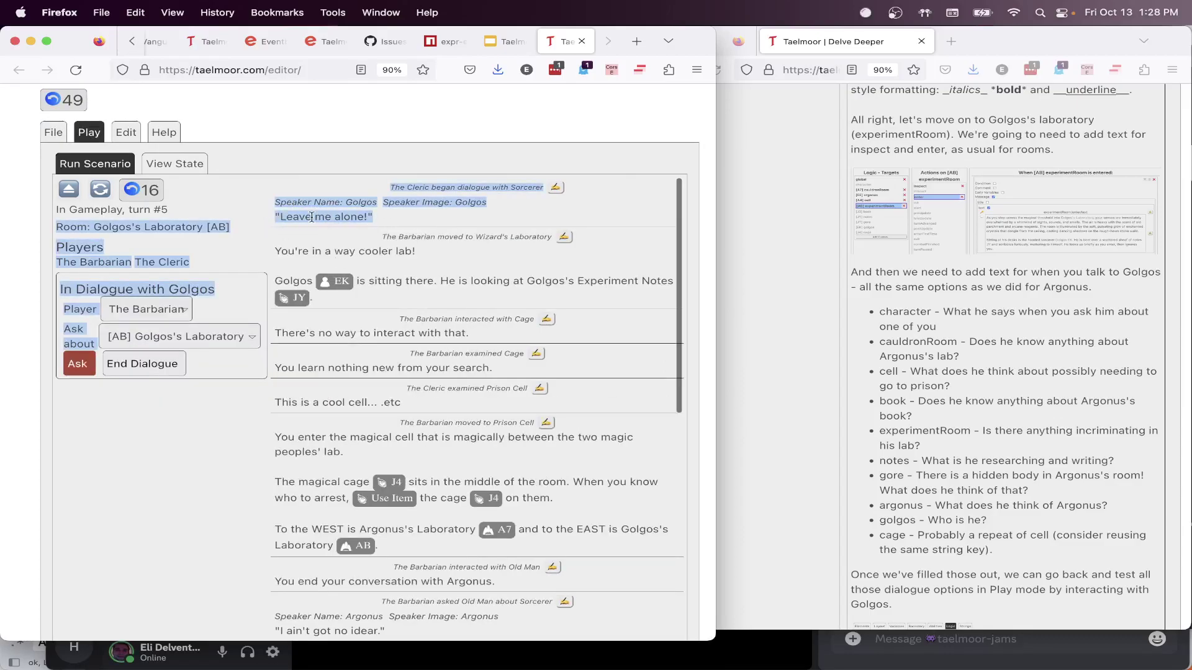
click(84, 364)
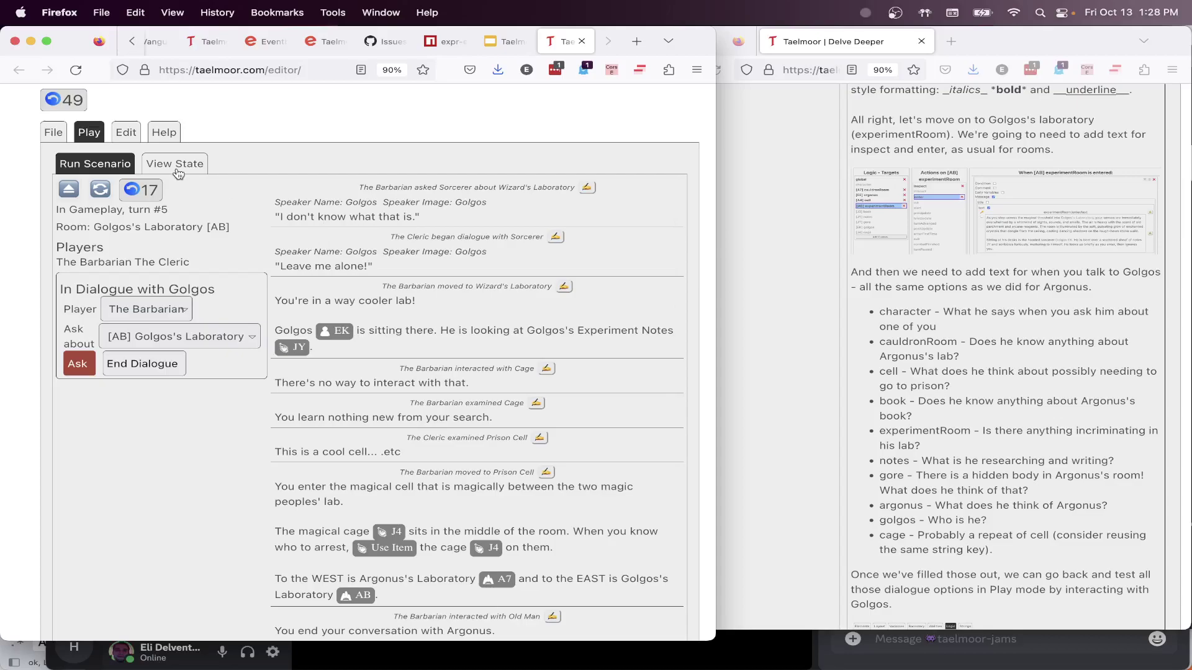
Return to Edit mode, read the guide's section on variables, and add a true/false variable to the scenario
click(132, 135)
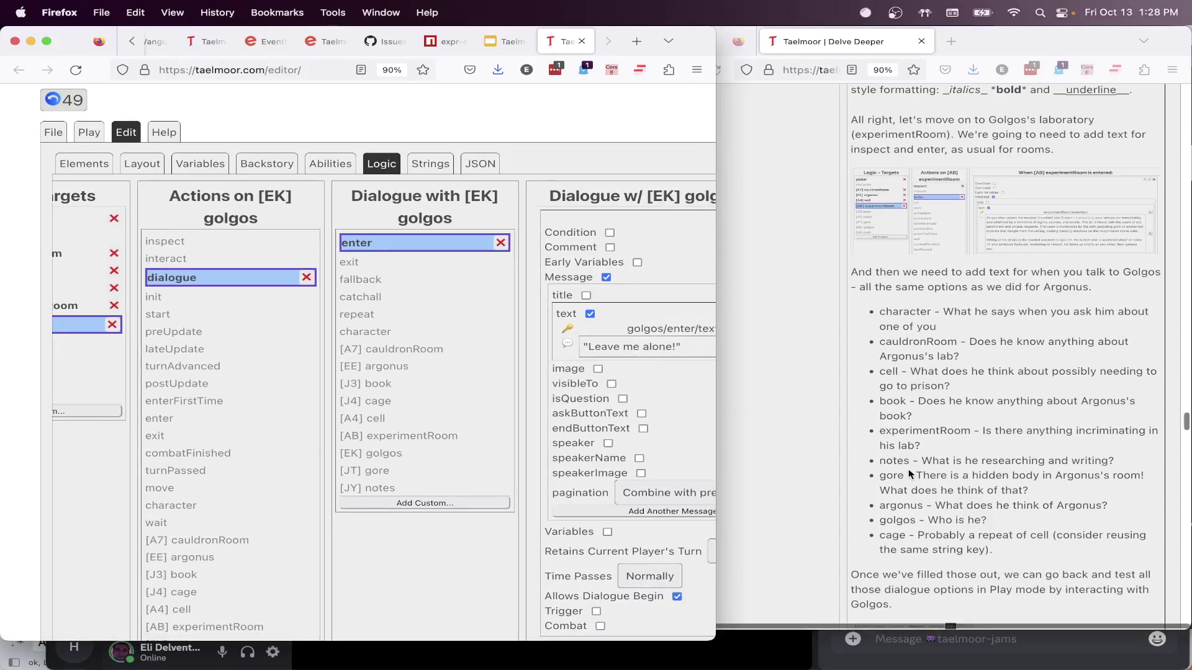
scroll(909, 474, down, 10)
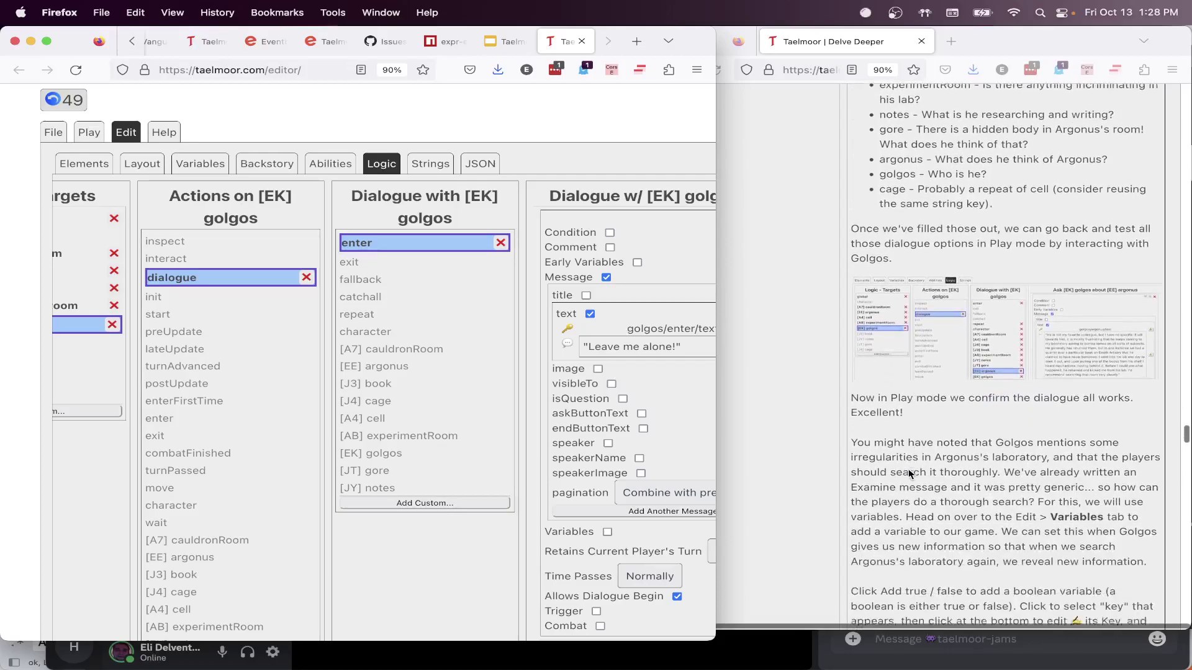
scroll(909, 474, down, 5)
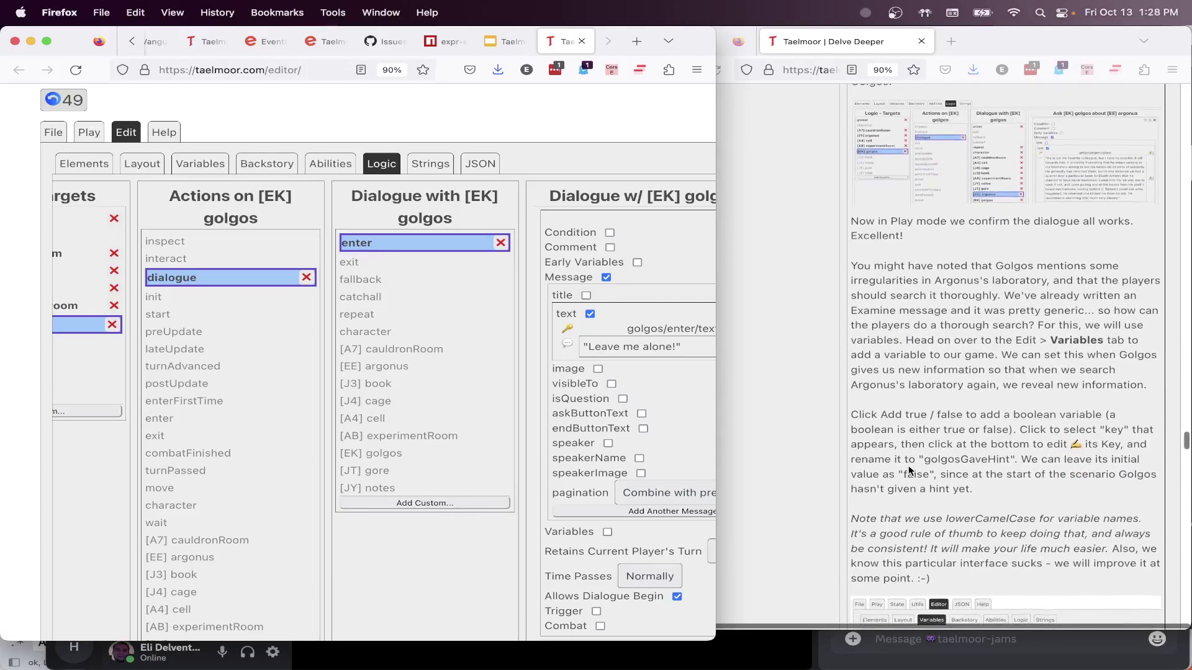
scroll(909, 470, down, 3)
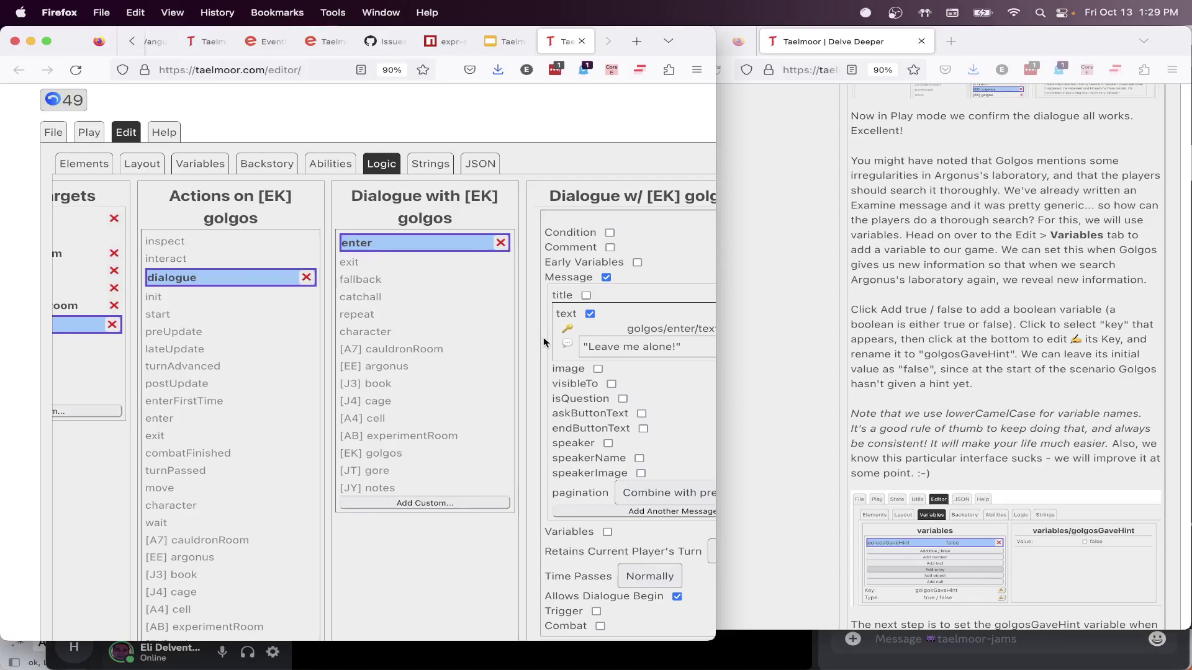
scroll(440, 335, left, 3)
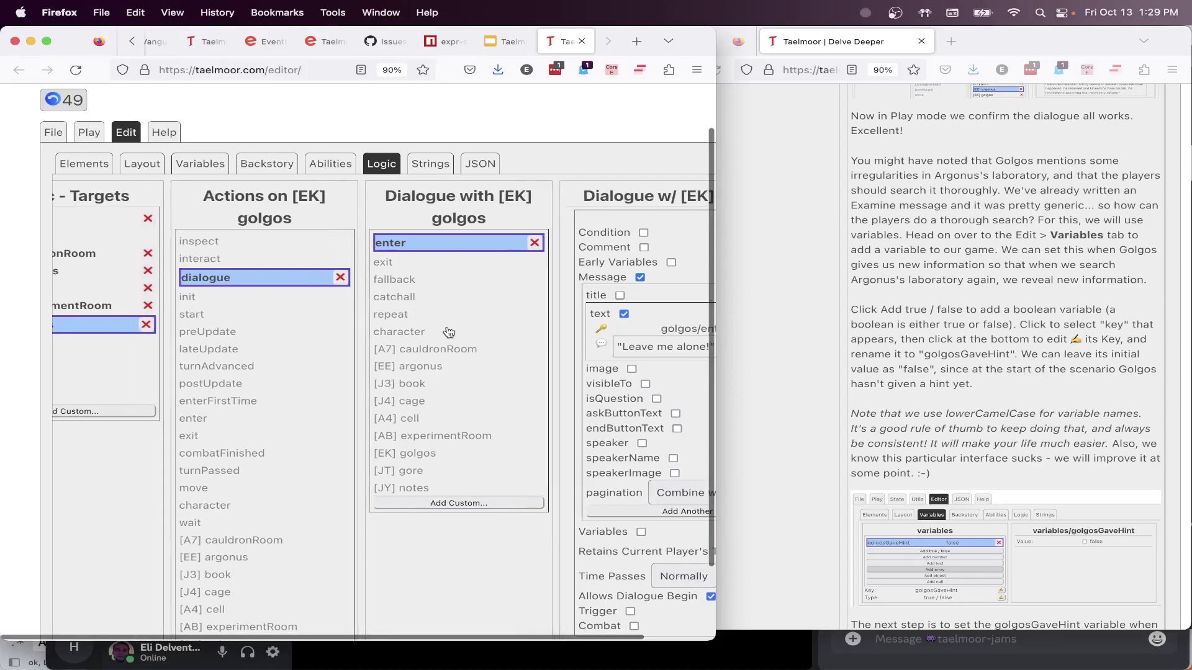
scroll(440, 337, left, 2)
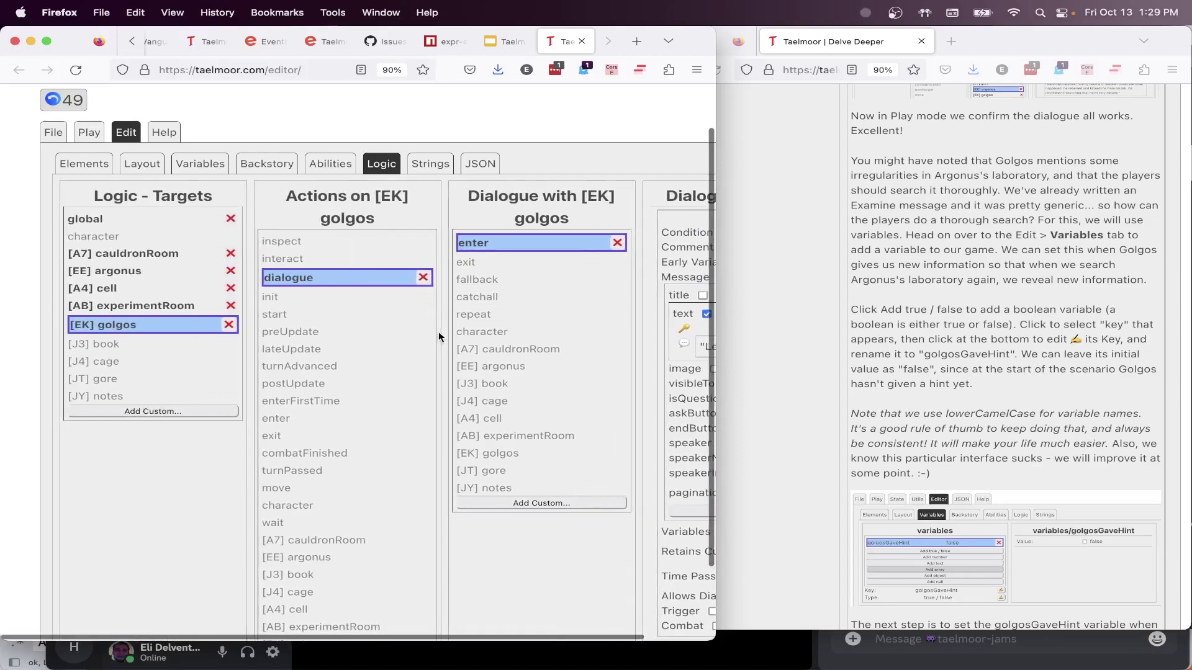
click(206, 164)
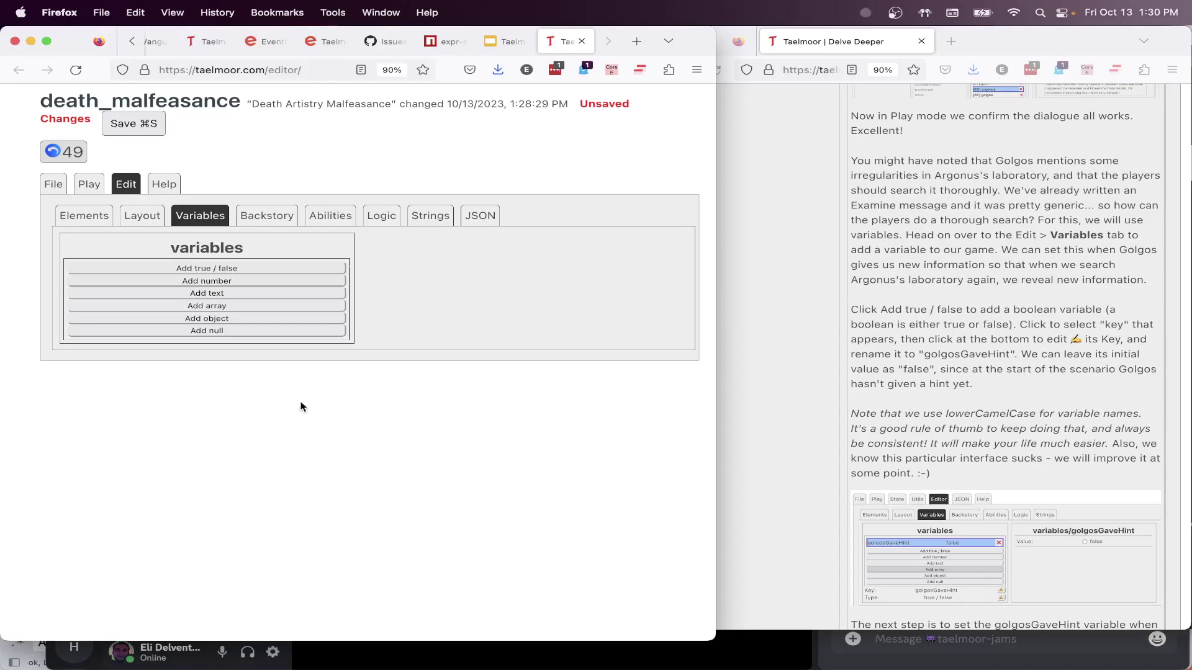
click(223, 269)
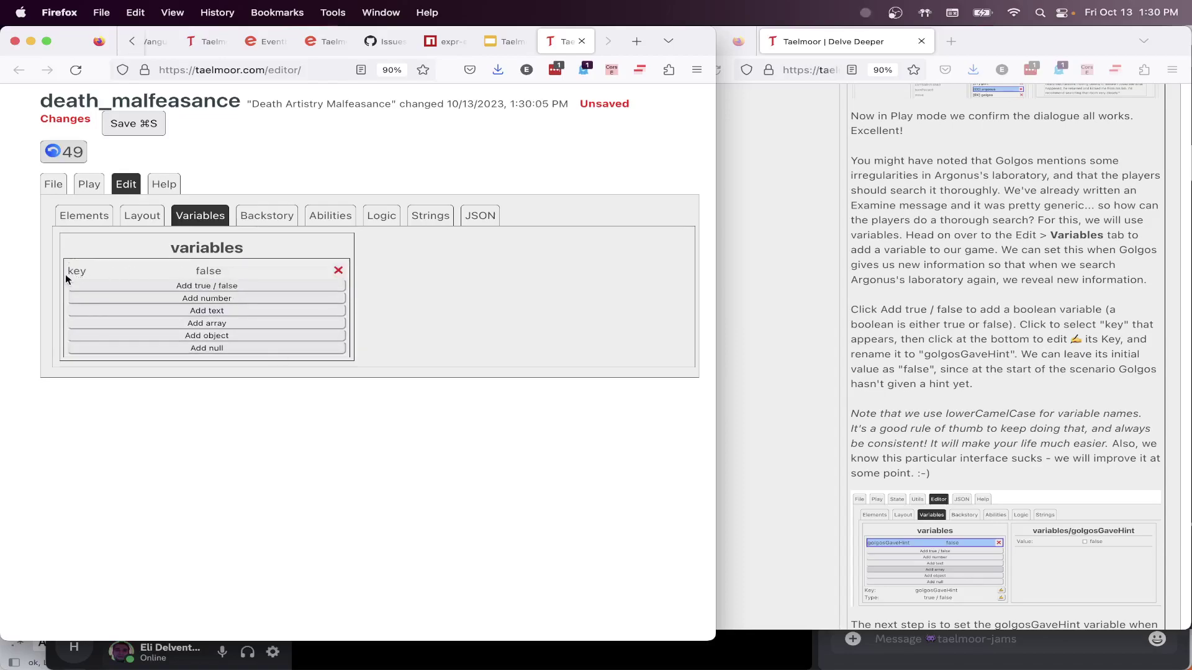
Rename the new variable's key as golgosGaveHint and leave its initial value false
click(101, 274)
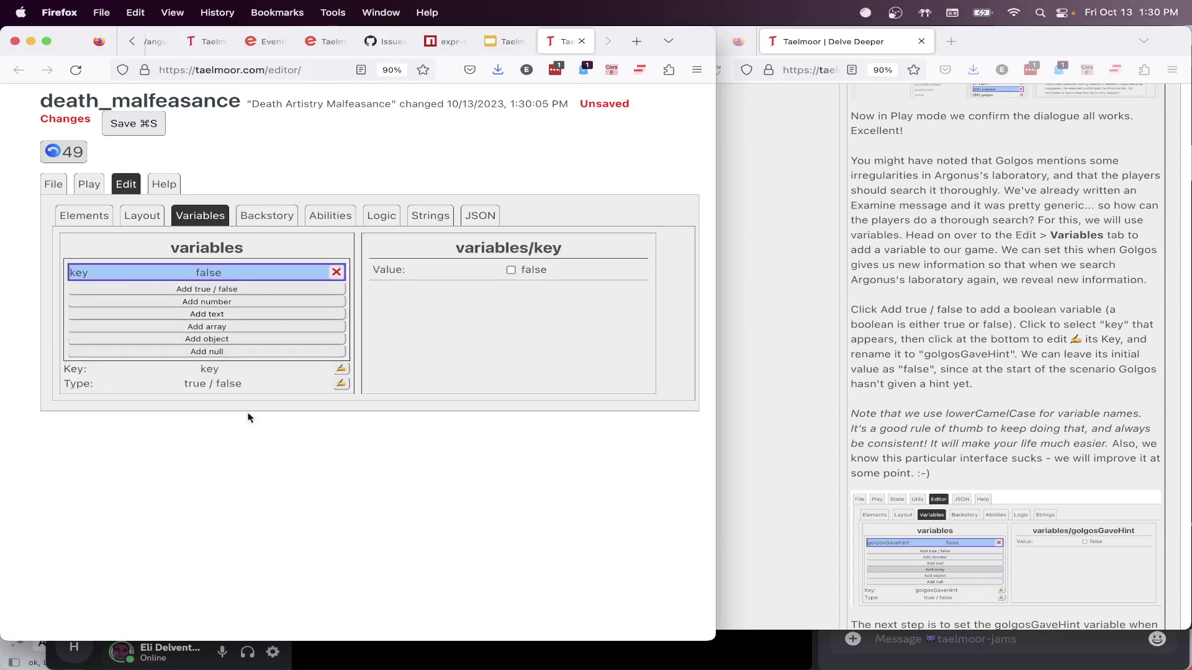
double_click(214, 369)
click(241, 371)
click(342, 372)
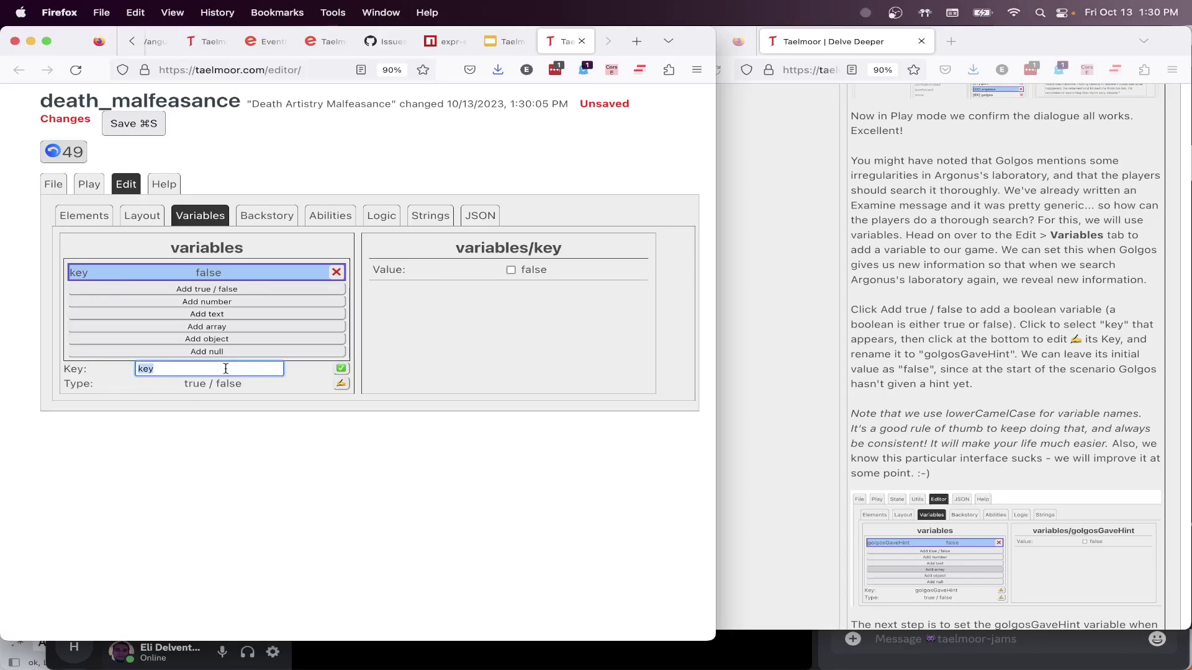
text(golgosGaveHint)
drag(137, 368, 214, 369)
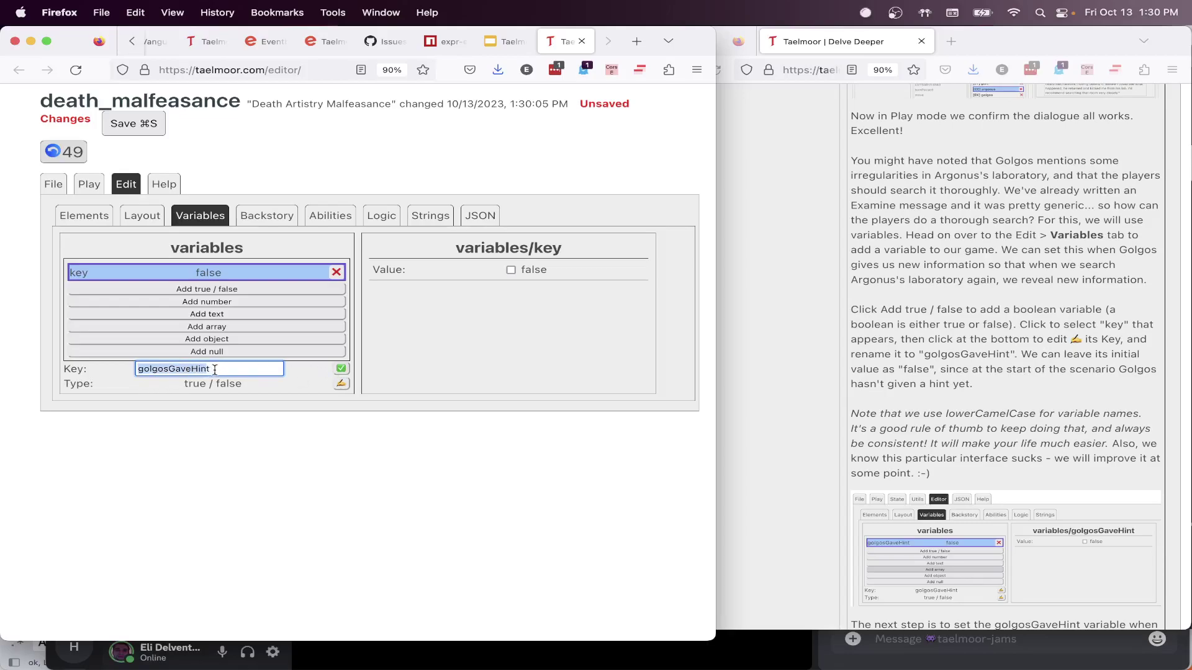
click(222, 369)
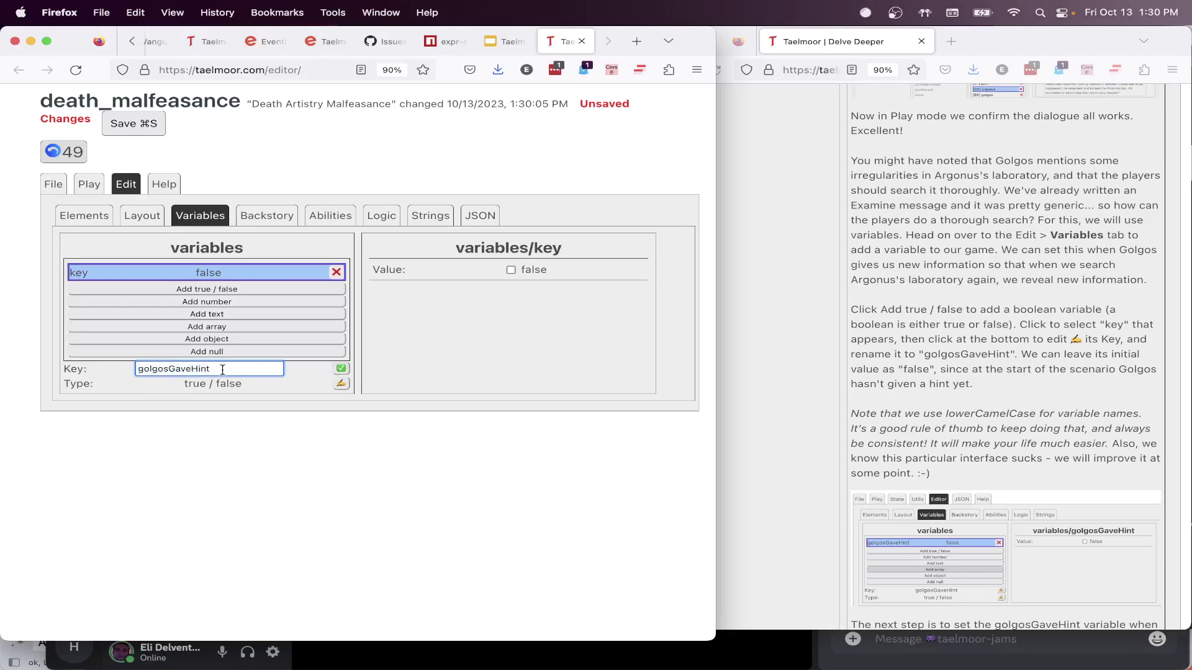
click(341, 369)
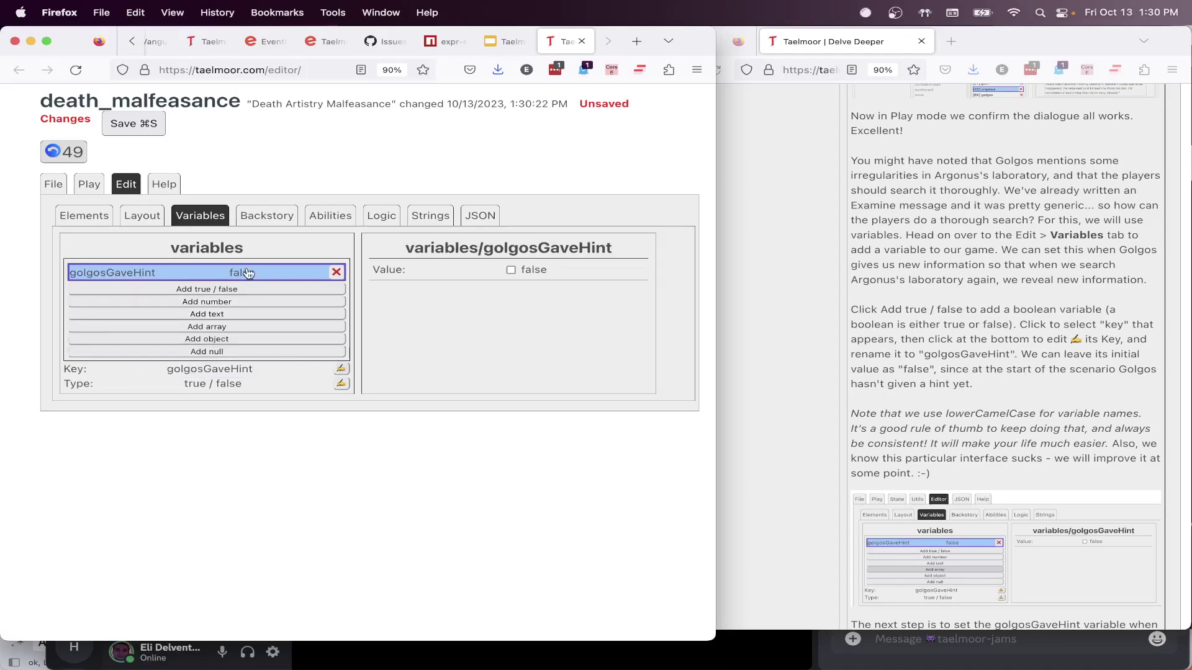
click(511, 271)
click(511, 271)
Add a logic block with a text message for asking [EK] golgos about [A7] cauldronRoom
click(388, 222)
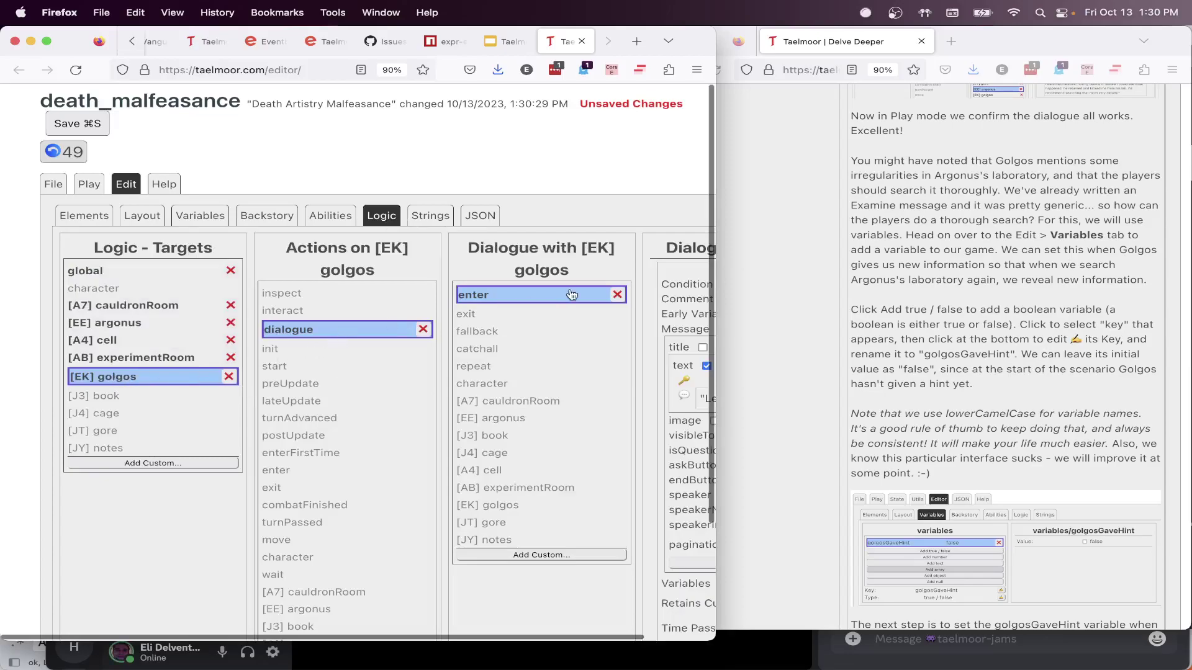
scroll(553, 365, down, 2)
scroll(553, 364, right, 2)
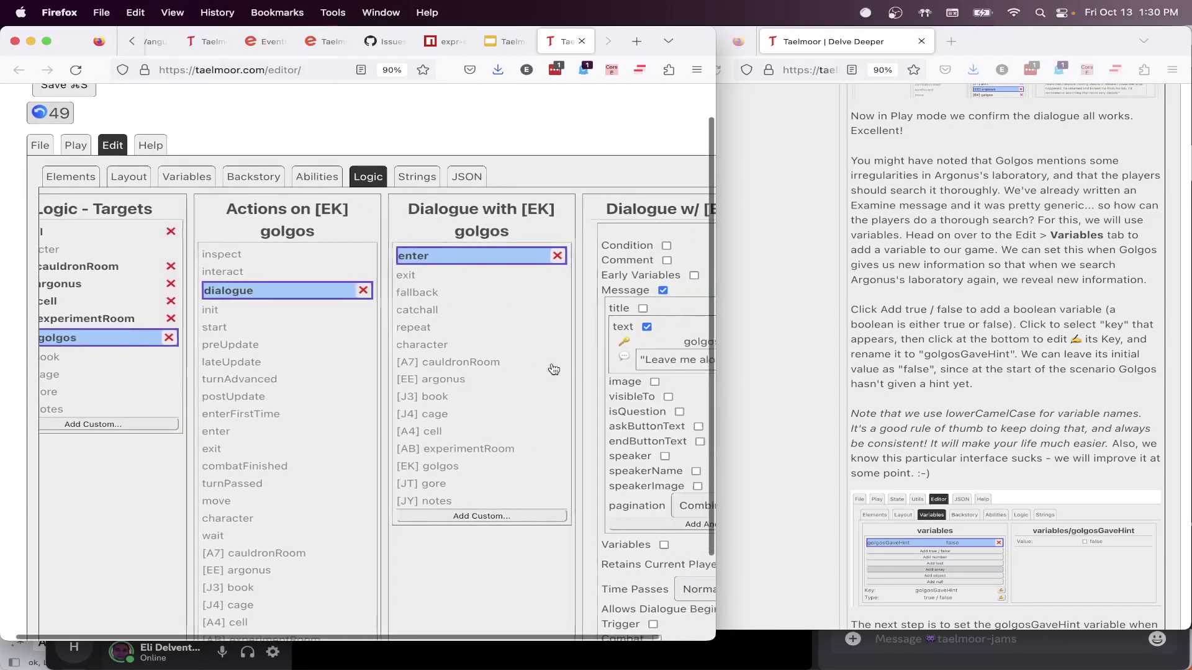
click(491, 368)
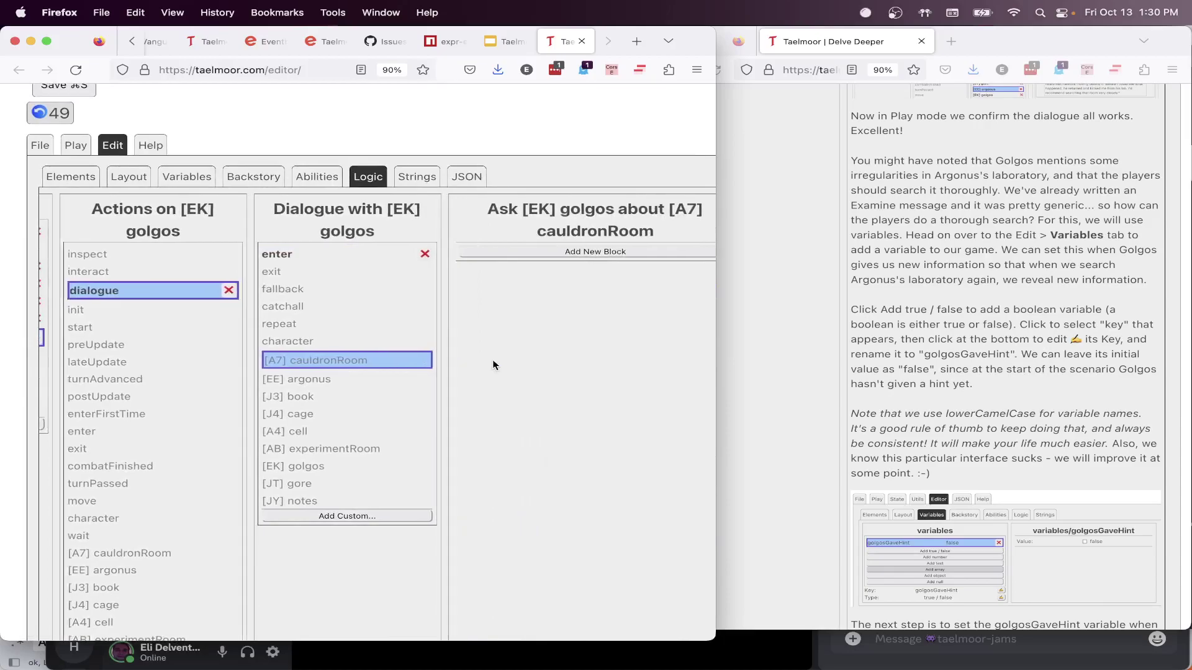
click(564, 251)
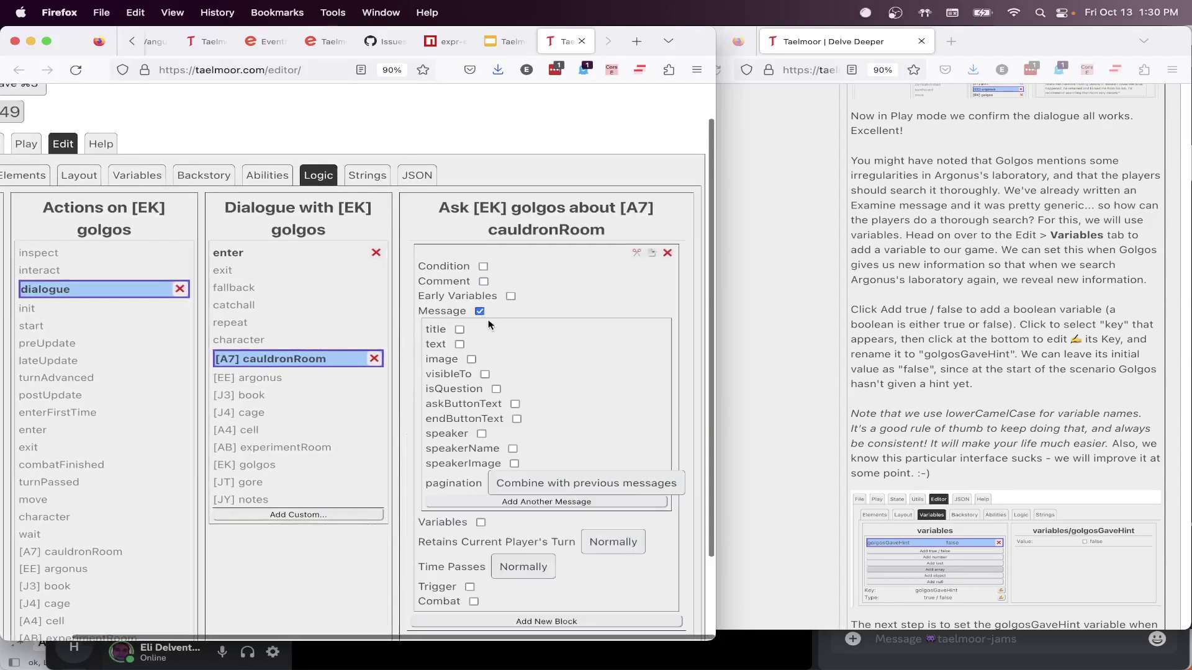
click(480, 310)
click(460, 345)
Set Golgos's cauldronRoom message text to "I was in that room one time and I saw Argonus pull a book and it opened a secret alcove."
click(595, 396)
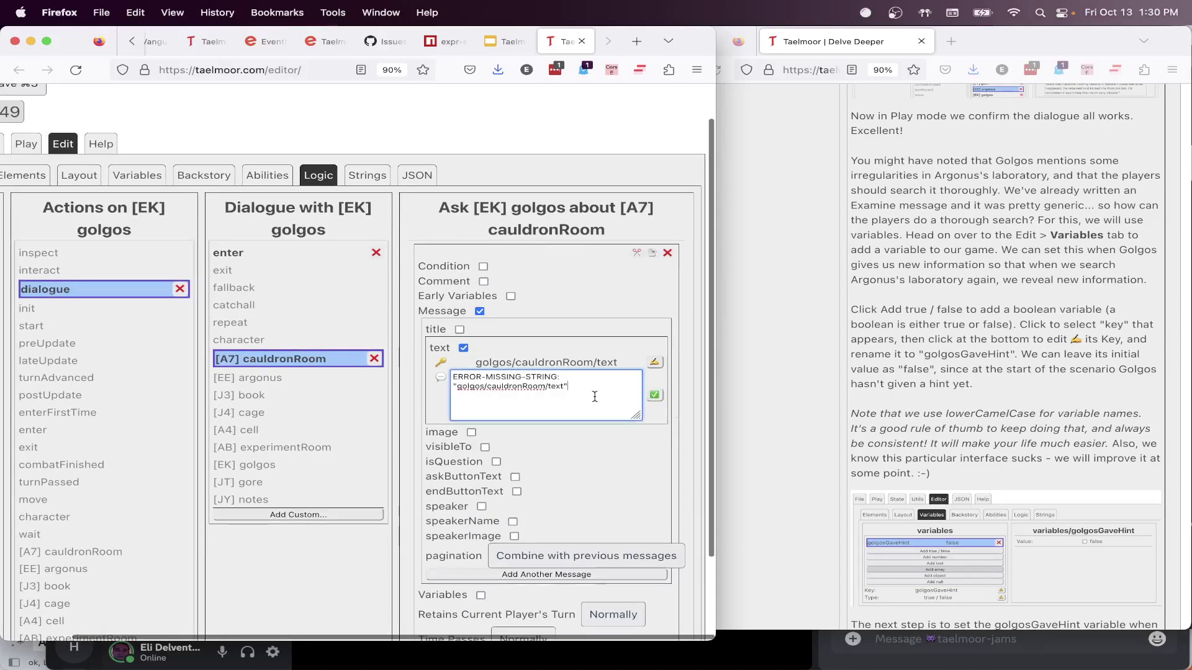
key(super+a)
key(BackSpace)
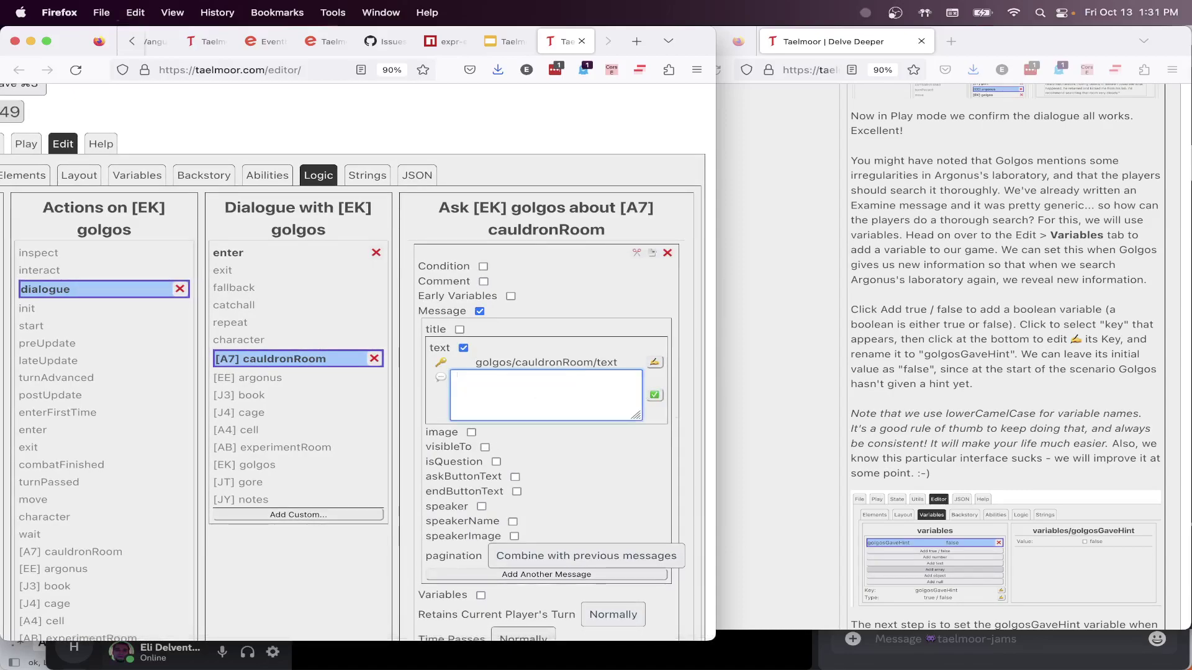
text("I was in that room one t)
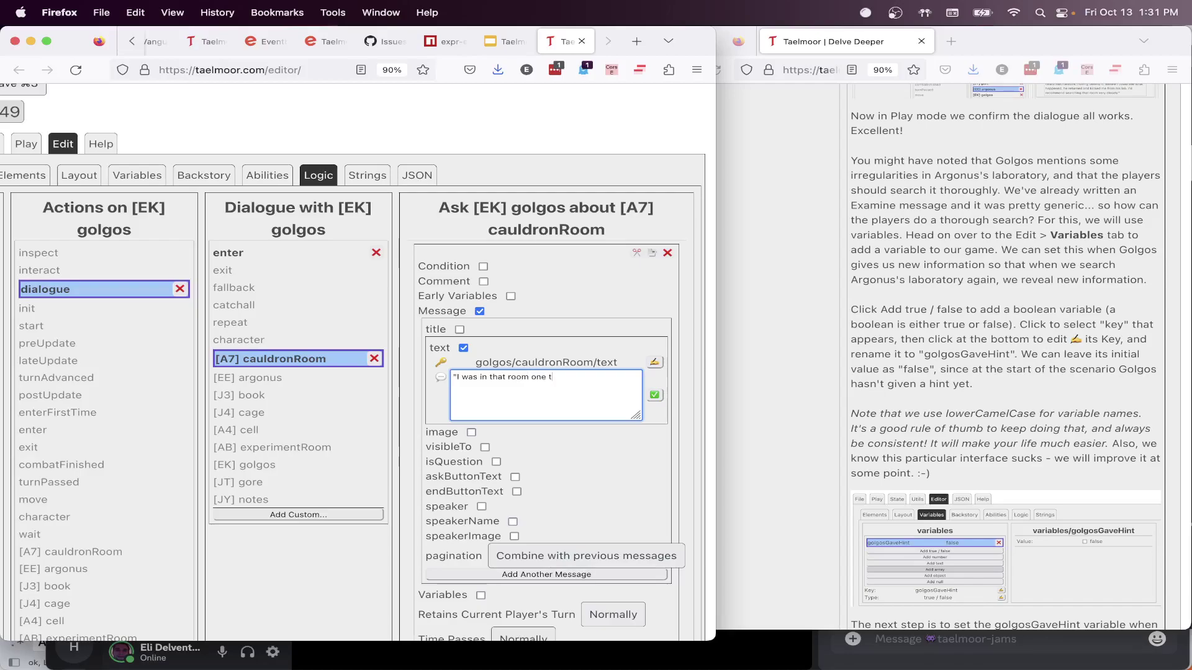
text(ime and I saw Argonus pull a )
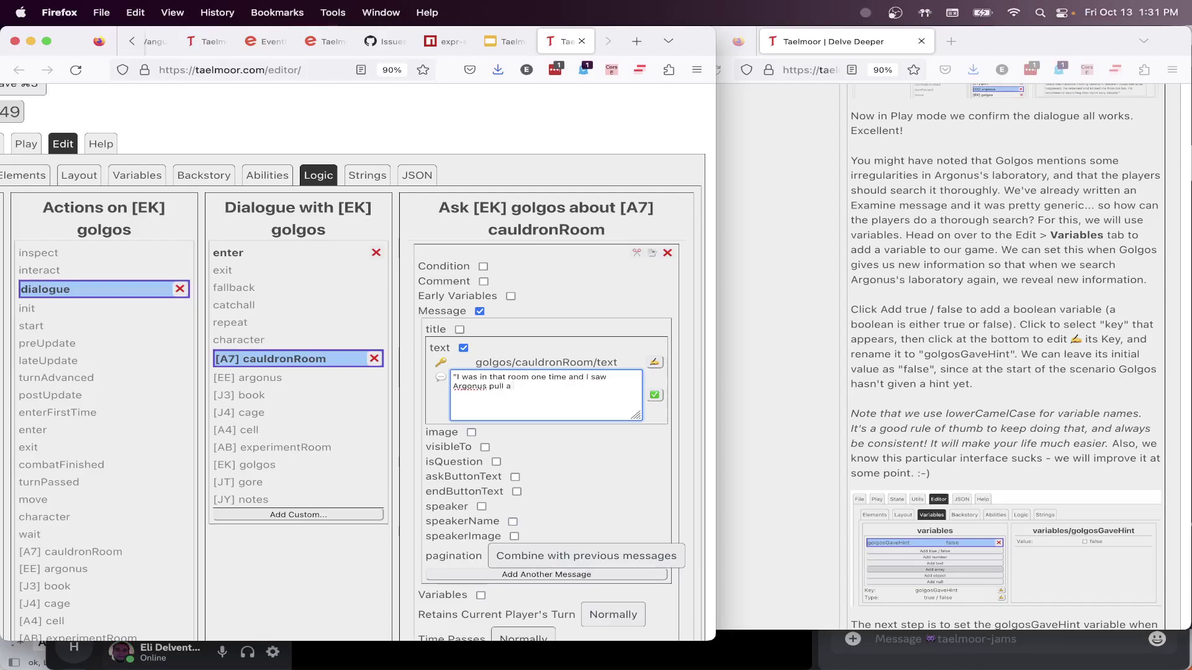
text(book and it opened a sec)
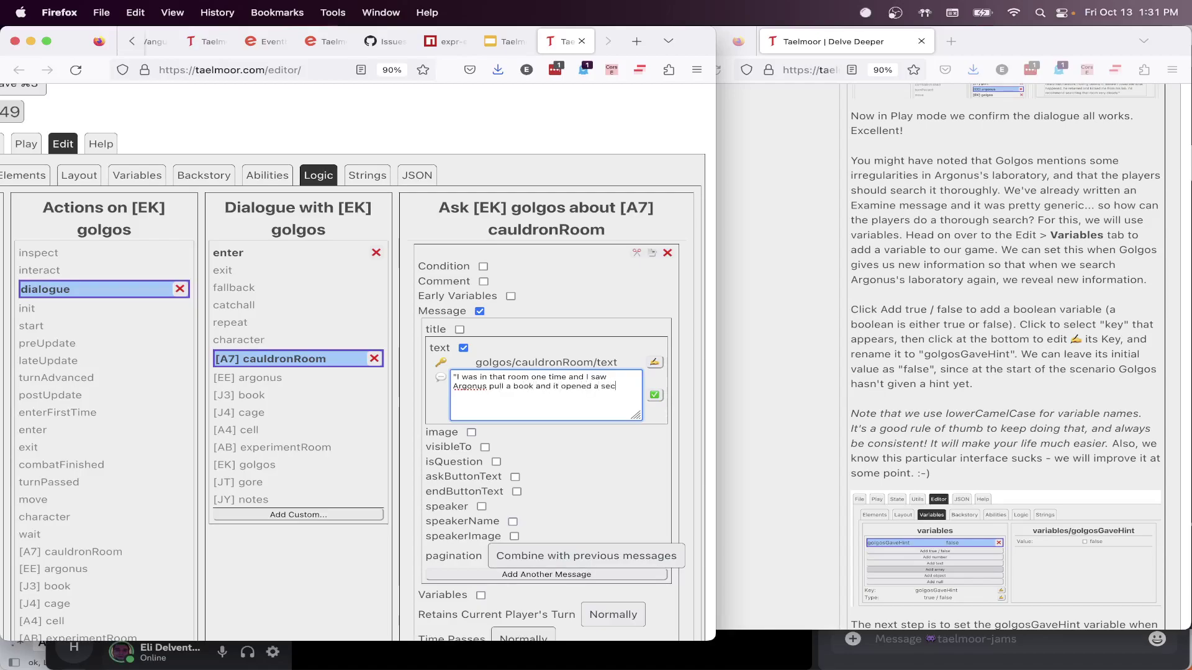
text(ret alcove.")
click(655, 395)
scroll(613, 459, down, 3)
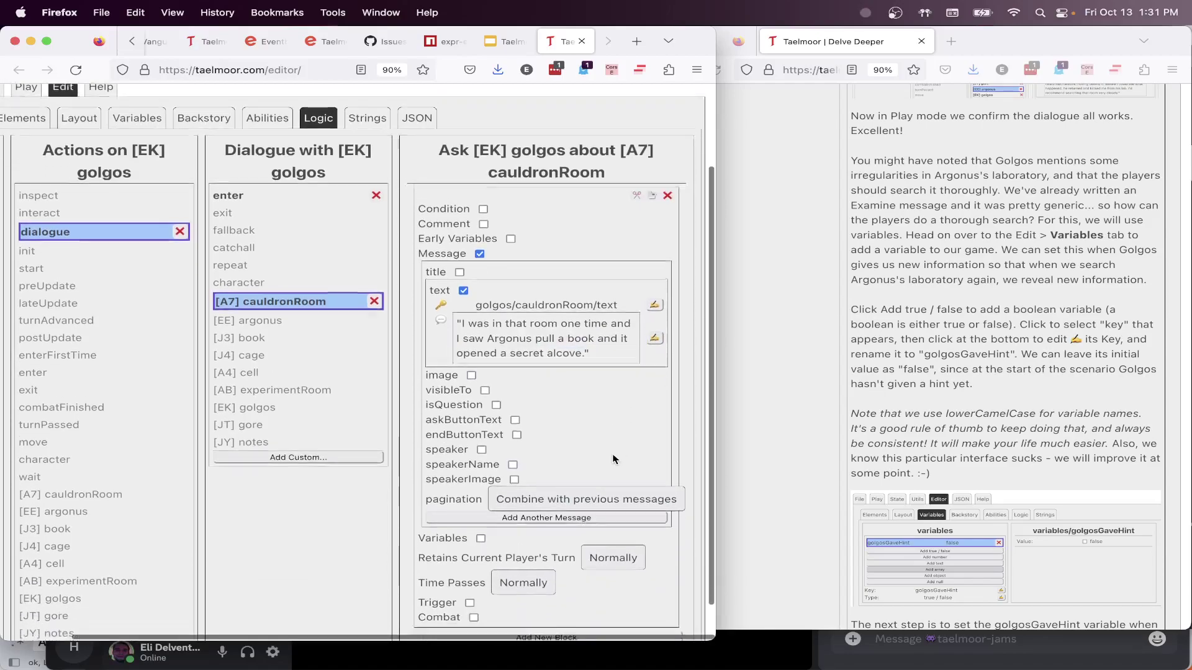
scroll(577, 372, down, 2)
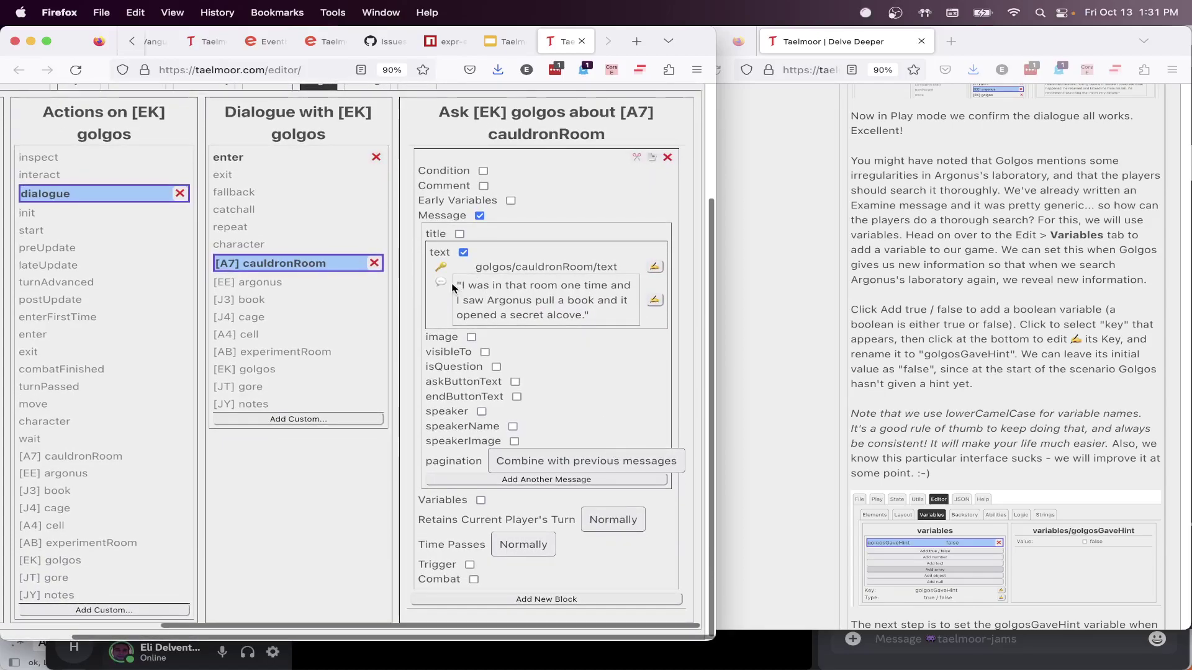
drag(457, 285, 602, 314)
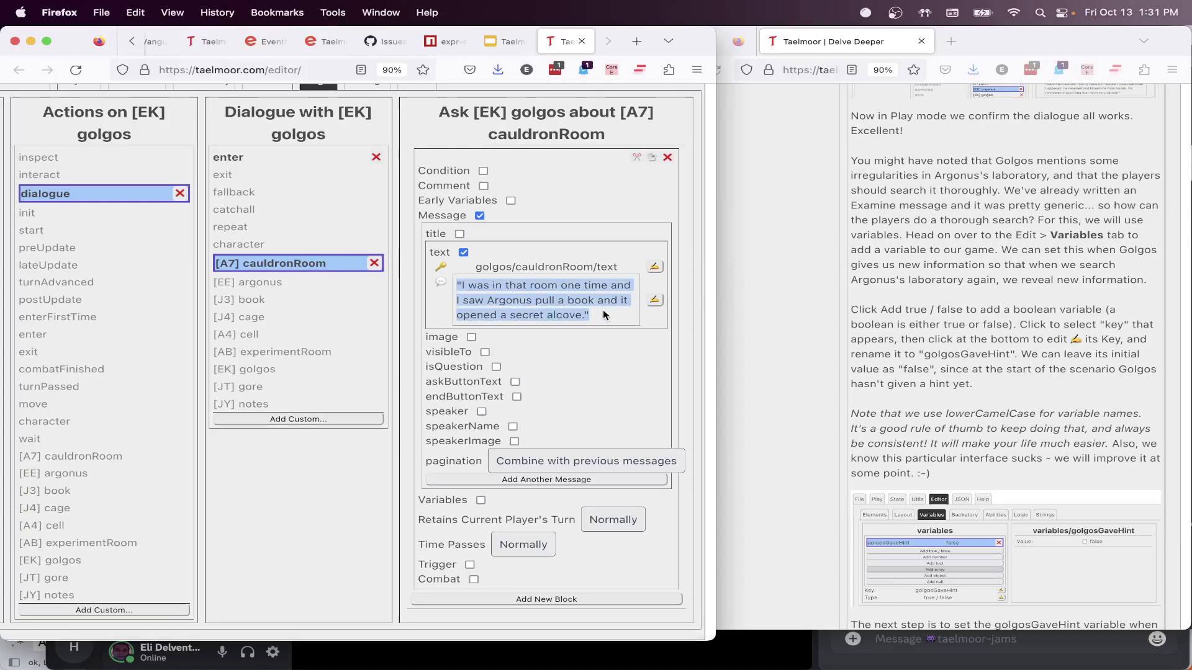
click(588, 385)
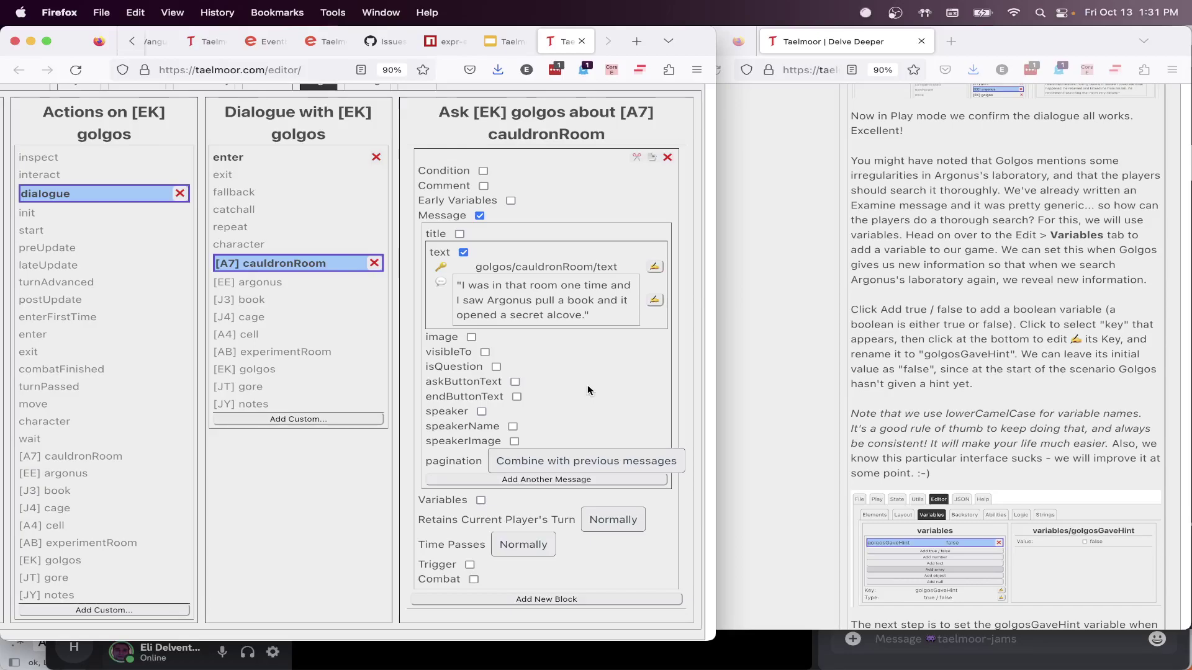
Enable Variables in the cauldronRoom dialogue block and set golgosGaveHint to true
click(481, 501)
scroll(497, 506, down, 1)
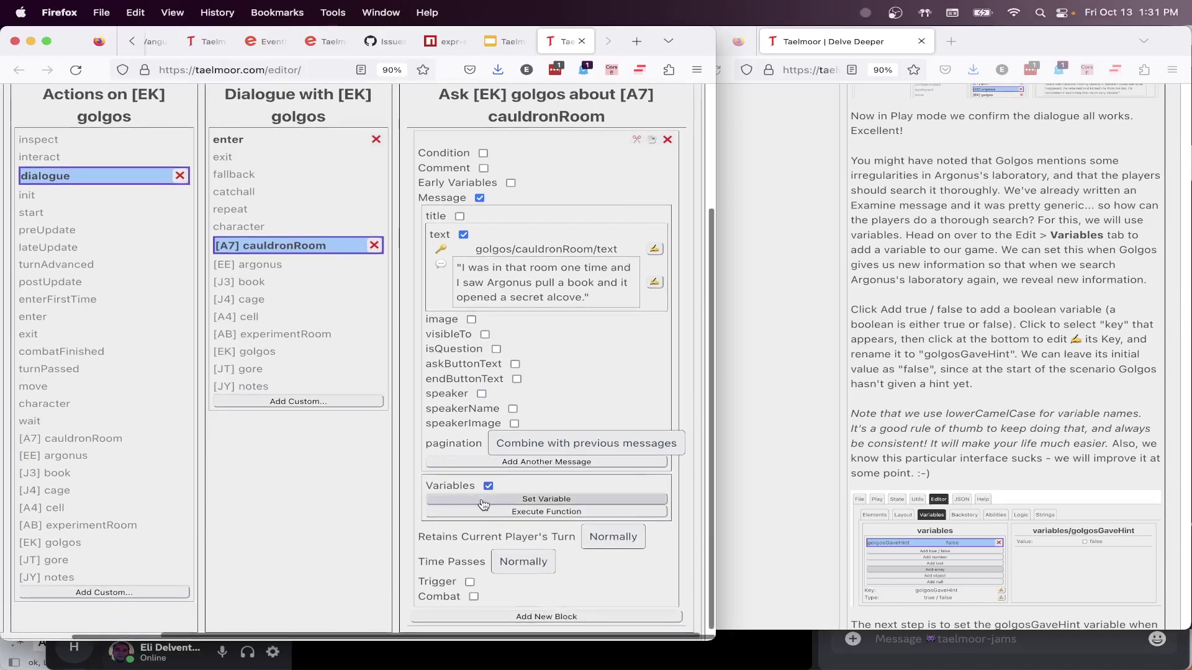
click(519, 500)
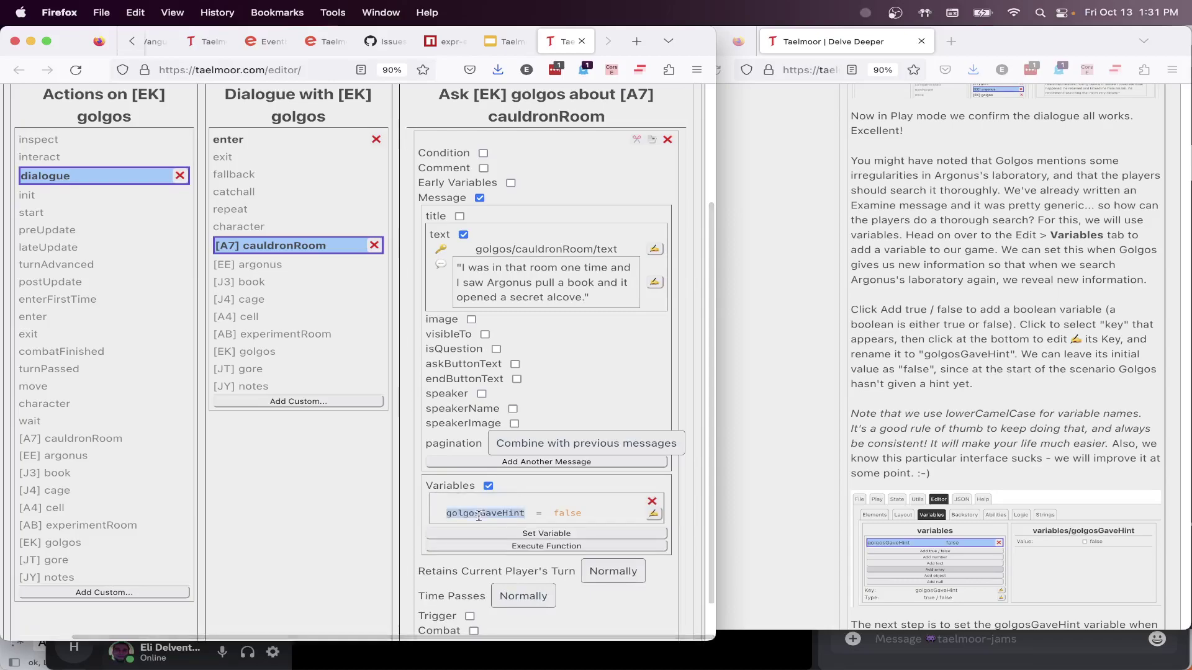
click(653, 514)
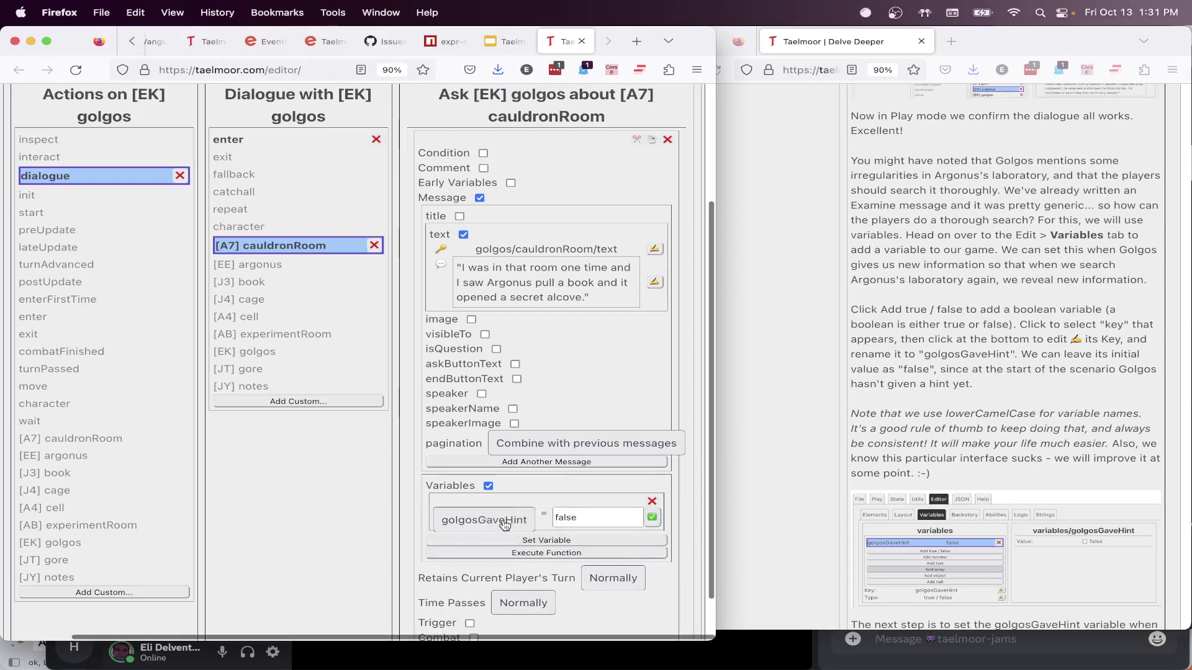
click(572, 519)
text(t)
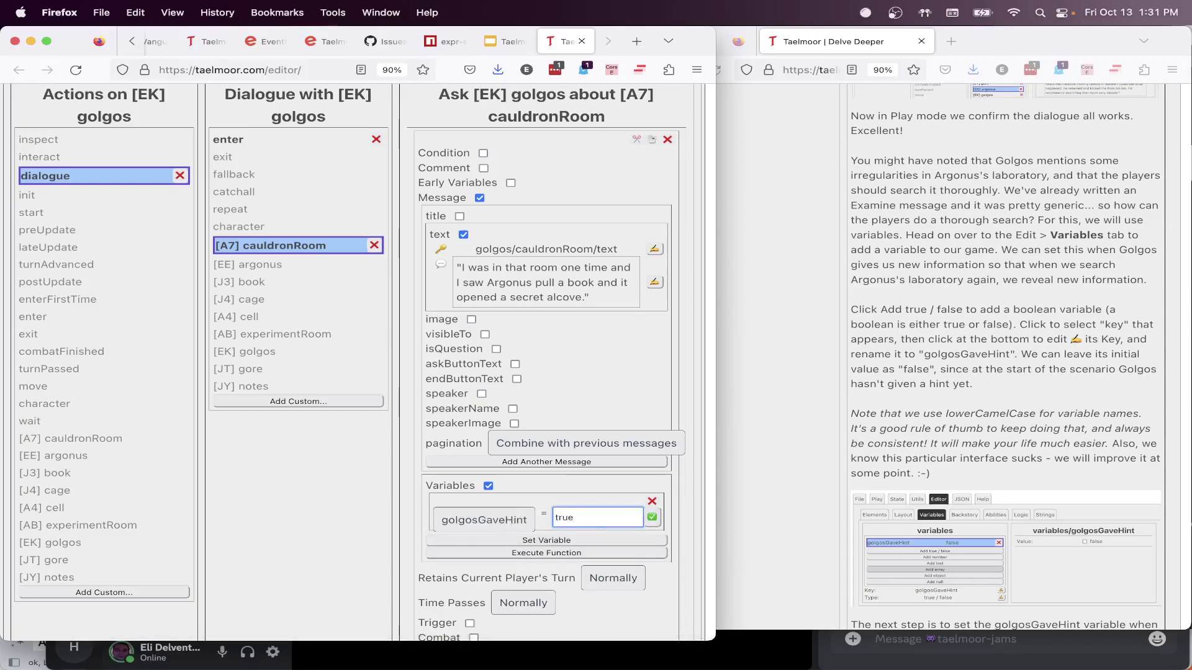
text(rue)
click(652, 517)
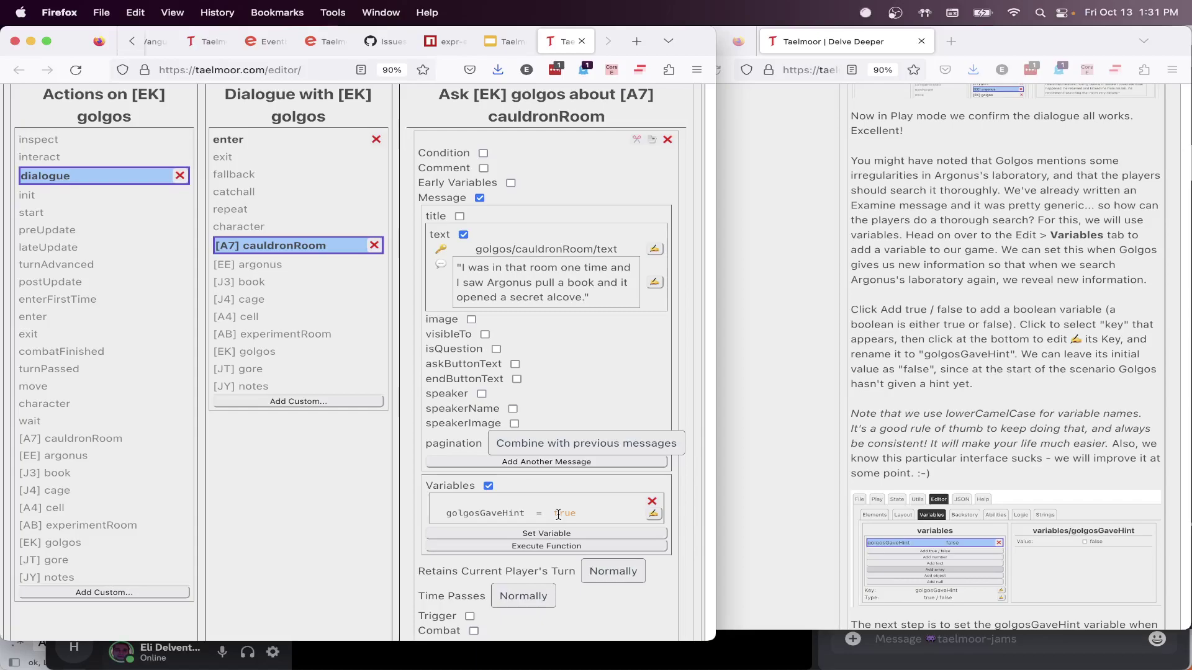
Add an Execute Function entry to the block, and look up movePlayersToRoom in the help's Evaluation API
click(499, 549)
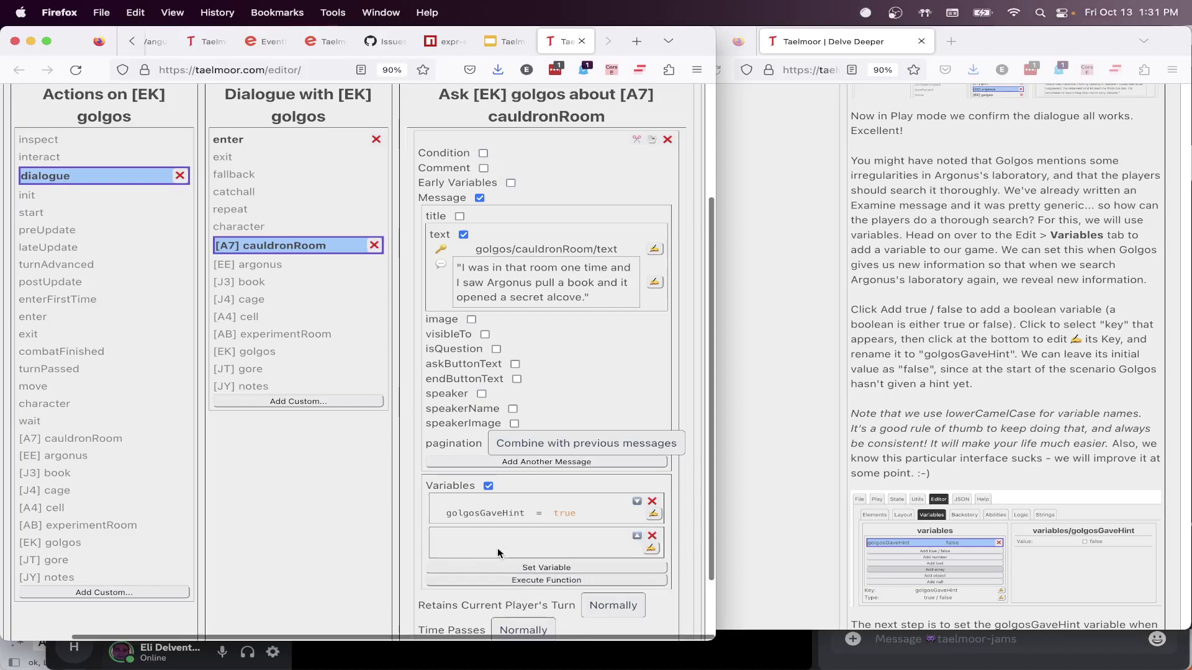
click(650, 548)
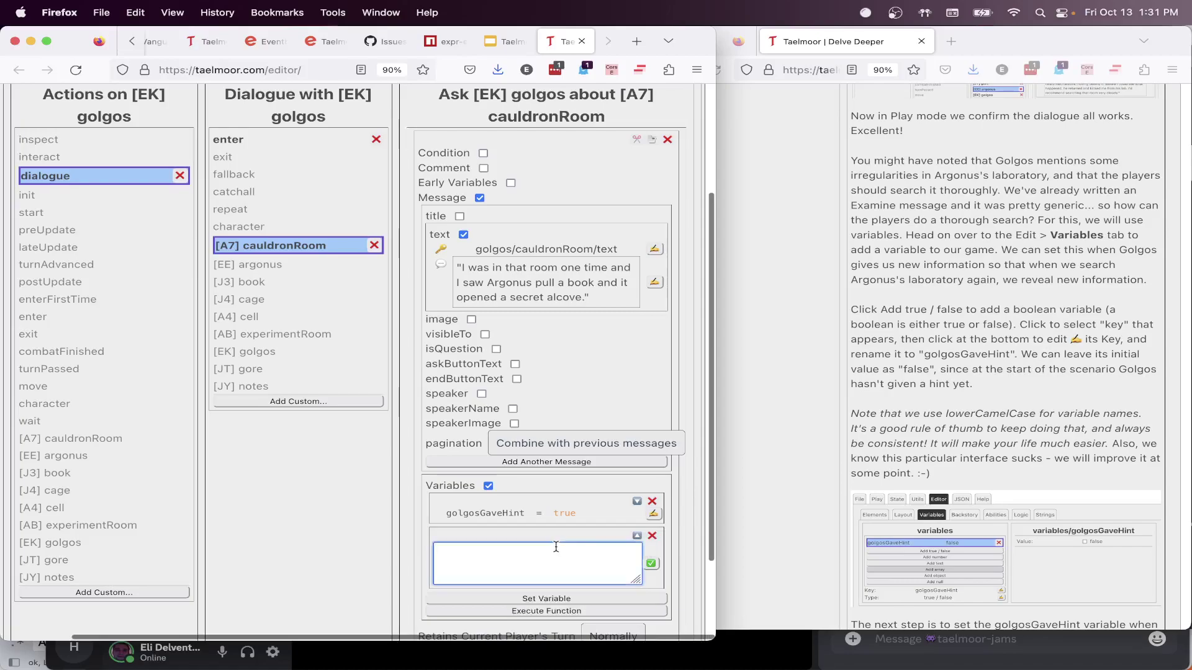
scroll(398, 400, up, 5)
scroll(398, 400, left, 5)
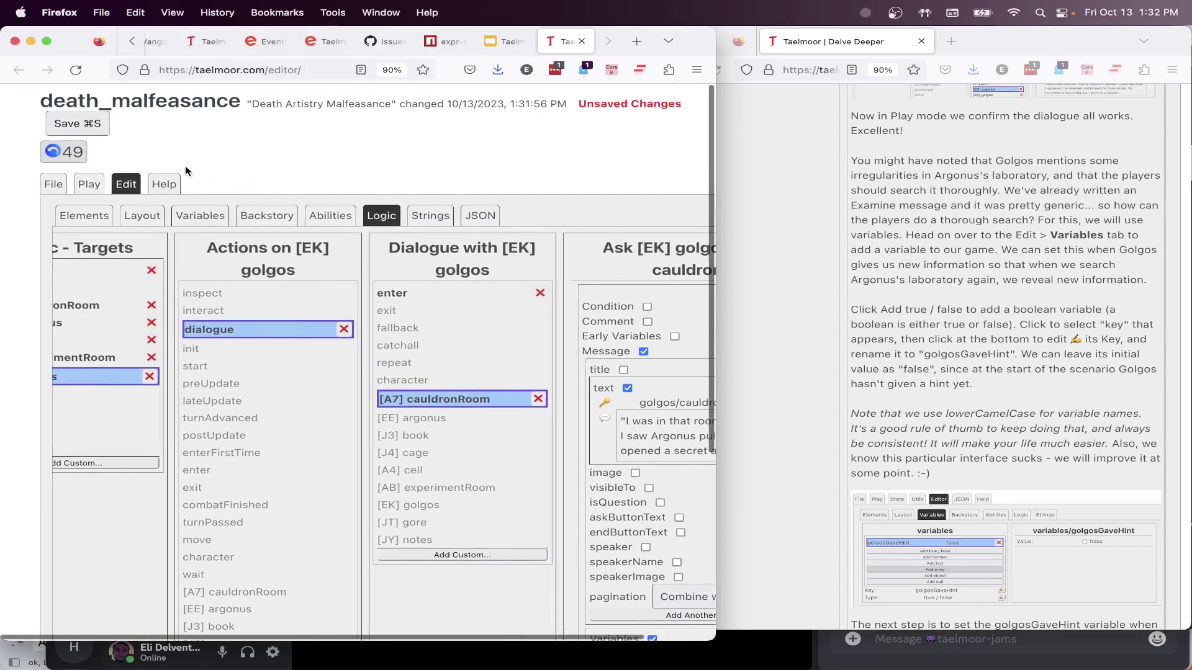
click(163, 184)
scroll(156, 562, down, 1)
click(147, 580)
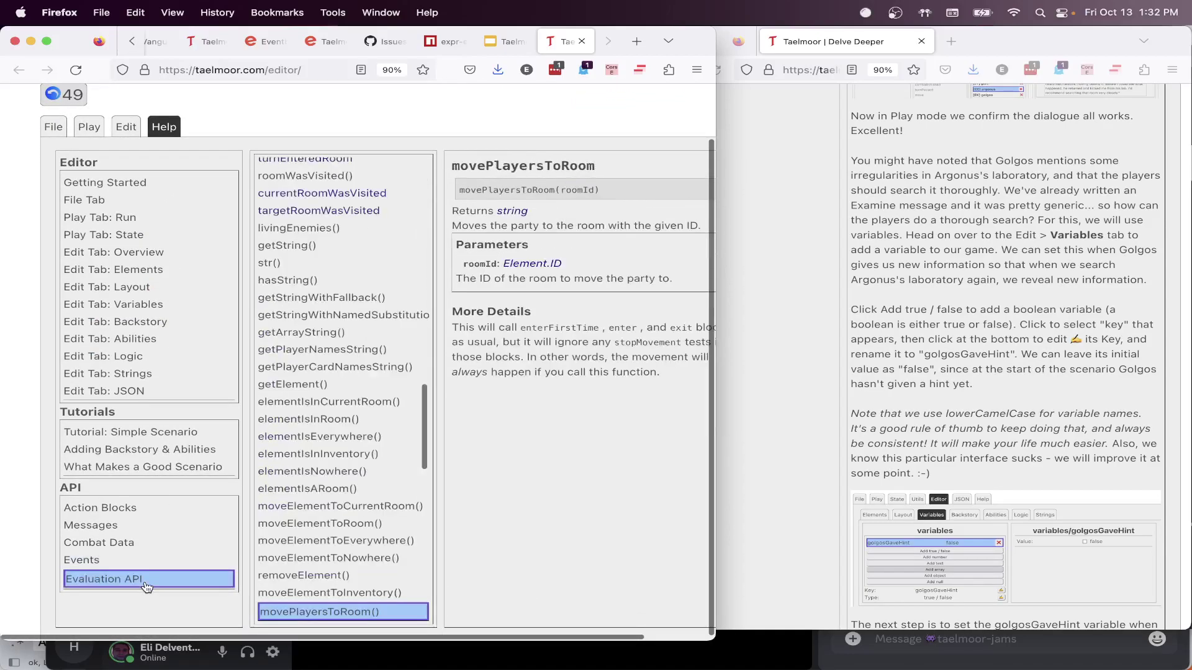
scroll(341, 527, up, 3)
scroll(340, 525, down, 6)
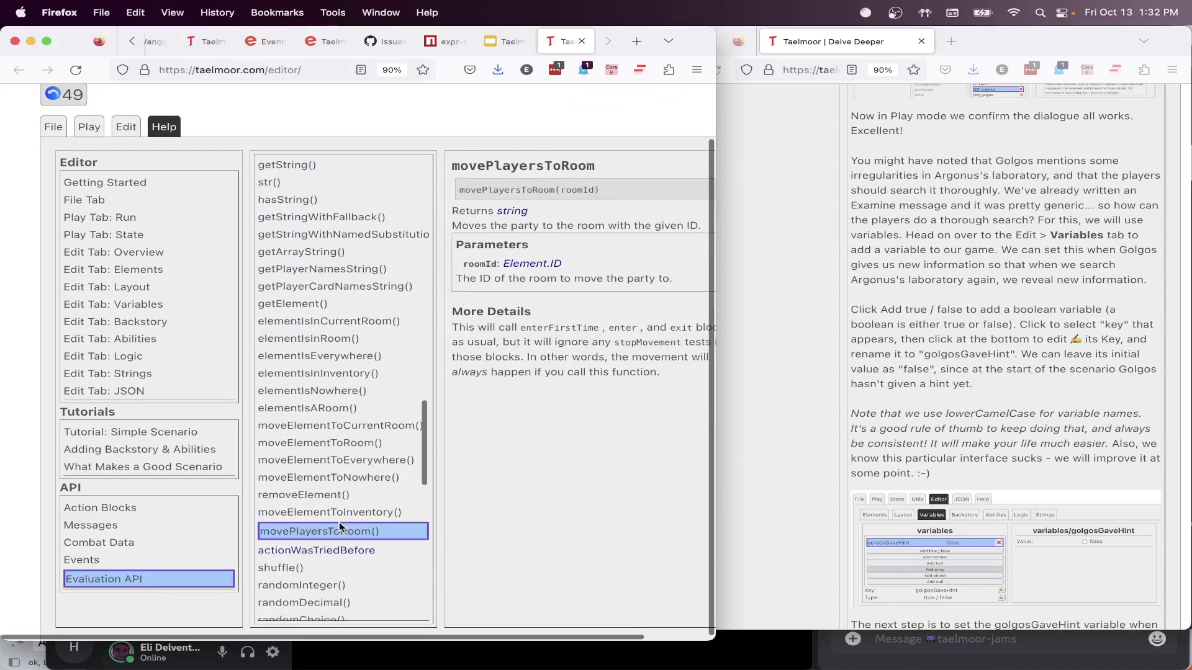
triple_click(493, 191)
click(519, 197)
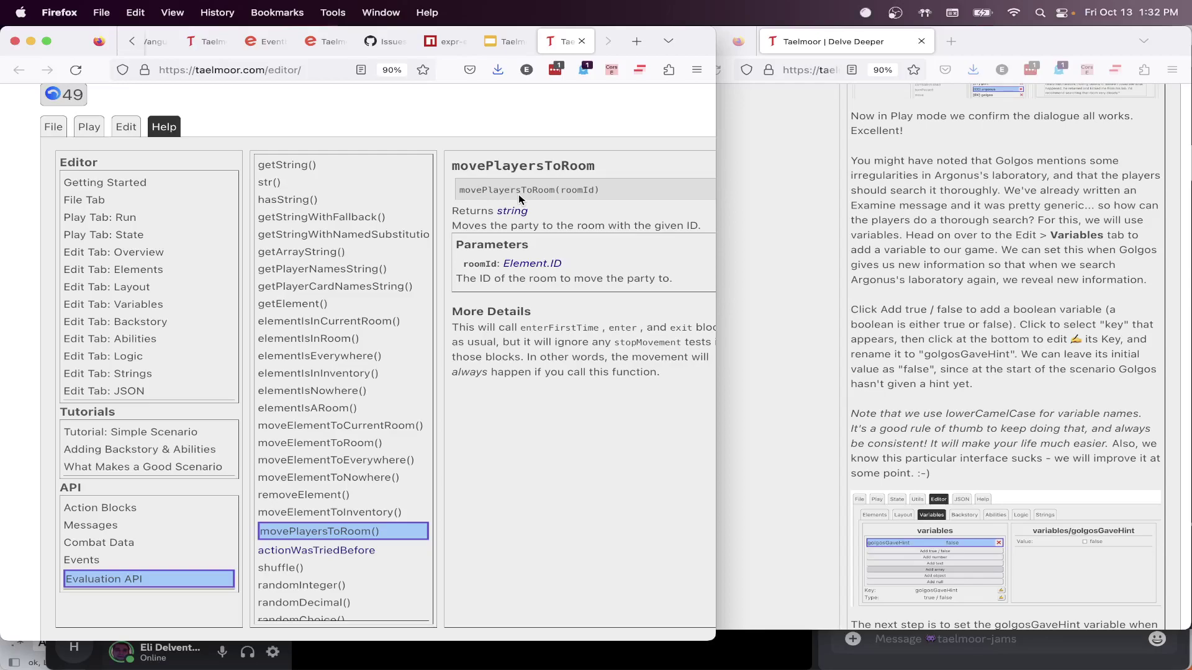
Browse the Evaluation API's function list for functions a logic block can execute
scroll(345, 471, down, 5)
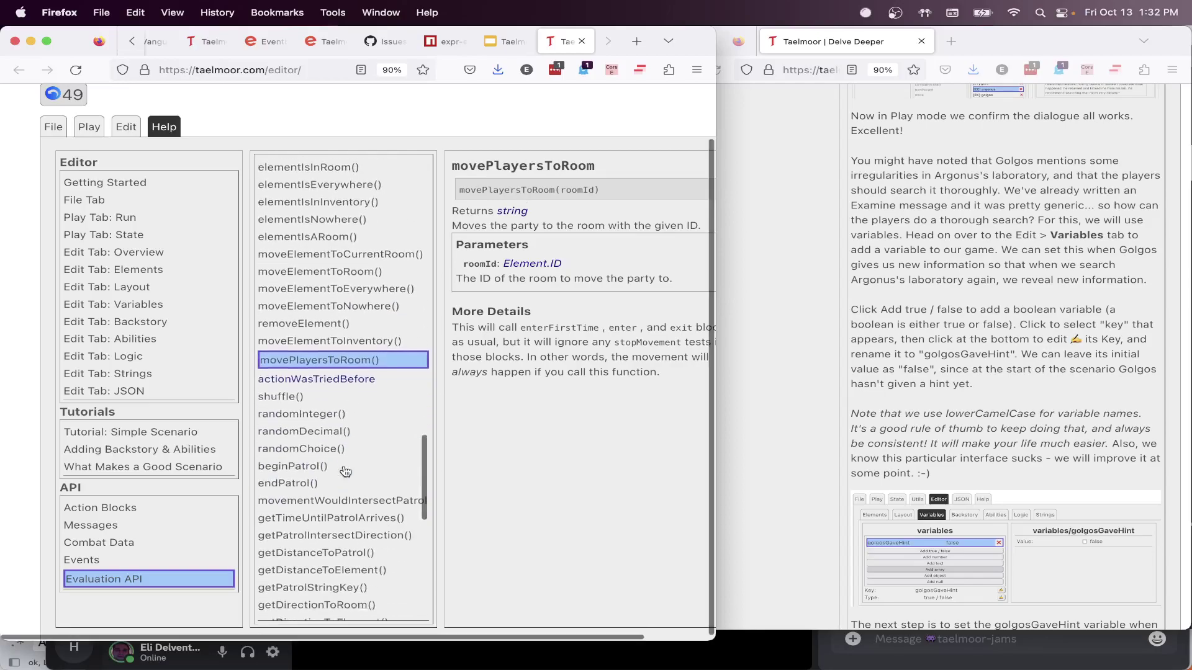
scroll(345, 471, down, 1)
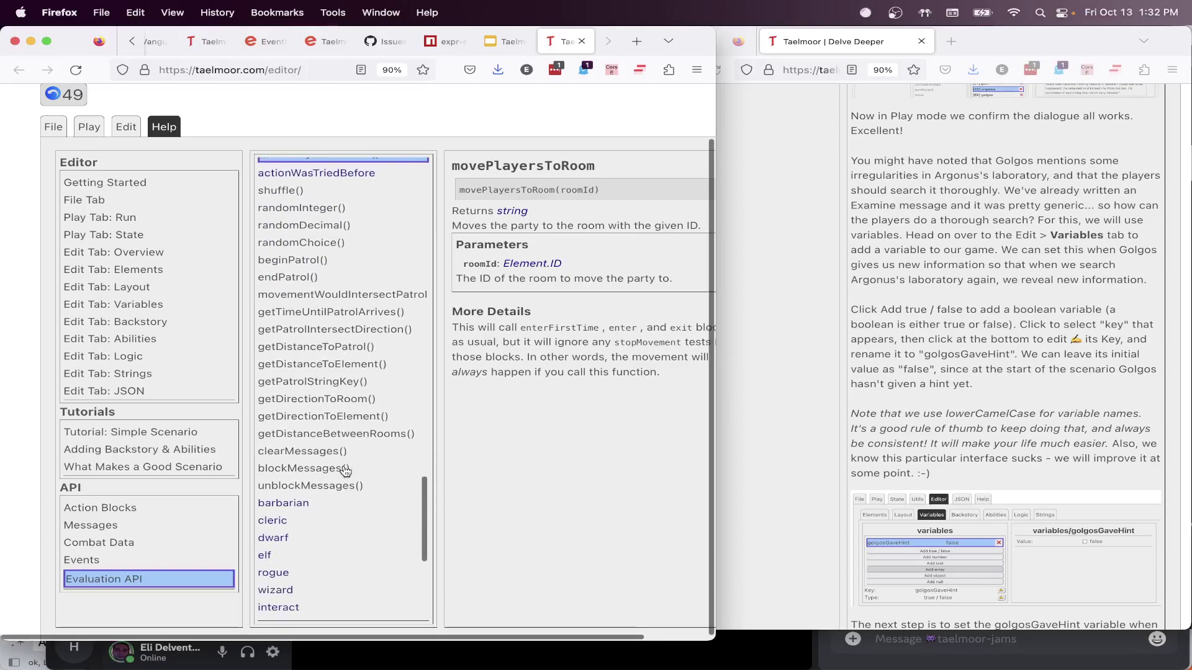
scroll(306, 324, up, 1)
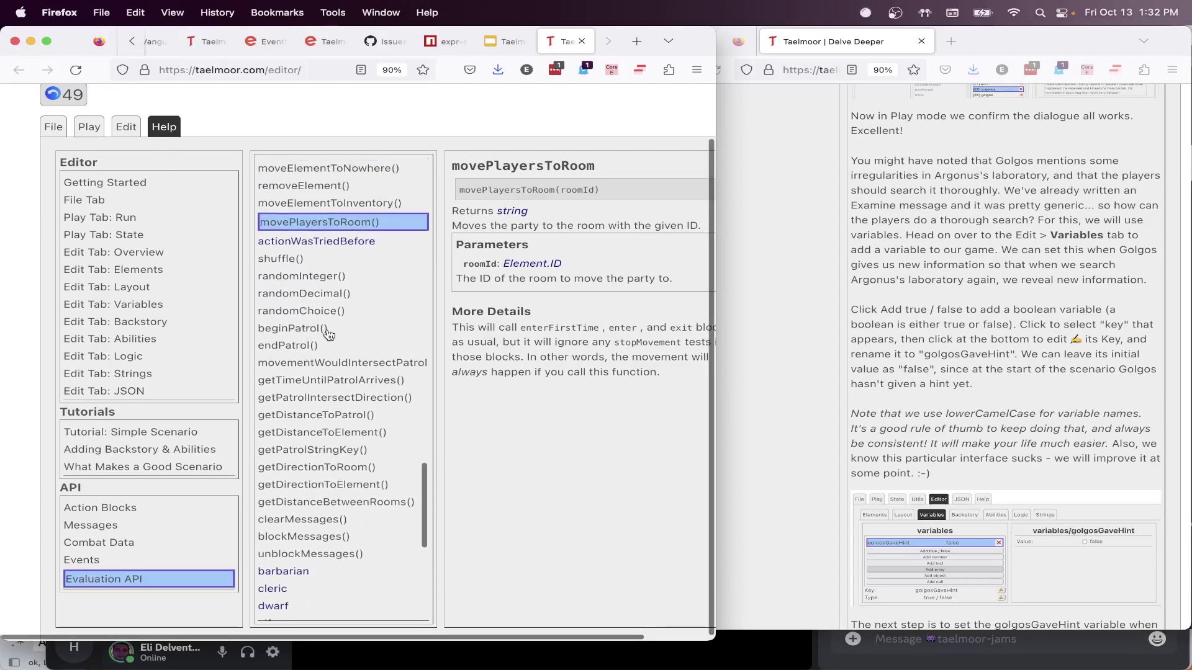
scroll(374, 417, up, 10)
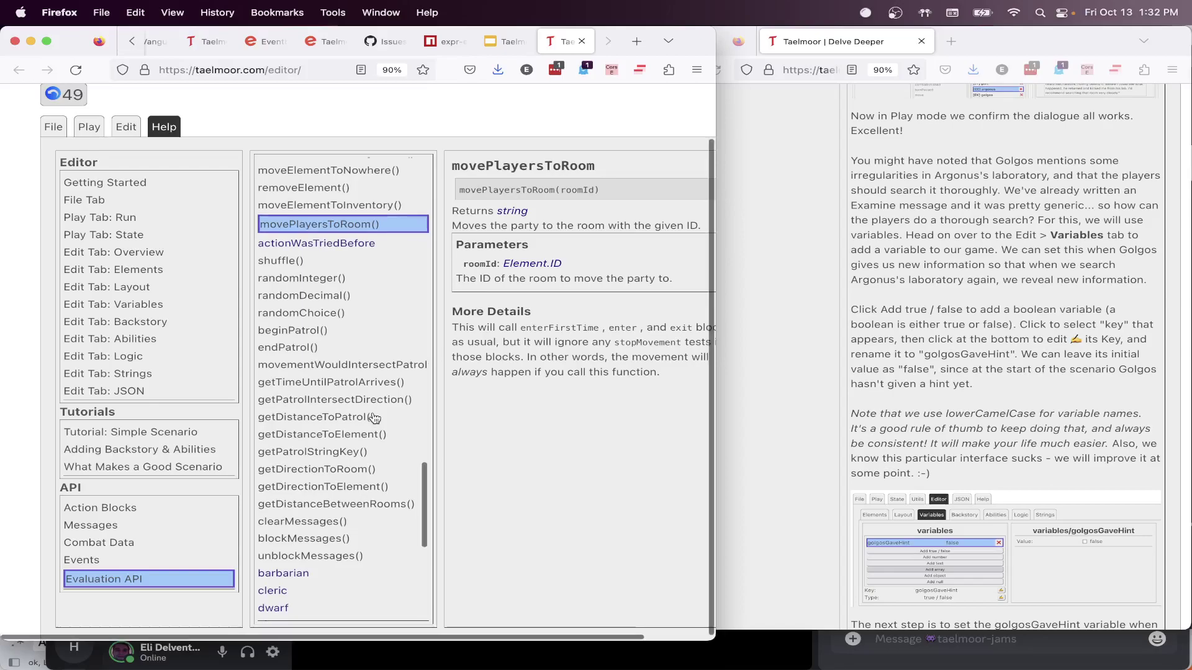
scroll(374, 417, up, 12)
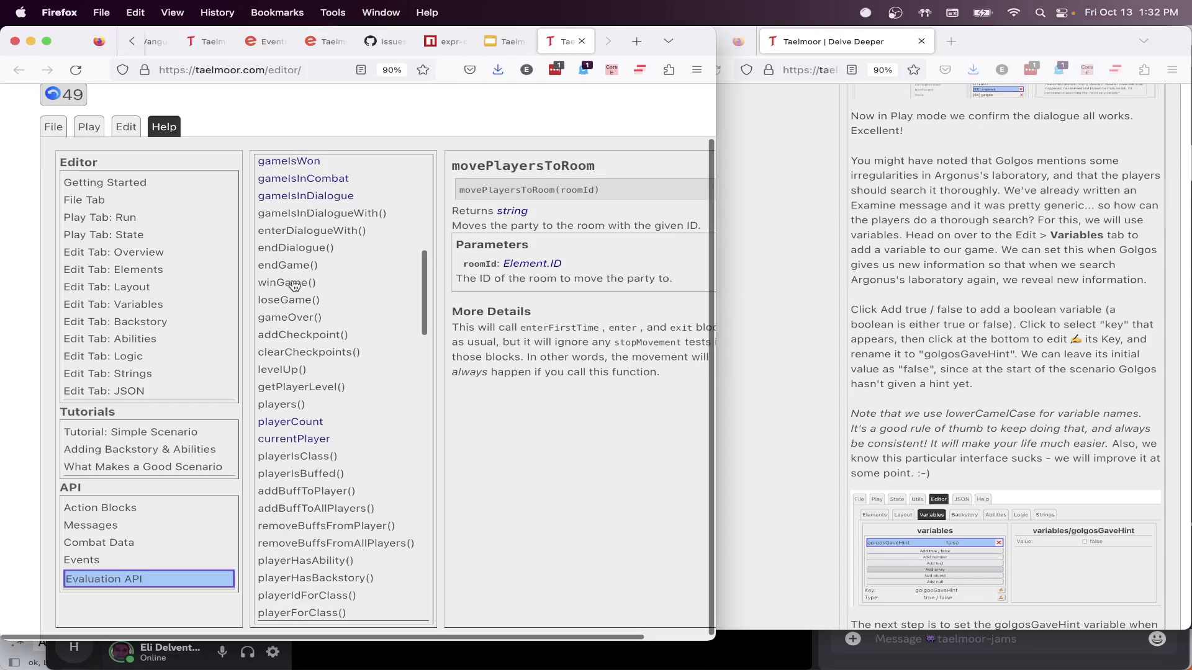
scroll(339, 497, down, 1)
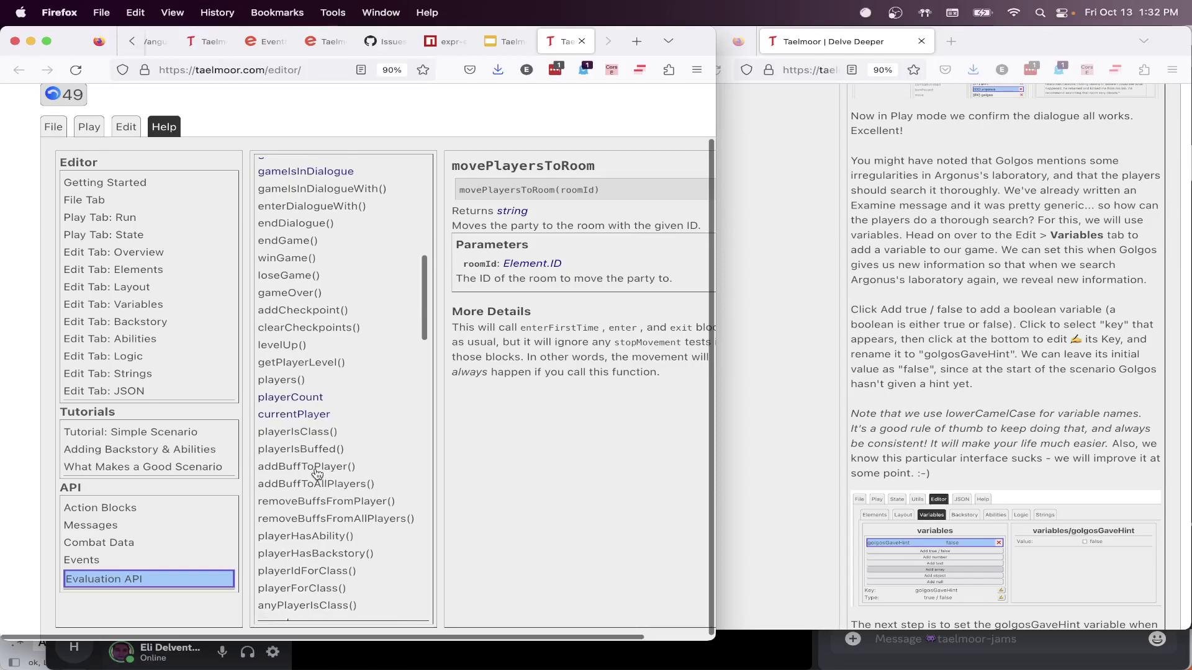
scroll(318, 475, up, 10)
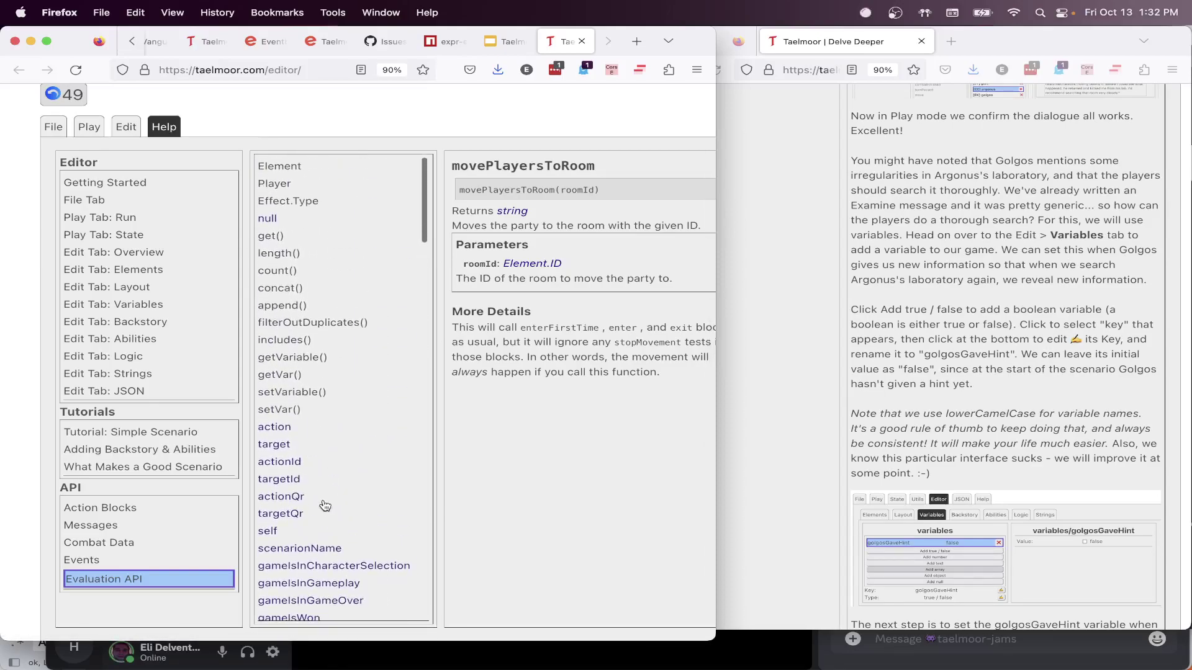
Return to Golgos's cauldronRoom dialogue block in Edit mode and remove the empty function entry
click(127, 128)
scroll(495, 381, right, 3)
scroll(495, 381, down, 1)
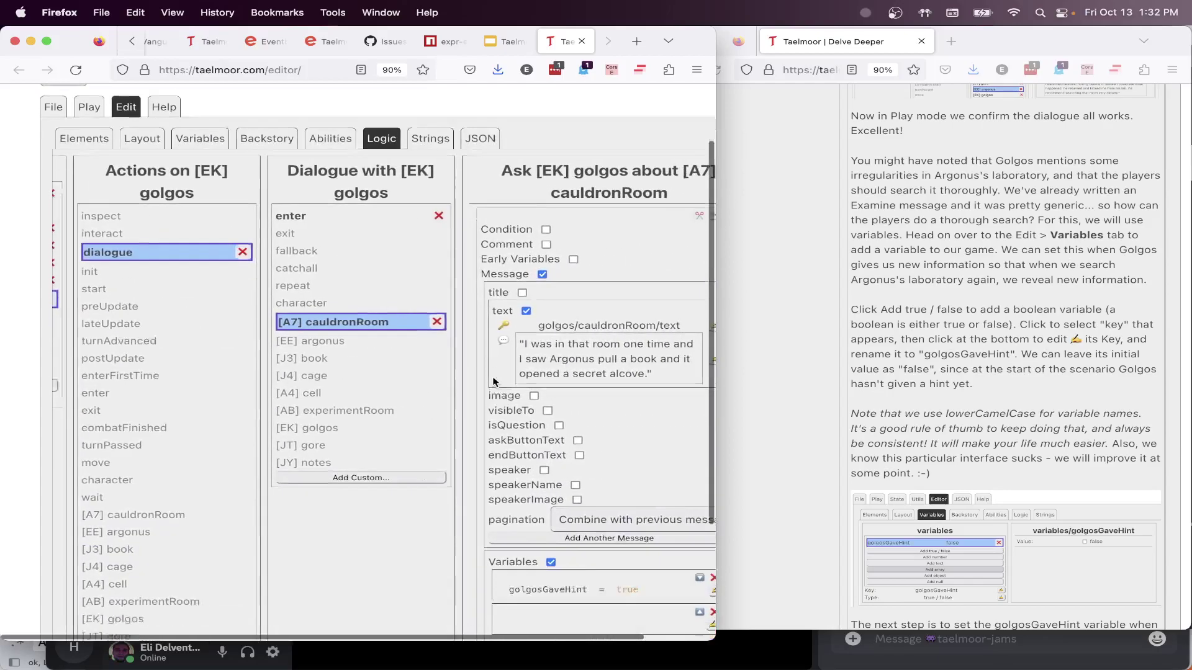
scroll(495, 381, down, 3)
scroll(650, 527, right, 2)
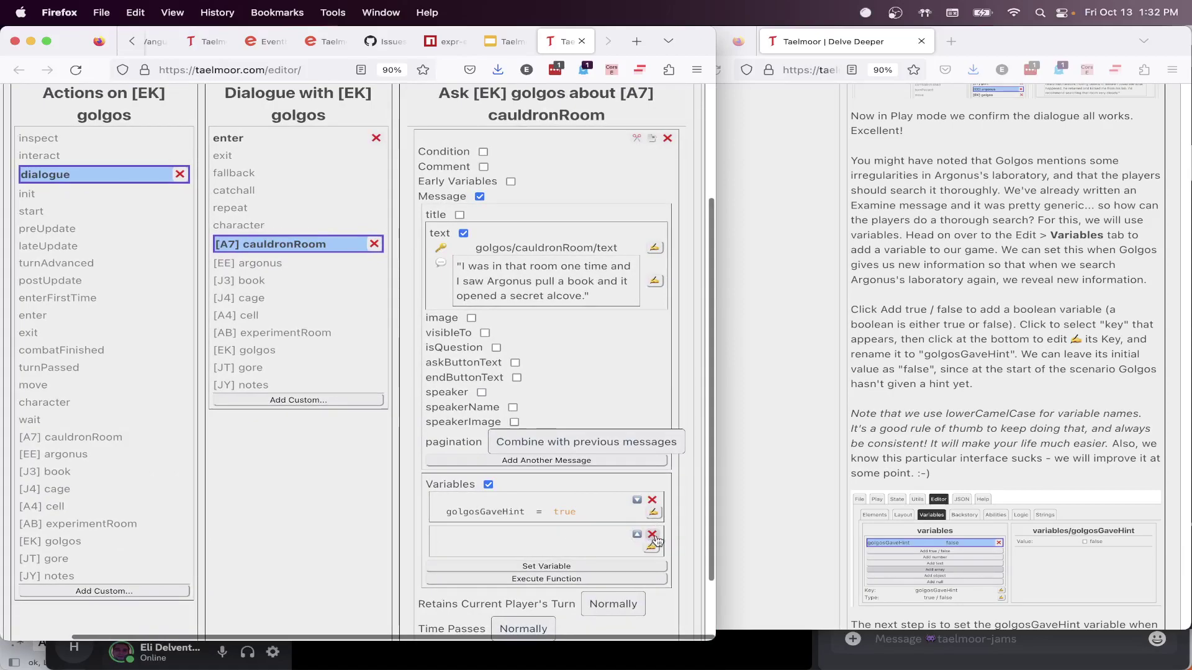
click(652, 535)
Copy the variable name golgosGaveHint from the block's variable assignment
double_click(498, 510)
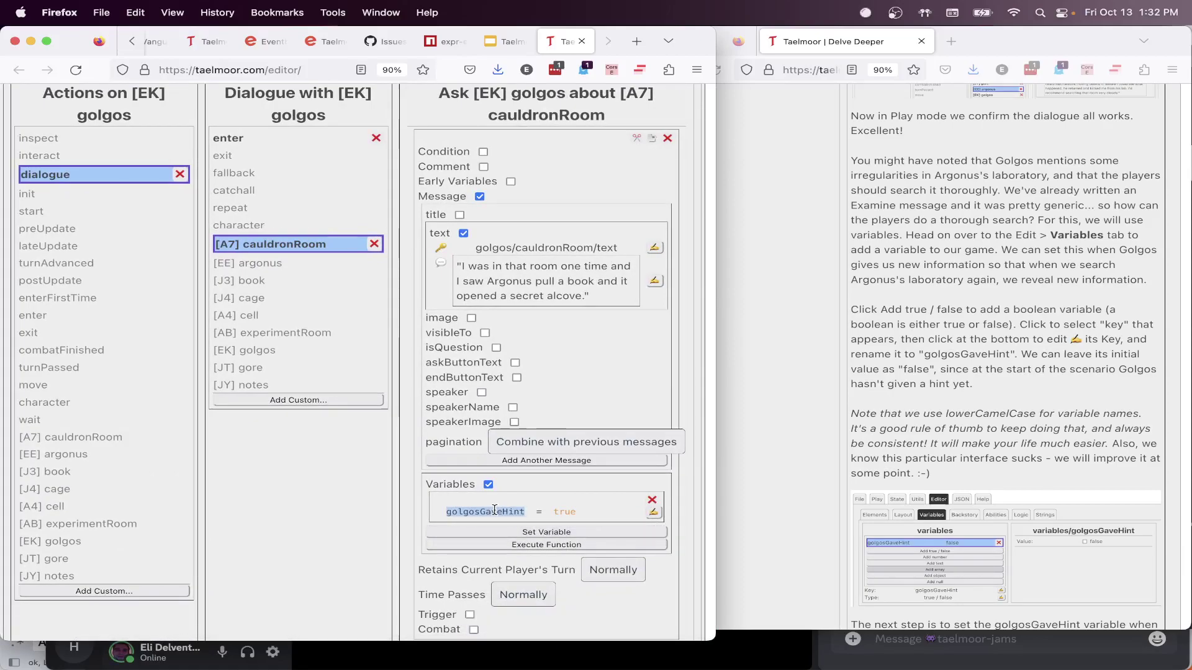
key(super+c)
click(489, 510)
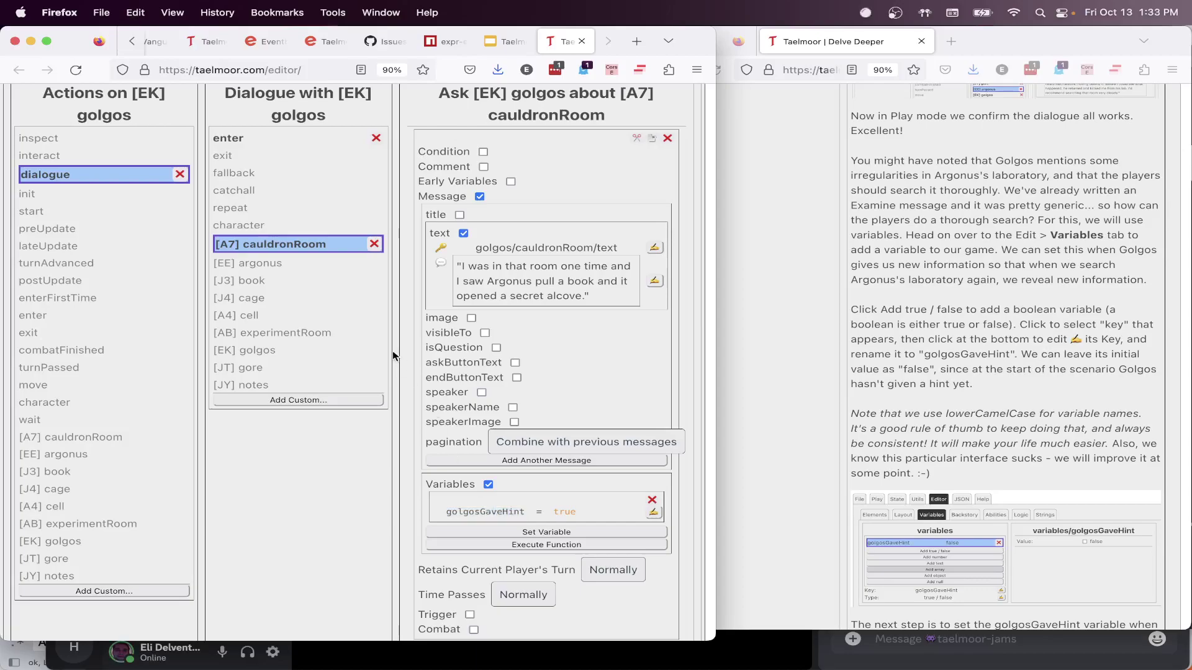
Open the logic for inspecting [A7] cauldronRoom and review its message text
scroll(327, 330, up, 2)
scroll(327, 330, left, 5)
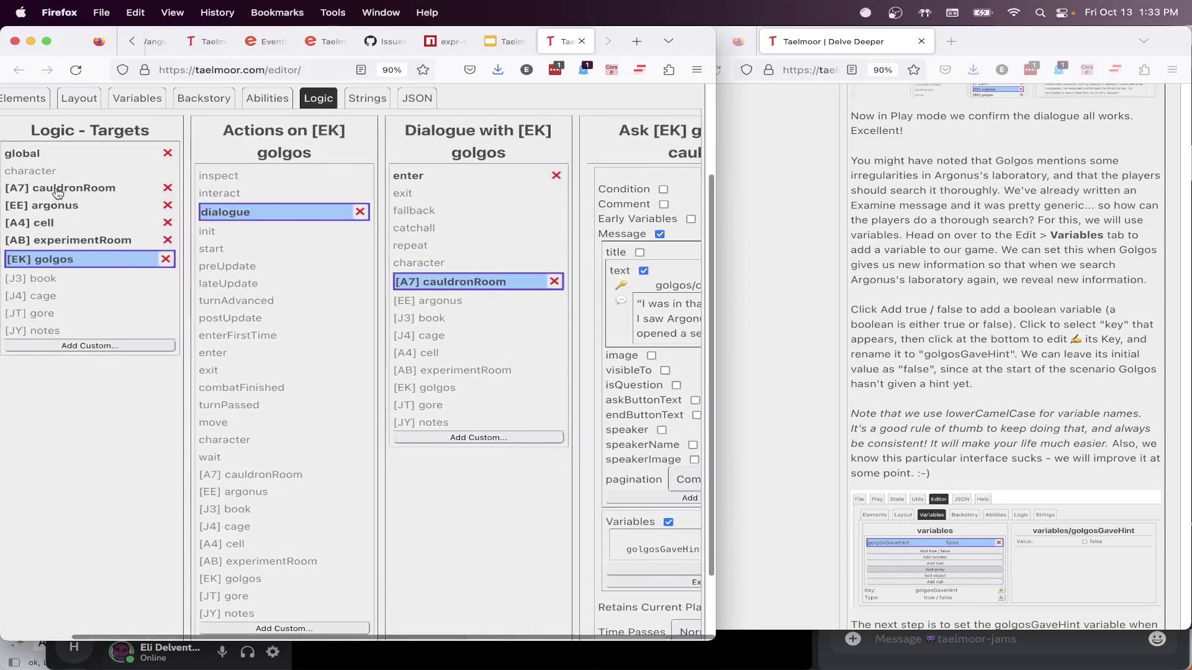
click(58, 189)
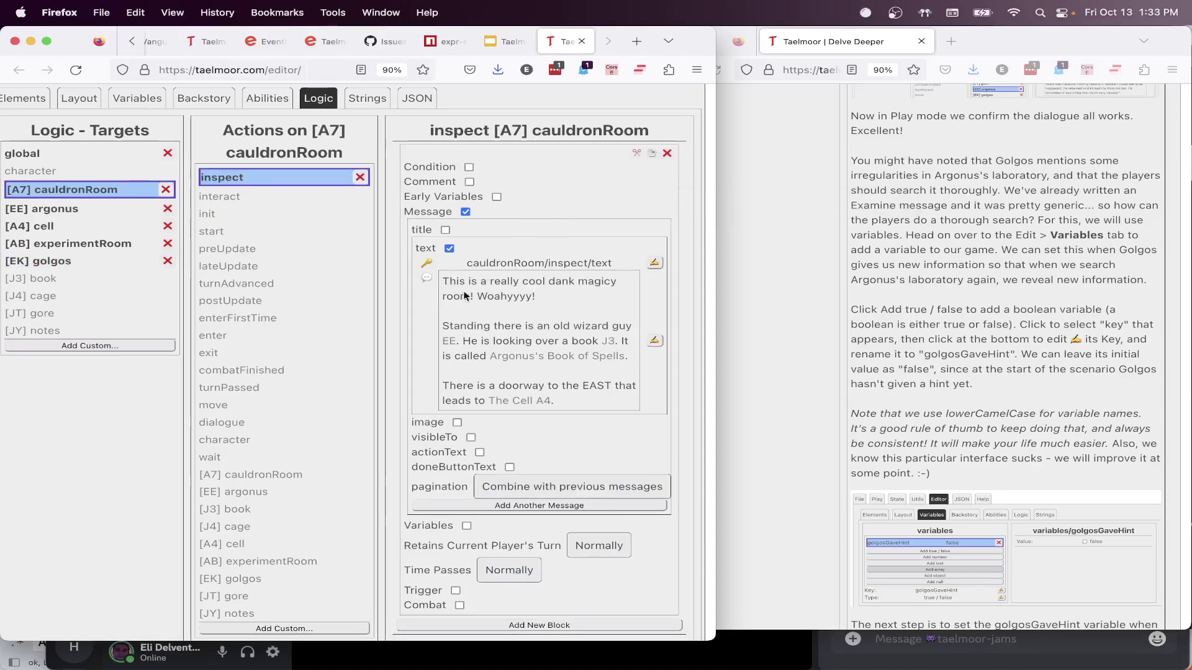
drag(446, 280, 481, 310)
click(481, 310)
scroll(481, 309, up, 2)
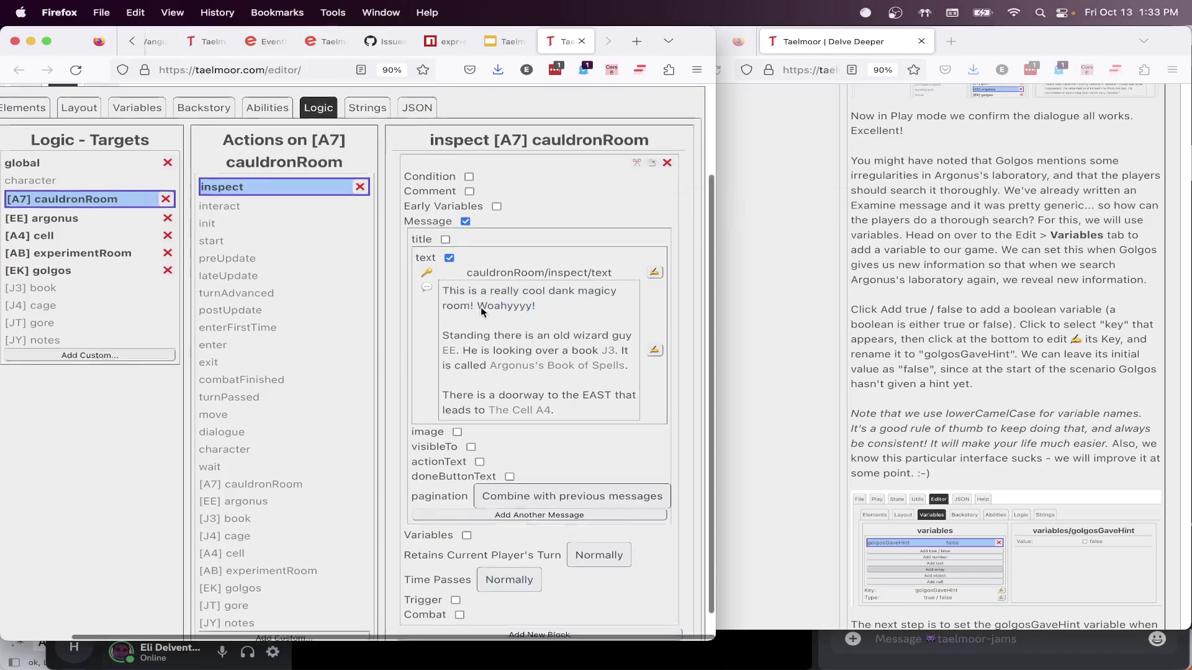
Switch to Play mode and look through the full state data of the running scenario
scroll(481, 308, left, 2)
click(89, 127)
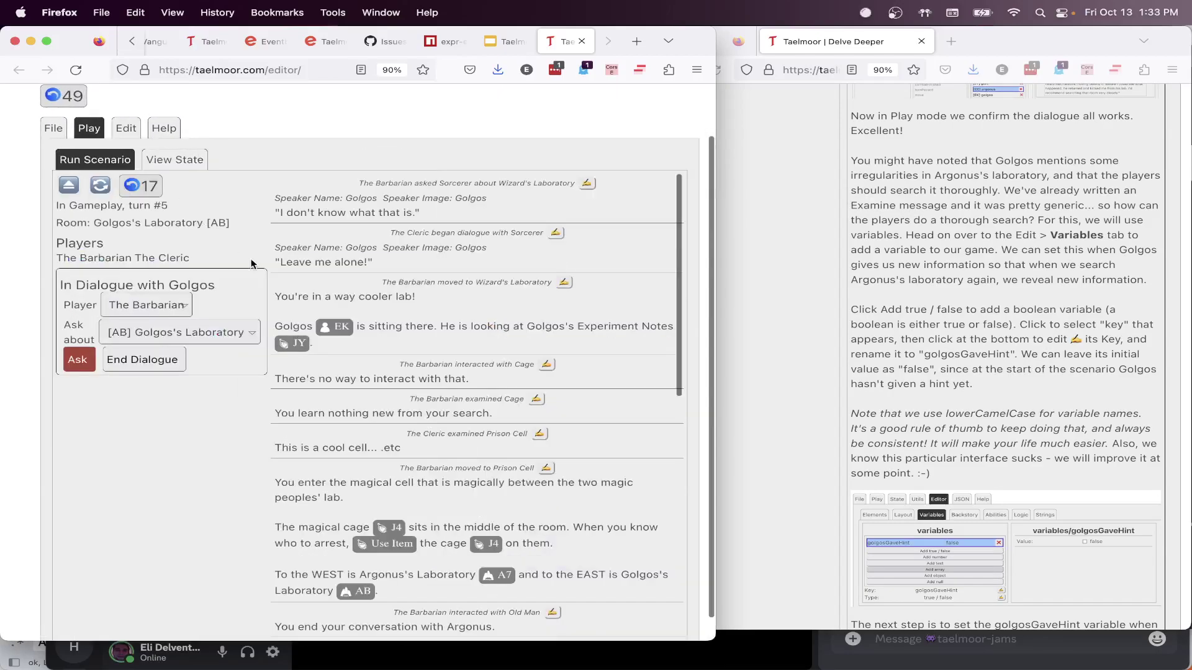
click(164, 311)
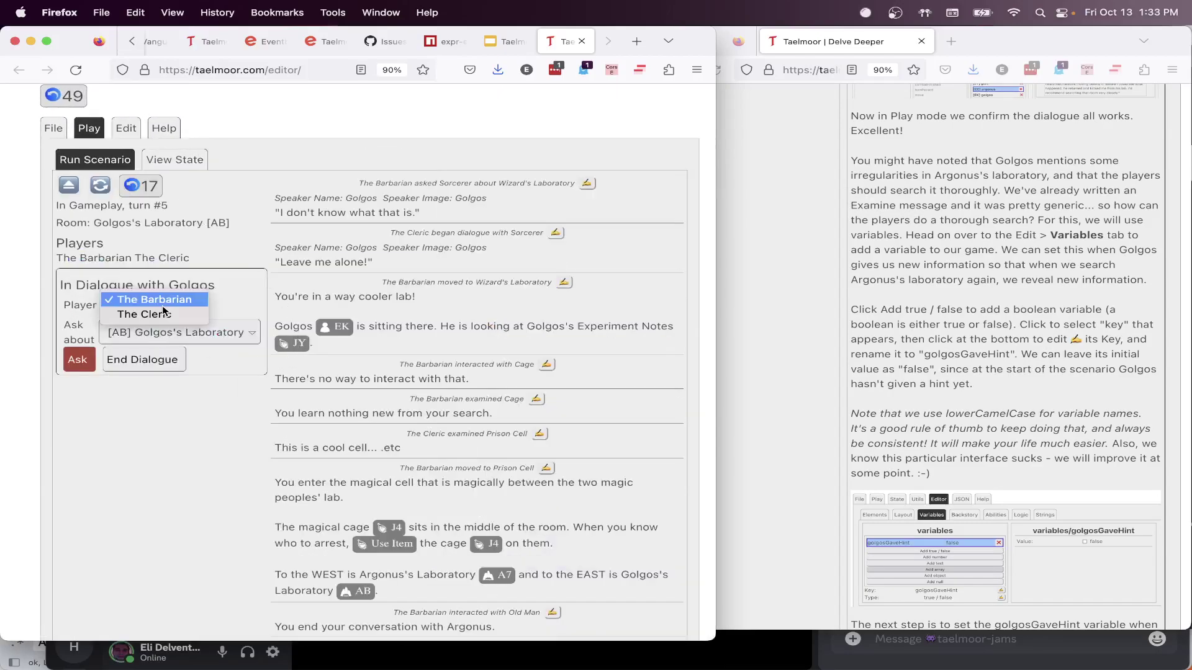
click(219, 262)
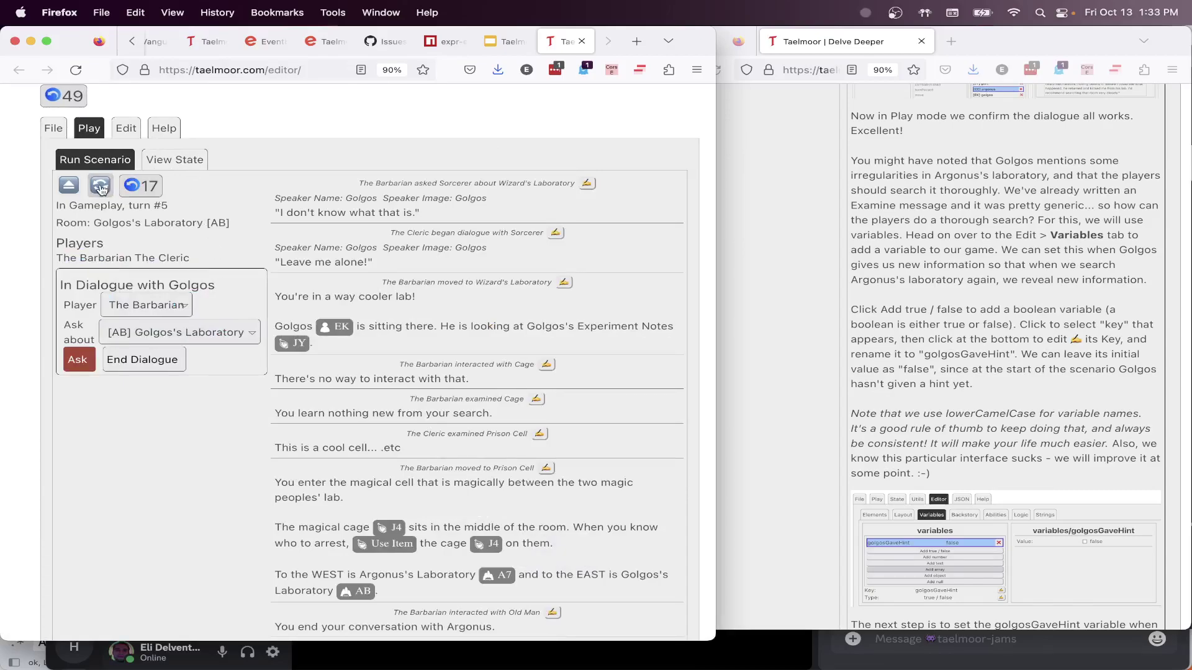
click(179, 163)
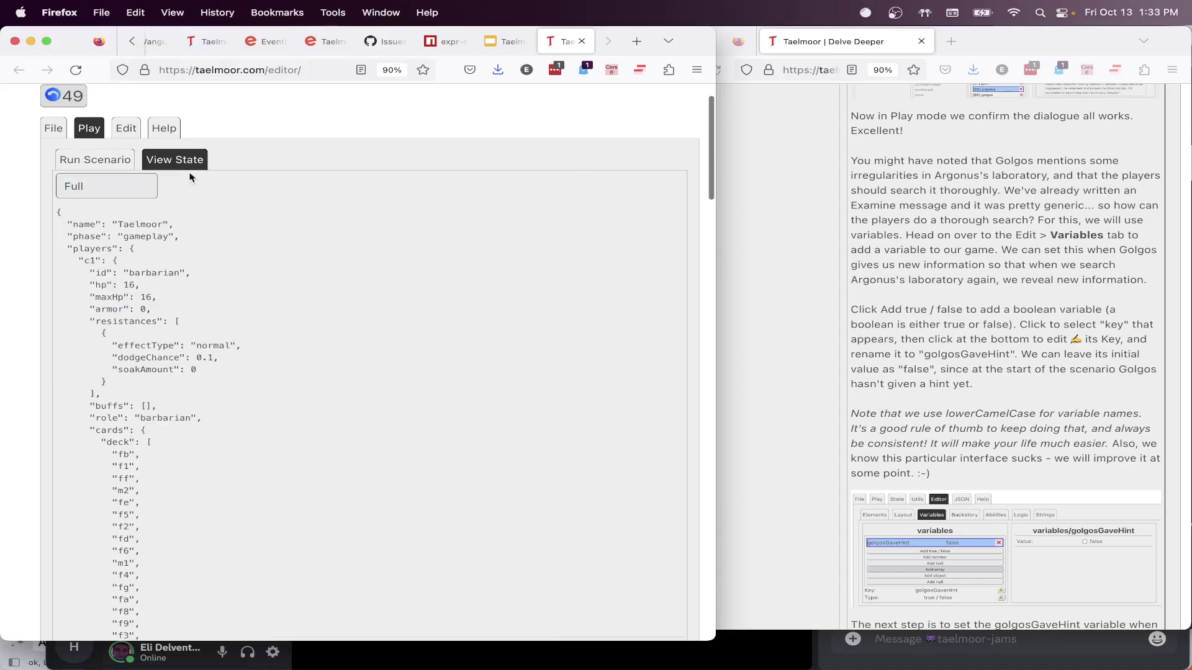
scroll(158, 314, down, 20)
scroll(158, 314, up, 20)
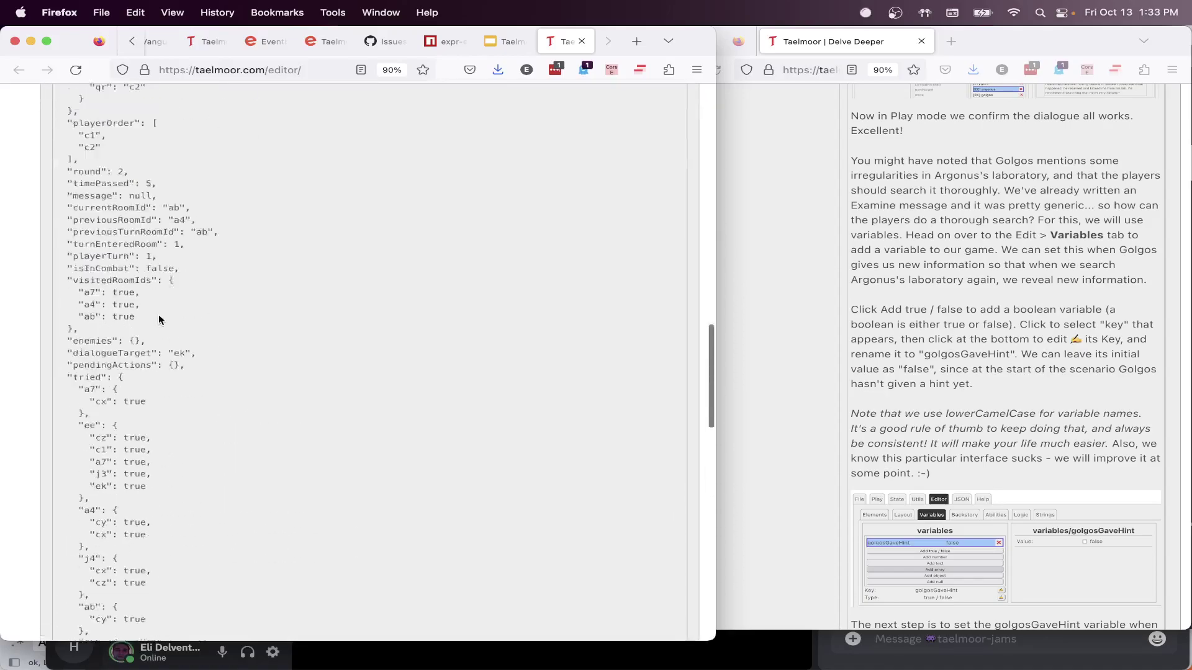
scroll(158, 314, down, 17)
scroll(159, 314, down, 4)
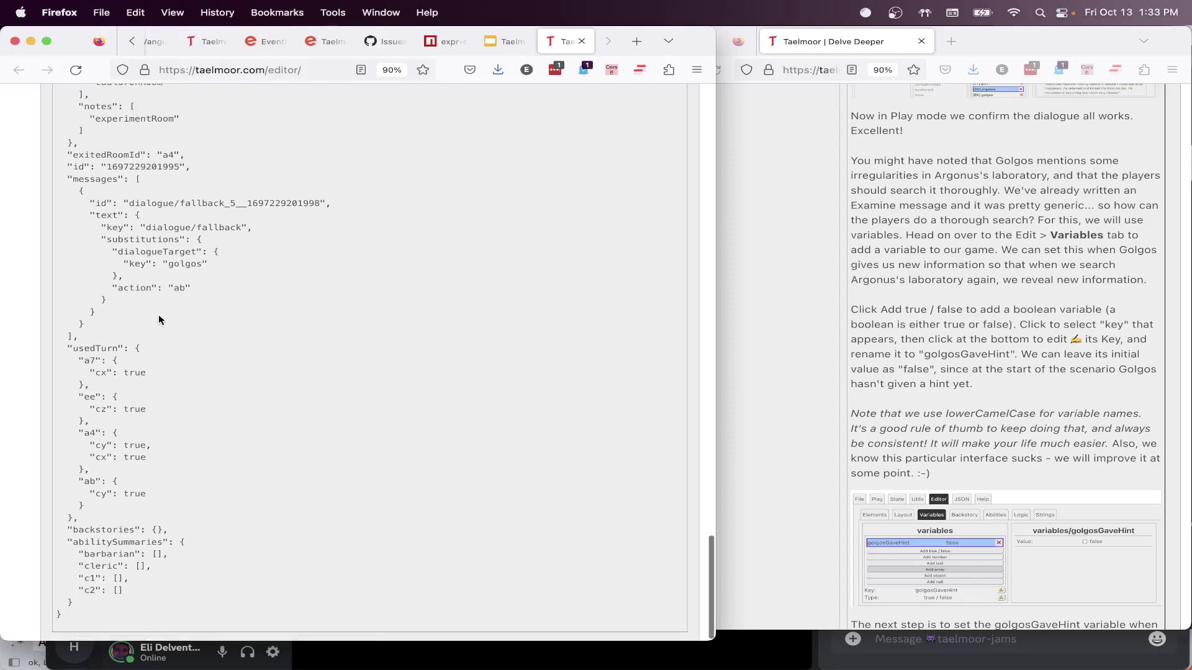
scroll(159, 314, down, 1)
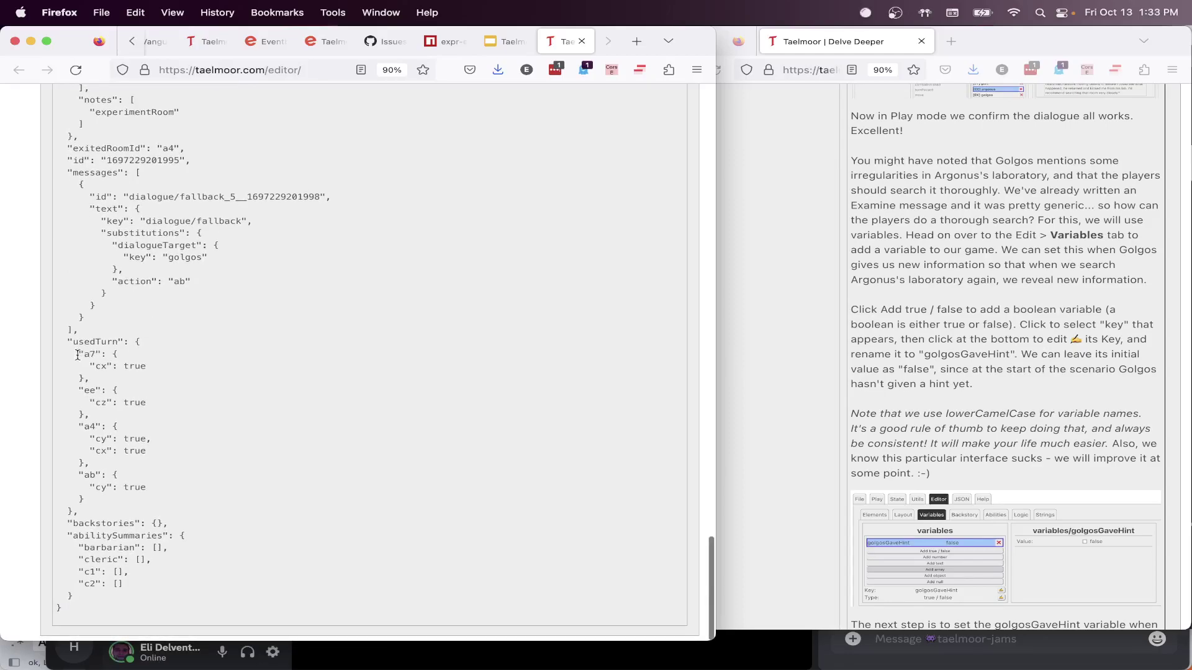
Examine the usedTurn, abilitySummaries and messages sections of the full state data
drag(73, 348, 133, 490)
click(135, 502)
drag(65, 536, 126, 586)
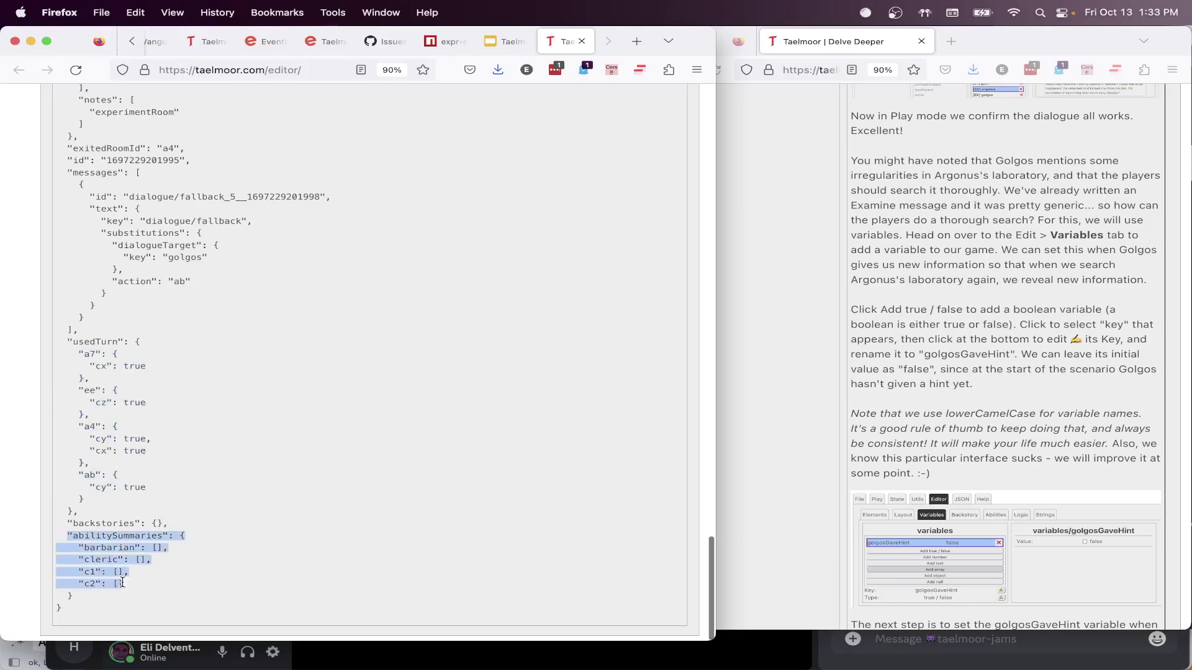
click(125, 586)
scroll(153, 594, up, 5)
scroll(149, 559, up, 2)
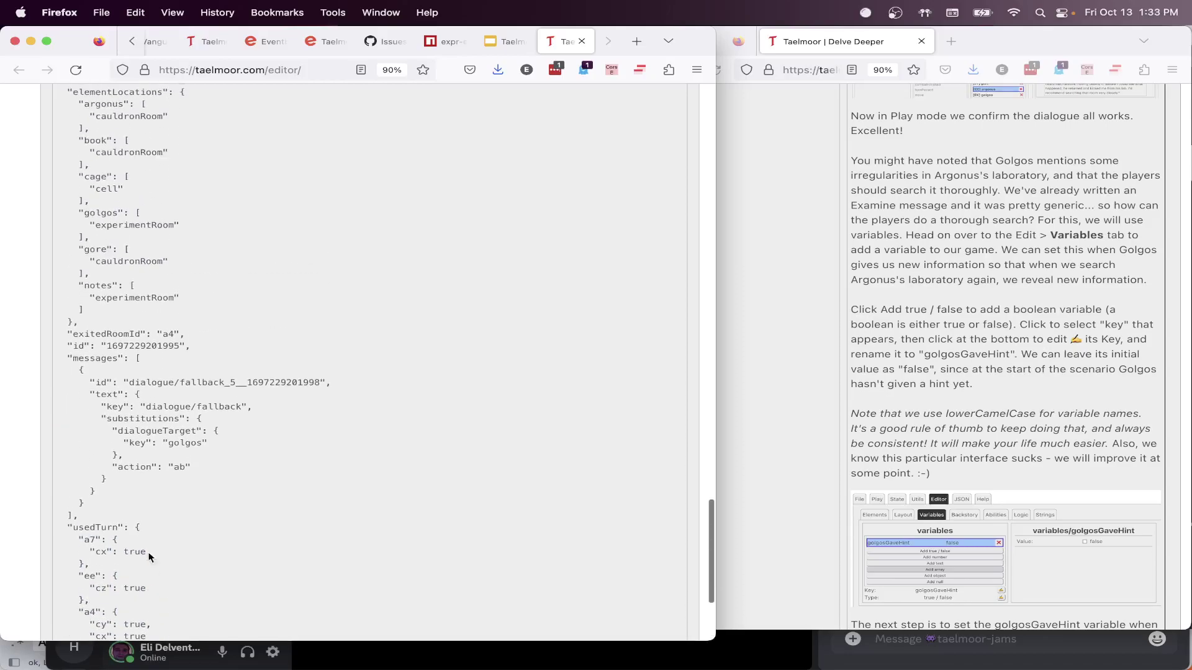
drag(67, 381, 133, 520)
scroll(130, 519, up, 4)
click(176, 476)
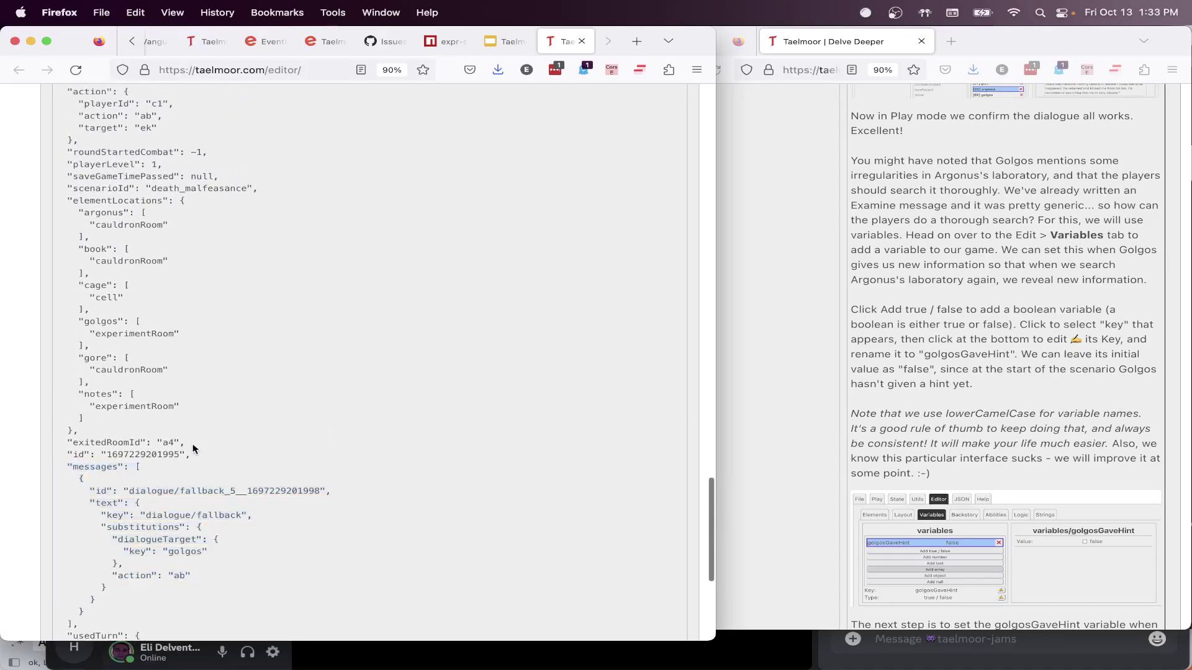
Examine the exitedRoomId, vars and elementLocations entries in the full state data
scroll(192, 447, up, 1)
drag(188, 447, 60, 447)
click(133, 448)
scroll(134, 448, up, 2)
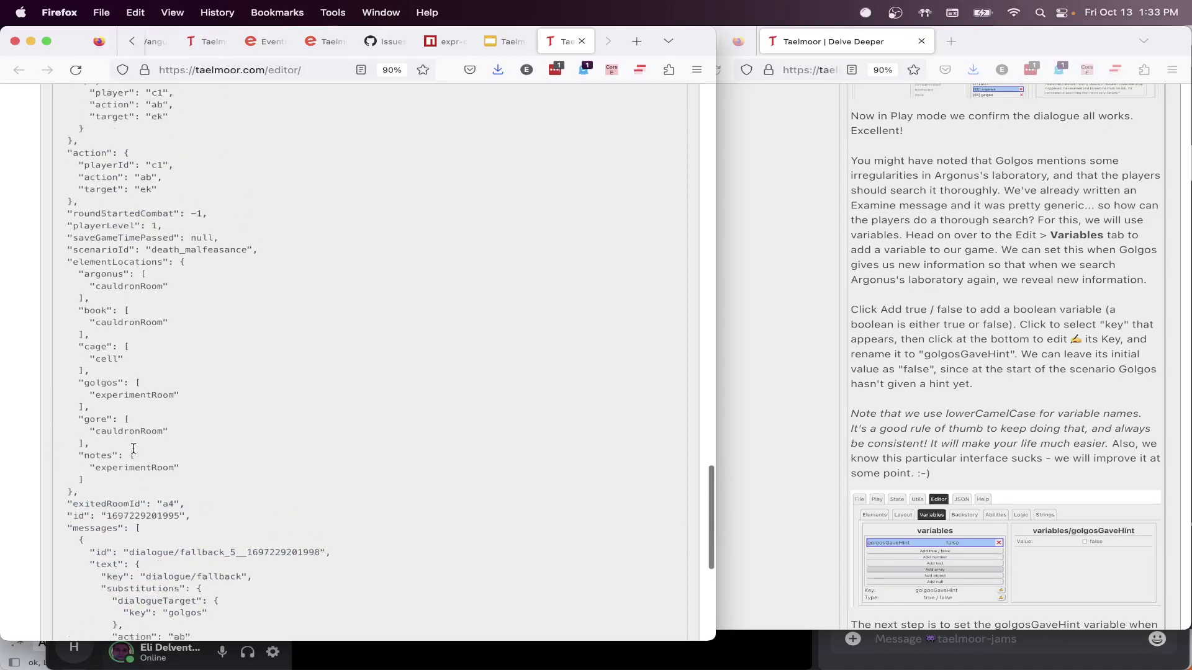
scroll(134, 448, up, 6)
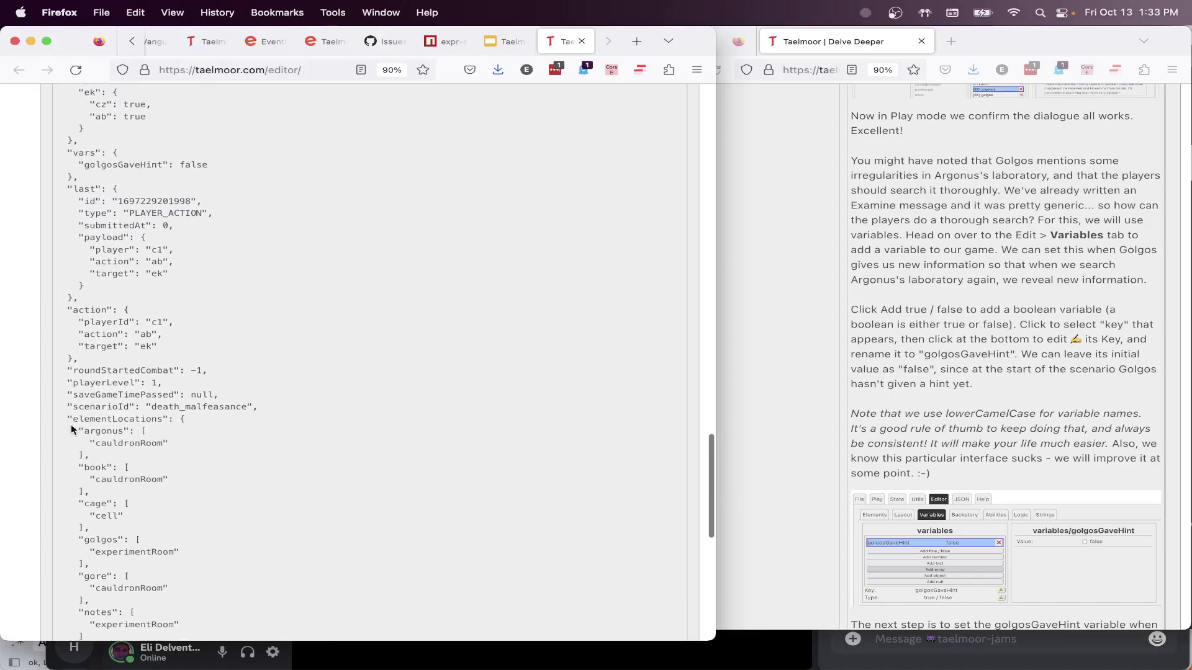
scroll(146, 508, down, 3)
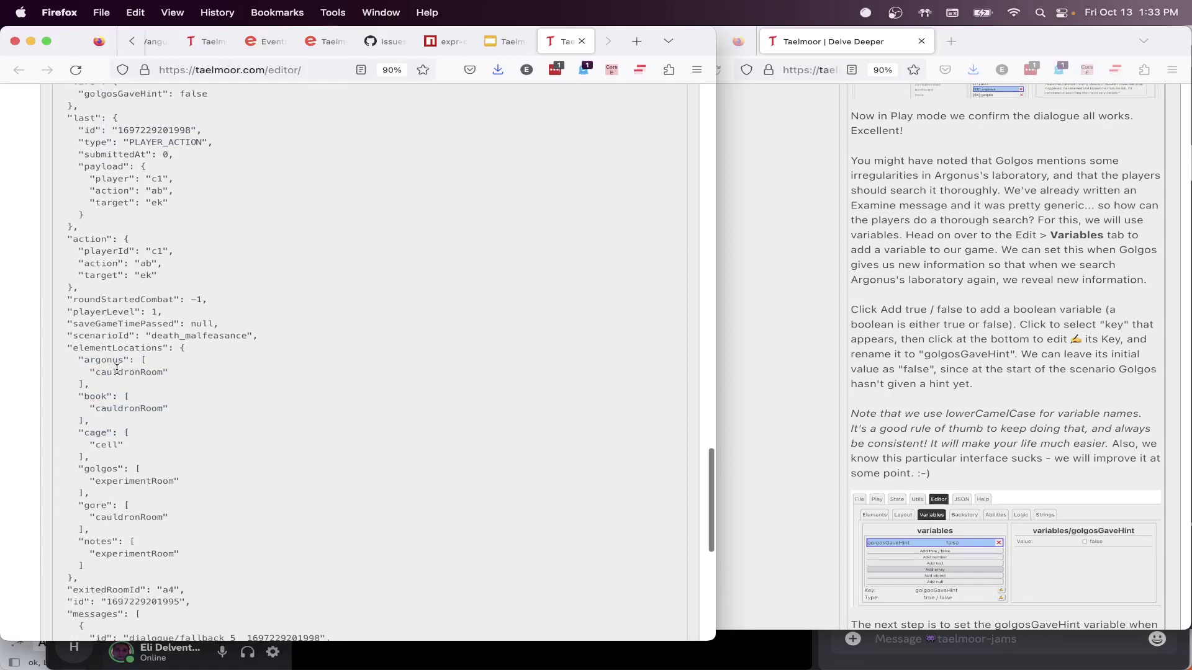
scroll(117, 369, down, 2)
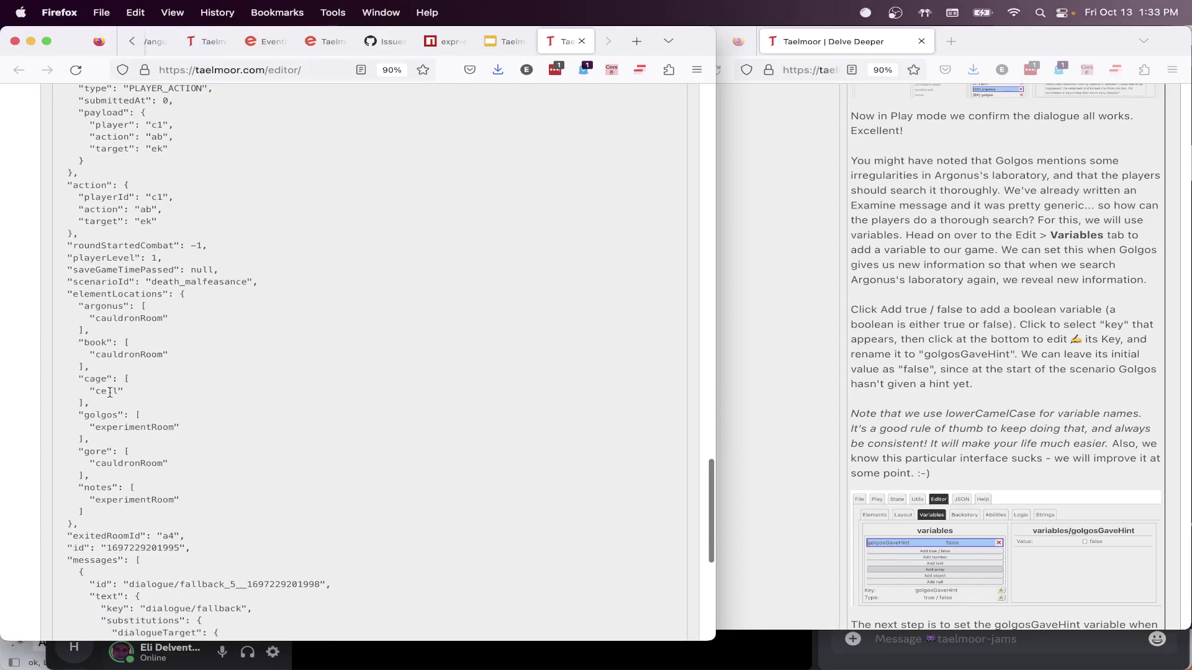
scroll(147, 414, up, 4)
drag(67, 385, 174, 576)
click(174, 576)
scroll(174, 571, up, 15)
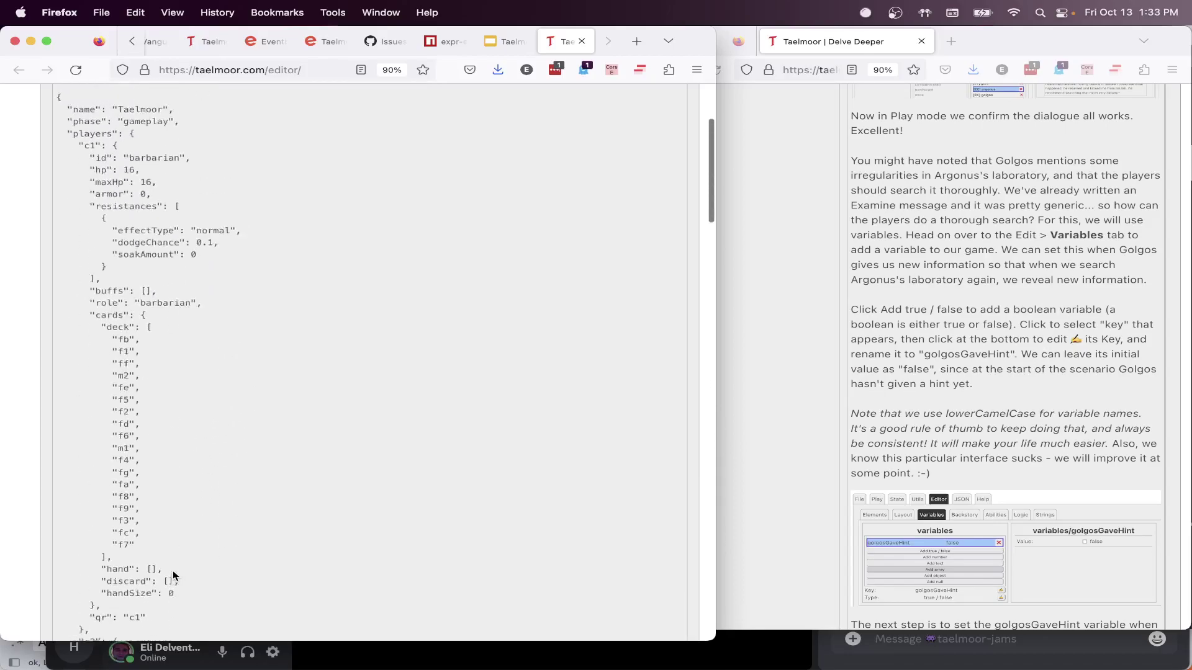
Filter the state view to Useful and examine its player turn, current room, variable and element location entries
click(112, 249)
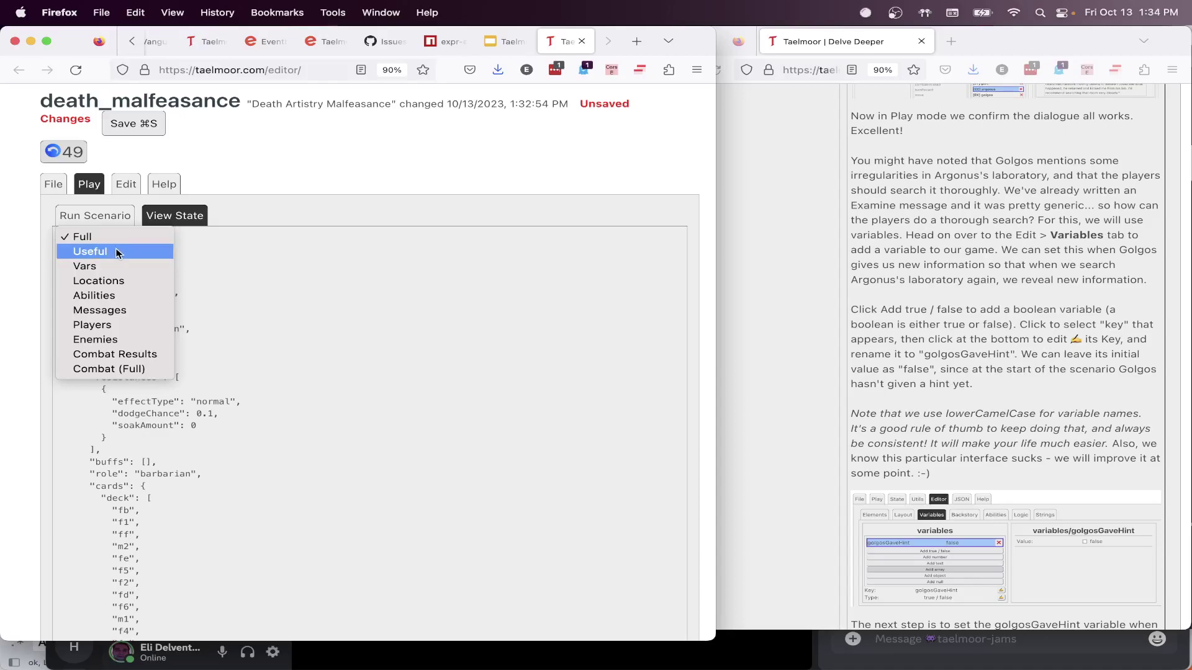
click(117, 253)
scroll(197, 380, down, 2)
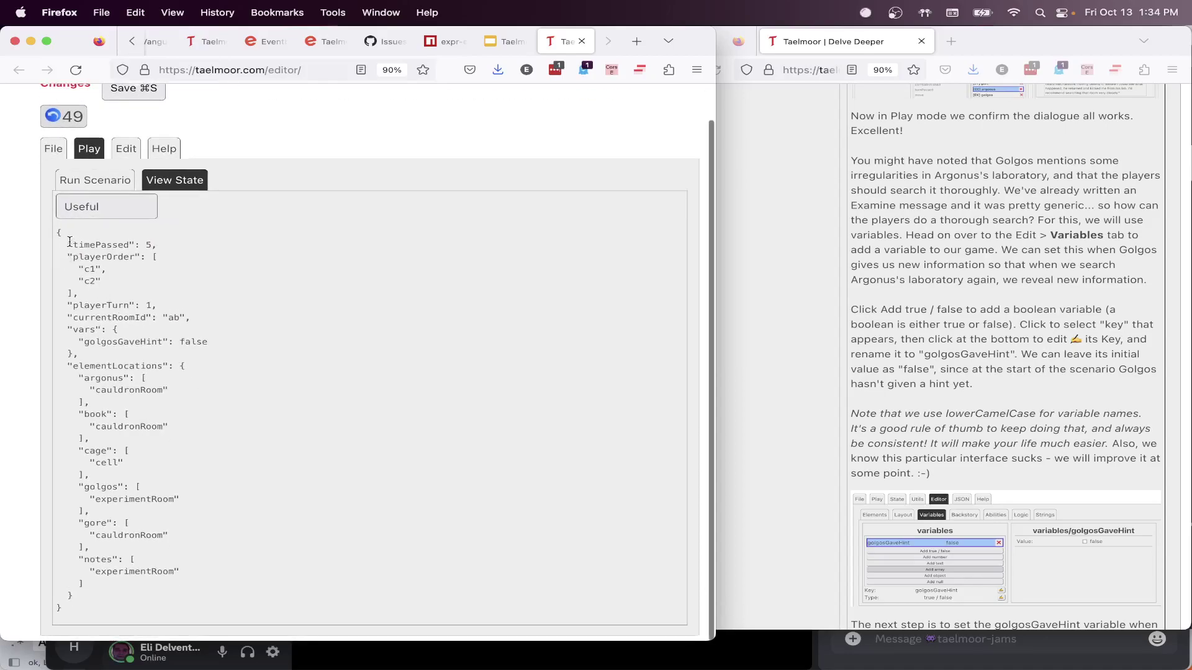
drag(62, 256, 189, 333)
click(189, 333)
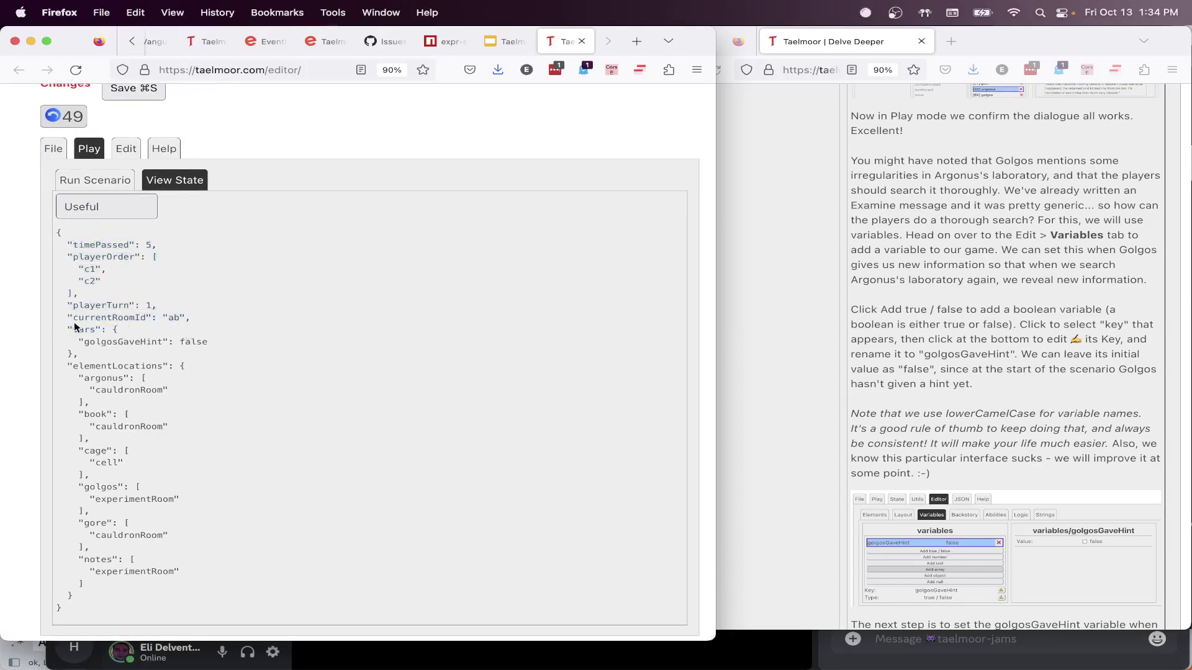
drag(75, 327, 192, 320)
click(209, 322)
drag(67, 364, 144, 593)
click(150, 559)
View the state data filtered by Players, Enemies and Messages in turn
click(131, 214)
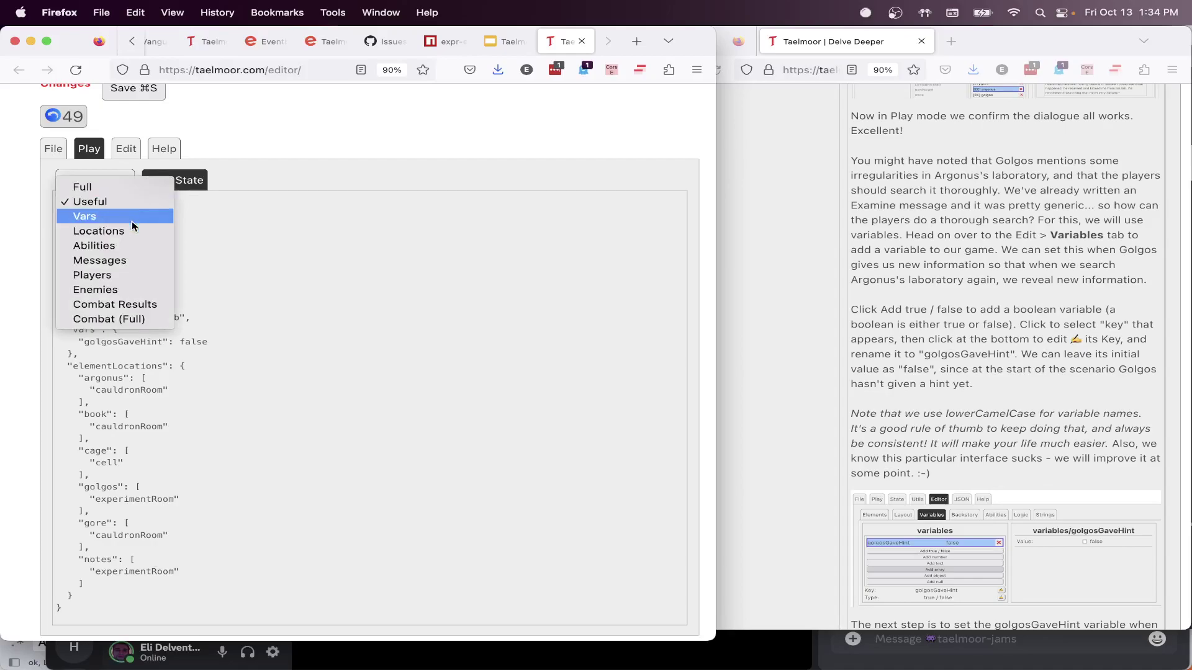
click(135, 275)
click(117, 205)
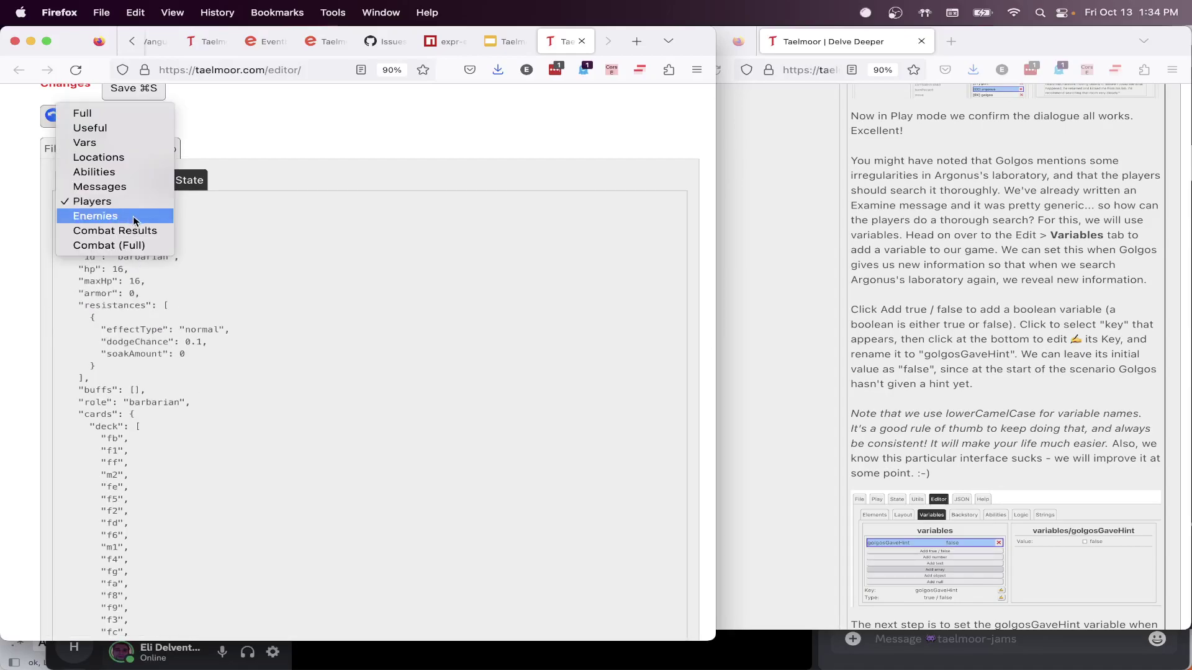
click(136, 218)
click(112, 245)
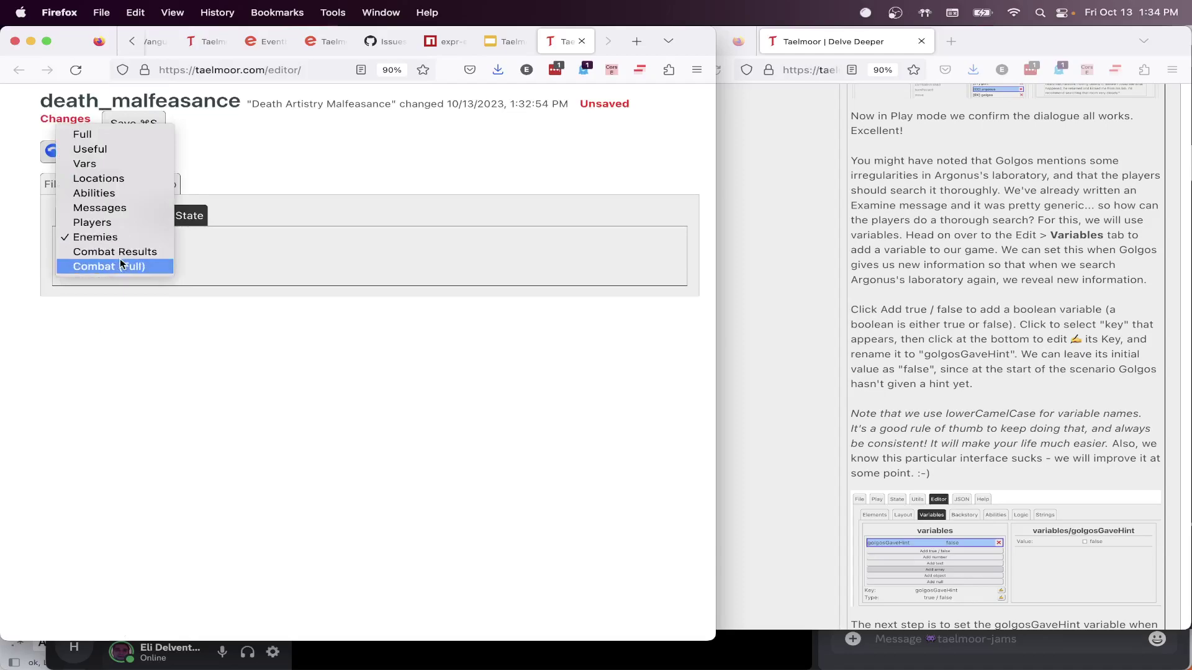
click(118, 209)
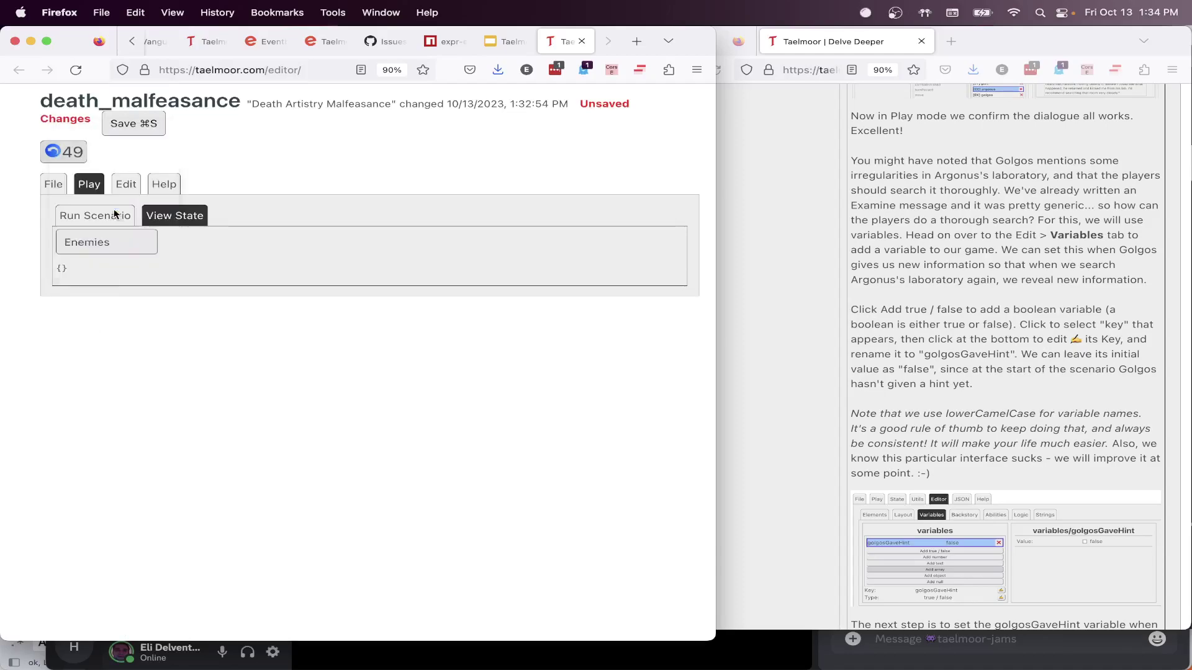
Filter the state view to Vars and check the value of golgosGaveHint
click(115, 246)
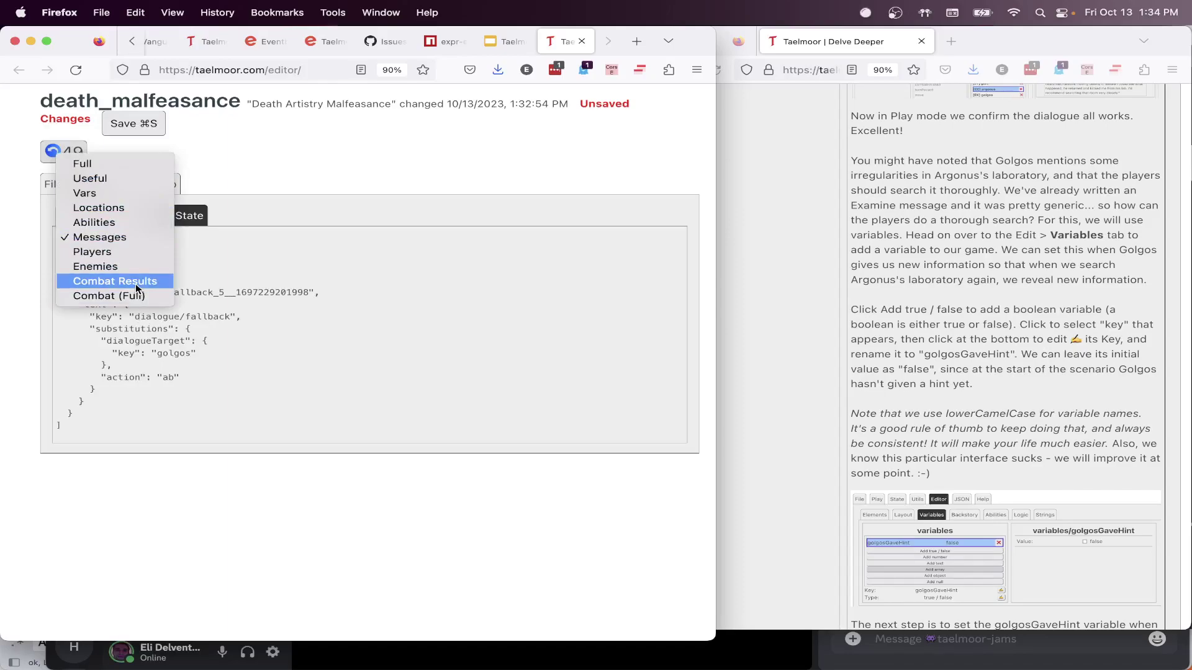
click(94, 194)
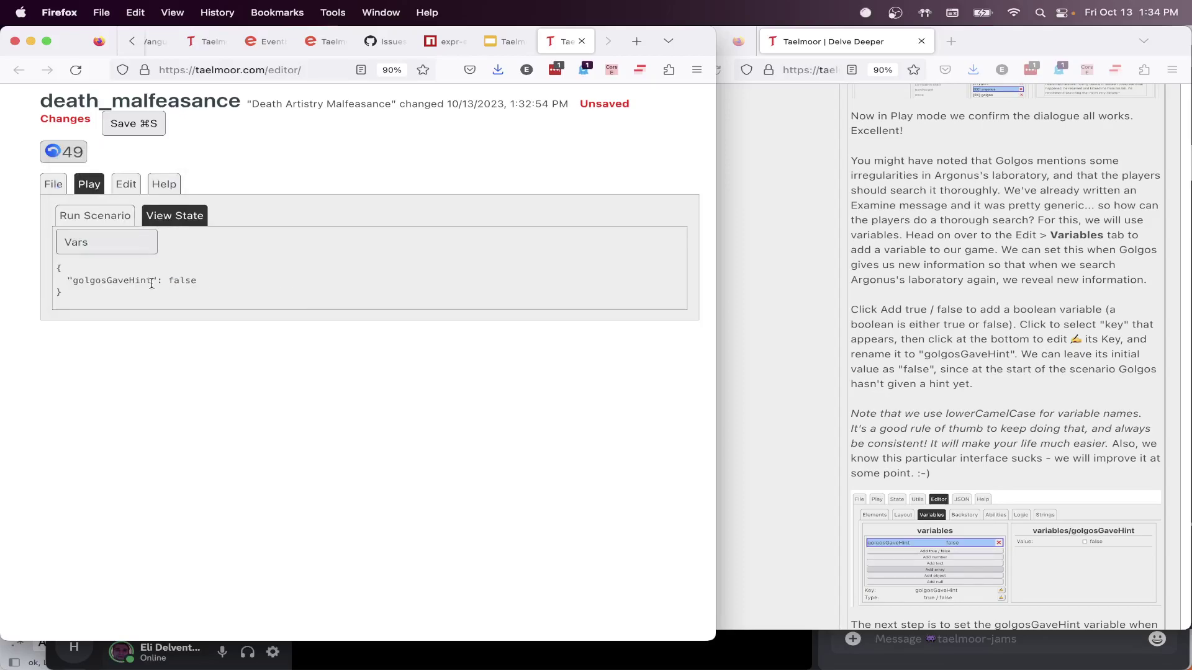
mouse_move(79, 279)
mouse_down()
mouse_move(202, 281)
mouse_move(76, 281)
mouse_up()
click(76, 281)
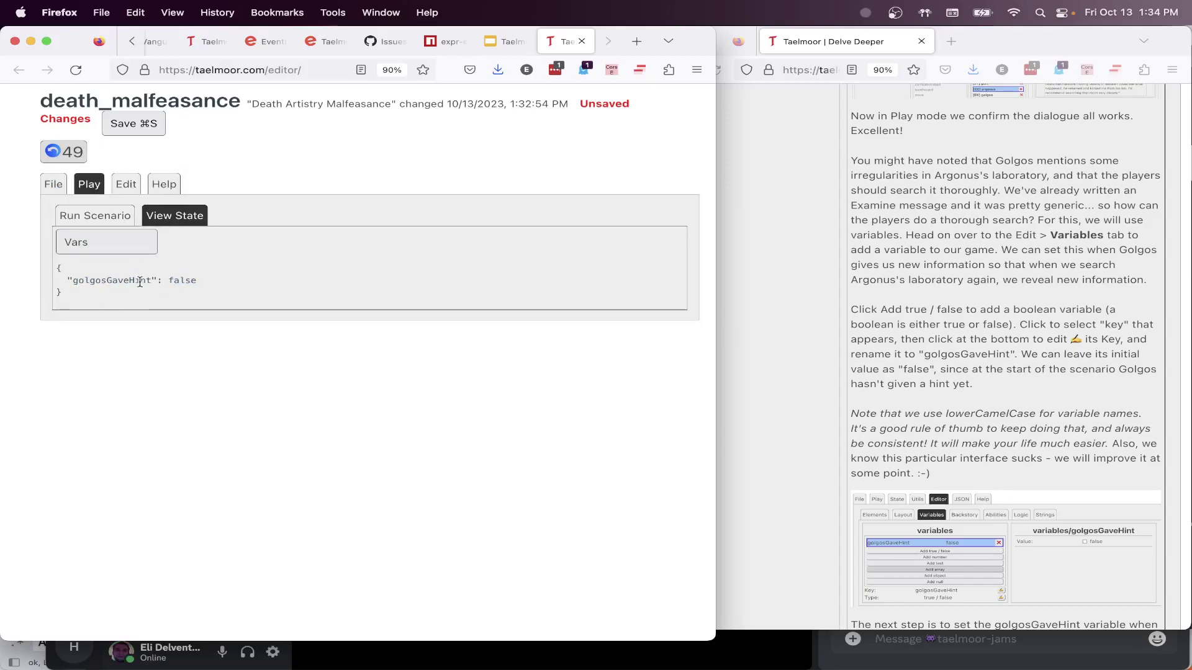
Ask Golgos about [A7] Argonus's Laboratory as The Barbarian, and check golgosGaveHint in the scenario's state
click(101, 217)
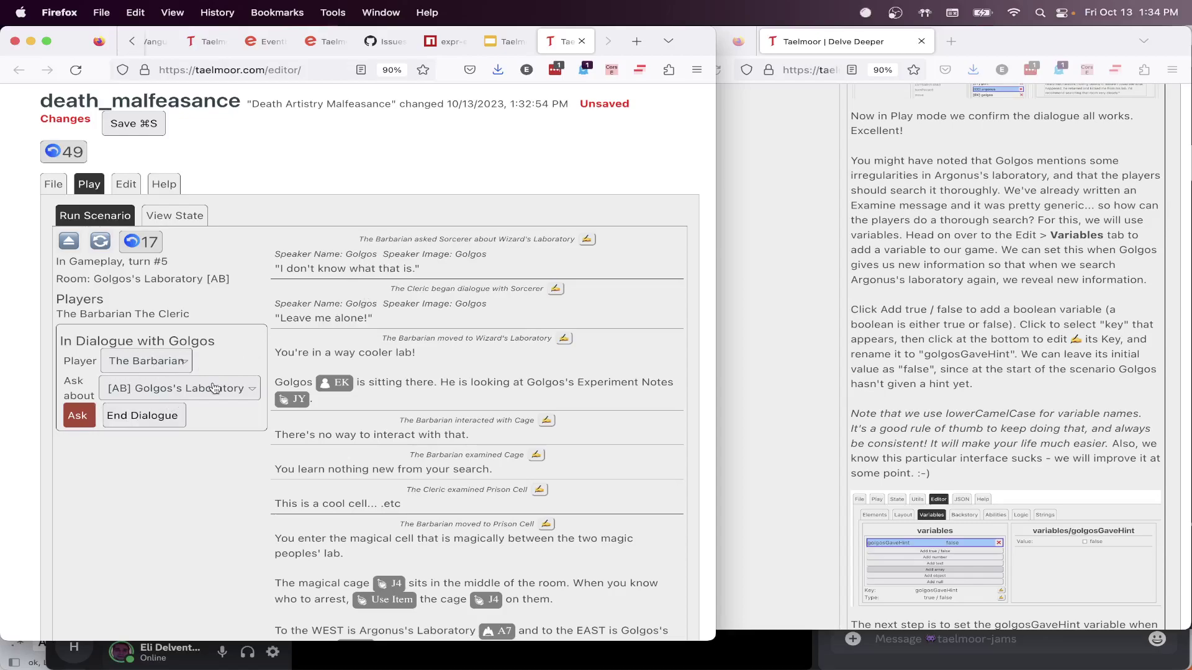
click(213, 388)
click(215, 428)
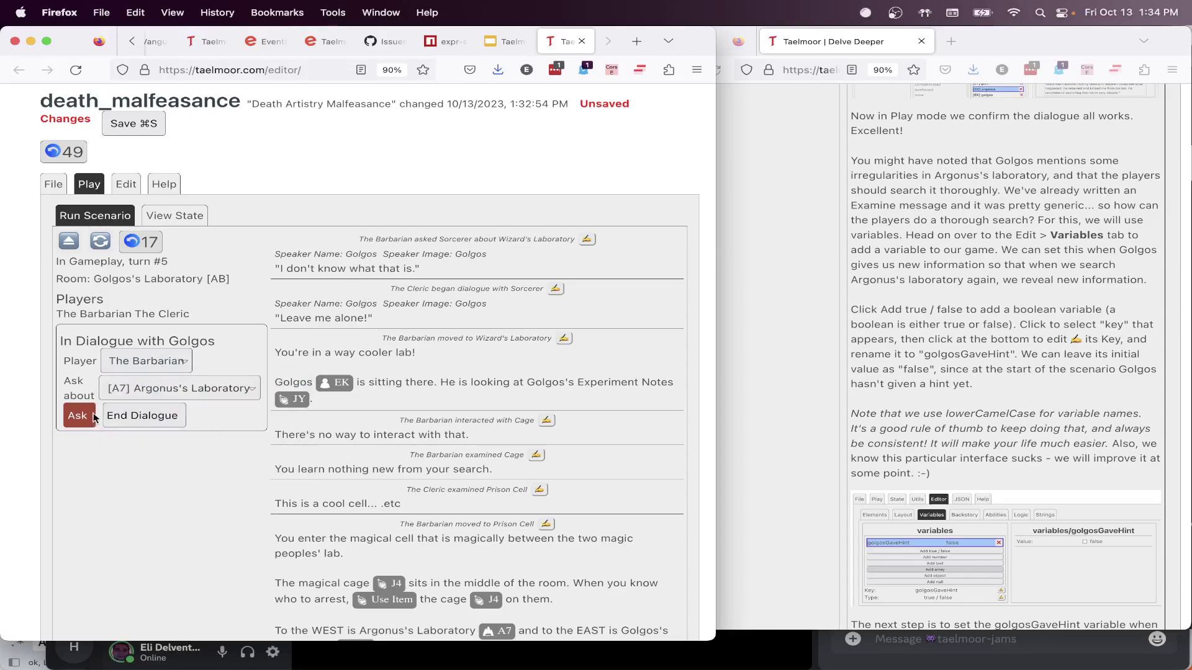
click(79, 416)
drag(354, 283, 303, 280)
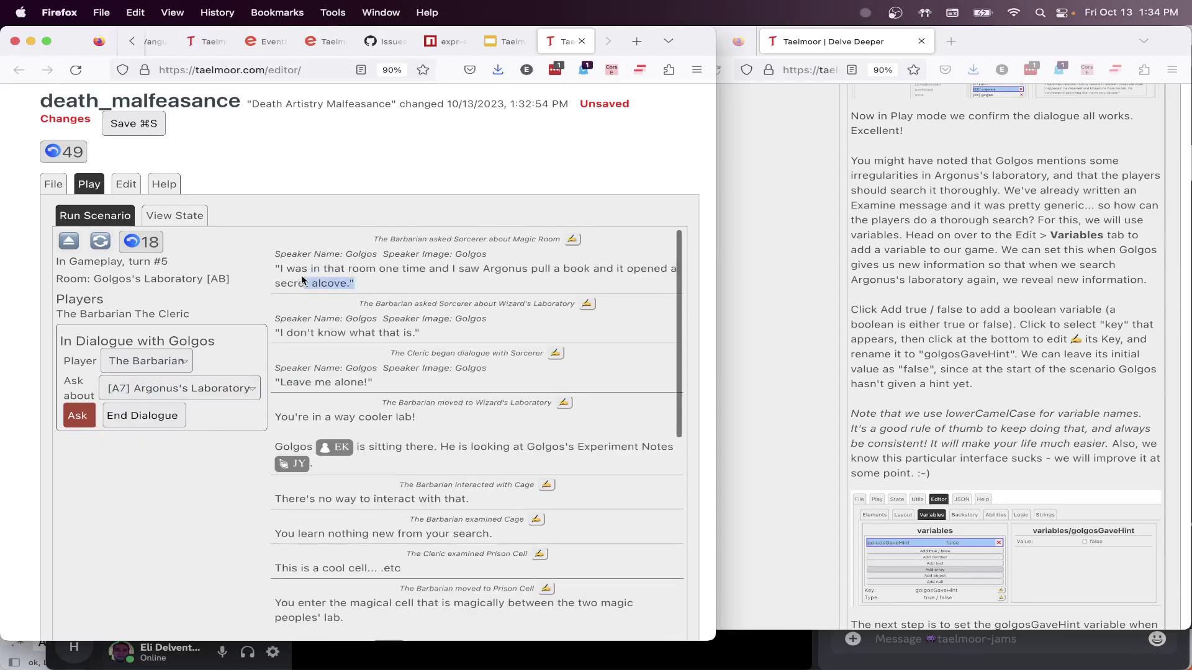
click(173, 217)
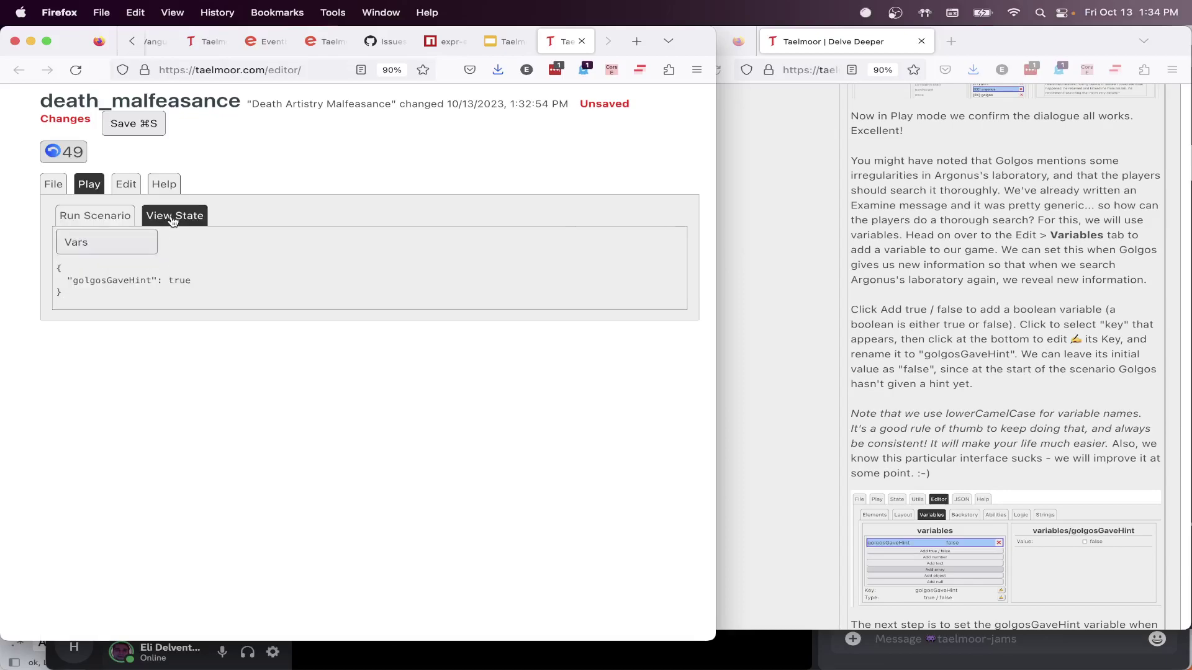
drag(197, 280, 80, 281)
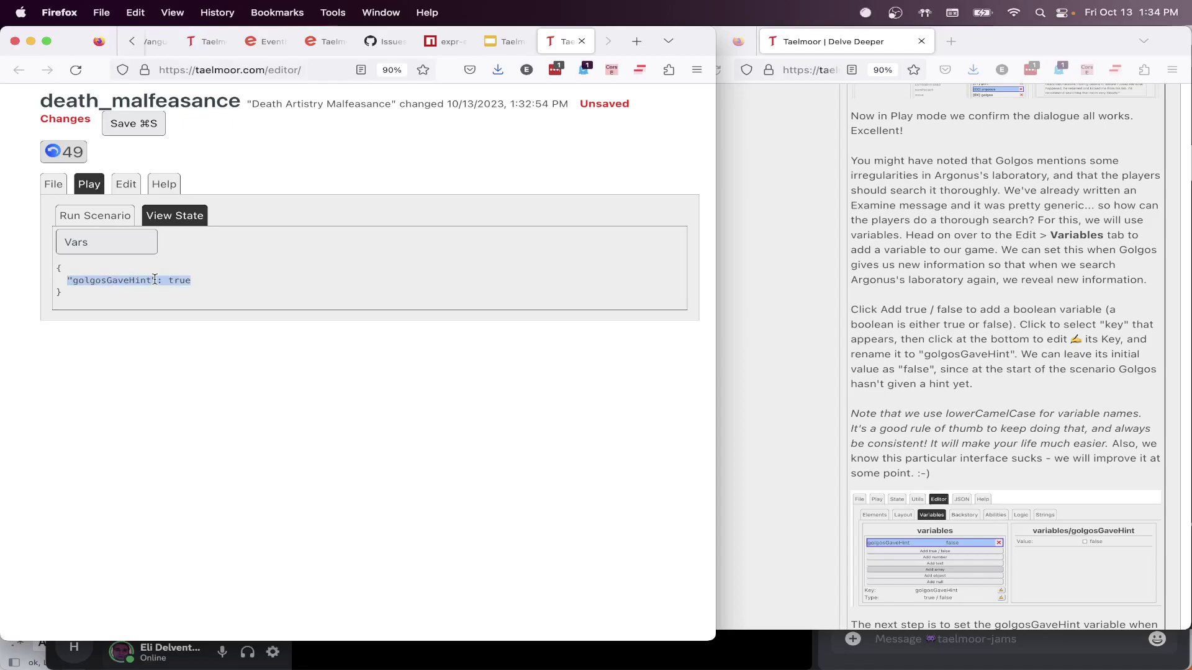
Return to the running scenario and end the dialogue with Golgos
click(107, 222)
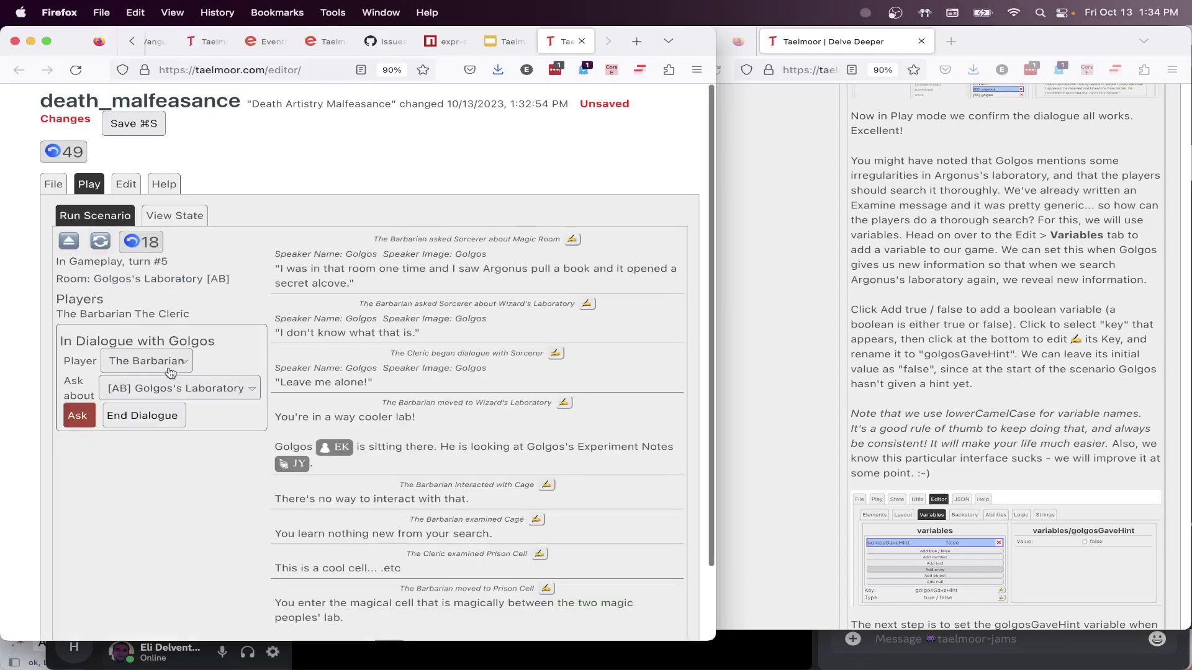
click(165, 364)
click(233, 356)
click(142, 415)
Move The Barbarian to [A7] Argonus's Laboratory
click(166, 374)
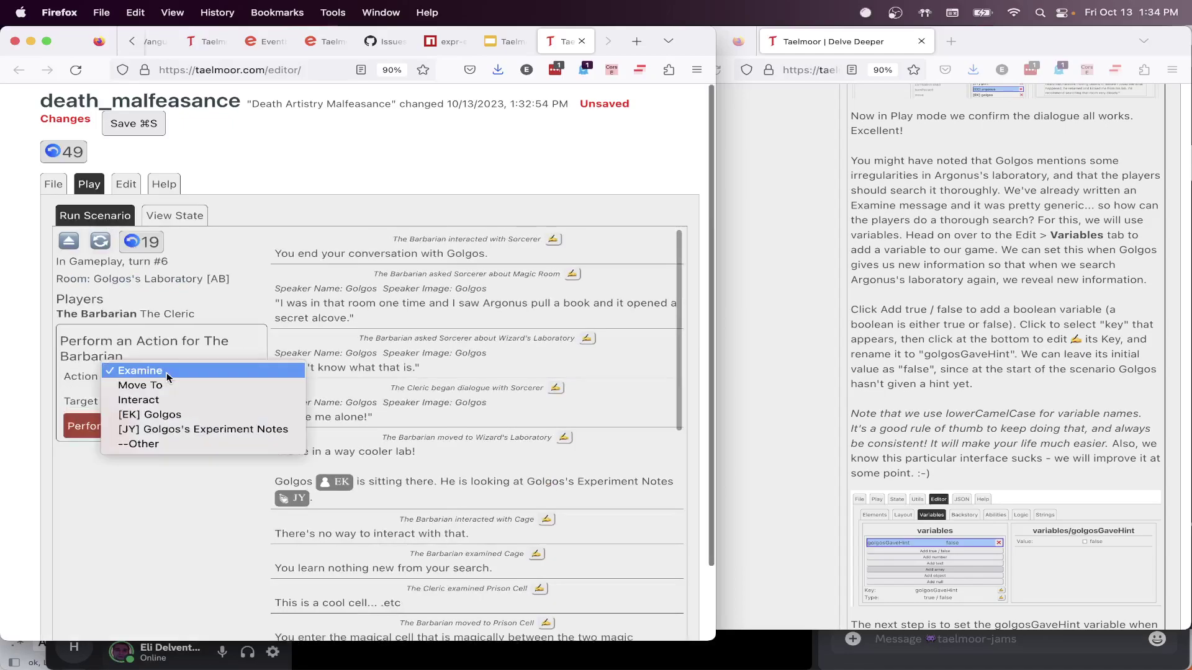
click(177, 386)
click(193, 404)
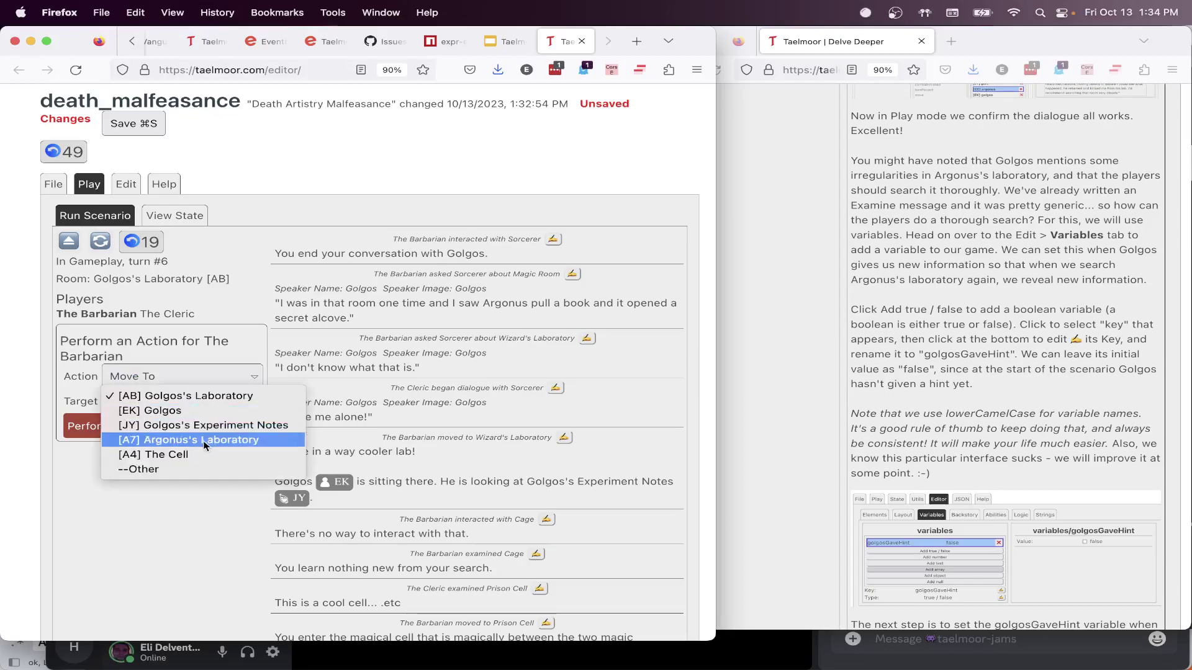
click(108, 437)
click(93, 428)
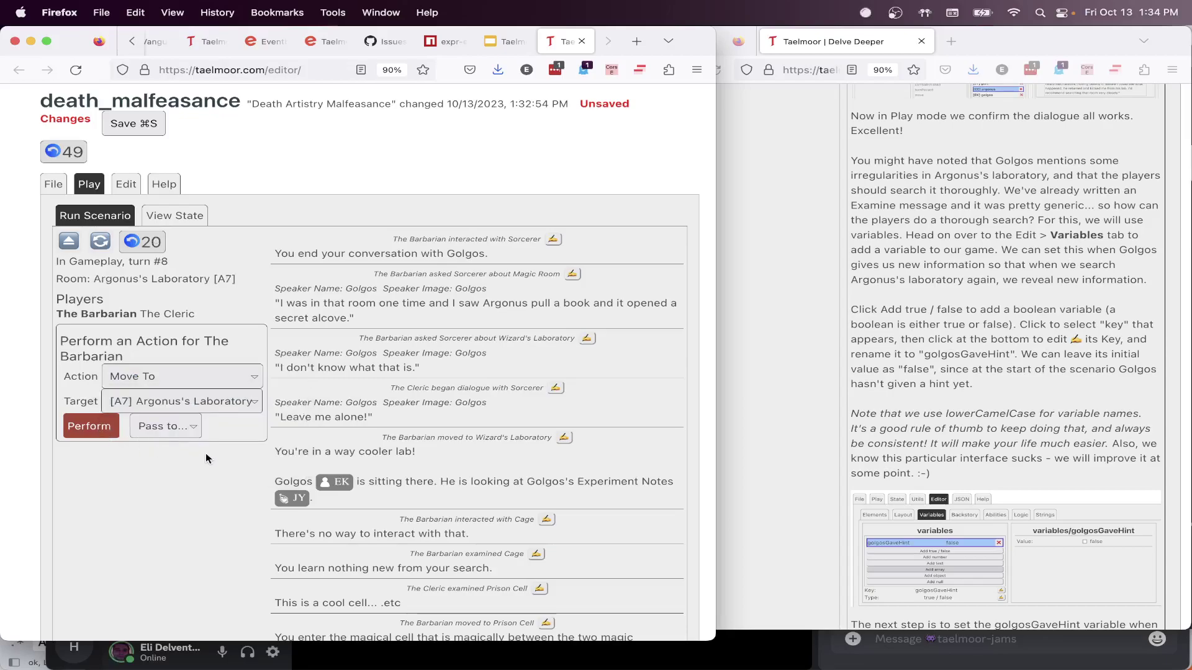
Examine [A7] Argonus's Laboratory three times as The Barbarian
click(222, 383)
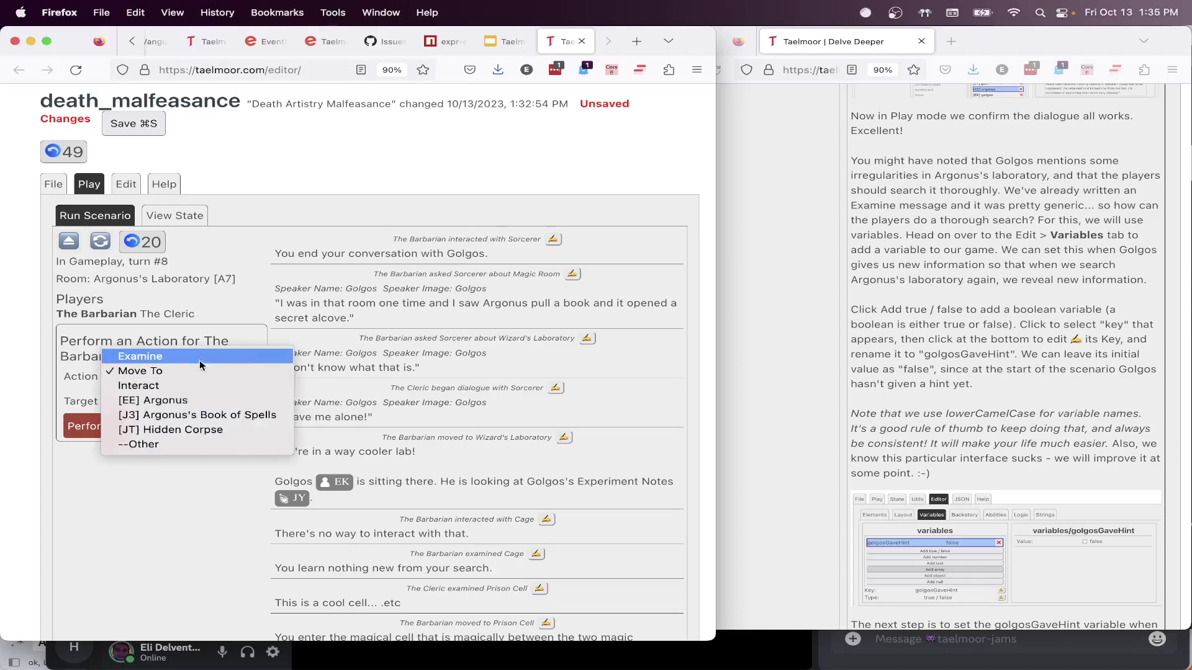
click(199, 360)
click(105, 428)
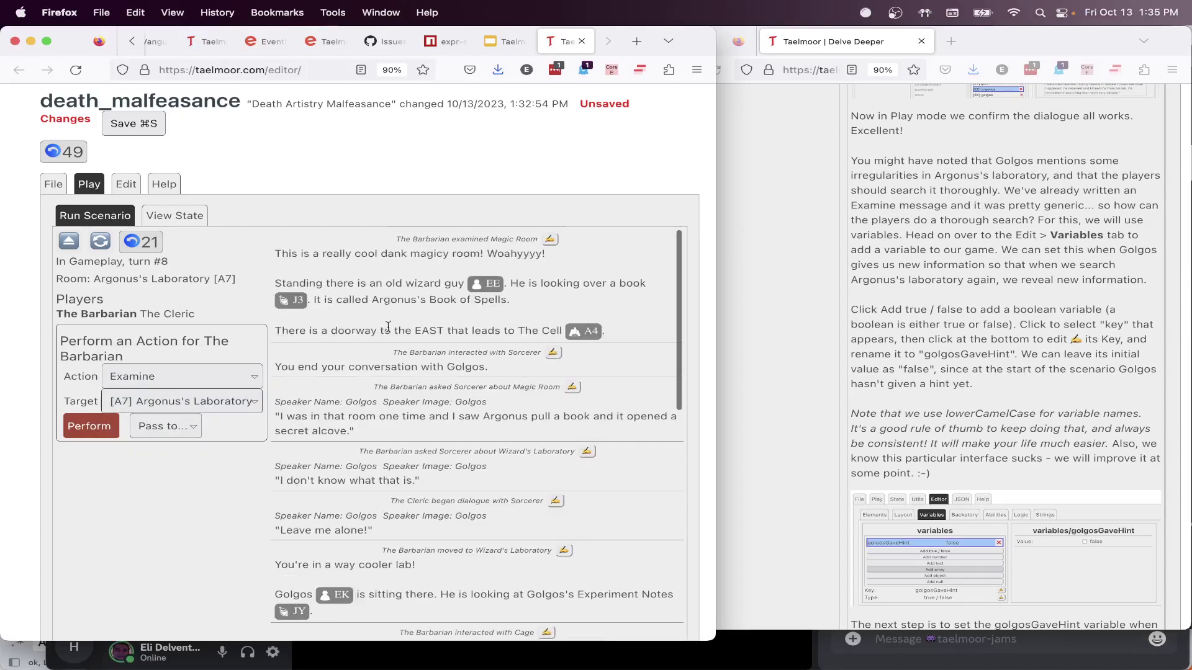
click(99, 426)
click(78, 434)
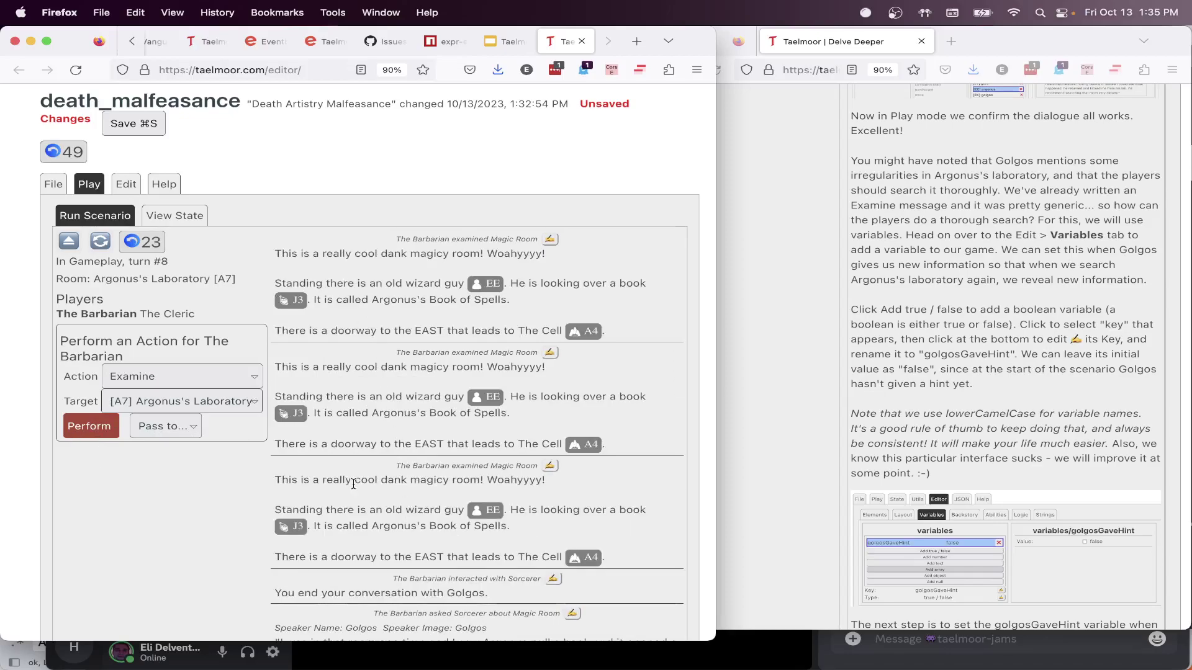
Add a new block to the inspect logic of [A7] cauldronRoom and move it above the existing message block
click(127, 185)
scroll(512, 320, right, 2)
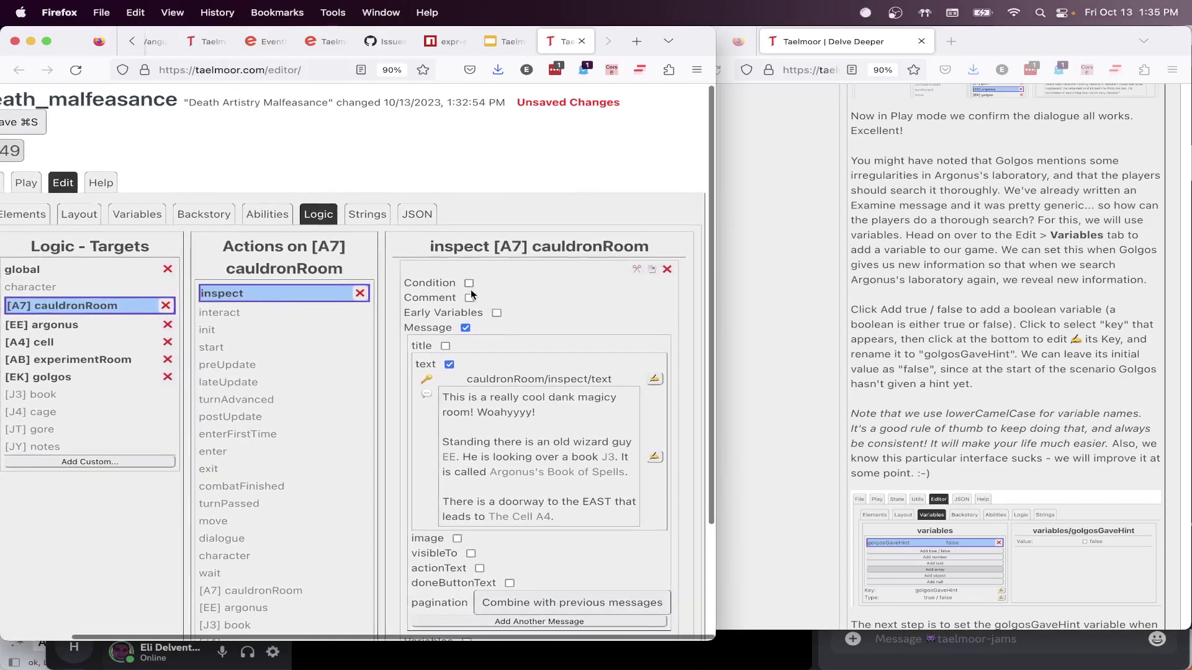
scroll(493, 379, down, 5)
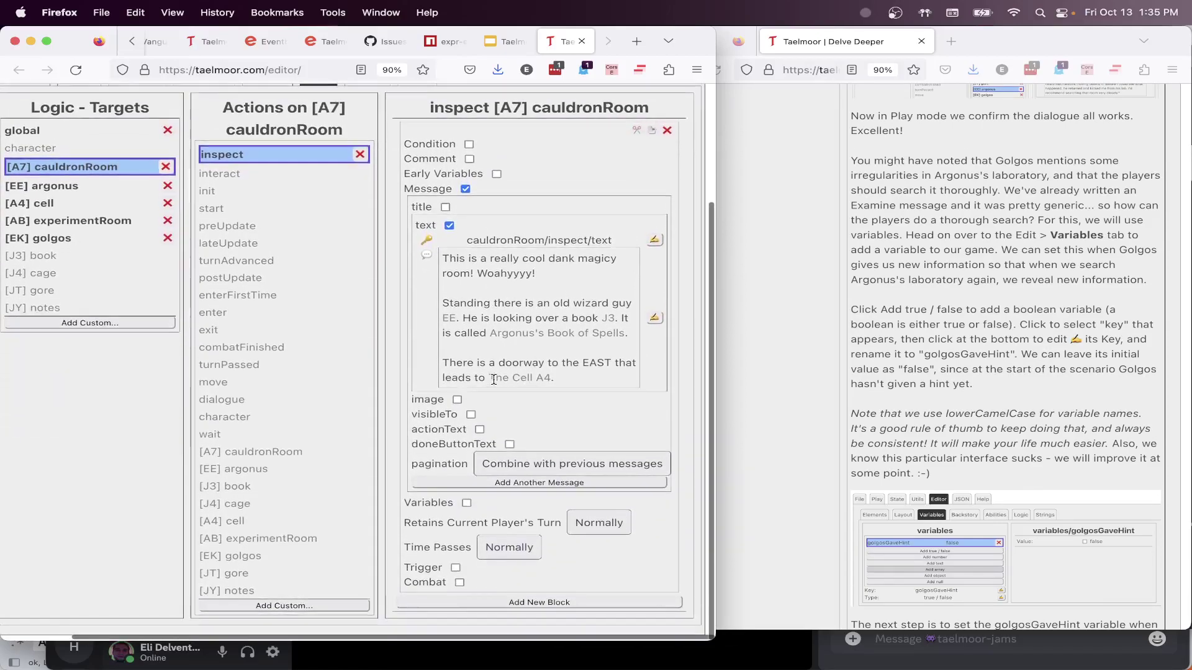
click(539, 604)
scroll(539, 607, down, 3)
scroll(538, 607, down, 3)
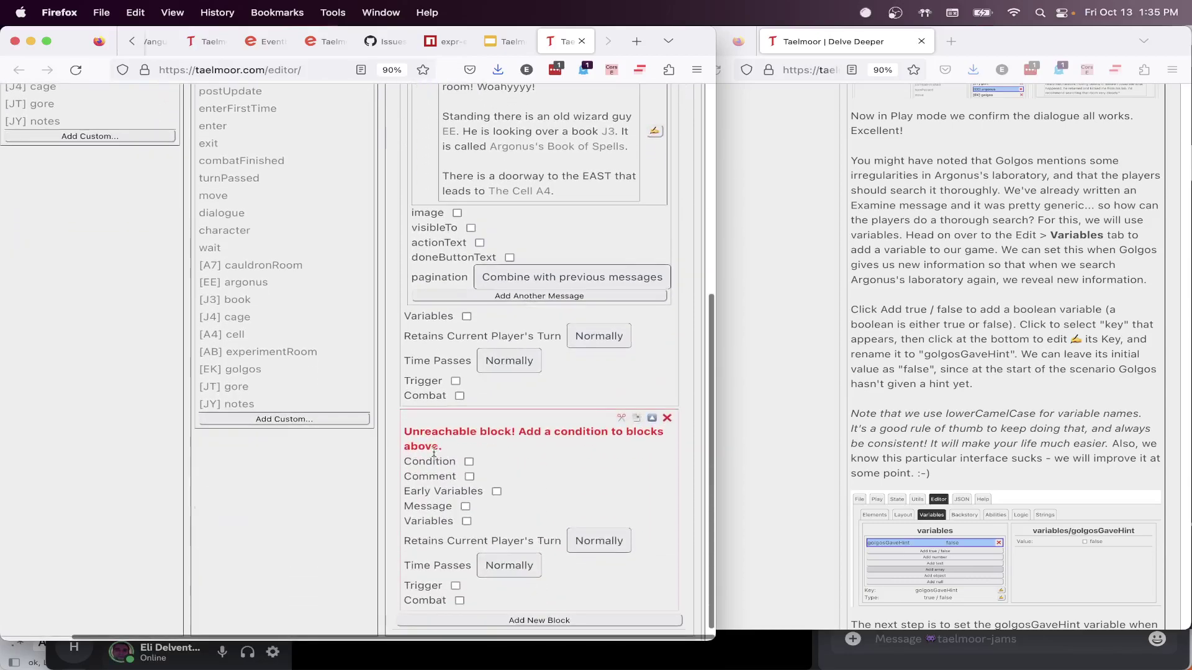
drag(407, 436, 457, 451)
click(457, 451)
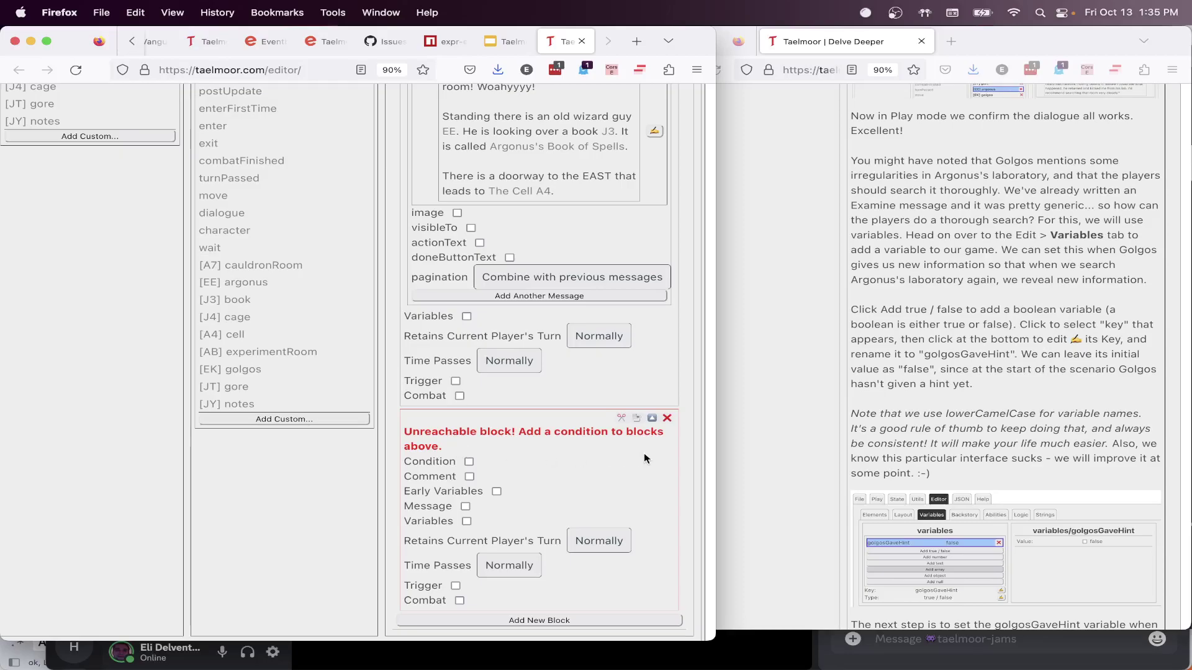
click(652, 419)
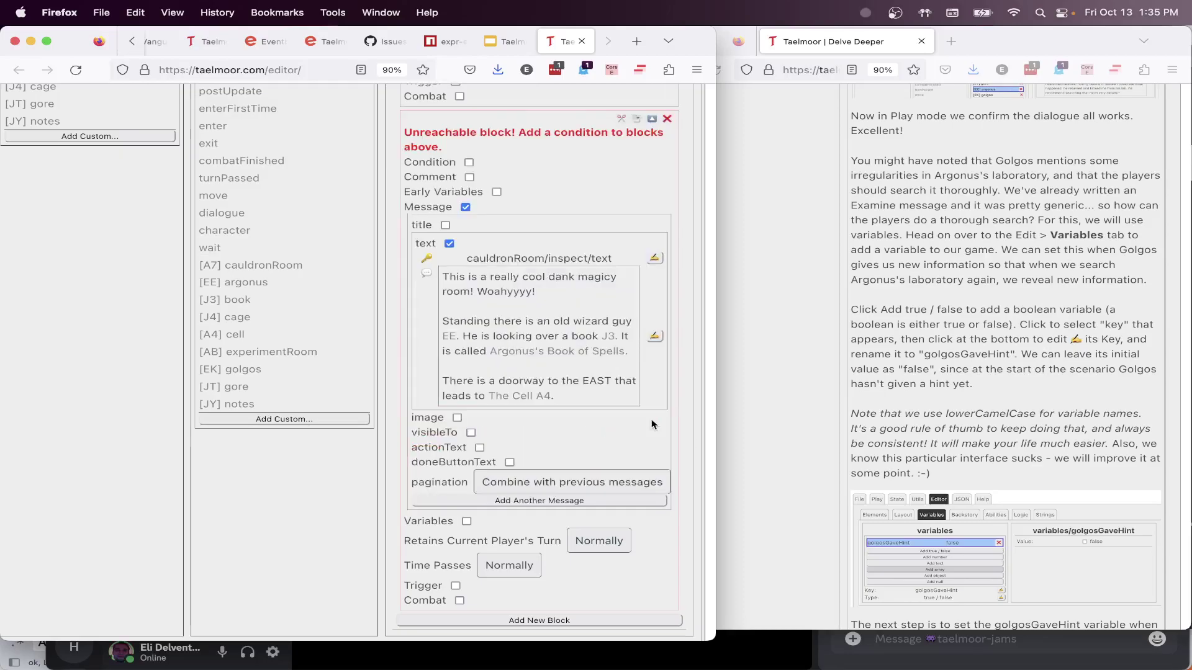
Examine the order of the two inspect blocks and the notice on the lower one
scroll(494, 384, up, 5)
drag(493, 384, 404, 363)
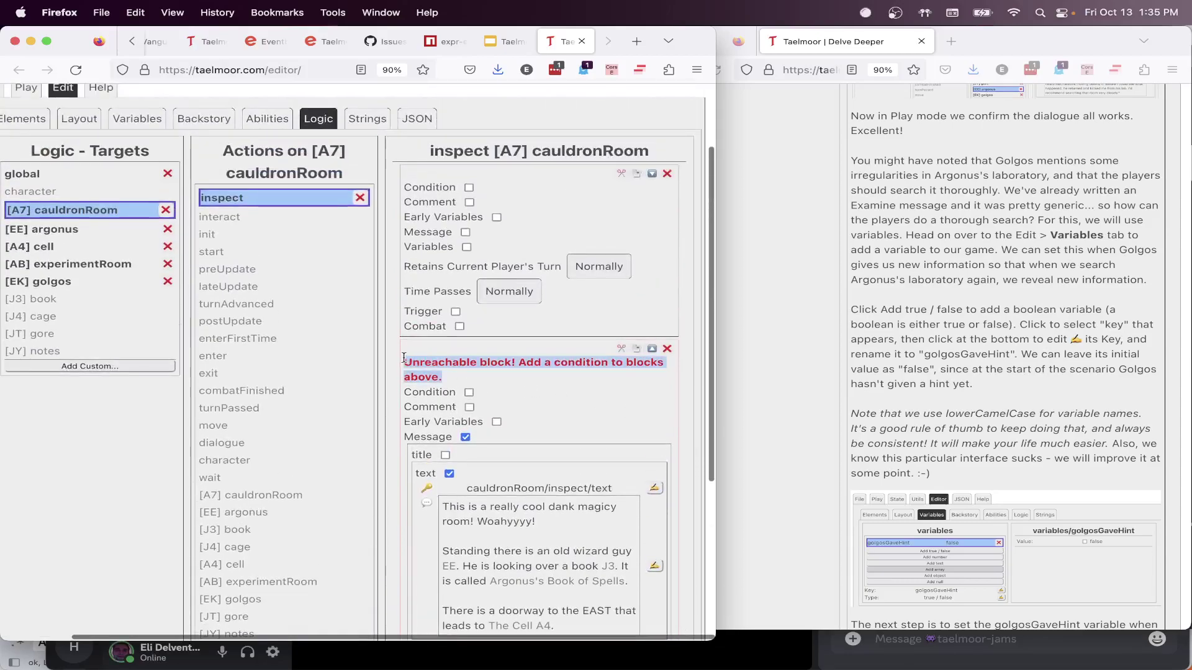
click(494, 381)
scroll(493, 381, down, 1)
scroll(493, 382, up, 5)
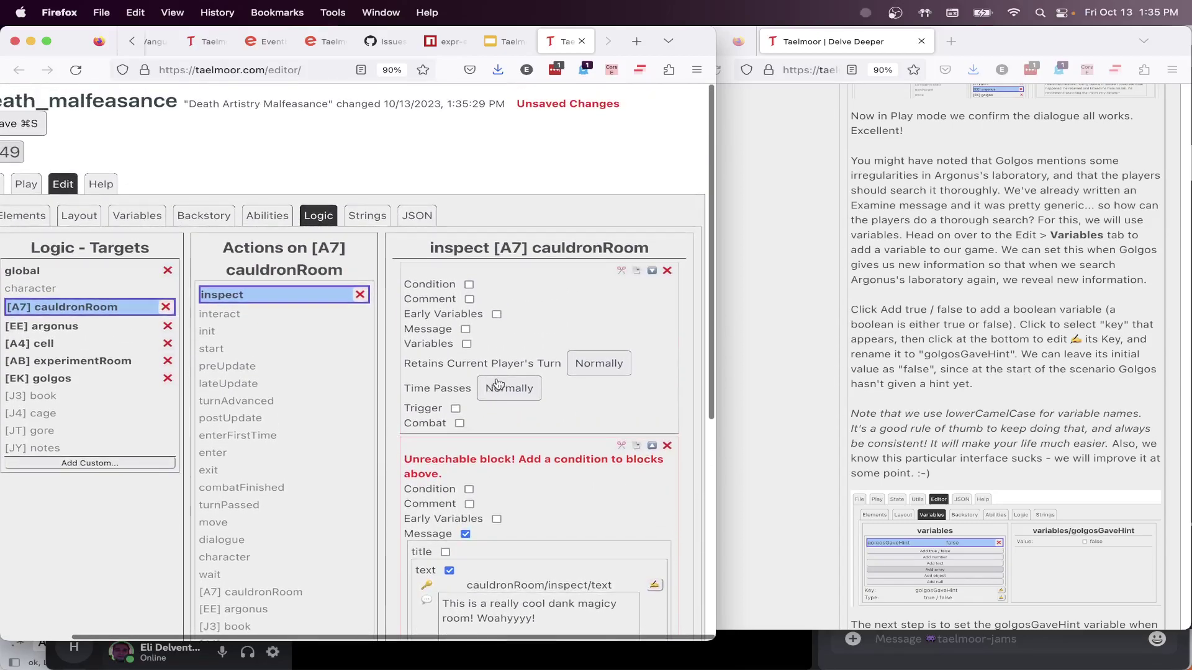
scroll(498, 384, left, 3)
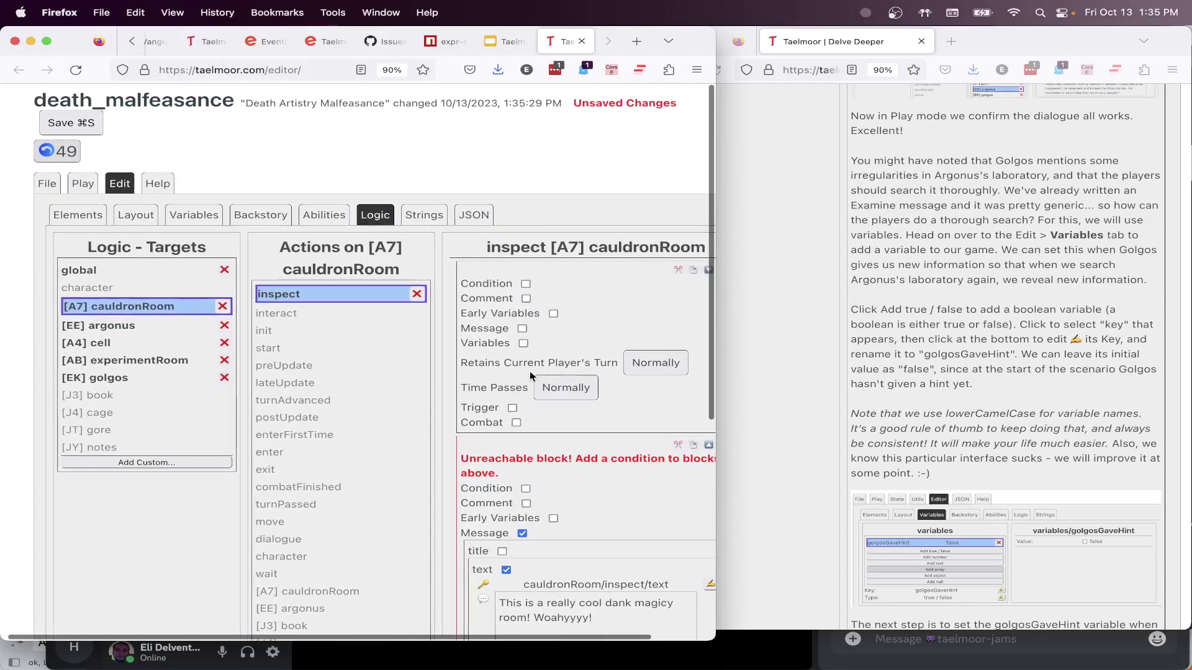
scroll(534, 287, right, 3)
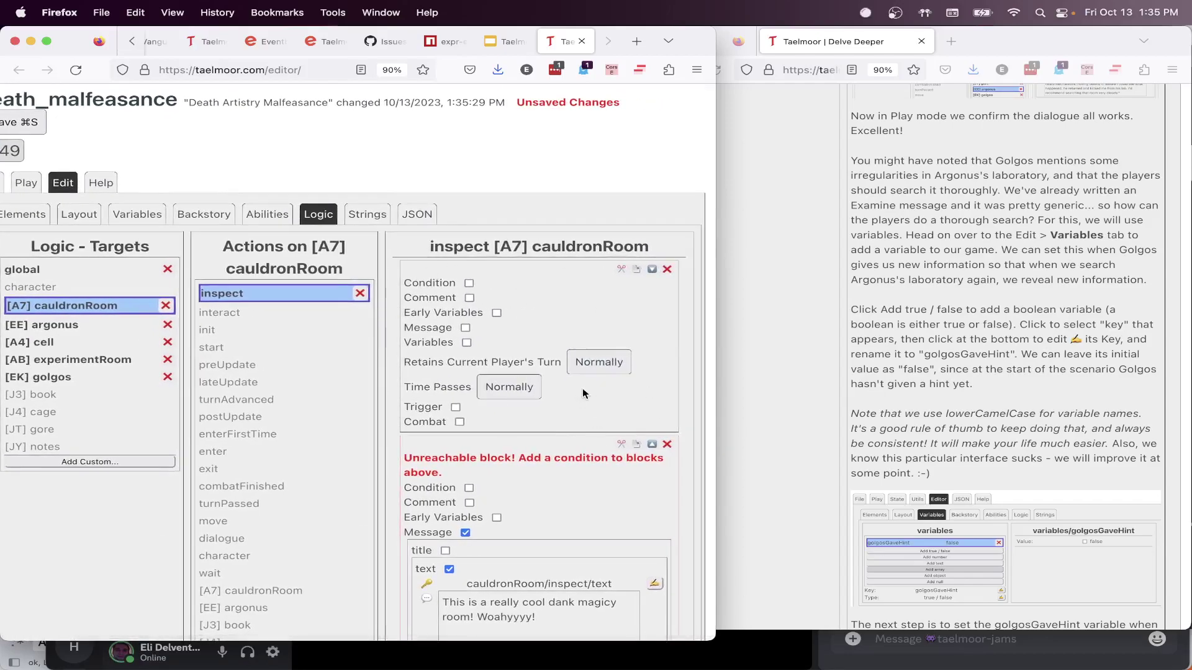
Add two more empty blocks at the end of cauldronRoom's inspect logic
scroll(582, 389, down, 10)
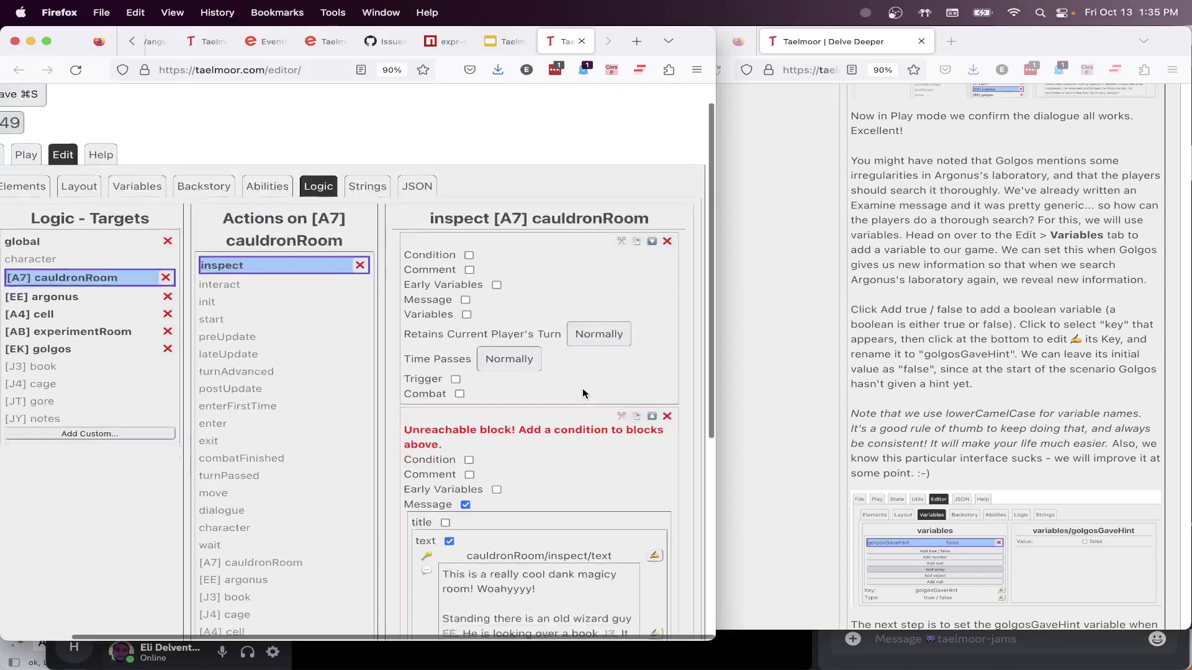
scroll(519, 602, down, 3)
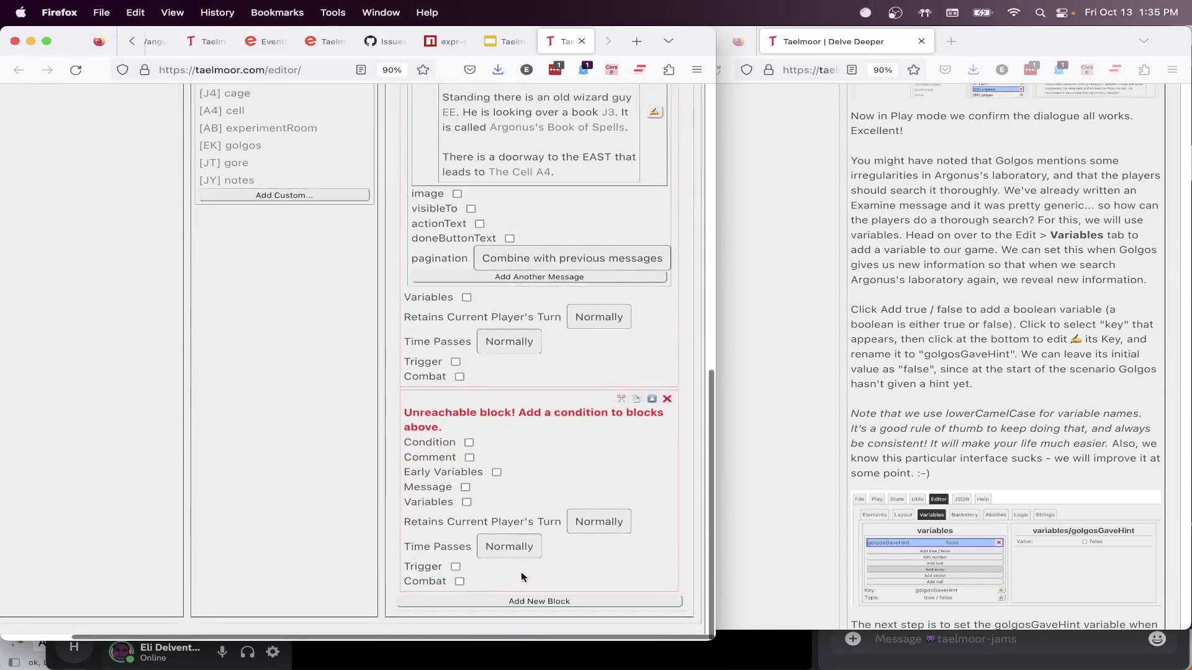
click(520, 597)
scroll(520, 592, down, 4)
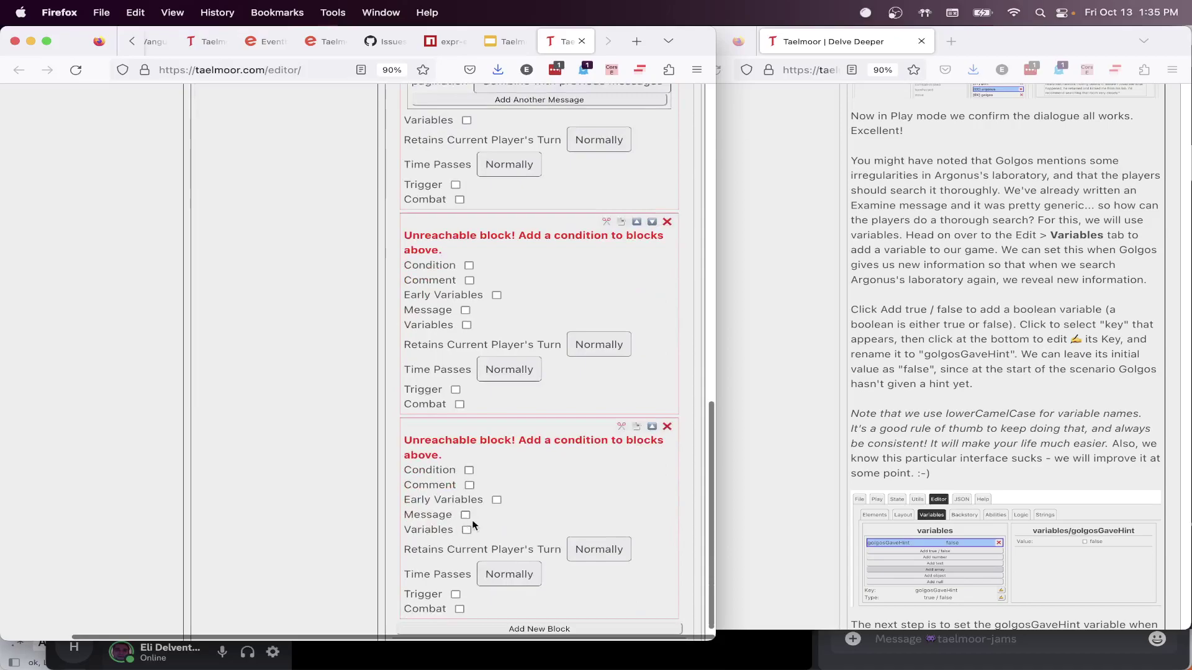
Try giving the first inspect block a message with text, and remove that message again
click(474, 280)
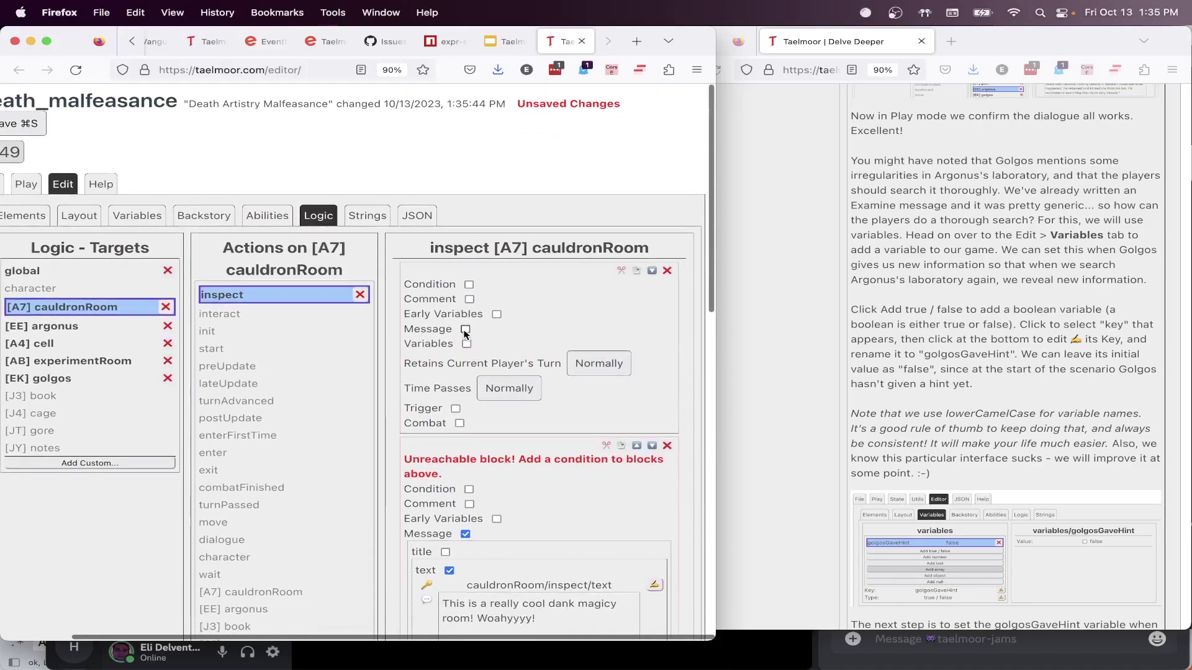
click(465, 329)
click(445, 362)
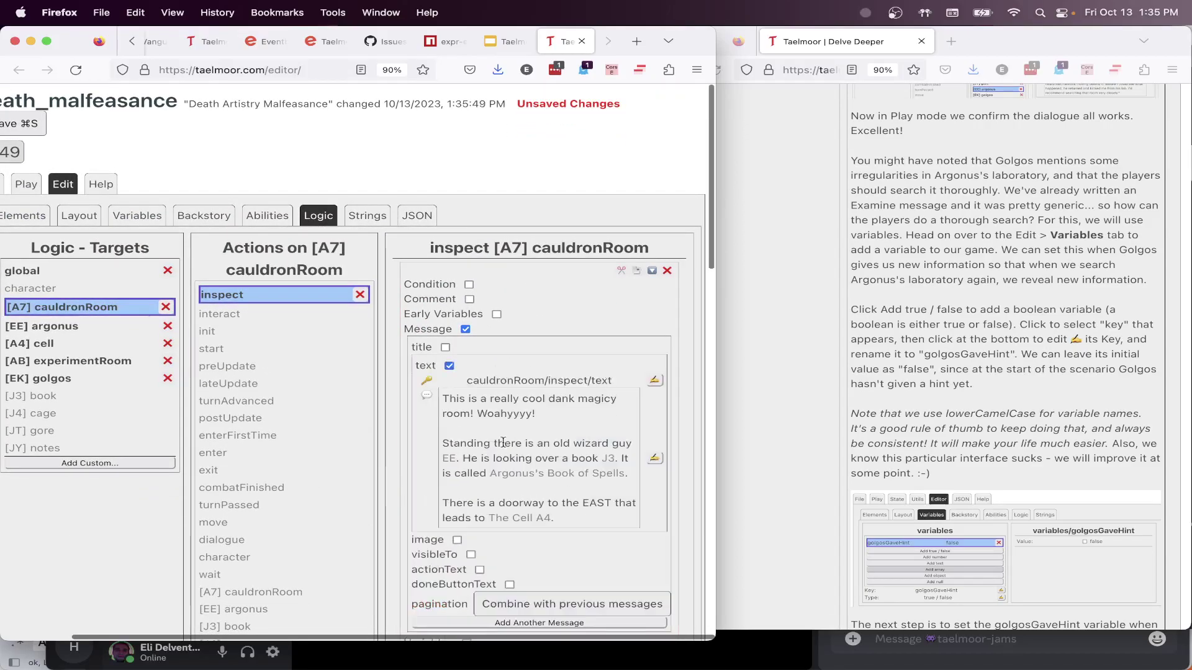
scroll(500, 410, down, 10)
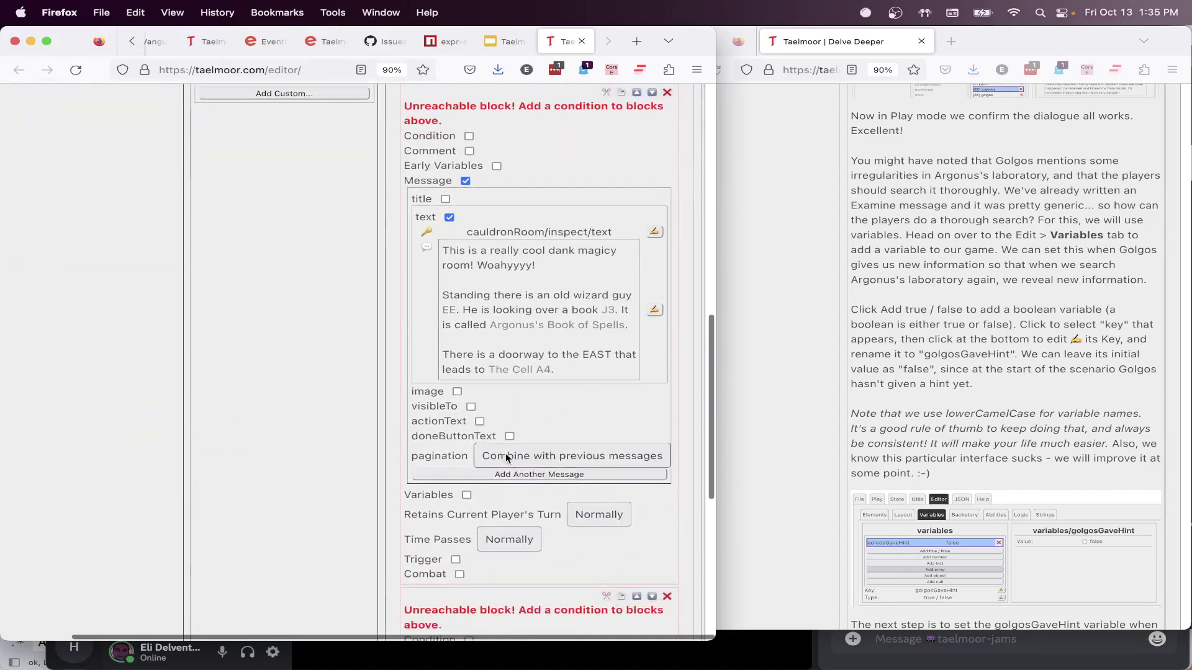
scroll(477, 510, down, 5)
scroll(475, 509, up, 20)
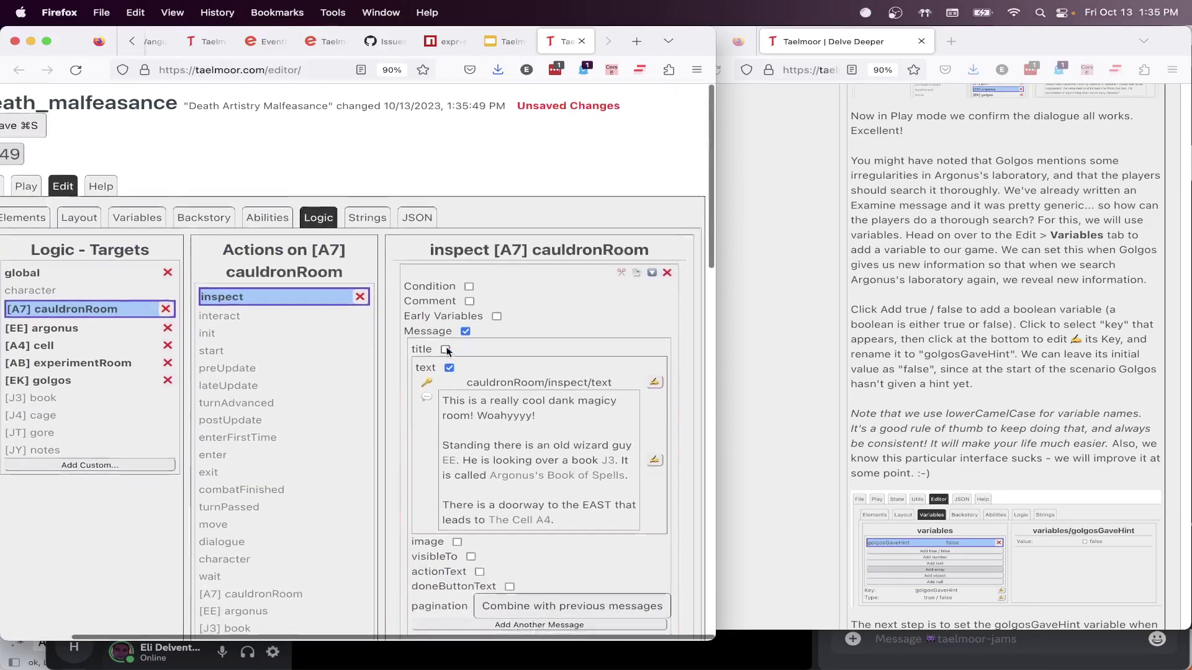
click(461, 327)
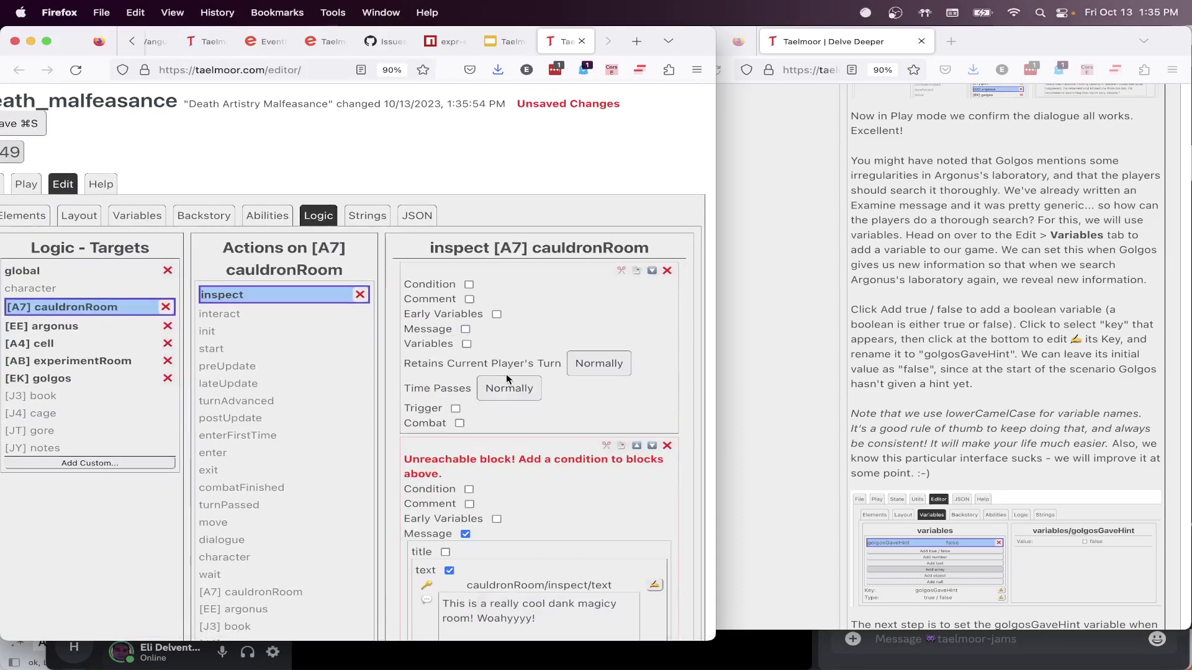
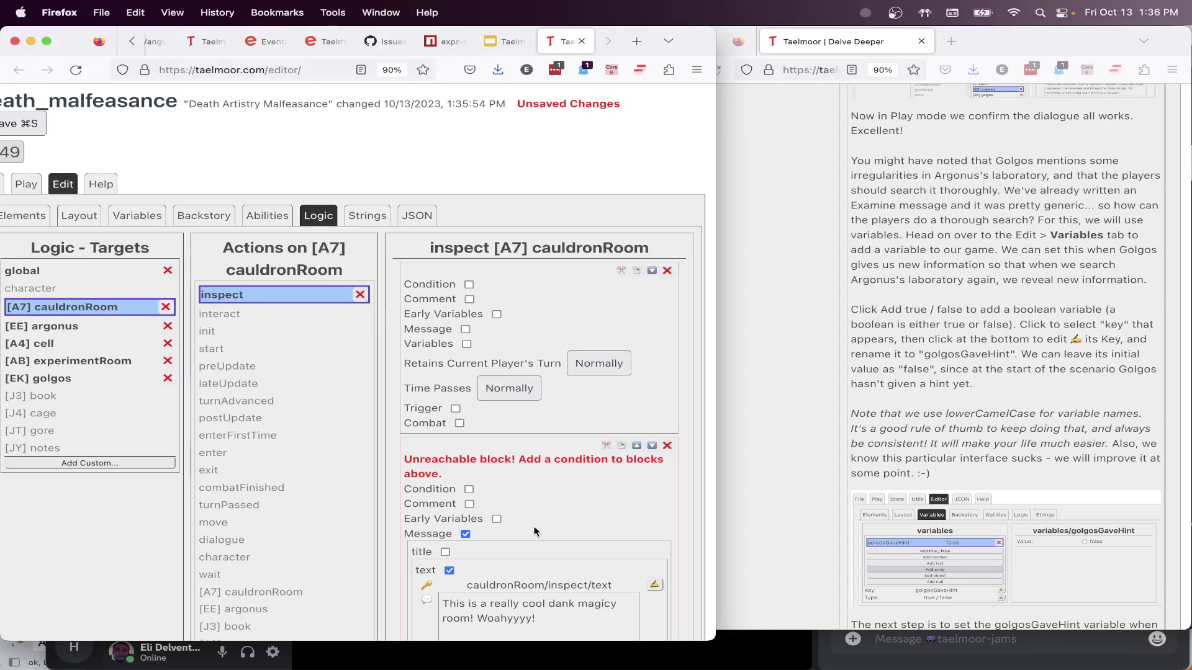
Examine the condition settings and the order of all blocks in cauldronRoom's inspect logic
scroll(505, 374, down, 2)
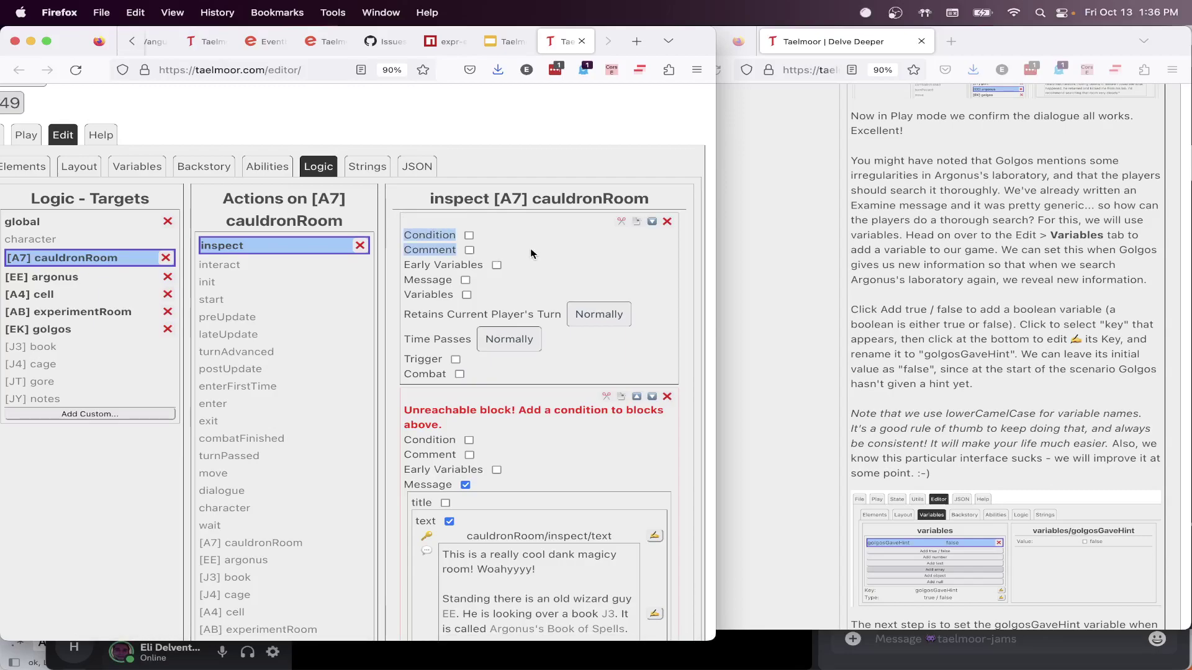
drag(405, 232, 503, 239)
click(494, 245)
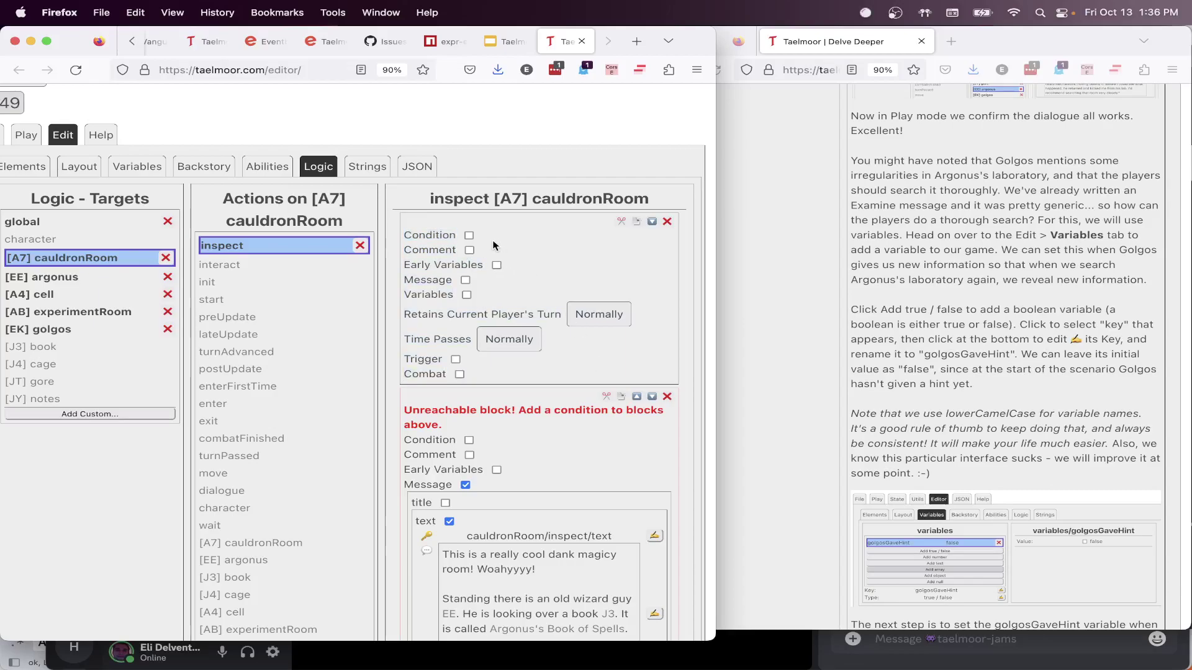
scroll(486, 240, left, 2)
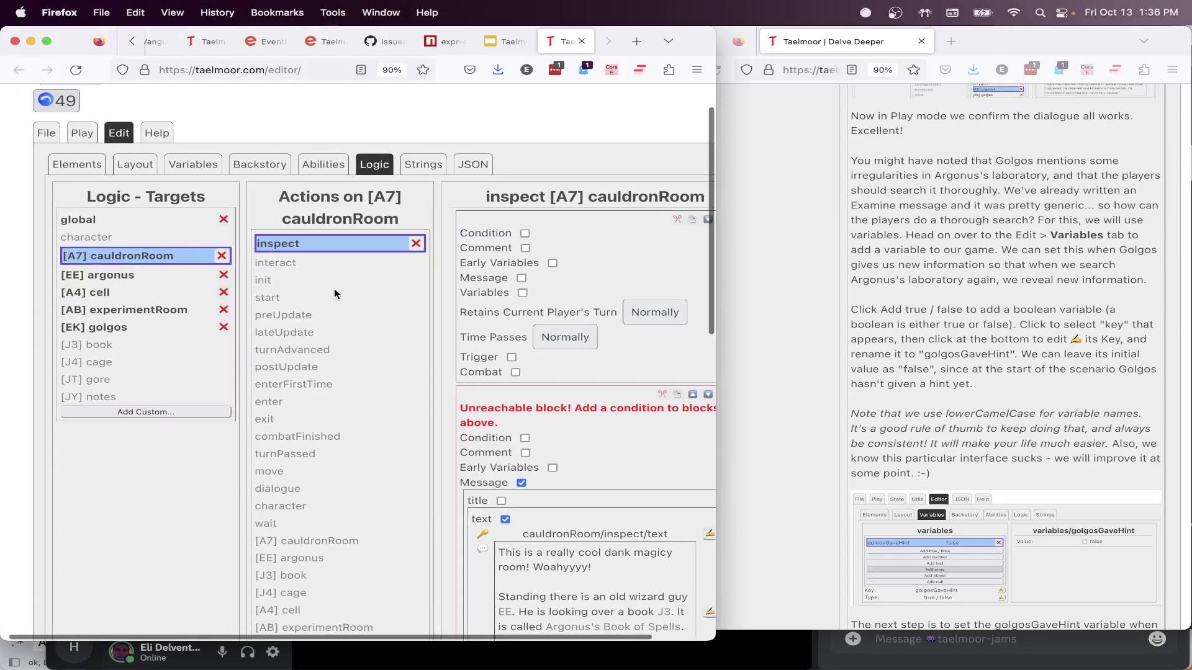
scroll(515, 378, right, 2)
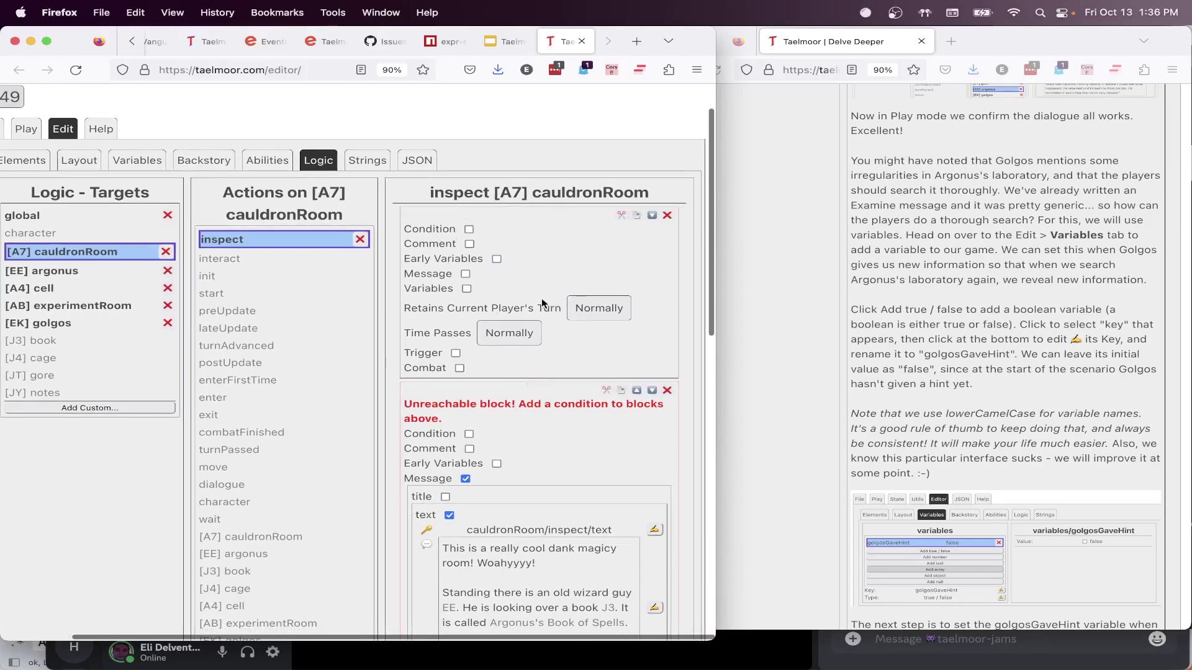
scroll(572, 456, down, 5)
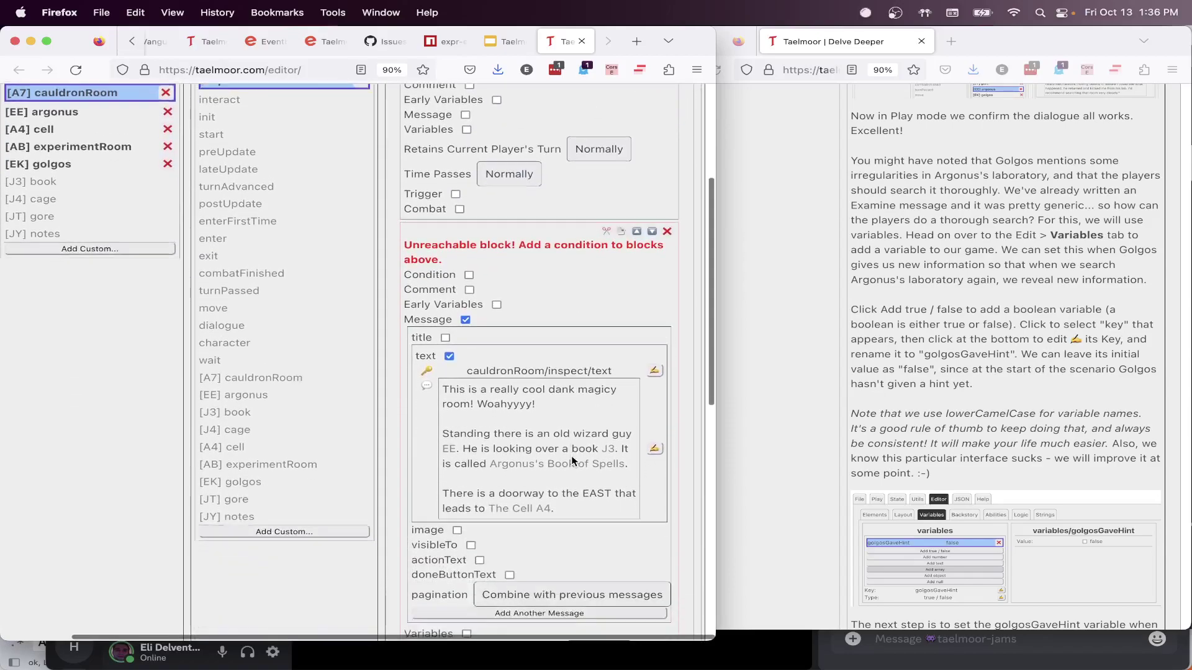
scroll(539, 445, down, 20)
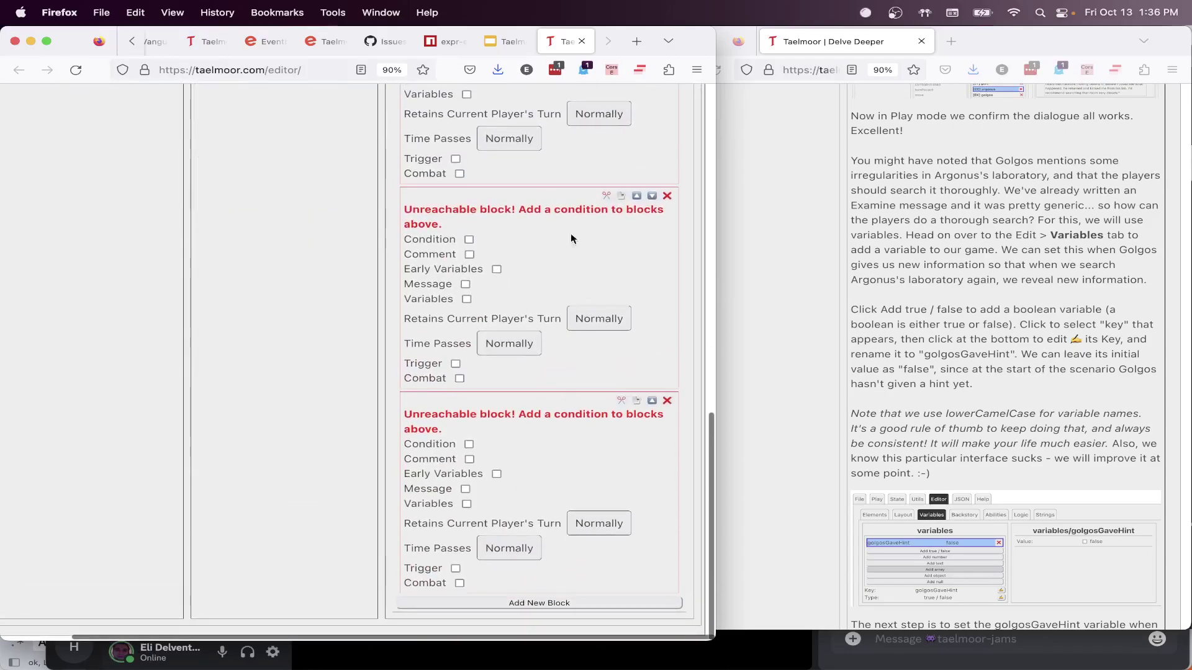
scroll(472, 289, up, 20)
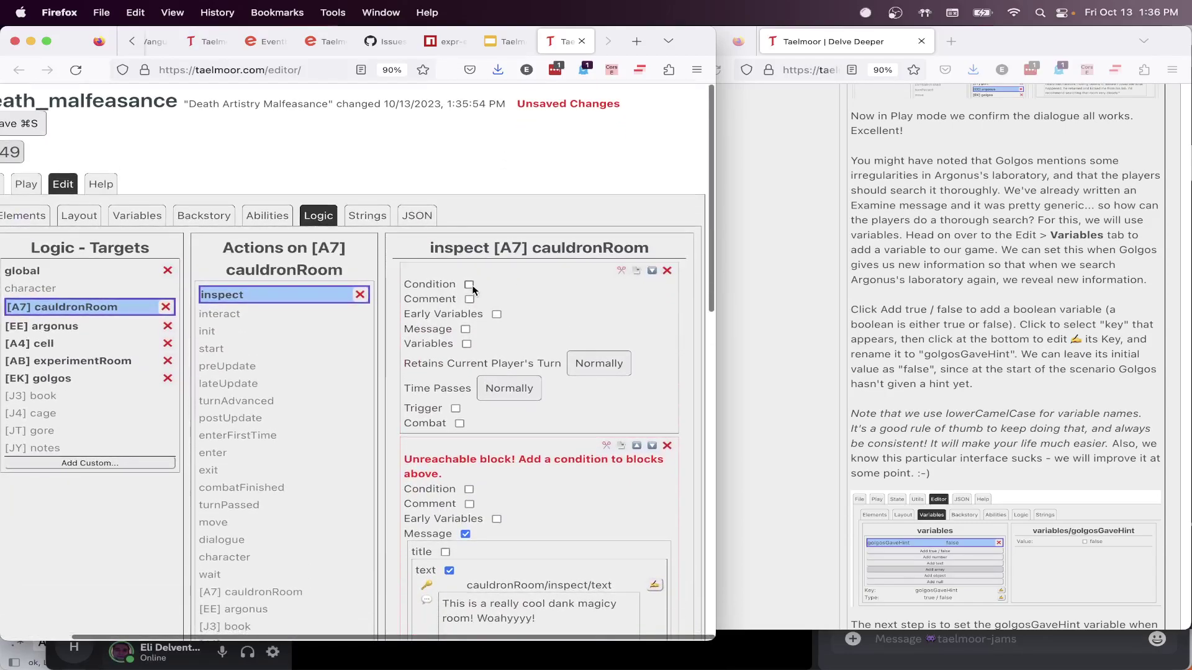
Set the first inspect block's condition to golgosGaveHint == true, and check the conditions of the blocks below it
click(469, 285)
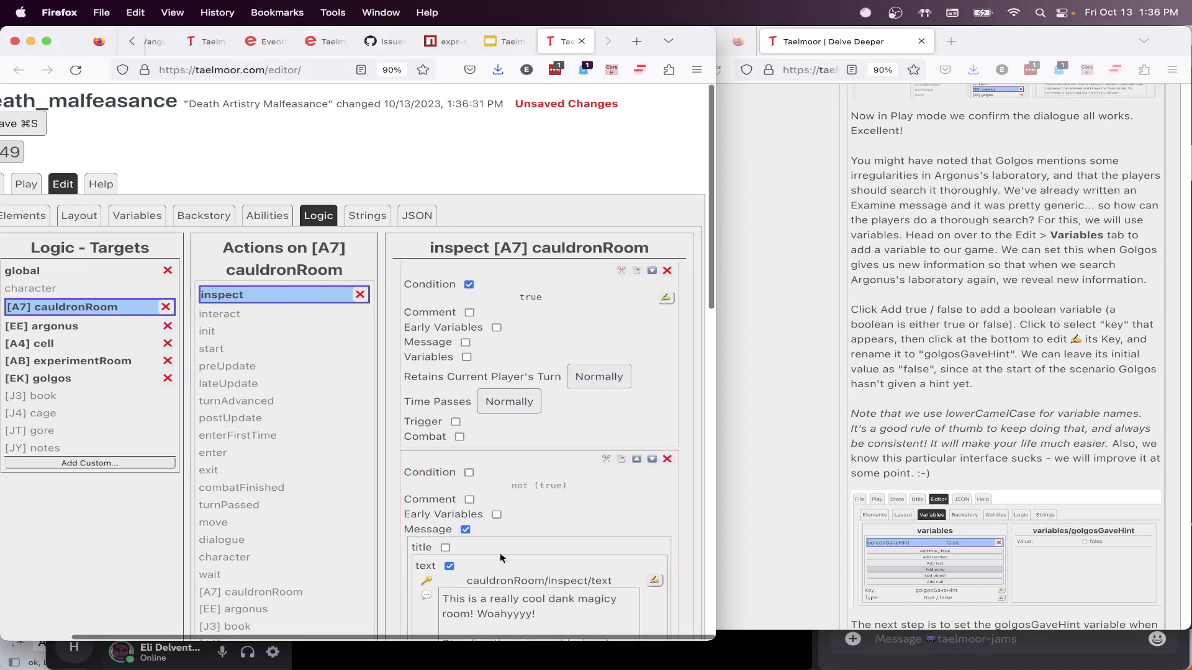
click(663, 300)
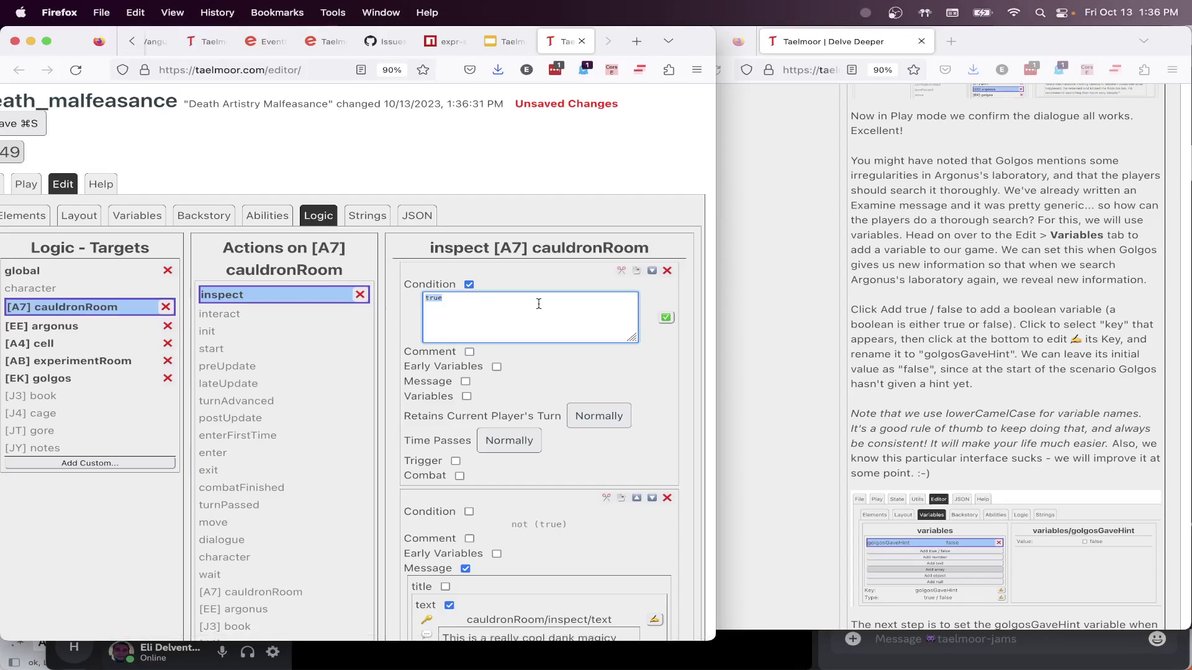
text(golgosGaveHint)
click(666, 317)
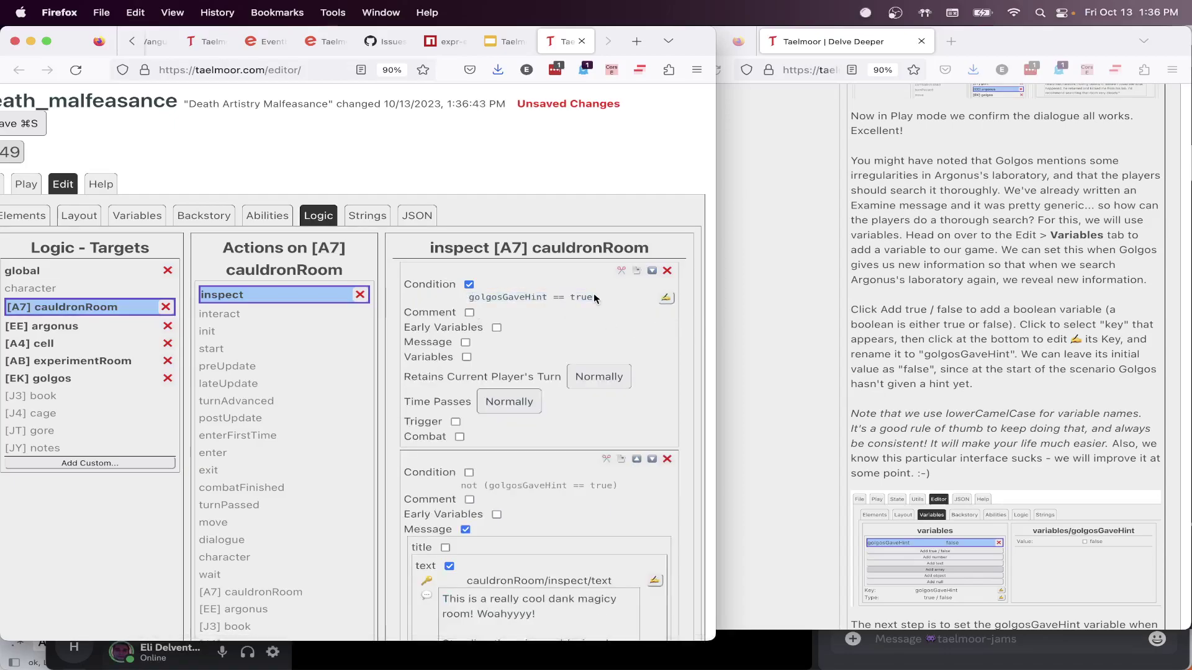
scroll(478, 418, down, 3)
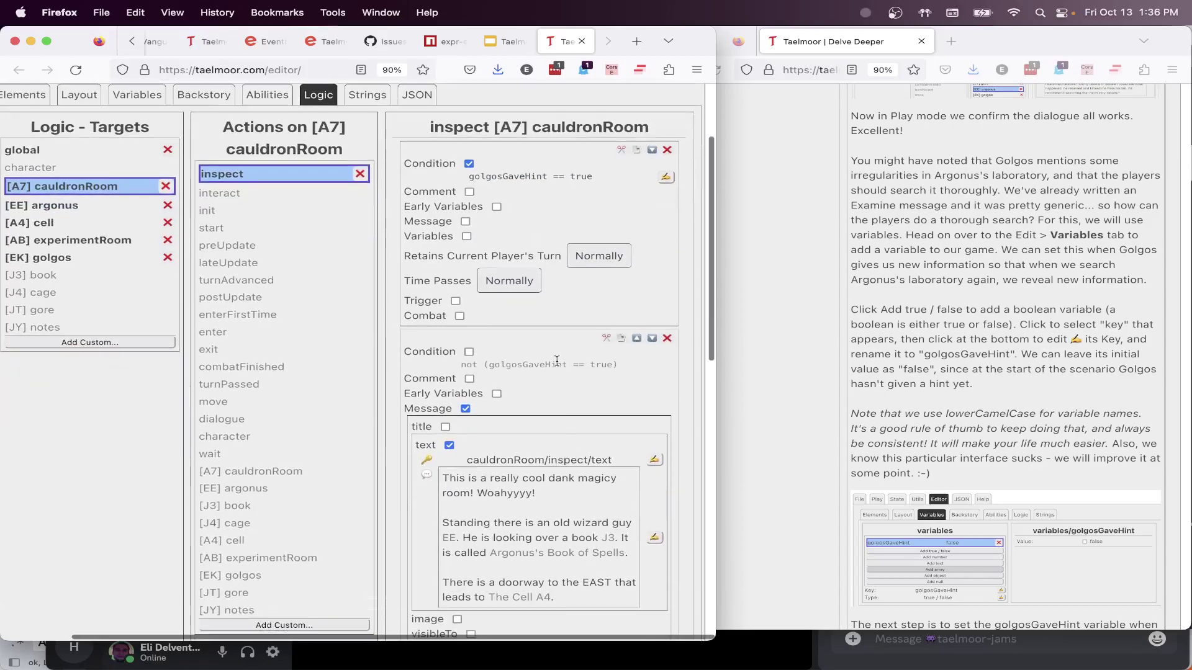
scroll(559, 415, down, 10)
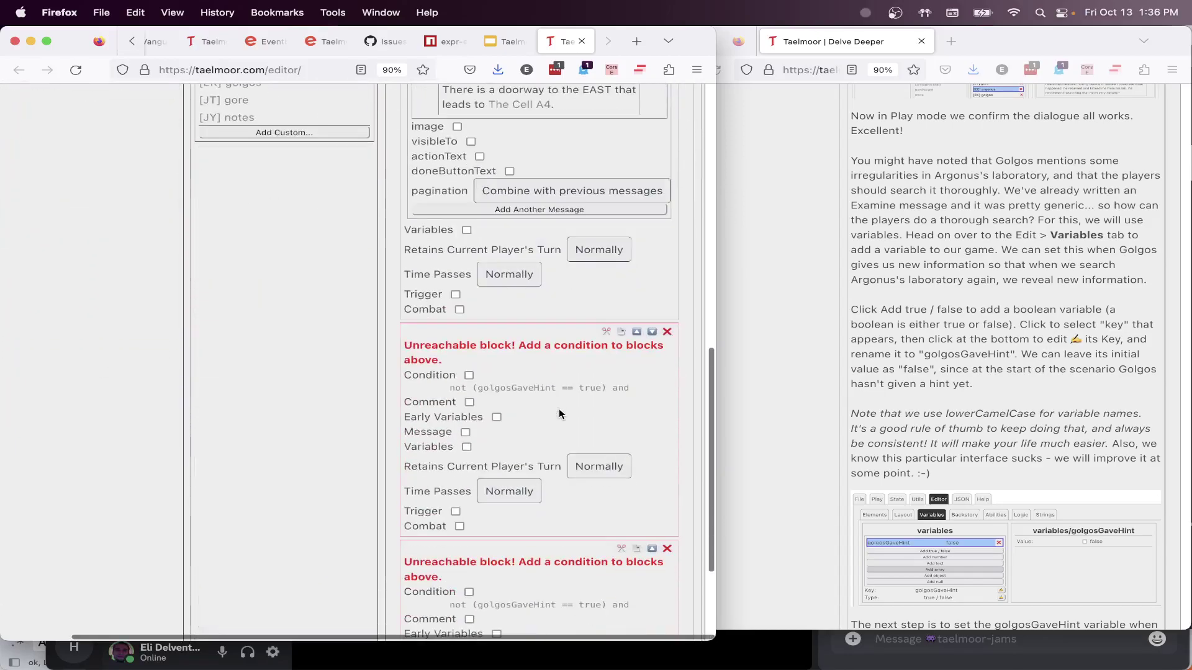
scroll(562, 283, down, 3)
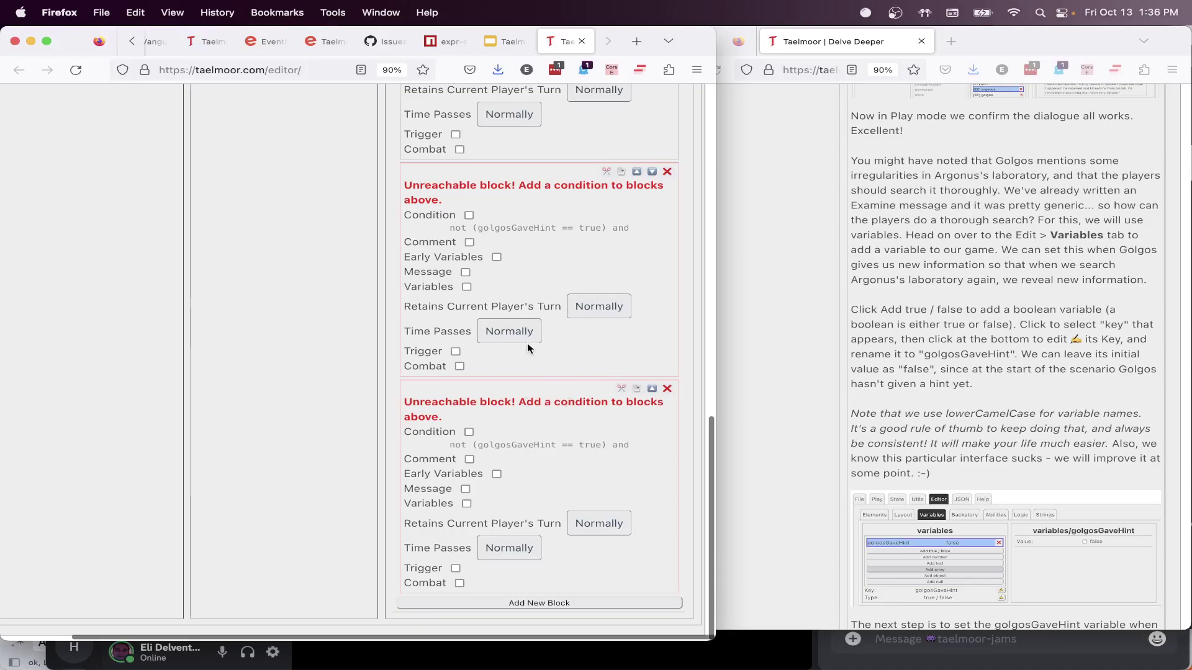
scroll(515, 211, up, 10)
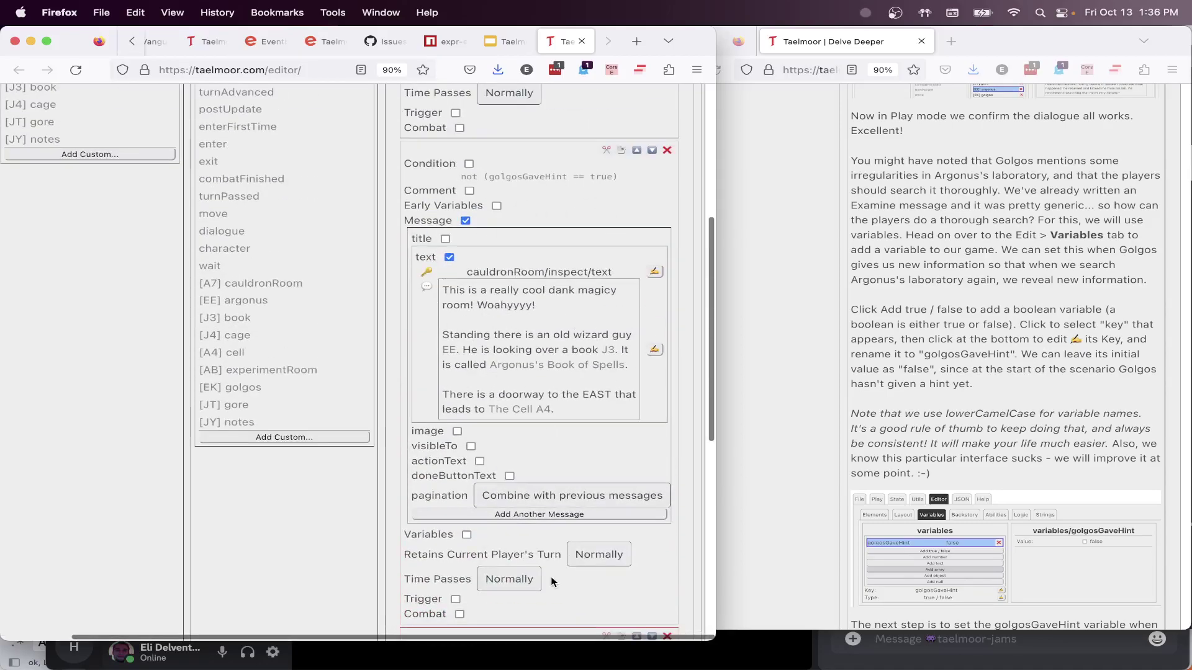
Move the first empty block below cauldronRoom's inspect message block up so that it comes before the message block
scroll(552, 582, down, 10)
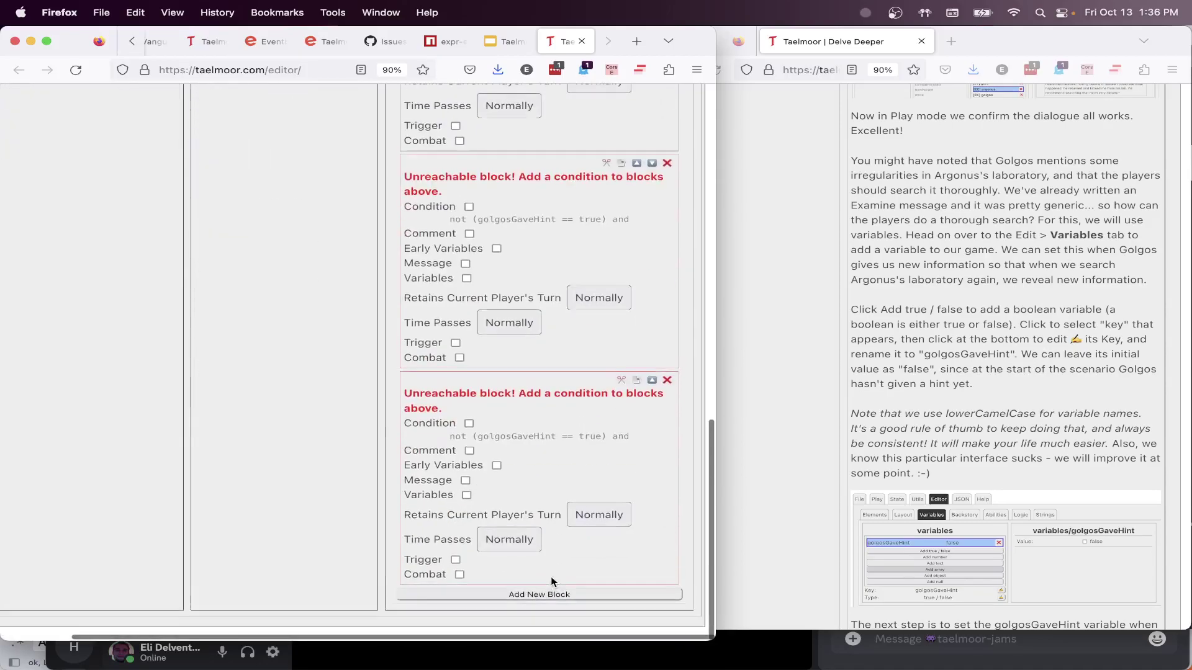
click(668, 172)
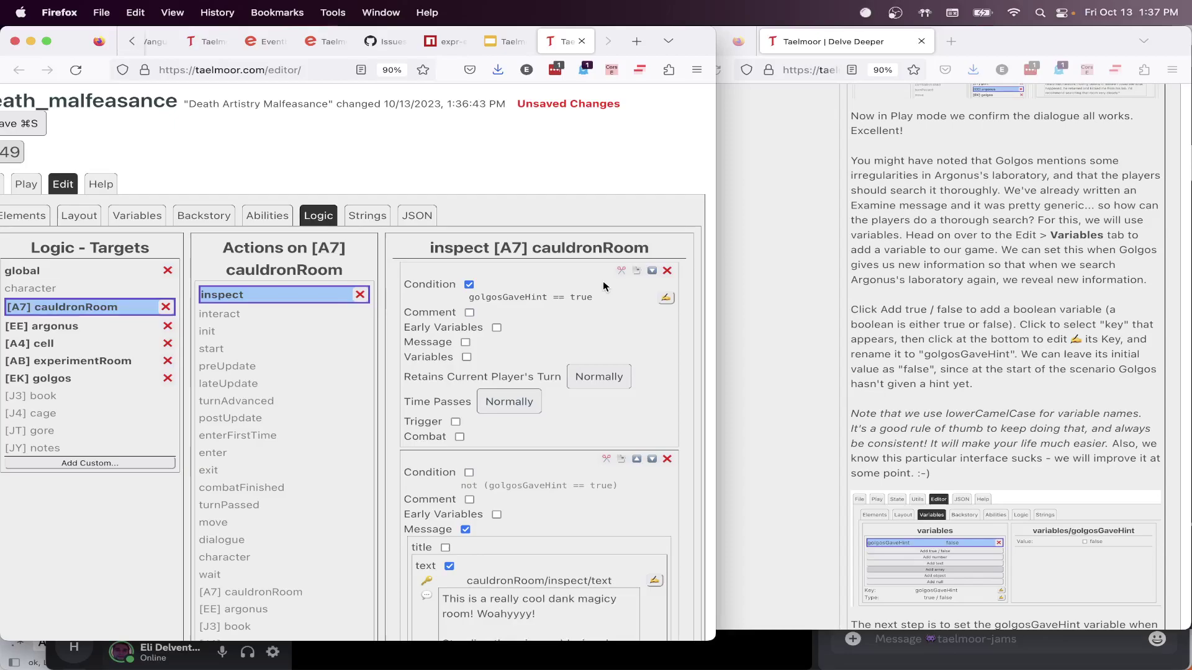
scroll(598, 301, down, 5)
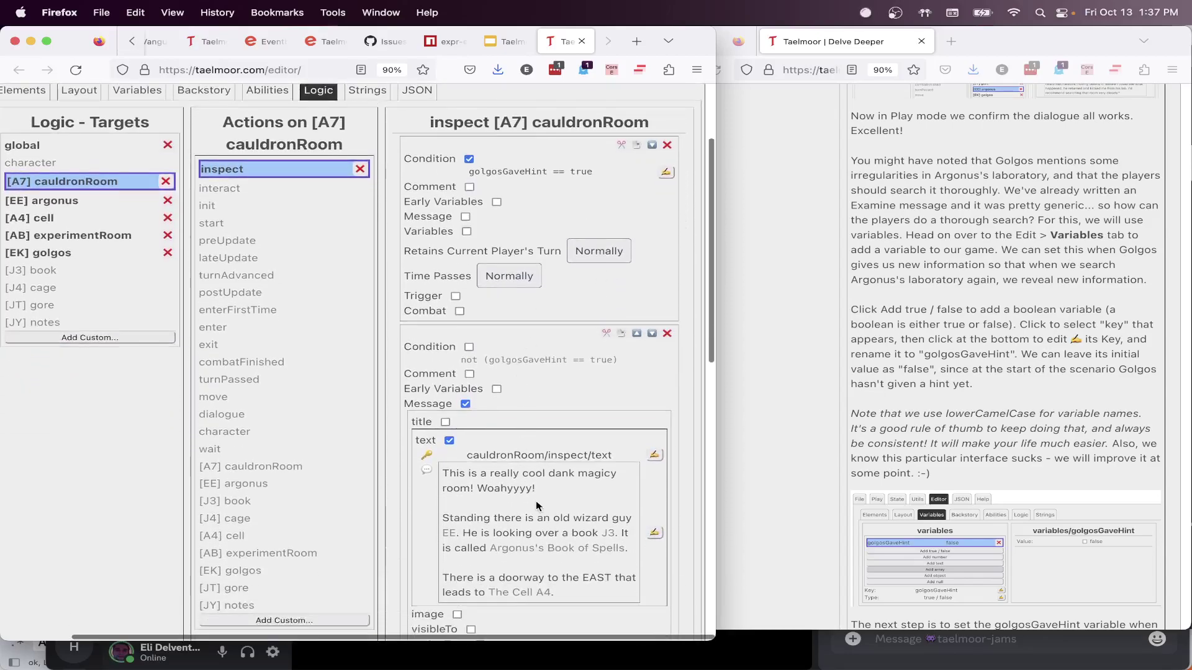
scroll(535, 500, down, 10)
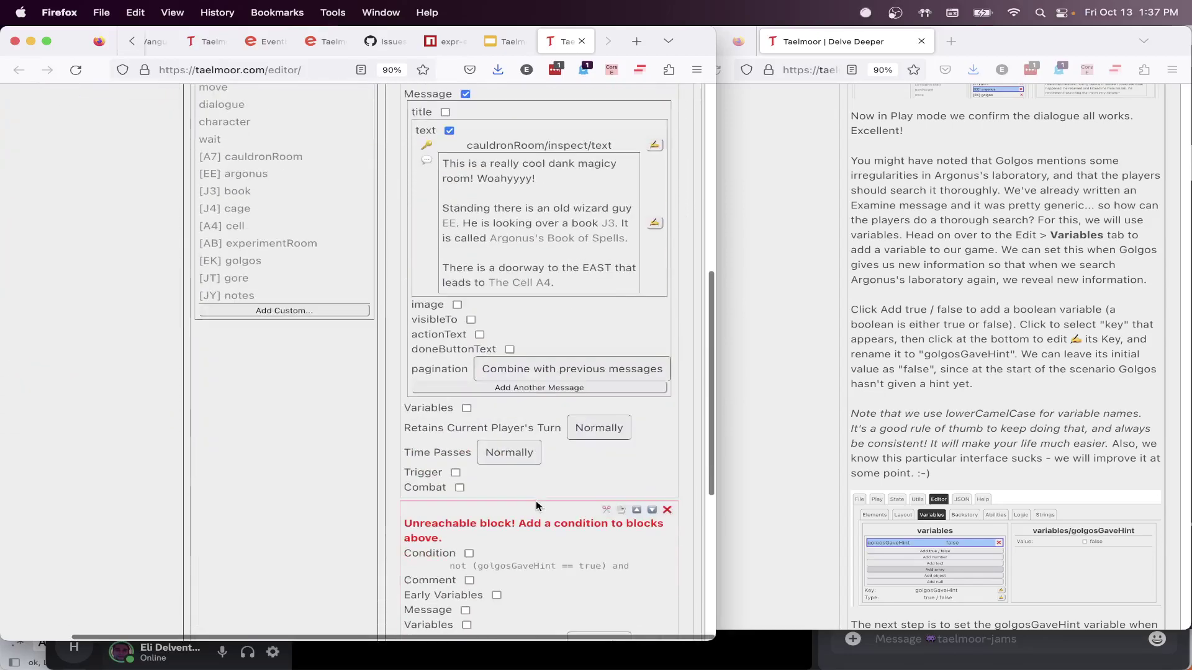
click(636, 511)
scroll(592, 364, up, 3)
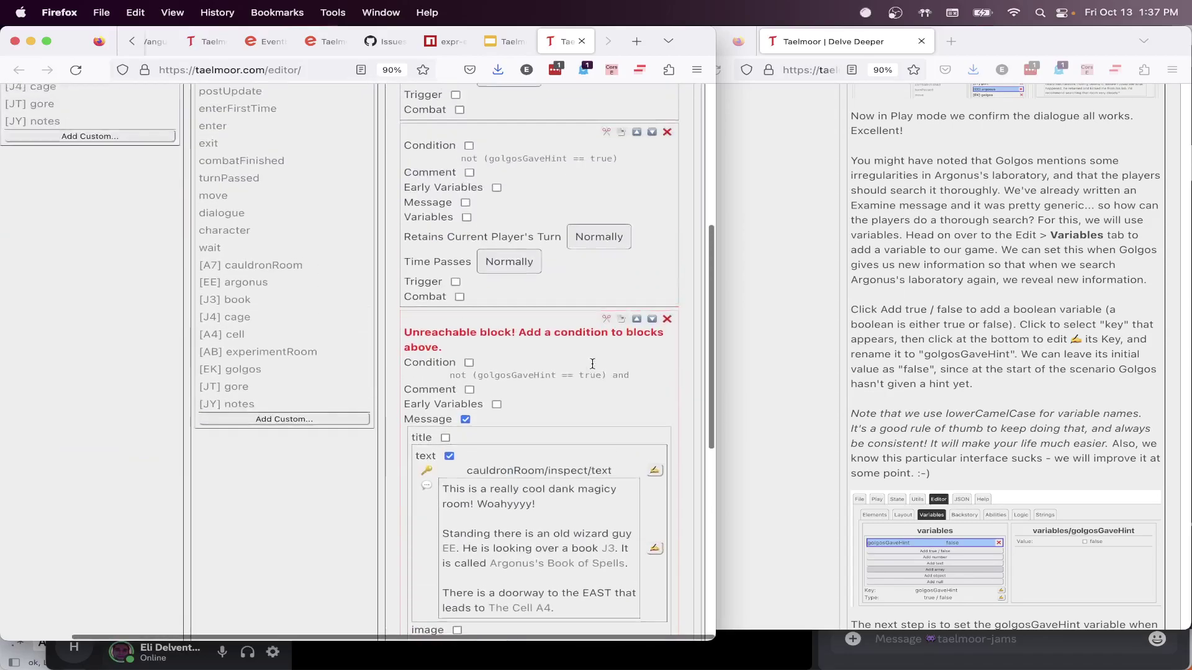
scroll(592, 364, up, 4)
Enable a condition on the second inspect block and set it to actionWasTriedBefore
click(469, 287)
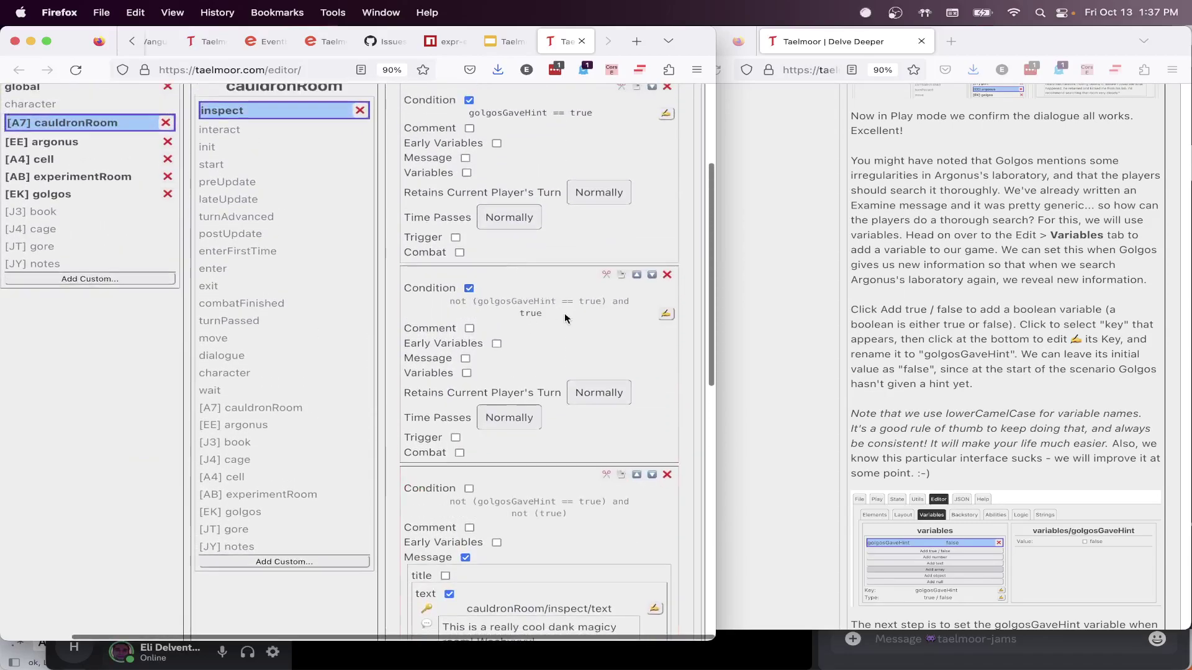
click(666, 314)
key(super+a)
text(ac)
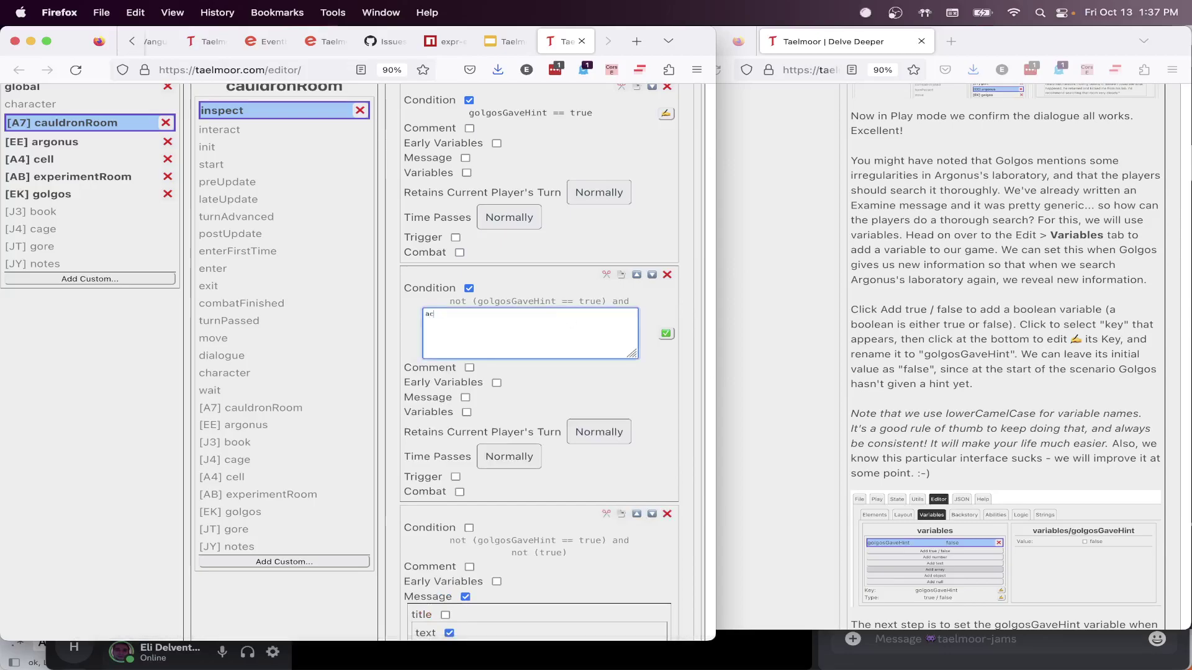
text(tionWasTriedBefore)
click(665, 333)
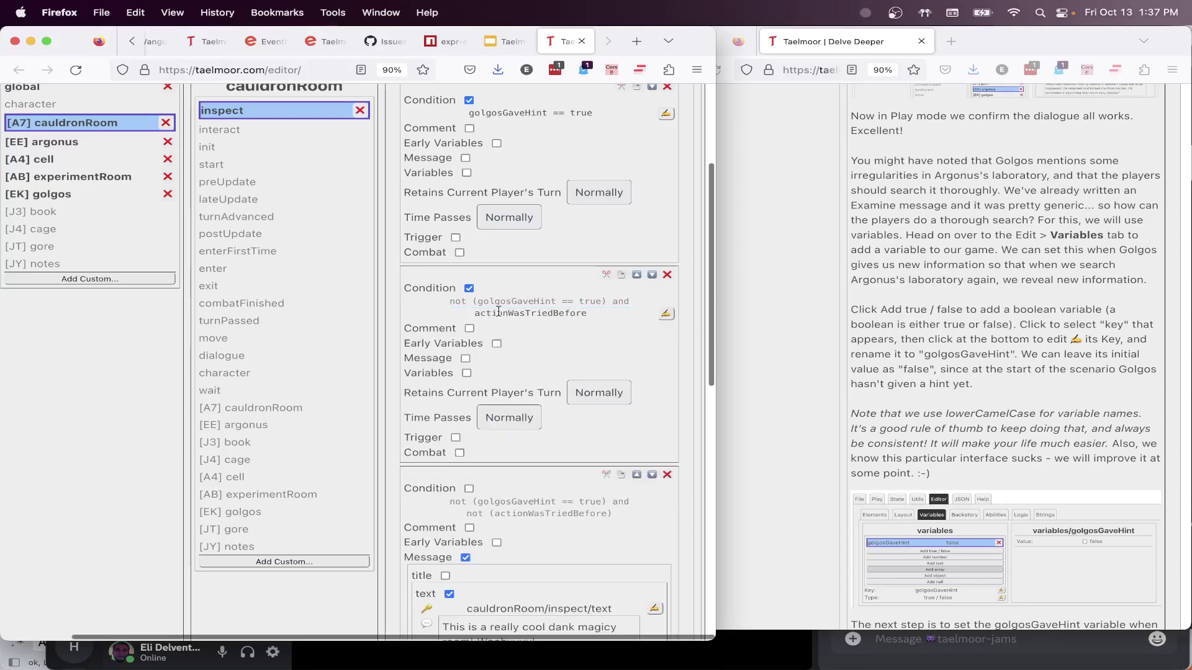
Look up the actionWasTriedBefore entry in the Evaluation API help
scroll(498, 311, up, 5)
click(162, 186)
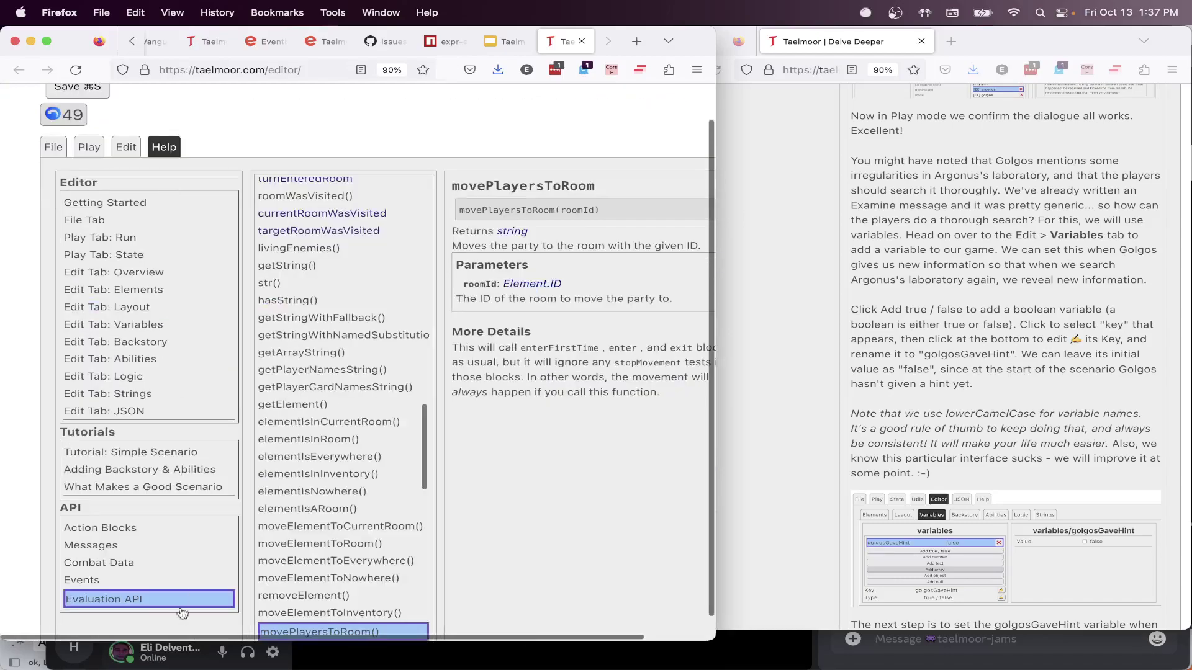
scroll(351, 447, up, 15)
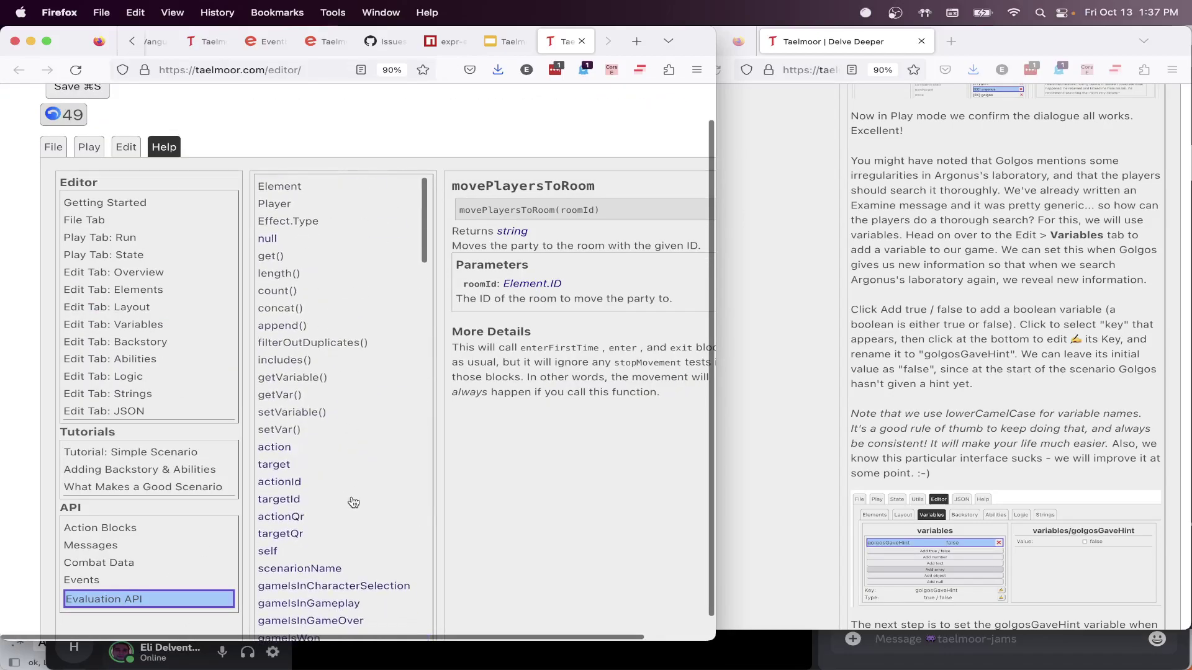
scroll(353, 502, down, 10)
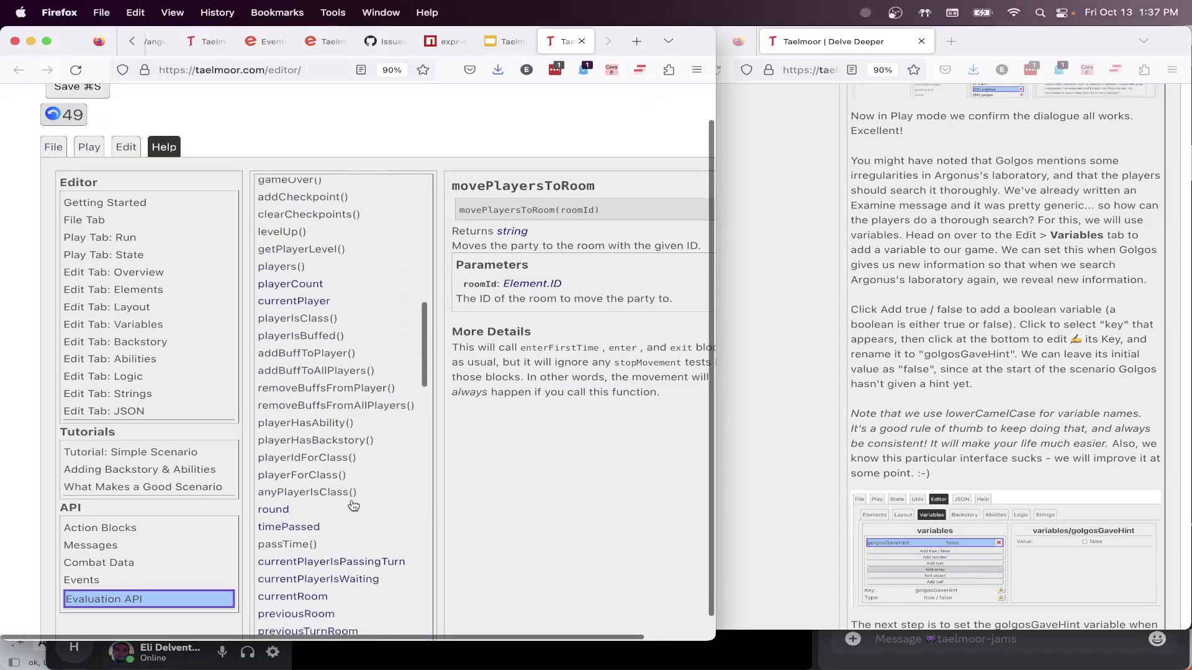
scroll(353, 504, down, 5)
key(super+f)
text(actionW)
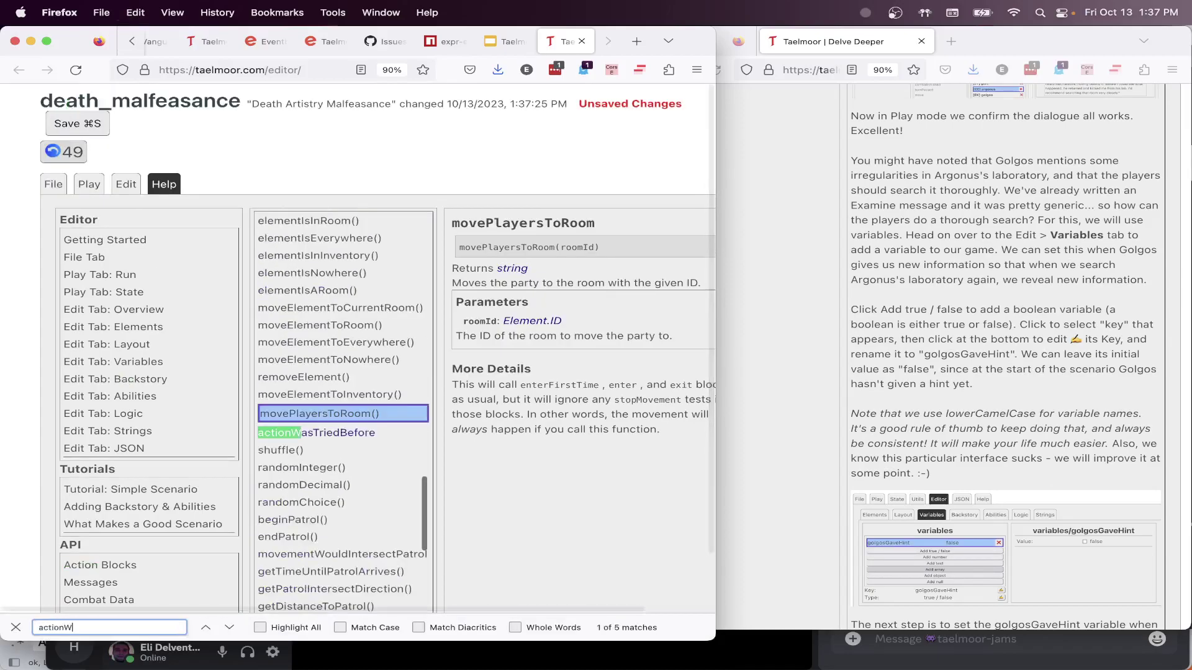
text(as)
click(342, 435)
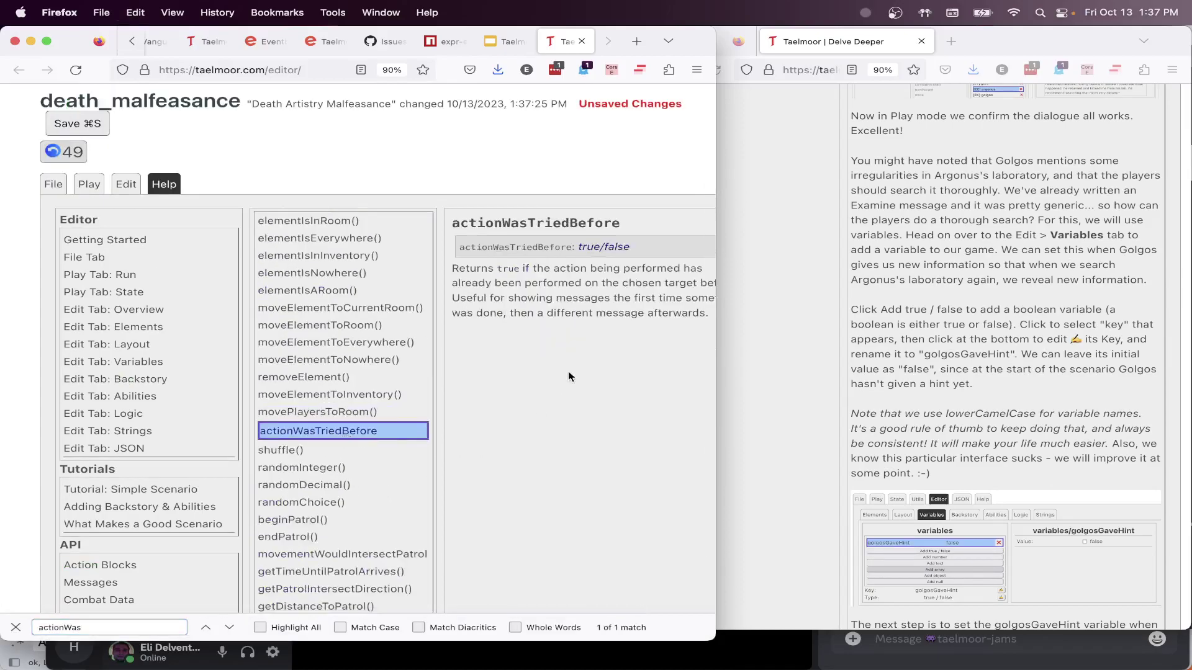
Read the description of actionWasTriedBefore, including what it returns and when it is useful
scroll(568, 376, right, 3)
drag(395, 265, 512, 273)
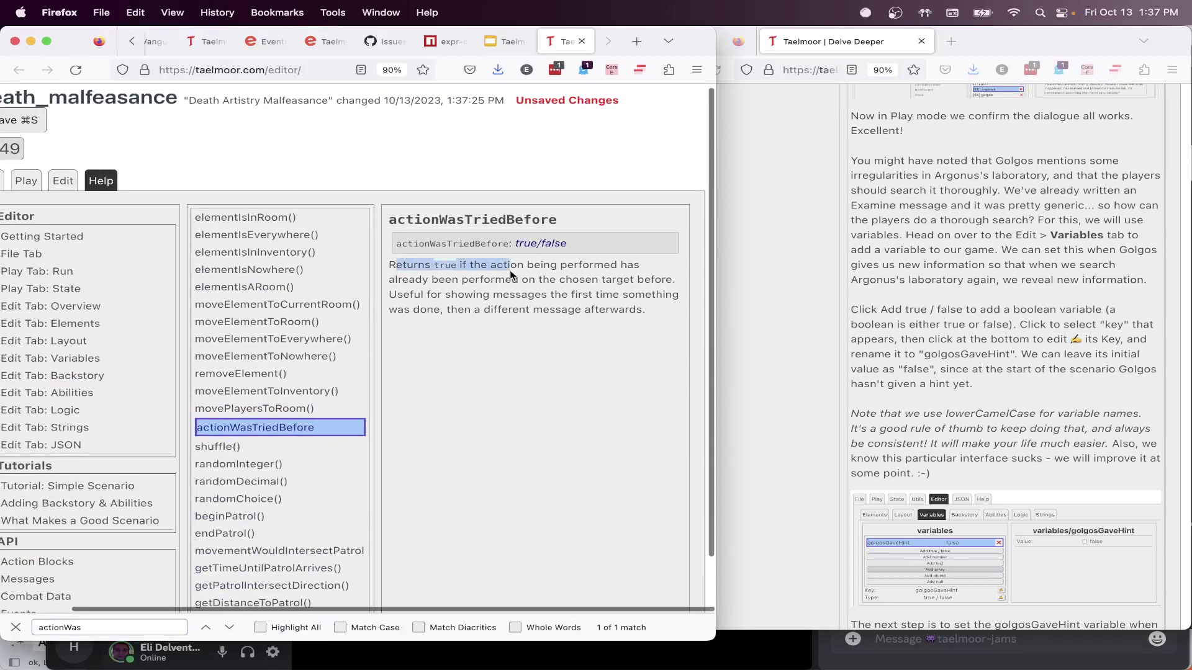
drag(634, 308, 386, 268)
click(463, 289)
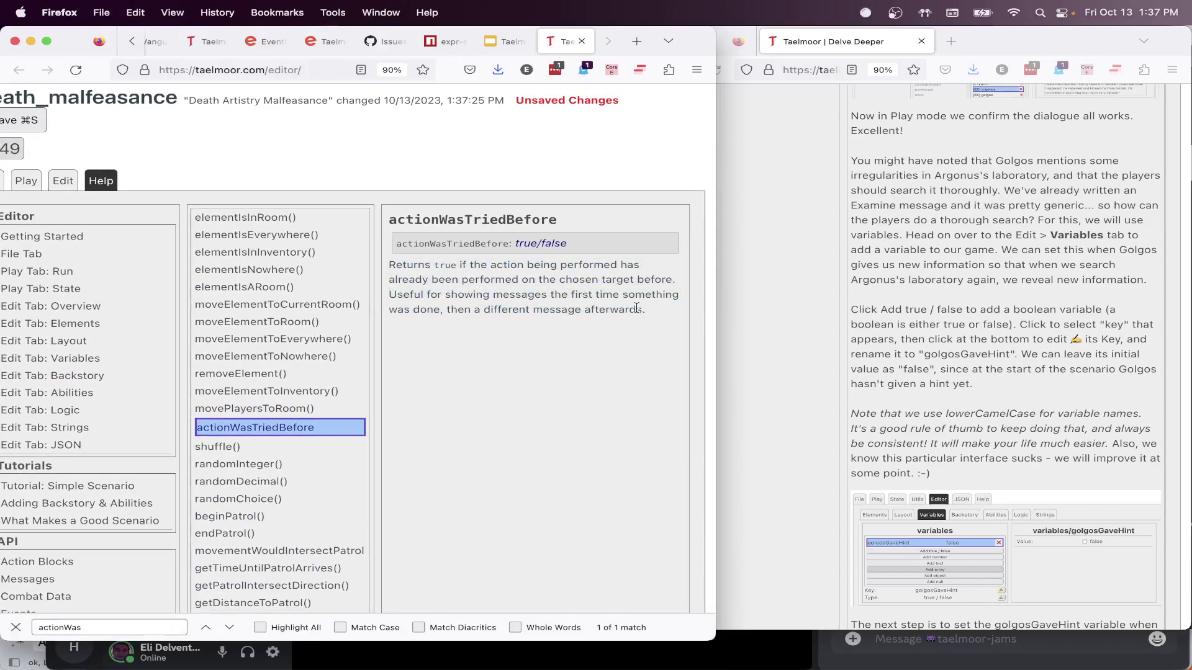
scroll(556, 322, left, 3)
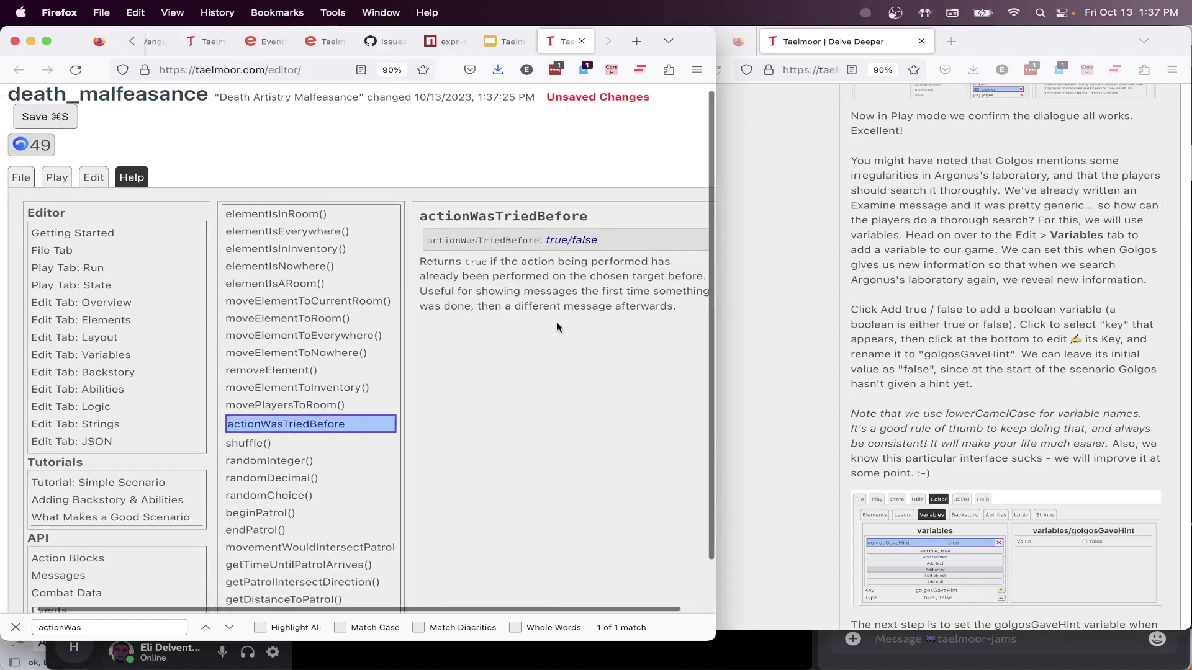
drag(681, 314, 478, 306)
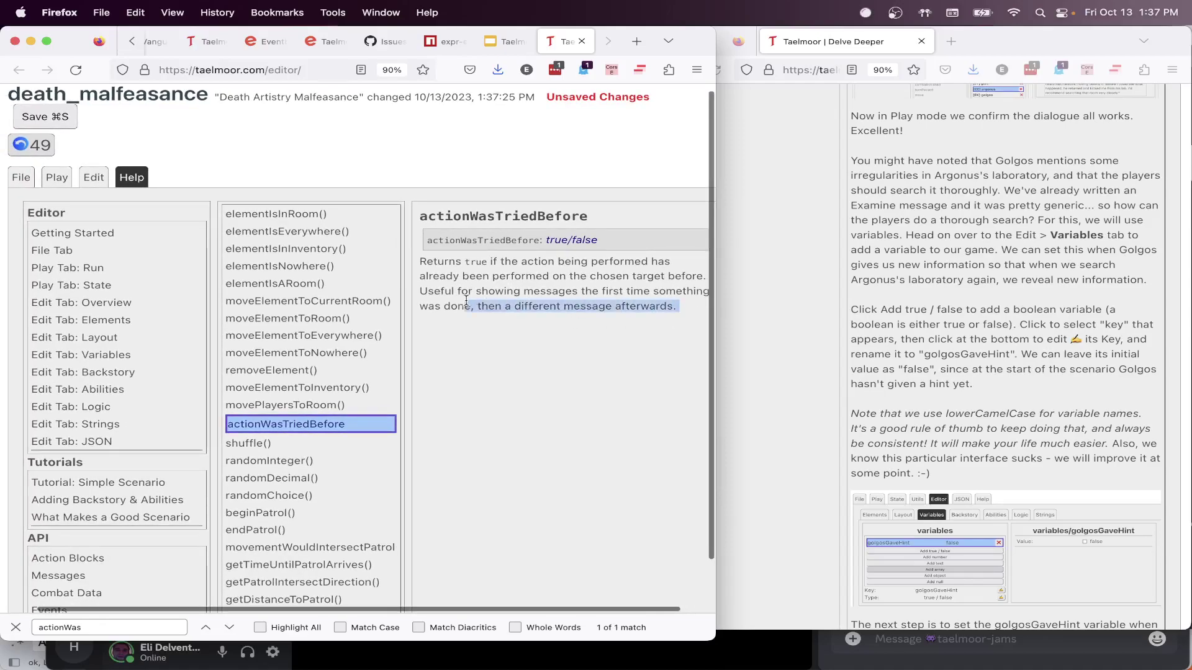
scroll(478, 307, left, 3)
Back in cauldronRoom's inspect logic, give the actionWasTriedBefore block a message with text and set its string key to cauldronRoom/inspect/repeat
key(super+bracketleft)
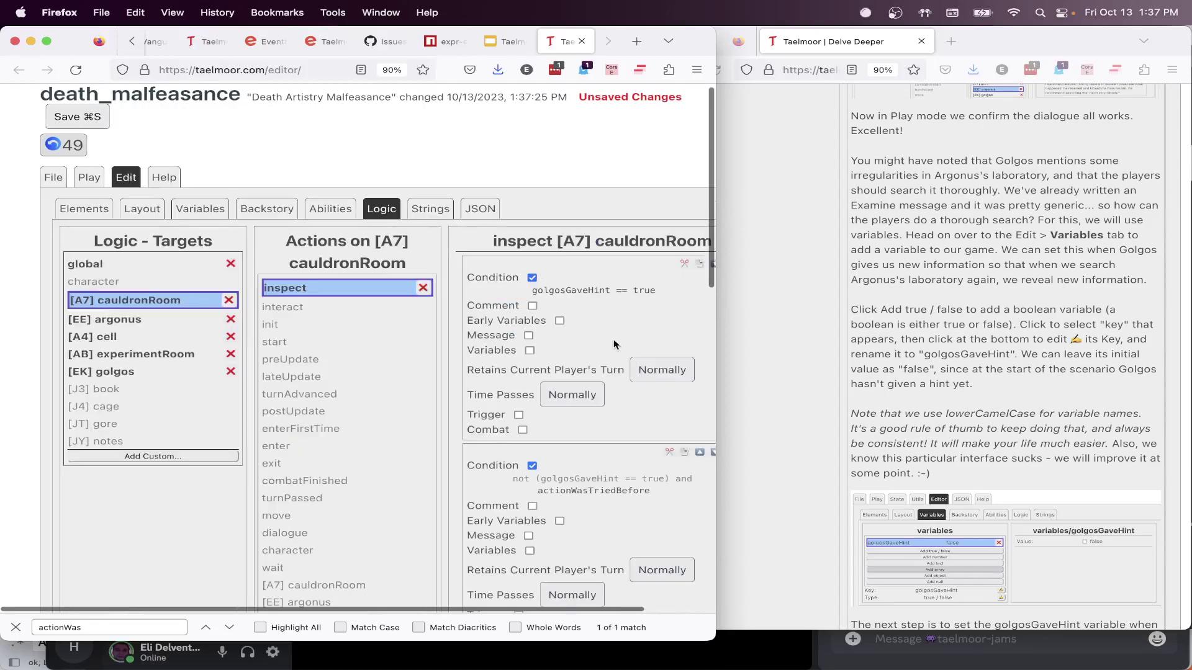
scroll(613, 339, down, 5)
scroll(613, 339, right, 1)
click(465, 272)
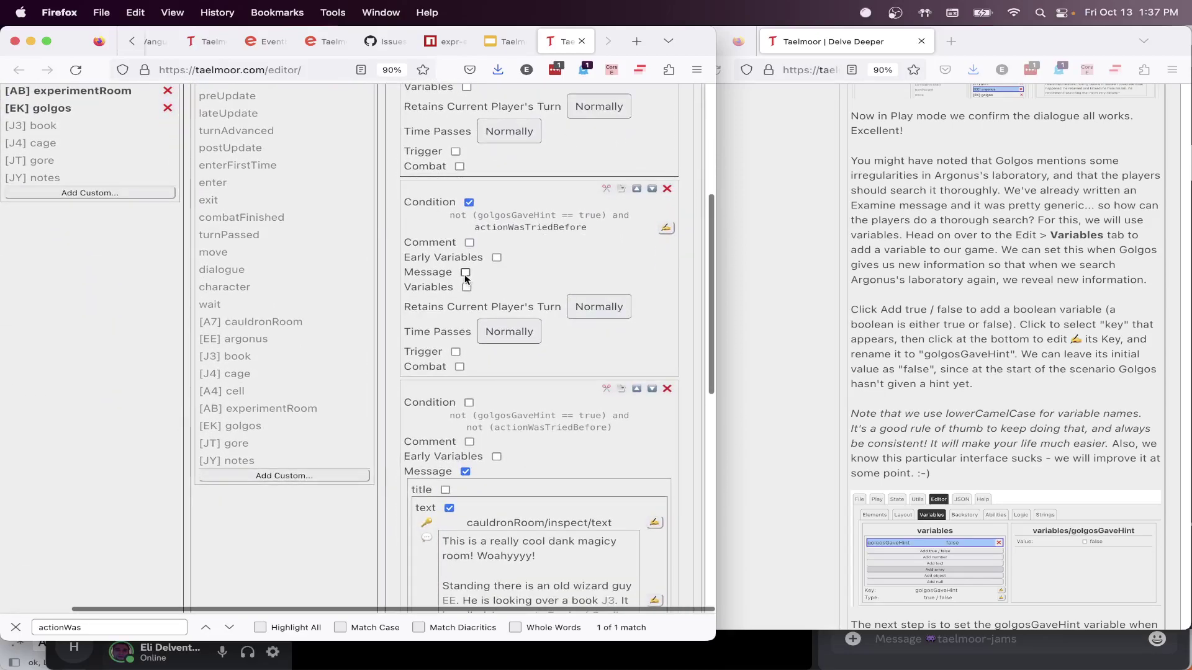
click(449, 308)
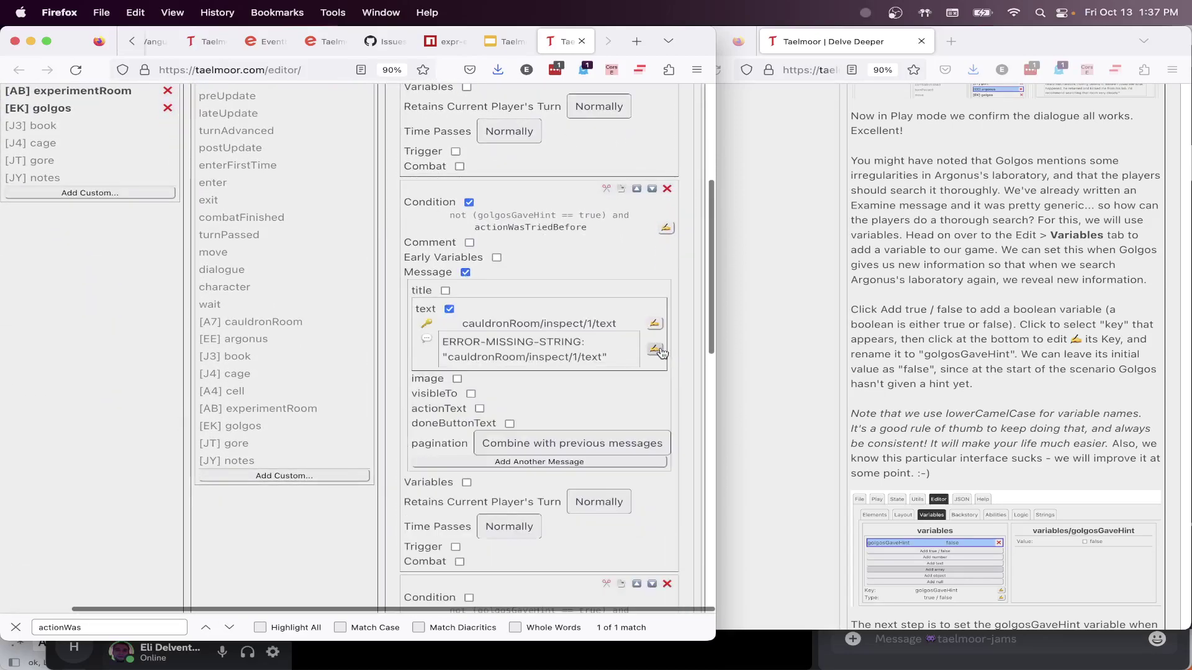
click(654, 324)
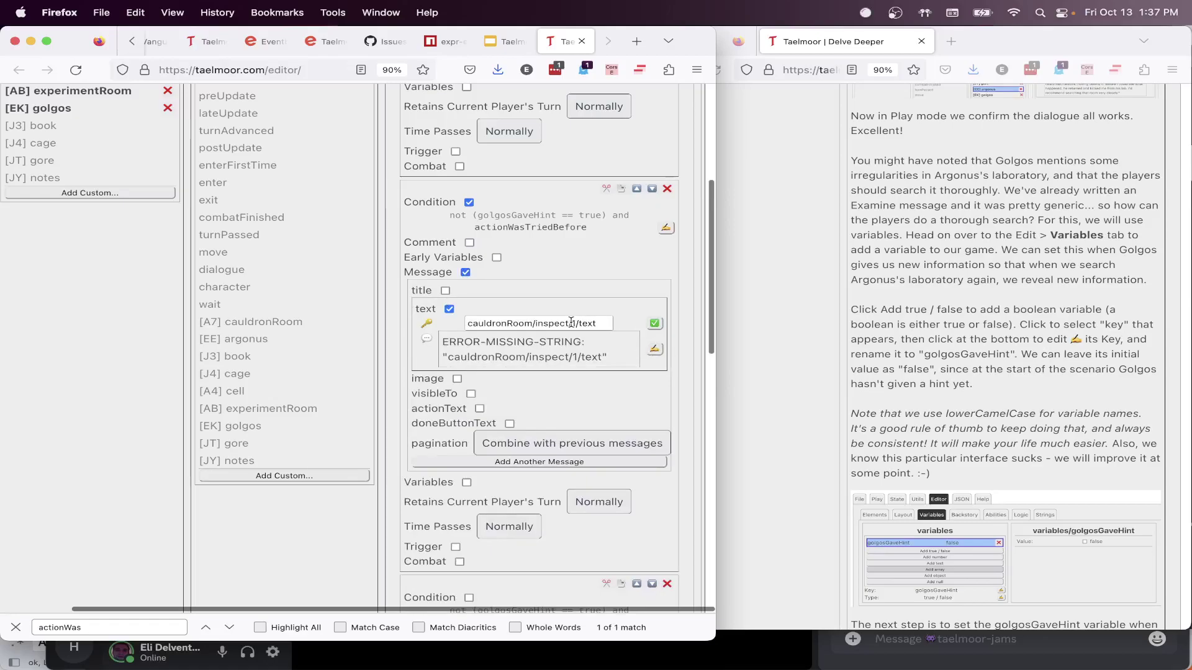
drag(571, 322, 681, 339)
text(repeat)
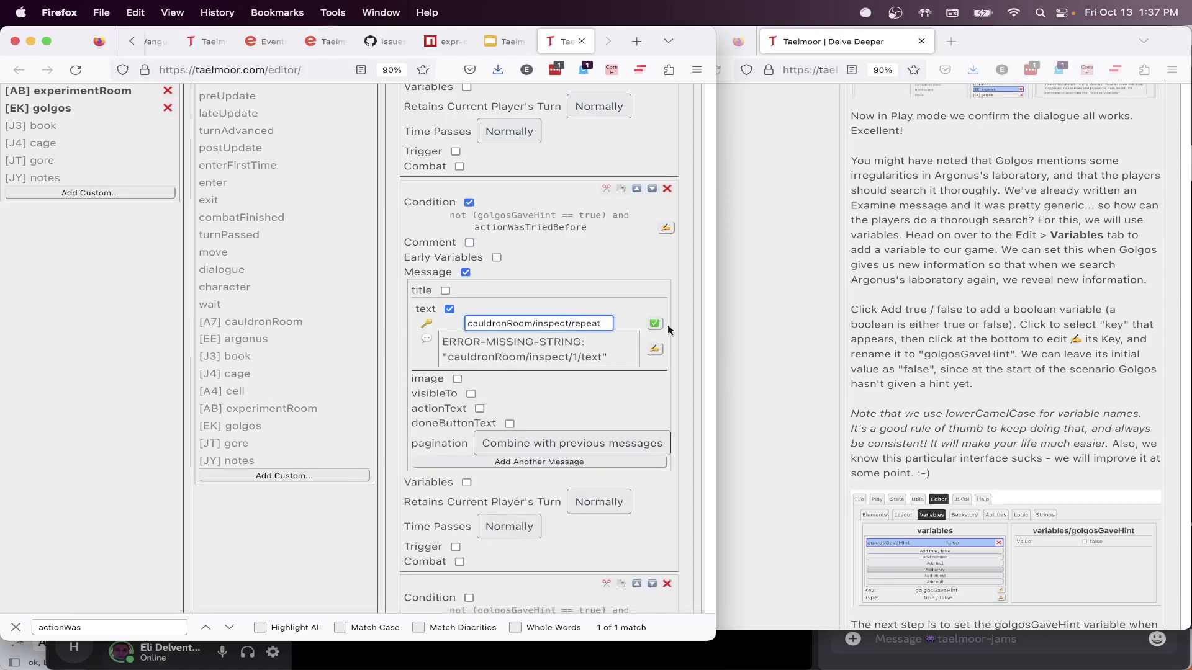
click(654, 324)
Replace the placeholder message with "You search around again, but without more information, you can't find anything new."
click(654, 349)
key(super+a)
scroll(600, 350, down, 2)
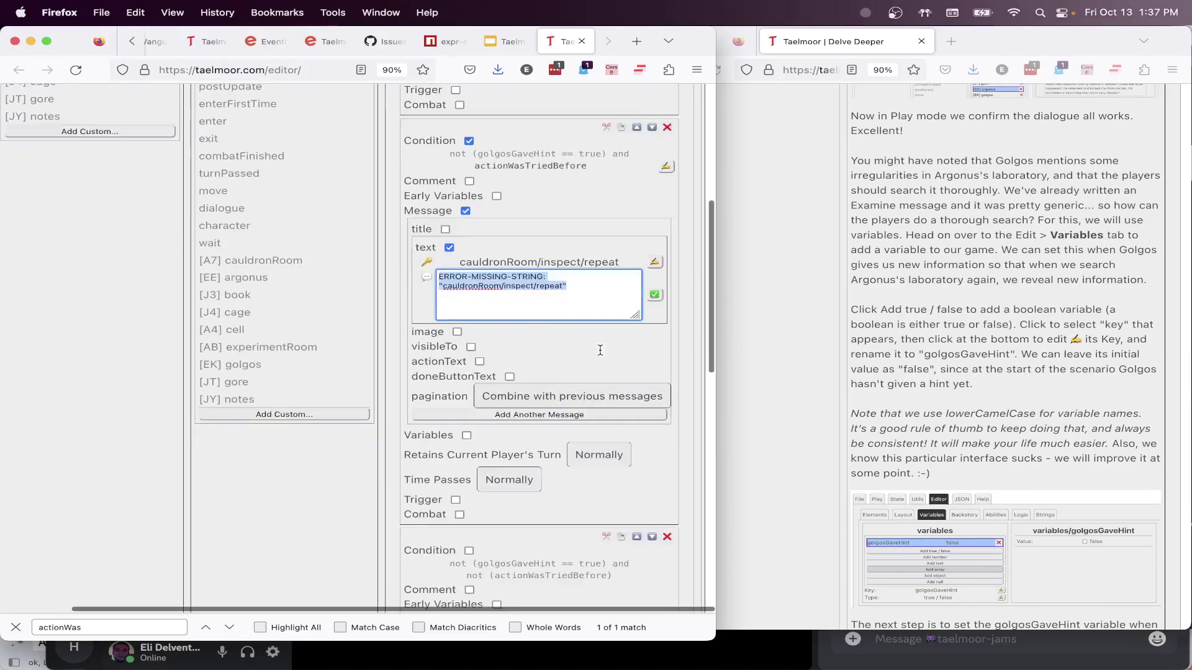
scroll(600, 350, down, 10)
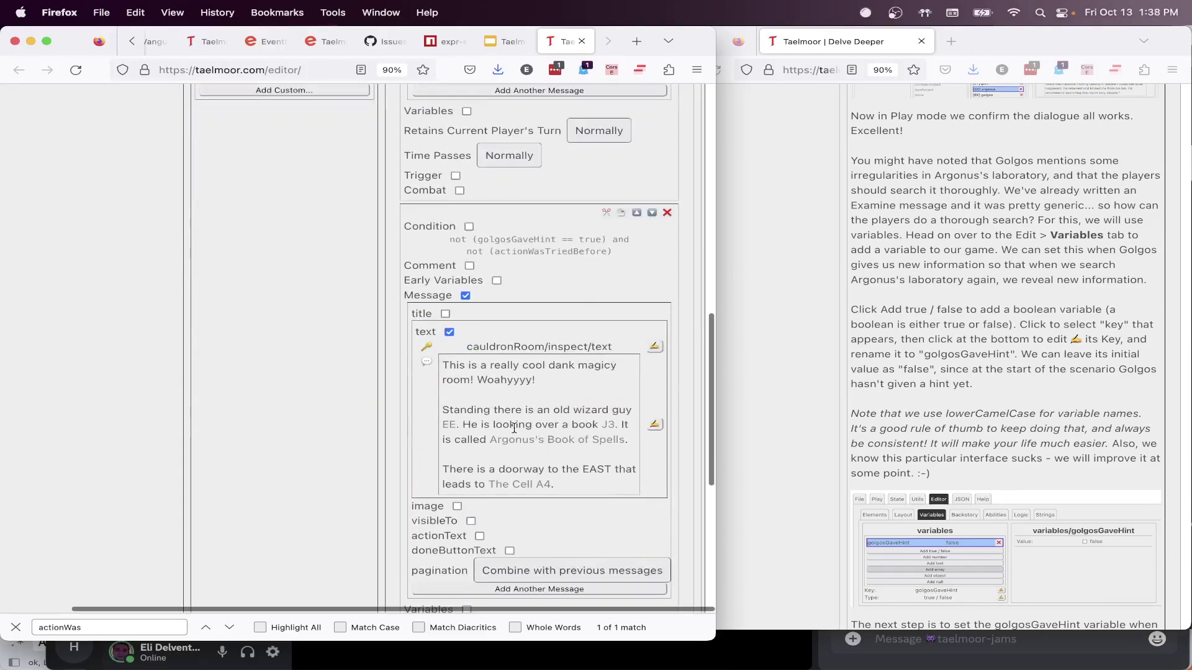
scroll(514, 428, up, 2)
scroll(514, 428, up, 12)
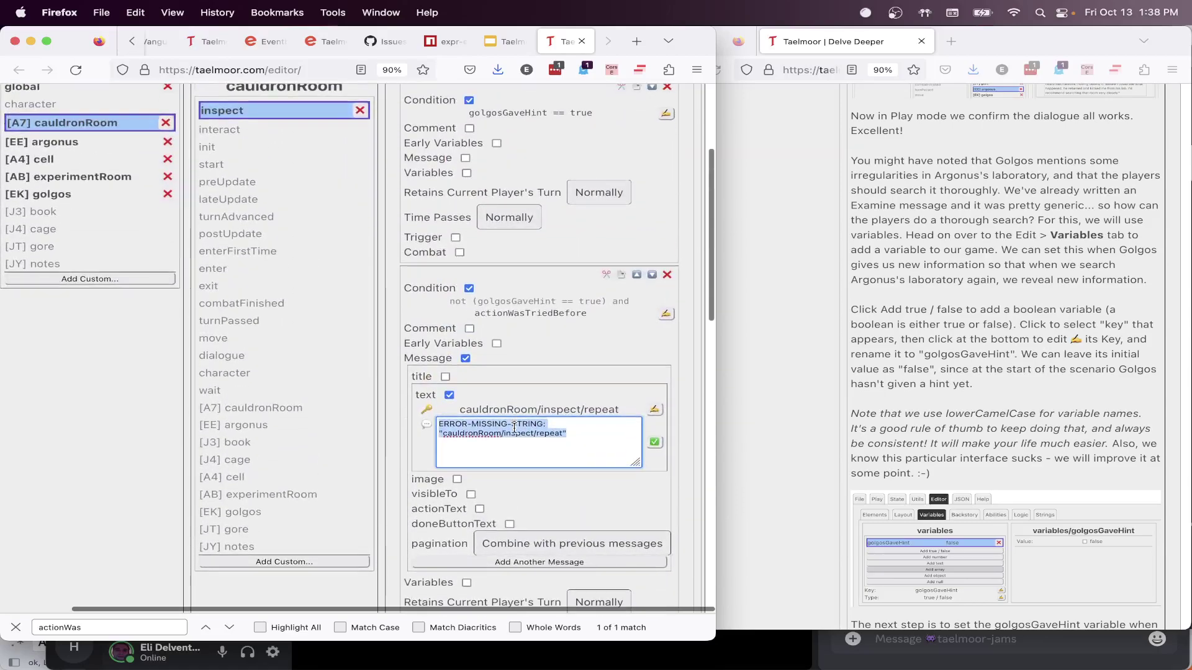
text(Y)
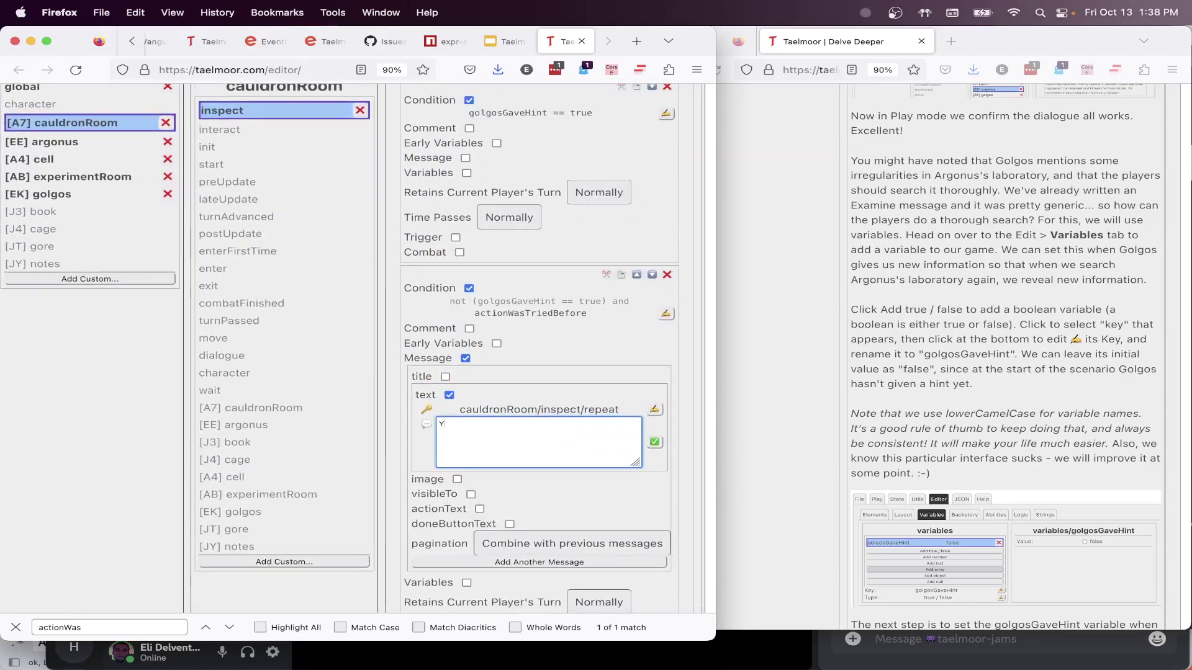
text(ou search around )
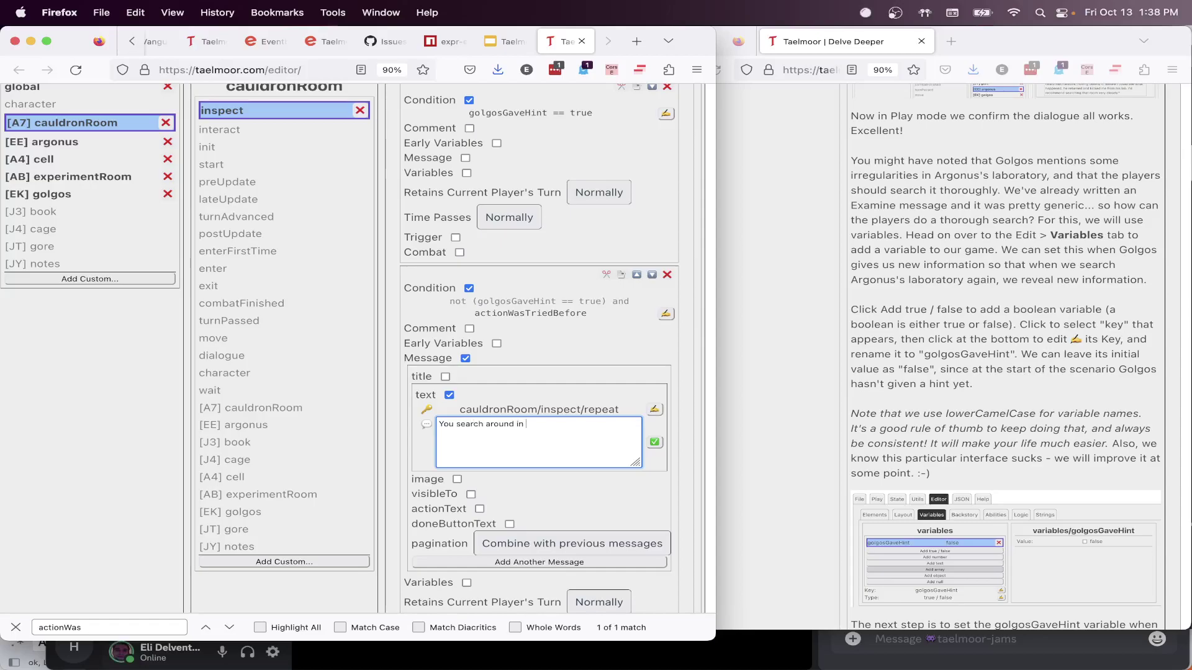
text(again, but without more informati)
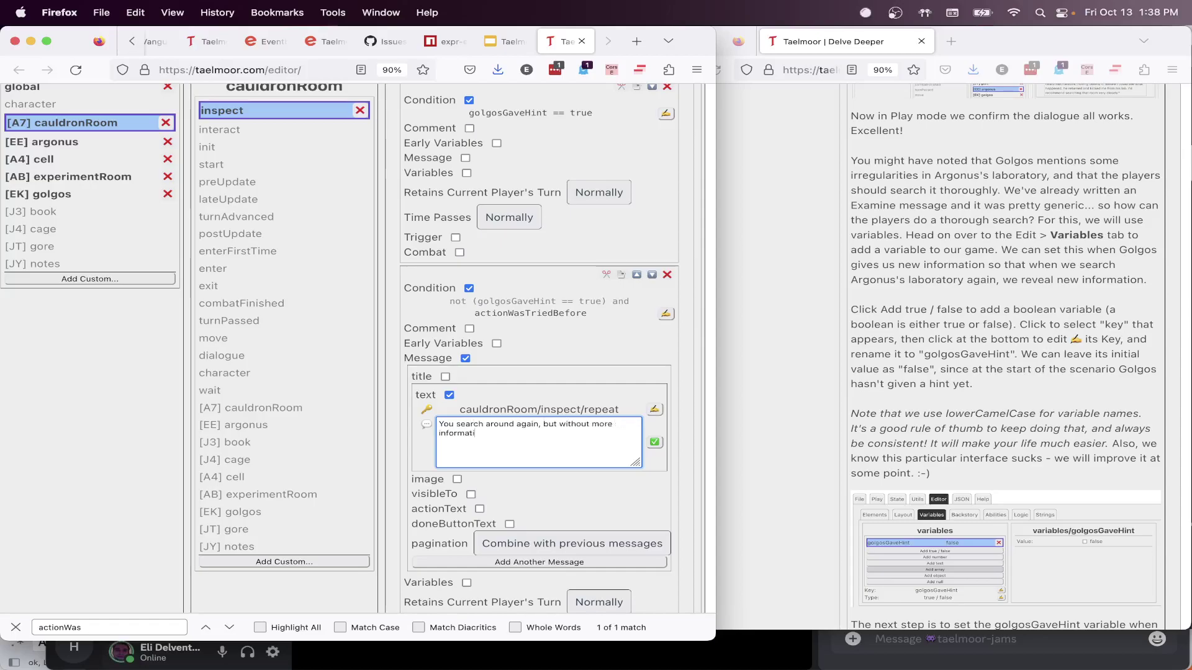
text(on, you can't find anything new.)
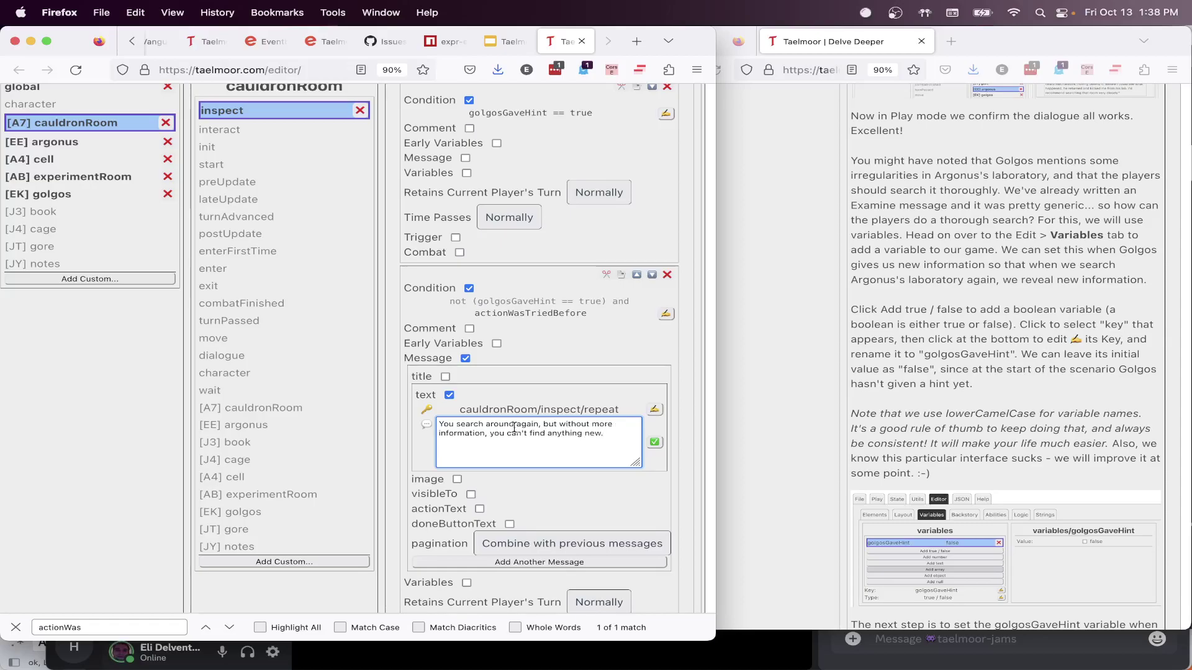
Add a second paragraph to the repeat message reading "{{argonus.fullName()}} continues to read his {{book.fullName()}}." and save the text
scroll(514, 429, down, 5)
text({{argonus.full)
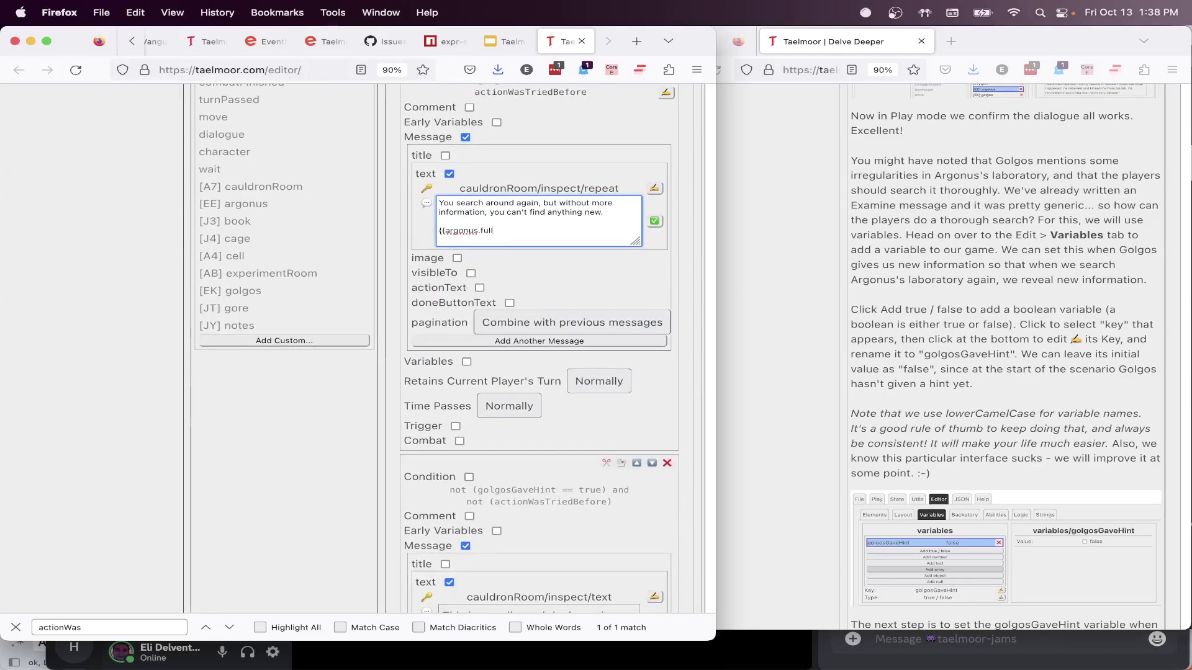
text(Name()}} continues to read hi)
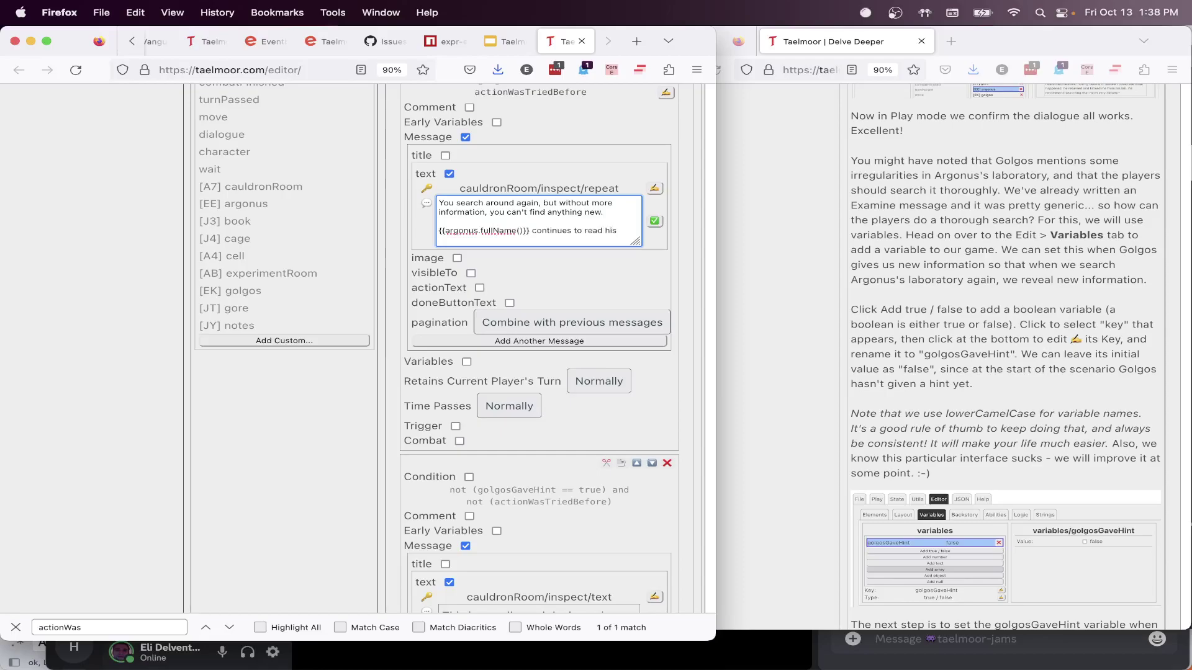
text(s )
text({{argon)
key(BackSpace)
key(BackSpace)
key(BackSpace)
key(BackSpace)
text(book.fullName()}}.)
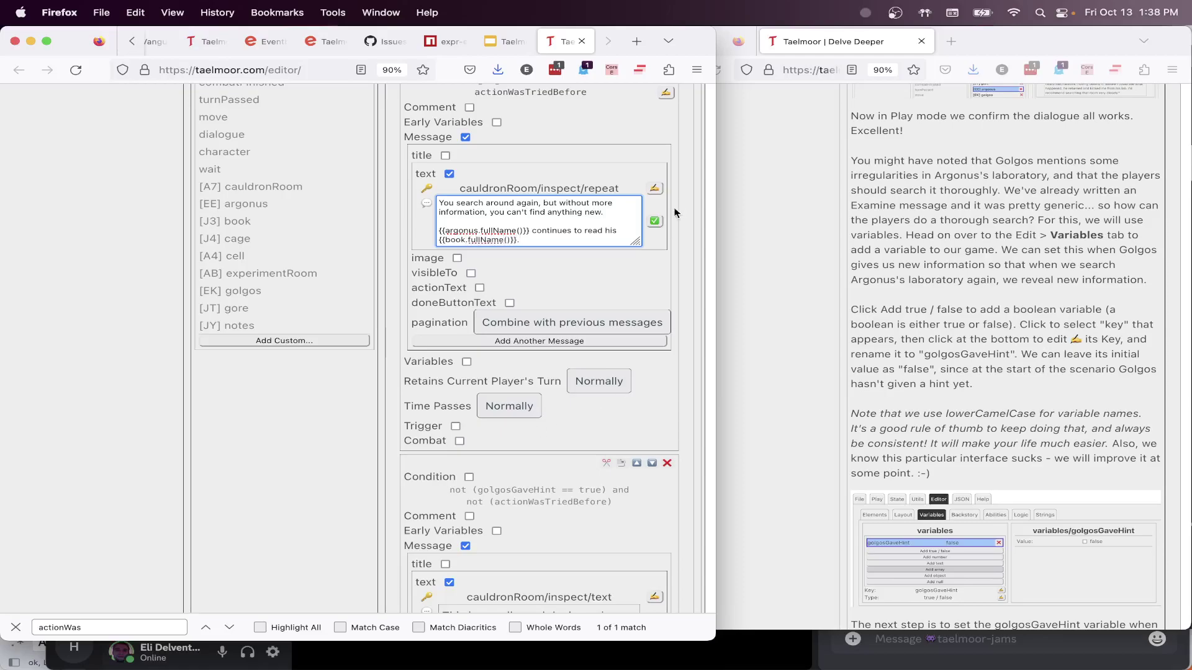
click(654, 221)
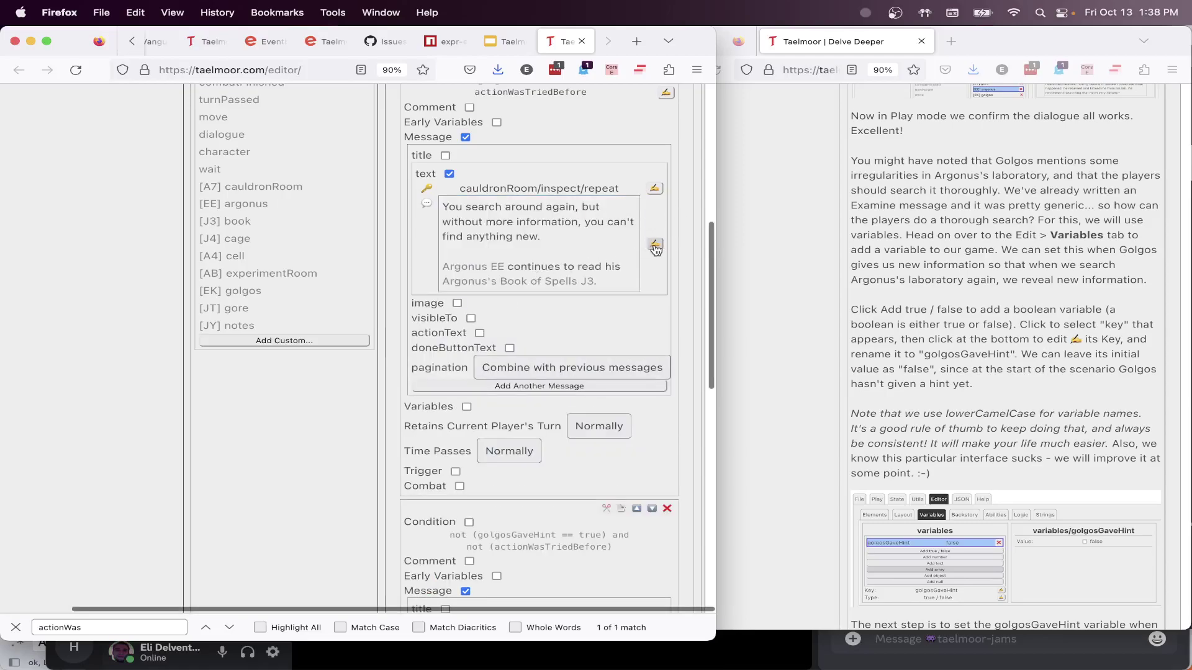
Change the end of the repeat-search message to "his book {{book.cardName()}}." and save the text
click(655, 244)
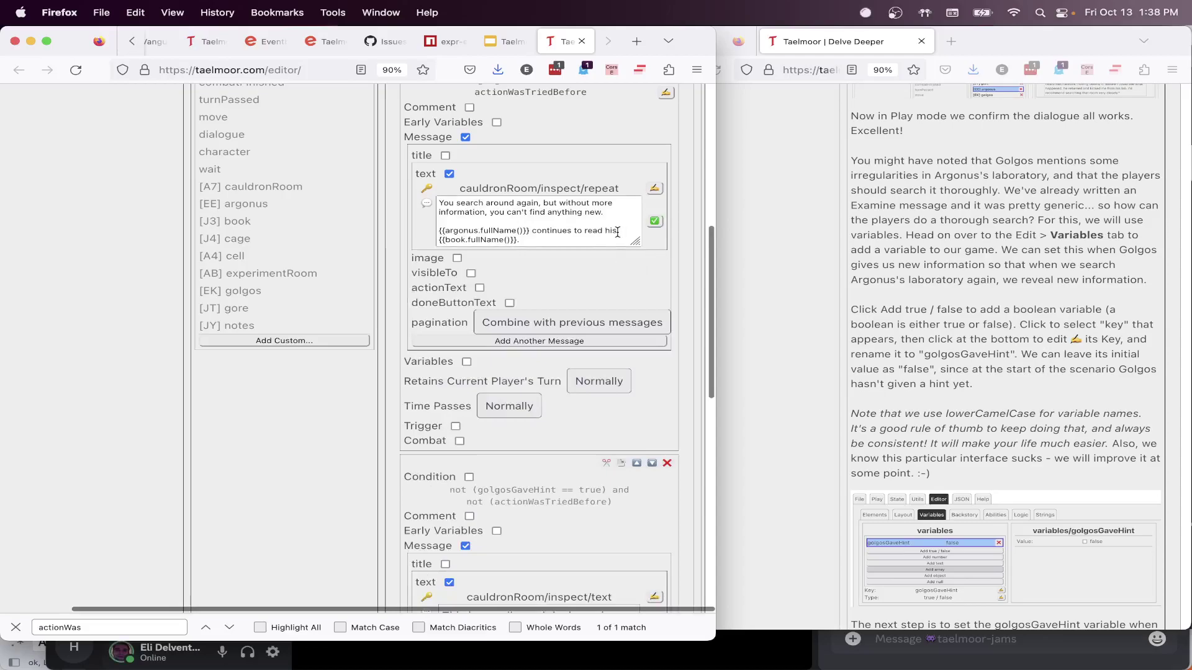
text({{book.)
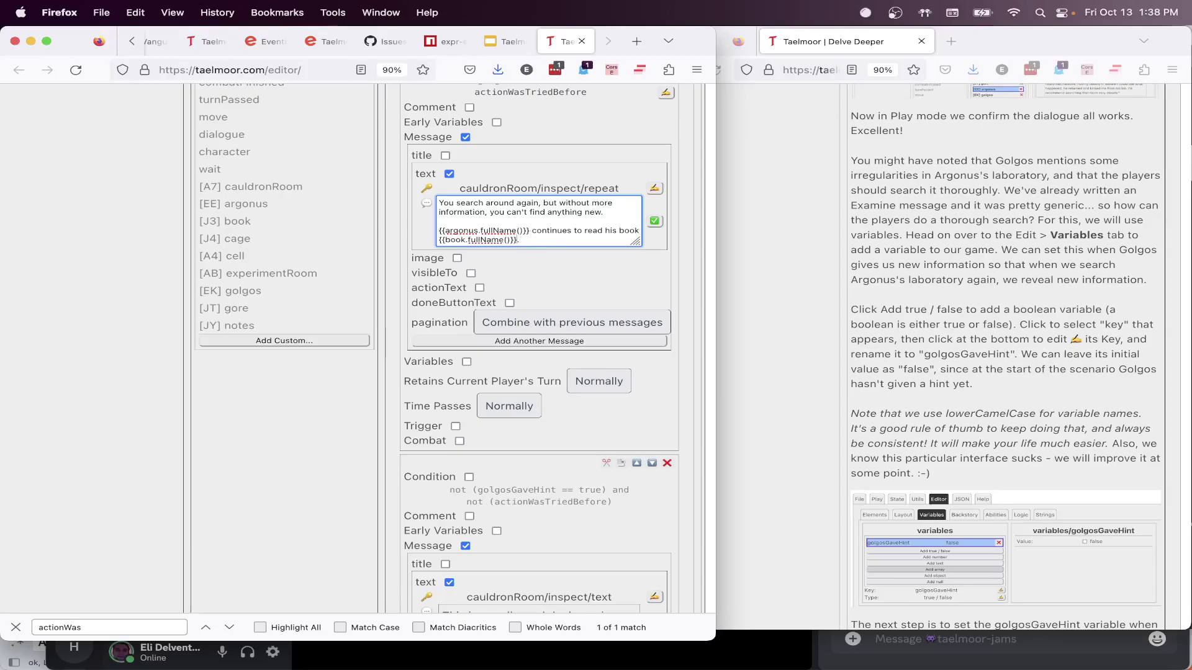
text(card)
click(655, 222)
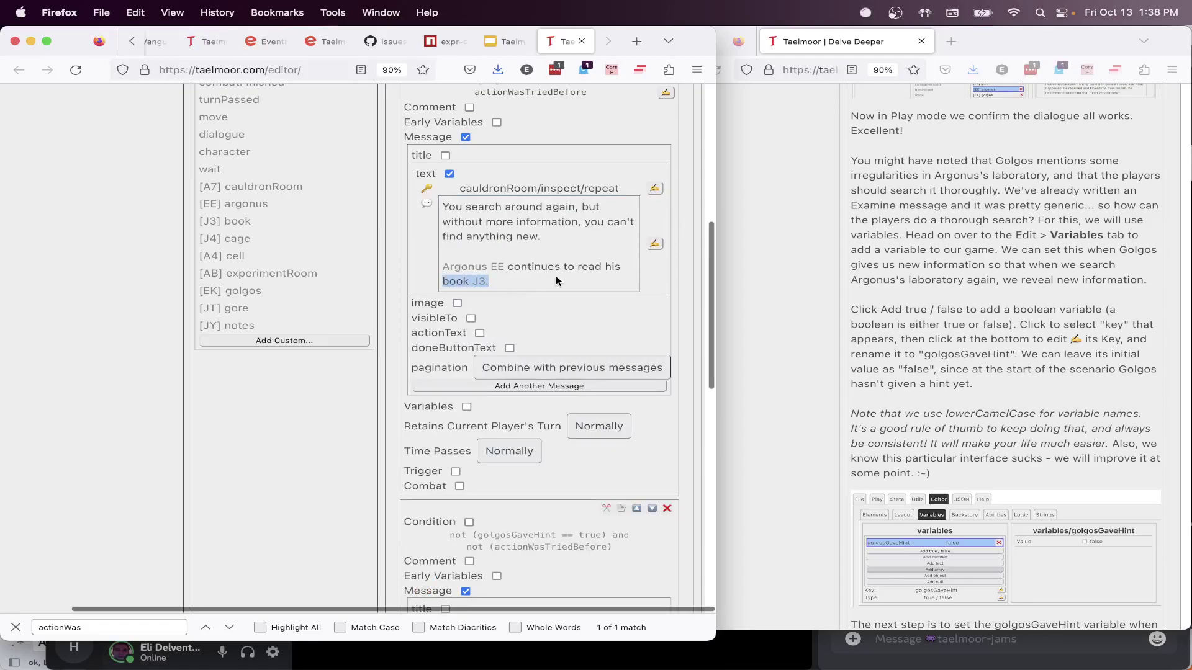
Review the conditions of cauldronRoom's inspect blocks and delete the empty unreachable block at the end
scroll(593, 279, up, 2)
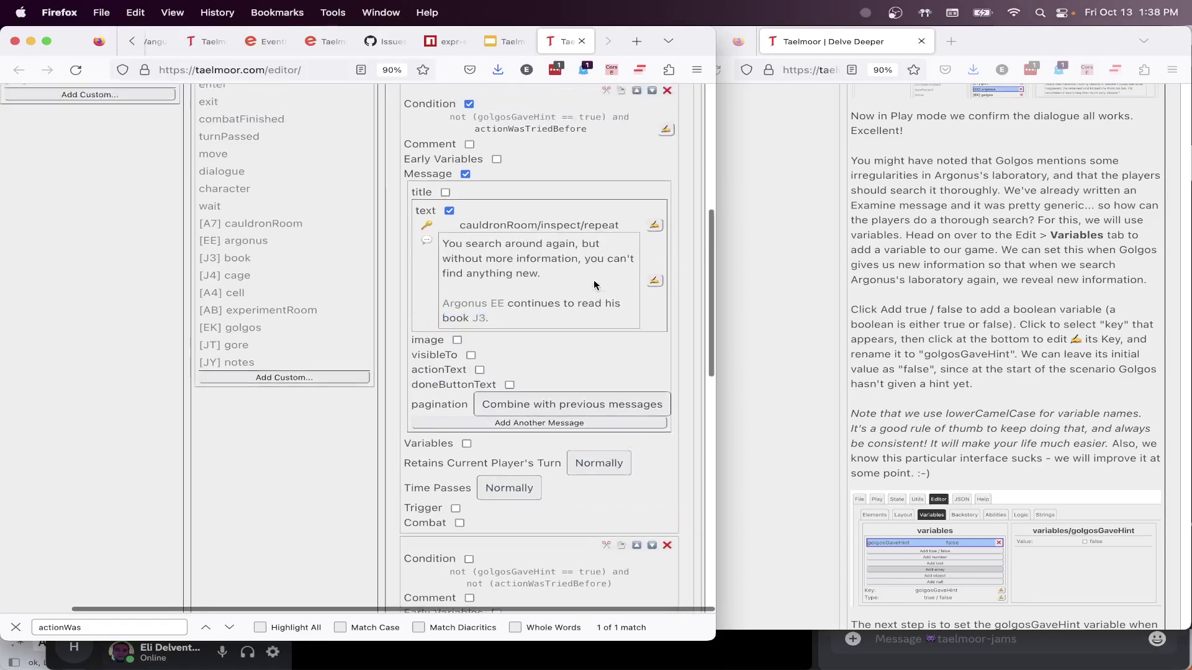
scroll(594, 279, up, 8)
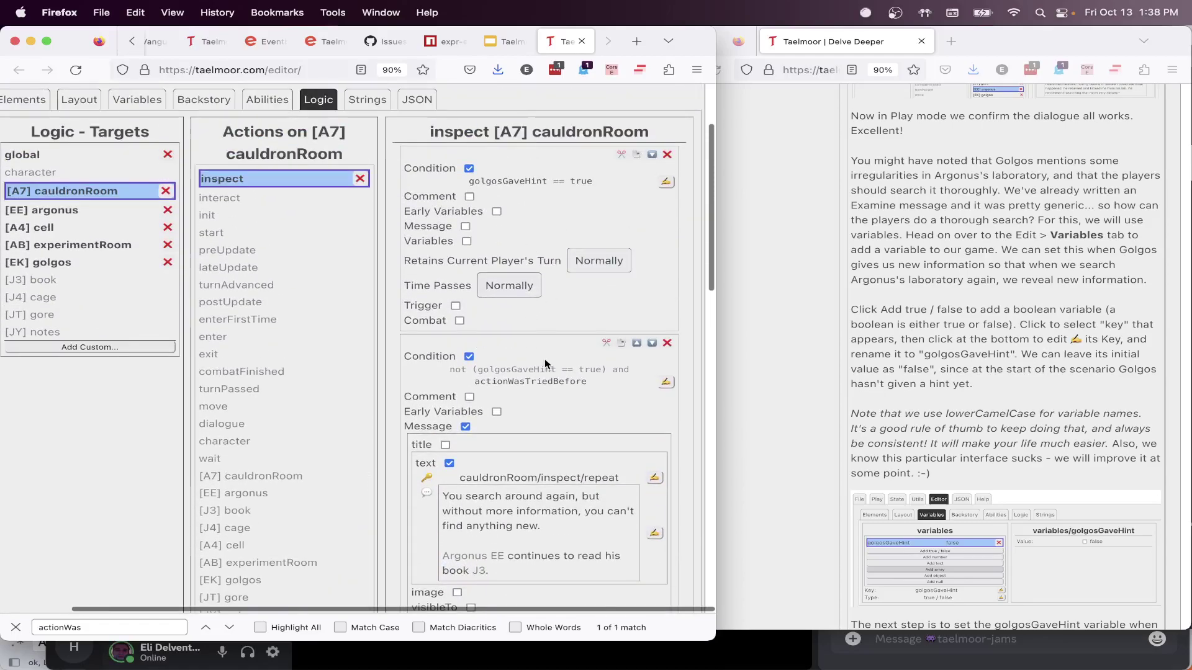
drag(473, 379, 585, 386)
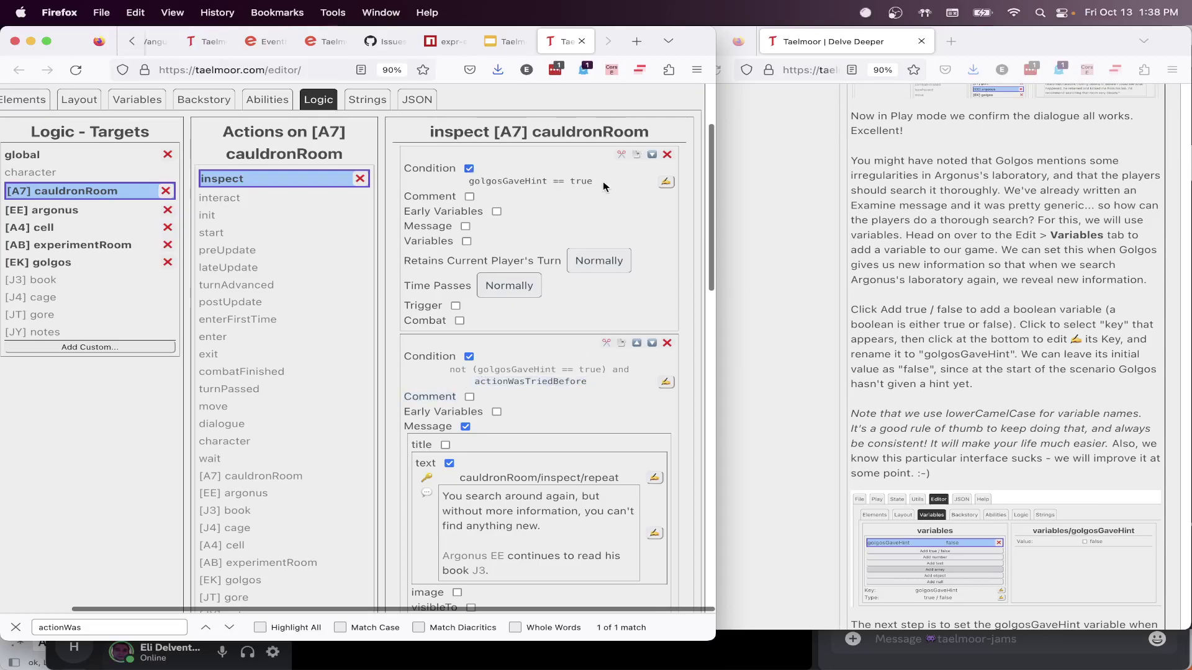
drag(602, 181, 470, 181)
scroll(571, 397, down, 10)
scroll(571, 398, down, 4)
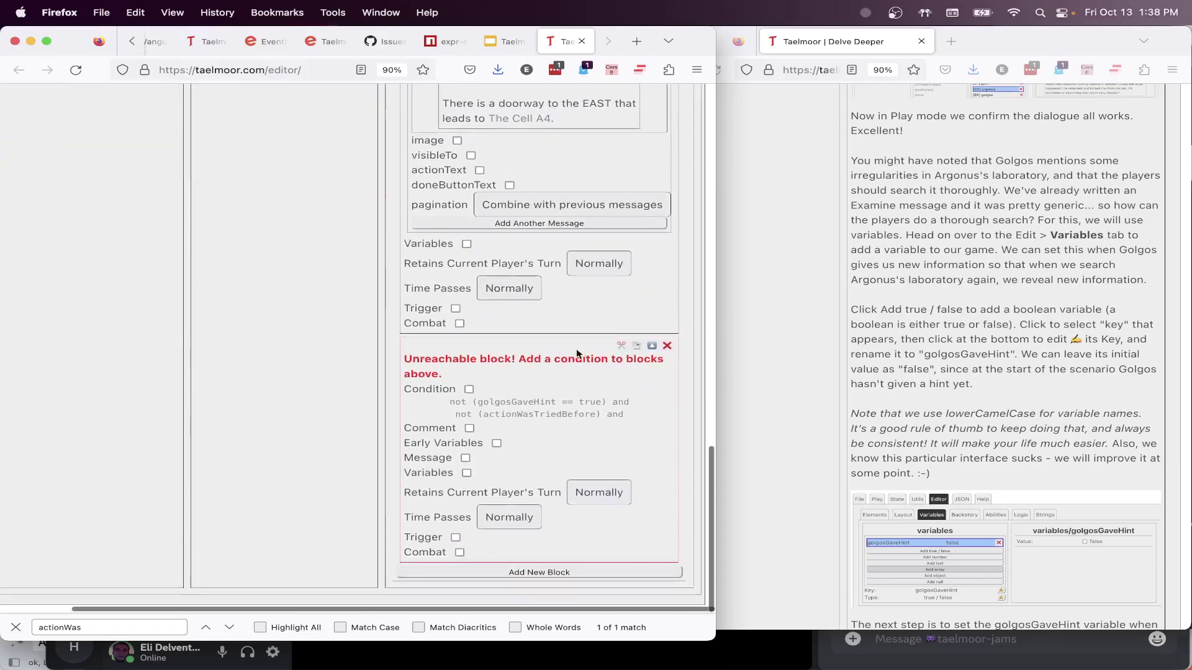
click(666, 349)
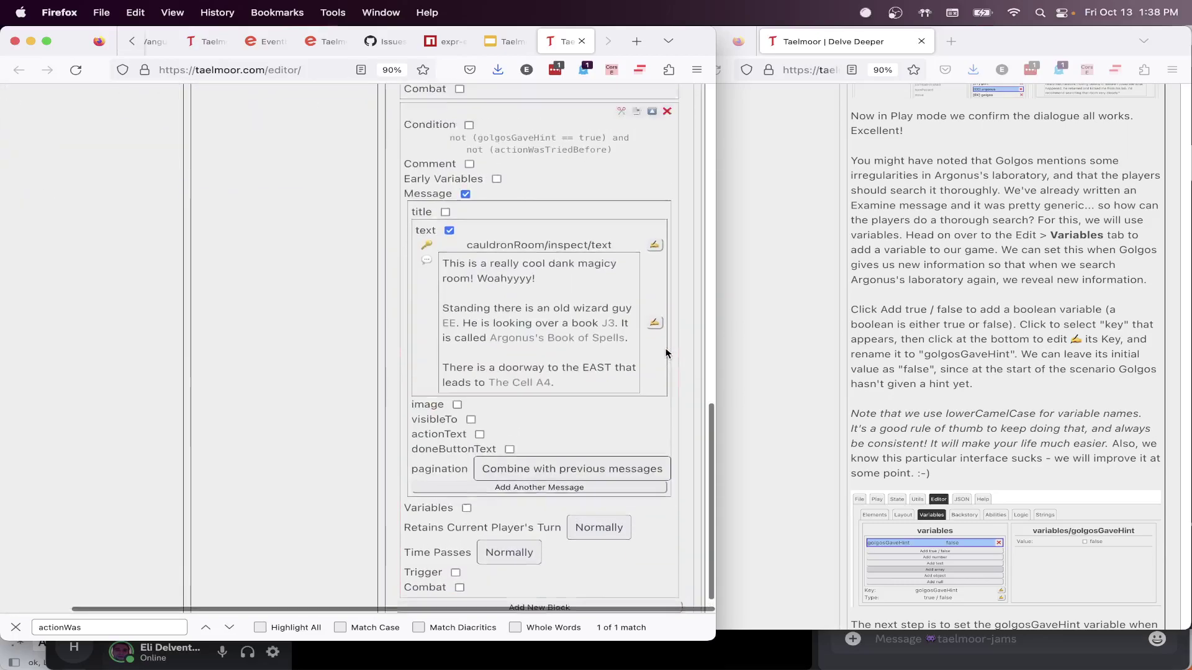
scroll(666, 354, up, 15)
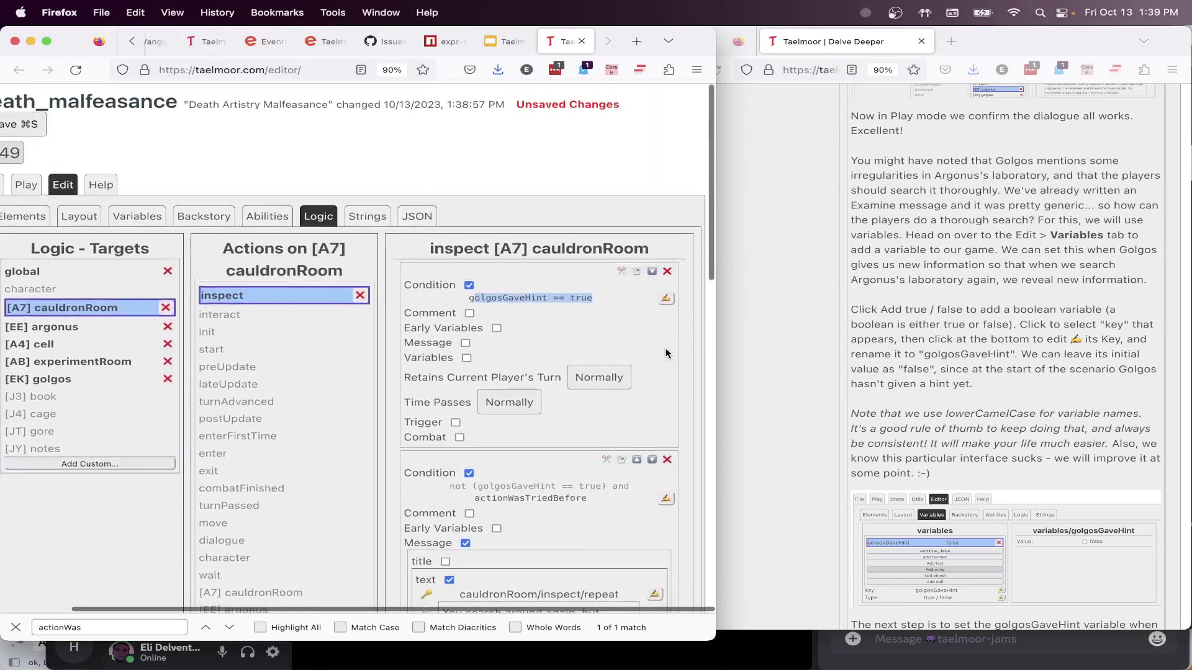
scroll(666, 354, left, 2)
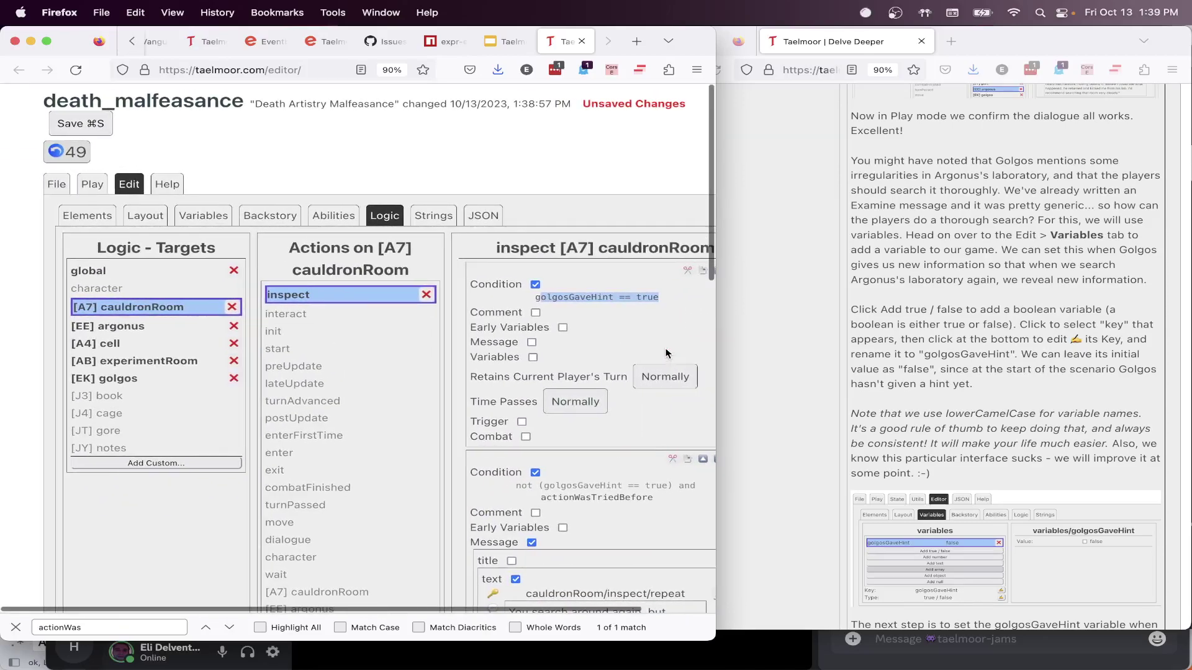
click(95, 185)
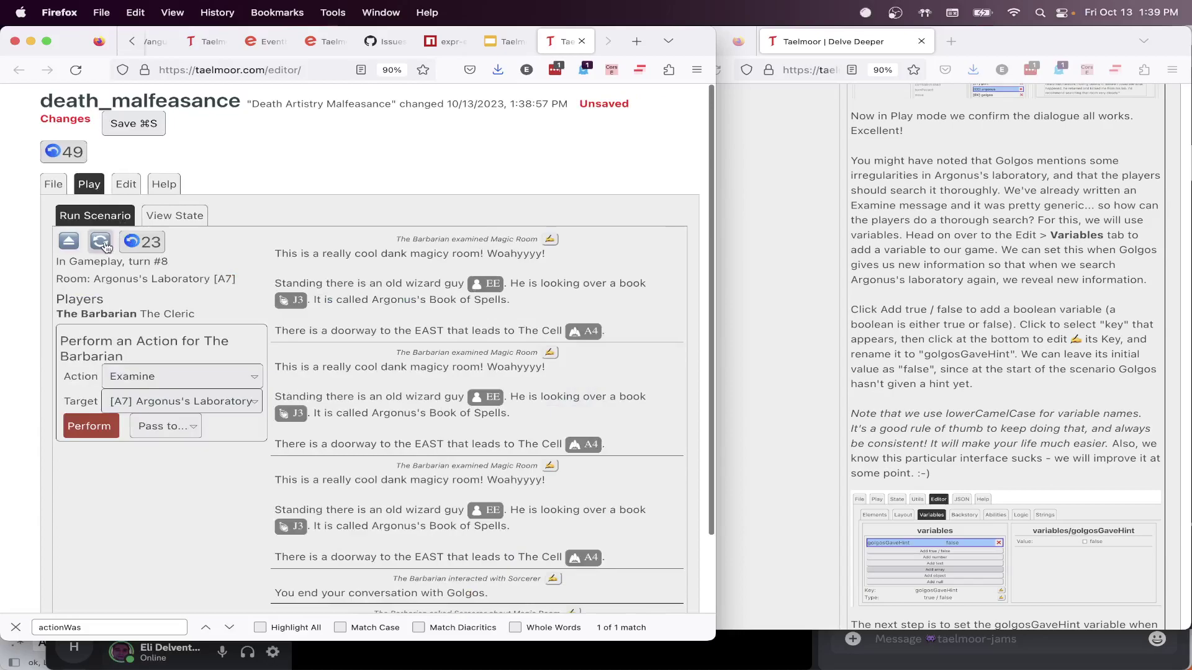
click(125, 187)
Give cauldronRoom's "golgosGaveHint == true" inspect block a message with text
scroll(522, 310, right, 2)
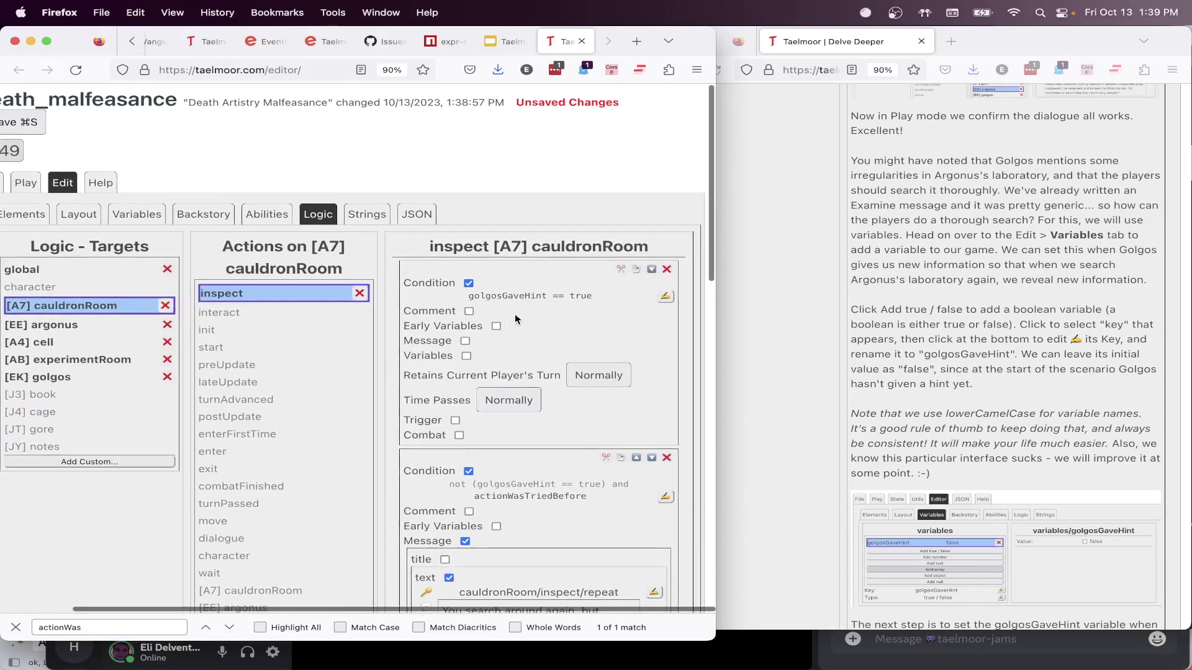
click(466, 341)
click(445, 374)
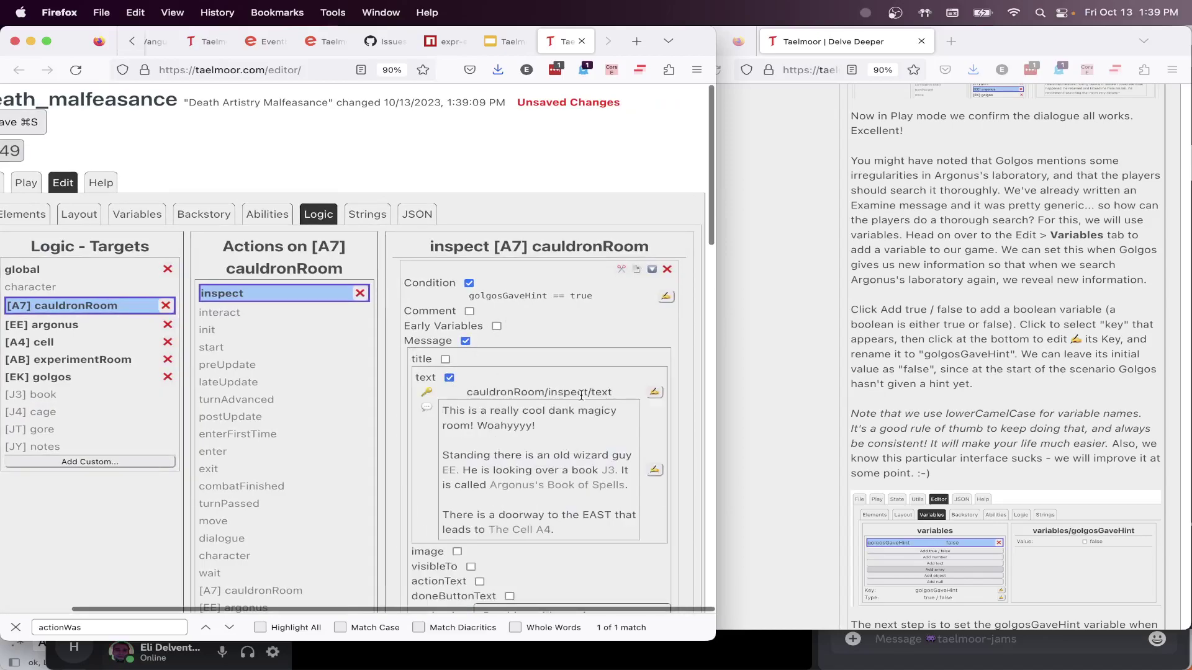
click(655, 392)
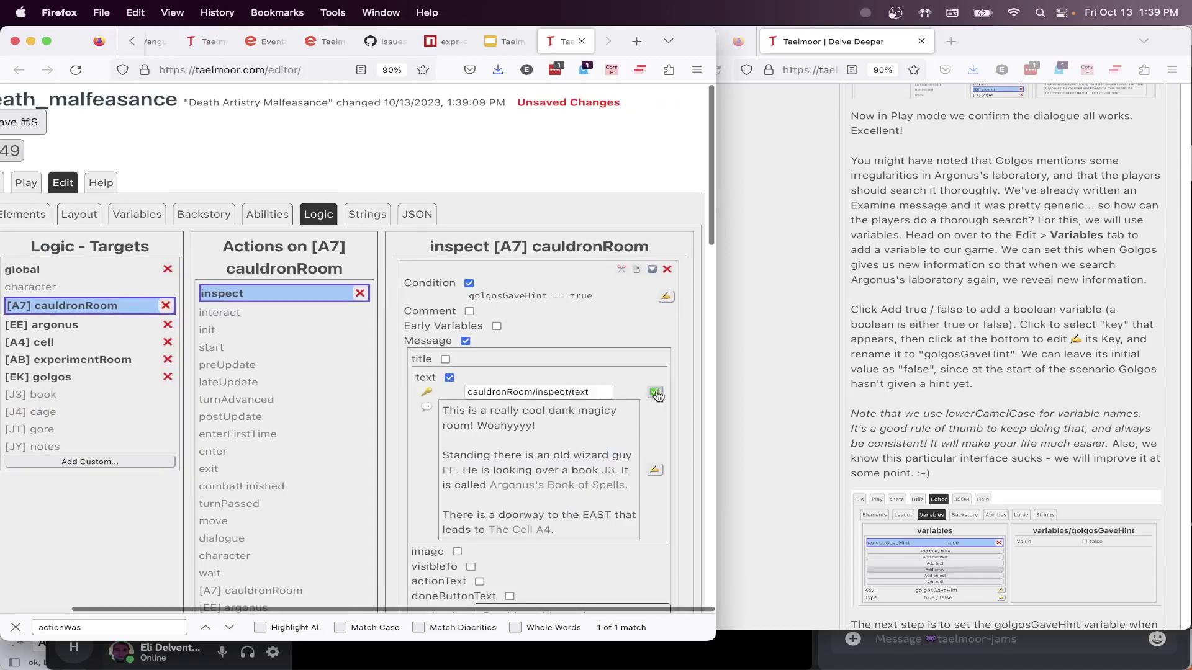
double_click(586, 392)
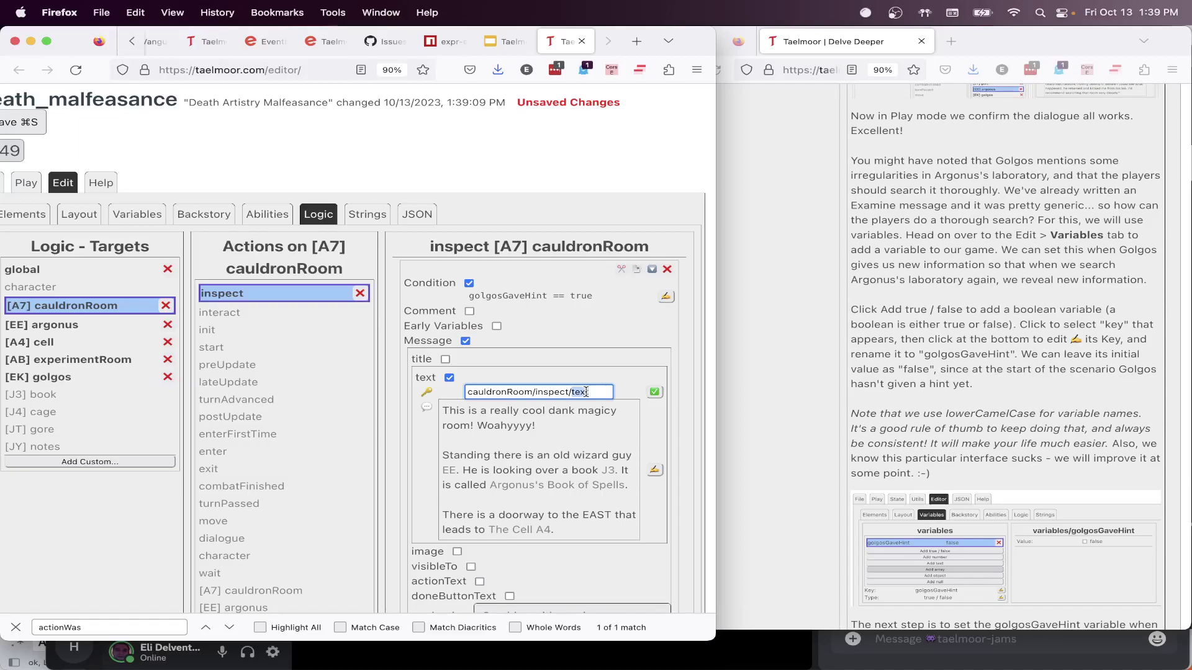
text(hintGiven)
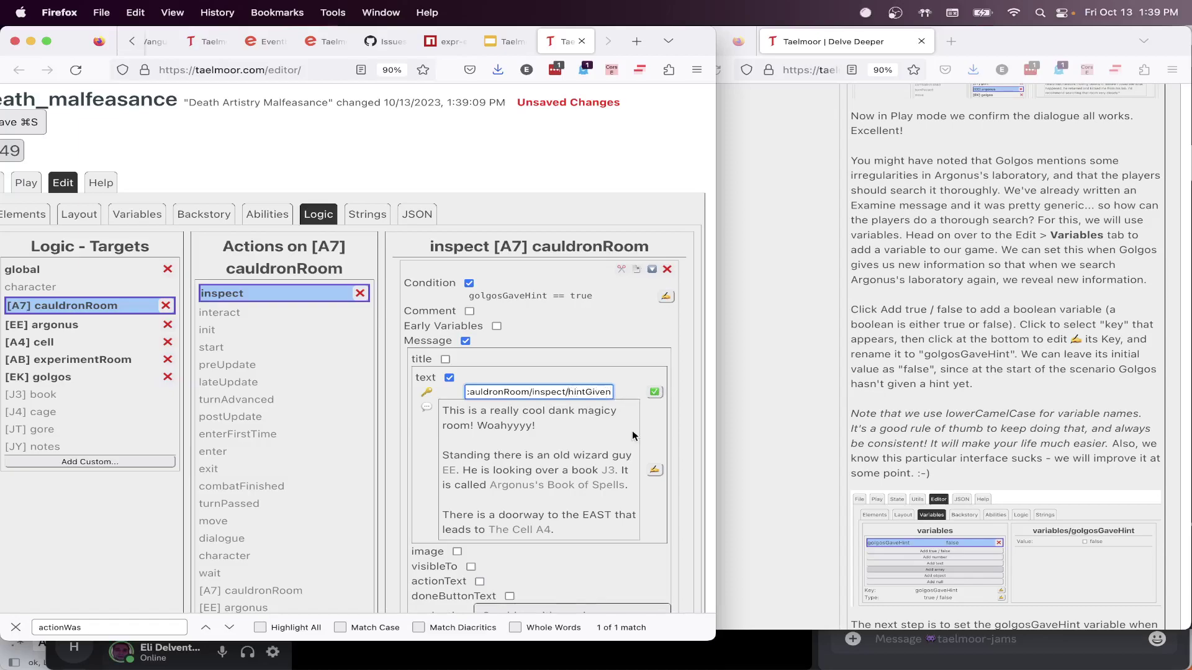
key(shift+alt+Left)
text(text)
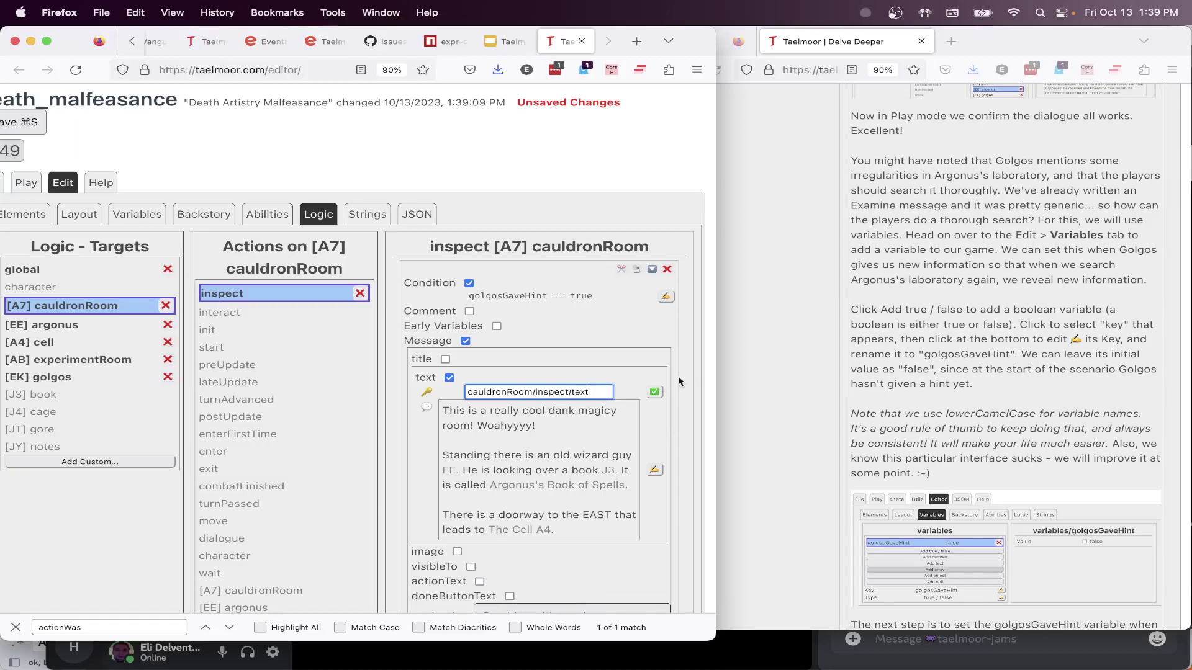
key(Return)
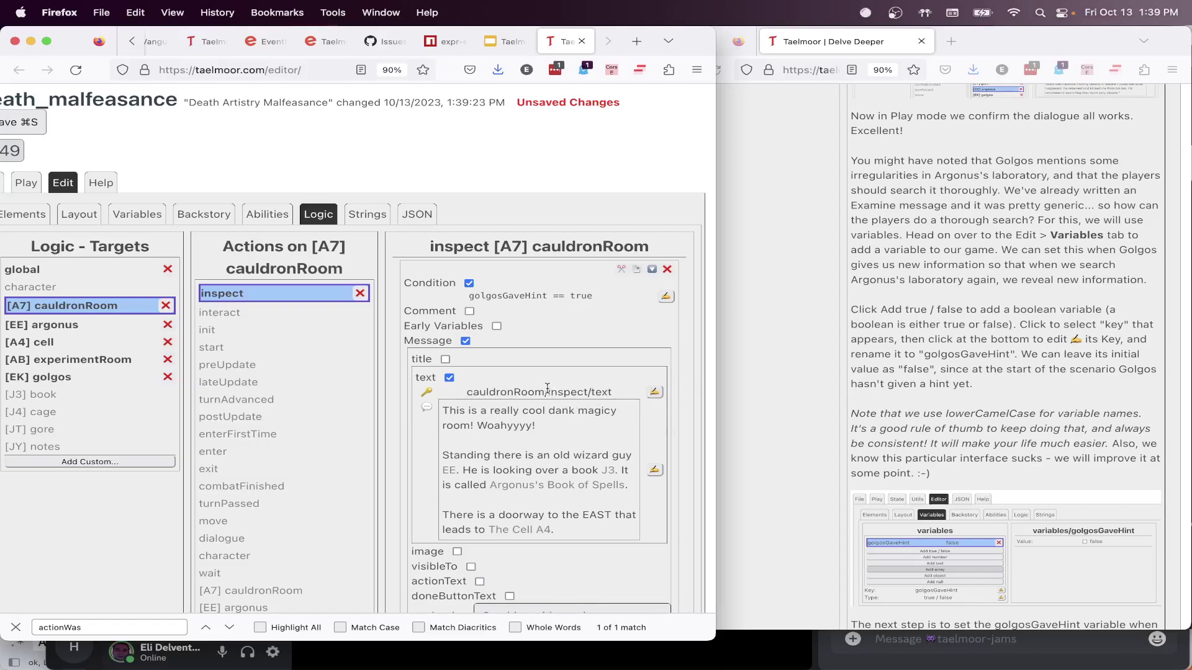
Compare the string key and message text of the golgosGaveHint block with those of the final inspect block
triple_click(528, 389)
scroll(525, 389, down, 15)
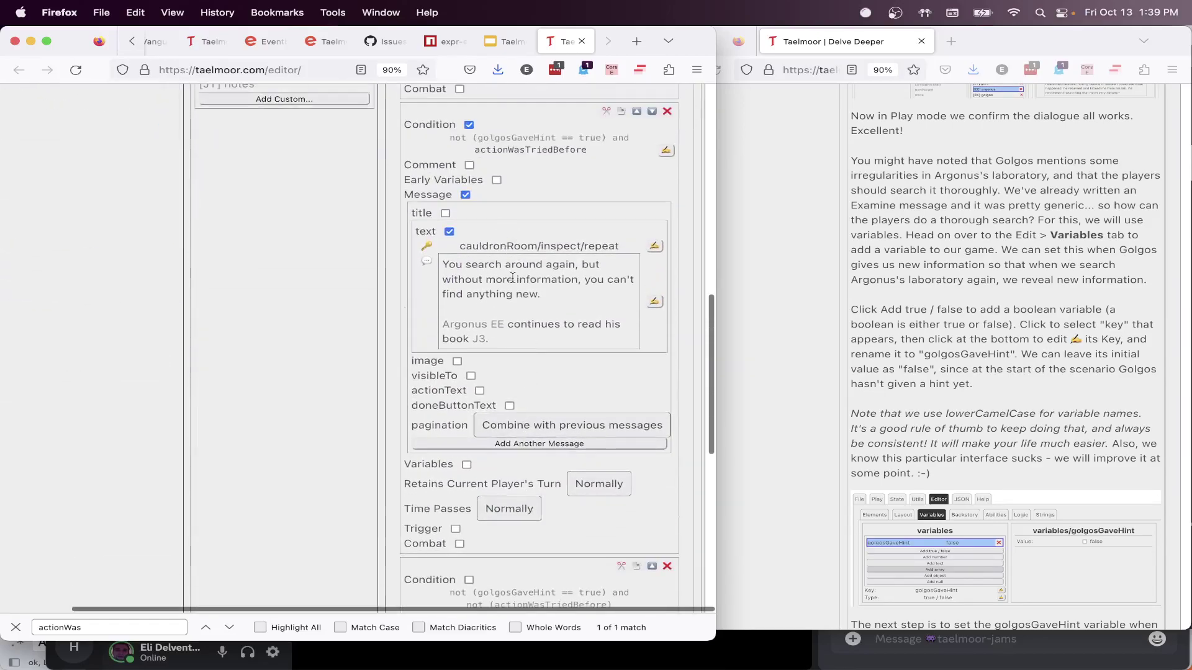
scroll(513, 277, down, 6)
drag(470, 348, 597, 348)
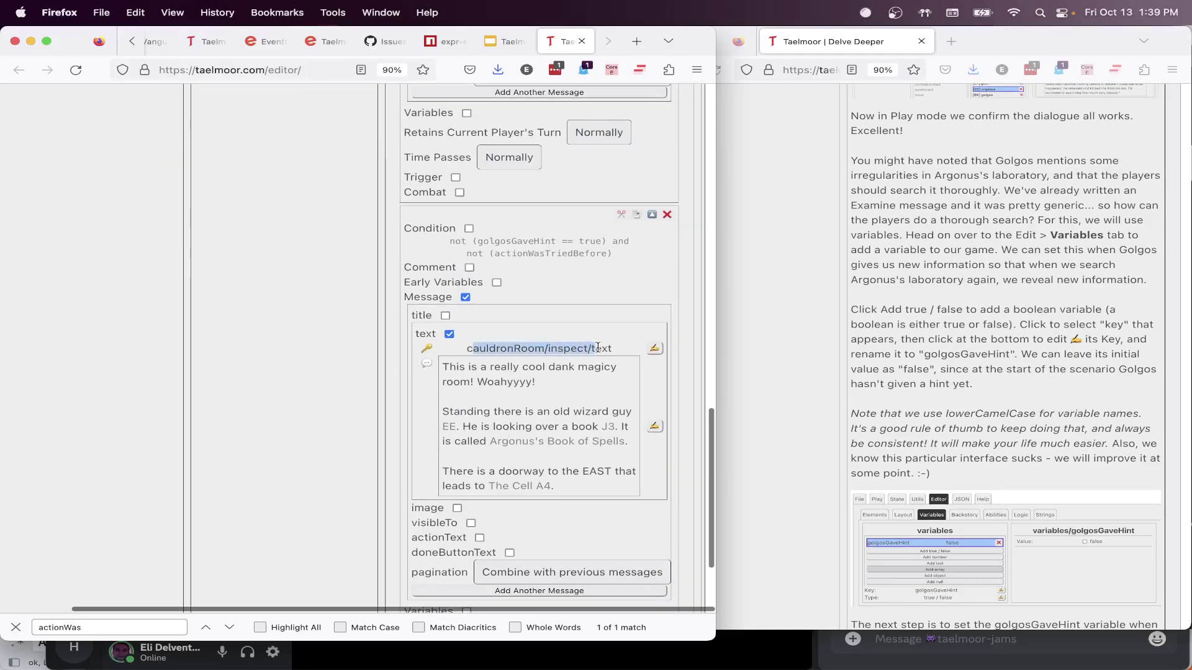
scroll(472, 393, up, 20)
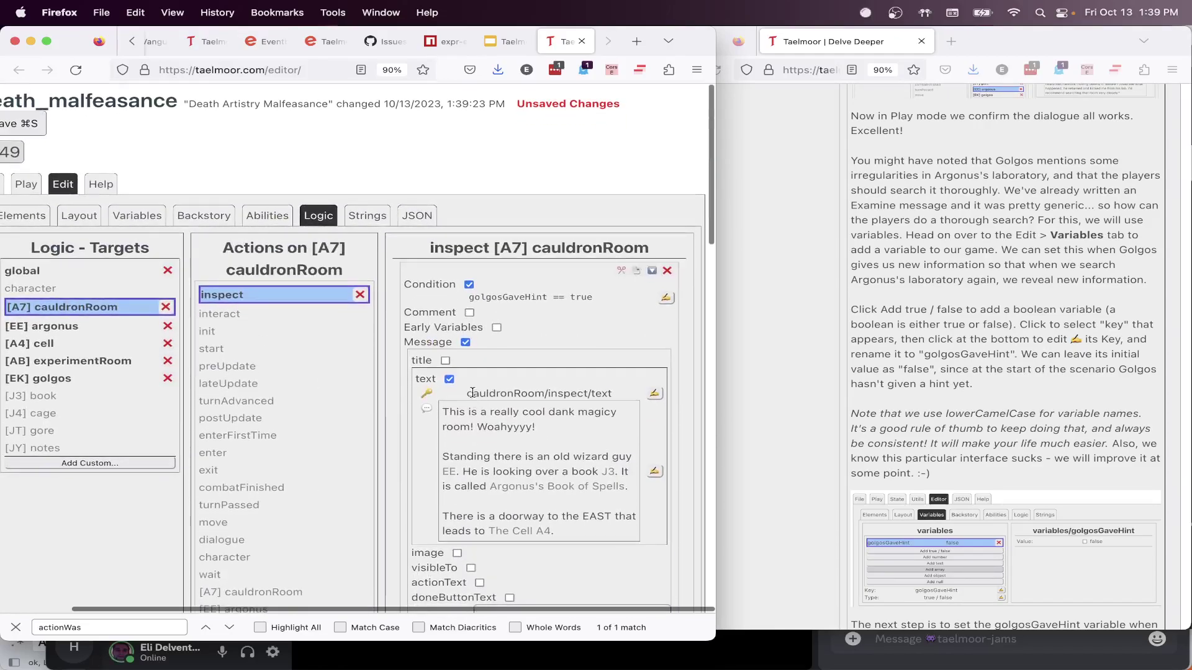
drag(471, 393, 590, 389)
click(495, 440)
drag(495, 441, 573, 534)
click(563, 504)
Look up cauldronRoom/inspect/text in the scenario's strings and check where it is used, comparing it with cage/name
scroll(562, 499, left, 1)
scroll(562, 499, down, 1)
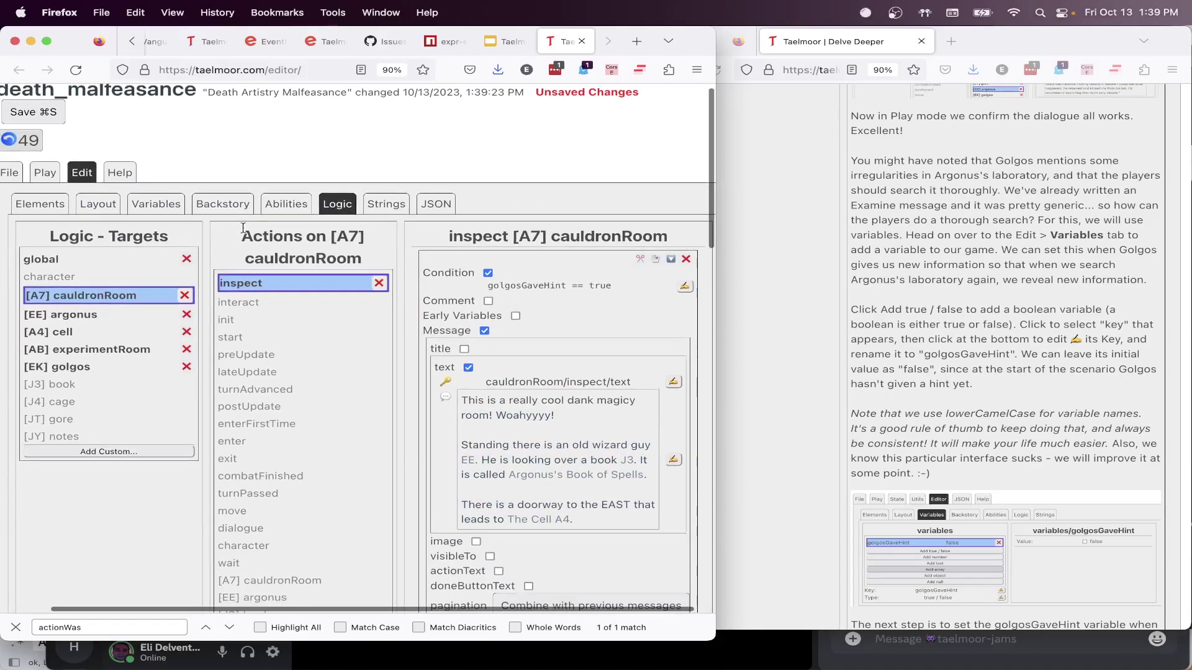
click(399, 207)
scroll(137, 428, up, 10)
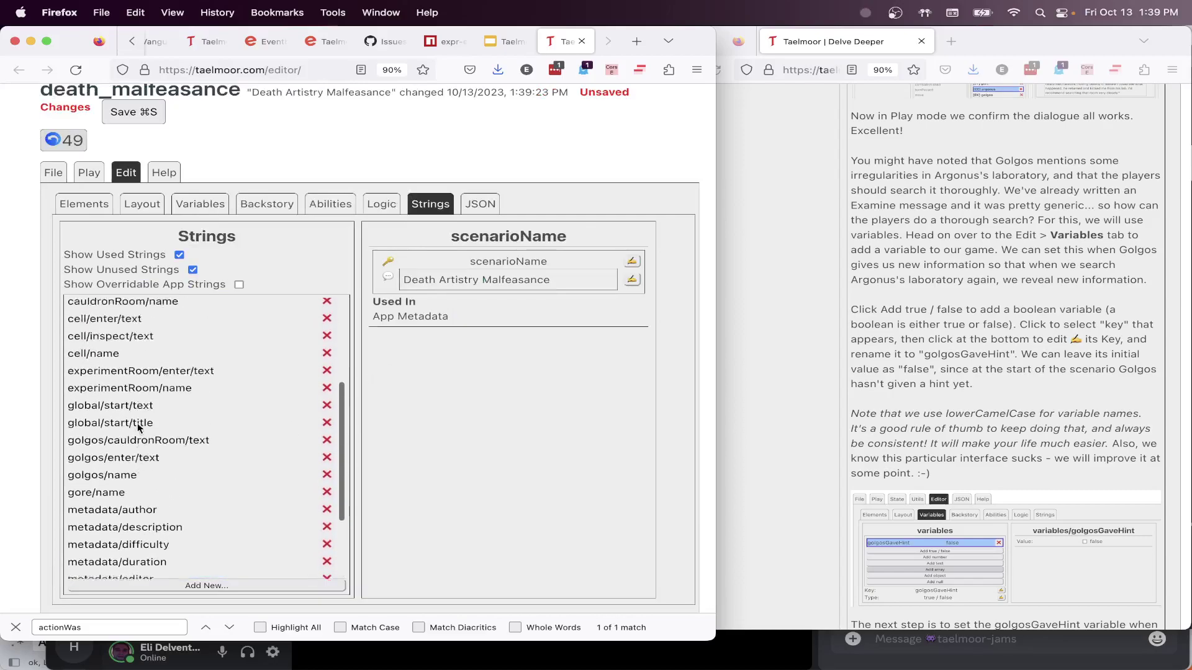
scroll(137, 428, down, 10)
scroll(161, 427, up, 10)
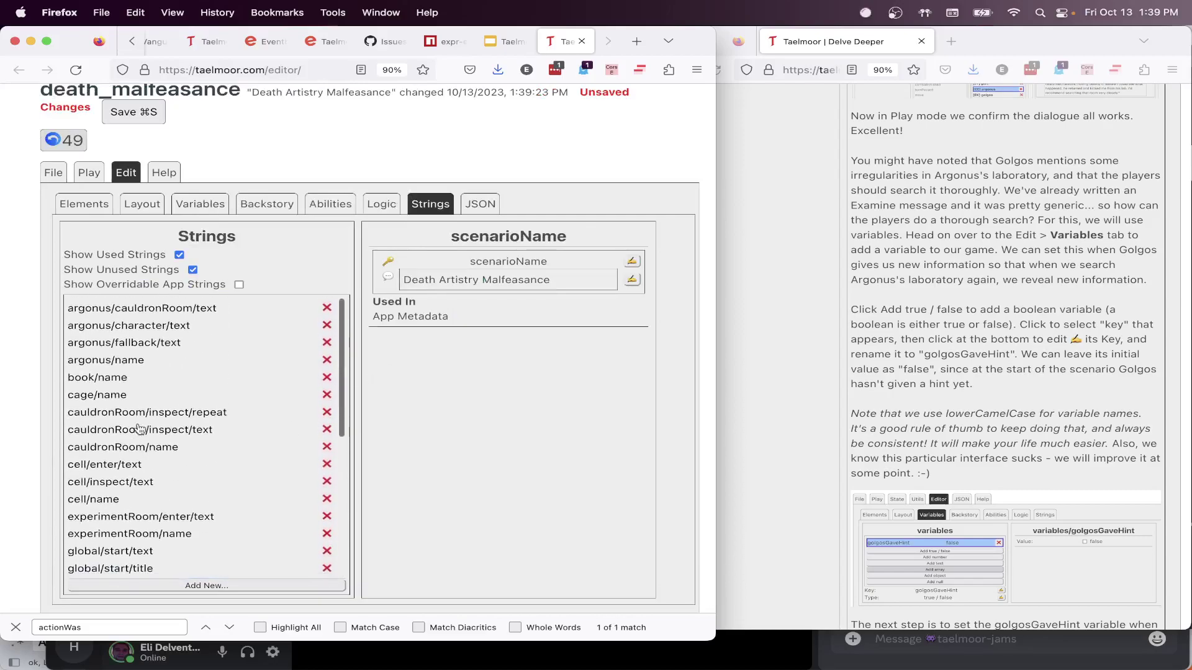
click(176, 431)
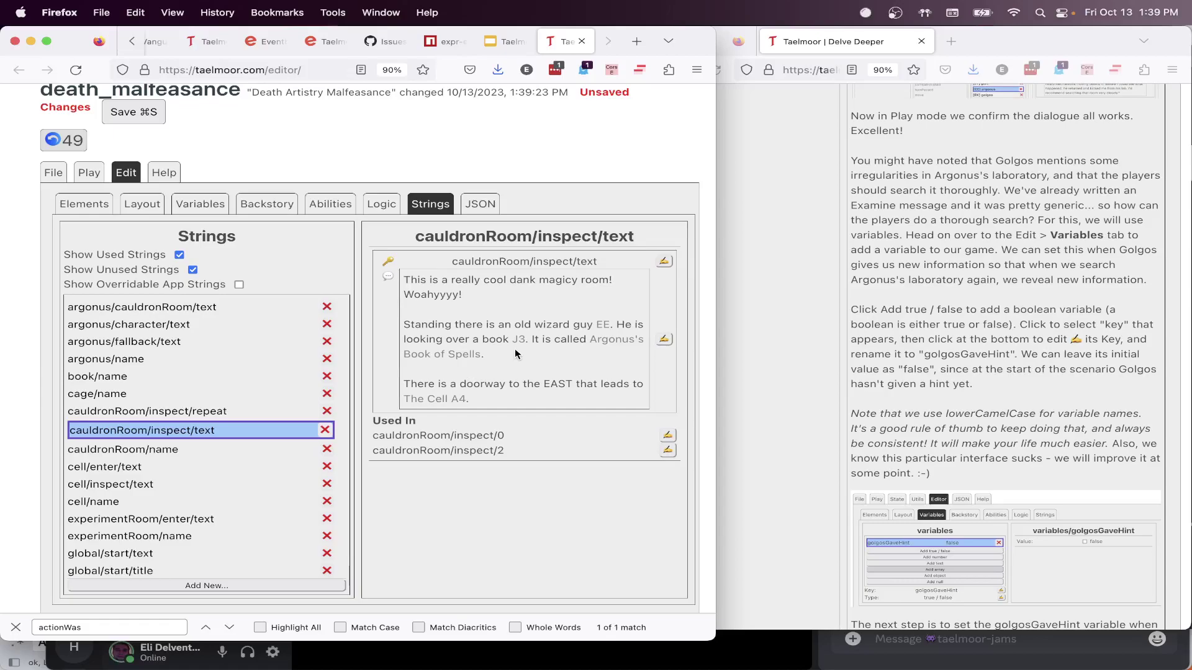
click(128, 395)
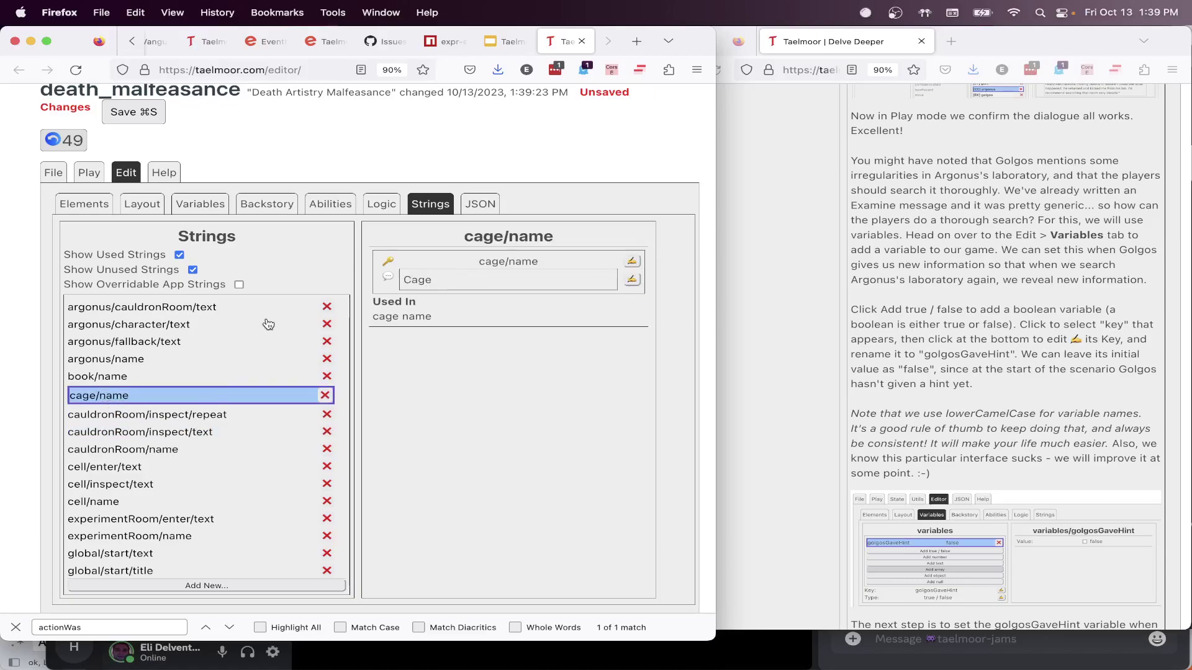
Back in cauldronRoom's inspect logic, add "Wahoo!" after "Woahyyyy!" in the golgosGaveHint block's message and save the text
click(380, 205)
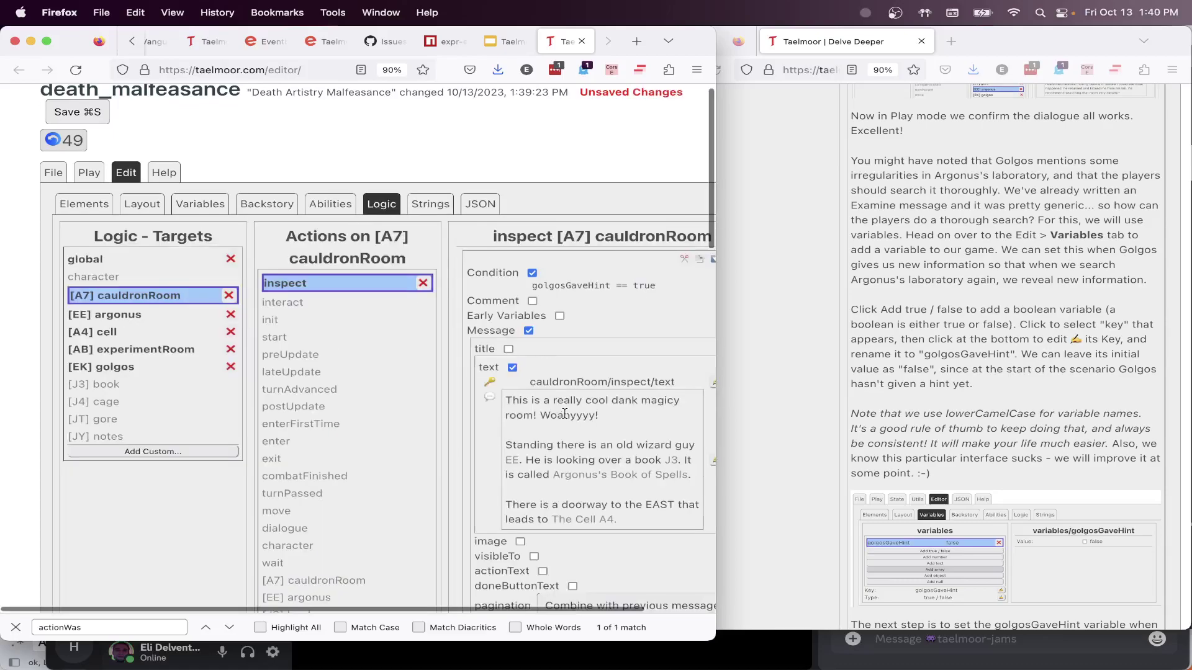
scroll(563, 414, right, 3)
scroll(564, 414, down, 1)
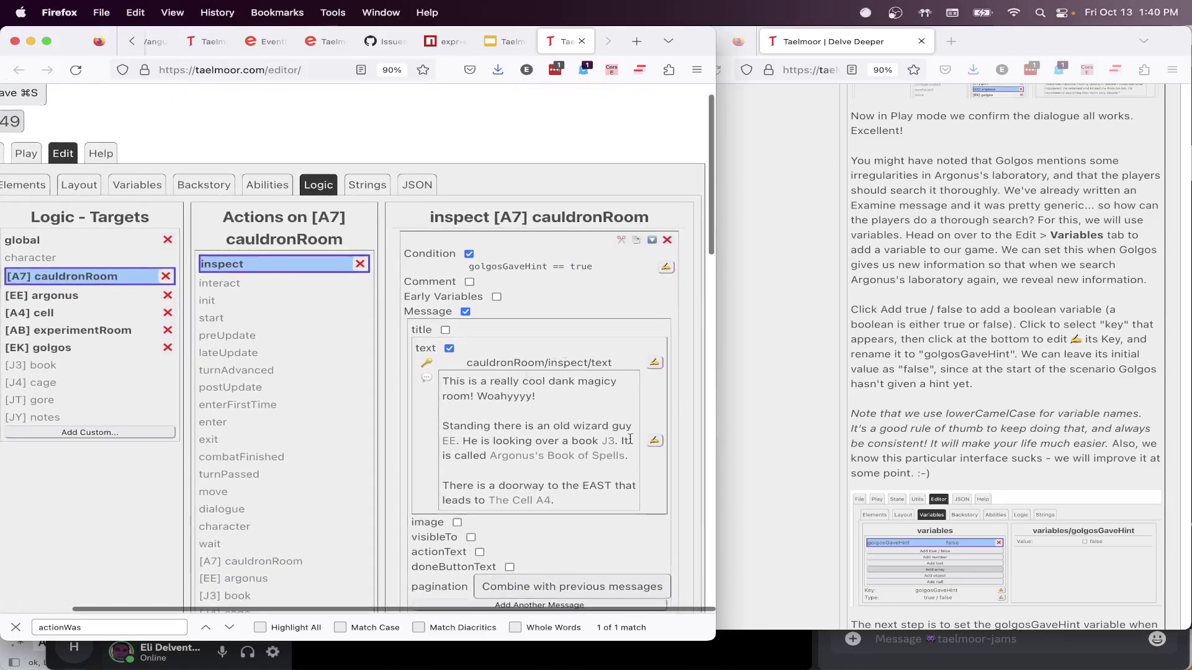
click(654, 440)
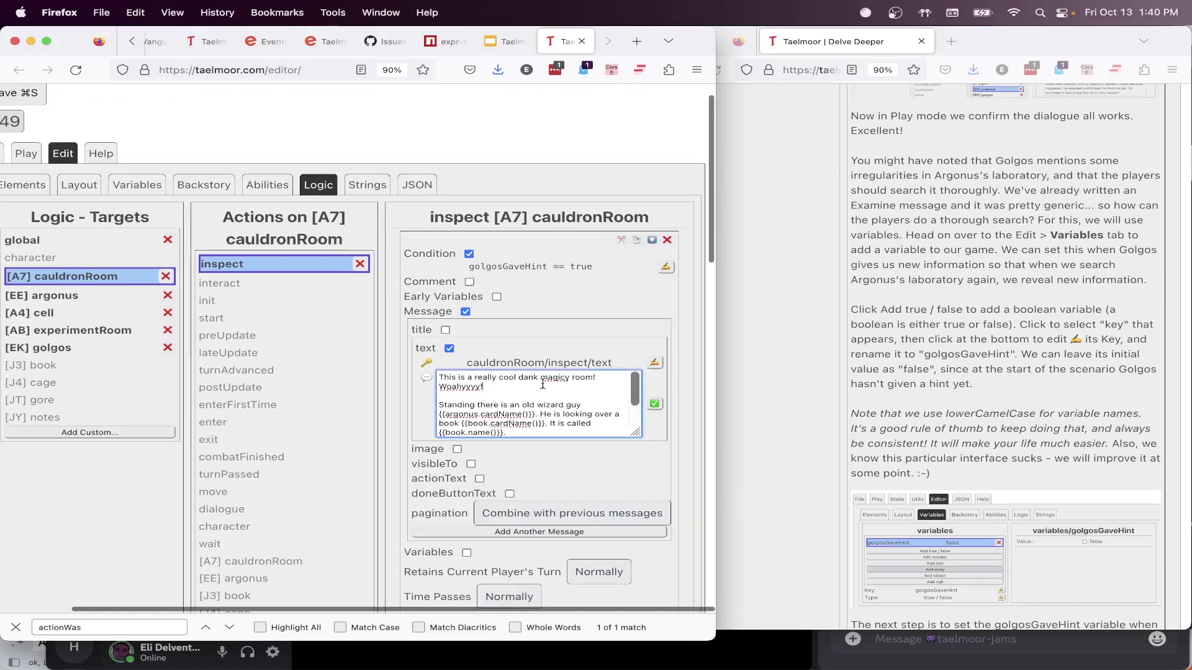
click(654, 404)
Check whether the final inspect block sharing the cauldronRoom/inspect/text key also shows the edited message
drag(613, 362, 466, 365)
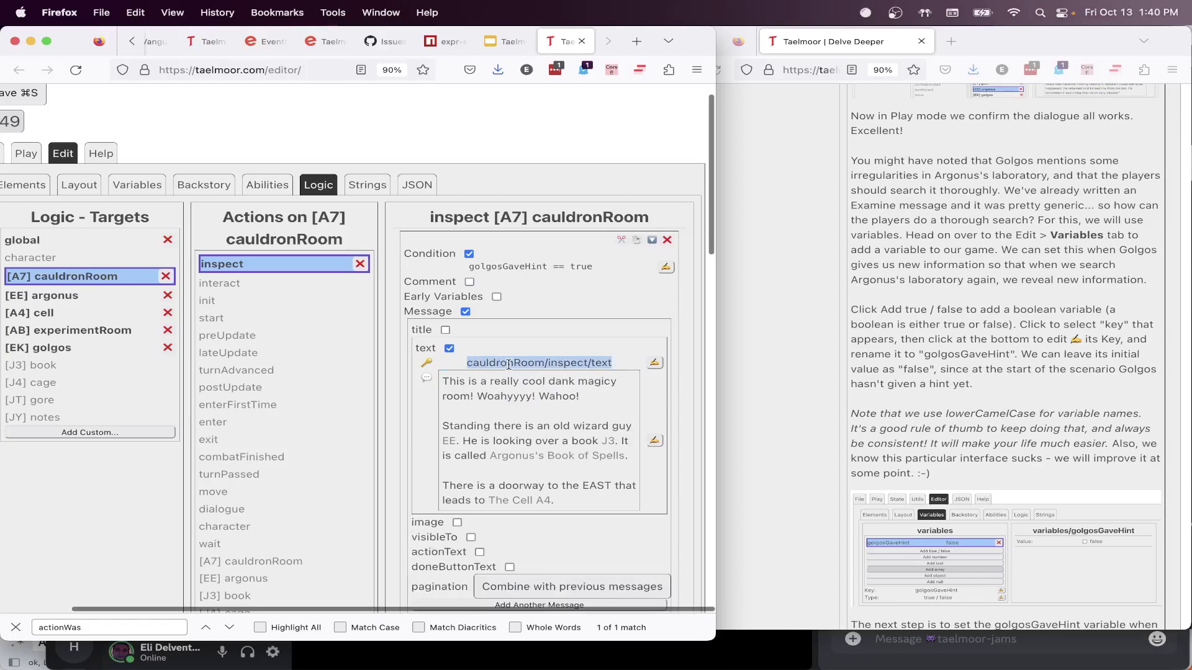
scroll(561, 392, down, 10)
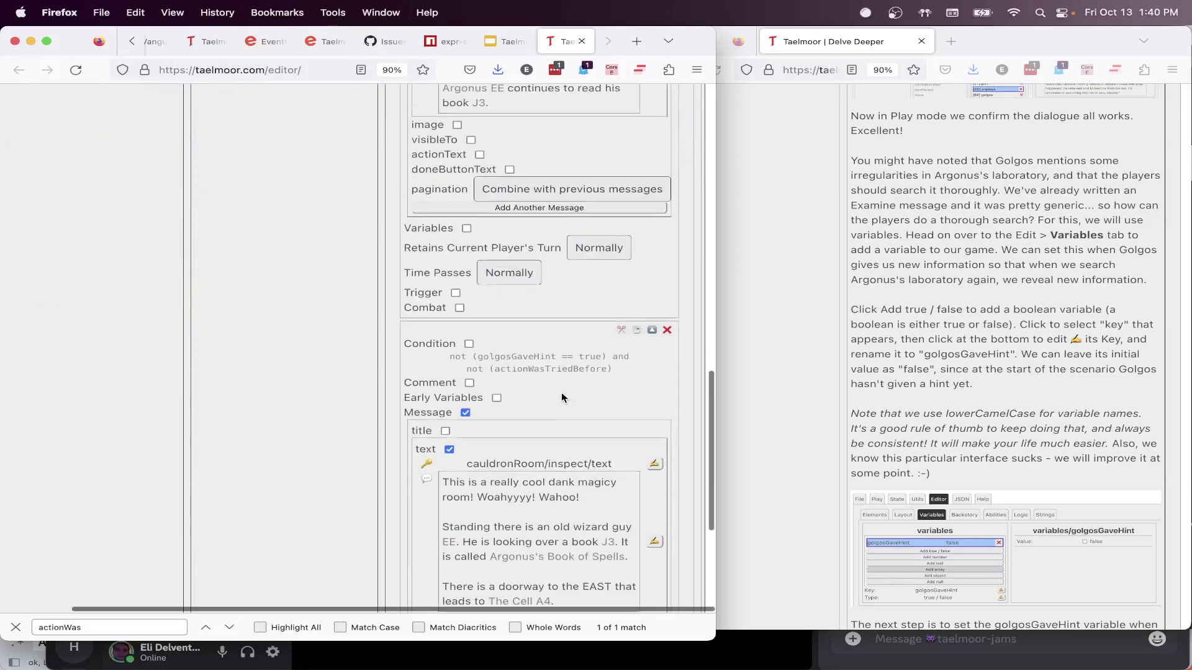
drag(586, 416, 531, 417)
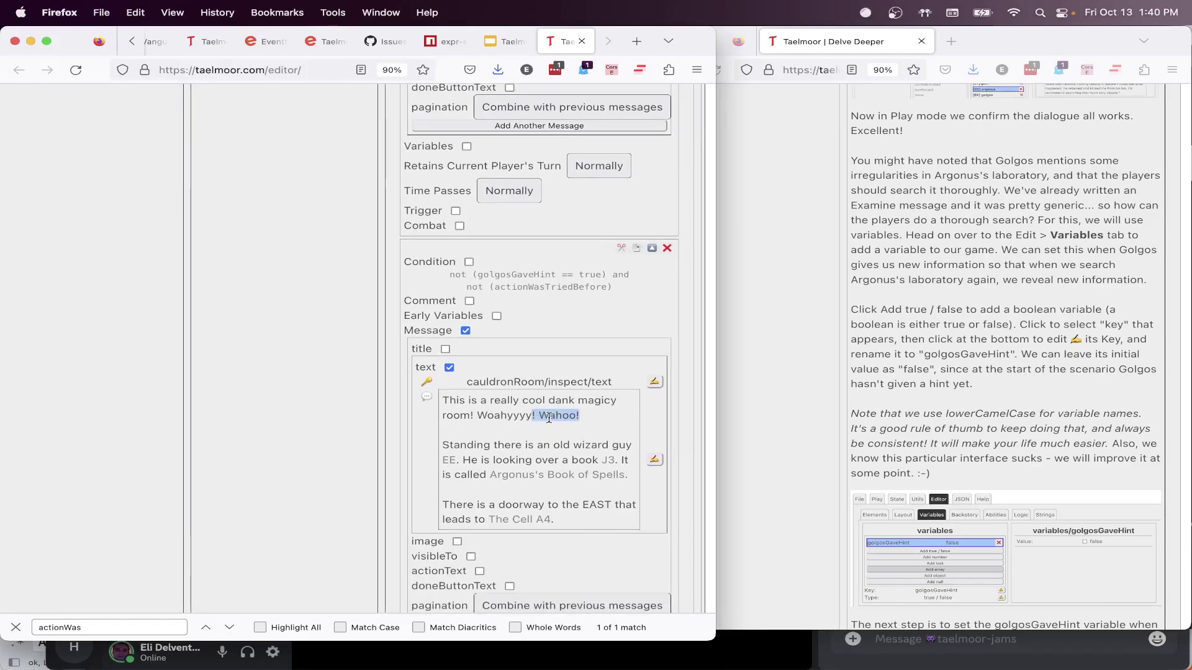
scroll(549, 418, up, 10)
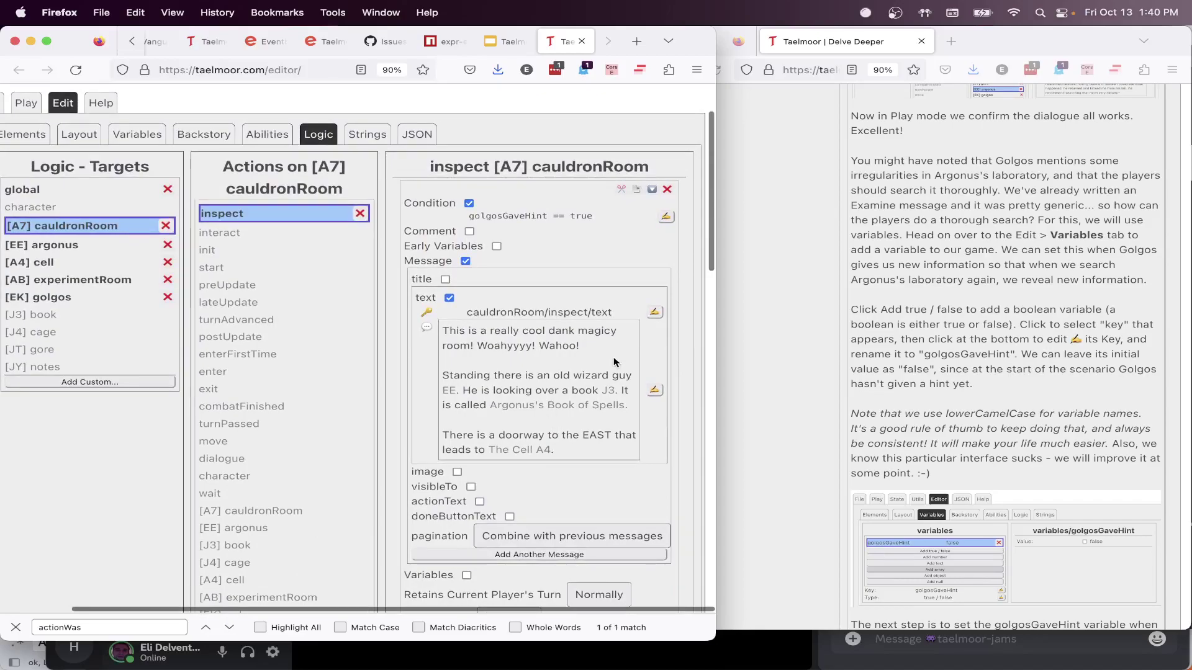
Remove "Wahoo!" from the golgosGaveHint block's message and save the text
click(654, 390)
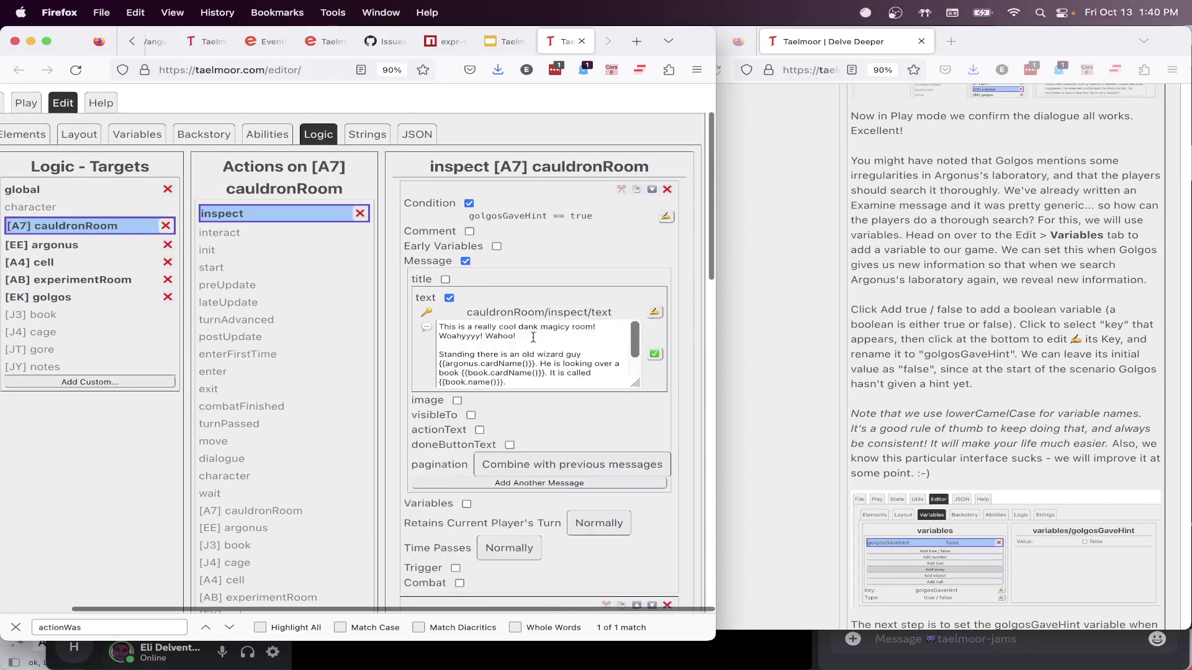
drag(516, 337, 485, 337)
key(BackSpace)
click(654, 354)
Change the golgosGaveHint block's message text key to cauldronRoom/inspect/hadHint and save it
click(581, 311)
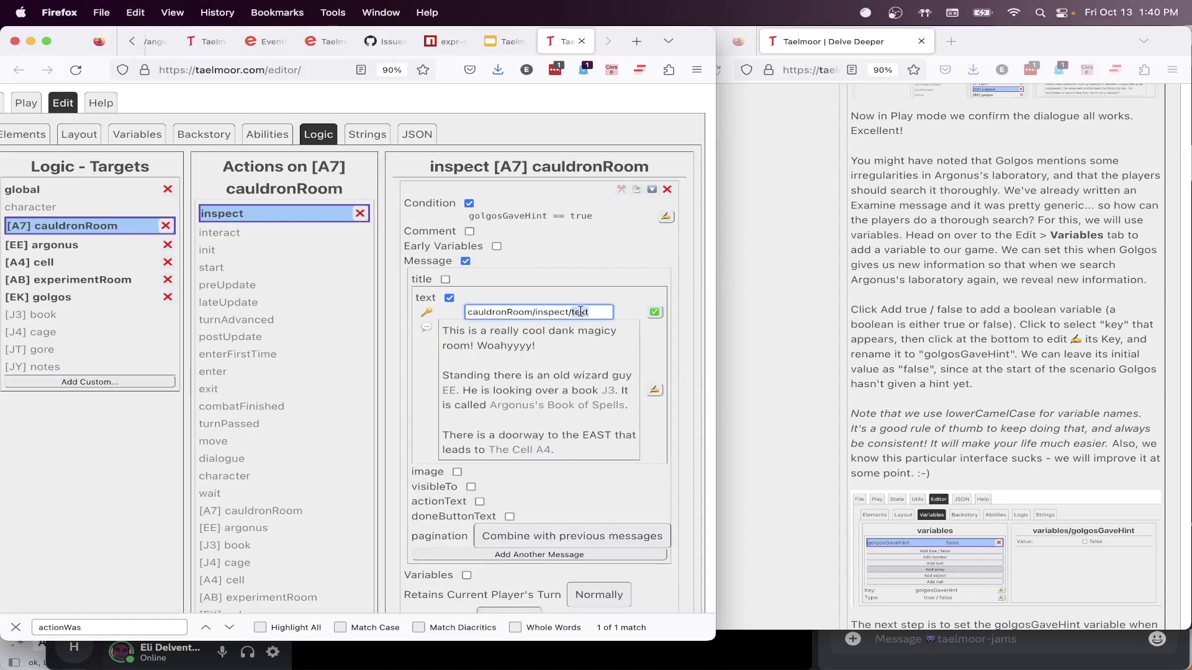
double_click(580, 312)
text(hadHint)
click(656, 311)
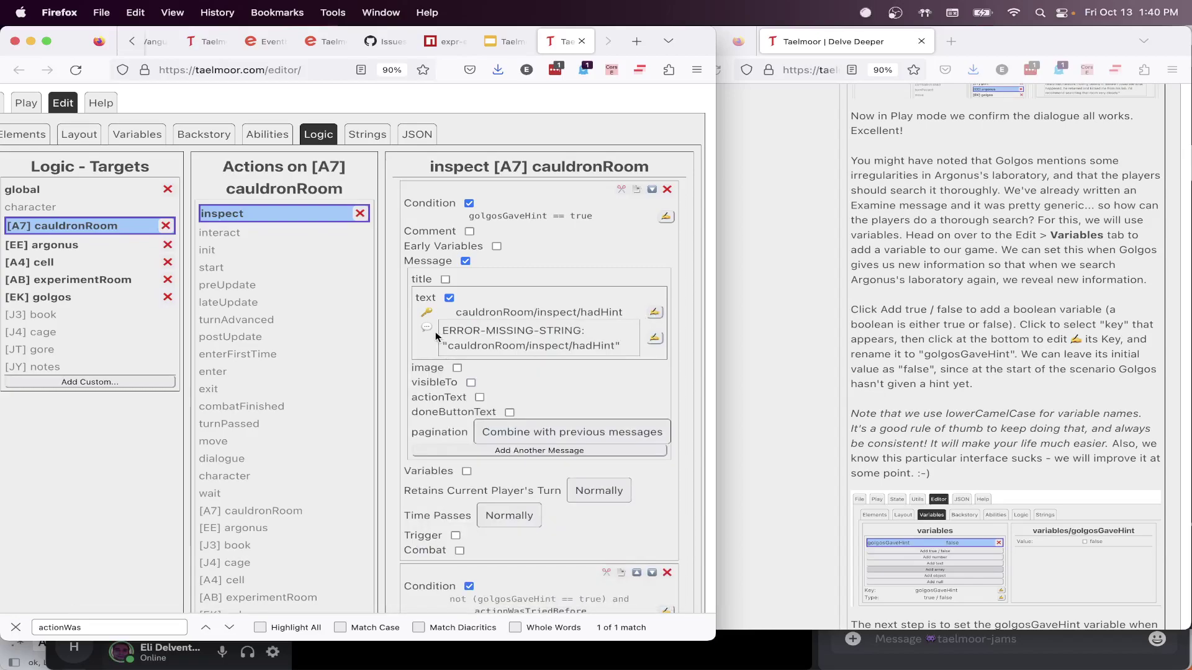
Replace the hadHint placeholder text with "Acting on Golgos's advice, you pull a book from the shelf, and it causes a secret"
drag(442, 331, 585, 330)
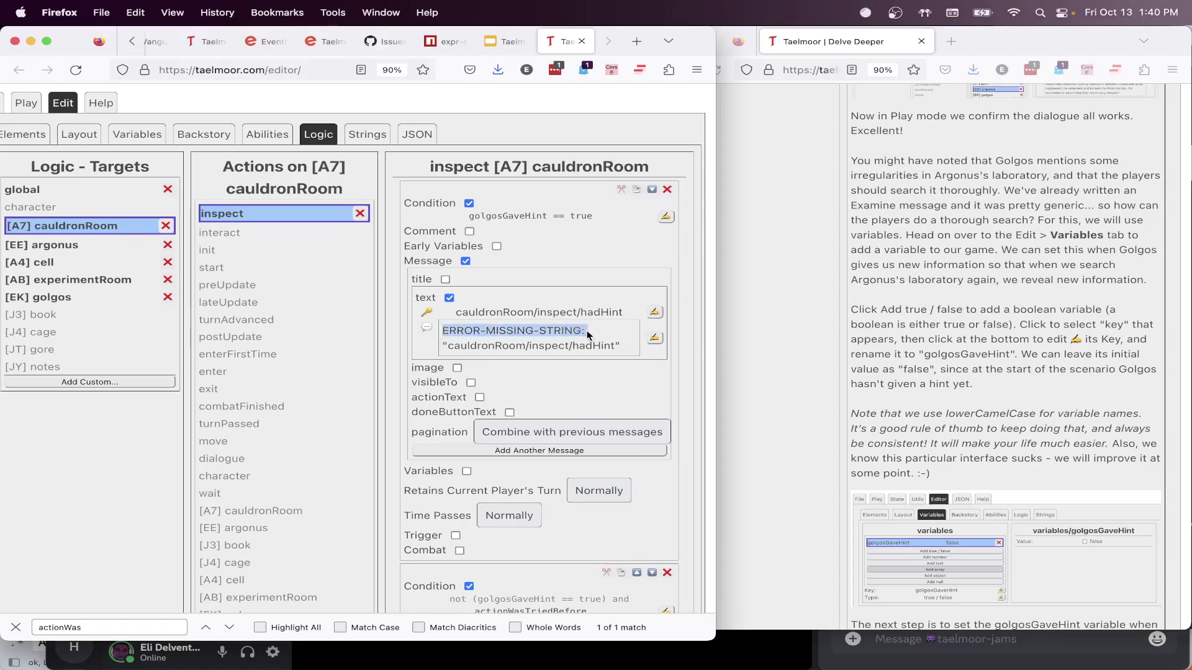
right_click(655, 342)
click(602, 359)
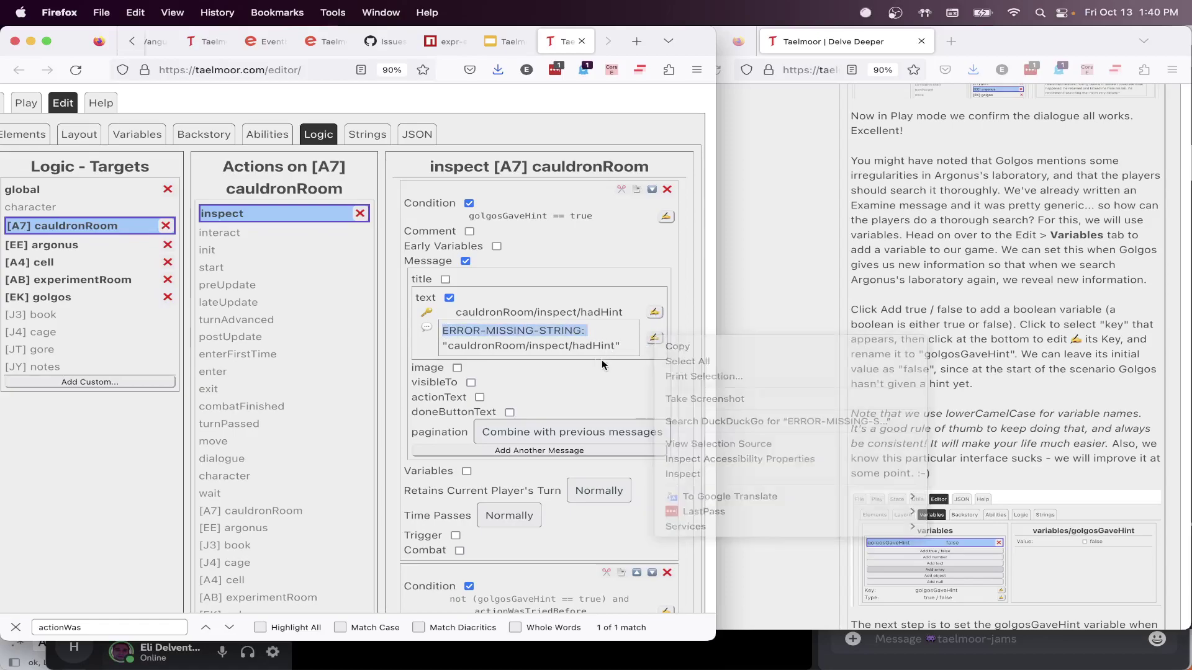
click(655, 342)
click(587, 349)
key(super+a)
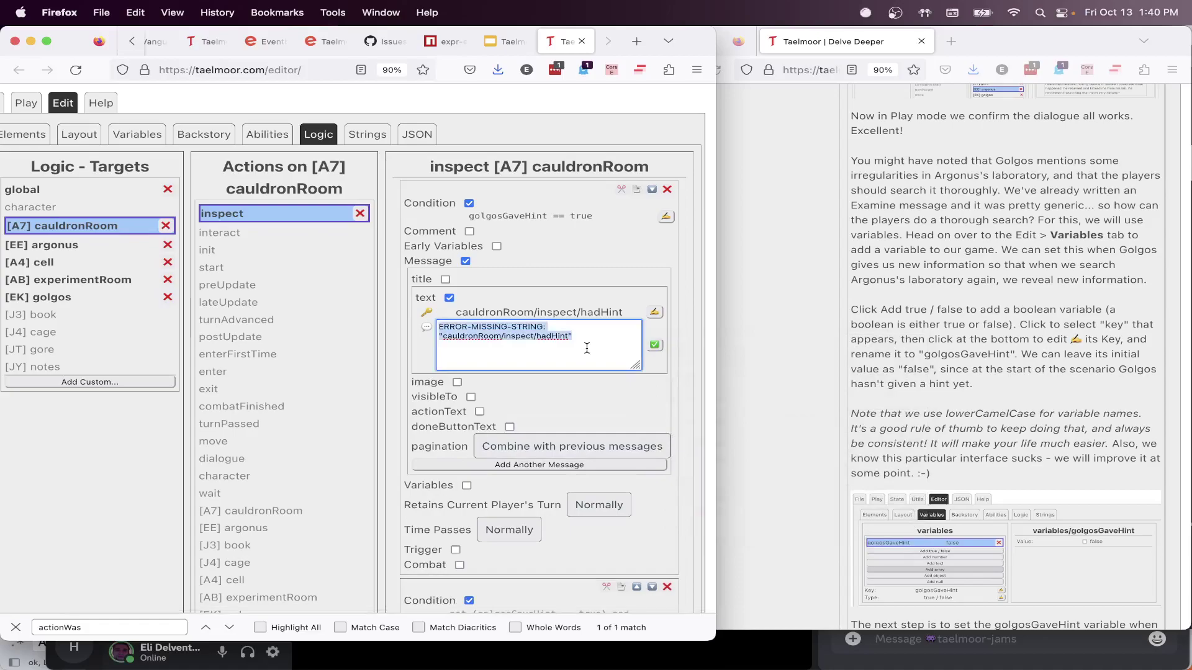
key(BackSpace)
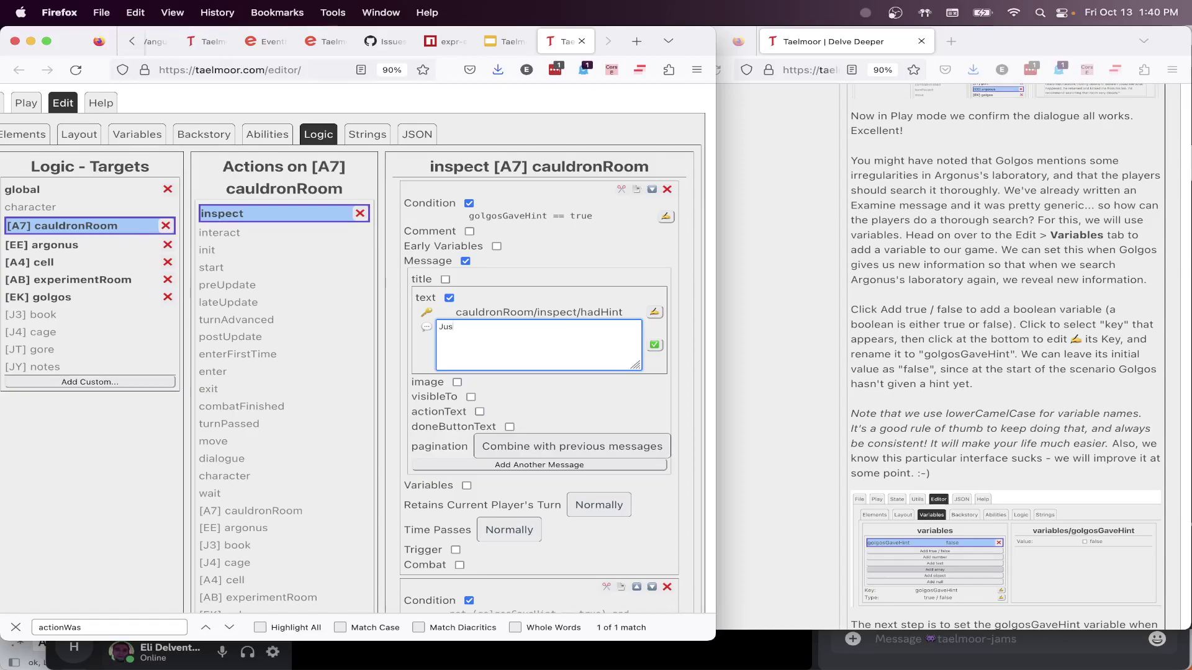
text(Acting on Golgos's )
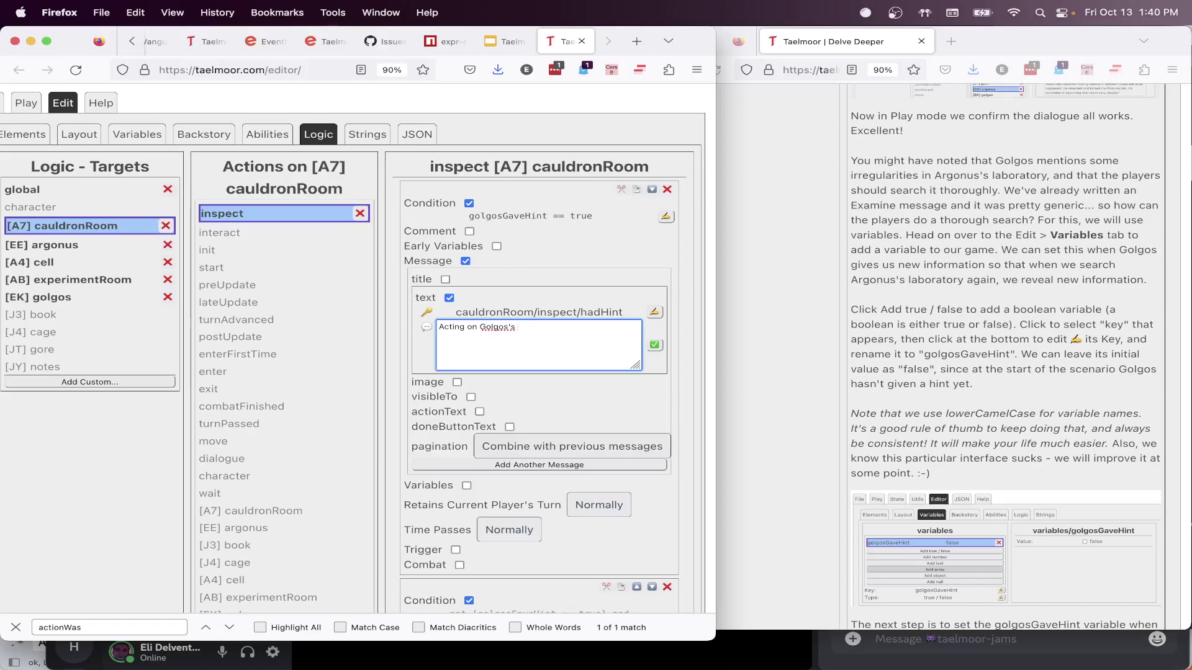
text(advice, you pull a book from the shelf, and it causes a secret)
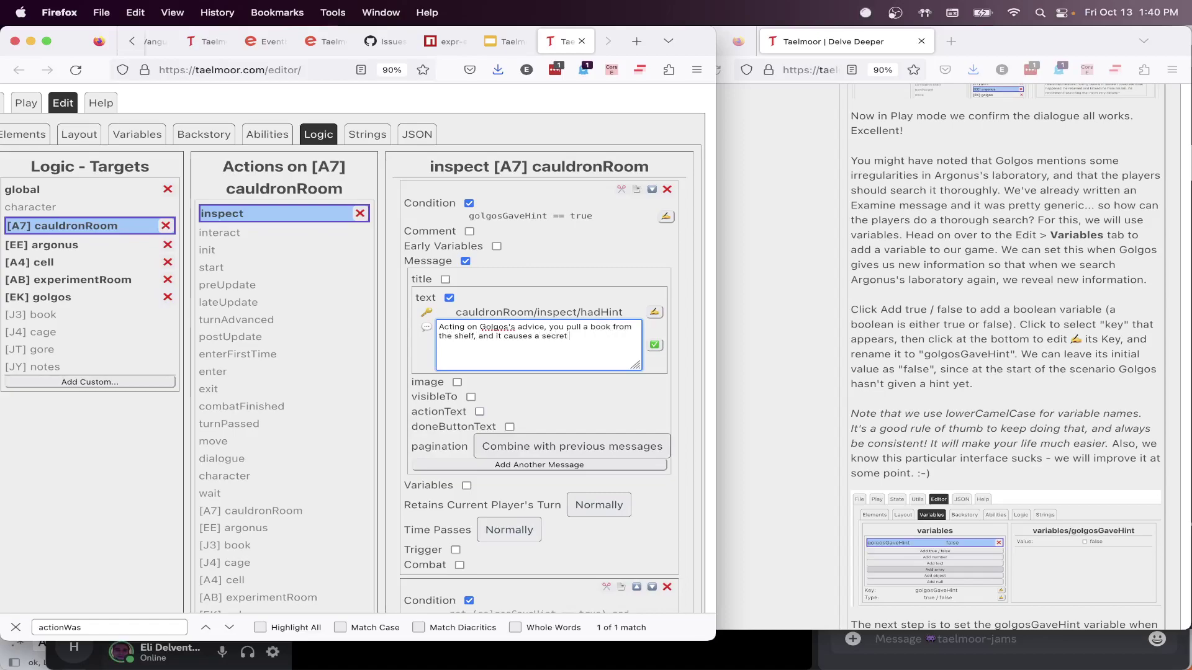
Continue the hadHint message with "alcove to open. You peek inside and see all kinds of bad stuff, including {{gore.cardName()}}."
text( alcove to )
text(open. You peek ins)
text(ide and see all kin)
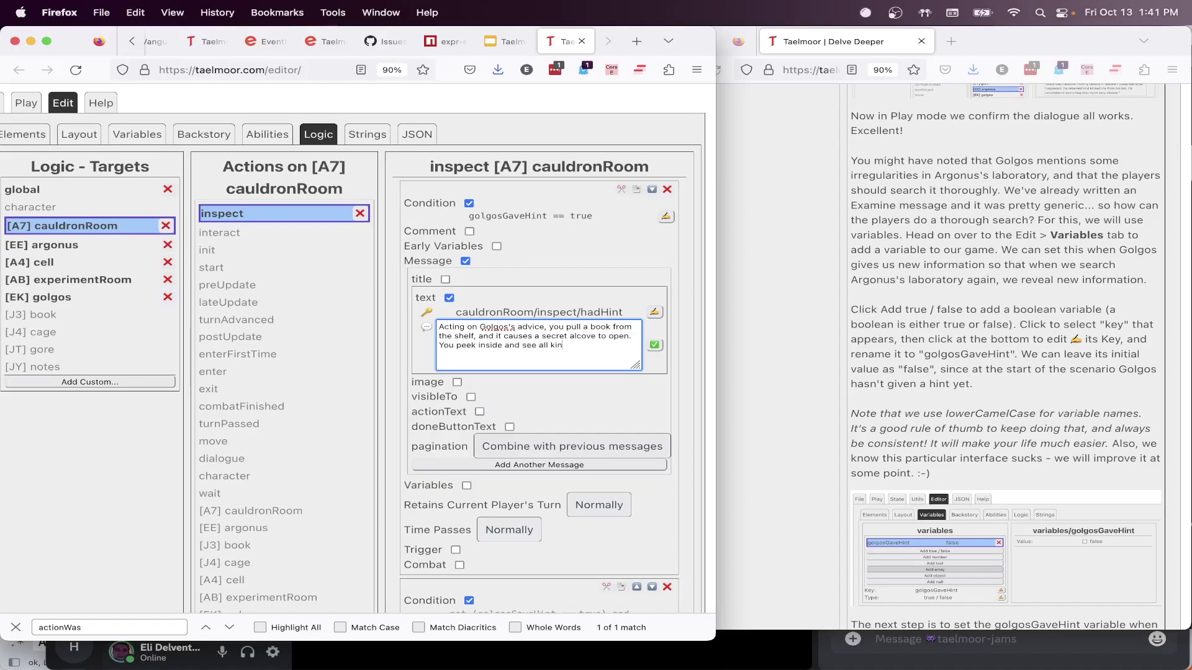
text(ds of bad stuff, including {{gore.c)
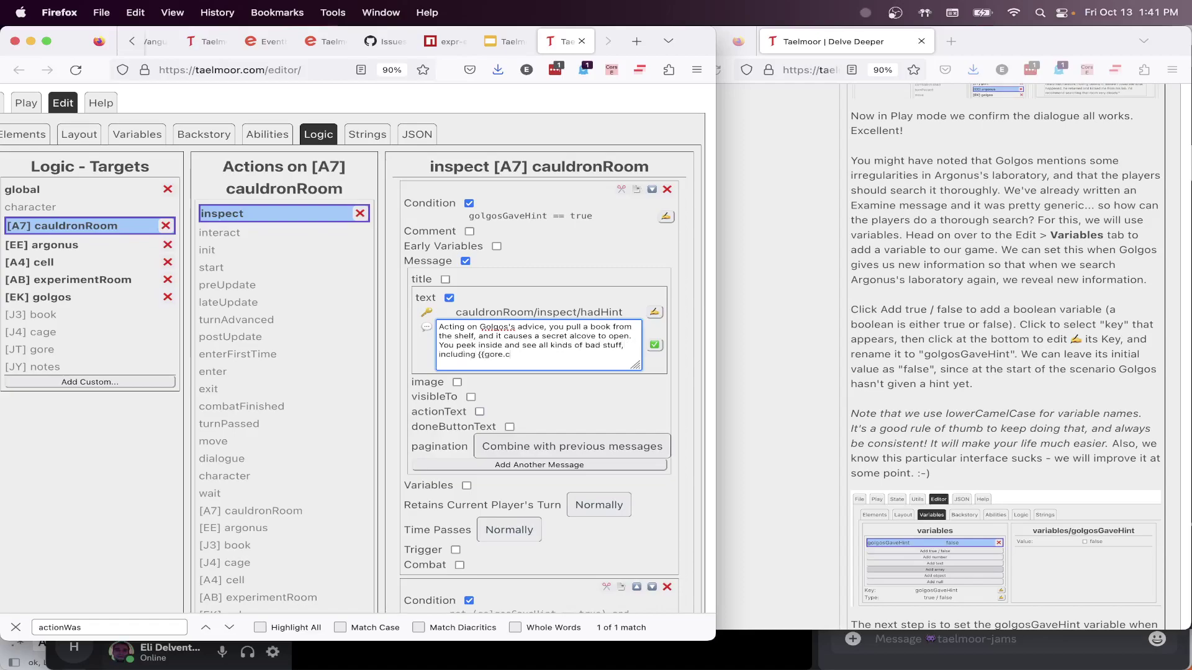
text(ardname()}}.)
Insert "a dead body" before the gore card reference in the hadHint message and save the text
click(478, 354)
text(a )
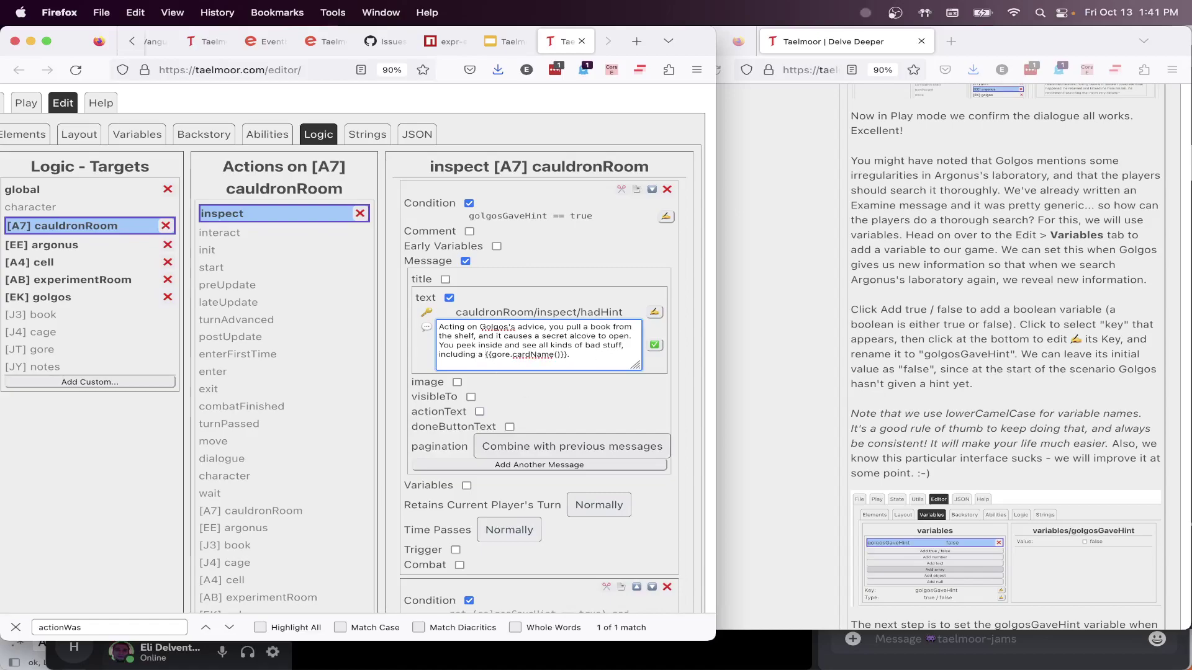
text(dead body)
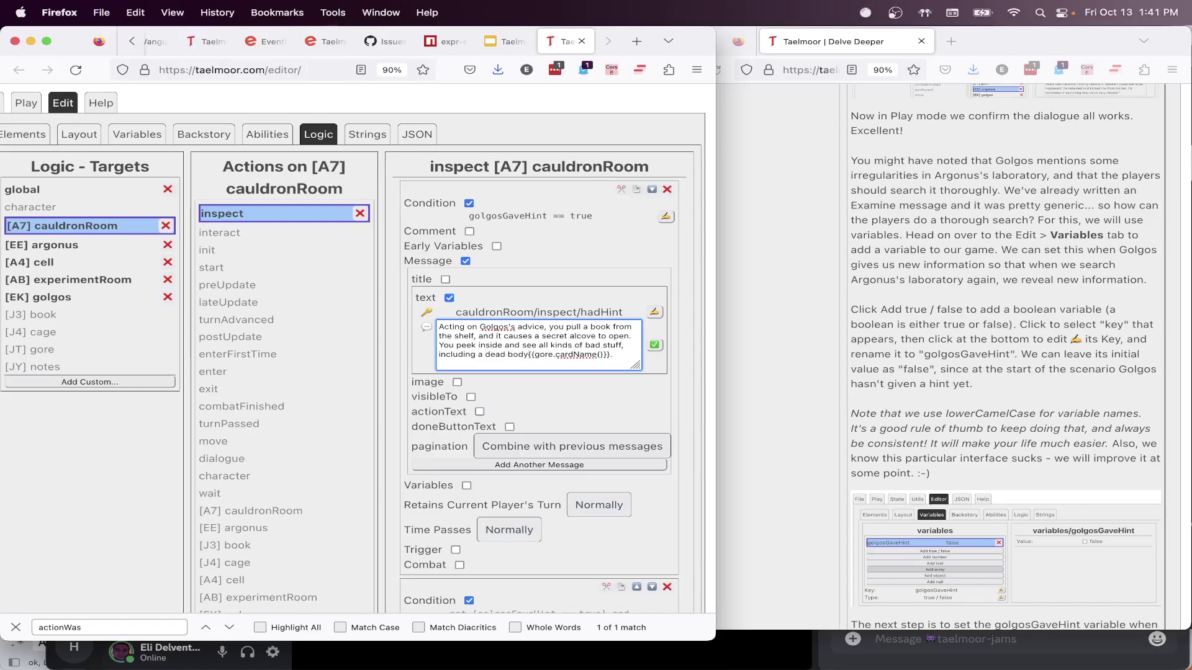
click(655, 345)
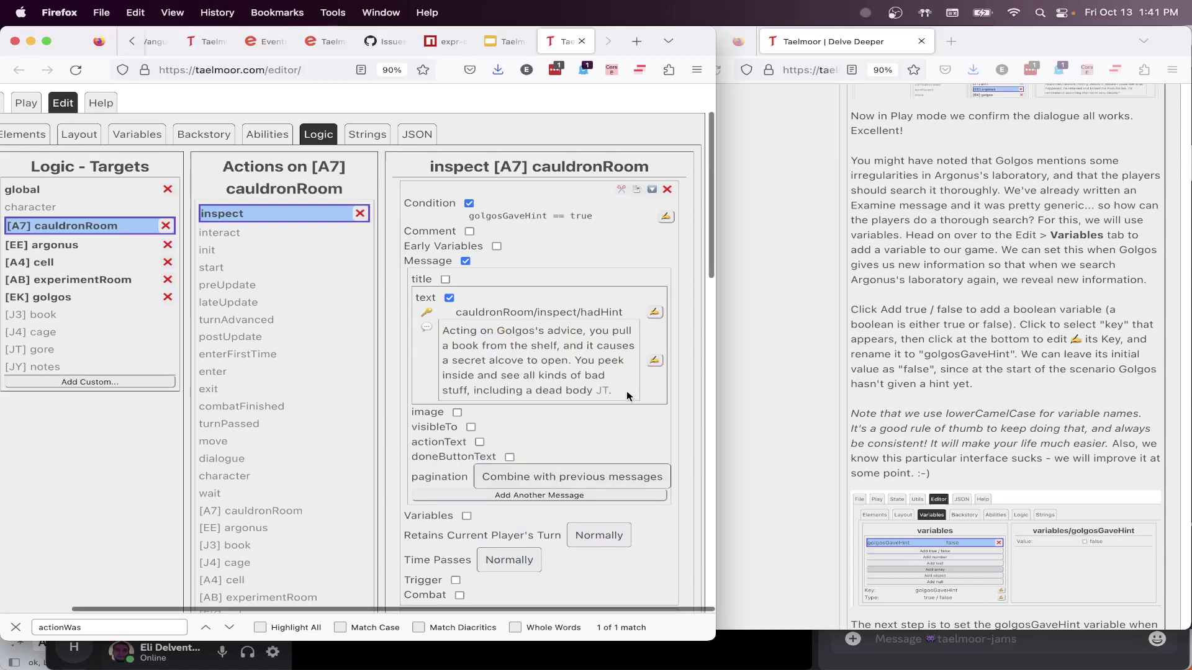
Check in Play mode which message the Barbarian's examinations of the Magic Room show after Golgos's hint
drag(618, 391, 528, 380)
click(528, 380)
scroll(310, 311, left, 3)
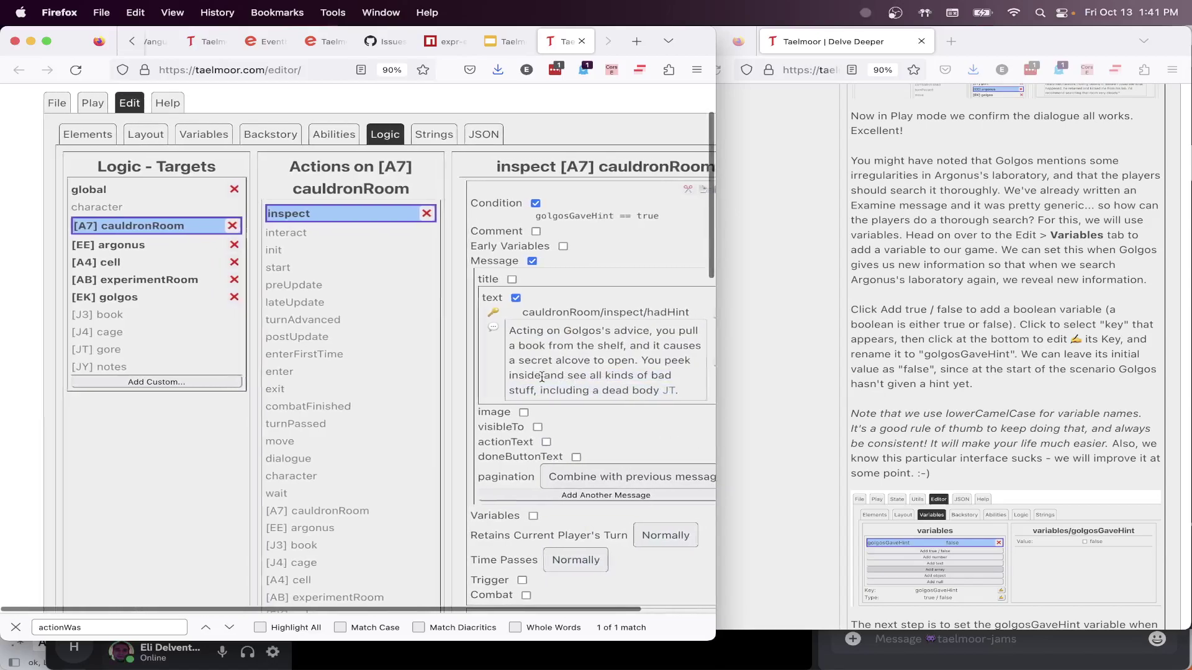
click(93, 103)
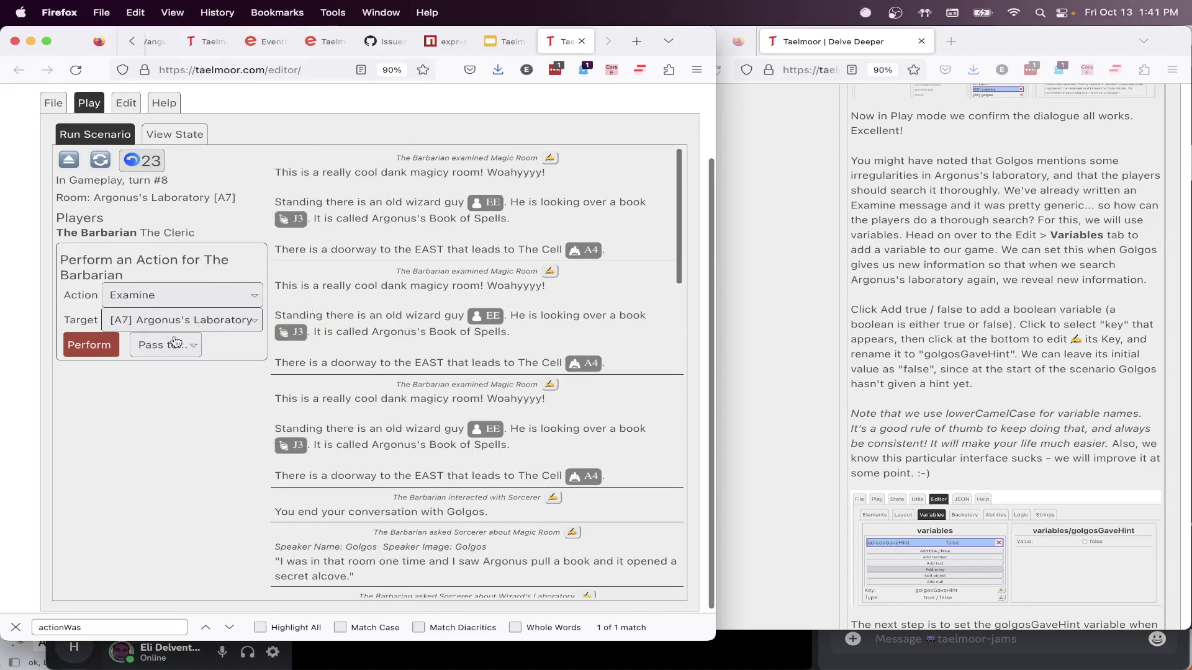
click(103, 171)
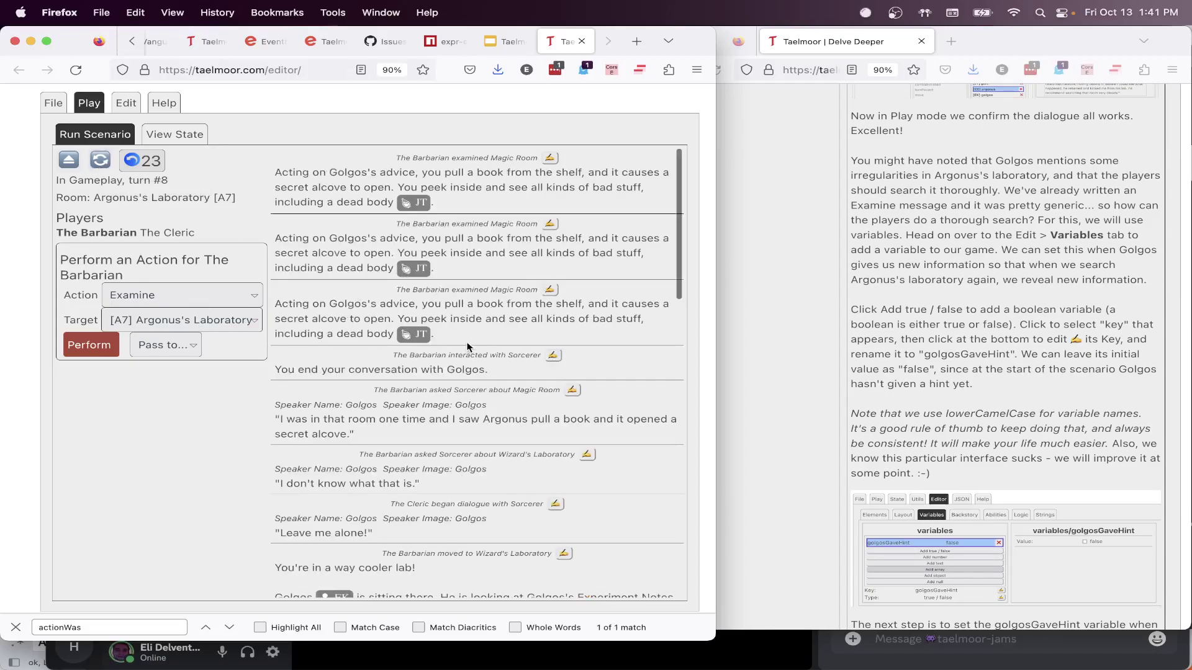
triple_click(307, 295)
click(347, 322)
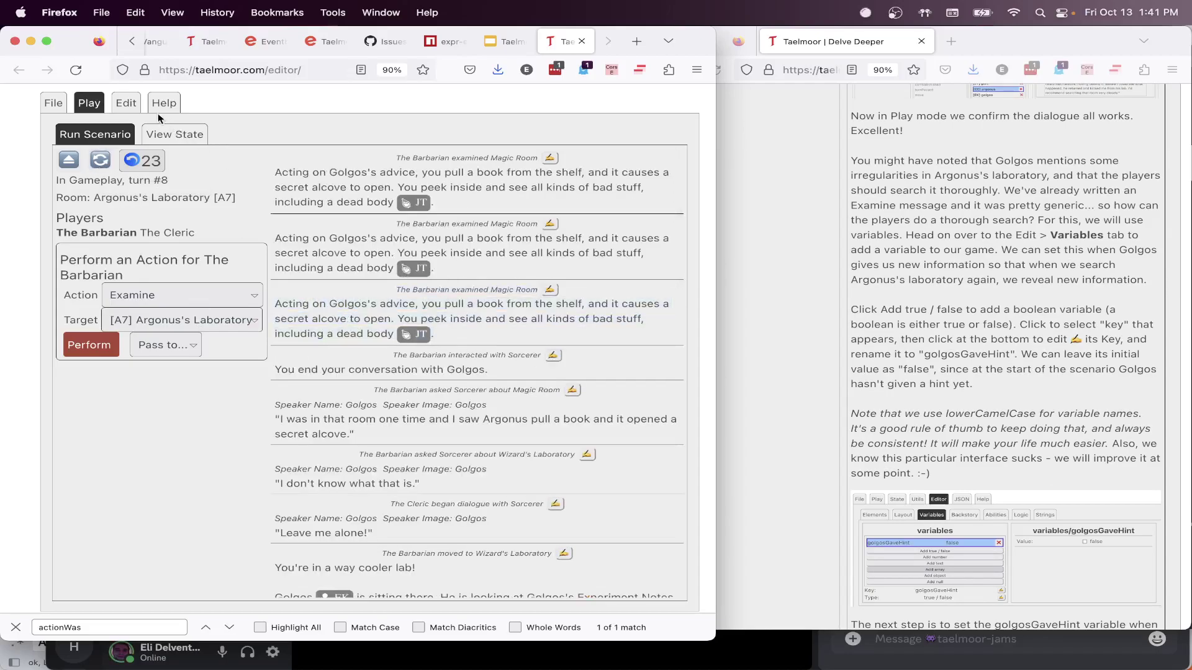
Review cauldronRoom's inspect logic in Edit mode, comparing the golgosGaveHint block with the actionWasTriedBefore condition and its repeat message
click(126, 104)
scroll(568, 317, right, 2)
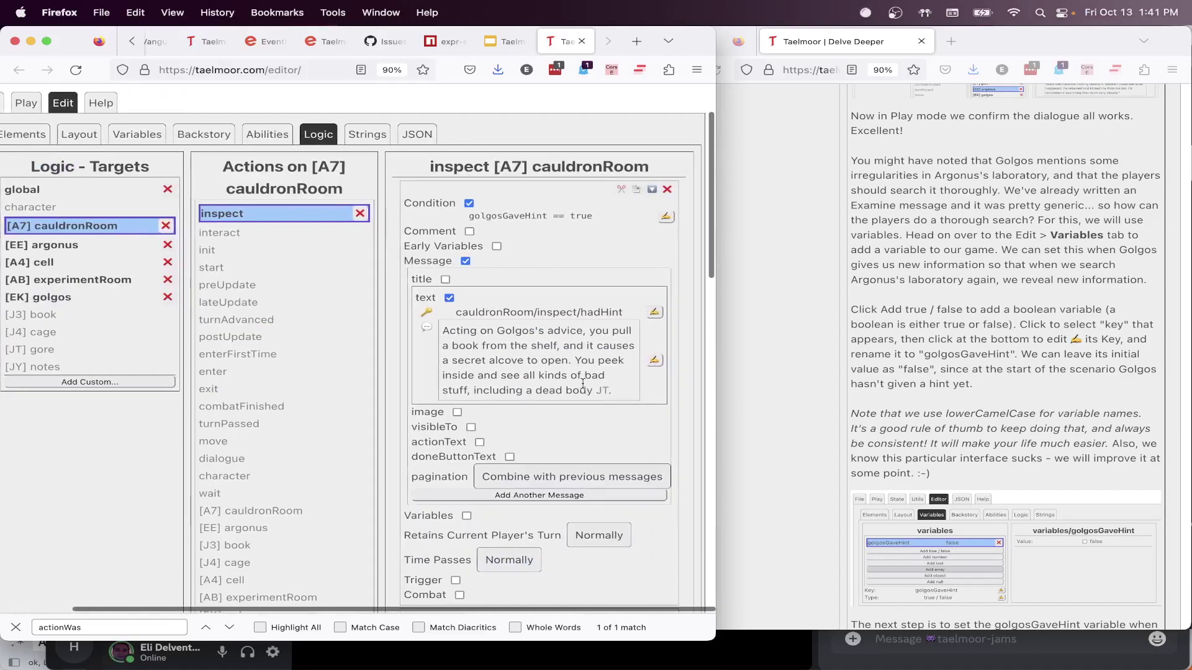
scroll(582, 384, down, 2)
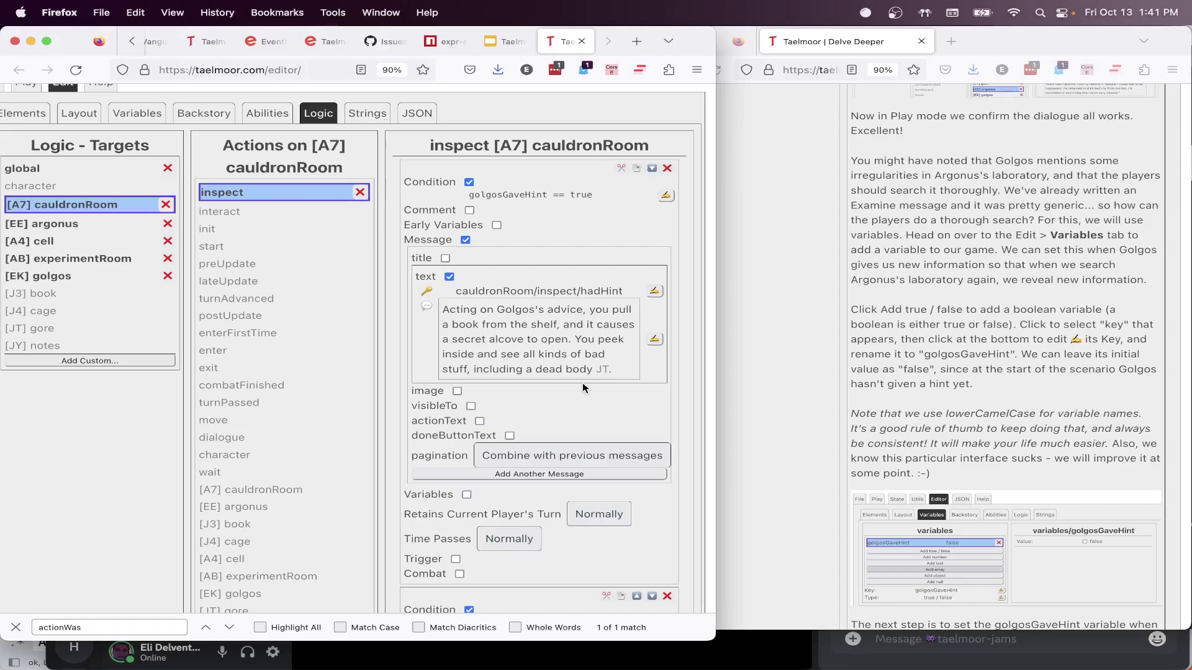
scroll(583, 382, up, 3)
scroll(582, 382, left, 2)
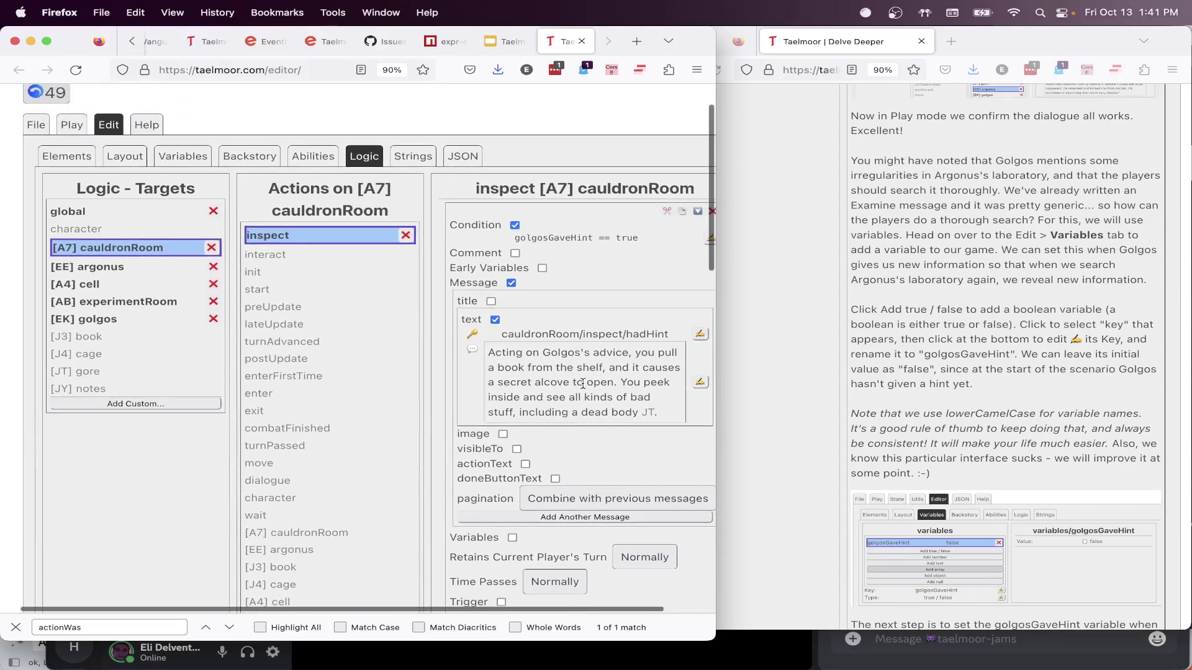
scroll(582, 382, down, 10)
drag(521, 383, 601, 384)
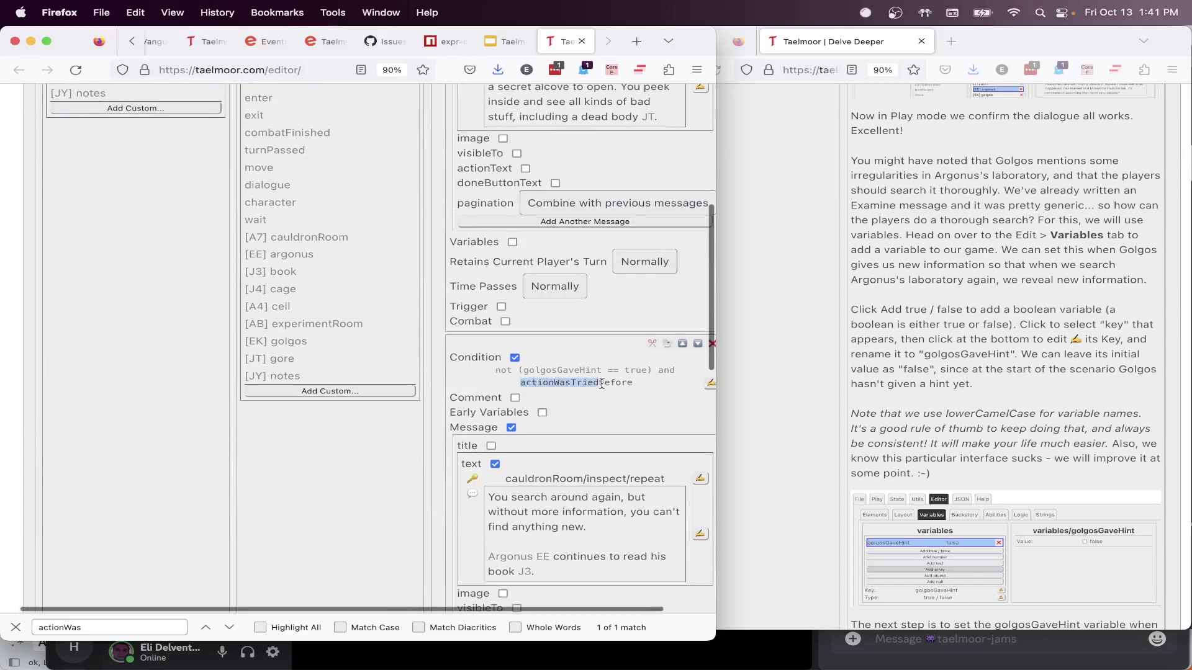
click(639, 389)
scroll(640, 389, up, 4)
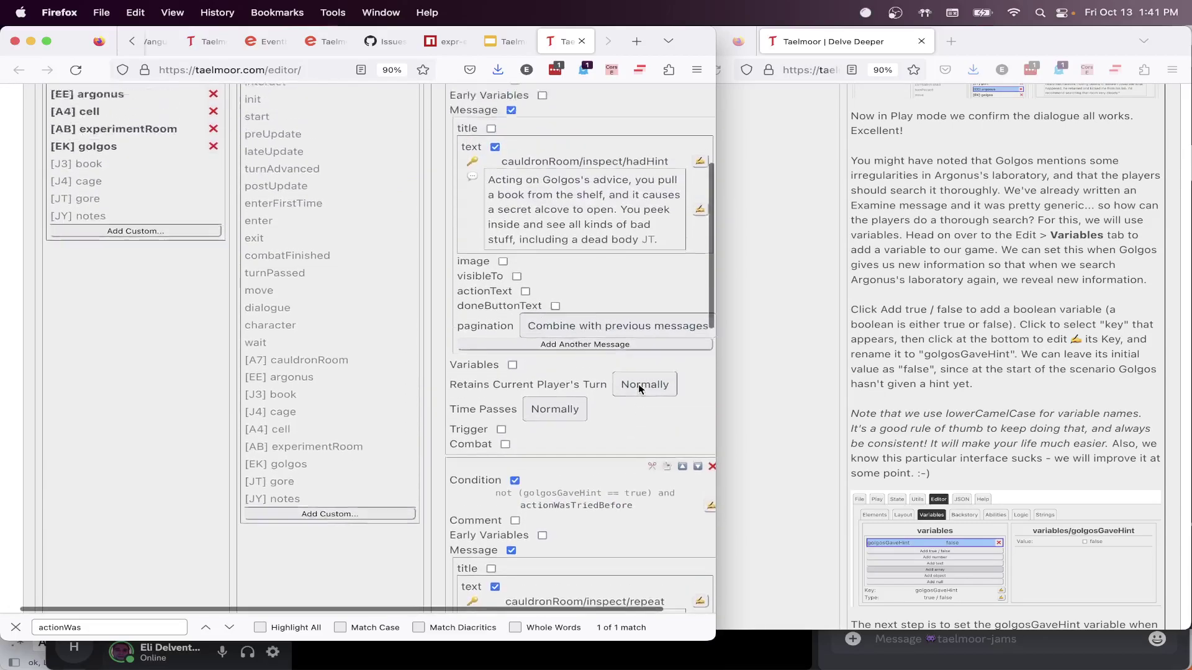
scroll(640, 390, up, 5)
scroll(639, 390, right, 2)
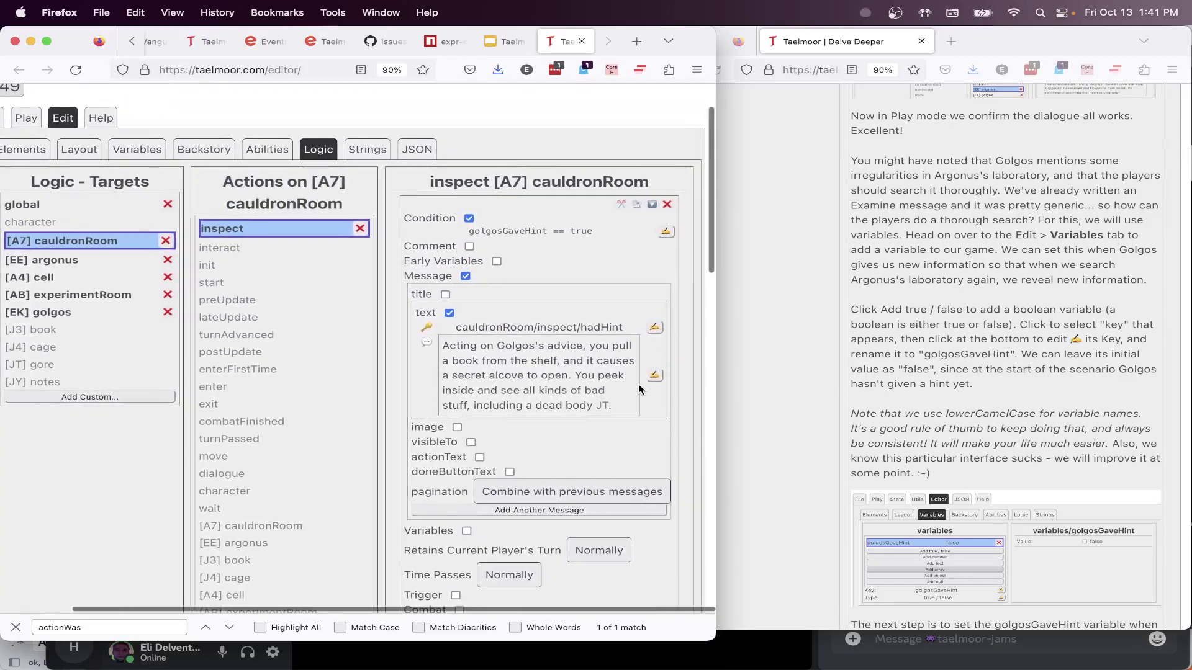
scroll(152, 213, left, 2)
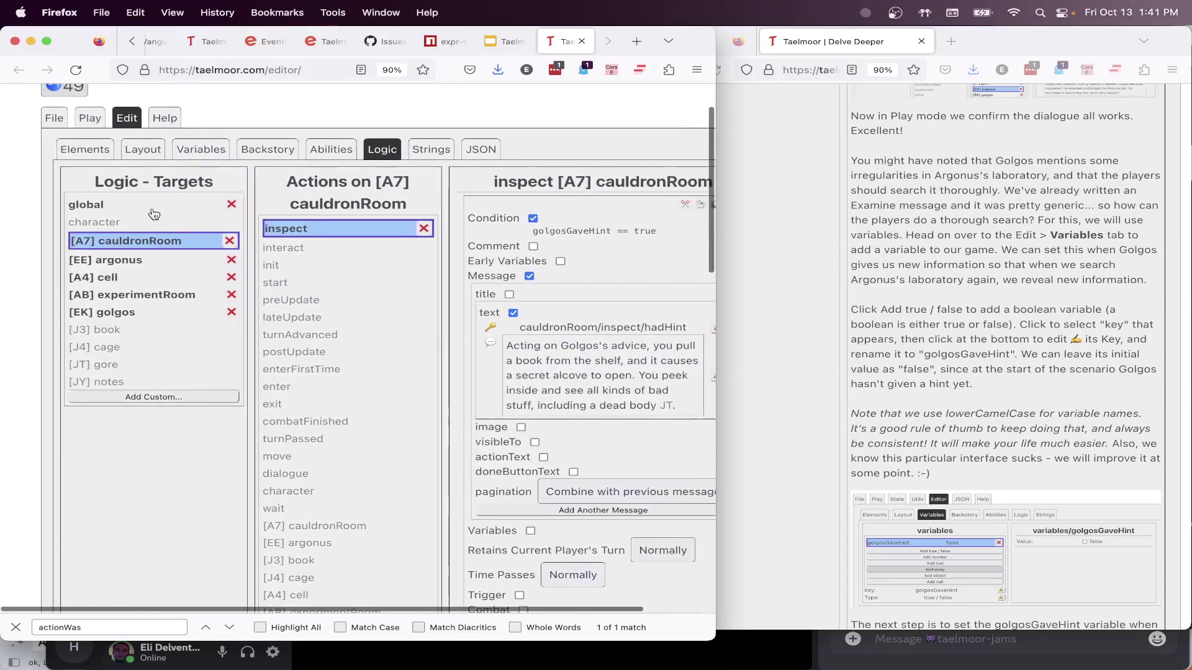
Return to Play mode, read the tutorial's instructions on setting golgosGaveHint, and view the Barbarian's available actions
click(89, 118)
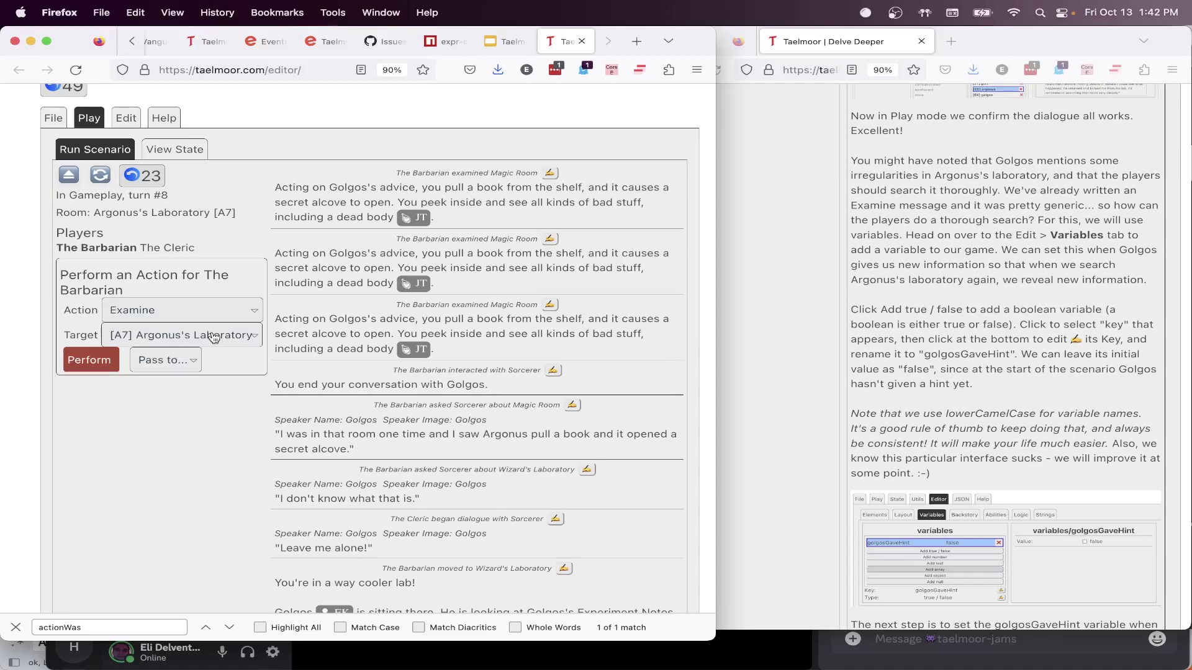
scroll(1014, 401, down, 4)
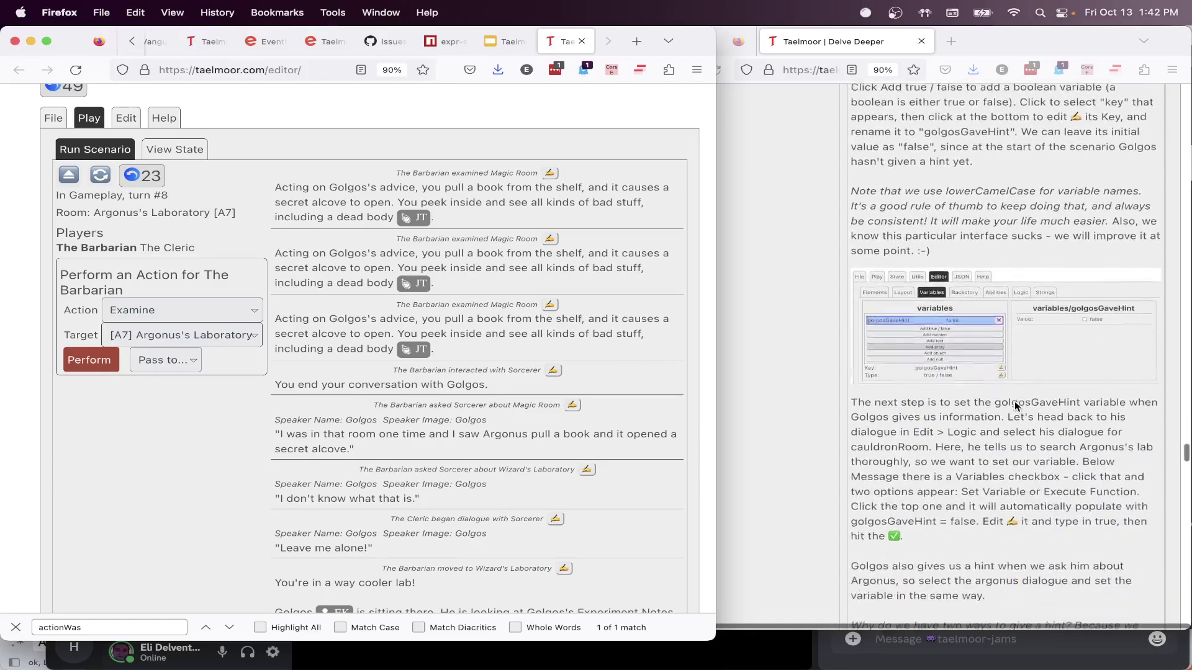
scroll(1015, 401, down, 4)
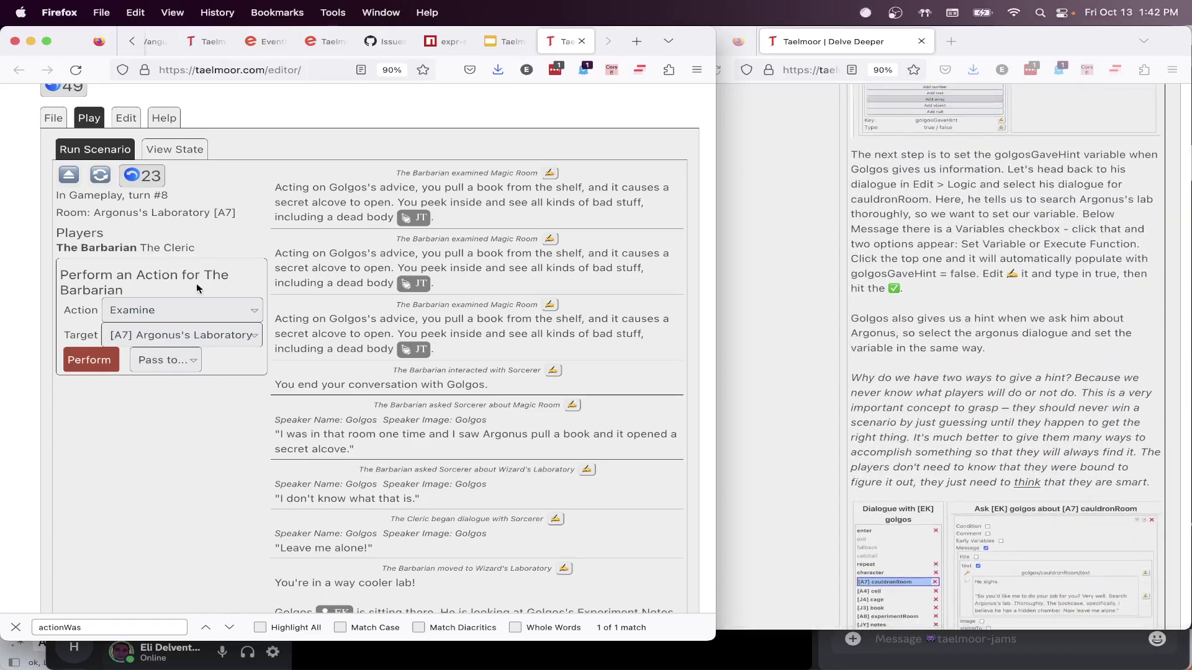
click(184, 310)
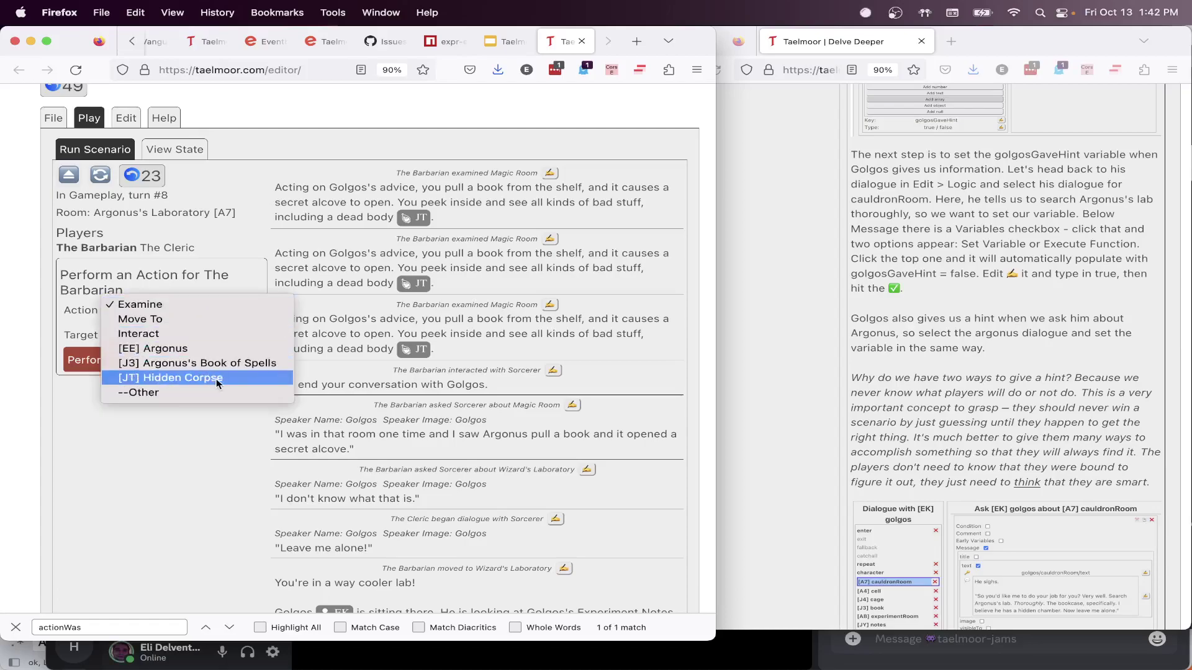
Change the location of the gore element (Hidden Corpse) to Nowhere
click(213, 438)
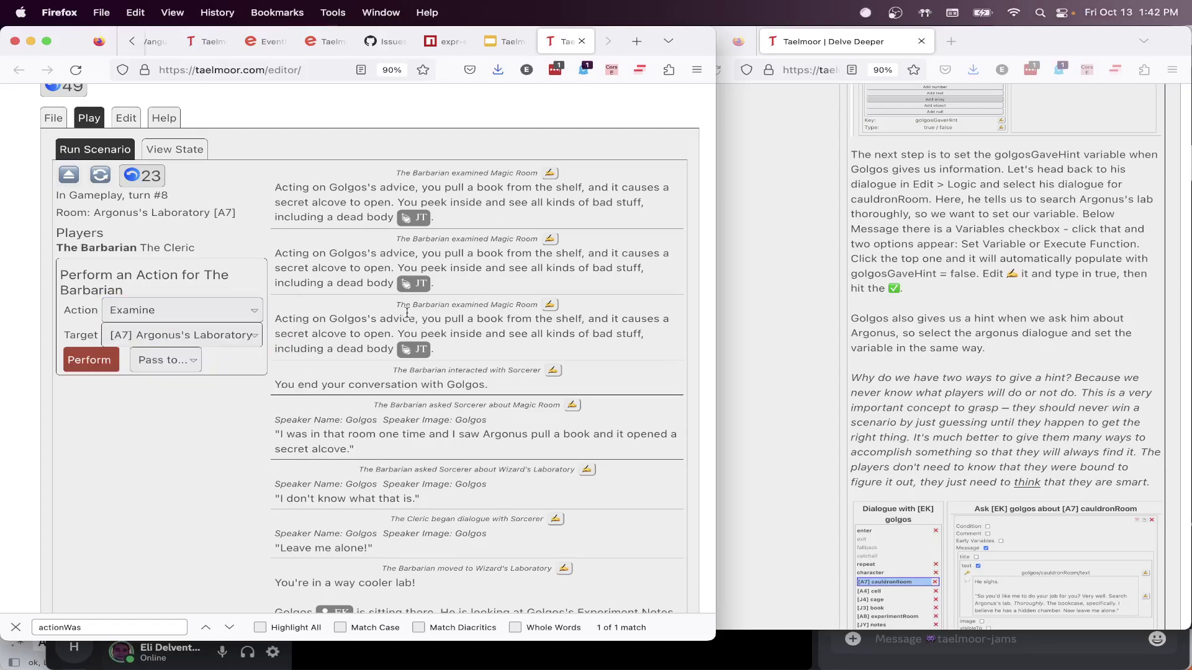
click(124, 119)
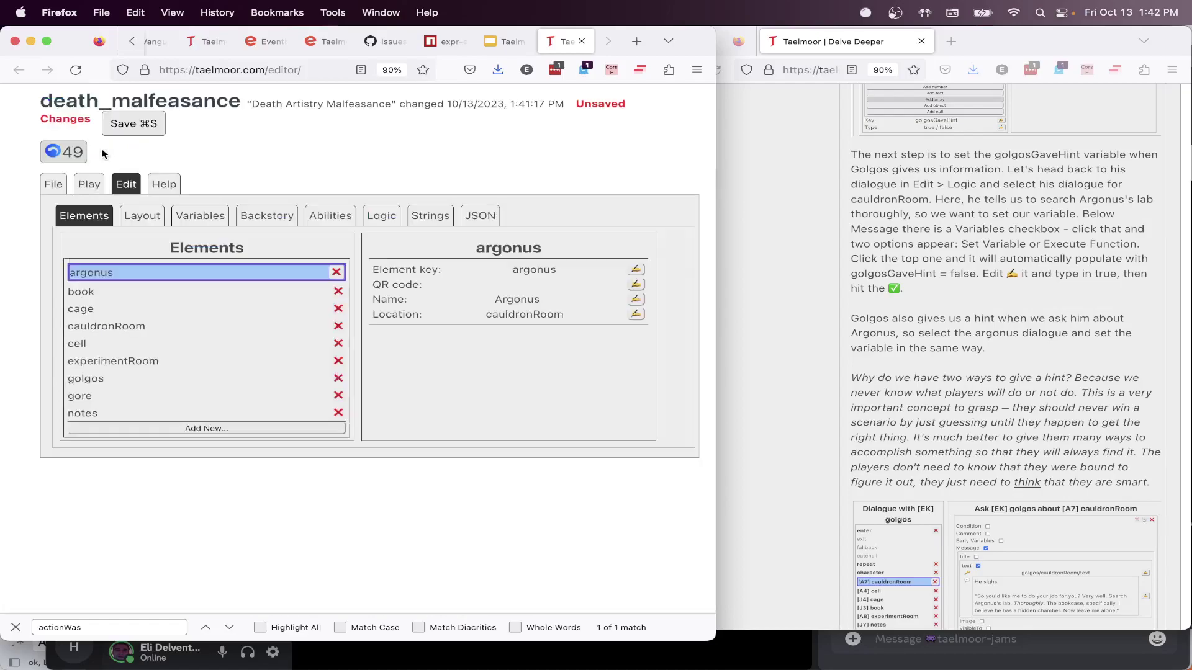
click(108, 395)
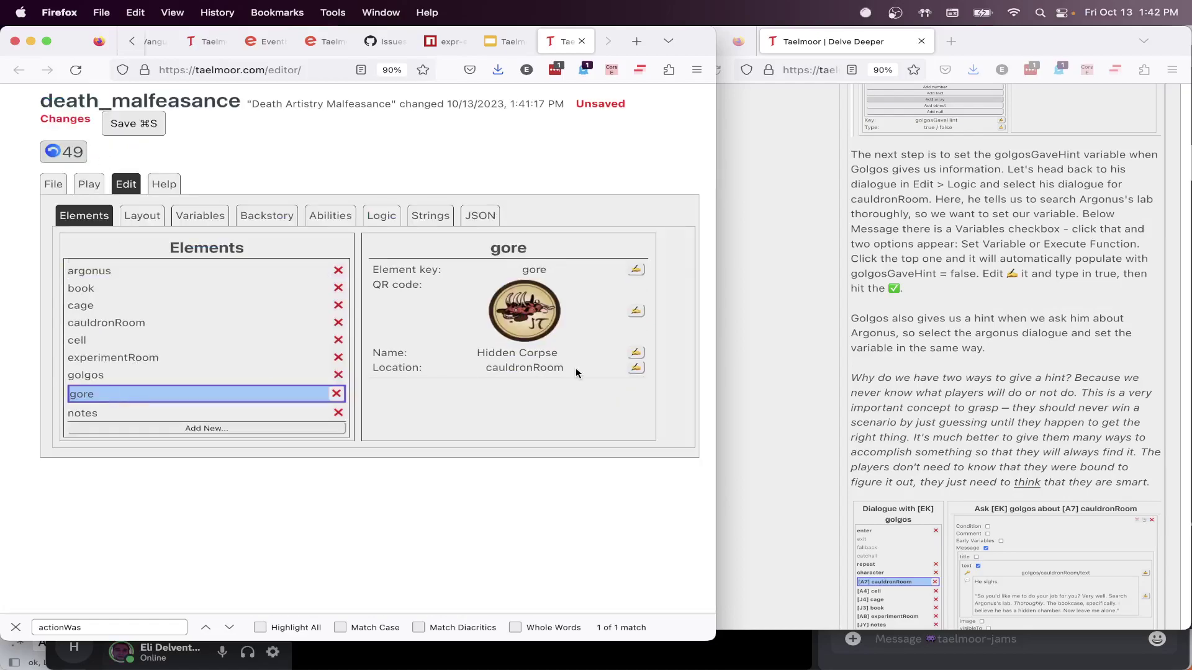
double_click(522, 368)
click(535, 412)
click(635, 367)
click(608, 278)
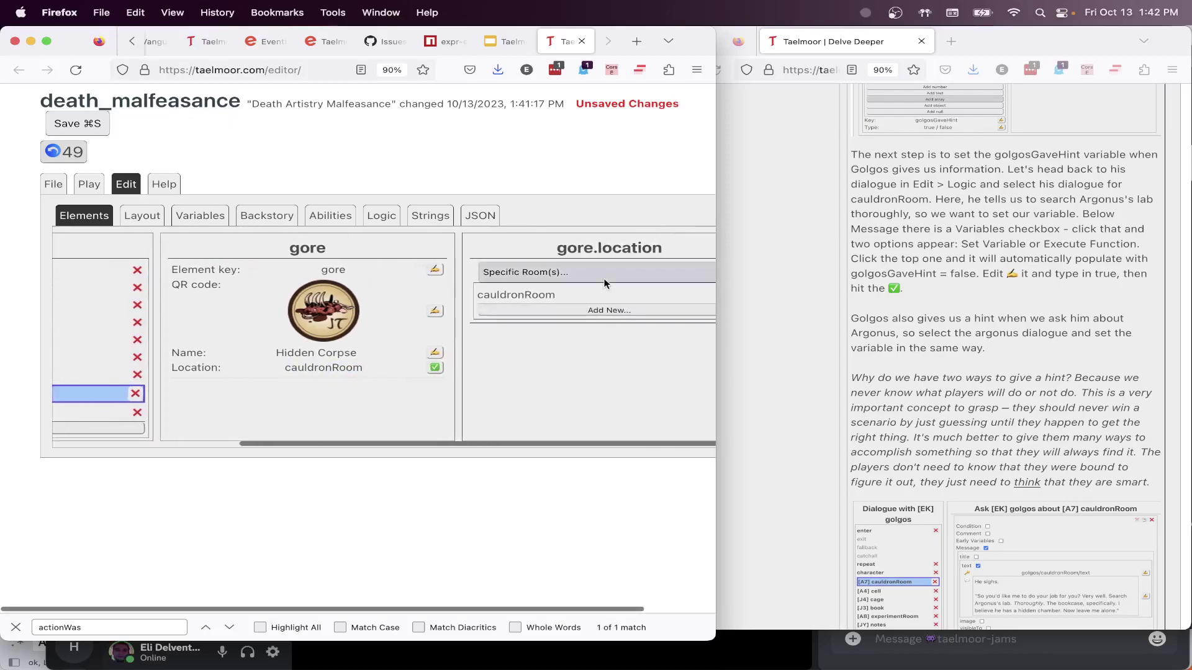
click(583, 256)
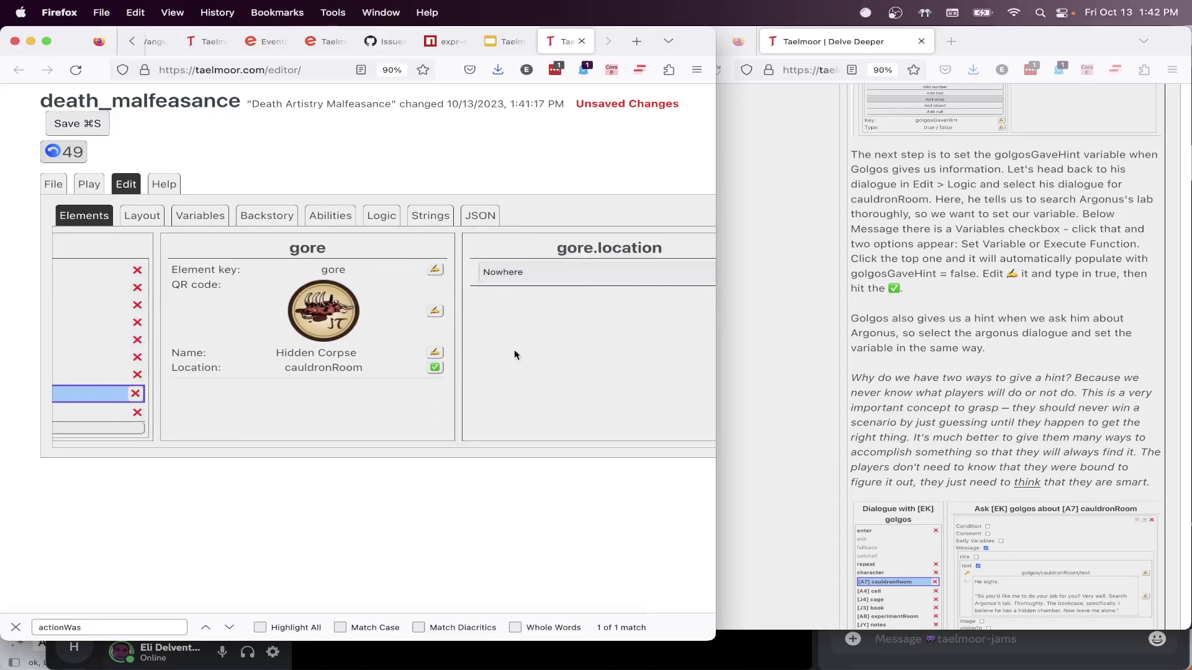
click(436, 369)
double_click(528, 368)
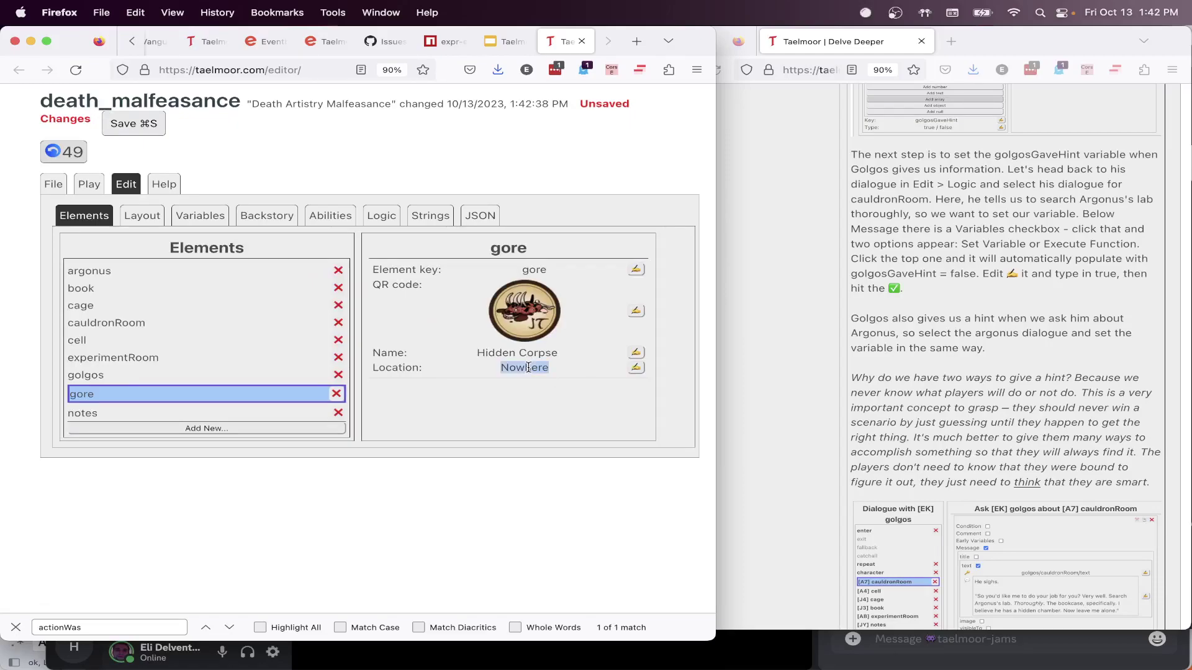
Add the function moveElementToCurrentRoom(gore.id) to the variables of cauldronRoom's inspect block with condition golgosGaveHint == true
click(376, 216)
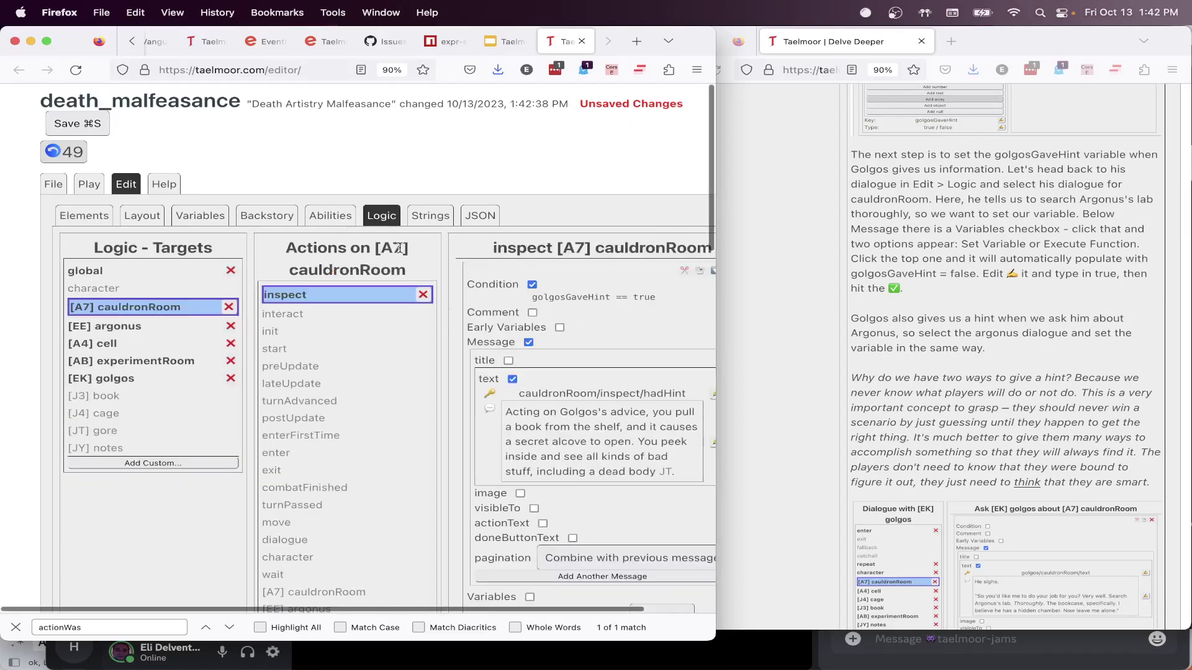
scroll(578, 407, down, 3)
scroll(577, 407, right, 2)
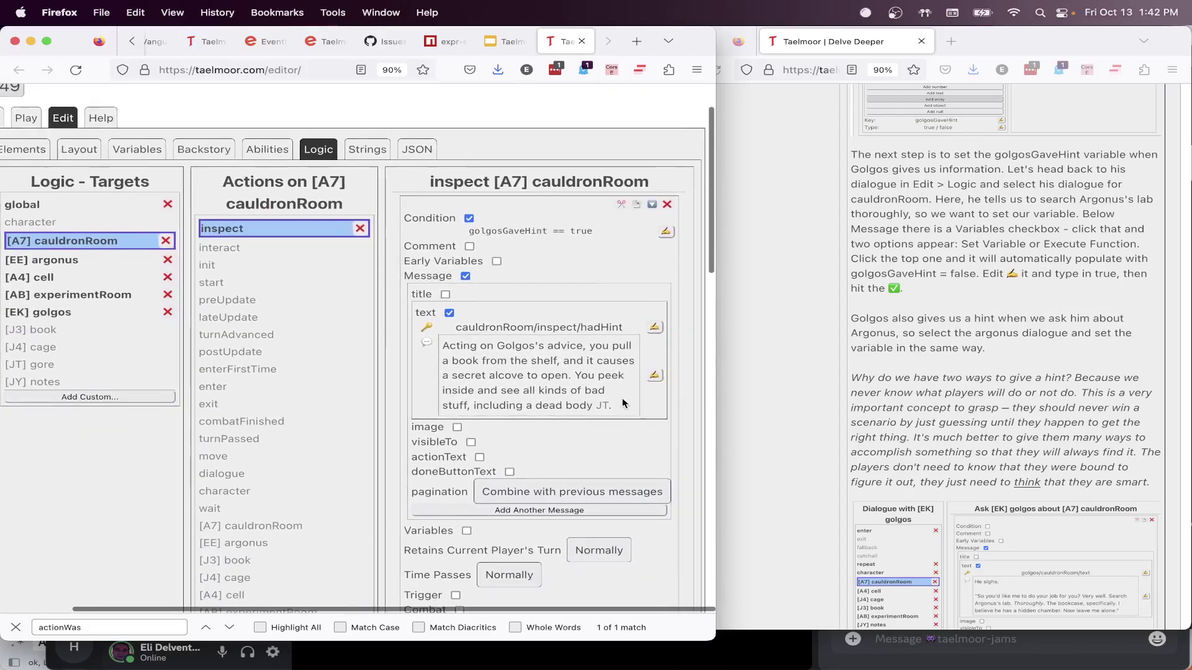
scroll(624, 402, down, 5)
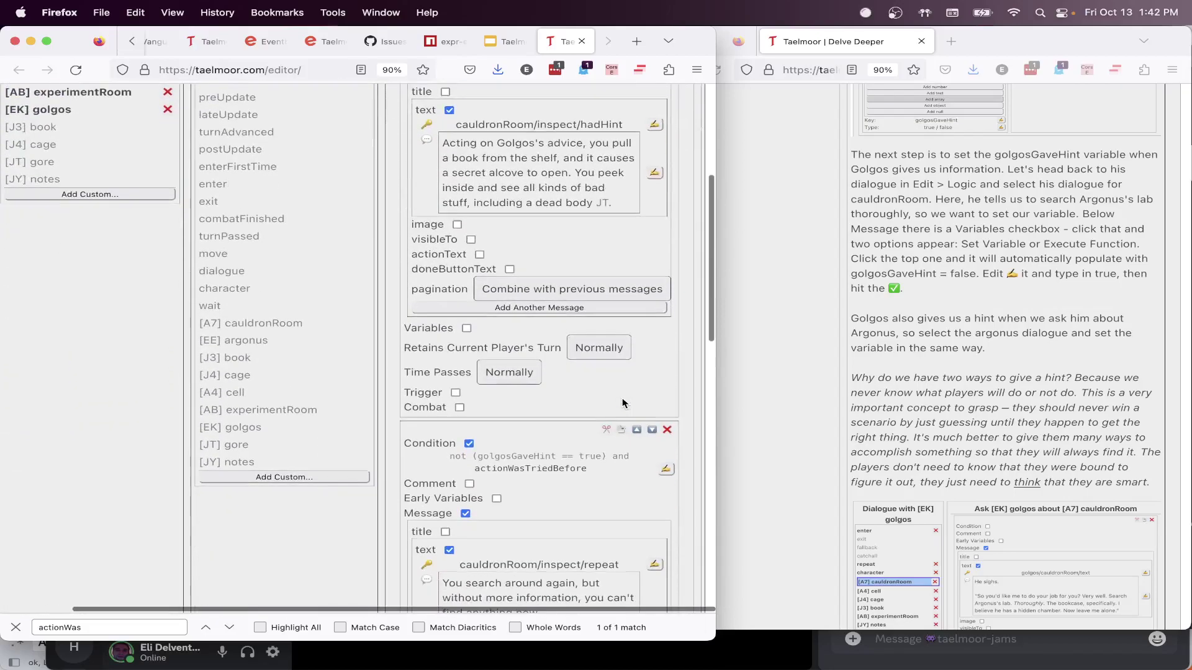
click(466, 328)
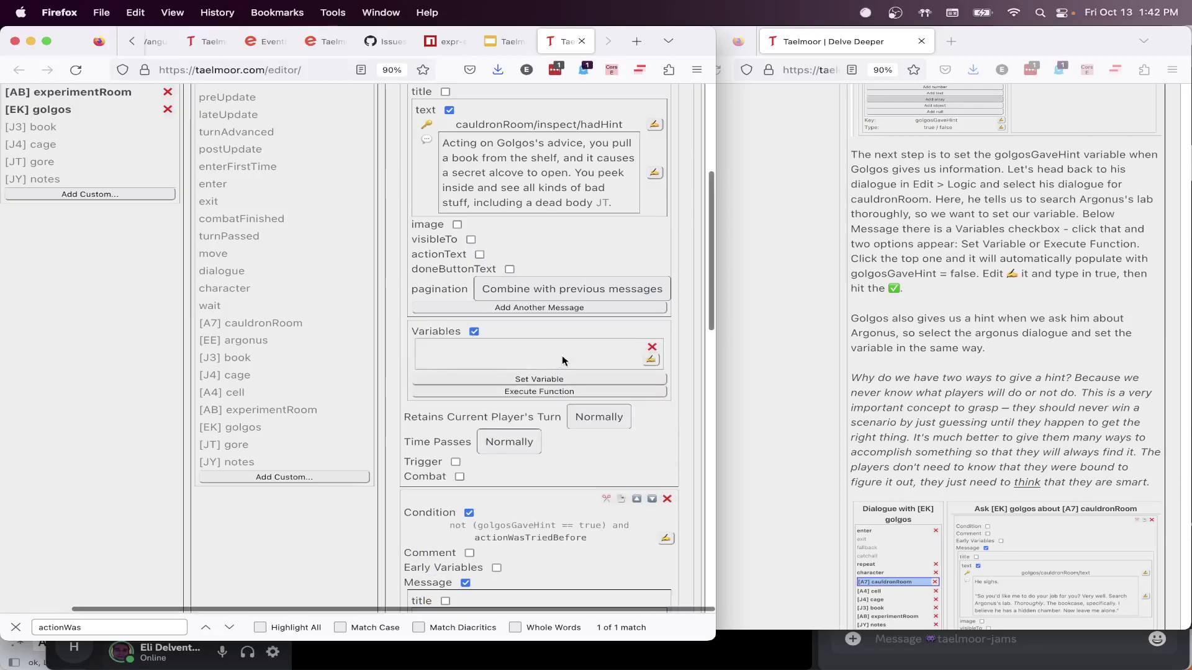
click(651, 359)
text(mov)
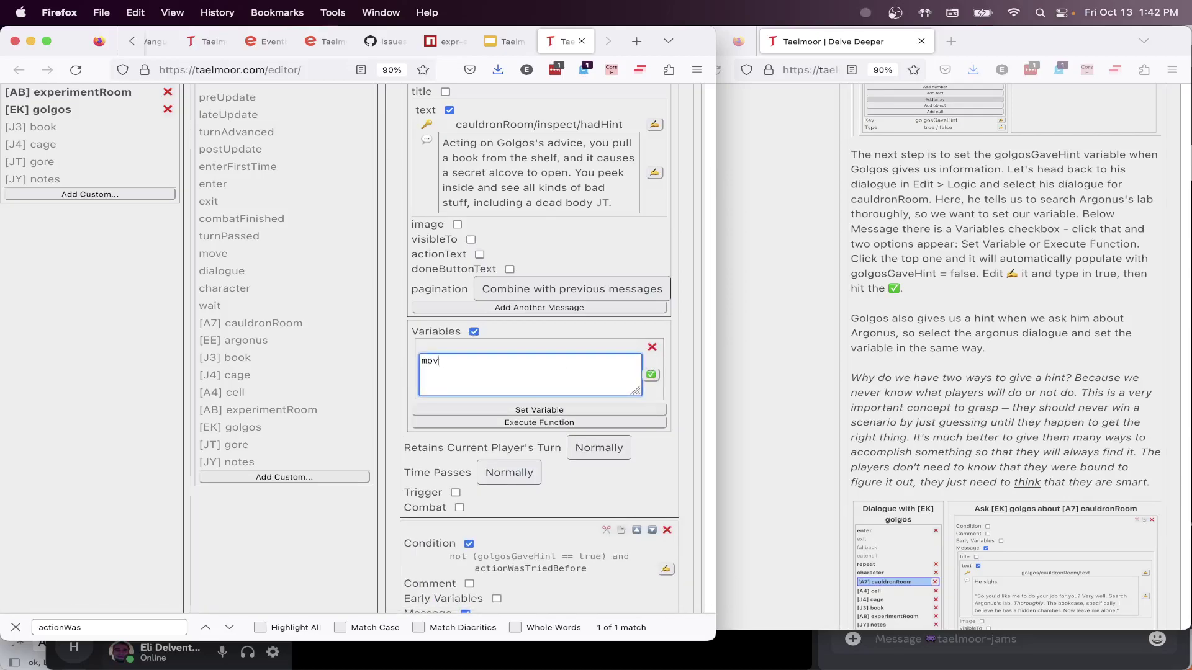
text(eElementToCurrentRoom(gore)
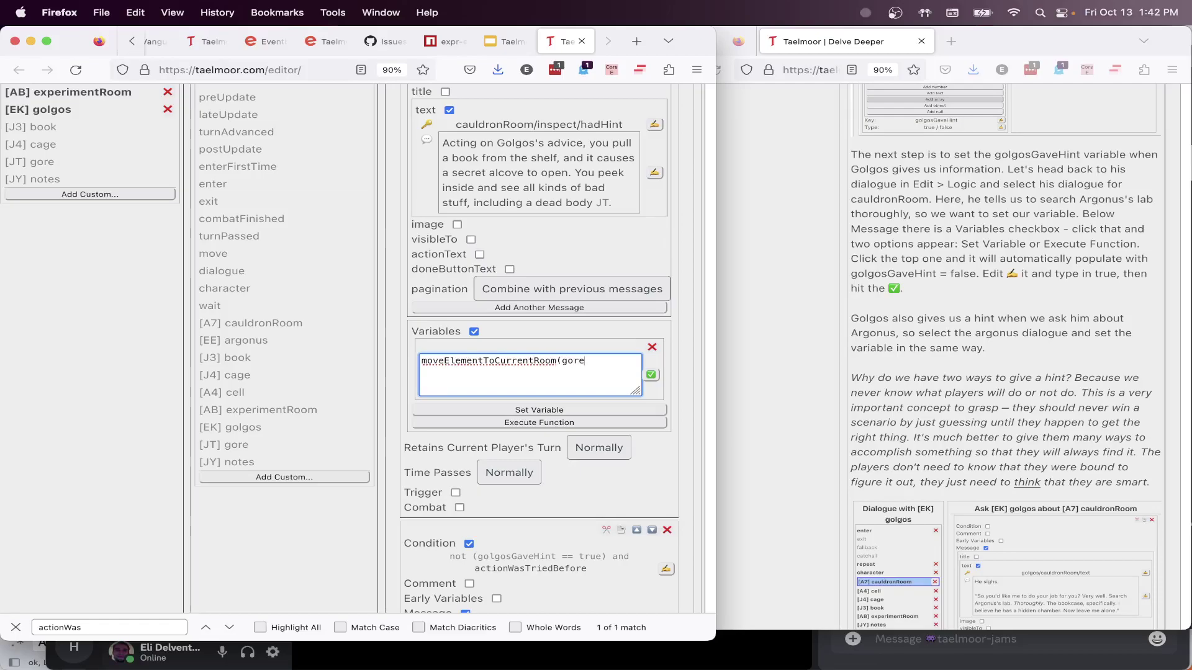
text(.id))
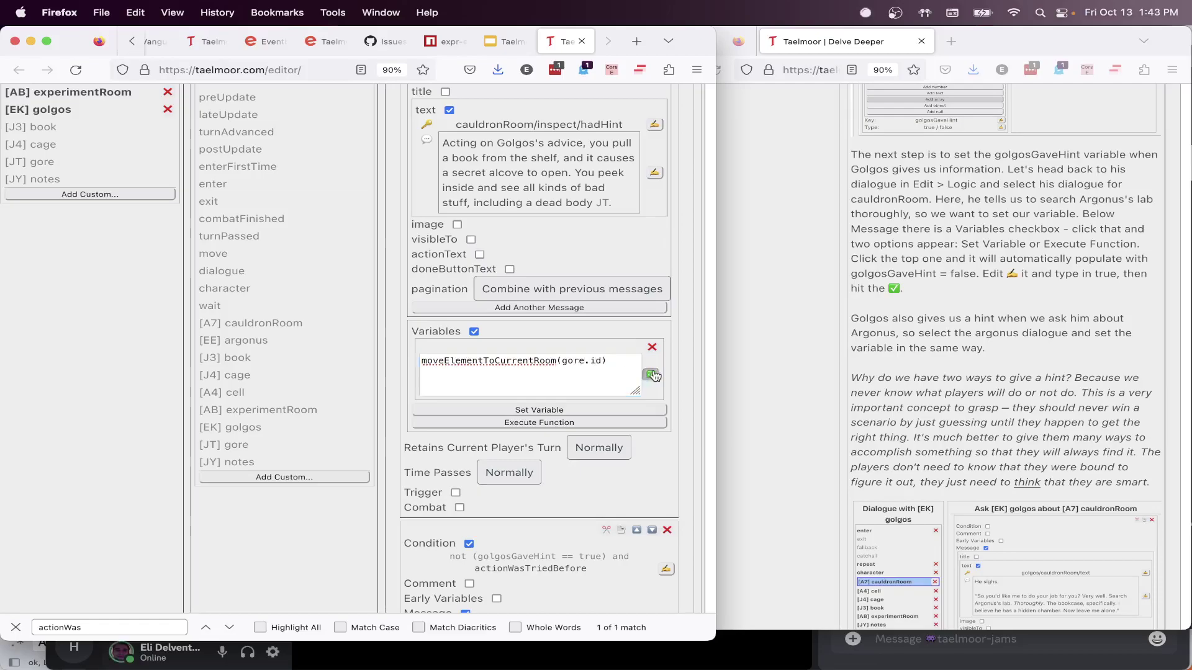
click(650, 374)
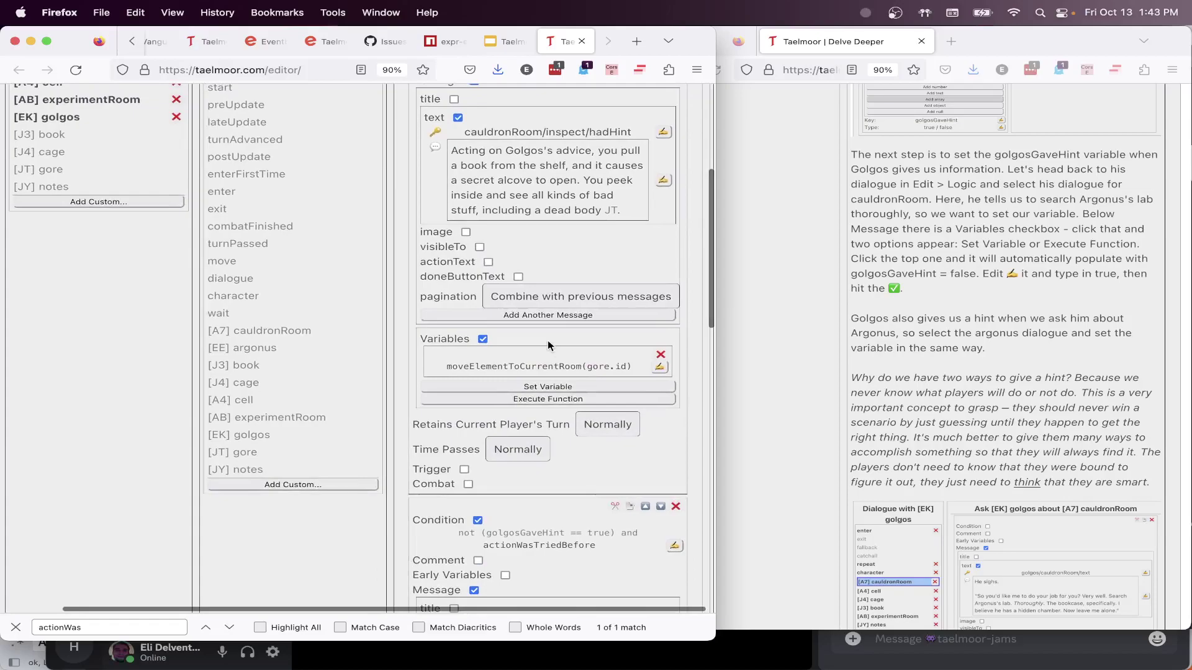
Review the hint-conditioned inspect block of cauldronRoom, from its condition and message down to the function that moves gore
double_click(509, 366)
scroll(508, 368, up, 5)
scroll(508, 368, up, 2)
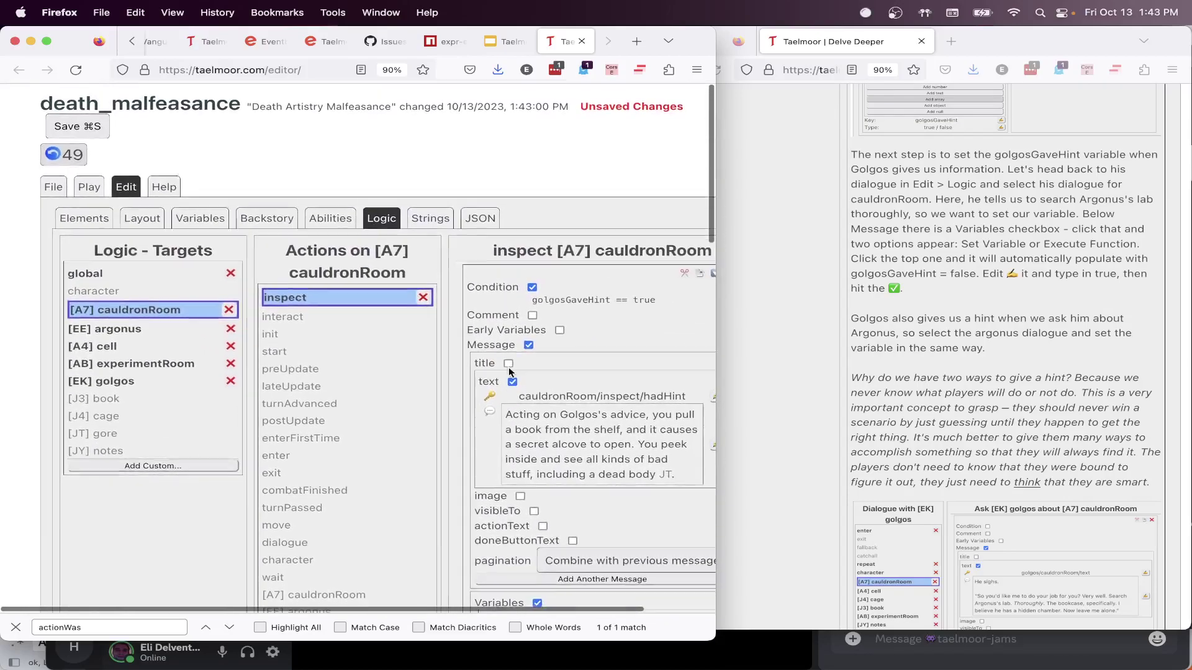
scroll(508, 368, down, 5)
scroll(508, 368, right, 2)
scroll(509, 373, up, 3)
scroll(509, 373, left, 2)
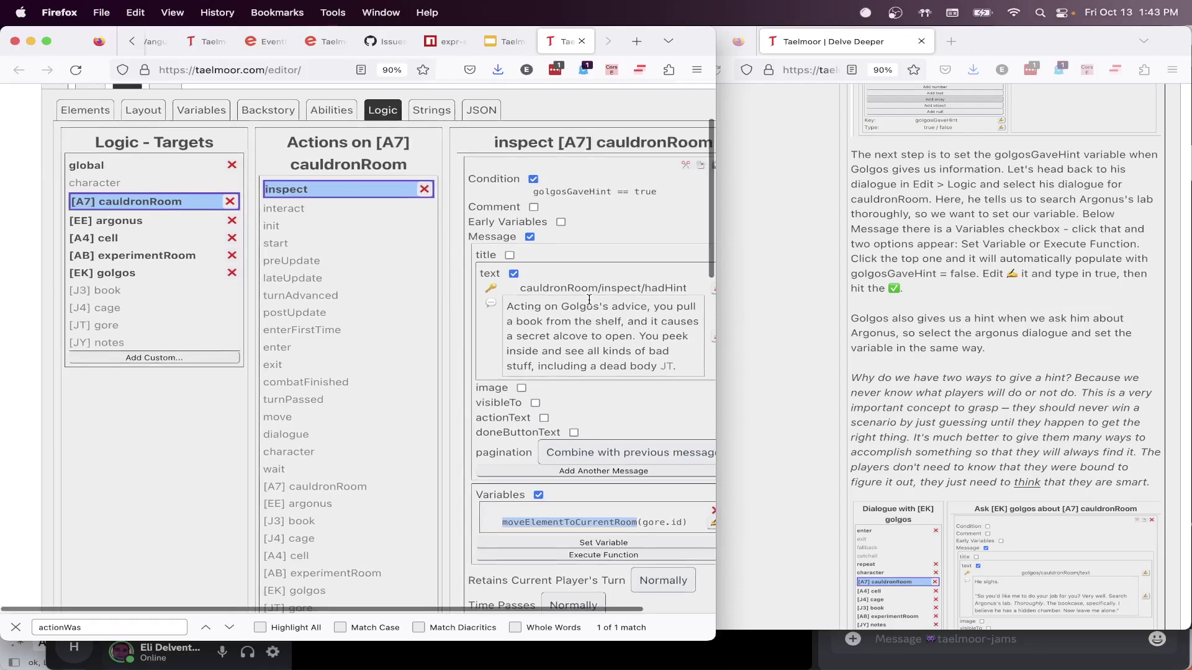
scroll(335, 249, up, 4)
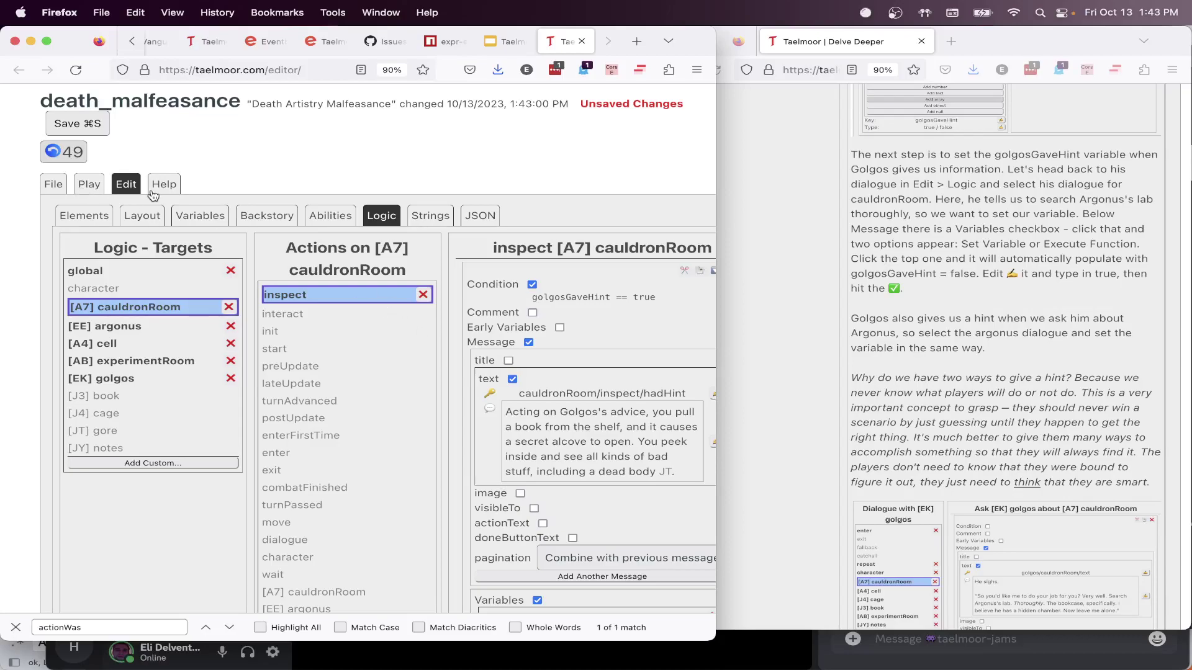
Replay the running scenario with the edited logic and accept a partial replay up to the out-of-order action
click(98, 191)
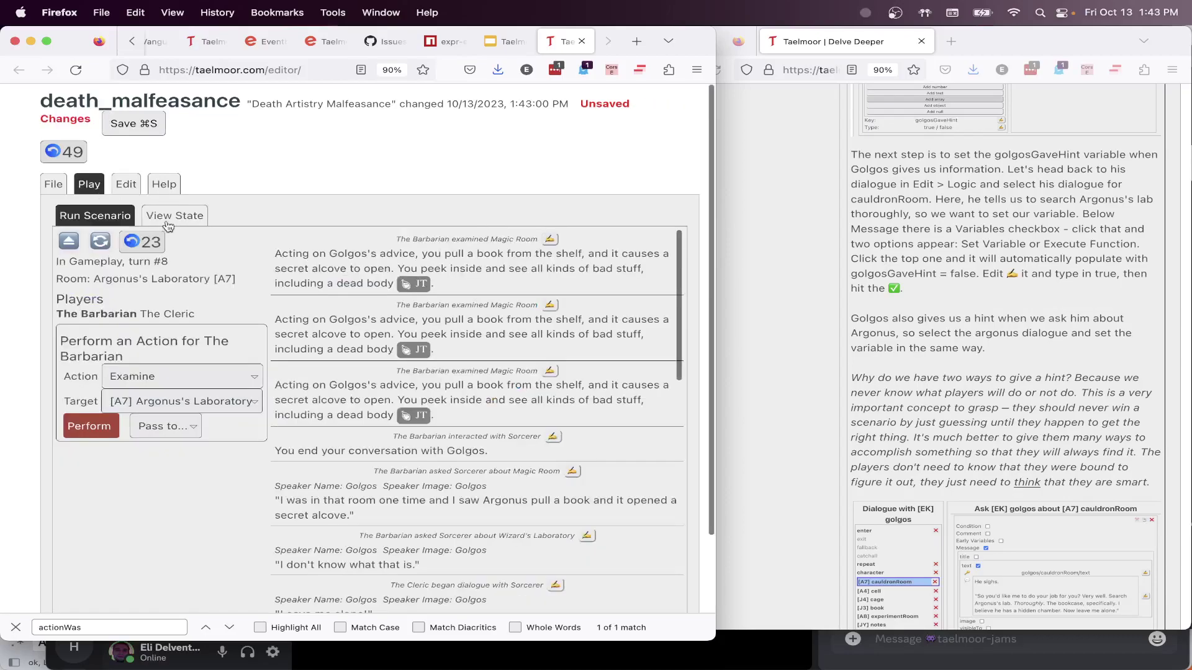
click(100, 241)
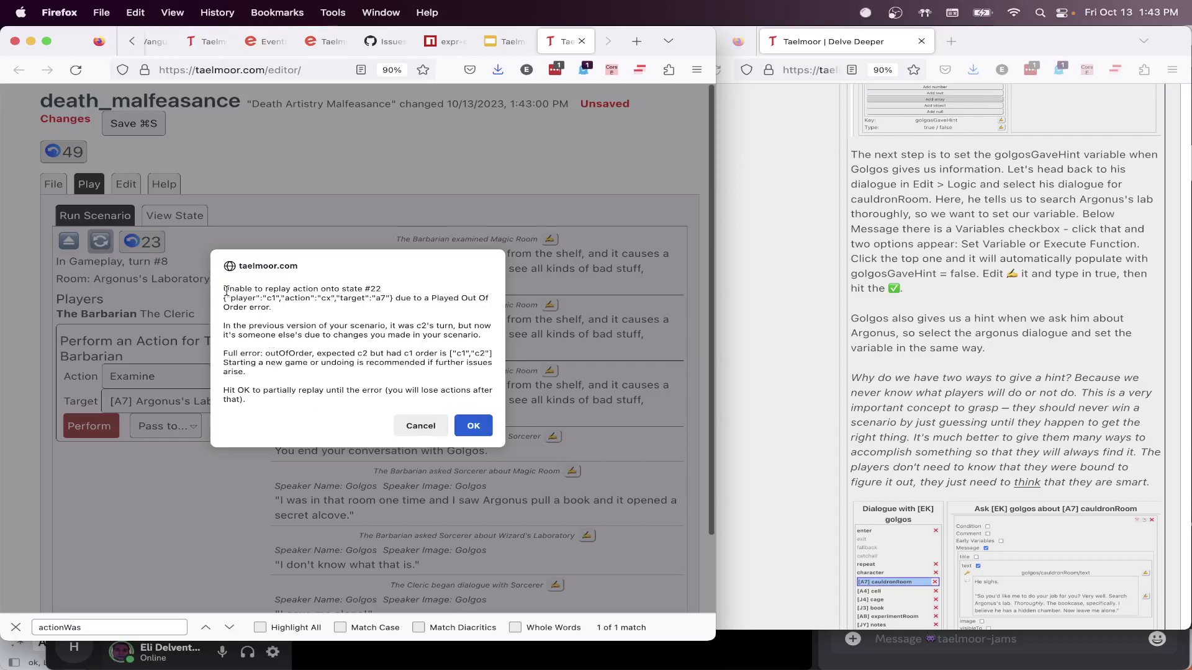
drag(226, 290, 267, 310)
click(304, 321)
drag(481, 336, 319, 335)
click(305, 329)
click(474, 427)
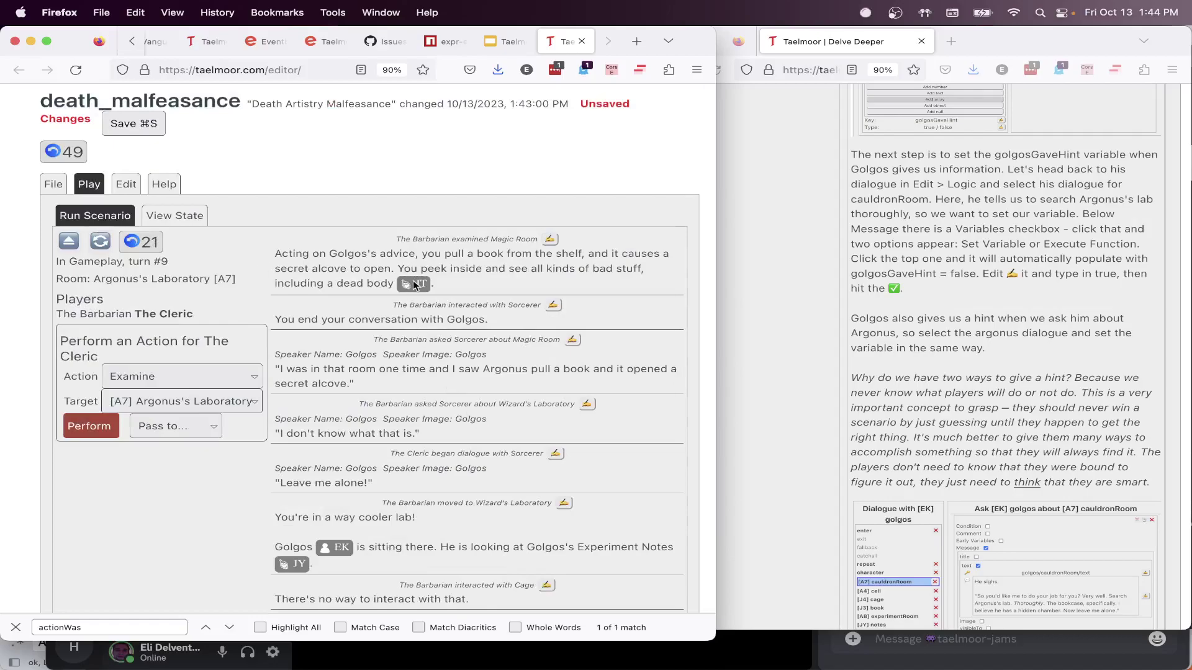
Check the latest secret alcove message and the Cleric's available examine targets for the Hidden Corpse
drag(456, 292, 280, 252)
click(281, 252)
click(174, 402)
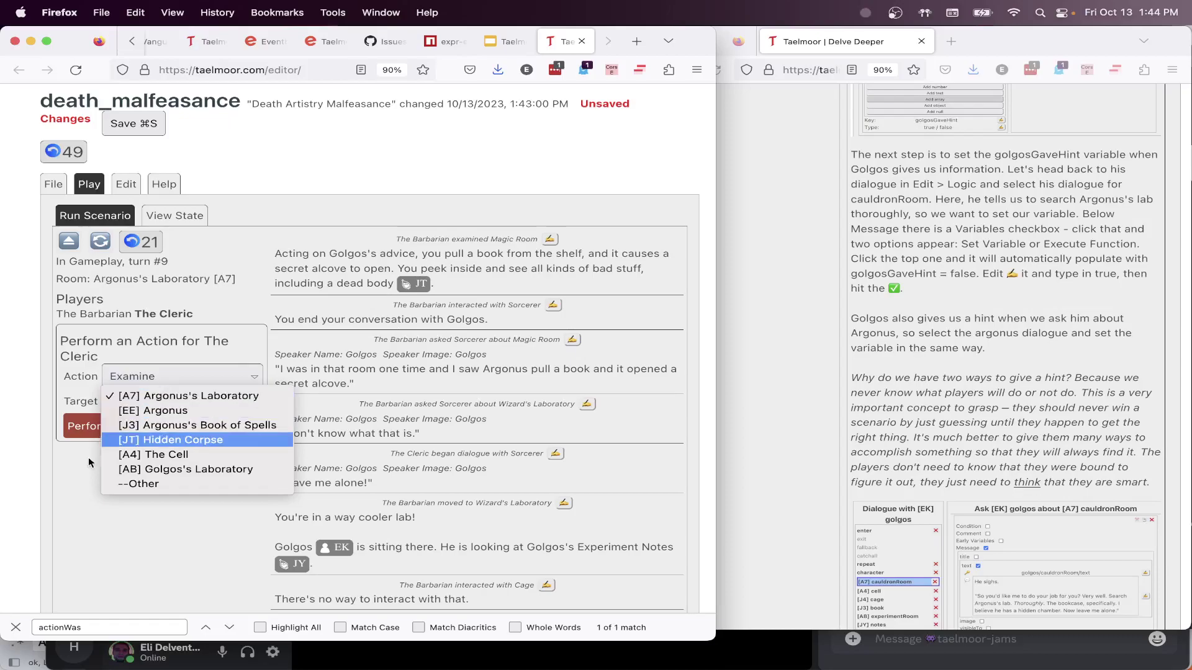
click(72, 482)
Perform Examine on Argonus's Laboratory five times in a row, alternating between the Cleric and the Barbarian
click(90, 430)
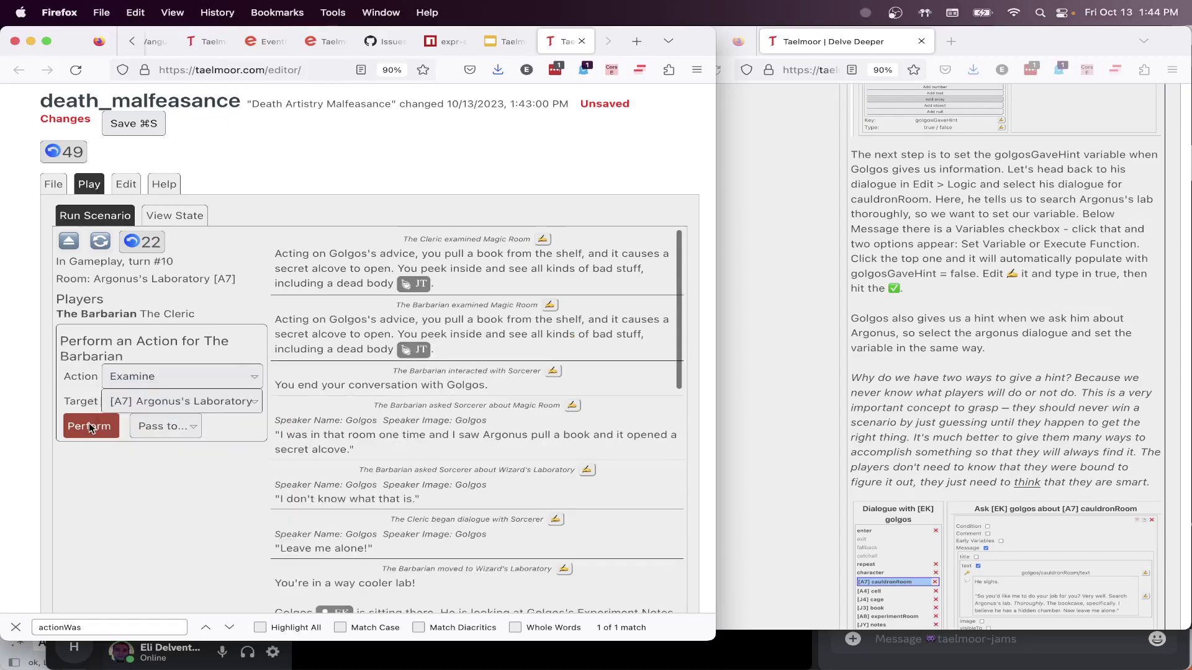
click(90, 429)
click(89, 428)
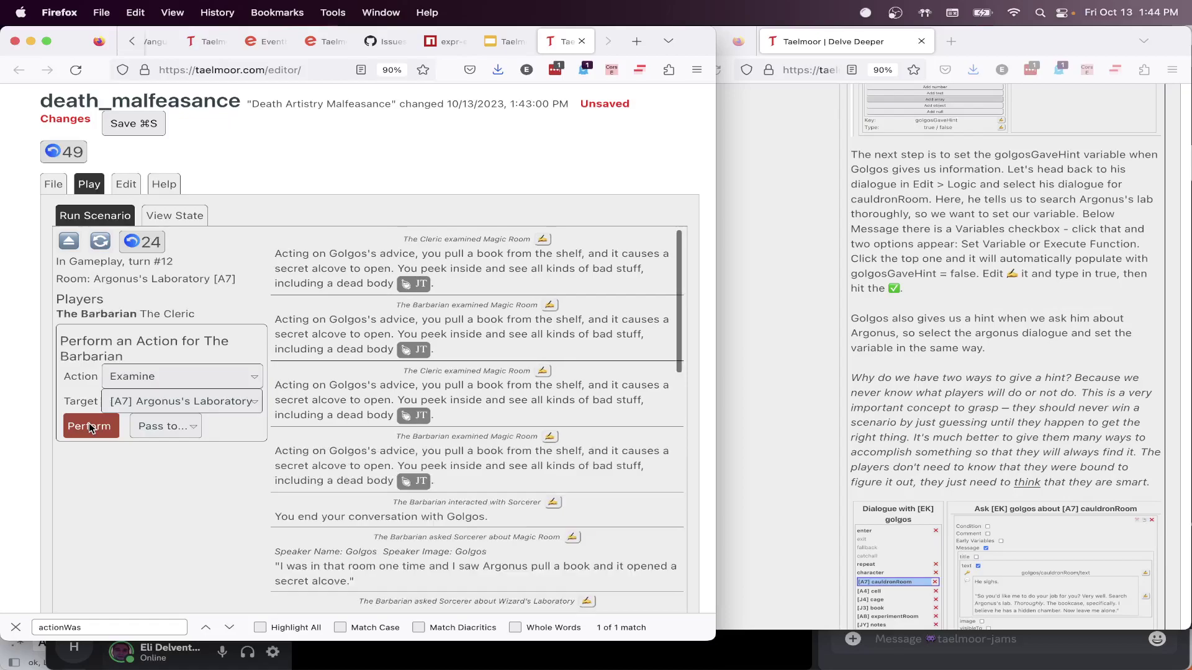
click(90, 428)
click(90, 429)
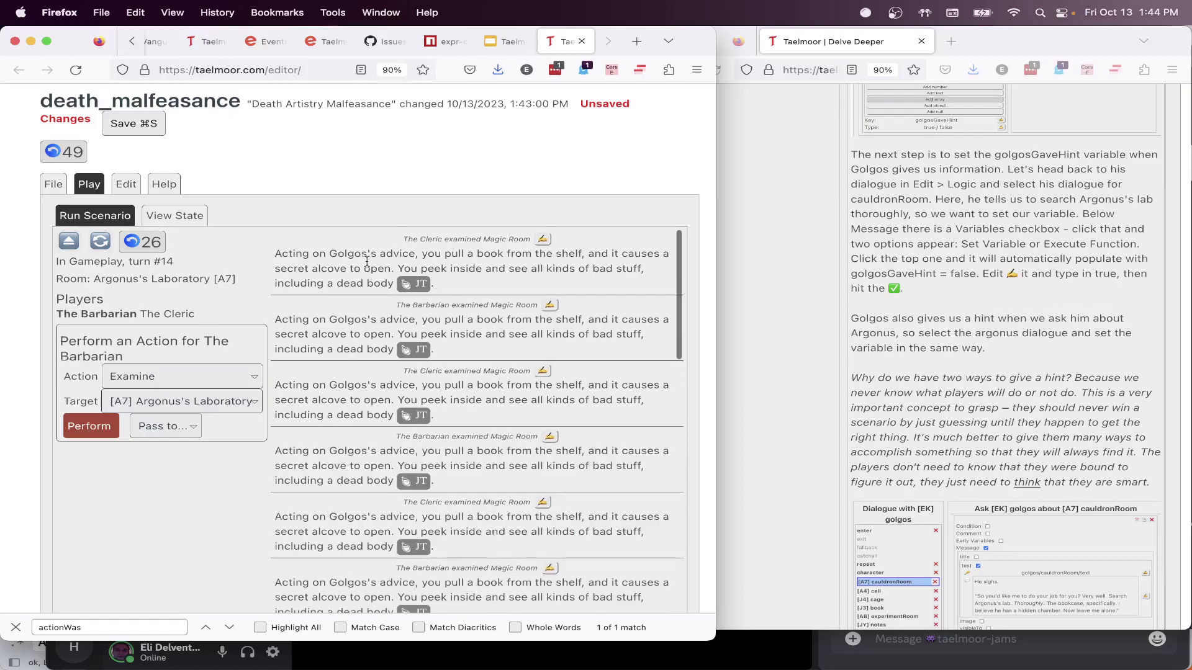
Examine cauldronRoom's inspect logic, comparing the golgosGaveHint block and its moveElementToCurrentRoom(gore.id) call with the other conditional blocks
click(124, 188)
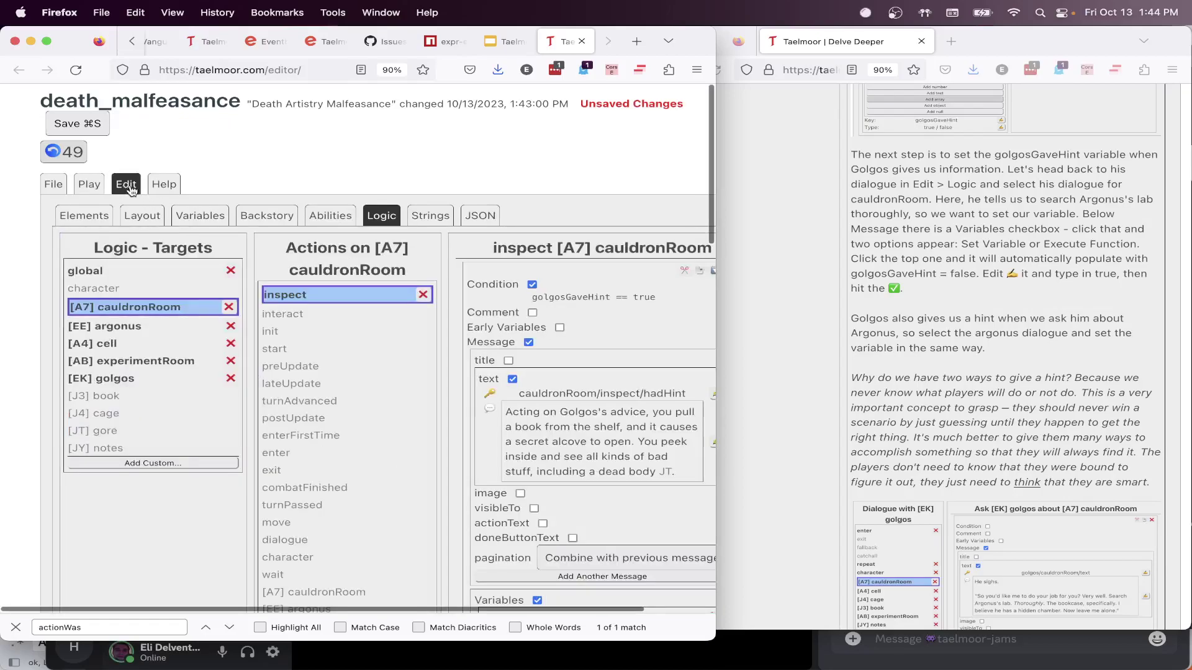
scroll(576, 442, down, 5)
scroll(576, 442, left, 1)
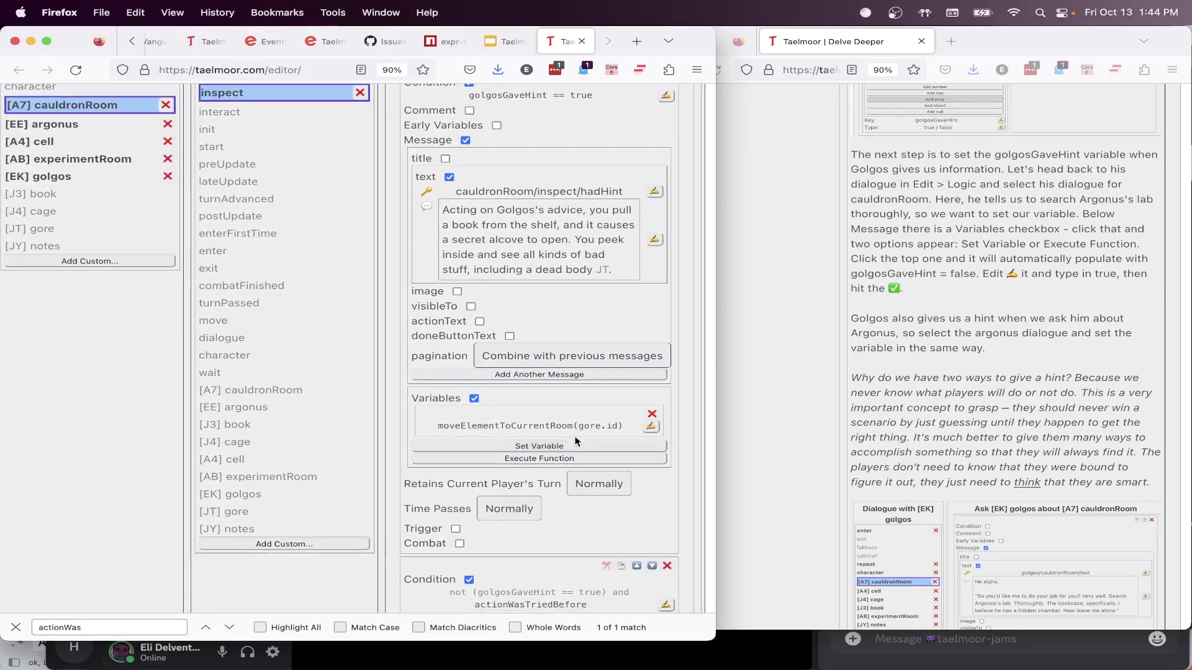
scroll(243, 156, up, 2)
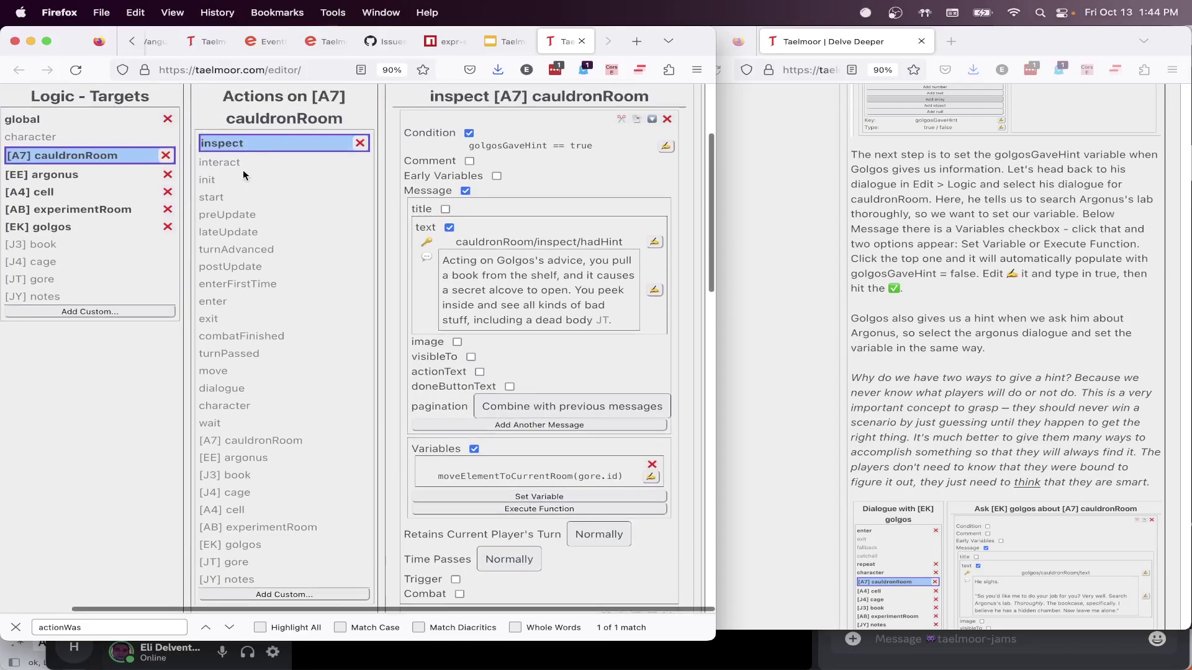
scroll(587, 399, down, 1)
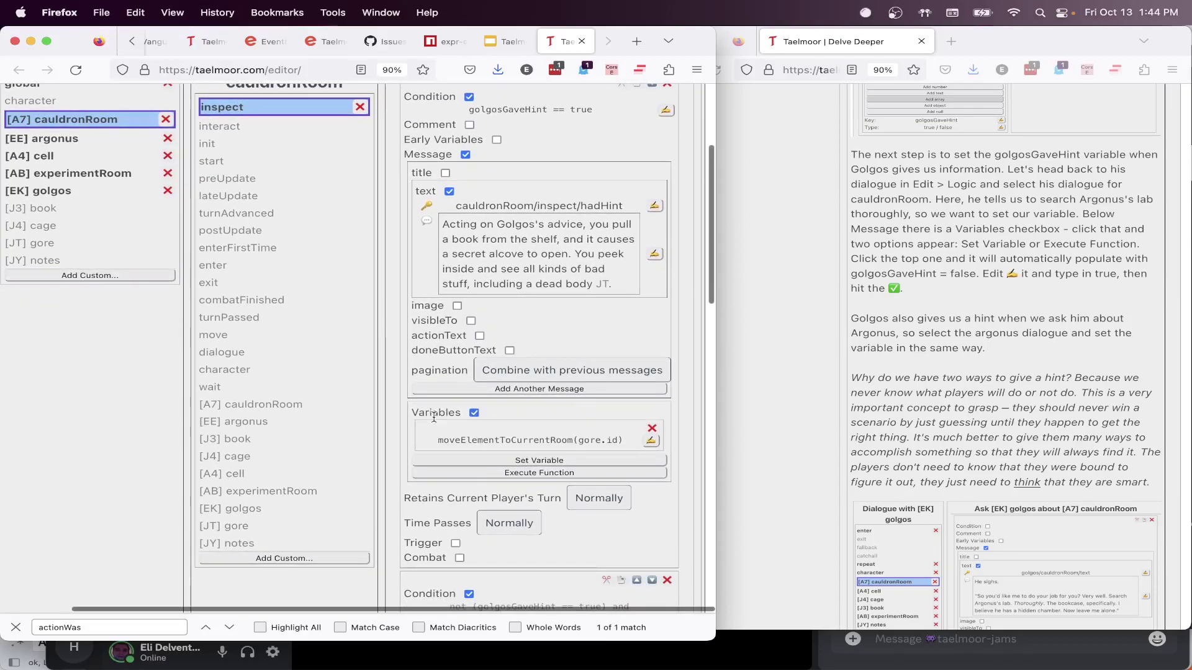
drag(412, 416, 436, 439)
click(606, 444)
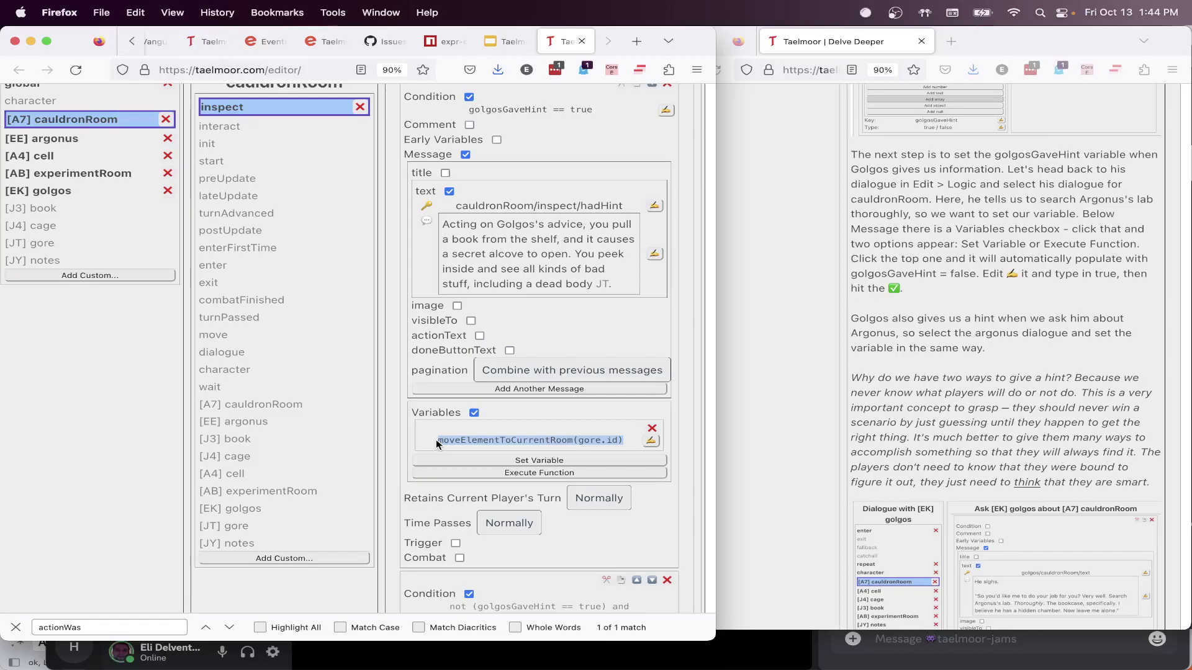
scroll(453, 411, up, 2)
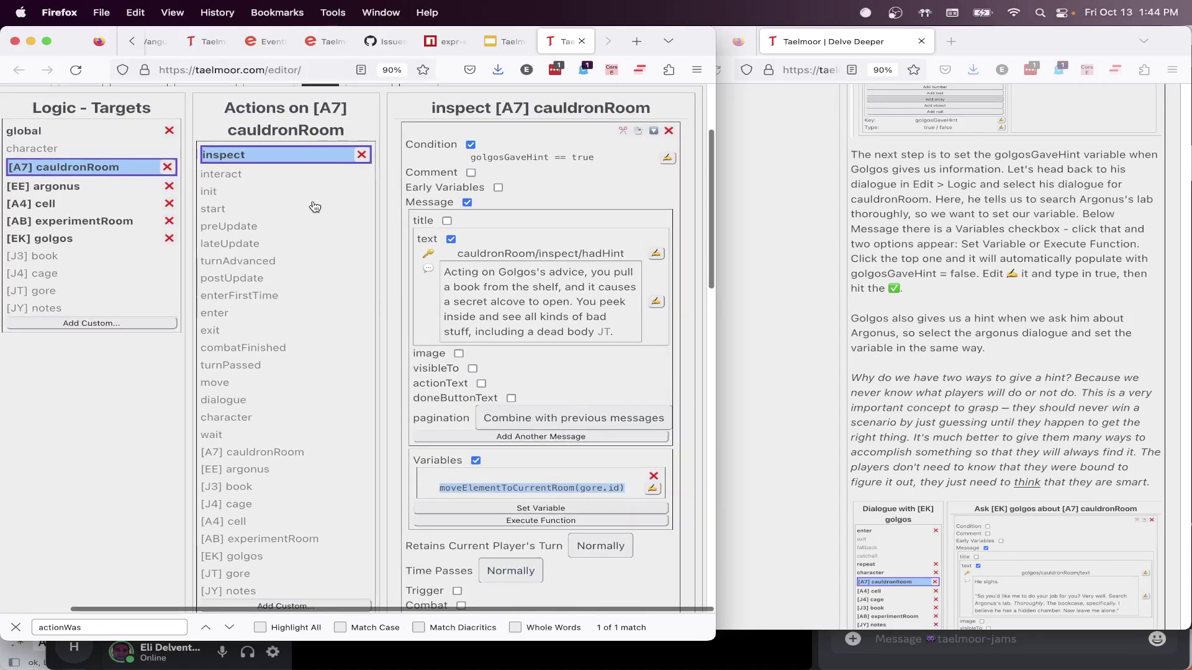
scroll(516, 334, down, 15)
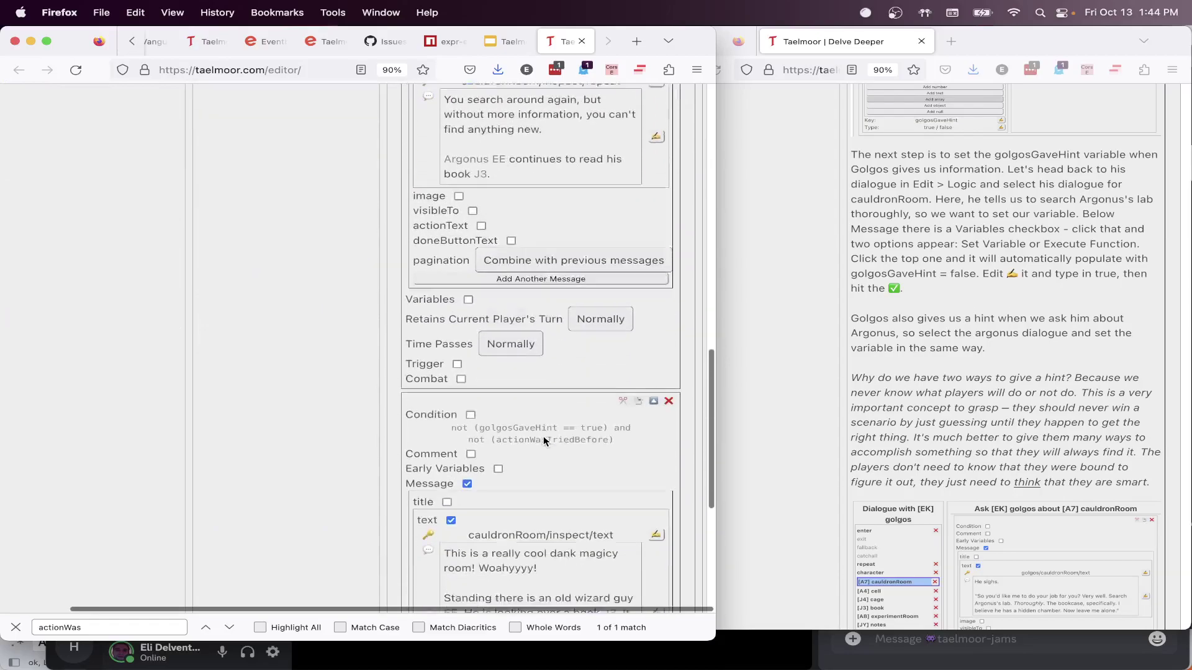
scroll(544, 440, up, 15)
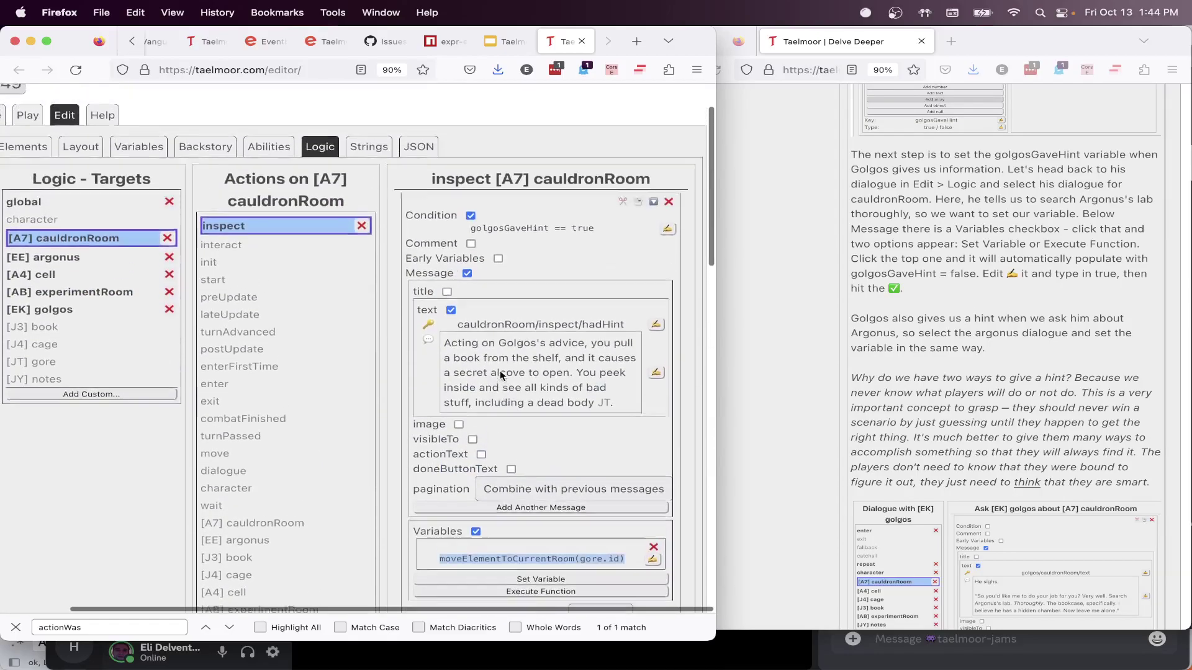
scroll(502, 375, up, 2)
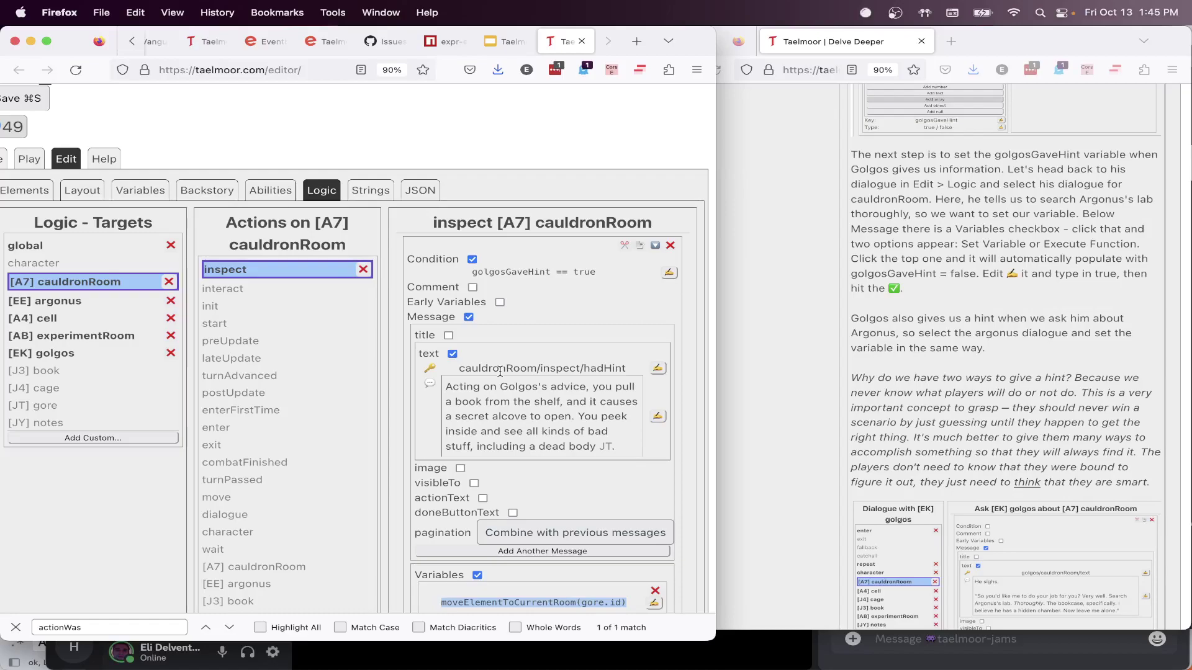
scroll(501, 371, down, 2)
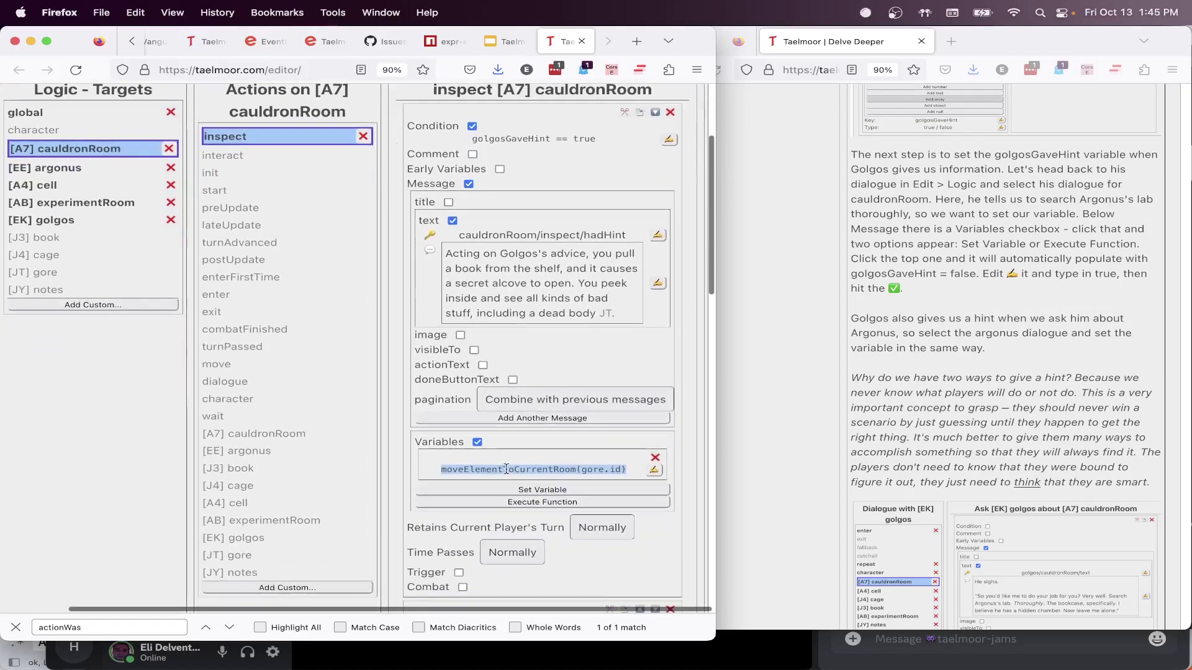
double_click(507, 470)
scroll(507, 470, up, 1)
scroll(507, 469, left, 2)
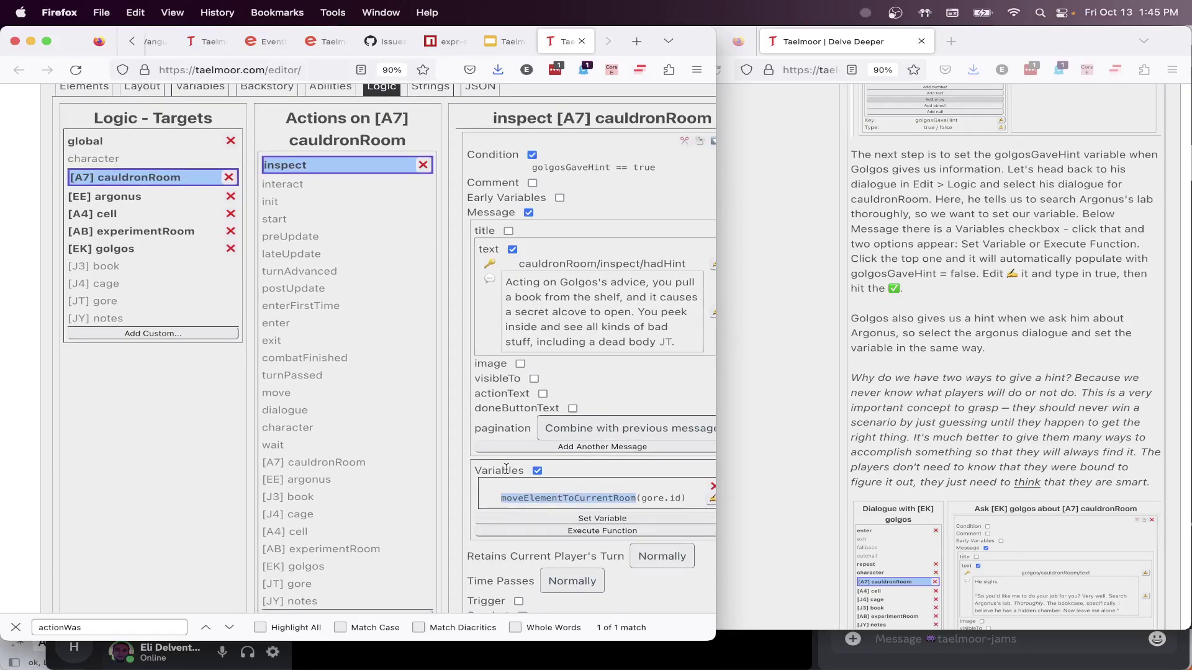
Try Always and Never for Retains Current Player's Turn in cauldronRoom's golgosGaveHint inspect block, and restore Normally
scroll(608, 490, down, 2)
scroll(608, 491, right, 2)
click(608, 490)
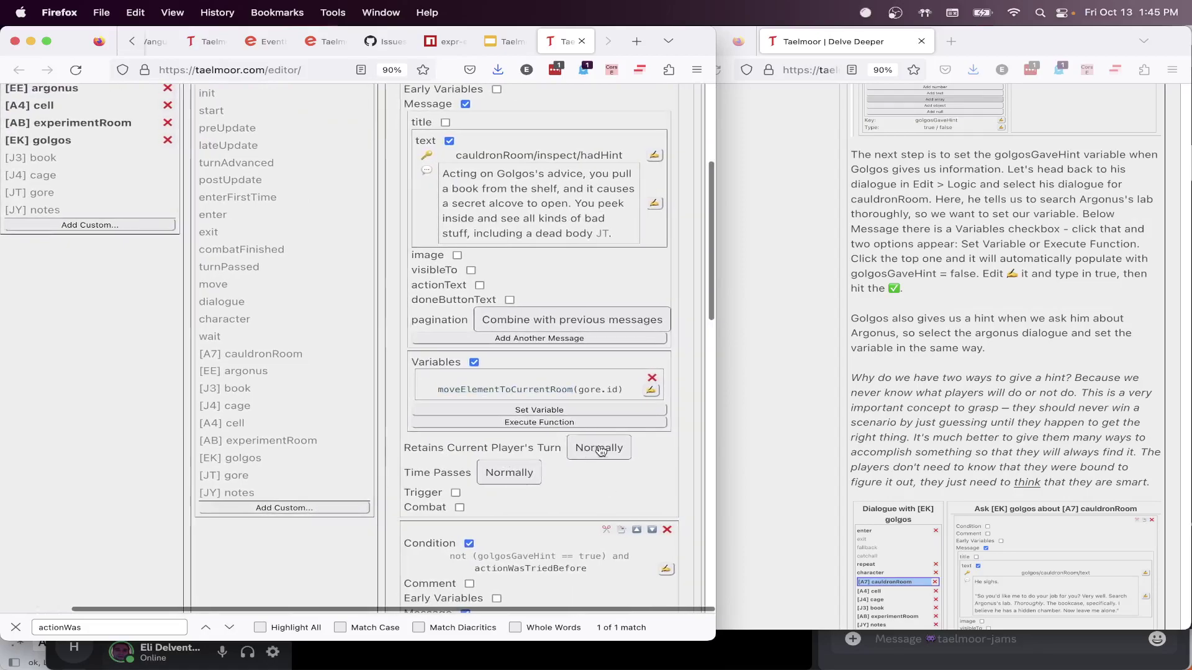
click(595, 447)
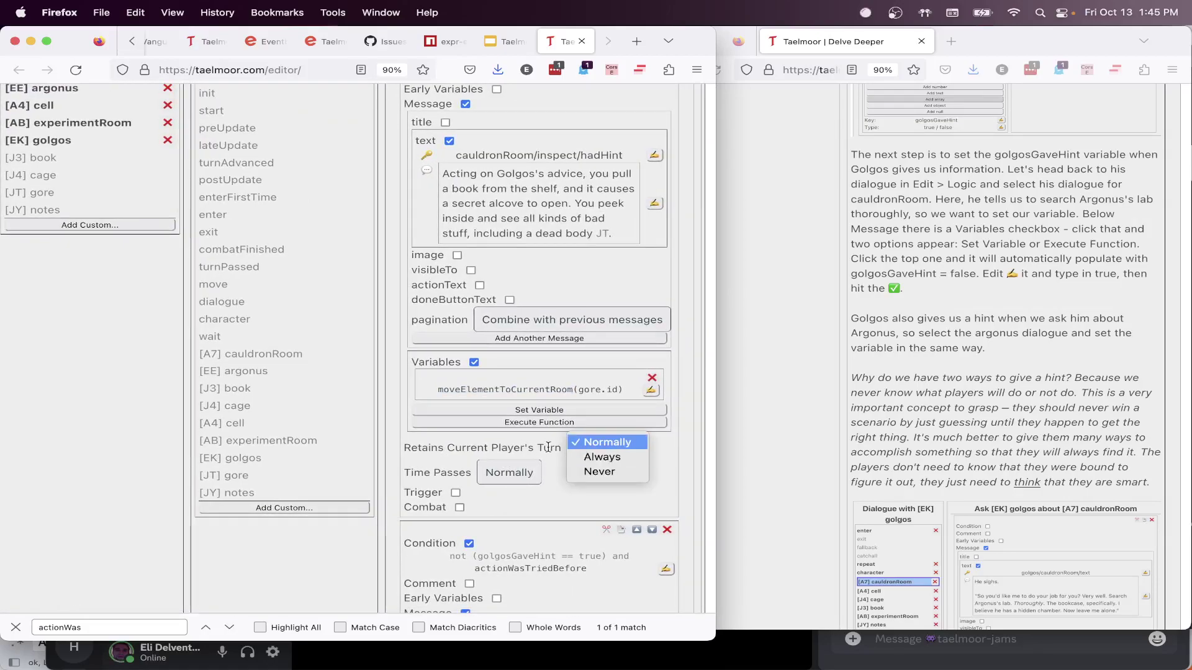
click(600, 456)
scroll(591, 459, up, 2)
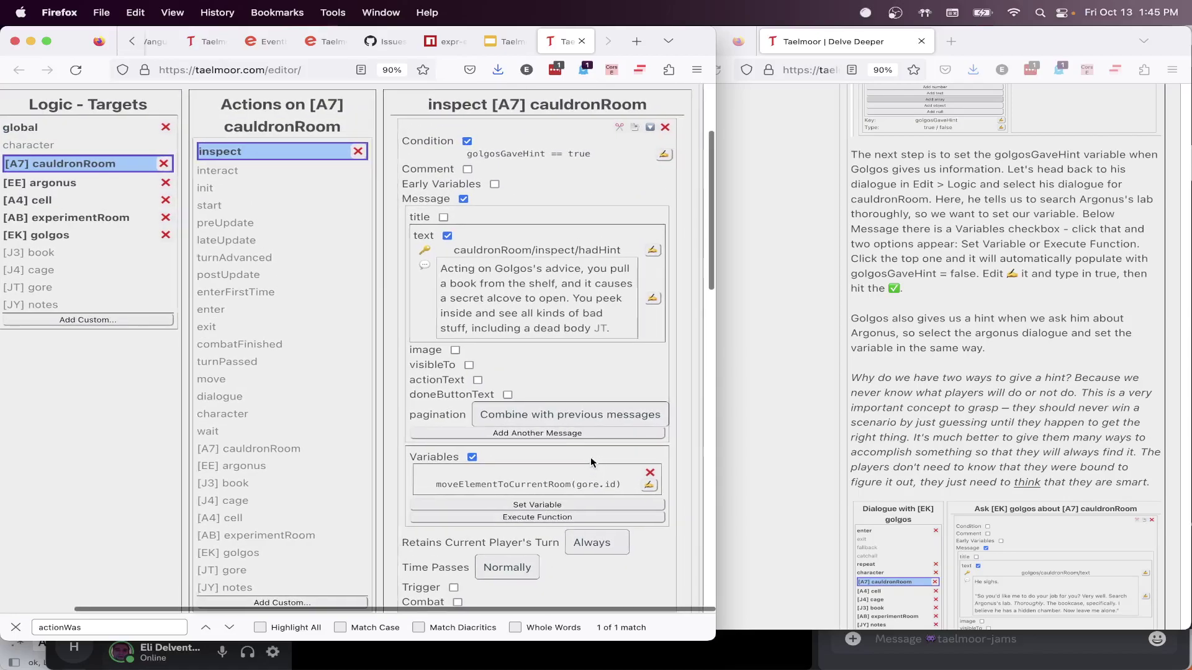
click(592, 543)
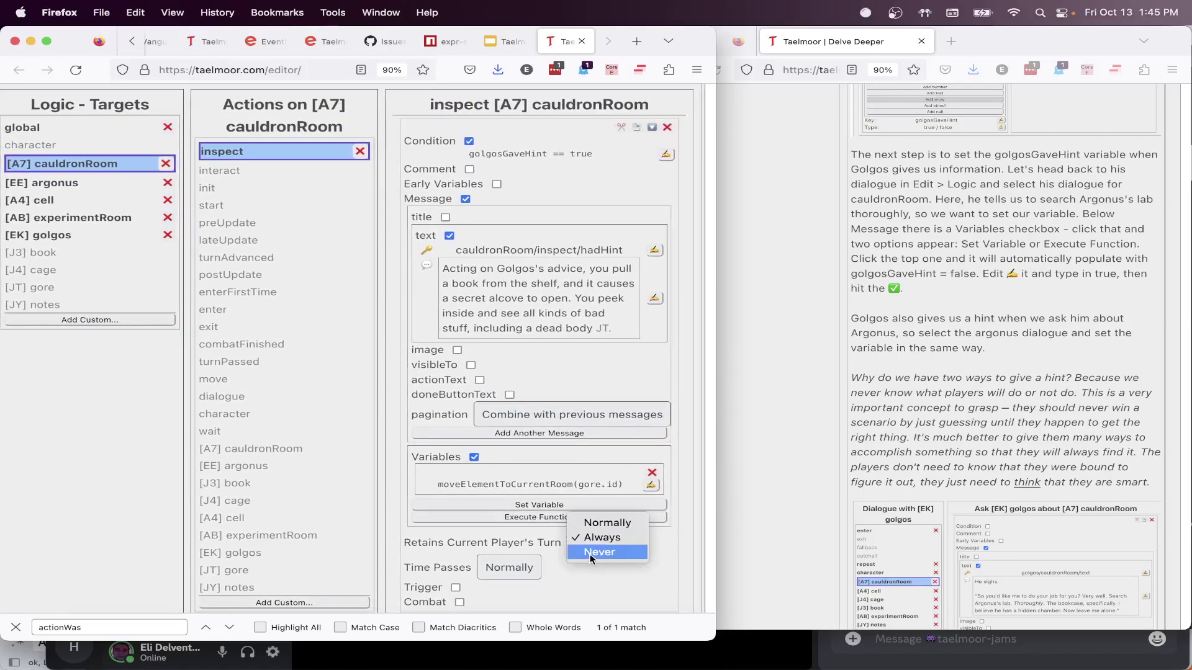
click(591, 553)
scroll(606, 571, down, 1)
click(588, 496)
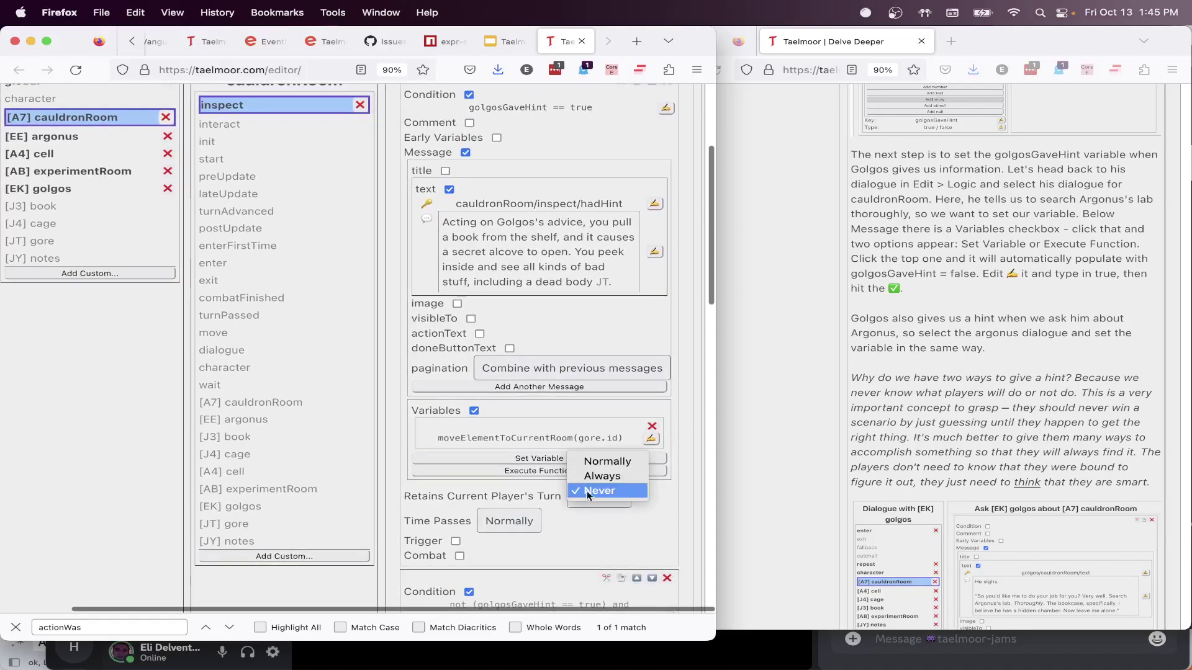
click(607, 461)
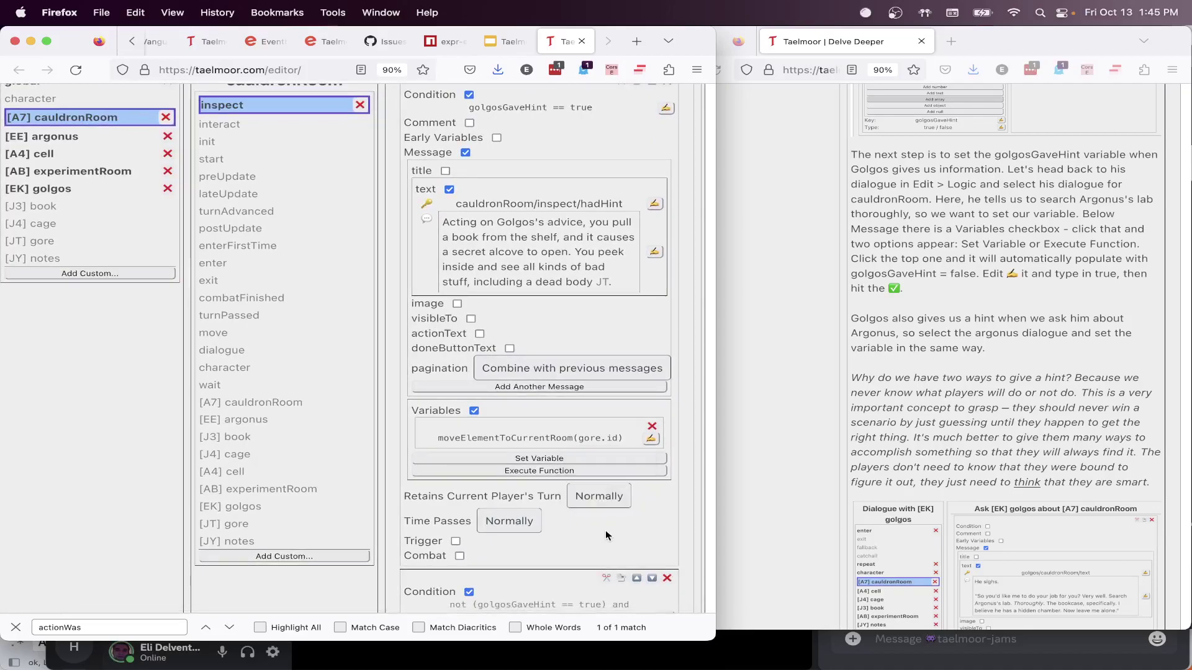
Review the running scenario's log of repeated secret alcove messages from examining Argonus's Laboratory
scroll(605, 530, up, 5)
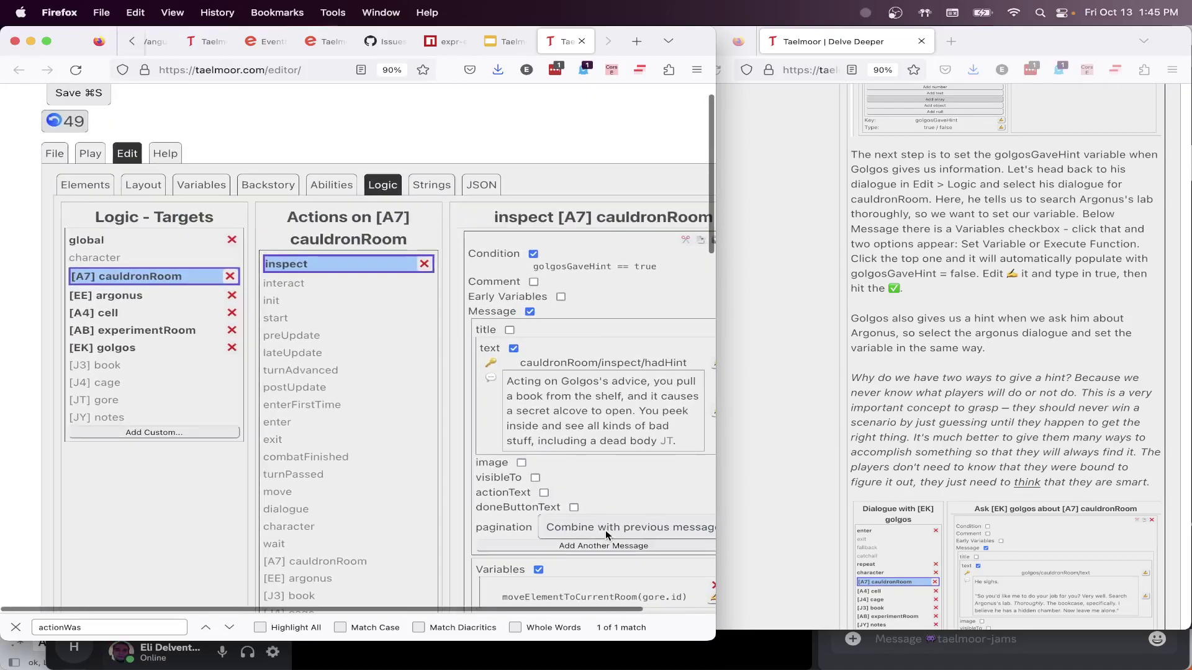
scroll(231, 217, left, 2)
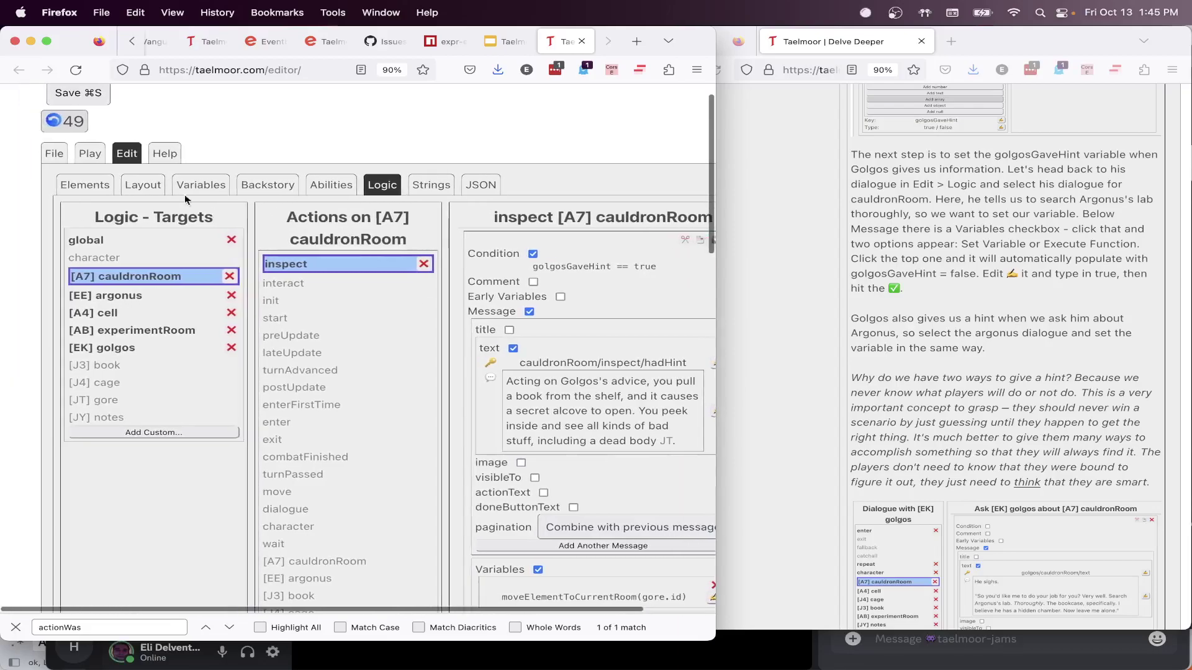
click(89, 154)
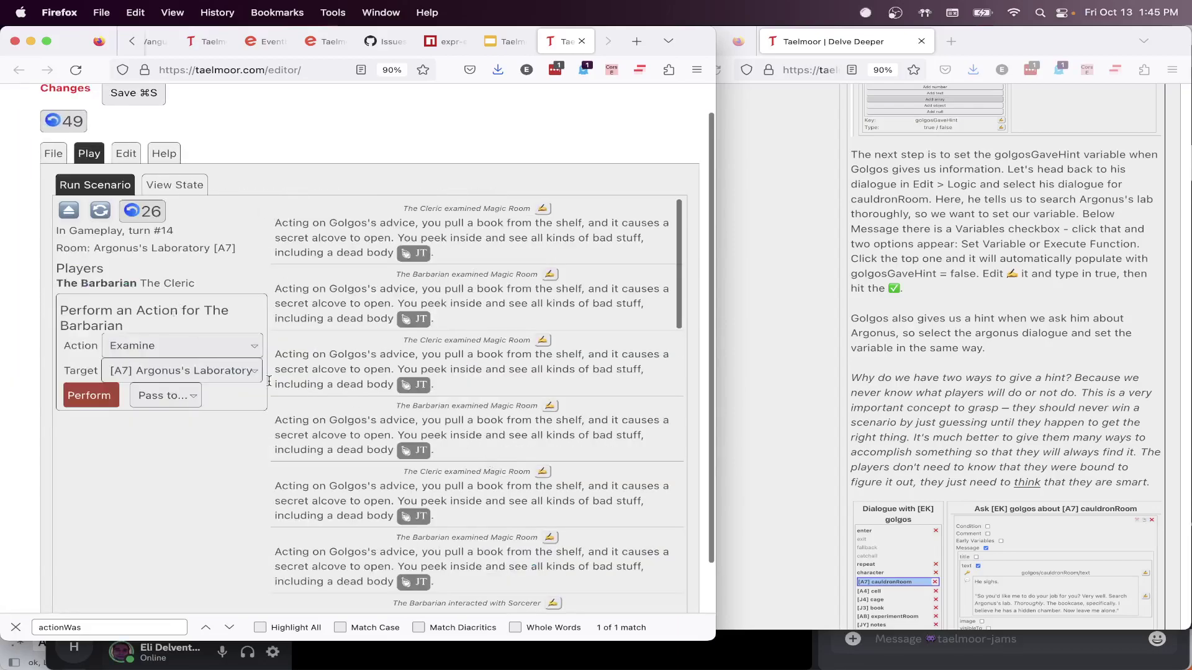
scroll(497, 397, down, 2)
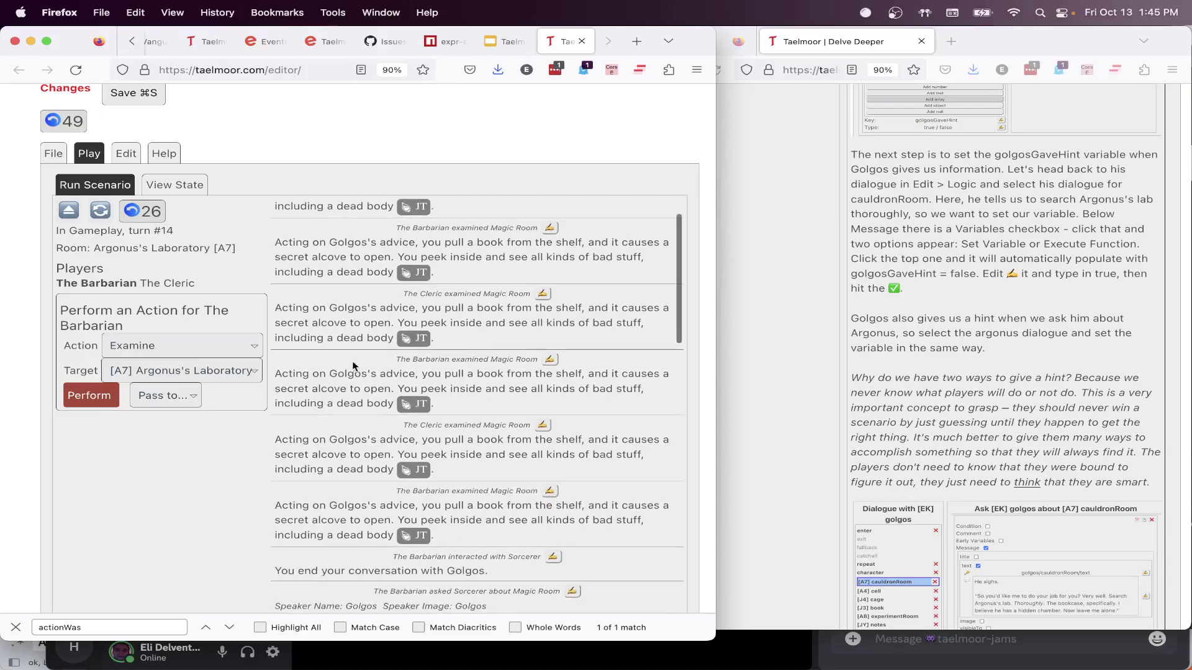
Add an empty logic block to cauldronRoom's inspect action and move it above the golgosGaveHint block, to first place
click(126, 155)
scroll(548, 384, down, 2)
scroll(549, 385, right, 2)
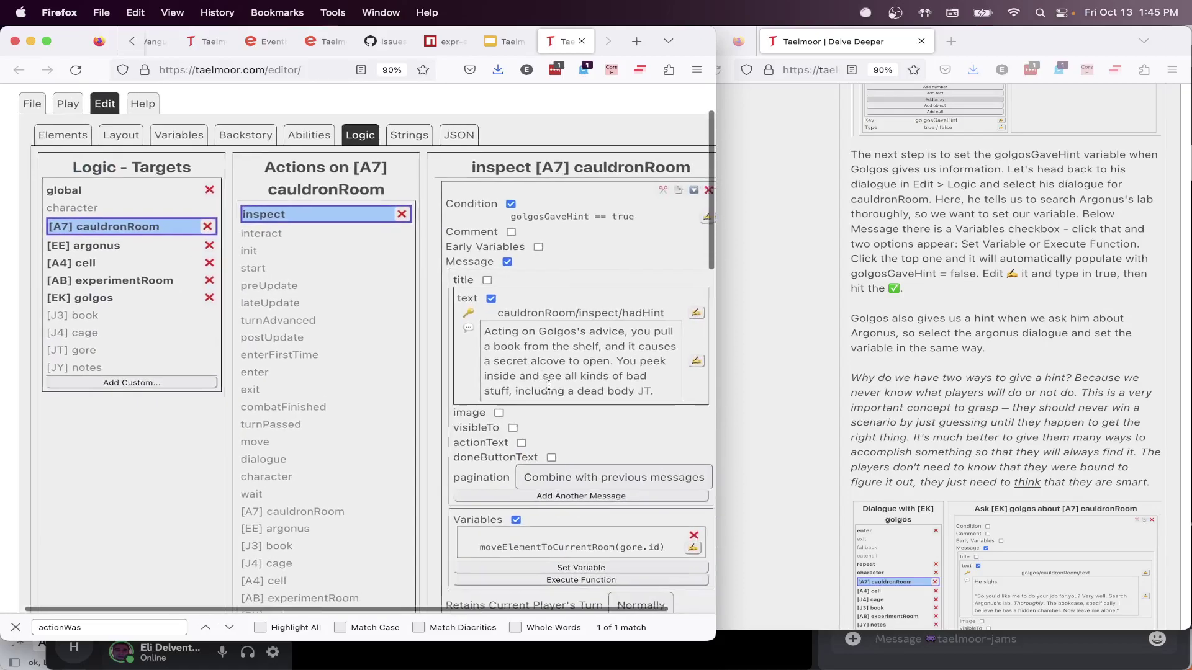
scroll(565, 419, down, 10)
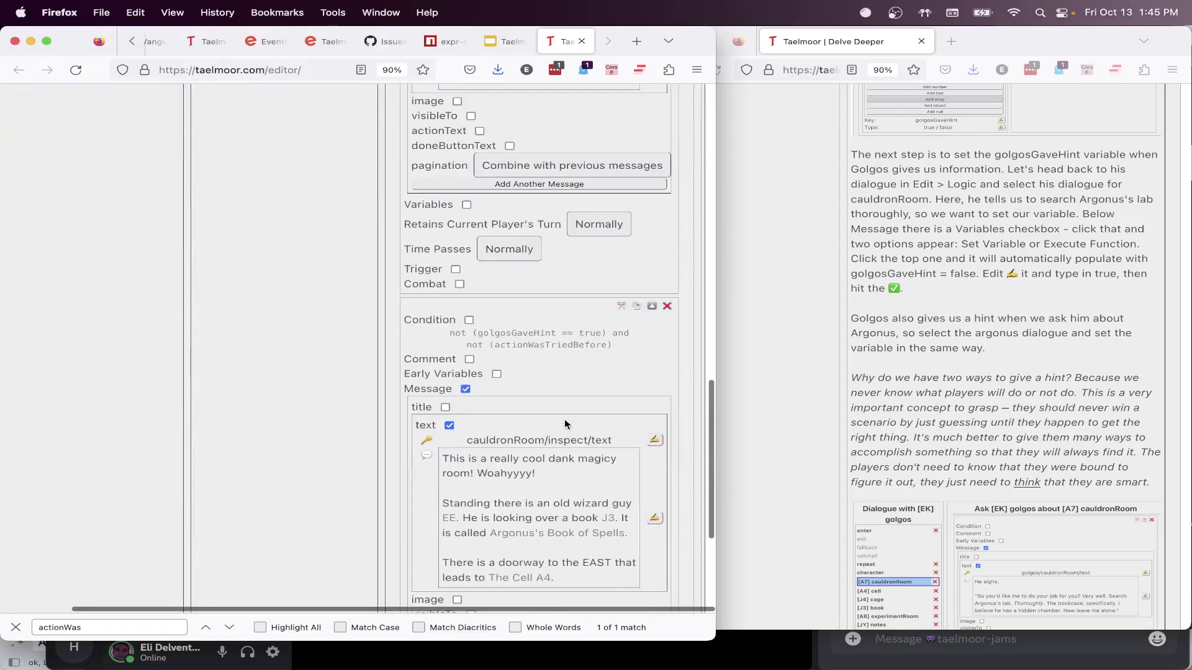
click(541, 576)
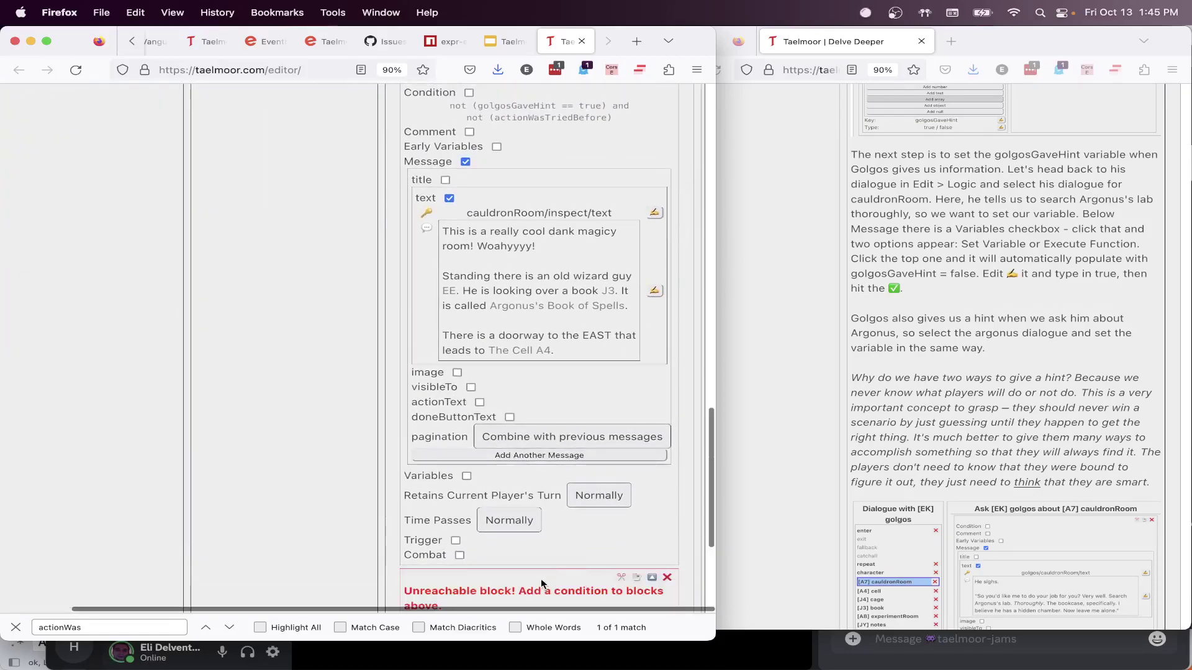
click(652, 577)
scroll(609, 427, up, 3)
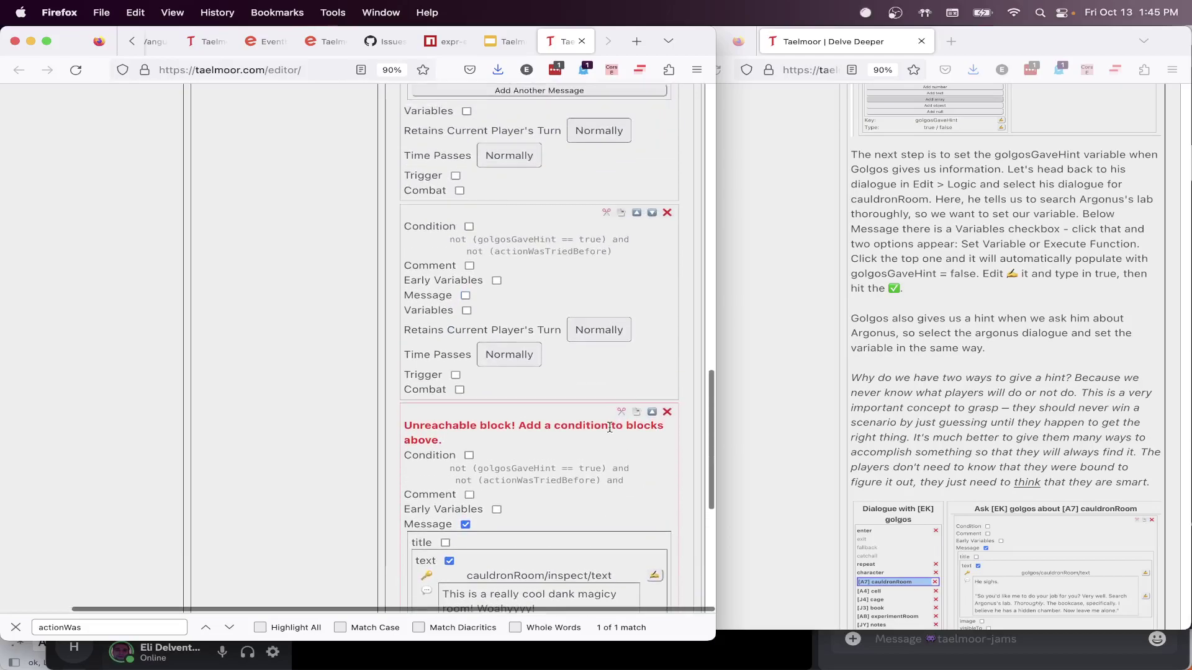
click(636, 277)
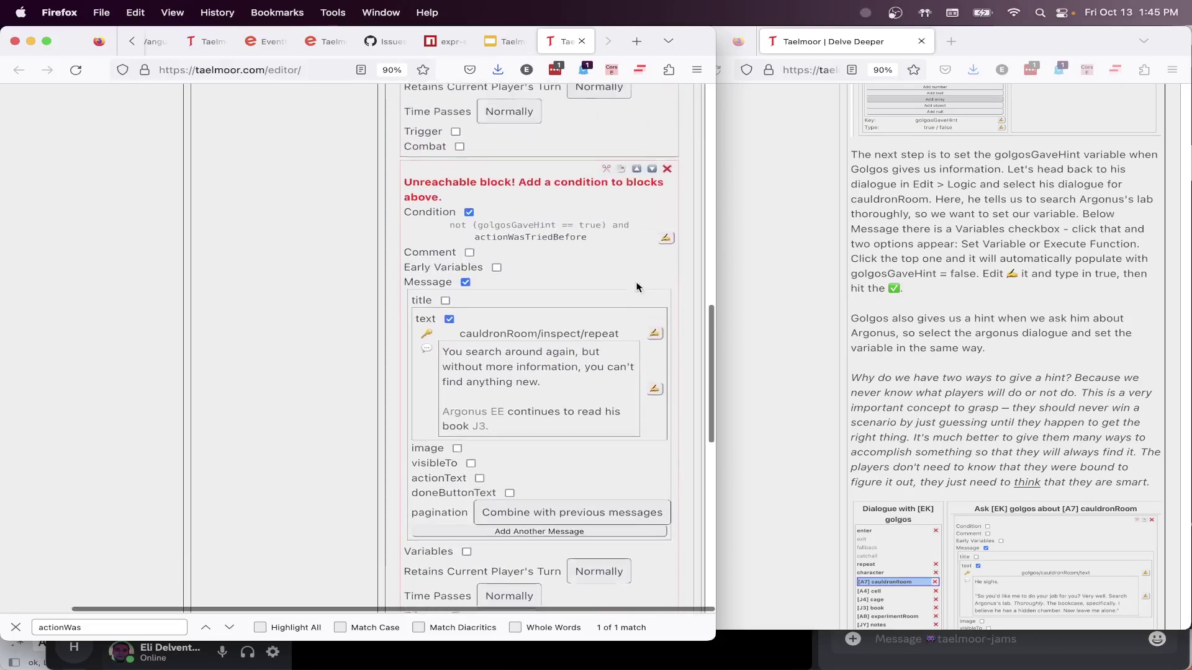
scroll(638, 289, up, 3)
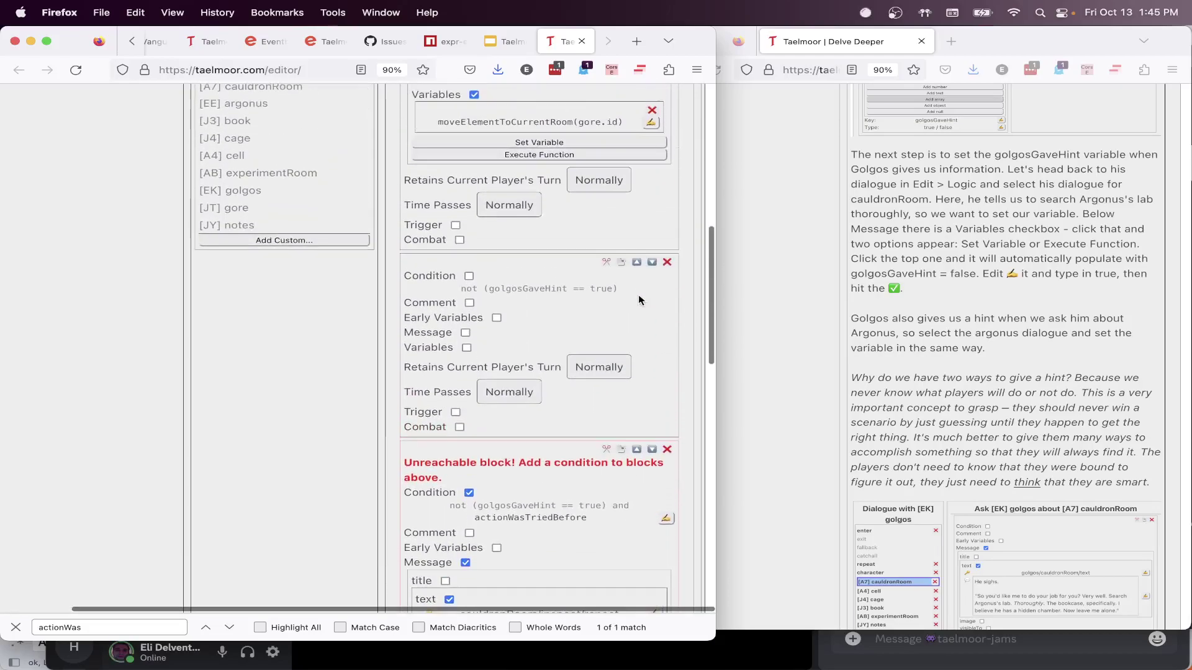
click(637, 263)
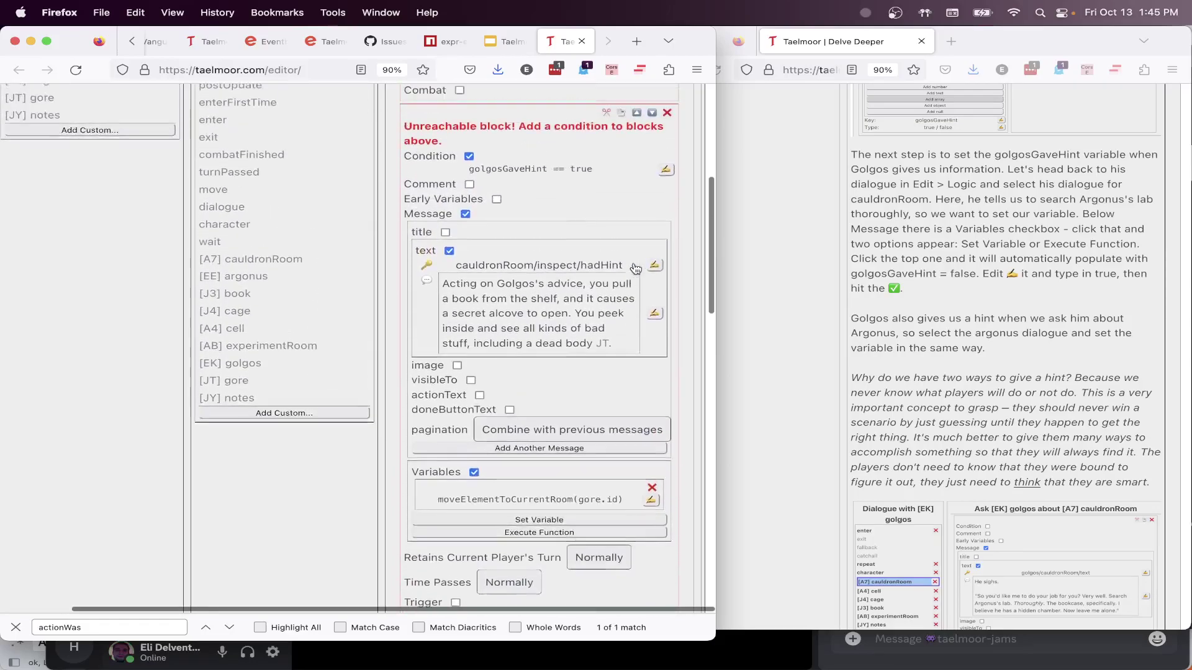
scroll(634, 268, up, 5)
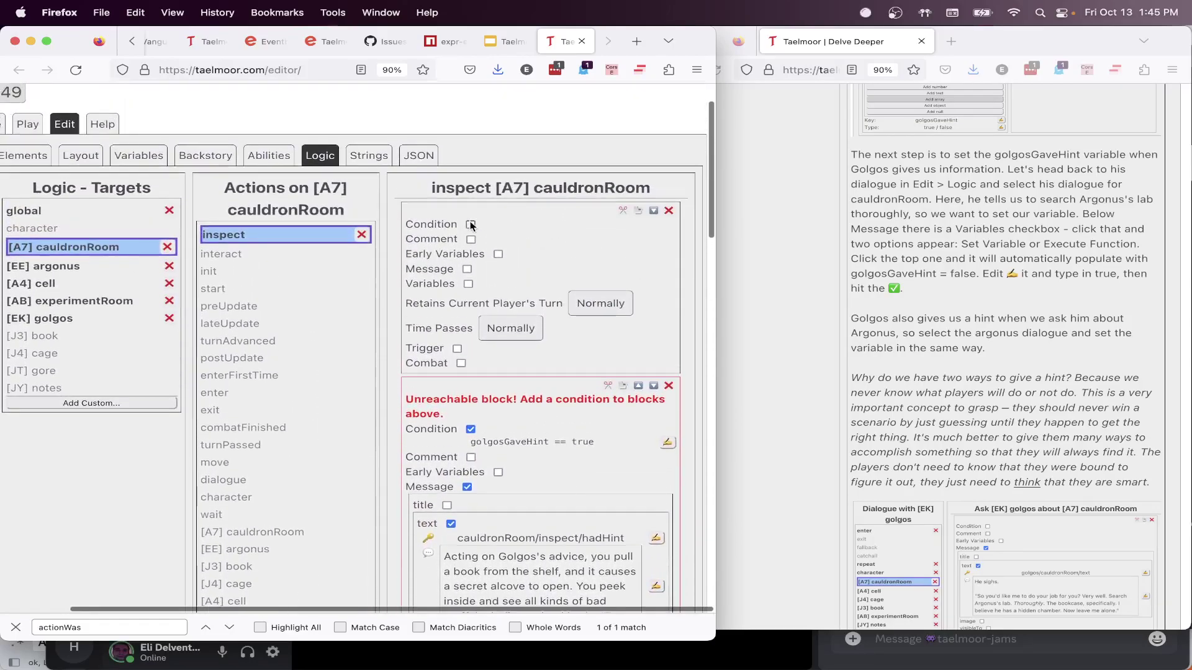
Give the first inspect block the condition elementIsInCurrentRoom(gore.id)
click(470, 224)
click(556, 236)
text(e)
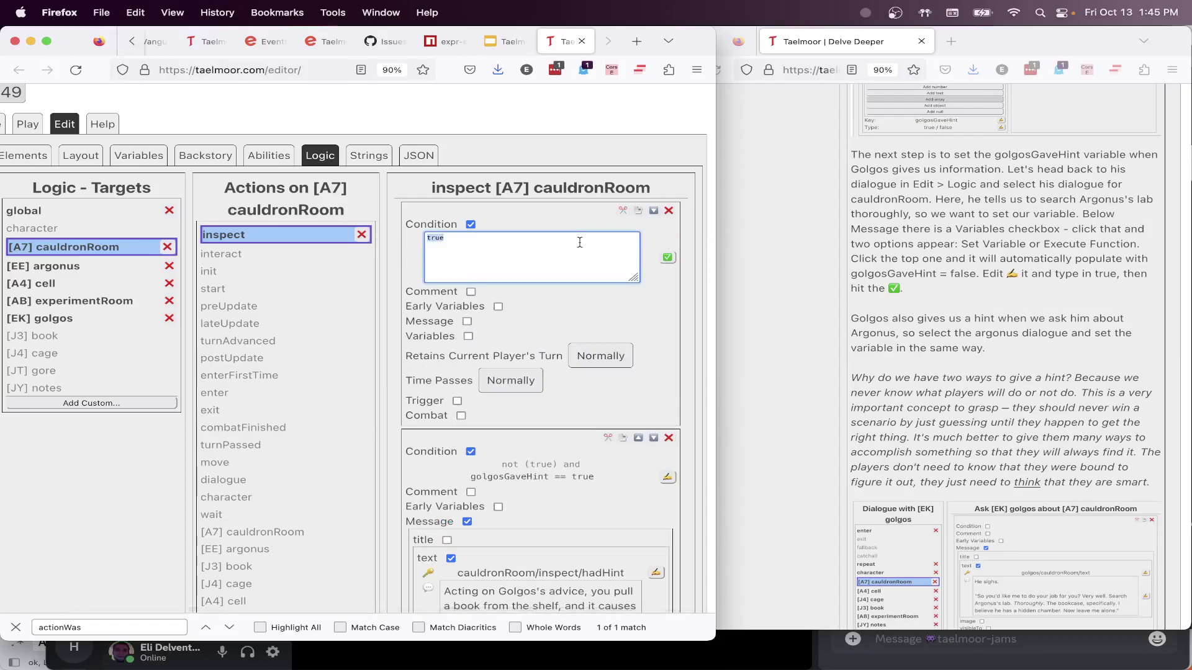
text(leemnt)
key(BackSpace)
text(mentIsInCurrentRoom)
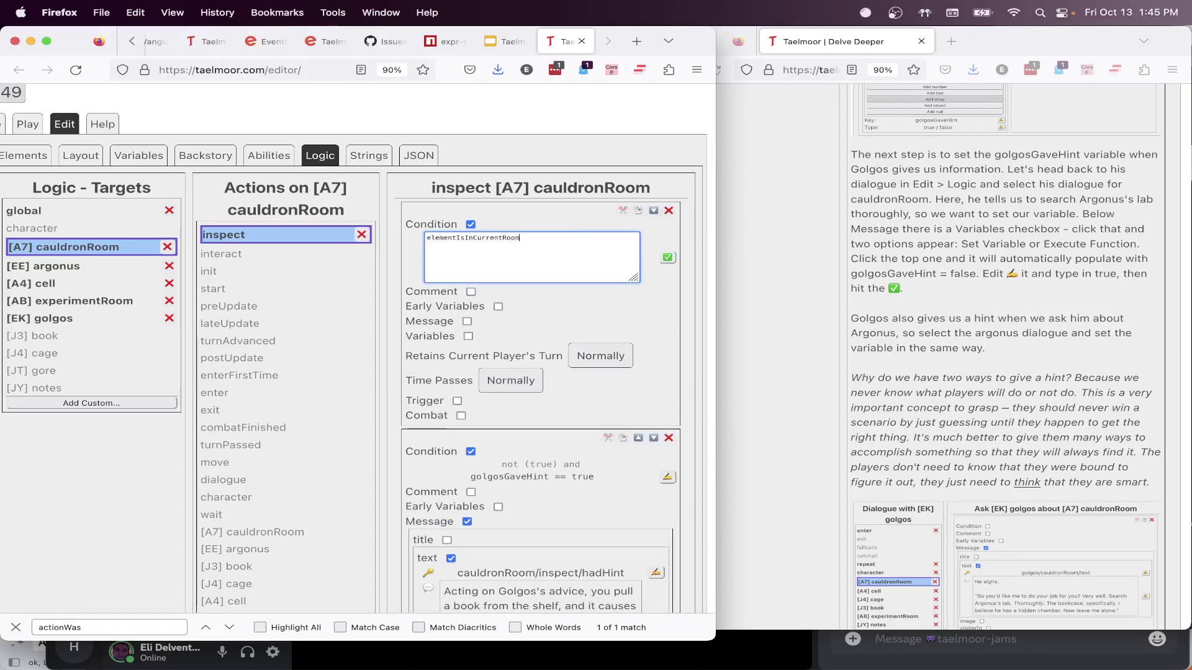
text((gore.id))
click(667, 257)
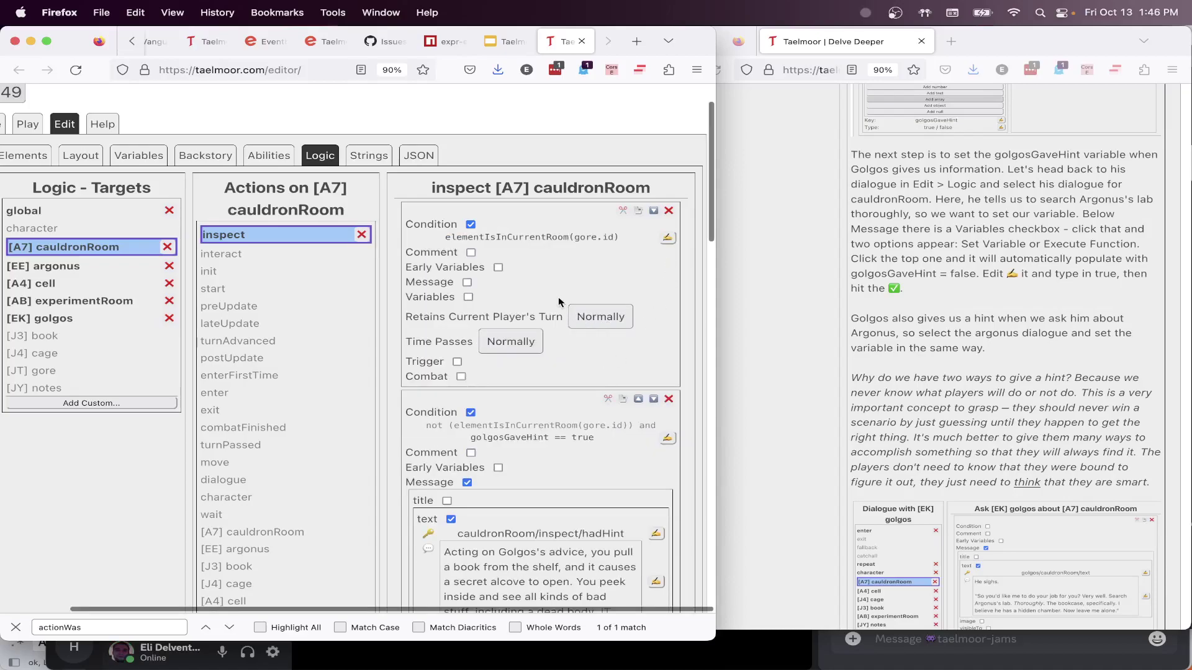
Enable a text message in the elementIsInCurrentRoom(gore.id) block and set its string key to cauldronRoom/inspect/goreFound
scroll(558, 297, up, 2)
scroll(558, 297, left, 1)
scroll(558, 302, up, 1)
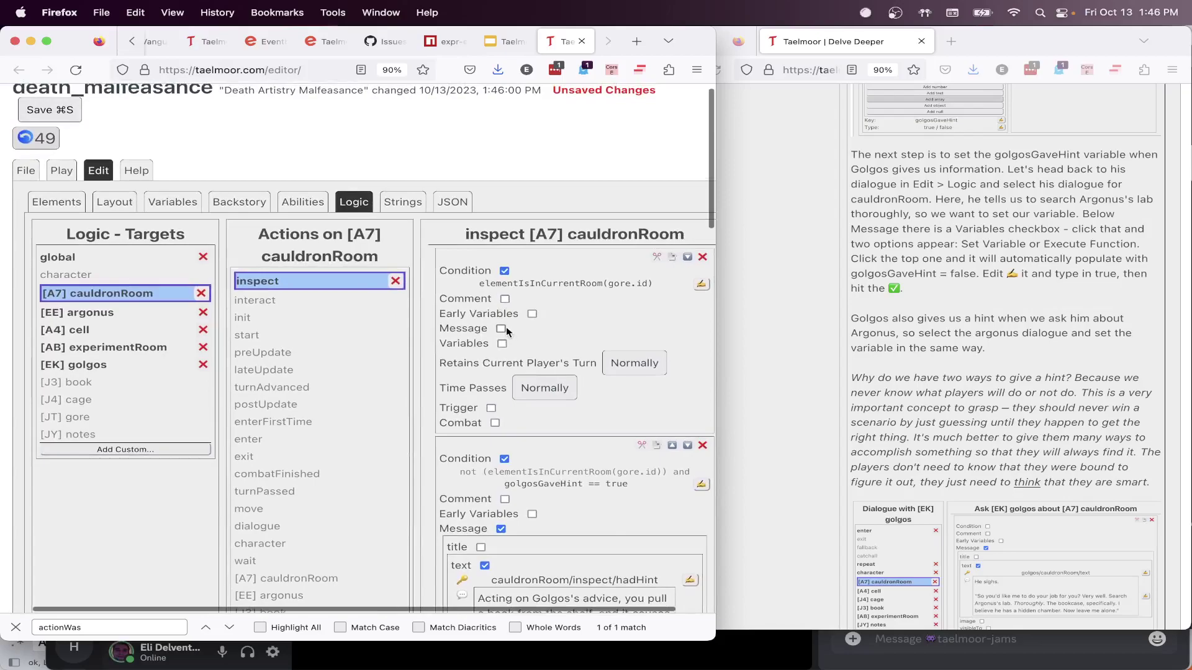
click(501, 328)
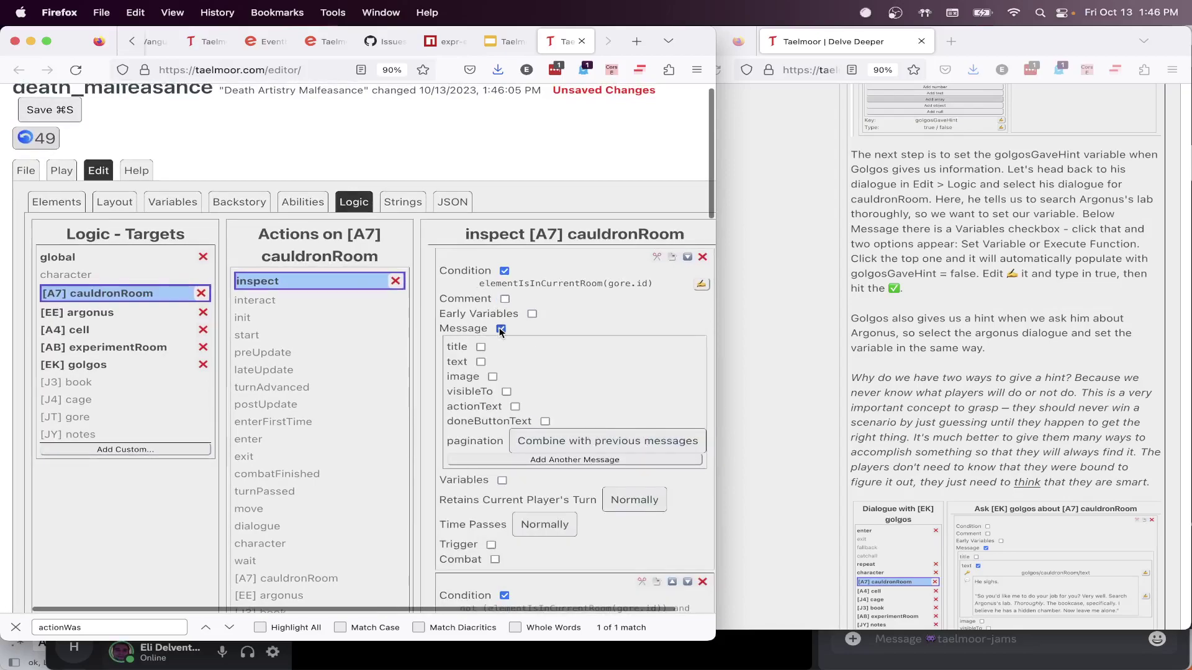
click(485, 366)
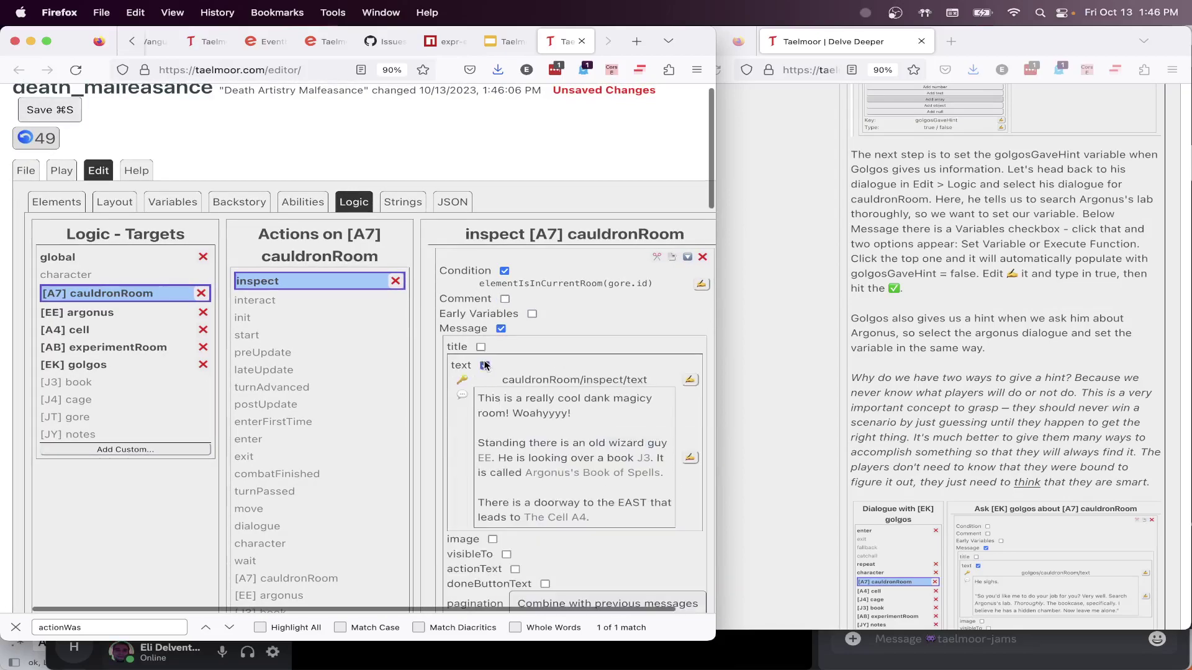
click(689, 380)
double_click(611, 379)
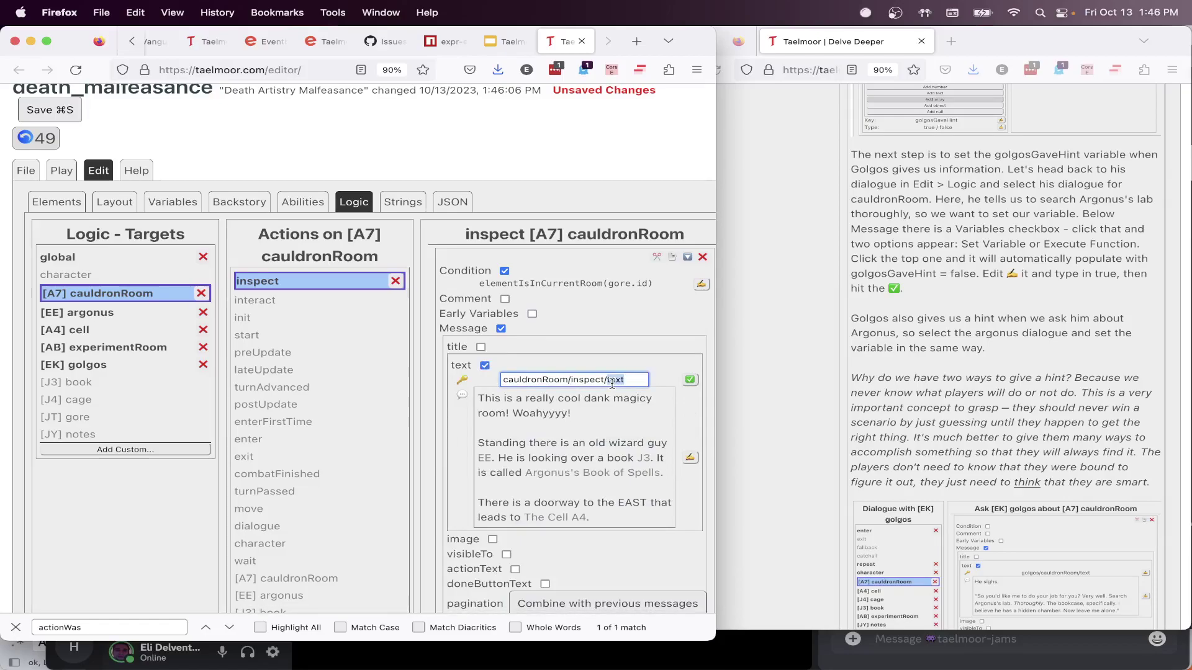
text(goreFound)
click(690, 380)
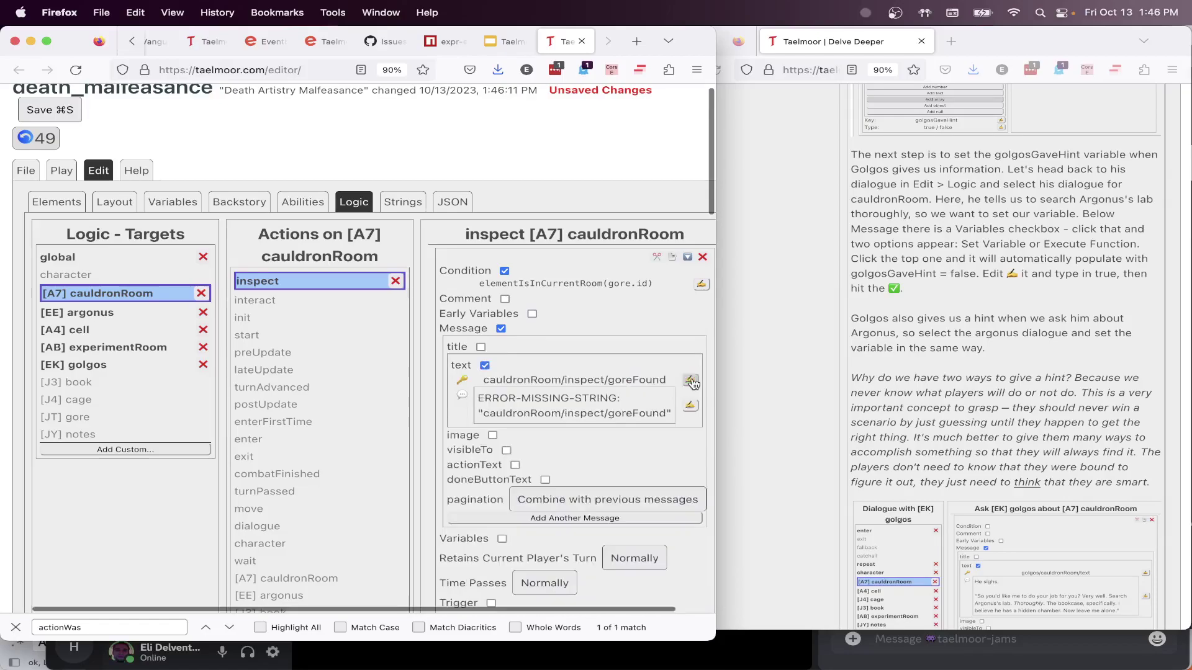
Set the goreFound message text to "Now that you already found the secret alcove, there is no more exploring to do."
click(690, 413)
triple_click(618, 406)
key(BackSpace)
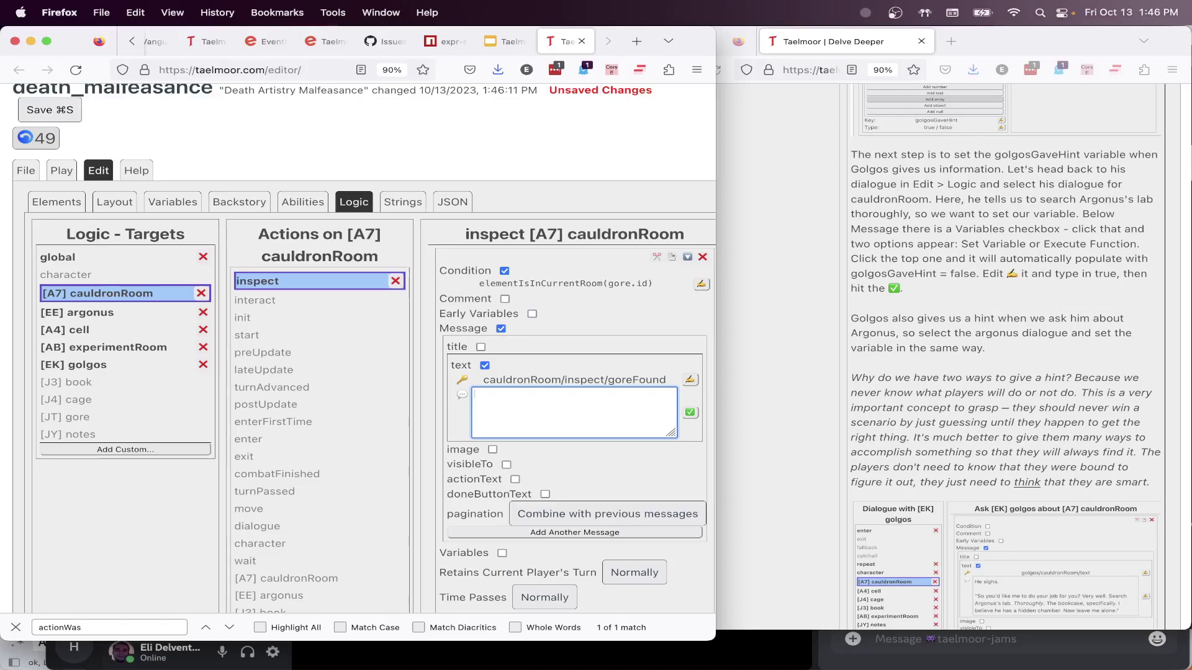
text(Now that you already g)
text(ound the secret alvove,)
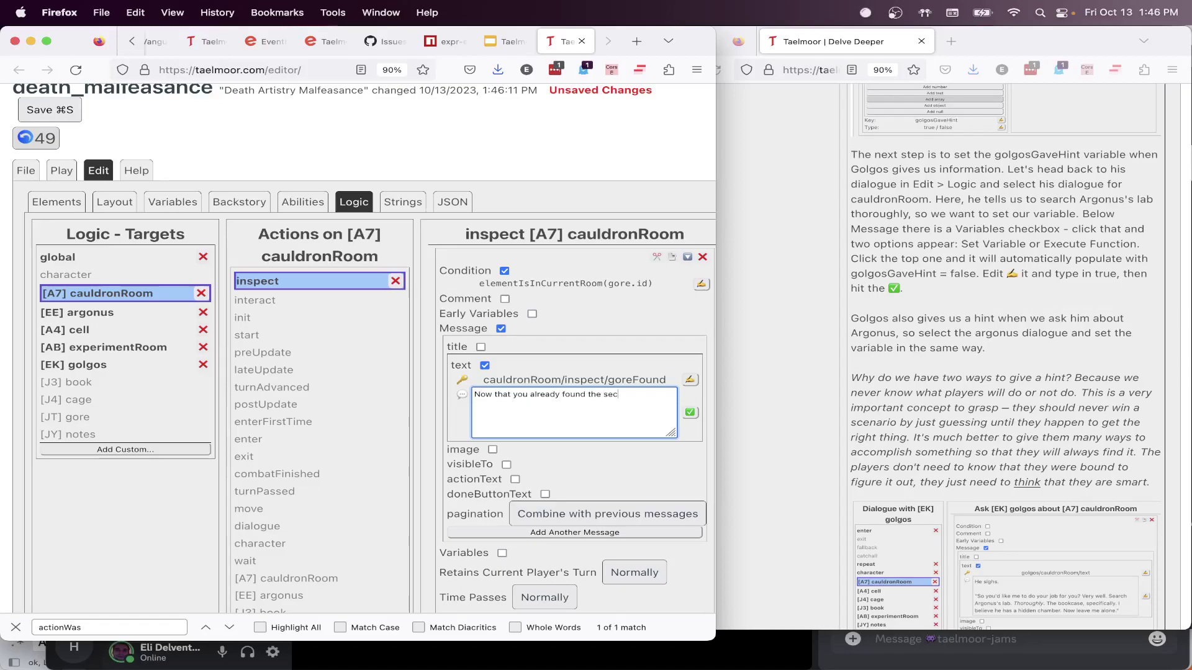
key(BackSpace)
key(BackSpace)
key(BackSpace)
key(BackSpace)
key(BackSpace)
text(cove, there is no more exploring to do)
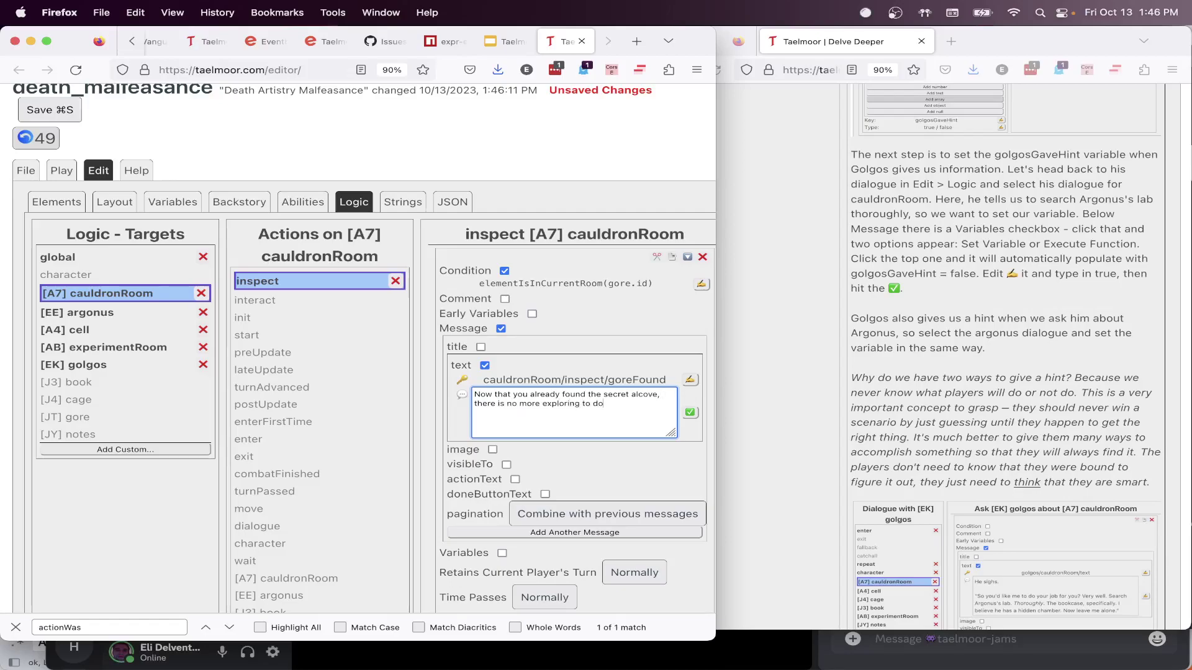
text(.)
click(691, 416)
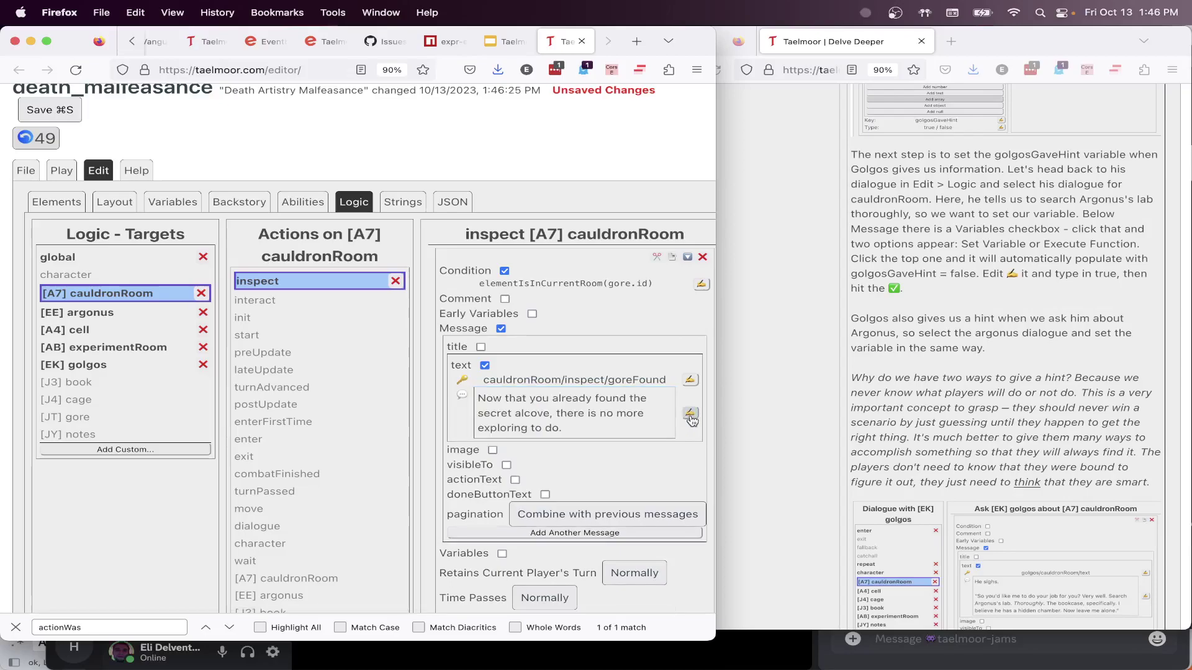
Replay the running scenario with the new goreFound block and accept a partial replay up to the turn-order error
scroll(397, 311, up, 2)
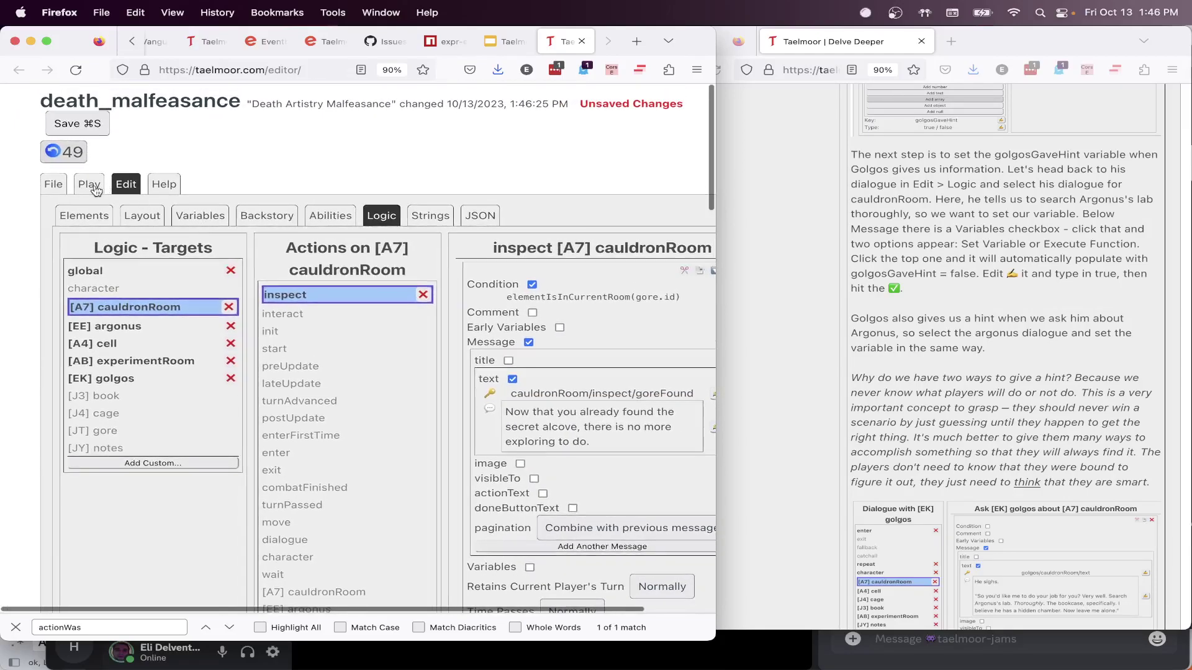
click(93, 185)
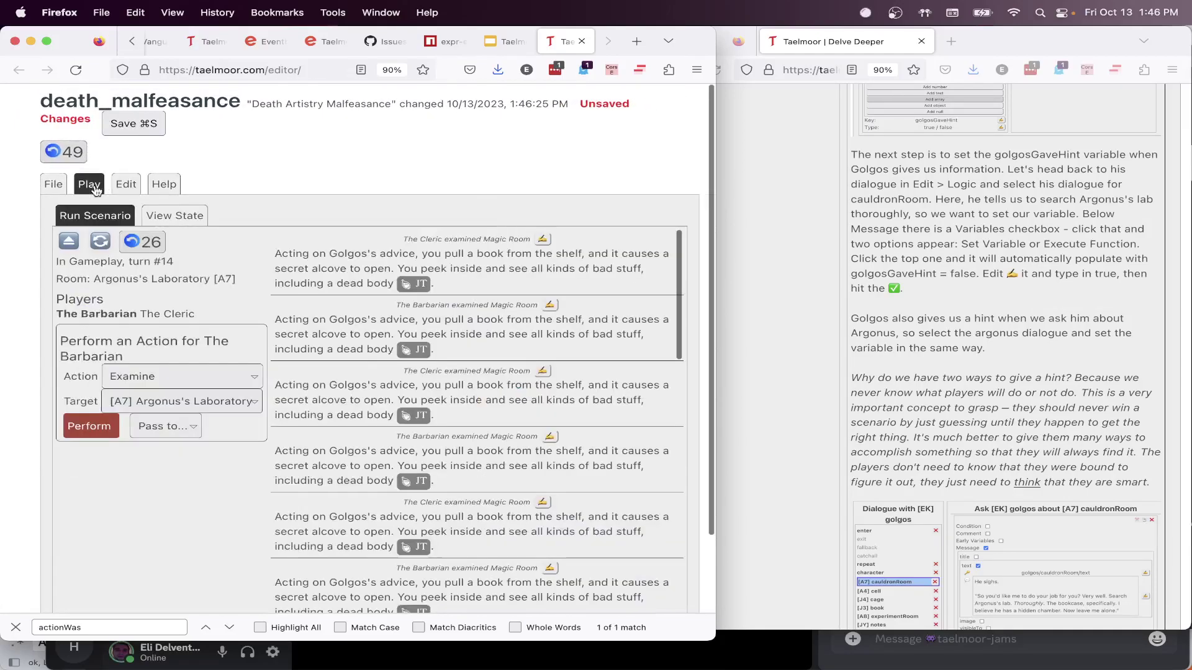
click(100, 241)
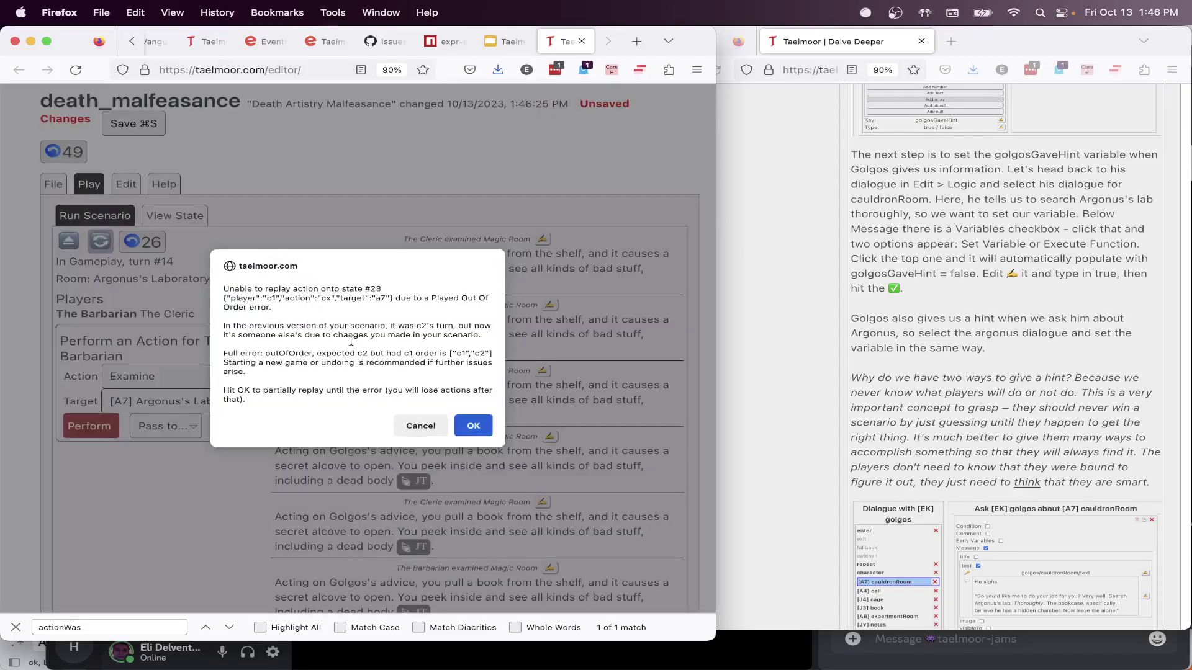
click(477, 429)
Compare the Barbarian's secret alcove message with the Cleric's following examine message in the replayed log
drag(481, 350, 283, 303)
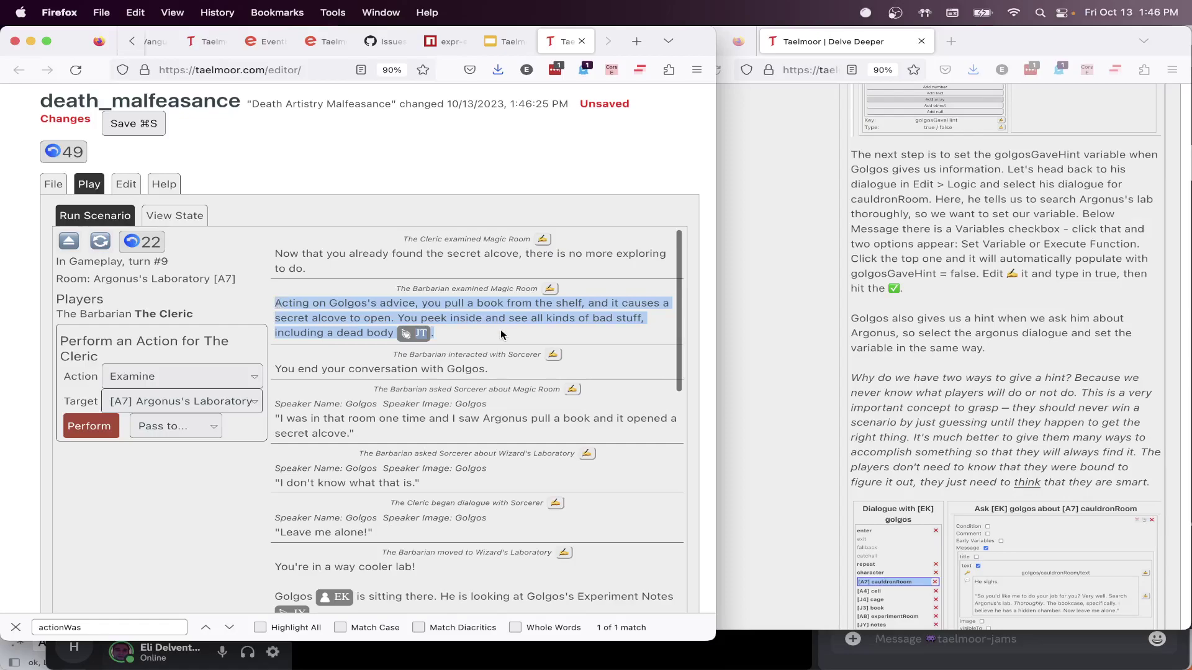
drag(503, 335, 287, 302)
drag(362, 273, 258, 256)
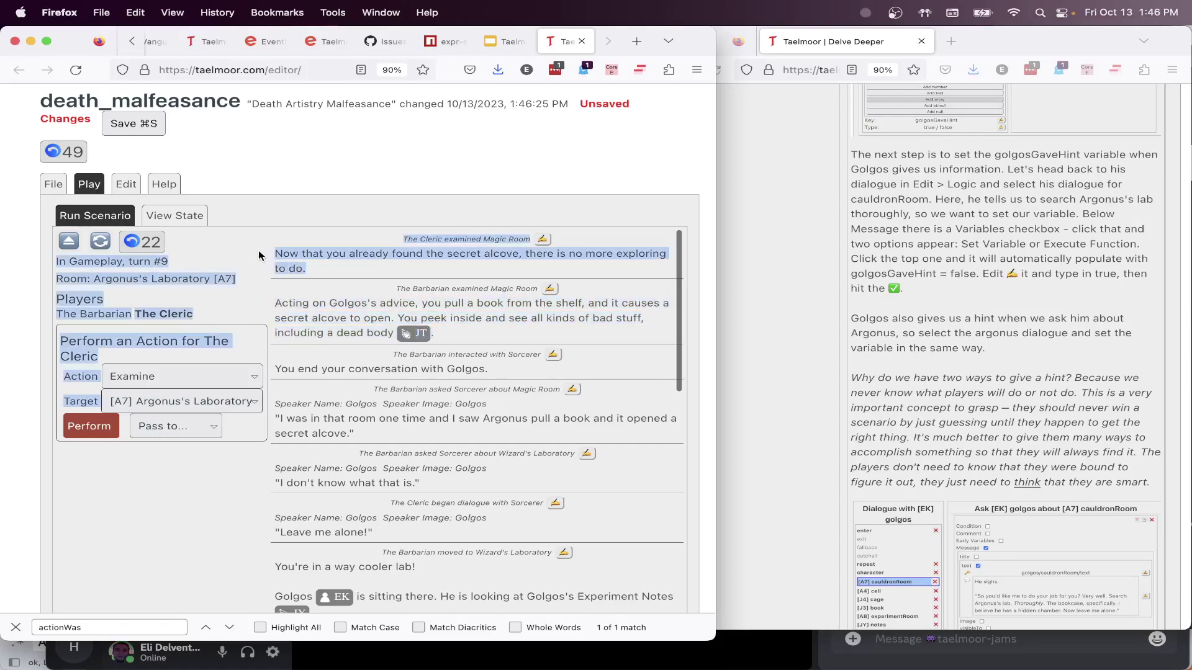
Have the Cleric examine Argonus's Laboratory seven more times and review the messages in the play log
click(268, 359)
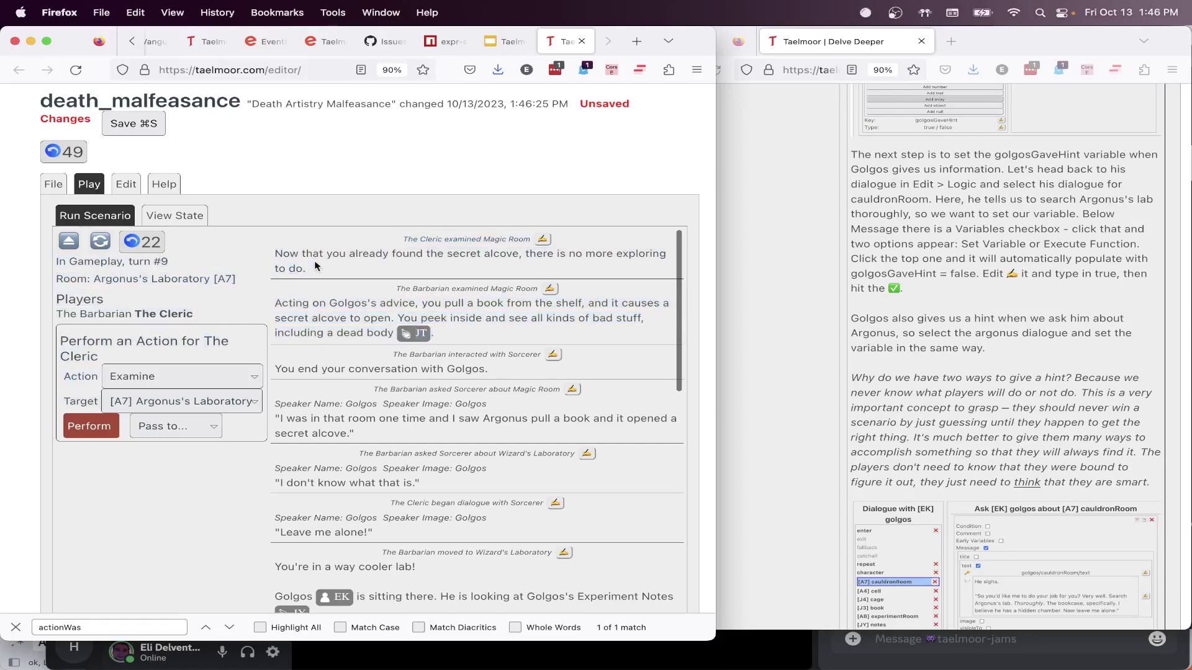
click(93, 427)
click(93, 427)
click(93, 427)
click(93, 427)
click(93, 427)
click(93, 427)
click(93, 427)
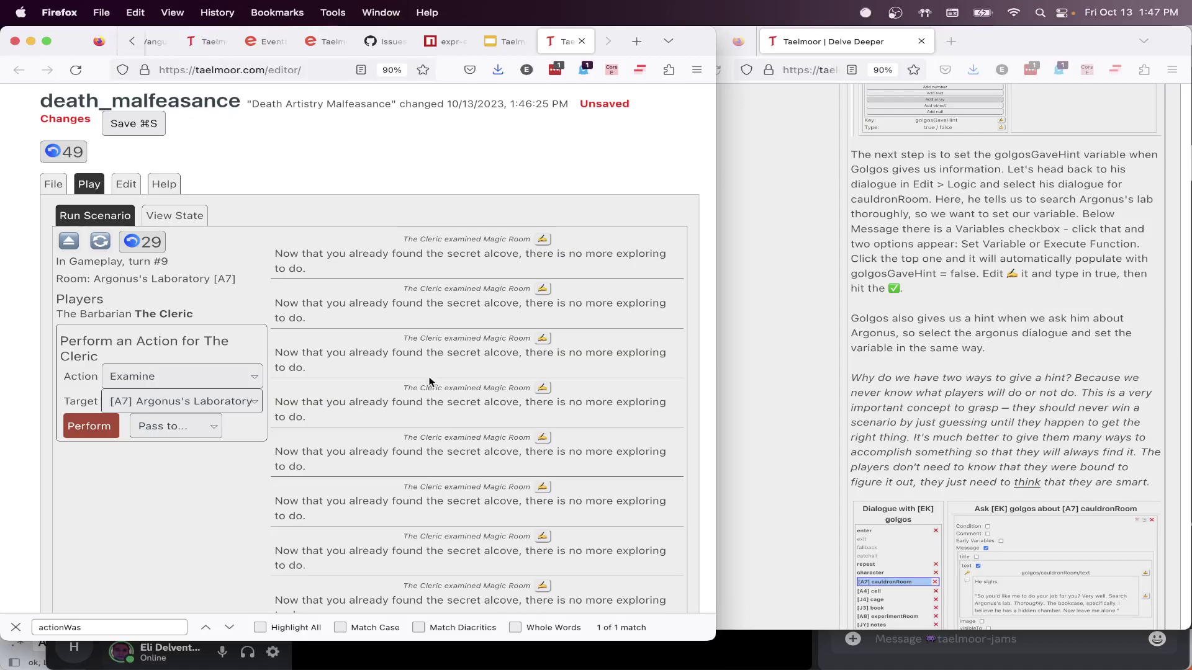
scroll(429, 381, down, 5)
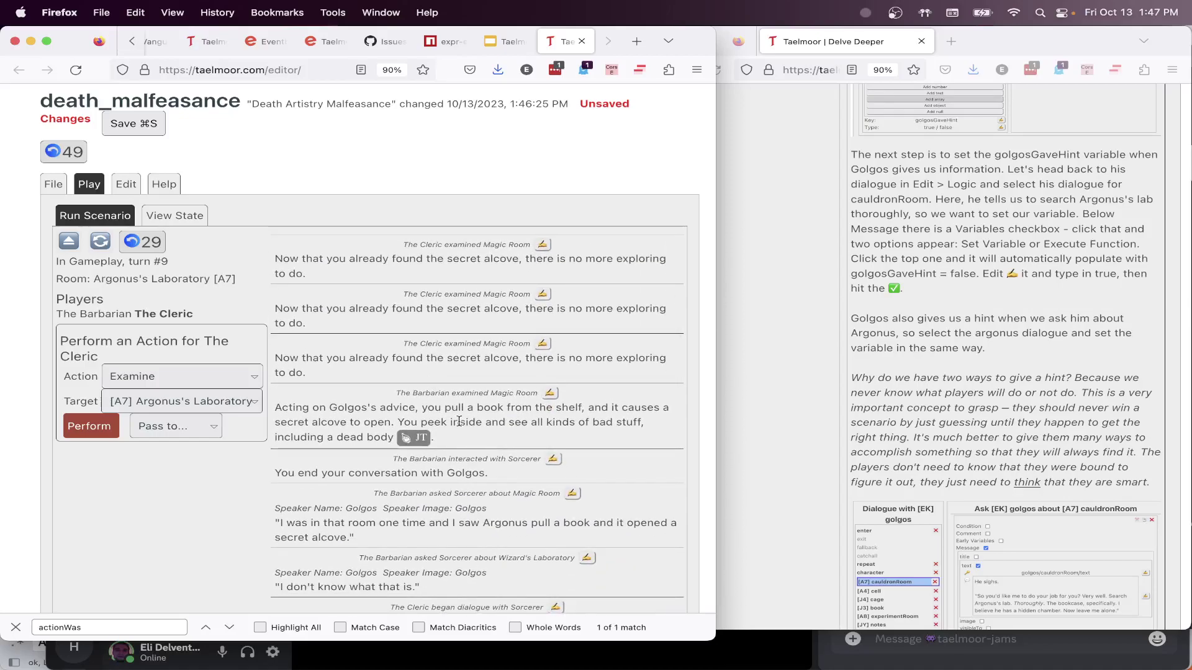
Add a new logic block for using the cage on argonus
scroll(945, 393, down, 5)
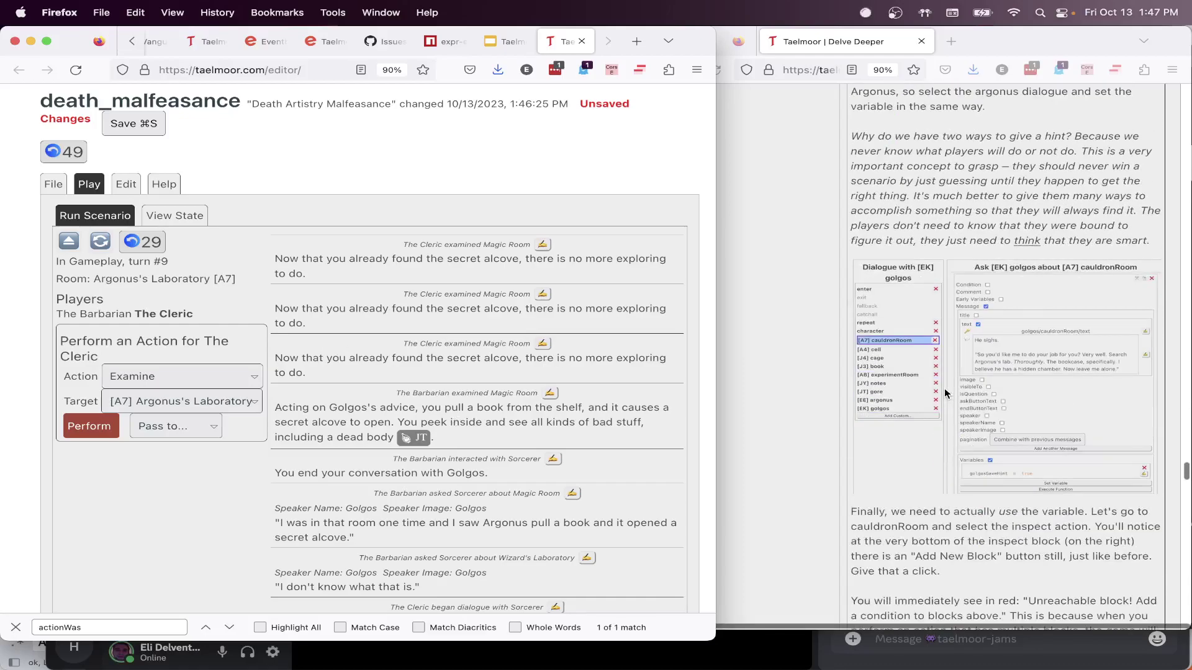
scroll(945, 394, down, 8)
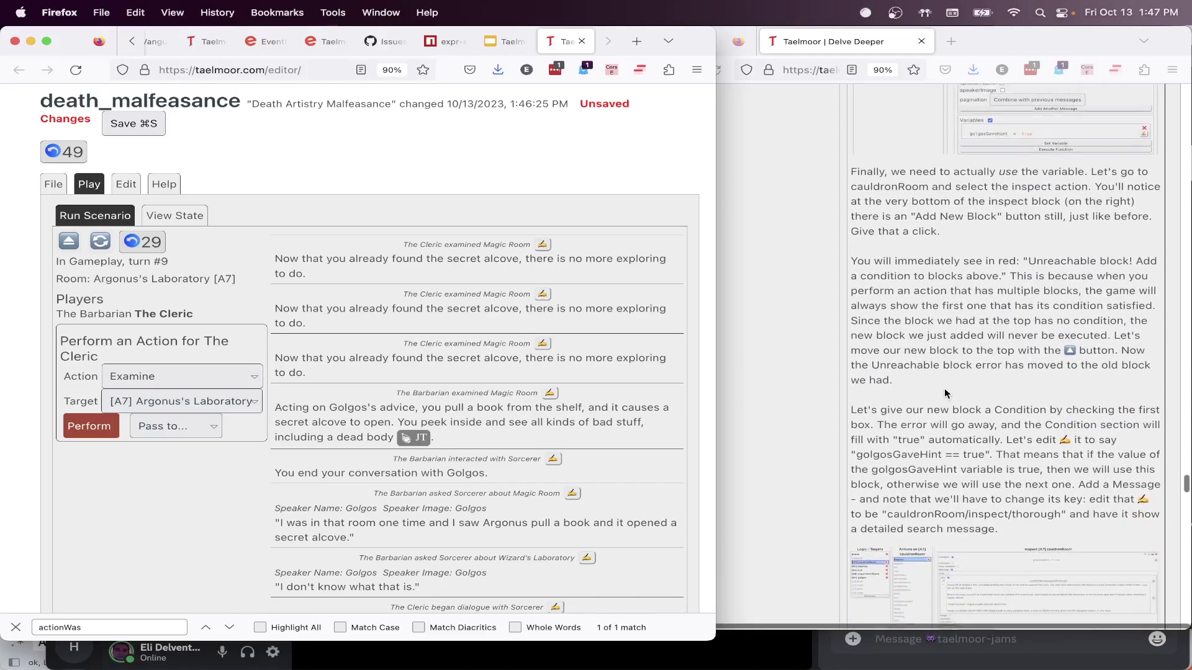
click(128, 185)
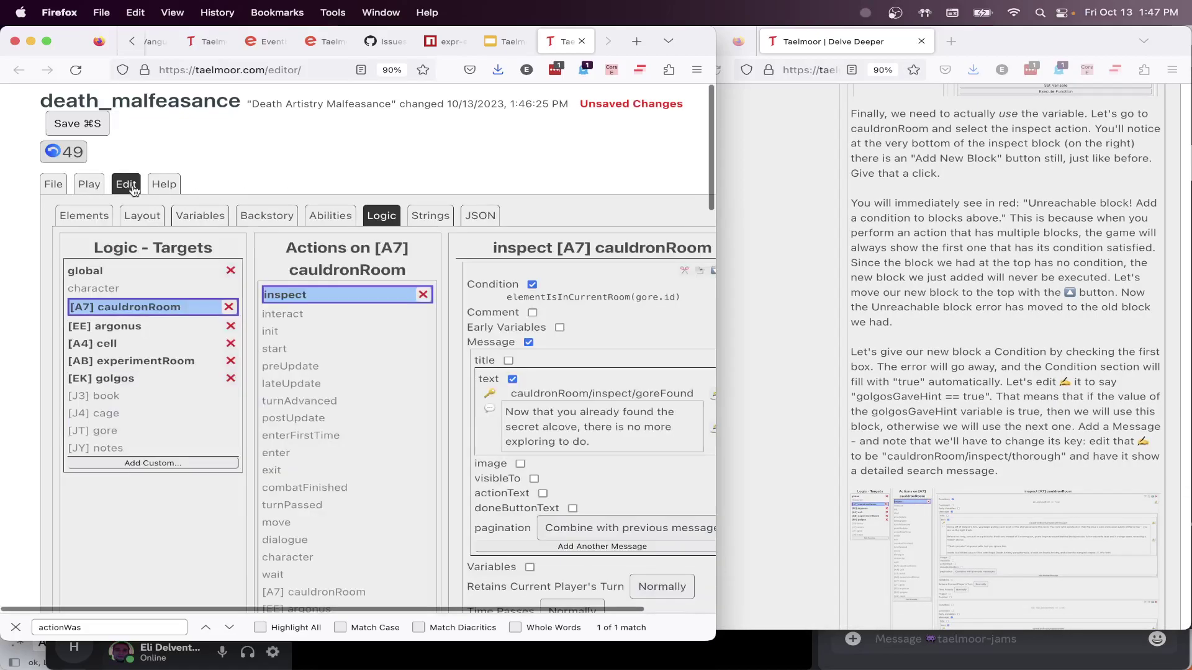
click(173, 381)
click(121, 327)
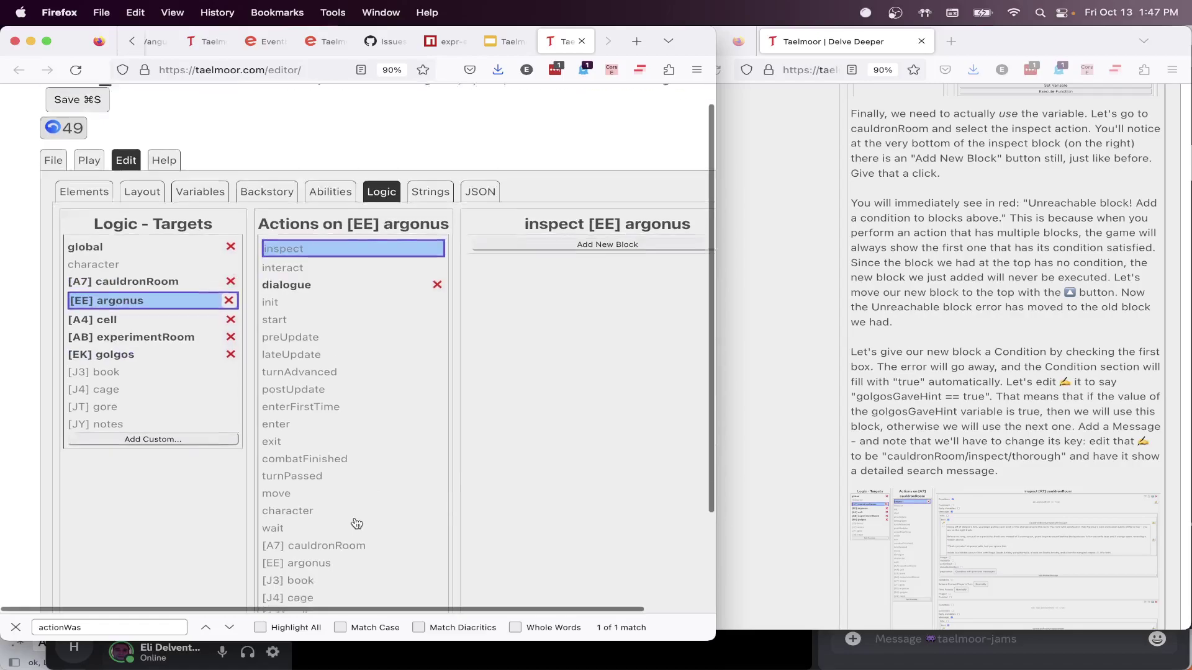
scroll(433, 512, down, 3)
click(314, 520)
scroll(520, 260, up, 2)
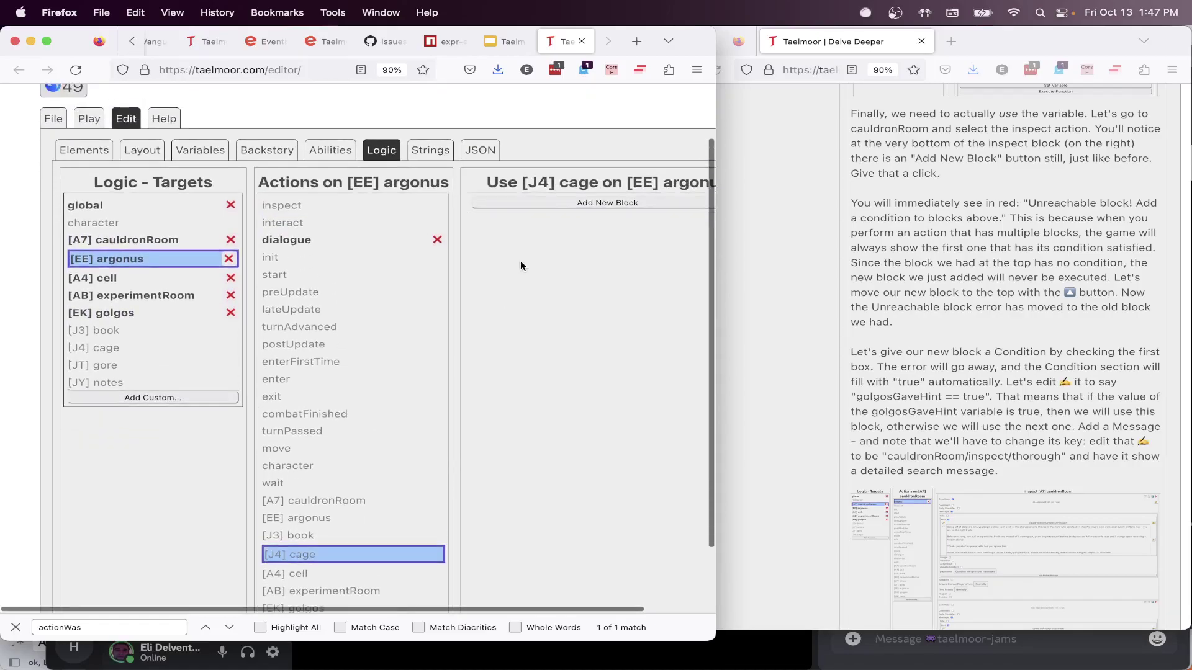
scroll(524, 258, right, 2)
click(551, 208)
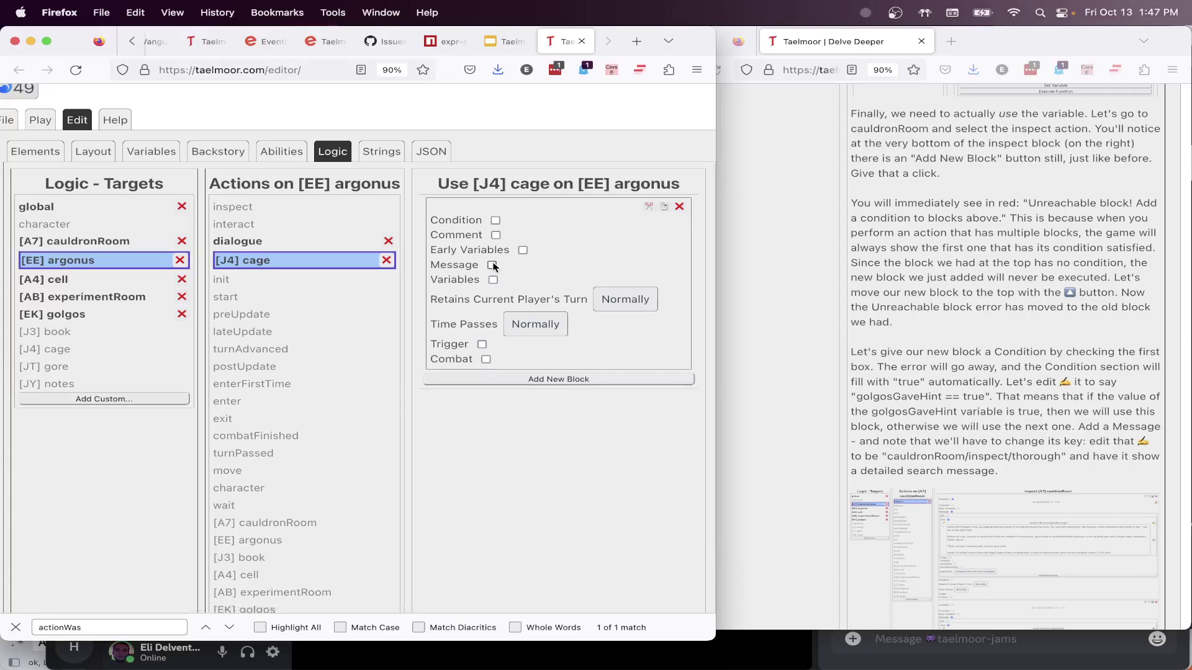
Enable a text message in the cage-on-argonus block and set it to "You arrest Argonus! He is bad! Good job!"
click(492, 265)
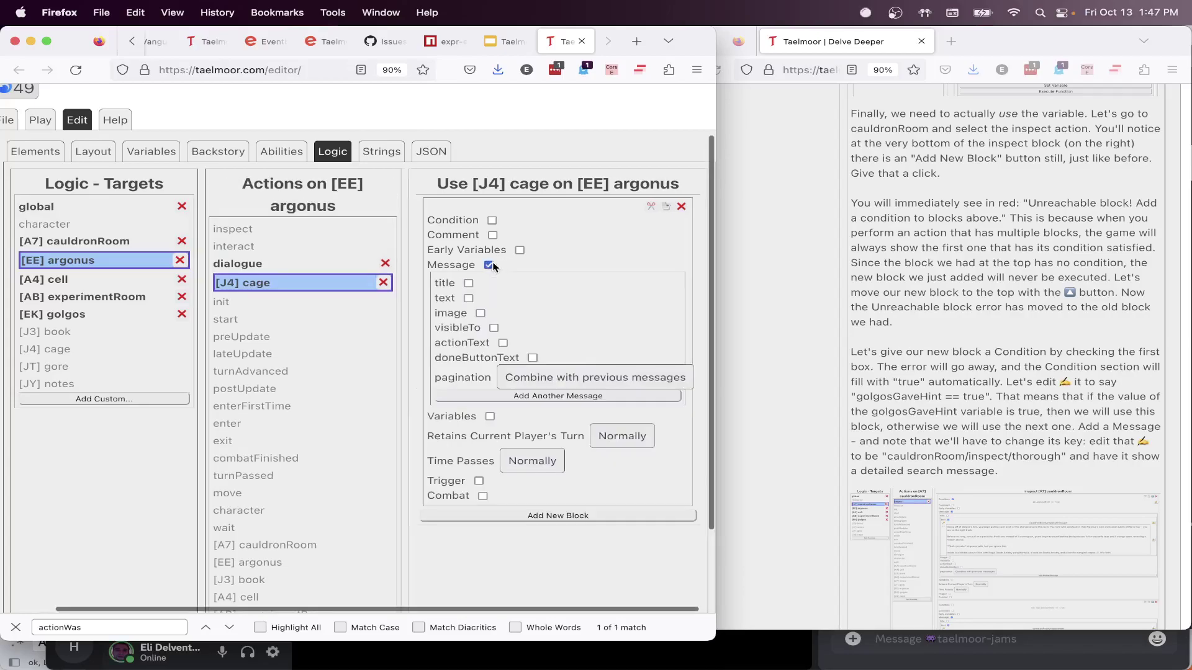
click(468, 299)
click(669, 341)
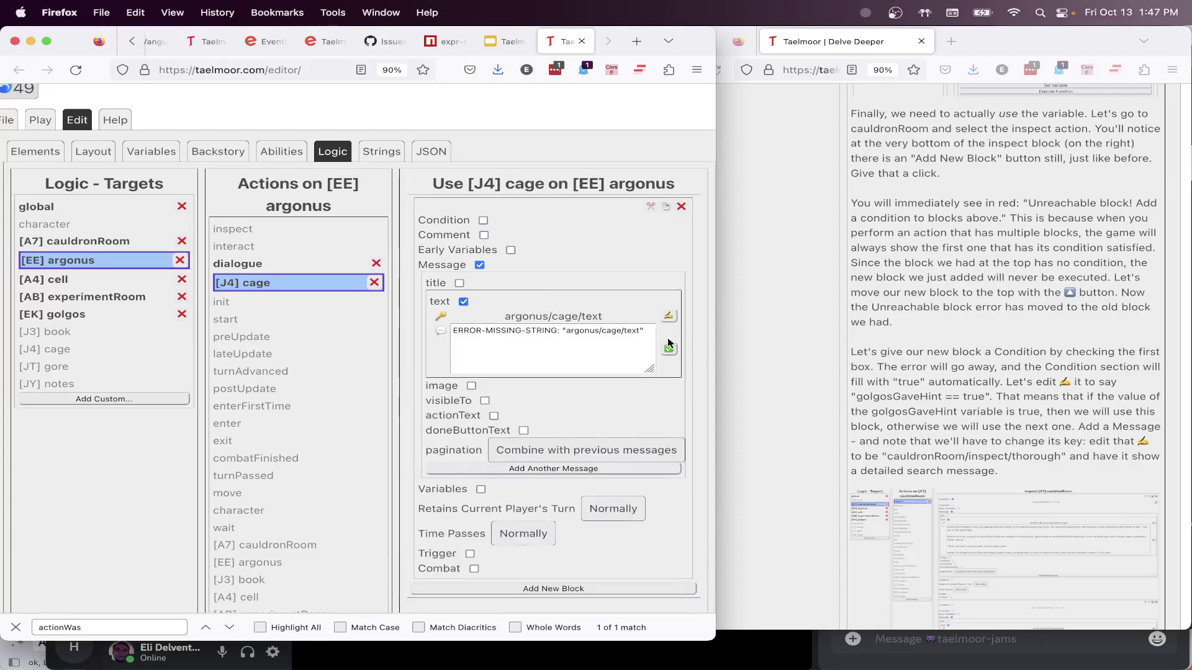
text(You arres)
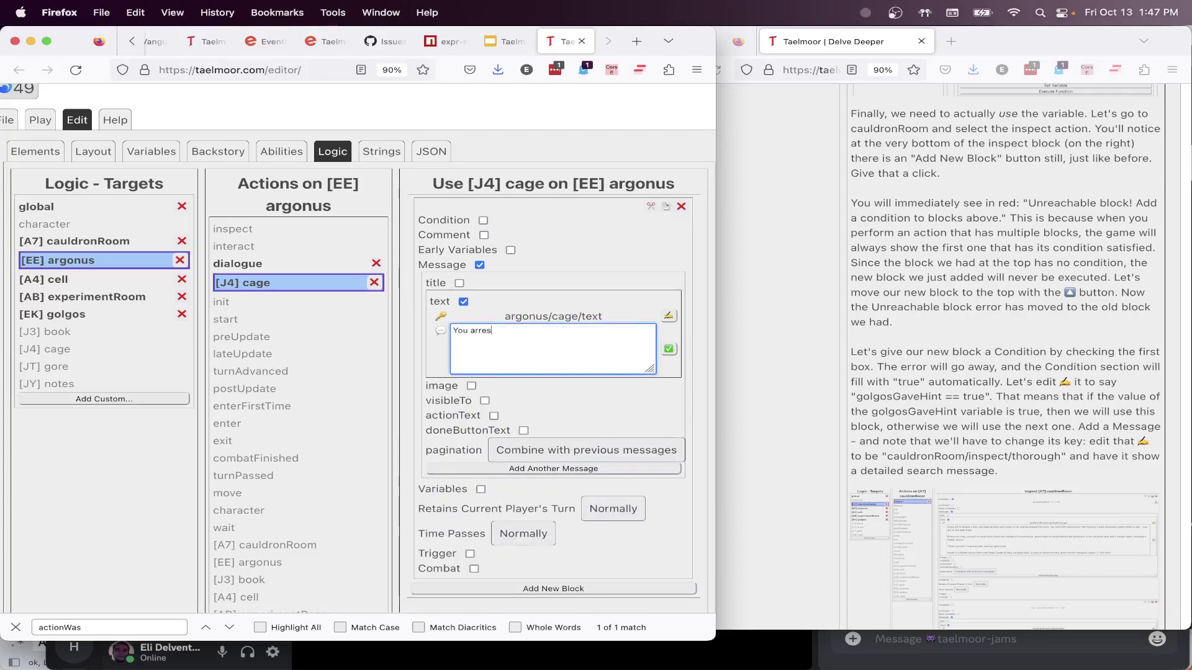
text(t Argonus! He is bad! Good job!)
click(669, 350)
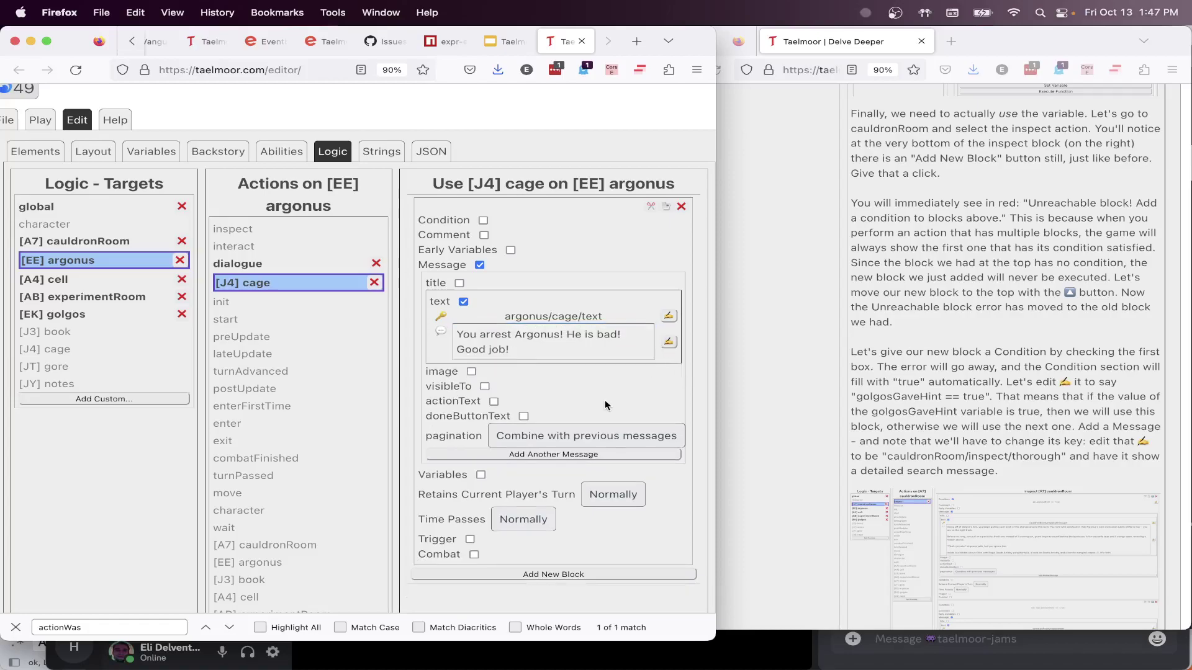
Enable variables in the cage-on-argonus block and add the function call winGame()
click(481, 475)
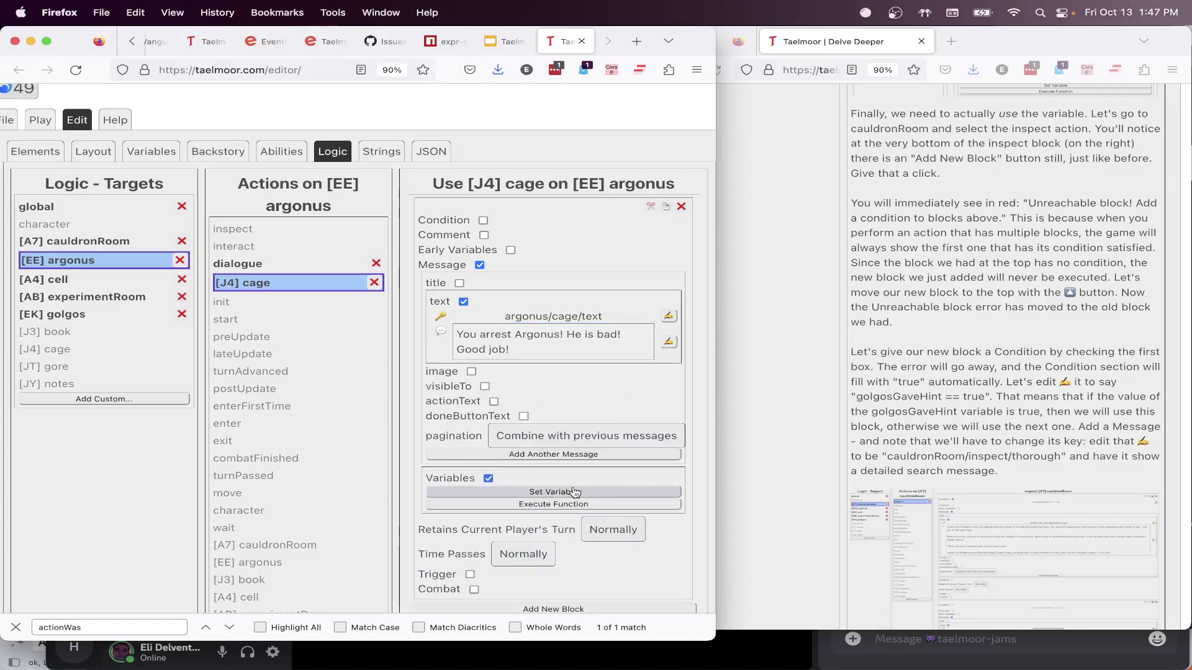
click(572, 501)
text(winGame())
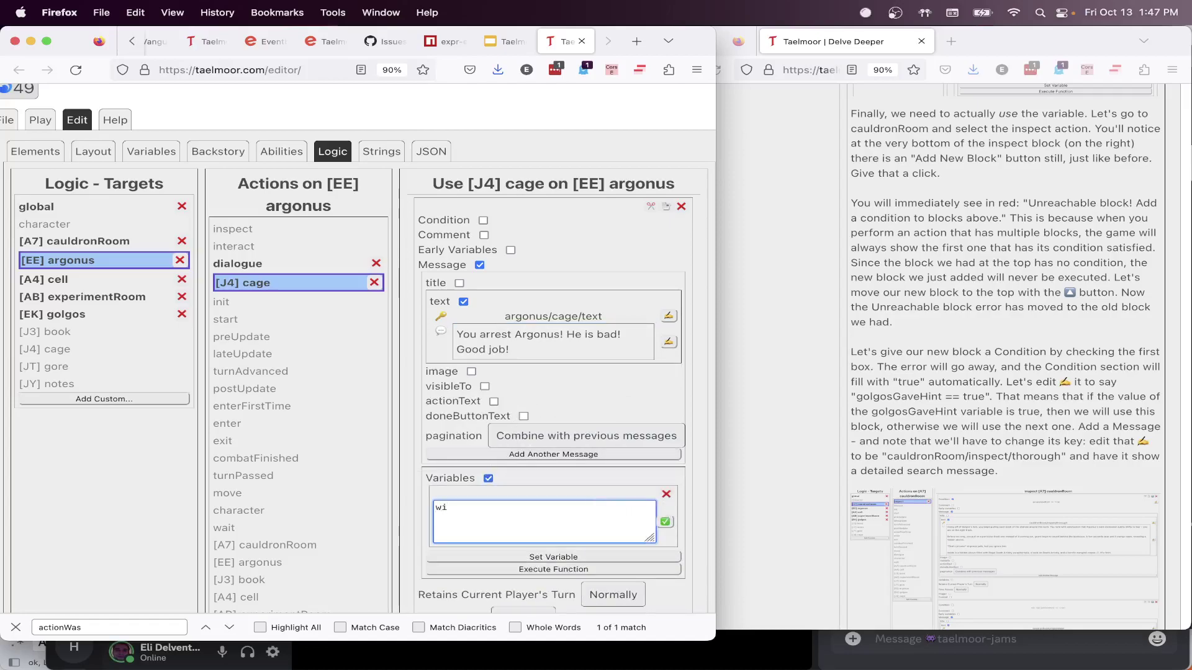
click(669, 521)
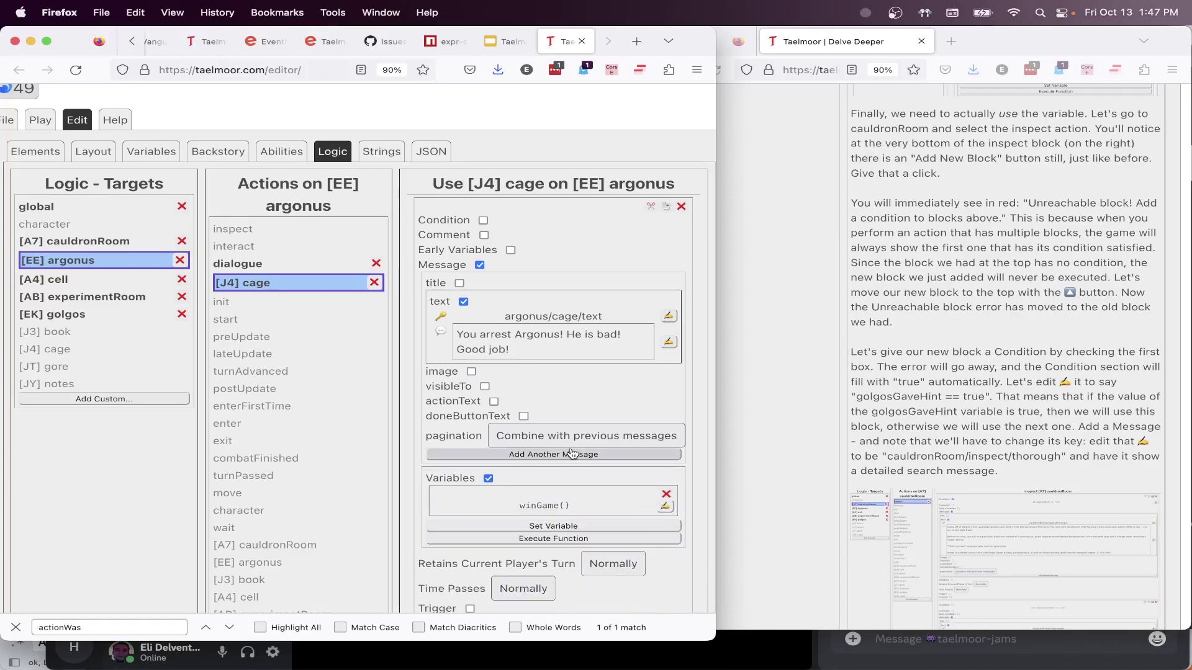
Check which actions the Cleric can perform in the running scenario
scroll(571, 453, left, 2)
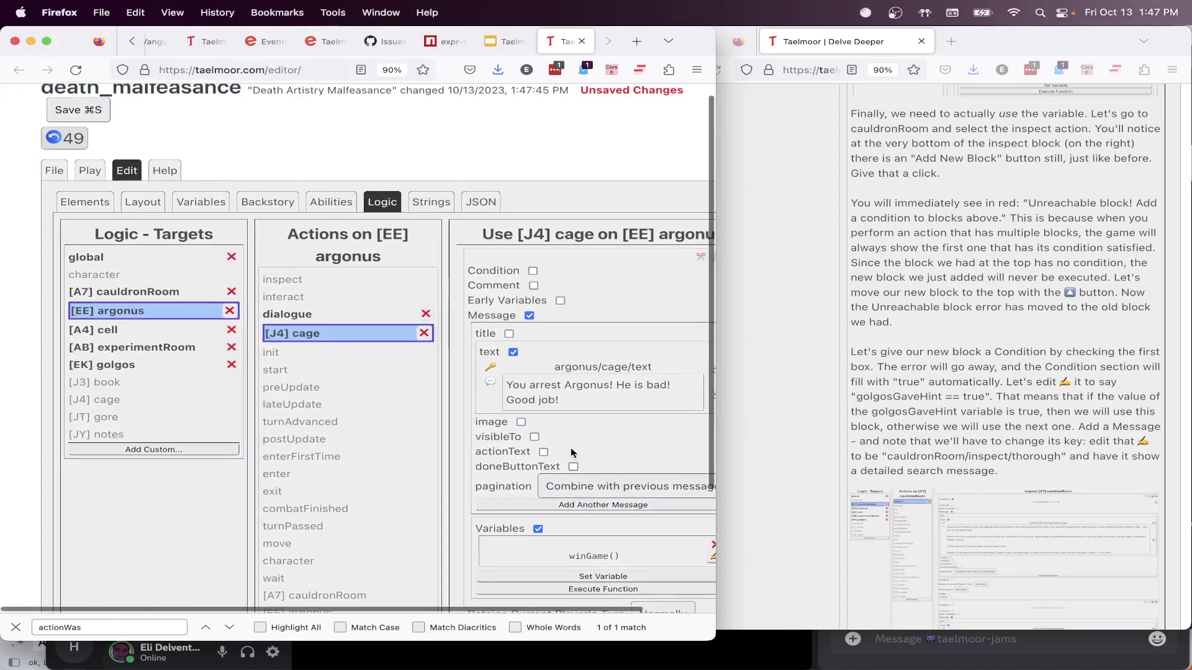
click(88, 171)
click(181, 368)
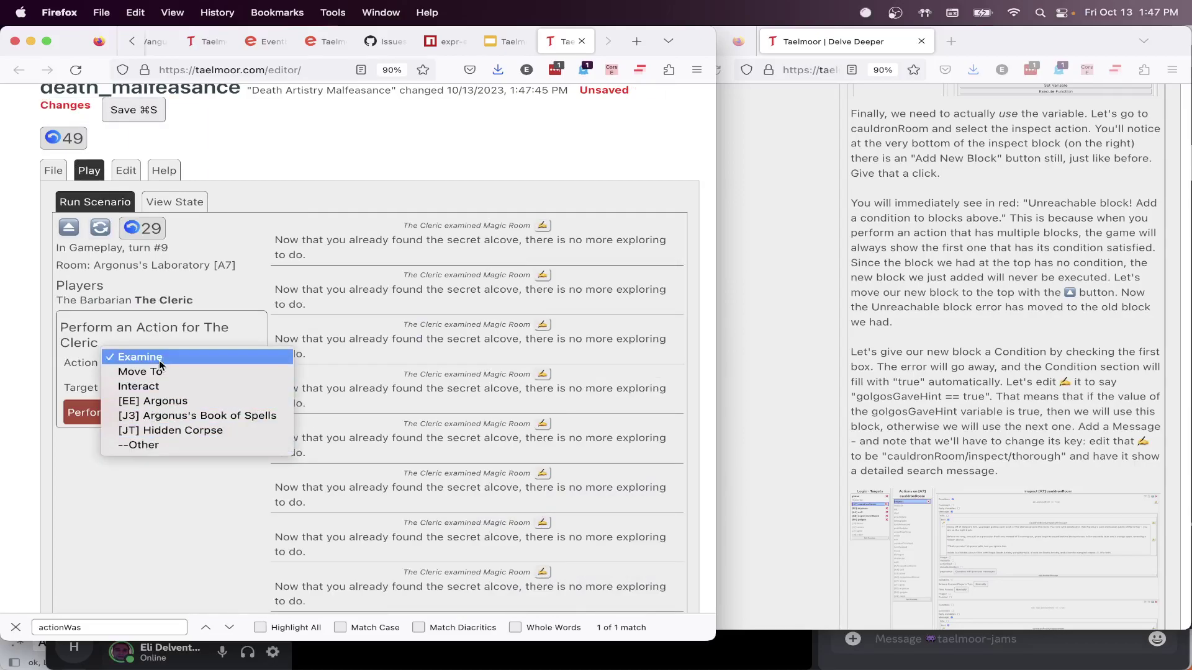
click(195, 490)
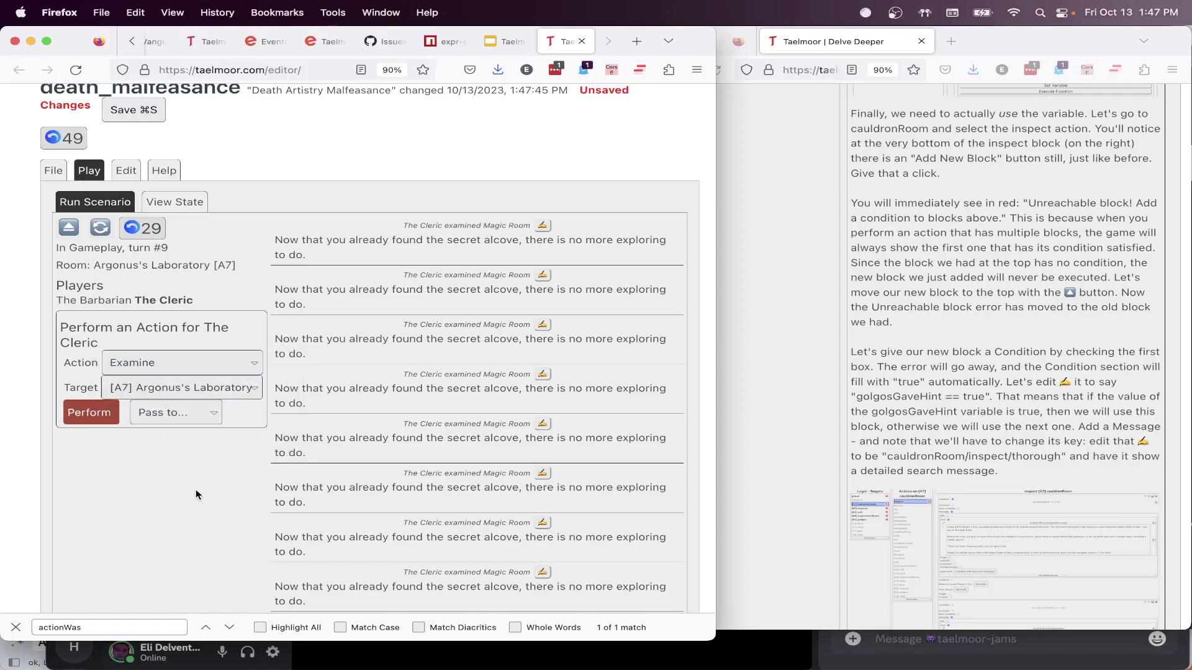
Set the location of the cage element to Everywhere / Inventory
click(127, 170)
click(96, 204)
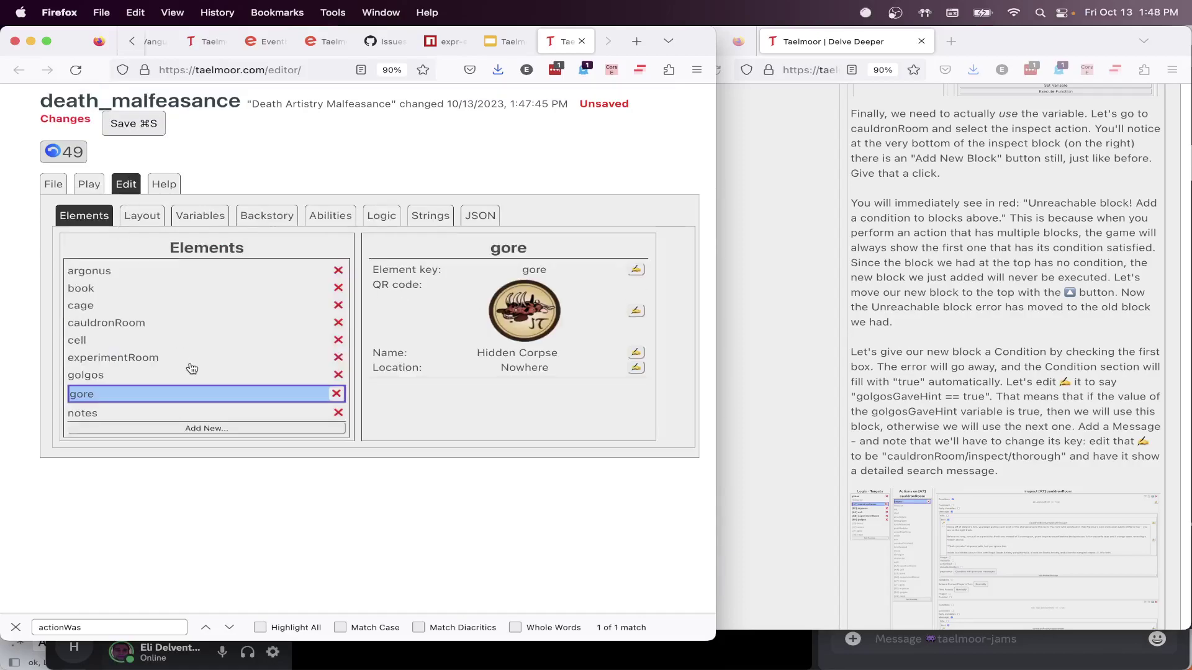
click(99, 307)
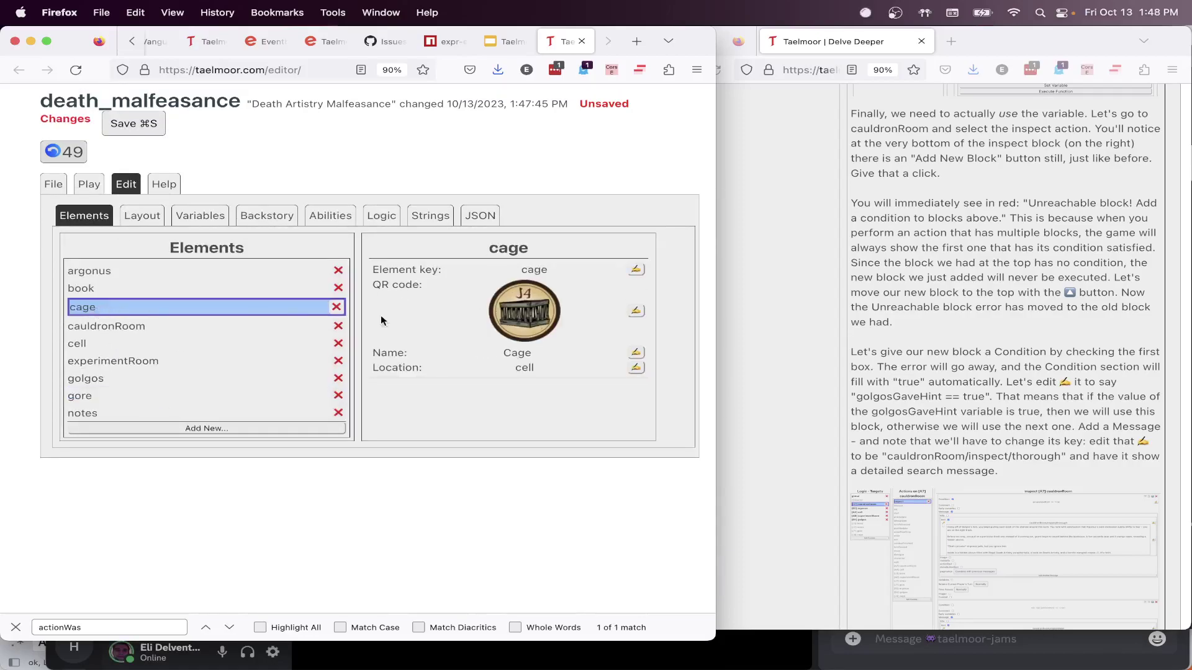
click(635, 369)
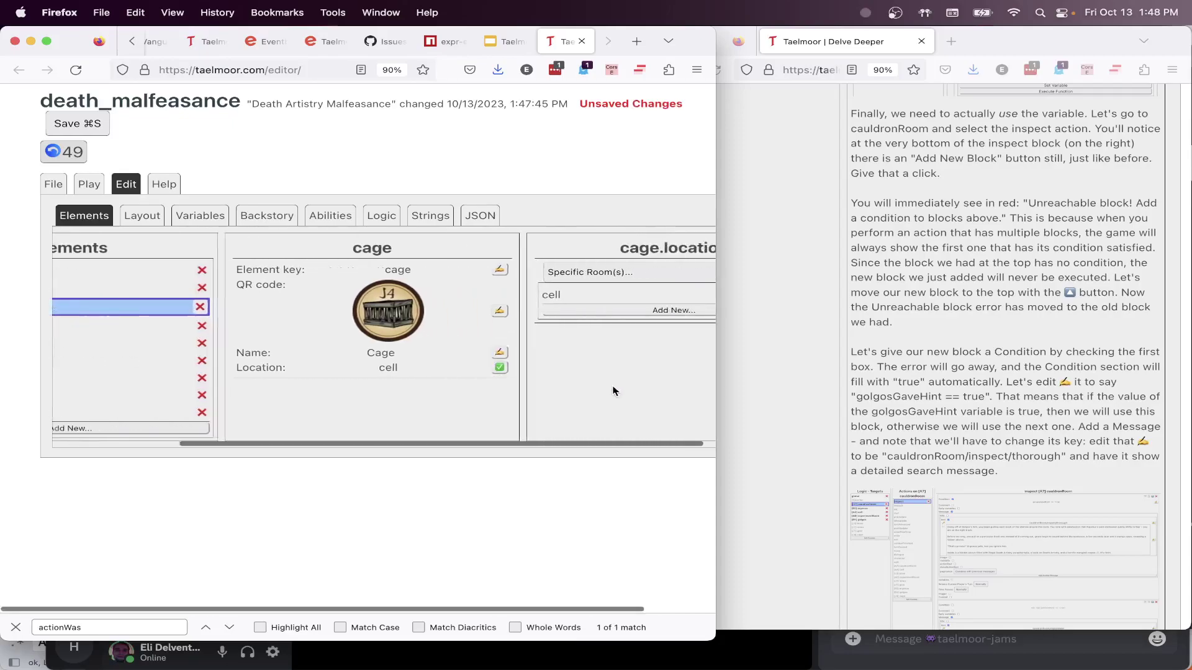
click(582, 274)
click(562, 241)
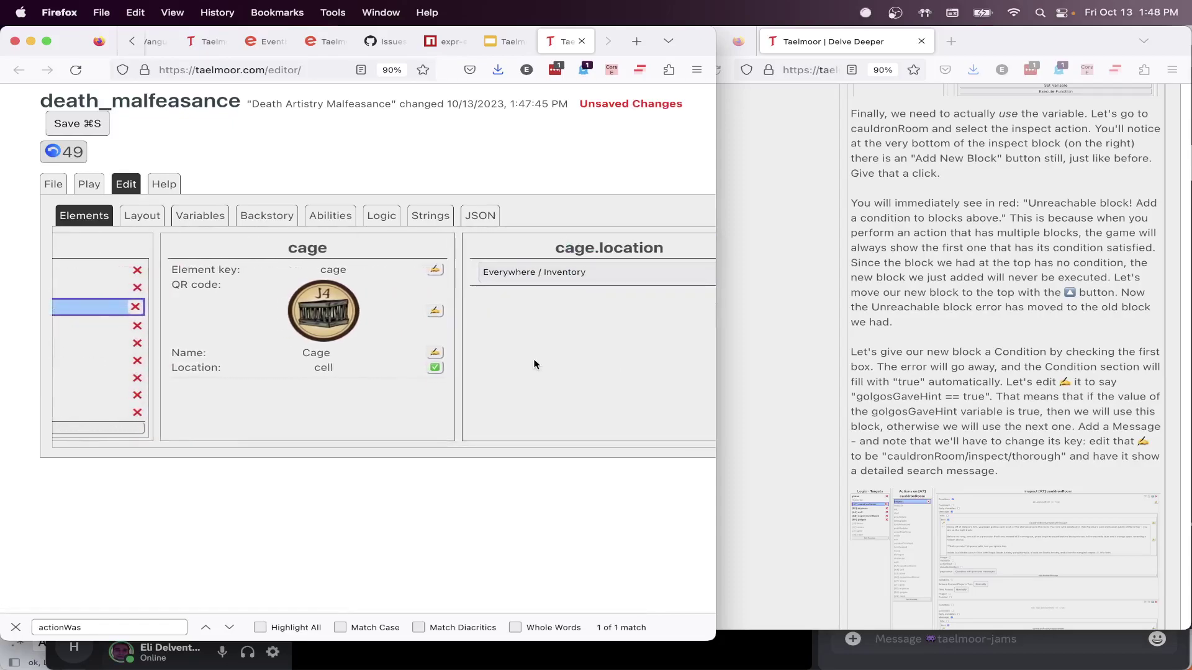
click(435, 369)
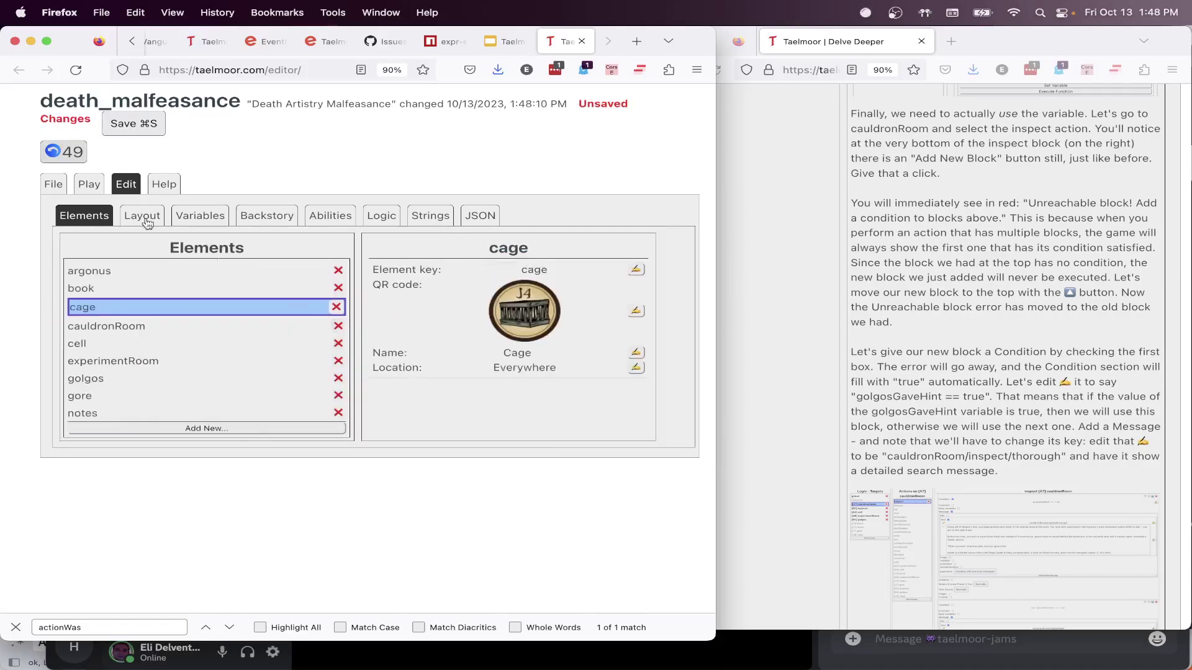
Test the Cleric using the Cage on Argonus in the running scenario, check the resulting messages and undo the action
click(91, 184)
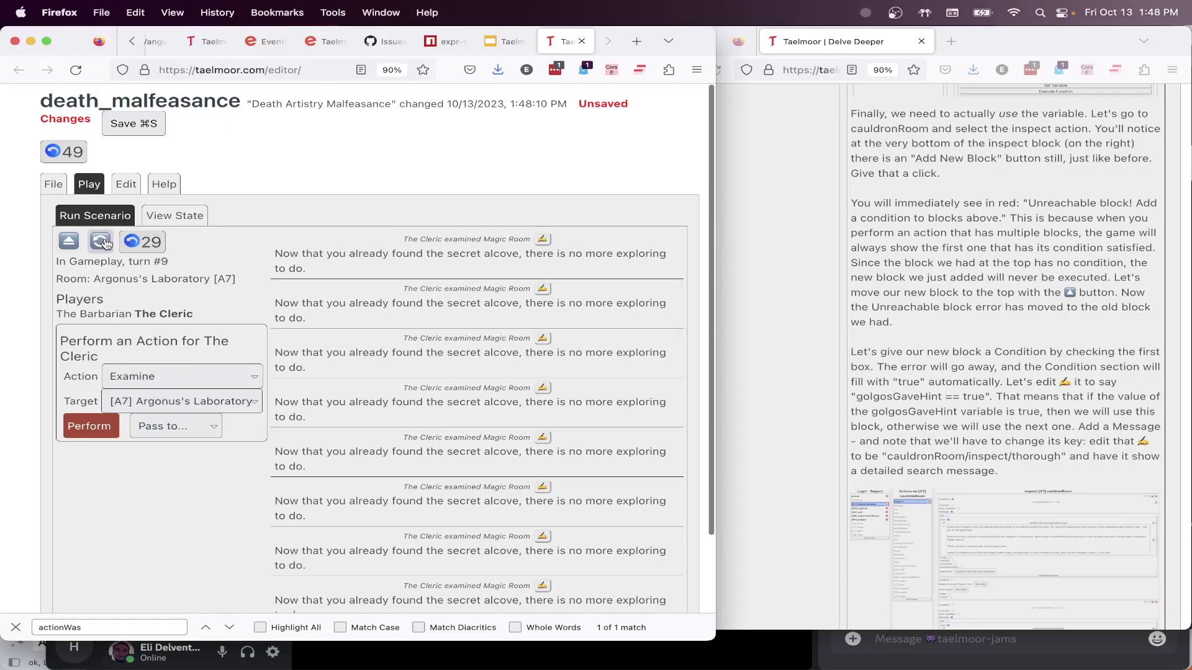
click(195, 379)
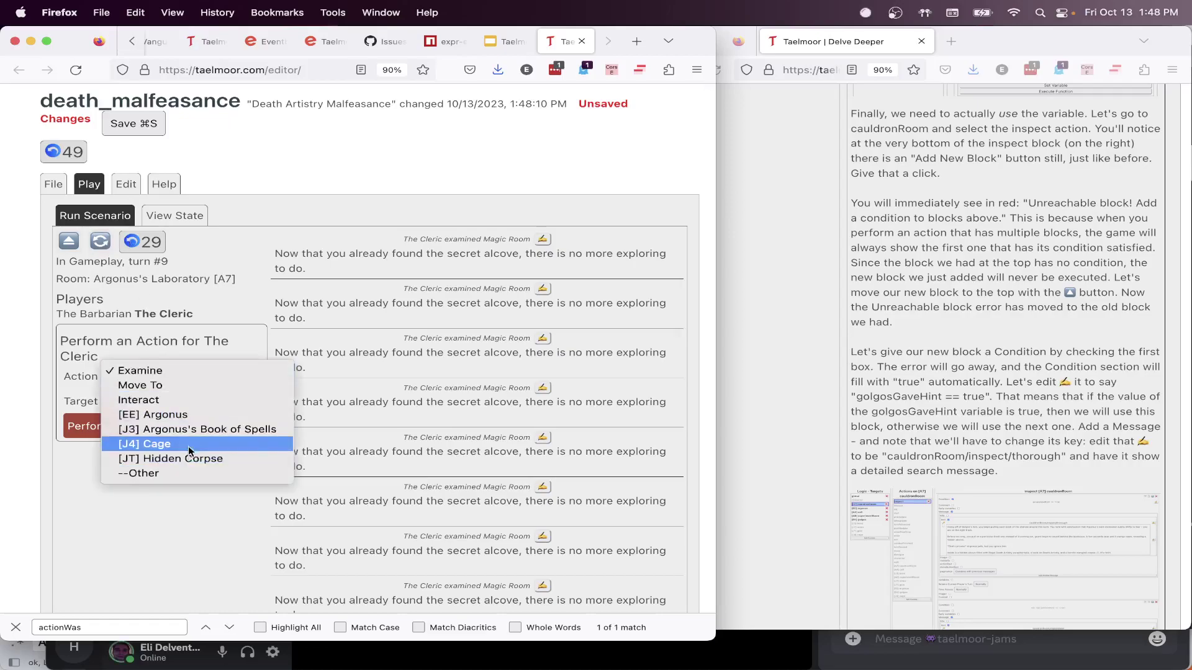
click(190, 444)
click(189, 401)
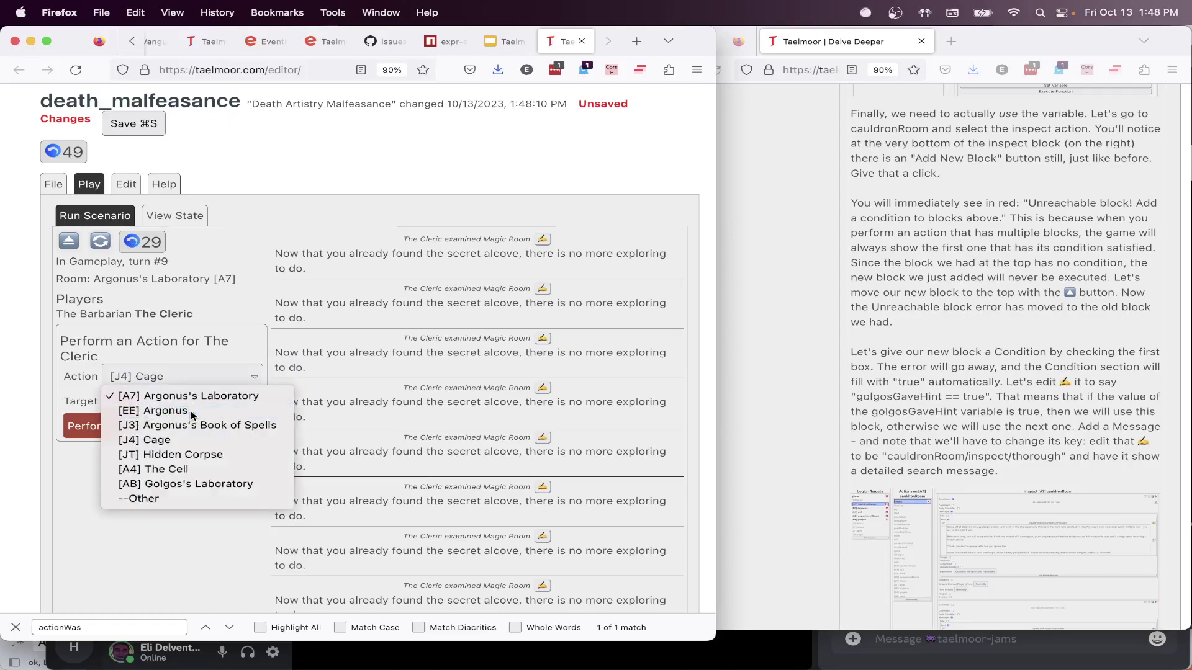
click(191, 411)
click(91, 425)
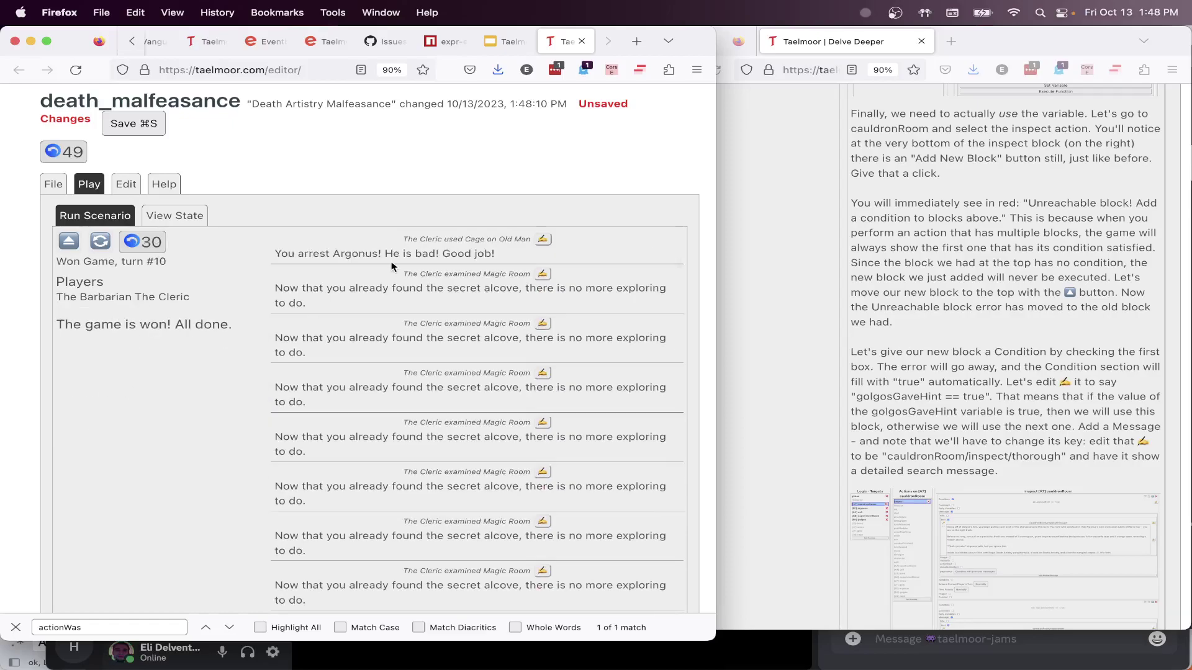
drag(501, 252, 291, 253)
drag(186, 346, 89, 324)
click(146, 244)
Add a new logic block for using the cage on golgos
click(126, 184)
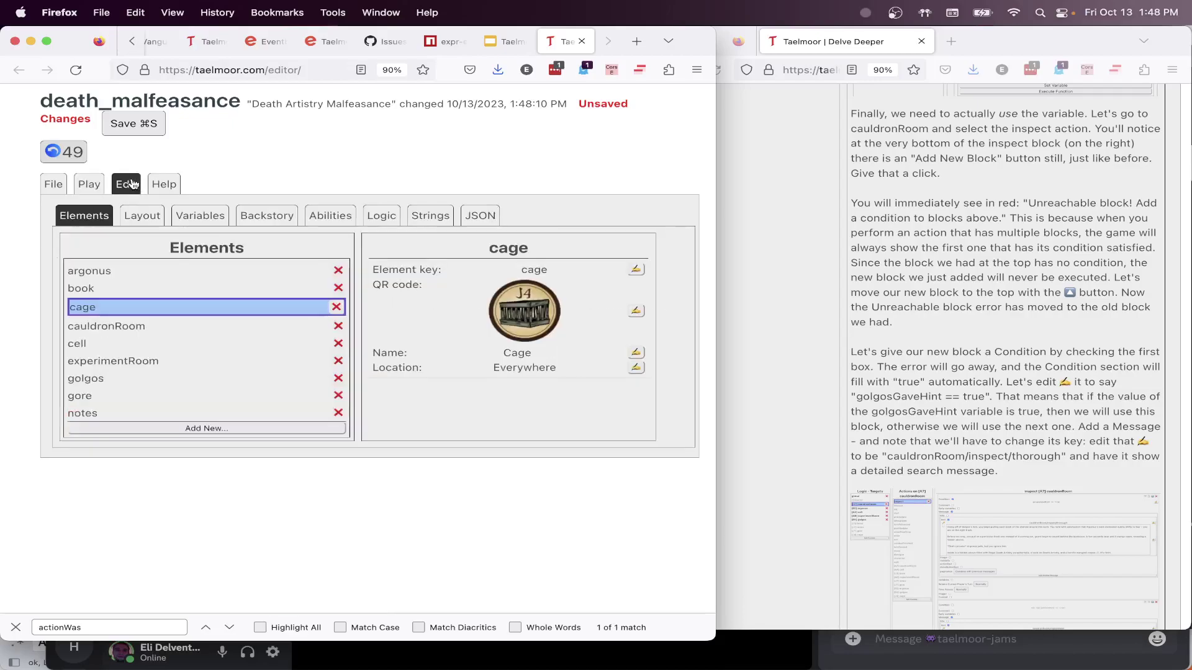
click(381, 217)
click(129, 381)
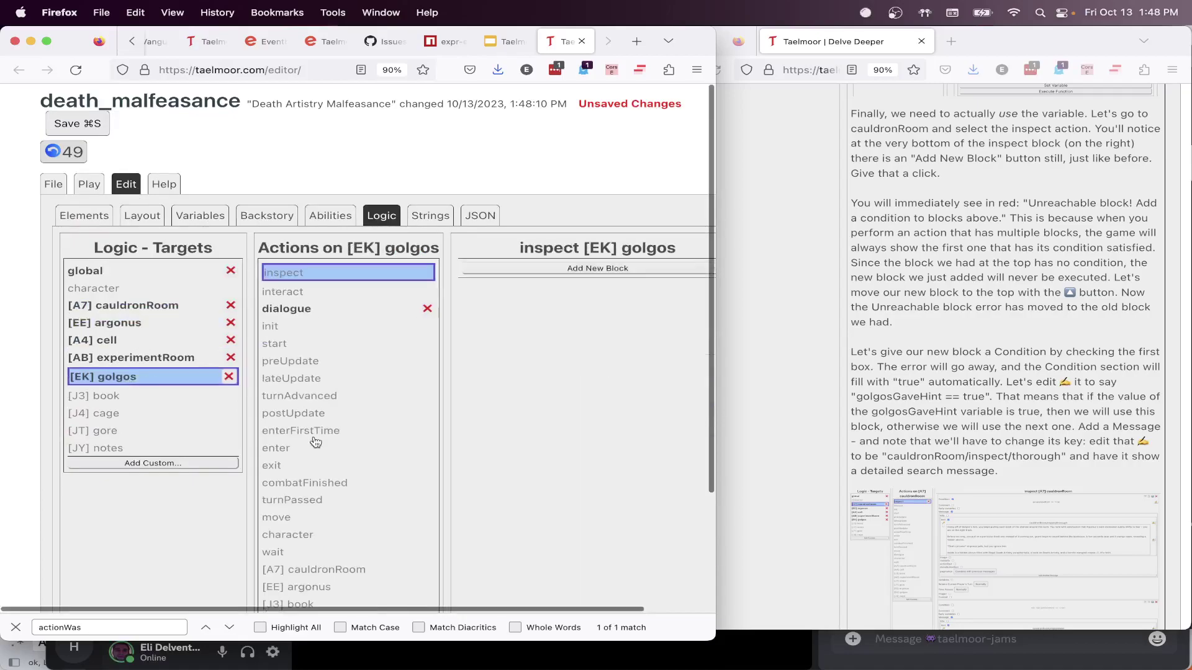
scroll(316, 447, down, 3)
click(291, 474)
scroll(597, 322, right, 2)
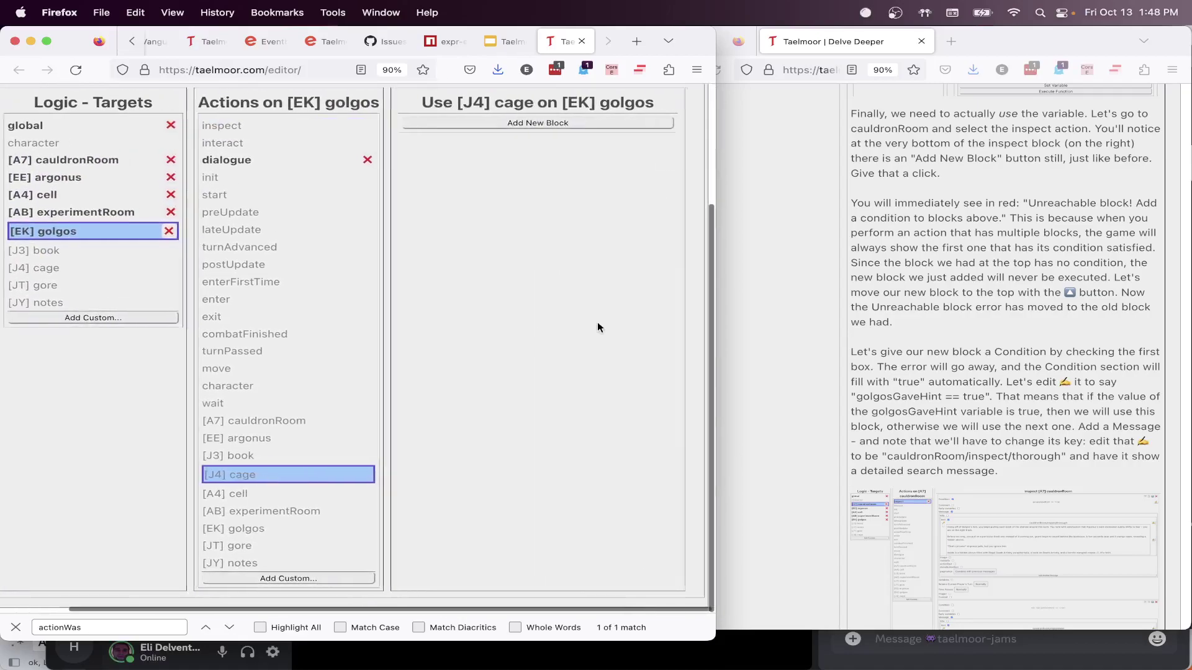
scroll(597, 322, up, 1)
click(545, 143)
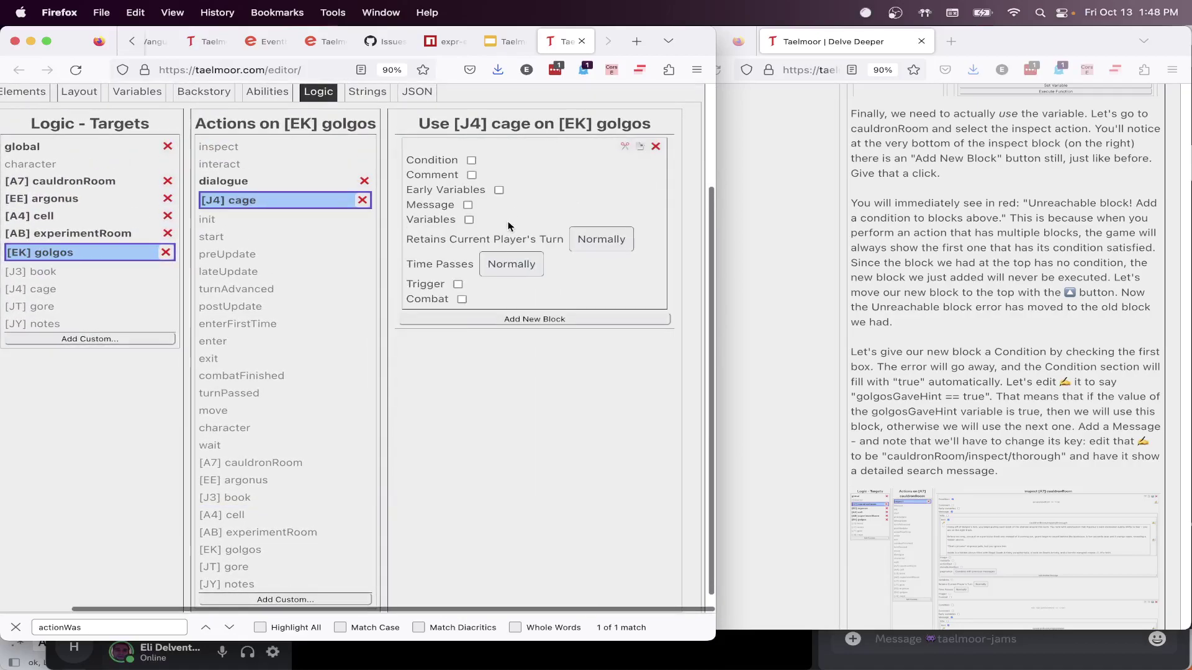
Enable a text message in the cage-on-golgos block and set it to "Golgos was not the bad guy! You fool!"
click(468, 206)
click(447, 239)
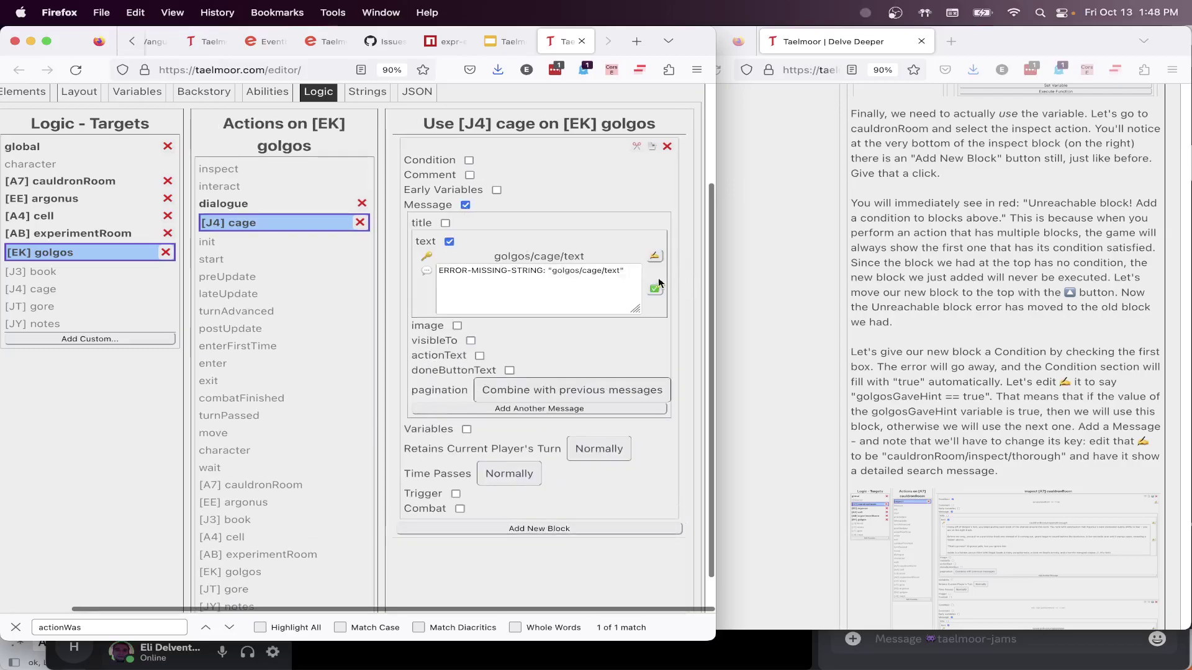
triple_click(587, 279)
text(Golgos was not the bad gu)
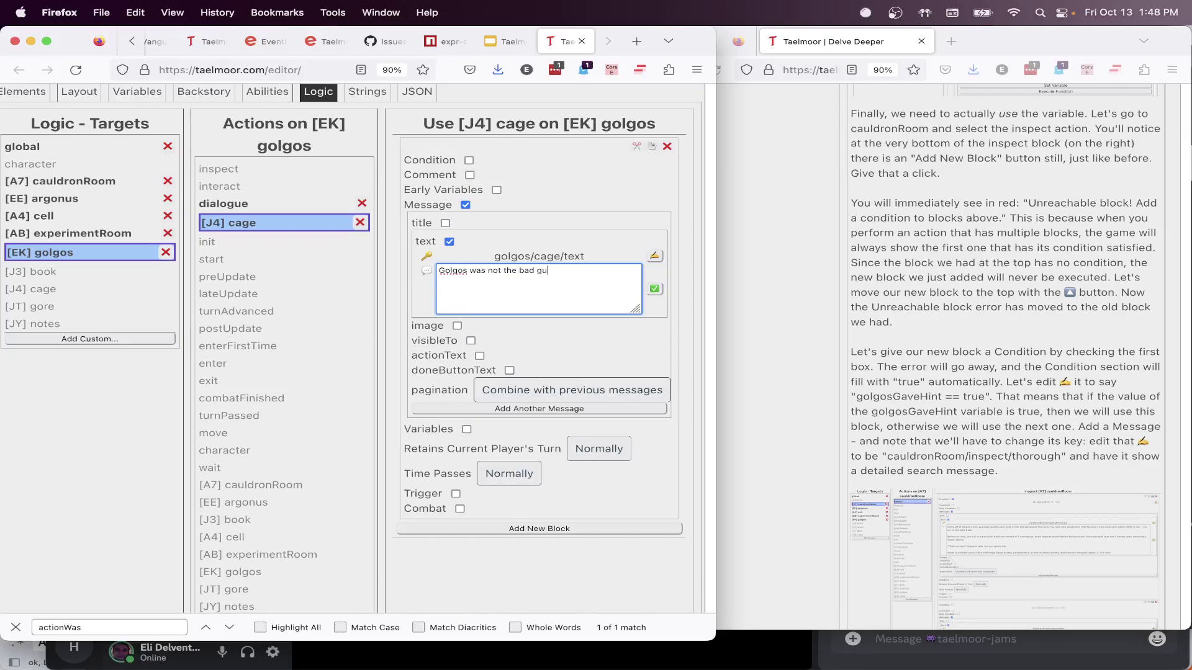
text(y! You fool!)
click(654, 288)
Enable variables in the cage-on-golgos block and add the function call loseGame()
click(468, 416)
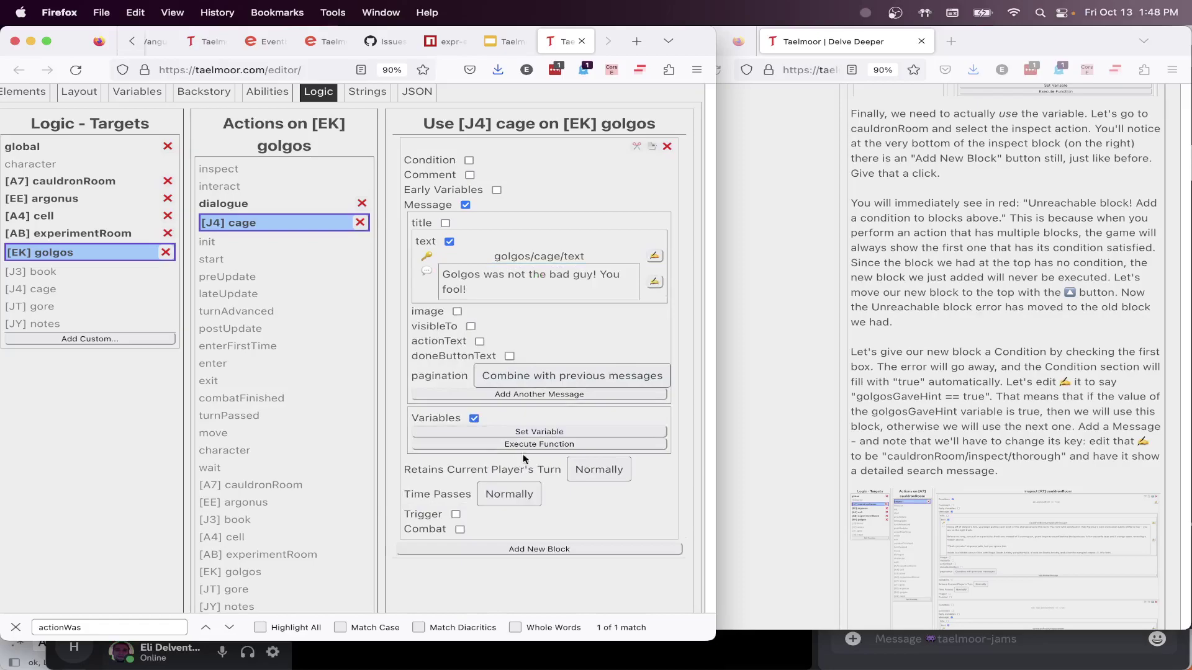
click(565, 442)
text(l)
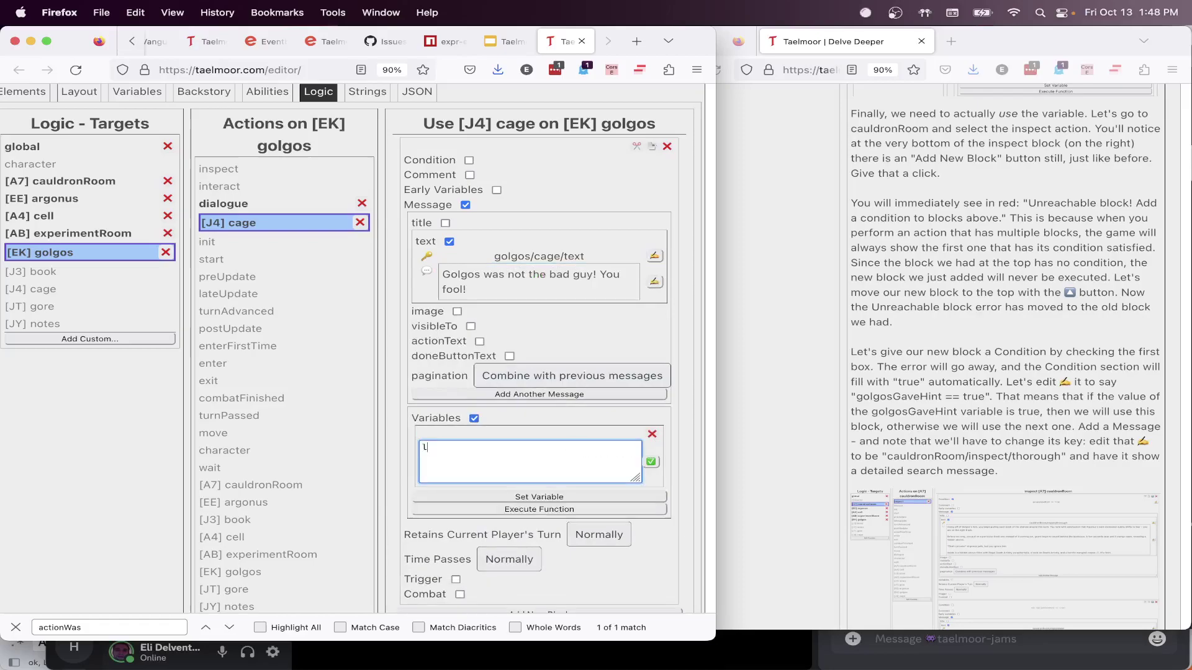
text(oseGame())
click(650, 461)
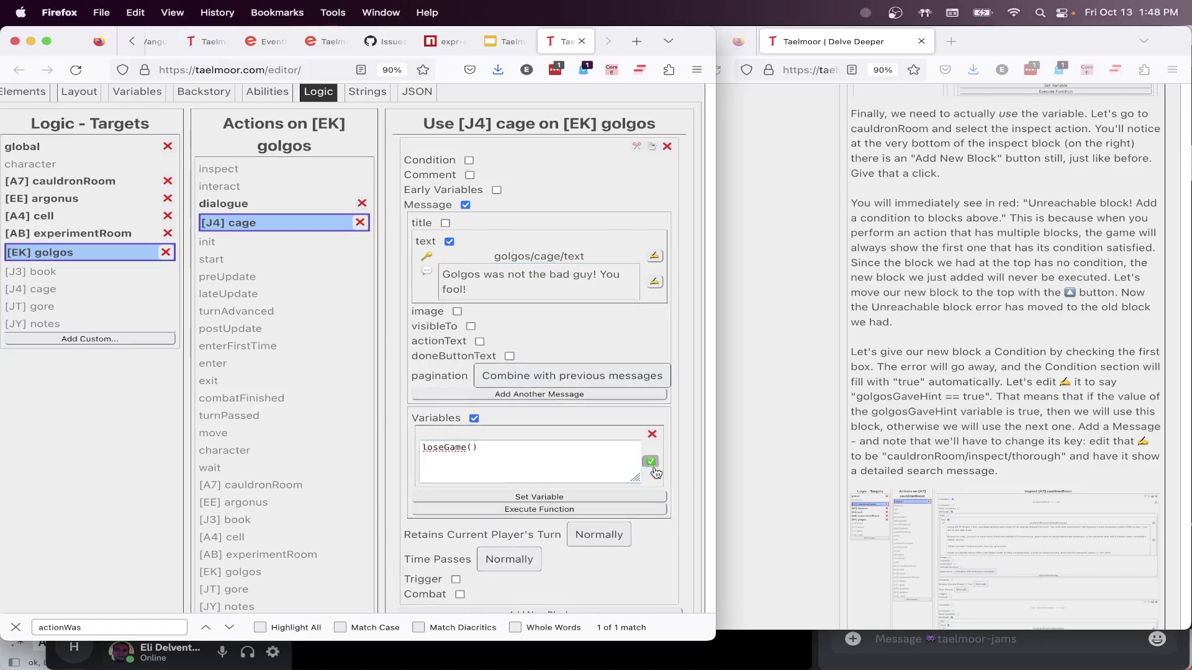
Return to the running scenario and move the Cleric to Golgos's Laboratory
scroll(558, 460, up, 3)
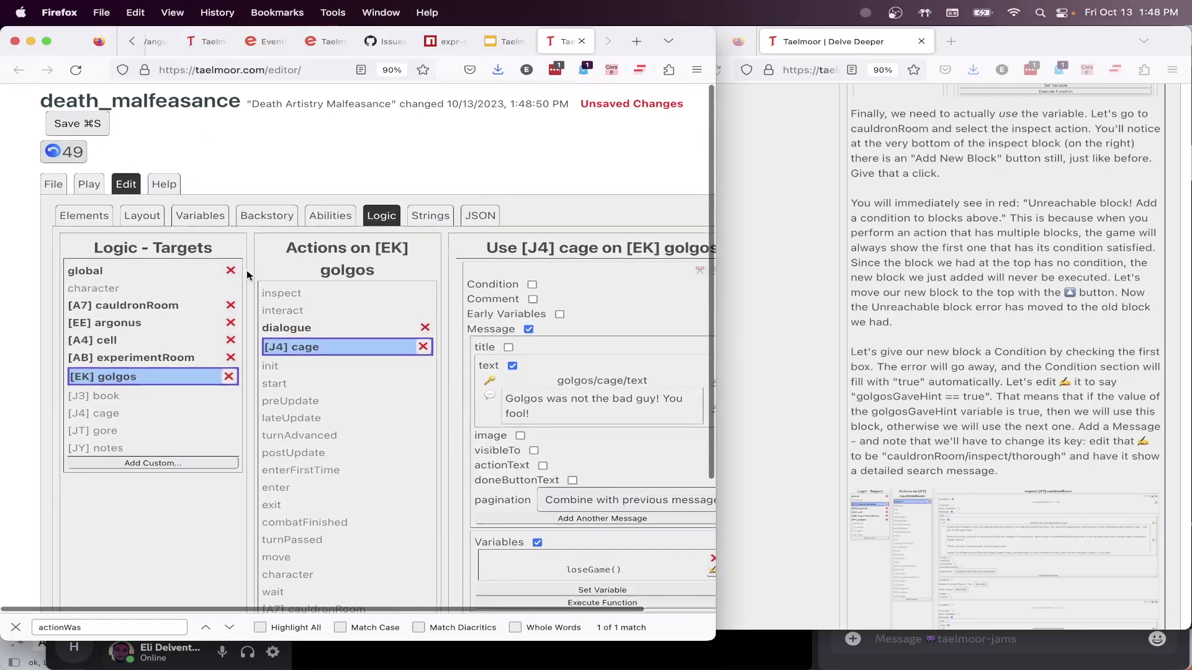
click(92, 185)
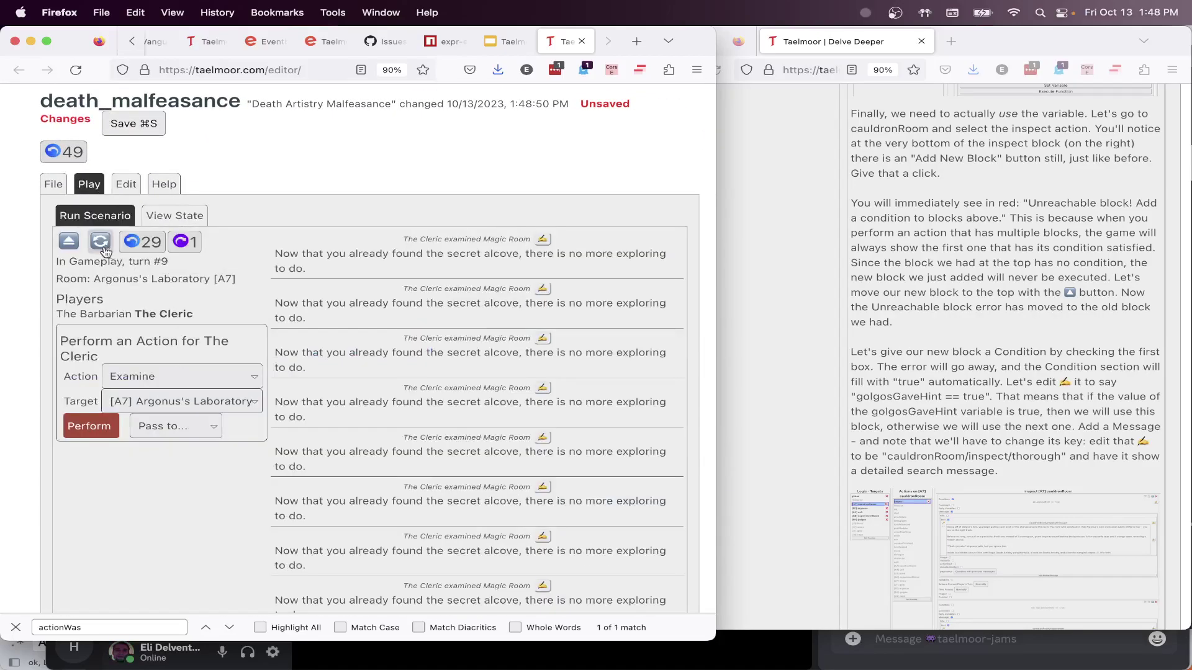
click(149, 377)
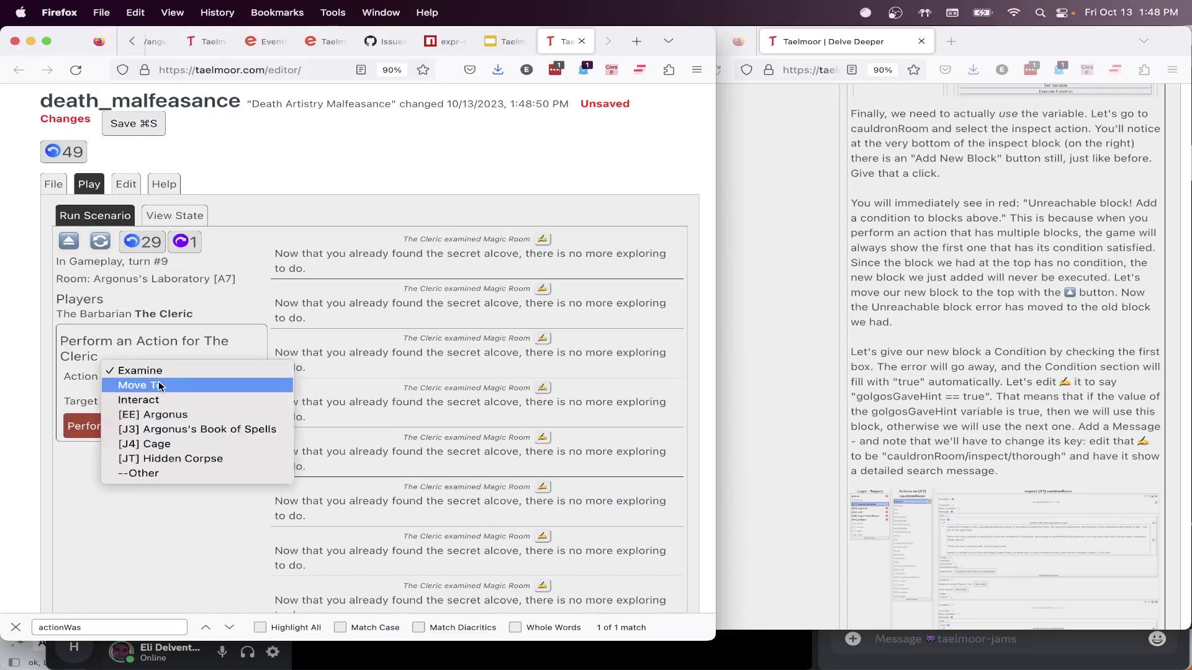
click(152, 387)
click(186, 401)
click(186, 484)
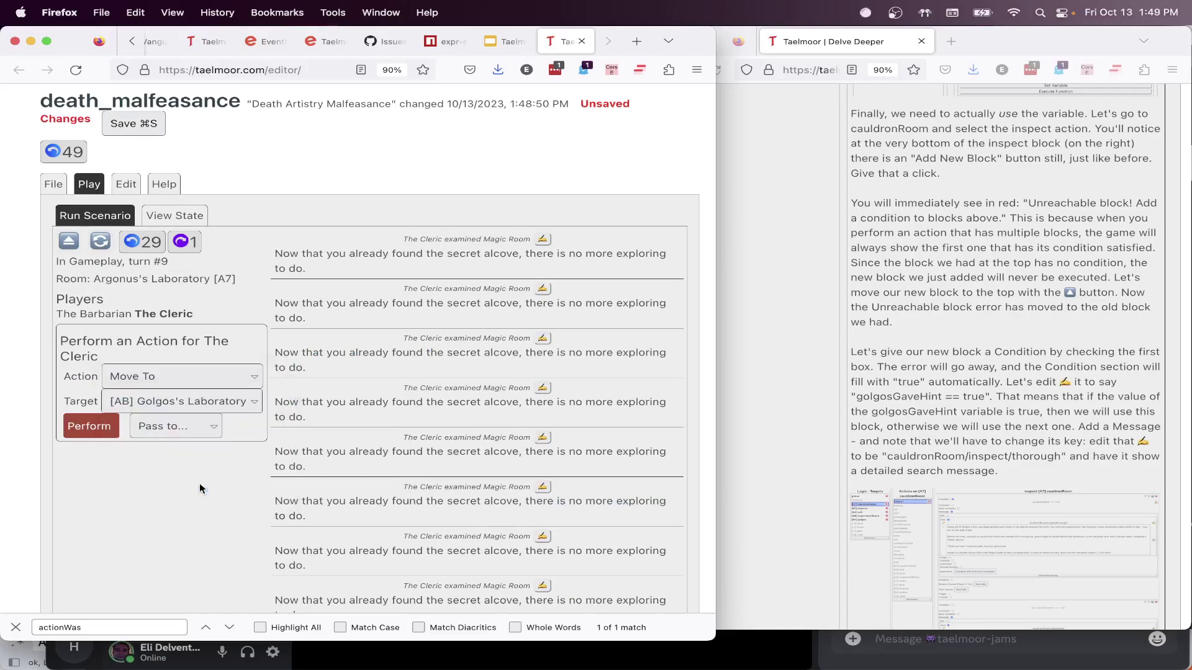
click(89, 426)
Test the Cleric using the Cage on Golgos, check the resulting message and undo the action
click(160, 386)
click(171, 401)
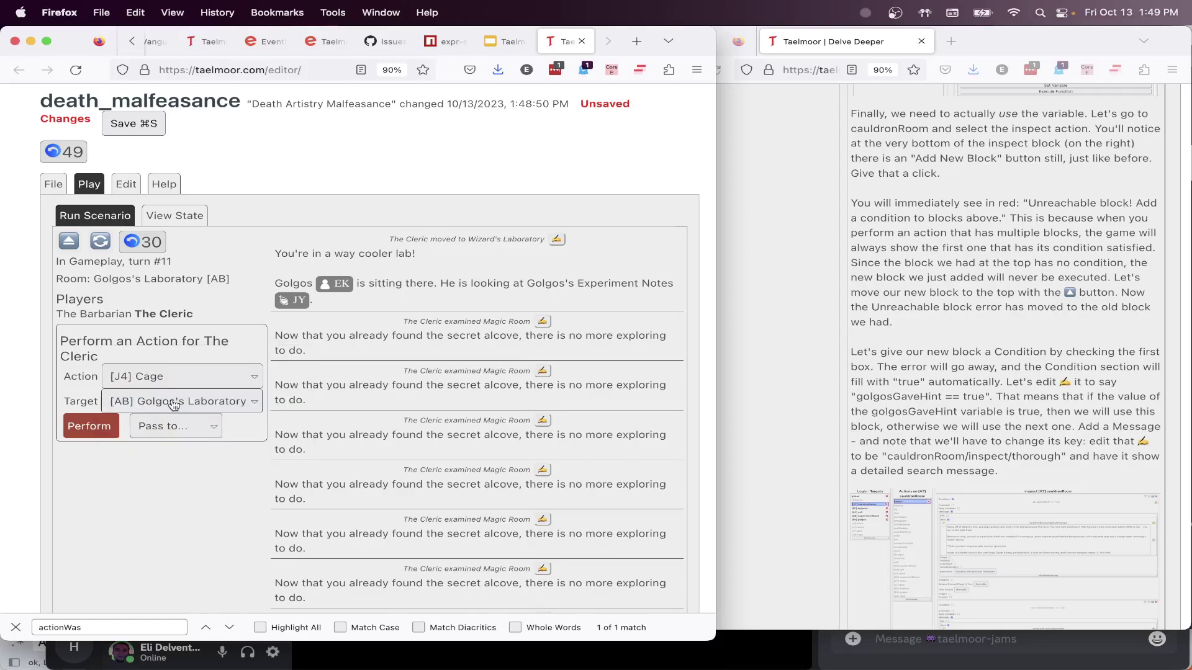
click(143, 410)
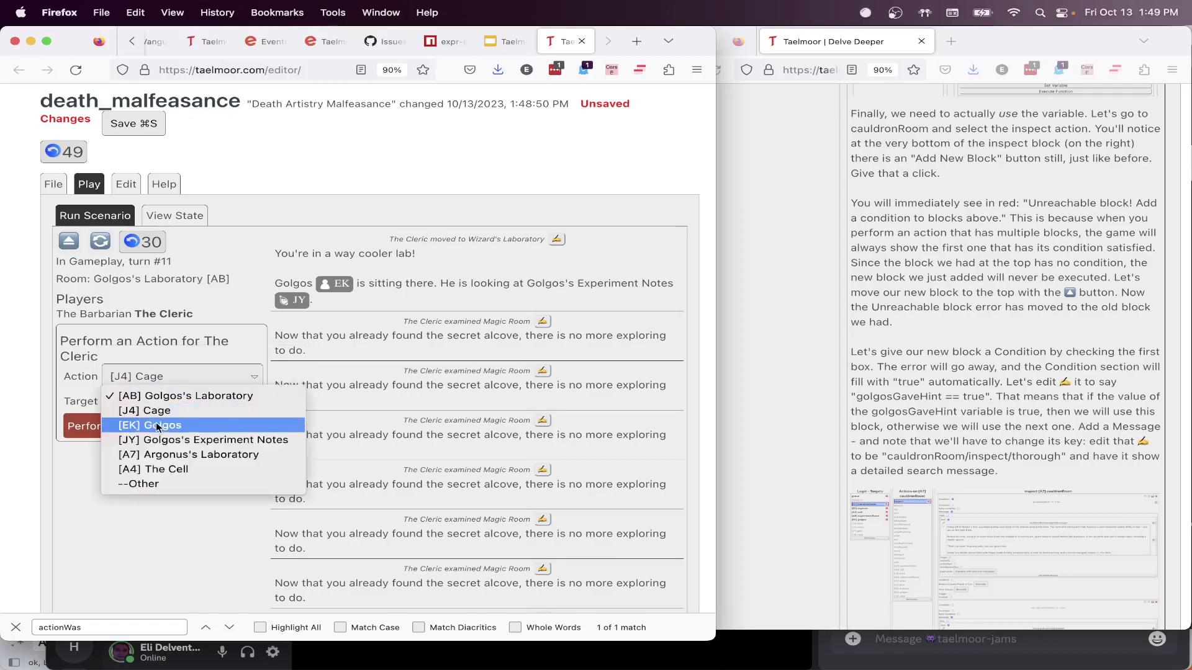
click(130, 422)
click(88, 426)
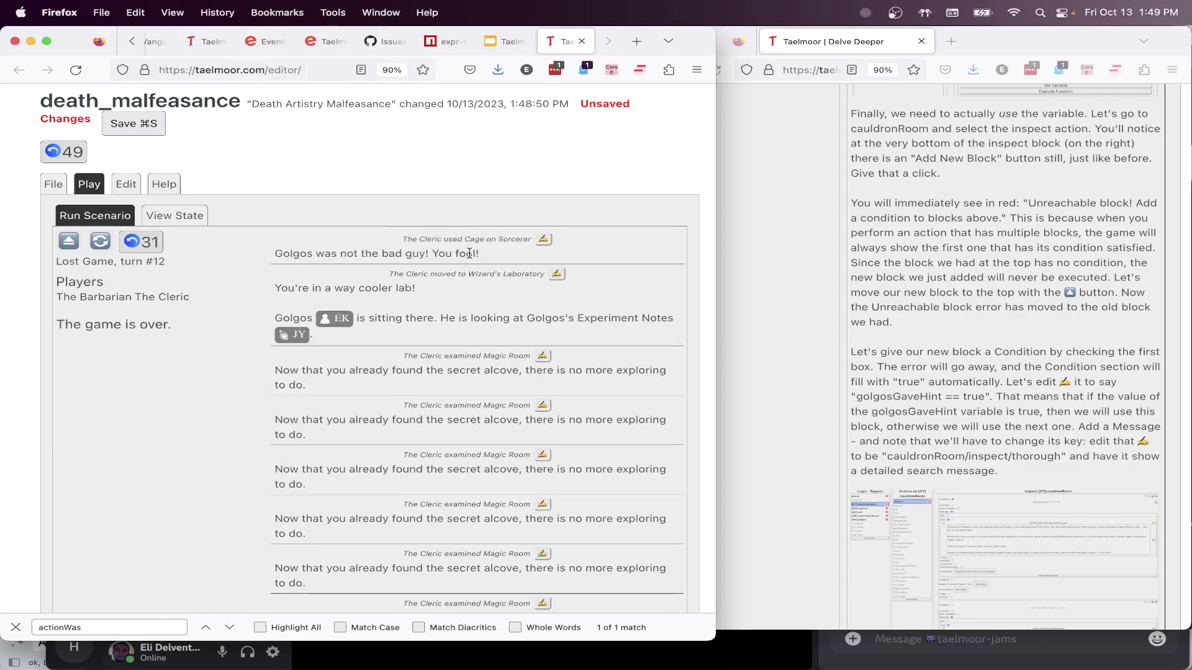
drag(480, 253, 317, 253)
click(307, 253)
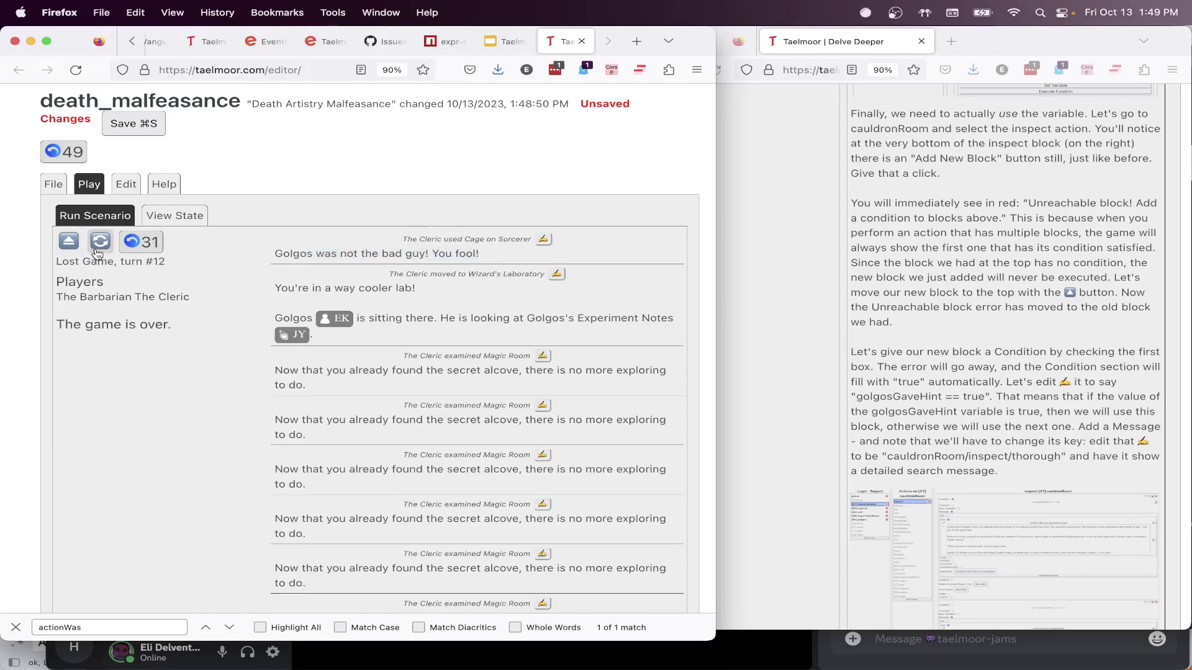
click(142, 242)
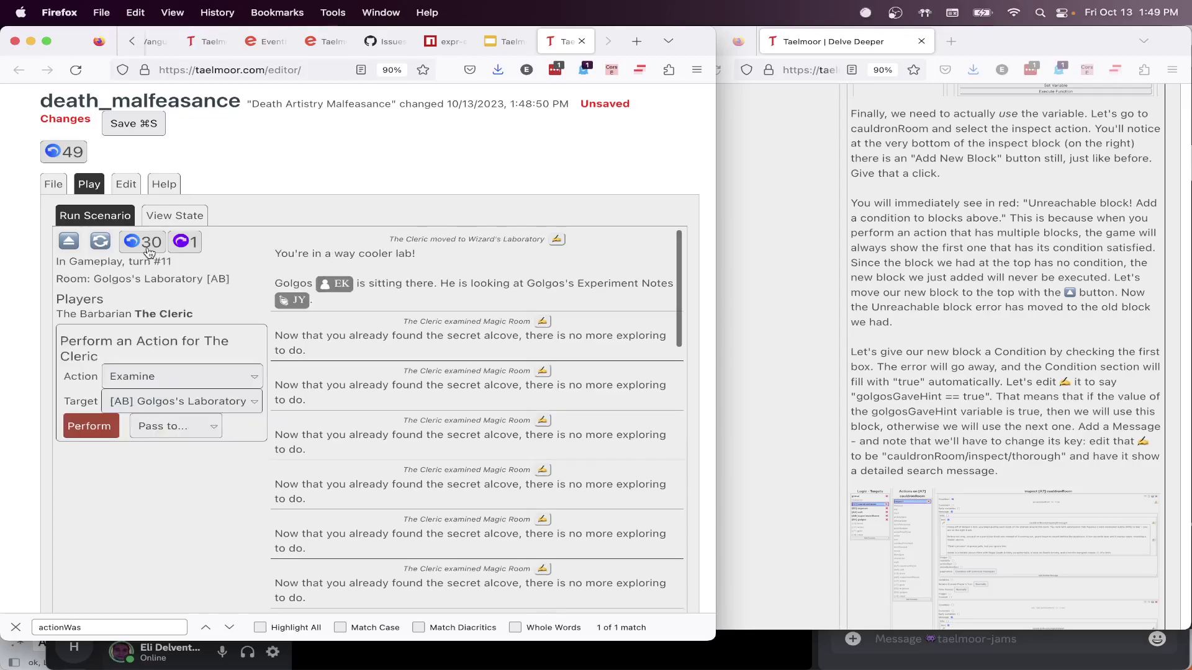
Switch to the Taelmoor Scenario Jam Intro slides and examine the Engagement Curve diagram on slide 15
click(504, 41)
scroll(133, 372, up, 3)
scroll(124, 347, down, 10)
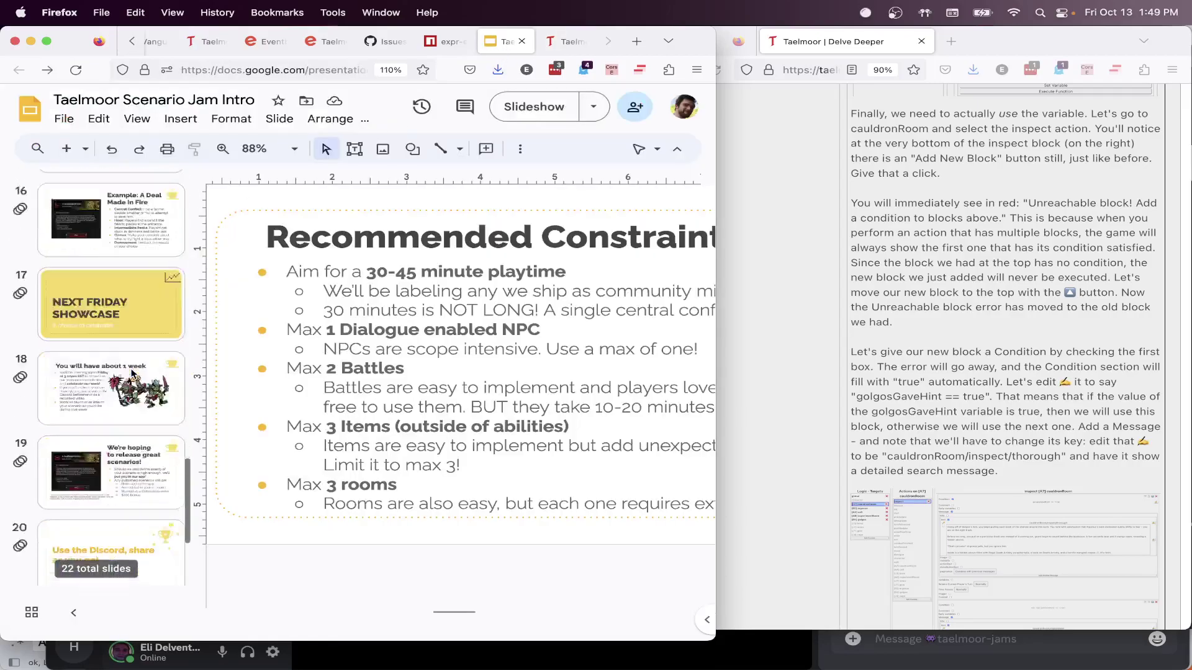
scroll(106, 286, up, 4)
click(105, 280)
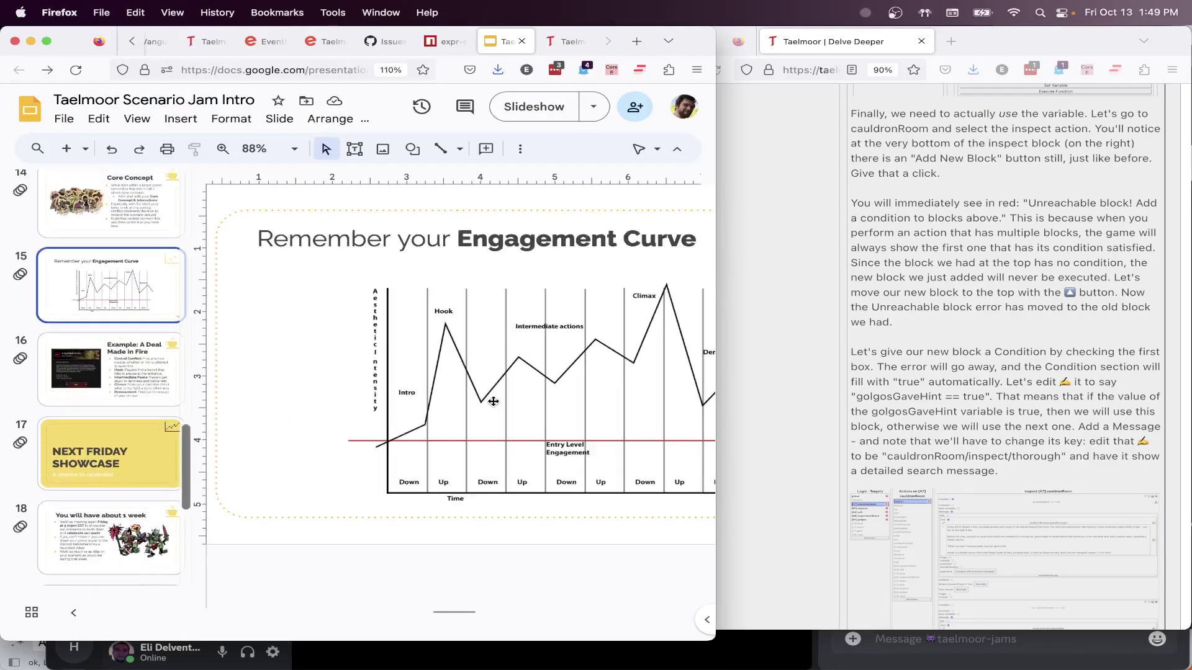
scroll(559, 311, right, 3)
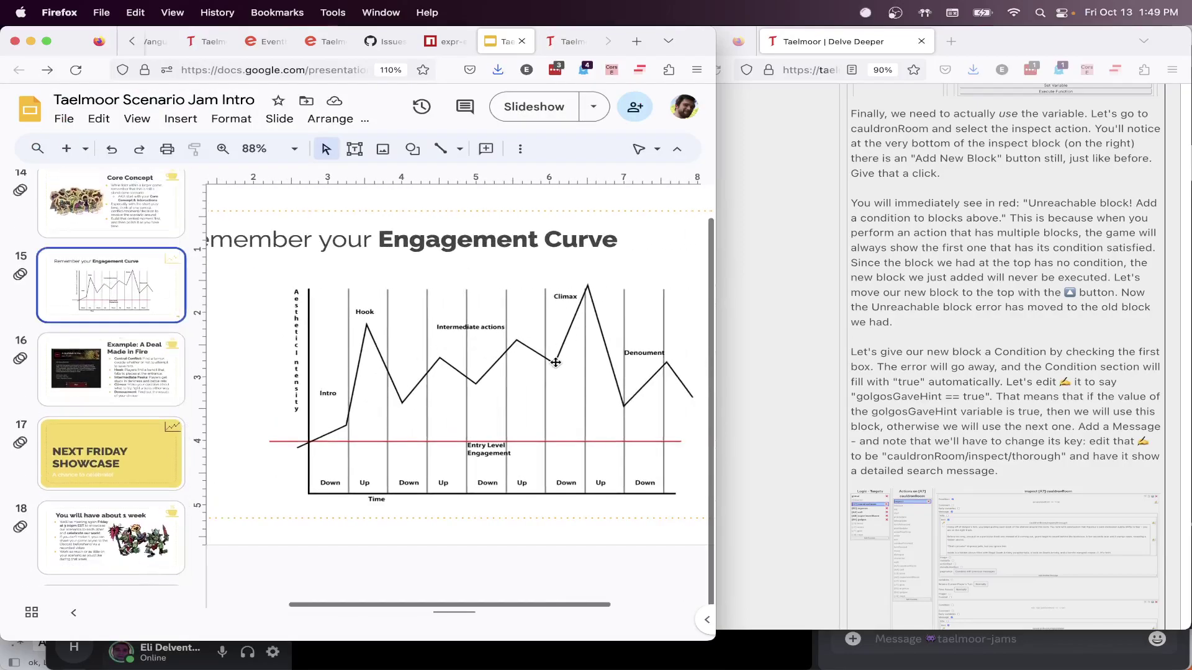
scroll(555, 363, right, 1)
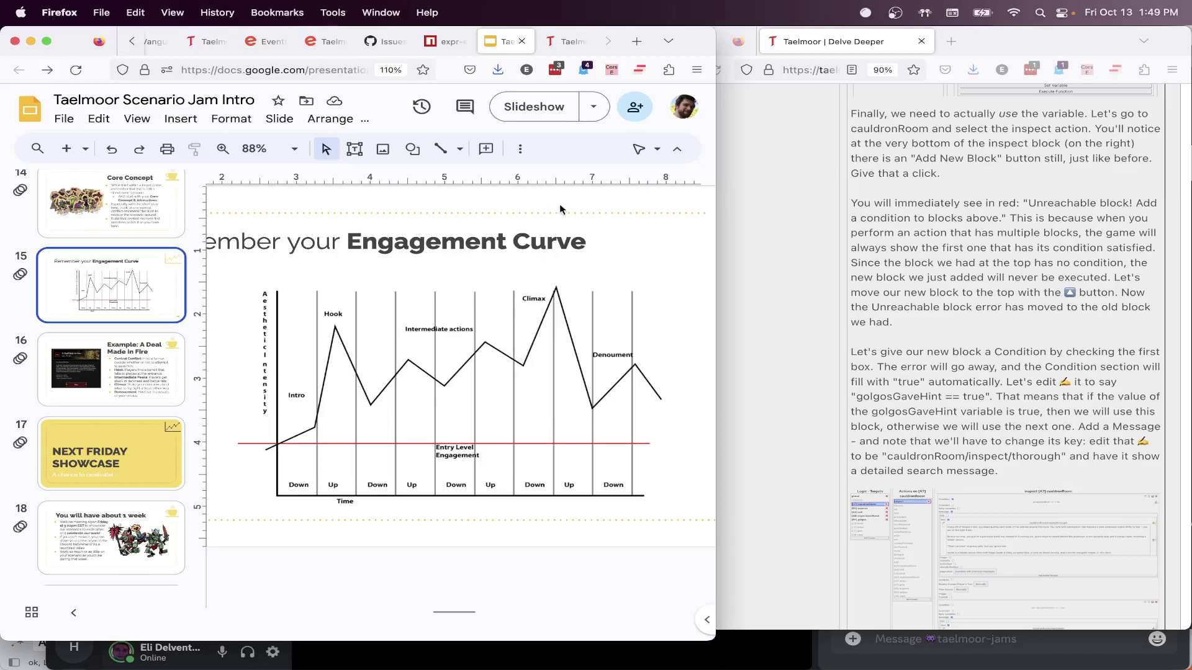
Back in the Taelmoor editor, disable variables in the cage-on-golgos block and enable combat instead
click(564, 43)
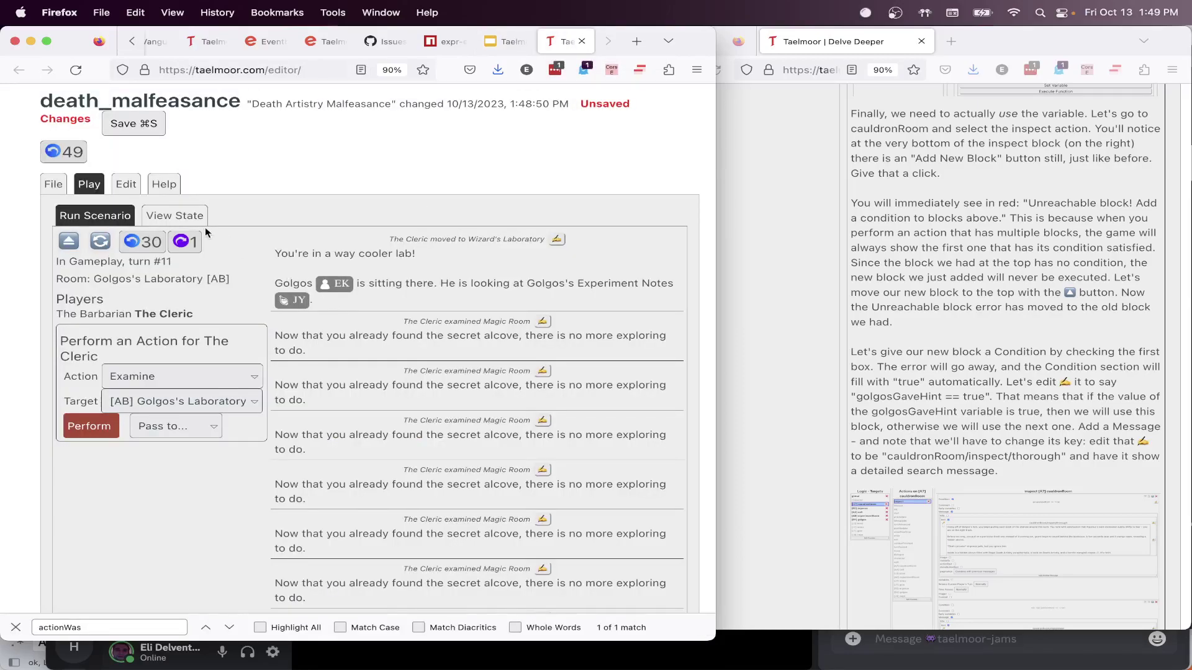
click(125, 184)
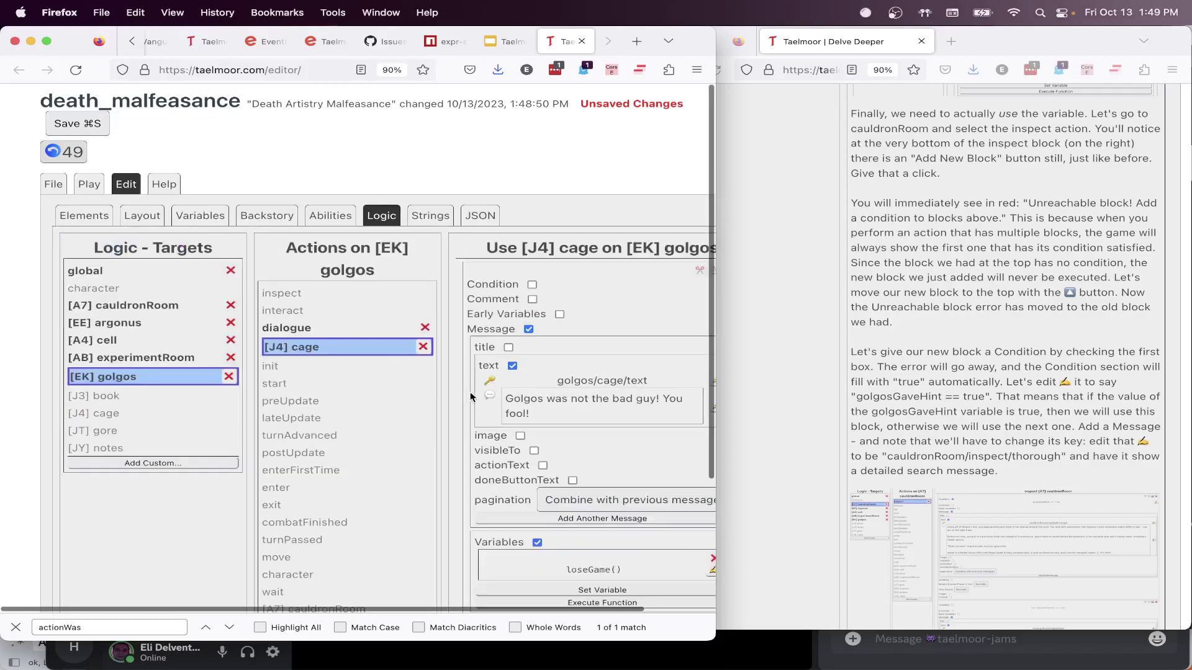
scroll(574, 402, down, 2)
scroll(573, 402, down, 3)
scroll(574, 402, right, 2)
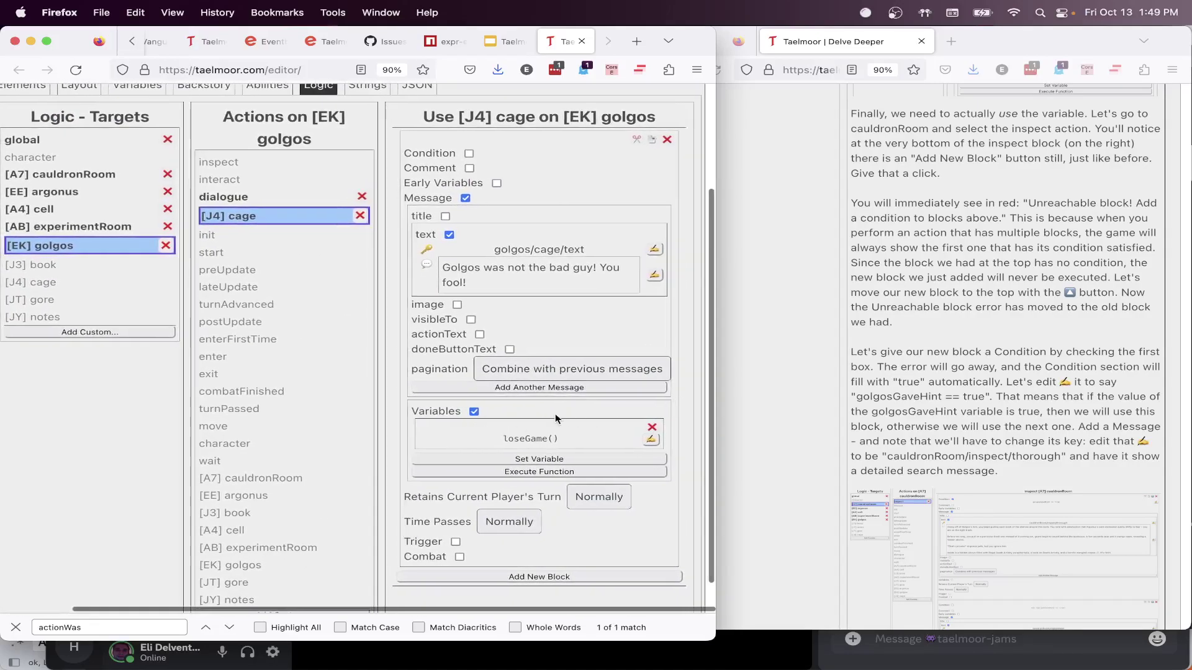
click(474, 412)
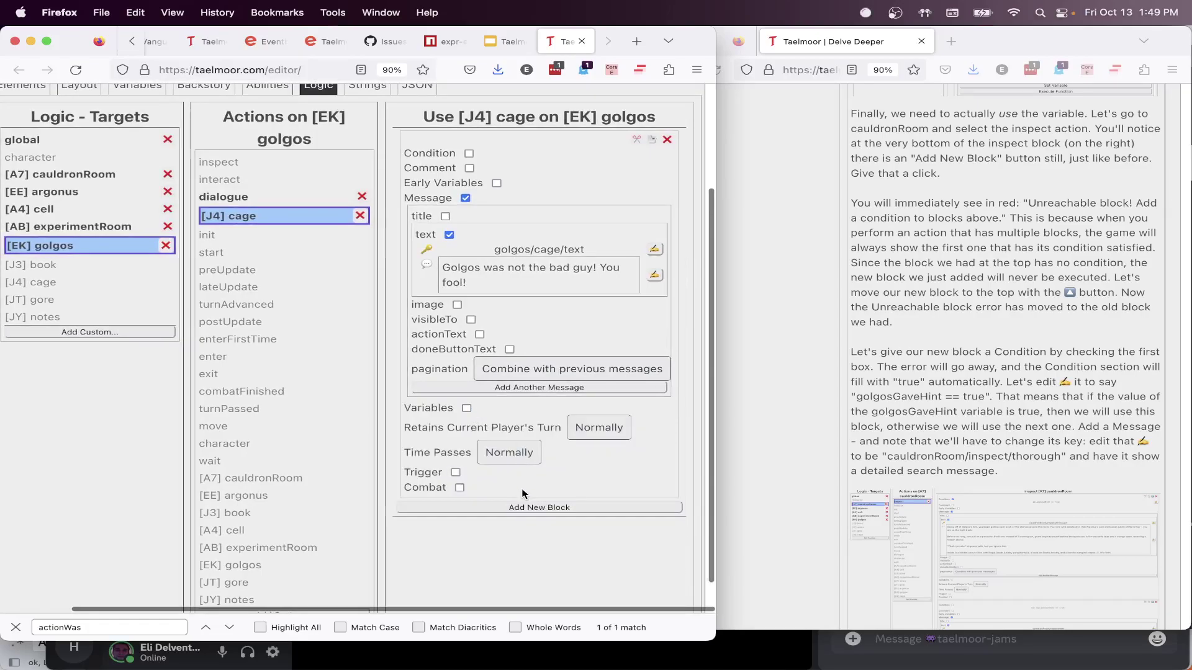
click(460, 488)
scroll(460, 435, down, 3)
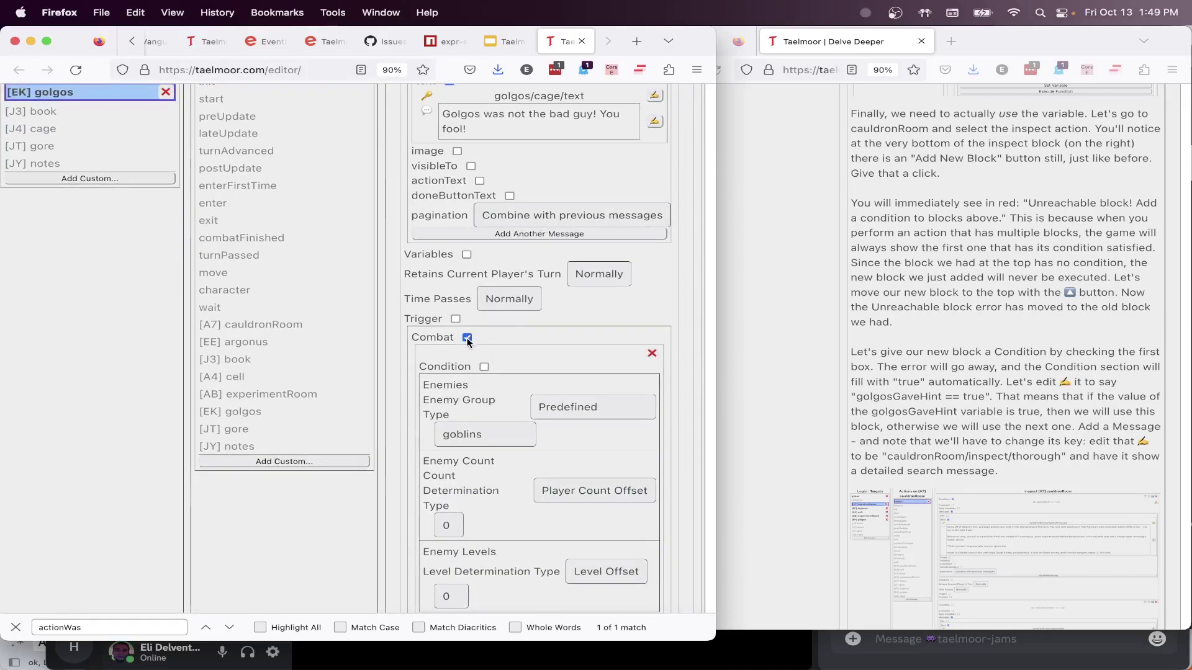
scroll(464, 372, down, 2)
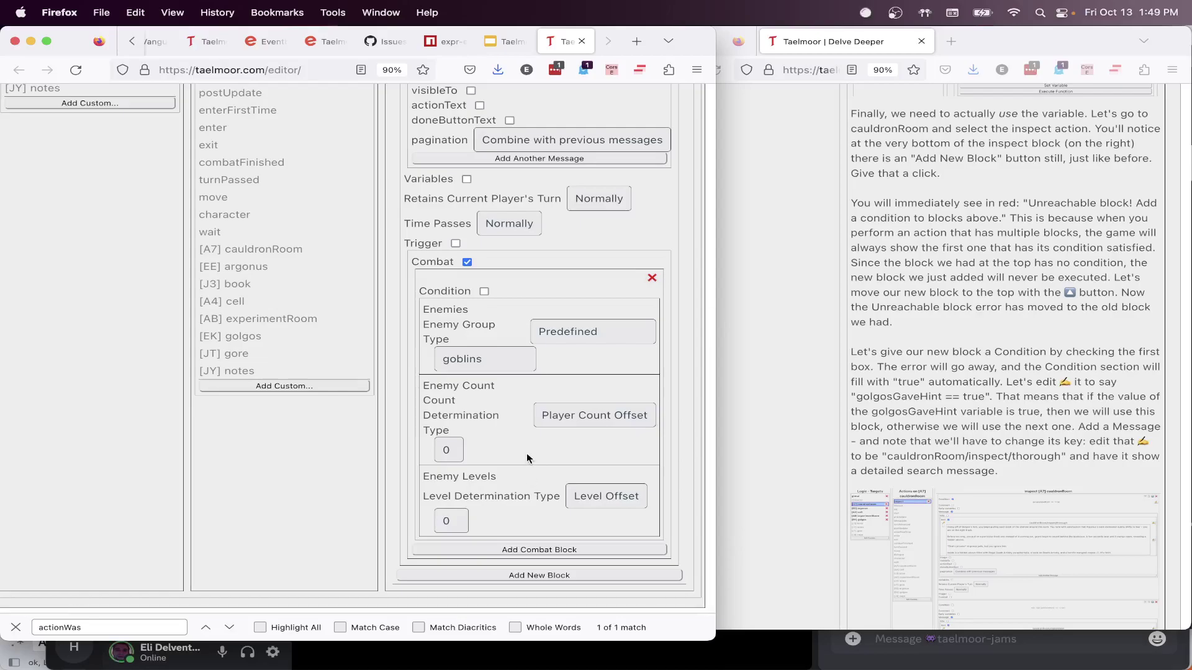
scroll(526, 458, up, 10)
scroll(527, 458, down, 11)
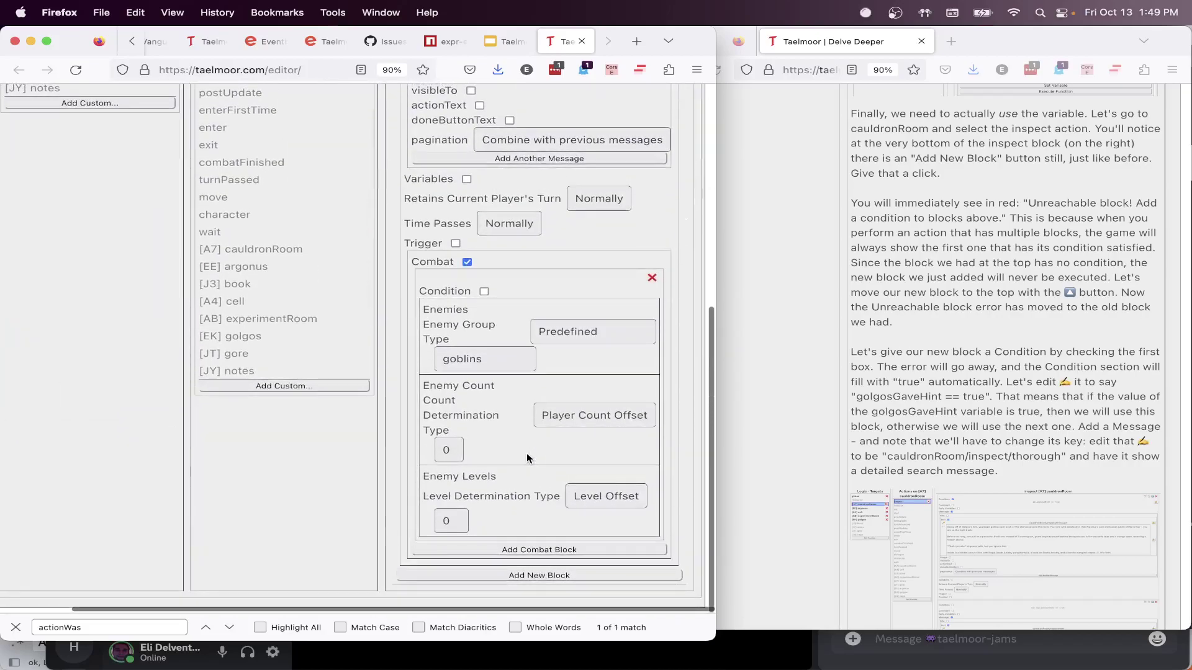
Add two more combat blocks to the cage-on-golgos combat and move the last one up
click(555, 550)
scroll(554, 554, down, 1)
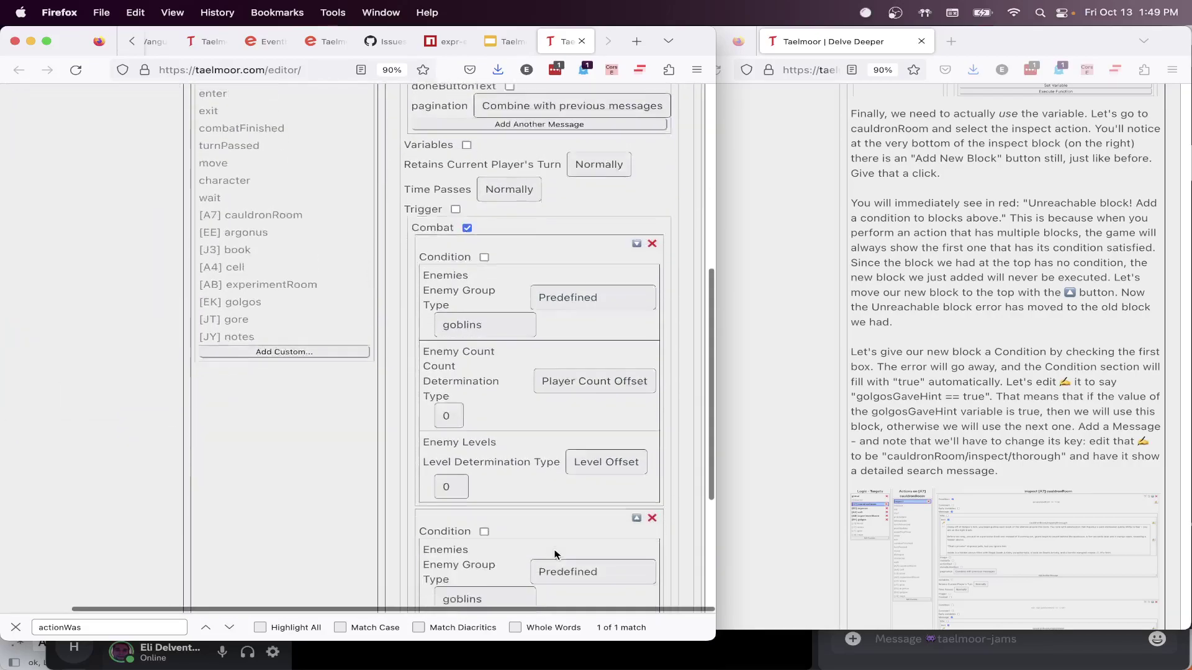
scroll(554, 555, down, 4)
click(553, 549)
scroll(554, 547, down, 3)
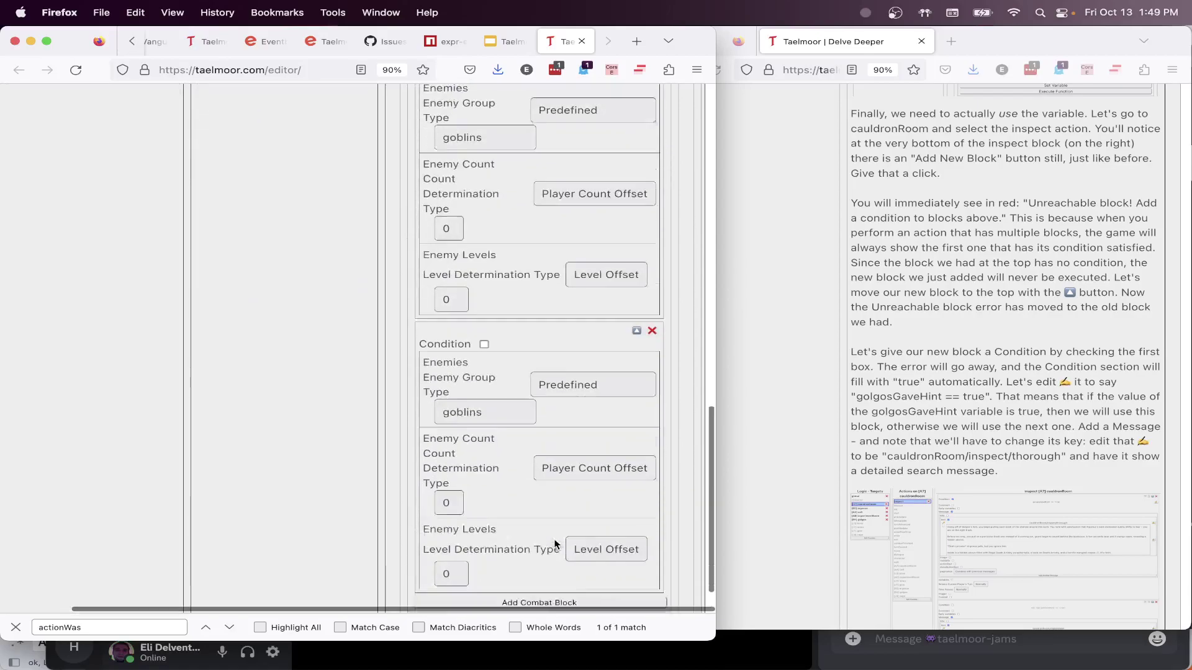
scroll(554, 545, up, 10)
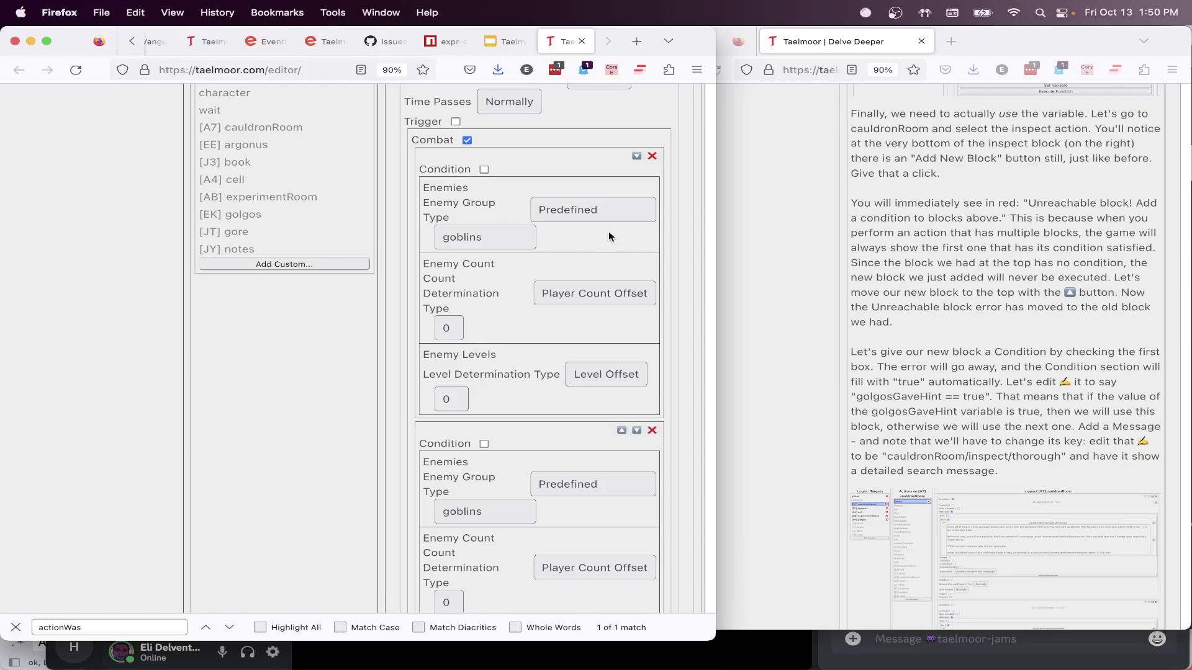
scroll(507, 240, down, 3)
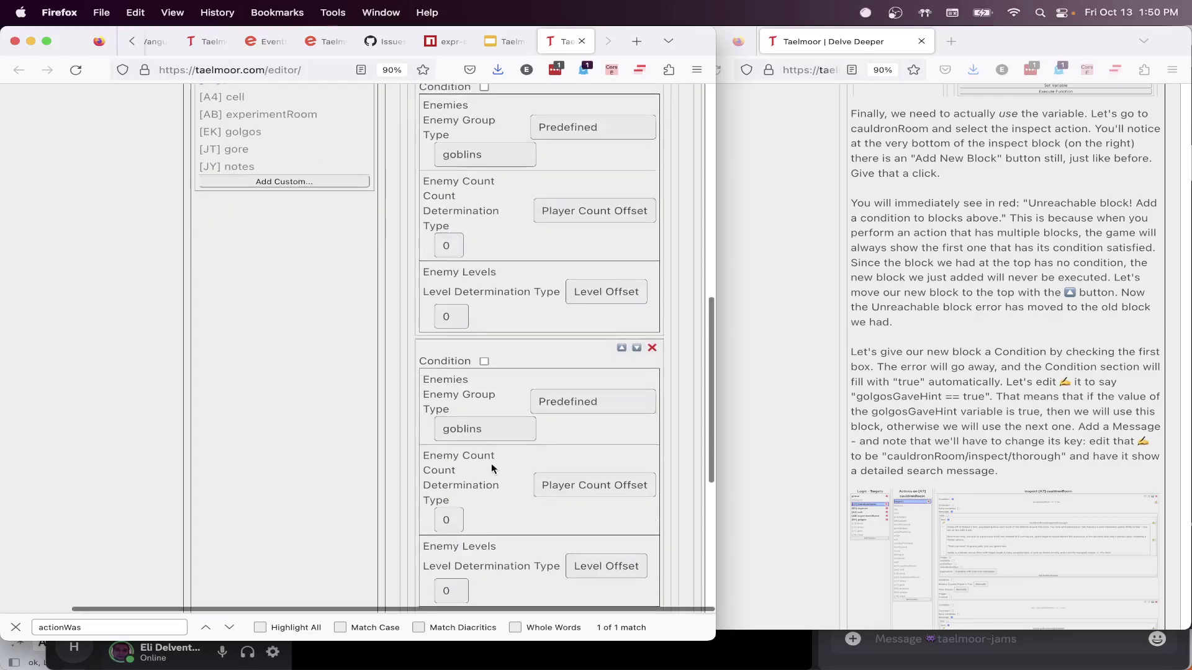
scroll(491, 464, down, 9)
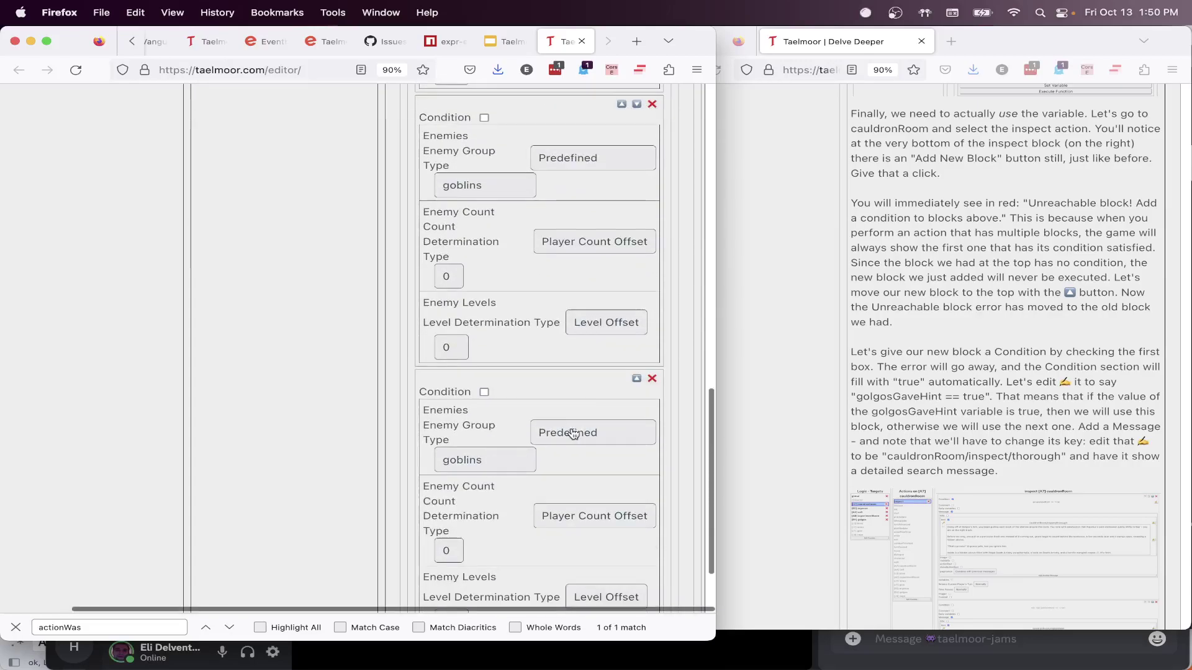
click(636, 378)
scroll(560, 219, up, 10)
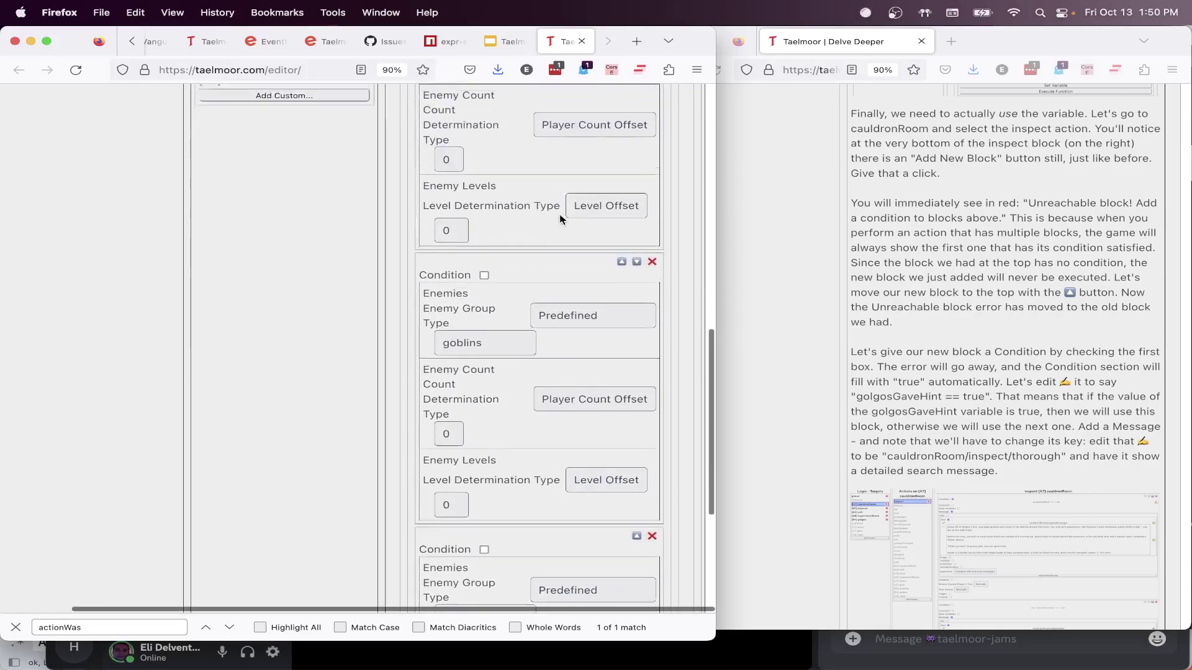
Enable a condition on the first combat block and base it on playerCount
click(483, 282)
click(649, 294)
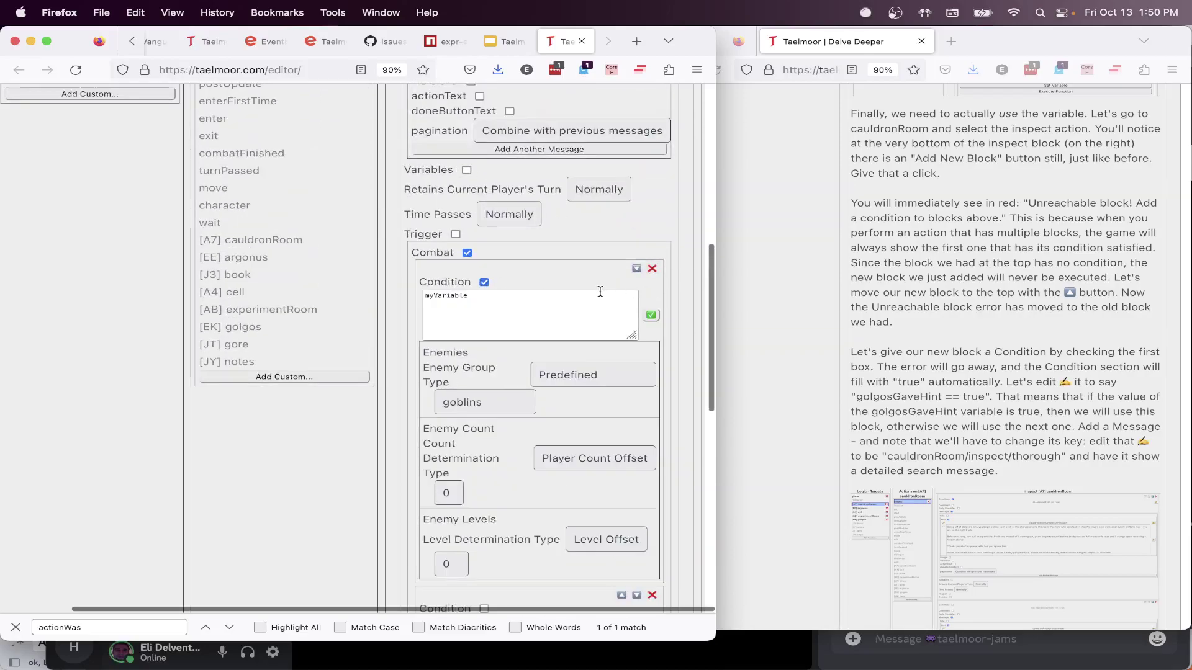
key(super+a)
text(pola)
key(BackSpace)
key(BackSpace)
key(BackSpace)
key(BackSpace)
key(BackSpace)
key(BackSpace)
key(BackSpace)
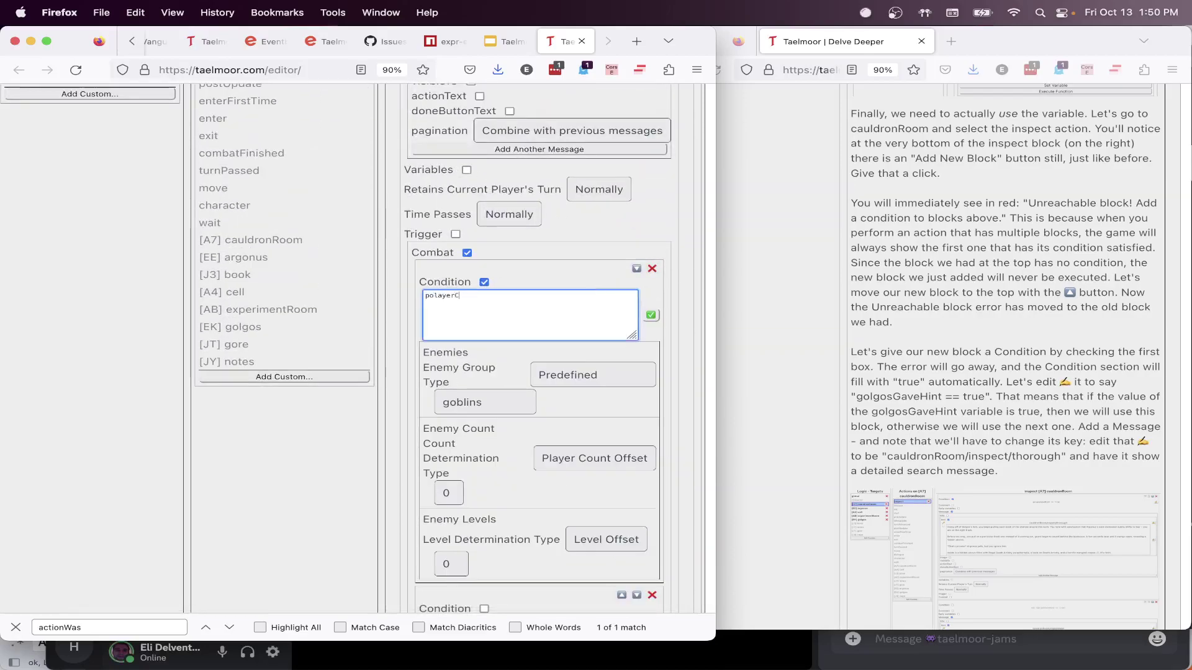
text(ayerCount)
click(650, 314)
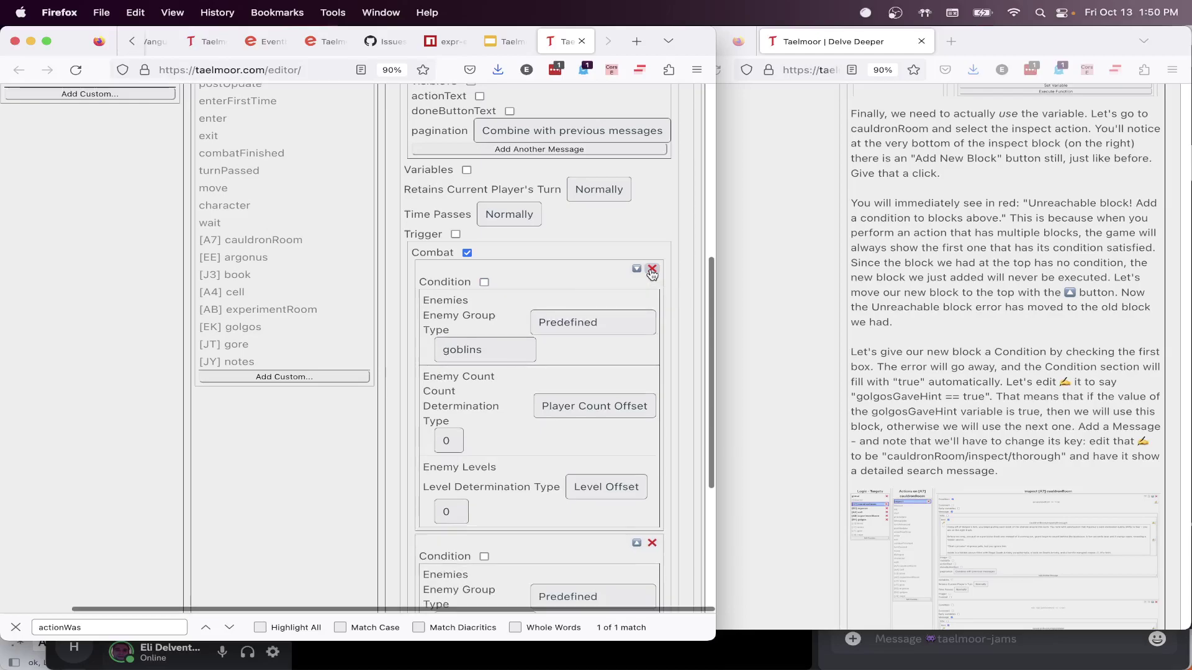
Delete the extra combat block and set the remaining block's enemy group type to Custom
click(651, 273)
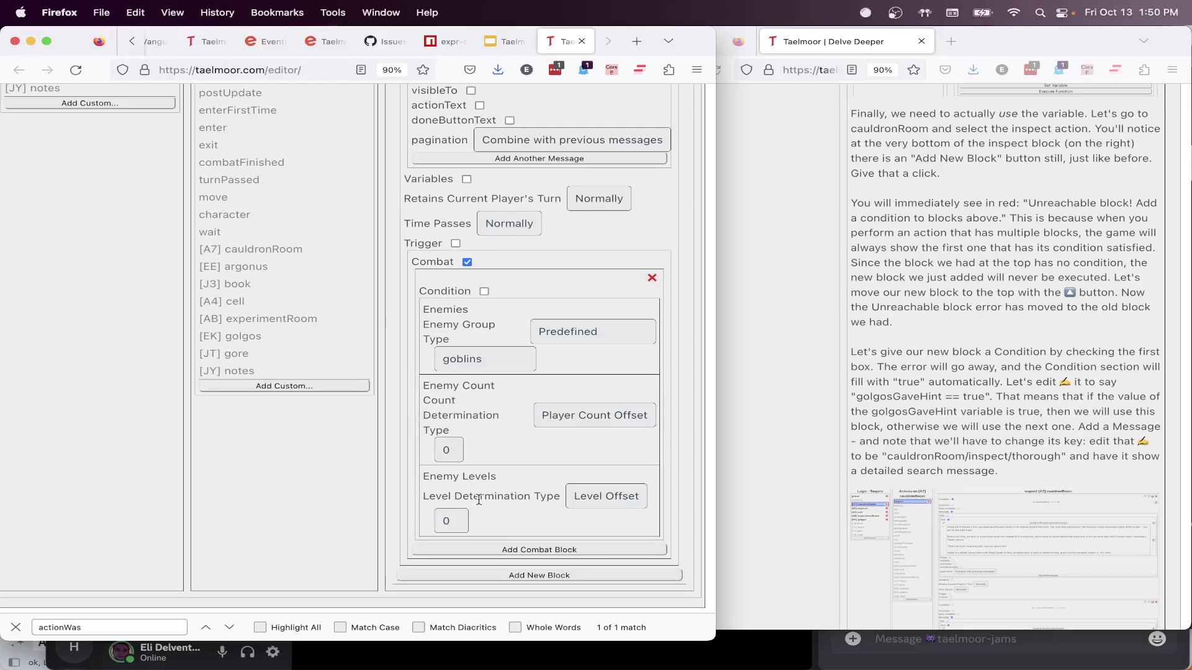
click(581, 338)
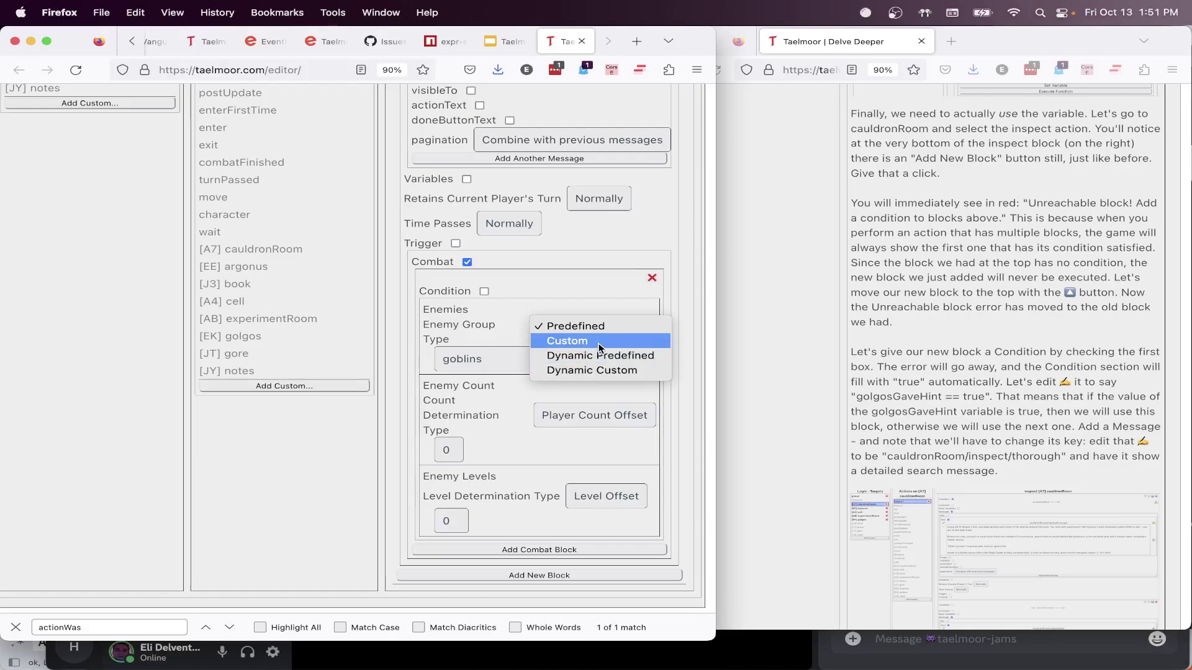
click(601, 345)
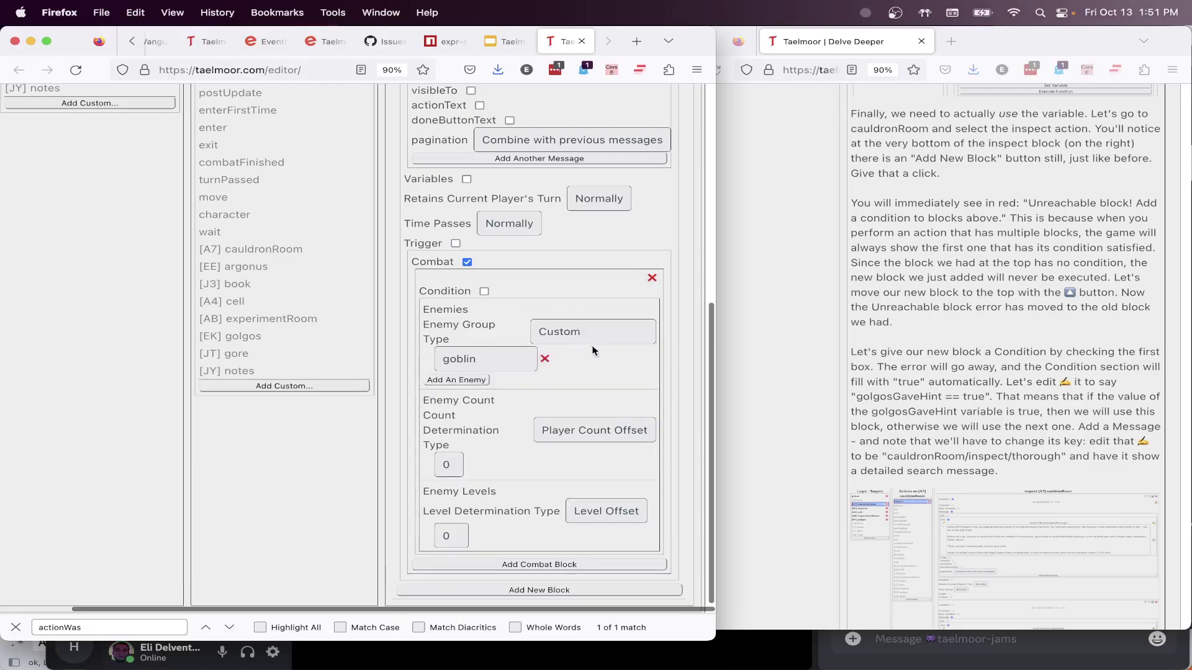
Set the first custom enemy to lich and add a skeleton as the second enemy
click(483, 357)
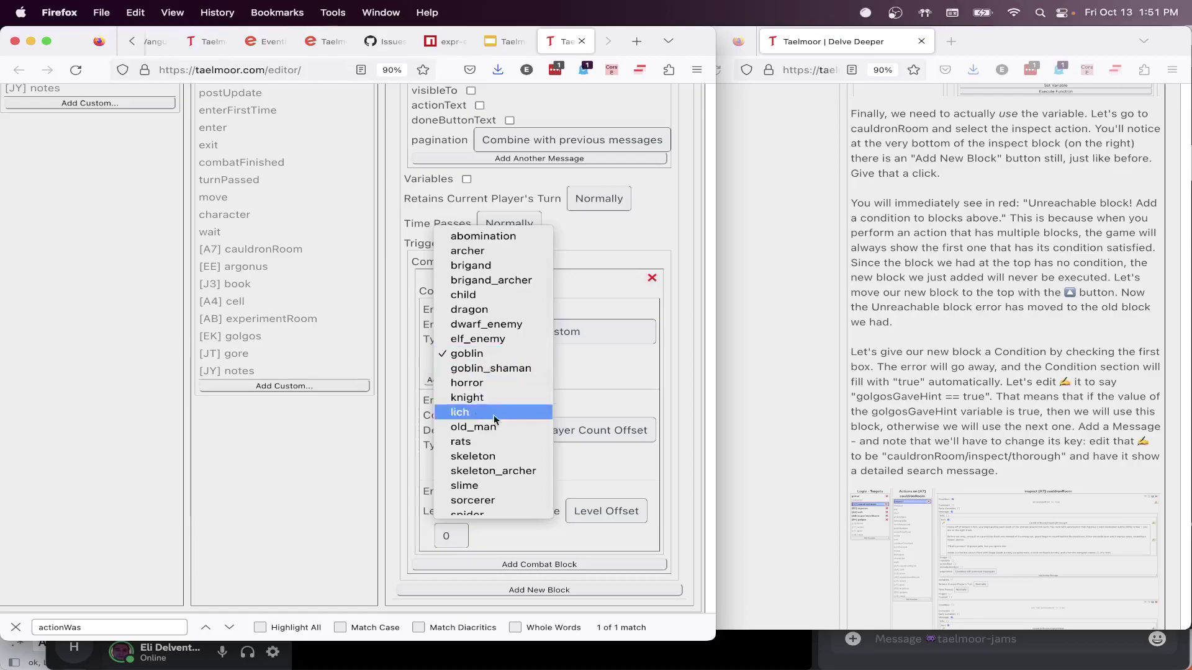
scroll(493, 422, down, 1)
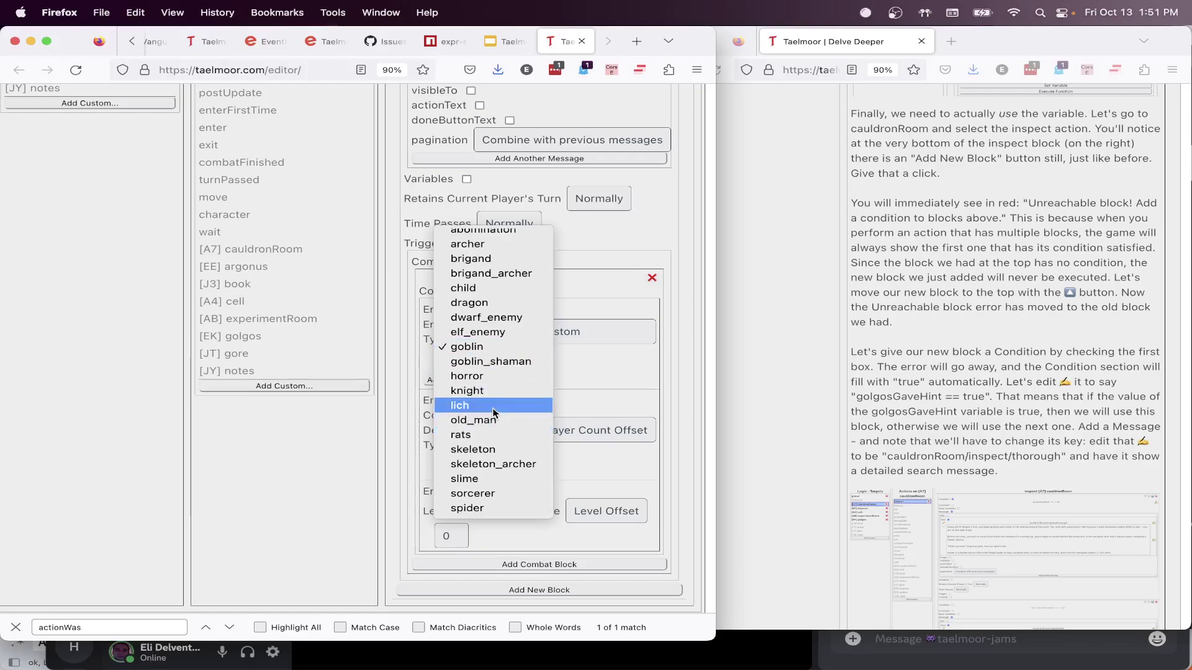
click(493, 406)
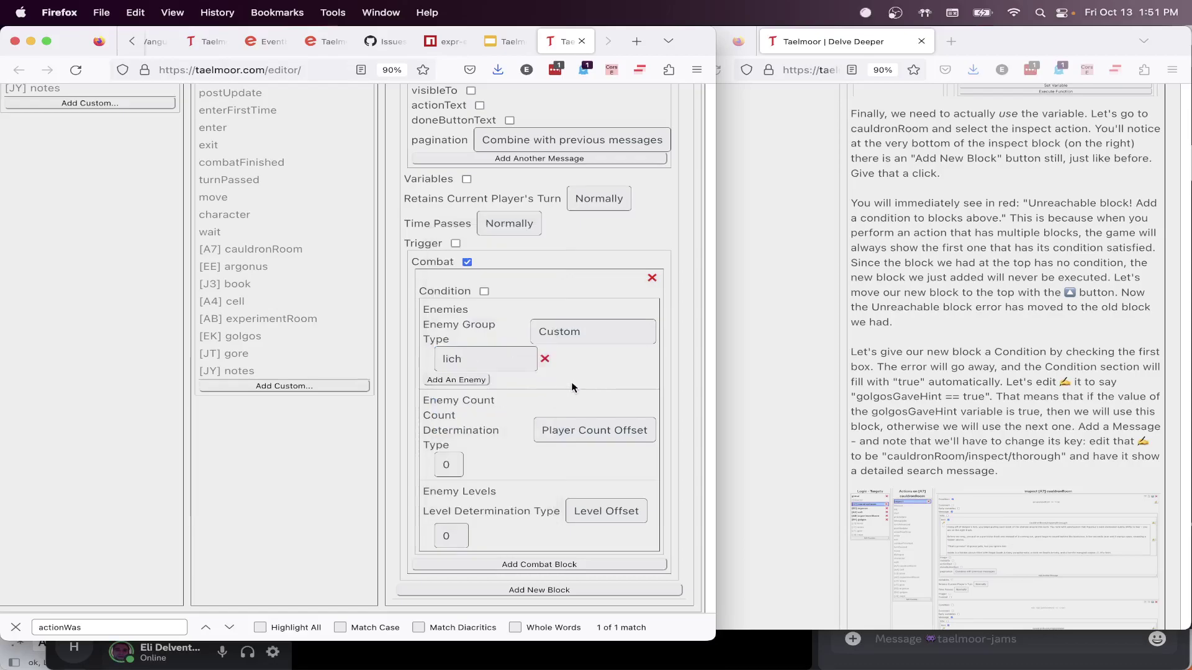
click(478, 381)
click(507, 386)
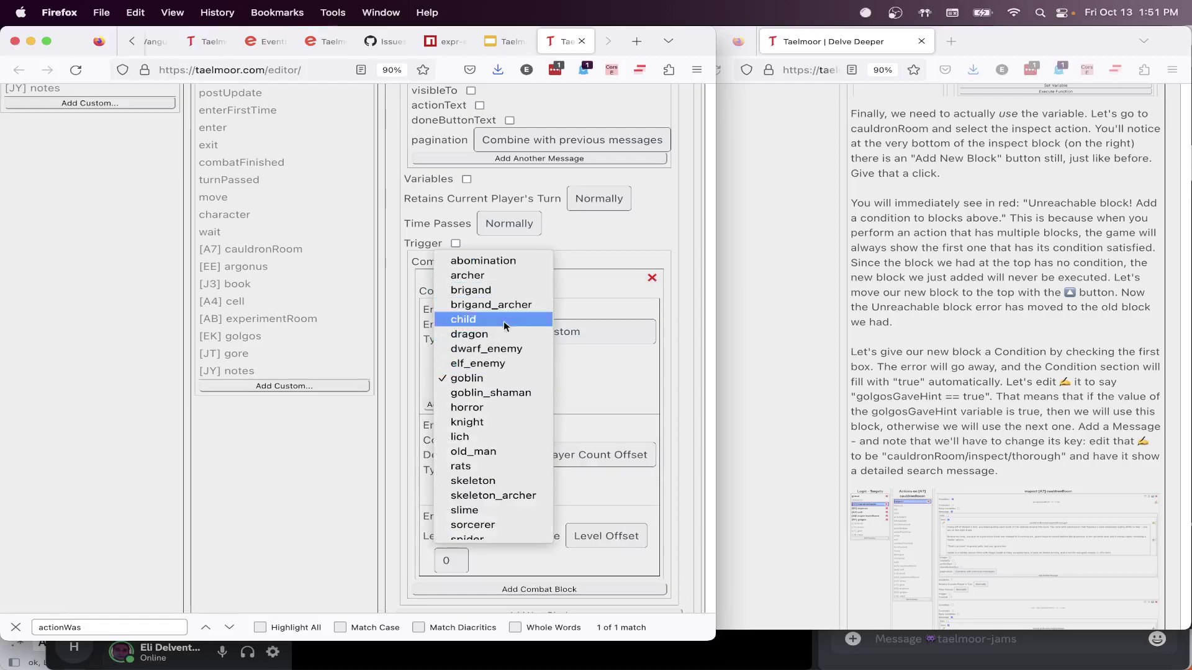
scroll(515, 450, down, 1)
click(512, 474)
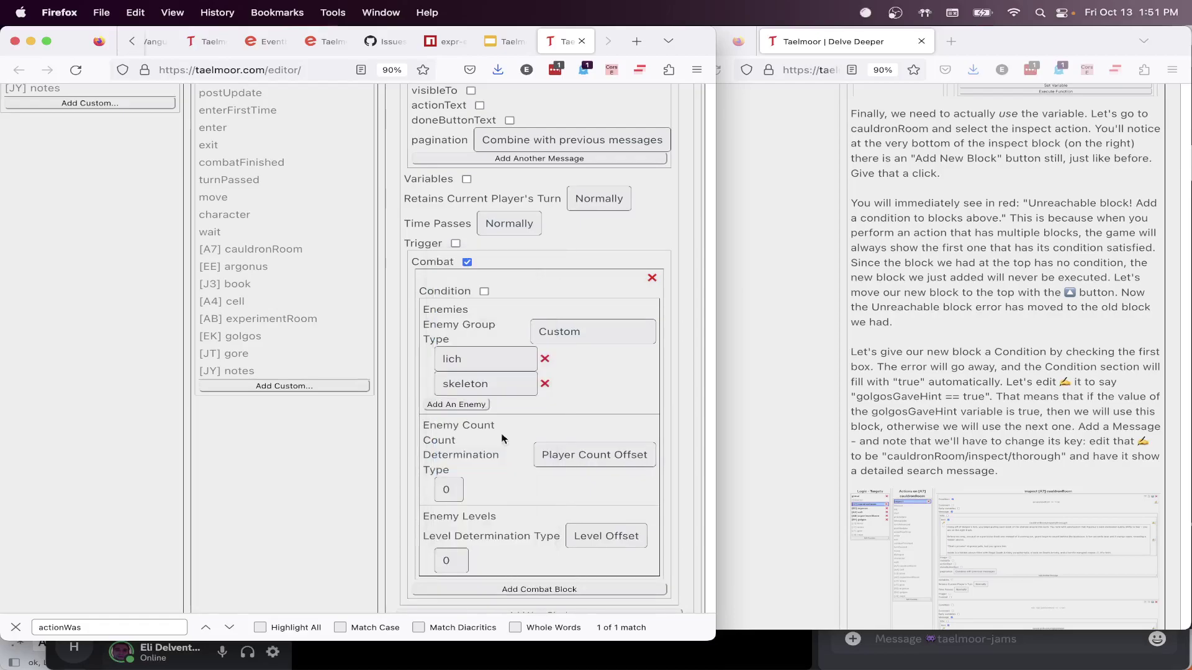
Add a skeleton_archer and another skeleton to the custom enemy list
click(481, 406)
click(496, 417)
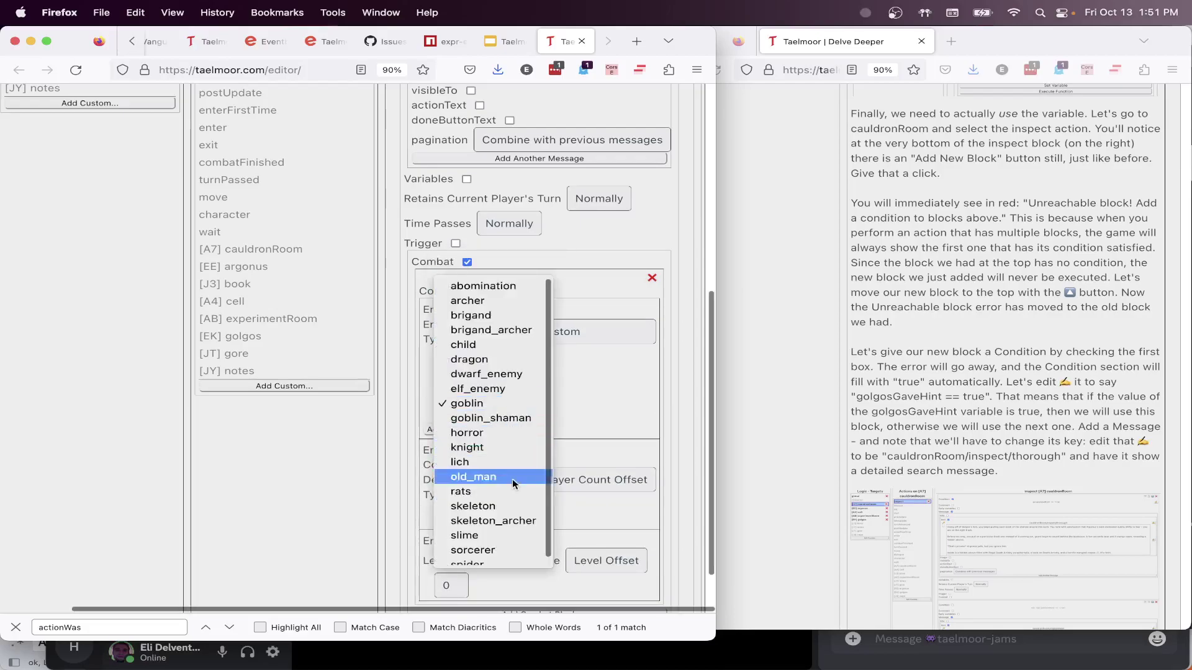
click(507, 520)
click(474, 428)
click(476, 434)
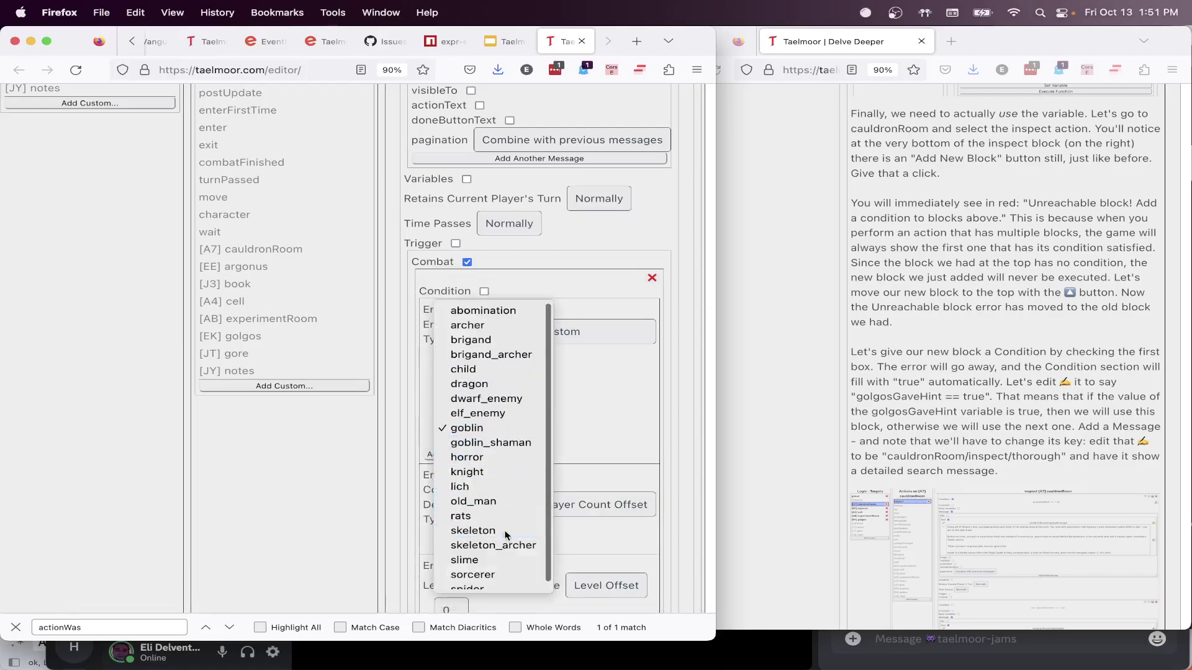
click(496, 529)
Add a second skeleton_archer and a third skeleton as the fifth and sixth custom enemies
click(483, 456)
click(486, 459)
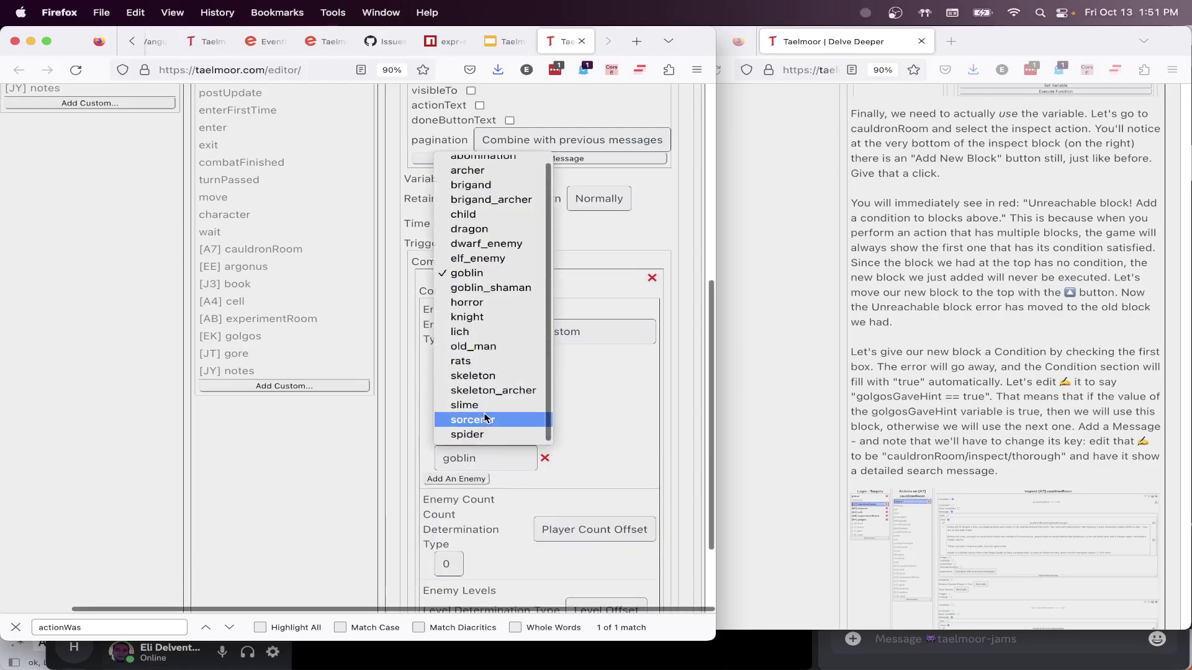
click(487, 381)
click(478, 479)
click(490, 484)
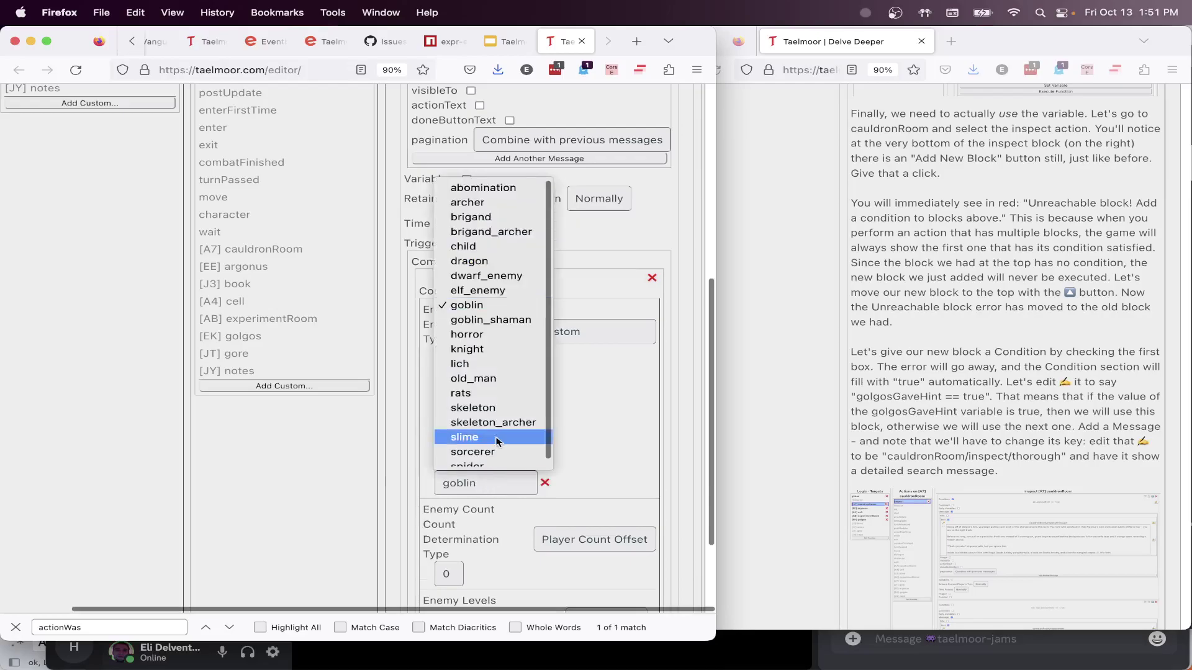
click(484, 407)
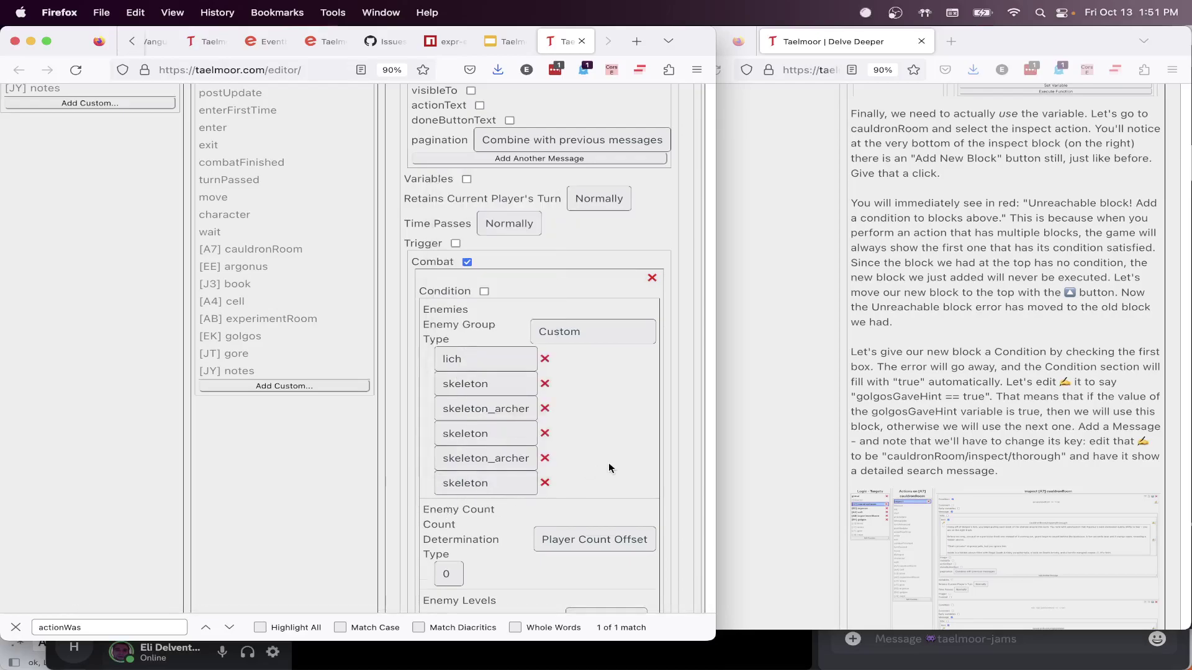
Try a Fixed Enemy Count for the combat block, setting it to 2 and to 6
scroll(606, 463, down, 5)
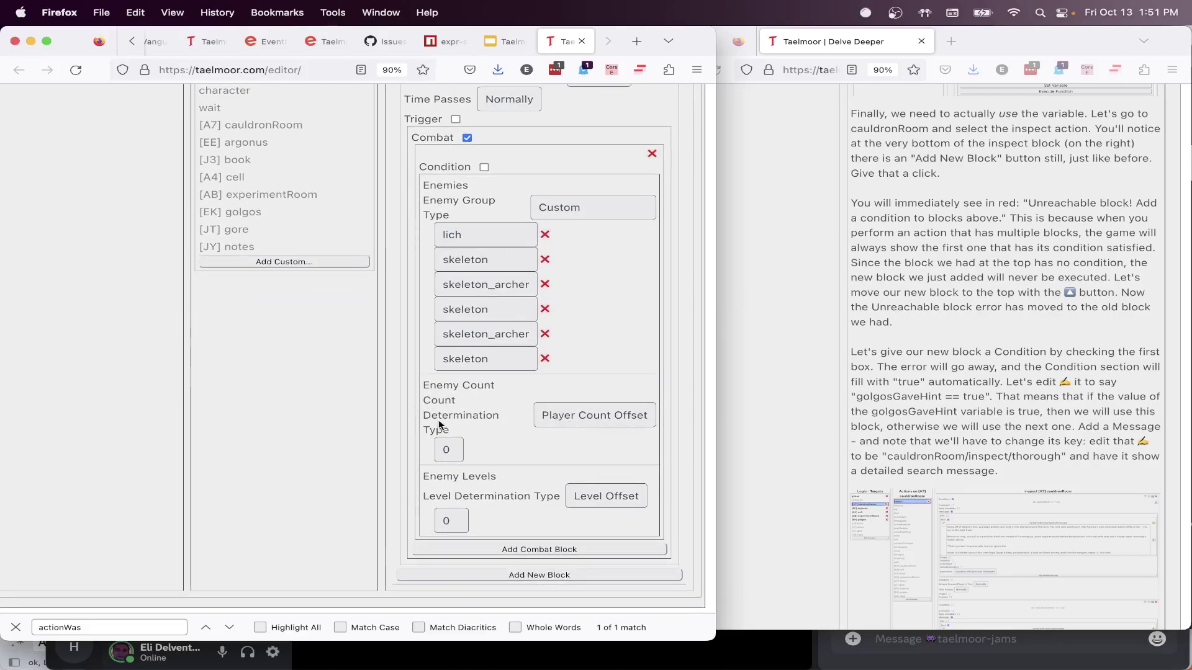
drag(423, 385, 458, 415)
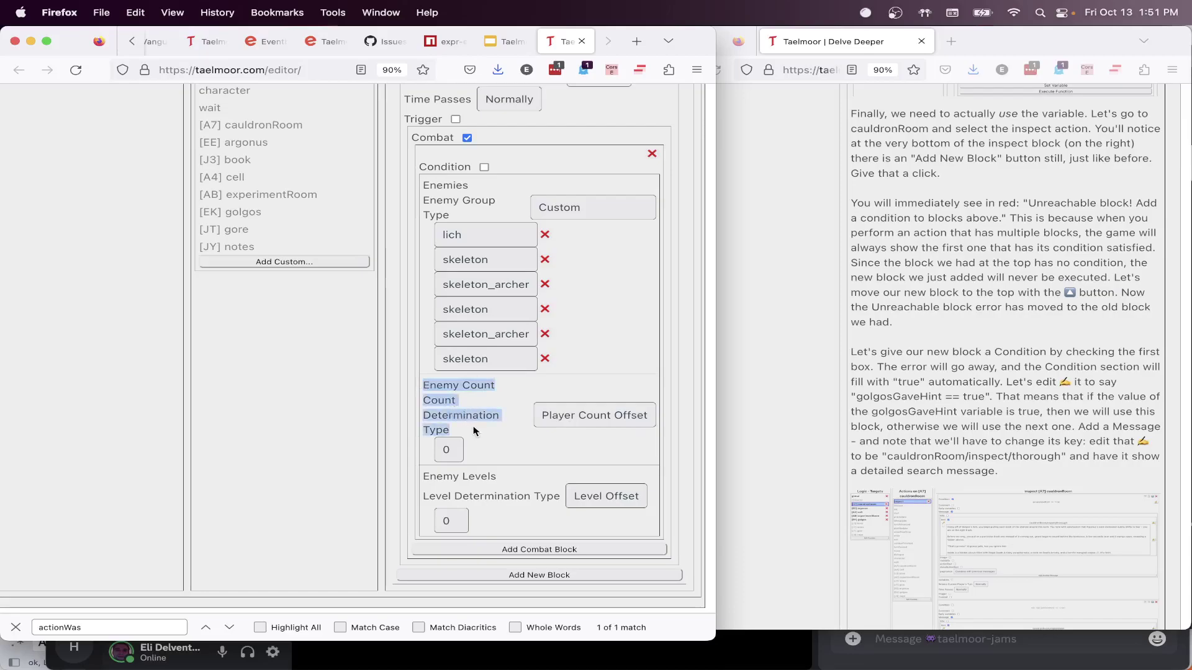
click(478, 428)
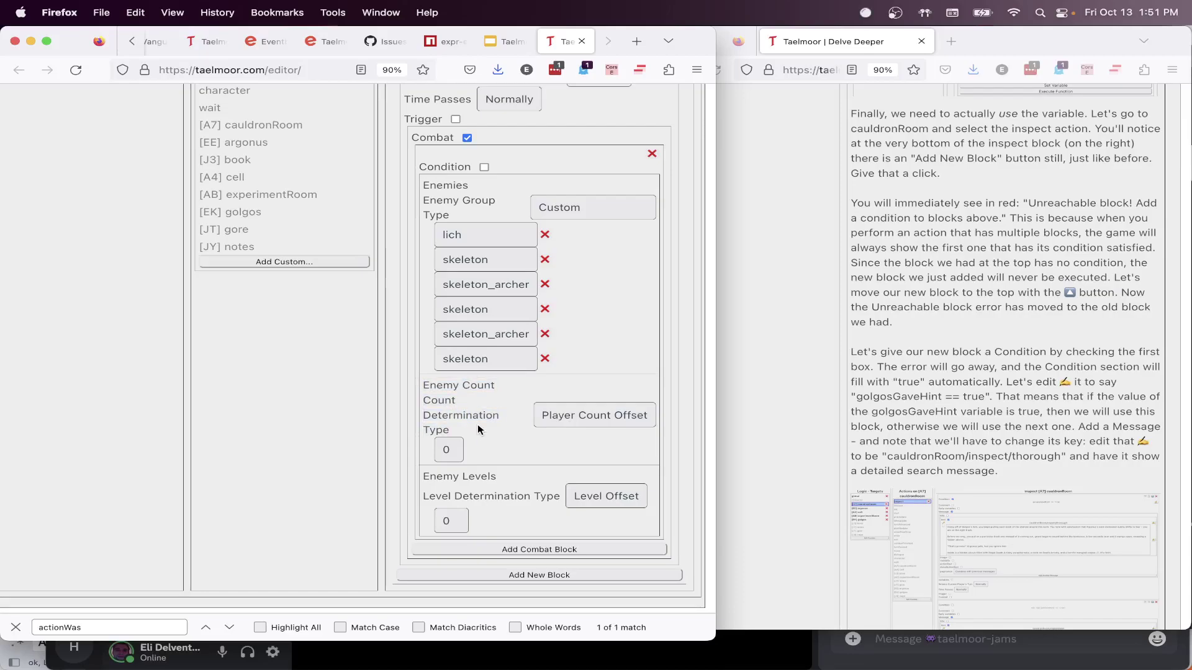
click(588, 413)
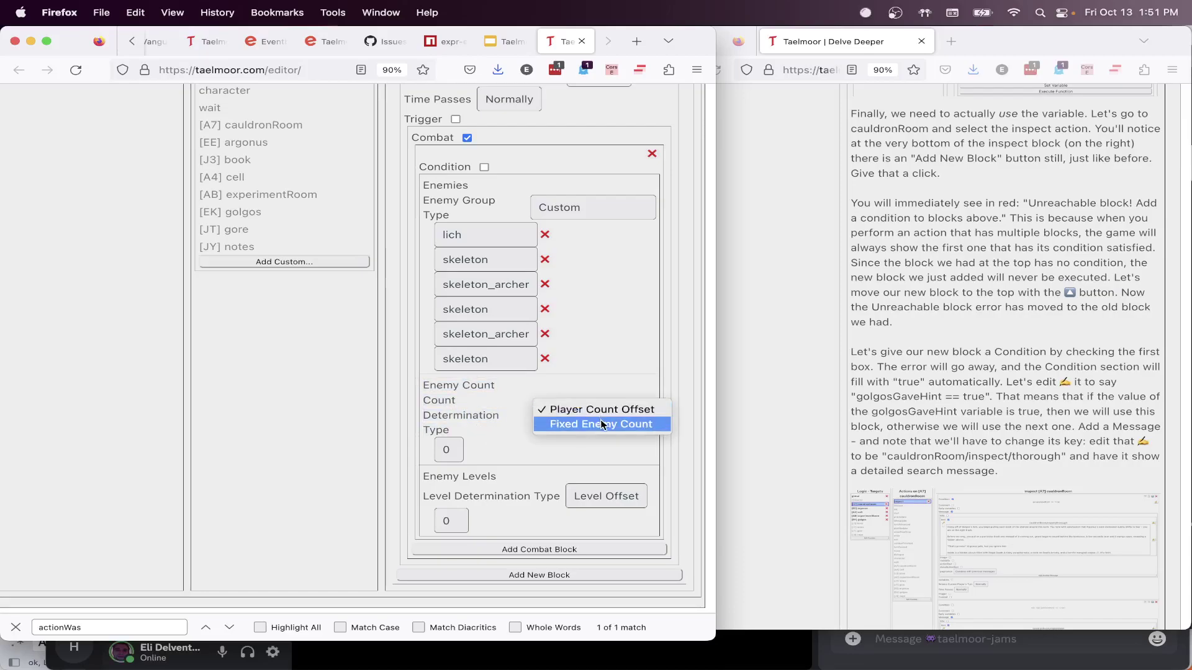
click(601, 424)
click(448, 450)
click(459, 464)
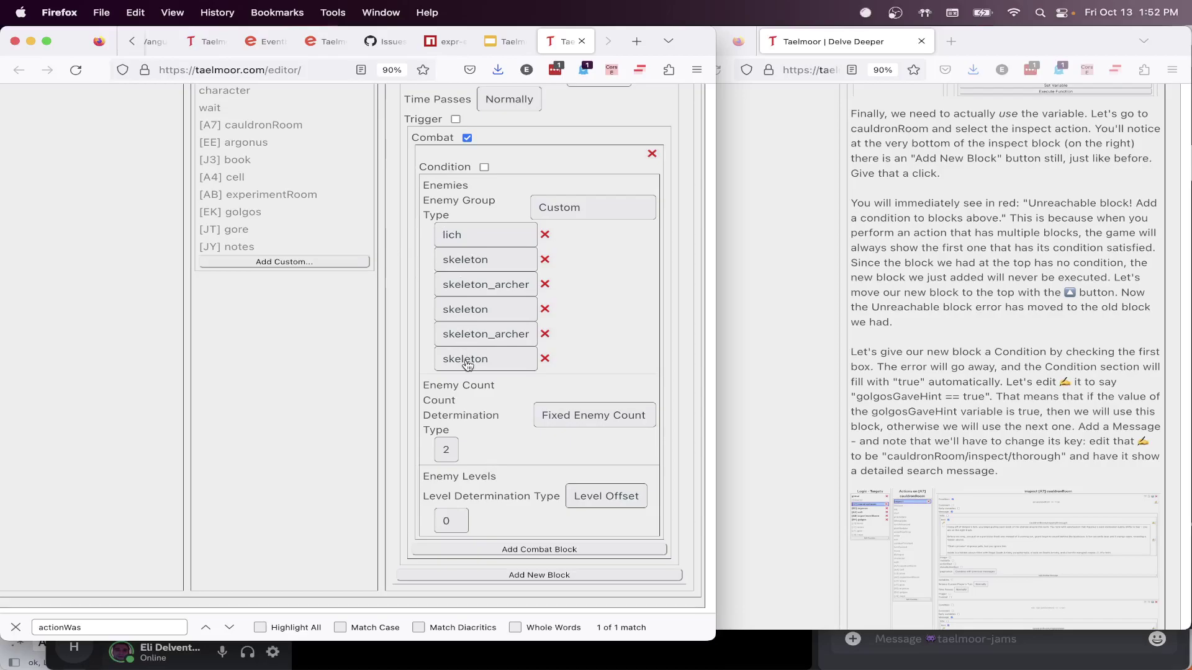
click(447, 449)
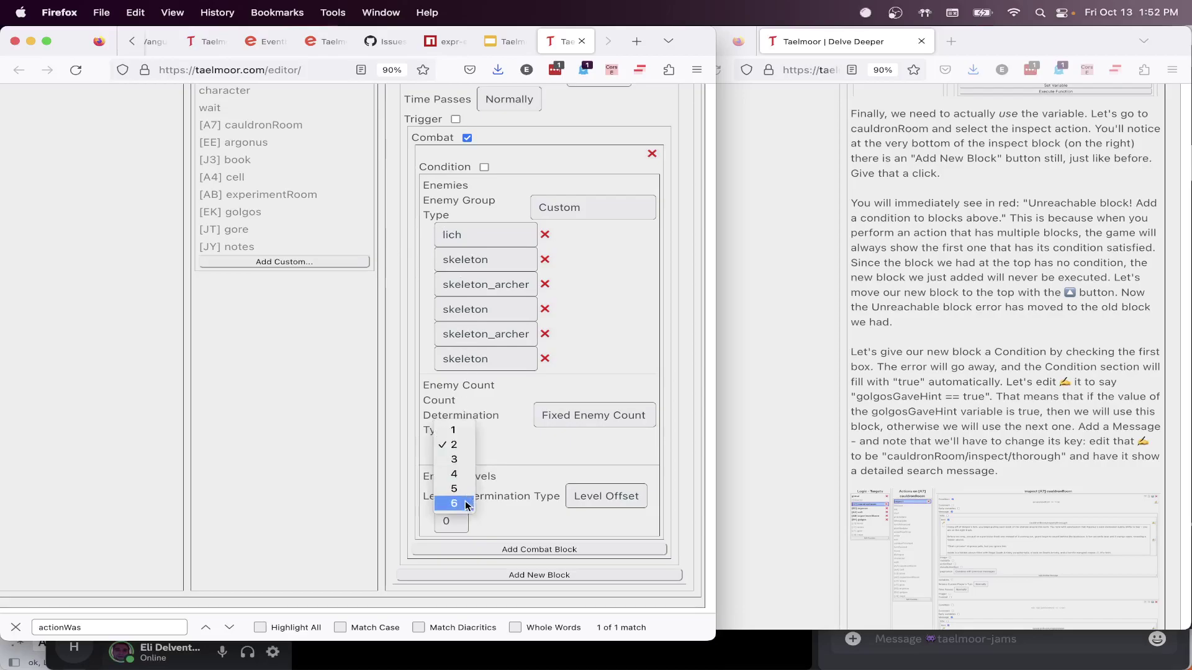
click(462, 503)
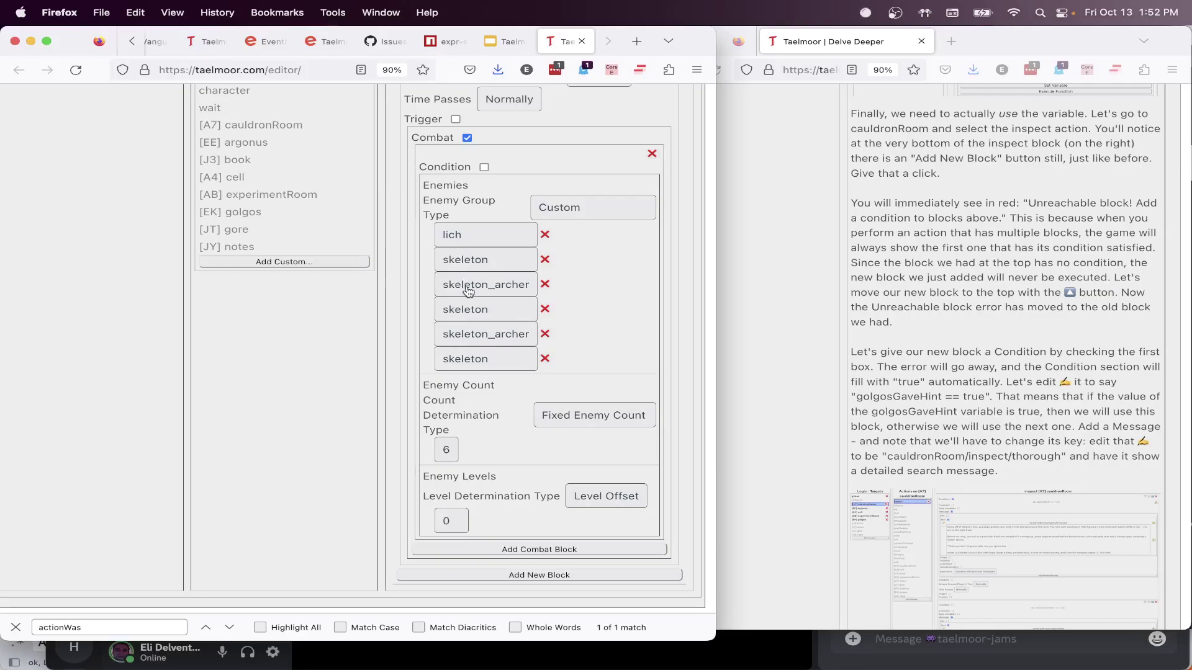
Switch the enemy count determination type back to Player Count Offset
click(447, 451)
click(507, 450)
click(605, 417)
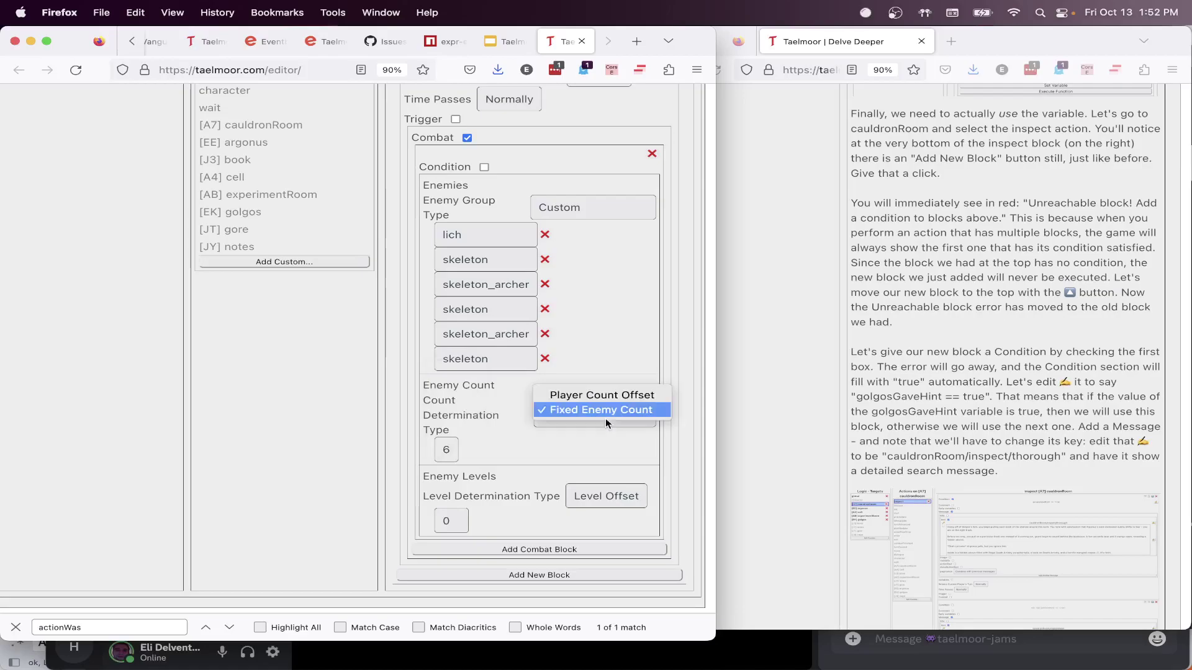
click(600, 398)
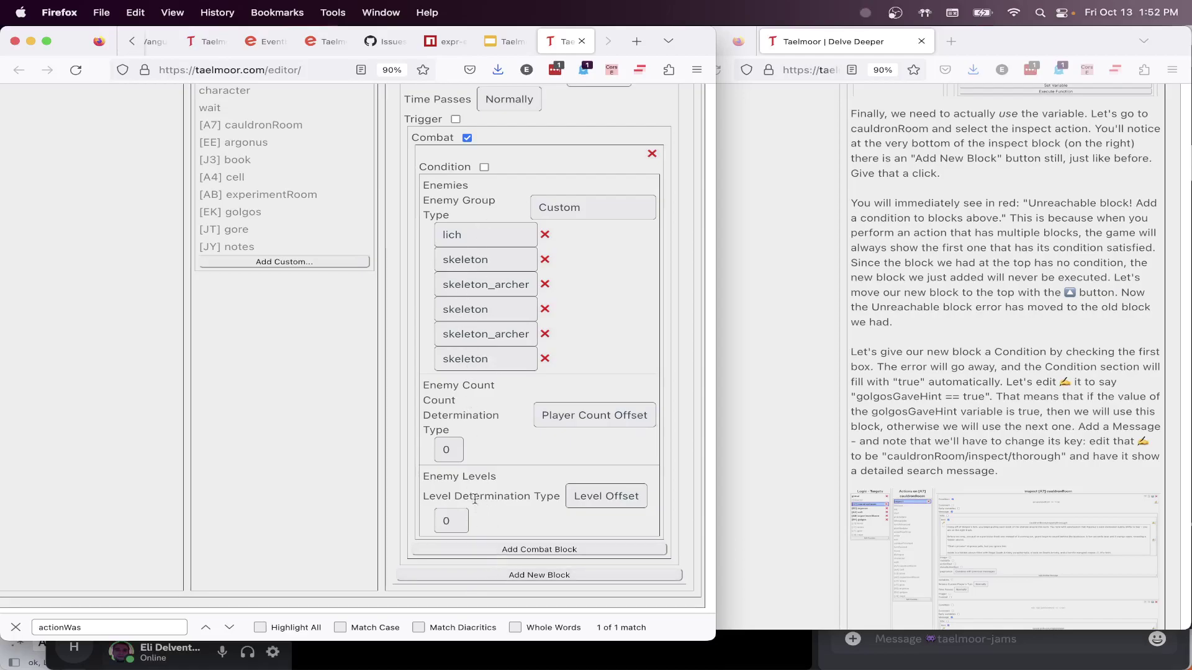
Try enemy level offsets of 1, 2 and 3 for the combat block
click(592, 501)
click(542, 493)
click(451, 524)
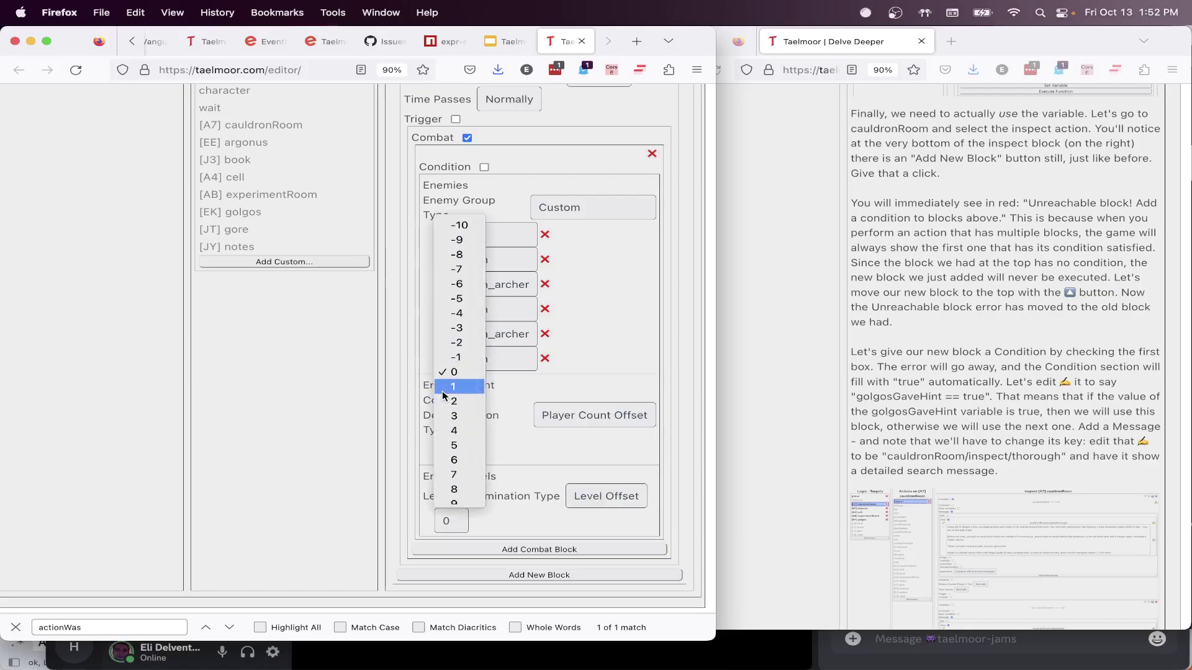
click(445, 393)
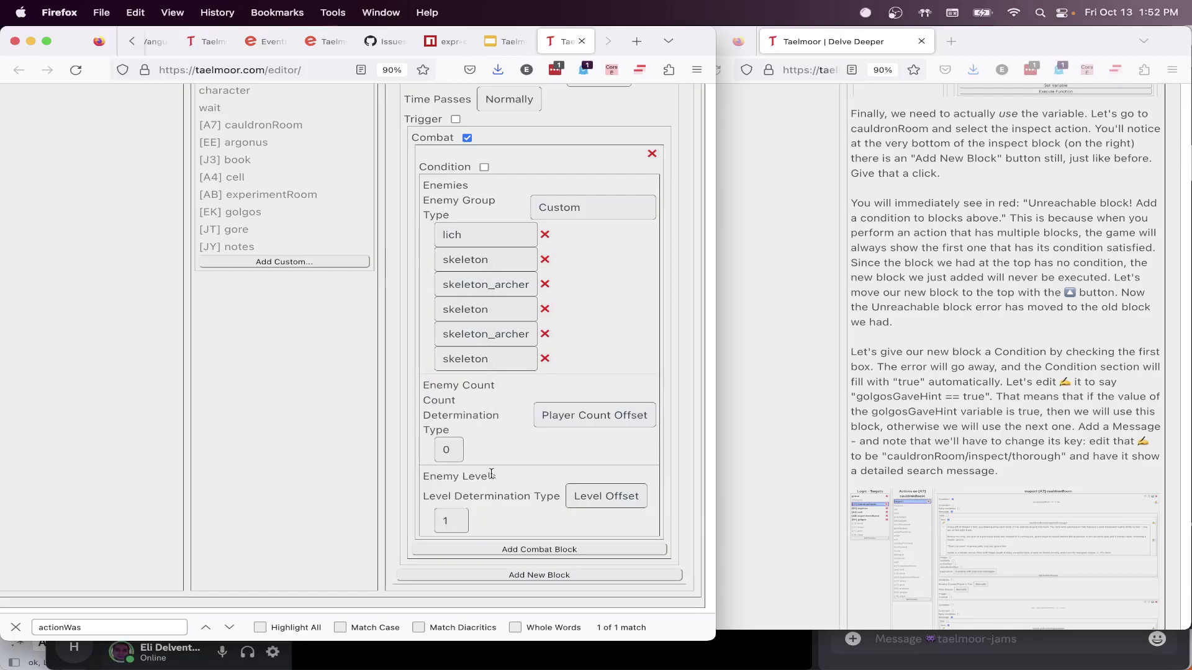
click(452, 522)
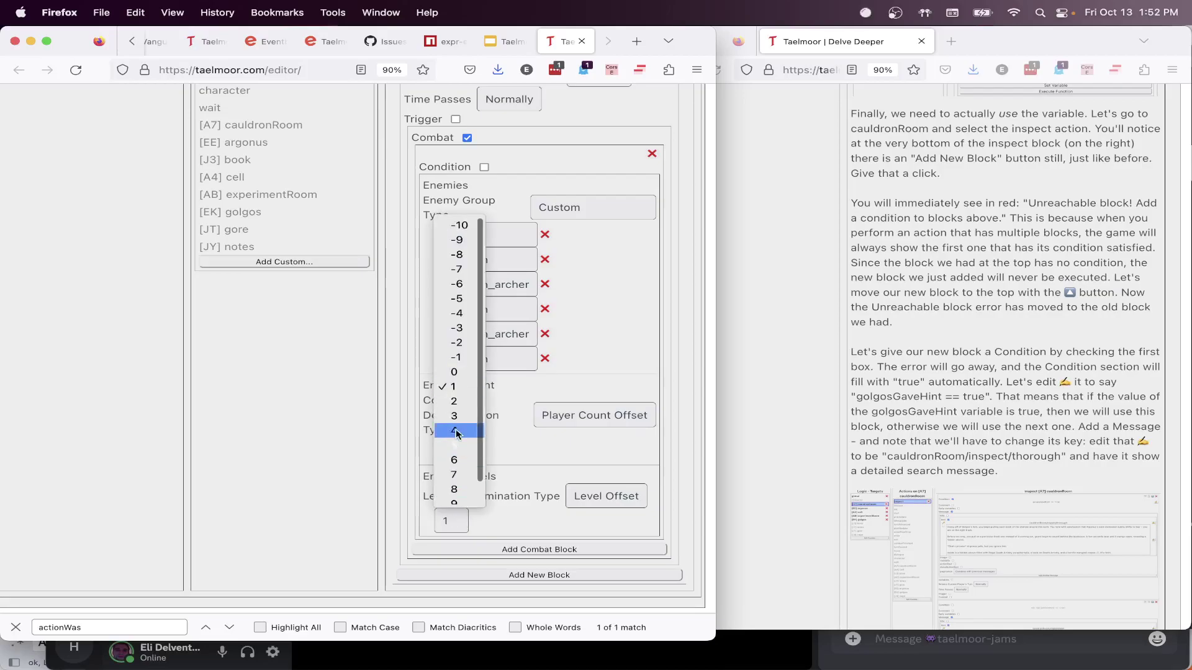
click(453, 405)
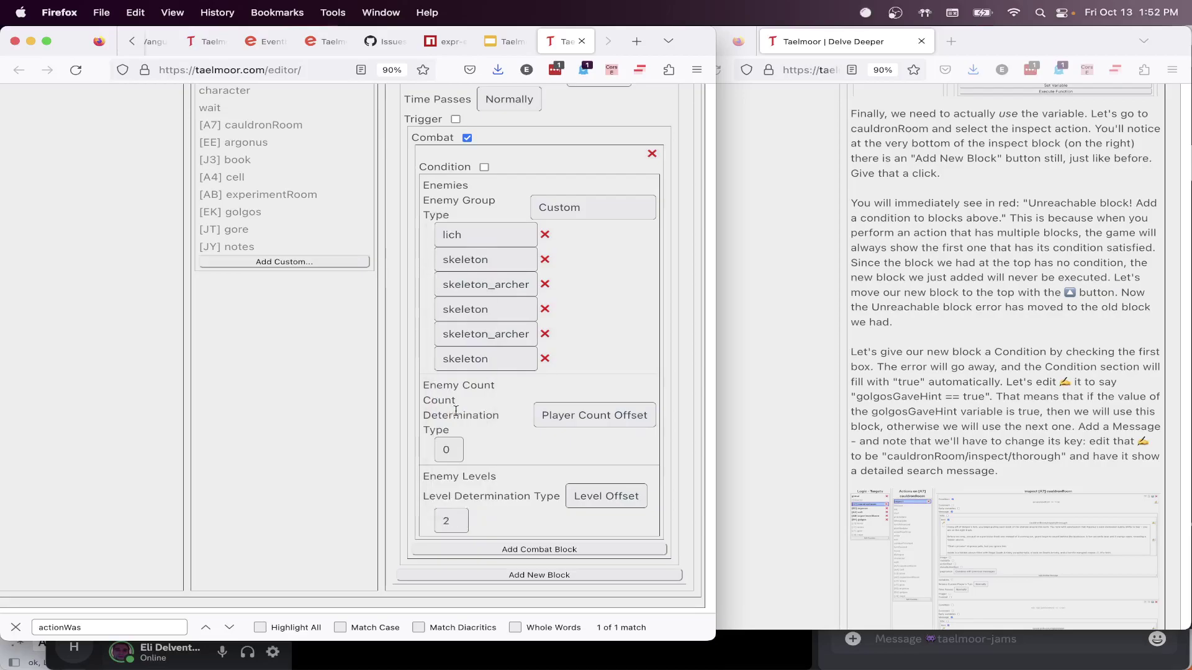
click(459, 520)
click(459, 417)
Try enemy level offsets of -1, -2 and -10, and return the offset to 0
click(459, 517)
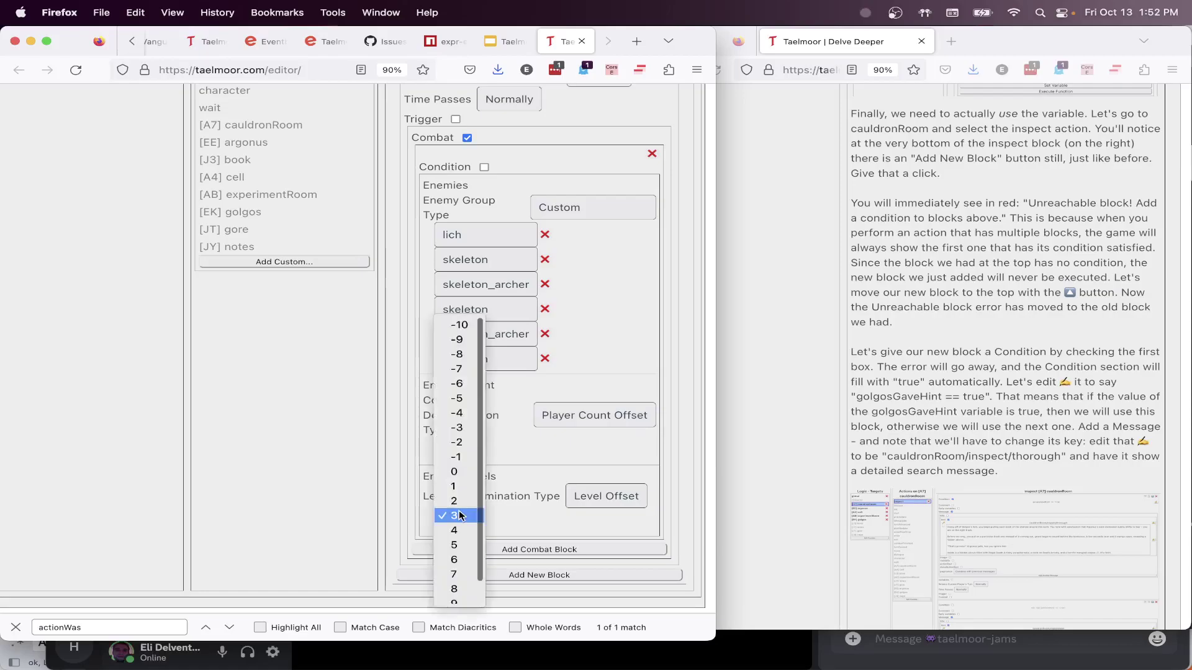
scroll(447, 521, up, 1)
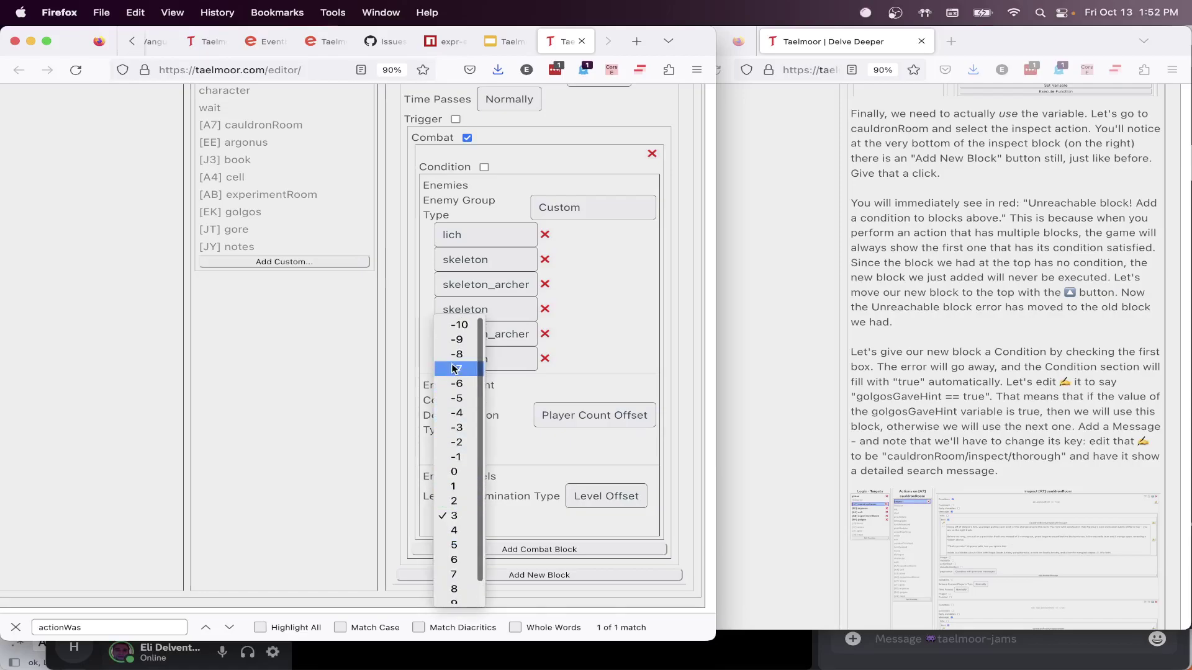
click(459, 457)
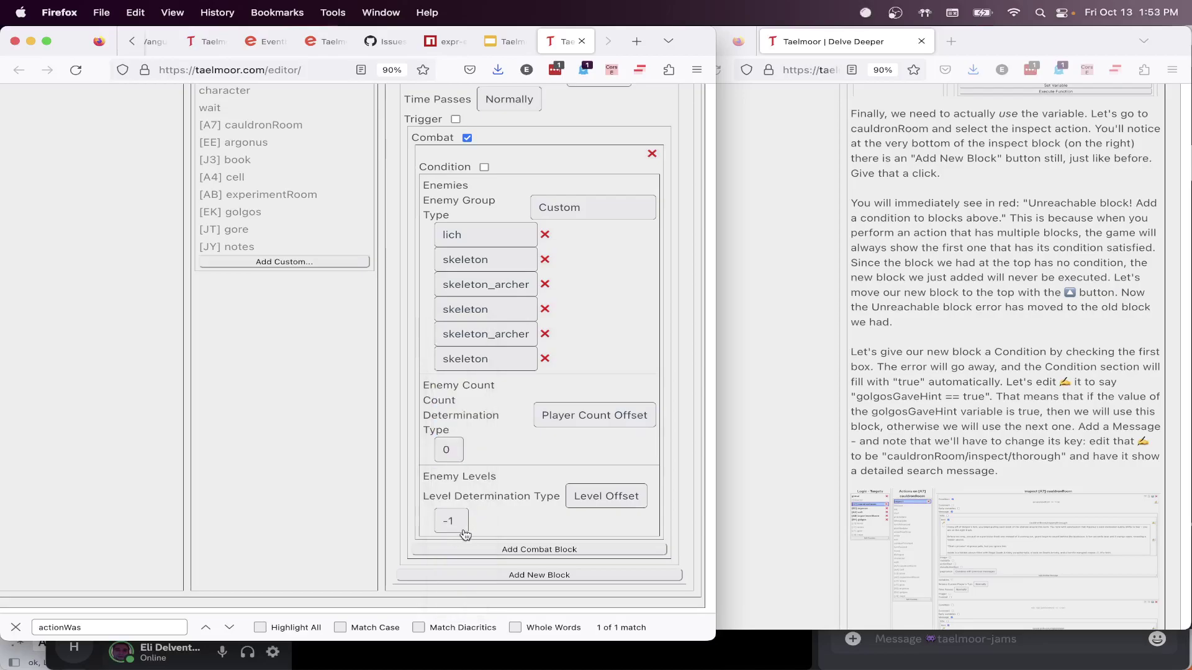
click(457, 526)
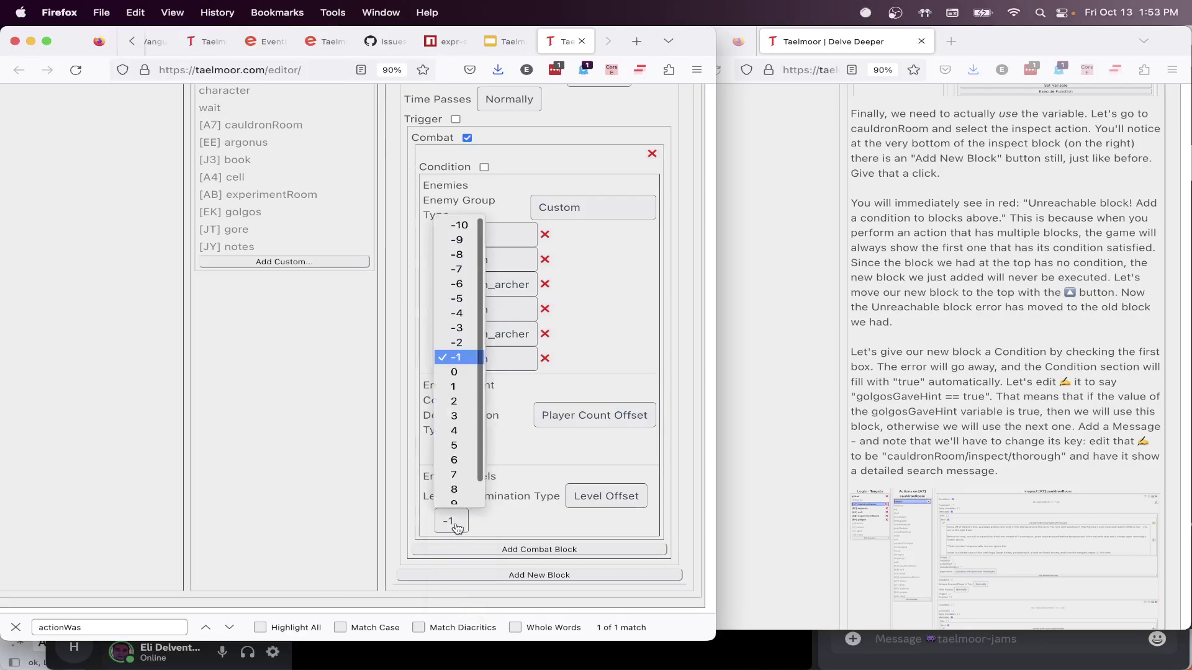
click(458, 343)
click(448, 520)
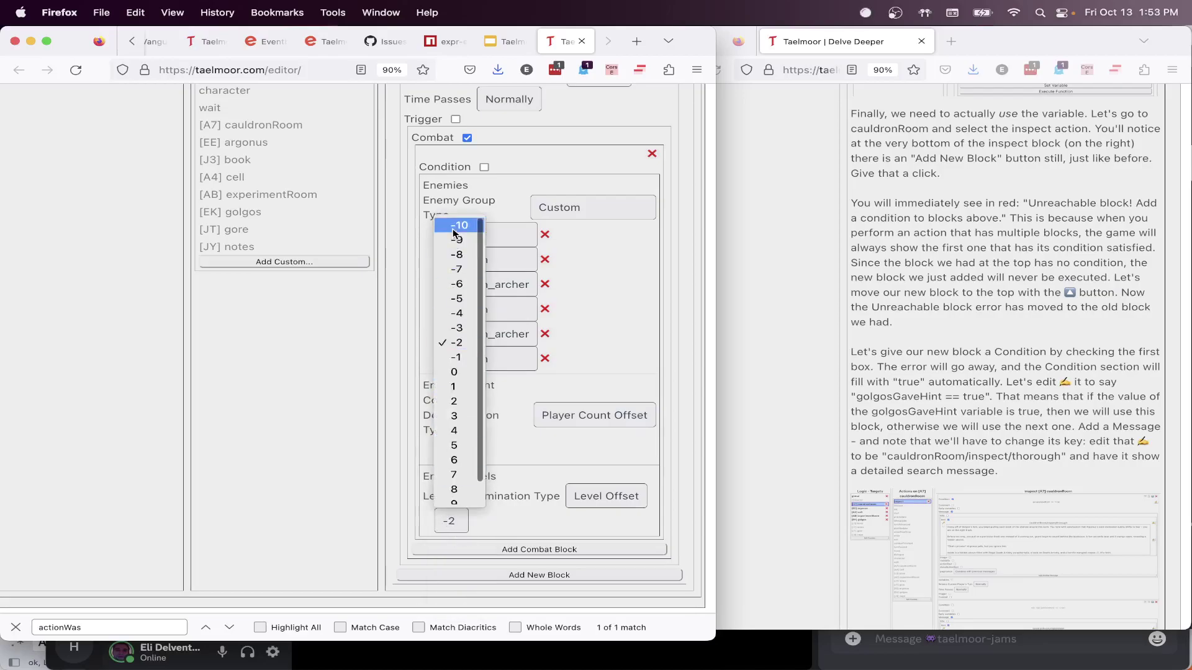
click(453, 231)
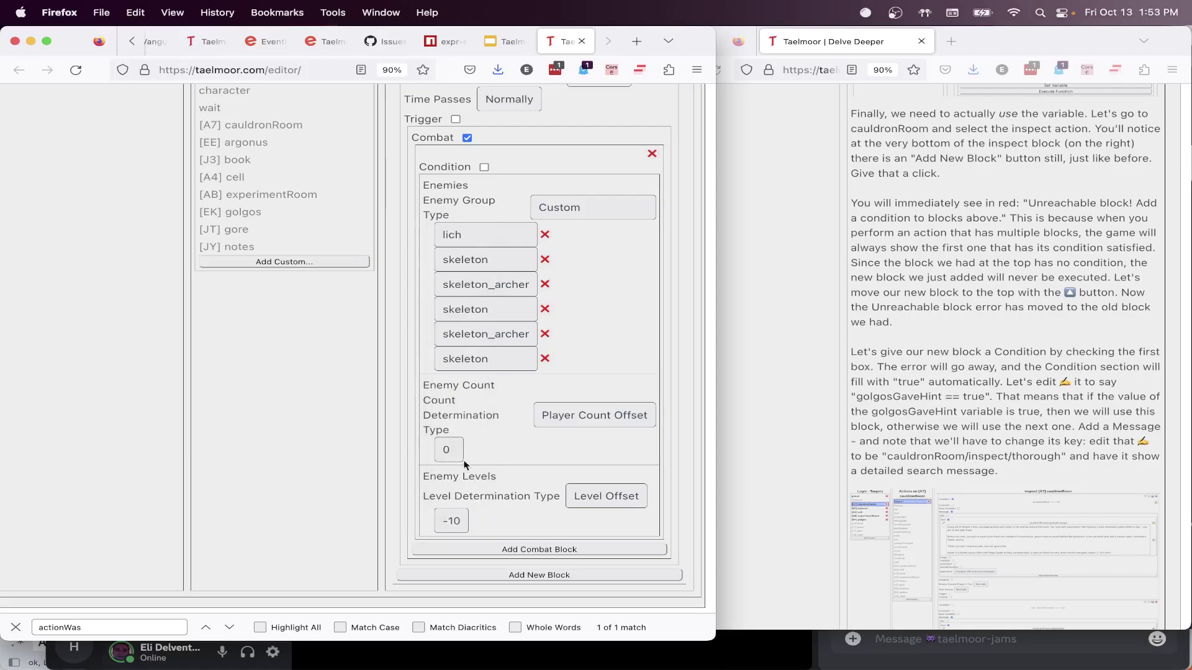
click(455, 523)
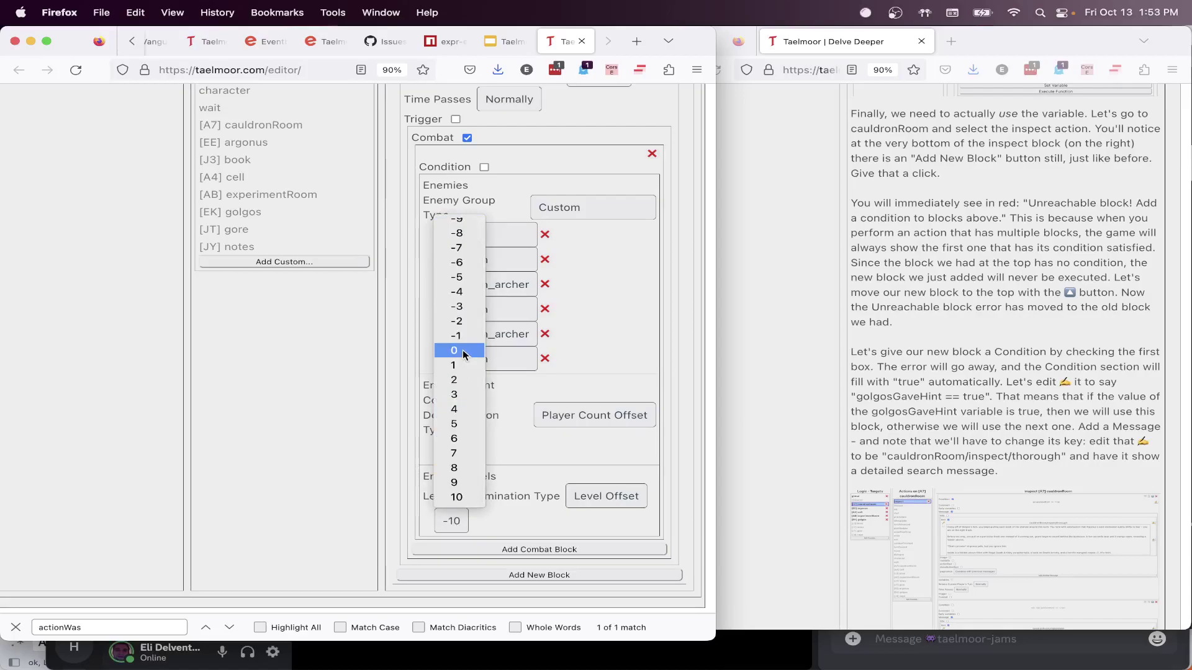
click(463, 352)
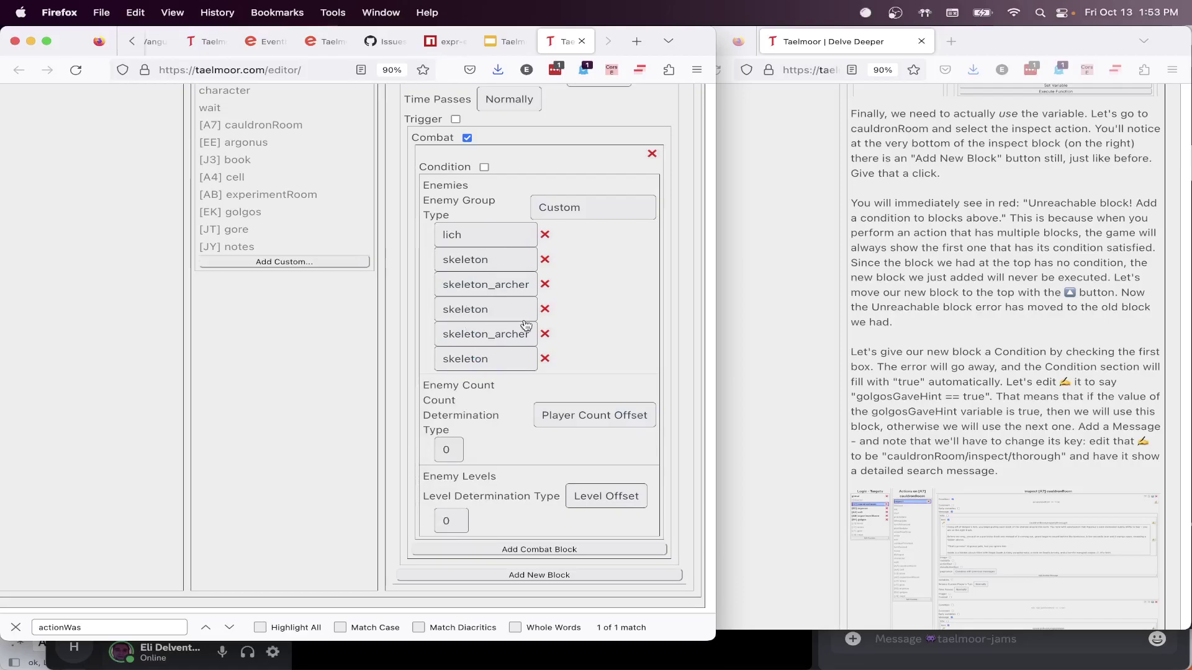
Open the Combat Data reference in the editor's help and view its EnemyType entry
click(807, 257)
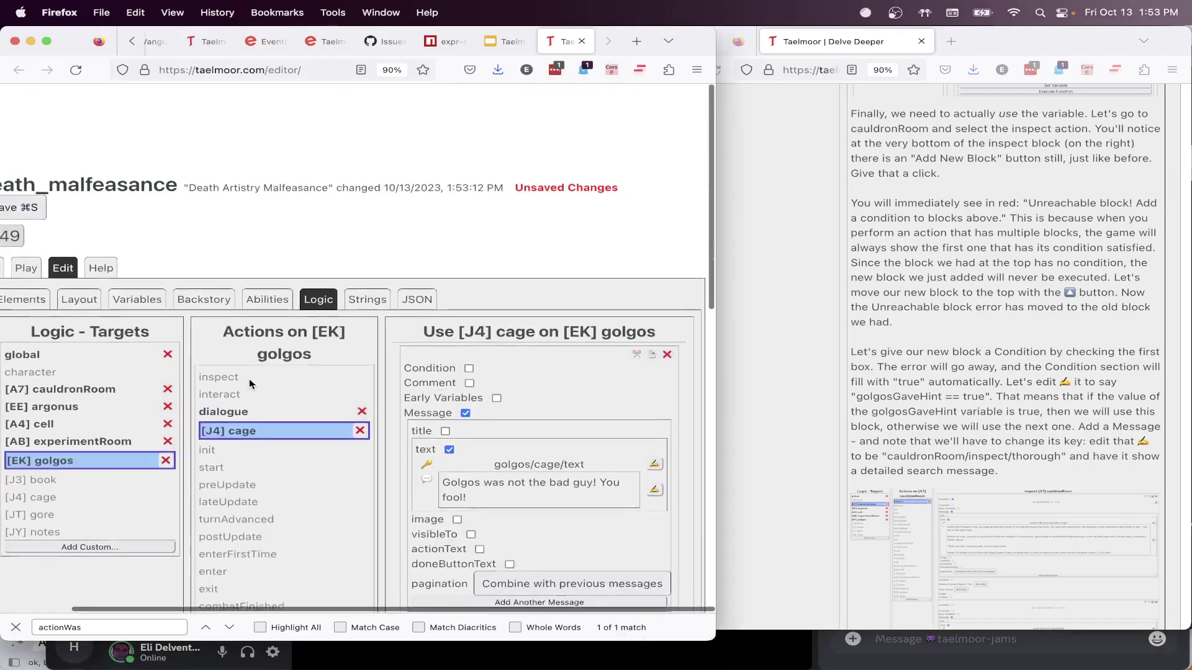
scroll(249, 384, down, 3)
click(98, 183)
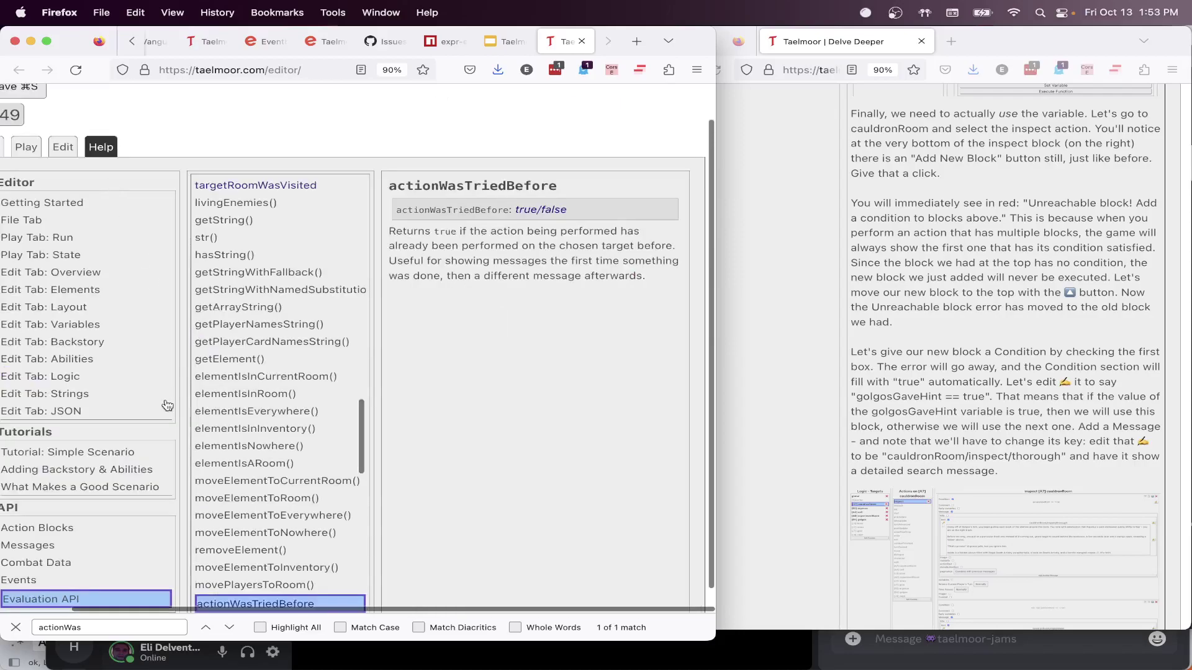
scroll(168, 446, left, 2)
click(106, 564)
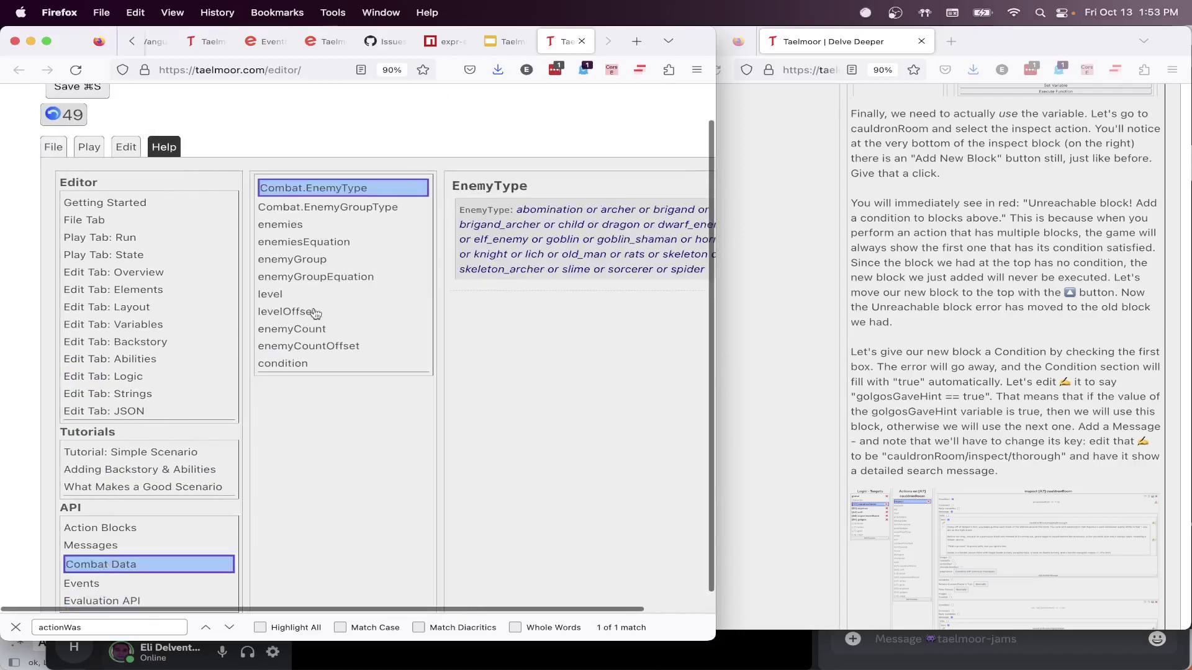
scroll(360, 231, right, 3)
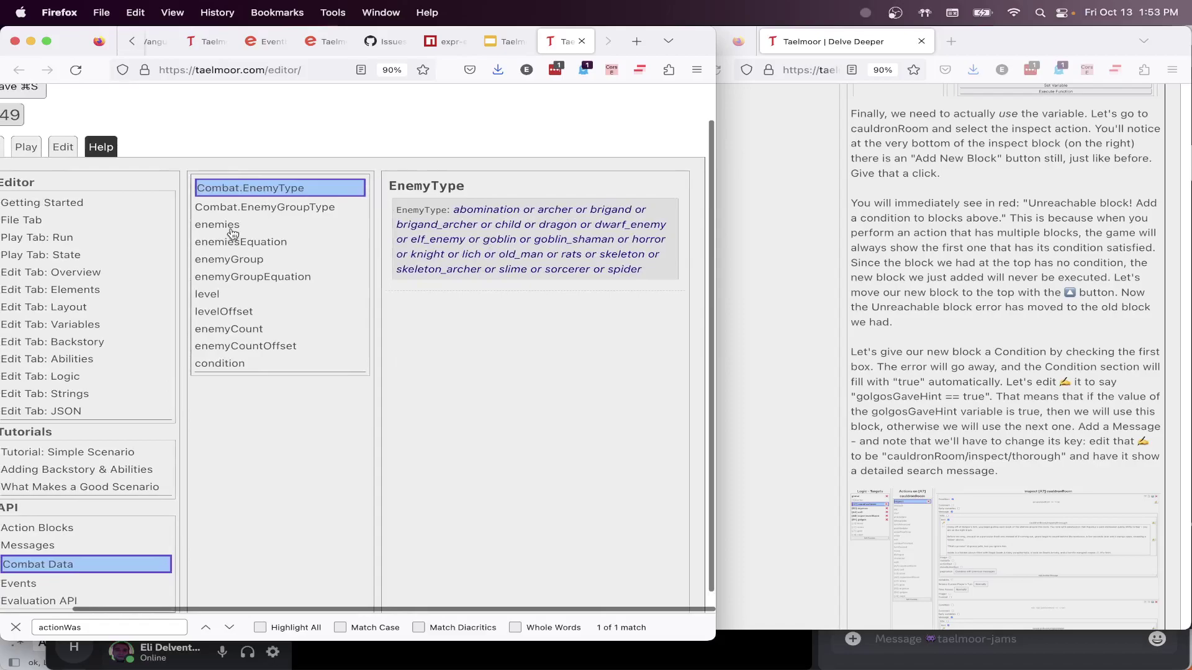
Open the enemies entry in the Combat Data reference and review the enemy type list, highlighting the abomination's description
click(235, 210)
click(239, 227)
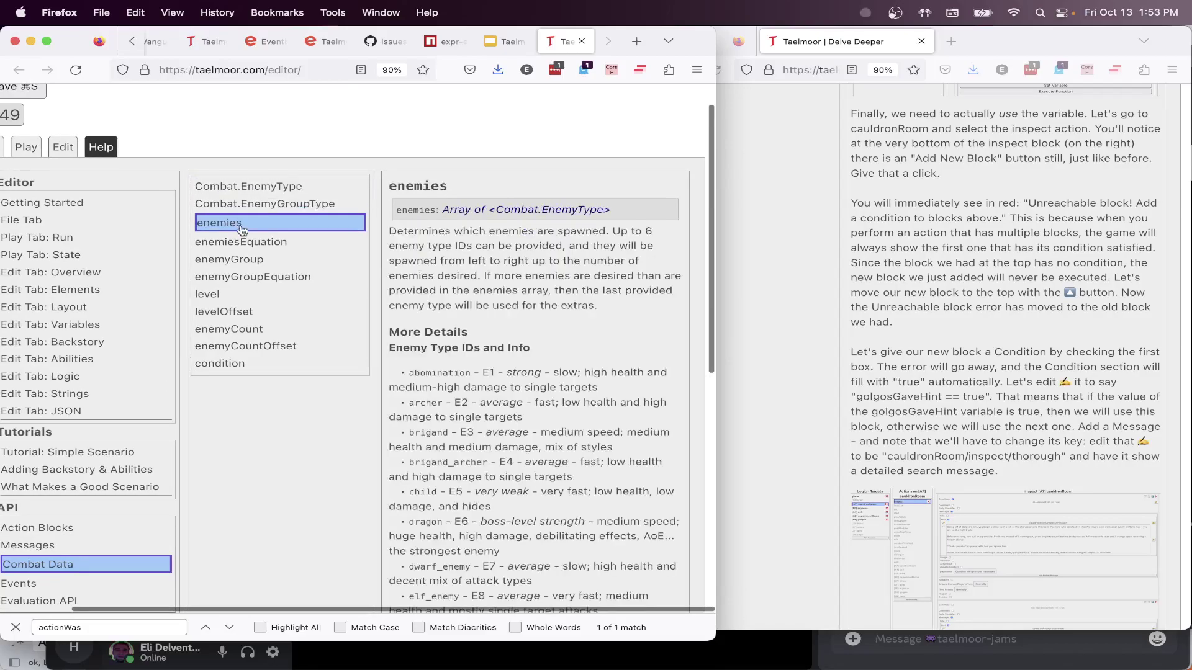
scroll(510, 422, down, 3)
scroll(510, 422, down, 5)
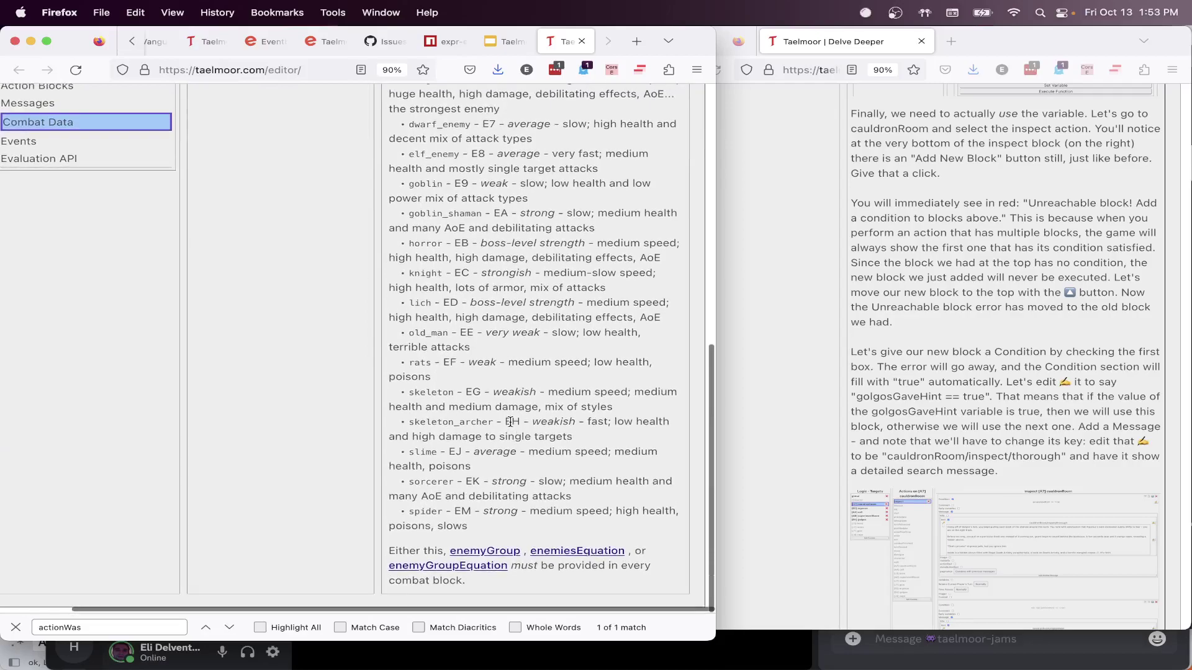
scroll(510, 421, up, 4)
scroll(510, 421, up, 2)
scroll(429, 347, down, 5)
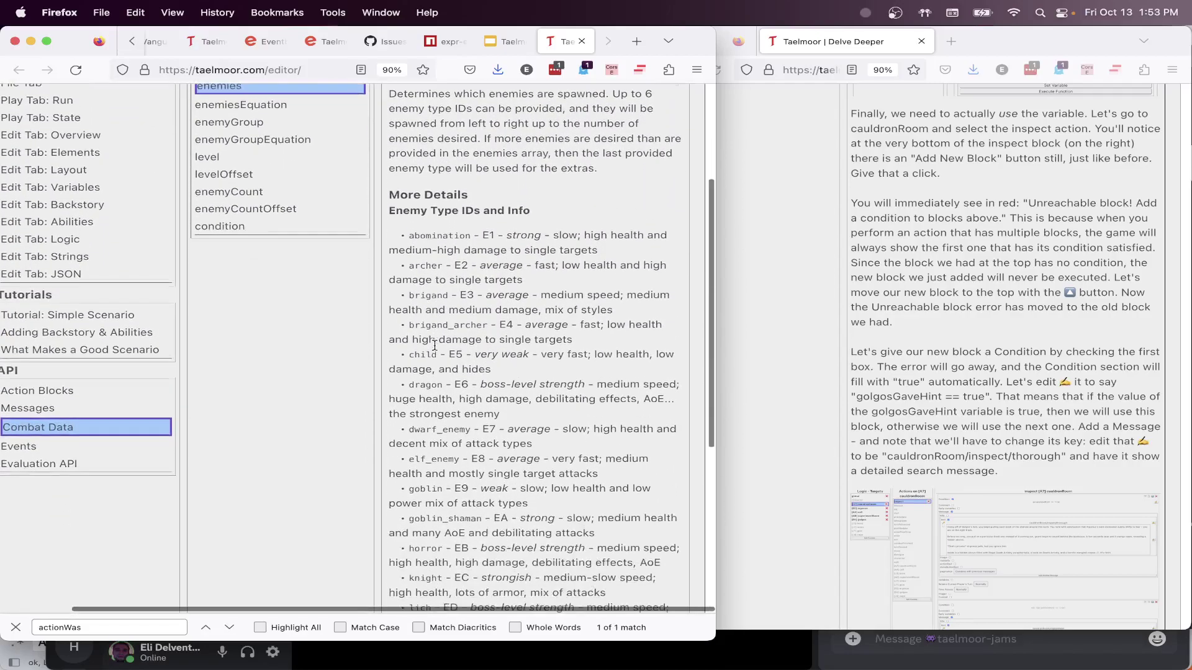
drag(409, 167, 592, 179)
click(533, 170)
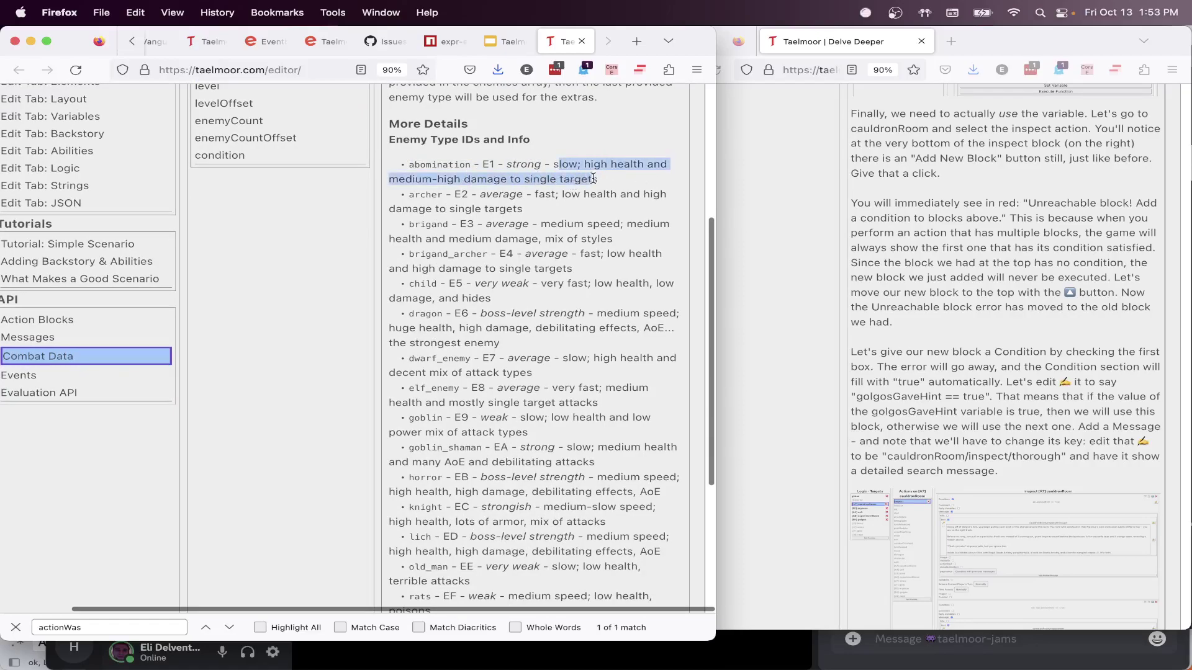
scroll(482, 180, down, 5)
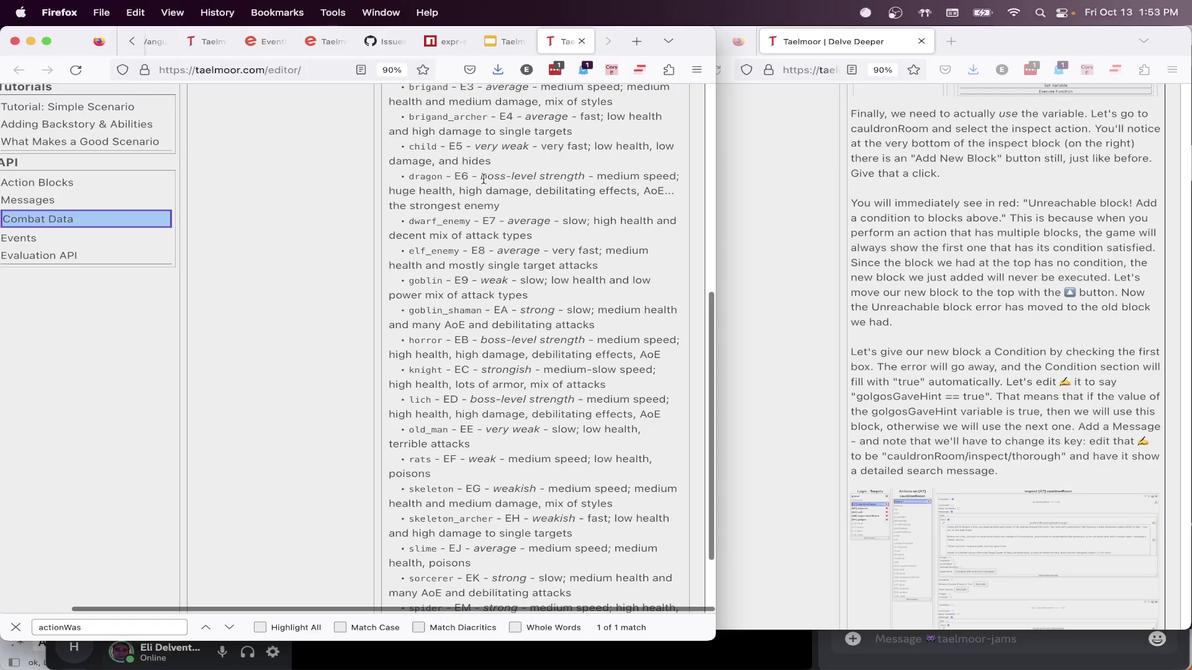
Highlight the dragon and lich descriptions in the enemy type list to examine their strength ratings
drag(480, 178, 648, 185)
click(558, 186)
drag(540, 194, 503, 207)
drag(470, 400, 655, 413)
click(657, 432)
scroll(650, 430, up, 10)
scroll(650, 430, down, 1)
scroll(650, 430, left, 2)
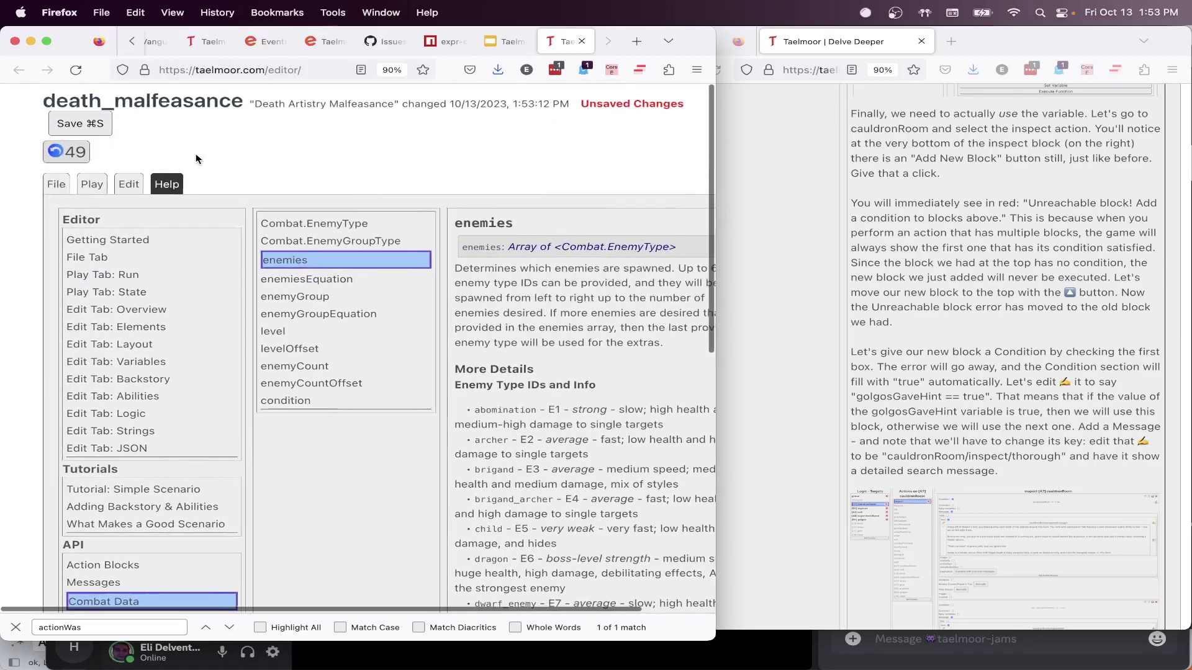
Return to editing the cage action's combat block and remove all skeleton and skeleton_archer enemies, leaving only the lich
click(126, 184)
scroll(520, 381, down, 8)
scroll(520, 381, right, 3)
scroll(520, 382, left, 2)
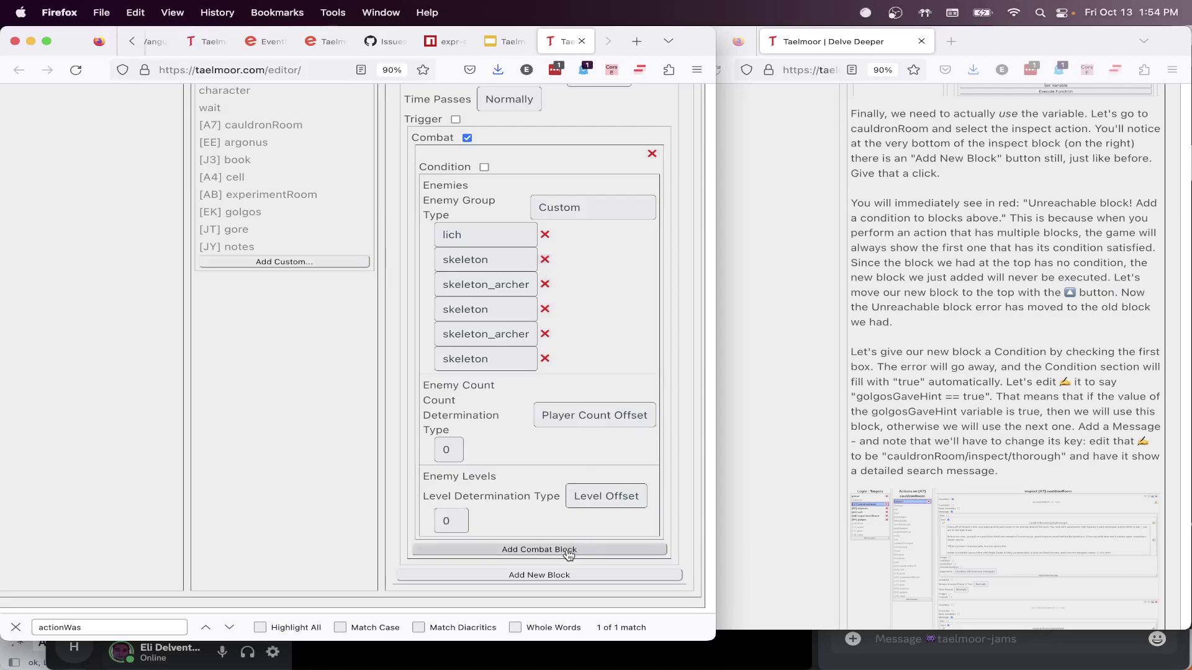
click(546, 259)
click(545, 273)
click(547, 289)
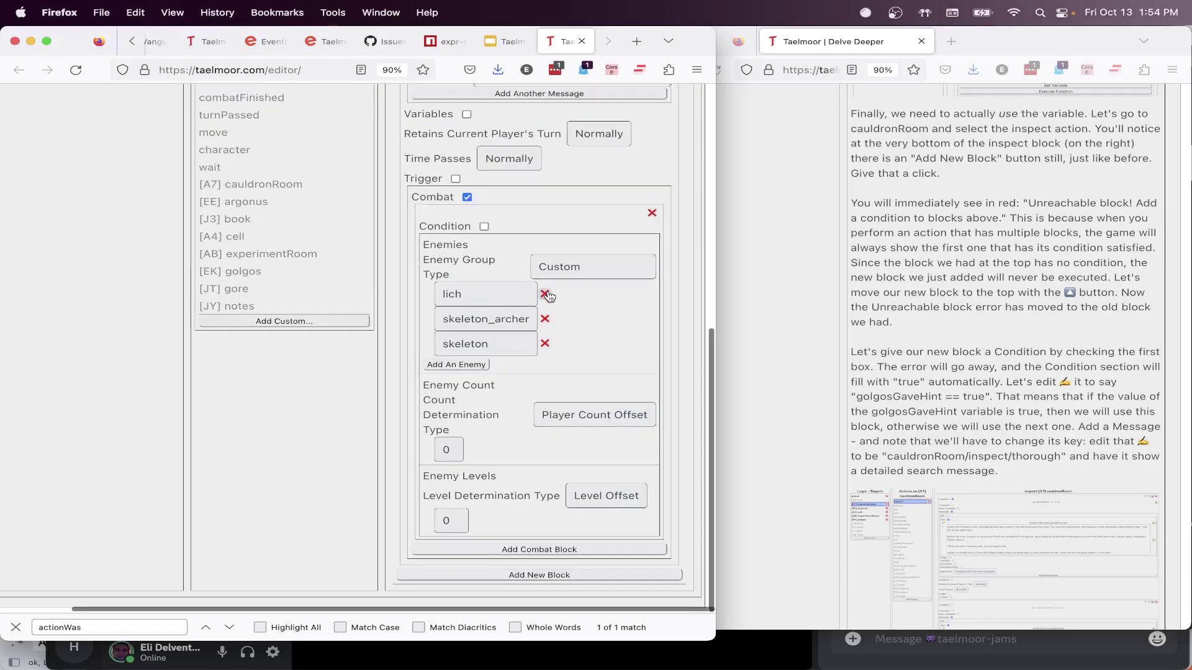
click(545, 319)
click(544, 344)
Set the lich block's count determination type to Fixed Enemy Count with 1 enemy, leaving its level offset at 0
click(589, 415)
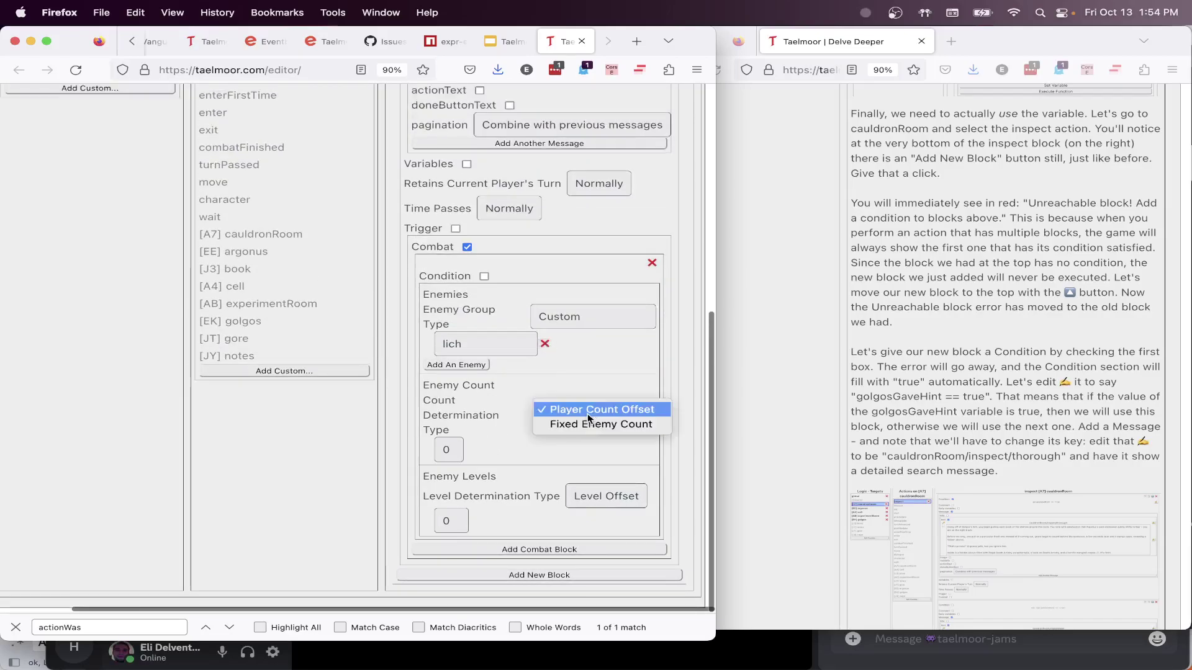
click(596, 425)
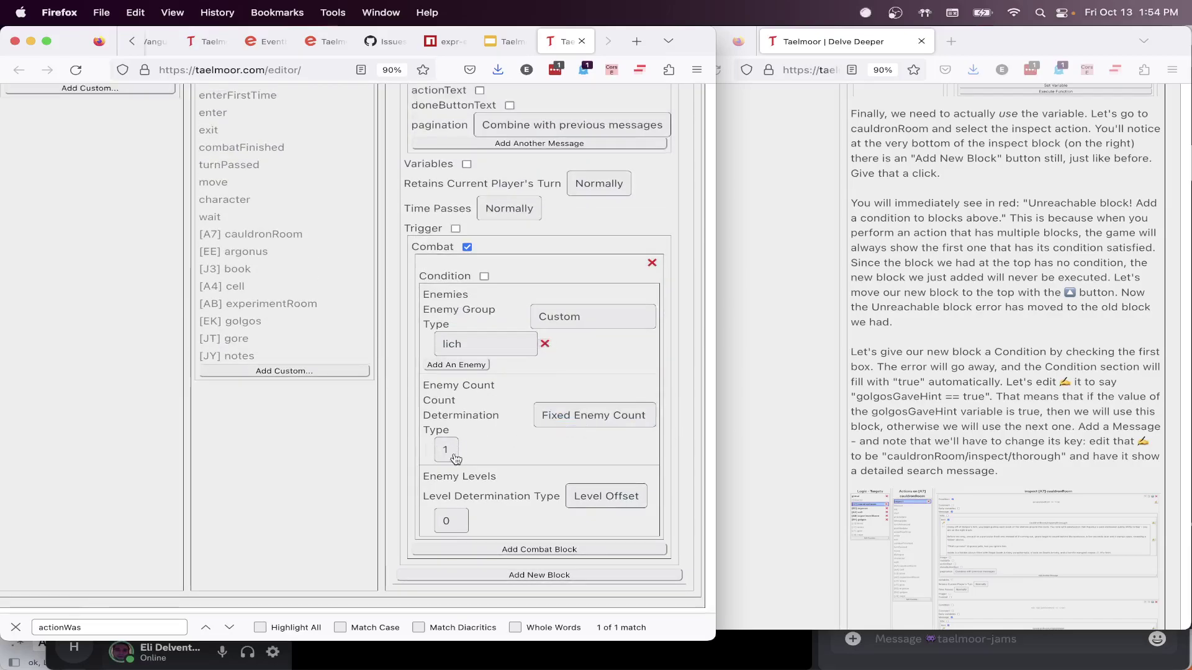
scroll(443, 490, down, 2)
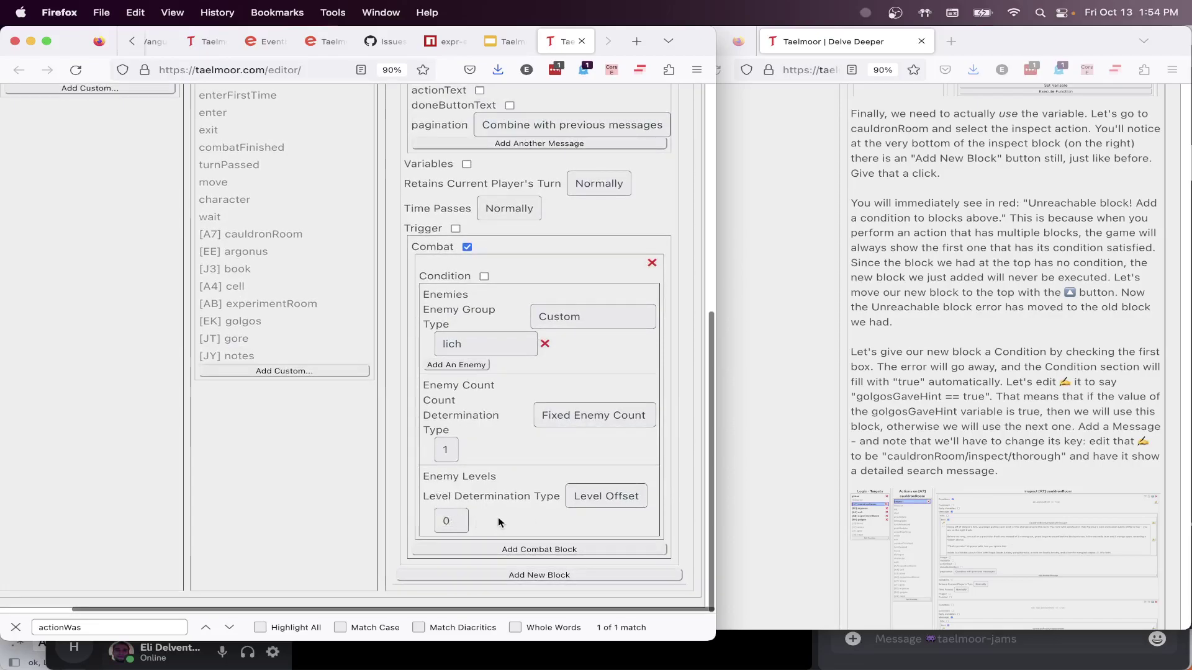
click(452, 526)
click(467, 381)
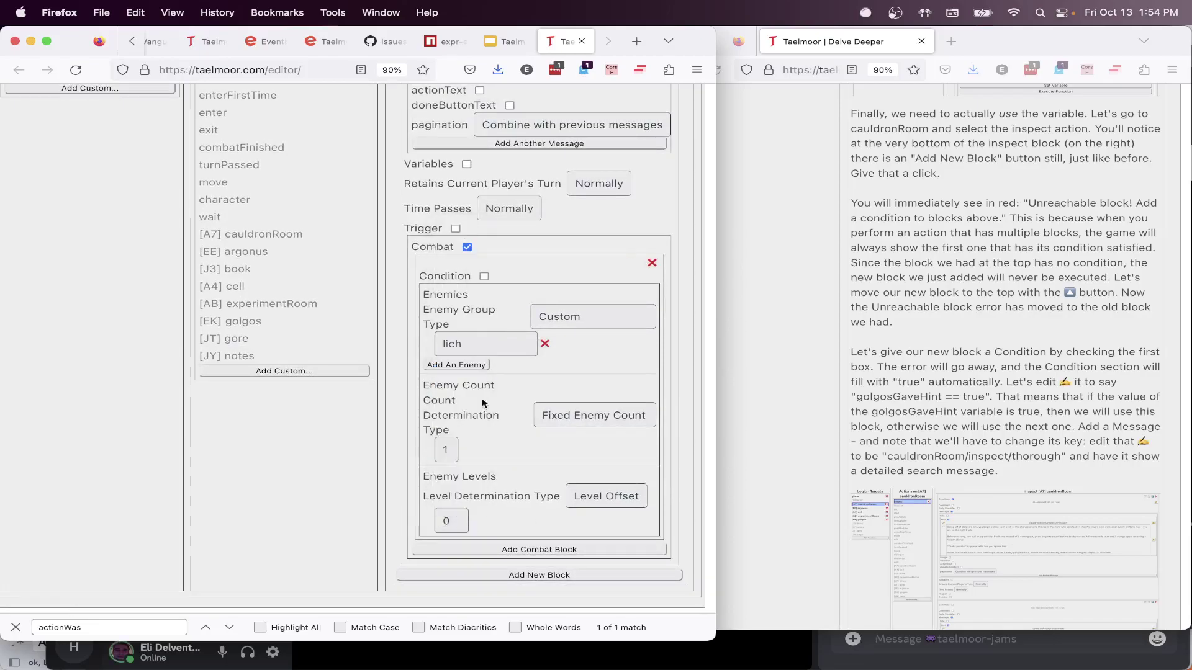
Add a second combat block that uses the predefined skeletons enemy group
click(565, 550)
scroll(571, 496, down, 5)
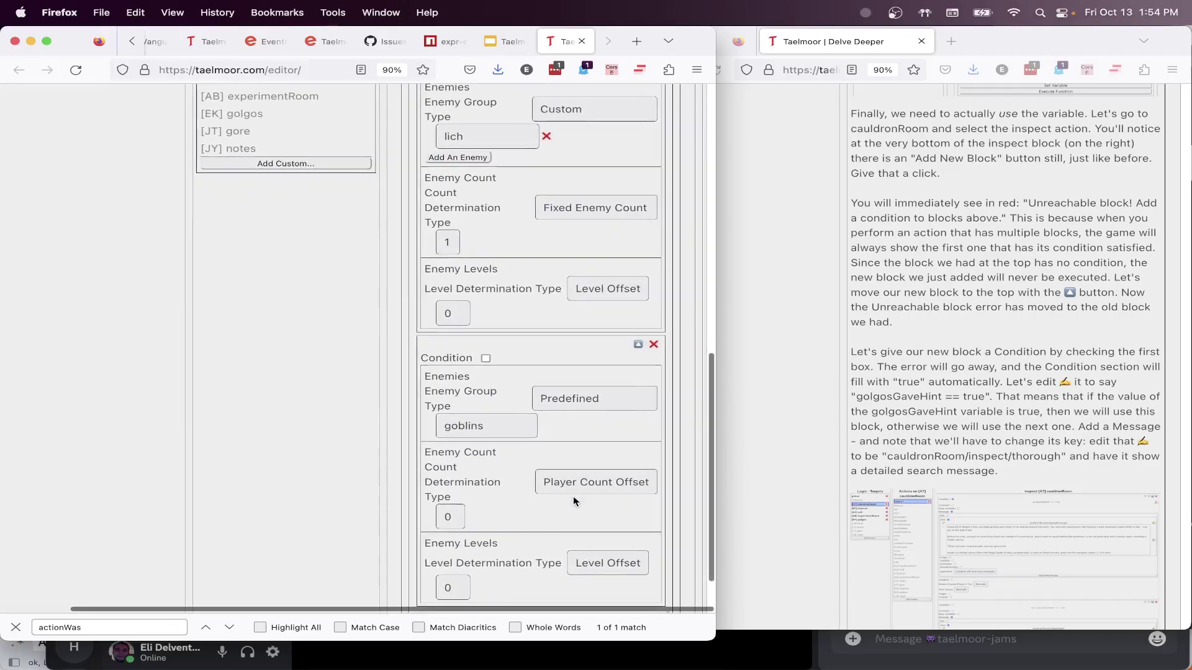
scroll(514, 442, down, 1)
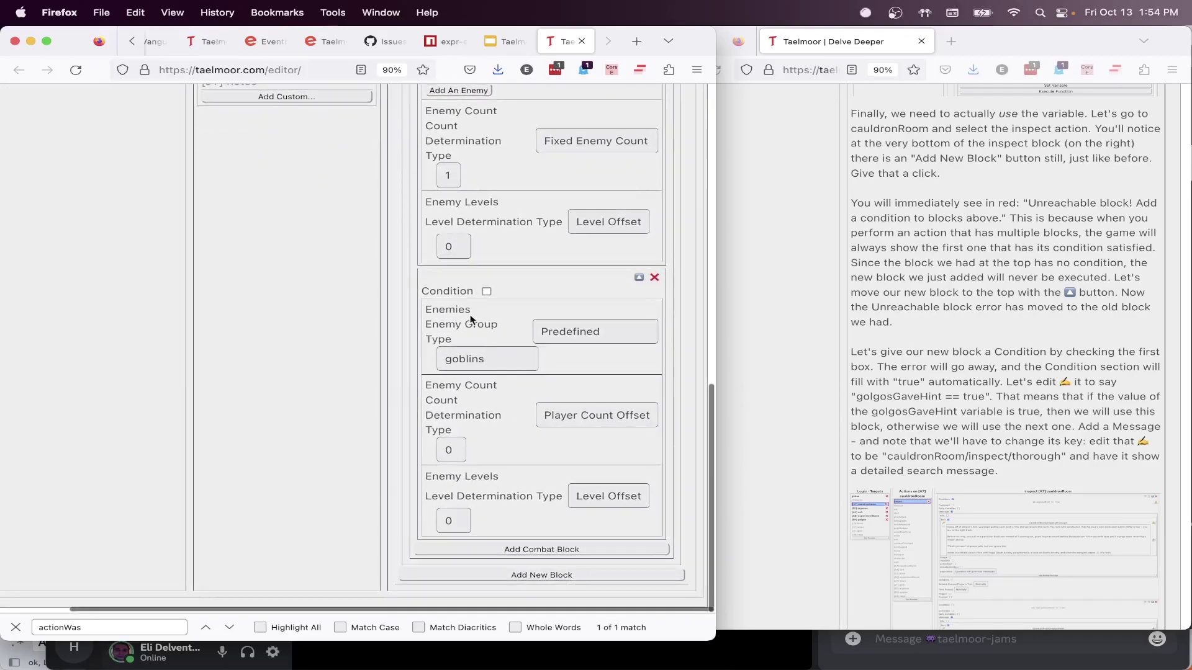
click(585, 337)
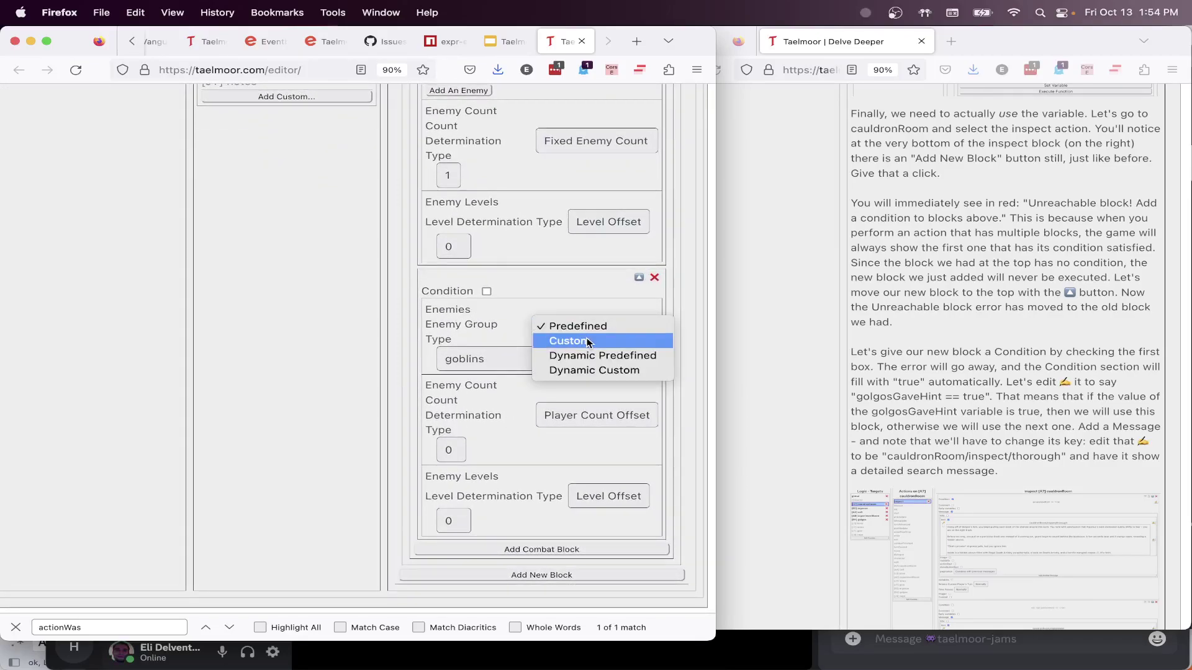
click(497, 356)
click(497, 355)
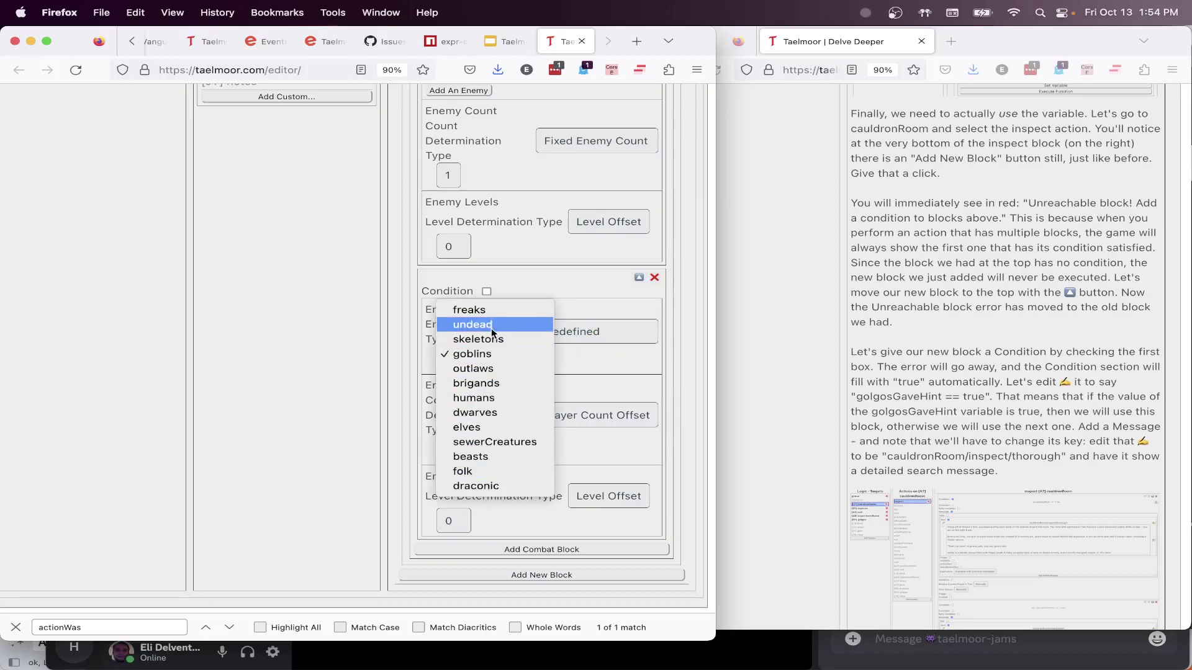
click(509, 340)
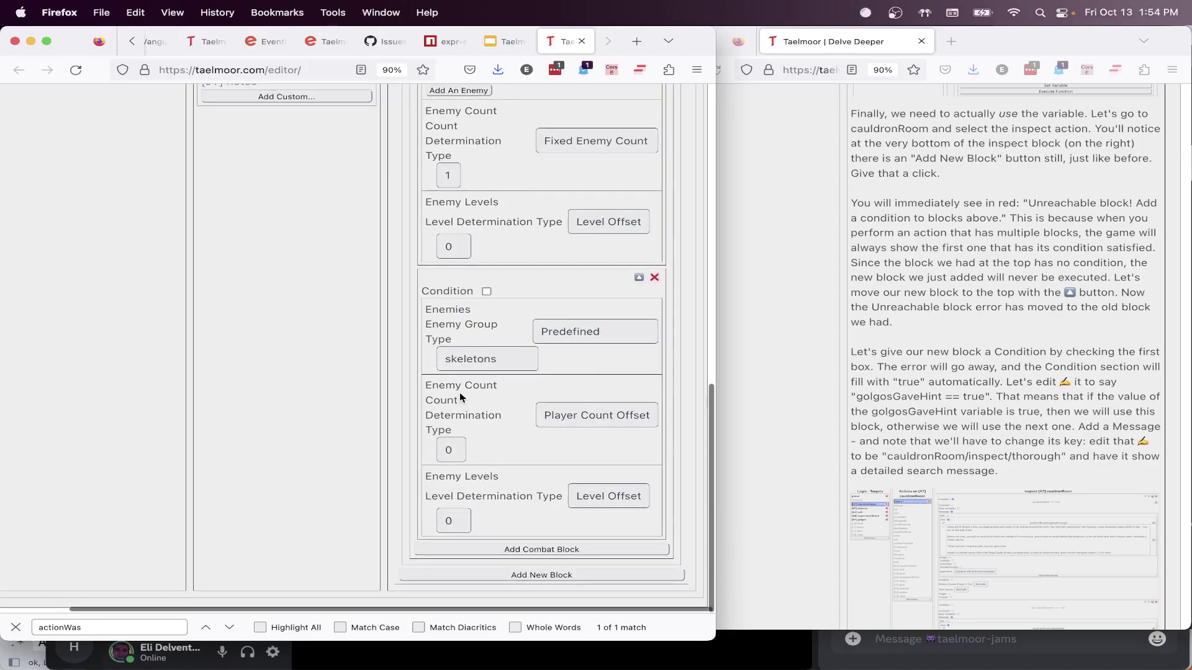
Set the skeletons block's player count offset to -1 and its enemy level offset to 1
click(609, 416)
click(550, 407)
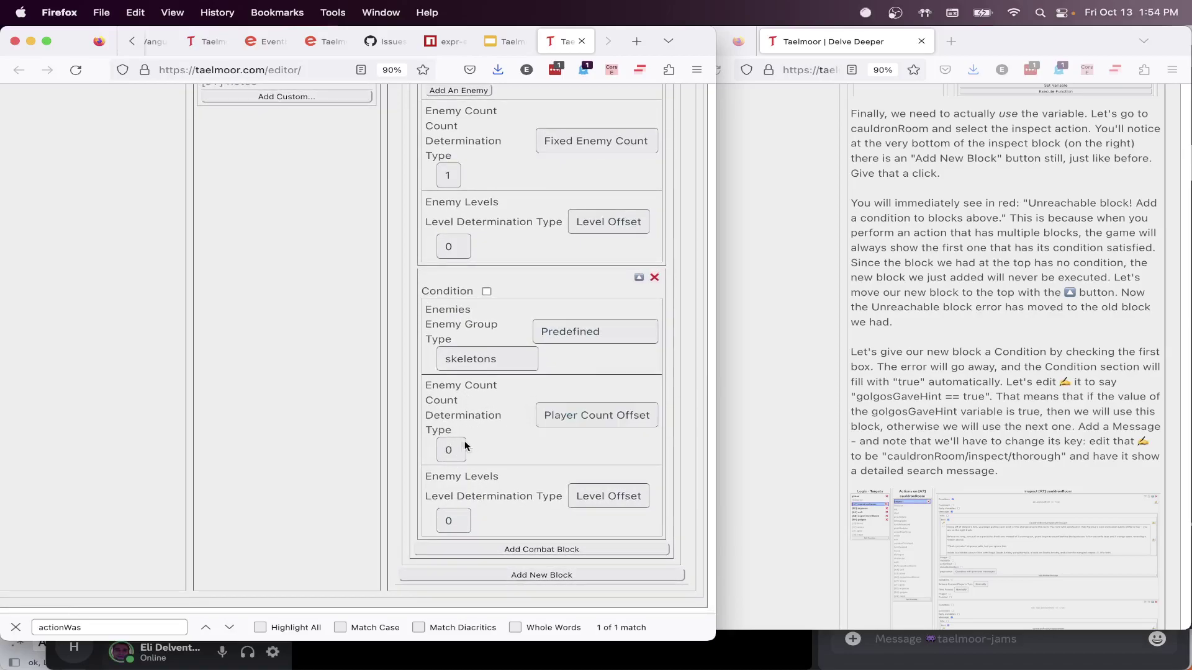
click(451, 449)
click(458, 429)
scroll(490, 446, up, 3)
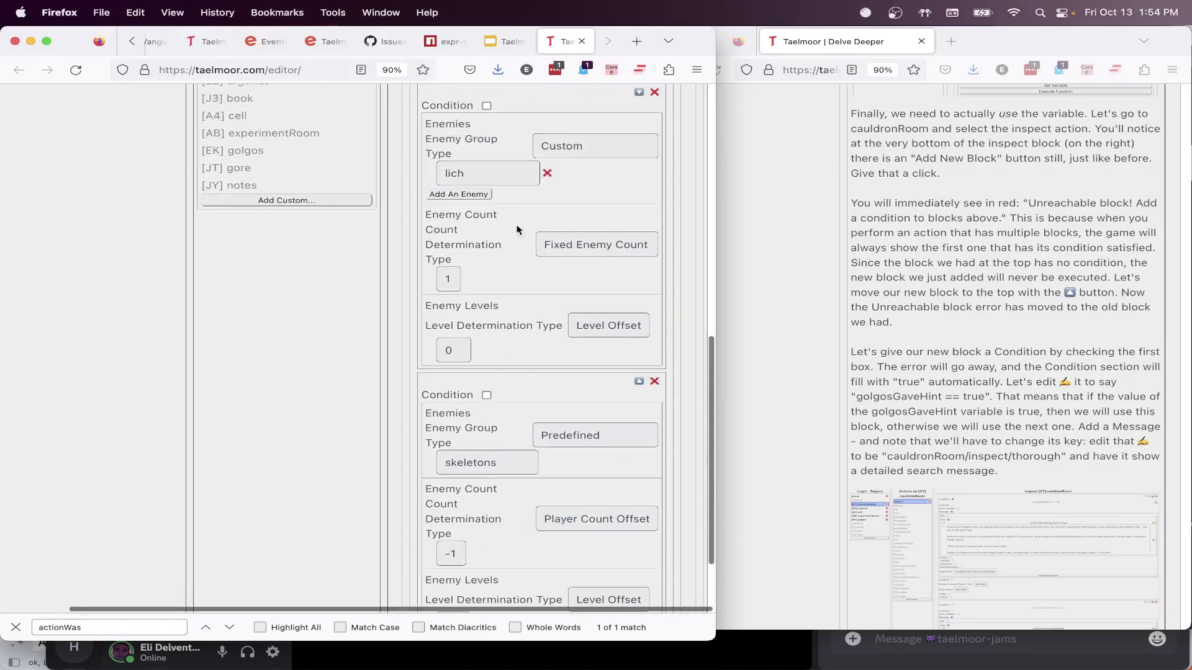
scroll(448, 267, down, 3)
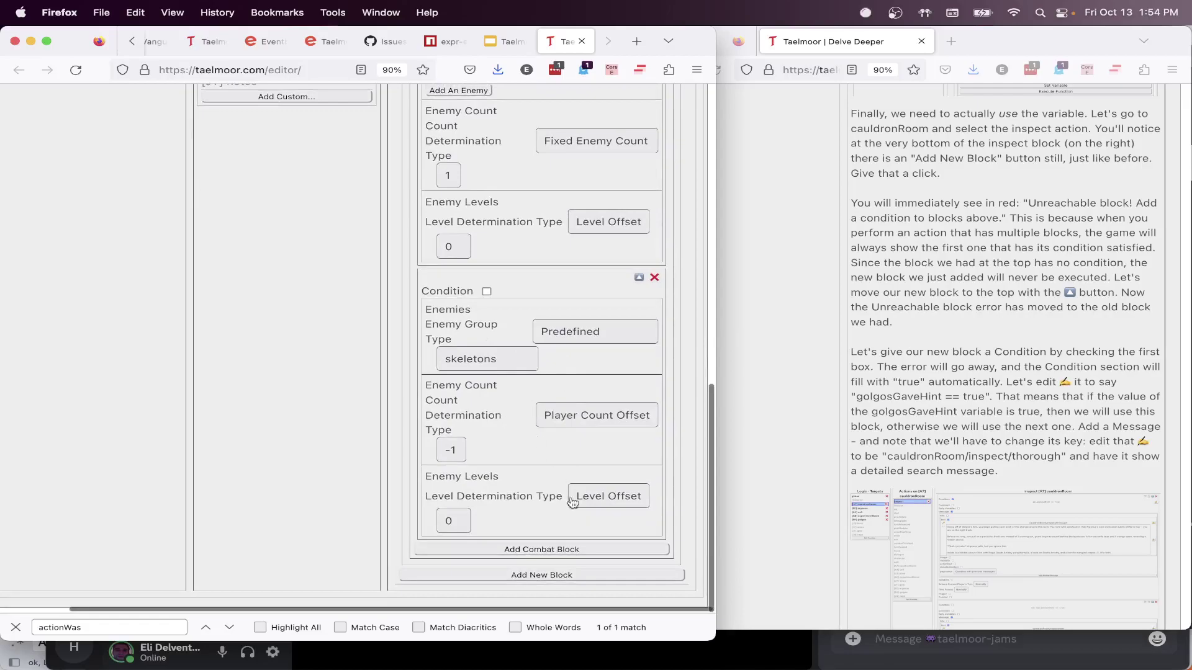
click(467, 528)
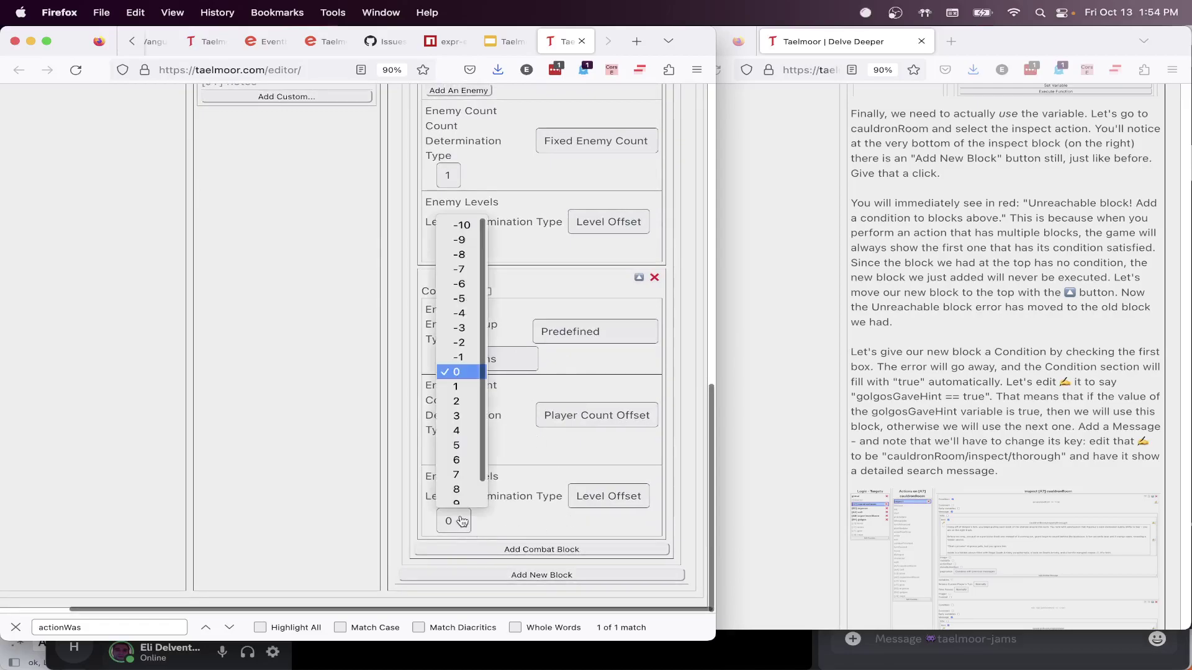
click(462, 388)
Review both combat blocks, and undo the edits back to the single custom block with the lich, skeletons and skeleton archers
scroll(584, 471, up, 7)
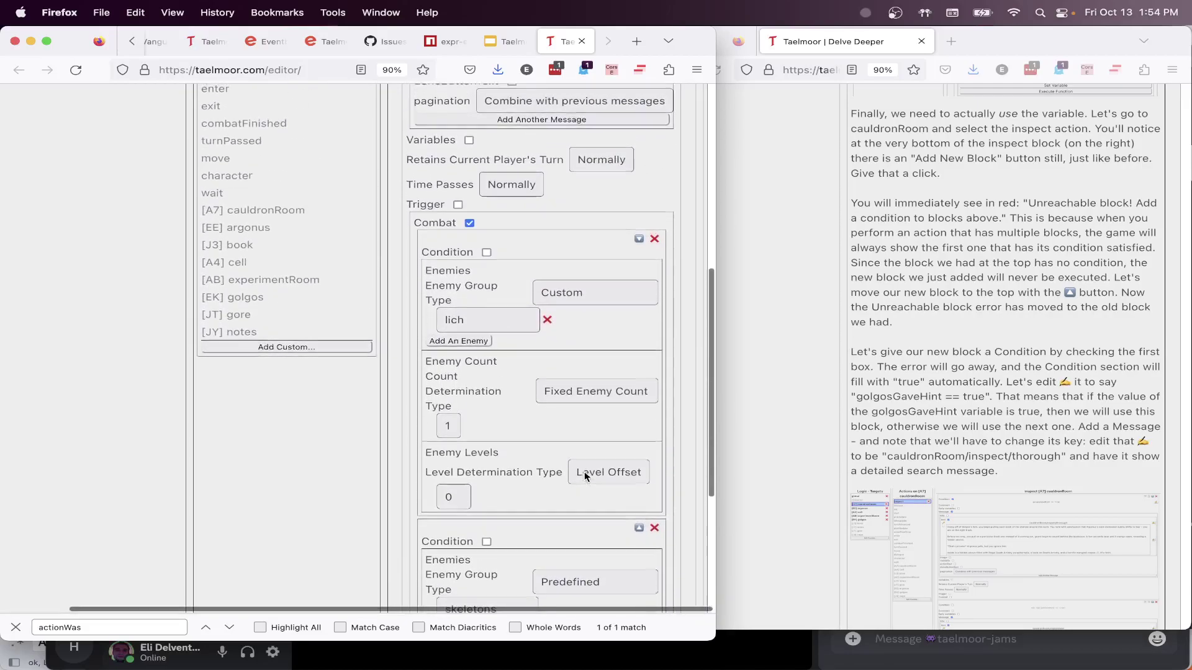
scroll(585, 476, down, 2)
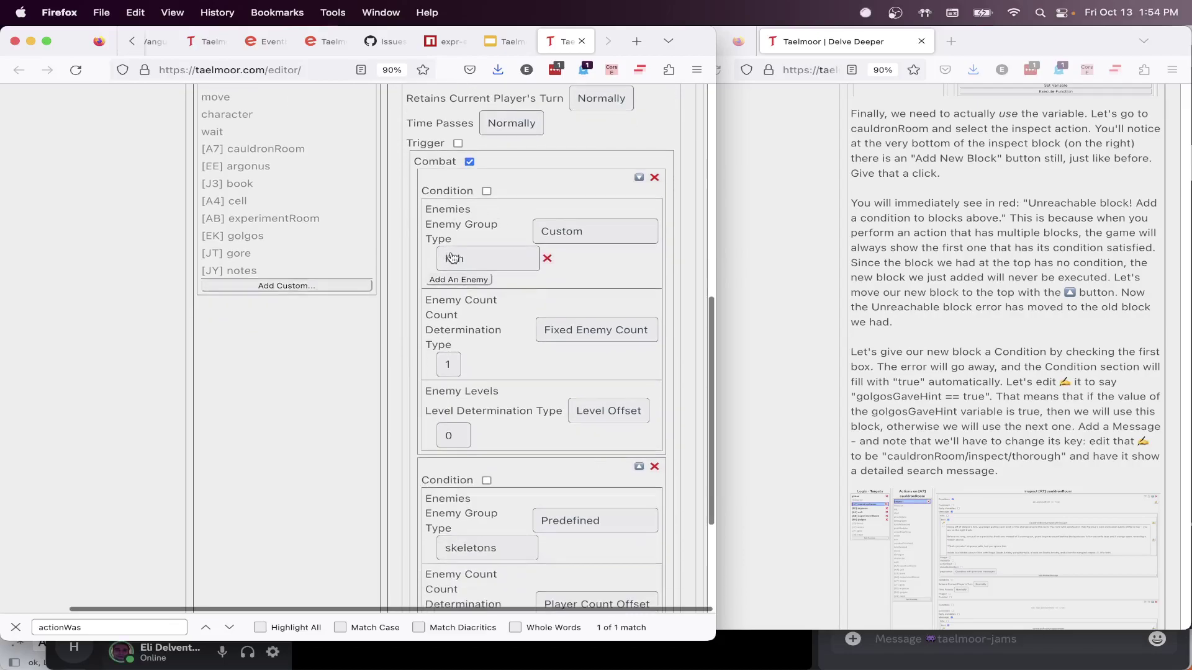
scroll(453, 258, down, 5)
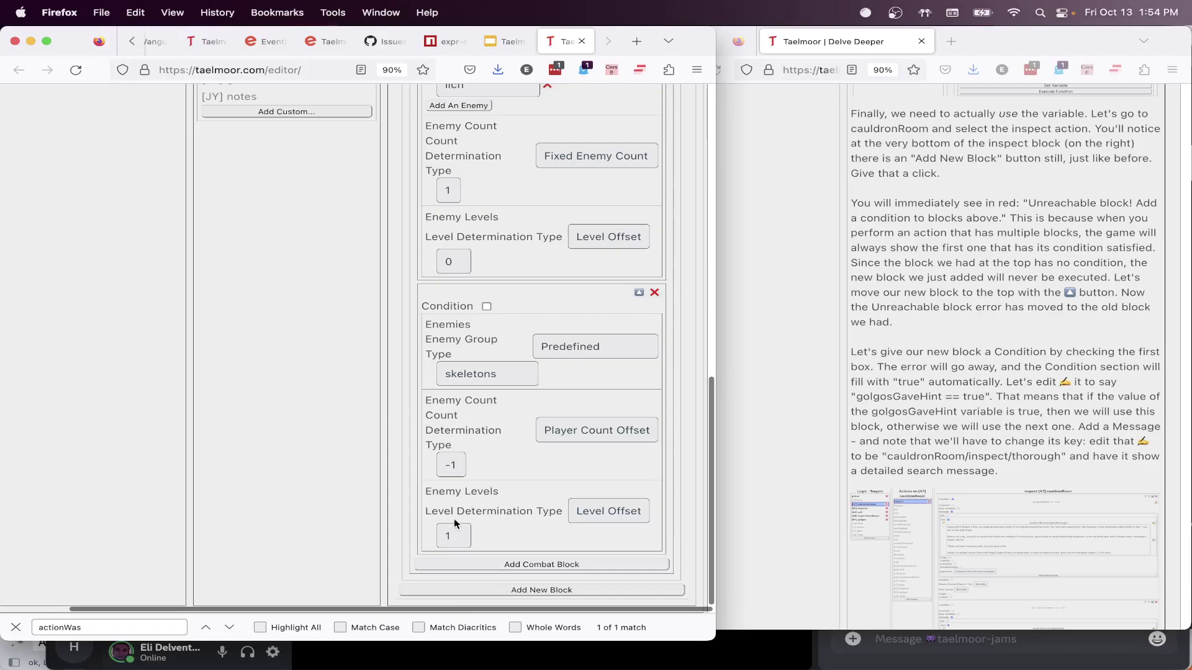
scroll(462, 537, up, 8)
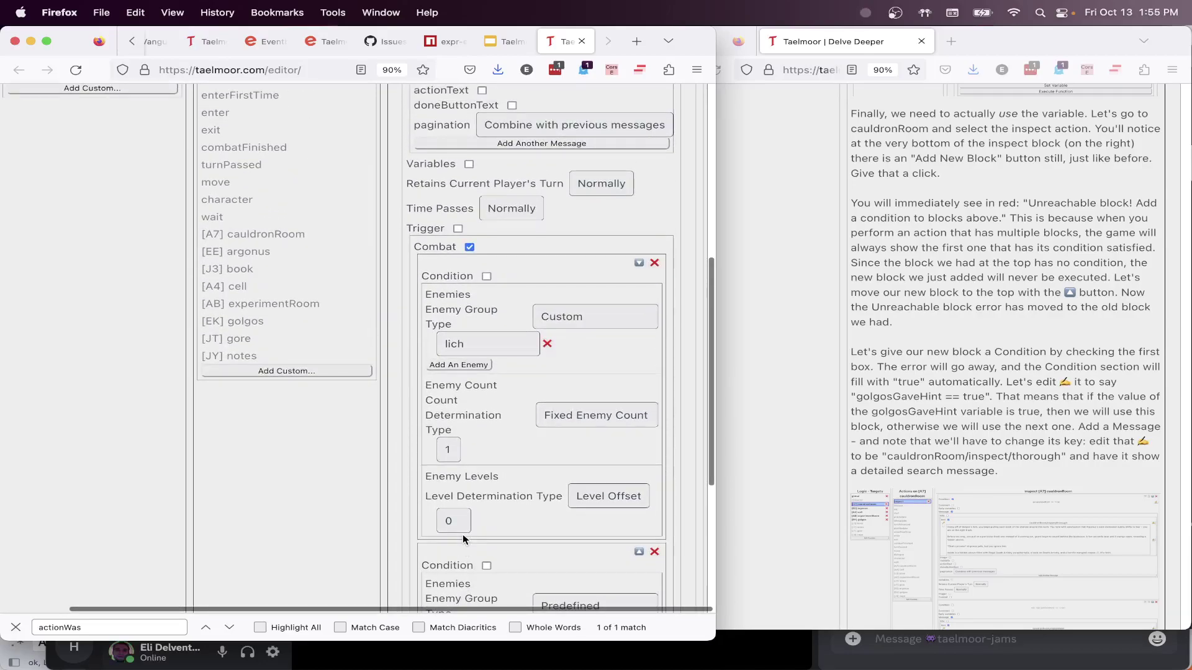
scroll(540, 456, down, 8)
scroll(541, 456, up, 4)
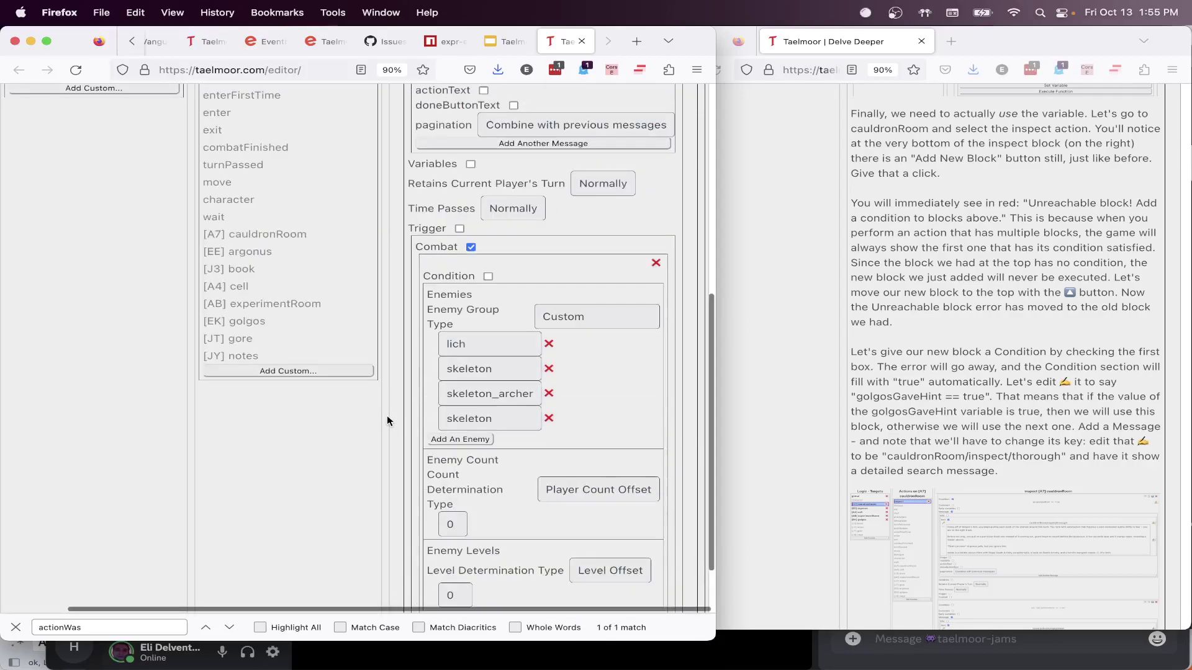
scroll(387, 421, down, 2)
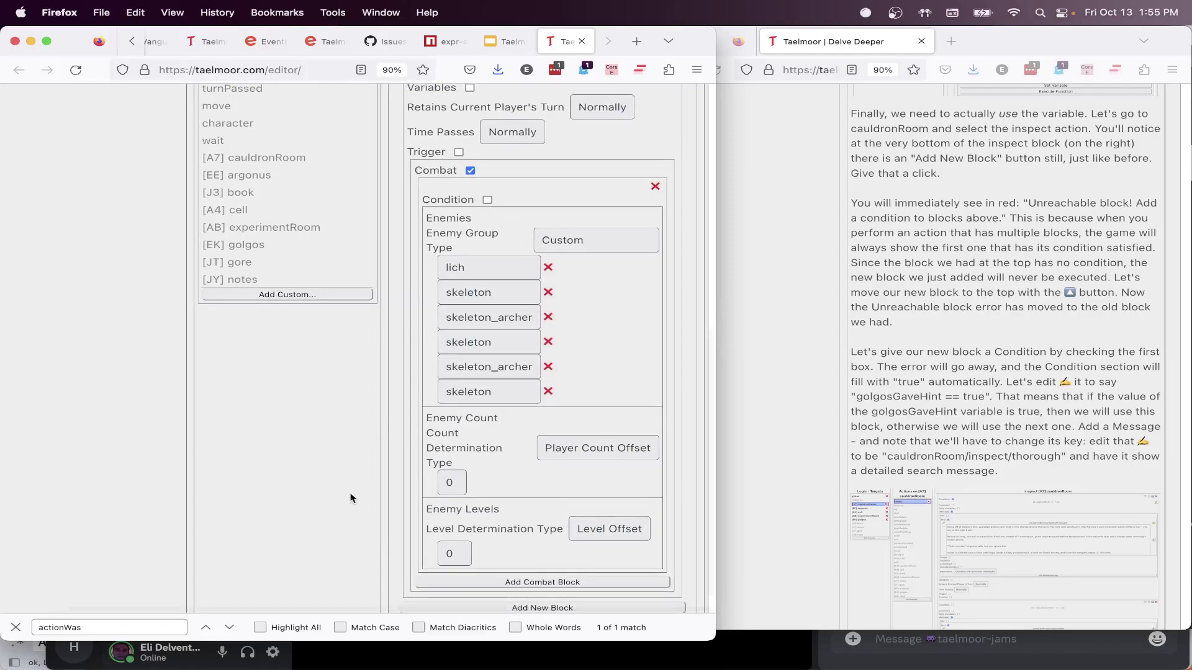
Go to the scenario playthrough, undo the last move back to Argonus's Laboratory, and have the Cleric use the Cage on Argonus
scroll(350, 498, up, 10)
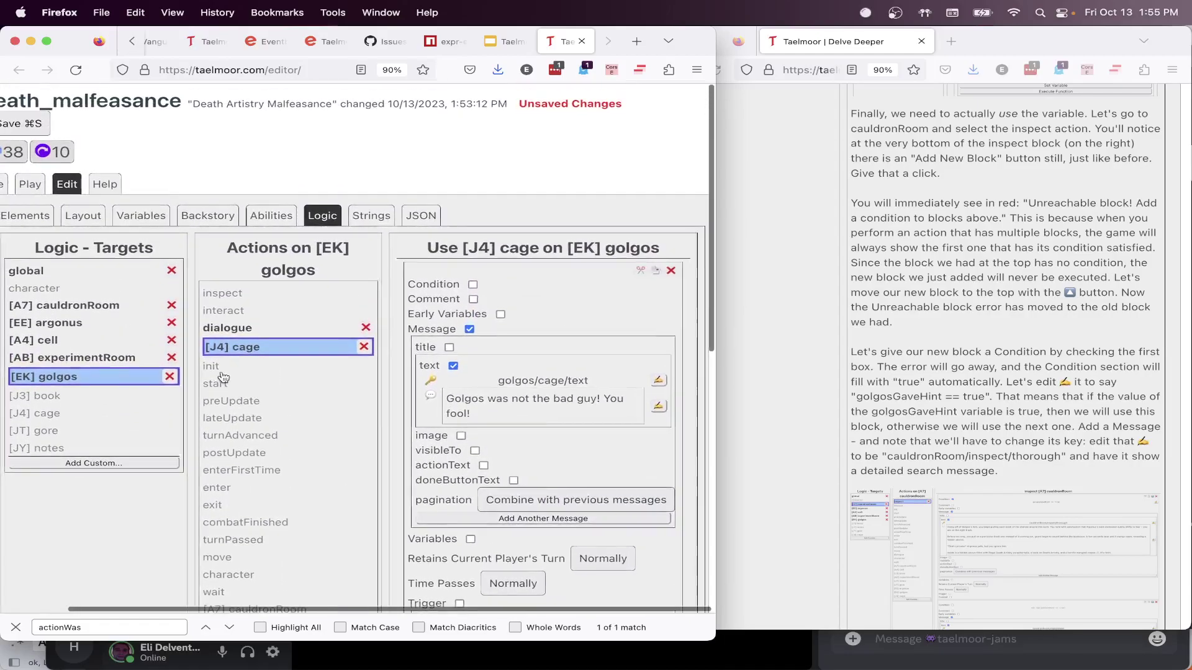
scroll(178, 386, left, 2)
click(87, 184)
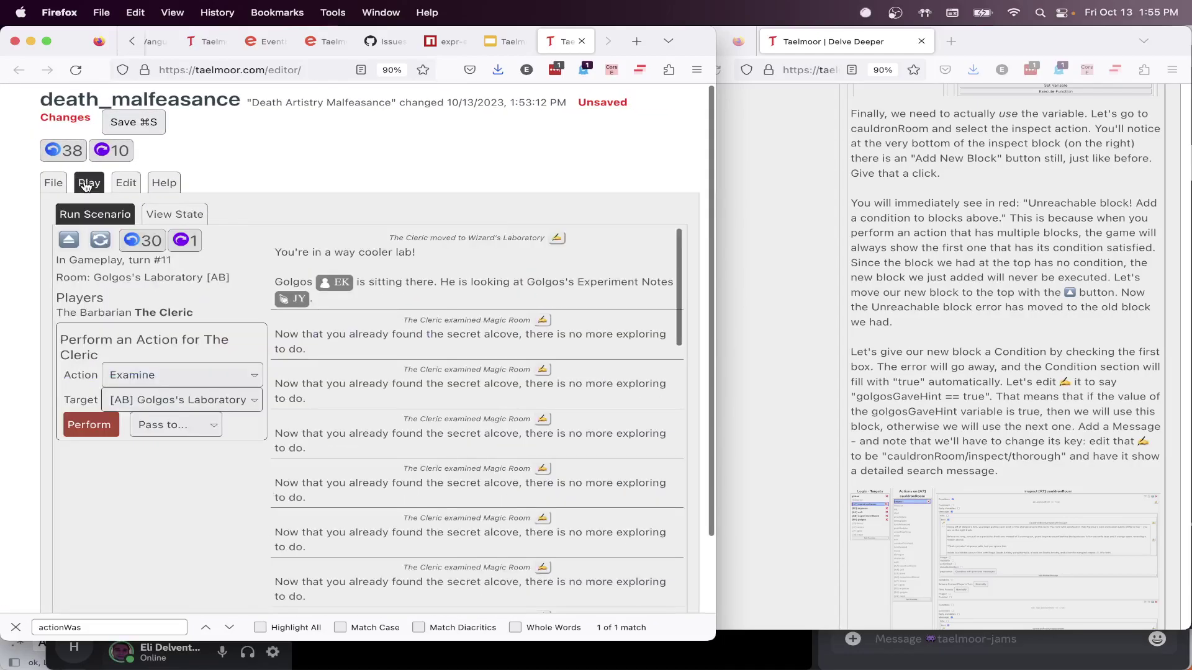
click(139, 247)
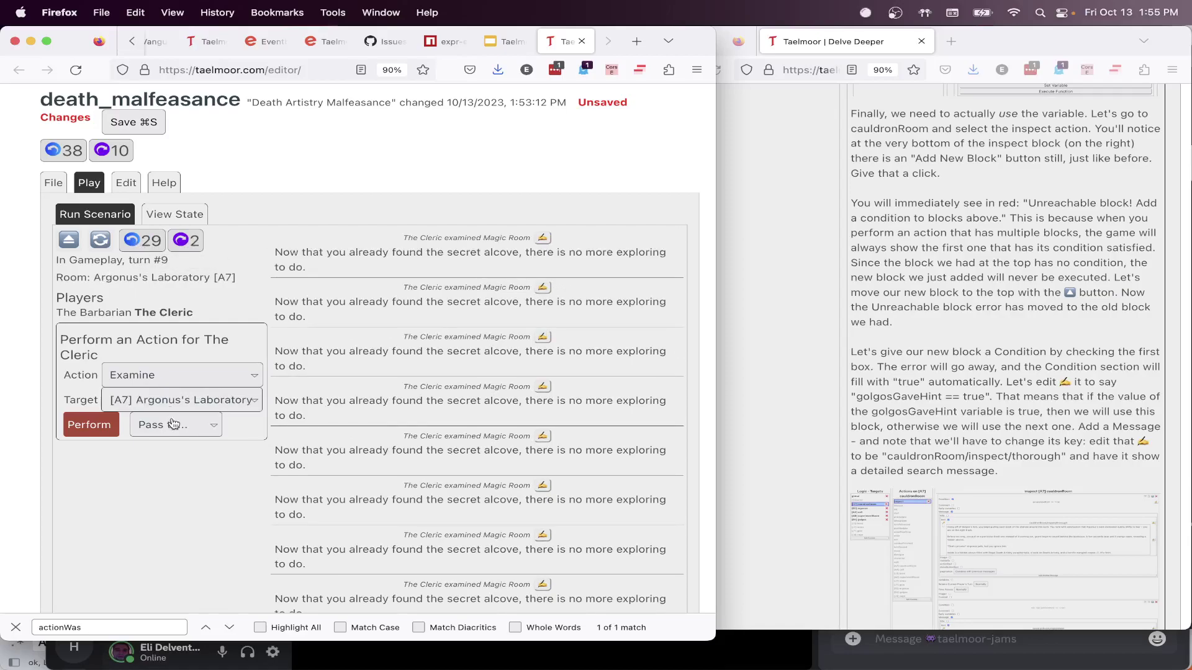
click(161, 376)
click(177, 442)
click(180, 399)
click(182, 411)
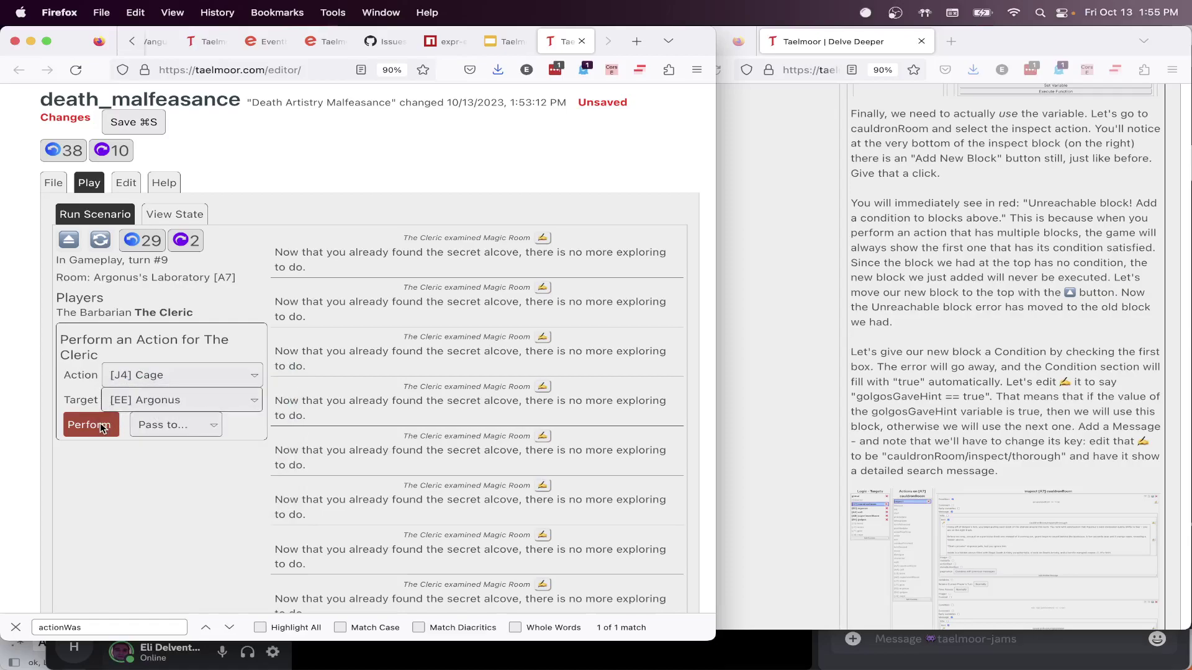
click(102, 428)
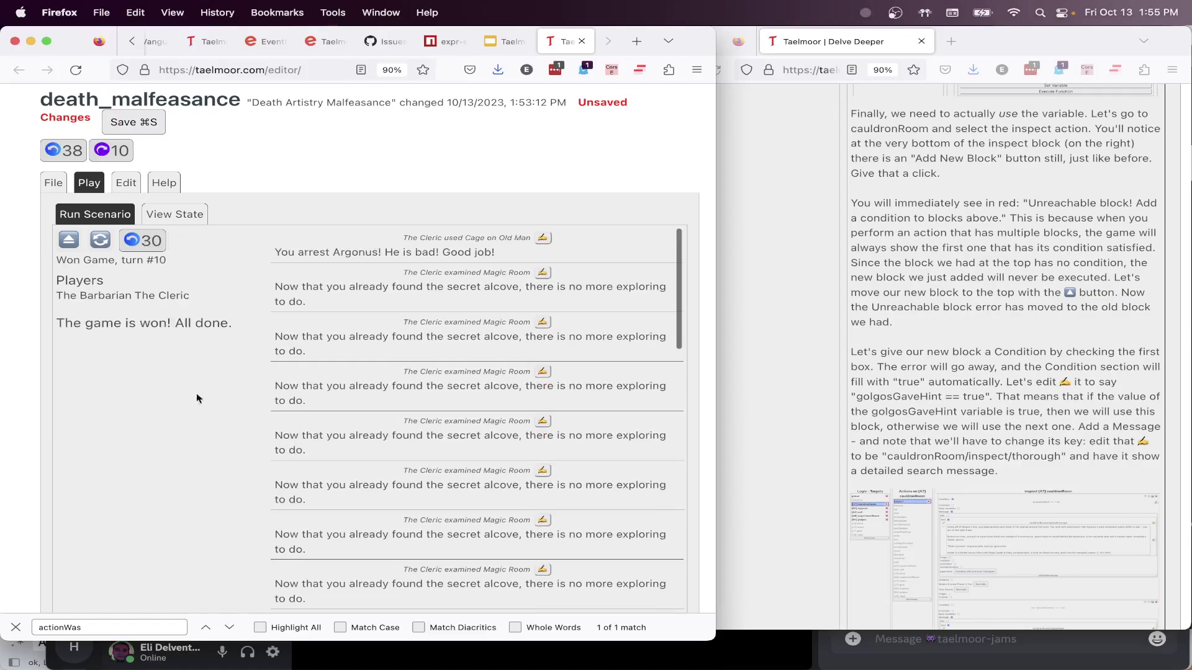
Step the playthrough back one move, examine Argonus's Laboratory, and have the Cleric use the Cage on Argonus again
click(132, 246)
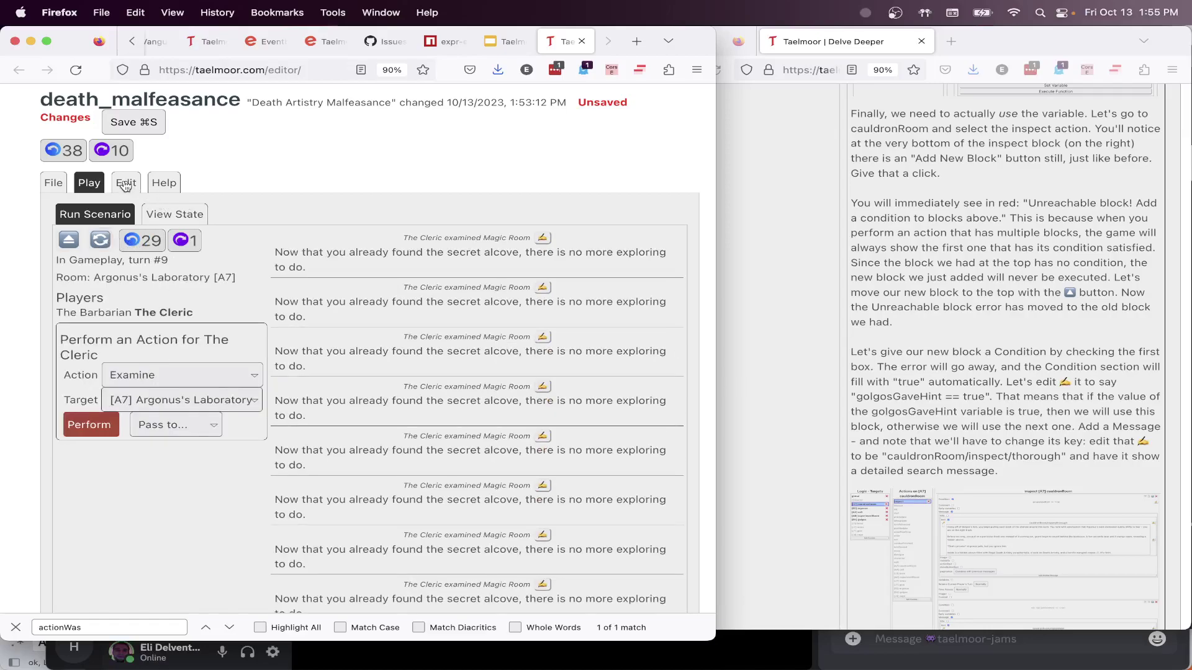
click(97, 424)
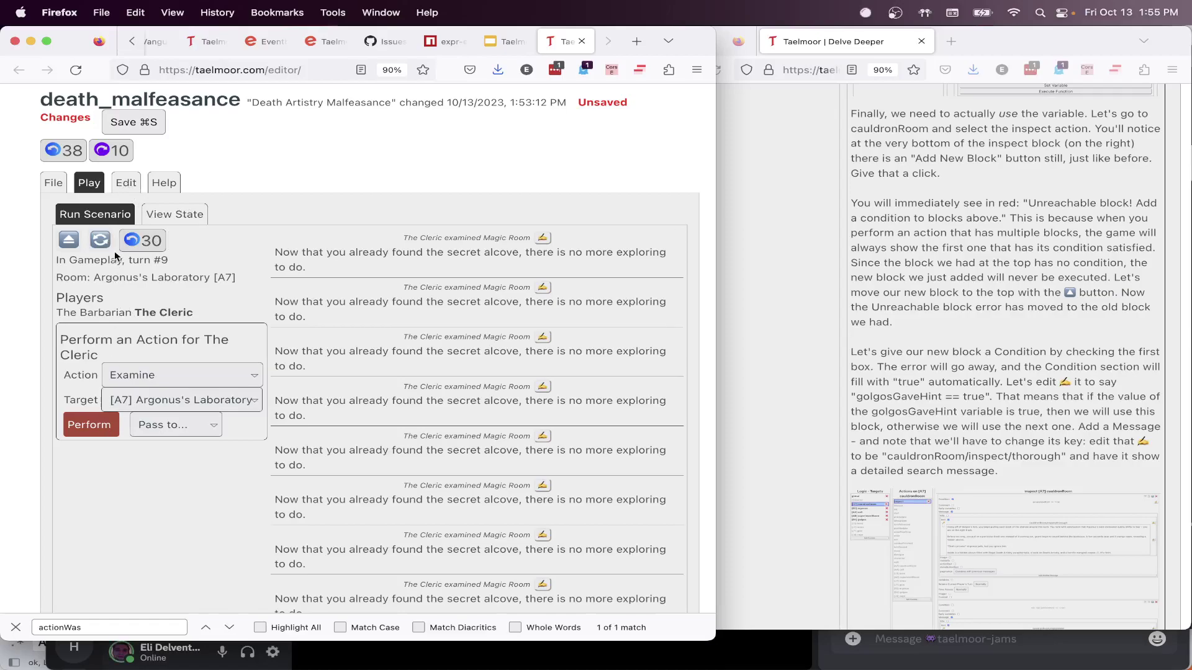
click(165, 376)
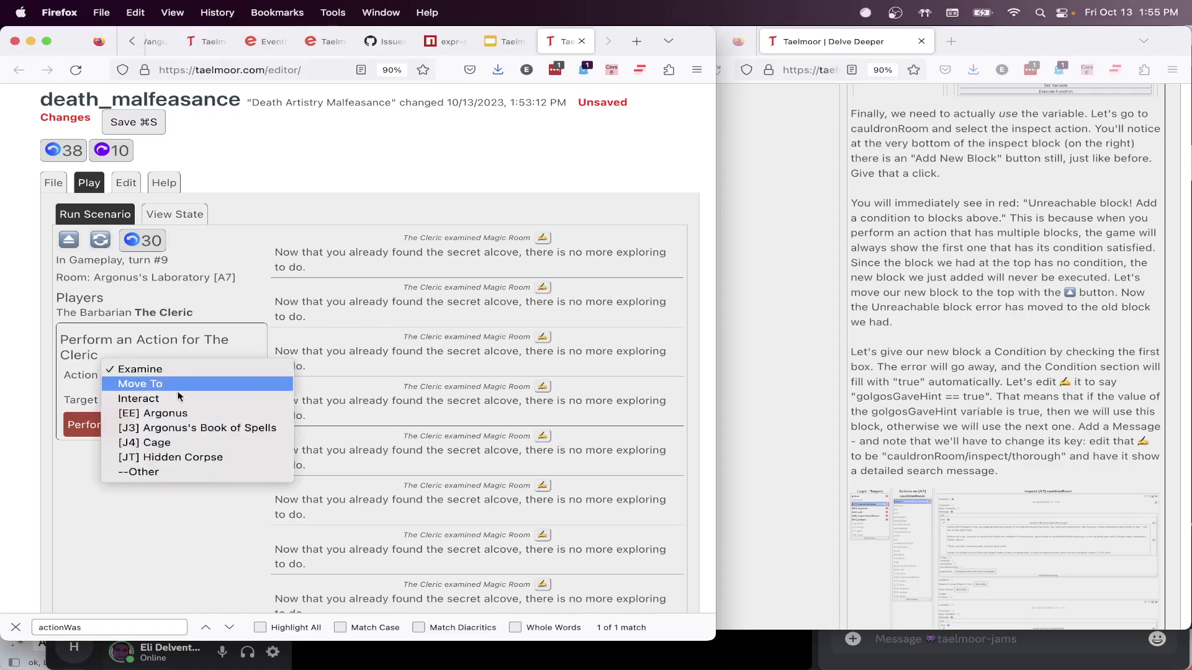
click(186, 442)
click(183, 397)
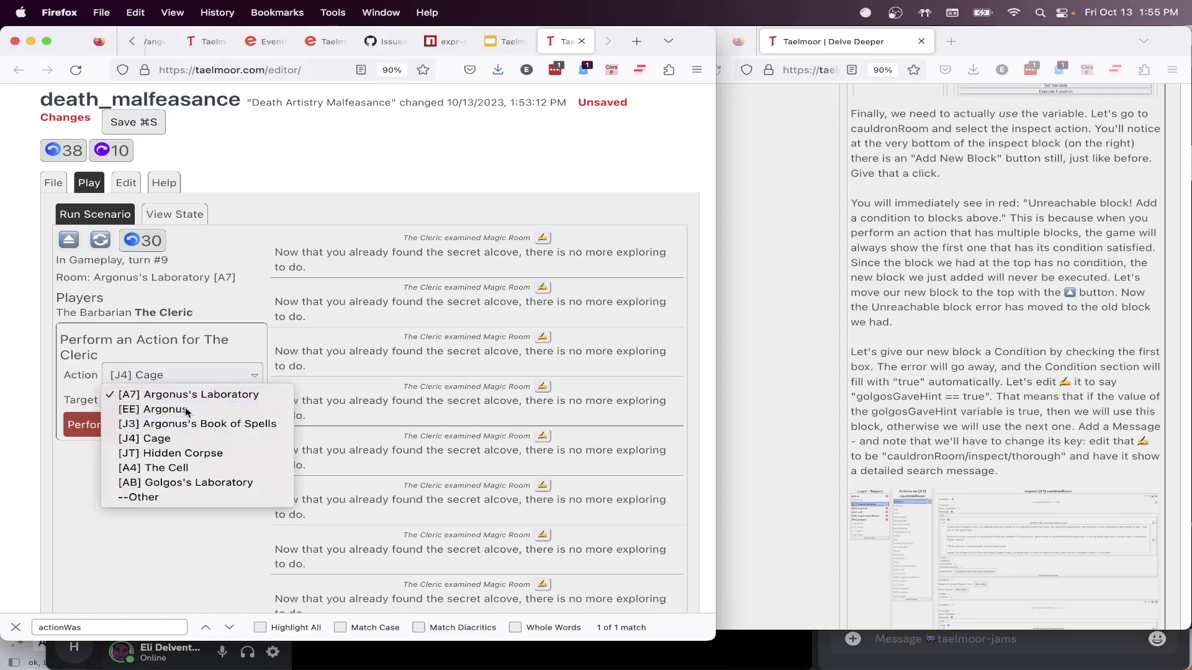
click(153, 409)
click(94, 424)
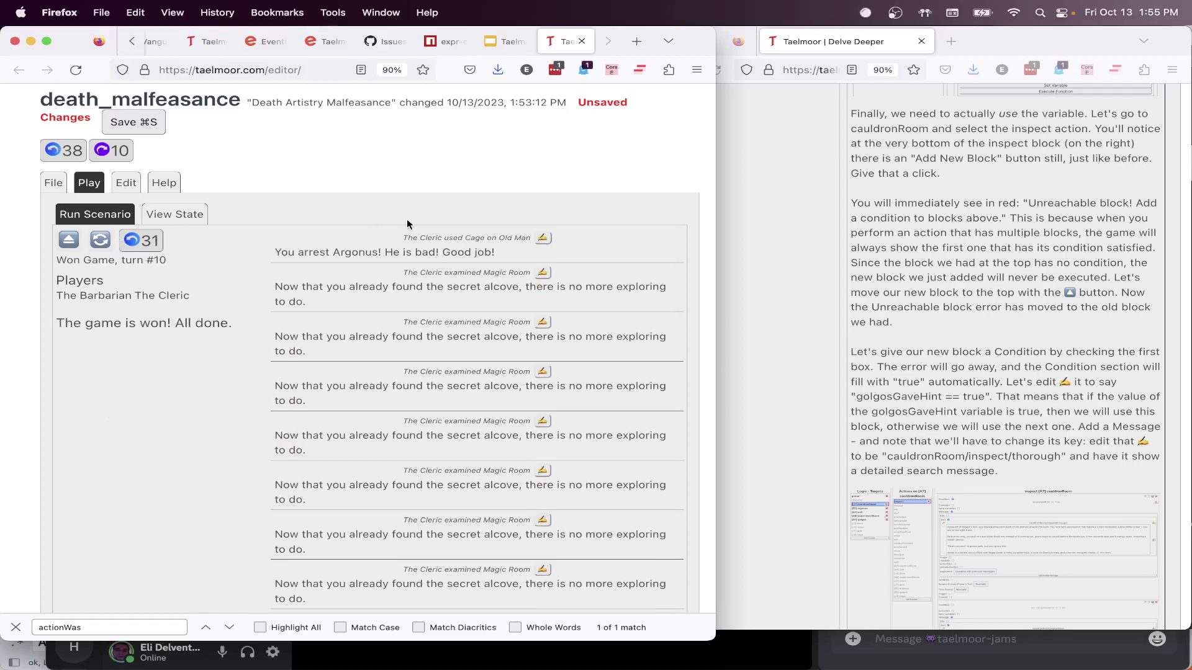
Open the logic behind the Argonus arrest message and examine the block for using the cage on Argonus
click(540, 238)
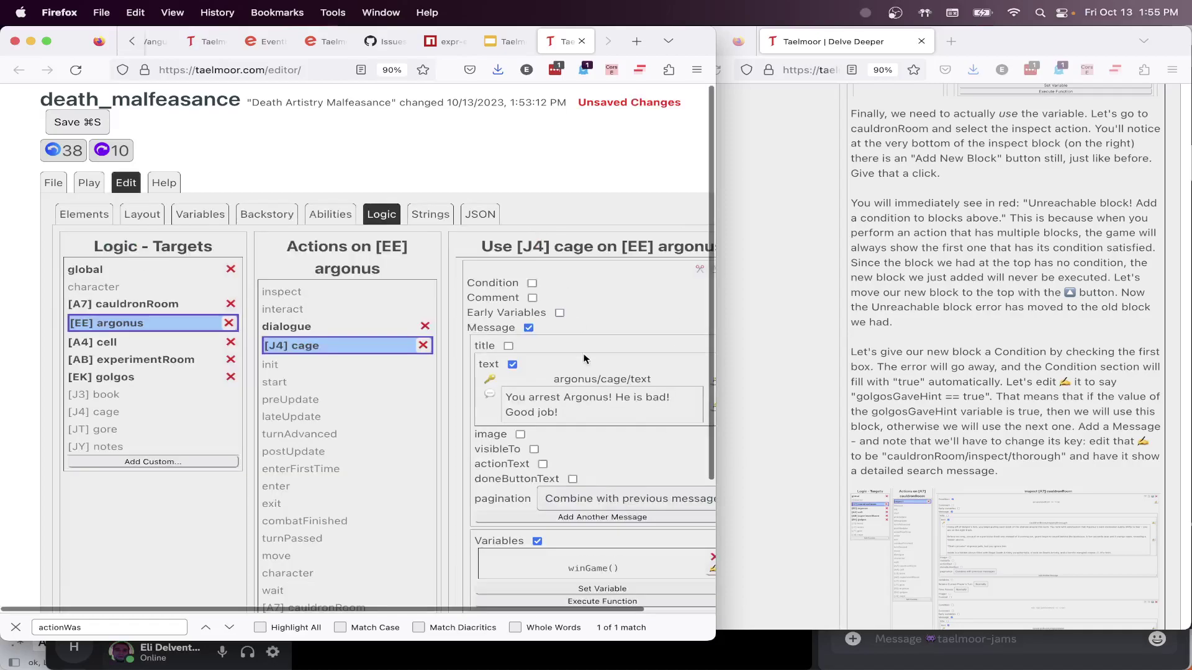
scroll(584, 359, down, 5)
scroll(559, 358, right, 2)
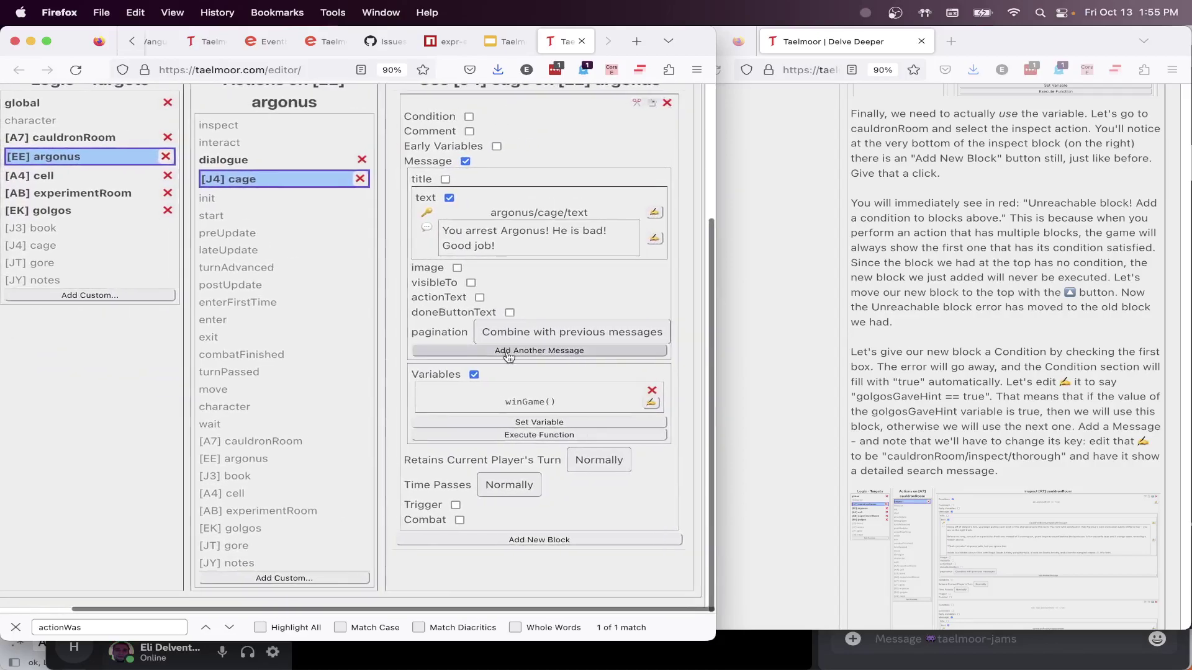
scroll(507, 357, left, 2)
Copy the block for using the cage on Golgos, with its message and custom combat
click(134, 212)
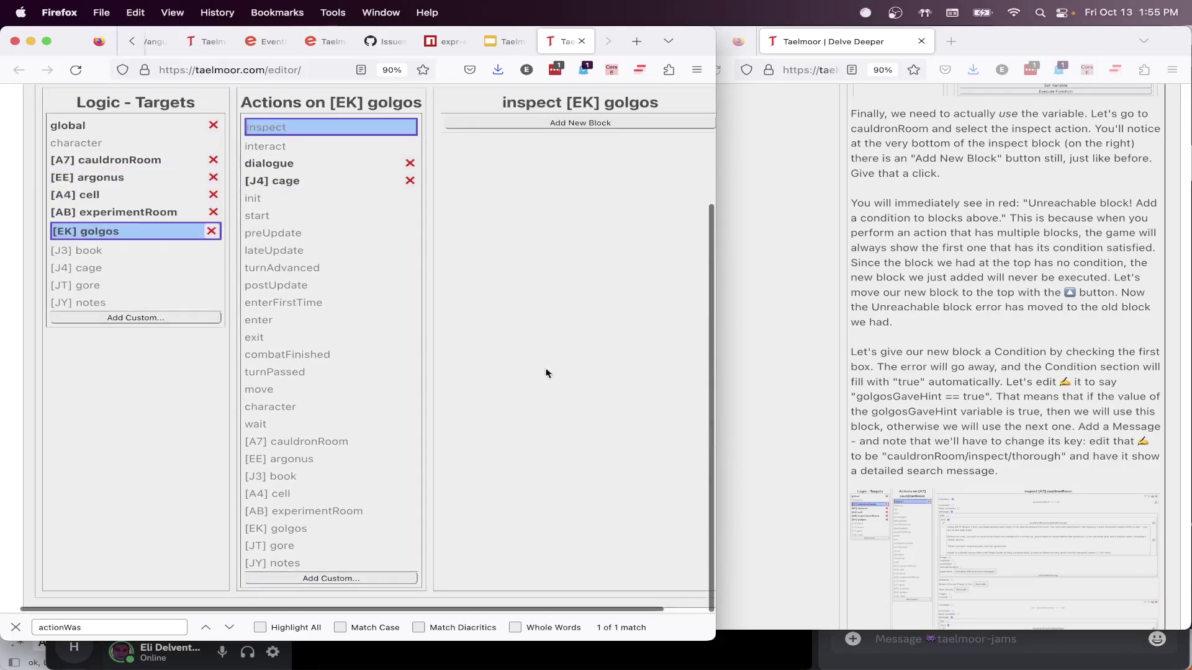
click(304, 182)
scroll(627, 365, down, 10)
scroll(627, 365, right, 1)
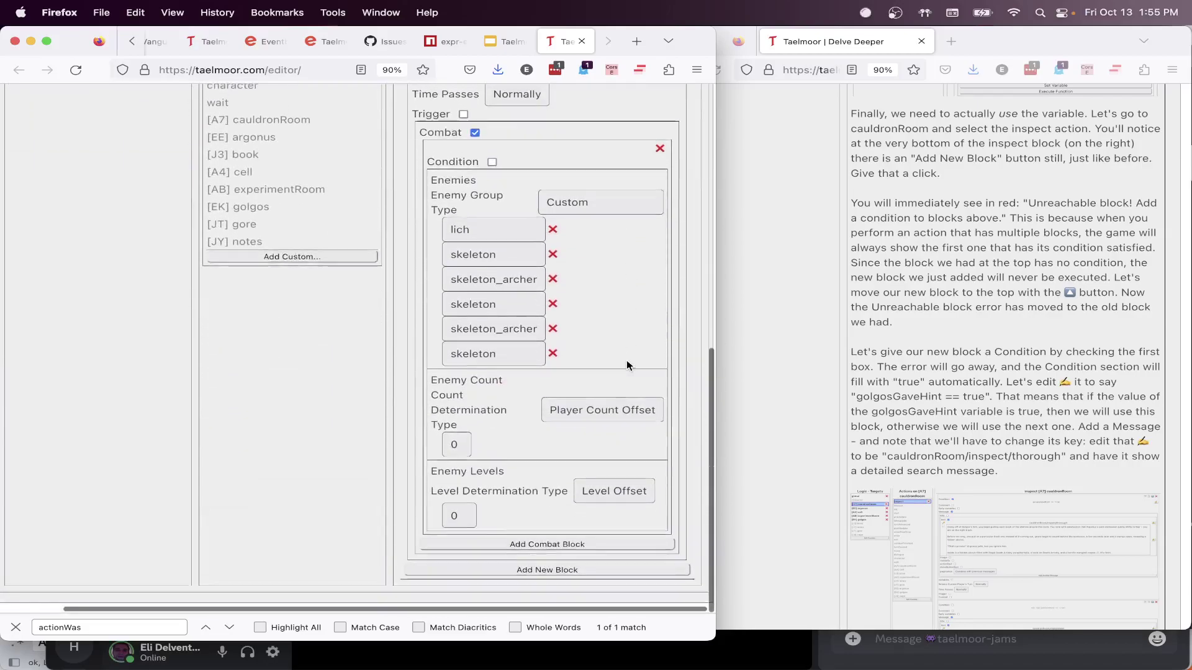
scroll(627, 365, up, 13)
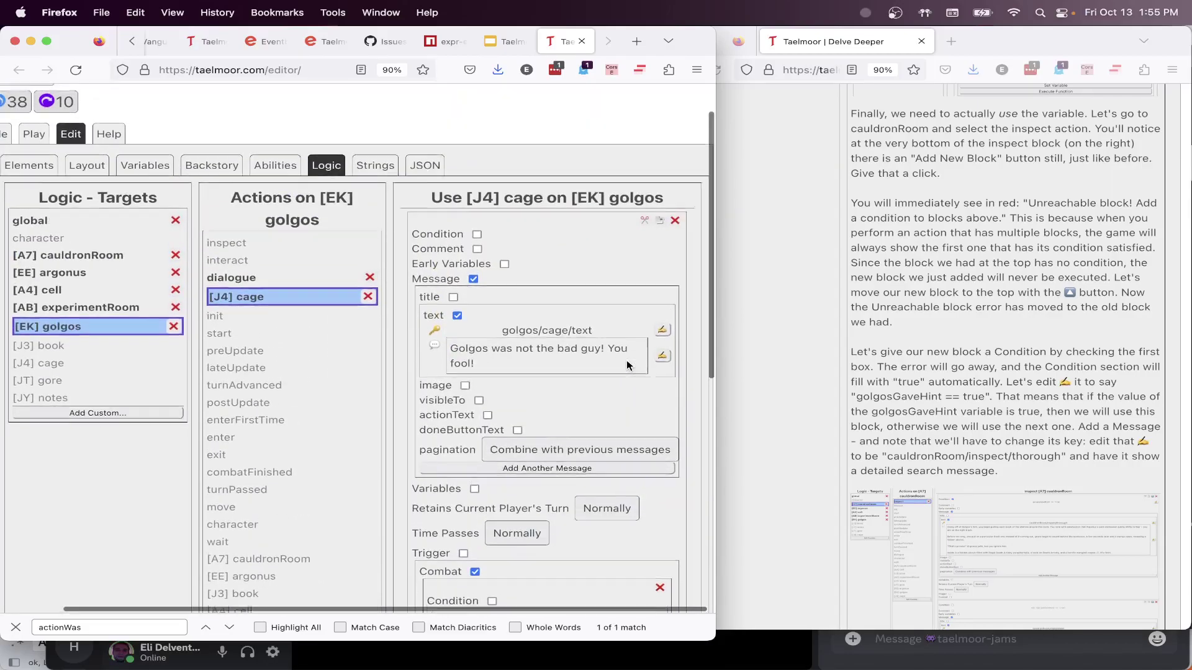
scroll(627, 365, up, 1)
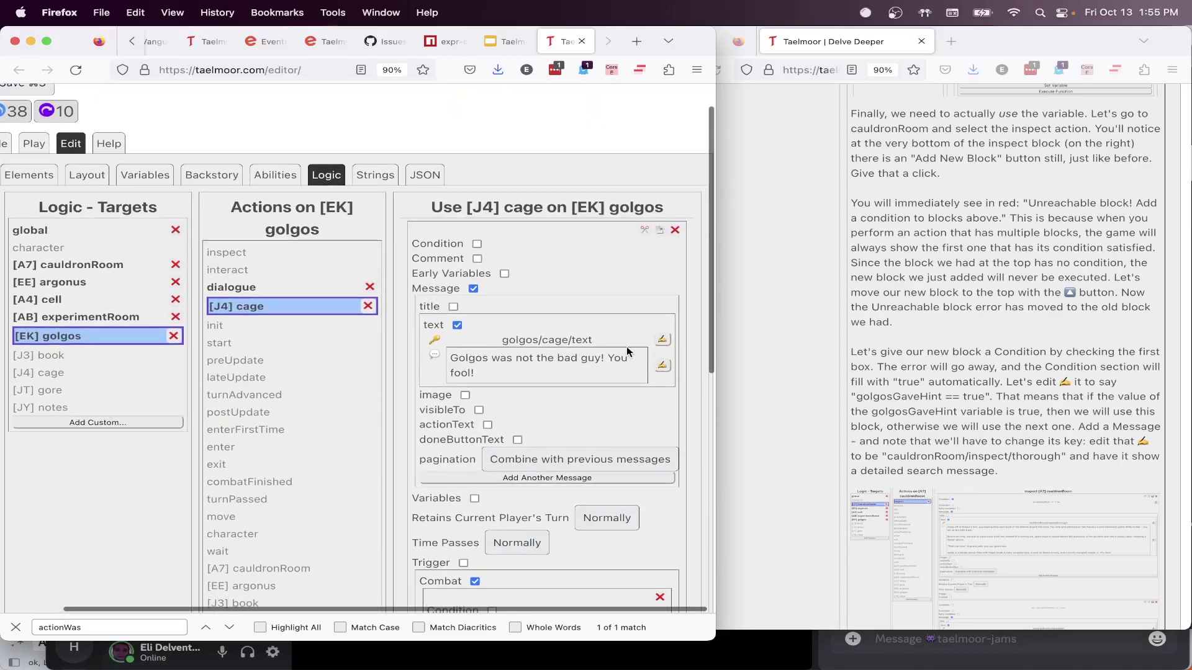
click(659, 234)
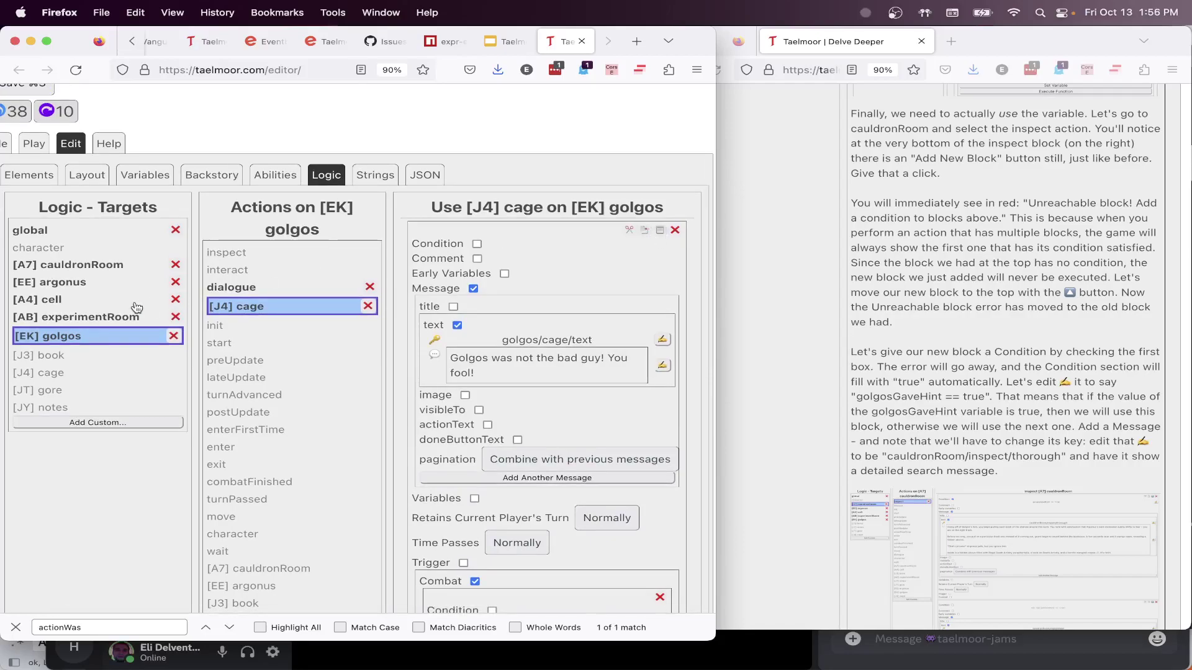
Paste the copied block as a second block in the action for using the cage on Argonus
click(74, 285)
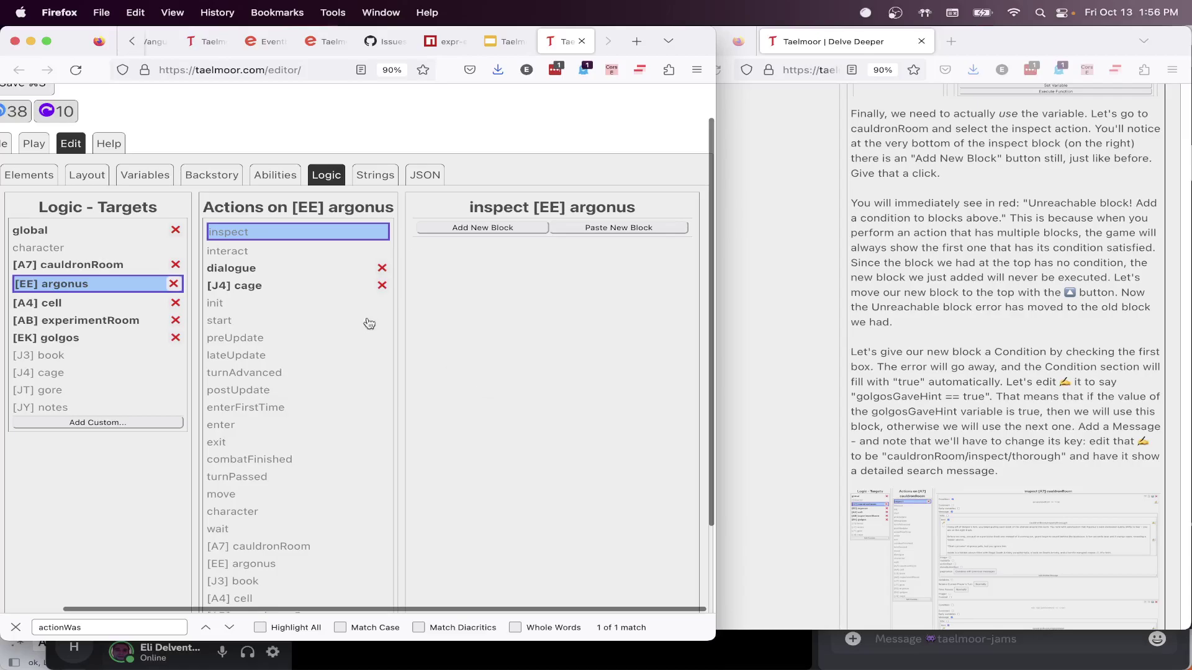
click(272, 287)
scroll(658, 390, down, 4)
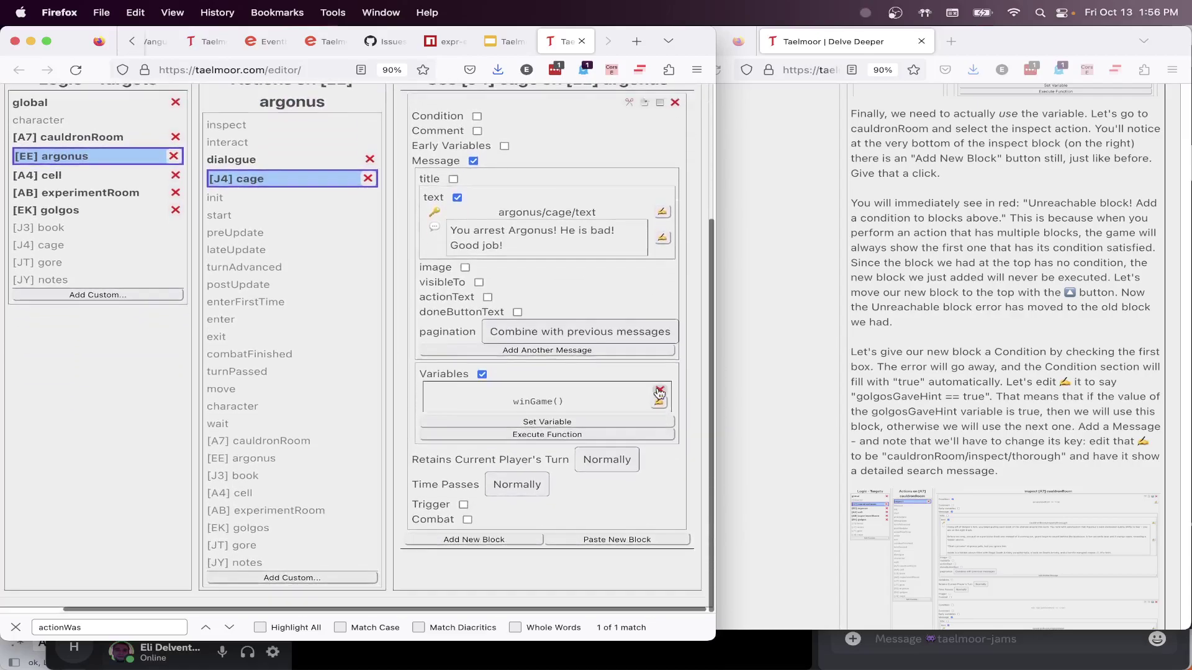
scroll(655, 282, up, 5)
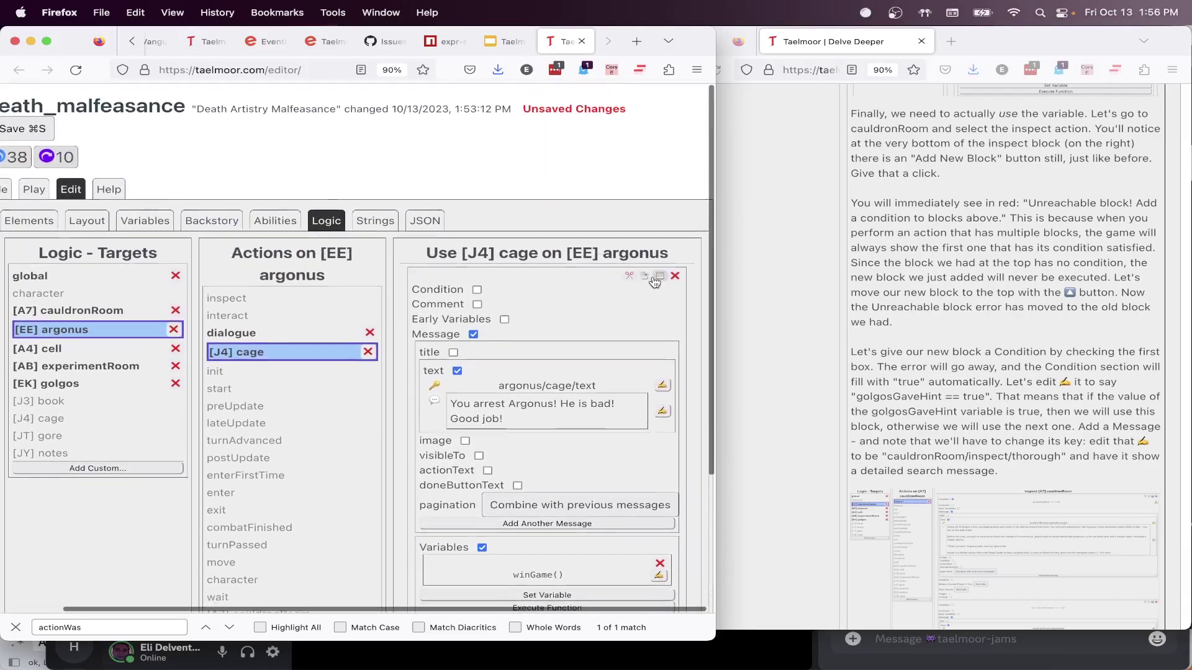
scroll(664, 281, down, 1)
scroll(674, 276, down, 5)
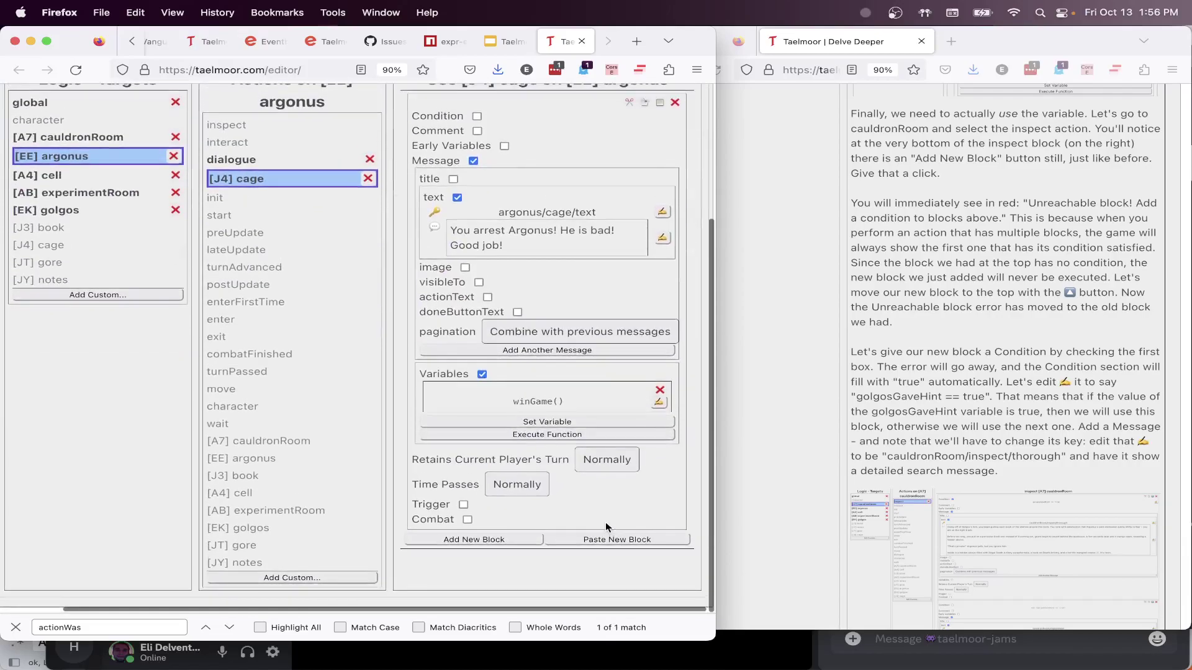
click(606, 540)
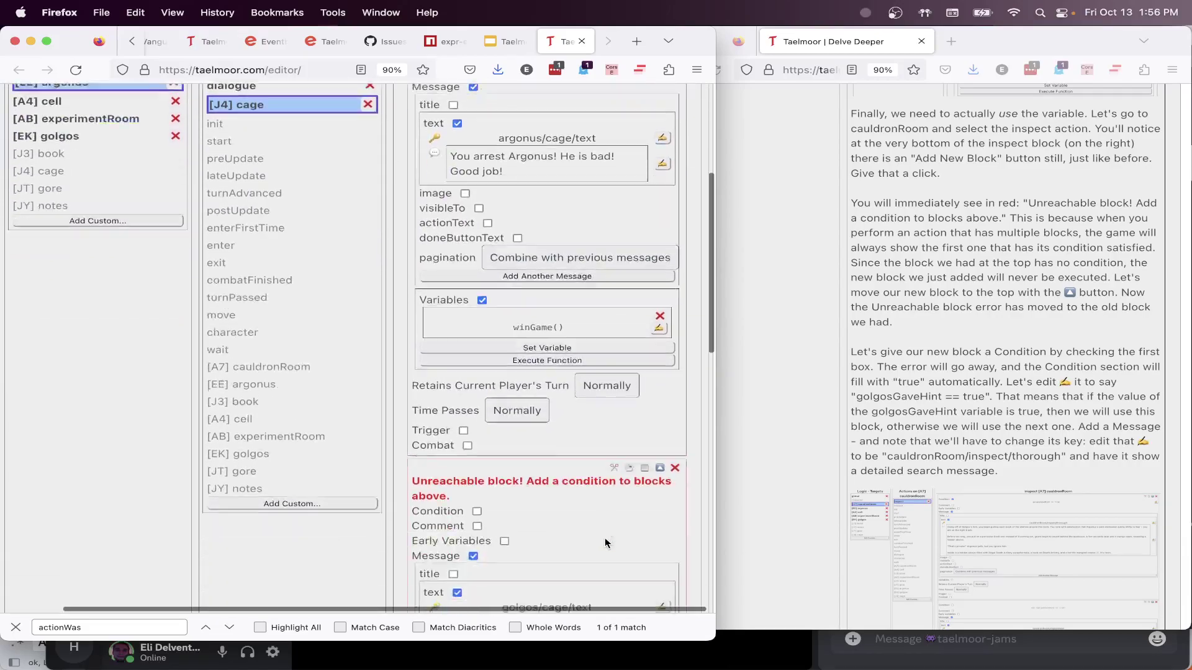
Change the pasted block's message text key to golgos/argonus/text
scroll(607, 543, down, 10)
scroll(605, 543, down, 5)
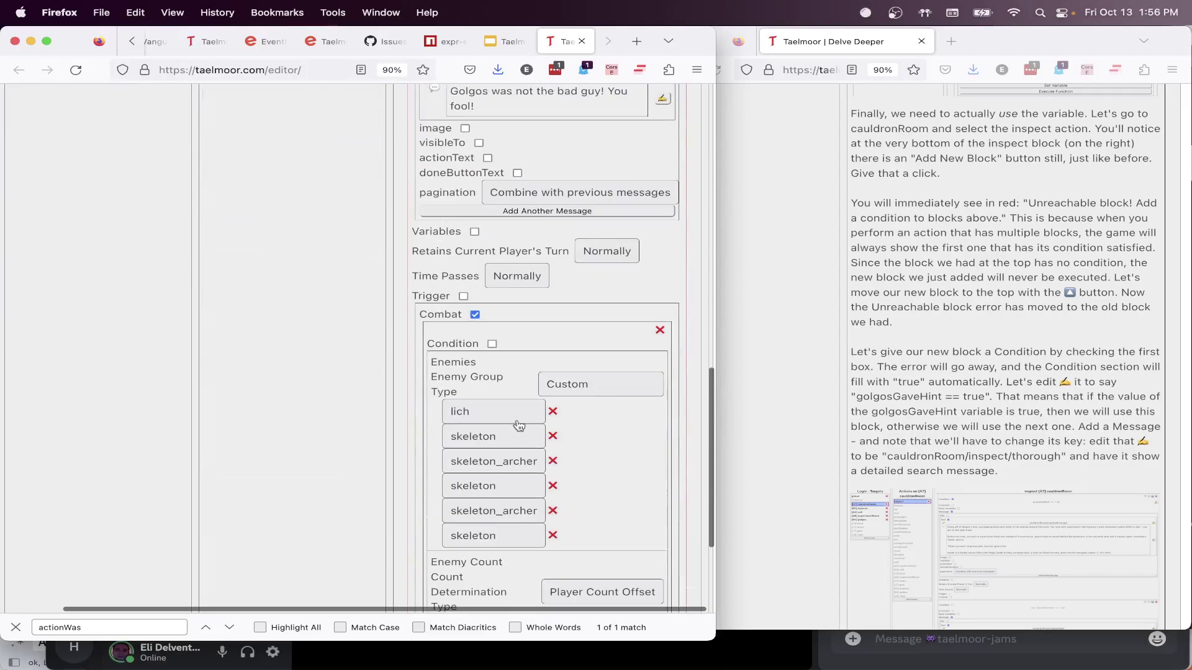
scroll(505, 460, up, 6)
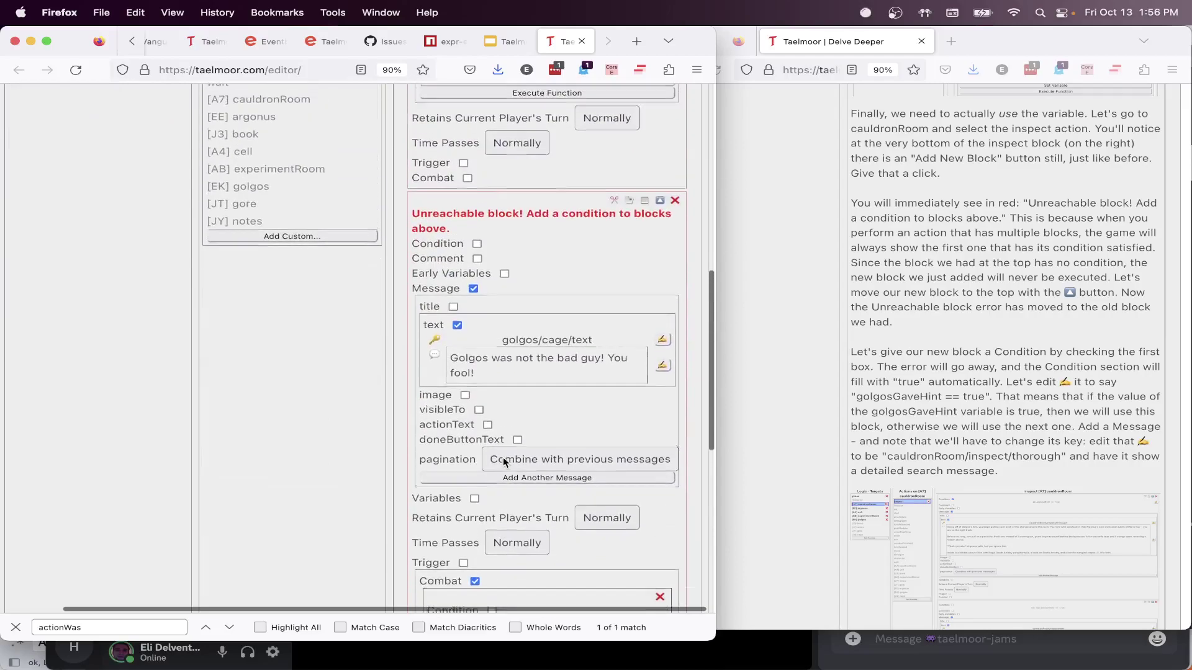
click(662, 339)
double_click(514, 342)
text(argonus)
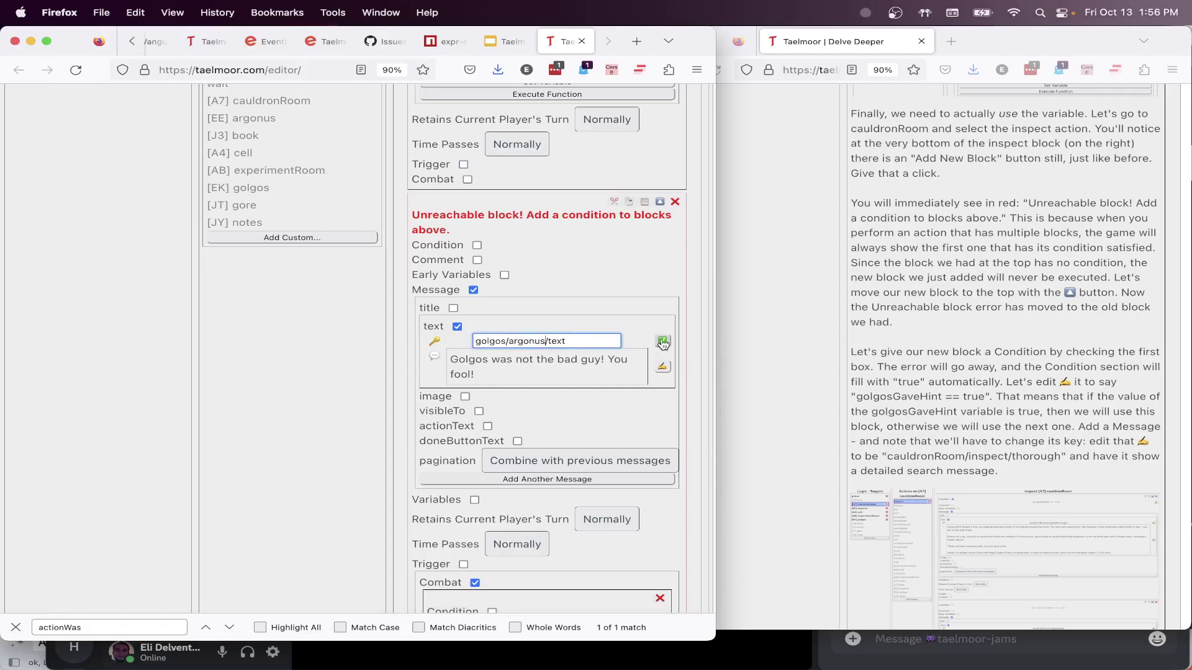
click(662, 344)
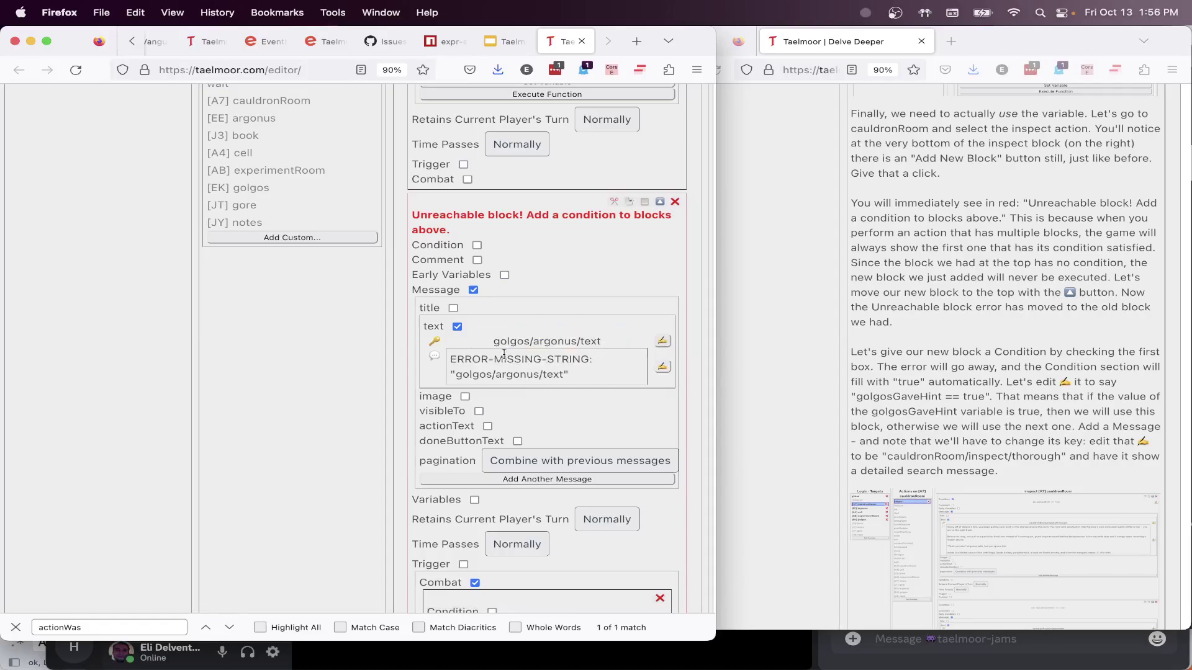
Set the message text key of the pasted combat block to argonus/cage/text
scroll(549, 351, up, 8)
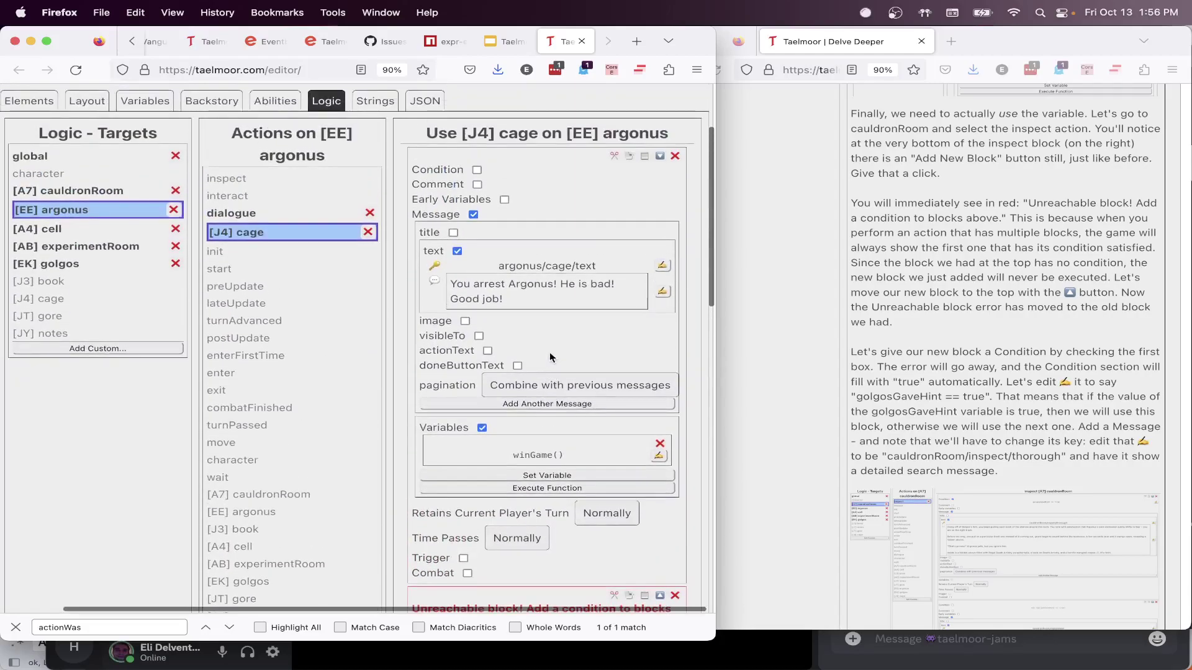
scroll(549, 357, down, 5)
click(661, 383)
double_click(489, 383)
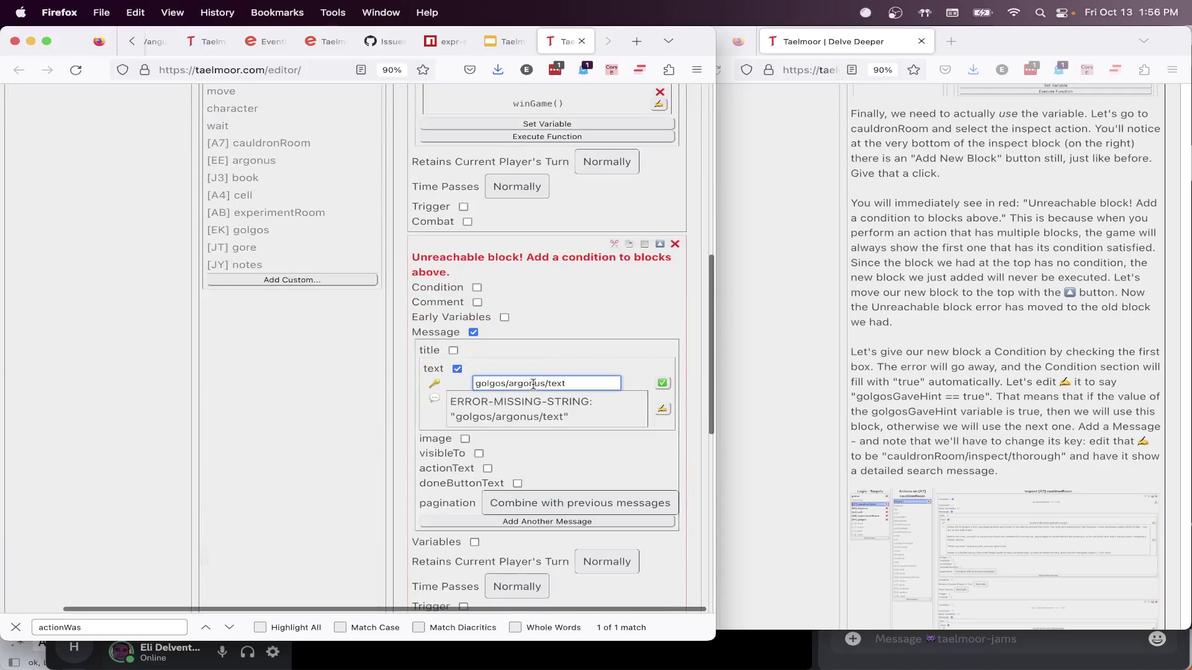
text(argonus)
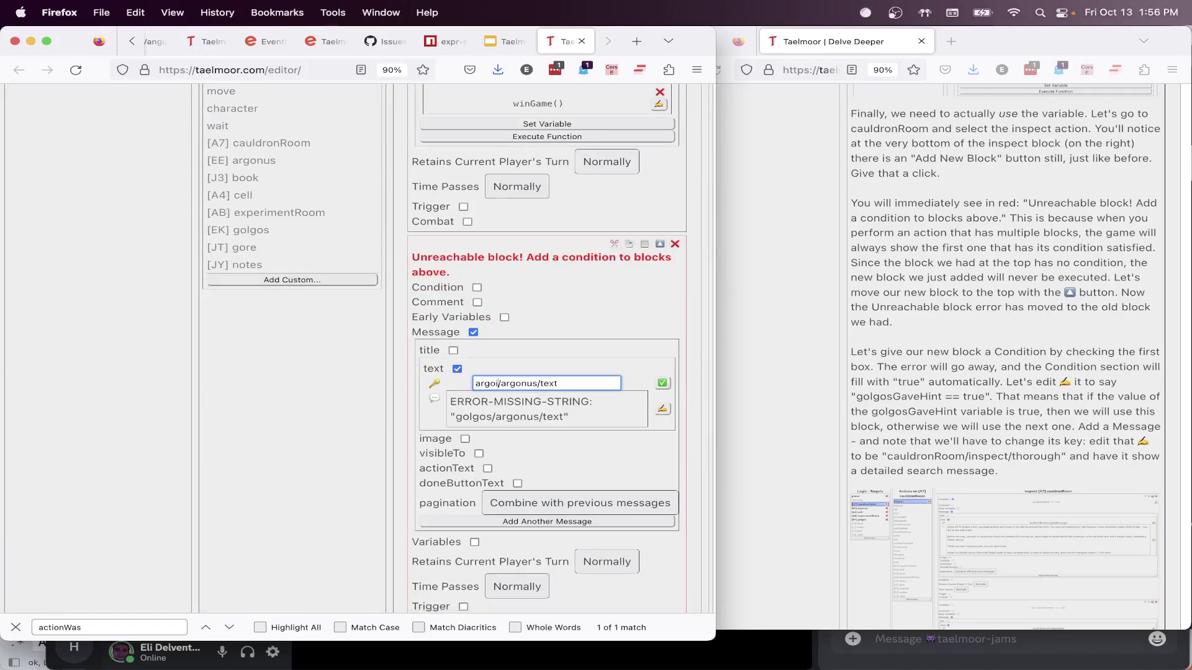
double_click(532, 383)
text(cage/)
click(662, 383)
Copy the original winGame() block in the cage-on-Argonus action, and delete it so only the combat block is kept
scroll(590, 348, up, 15)
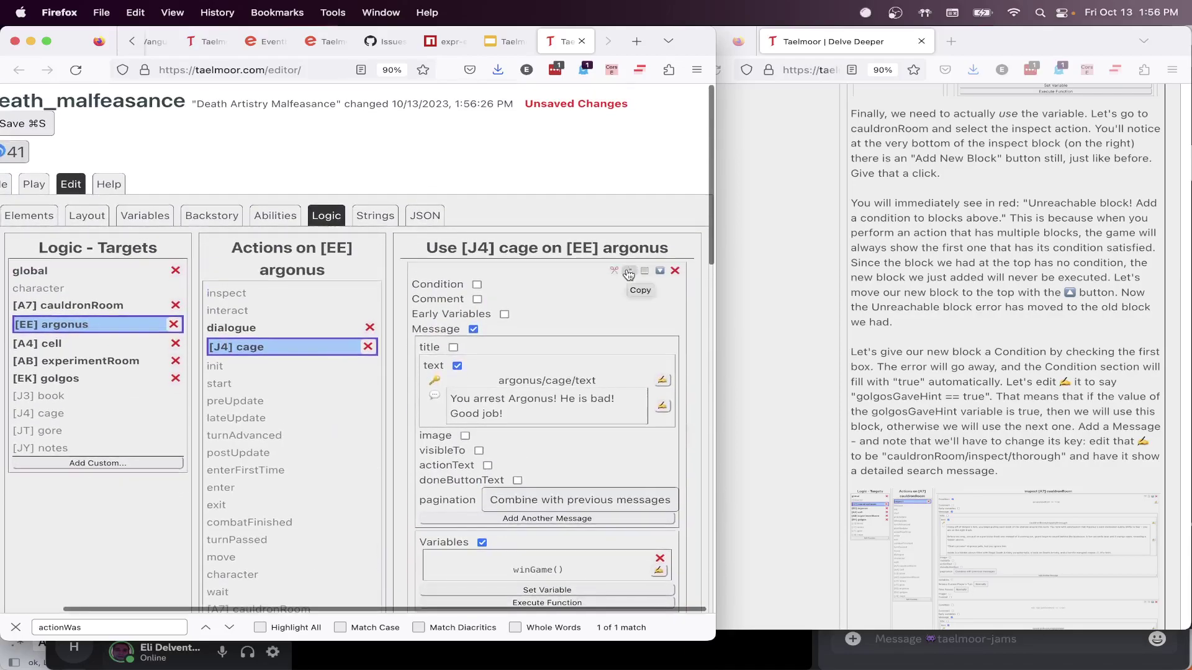
click(675, 270)
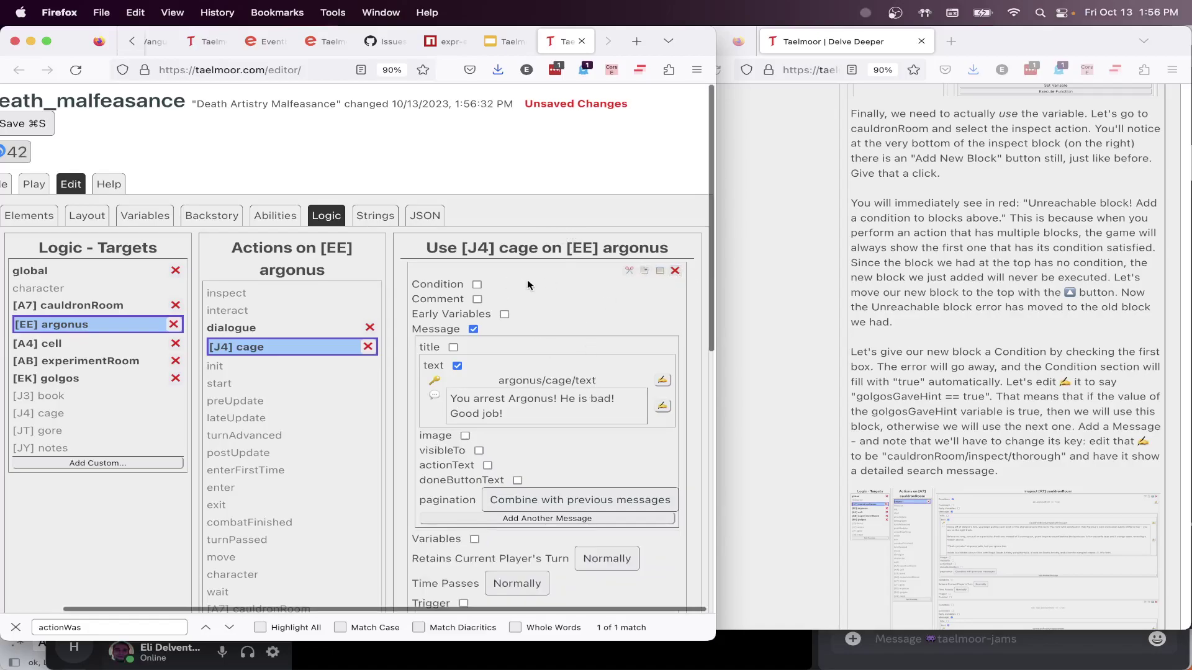
scroll(585, 475, down, 10)
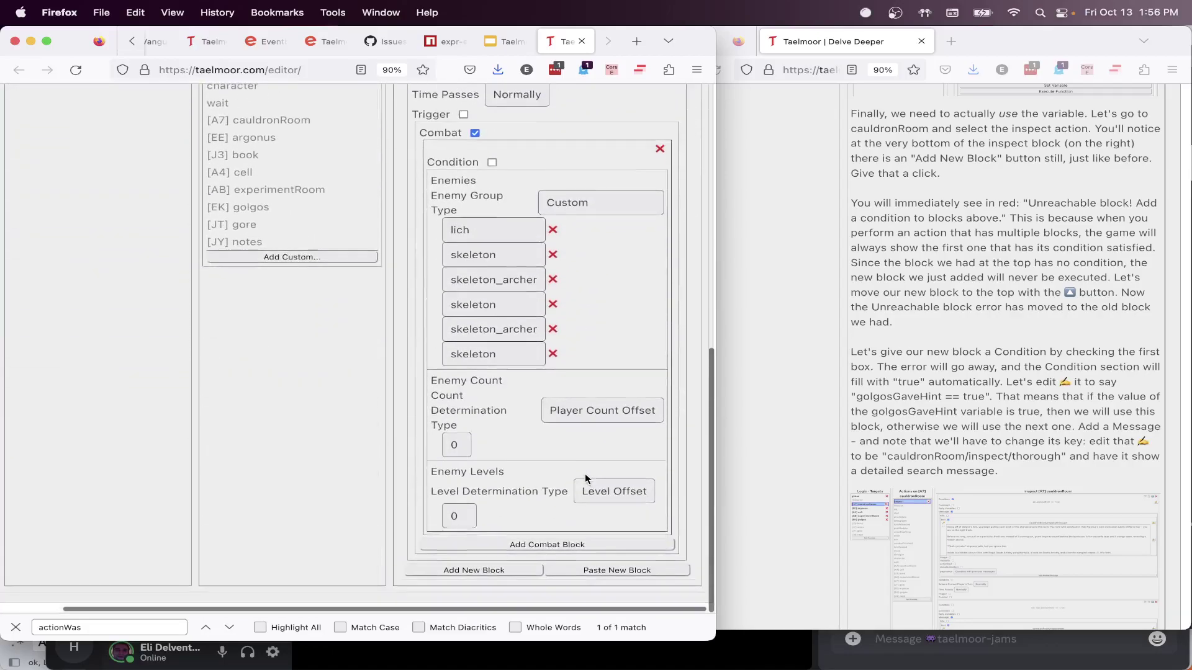
scroll(585, 475, up, 10)
Replace the combat block in the cage-on-Golgos action with the copied winGame() block
click(60, 249)
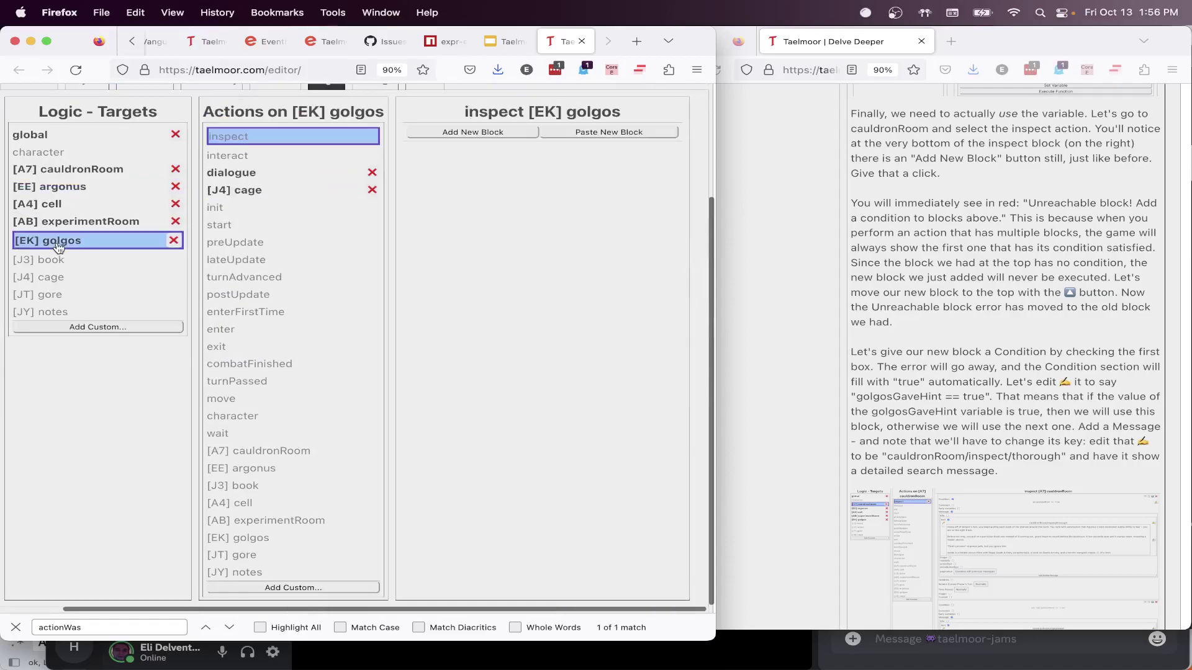
click(265, 194)
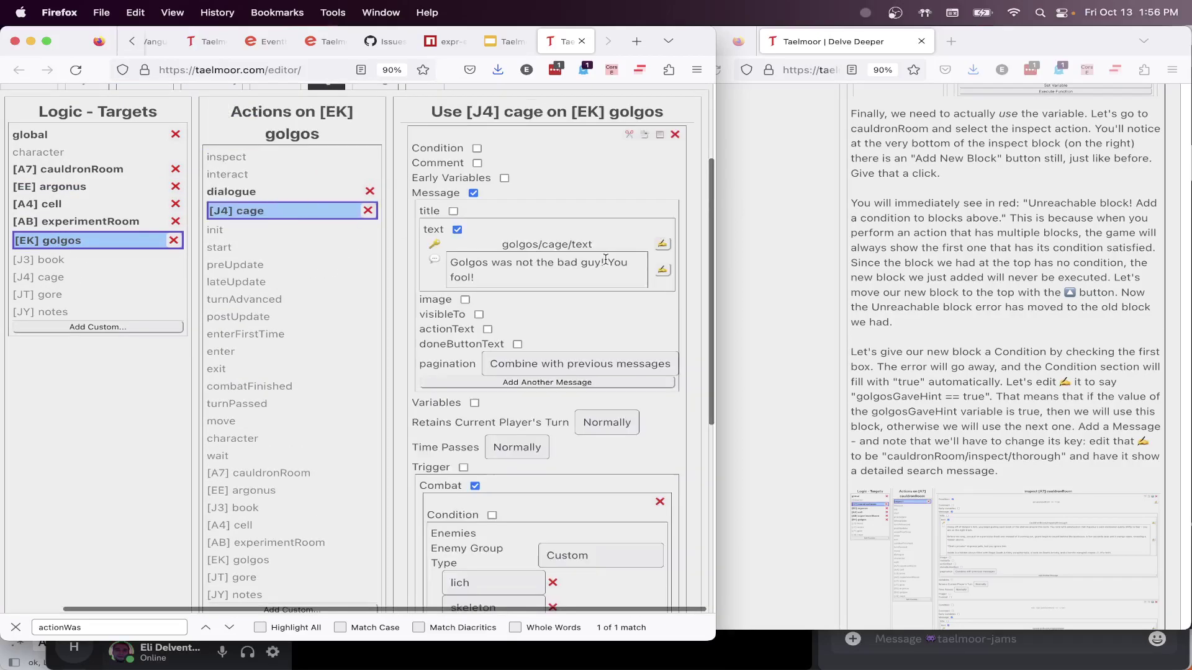
click(675, 134)
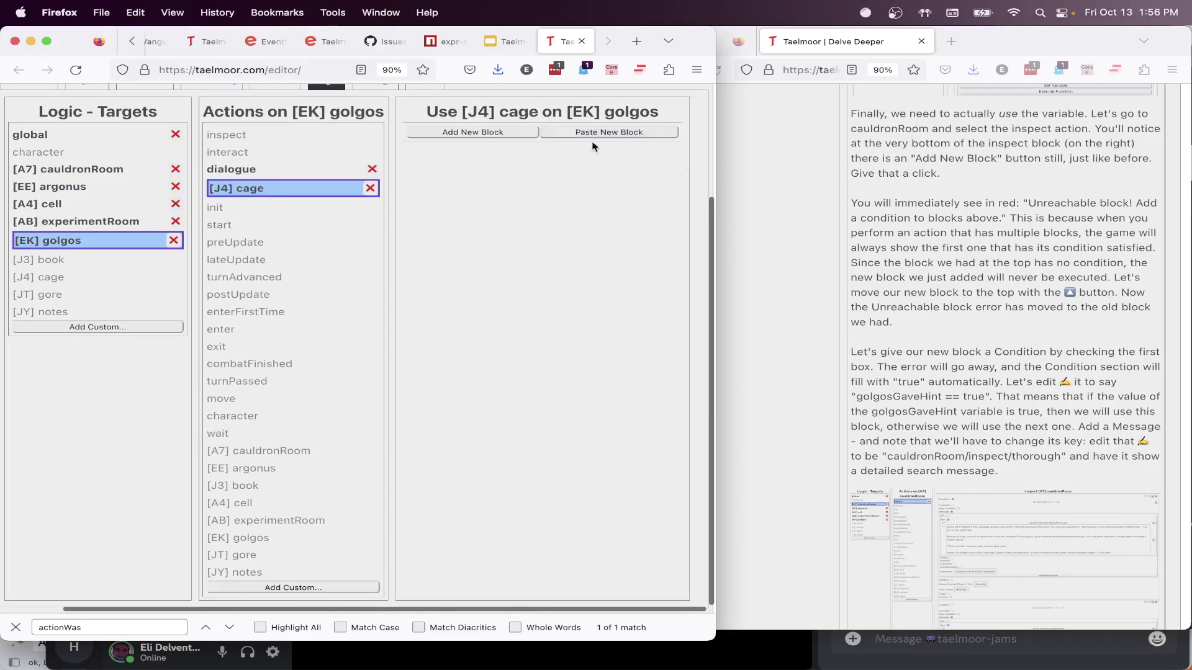
Set the message text key of the winGame() block in the cage-on-Golgos action to golgos/cage/text
click(662, 244)
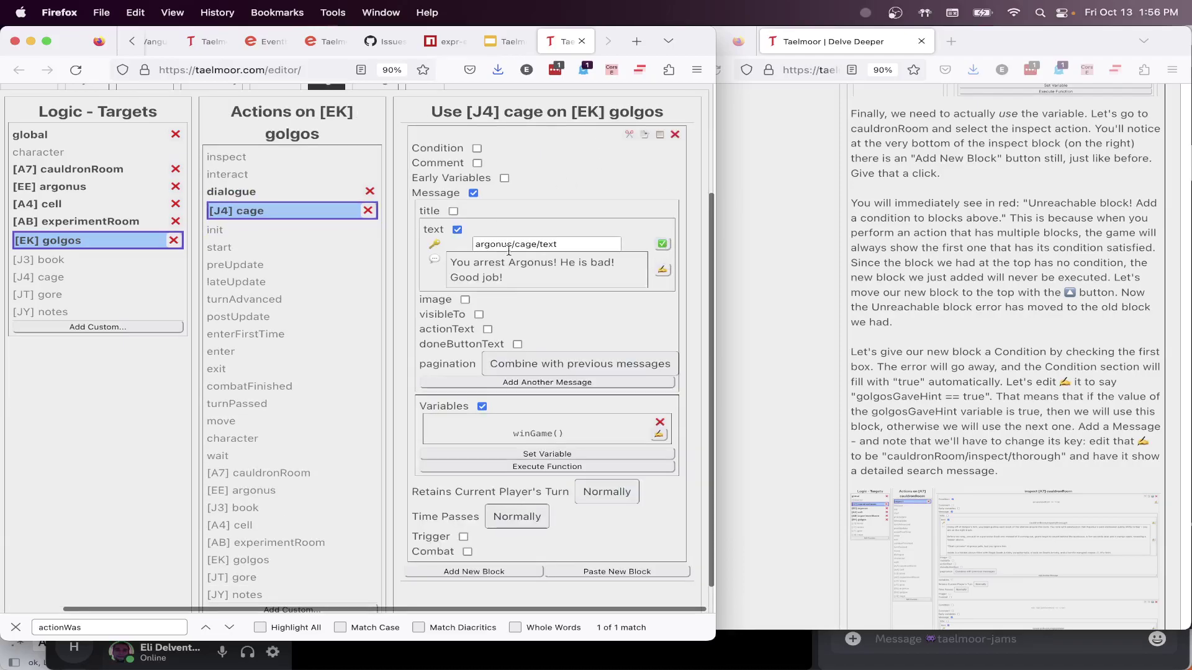
double_click(489, 244)
text(golgos)
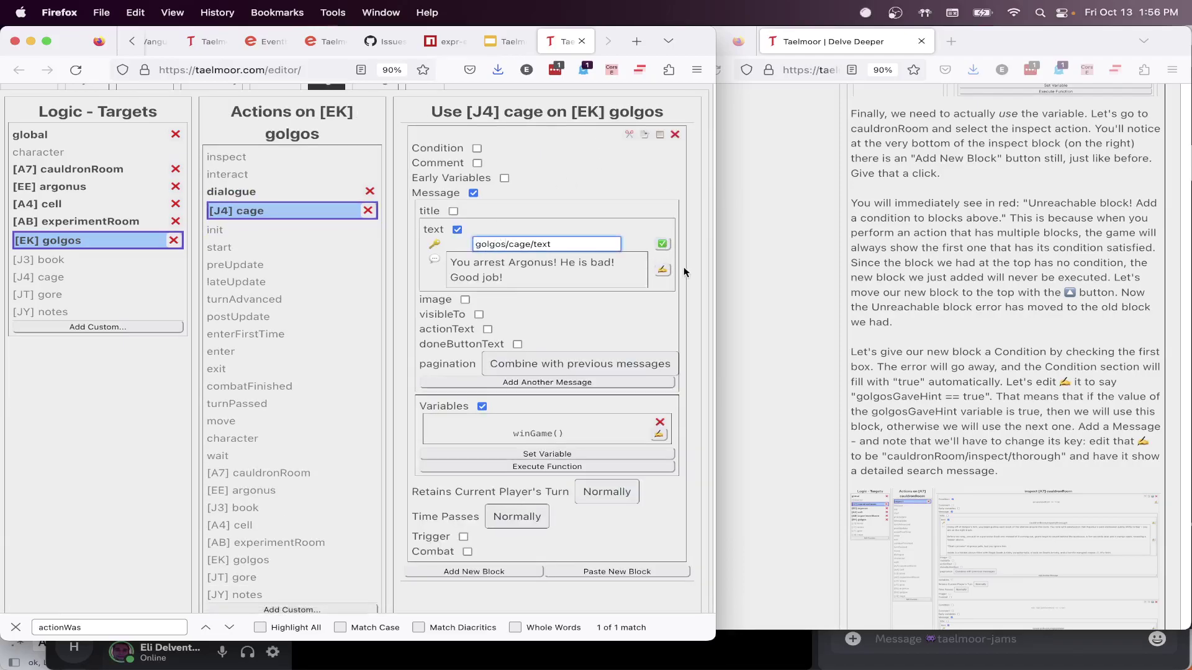
click(661, 244)
scroll(662, 296, down, 1)
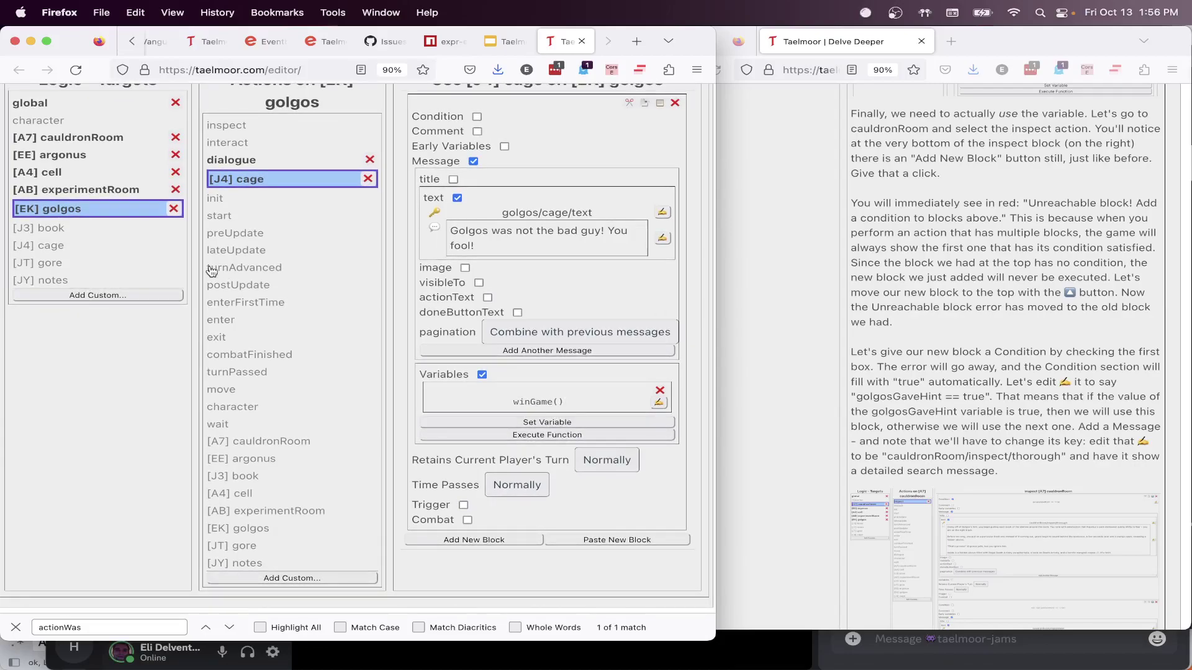
scroll(211, 271, up, 3)
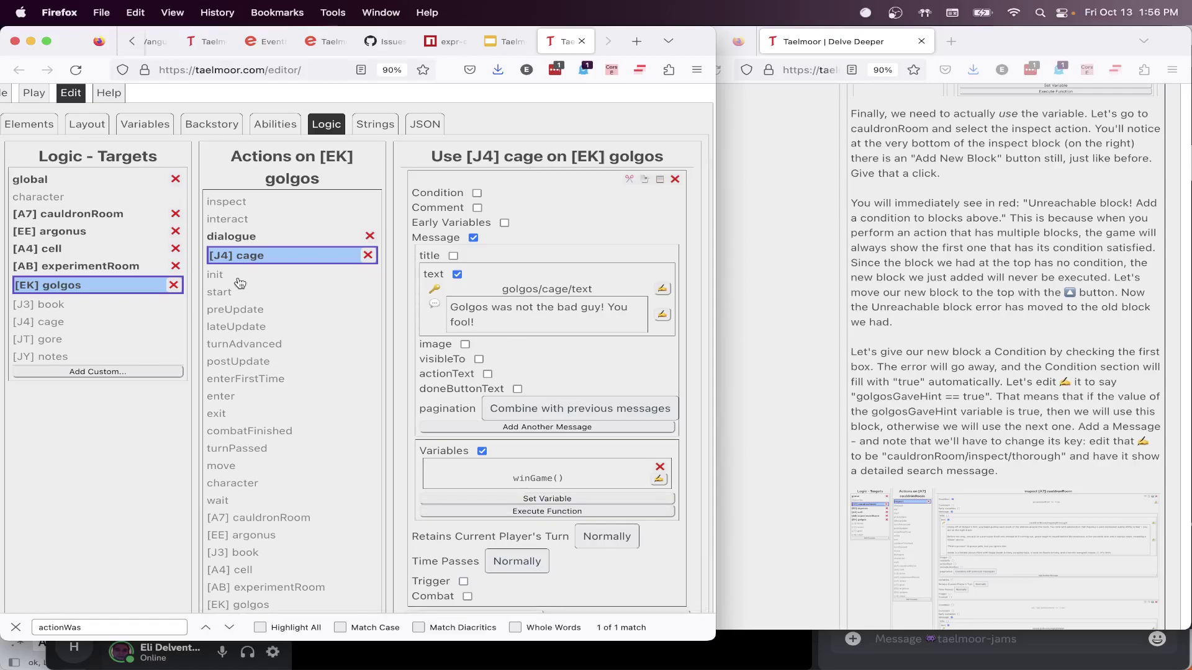
scroll(164, 292, up, 3)
scroll(164, 292, left, 2)
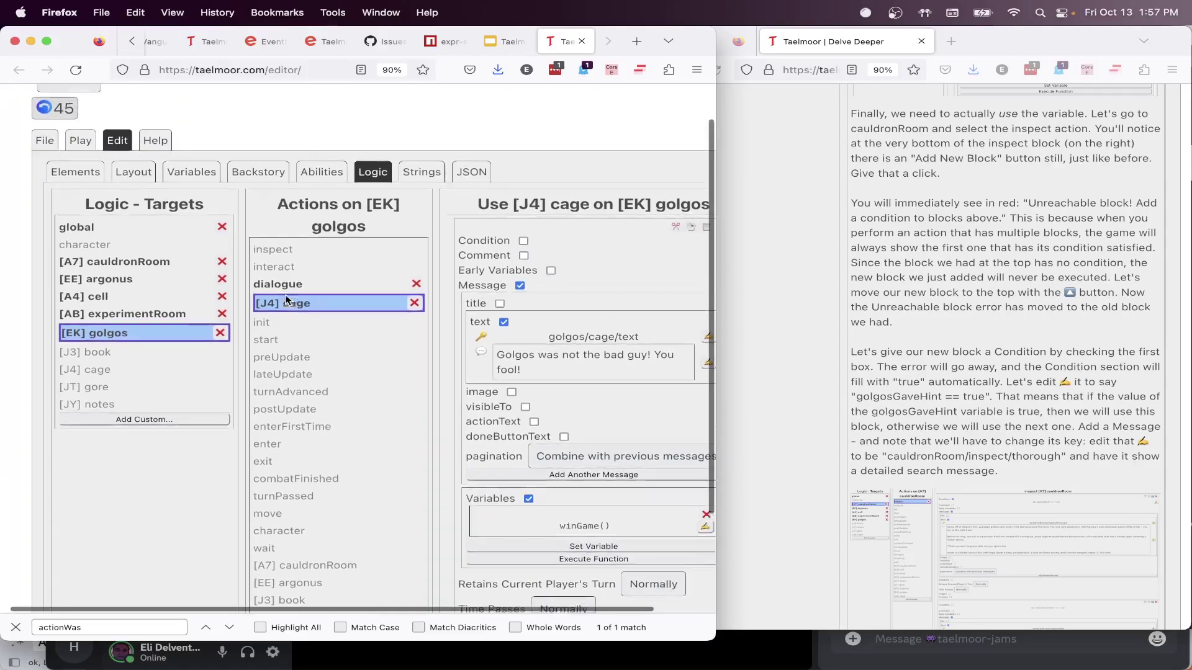
In the running scenario, undo the last game action and use the Cage on Argonus again as The Cleric
click(81, 184)
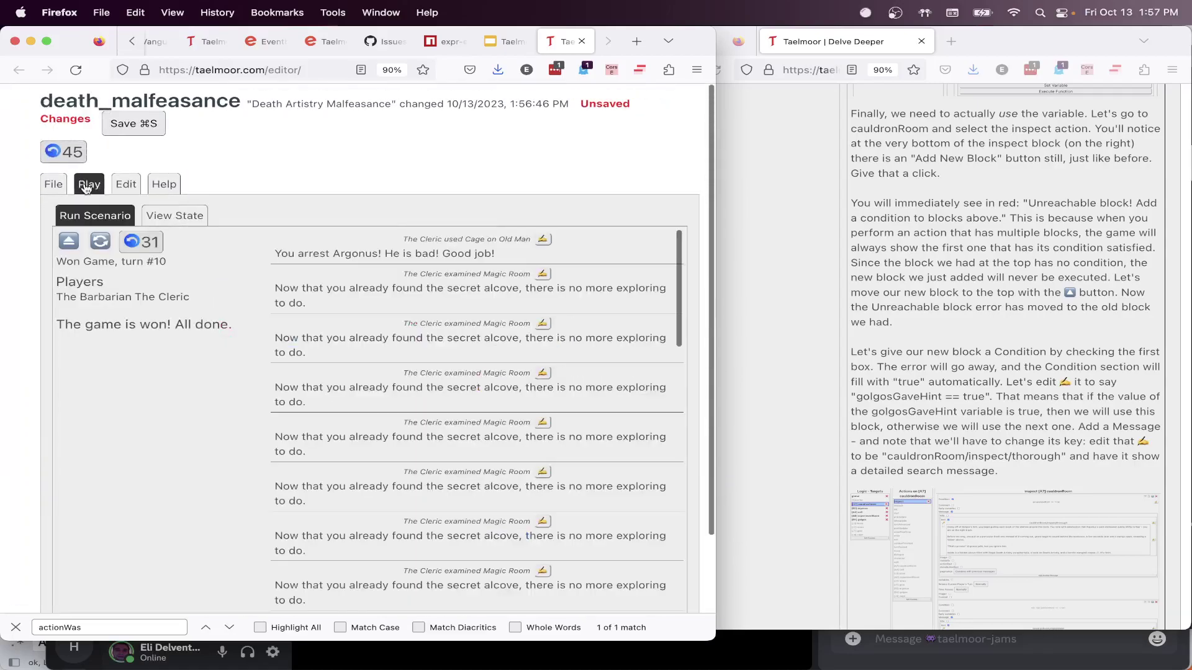
click(152, 245)
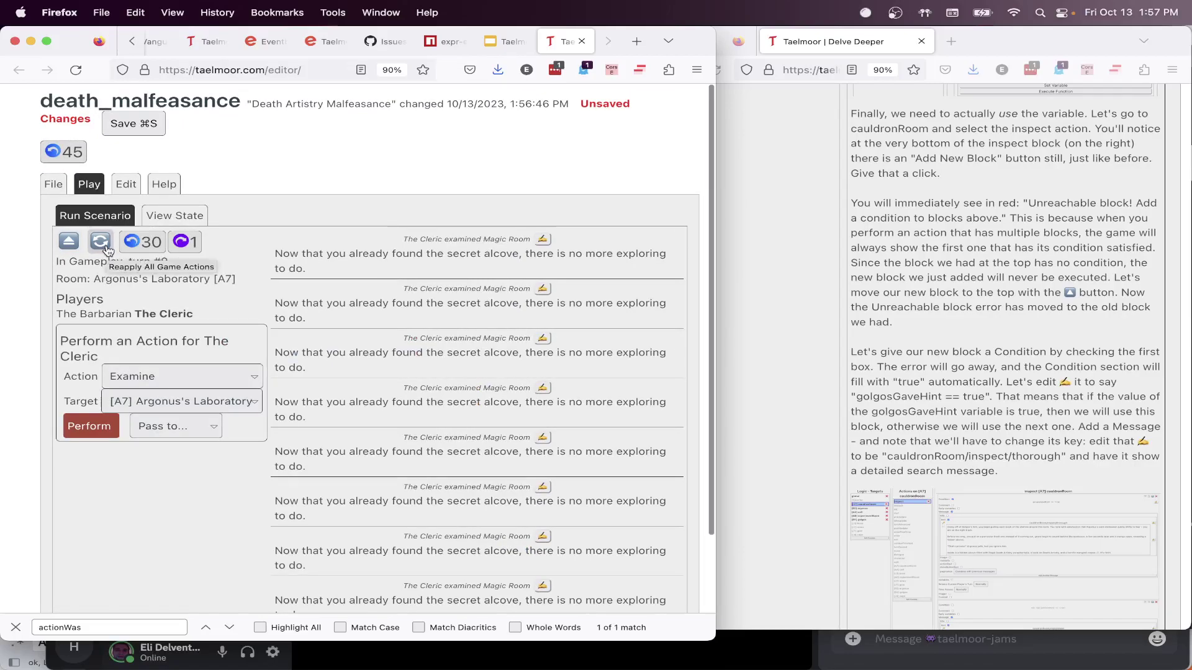
click(158, 375)
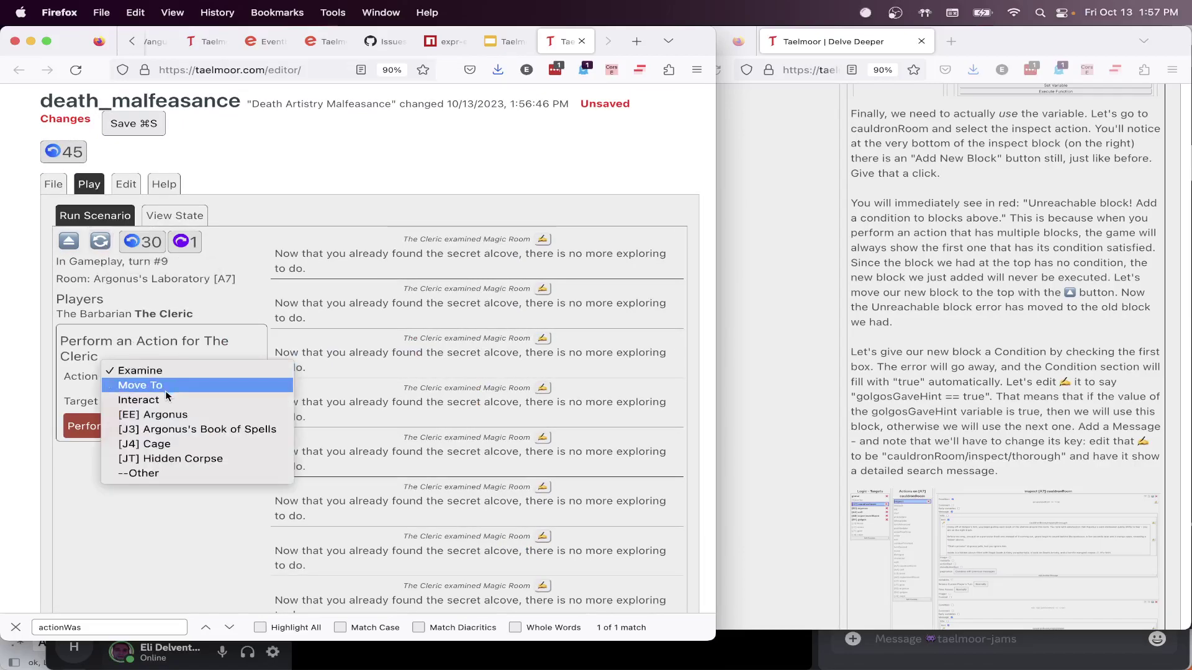
click(179, 443)
click(161, 401)
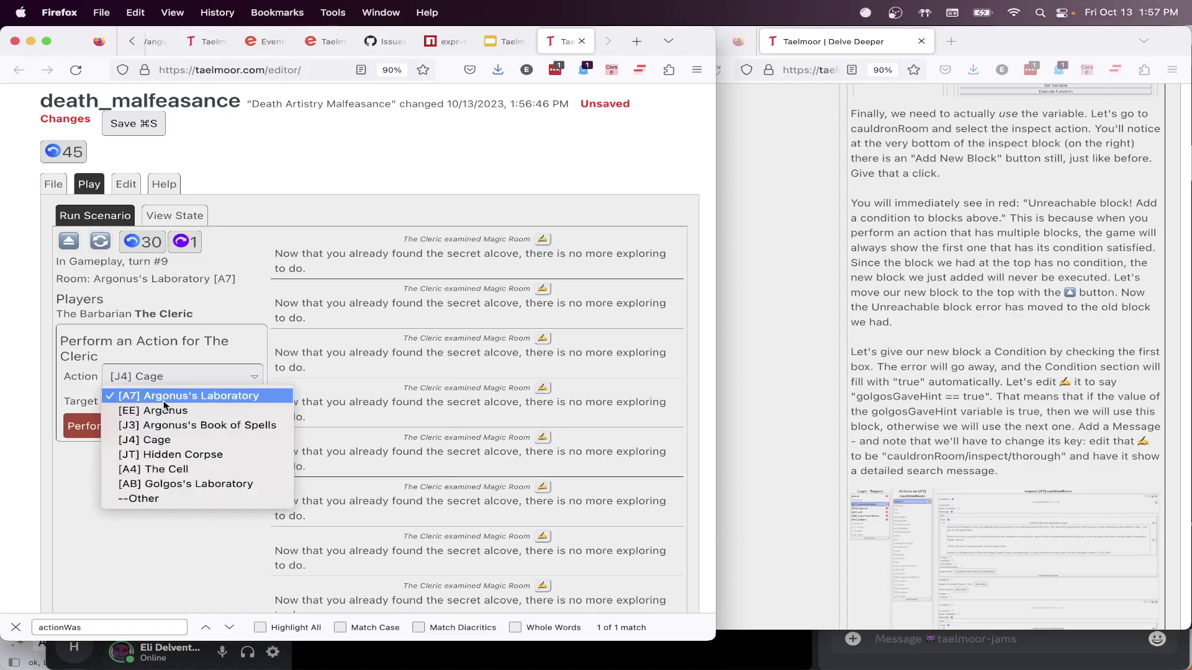
click(136, 408)
click(90, 427)
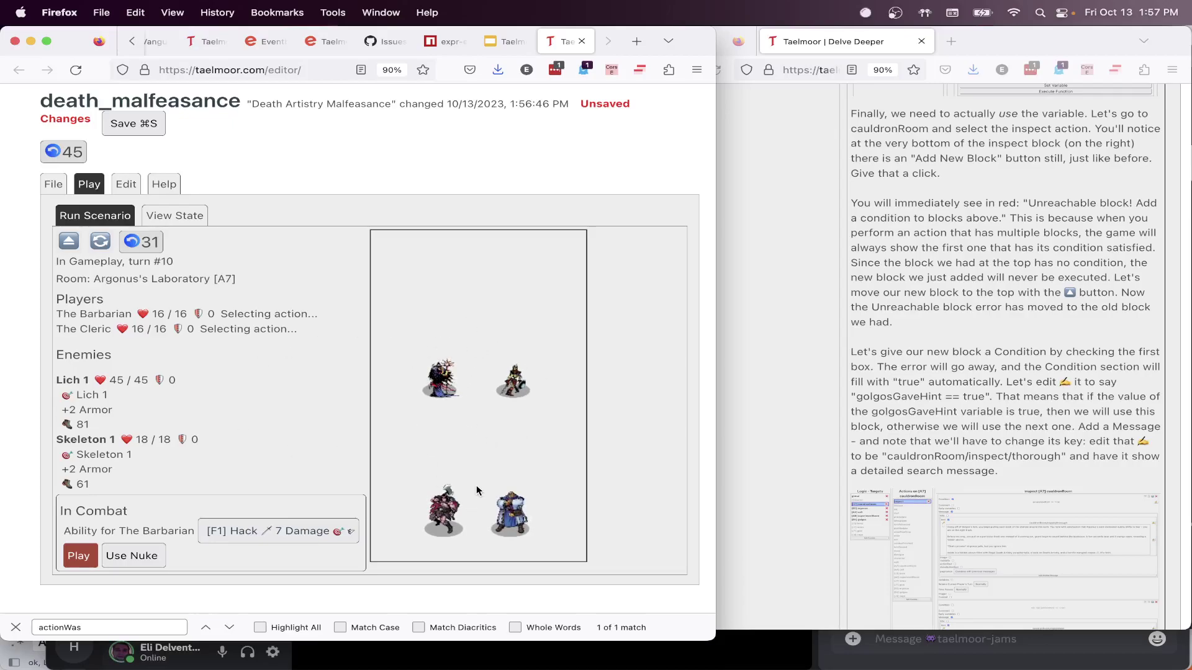
Play a combat round with the [F3] Slash ability for The Barbarian and [FP] Bless for The Cleric
click(227, 531)
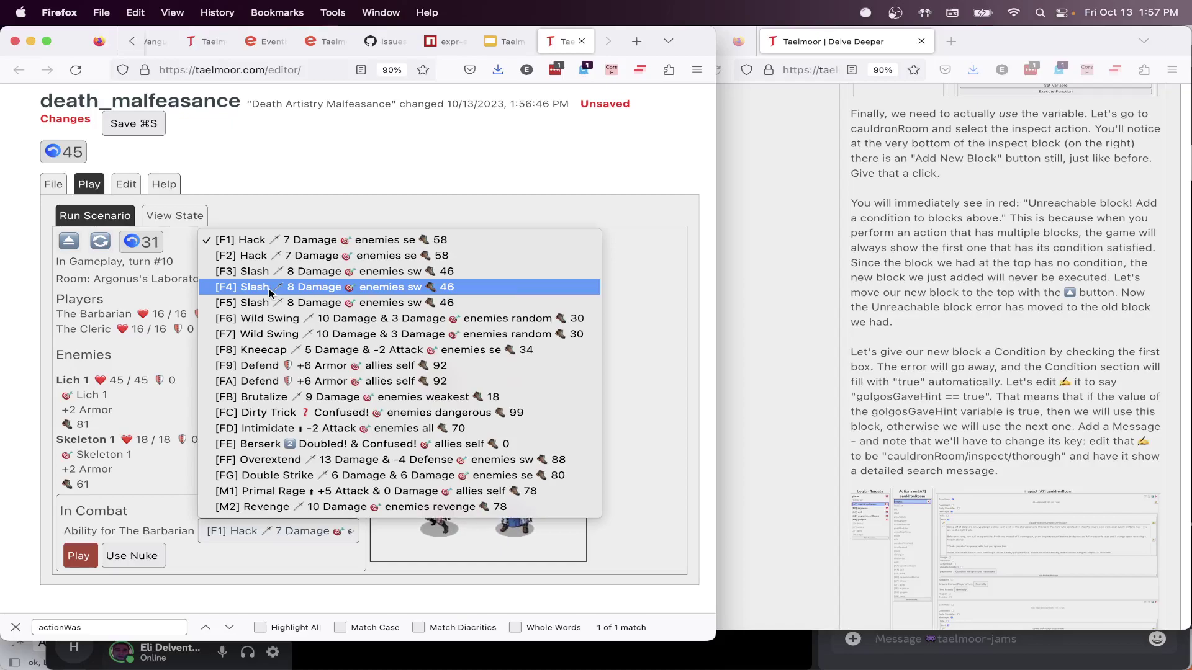
click(326, 271)
click(78, 556)
click(274, 571)
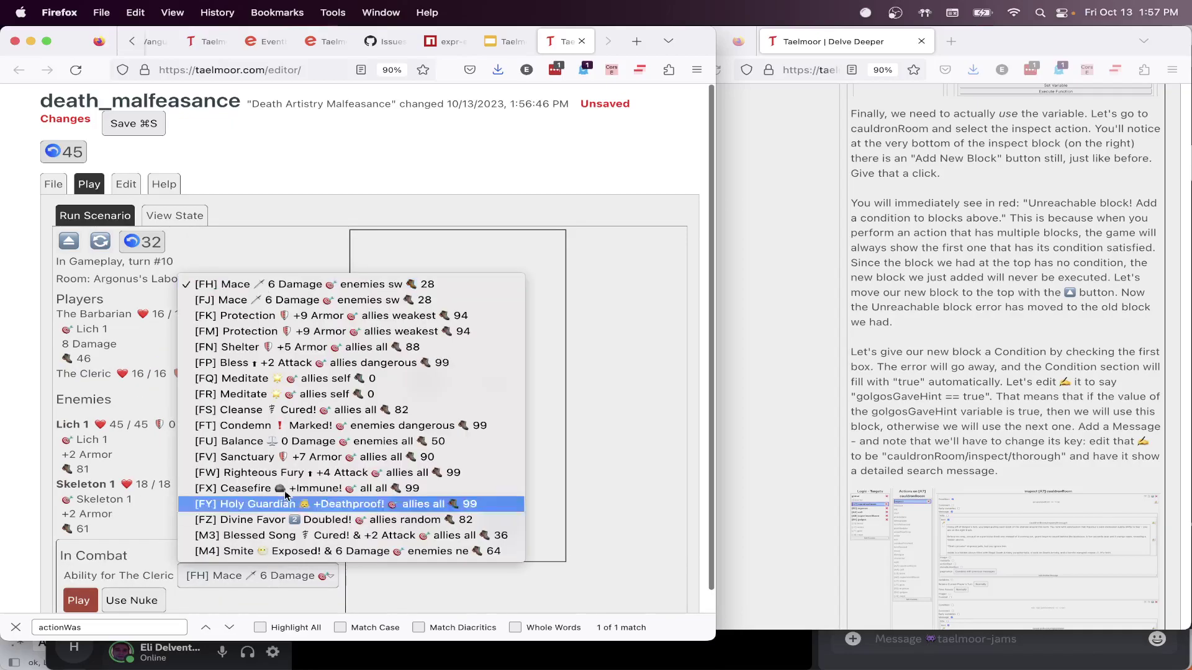
click(279, 363)
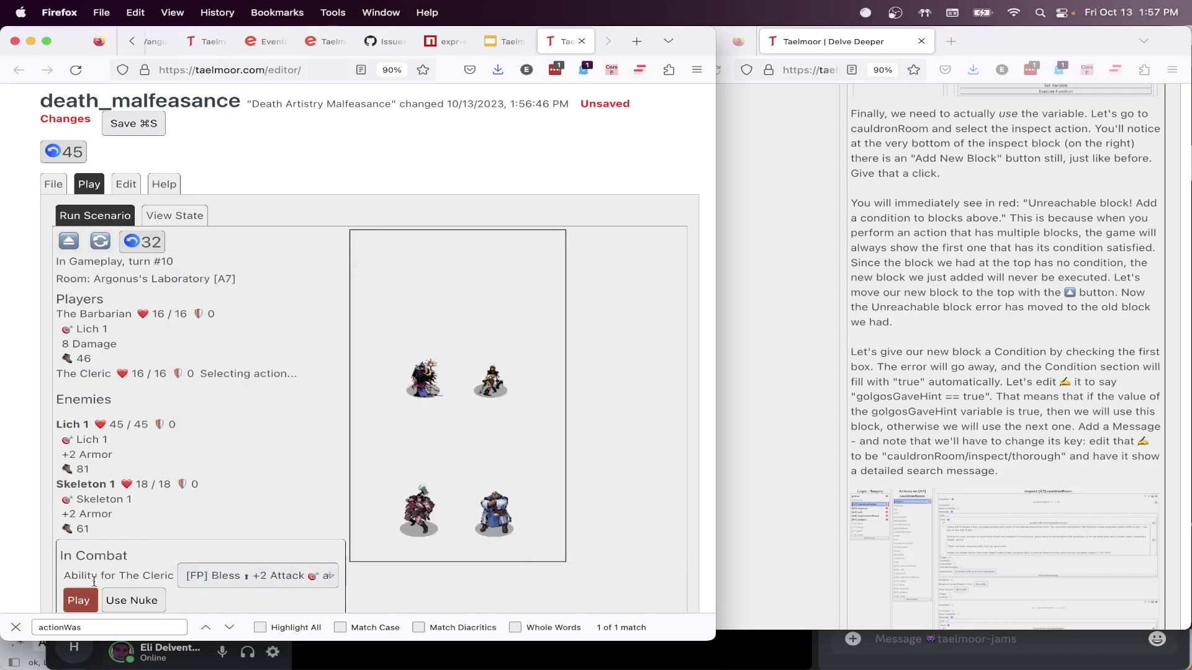
scroll(115, 544, down, 1)
drag(55, 402, 107, 507)
click(84, 570)
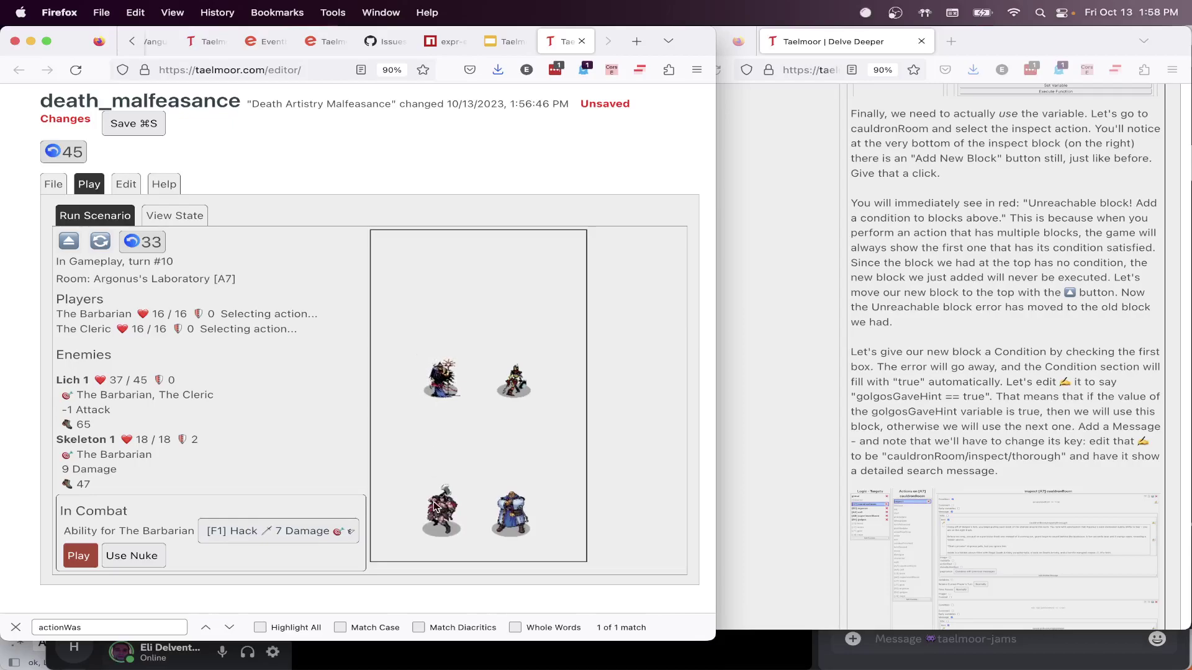
Finish the combat by using the Nuke for both The Barbarian and The Cleric, and check the resulting messages
click(147, 556)
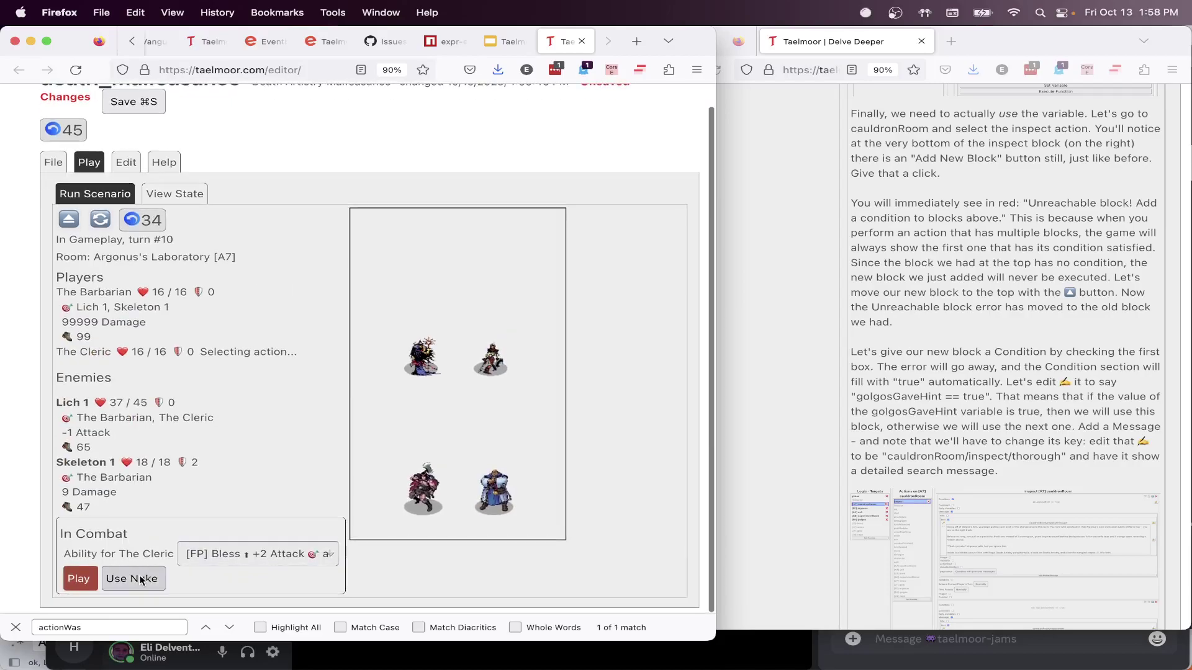
double_click(83, 321)
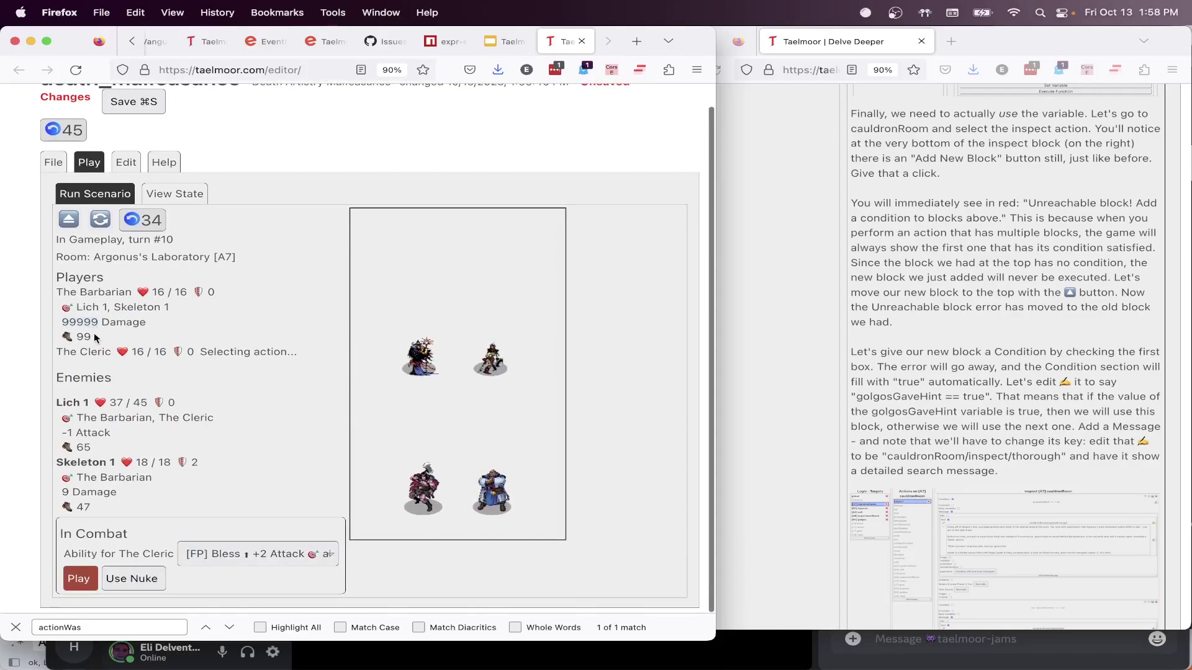
click(147, 579)
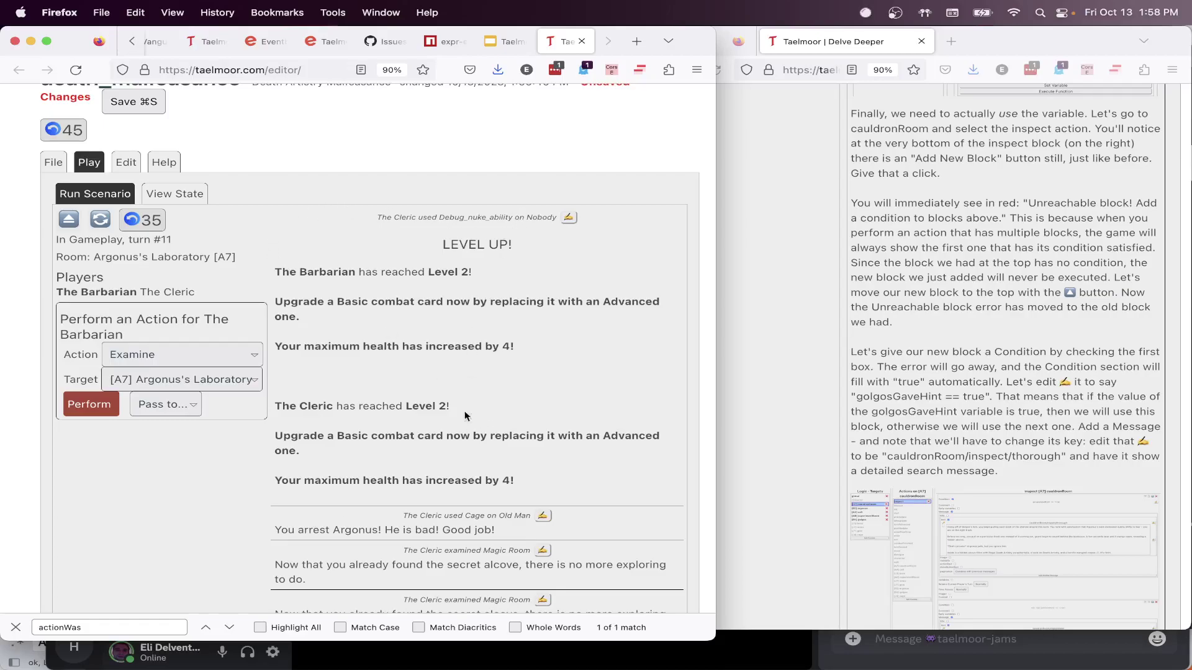
drag(524, 489, 336, 276)
click(336, 277)
Add a new logic block to the combatFinished action of the cauldronRoom target
click(127, 163)
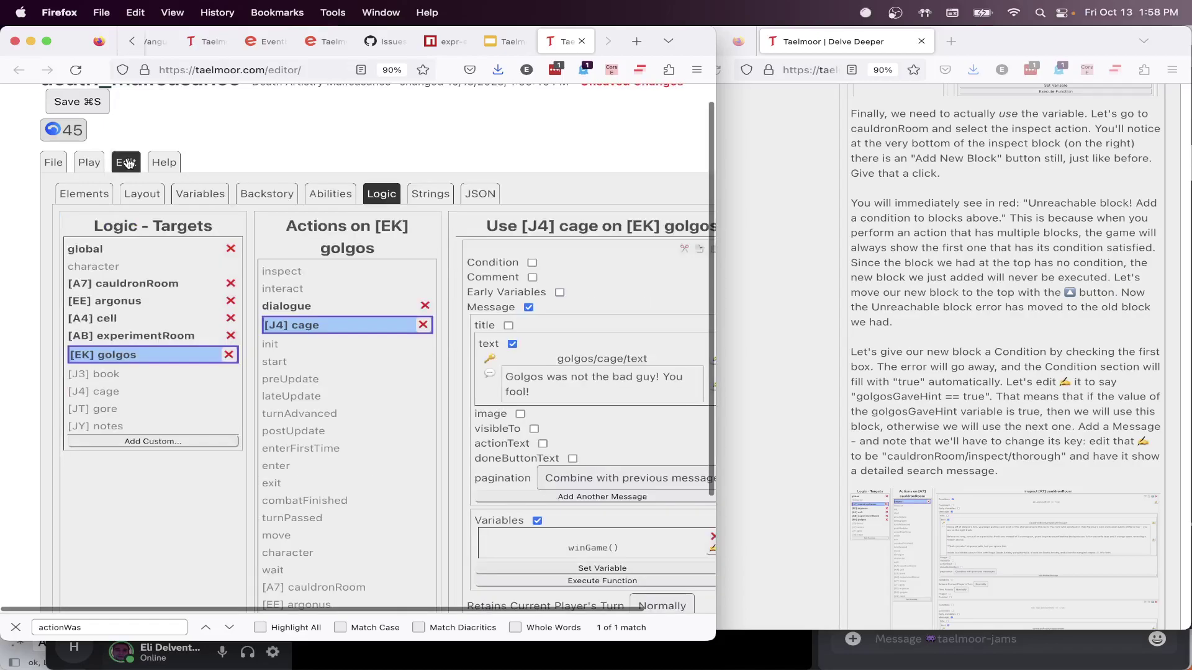
click(125, 301)
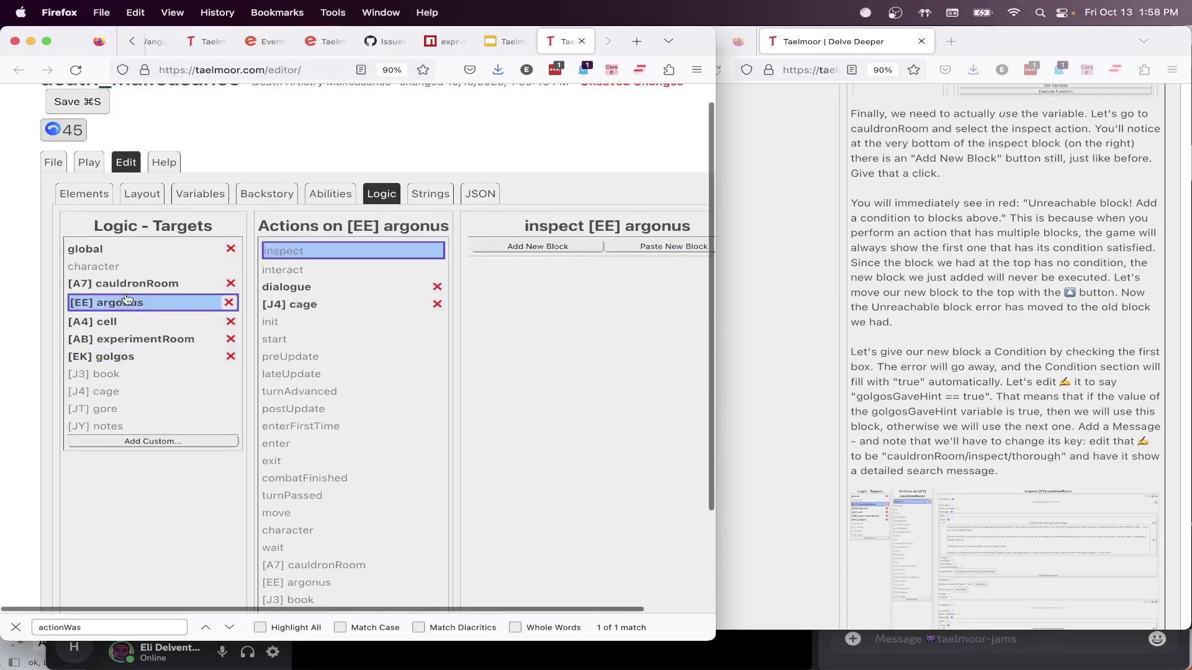
scroll(329, 388, down, 1)
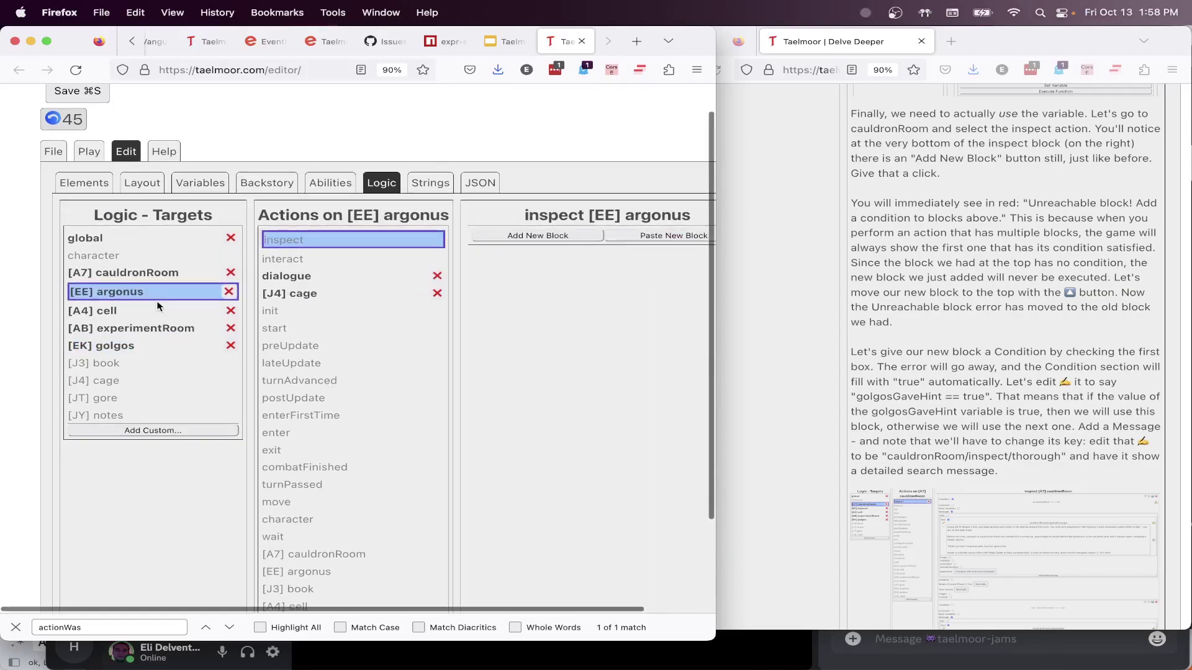
click(146, 275)
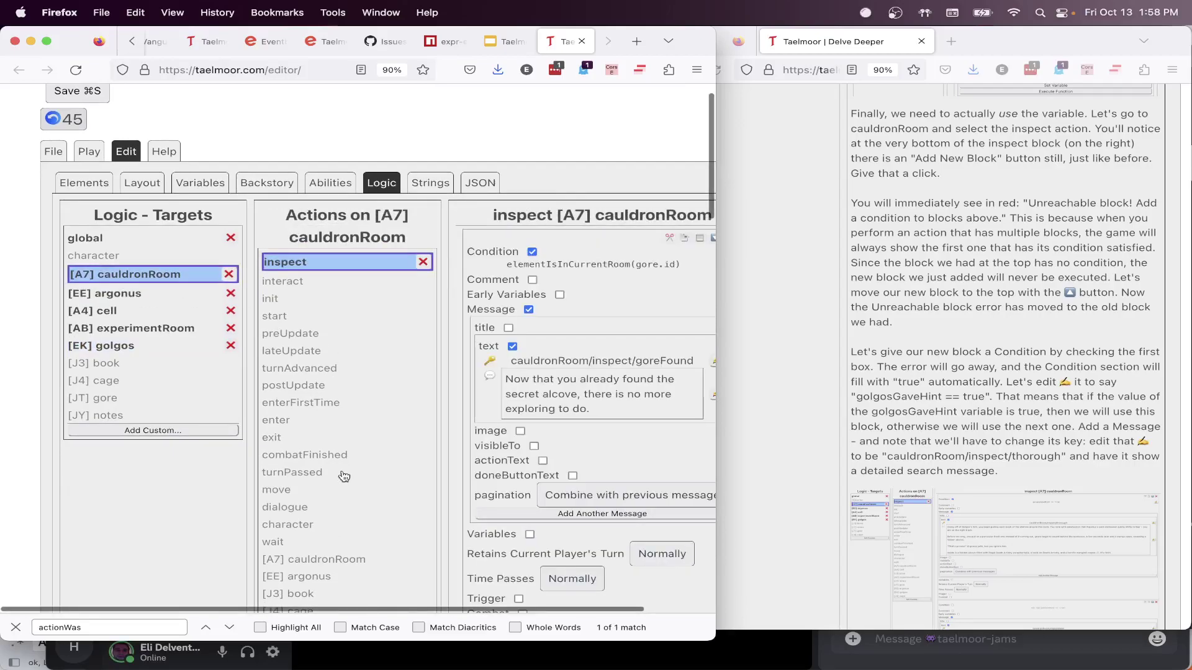
click(326, 457)
scroll(553, 380, right, 2)
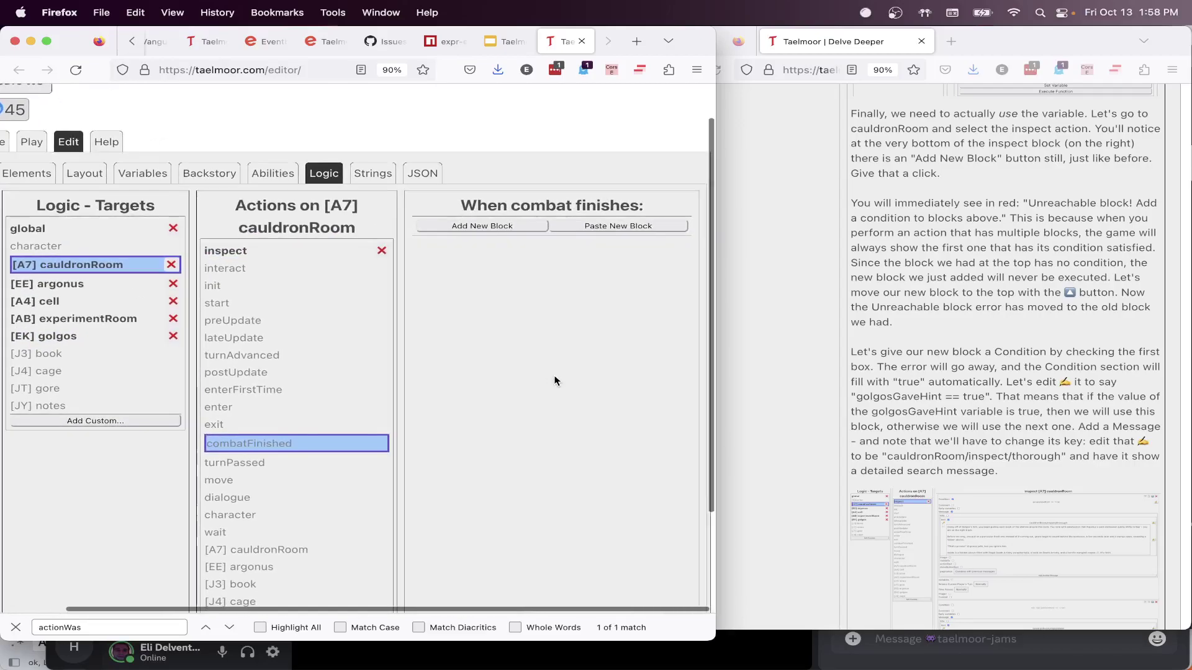
click(492, 227)
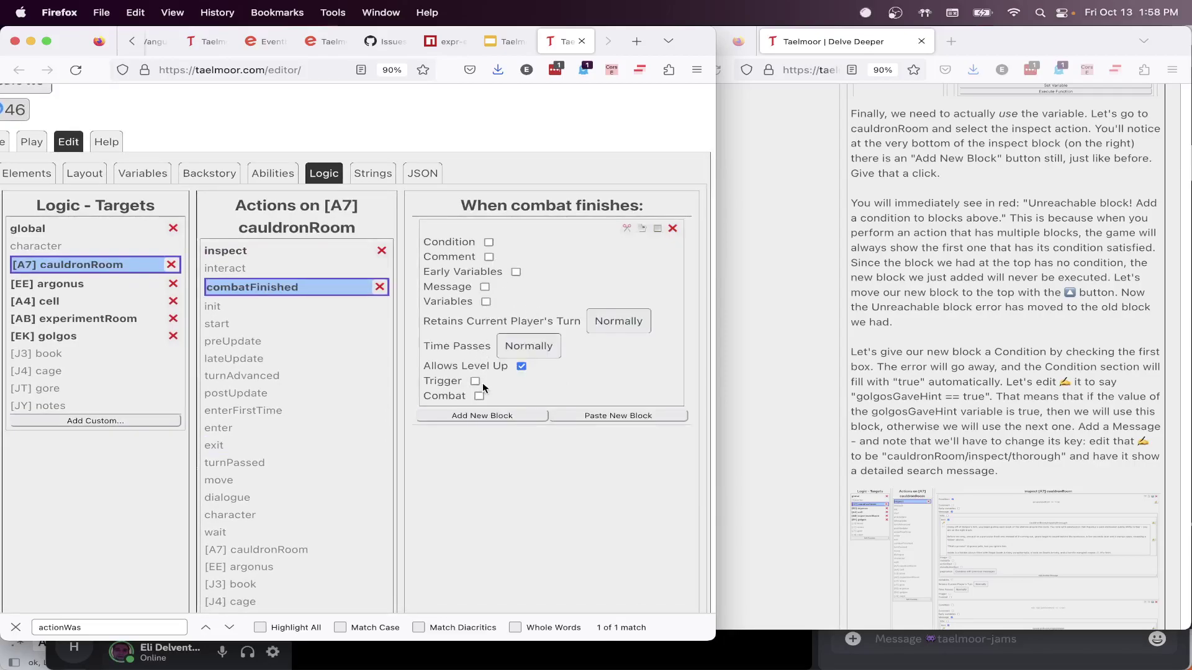
Enable Variables in the combatFinished block and have it execute the function winGame()
click(486, 303)
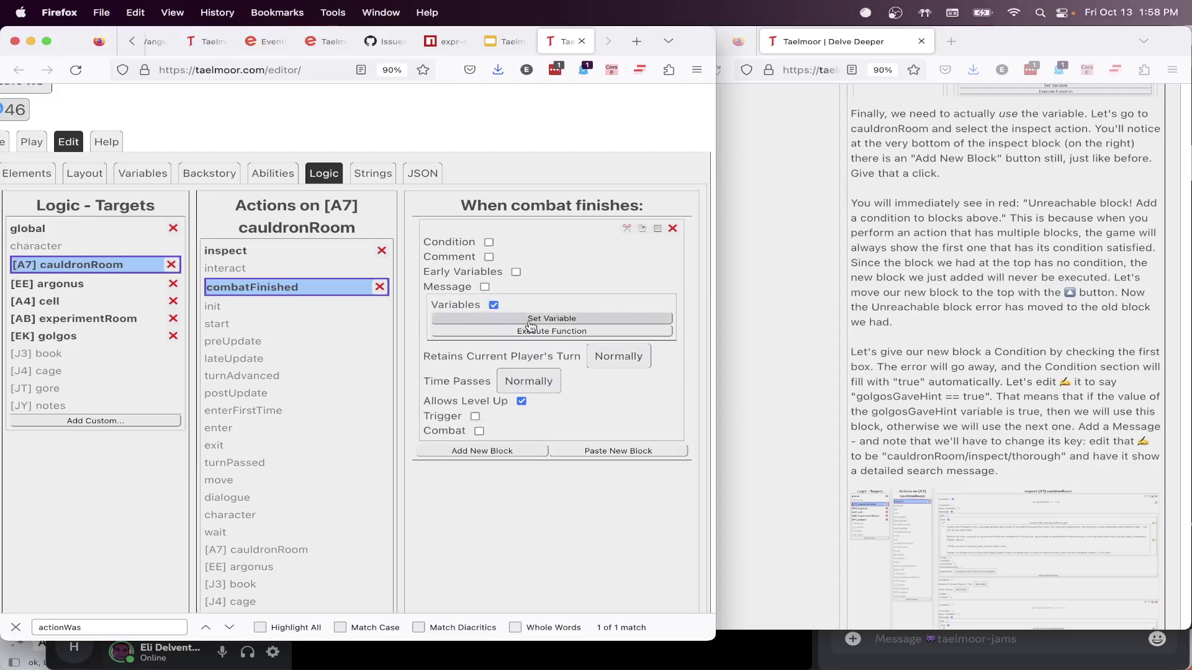
click(659, 335)
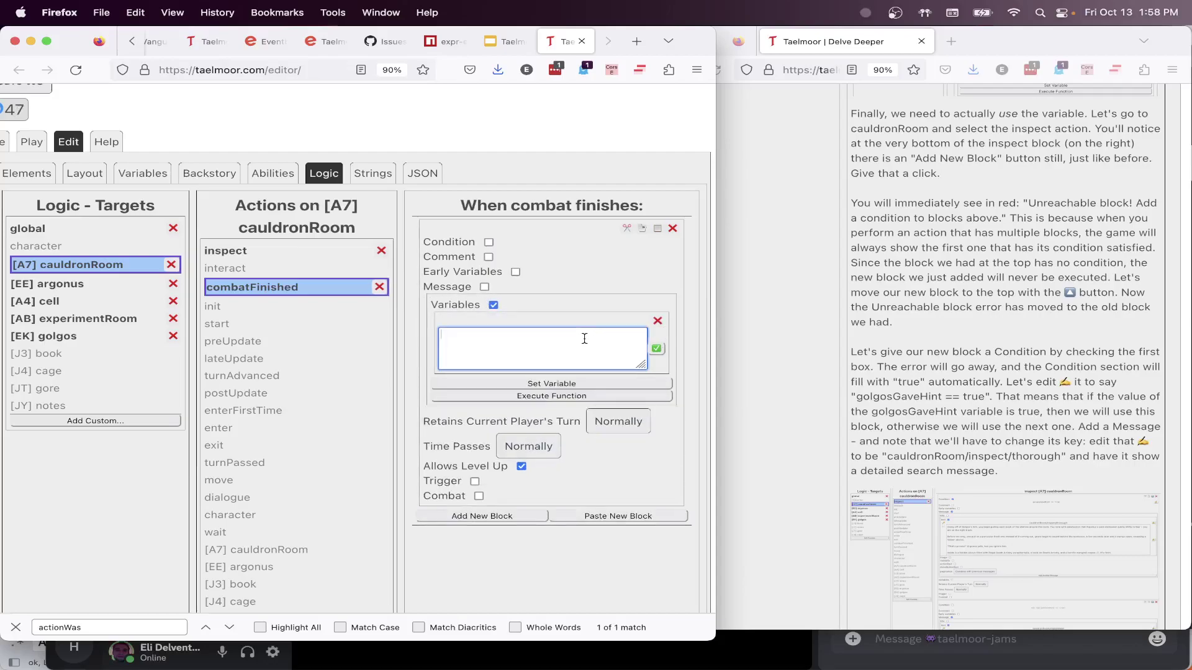
text(winGame())
click(656, 349)
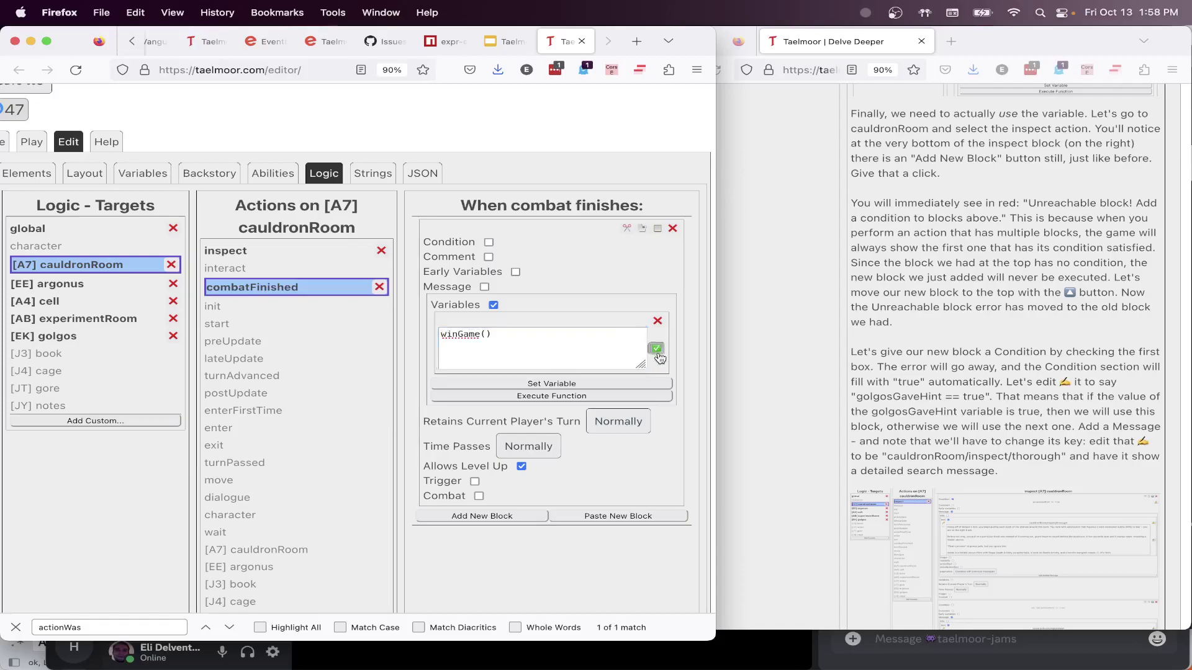
Add a message to the combatFinished block with the text "The evil lich that was Argonus dies! Good job!"
click(484, 287)
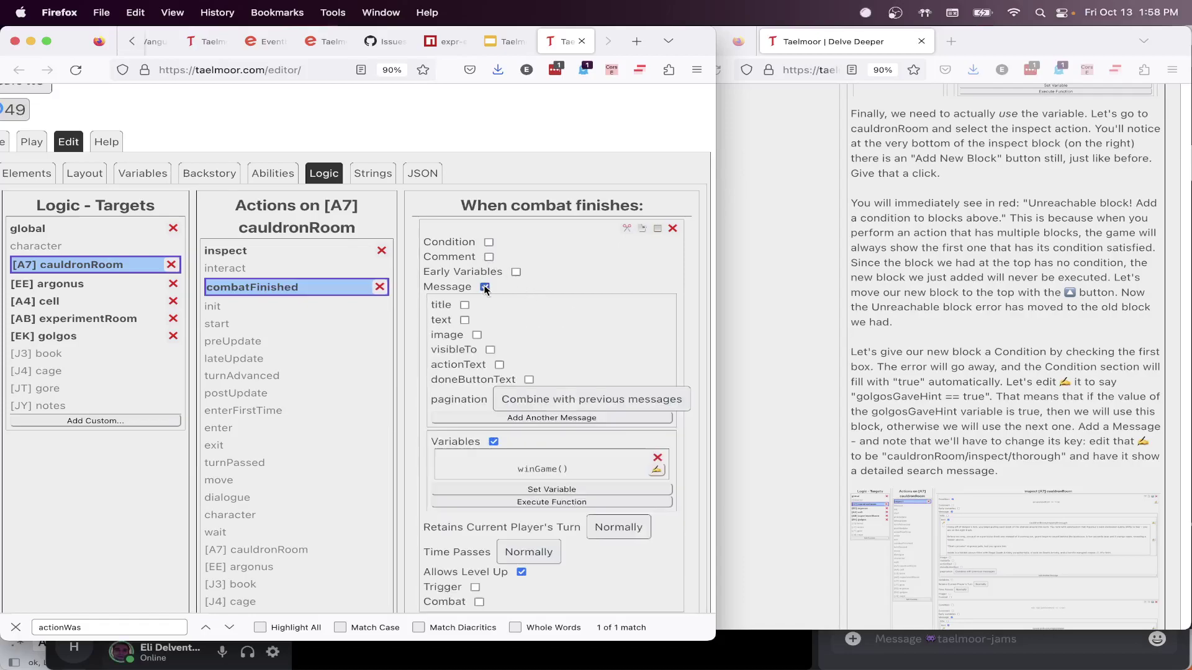
click(465, 322)
click(659, 371)
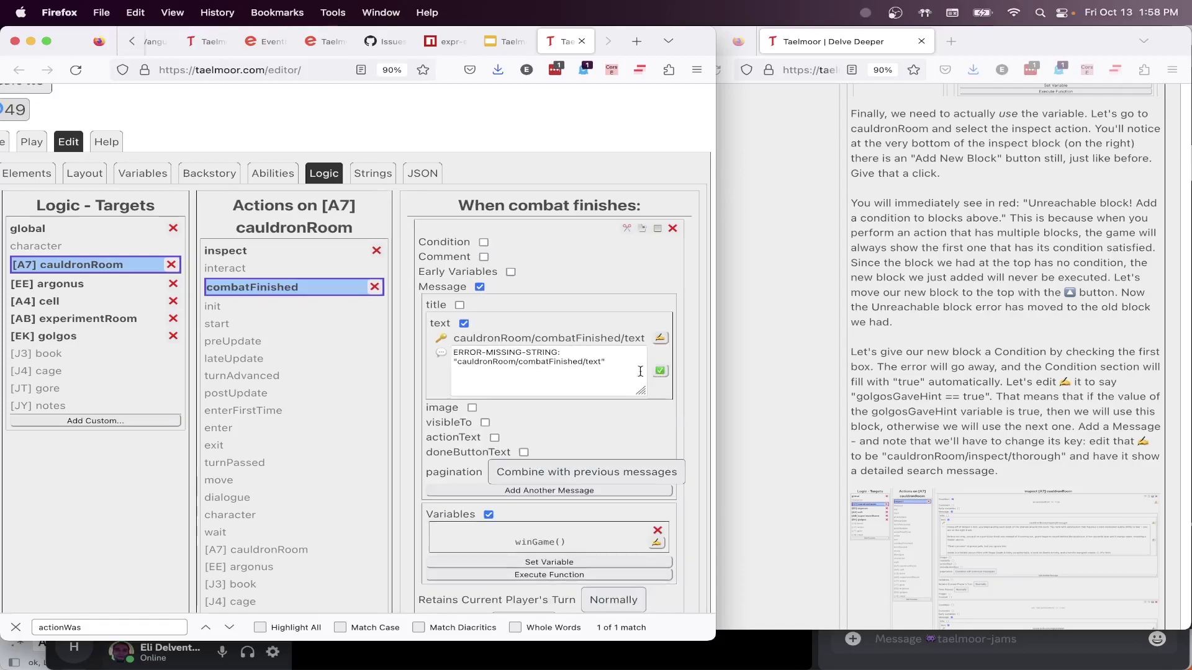
text(The evil lic)
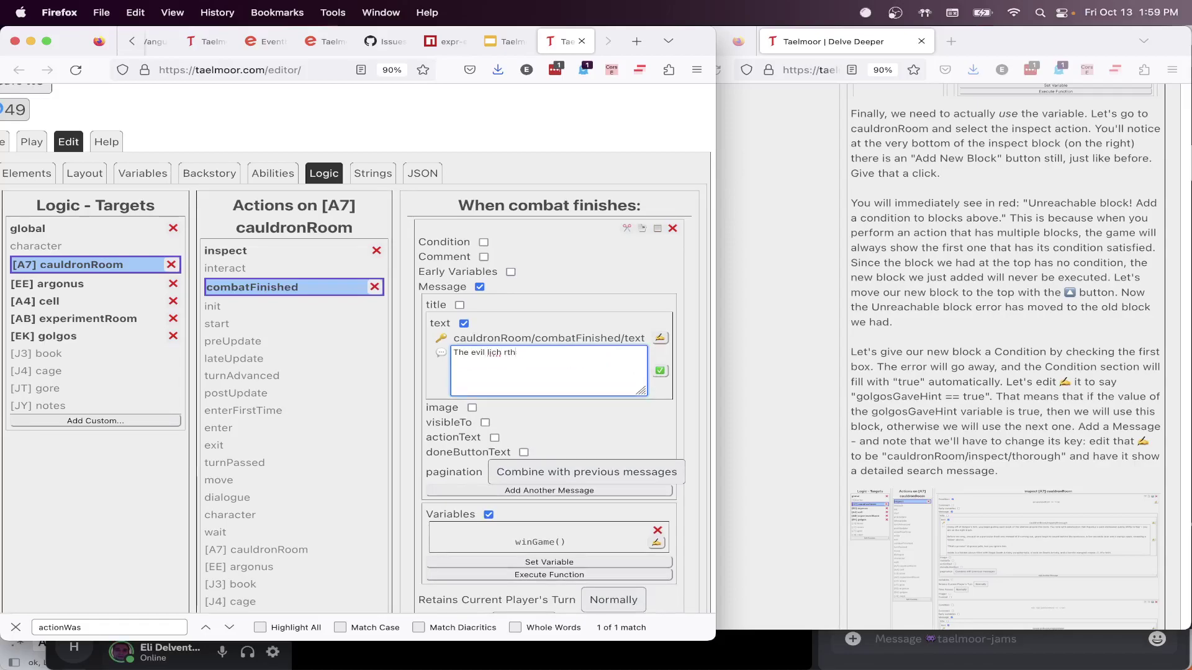
text(h that was Are)
key(BackSpace)
text(gonus dies! Good job!)
click(661, 370)
Reapply all game actions in the running scenario and review the messages shown after the combat
scroll(479, 367, left, 3)
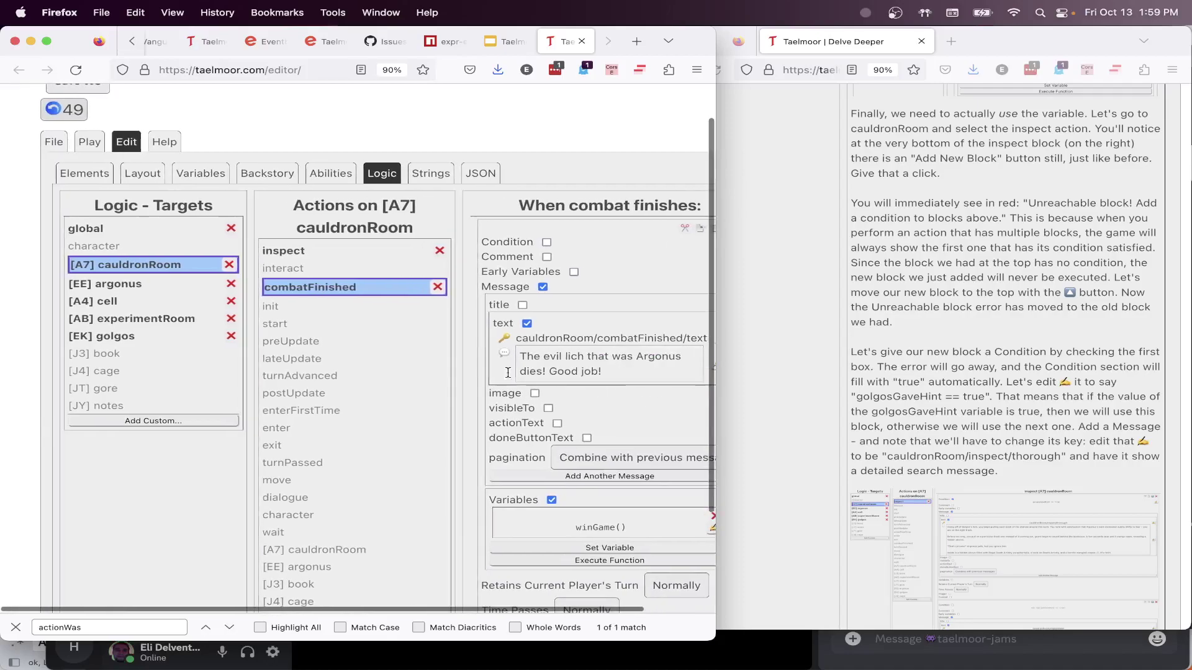
scroll(479, 366, up, 1)
click(90, 162)
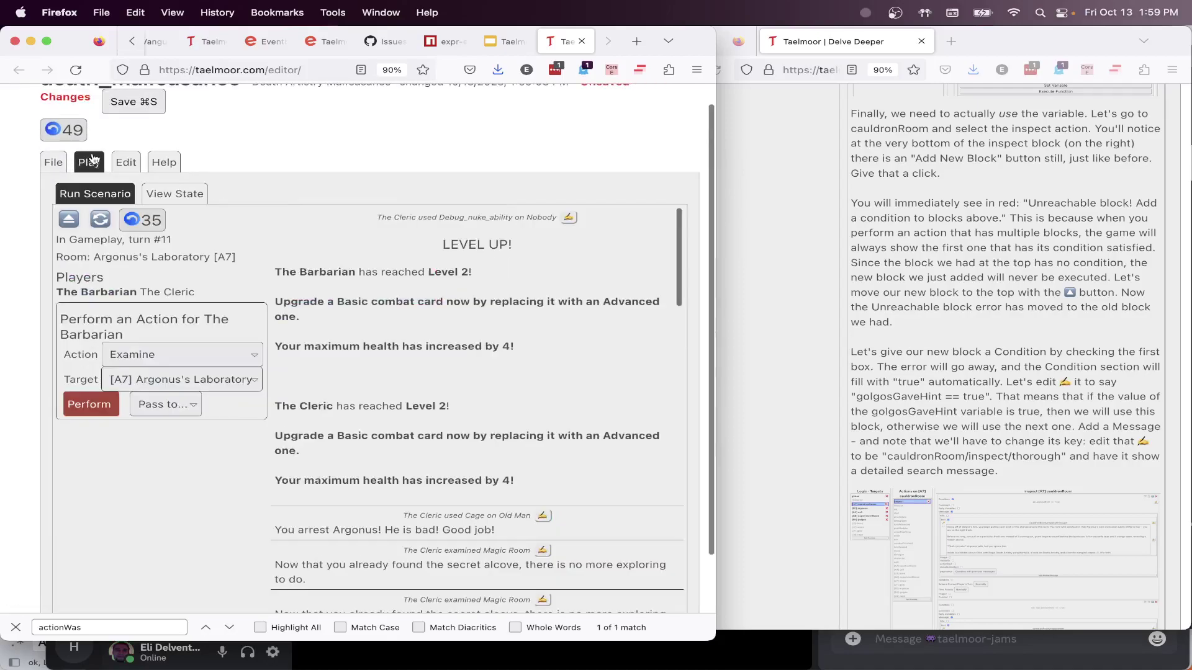
click(100, 221)
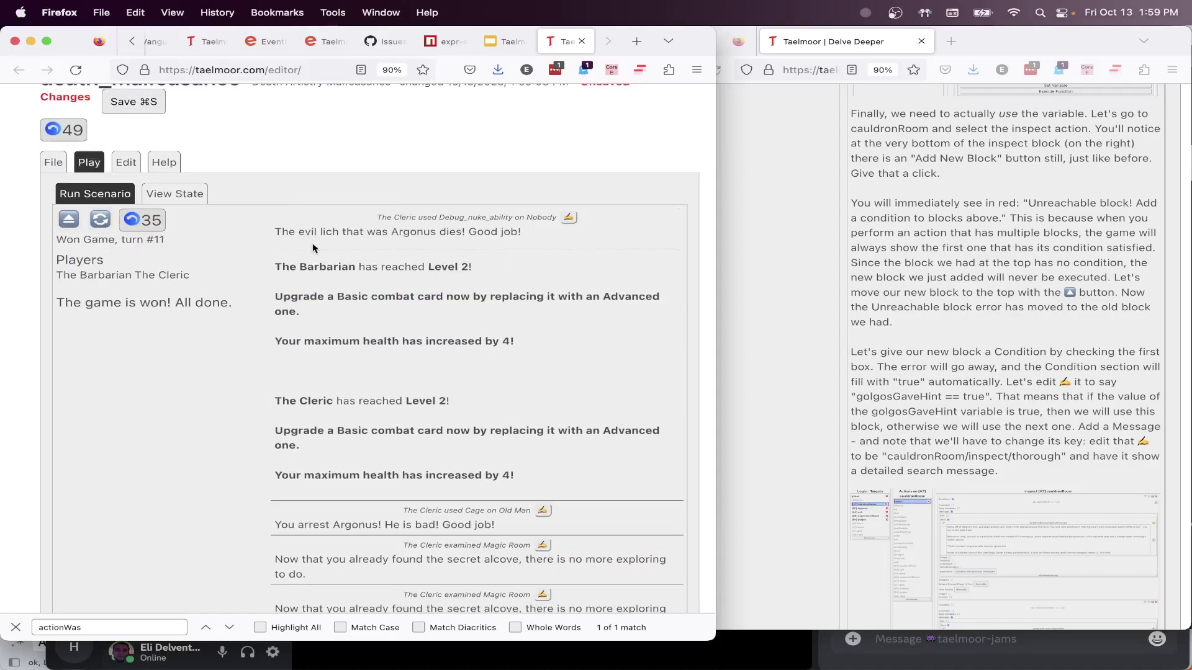
drag(525, 232, 271, 235)
click(122, 301)
mouse_move(566, 475)
mouse_down()
mouse_move(276, 427)
mouse_move(290, 262)
mouse_up()
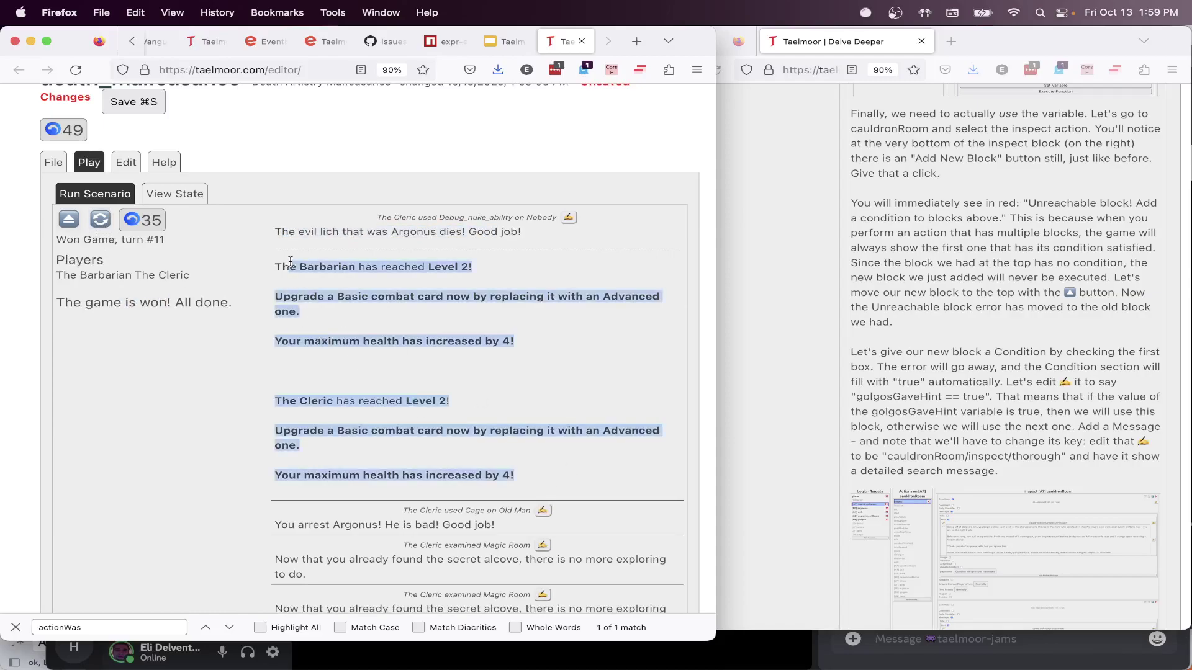
click(329, 299)
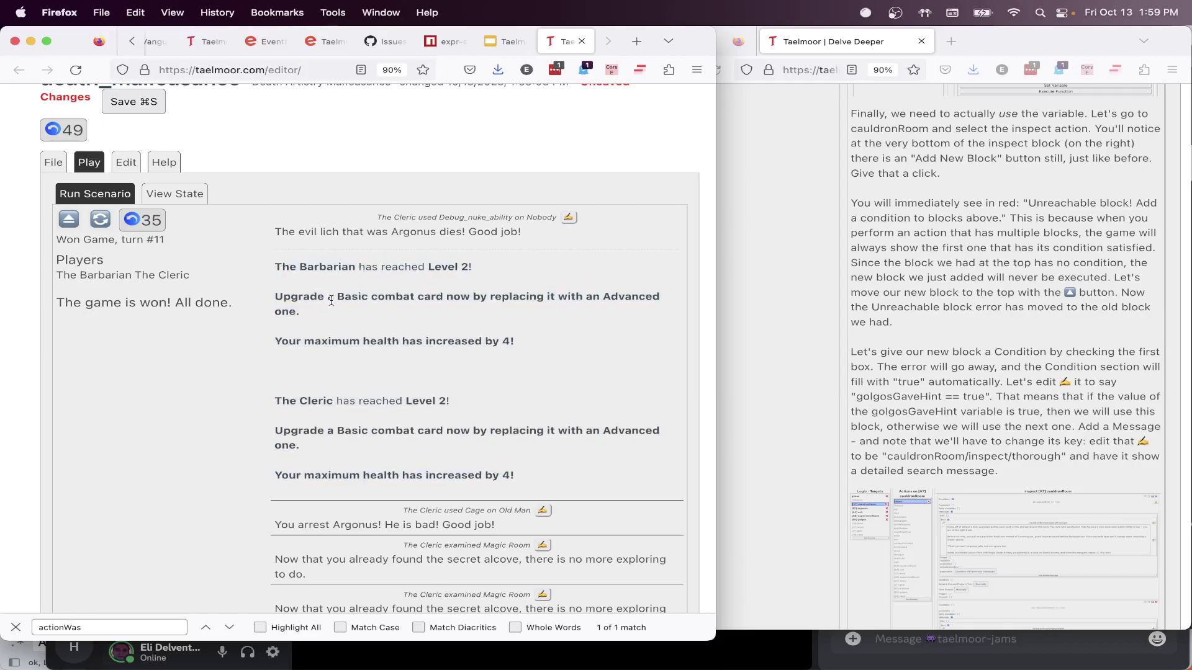
Turn off Allows Level Up in the cauldronRoom combatFinished block
click(126, 163)
scroll(538, 420, down, 2)
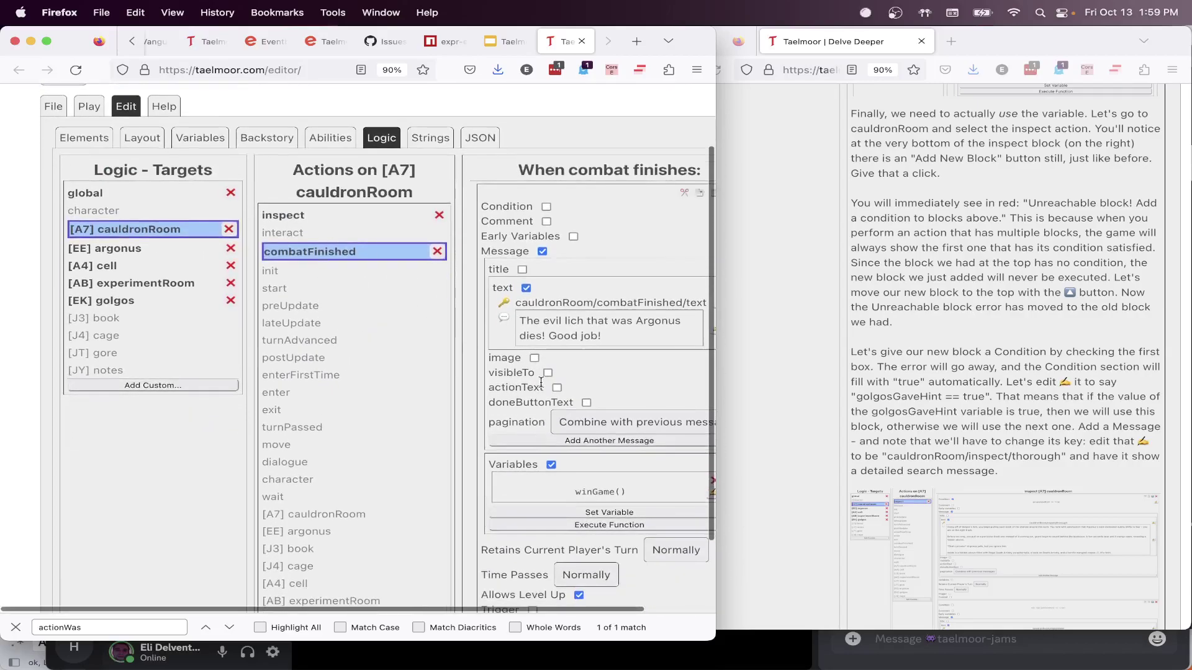
scroll(540, 382, down, 3)
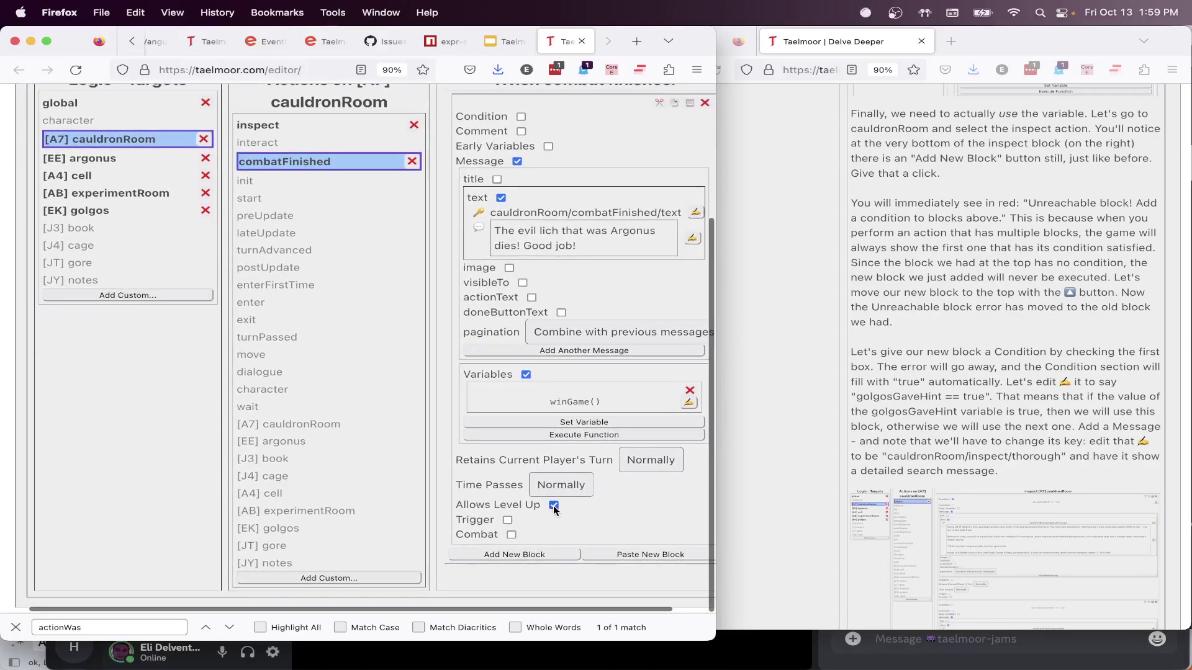
scroll(512, 356, up, 5)
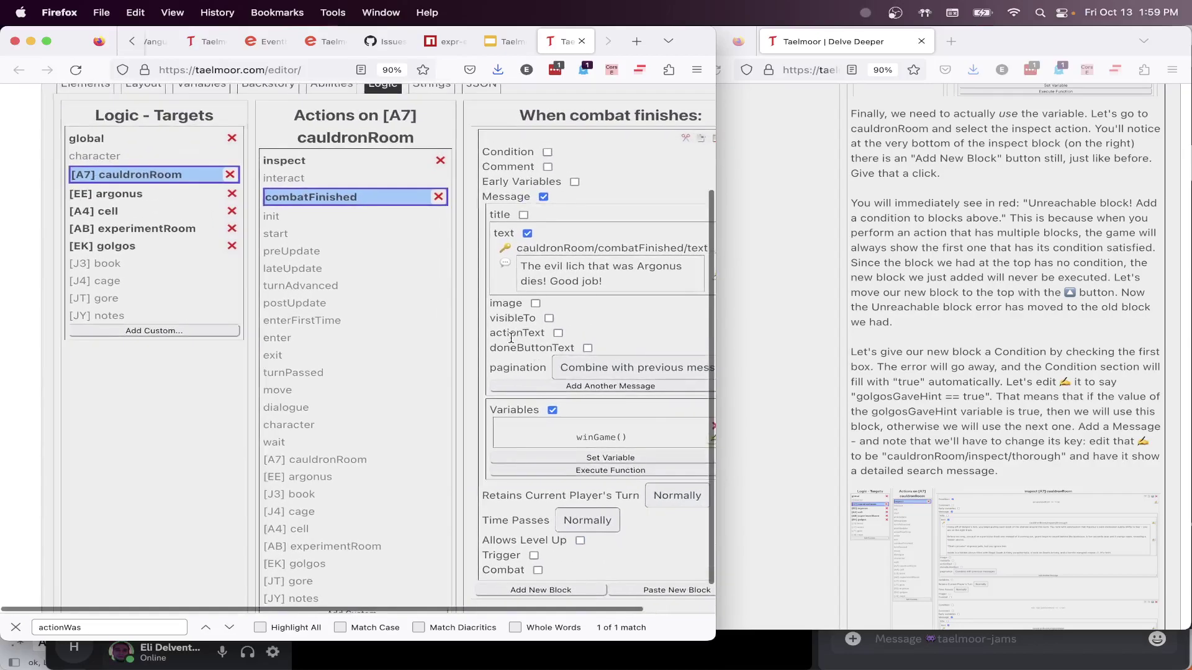
Reapply all game actions again and check the end-of-combat message without level-ups allowed
click(89, 185)
click(100, 241)
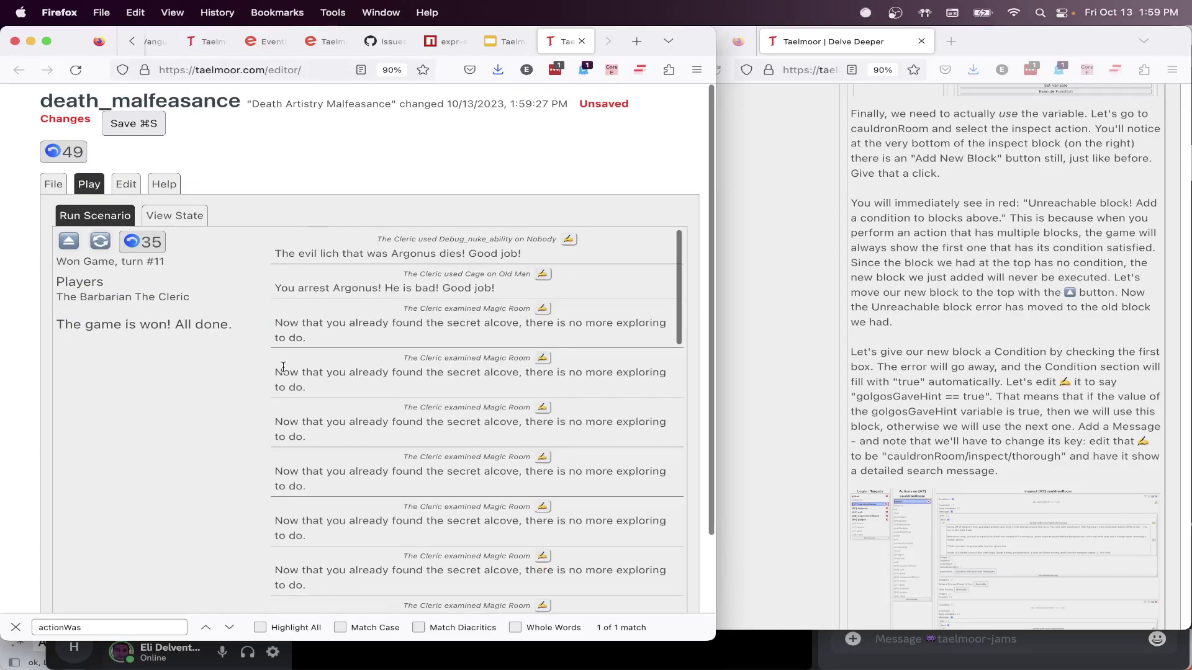
drag(552, 253, 301, 253)
Read on through the tutorial to its numbered instructions for playtesting a finished scenario in the app
click(1066, 397)
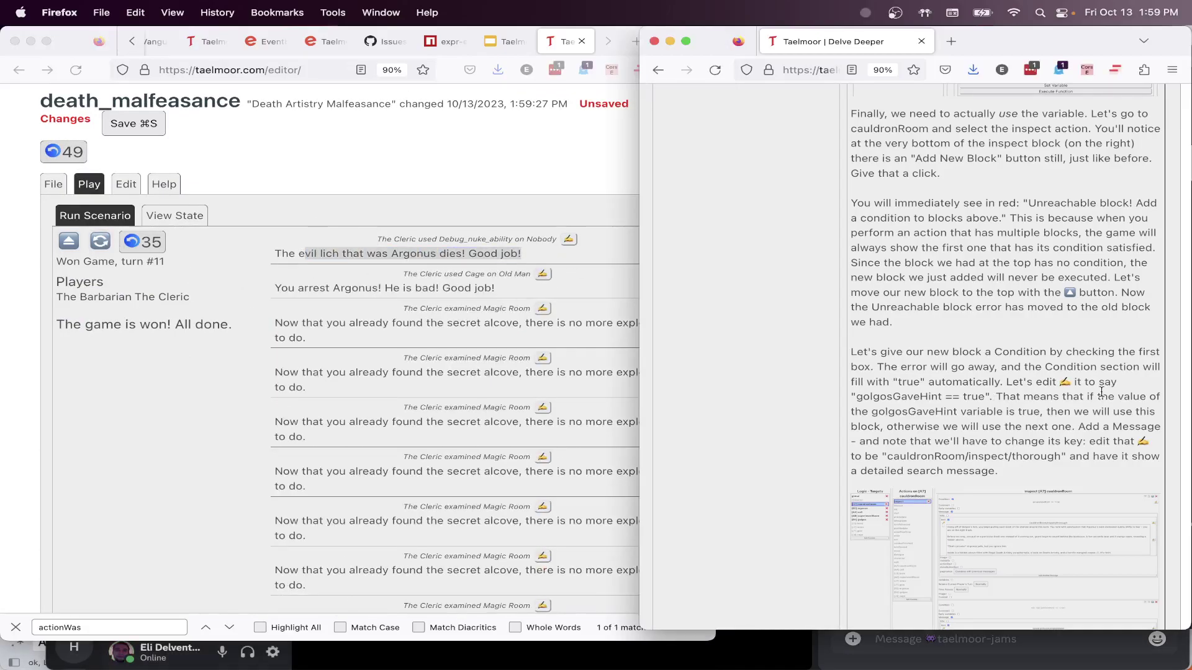
scroll(1103, 396, down, 10)
scroll(1102, 396, down, 4)
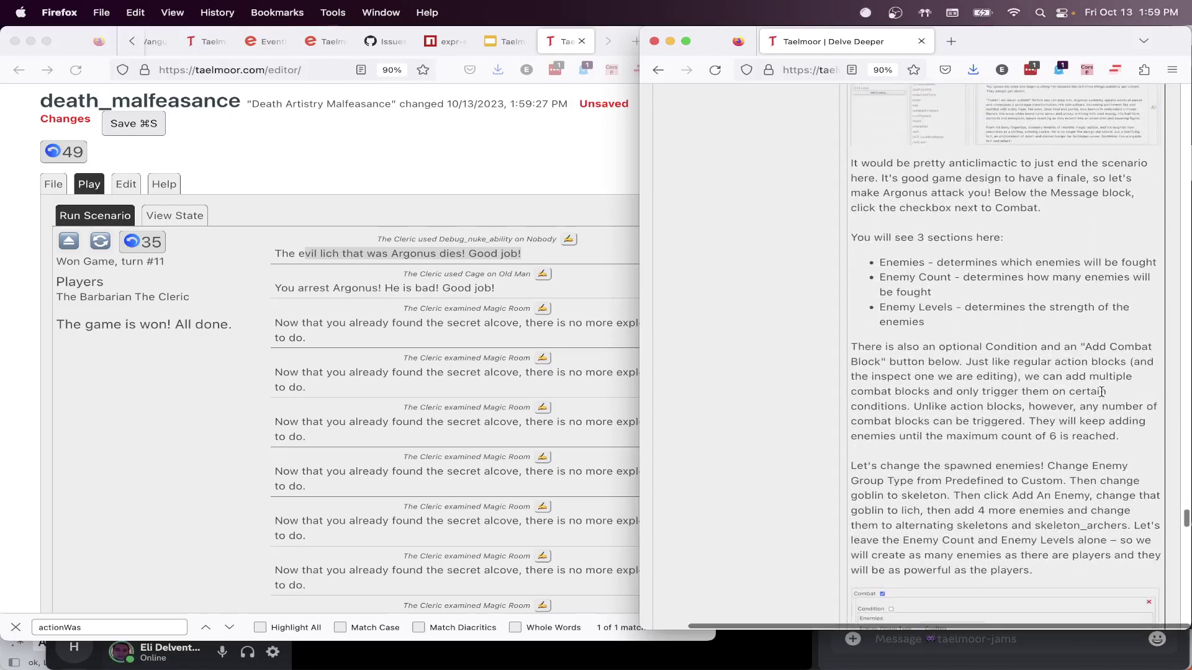
scroll(1101, 391, down, 20)
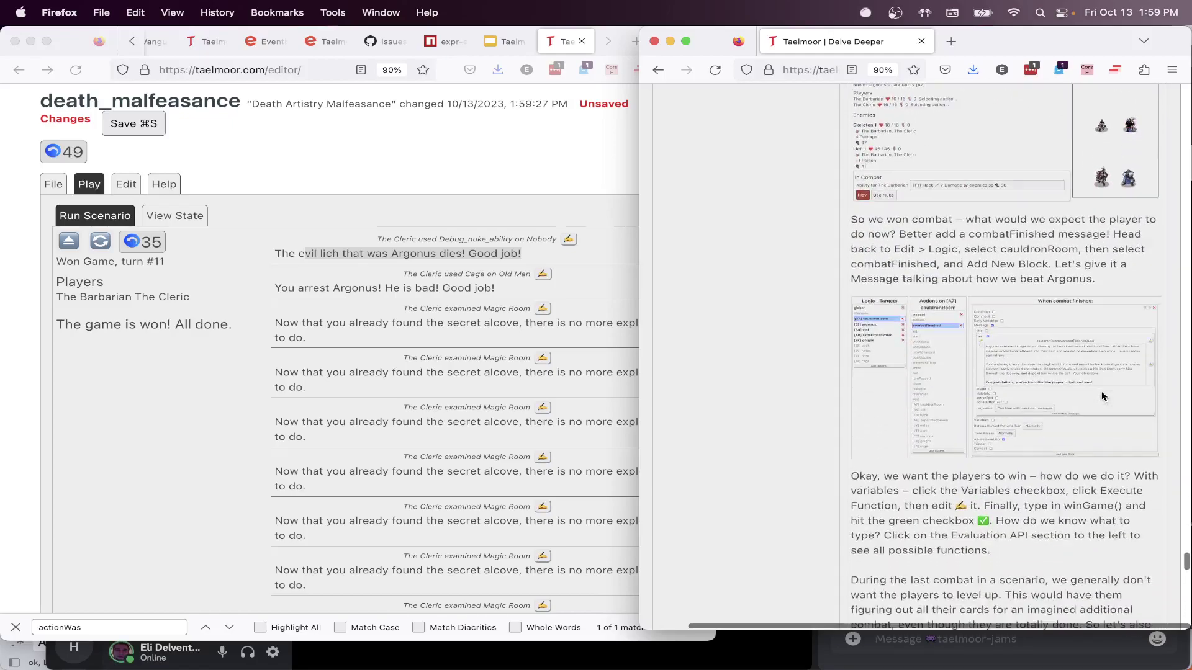
scroll(1102, 396, down, 15)
scroll(1101, 392, down, 8)
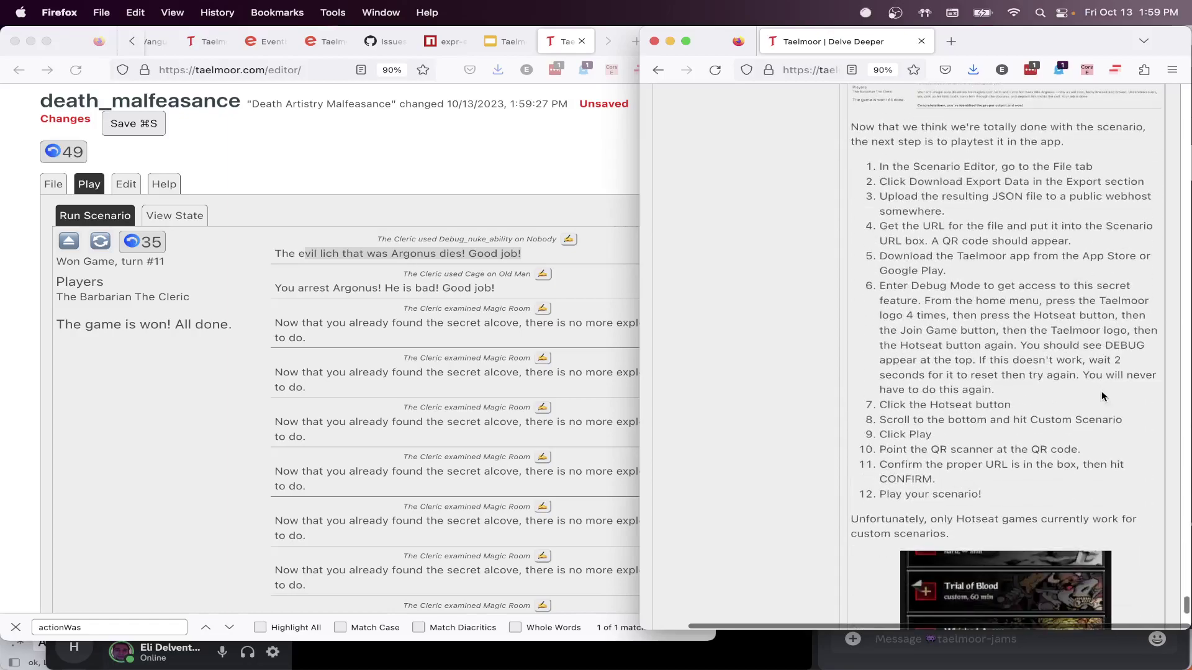
scroll(1103, 396, up, 4)
scroll(1103, 396, up, 1)
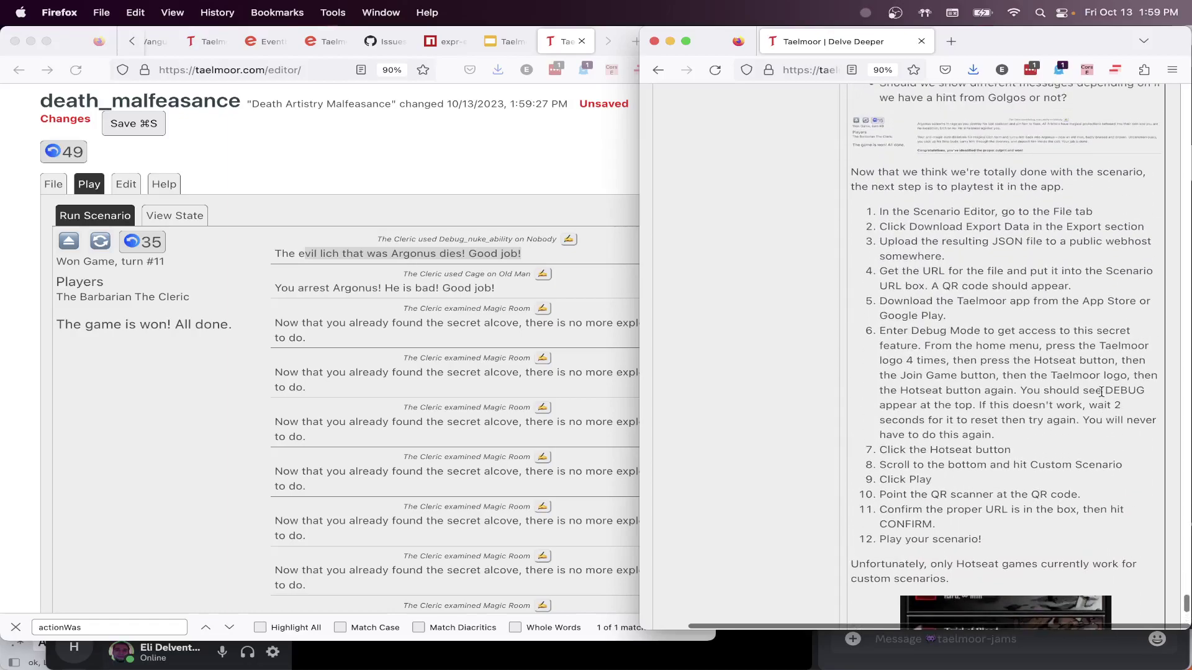
scroll(1101, 391, down, 10)
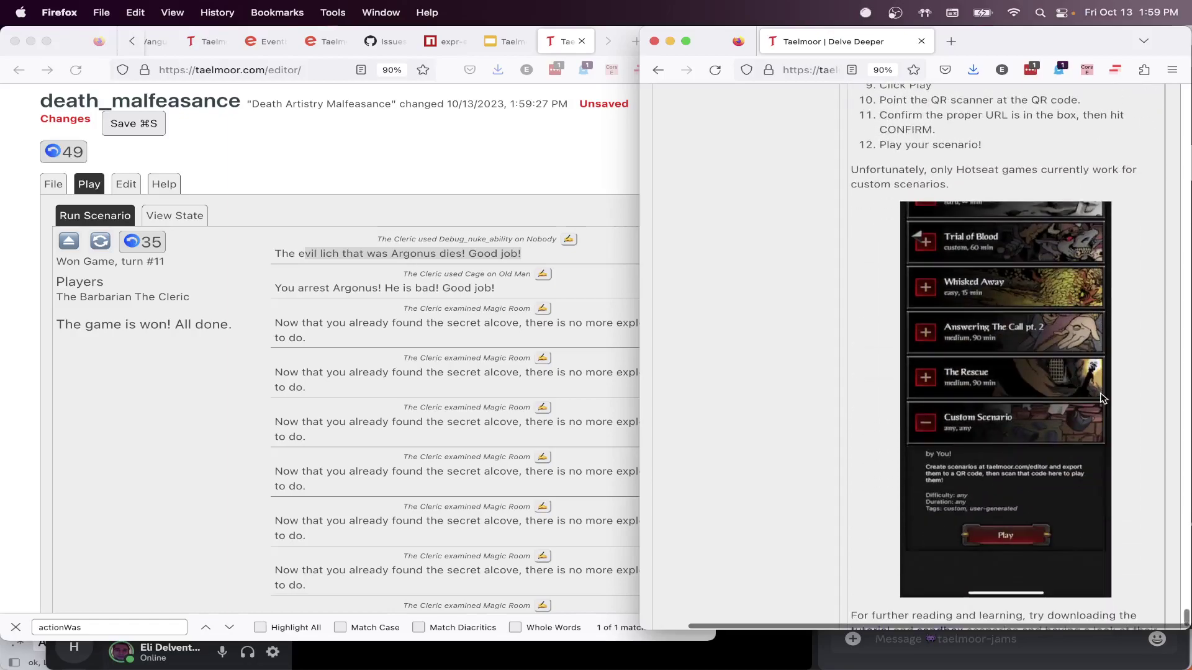
click(229, 426)
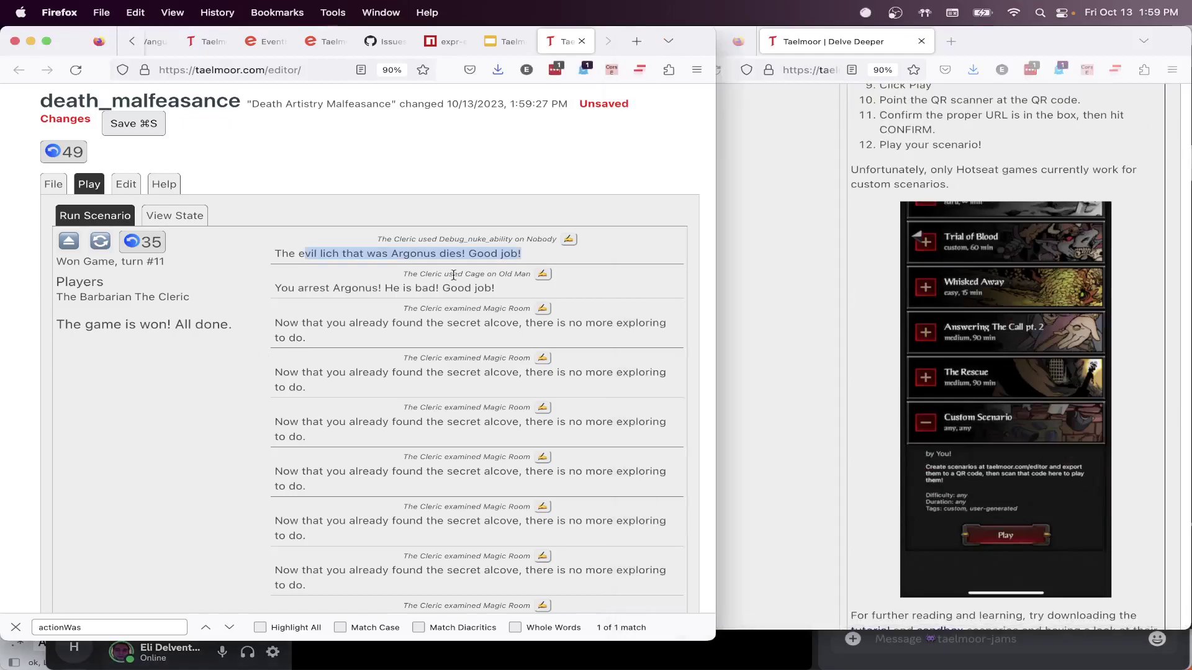
click(351, 236)
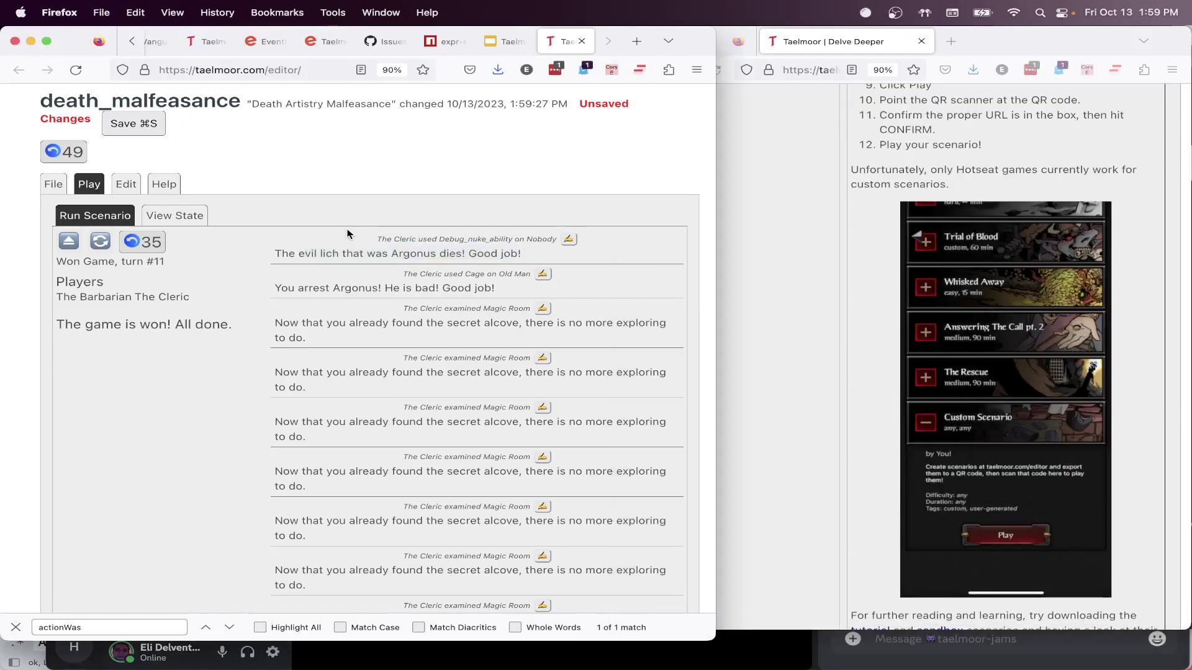
click(187, 224)
click(118, 220)
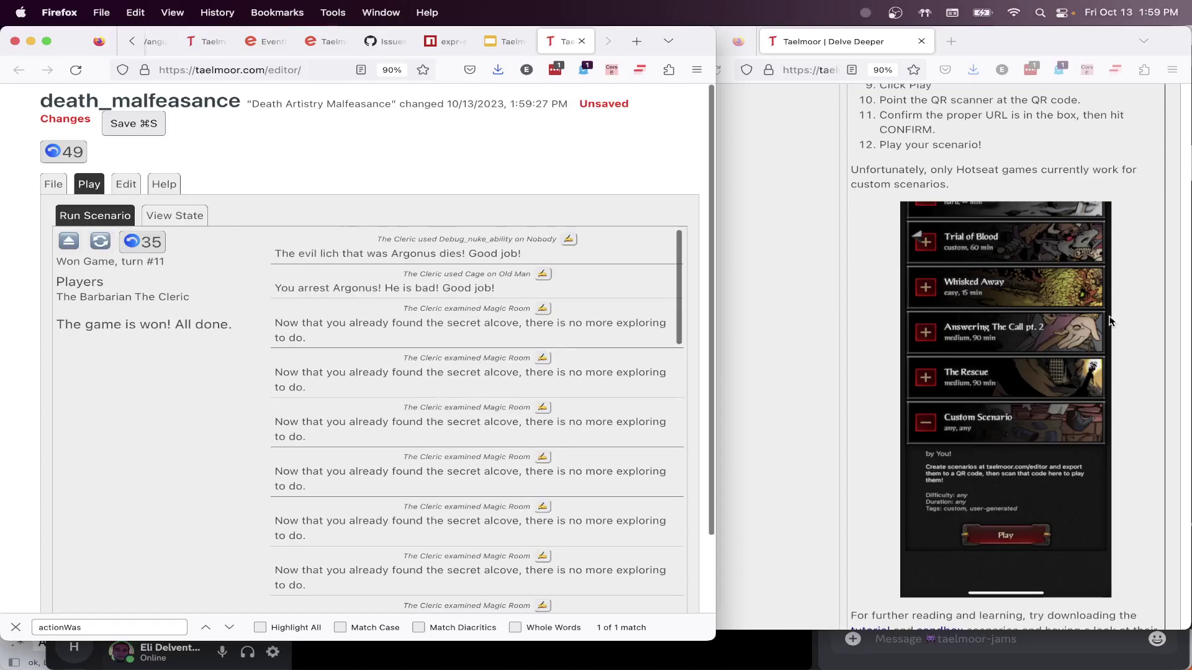
scroll(921, 261, up, 7)
click(927, 300)
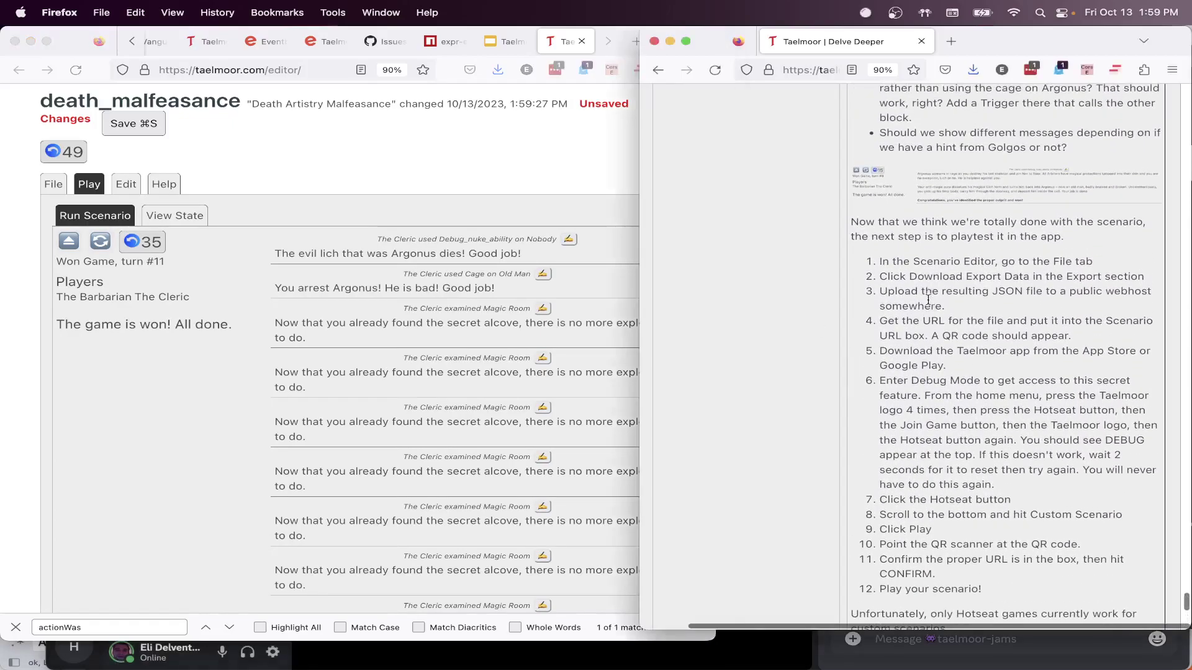
Save the death_malfeasance scenario and download its export data
click(60, 189)
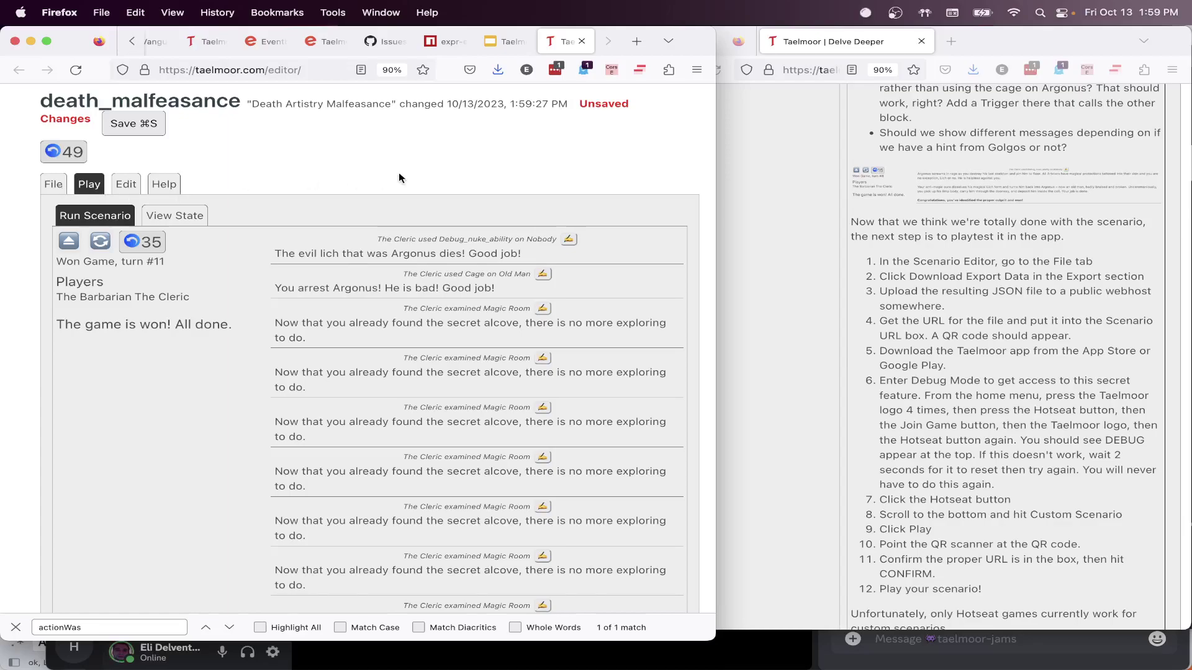
key(super+s)
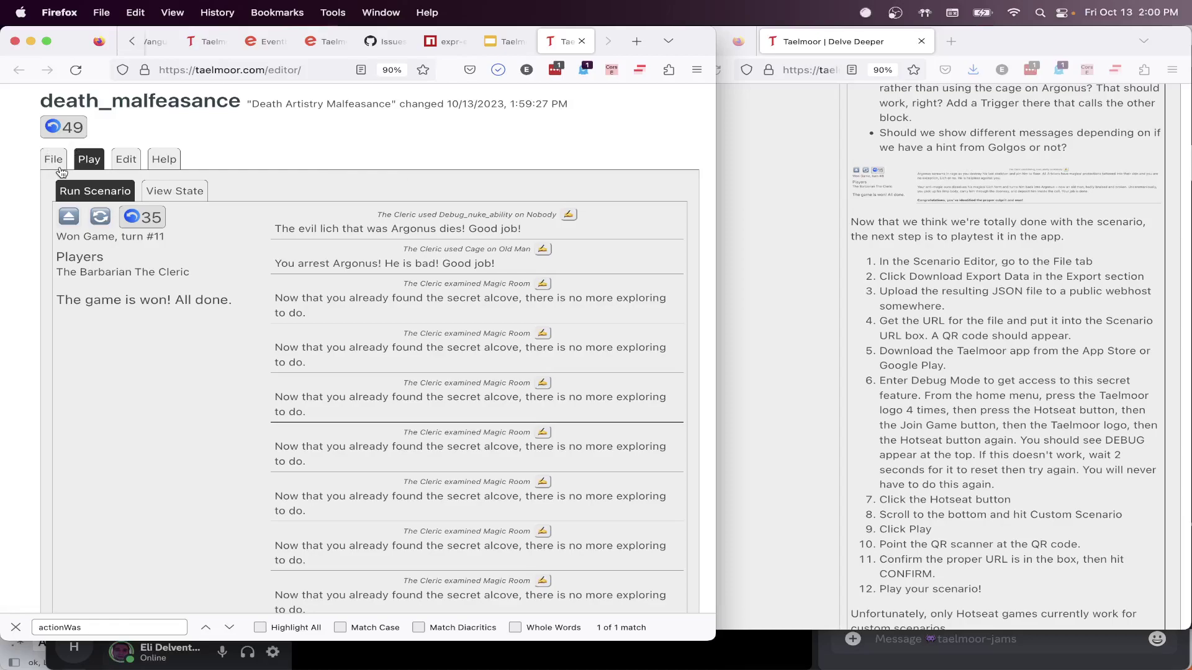
click(57, 164)
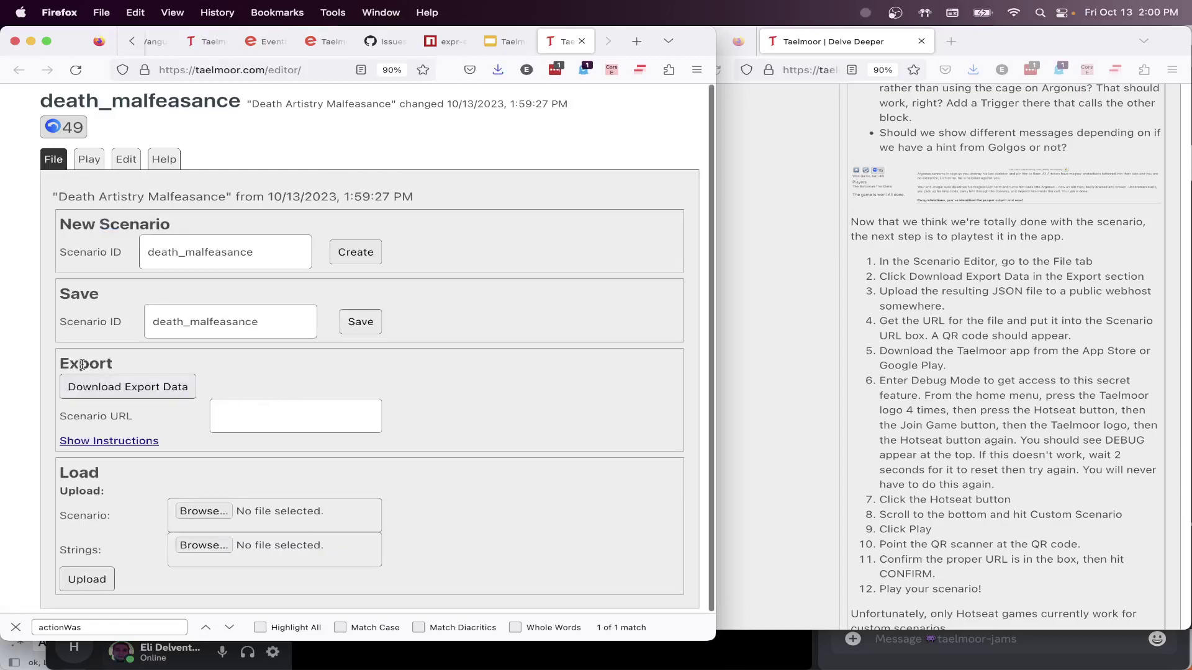
click(144, 389)
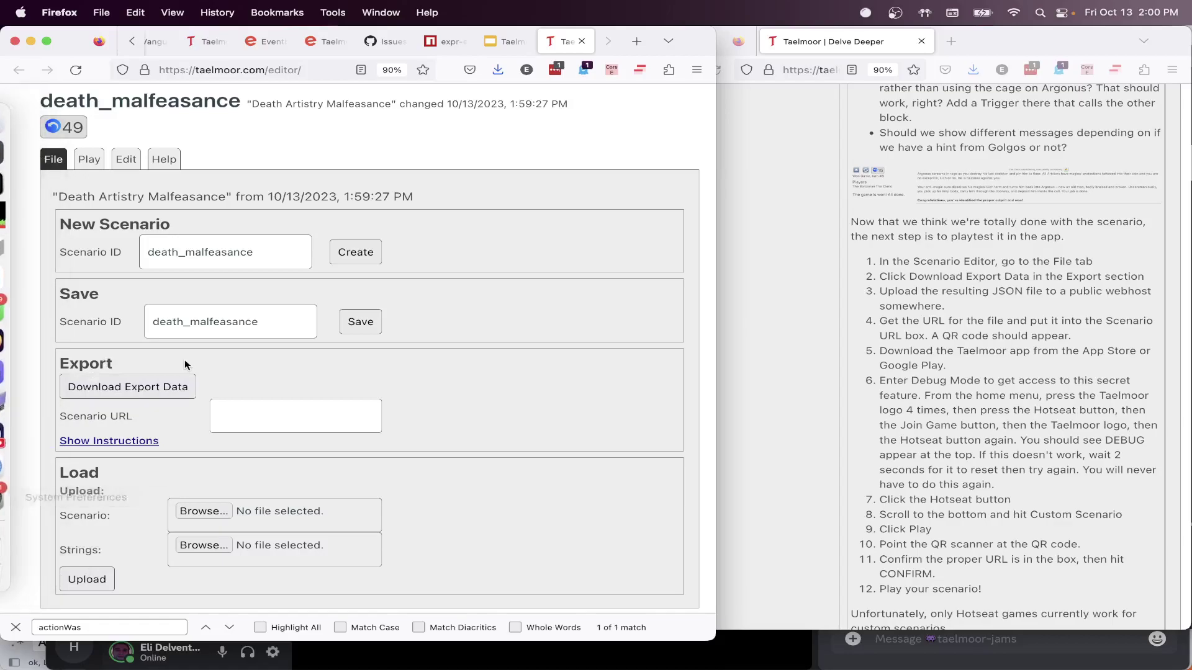
click(143, 383)
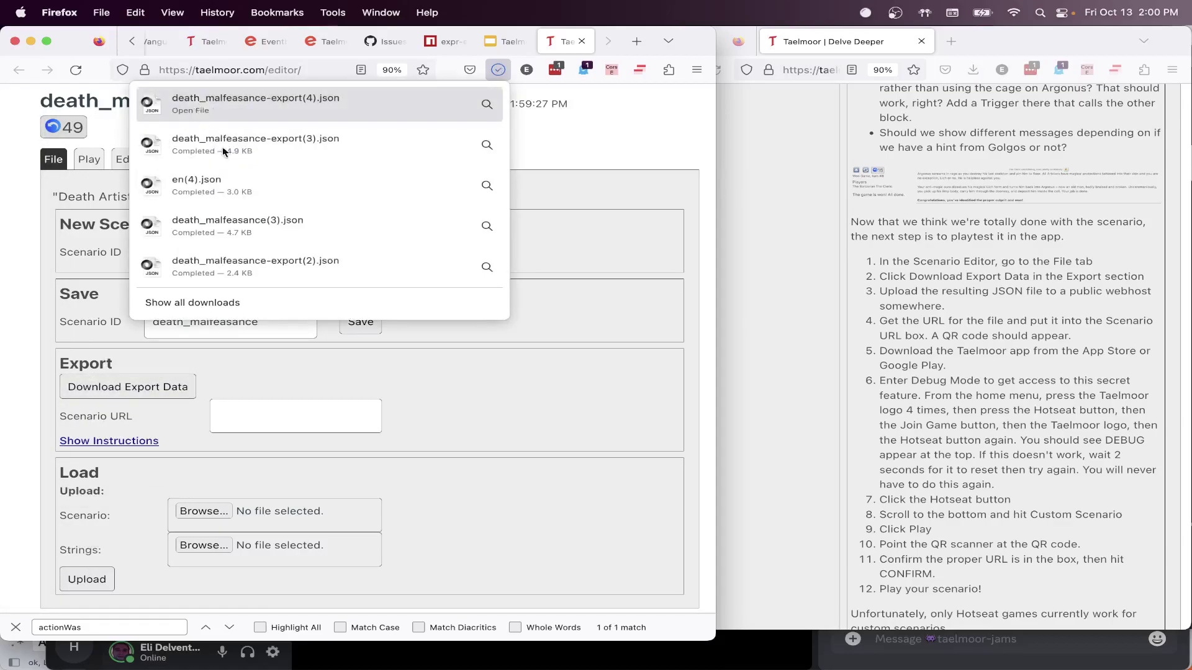
click(457, 381)
Switch to Transmit and open the scenarios folder at the root of the Taelmoor server
click(274, 419)
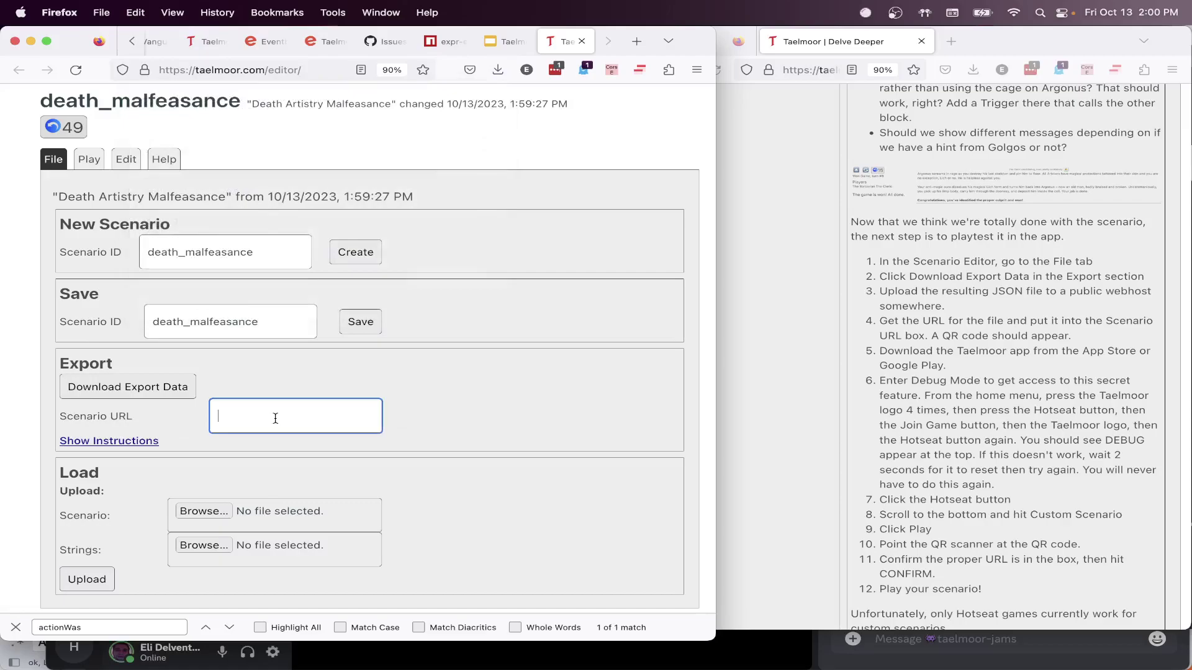
click(433, 426)
key(super+space)
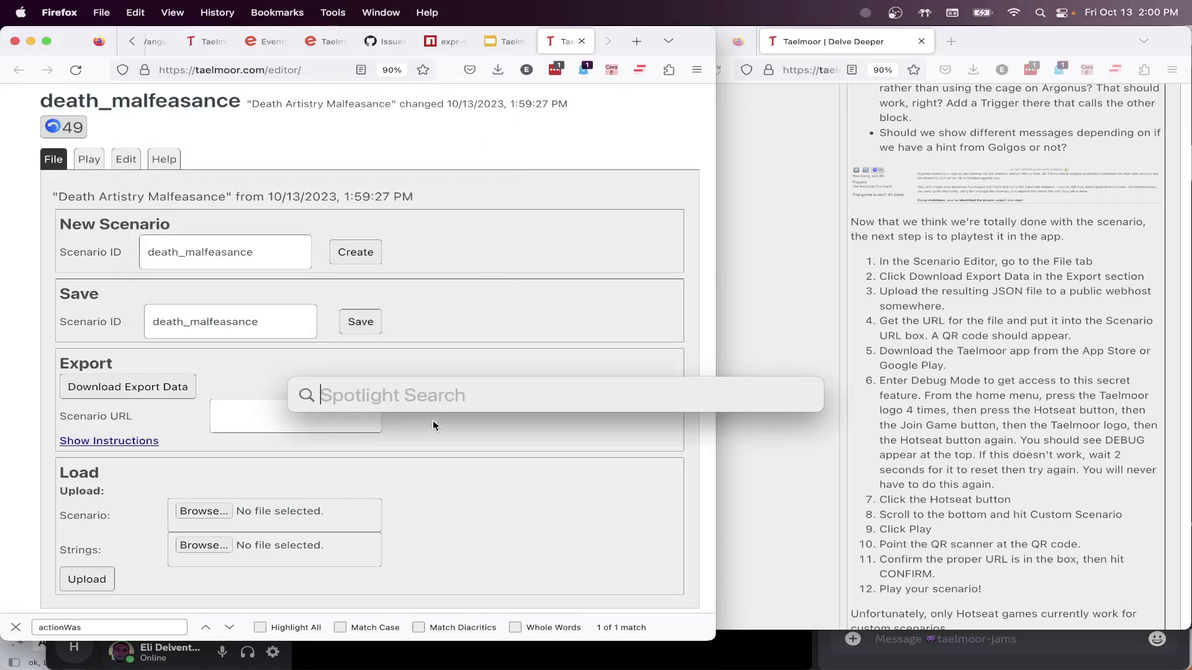
text(transmit)
key(Return)
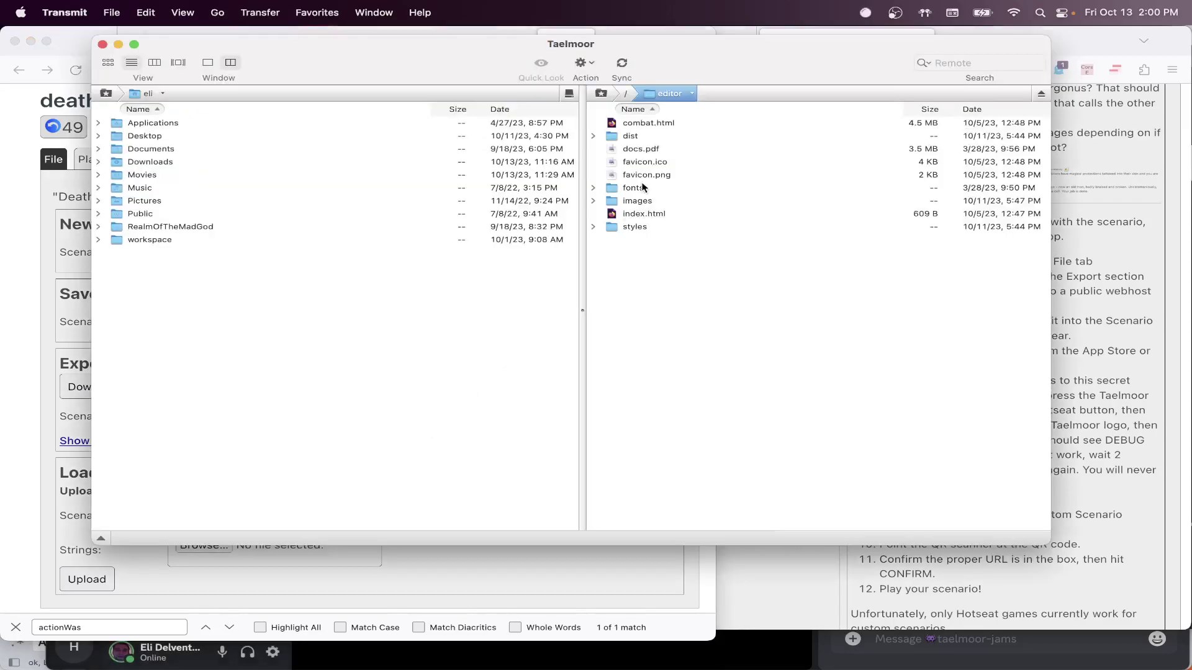
drag(681, 40, 788, 195)
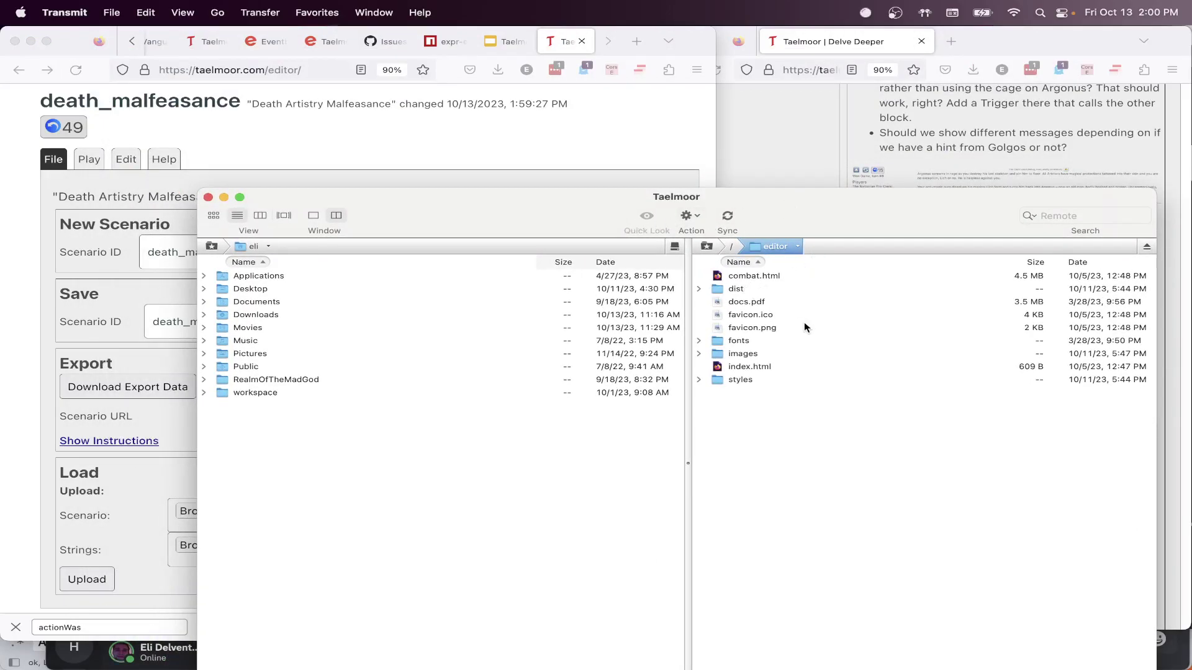
click(733, 247)
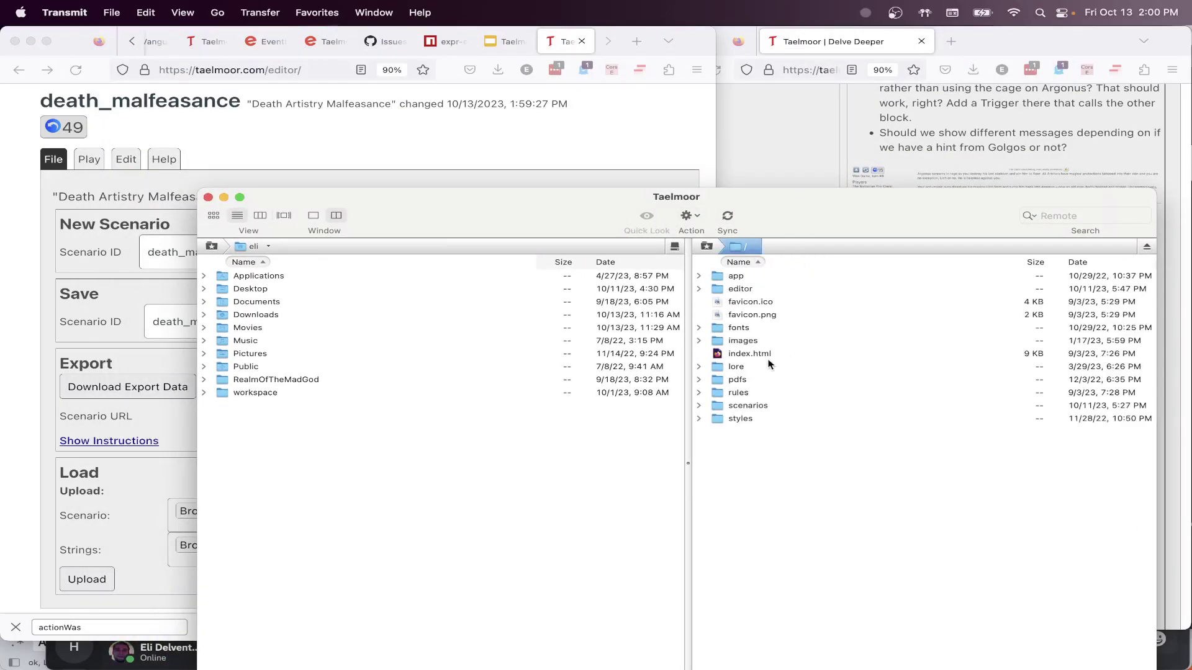
double_click(725, 407)
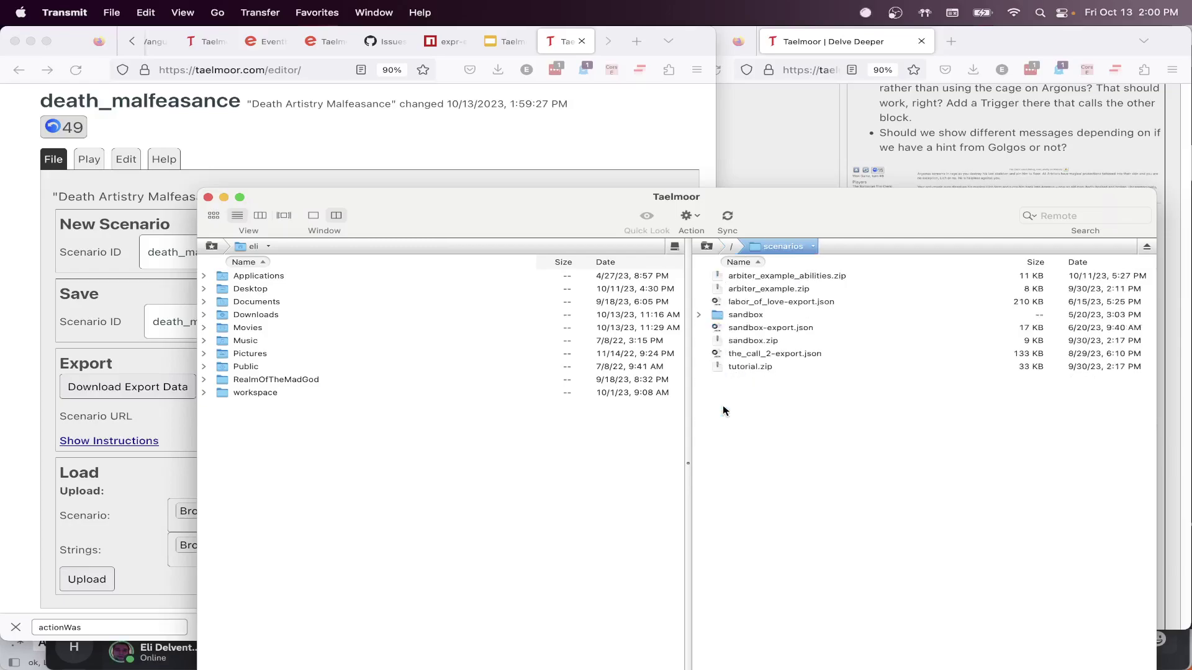
Upload death_malfeasance-export(4).json from Downloads into the server's scenarios folder and copy the uploaded file's URL
click(5, 547)
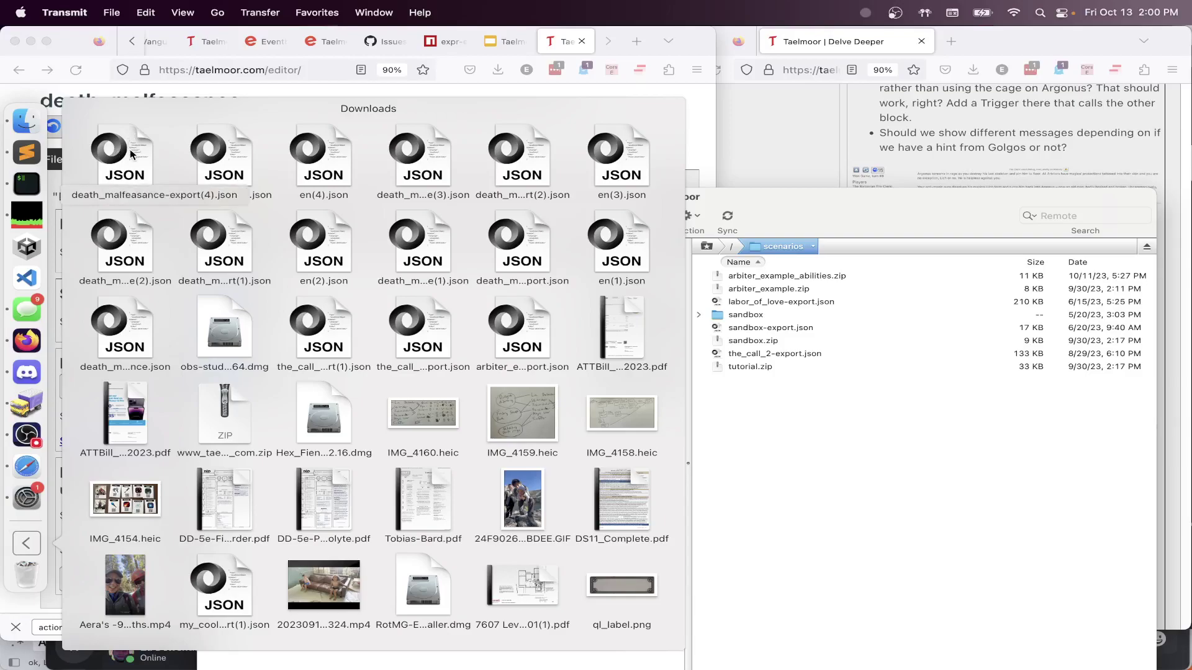
drag(131, 154, 838, 474)
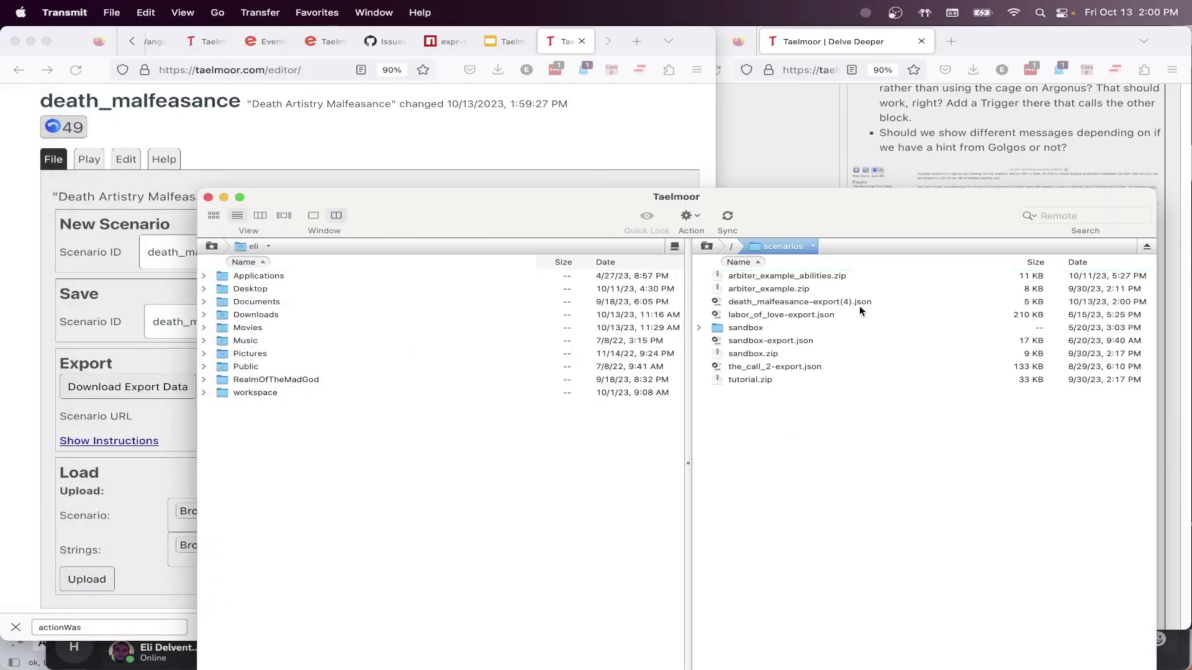
click(830, 301)
right_click(830, 301)
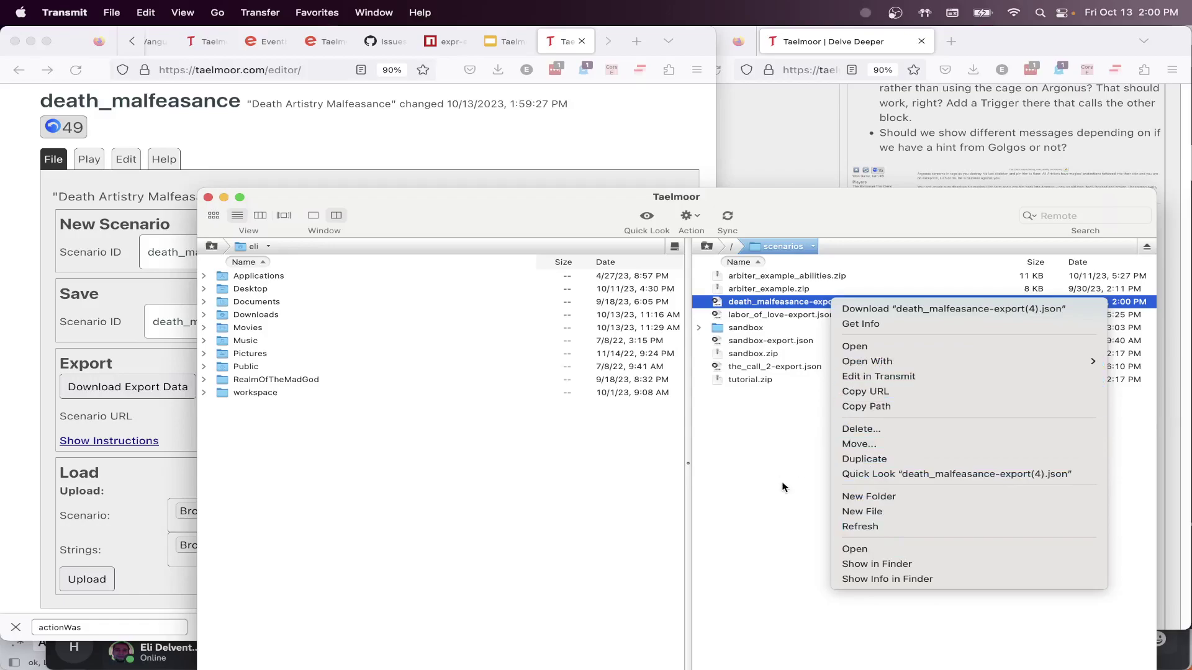
click(870, 394)
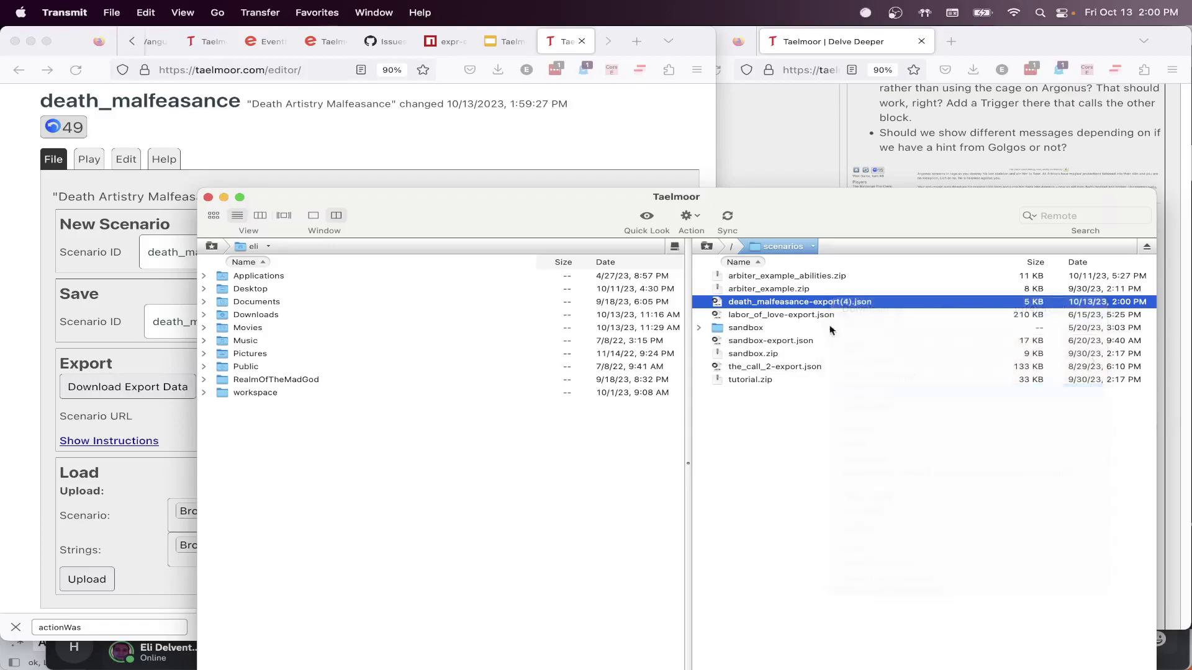
click(645, 152)
click(253, 414)
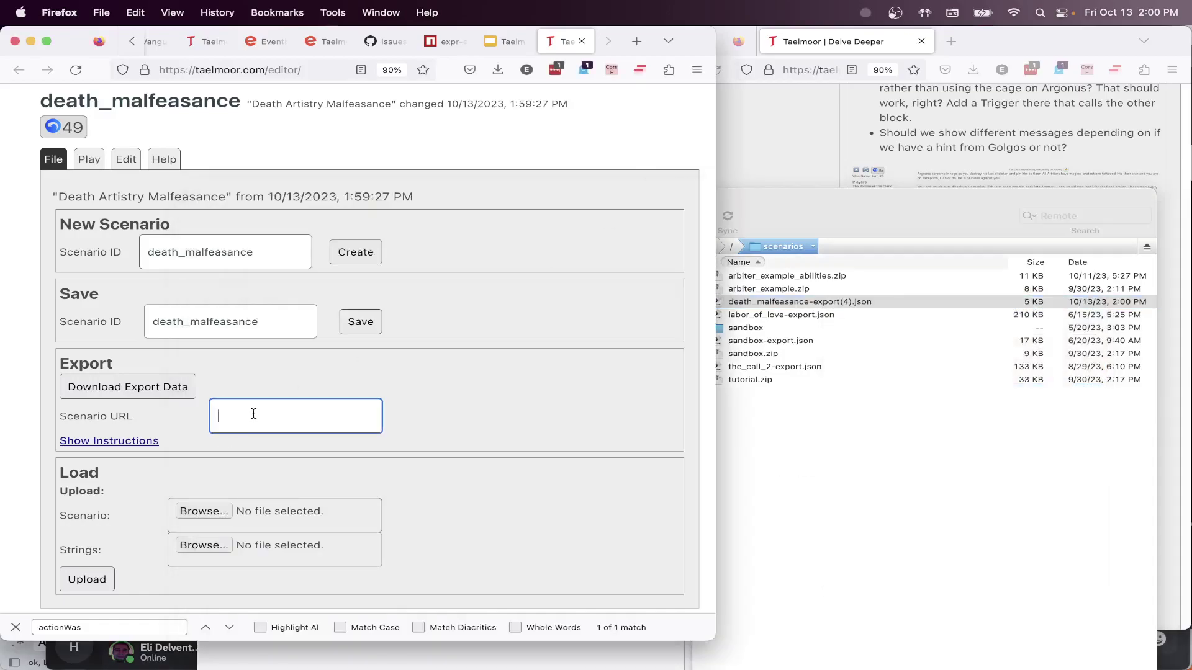
key(super+v)
key(Left)
key(Left)
key(Left)
key(Left)
key(Left)
key(Left)
key(Left)
key(Left)
key(Left)
key(Left)
key(Left)
key(Left)
key(Left)
key(Left)
key(Left)
key(Left)
key(Left)
key(Left)
key(Left)
key(Left)
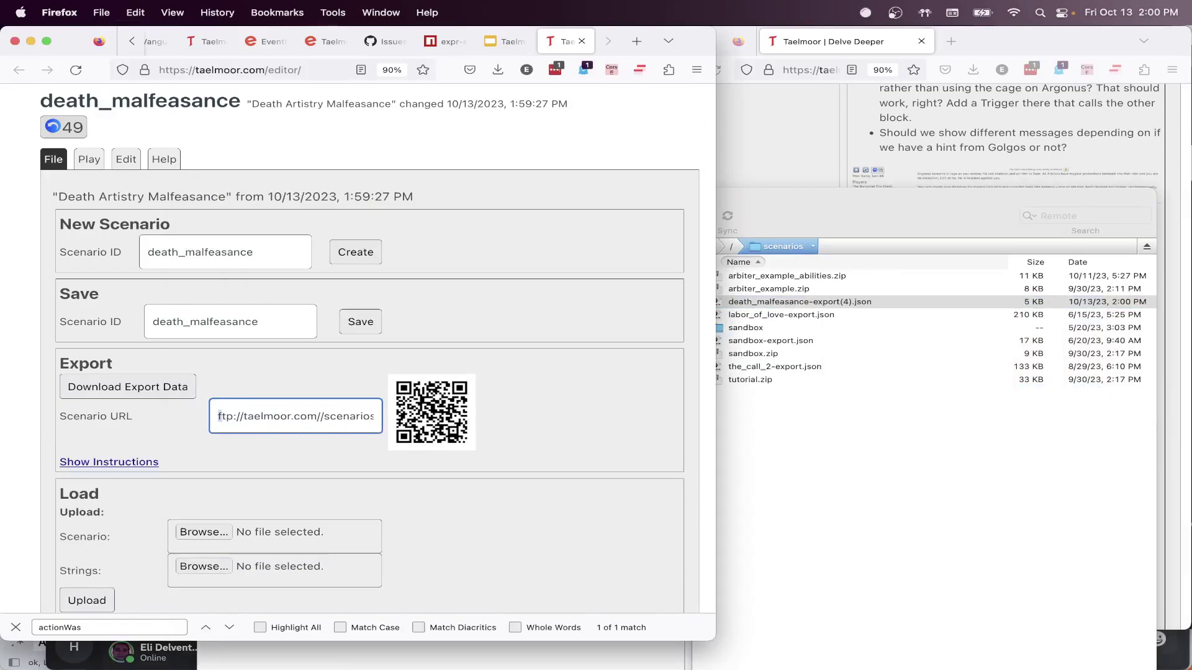
text(htt)
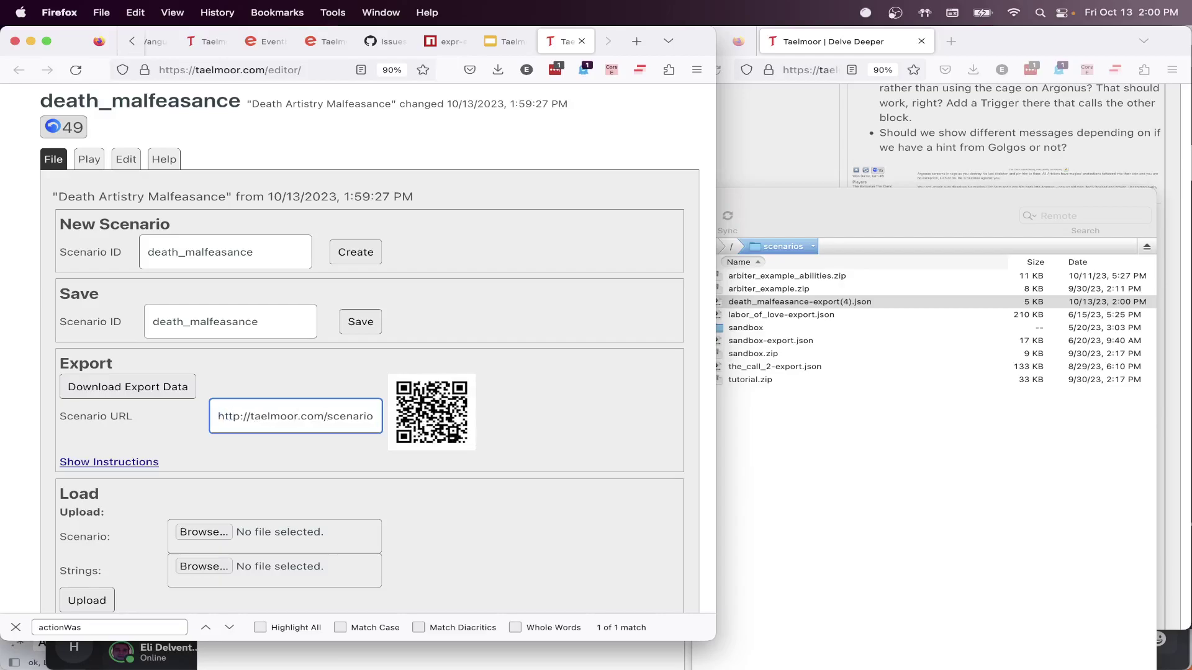
key(Right)
key(Right)
key(Right)
key(Right)
key(Right)
key(Right)
key(Right)
key(Right)
key(Right)
key(Right)
key(Right)
key(Right)
key(Right)
key(Right)
key(Right)
key(Right)
key(Right)
key(Right)
key(Right)
key(Right)
key(Left)
key(Left)
key(Left)
key(Left)
key(Left)
key(Left)
key(Left)
key(Left)
key(Left)
key(Left)
key(Left)
key(Left)
key(Left)
key(Left)
key(Left)
key(Left)
key(Left)
key(Left)
key(Left)
key(Left)
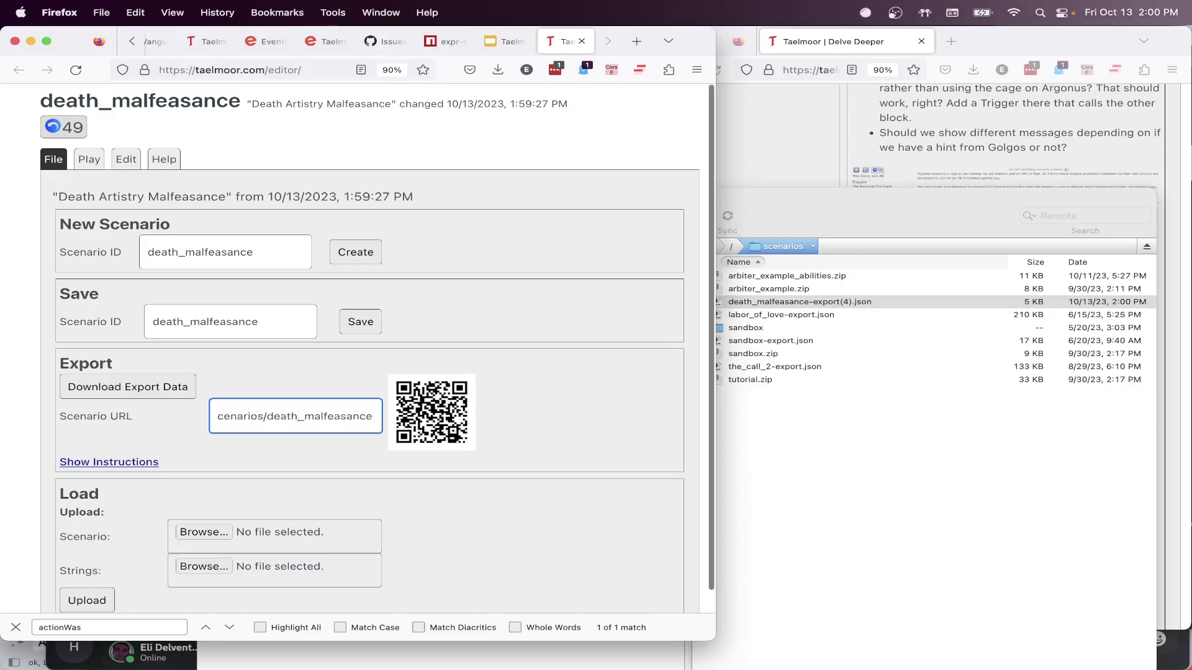
key(super+Right)
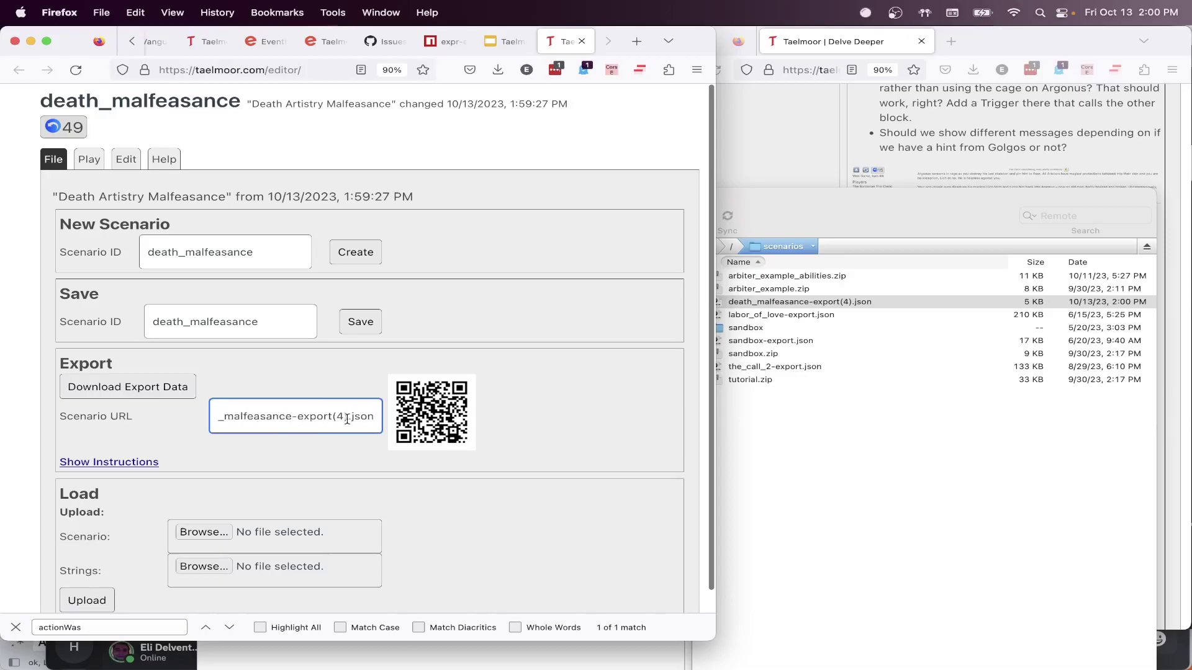
click(527, 435)
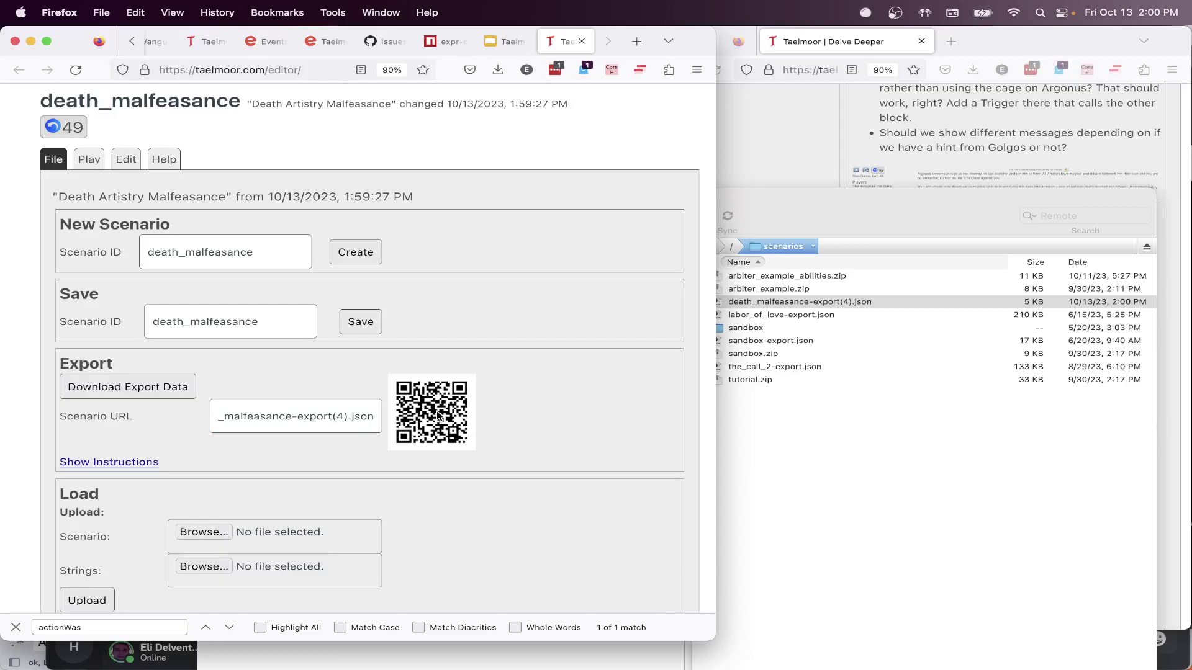
Review the tutorial's instructions for enabling Debug Mode and playing a custom Hotseat scenario from the QR code
click(910, 177)
scroll(1072, 471, down, 5)
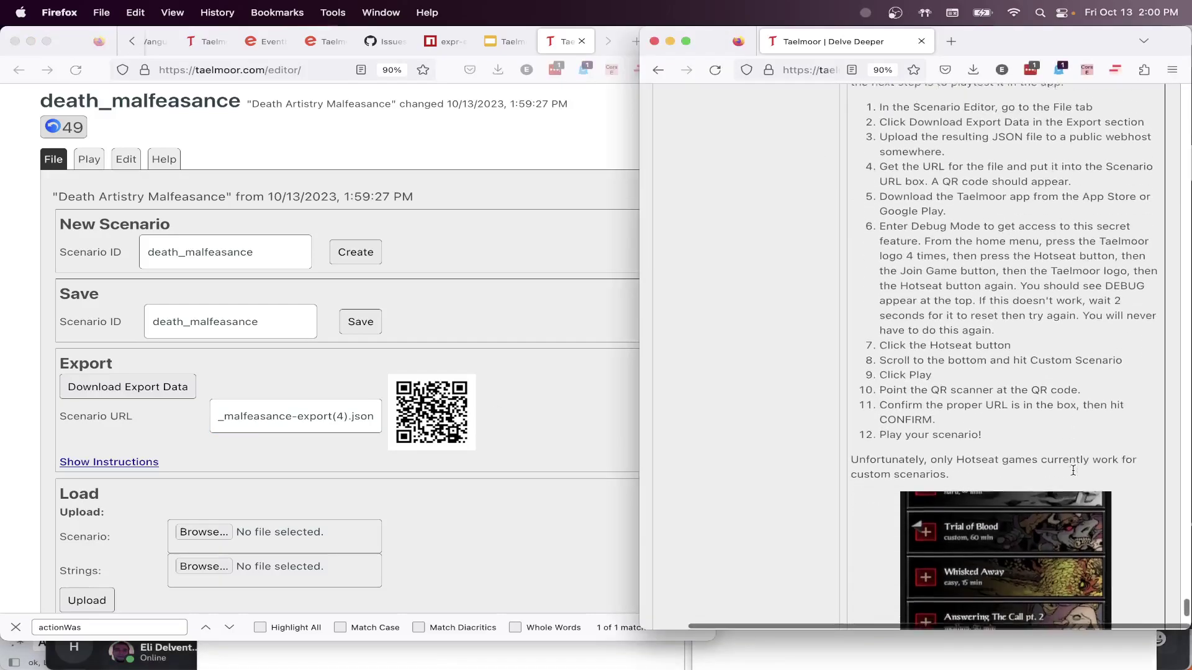
scroll(1073, 470, down, 5)
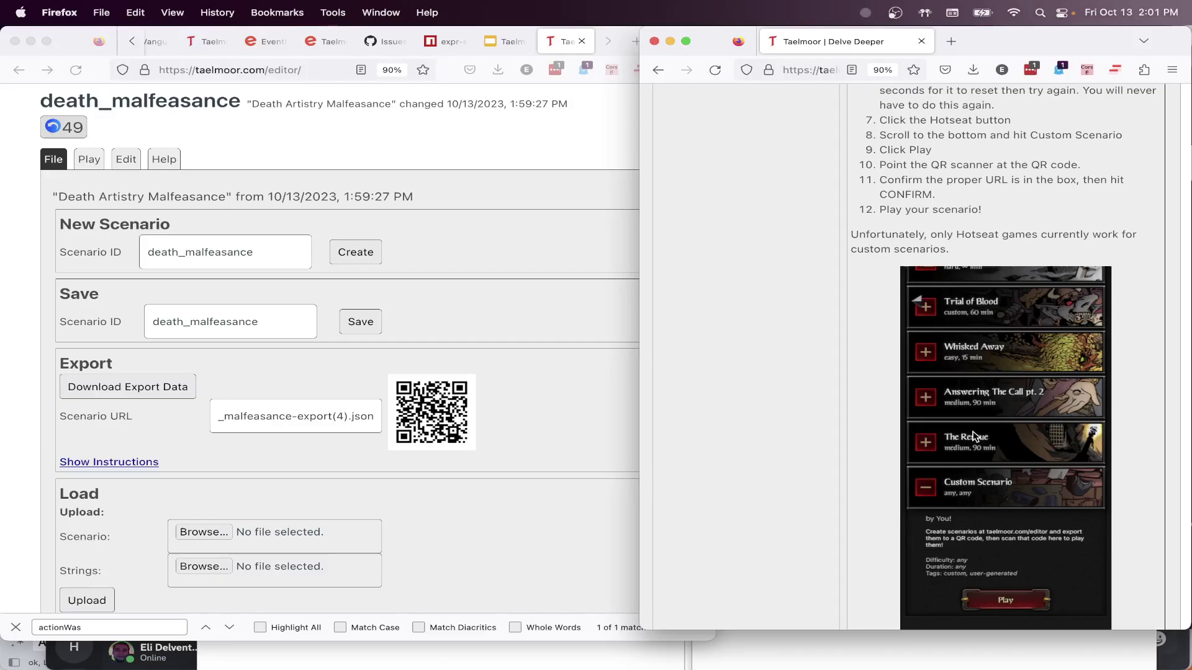
scroll(972, 436, up, 6)
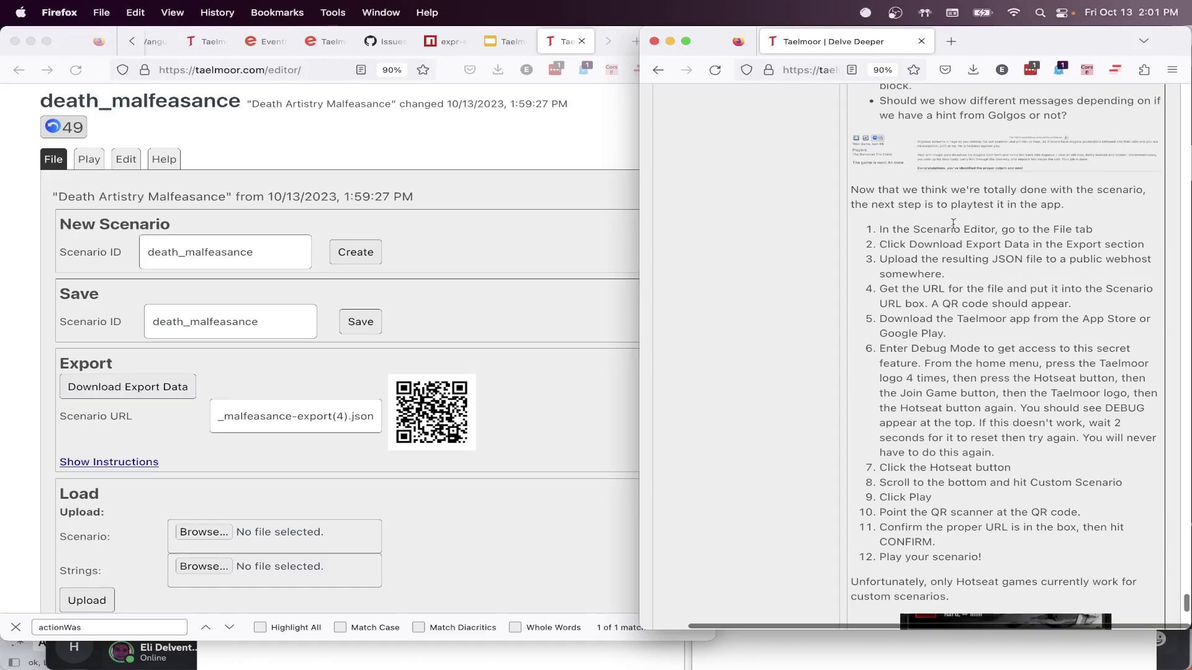
scroll(1012, 251, up, 2)
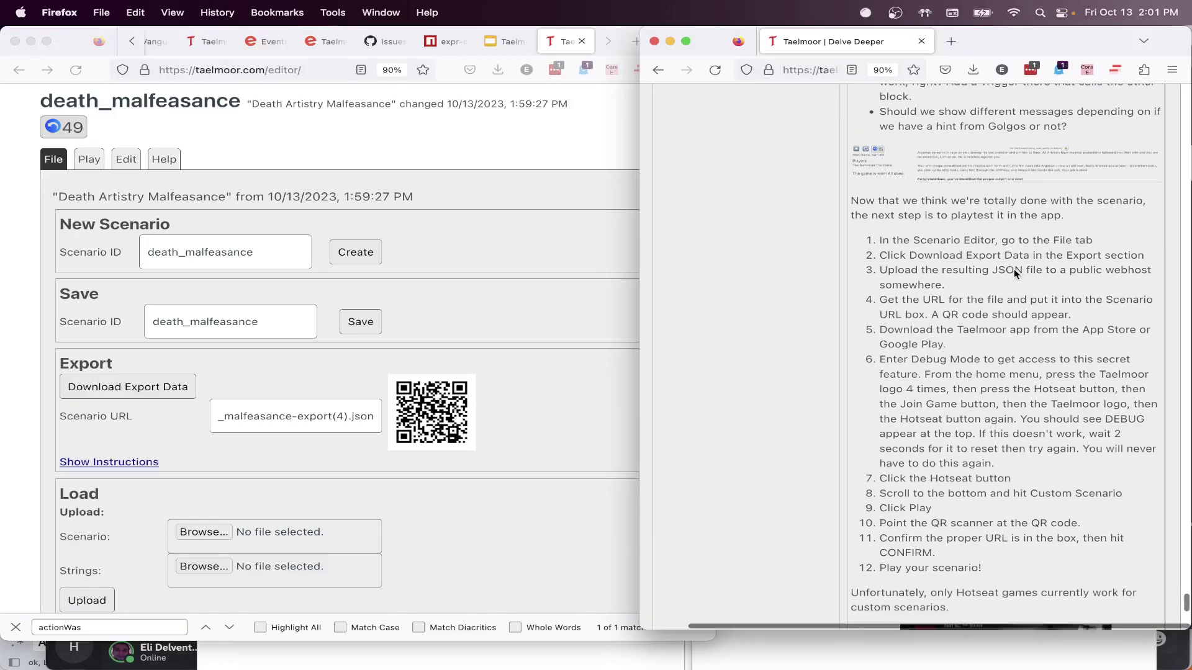
Reread the app playtesting steps, highlight the Debug Mode instruction, and read on to the end of the Simple Scenario tutorial
scroll(1017, 289, up, 1)
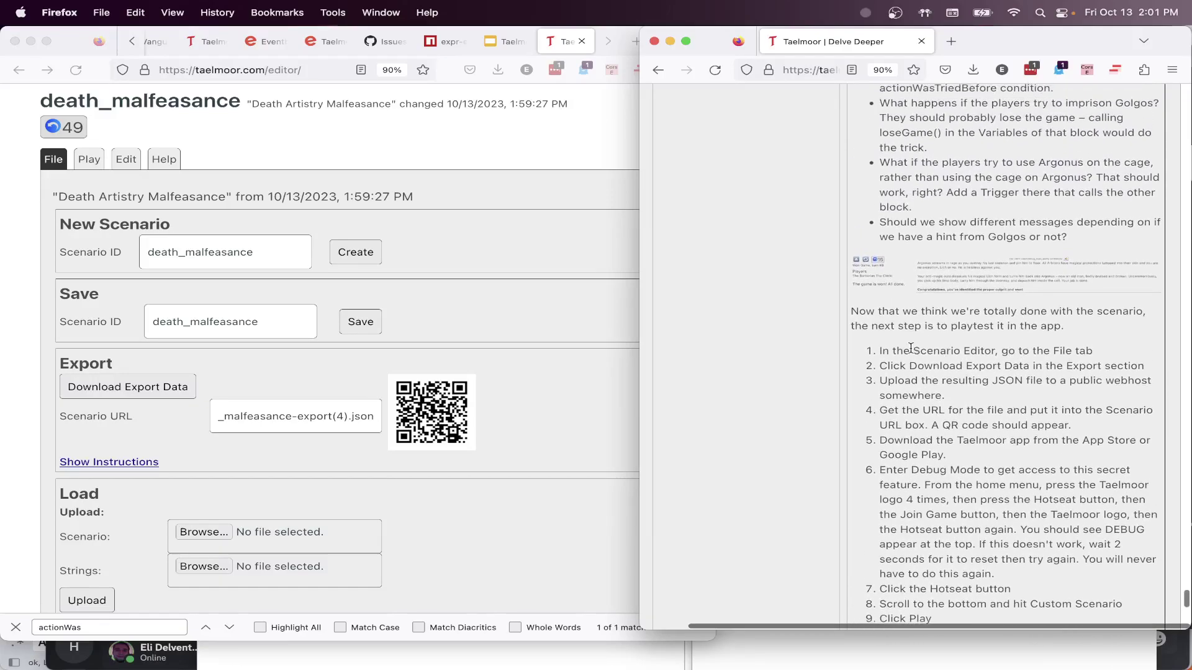
scroll(930, 388, down, 3)
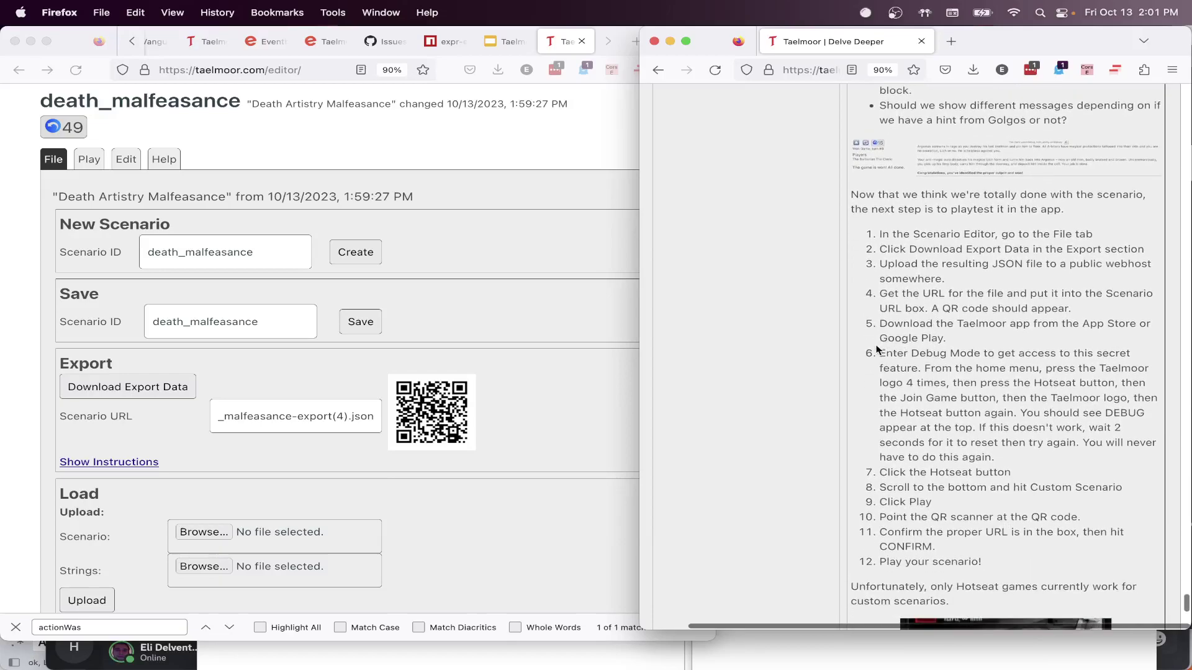
drag(995, 458, 878, 354)
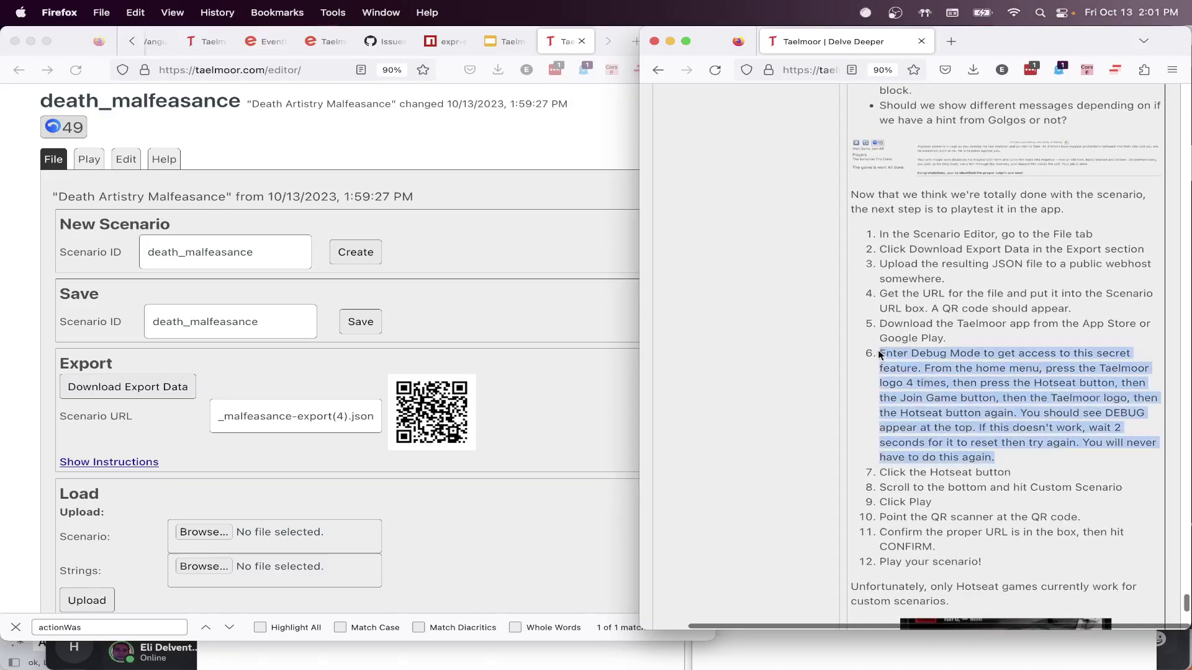
click(985, 388)
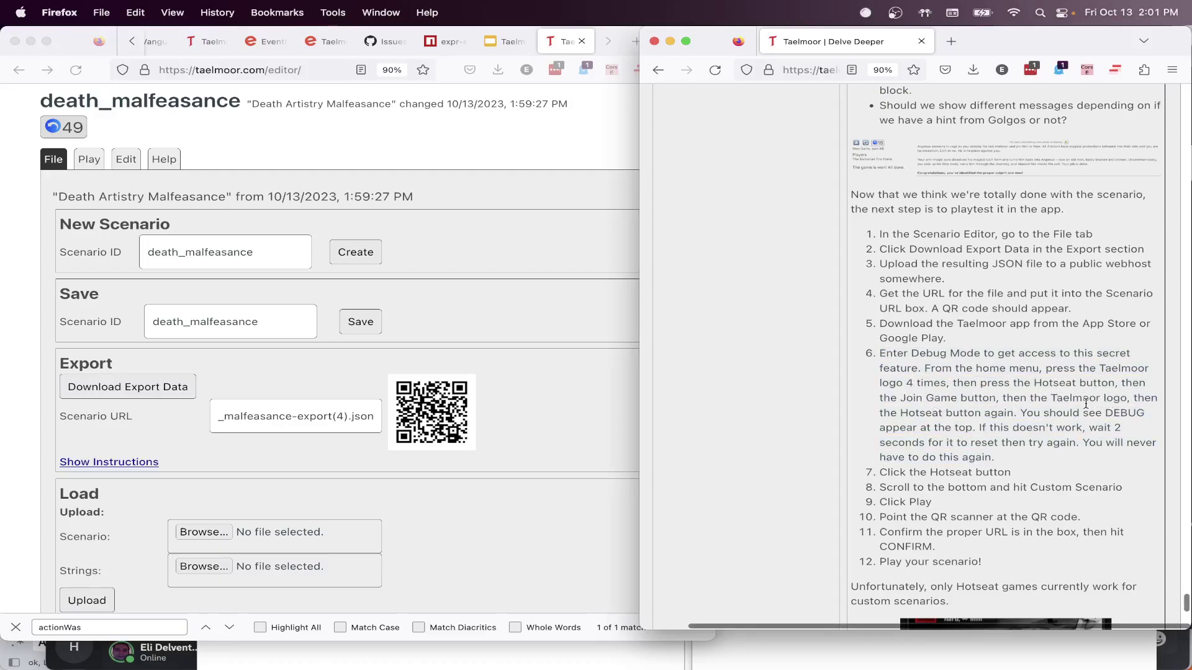
scroll(1086, 404, down, 2)
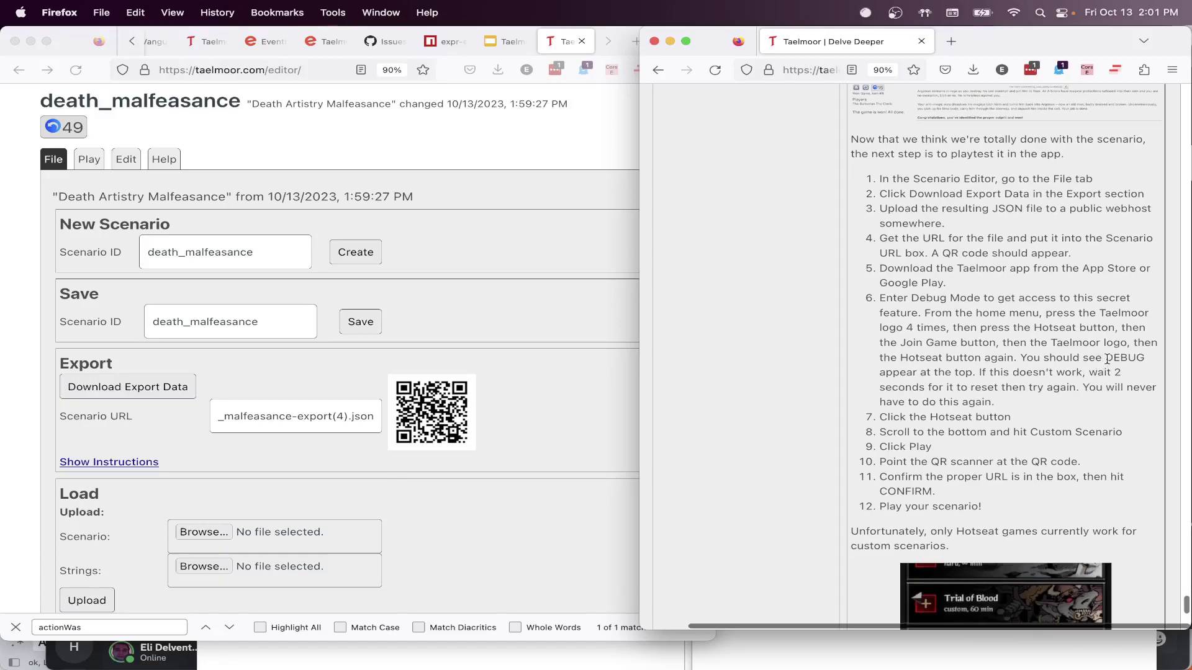
scroll(1111, 358, down, 3)
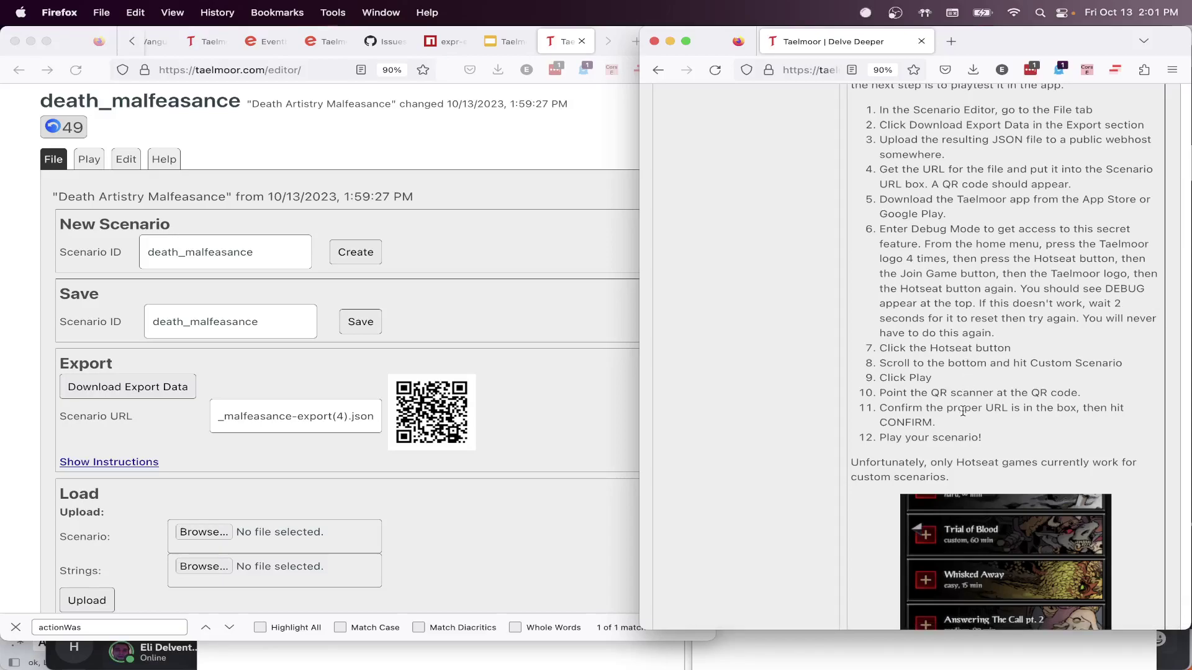
scroll(962, 411, down, 1)
scroll(962, 410, down, 10)
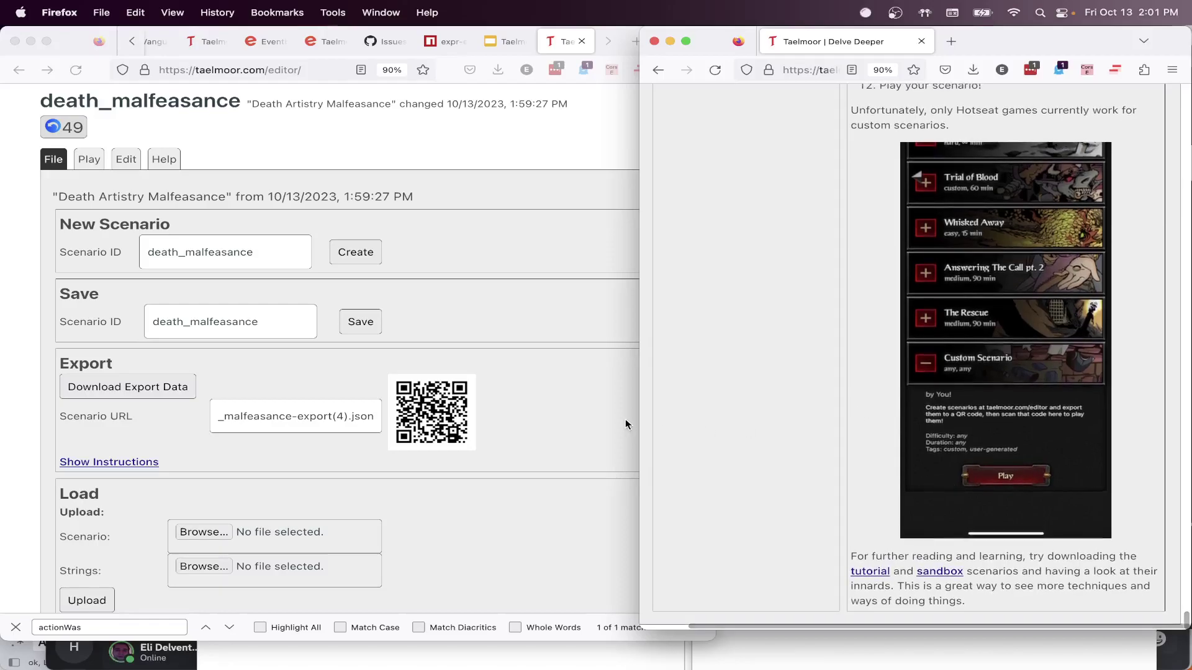
Open the Adding Backstory & Abilities tutorial in the help pages and skim through its abilities section
scroll(826, 431, up, 20)
scroll(900, 427, up, 10)
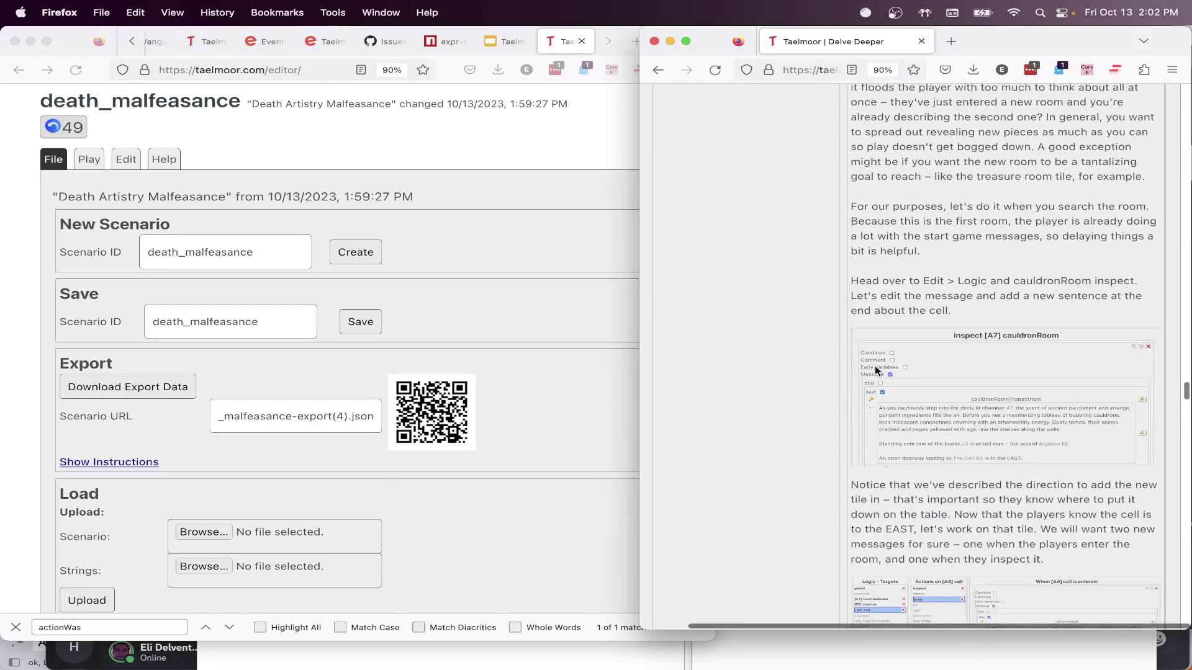
scroll(807, 365, up, 15)
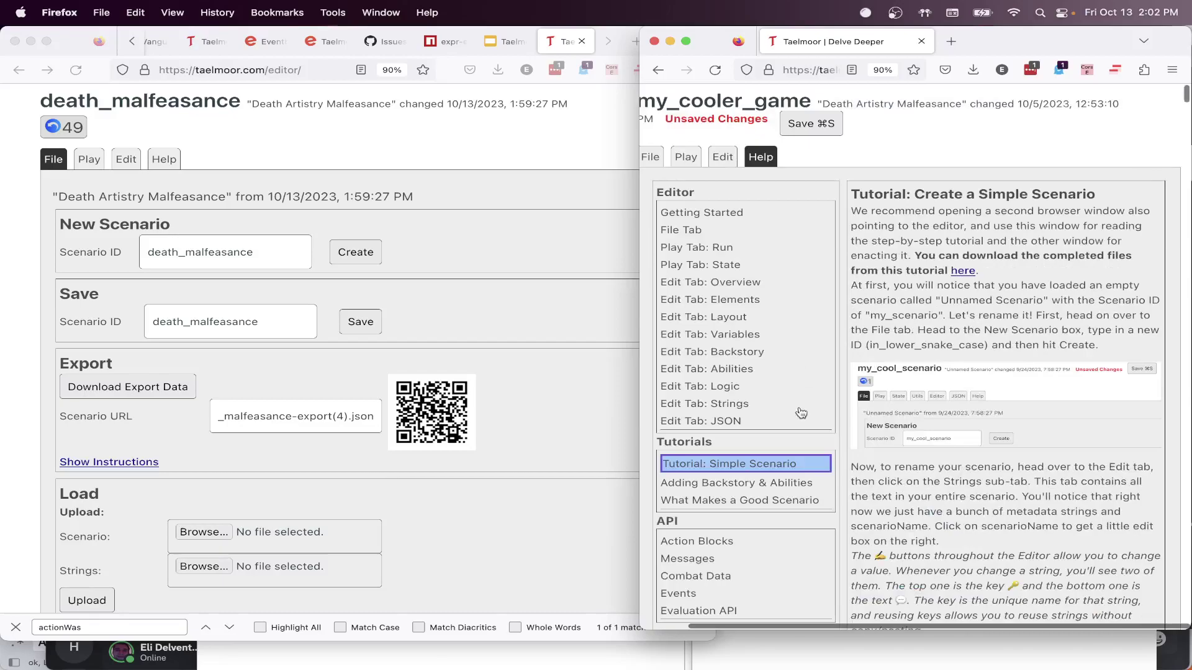
click(768, 488)
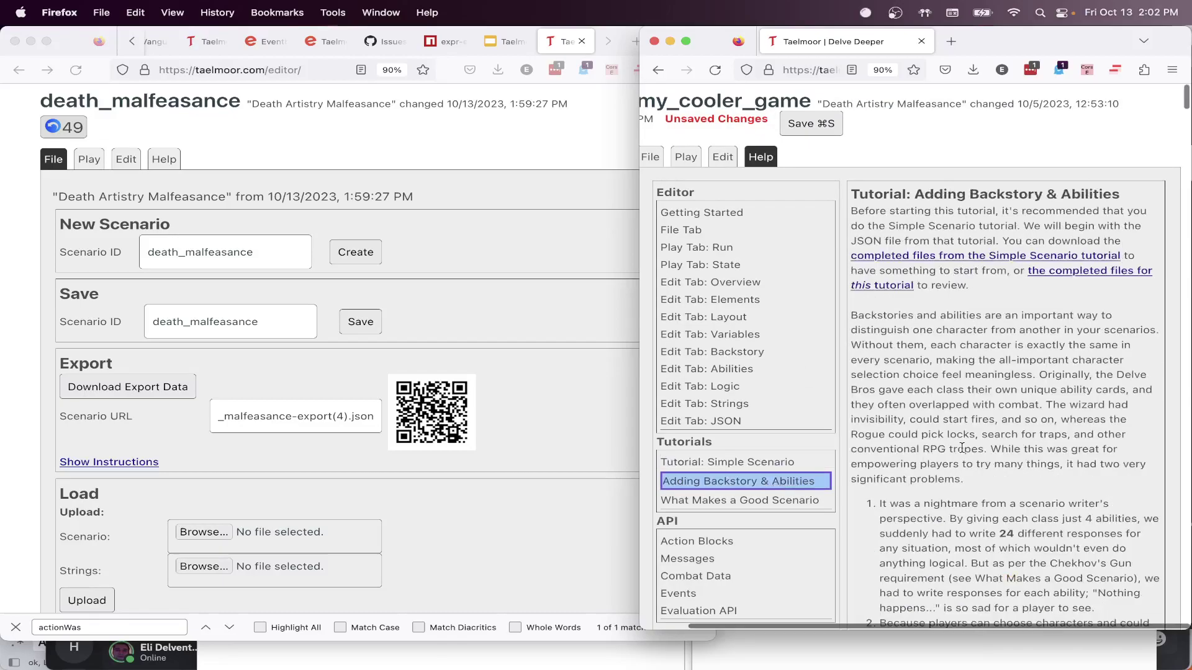
scroll(963, 448, down, 10)
scroll(963, 451, down, 20)
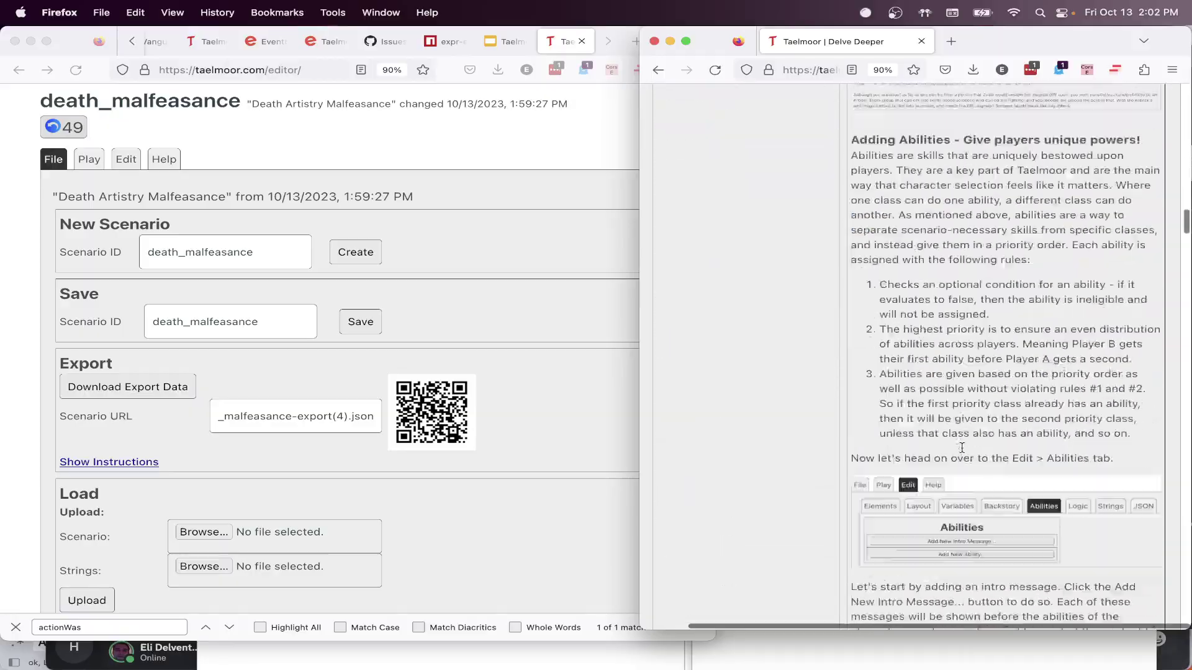
scroll(962, 448, up, 20)
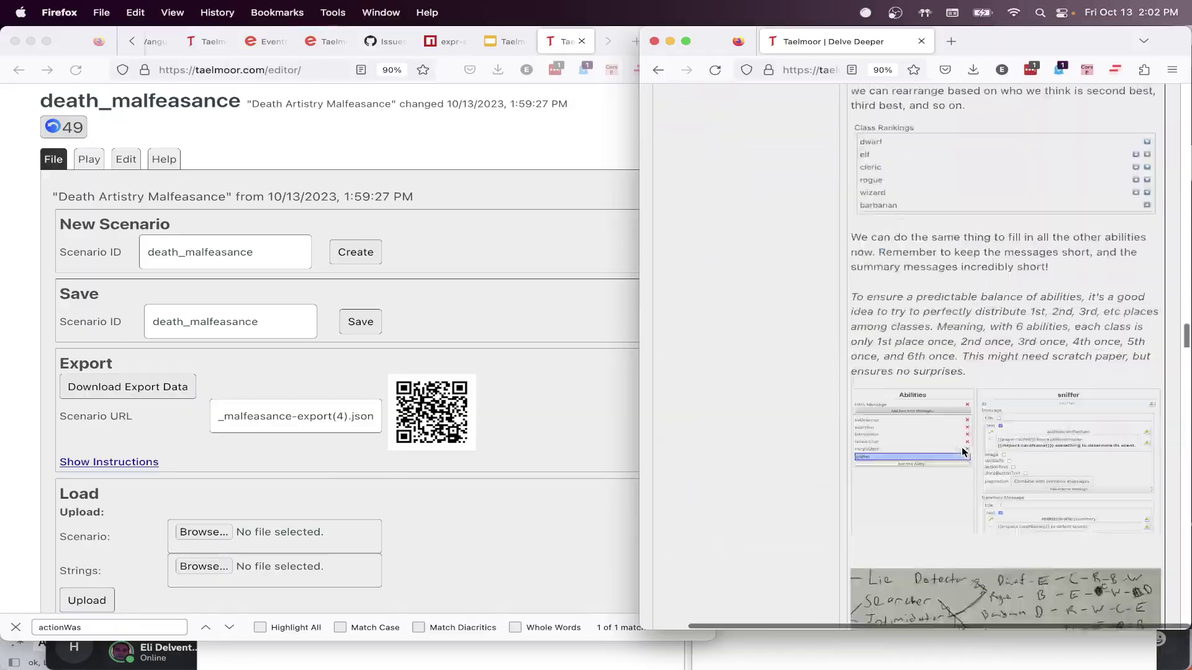
scroll(962, 448, down, 1)
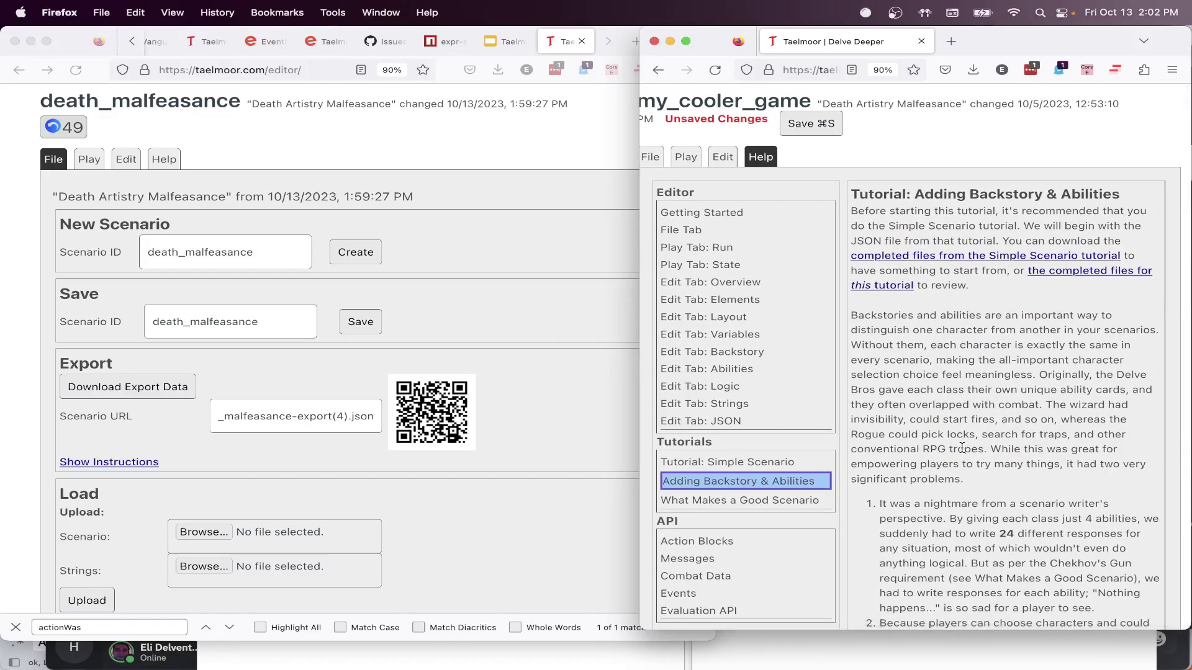
Skim the What Makes a Good Scenario guide, and return to the start of the Adding Backstory & Abilities tutorial
click(737, 501)
scroll(991, 510, down, 15)
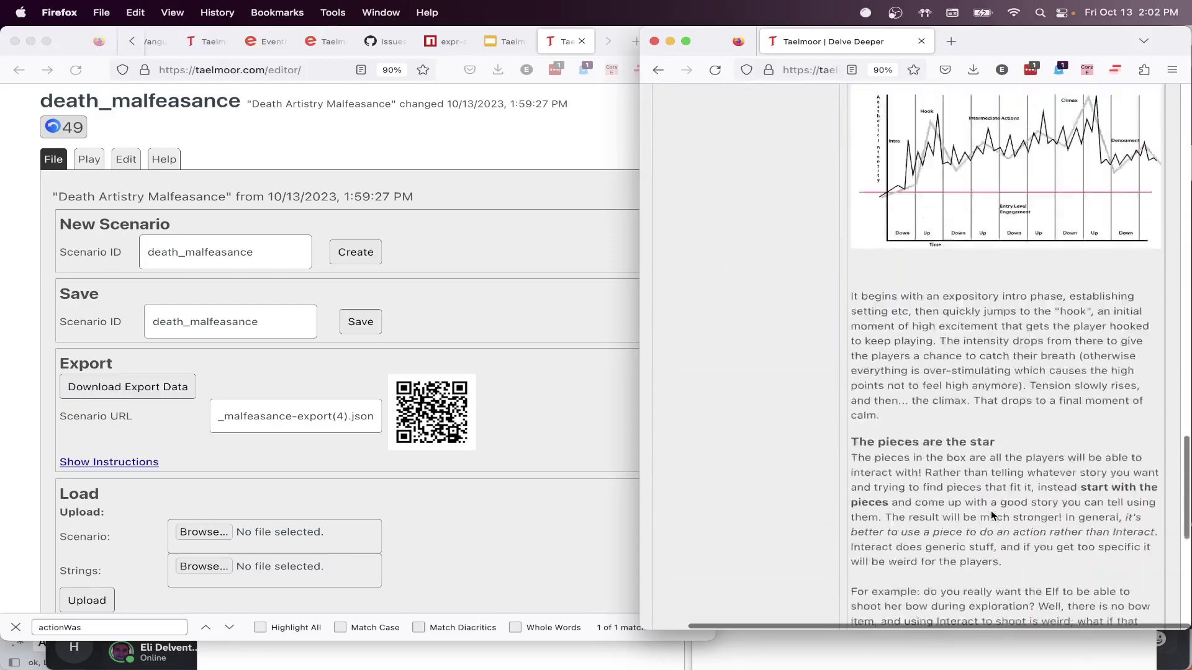
scroll(991, 510, up, 15)
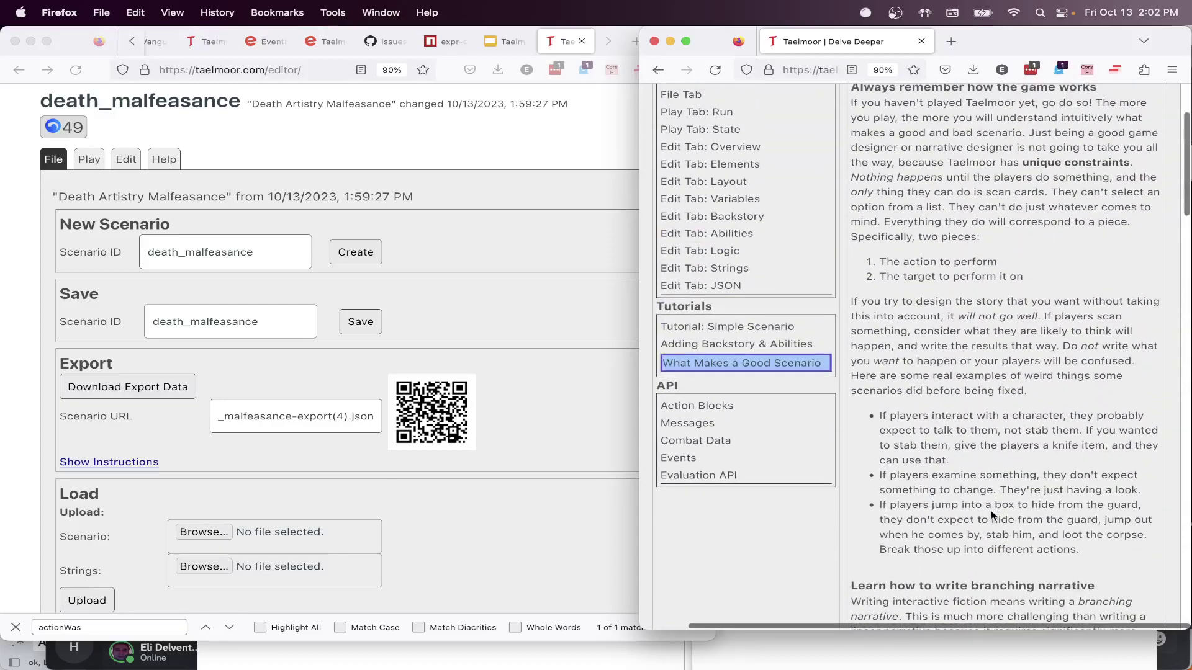
scroll(991, 510, down, 12)
scroll(762, 159, up, 9)
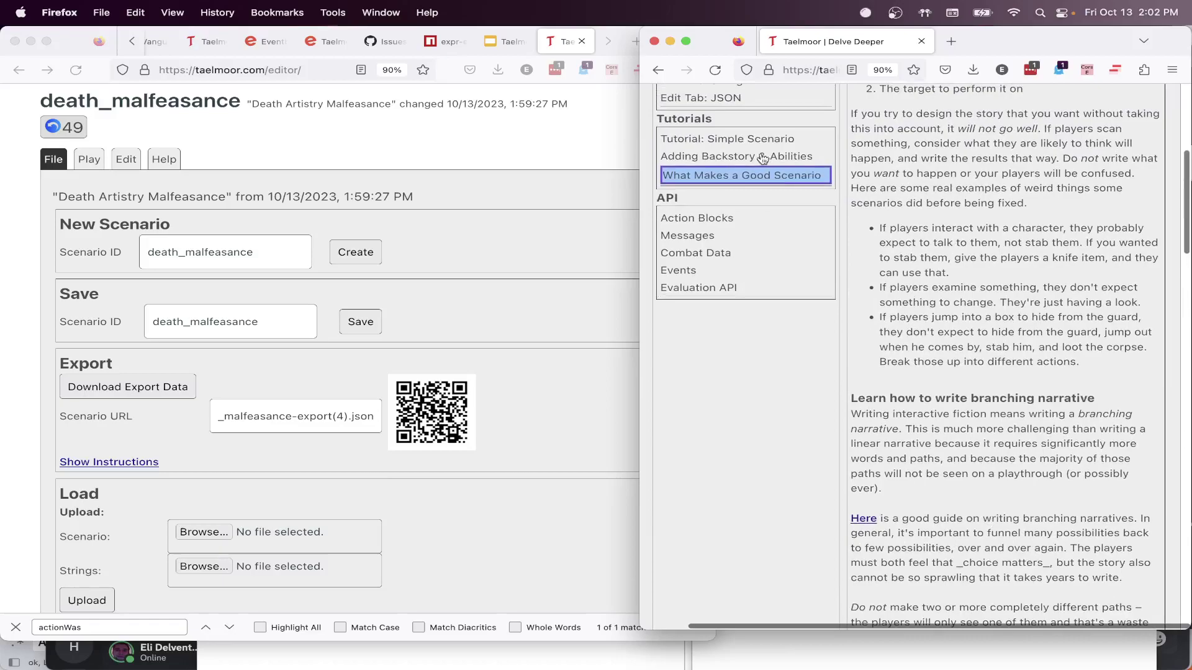
click(762, 159)
scroll(860, 362, up, 8)
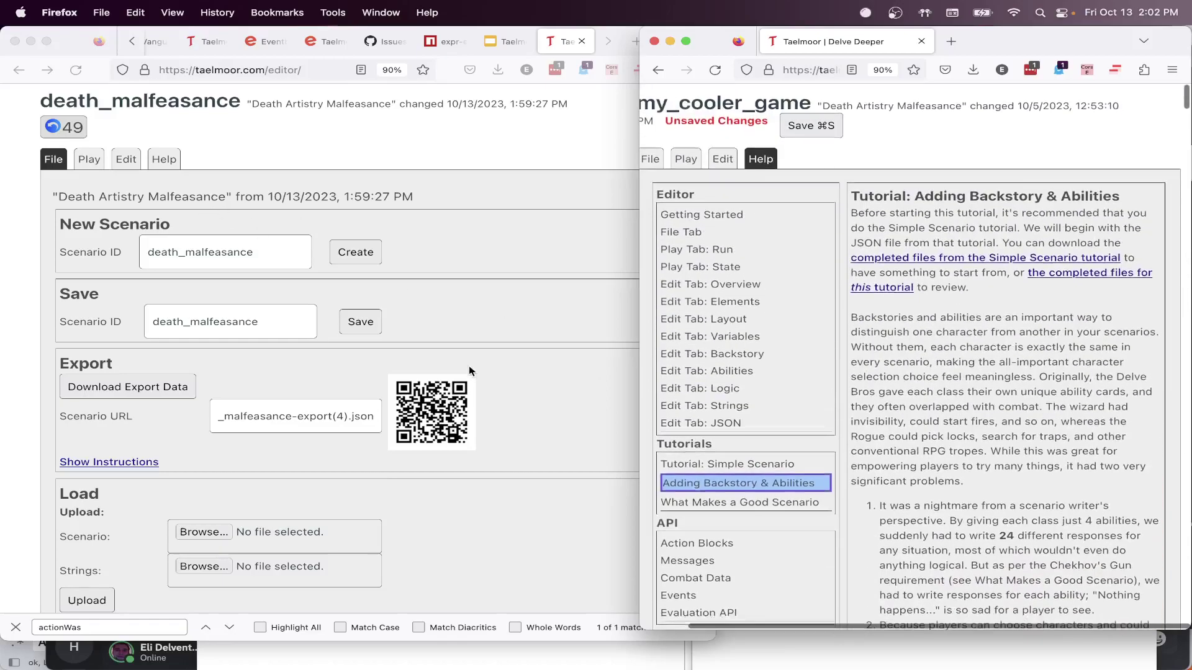